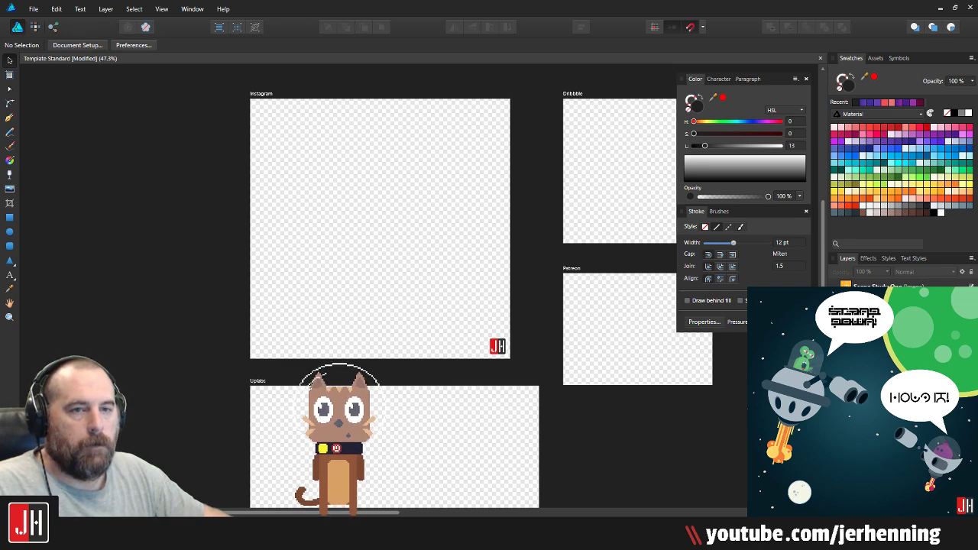
pyautogui.press('super')
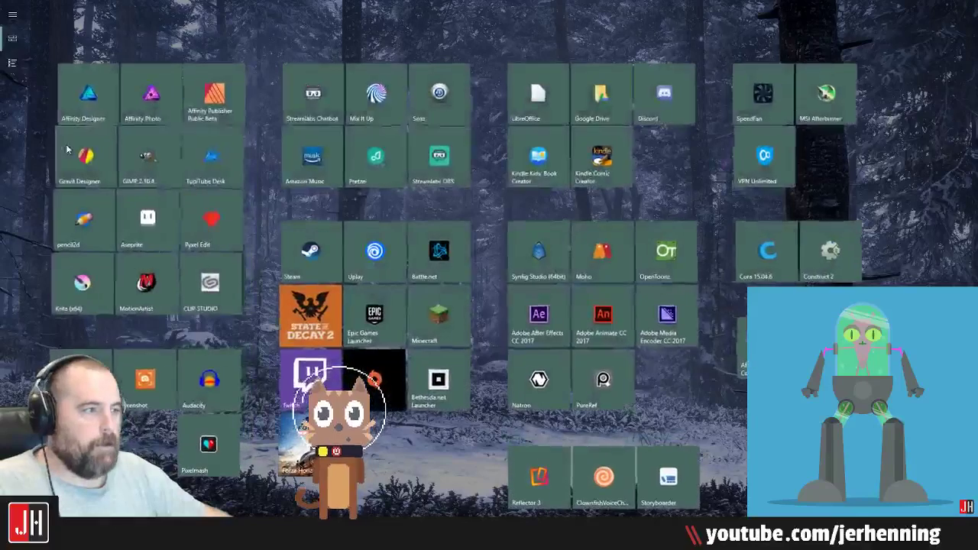
pyautogui.click(391, 96)
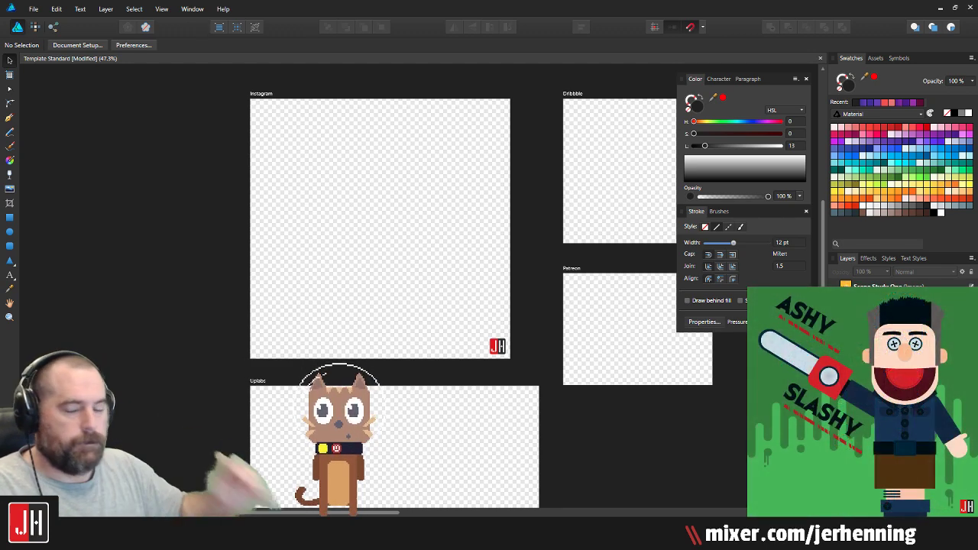
# Step: Draw a full-width rectangle across the lower third of the Instagram artboard and lower its top edge slightly
pyautogui.scroll(1, 544, 175)
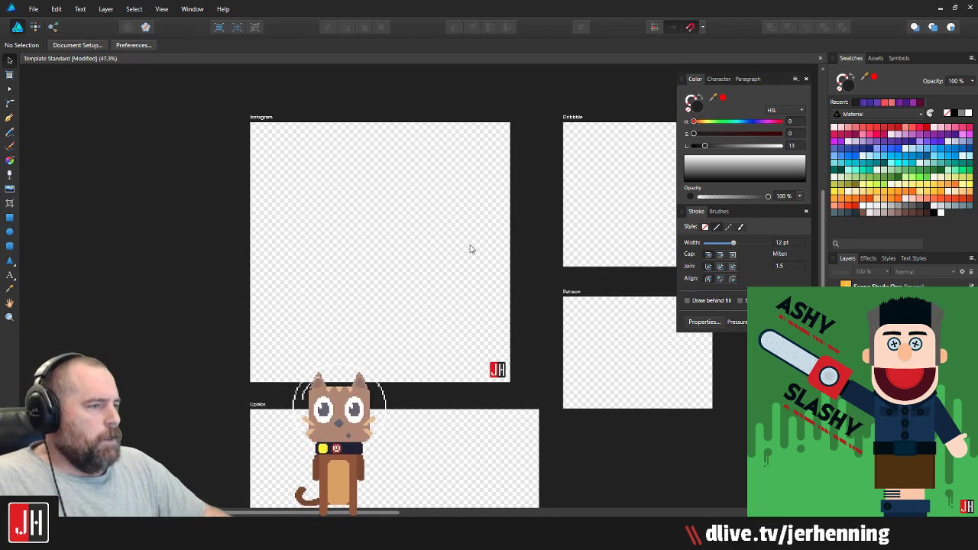
pyautogui.hscroll(1, 469, 244)
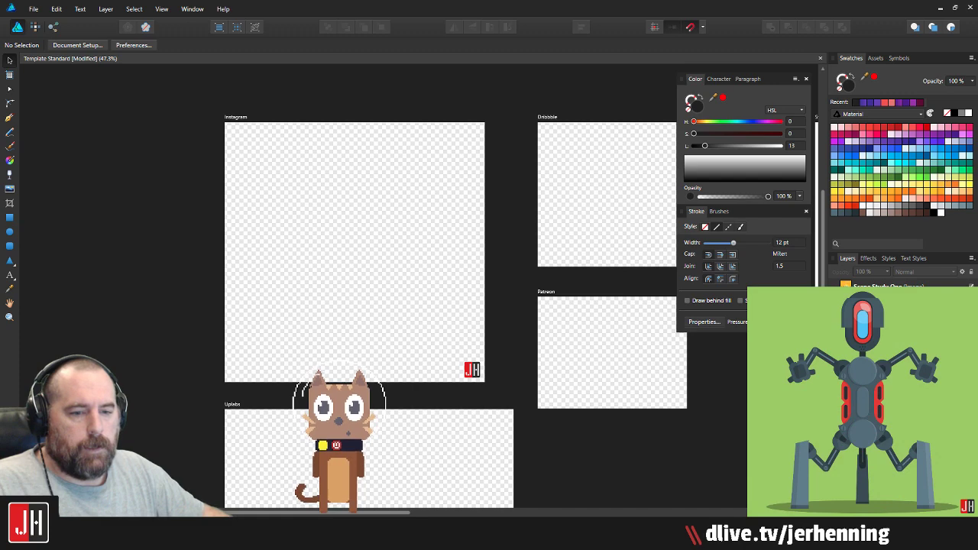
pyautogui.click(10, 217)
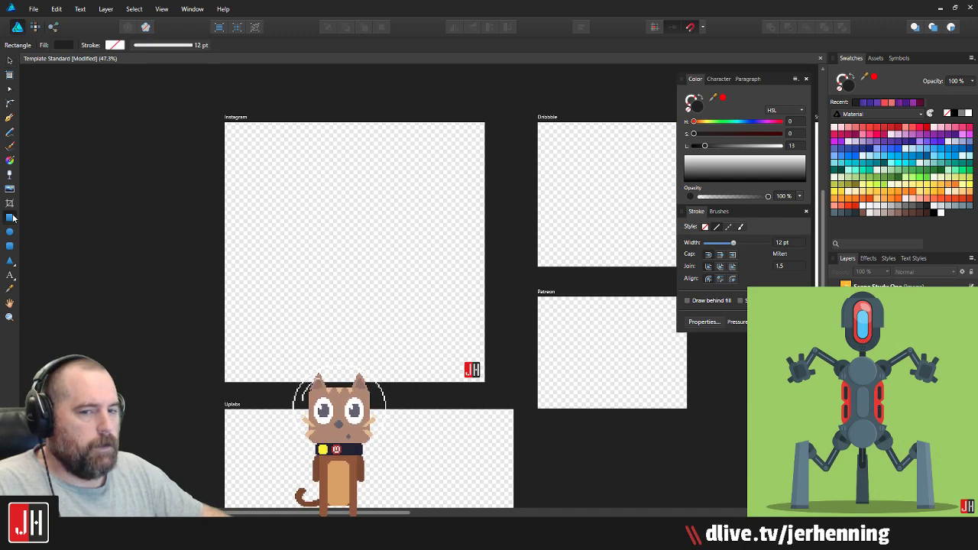
pyautogui.scroll(2, 467, 365)
pyautogui.moveTo(86, 251)
pyautogui.mouseDown()
pyautogui.moveTo(408, 390)
pyautogui.moveTo(494, 390)
pyautogui.mouseUp()
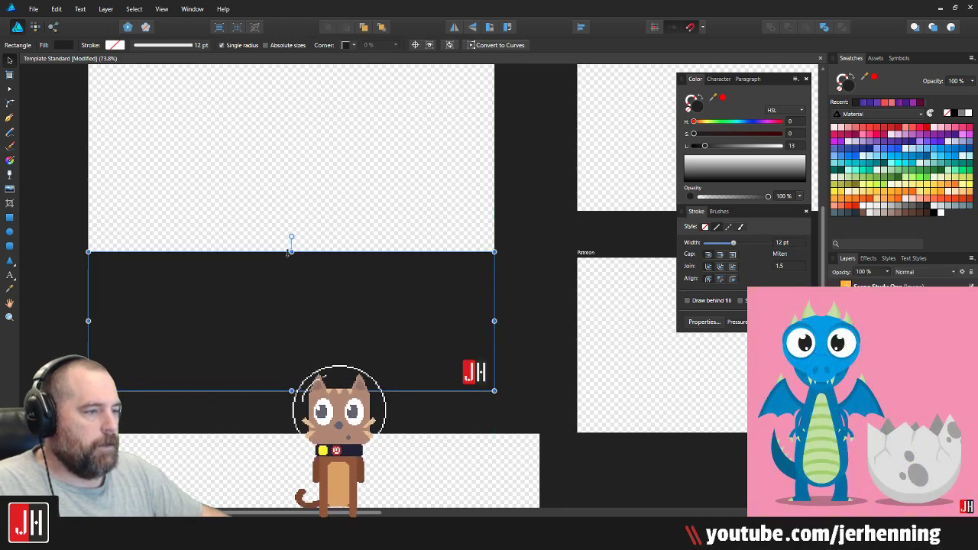
pyautogui.moveTo(287, 257); pyautogui.dragTo(287, 265)
pyautogui.click(541, 230)
# Step: Apply a vertical linear gradient fill to the lower rectangle, running from its bottom edge to its top edge
pyautogui.scroll(-2, 475, 226)
pyautogui.moveTo(476, 227); pyautogui.dragTo(480, 288)
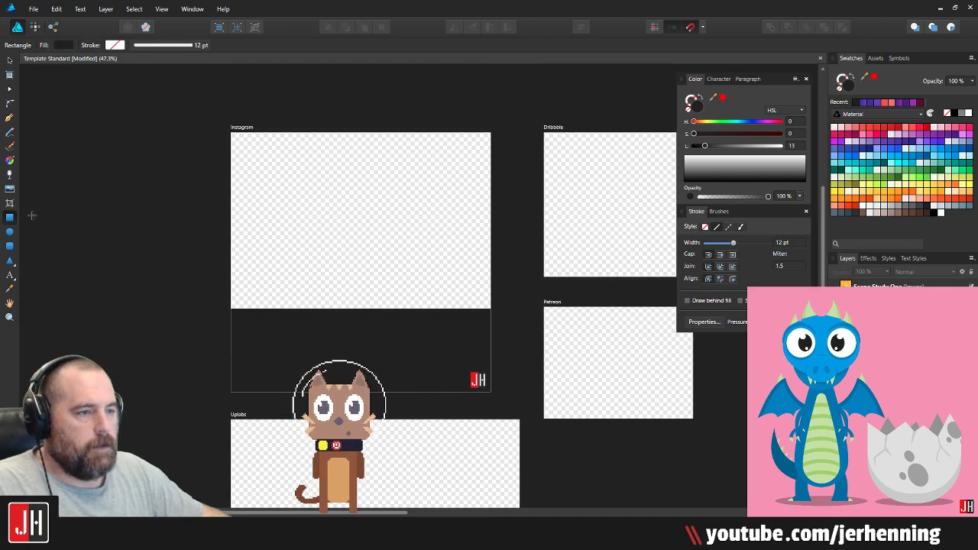
pyautogui.click(405, 332)
pyautogui.press('g')
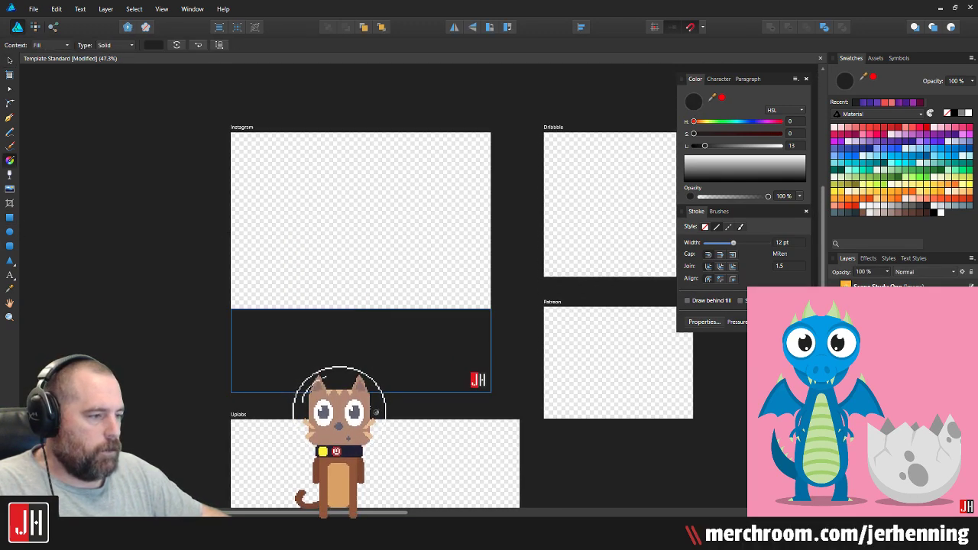
pyautogui.moveTo(360, 398); pyautogui.dragTo(361, 309)
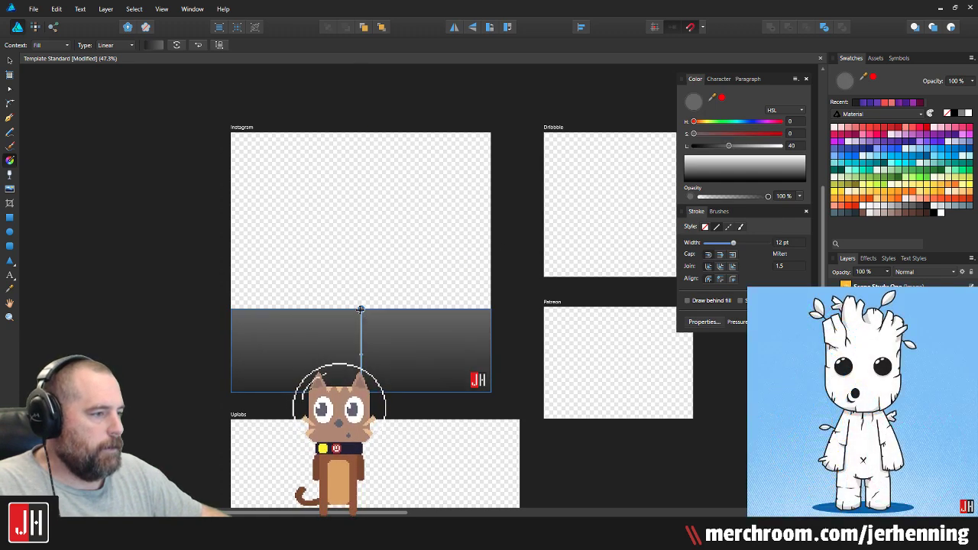
# Step: Color the lower rectangle's gradient Deep Purple 400 at the top stop and Deep Purple 900 at the bottom stop
pyautogui.click(877, 143)
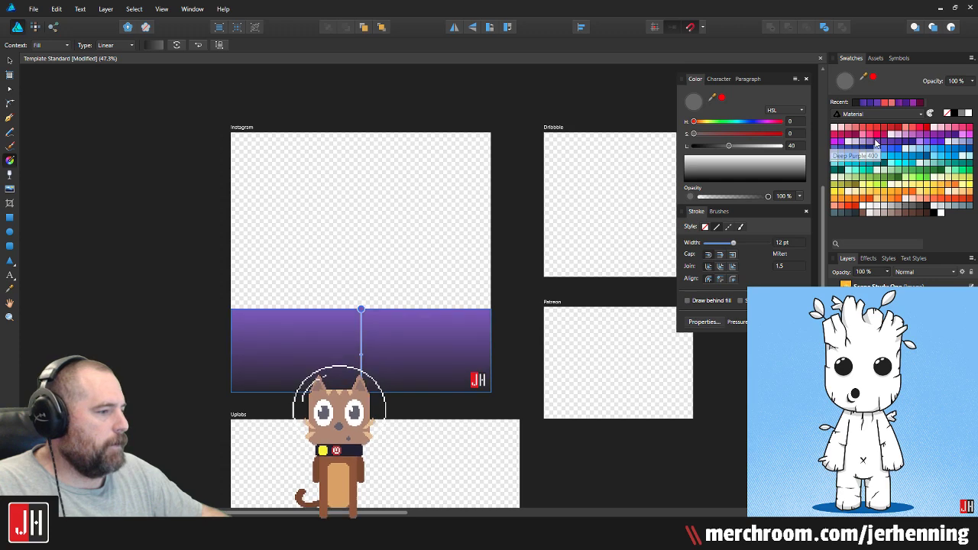
pyautogui.click(362, 395)
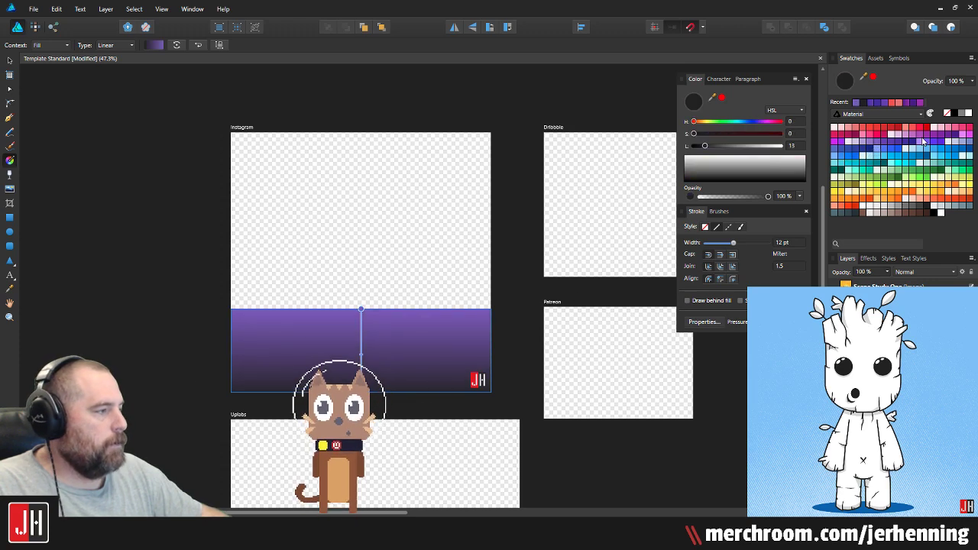
pyautogui.click(914, 142)
pyautogui.press('v')
pyautogui.click(511, 320)
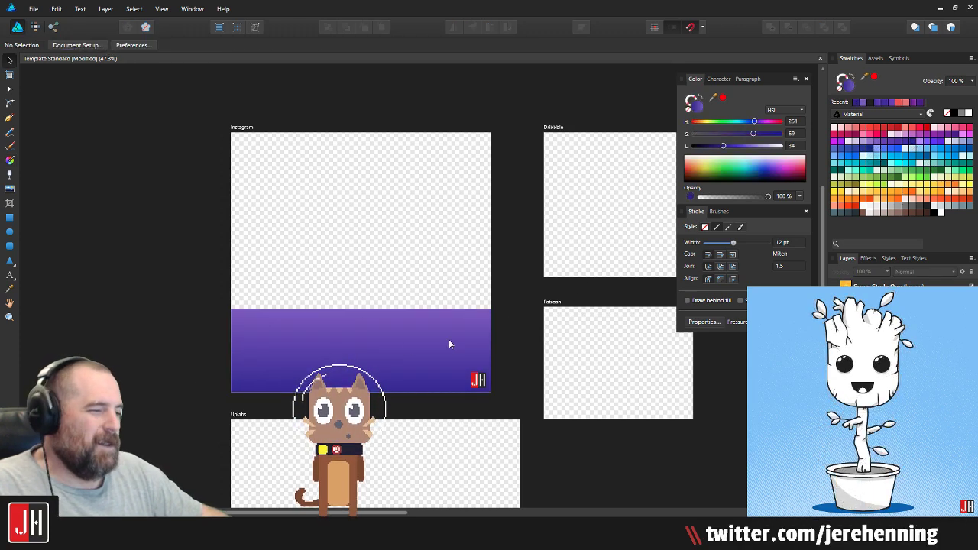
# Step: Darken the bottom gradient stop of the lower rectangle to a lightness of 28
pyautogui.click(392, 349)
pyautogui.press('g')
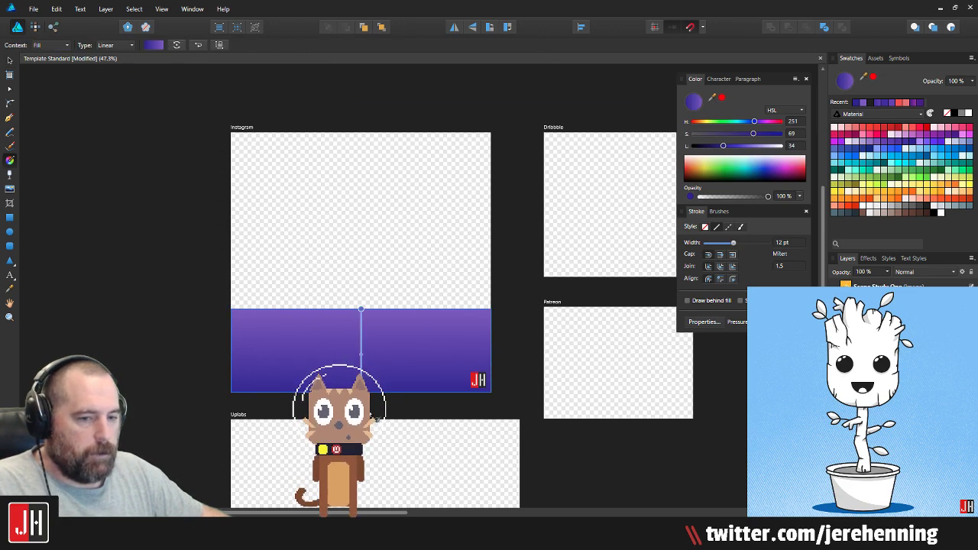
pyautogui.click(361, 393)
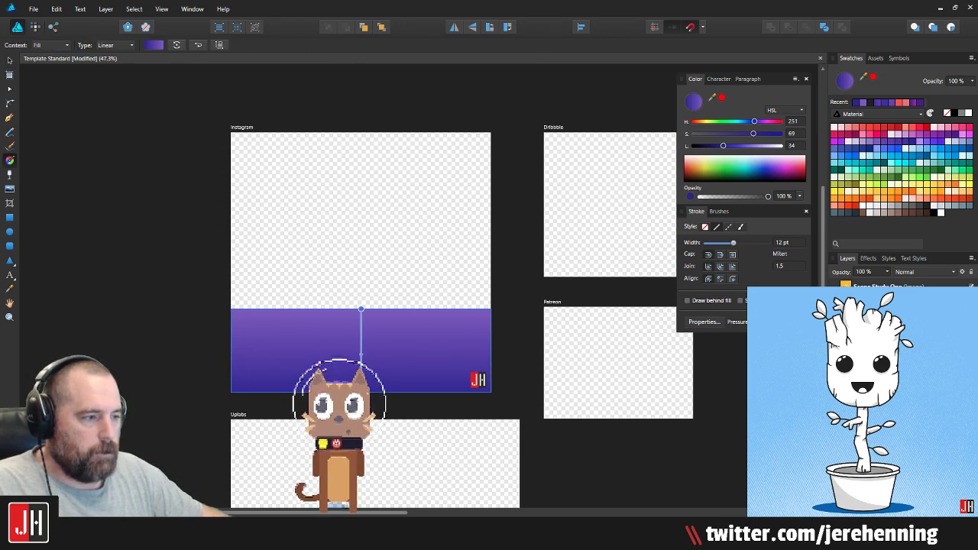
pyautogui.moveTo(723, 146); pyautogui.dragTo(718, 147)
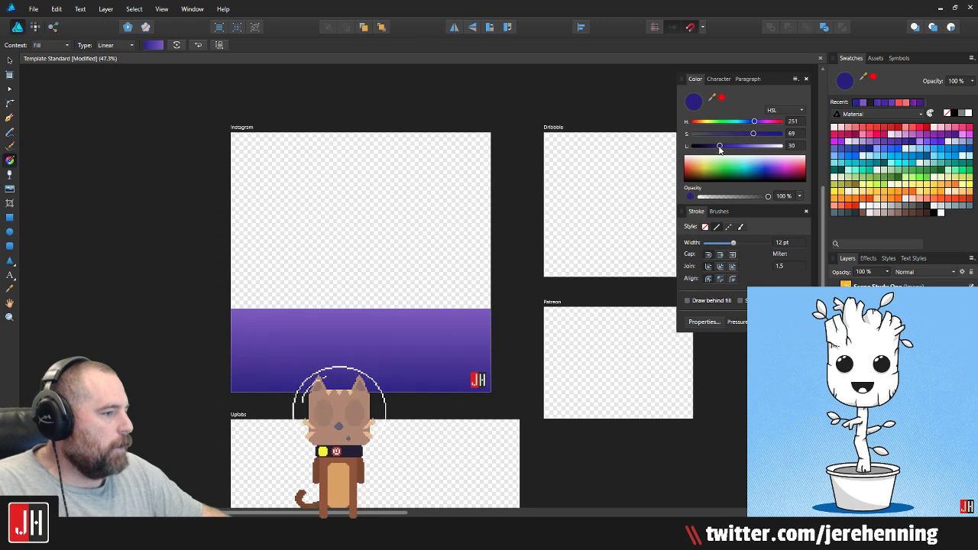
pyautogui.press('v')
pyautogui.click(505, 262)
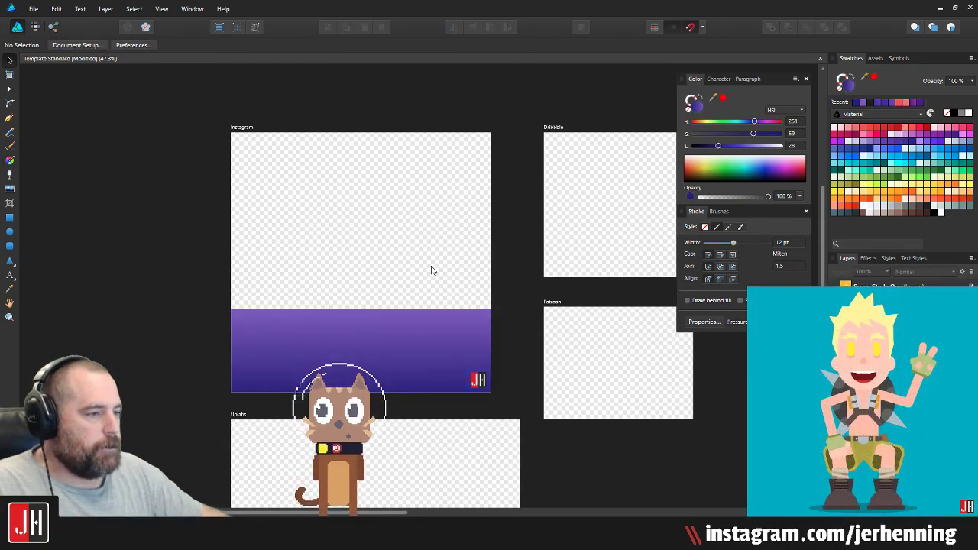
# Step: Draw a rectangle covering the whole Instagram artboard and send it behind the lower rectangle
pyautogui.click(9, 217)
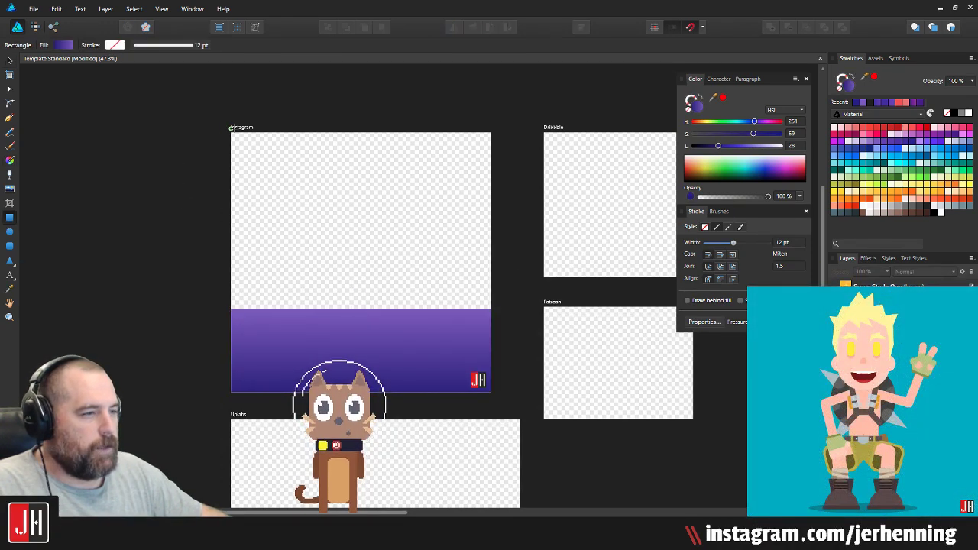
pyautogui.moveTo(230, 132); pyautogui.dragTo(490, 392)
pyautogui.hotkey('ctrl', 'shift', '[')
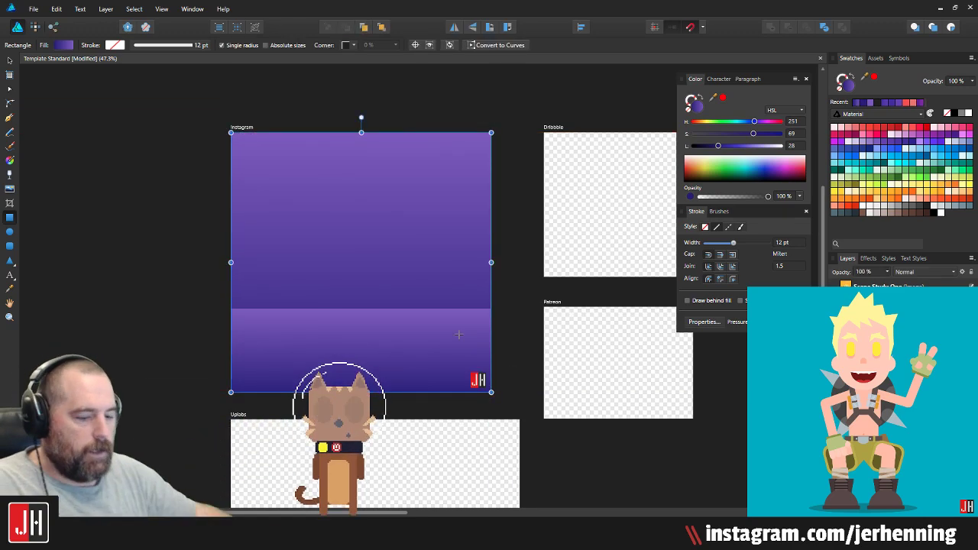
# Step: Change the top gradient stop of the full-artboard background rectangle to a light salmon pink swatch
pyautogui.press('g')
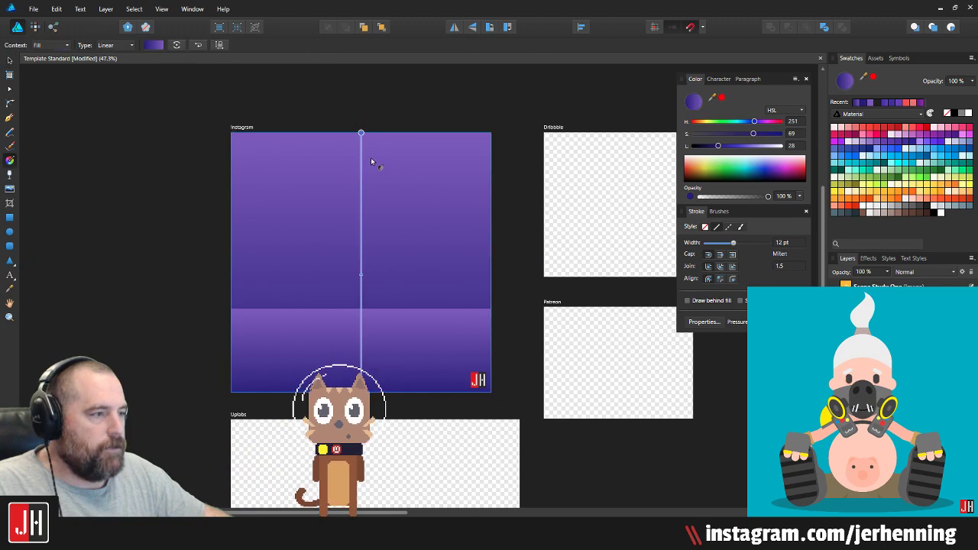
pyautogui.click(359, 134)
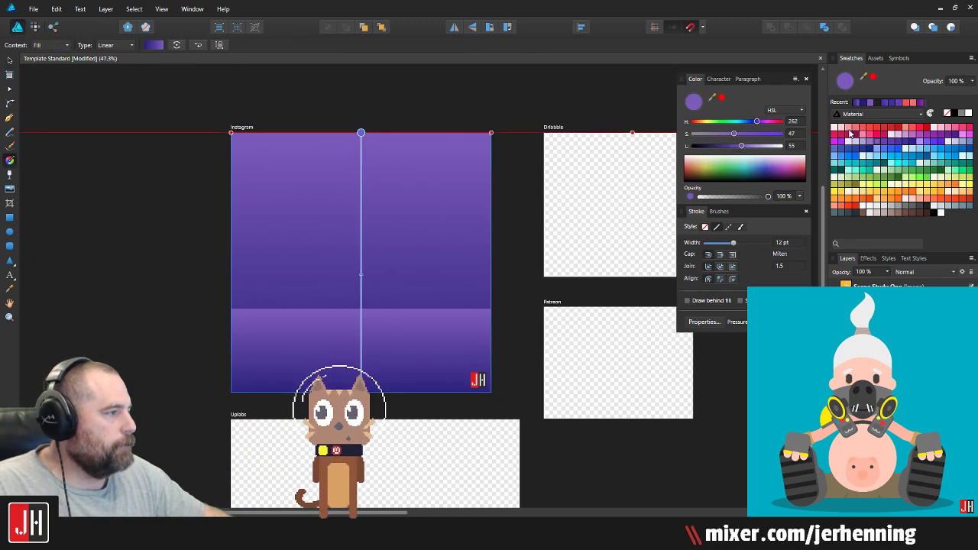
pyautogui.moveTo(851, 134); pyautogui.dragTo(452, 132)
pyautogui.click(385, 101)
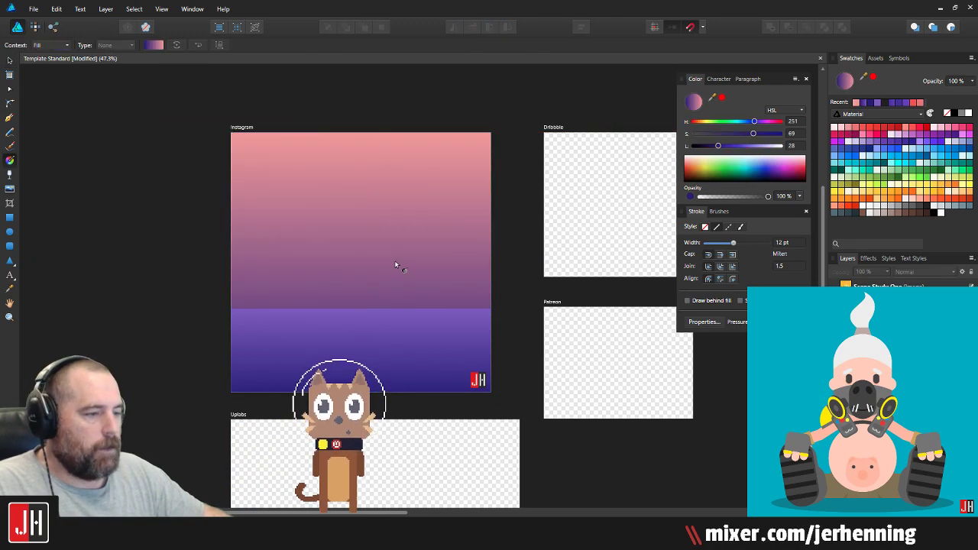
# Step: Set the bottom gradient stop of the background rectangle to Deep Purple 900
pyautogui.press('v')
pyautogui.click(395, 263)
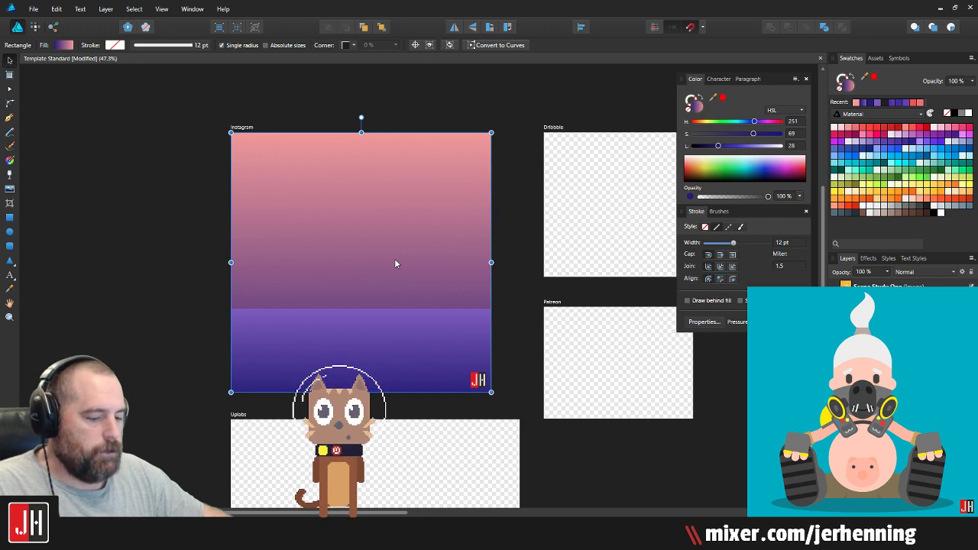
pyautogui.press('g')
pyautogui.click(361, 417)
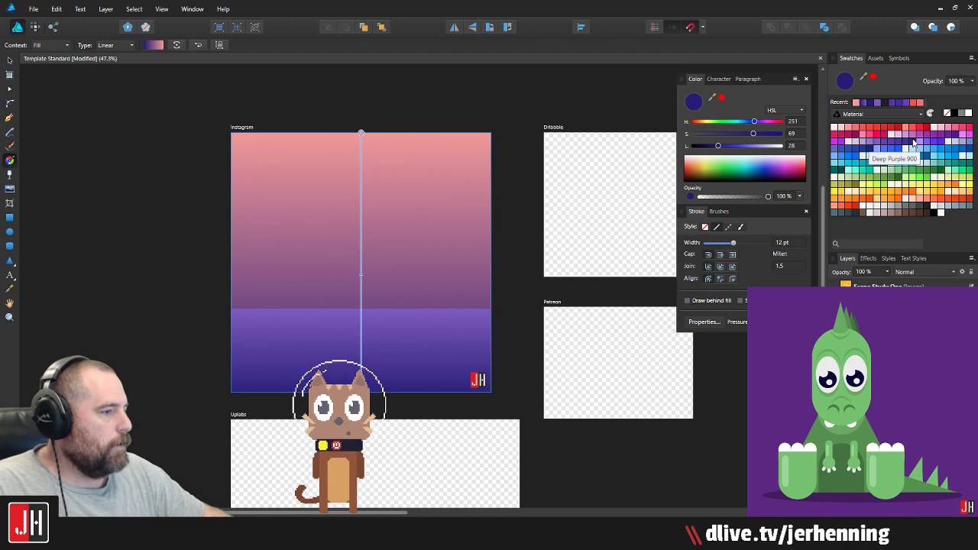
pyautogui.click(914, 143)
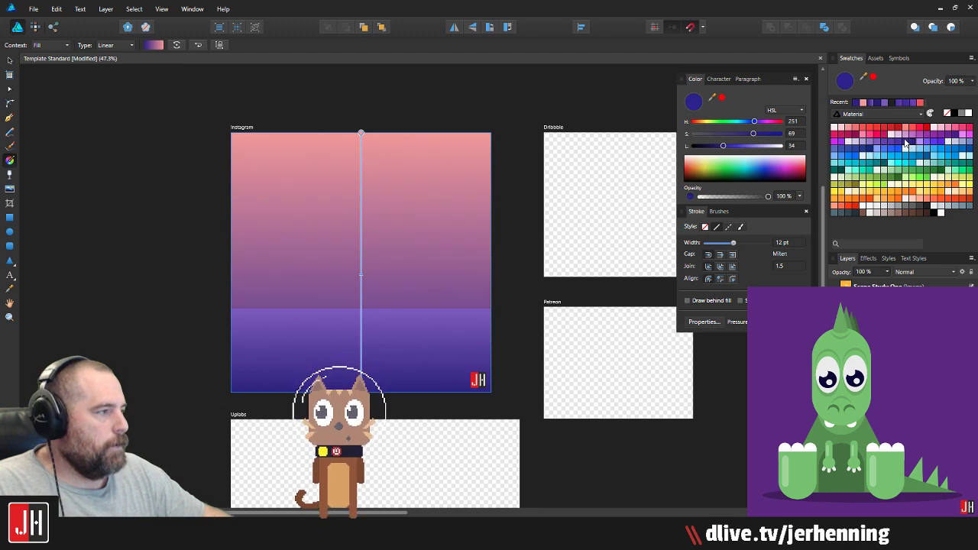
# Step: Try lighter Deep Purple swatches on the background's bottom gradient stop, and return it to Deep Purple 900
pyautogui.click(898, 142)
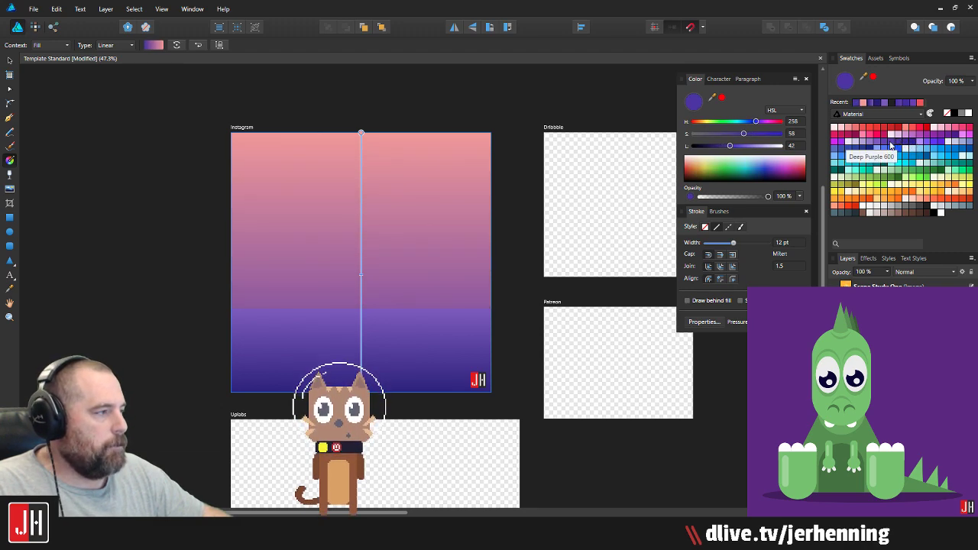
pyautogui.click(875, 143)
pyautogui.click(866, 143)
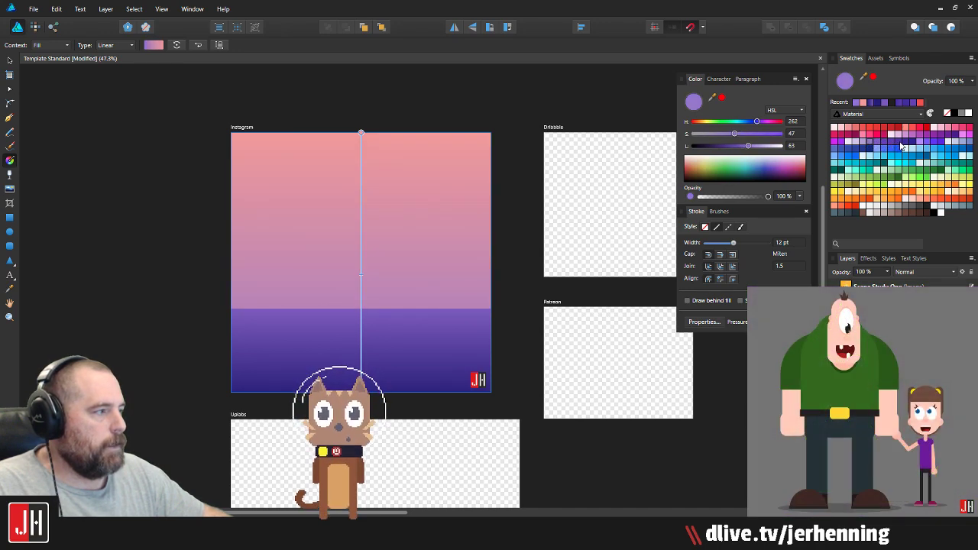
pyautogui.click(911, 144)
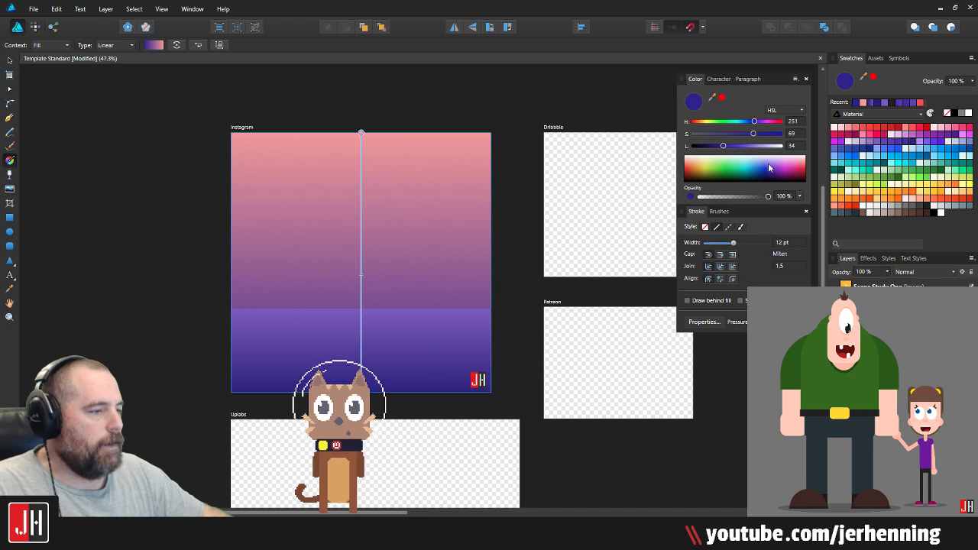
# Step: Deselect the background and lower the top edge of the purple ground rectangle slightly
pyautogui.press('v')
pyautogui.click(536, 240)
pyautogui.scroll(3, 407, 203)
pyautogui.scroll(-3, 429, 282)
pyautogui.scroll(3, 435, 241)
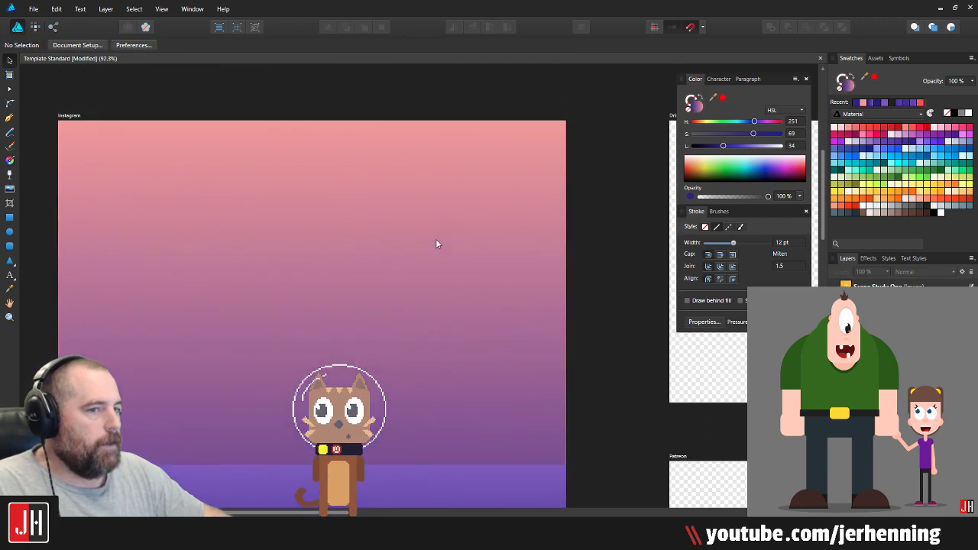
pyautogui.scroll(-4, 432, 243)
pyautogui.scroll(2, 338, 329)
pyautogui.click(373, 349)
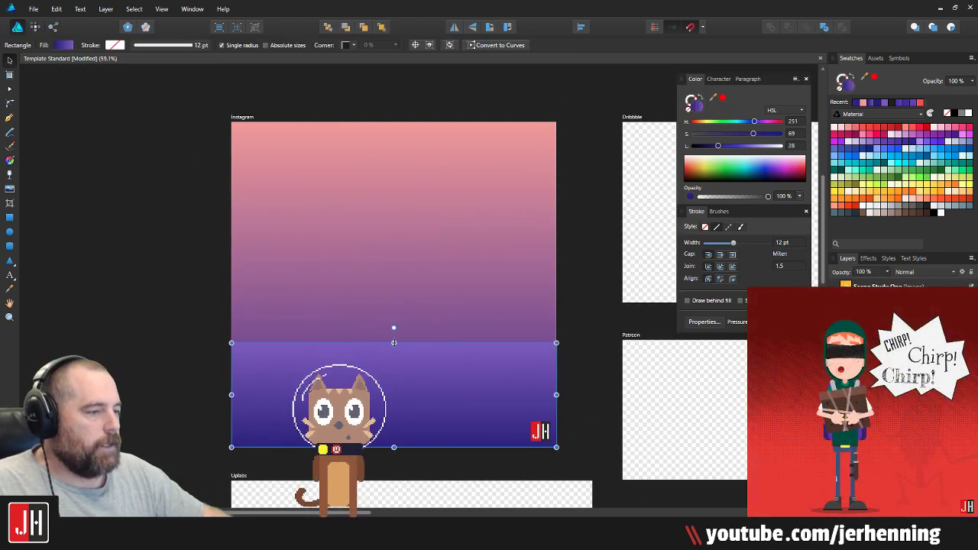
pyautogui.moveTo(394, 342)
pyautogui.mouseDown()
pyautogui.moveTo(393, 358)
pyautogui.moveTo(393, 347)
pyautogui.mouseUp()
pyautogui.click(577, 324)
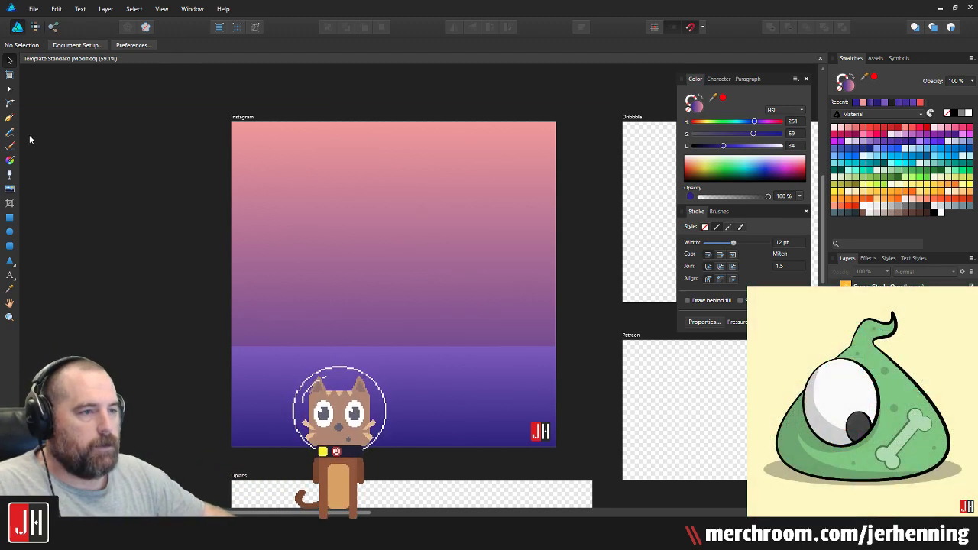
# Step: Draw a closed mountain-range silhouette with the Pen tool, extending past both sides of the Instagram artboard and down into the purple ground
pyautogui.click(9, 117)
pyautogui.scroll(1, 281, 294)
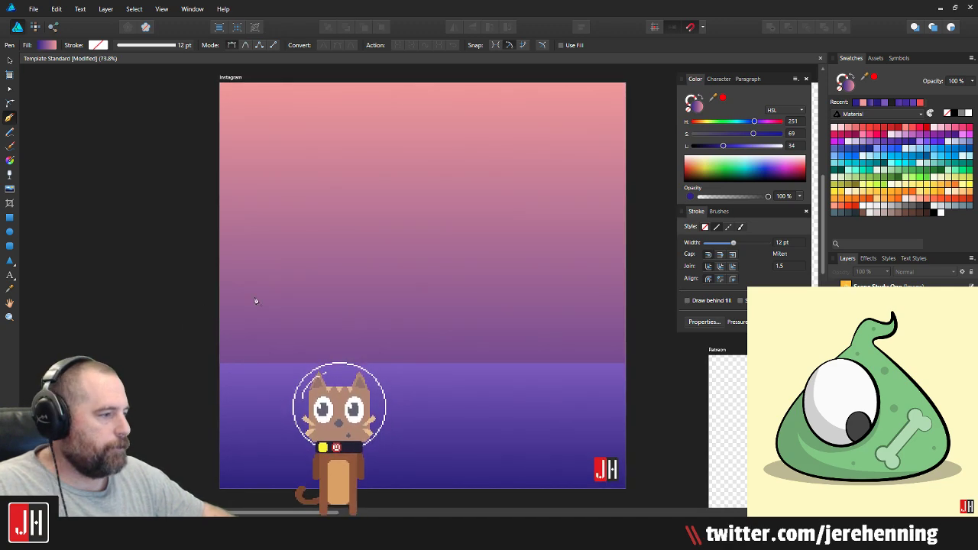
pyautogui.moveTo(256, 300); pyautogui.dragTo(216, 310)
pyautogui.click(161, 306)
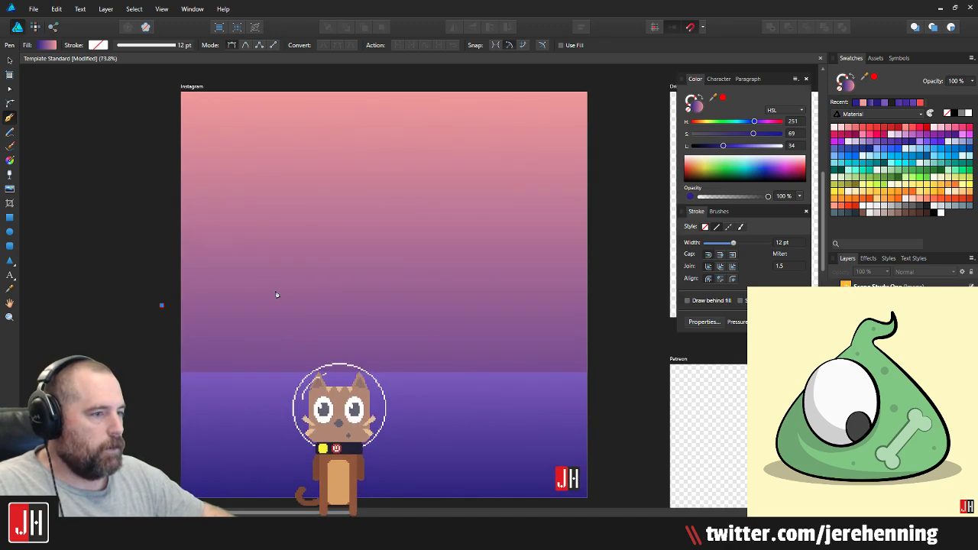
pyautogui.hotkey('ctrl', 'z')
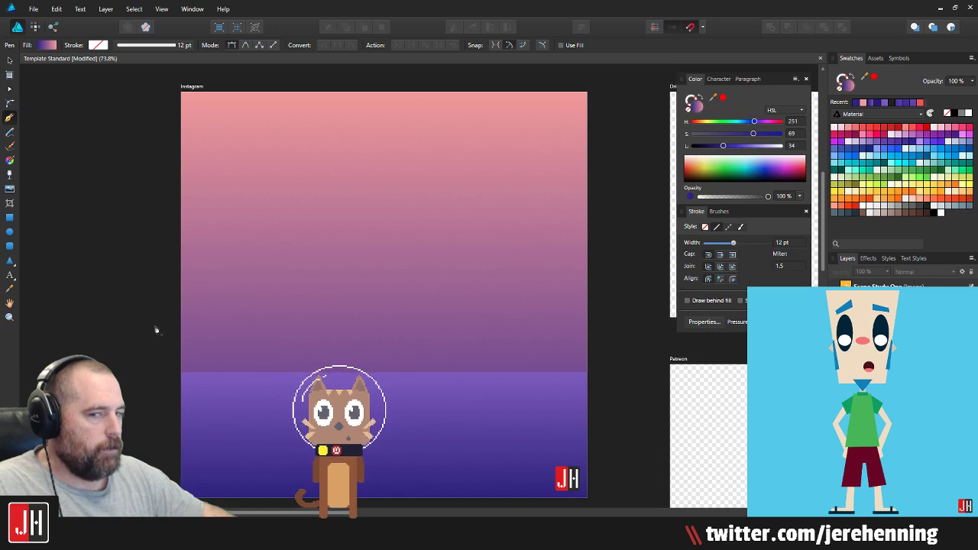
pyautogui.click(149, 328)
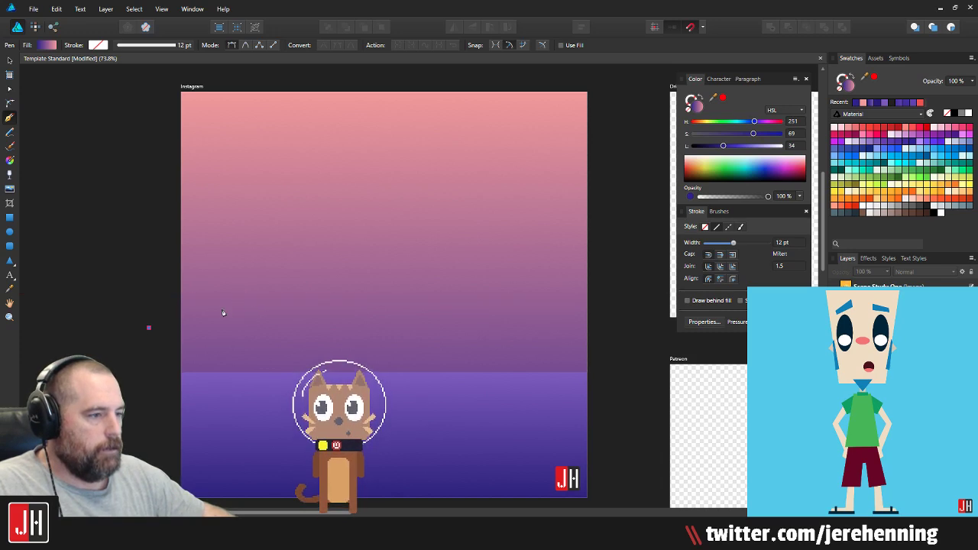
pyautogui.click(250, 296)
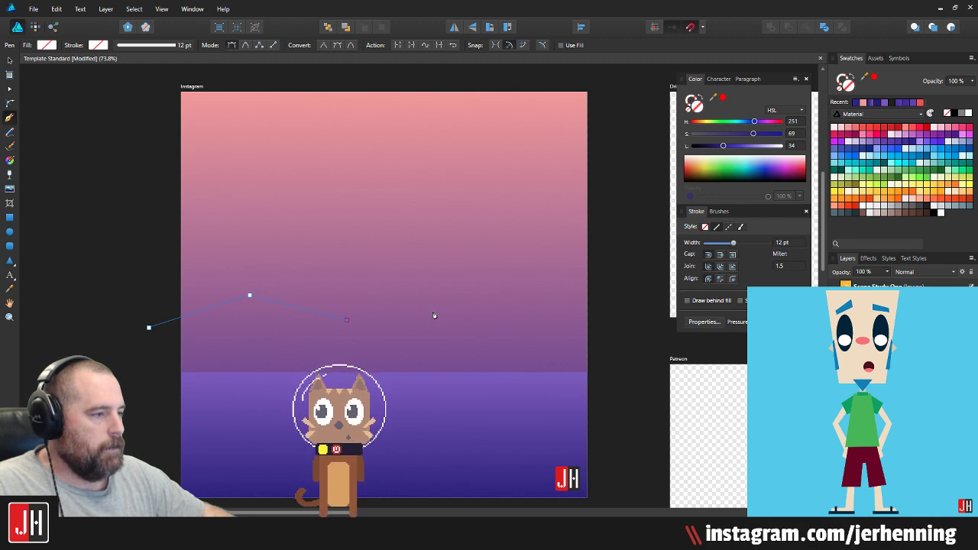
pyautogui.click(495, 295)
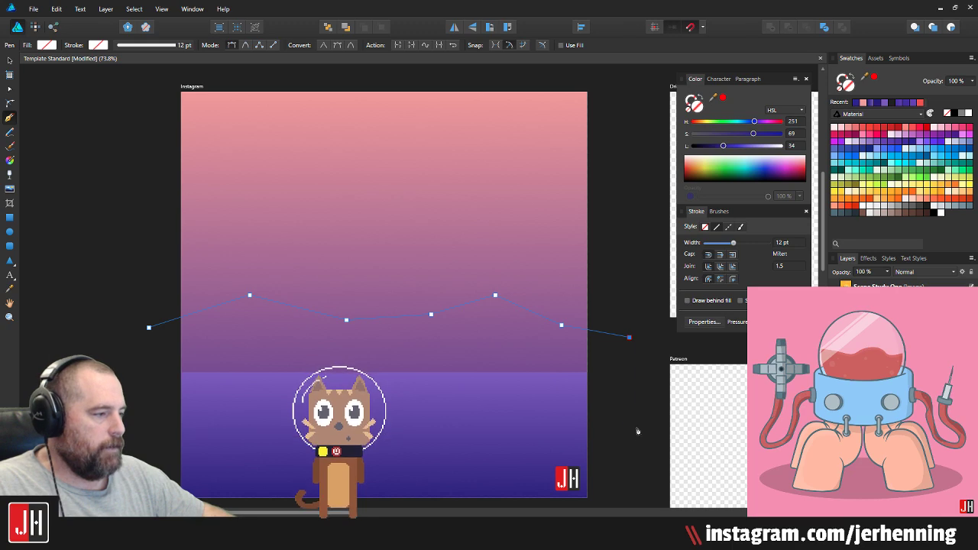
pyautogui.click(149, 427)
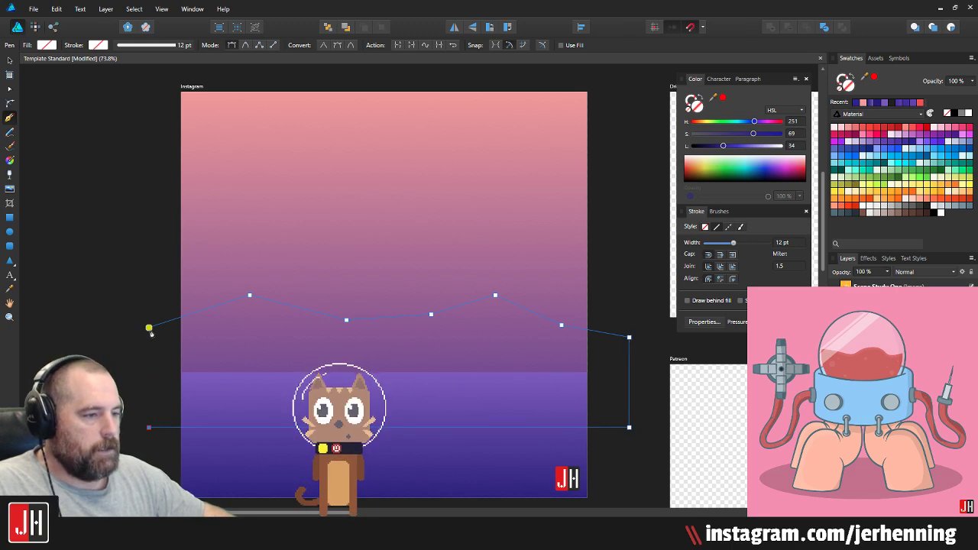
# Step: Fill the mountain silhouette with a light coral swatch (HSL 5, 100, 75), place it behind the purple ground, and deselect it
pyautogui.click(905, 129)
pyautogui.press('v')
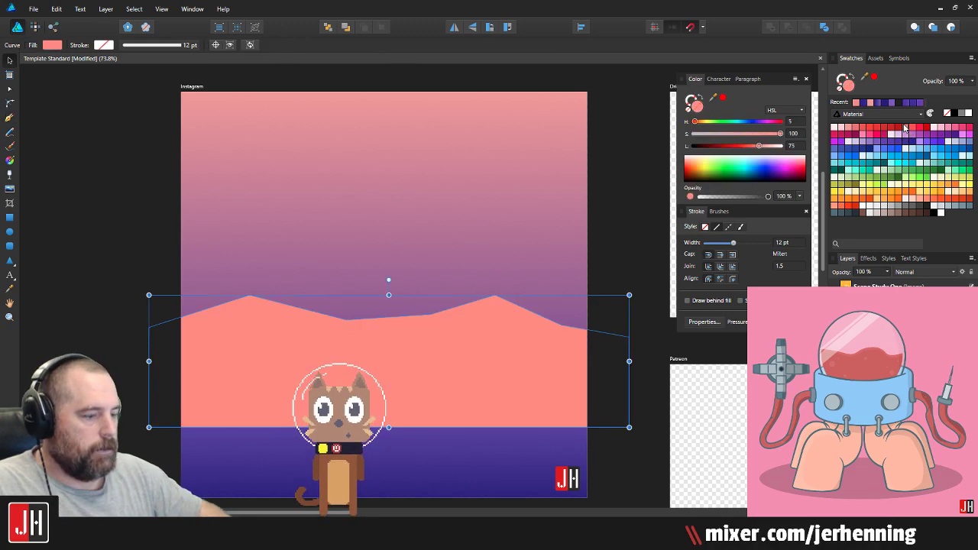
pyautogui.press('p')
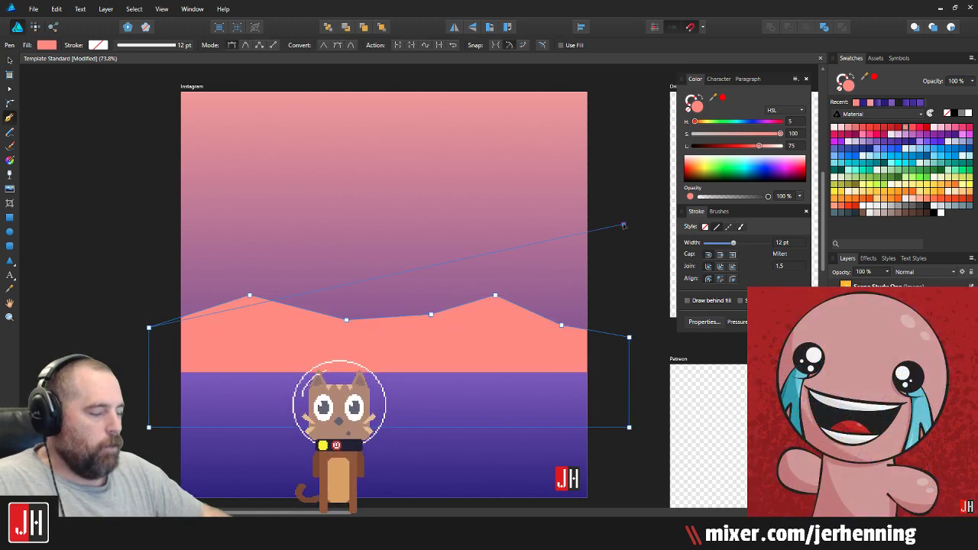
pyautogui.press('v')
pyautogui.click(587, 258)
pyautogui.scroll(-2, 523, 279)
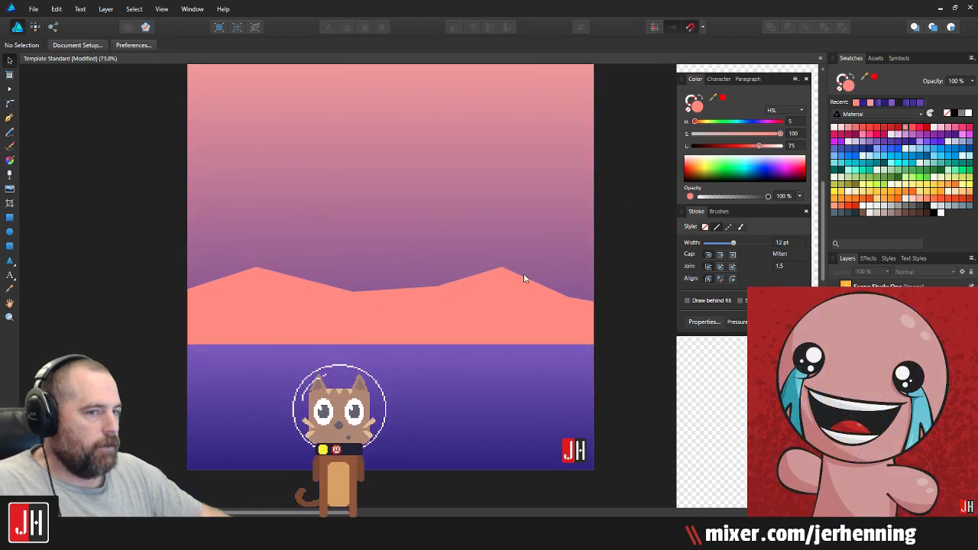
# Step: Lower the node of the mountain silhouette's right-hand peak slightly and deselect the shape
pyautogui.click(433, 306)
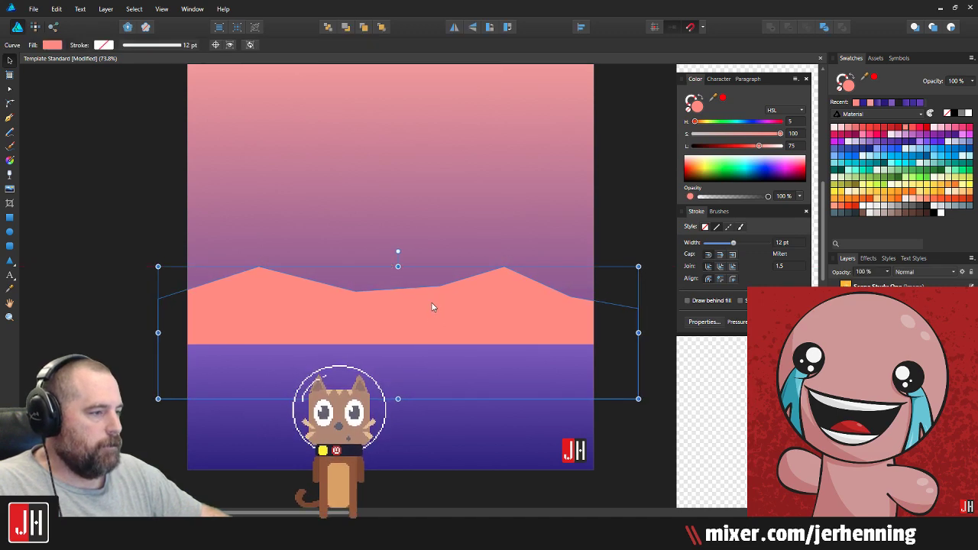
pyautogui.press('a')
pyautogui.keyDown('ctrl'); pyautogui.scroll(4, 505, 271); pyautogui.keyUp('ctrl')
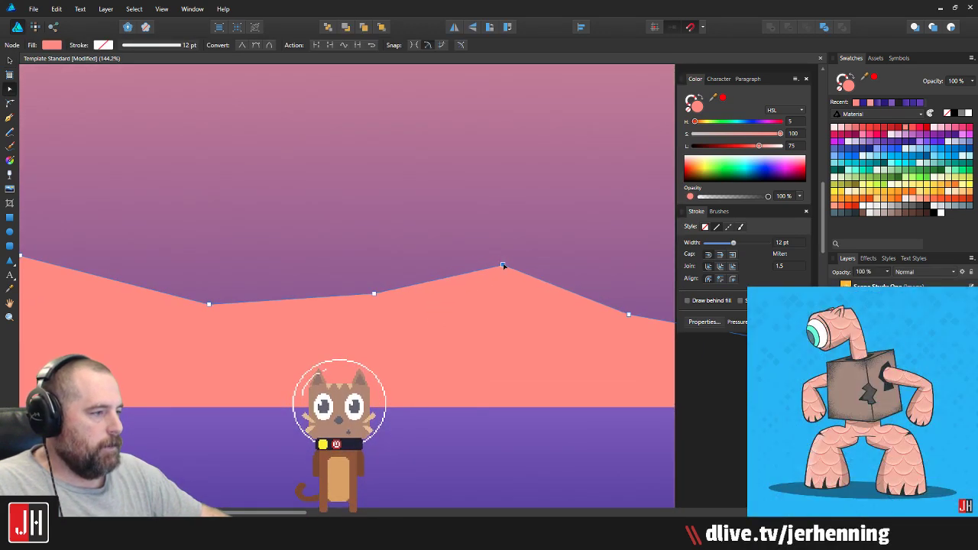
pyautogui.hotkey('ctrl', 'd')
pyautogui.keyDown('ctrl'); pyautogui.scroll(-6, 484, 273); pyautogui.keyUp('ctrl')
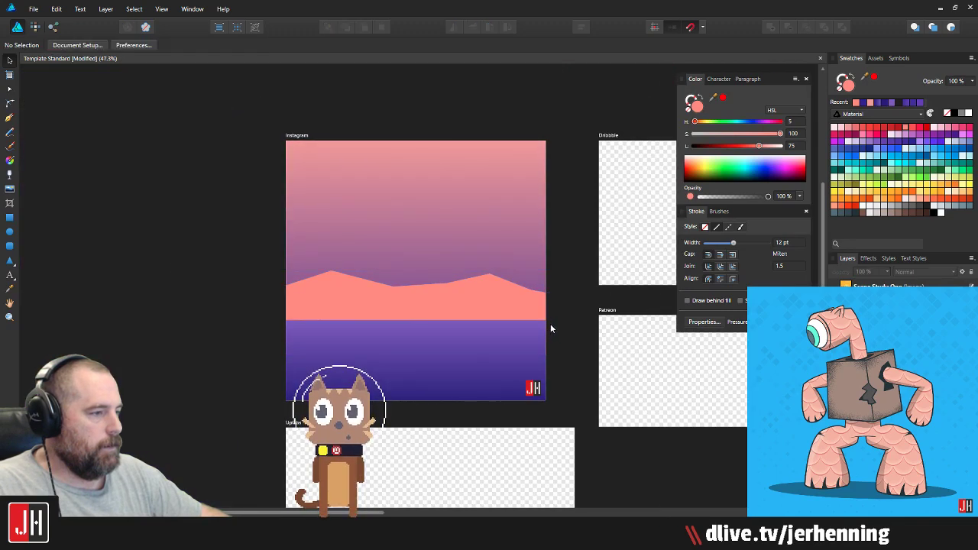
pyautogui.keyDown('ctrl'); pyautogui.scroll(3, 436, 301); pyautogui.keyUp('ctrl')
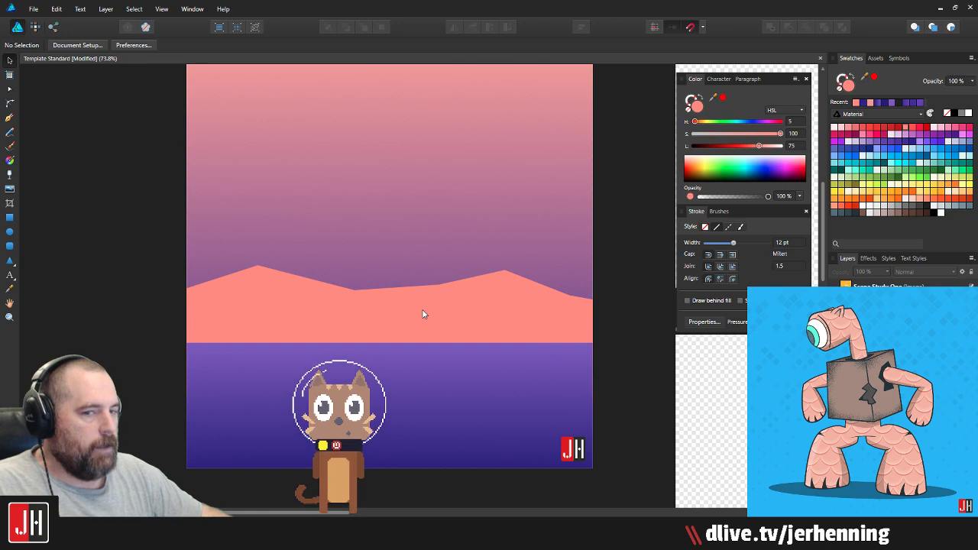
pyautogui.click(424, 313)
pyautogui.hotkey('ctrl', 'd')
pyautogui.keyDown('ctrl'); pyautogui.scroll(-3, 312, 242); pyautogui.keyUp('ctrl')
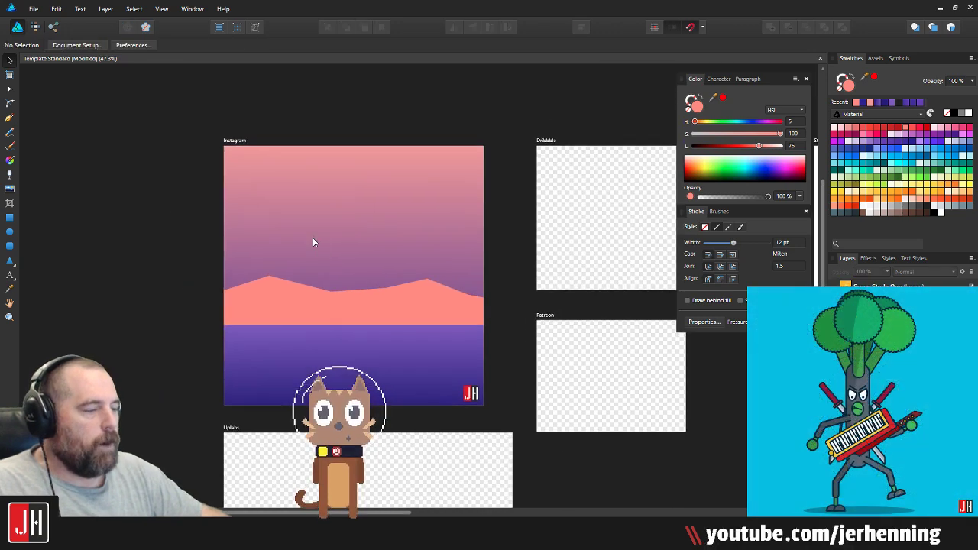
# Step: Reverse the sky background's gradient so purple is on top, and pull its lower end up to just below the horizon
pyautogui.click(340, 200)
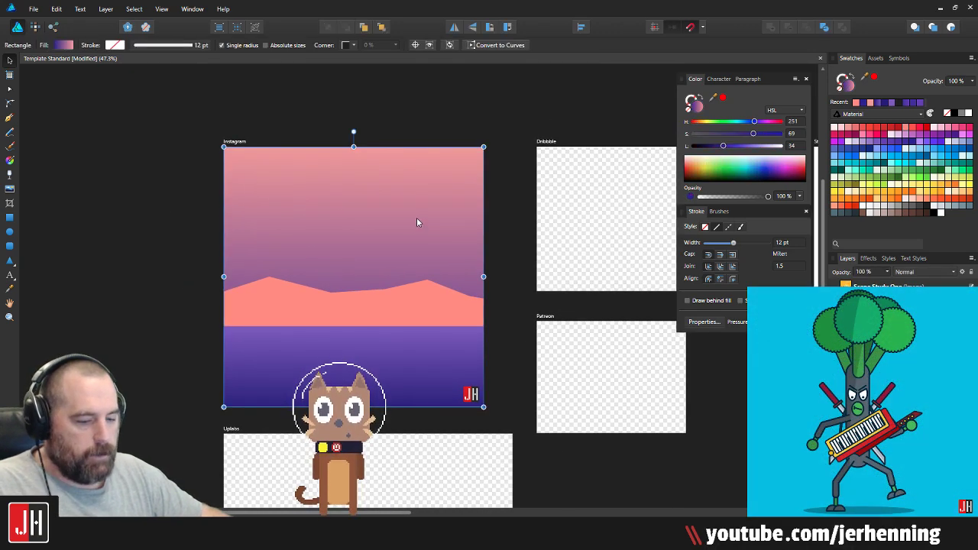
pyautogui.press('g')
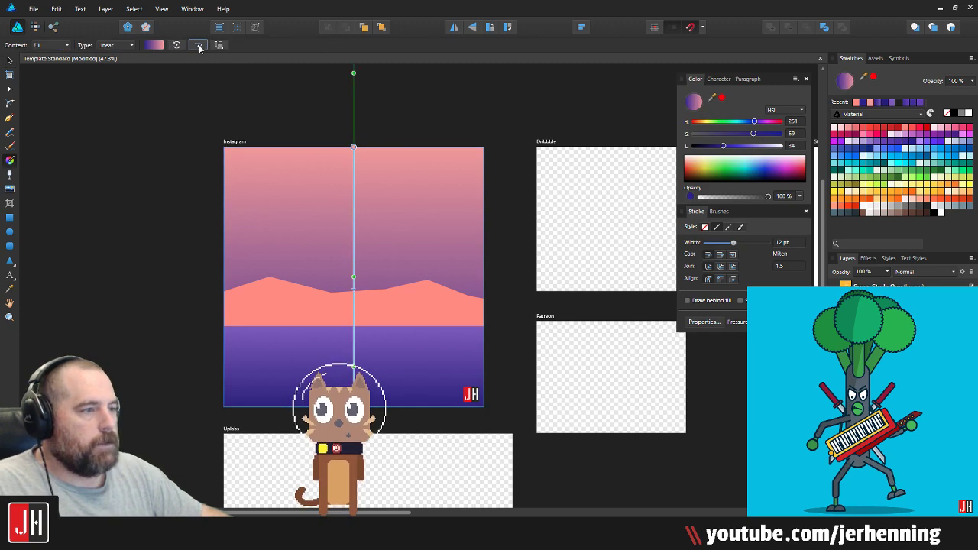
pyautogui.click(198, 45)
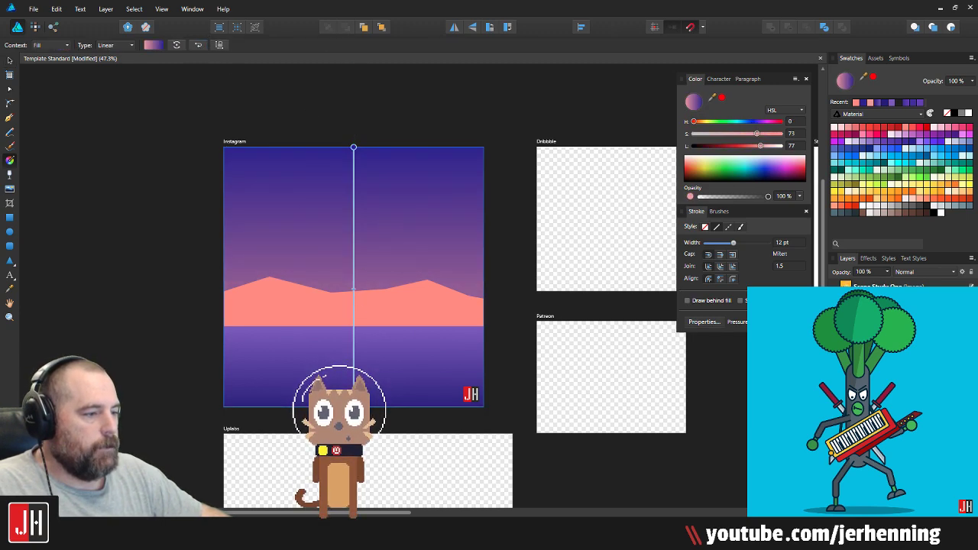
pyautogui.moveTo(353, 431); pyautogui.dragTo(353, 344)
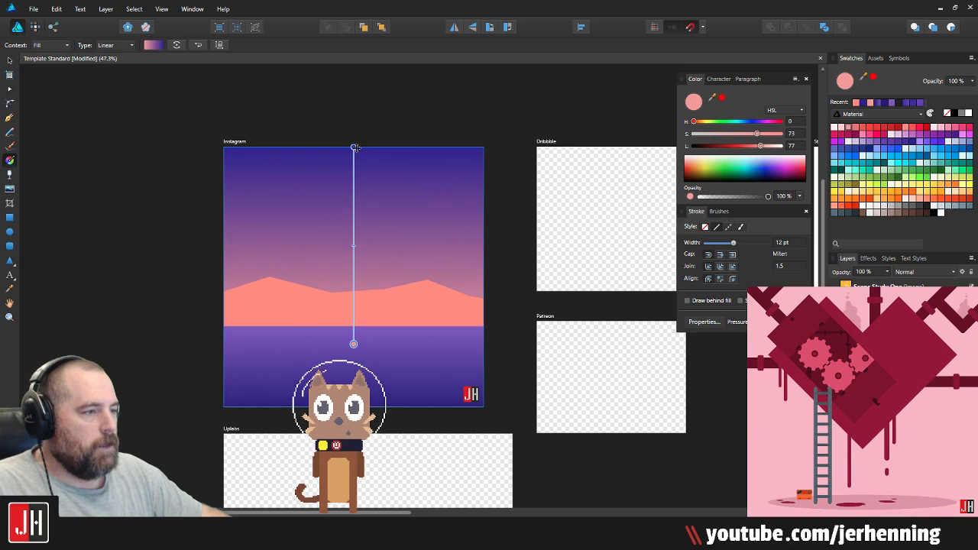
# Step: Try red shades and a light purple swatch (HSL 291, 47, 60) on the sky gradient's top stop
pyautogui.click(854, 129)
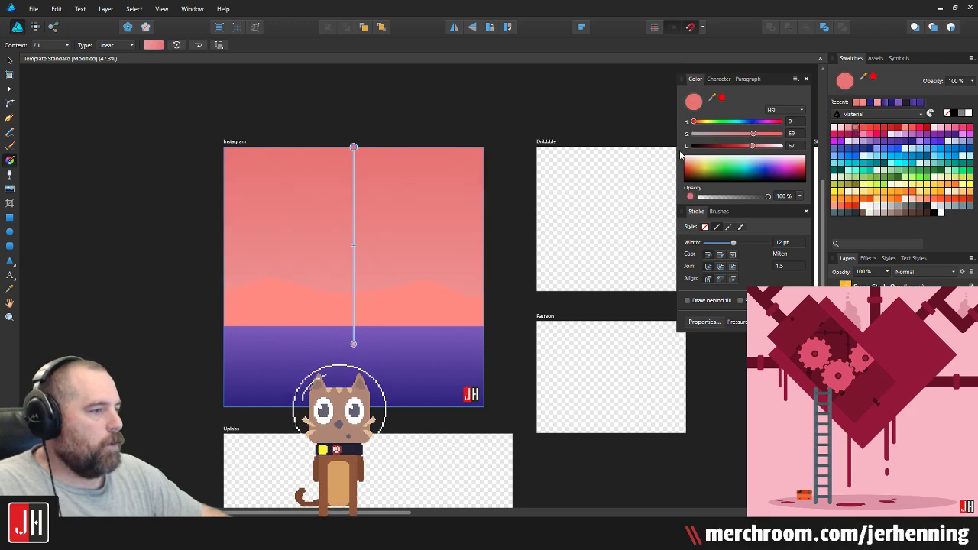
pyautogui.moveTo(753, 146); pyautogui.dragTo(746, 150)
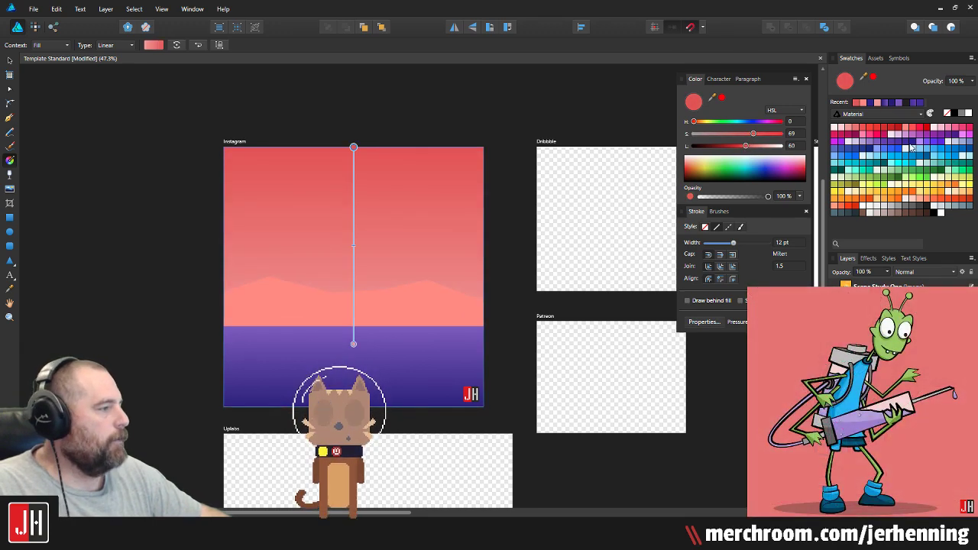
pyautogui.click(910, 139)
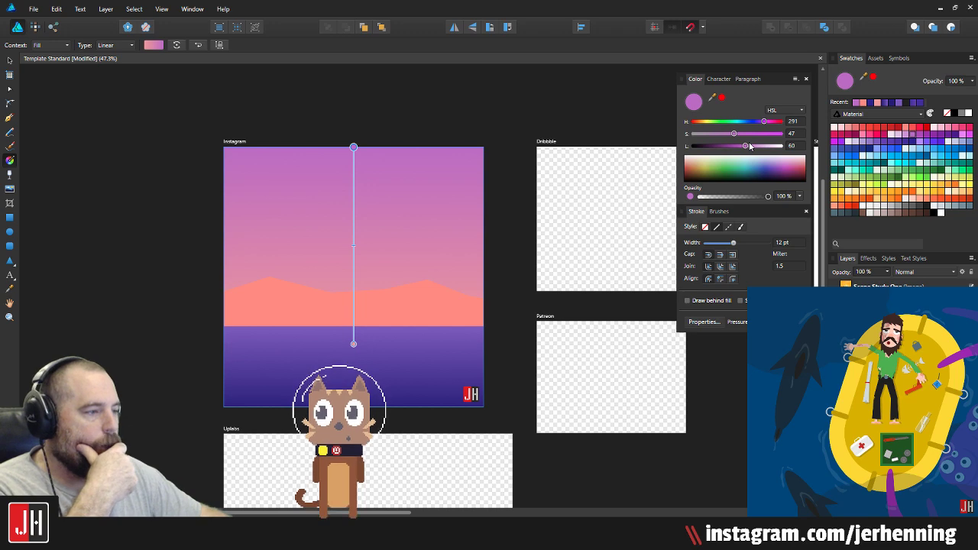
# Step: Set the sky gradient's bottom stop to coral red (HSL 0, 69, 67) and its top stop to purple (HSL 291, 47, 51)
pyautogui.click(353, 344)
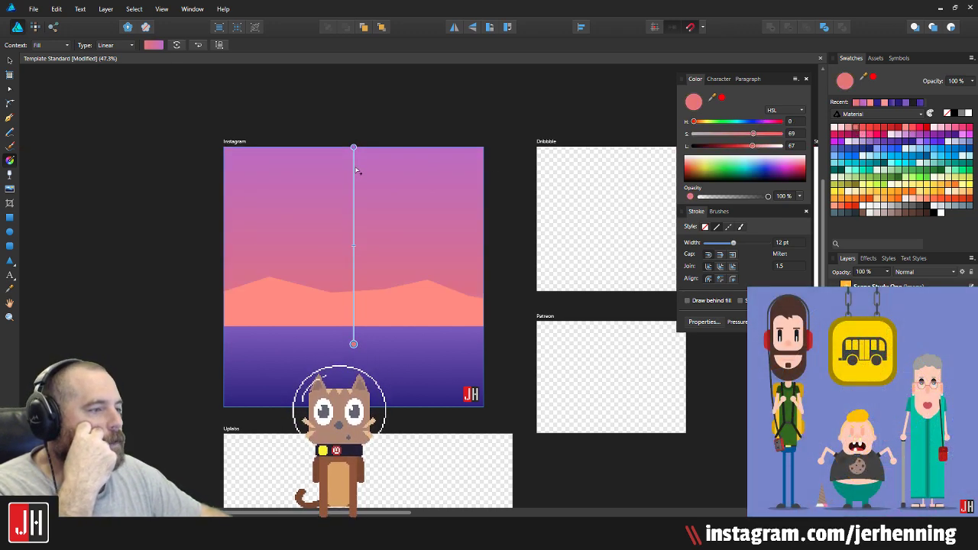
pyautogui.click(353, 146)
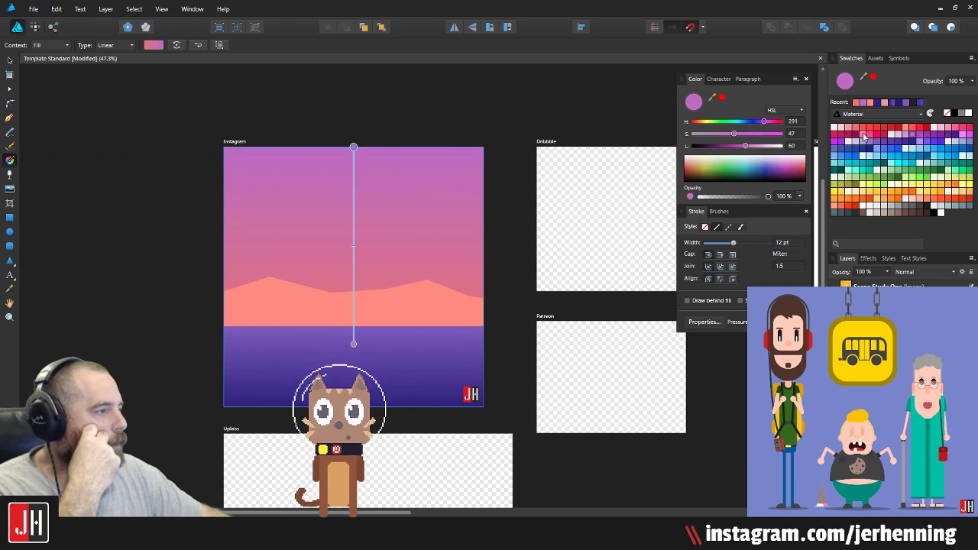
pyautogui.click(920, 137)
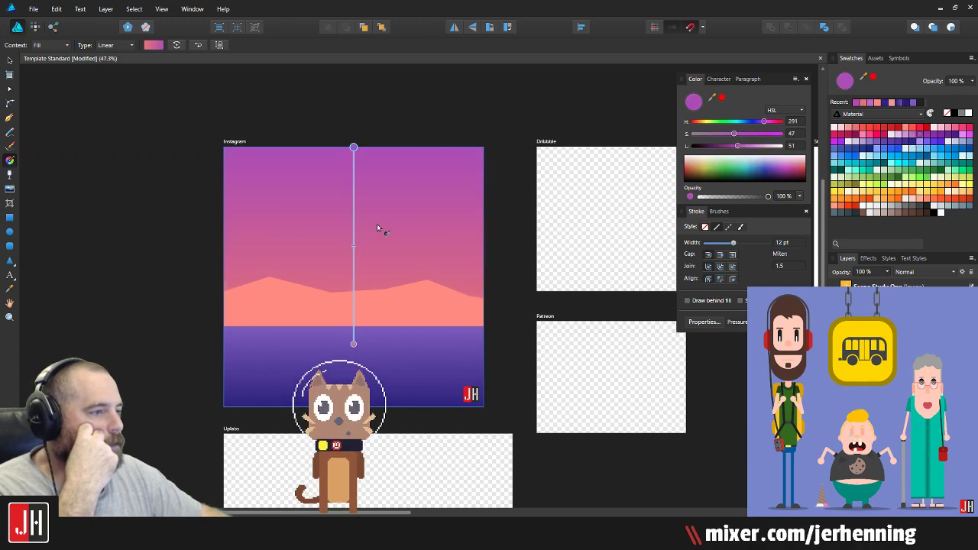
# Step: Shift the sky gradient's midpoint upward so the coral covers more of the sky, and deselect the background
pyautogui.click(353, 231)
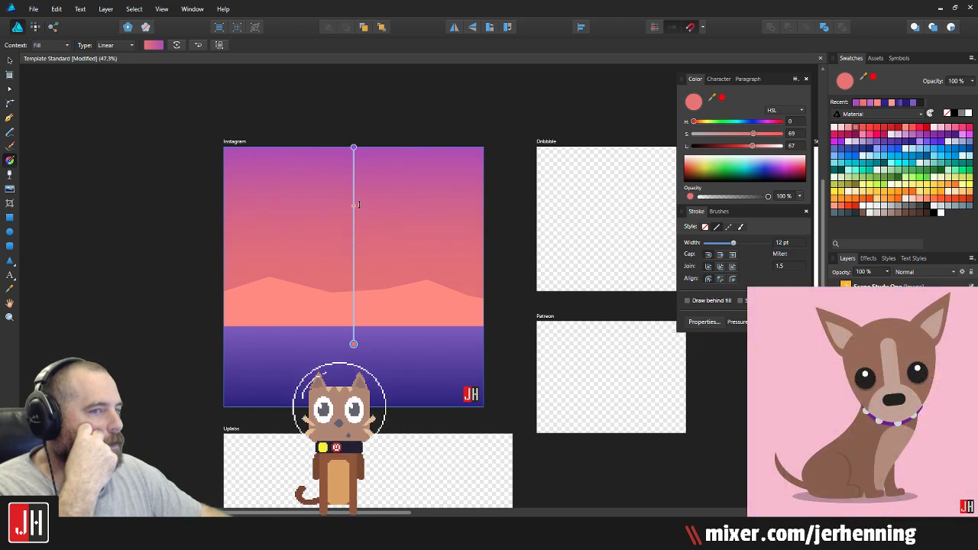
pyautogui.press('v')
pyautogui.click(517, 180)
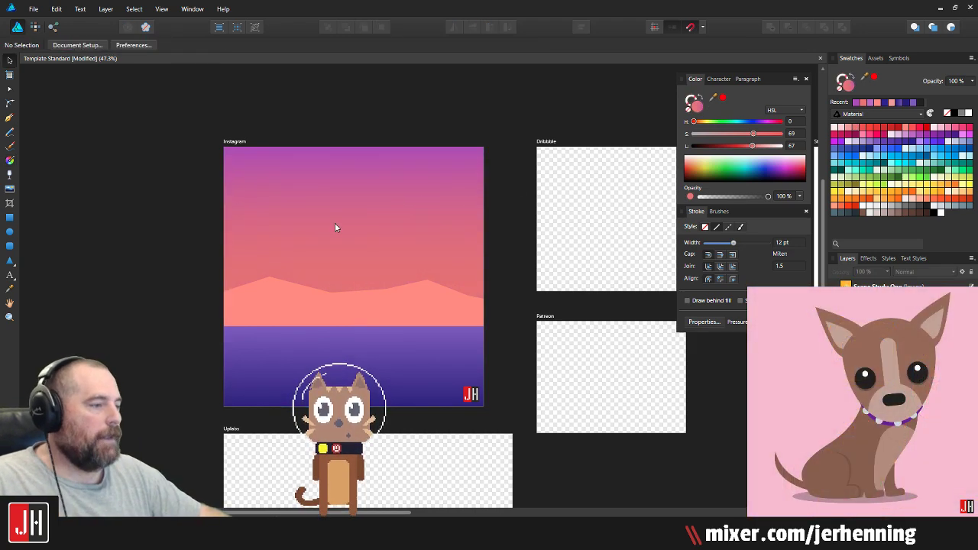
pyautogui.scroll(2, 306, 235)
pyautogui.moveTo(339, 224); pyautogui.dragTo(301, 259)
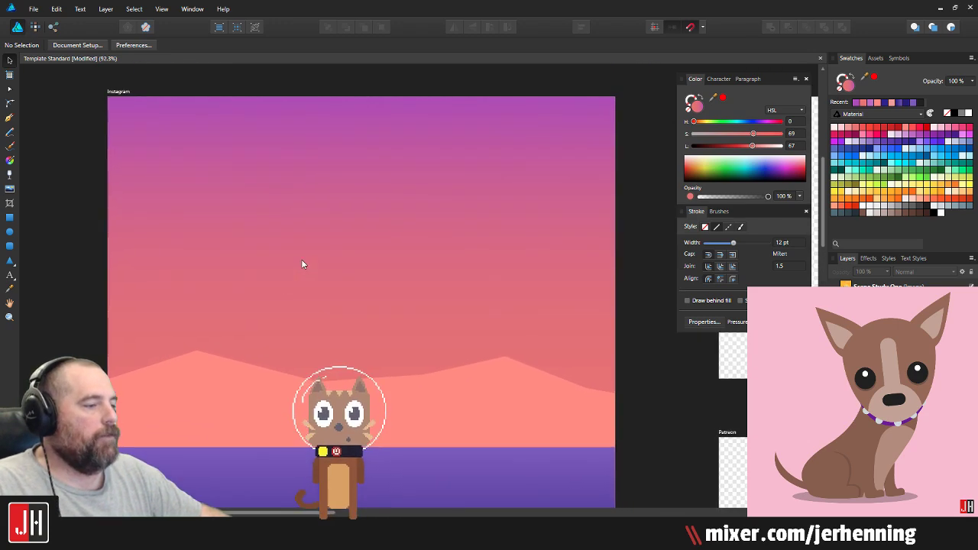
pyautogui.scroll(-2, 317, 275)
pyautogui.moveTo(371, 370); pyautogui.dragTo(398, 322)
pyautogui.scroll(2, 397, 327)
pyautogui.click(375, 343)
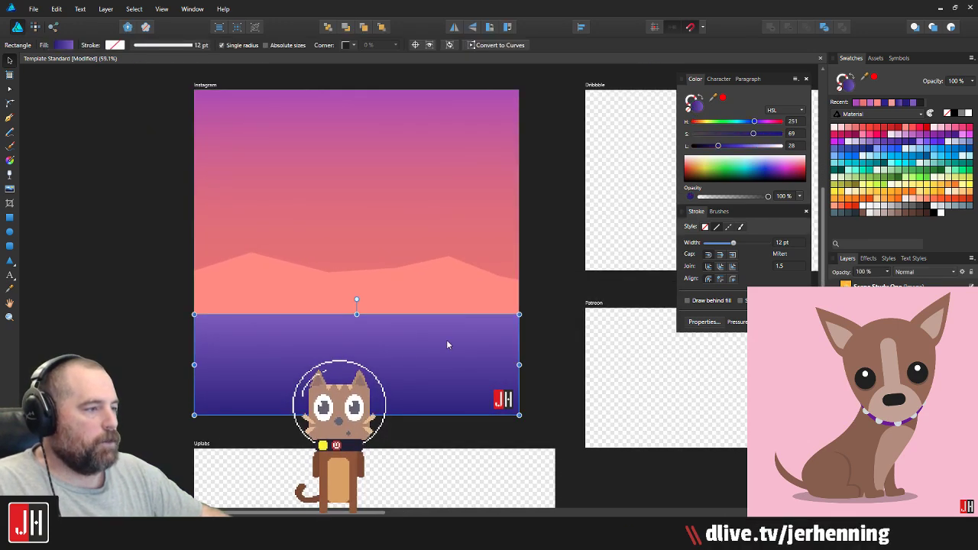
pyautogui.click(554, 282)
pyautogui.click(381, 348)
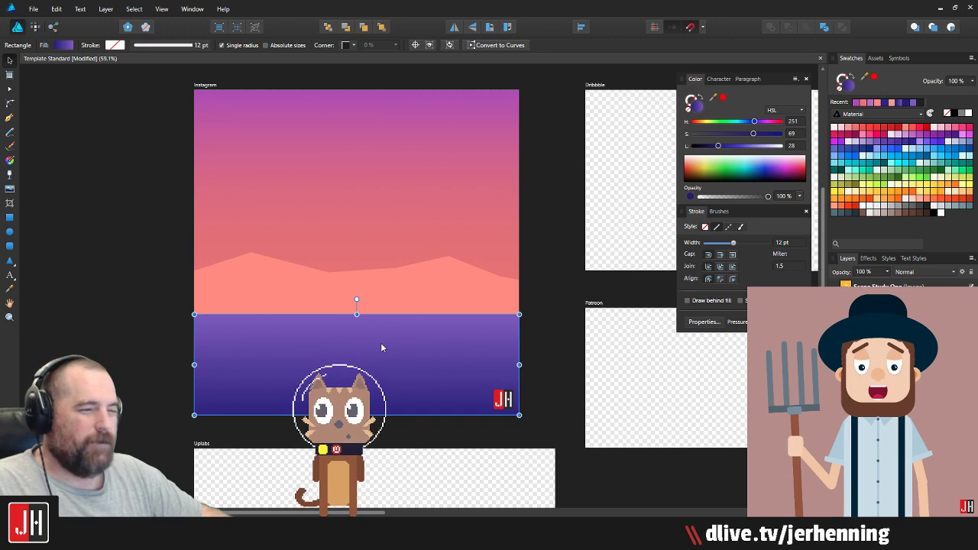
pyautogui.press('g')
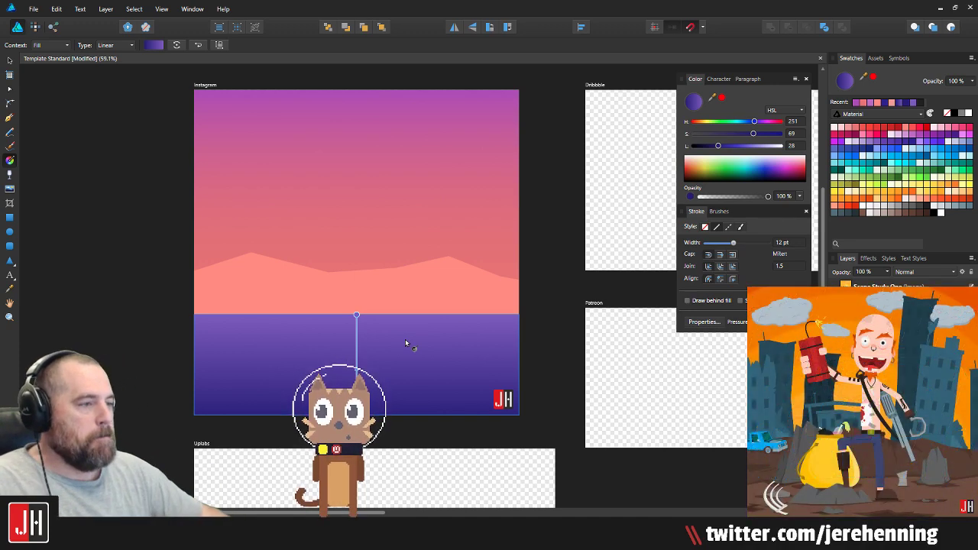
pyautogui.press('v')
pyautogui.click(584, 167)
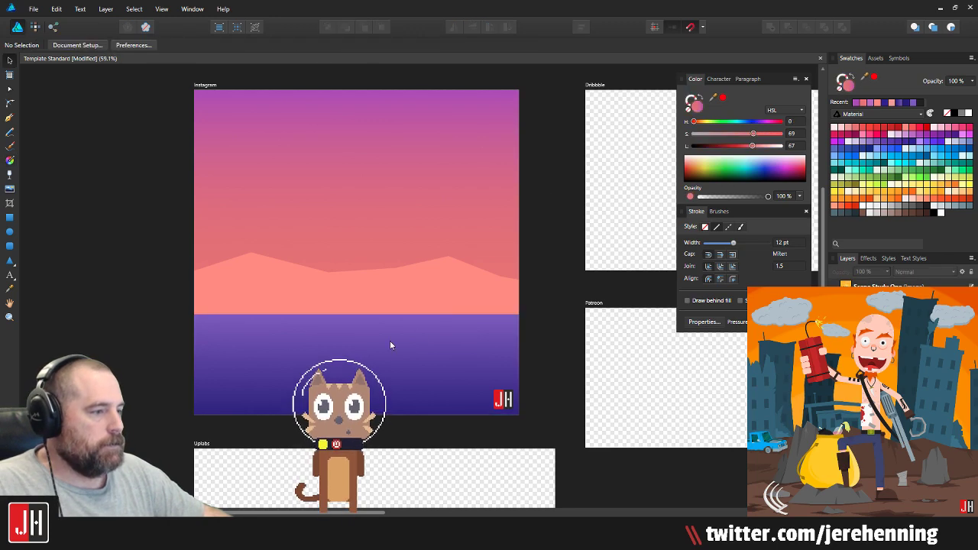
# Step: Lower the top edge of the purple ground rectangle a little further below the mountains, and deselect it
pyautogui.click(387, 344)
pyautogui.moveTo(356, 314)
pyautogui.mouseDown()
pyautogui.moveTo(357, 334)
pyautogui.moveTo(356, 321)
pyautogui.mouseUp()
pyautogui.hotkey('ctrl', 'd')
# Step: Set the top gradient stop of the ground rectangle to a darker purple swatch (HSL 255, 61, 39)
pyautogui.click(323, 328)
pyautogui.press('g')
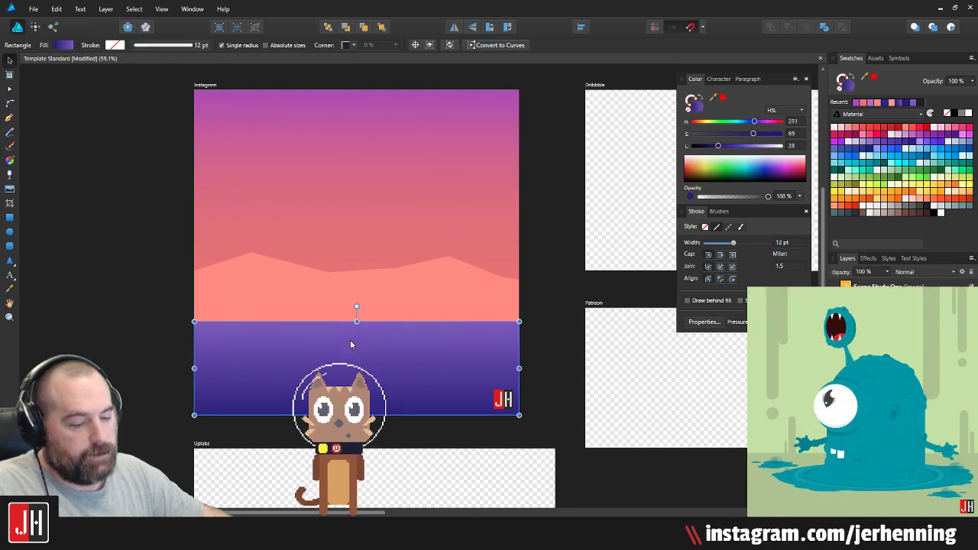
pyautogui.click(356, 321)
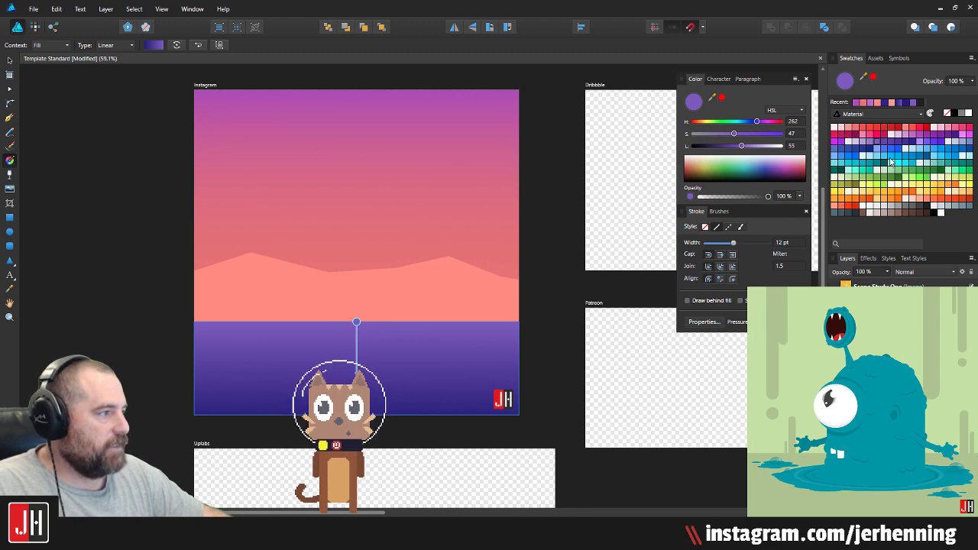
pyautogui.click(895, 155)
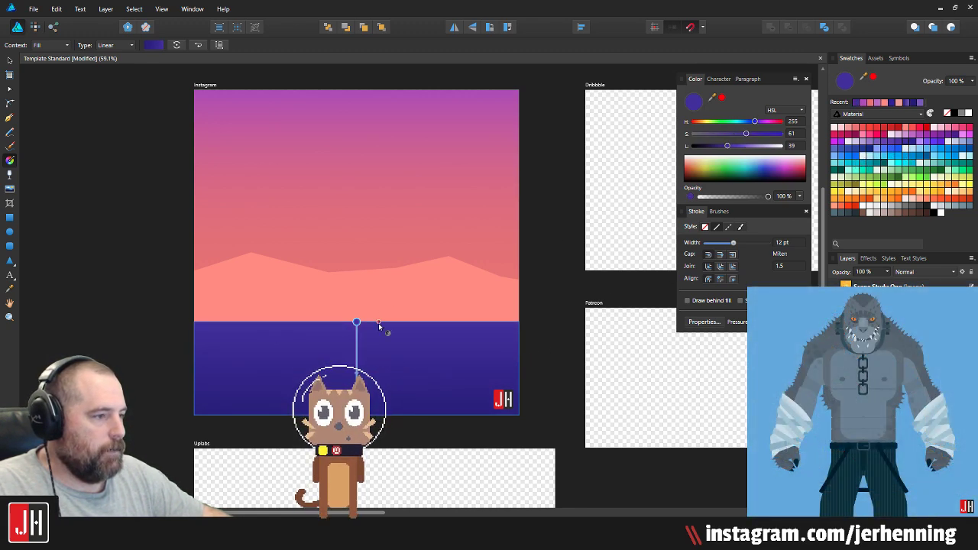
# Step: Apply a vertical linear gradient to the mountain silhouette and set its top stop to a red swatch (HSL 1, 83, 63)
pyautogui.press('v')
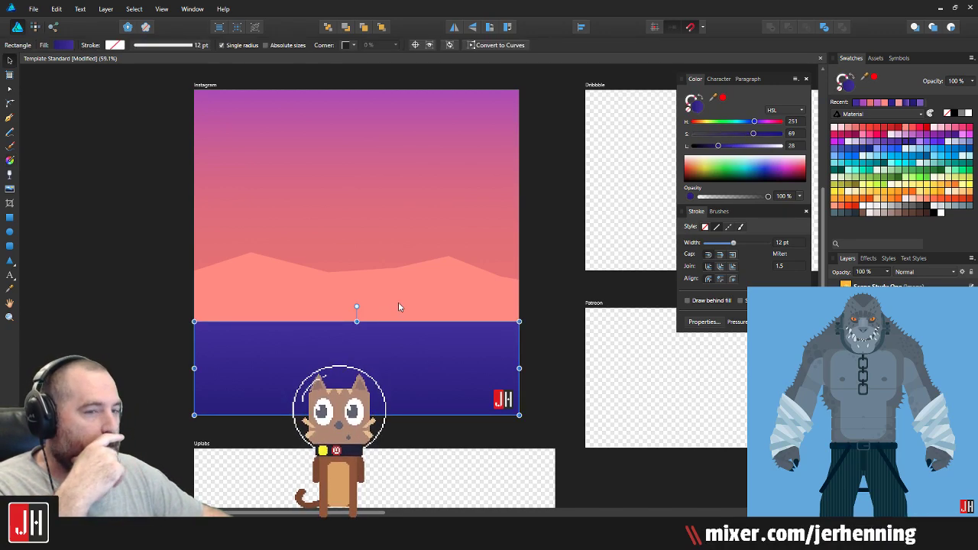
pyautogui.click(398, 304)
pyautogui.press('g')
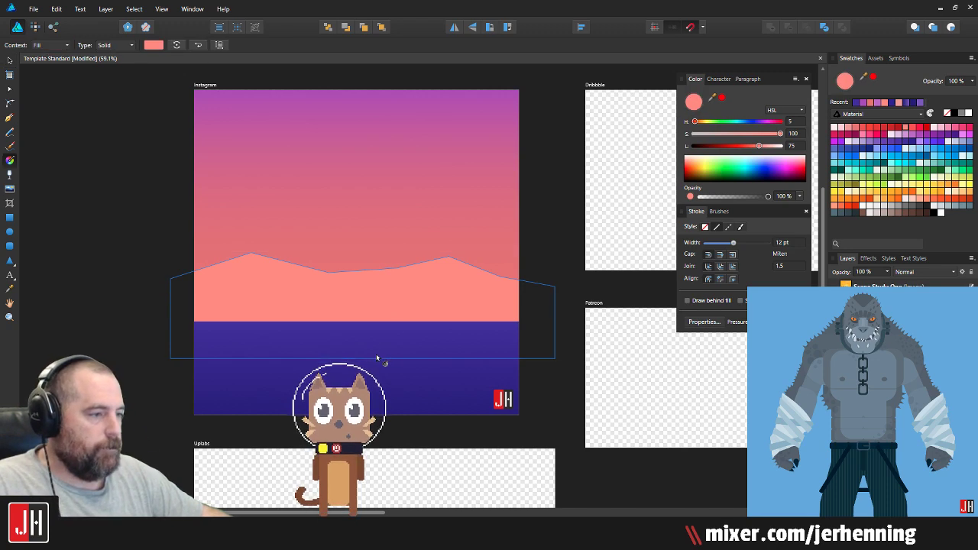
pyautogui.moveTo(363, 346); pyautogui.dragTo(362, 236)
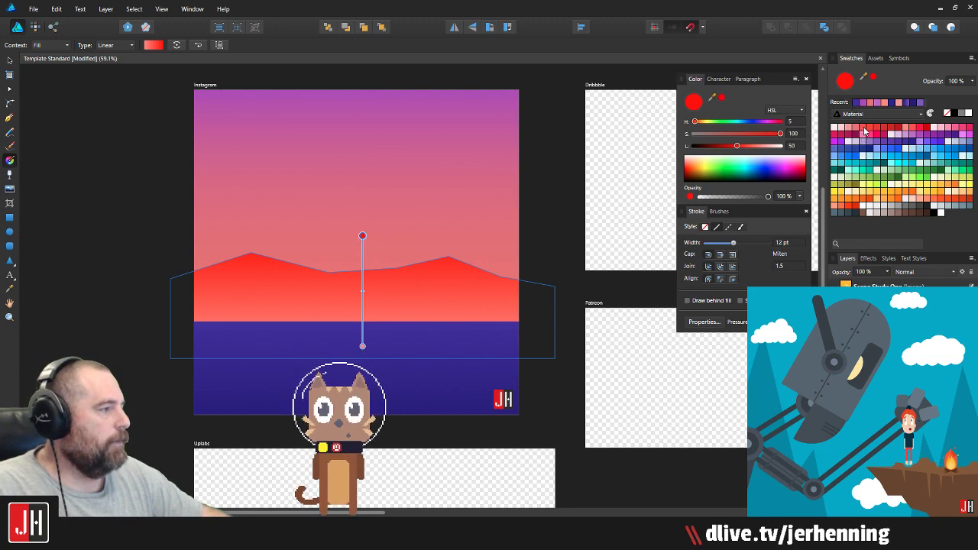
pyautogui.click(864, 131)
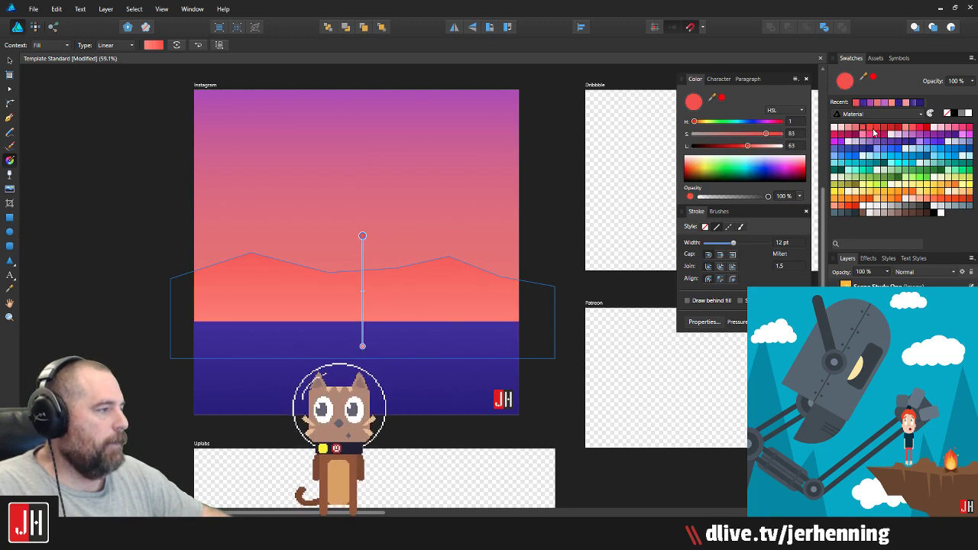
# Step: Set the bottom stop of the mountain gradient to the coral swatch (HSL 0, 69, 67), and deselect the mountains
pyautogui.press('v')
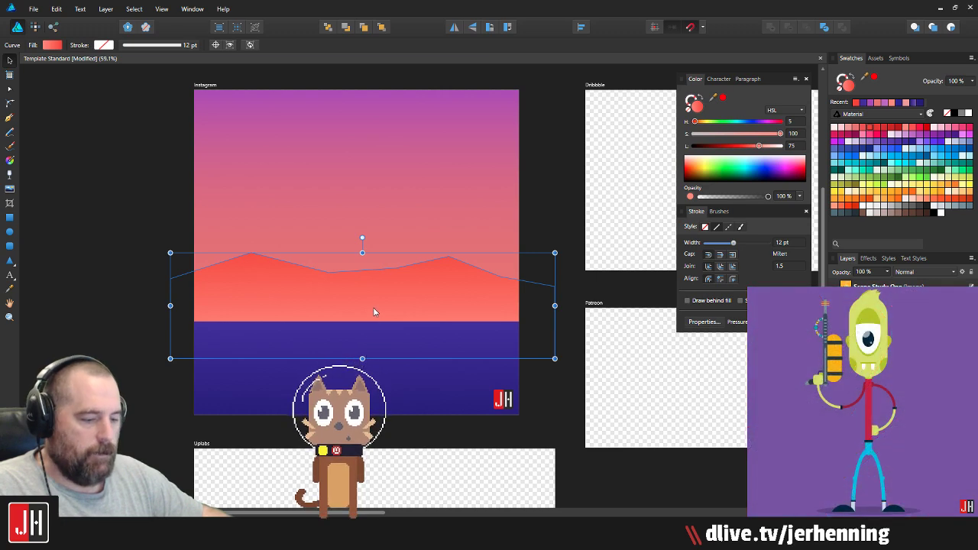
pyautogui.press('g')
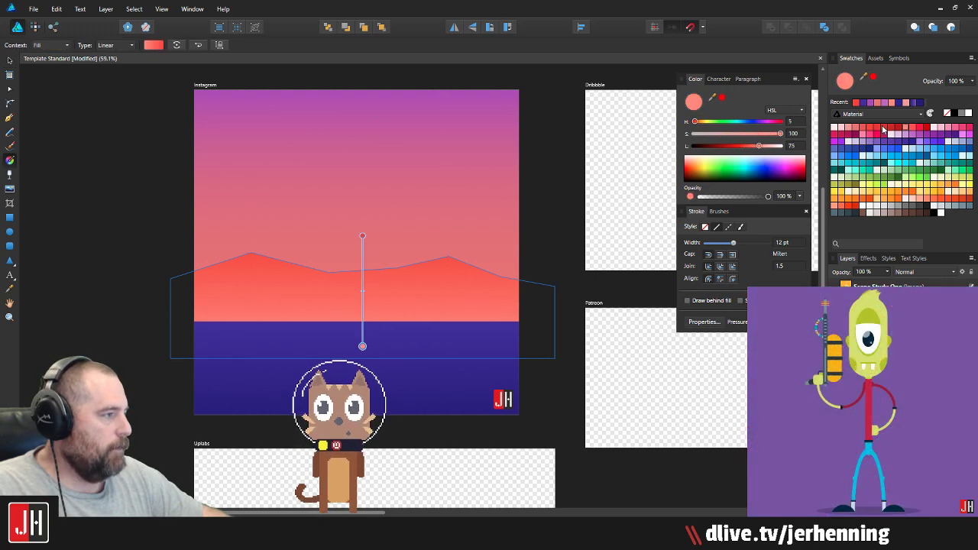
pyautogui.click(881, 129)
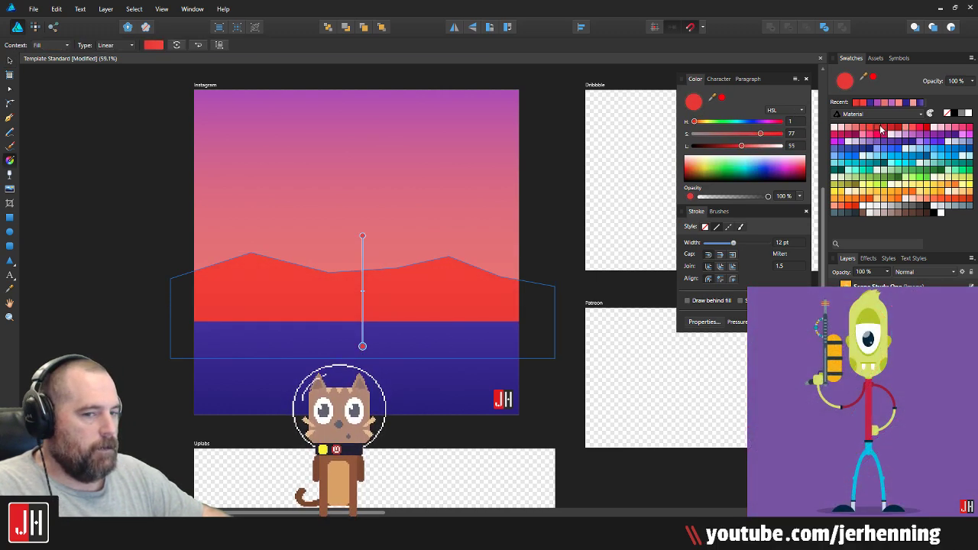
pyautogui.click(856, 130)
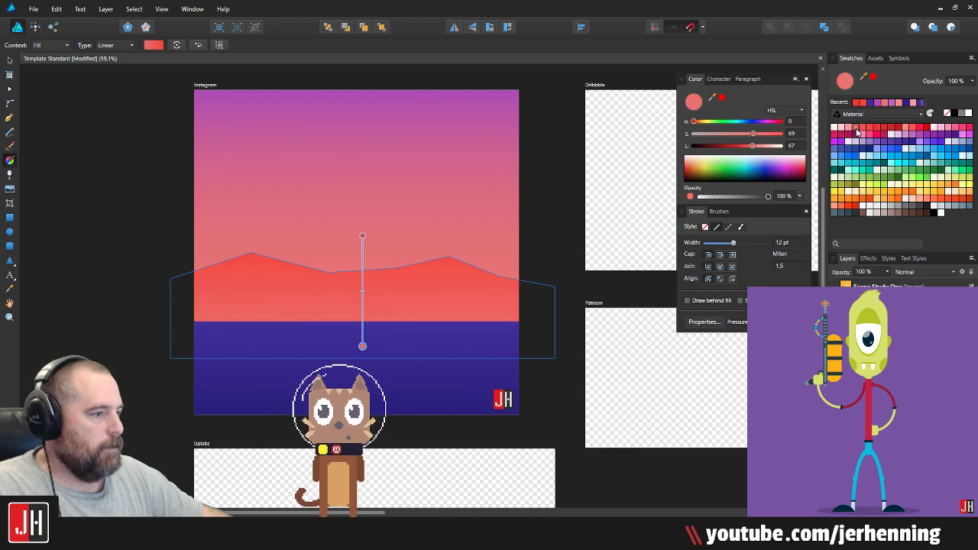
pyautogui.click(570, 197)
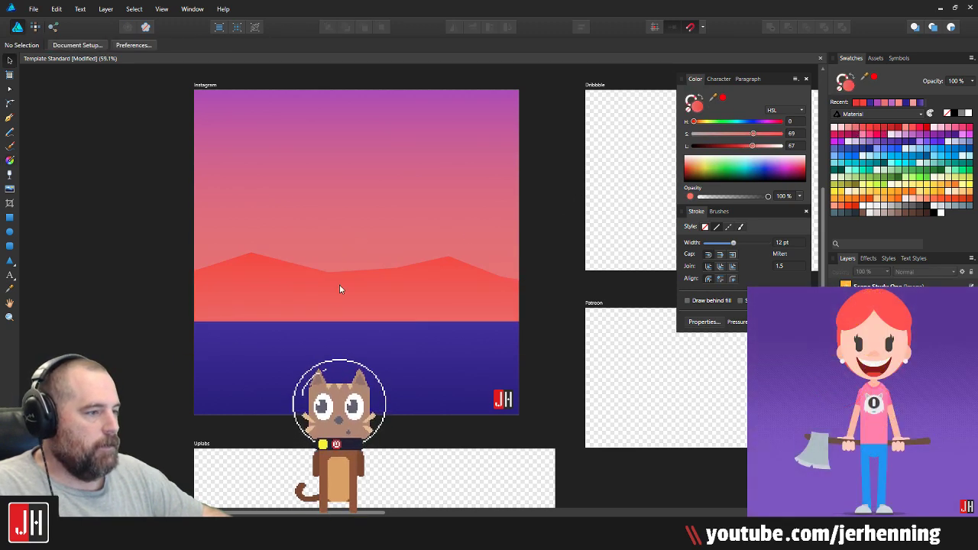
pyautogui.scroll(1, 342, 294)
pyautogui.moveTo(344, 292); pyautogui.dragTo(344, 284)
pyautogui.scroll(-3, 361, 284)
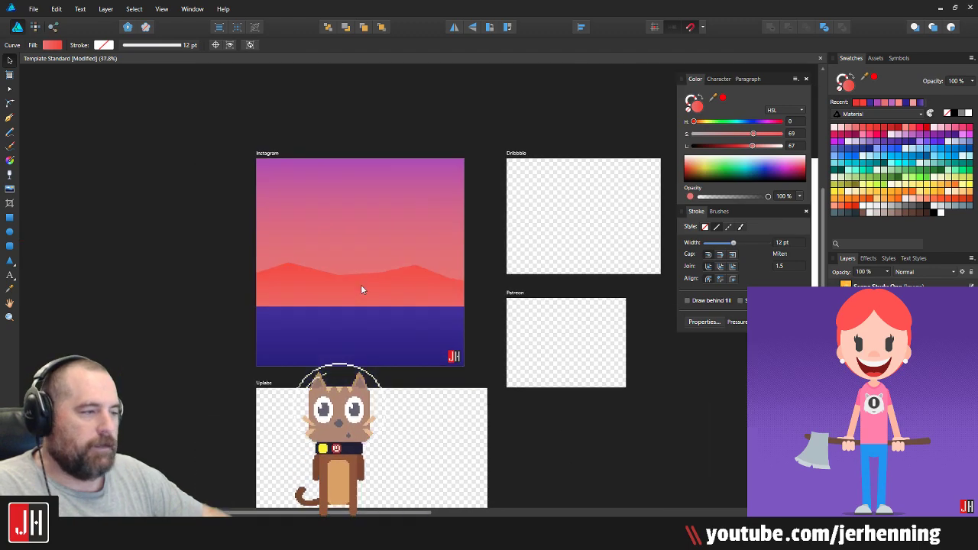
pyautogui.click(497, 228)
pyautogui.scroll(3, 429, 250)
pyautogui.moveTo(419, 247); pyautogui.dragTo(431, 272)
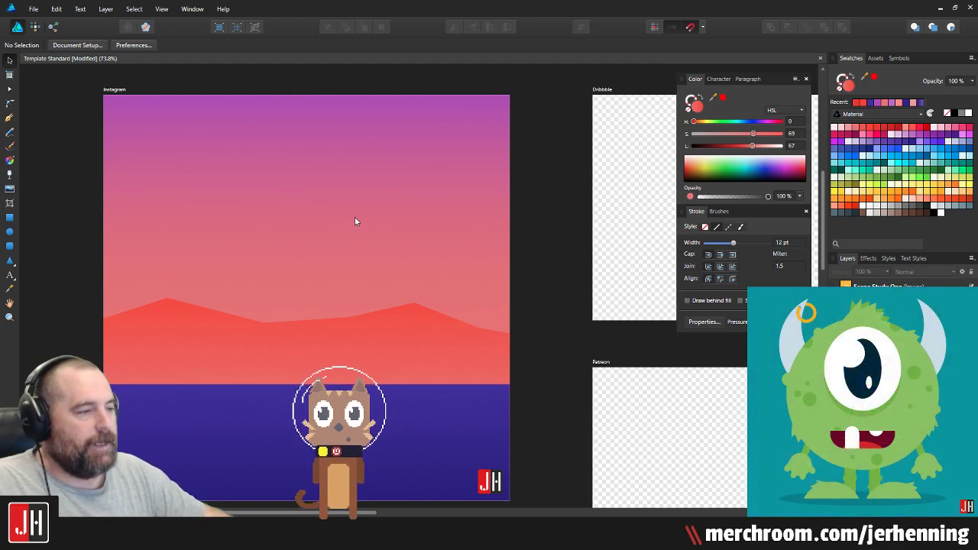
pyautogui.moveTo(355, 217); pyautogui.dragTo(366, 207)
# Step: Lower the mountain outline's leftmost upper node slightly to steepen the slope beyond the artboard edge, and deselect the mountains
pyautogui.click(340, 310)
pyautogui.scroll(-1, 363, 318)
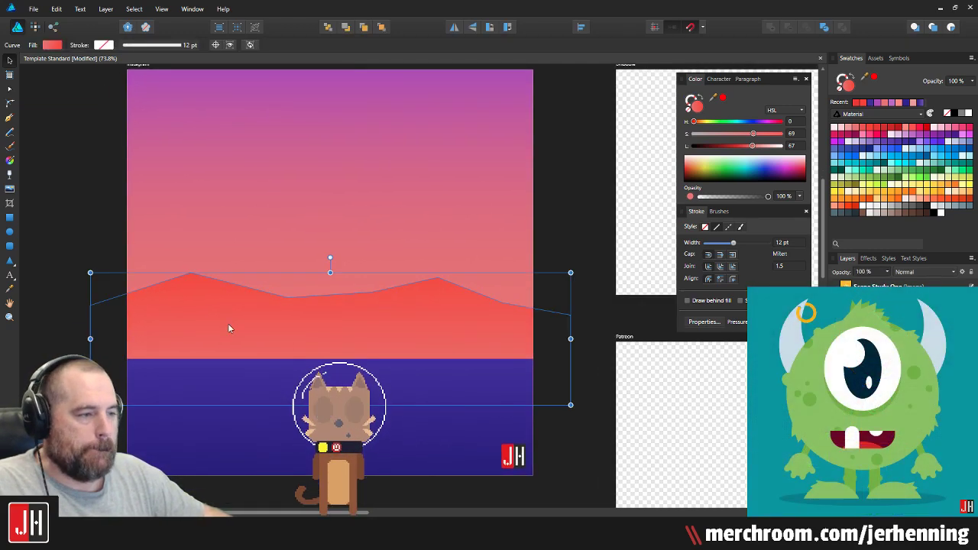
pyautogui.press('a')
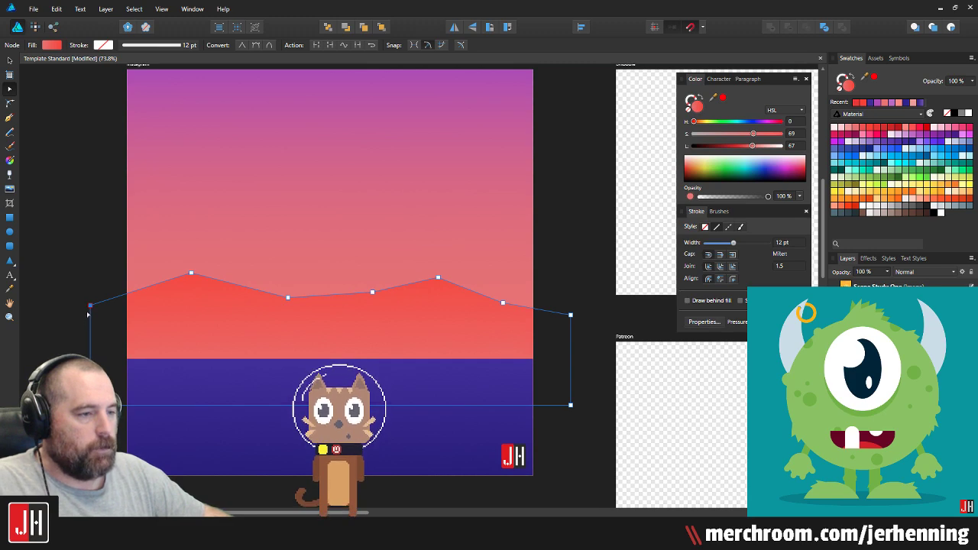
pyautogui.moveTo(90, 306); pyautogui.dragTo(90, 317)
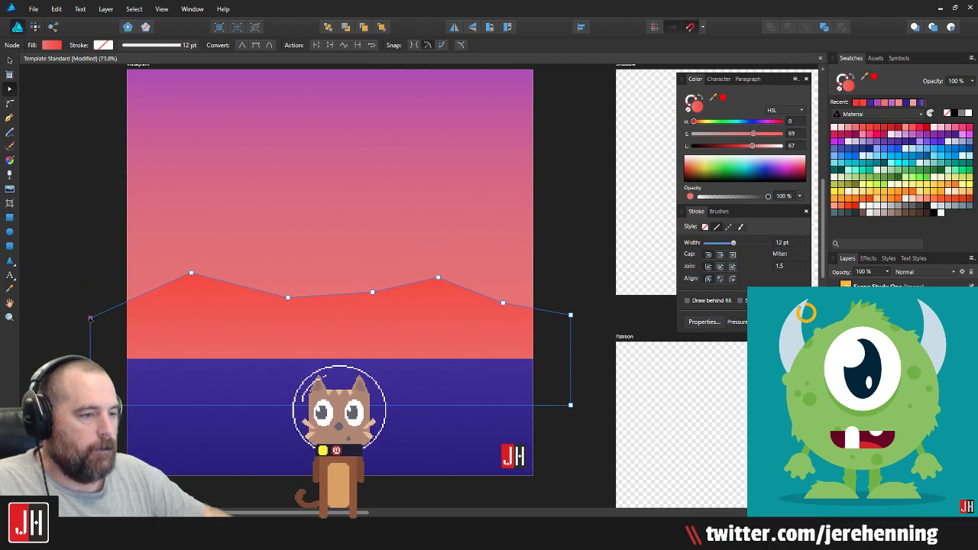
pyautogui.press('v')
pyautogui.click(99, 267)
# Step: Raise the mountain outline's rightmost upper node slightly to flatten the slope at the artboard edge, and deselect the mountains
pyautogui.scroll(-3, 255, 245)
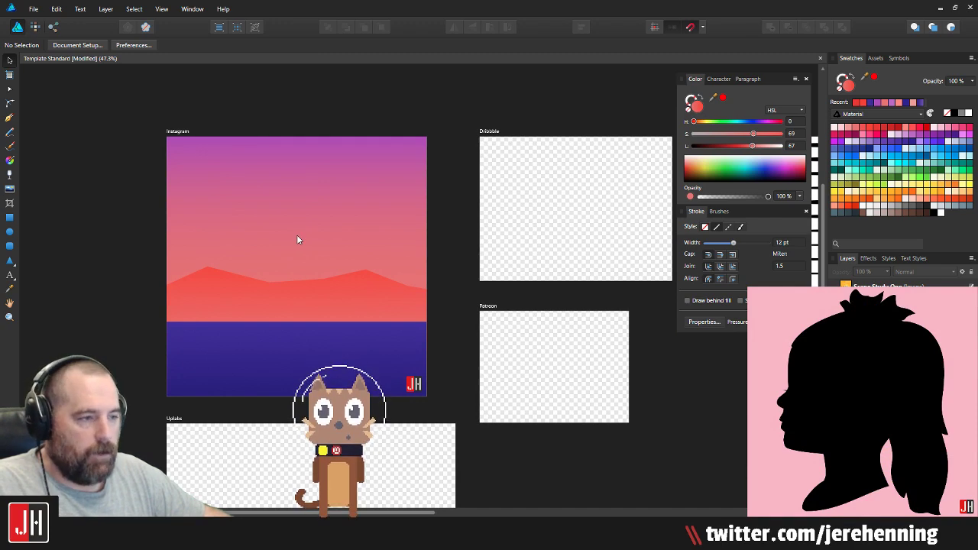
pyautogui.scroll(3, 314, 231)
pyautogui.click(387, 281)
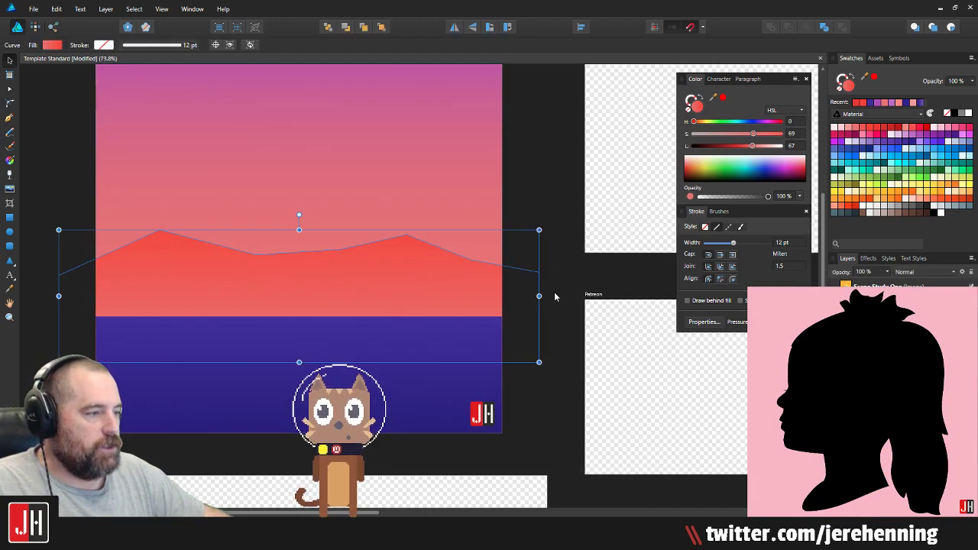
pyautogui.press('a')
pyautogui.click(540, 220)
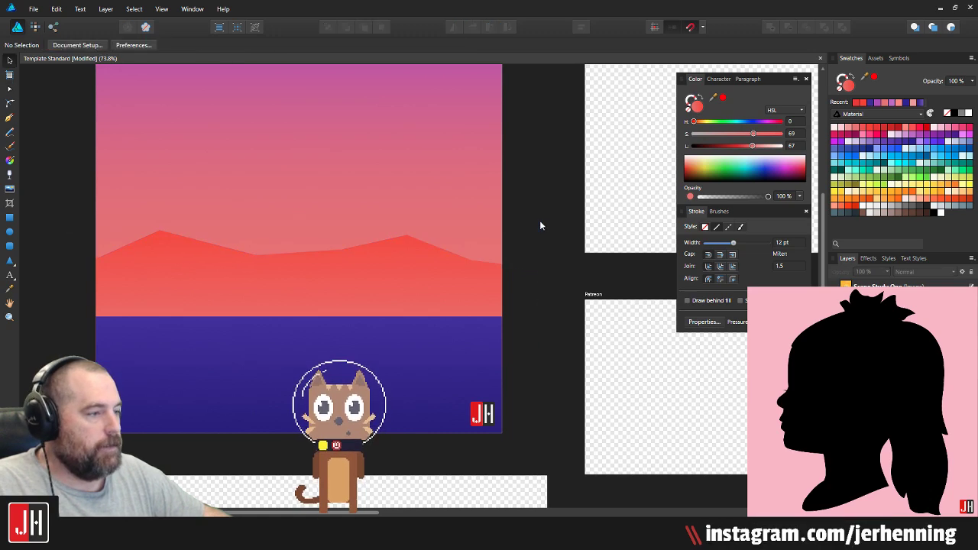
pyautogui.scroll(-3, 377, 275)
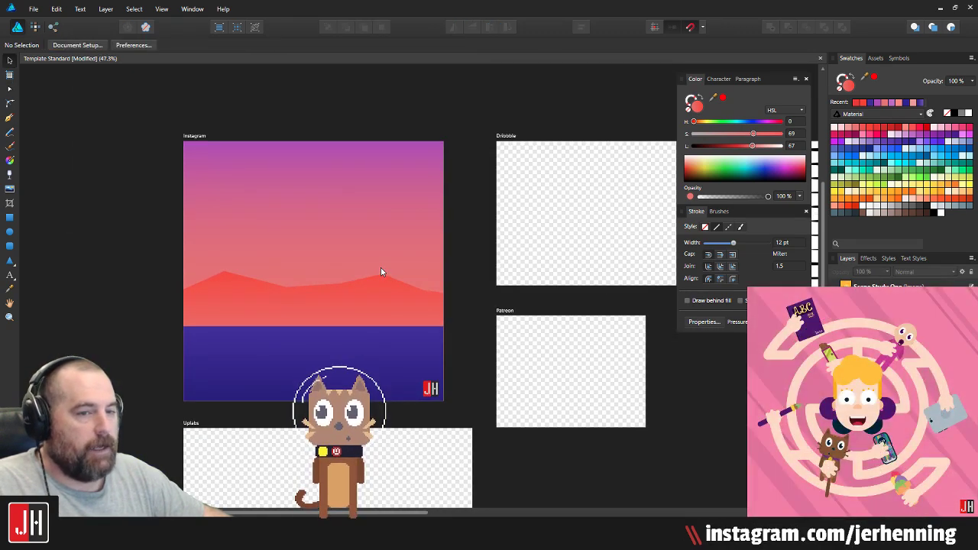
# Step: Lower both mountain peaks slightly and lower the valley node just before the second peak
pyautogui.scroll(-1, 381, 261)
pyautogui.moveTo(382, 259); pyautogui.dragTo(341, 274)
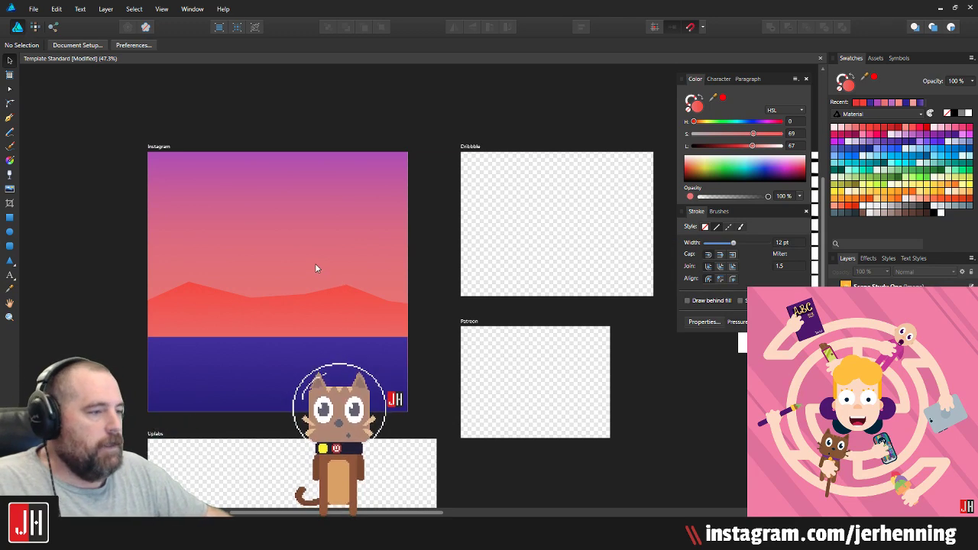
pyautogui.moveTo(291, 296); pyautogui.dragTo(354, 284)
pyautogui.scroll(2, 351, 287)
pyautogui.click(218, 263)
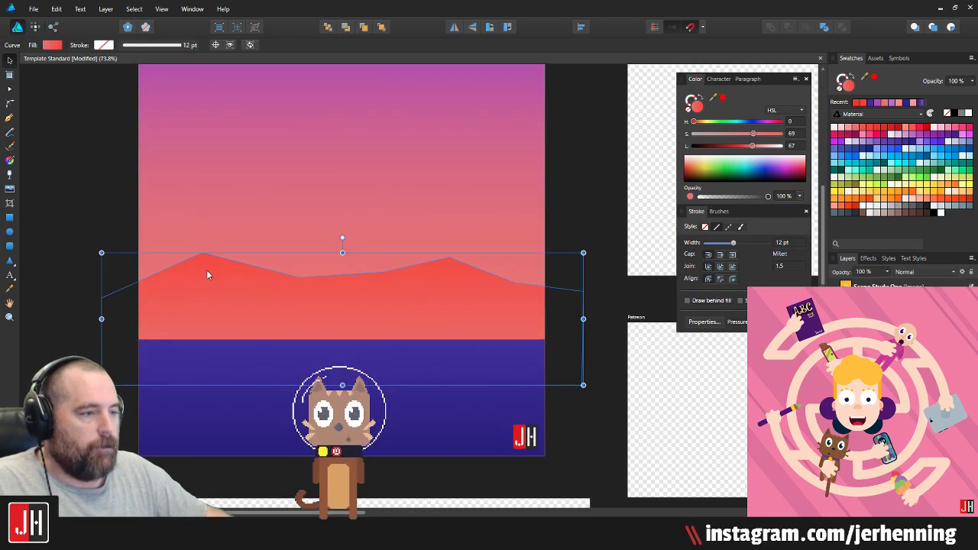
pyautogui.scroll(3, 206, 269)
pyautogui.press('a')
pyautogui.moveTo(199, 236); pyautogui.dragTo(188, 255)
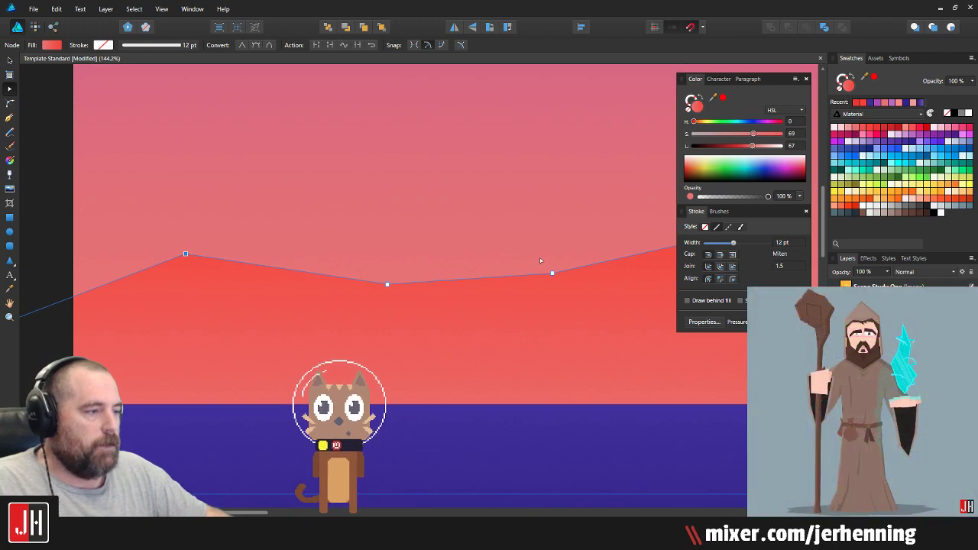
pyautogui.moveTo(539, 257); pyautogui.dragTo(351, 281)
pyautogui.moveTo(492, 269); pyautogui.dragTo(498, 281)
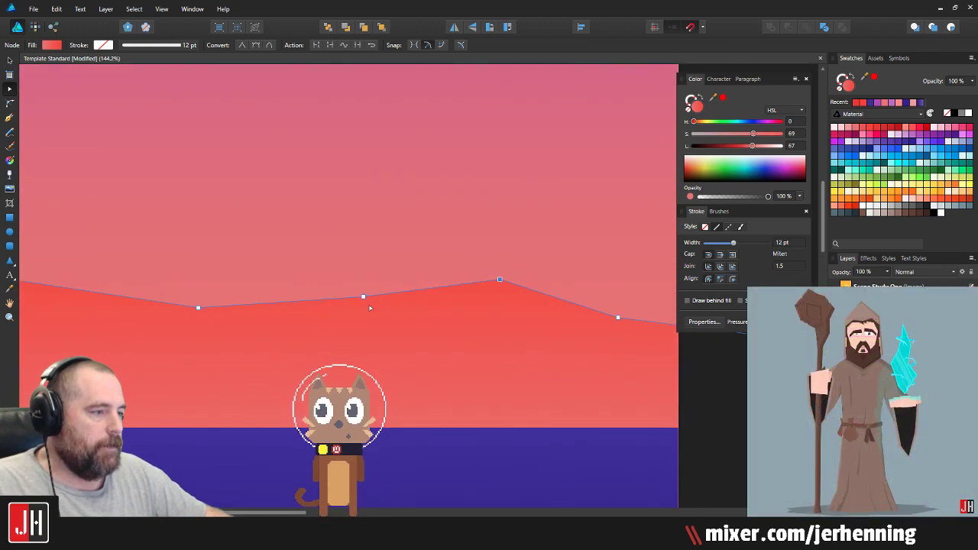
pyautogui.press('v')
pyautogui.scroll(-4, 407, 304)
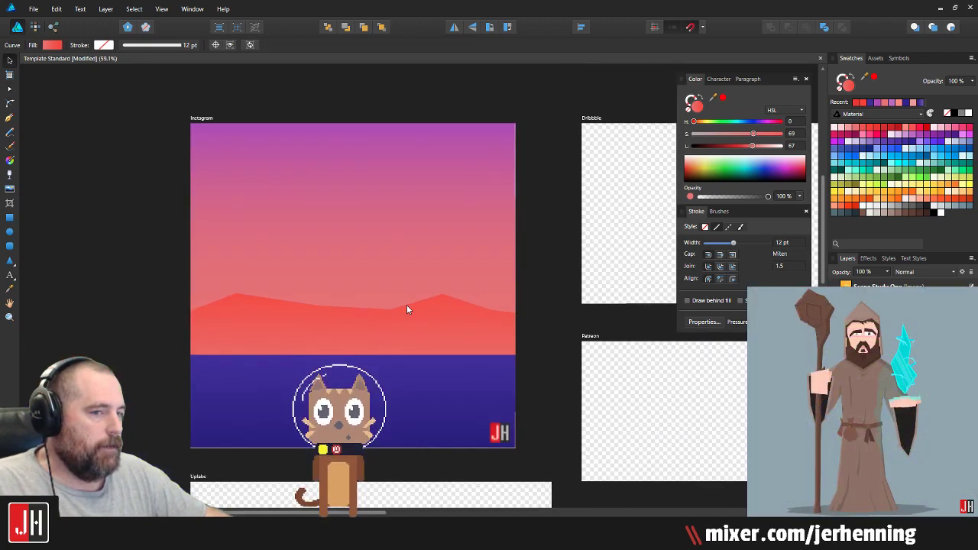
# Step: Shift the valley node after the first peak toward the second peak and slightly down, and deselect the mountains
pyautogui.scroll(4, 317, 309)
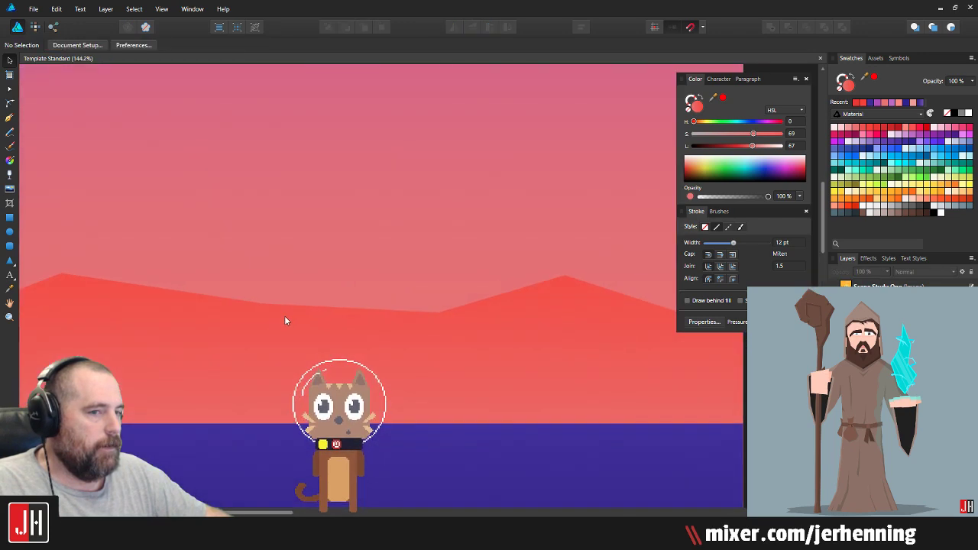
pyautogui.moveTo(311, 324); pyautogui.dragTo(459, 328)
pyautogui.press('a')
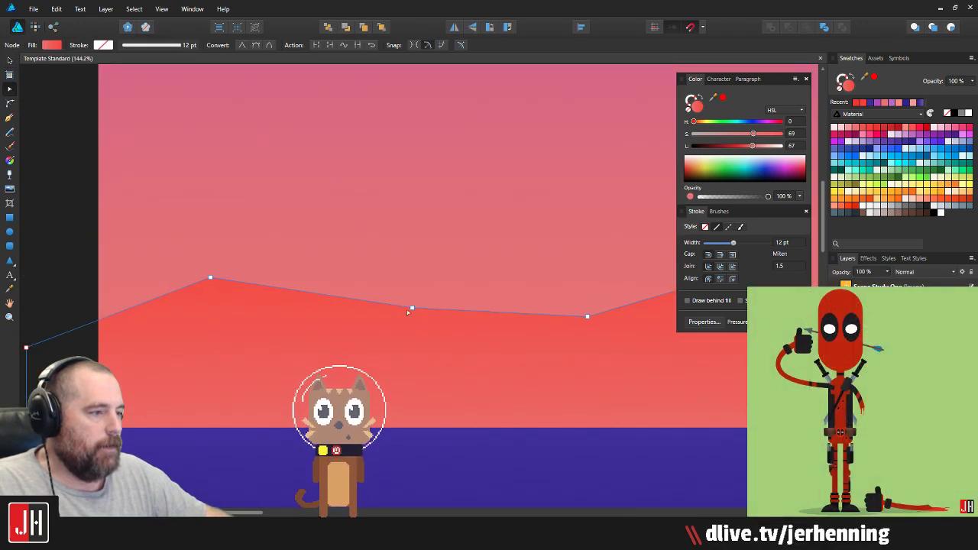
pyautogui.click(384, 304)
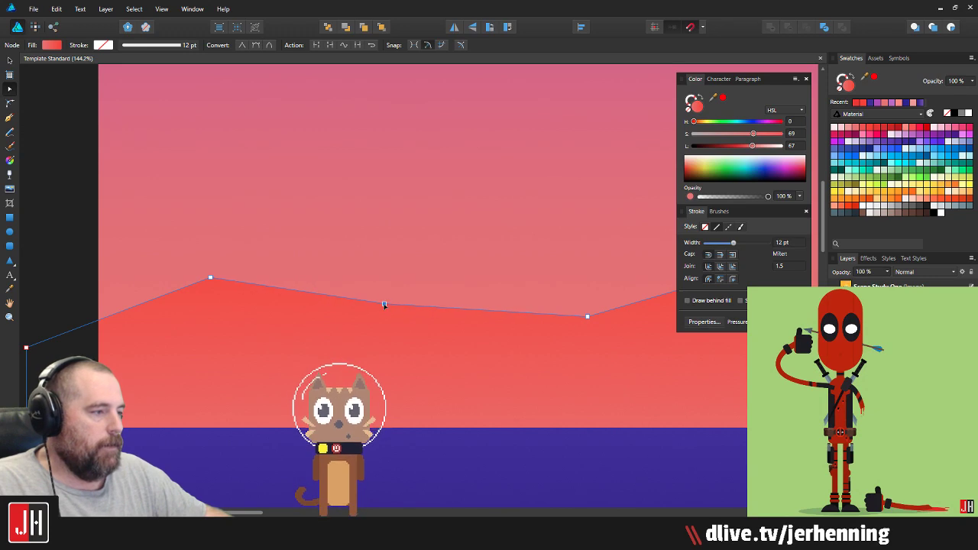
pyautogui.click(489, 312)
pyautogui.moveTo(489, 312); pyautogui.dragTo(443, 338)
pyautogui.press('v')
pyautogui.scroll(-5, 500, 319)
pyautogui.click(650, 348)
pyautogui.scroll(2, 443, 338)
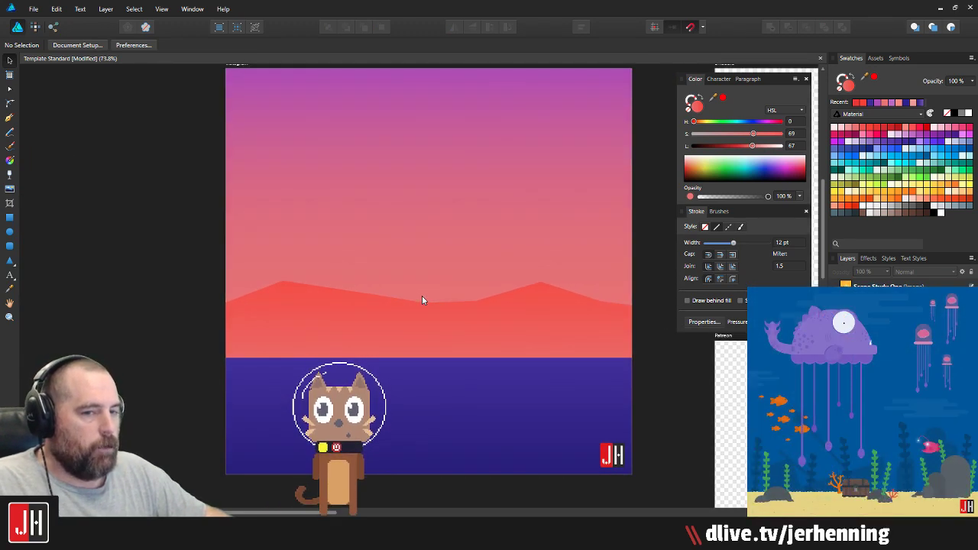
pyautogui.moveTo(519, 274); pyautogui.dragTo(482, 277)
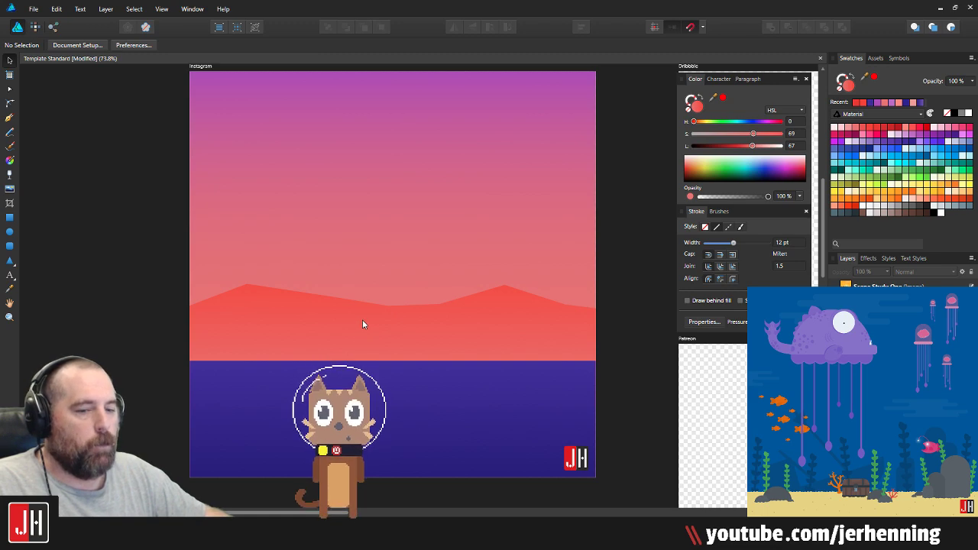
pyautogui.hscroll(-1, 396, 293)
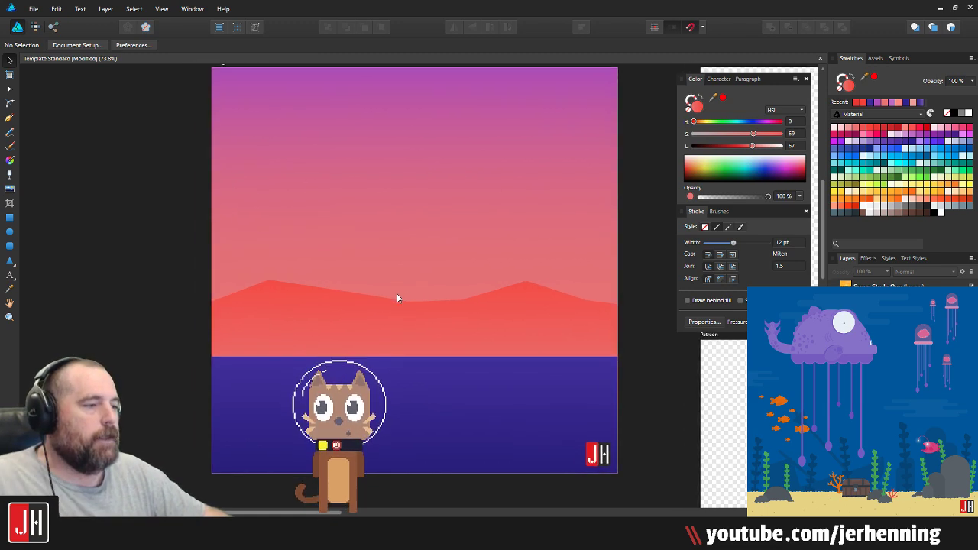
pyautogui.scroll(1, 397, 275)
pyautogui.hscroll(1, 397, 275)
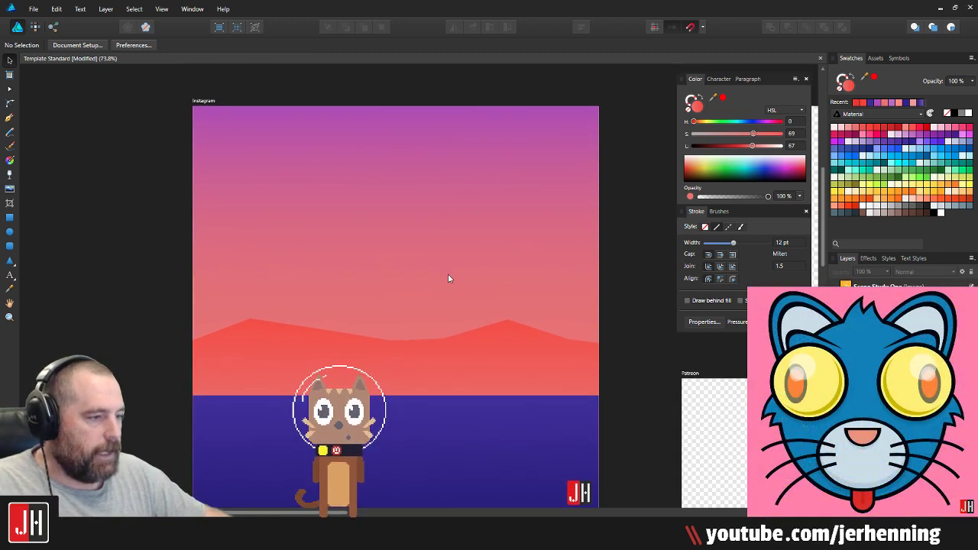
pyautogui.scroll(-1, 448, 273)
# Step: Set the mountain gradient's bottom stop lightness to 66 and move its top stop down closer to the peaks, and deselect the mountains
pyautogui.click(418, 329)
pyautogui.press('g')
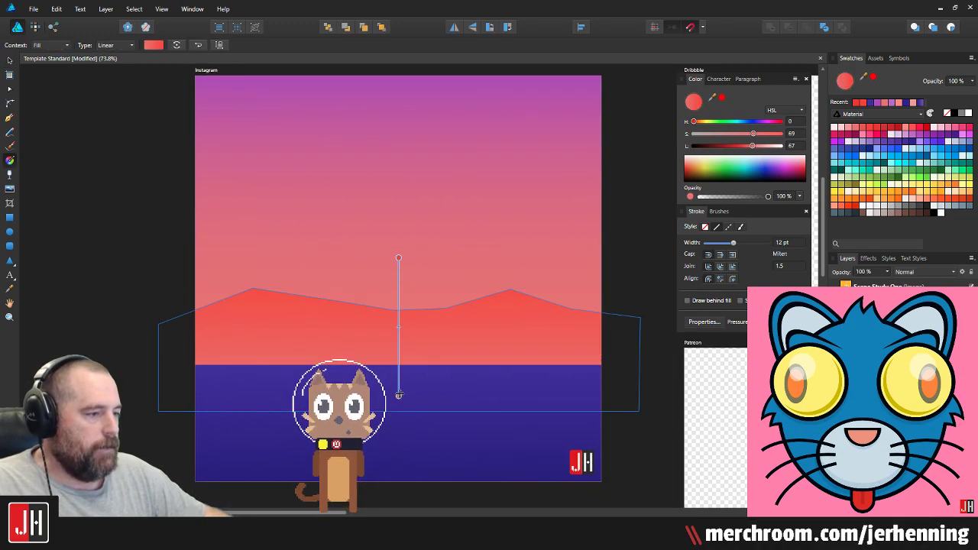
pyautogui.moveTo(752, 146); pyautogui.dragTo(750, 146)
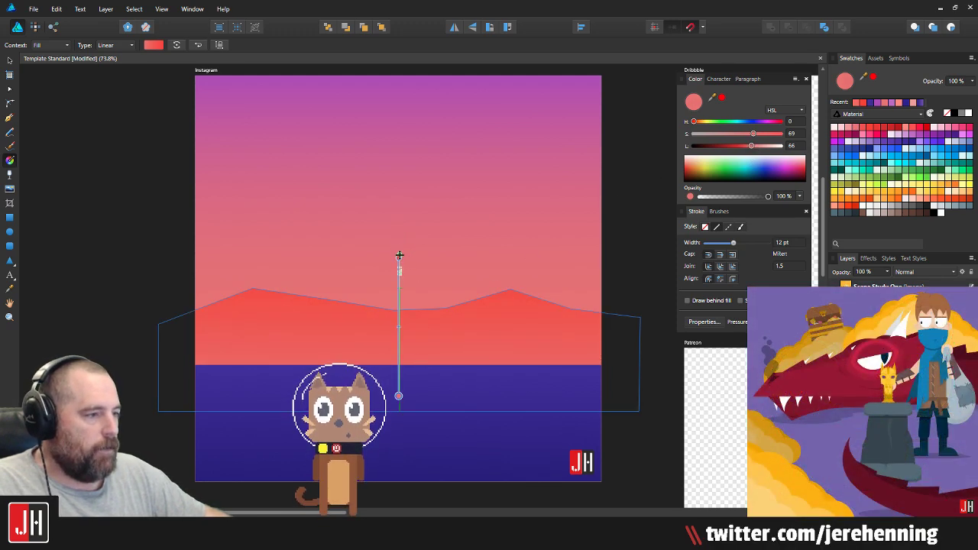
pyautogui.moveTo(398, 262); pyautogui.dragTo(399, 283)
pyautogui.press('v')
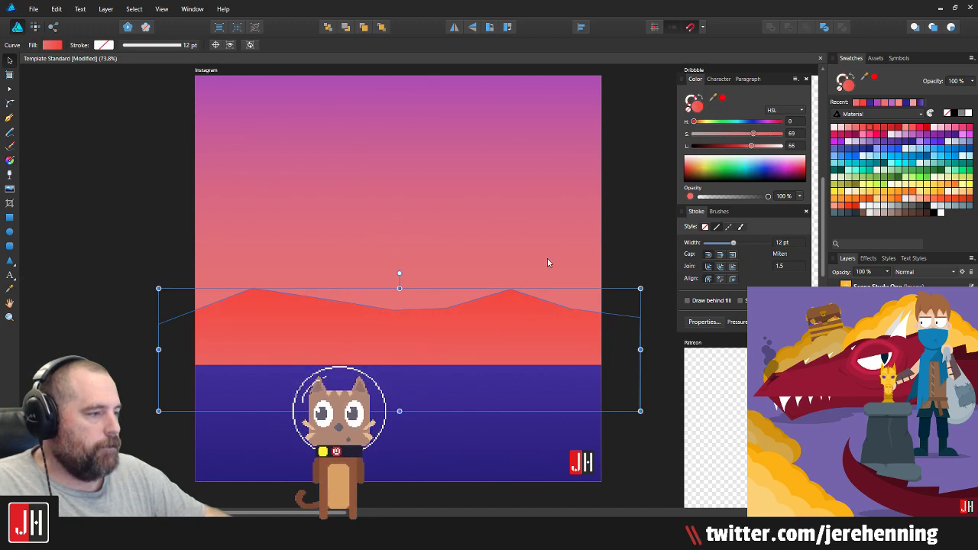
pyautogui.click(615, 206)
# Step: Draw a large circle over the sky, mountains and ground, and fill it pale yellow (H 54, S 100, L 88)
pyautogui.scroll(-2, 397, 253)
pyautogui.scroll(2, 420, 278)
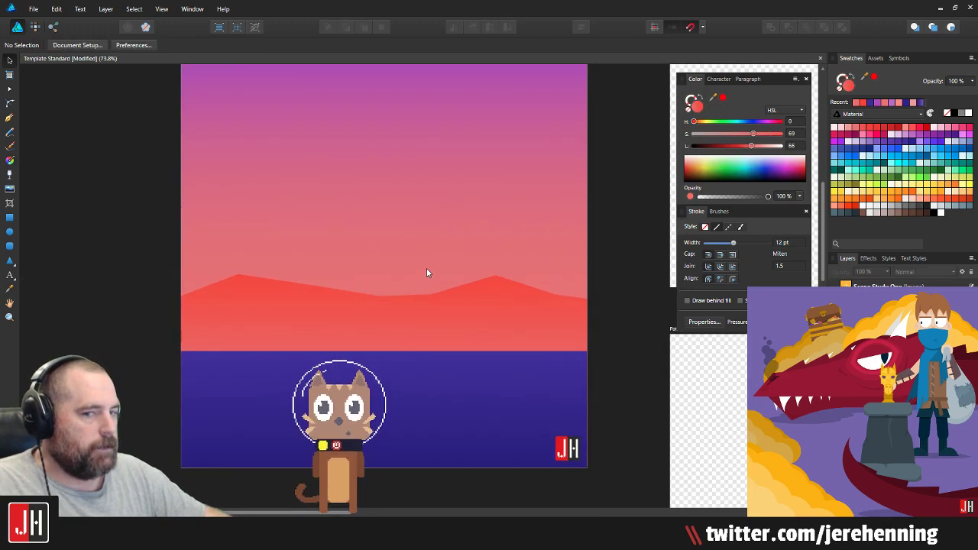
pyautogui.click(9, 232)
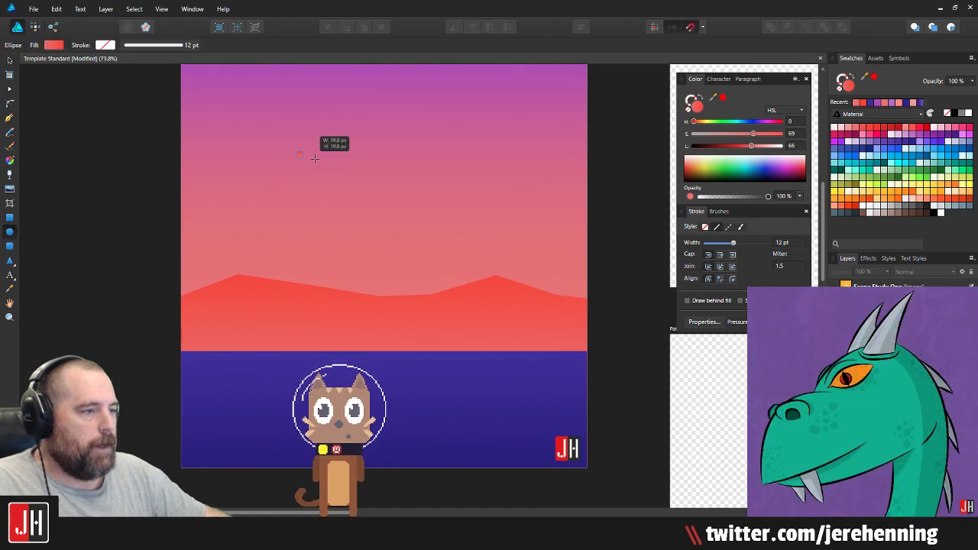
pyautogui.moveTo(296, 151); pyautogui.dragTo(541, 397)
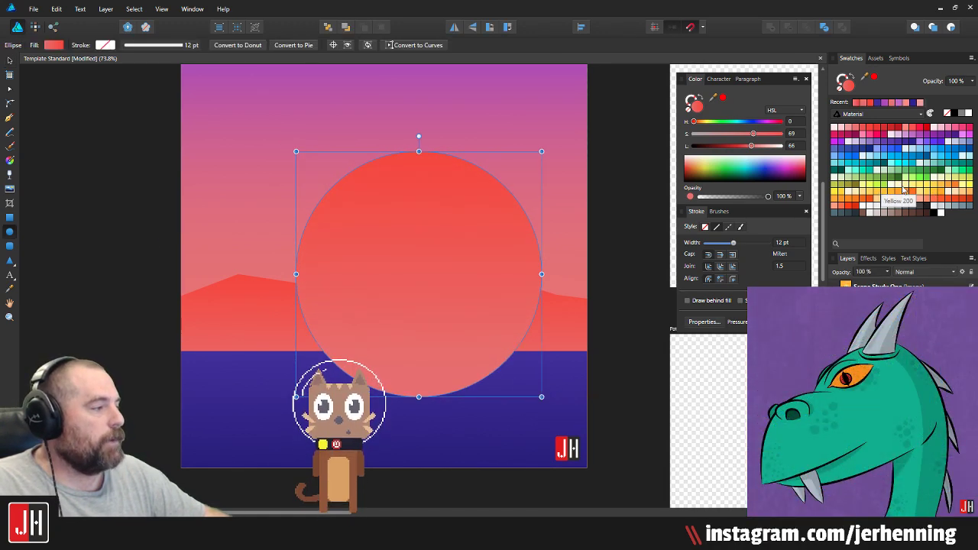
pyautogui.click(899, 186)
# Step: Cut the yellow circle, paste it directly above the sky so it sits behind the mountains, and centre it horizontally on the artboard
pyautogui.hotkey('ctrl', 'x')
pyautogui.press('v')
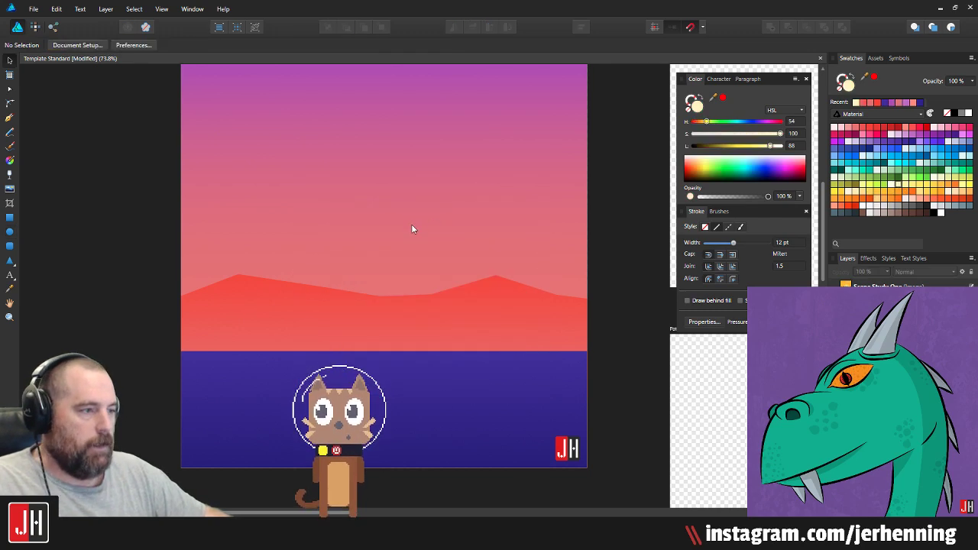
pyautogui.click(411, 223)
pyautogui.hotkey('ctrl', 'v')
pyautogui.moveTo(417, 217); pyautogui.dragTo(399, 237)
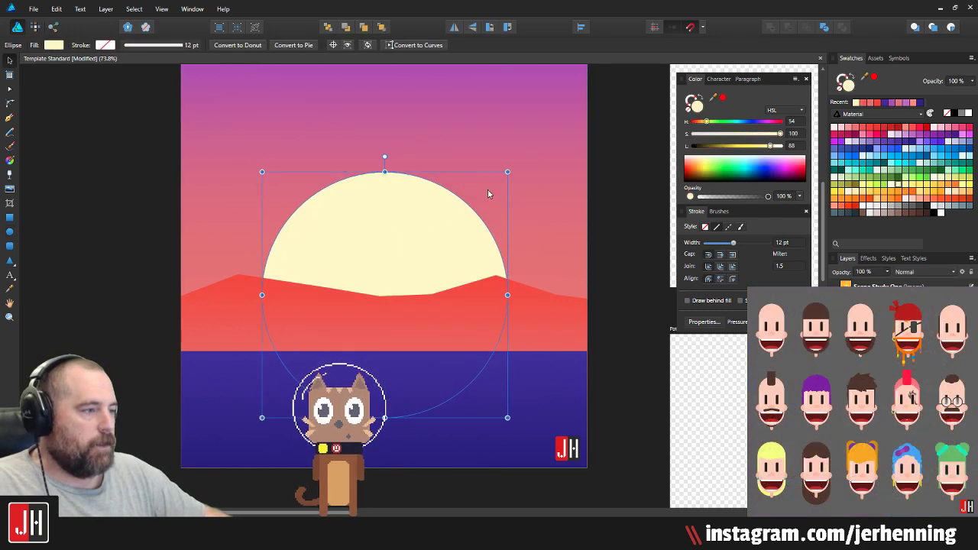
# Step: Scale the sun down slightly, recentre it horizontally on the artboard, and deselect it
pyautogui.moveTo(506, 170); pyautogui.dragTo(486, 194)
pyautogui.moveTo(387, 255); pyautogui.dragTo(407, 255)
pyautogui.click(599, 234)
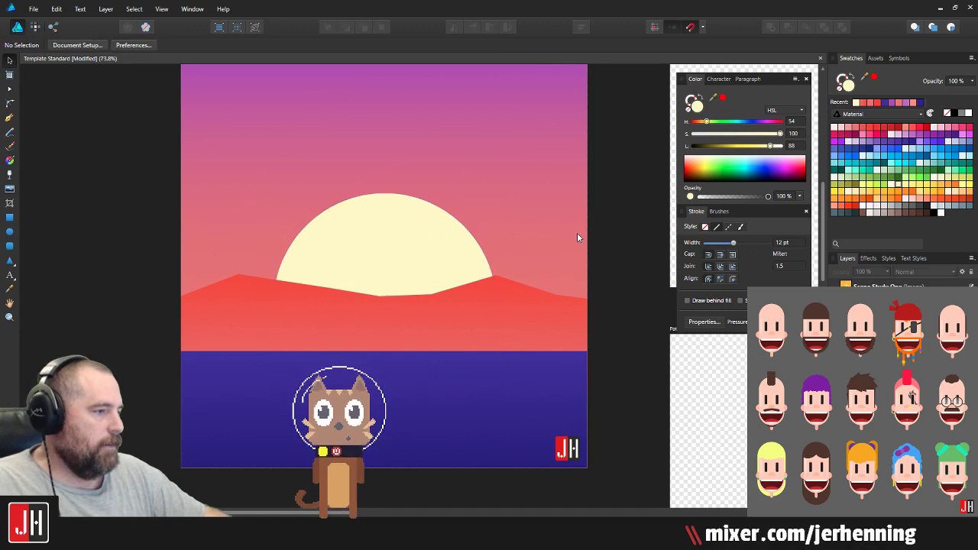
pyautogui.scroll(-4, 451, 267)
pyautogui.scroll(4, 458, 237)
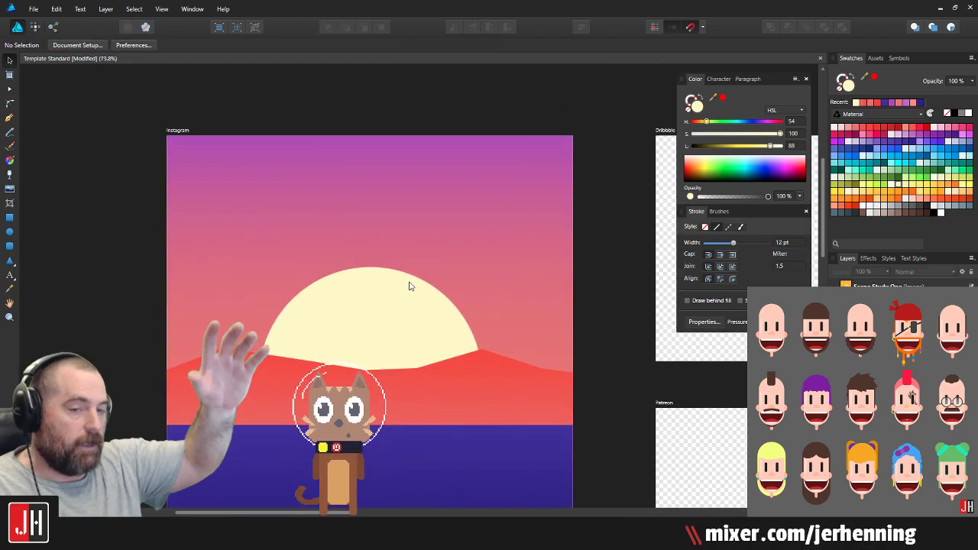
# Step: Shrink the sun a little further with its top edge lower, keep it horizontally centred behind the mountain valley, and deselect it
pyautogui.click(443, 298)
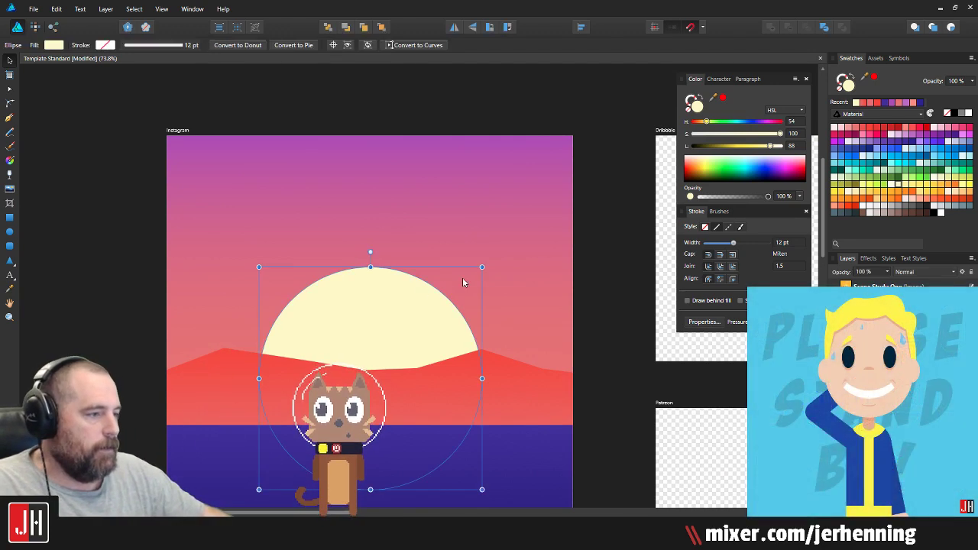
pyautogui.moveTo(481, 266); pyautogui.dragTo(471, 281)
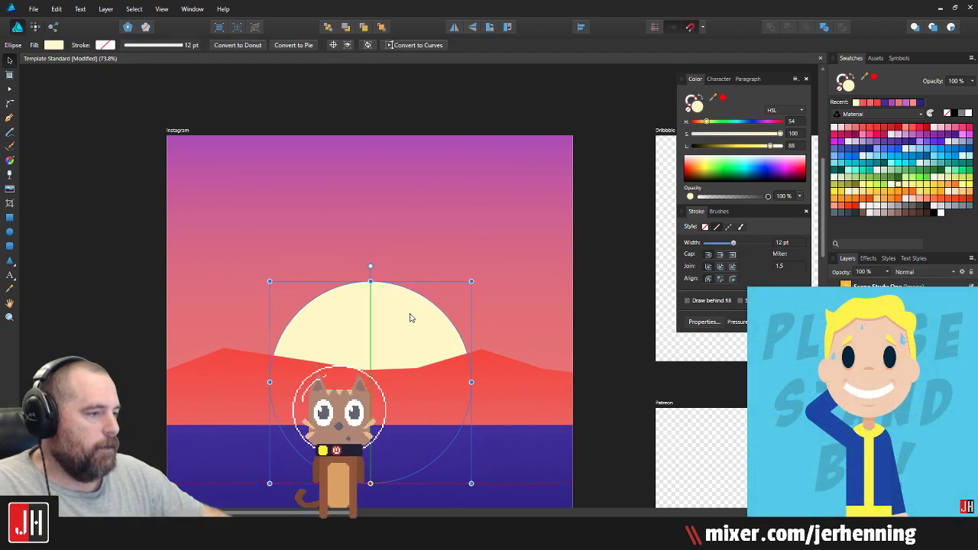
pyautogui.scroll(-4, 407, 314)
pyautogui.click(486, 325)
pyautogui.scroll(4, 382, 312)
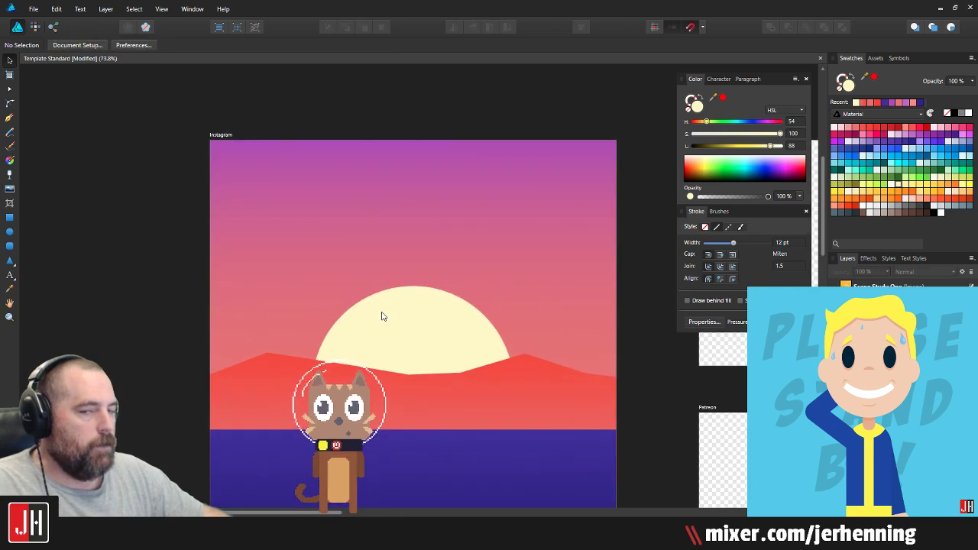
pyautogui.moveTo(393, 269); pyautogui.dragTo(374, 297)
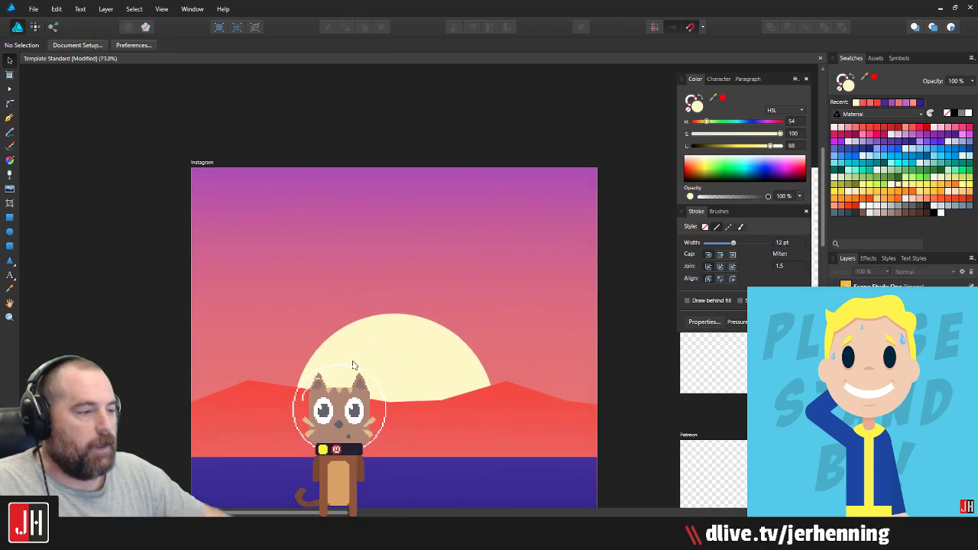
# Step: Try a small copy of the sun in the sky's upper-left corner, shrink it further, and delete it
pyautogui.click(414, 365)
pyautogui.keyDown('ctrl'); pyautogui.moveTo(415, 365); pyautogui.dragTo(360, 214); pyautogui.keyUp('ctrl')
pyautogui.moveTo(443, 167); pyautogui.dragTo(246, 205)
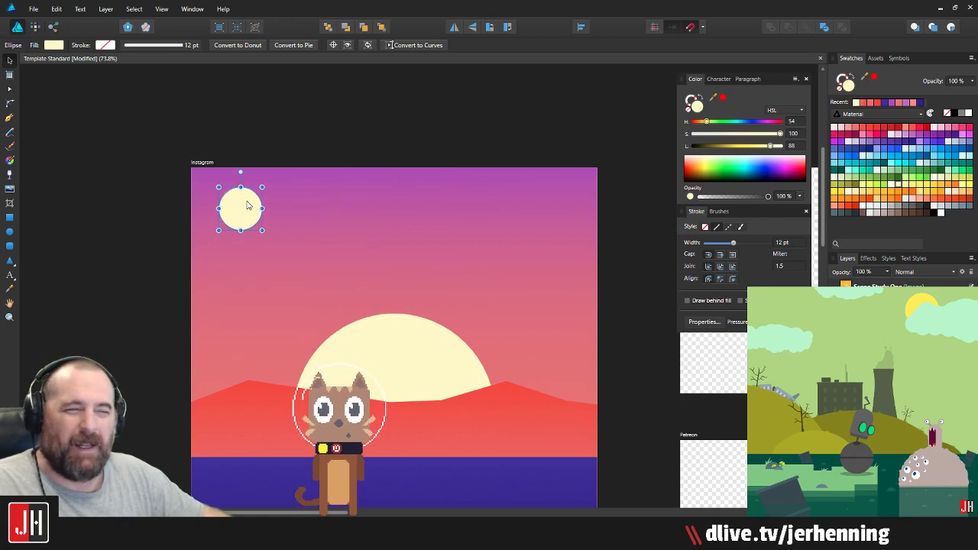
pyautogui.click(304, 149)
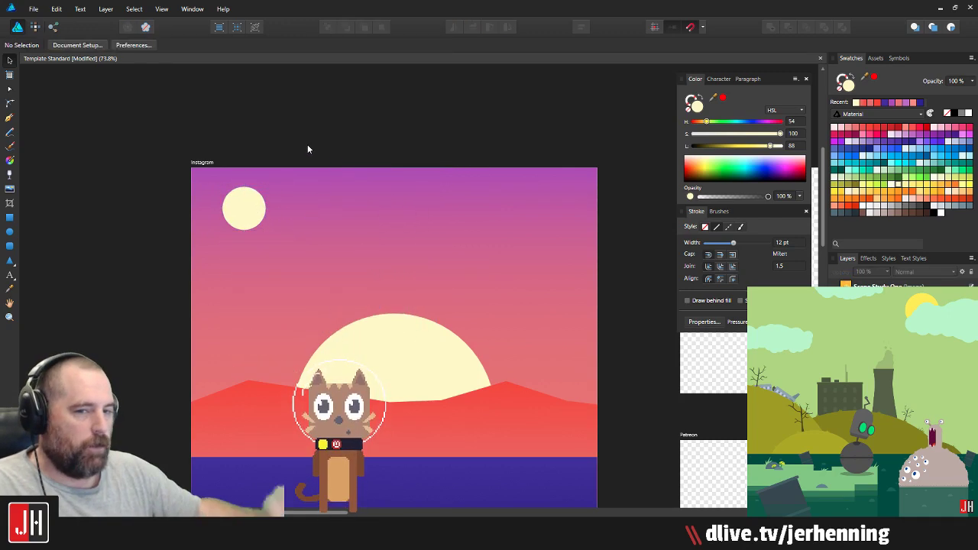
pyautogui.click(255, 223)
pyautogui.moveTo(264, 188); pyautogui.dragTo(236, 227)
pyautogui.scroll(3, 256, 206)
pyautogui.scroll(-4, 236, 228)
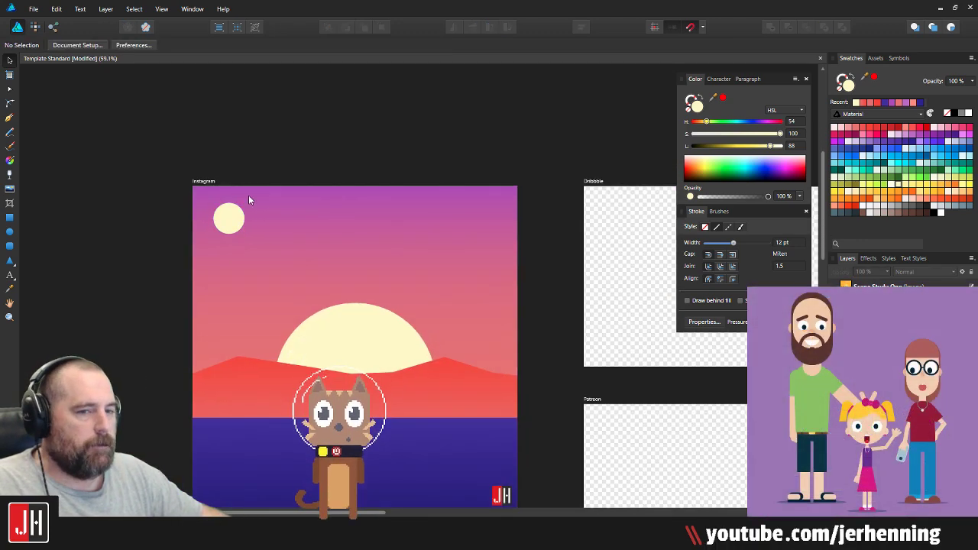
pyautogui.press('Delete')
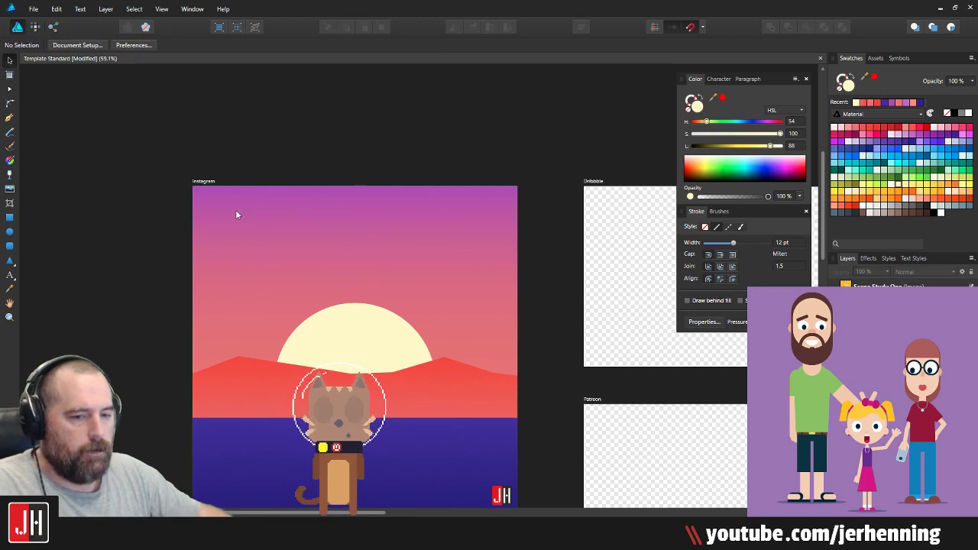
# Step: Move the mountain gradient's top stop slightly down, set its colour to dark red (H 0, S 66, L 47), and deselect the mountains
pyautogui.scroll(-2, 321, 187)
pyautogui.scroll(1, 352, 273)
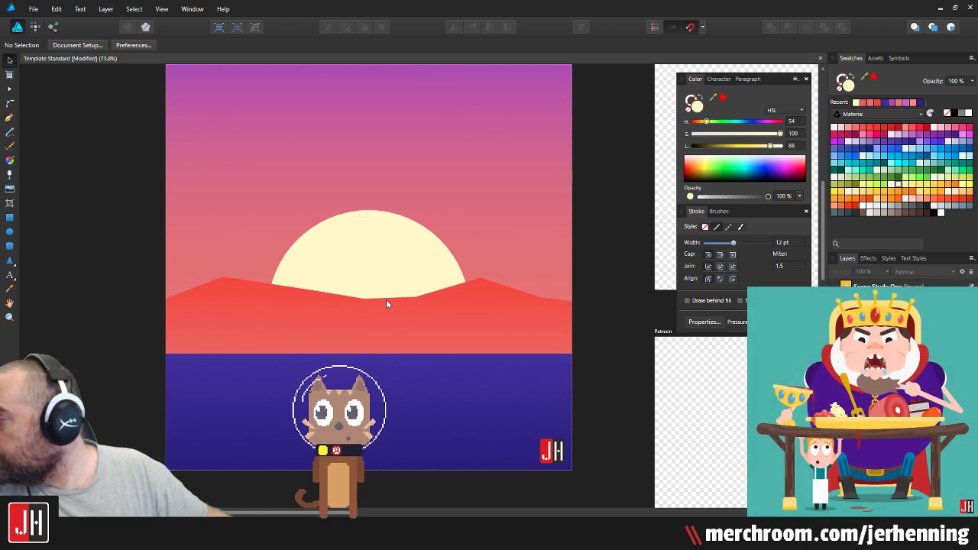
pyautogui.click(391, 309)
pyautogui.press('g')
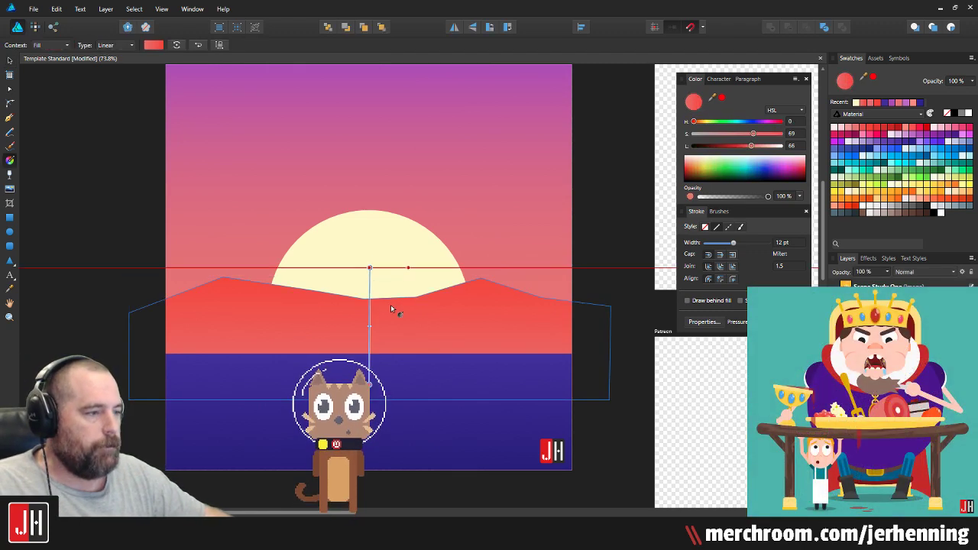
pyautogui.moveTo(370, 271); pyautogui.dragTo(369, 277)
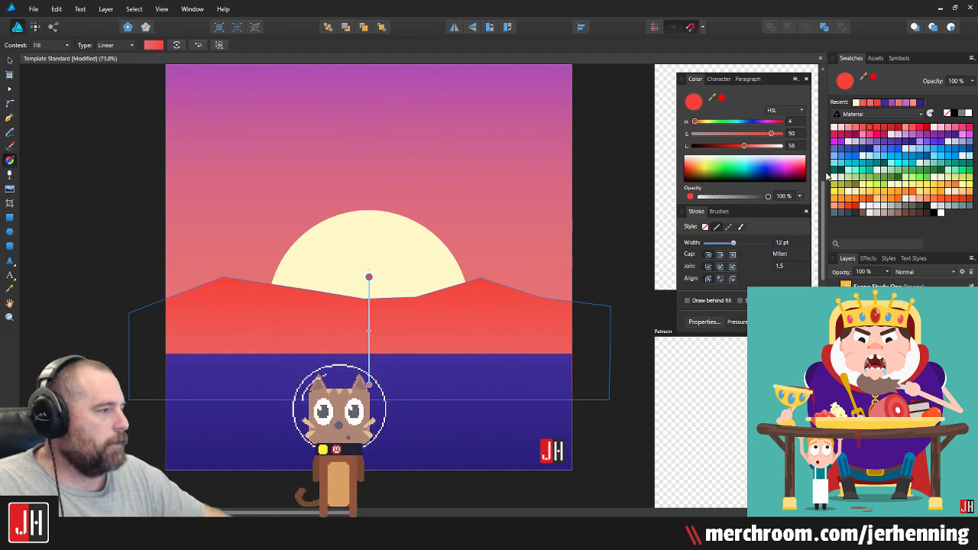
pyautogui.click(891, 128)
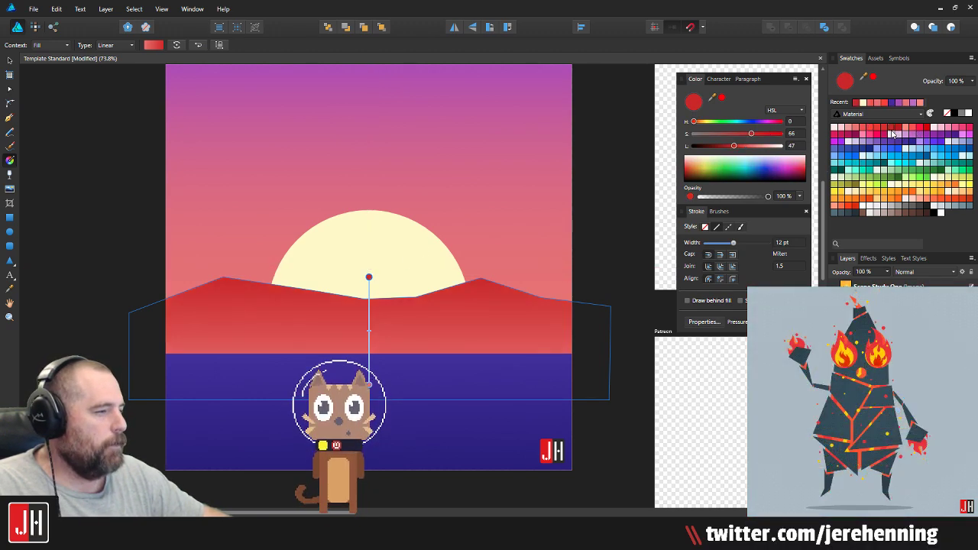
pyautogui.press('v')
pyautogui.click(634, 190)
# Step: Move the mountain gradient's bottom stop slightly up toward the ground line, and deselect the mountains
pyautogui.moveTo(534, 189); pyautogui.dragTo(545, 272)
pyautogui.scroll(4, 403, 363)
pyautogui.press('g')
pyautogui.click(403, 362)
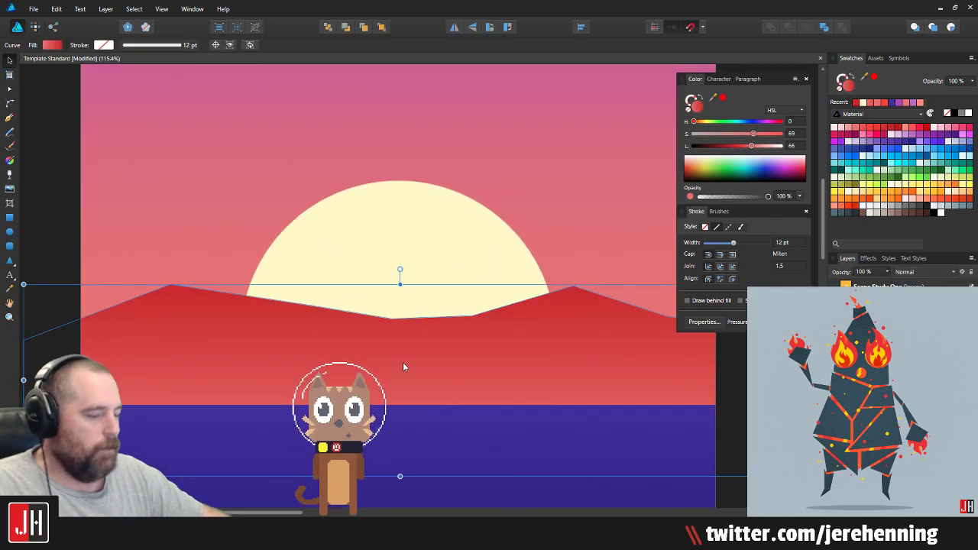
pyautogui.moveTo(398, 452); pyautogui.dragTo(398, 435)
pyautogui.press('v')
pyautogui.scroll(-4, 400, 407)
pyautogui.click(542, 350)
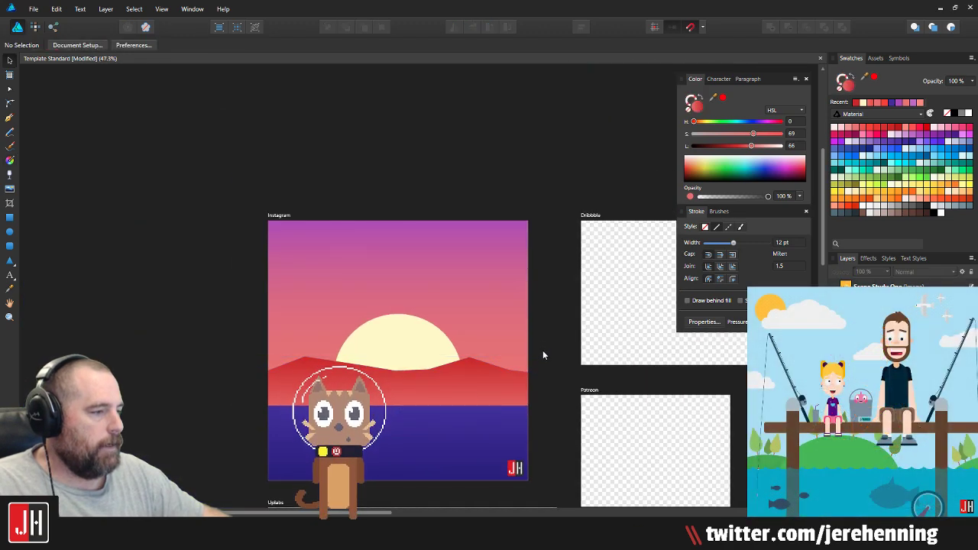
pyautogui.moveTo(538, 351); pyautogui.dragTo(508, 315)
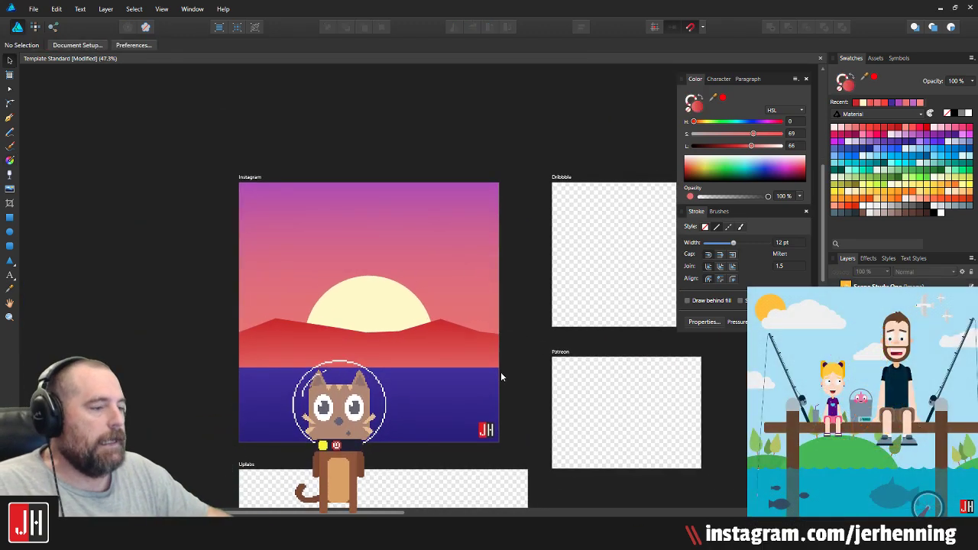
# Step: Change the ground gradient's top stop to magenta (H 334, S 79, L 38), and deselect the ground
pyautogui.click(388, 389)
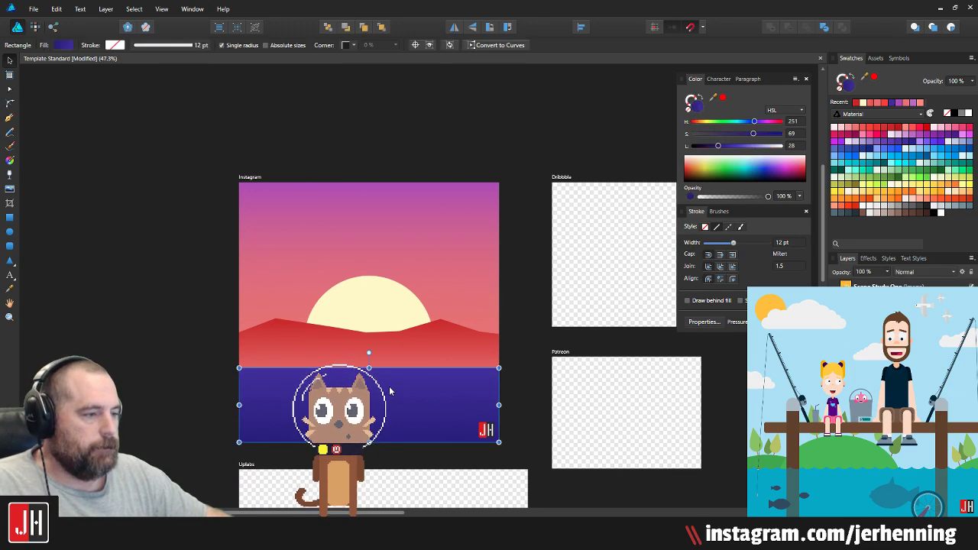
pyautogui.scroll(2, 389, 388)
pyautogui.press('g')
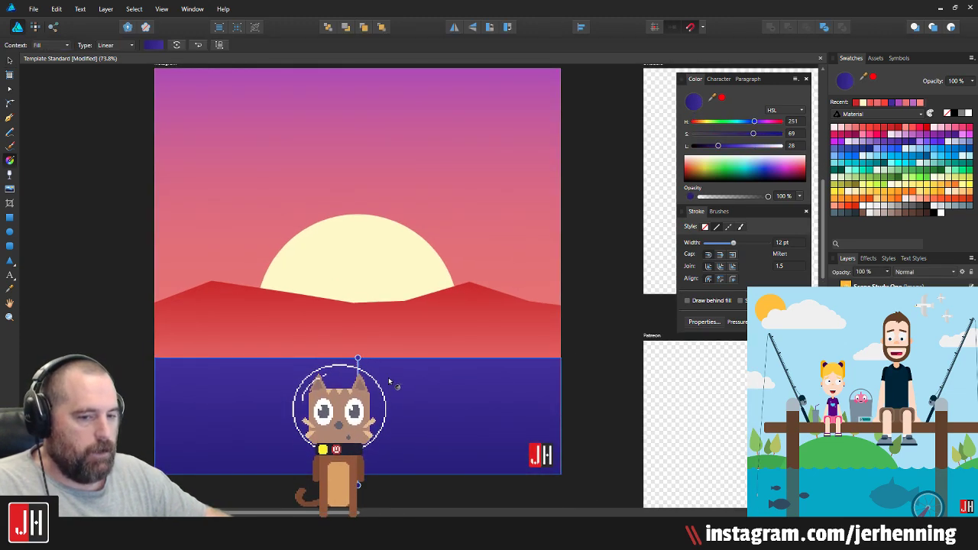
pyautogui.moveTo(373, 367); pyautogui.dragTo(412, 365)
pyautogui.click(397, 356)
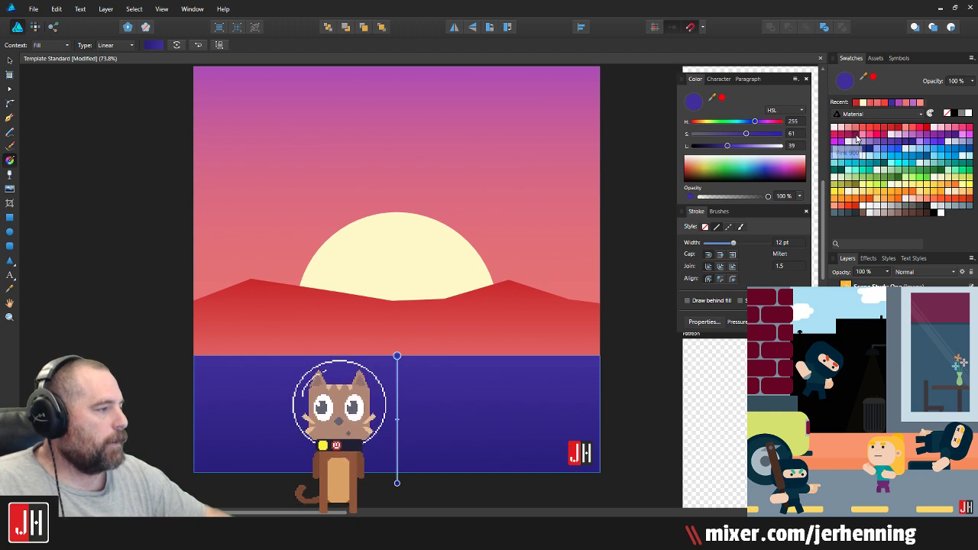
pyautogui.click(856, 138)
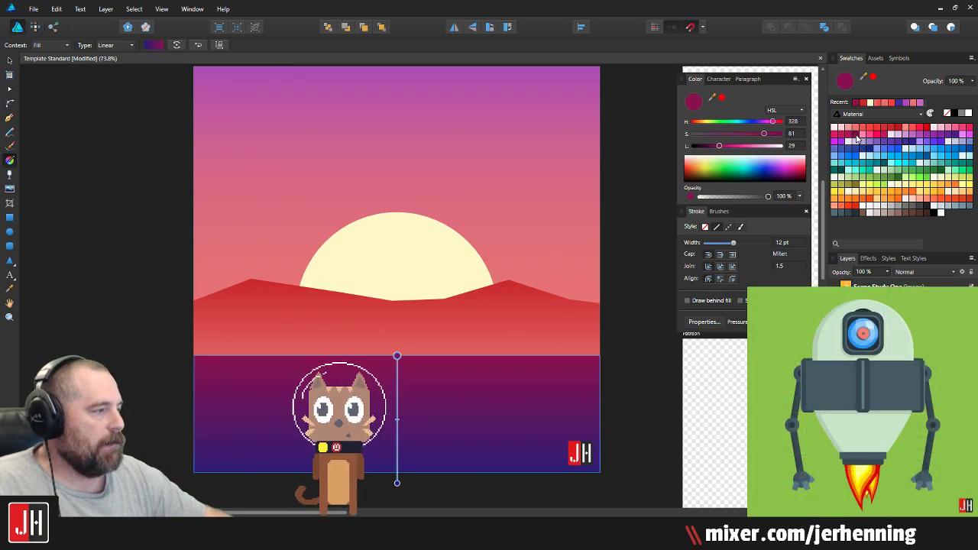
pyautogui.click(855, 139)
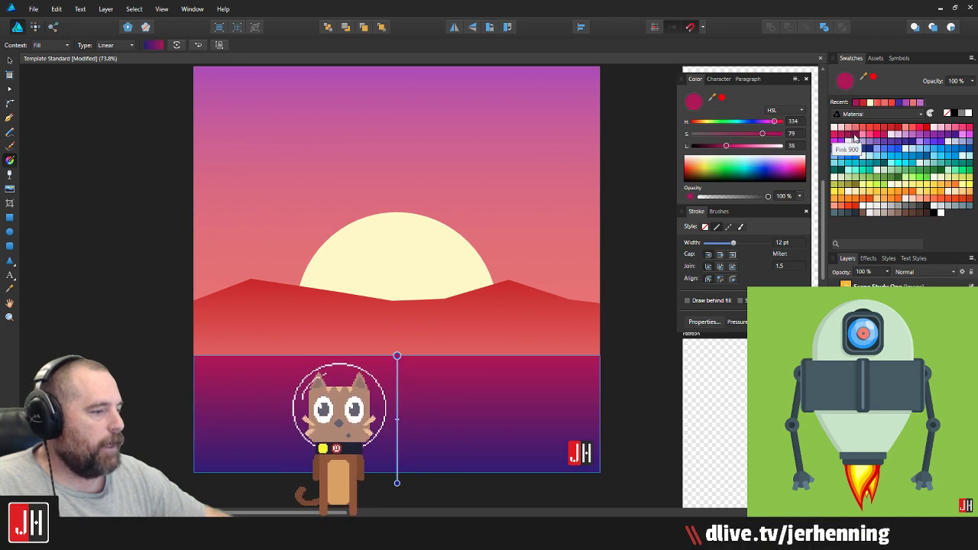
pyautogui.click(642, 191)
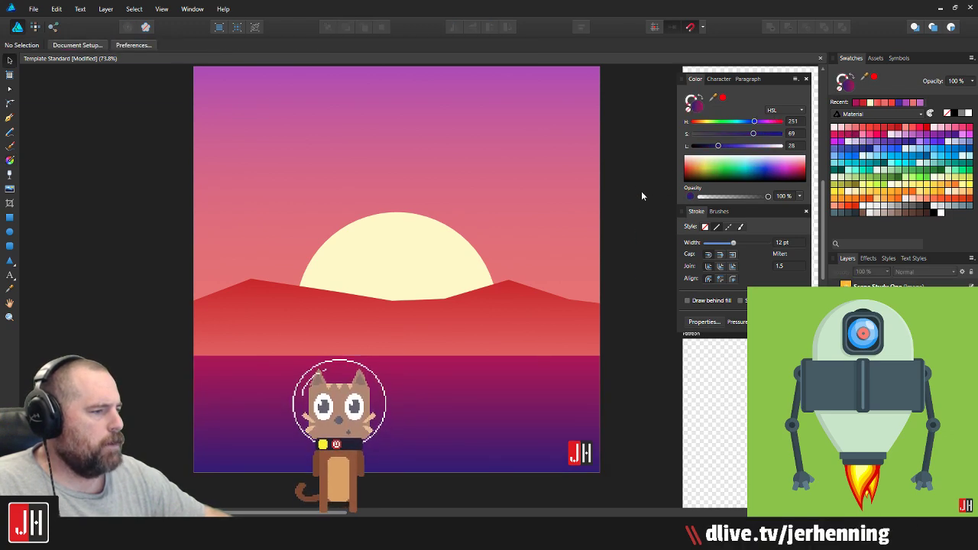
# Step: Set the ground gradient's bottom stop to H 328, S 81, L 29 and its top stop to H 336, S 78, L 43, and deselect the ground
pyautogui.click(462, 400)
pyautogui.press('g')
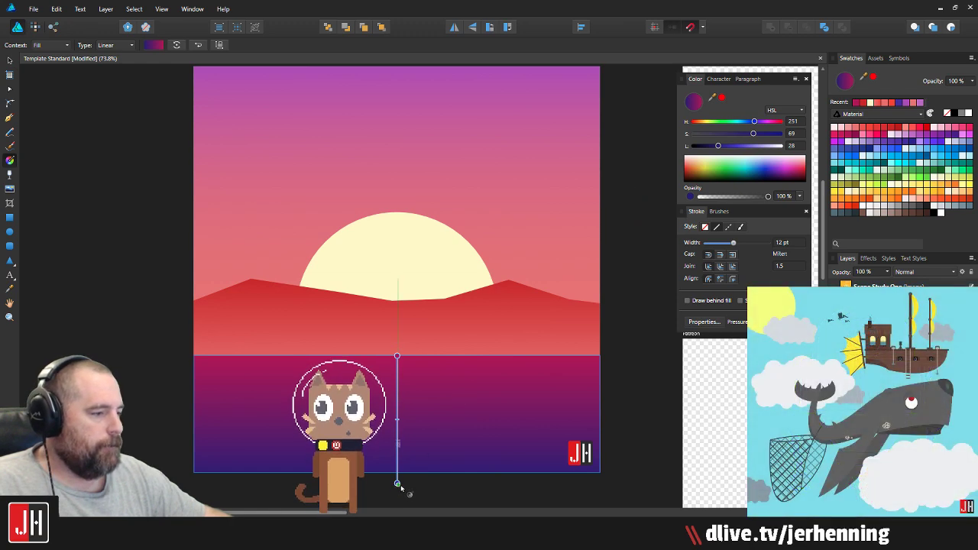
pyautogui.click(855, 134)
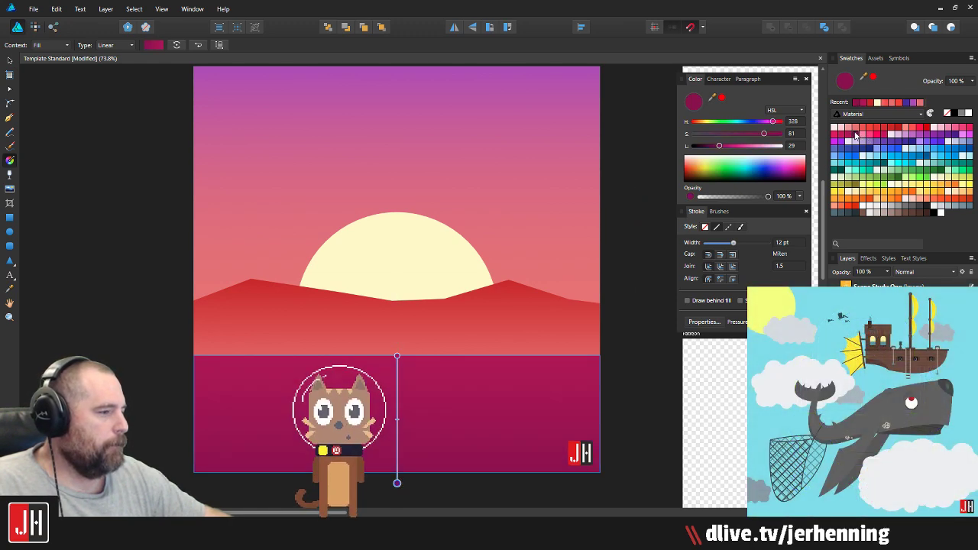
pyautogui.click(844, 136)
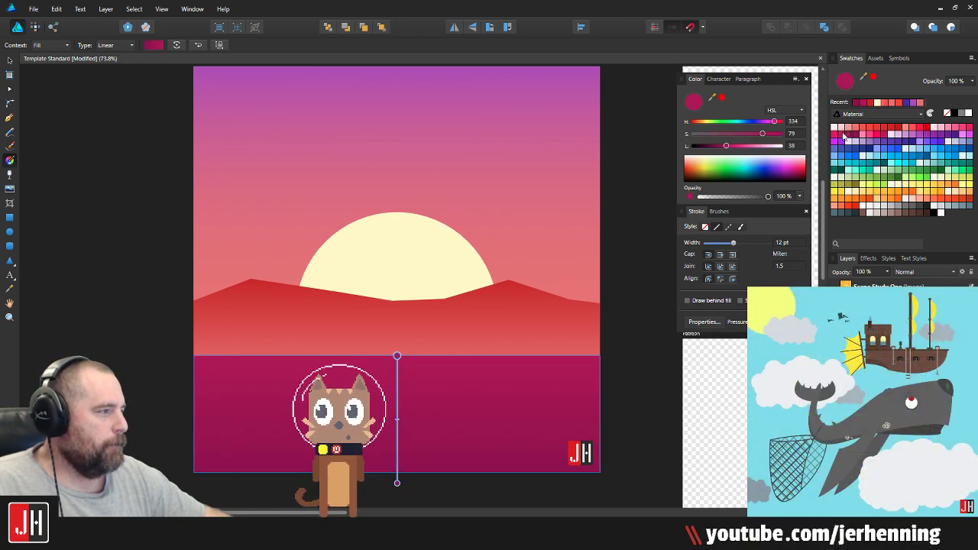
pyautogui.click(845, 137)
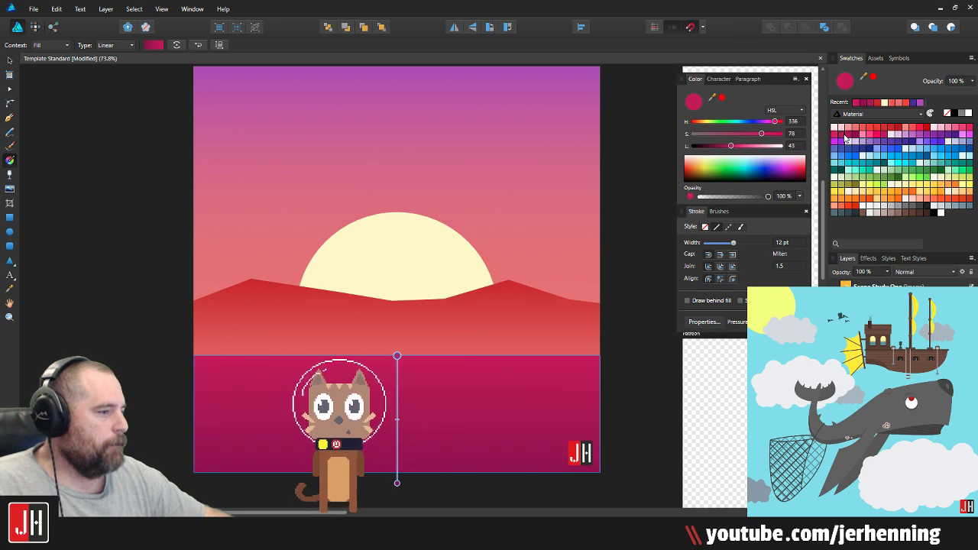
pyautogui.press('v')
pyautogui.click(639, 279)
pyautogui.scroll(-3, 337, 347)
pyautogui.scroll(3, 363, 368)
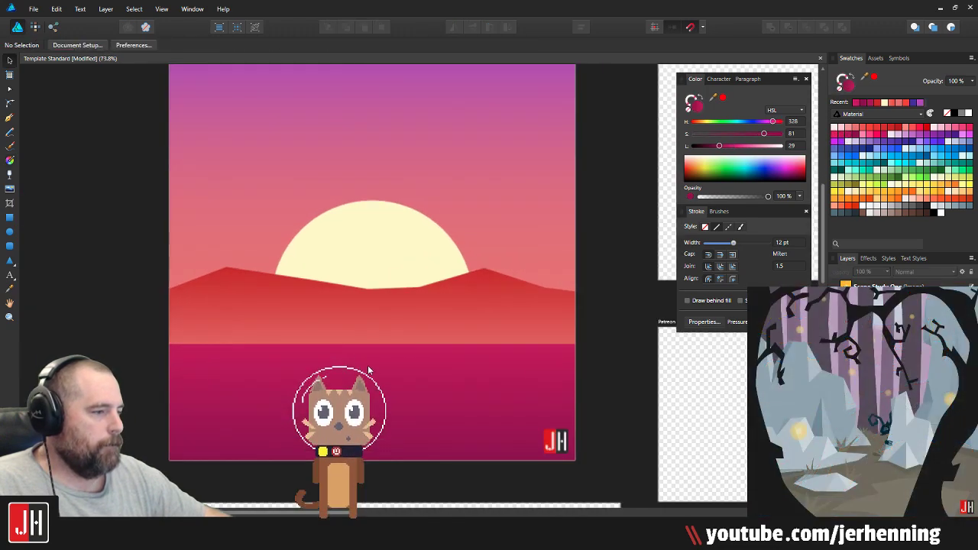
# Step: Set the ground gradient's top stop to H 328, S 81, L 29 and its bottom stop to purple (H 267, S 75, L 31), and deselect it
pyautogui.click(370, 369)
pyautogui.click(578, 295)
pyautogui.scroll(-2, 450, 340)
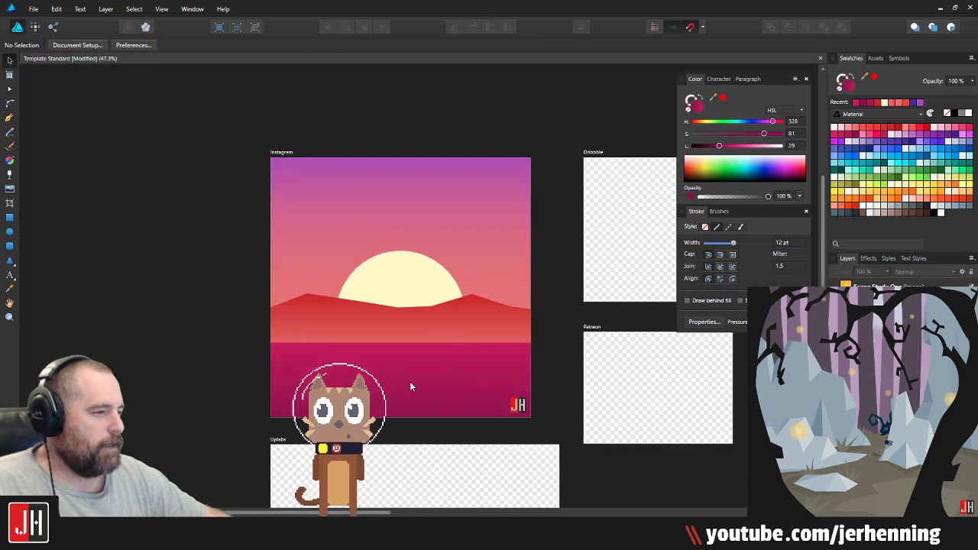
pyautogui.scroll(2, 410, 386)
pyautogui.click(423, 367)
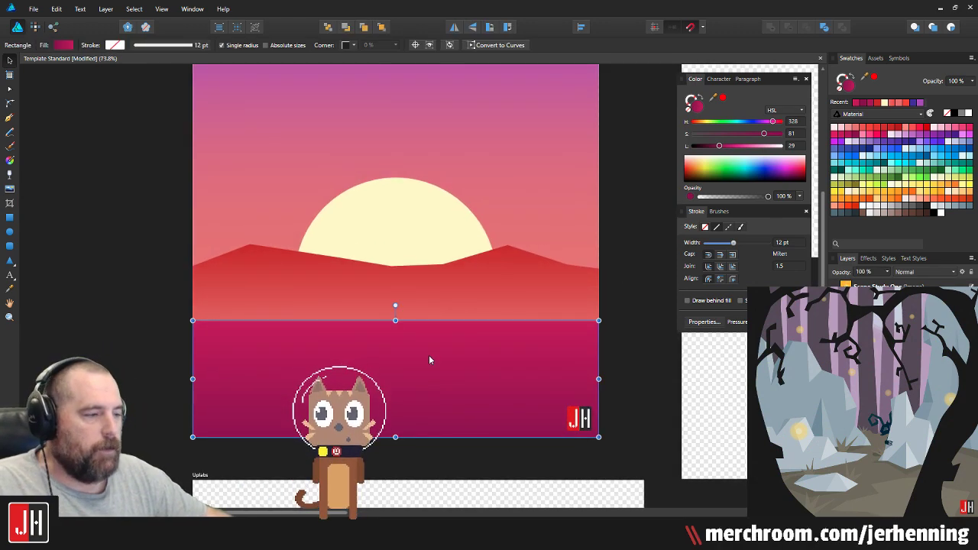
pyautogui.press('g')
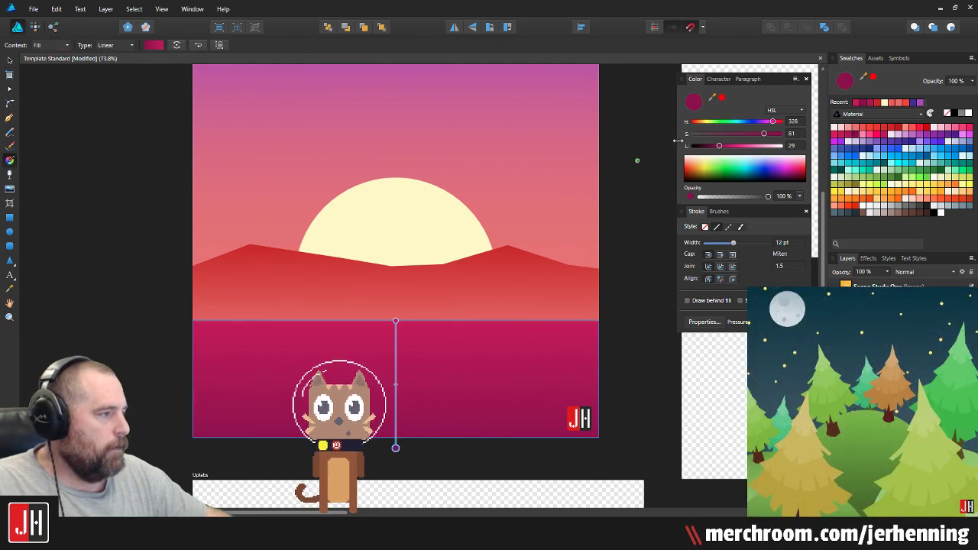
pyautogui.click(395, 322)
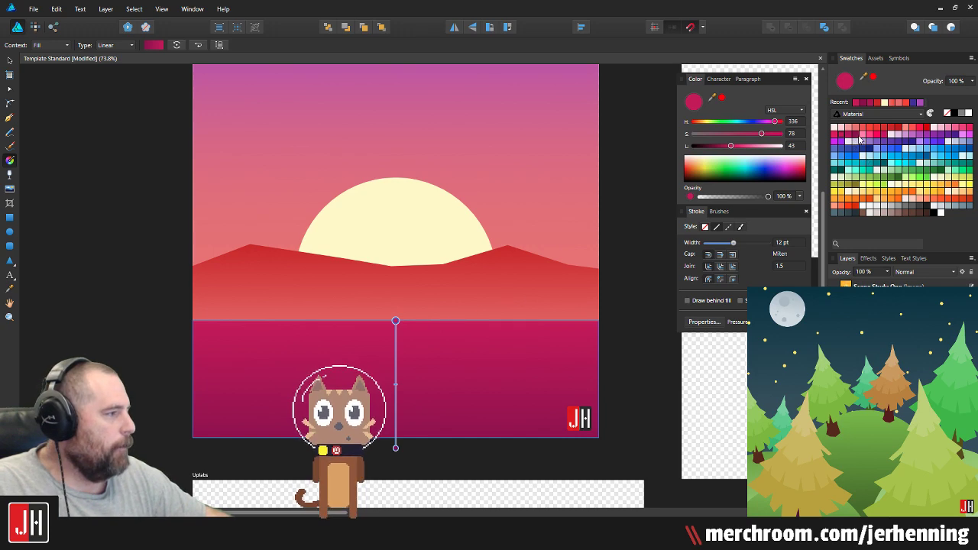
pyautogui.click(855, 134)
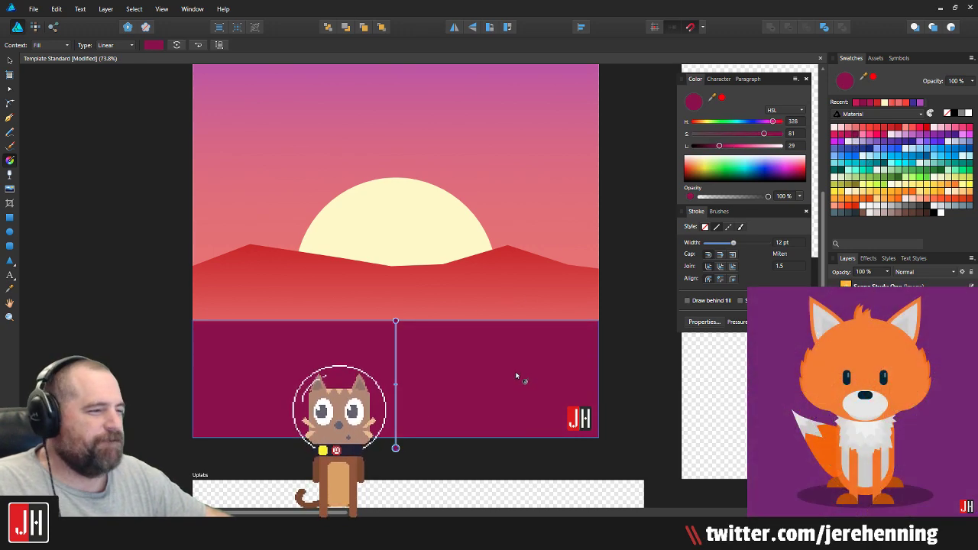
pyautogui.click(953, 136)
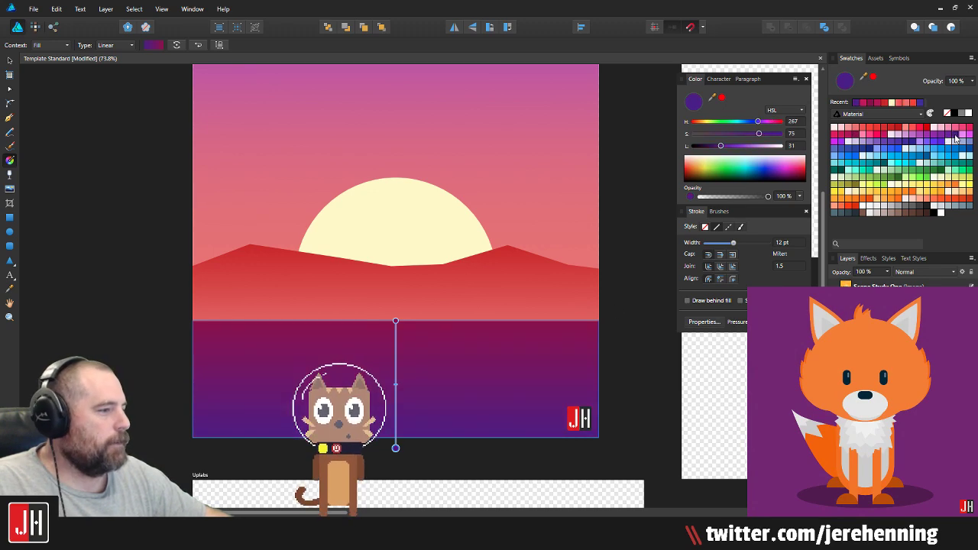
pyautogui.press('v')
pyautogui.click(644, 274)
pyautogui.scroll(-3, 385, 273)
pyautogui.scroll(4, 393, 273)
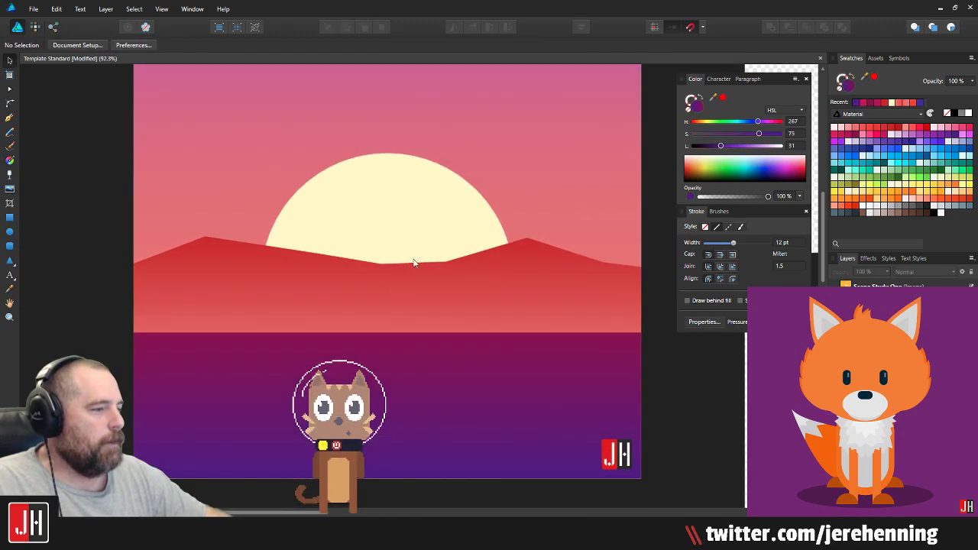
# Step: Lower the ground rectangle's top edge very slightly where it meets the mountains, and deselect the ground
pyautogui.moveTo(411, 282); pyautogui.dragTo(406, 320)
pyautogui.scroll(-2, 401, 252)
pyautogui.click(376, 340)
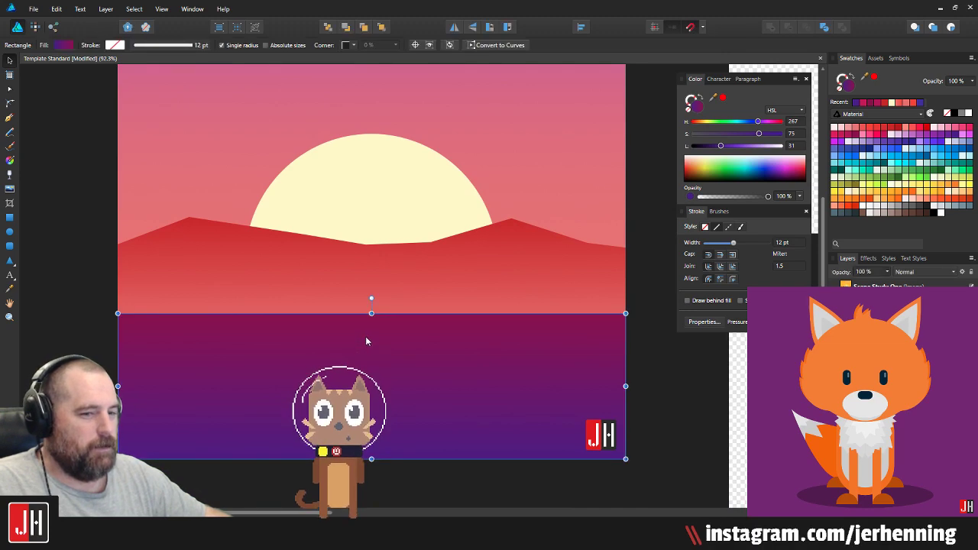
pyautogui.click(652, 331)
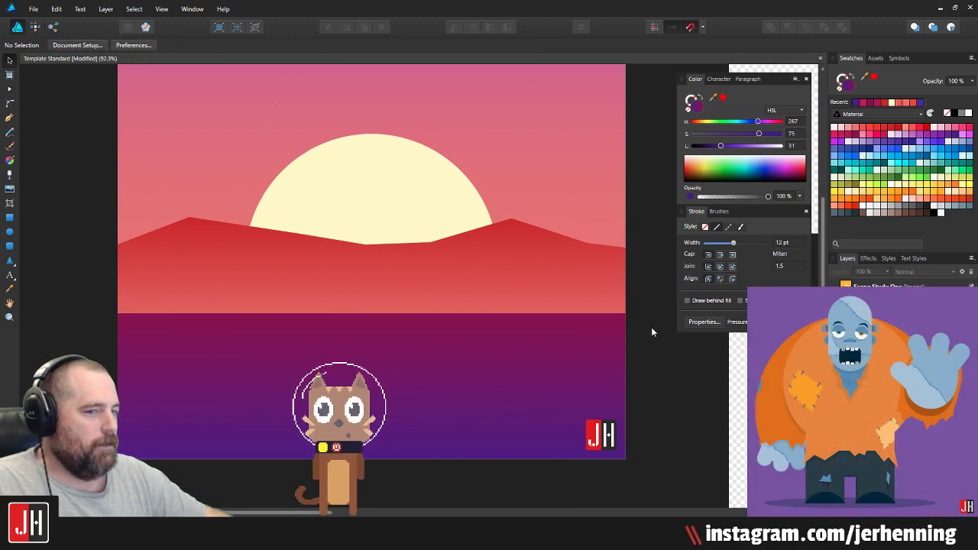
pyautogui.click(405, 335)
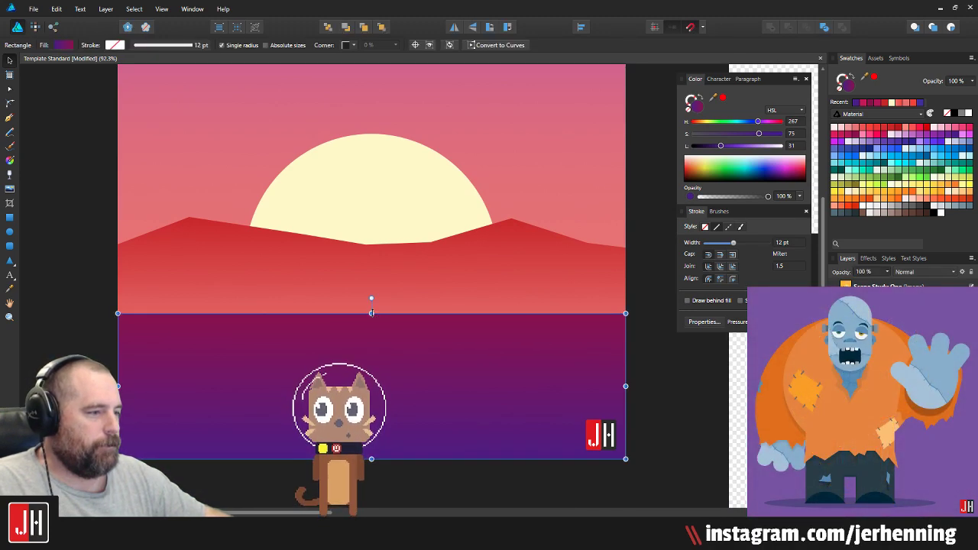
pyautogui.moveTo(371, 313); pyautogui.dragTo(371, 321)
pyautogui.scroll(-3, 382, 328)
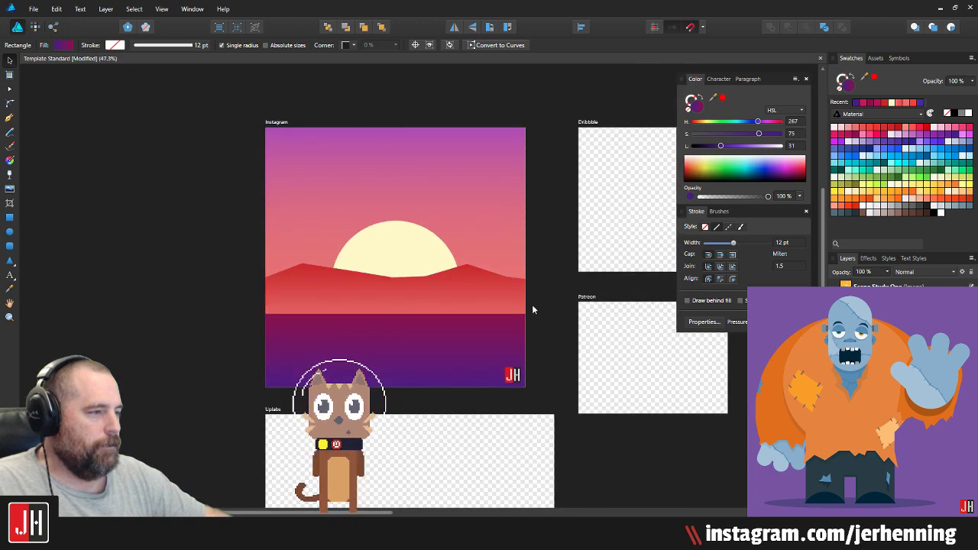
pyautogui.click(552, 267)
pyautogui.scroll(2, 364, 323)
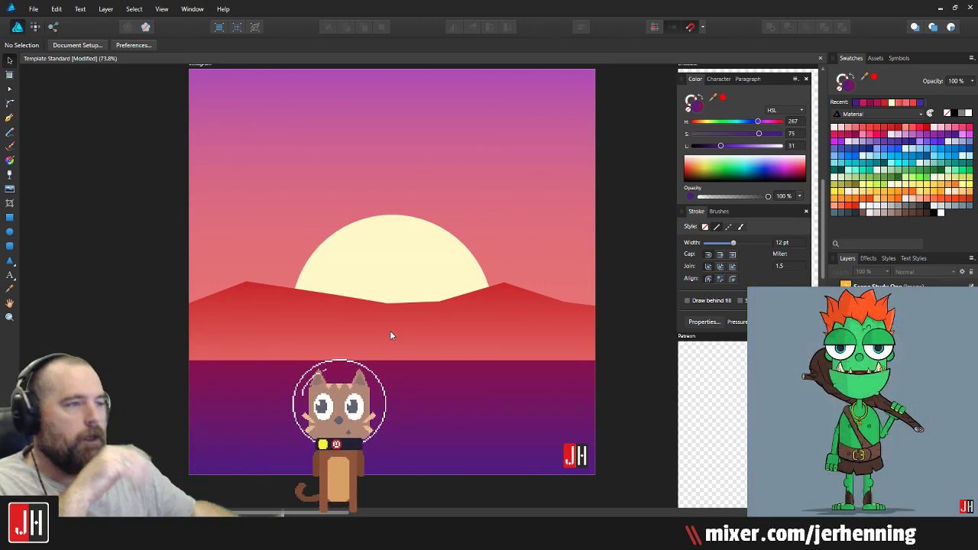
# Step: Open Scene Study One from the Complete/2019 folder to view it as a reference, and return to the Template Standard document
pyautogui.click(33, 8)
pyautogui.click(34, 55)
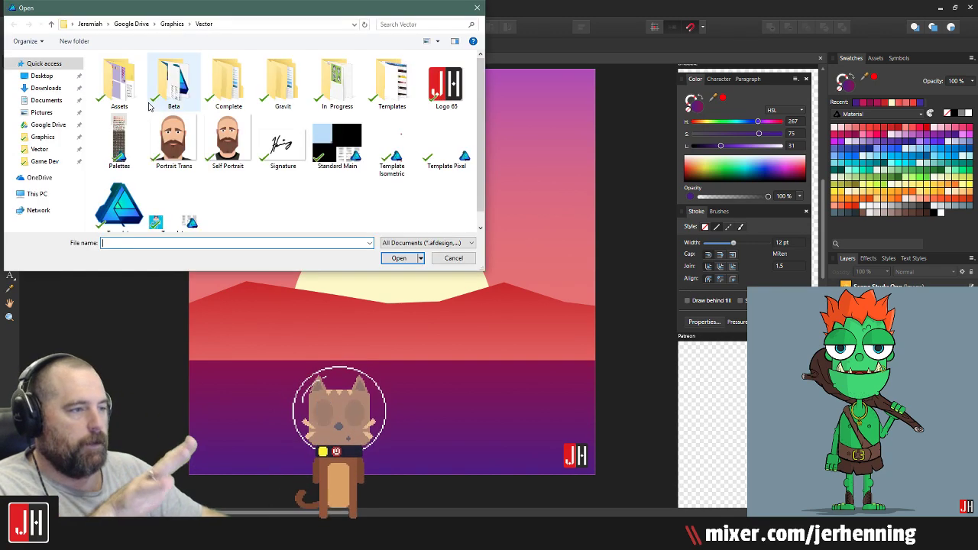
pyautogui.doubleClick(229, 84)
pyautogui.doubleClick(231, 84)
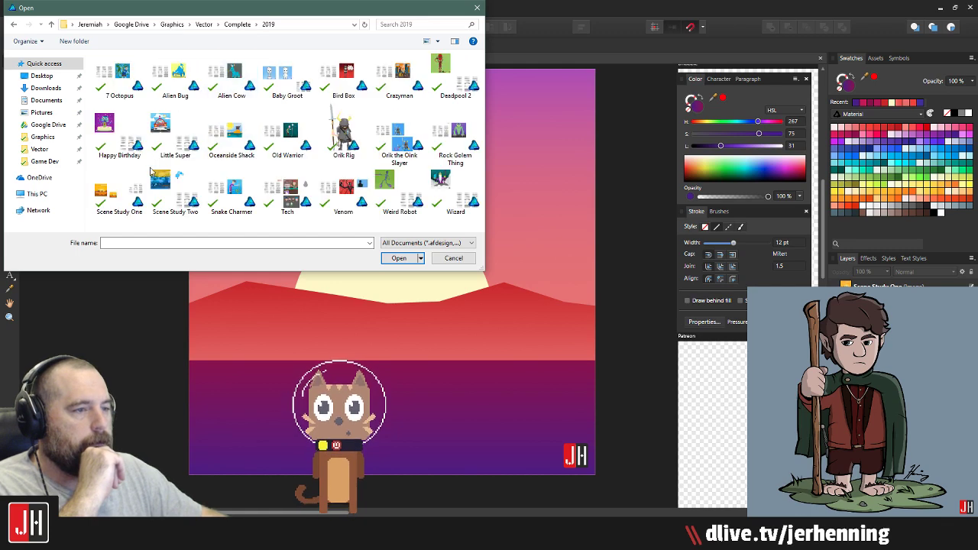
pyautogui.doubleClick(116, 190)
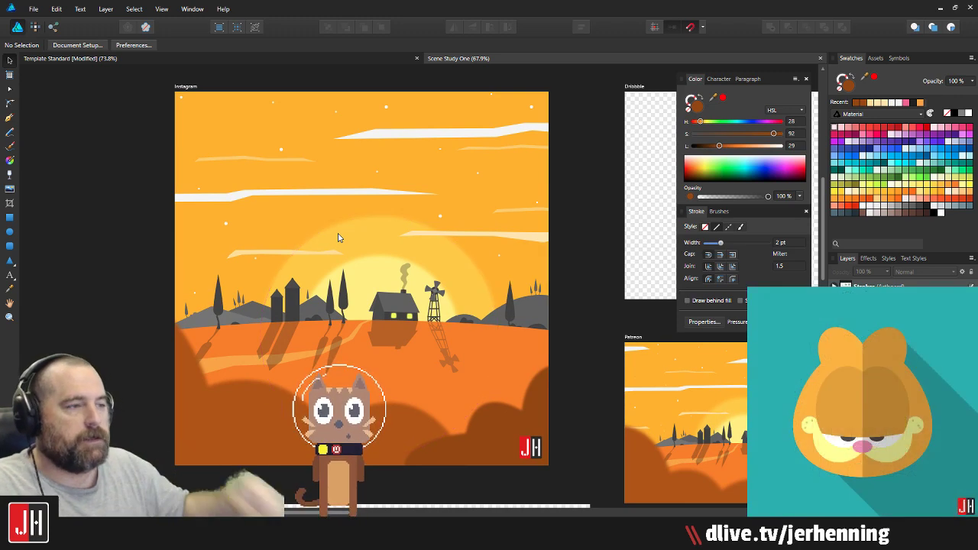
pyautogui.click(391, 54)
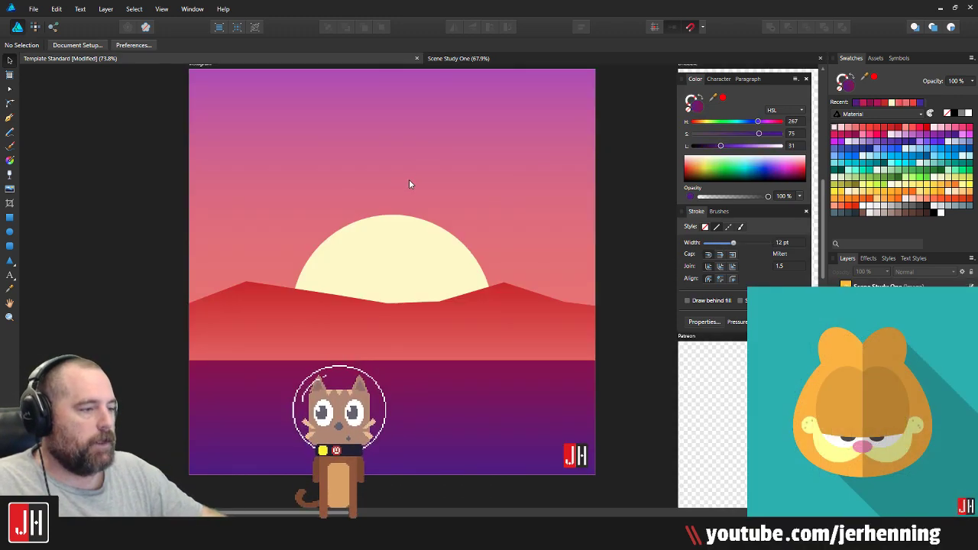
# Step: Scale the sun down slightly about its centre and move it up a little, keeping it horizontally centred on the artboard
pyautogui.moveTo(408, 184); pyautogui.dragTo(386, 200)
pyautogui.moveTo(435, 274); pyautogui.dragTo(434, 263)
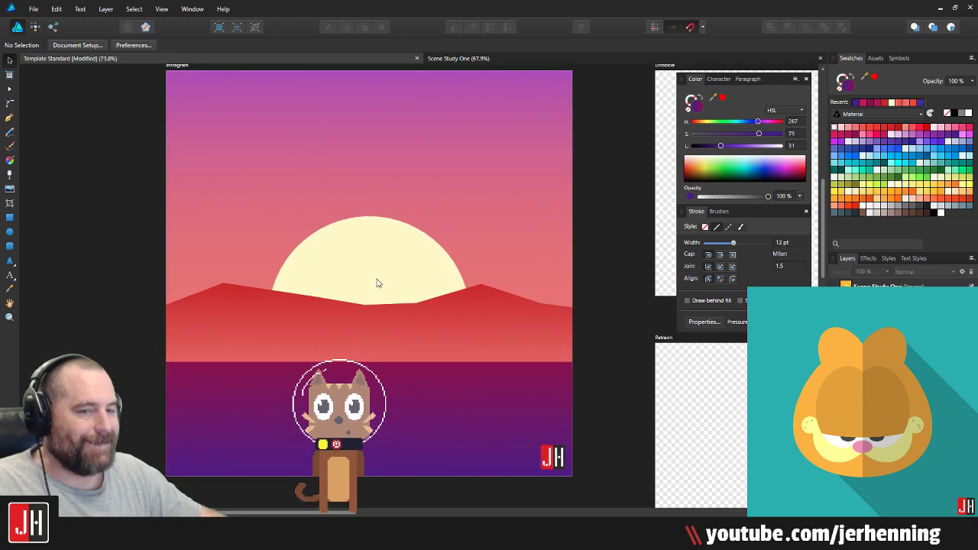
pyautogui.scroll(3, 377, 283)
pyautogui.click(379, 253)
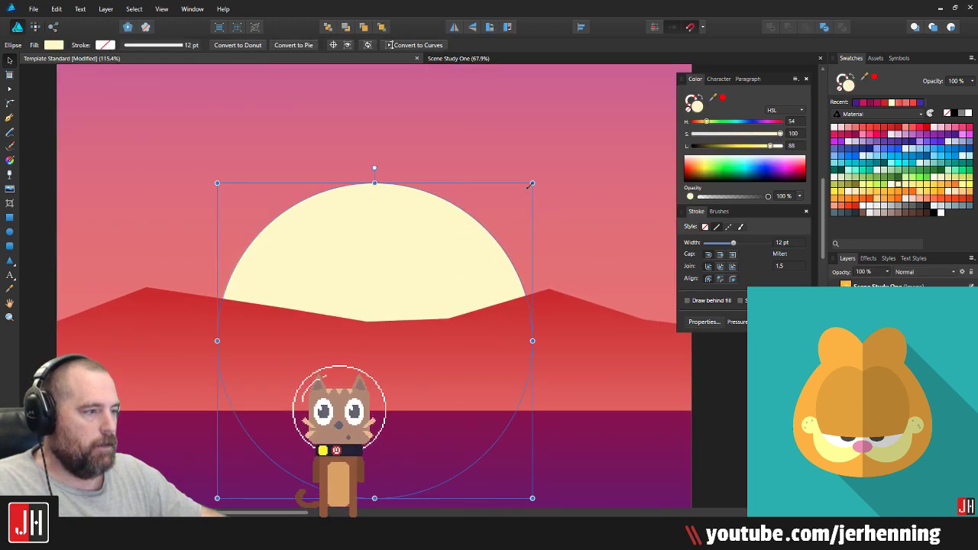
pyautogui.moveTo(531, 184); pyautogui.dragTo(521, 195)
pyautogui.moveTo(361, 276)
pyautogui.mouseDown()
pyautogui.moveTo(375, 266)
pyautogui.moveTo(366, 262)
pyautogui.mouseUp()
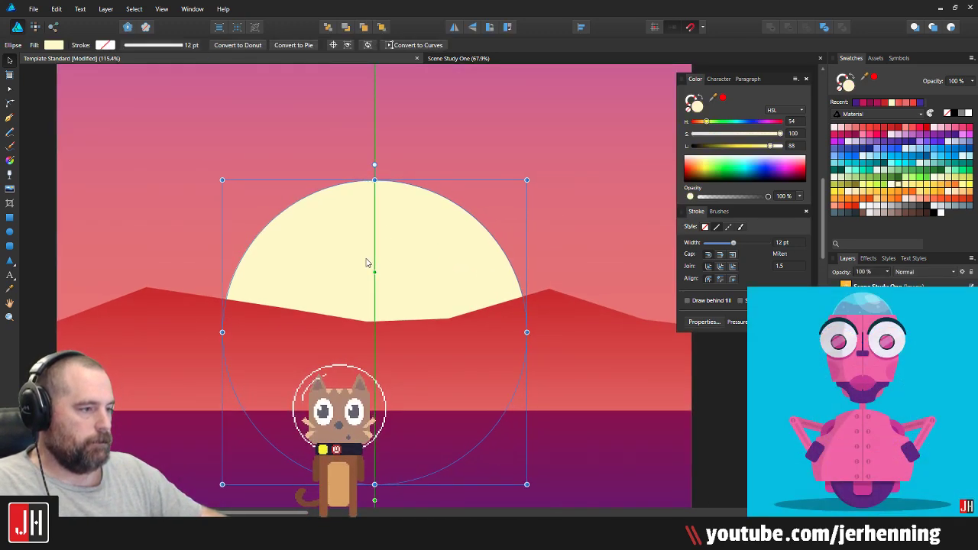
pyautogui.scroll(-3, 397, 270)
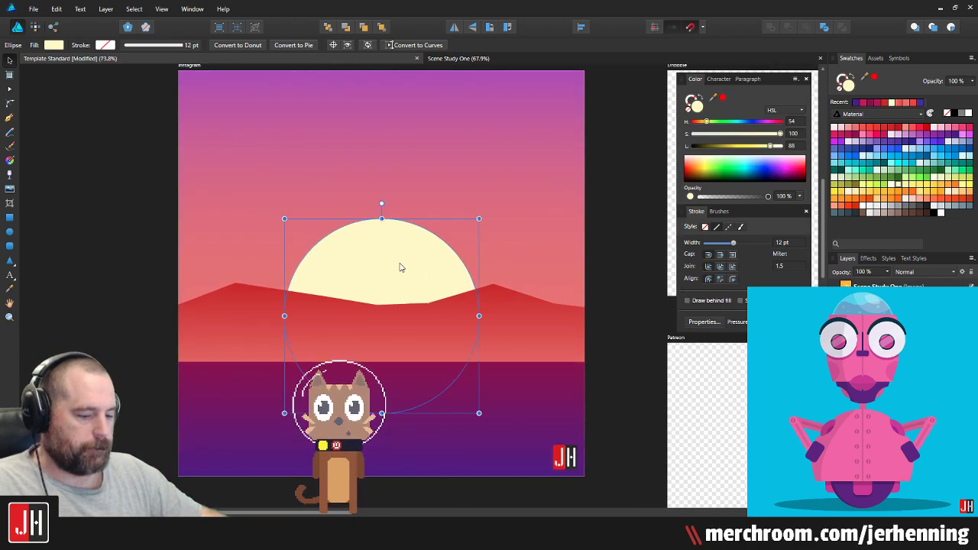
# Step: Give the sun a vertical linear gradient from pale yellow at its top to deeper yellow behind the mountains, and deselect it
pyautogui.press('g')
pyautogui.scroll(1, 384, 253)
pyautogui.moveTo(384, 217); pyautogui.dragTo(388, 413)
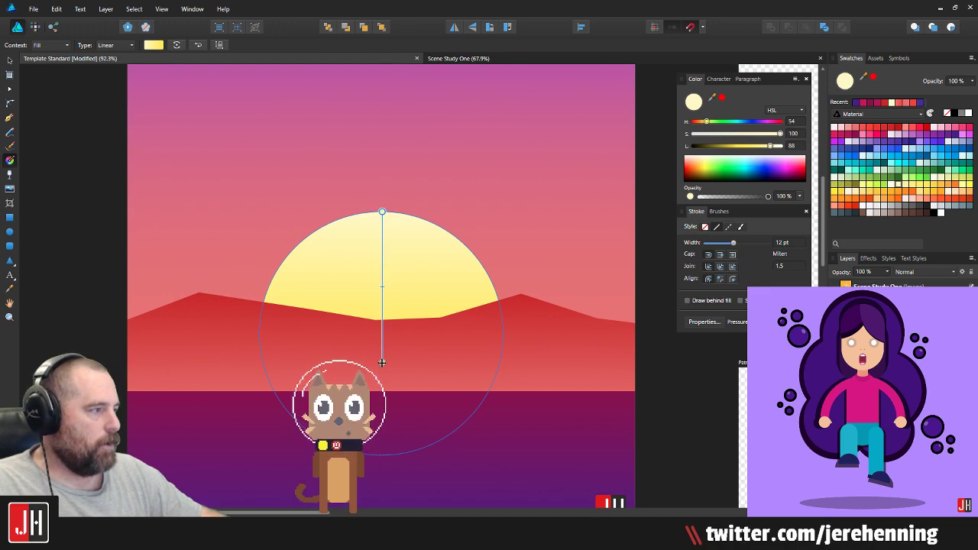
pyautogui.click(912, 185)
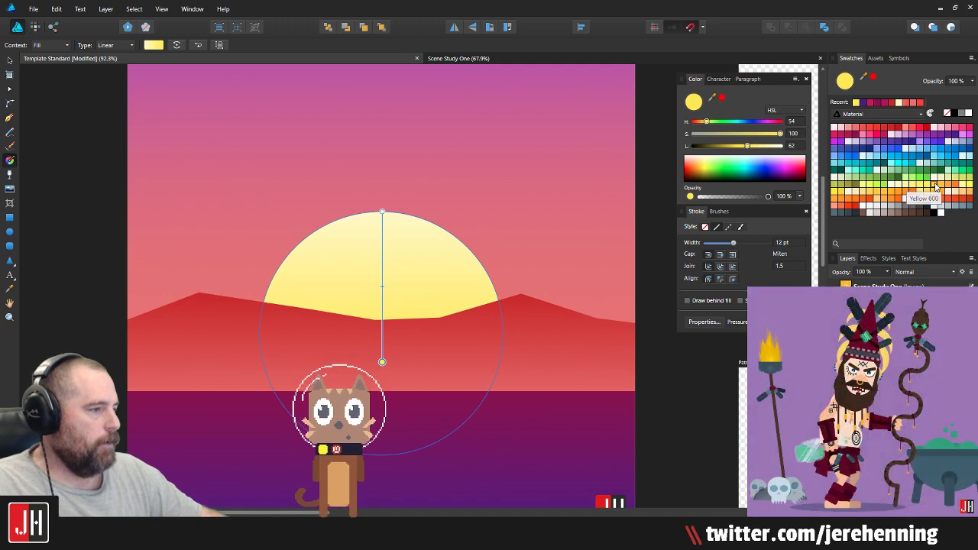
pyautogui.press('v')
pyautogui.click(644, 273)
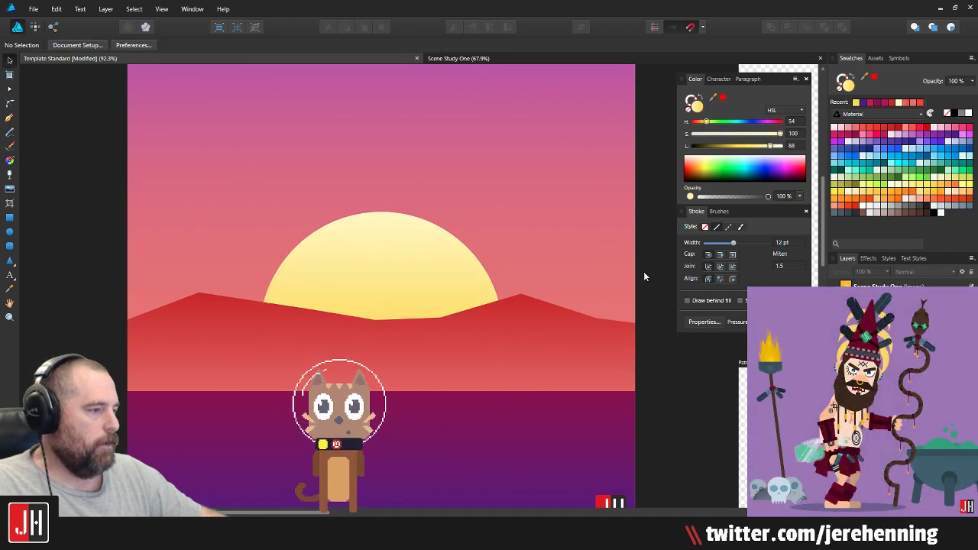
# Step: Check the whole artwork with the new sun gradient and save the document
pyautogui.scroll(-4, 377, 271)
pyautogui.scroll(4, 388, 276)
pyautogui.moveTo(389, 253)
pyautogui.mouseDown()
pyautogui.moveTo(395, 297)
pyautogui.moveTo(397, 256)
pyautogui.mouseUp()
pyautogui.scroll(-2, 395, 298)
pyautogui.hotkey('ctrl', 's')
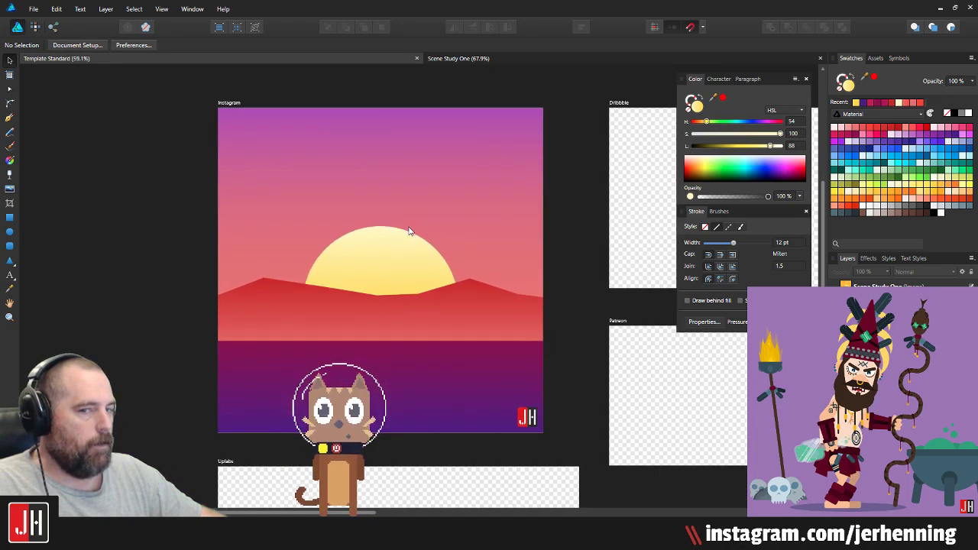
# Step: Draw a full-width rectangle from the sun's upper part down to the ground line, and move it behind the mountains, directly above the sun
pyautogui.scroll(2, 413, 232)
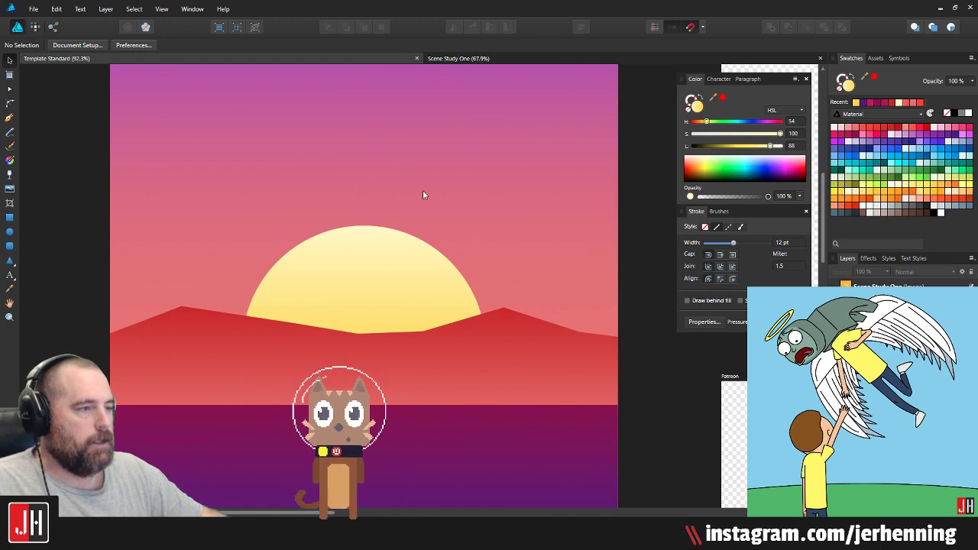
pyautogui.scroll(2, 423, 194)
pyautogui.moveTo(309, 327); pyautogui.dragTo(346, 309)
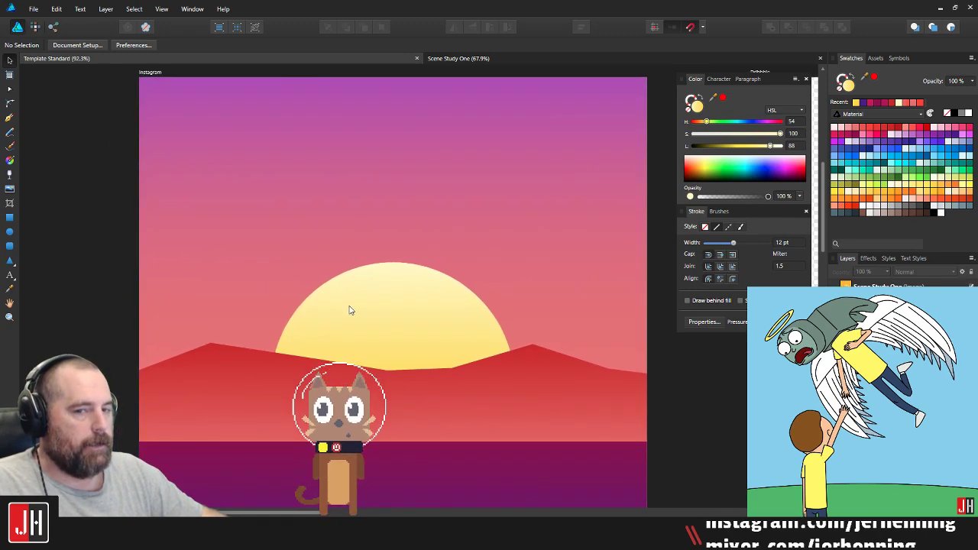
pyautogui.click(10, 218)
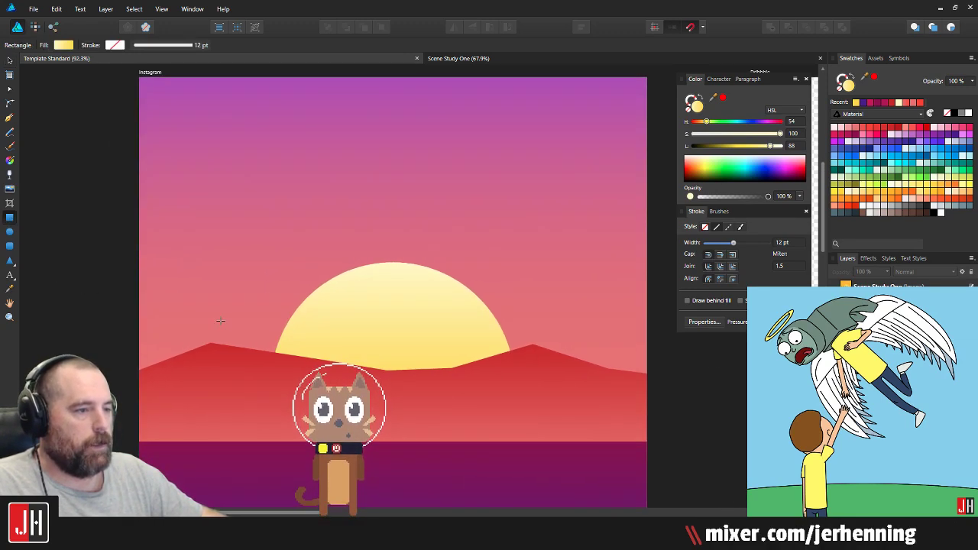
pyautogui.moveTo(139, 289); pyautogui.dragTo(647, 442)
pyautogui.hotkey('ctrl', 'x')
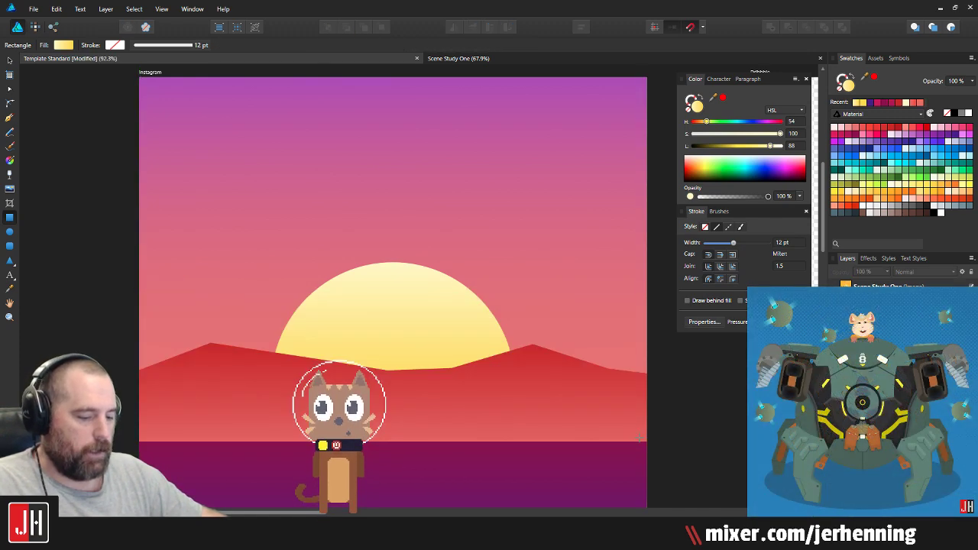
pyautogui.press('v')
pyautogui.click(429, 336)
pyautogui.hotkey('ctrl', 'v')
pyautogui.press('m')
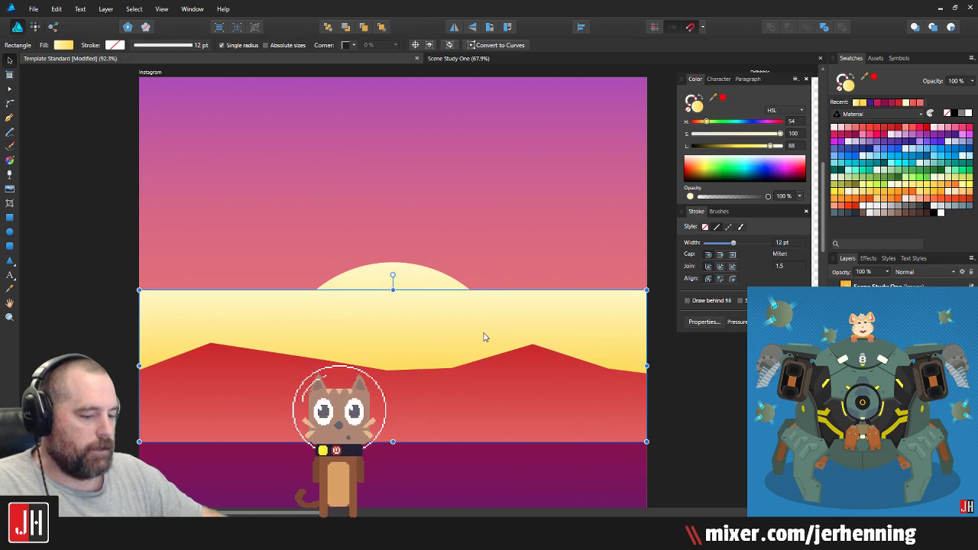
# Step: Try a linear transparency on the yellow rectangle, fading it out toward its top edge, and undo it
pyautogui.click(9, 176)
pyautogui.moveTo(393, 389); pyautogui.dragTo(392, 262)
pyautogui.moveTo(393, 299); pyautogui.dragTo(394, 291)
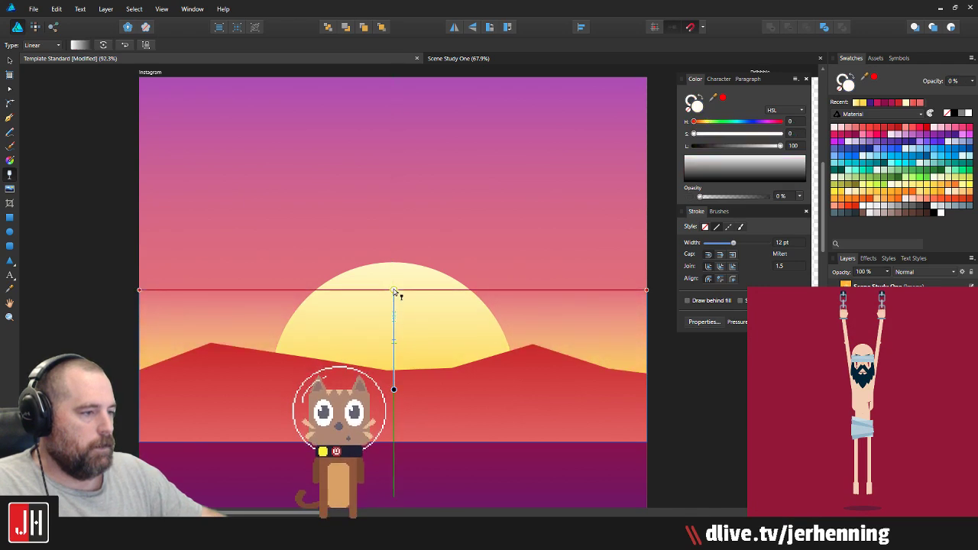
pyautogui.press('v')
pyautogui.scroll(-4, 406, 293)
pyautogui.click(551, 337)
pyautogui.scroll(4, 492, 321)
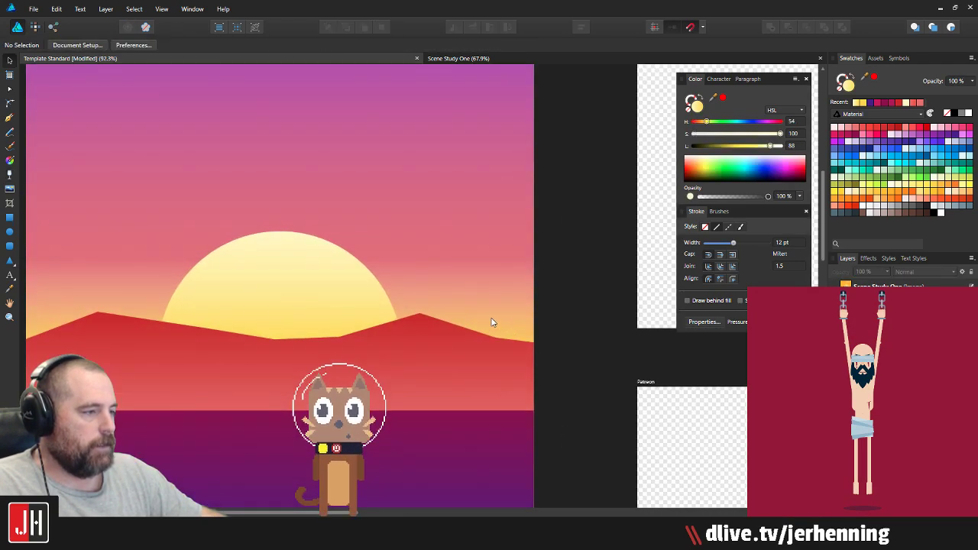
pyautogui.click(489, 319)
pyautogui.moveTo(448, 306); pyautogui.dragTo(508, 320)
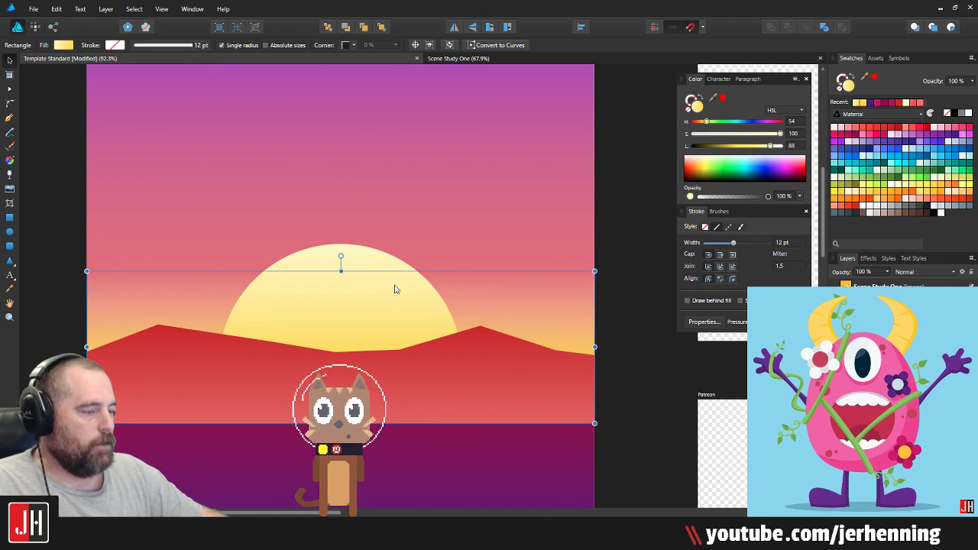
pyautogui.hotkey('ctrl', 'z')
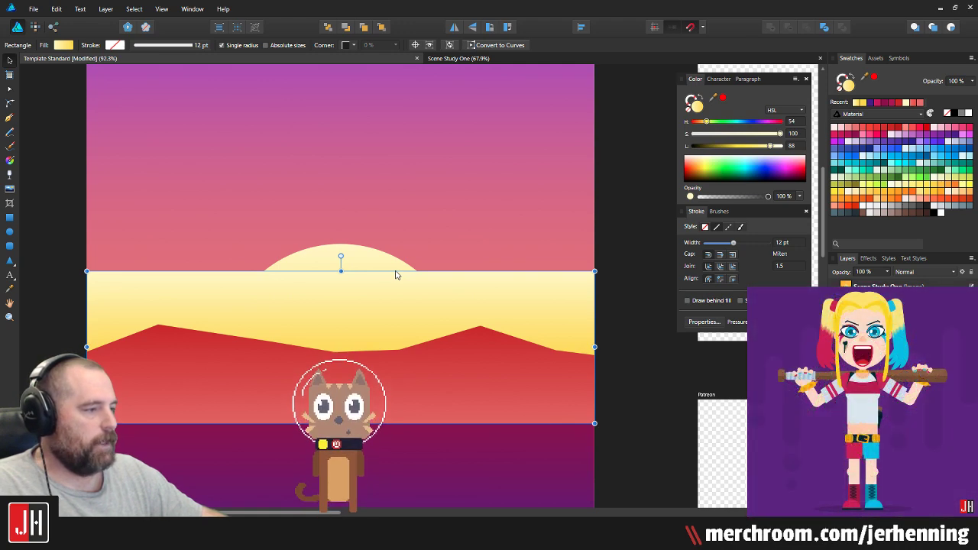
# Step: Try a magenta fill (HSL 333, 84, 42) on the horizon rectangle with a linear transparency fading upward, and undo the fade
pyautogui.click(884, 136)
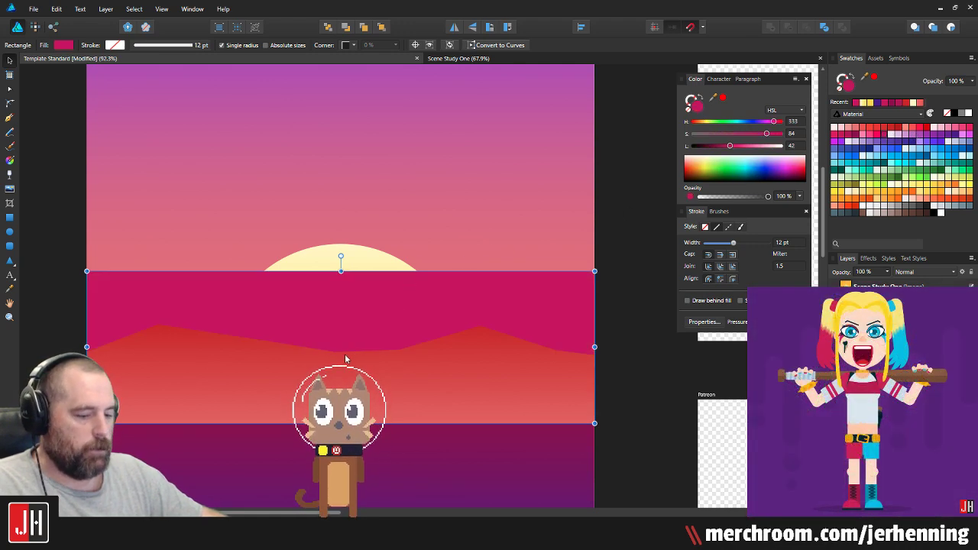
pyautogui.click(9, 176)
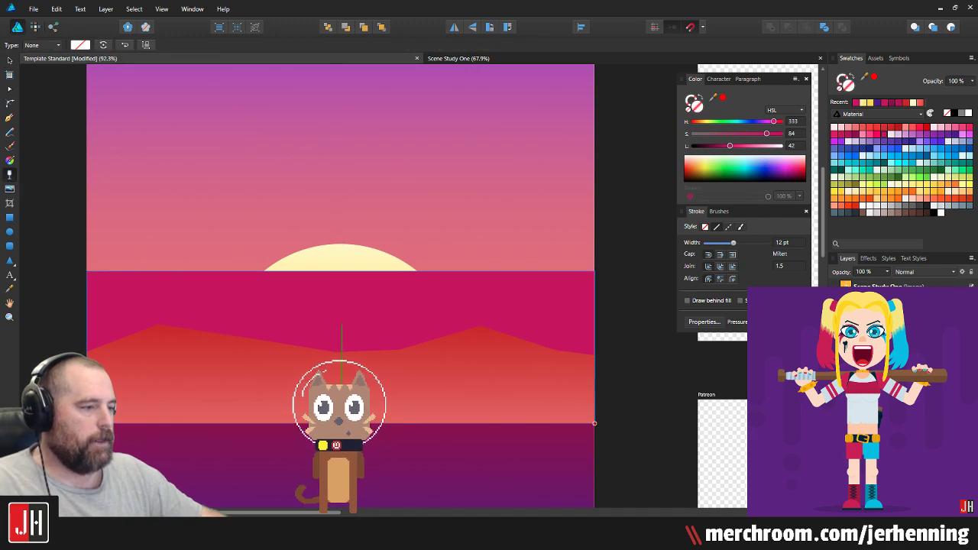
pyautogui.moveTo(340, 348); pyautogui.dragTo(341, 268)
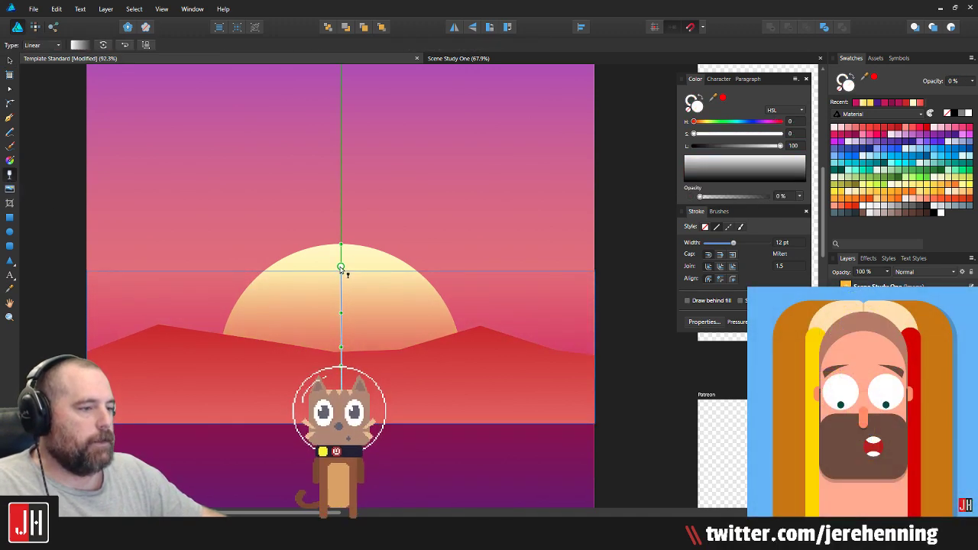
pyautogui.press('v')
pyautogui.scroll(-4, 445, 257)
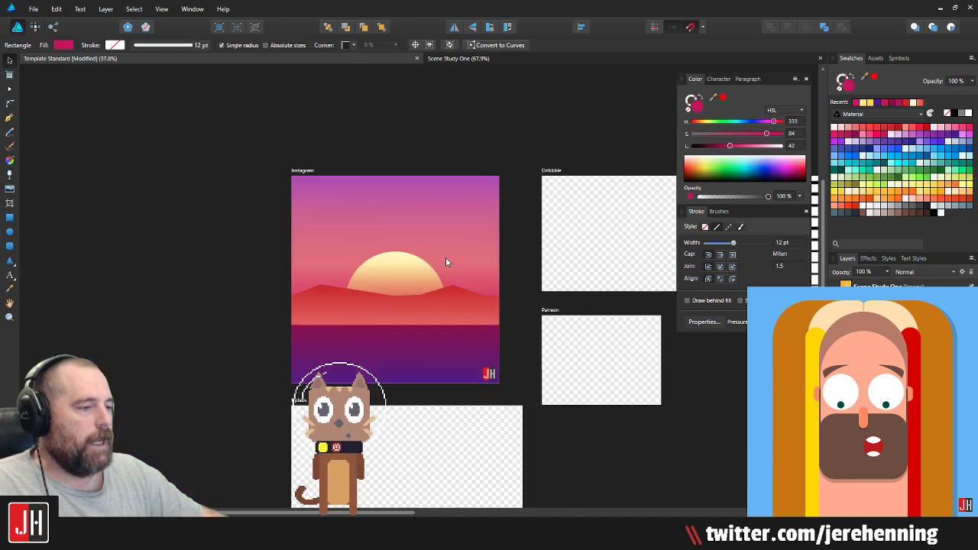
pyautogui.click(533, 281)
pyautogui.scroll(3, 434, 280)
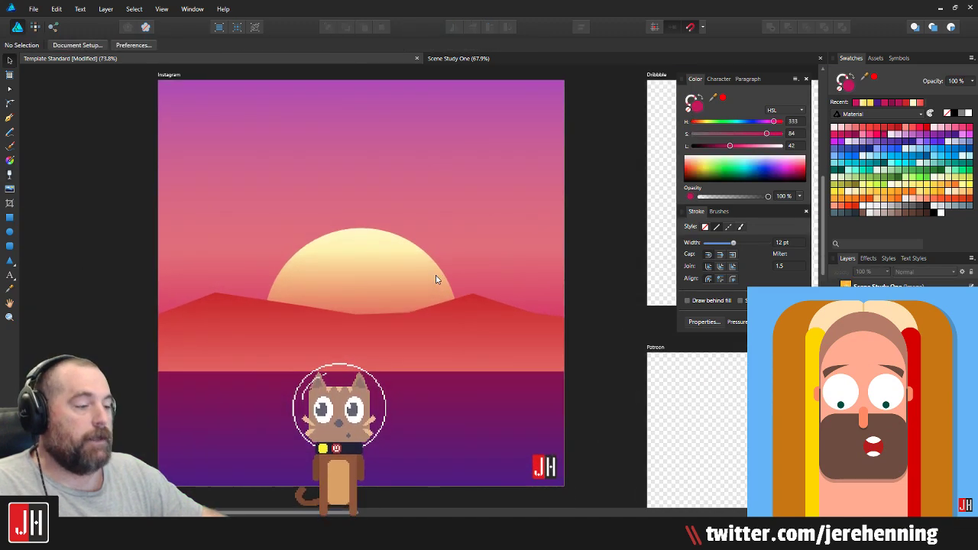
pyautogui.click(436, 279)
pyautogui.hotkey('ctrl', 'z')
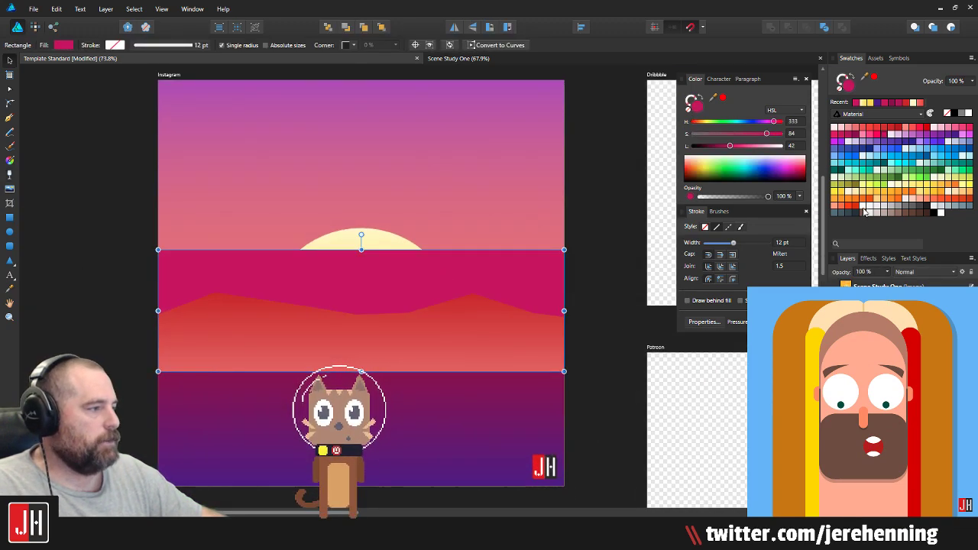
# Step: Try a near-white fill on the horizon rectangle with a linear transparency from the ground line fading upward, deselect it and save the document
pyautogui.click(855, 208)
pyautogui.press('y')
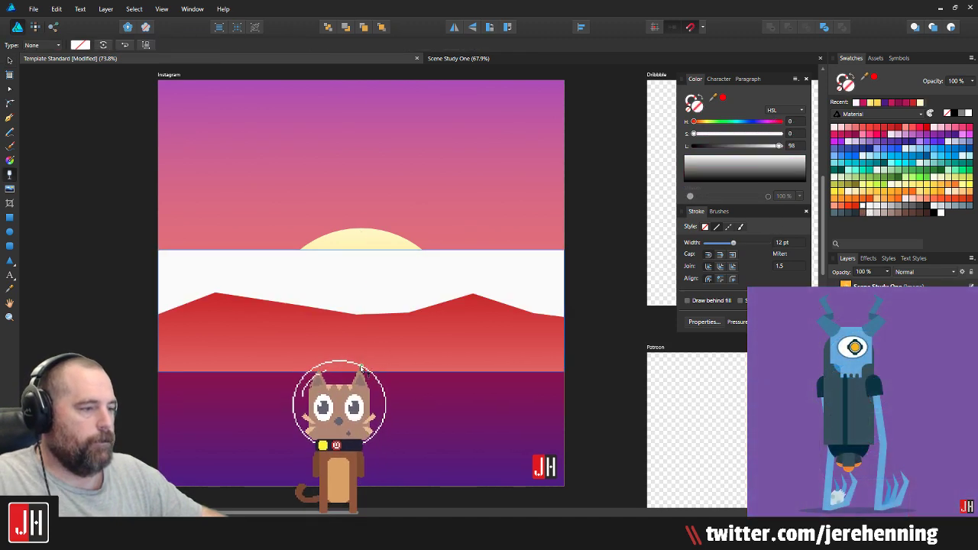
pyautogui.moveTo(361, 371); pyautogui.dragTo(363, 259)
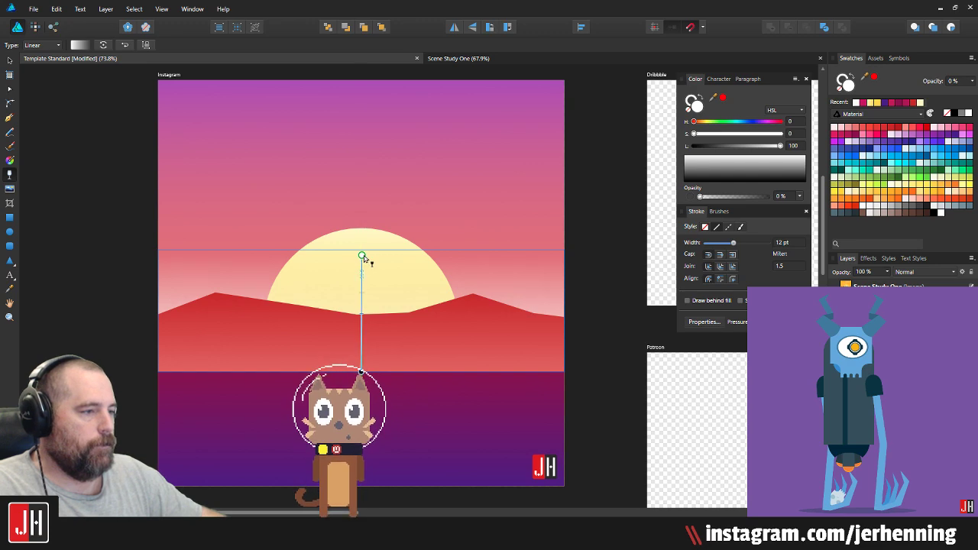
pyautogui.press('v')
pyautogui.click(607, 310)
pyautogui.hotkey('ctrl', 's')
# Step: Check the whole artwork with the white horizon glow, and undo its transparency
pyautogui.scroll(-3, 435, 287)
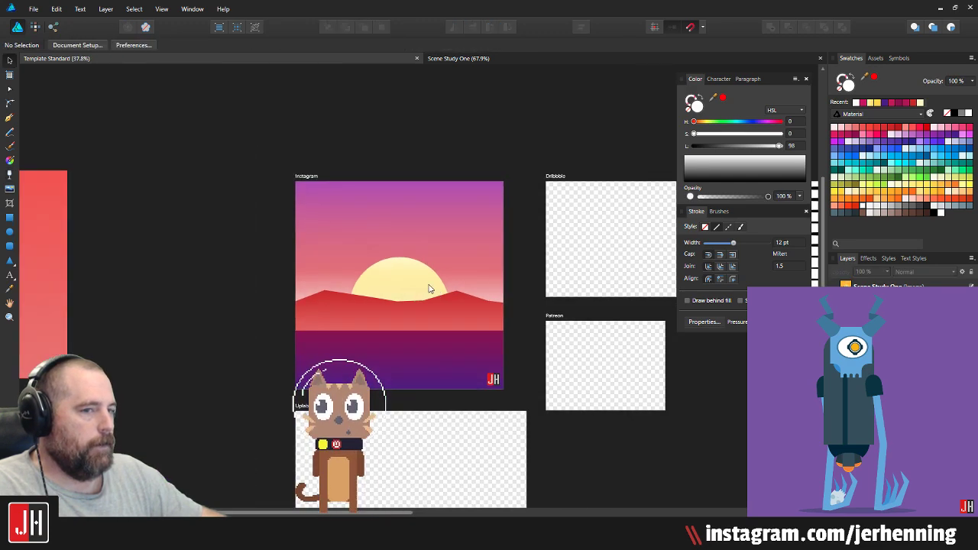
pyautogui.scroll(4, 398, 287)
pyautogui.scroll(1, 397, 288)
pyautogui.scroll(-5, 408, 297)
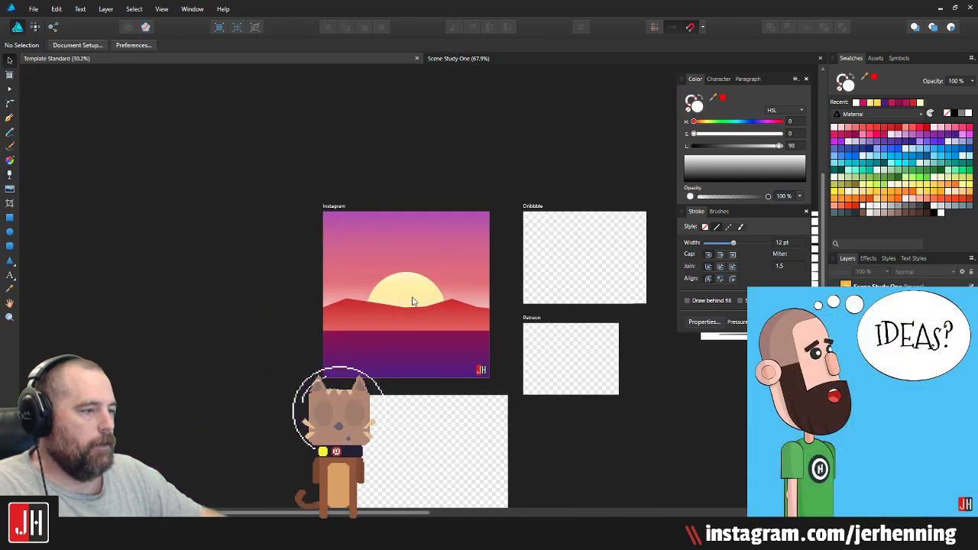
pyautogui.scroll(3, 448, 300)
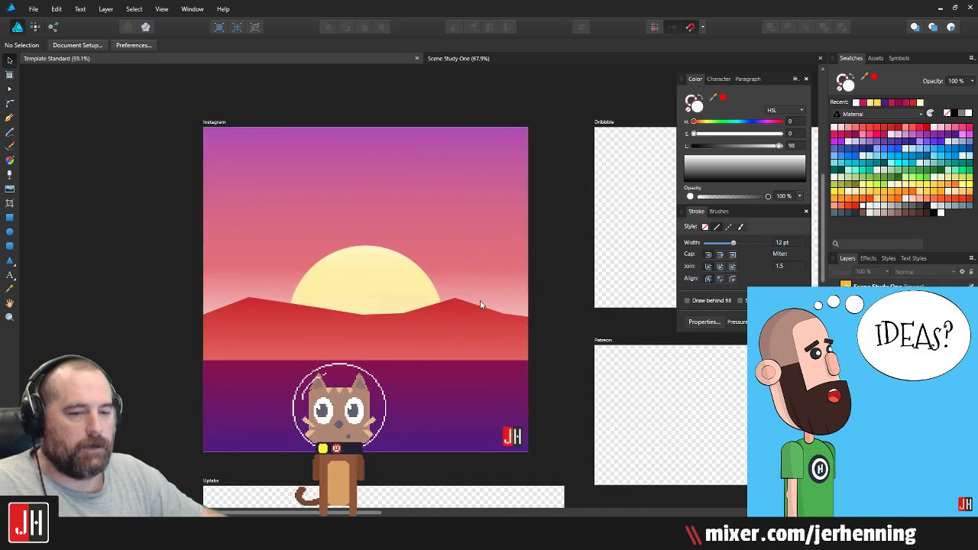
pyautogui.hotkey('ctrl', 'z')
pyautogui.hotkey('ctrl', 'z')
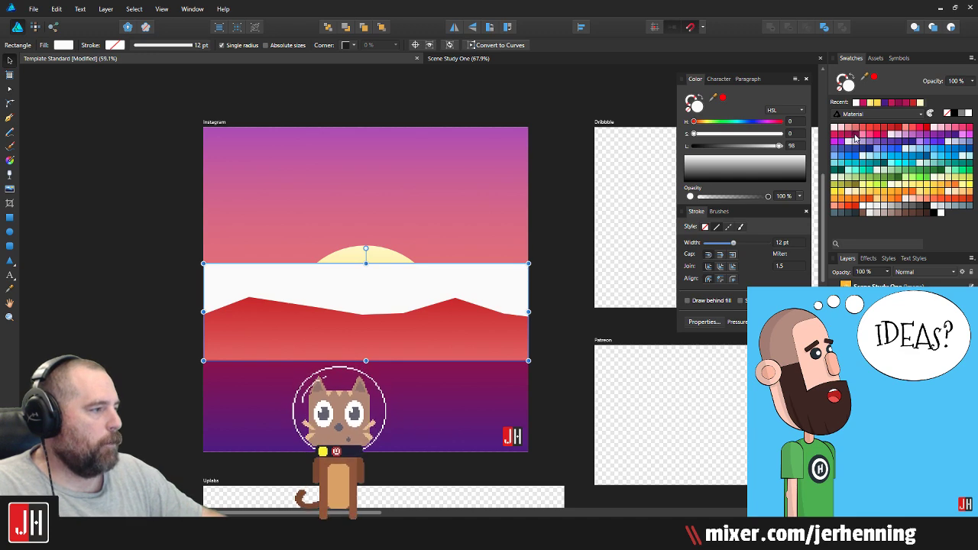
# Step: Fill the horizon rectangle dark magenta (HSL 328, 81, 29), fade it out from the ground line toward its top edge, and deselect it
pyautogui.click(855, 138)
pyautogui.scroll(3, 359, 304)
pyautogui.press('g')
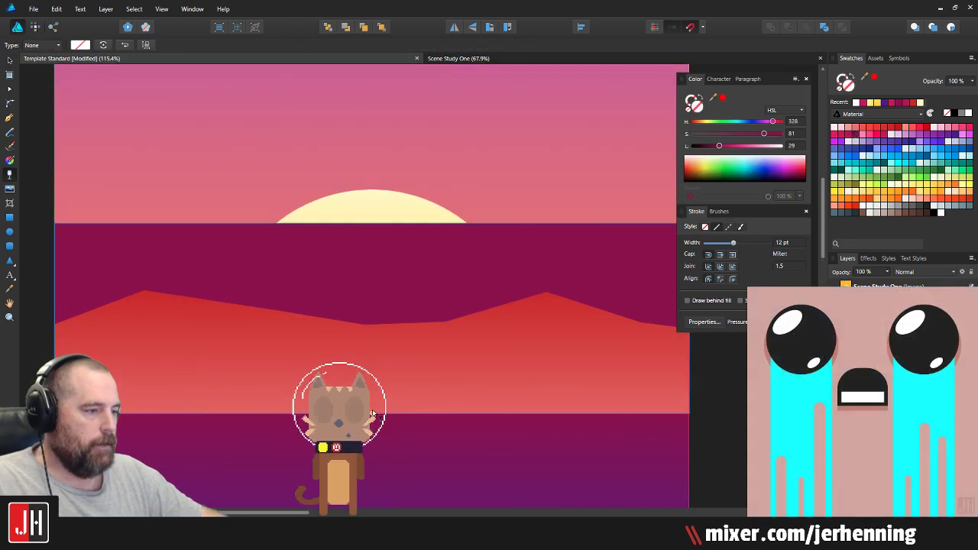
pyautogui.moveTo(372, 414); pyautogui.dragTo(372, 233)
pyautogui.press('v')
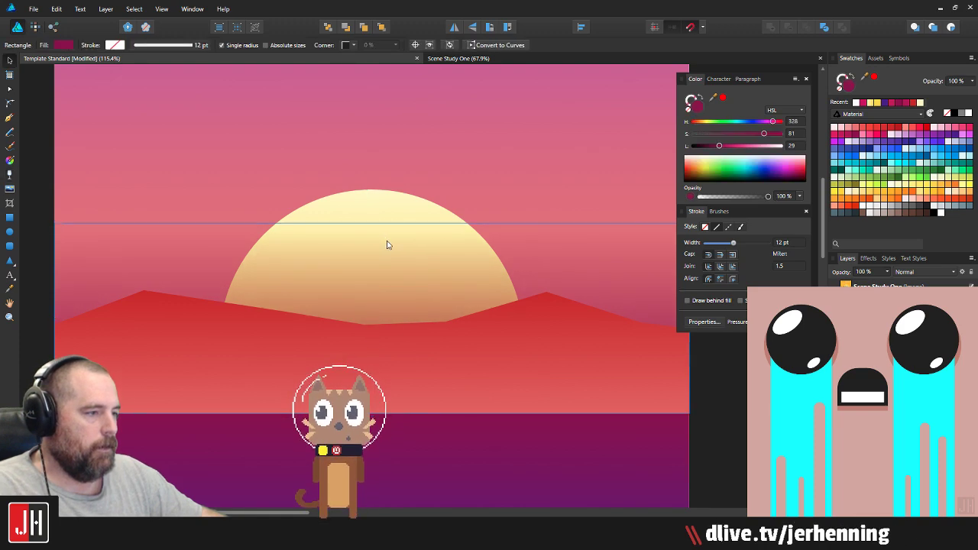
pyautogui.scroll(-7, 390, 248)
pyautogui.click(491, 269)
pyautogui.scroll(2, 390, 257)
pyautogui.scroll(3, 390, 258)
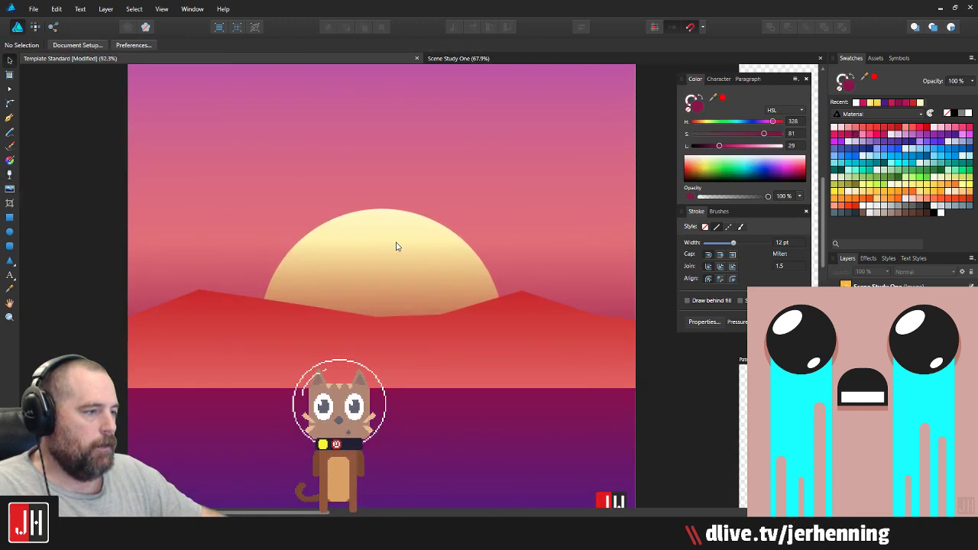
# Step: Draw a tall, narrow dark-magenta rectangle beside the sun's right edge, from the sky down to the ground line, and keep it selected
pyautogui.scroll(-2, 397, 275)
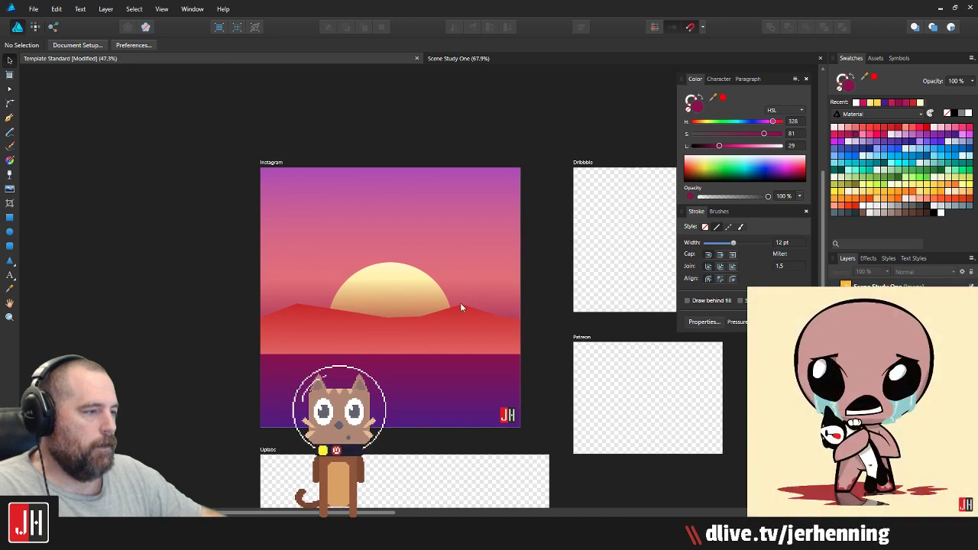
pyautogui.scroll(2, 458, 302)
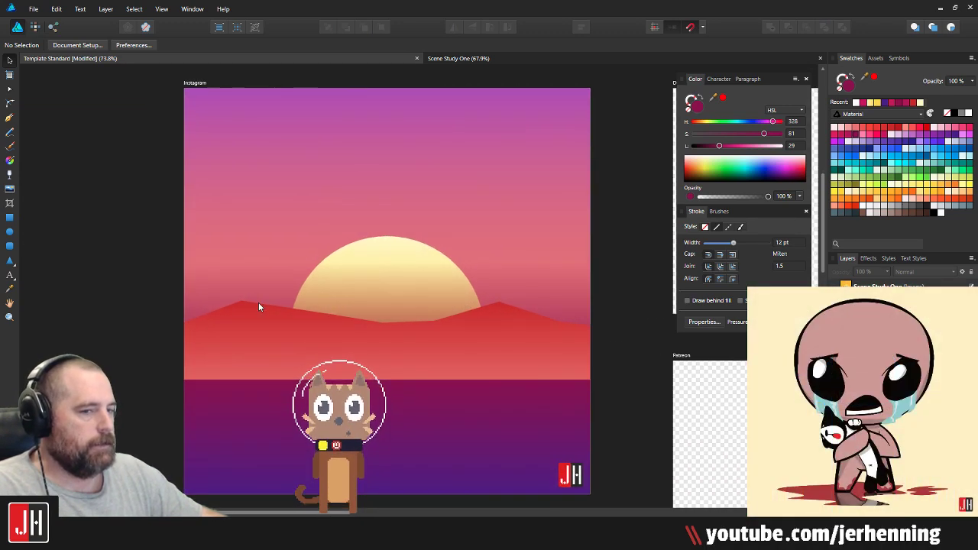
pyautogui.scroll(-1, 427, 294)
pyautogui.moveTo(432, 287); pyautogui.dragTo(430, 274)
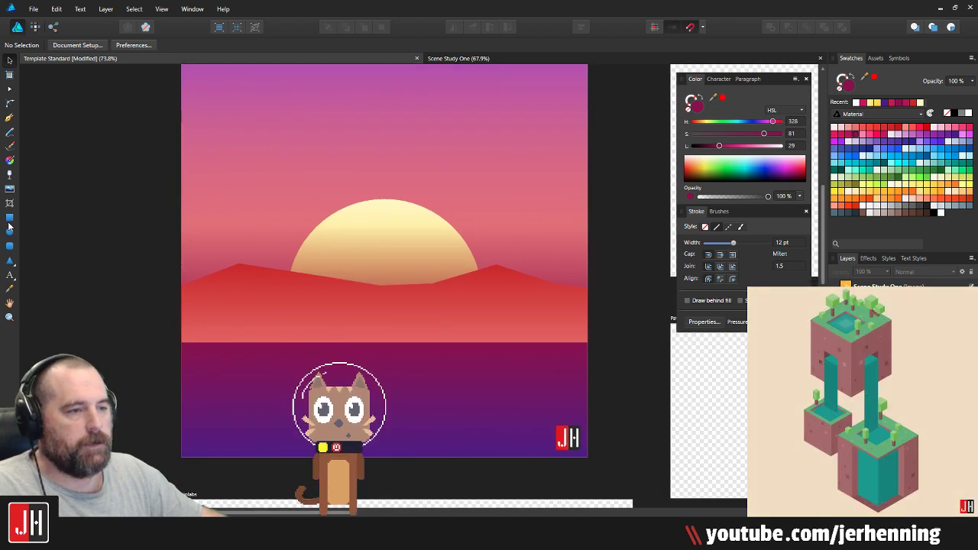
pyautogui.press('m')
pyautogui.scroll(3, 451, 227)
pyautogui.hscroll(2, 451, 227)
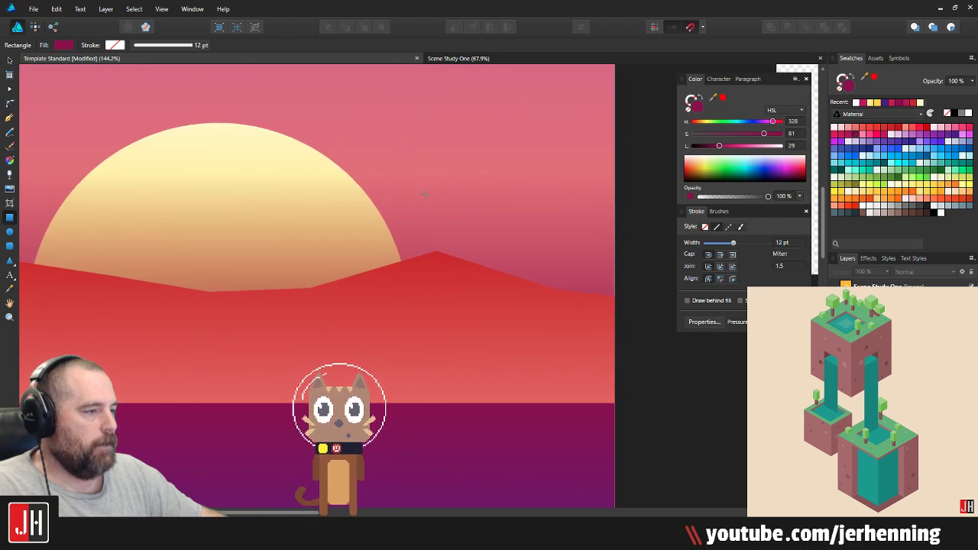
pyautogui.moveTo(425, 195)
pyautogui.mouseDown()
pyautogui.moveTo(439, 436)
pyautogui.moveTo(440, 401)
pyautogui.mouseUp()
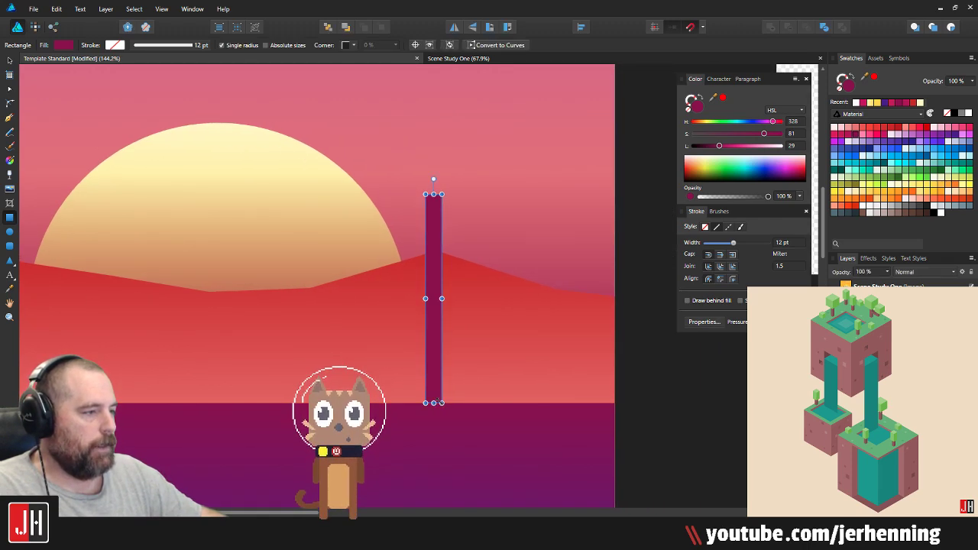
pyautogui.click(437, 441)
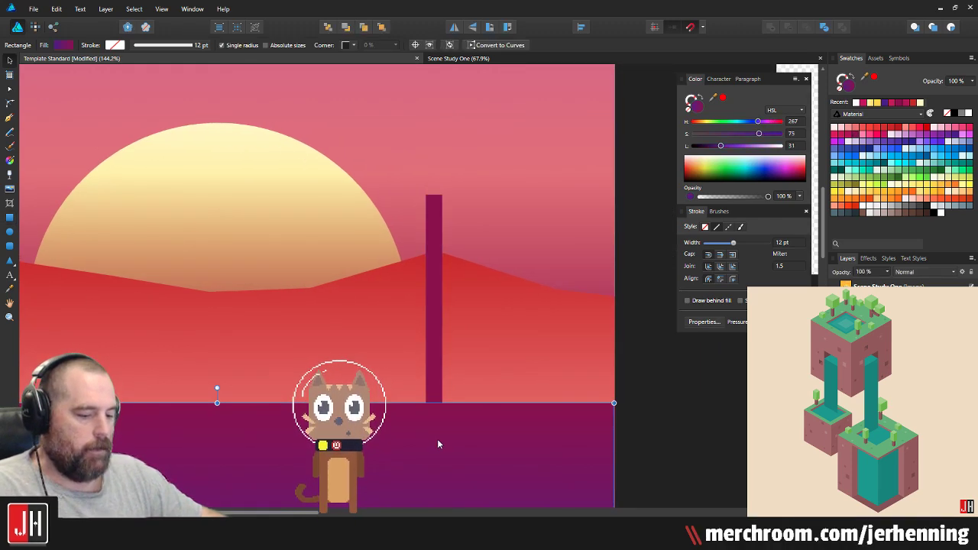
pyautogui.click(438, 299)
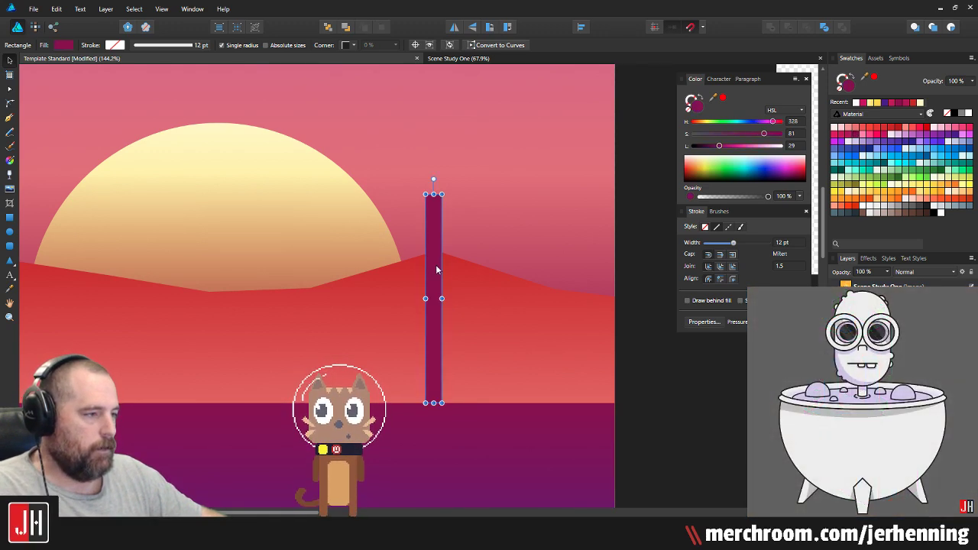
# Step: Shorten the tall bar slightly and add two shorter overlapping copies, one on each side, both reaching down to the ground line
pyautogui.moveTo(441, 195)
pyautogui.mouseDown()
pyautogui.moveTo(435, 222)
pyautogui.moveTo(440, 204)
pyautogui.mouseUp()
pyautogui.moveTo(429, 285)
pyautogui.mouseDown()
pyautogui.moveTo(403, 286)
pyautogui.moveTo(414, 286)
pyautogui.mouseUp()
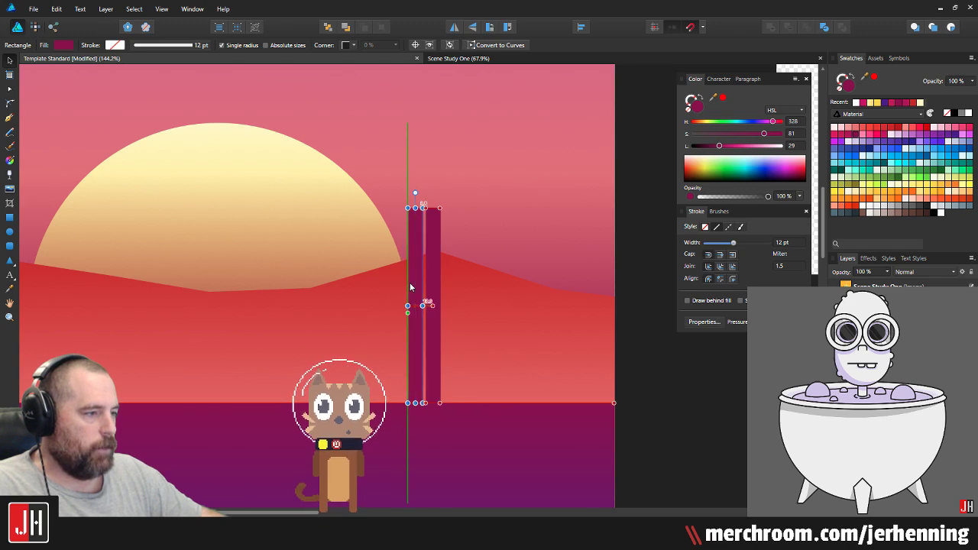
pyautogui.moveTo(424, 208); pyautogui.dragTo(459, 228)
pyautogui.scroll(3, 417, 349)
pyautogui.scroll(-2, 430, 349)
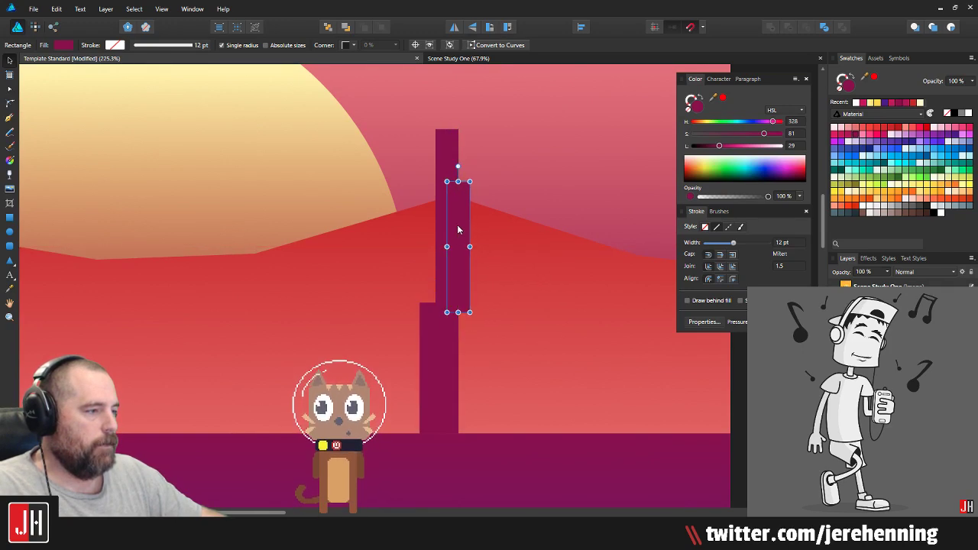
pyautogui.moveTo(457, 312); pyautogui.dragTo(461, 433)
pyautogui.scroll(-4, 464, 420)
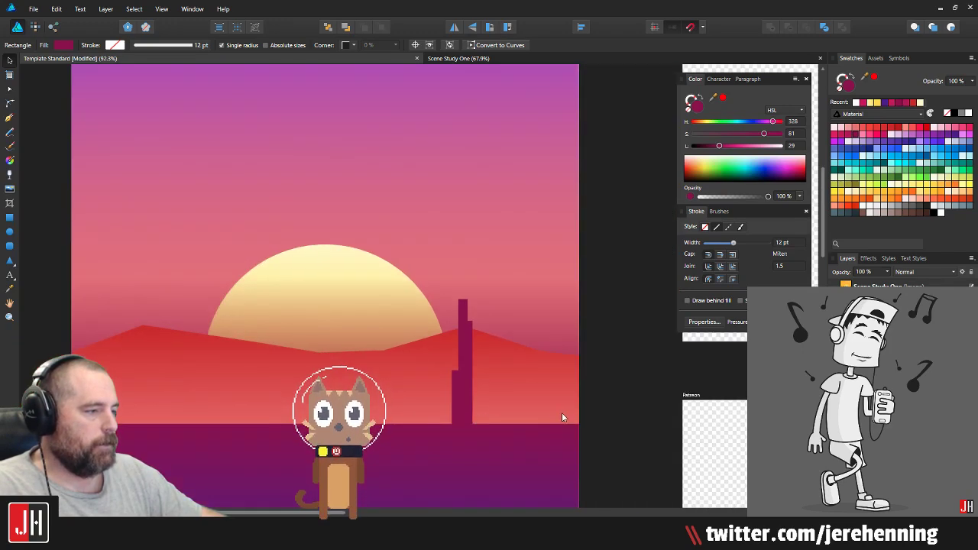
pyautogui.click(597, 408)
# Step: Select all three bars of the post and flip them horizontally
pyautogui.scroll(4, 516, 373)
pyautogui.click(391, 403)
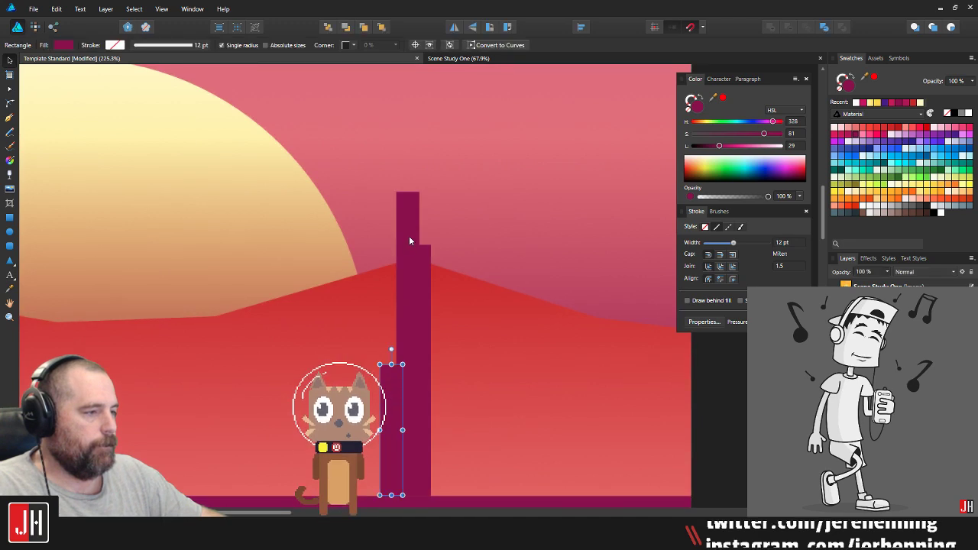
pyautogui.keyDown('shift'); pyautogui.click(408, 236); pyautogui.keyUp('shift')
pyautogui.keyDown('shift'); pyautogui.click(427, 256); pyautogui.keyUp('shift')
pyautogui.click(453, 28)
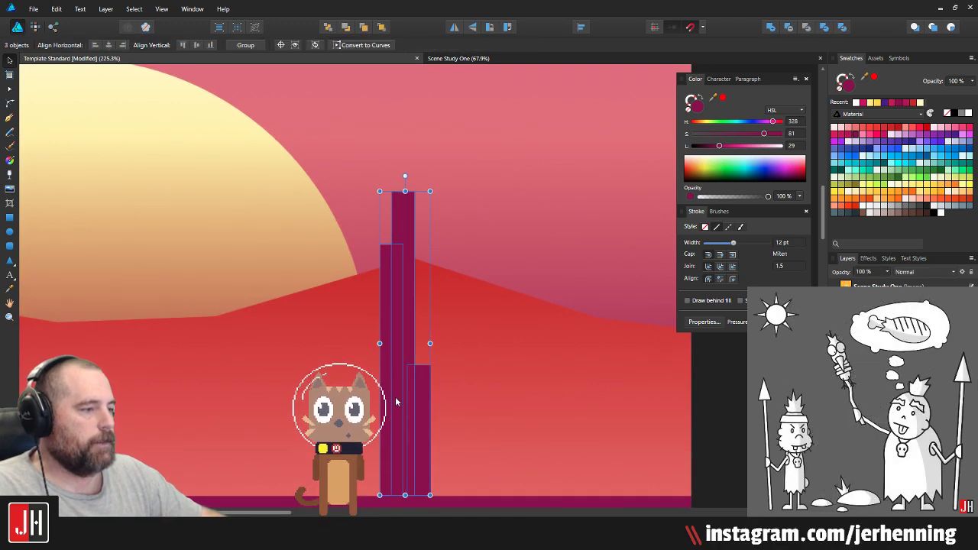
# Step: Lower the top of the post's left bar a little and deselect it
pyautogui.click(388, 265)
pyautogui.moveTo(391, 245); pyautogui.dragTo(391, 265)
pyautogui.scroll(-4, 403, 286)
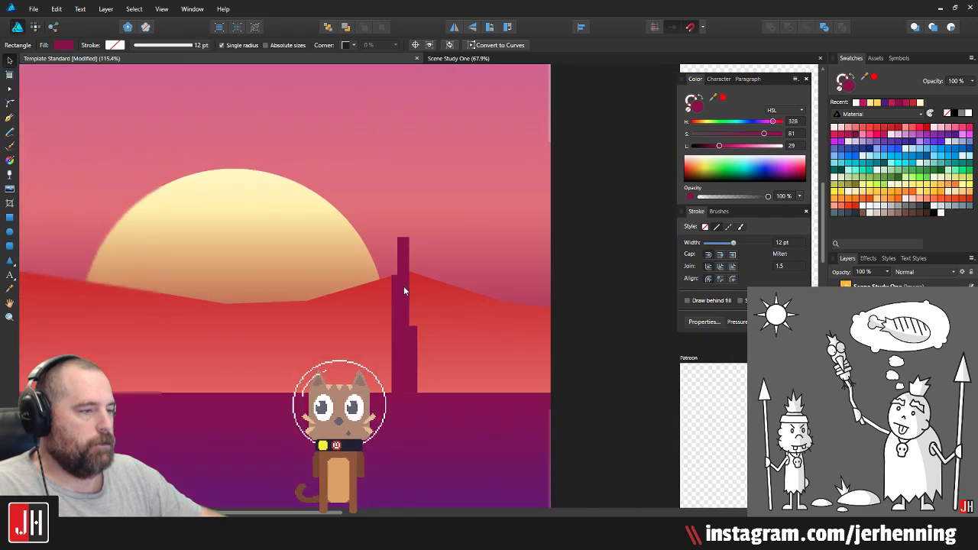
pyautogui.click(600, 310)
# Step: Duplicate the post's left bar to the right of the post and rotate the copy to horizontal
pyautogui.scroll(3, 442, 298)
pyautogui.click(357, 287)
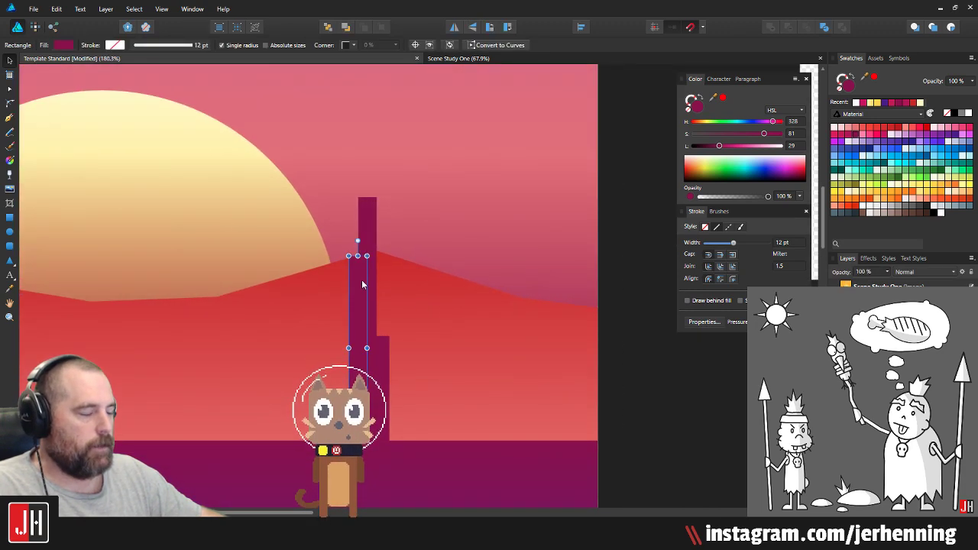
pyautogui.moveTo(362, 281); pyautogui.dragTo(442, 262)
pyautogui.moveTo(438, 223); pyautogui.dragTo(546, 328)
pyautogui.click(535, 310)
pyautogui.click(526, 308)
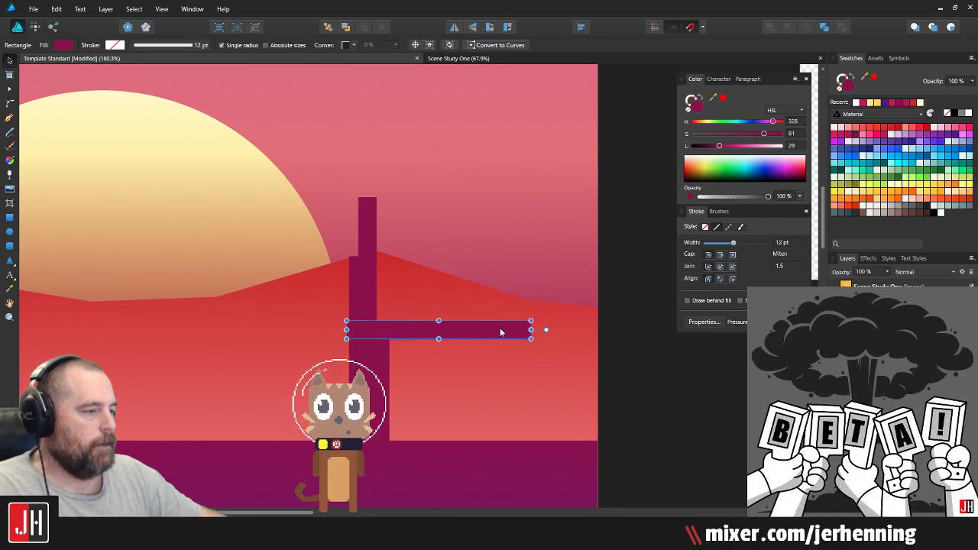
# Step: Move the horizontal bar against the post's right side and shorten it to about 126 px
pyautogui.moveTo(487, 327); pyautogui.dragTo(509, 279)
pyautogui.click(448, 225)
pyautogui.scroll(2, 448, 225)
pyautogui.moveTo(371, 311)
pyautogui.mouseDown()
pyautogui.moveTo(362, 260)
pyautogui.moveTo(359, 314)
pyautogui.mouseUp()
pyautogui.moveTo(615, 315); pyautogui.dragTo(510, 314)
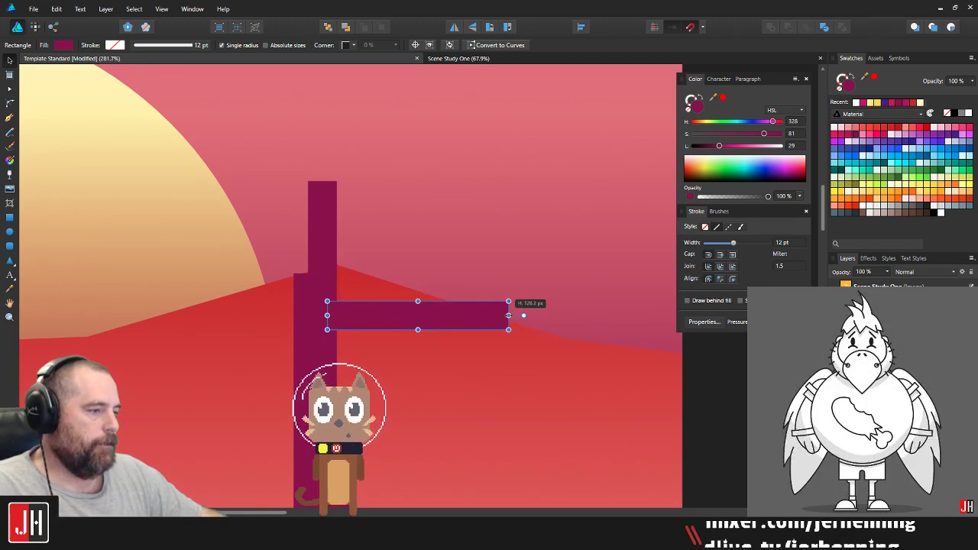
# Step: Make the horizontal bar thinner as the post's right arm, and place a copy higher up as the left arm
pyautogui.moveTo(420, 329); pyautogui.dragTo(398, 269)
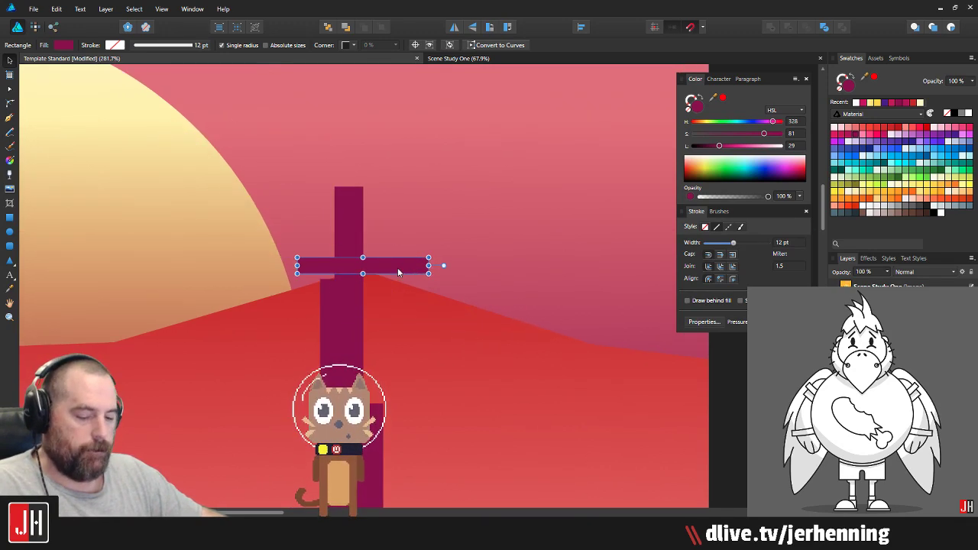
pyautogui.hotkey('ctrl', 'z')
pyautogui.moveTo(439, 320); pyautogui.dragTo(292, 233)
pyautogui.scroll(-4, 334, 261)
pyautogui.click(490, 278)
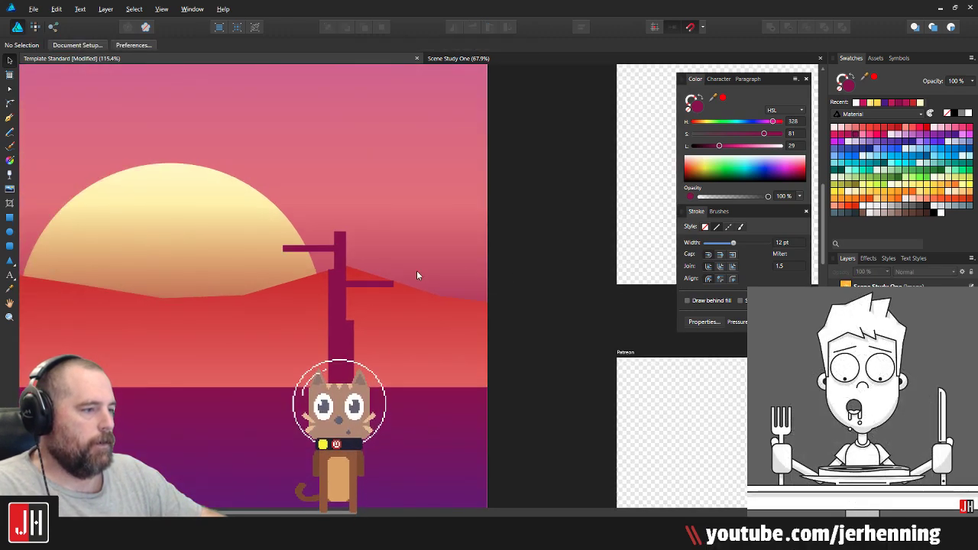
# Step: Draw a large dark-magenta rectangle over the outer end of the post's right arm
pyautogui.scroll(2, 342, 275)
pyautogui.scroll(2, 409, 274)
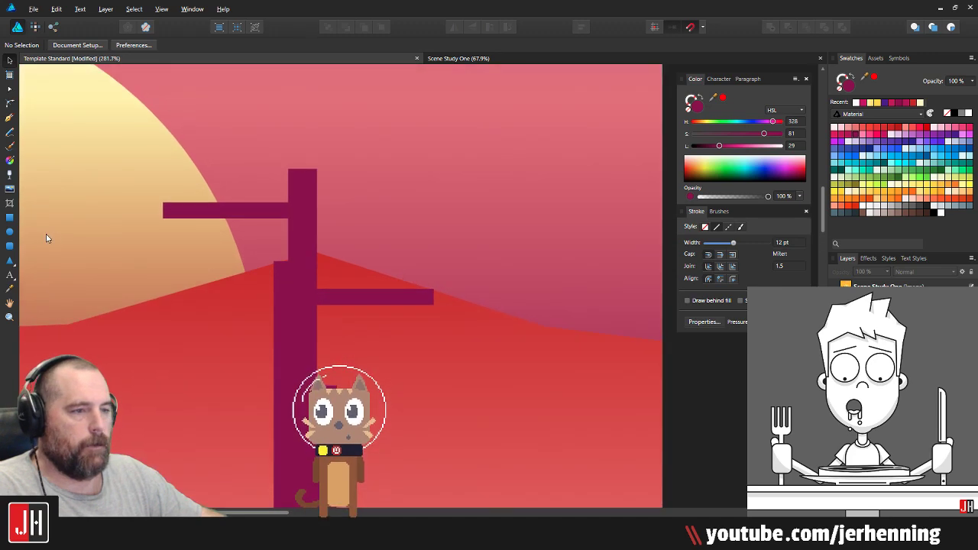
pyautogui.click(9, 218)
pyautogui.moveTo(381, 243); pyautogui.dragTo(576, 350)
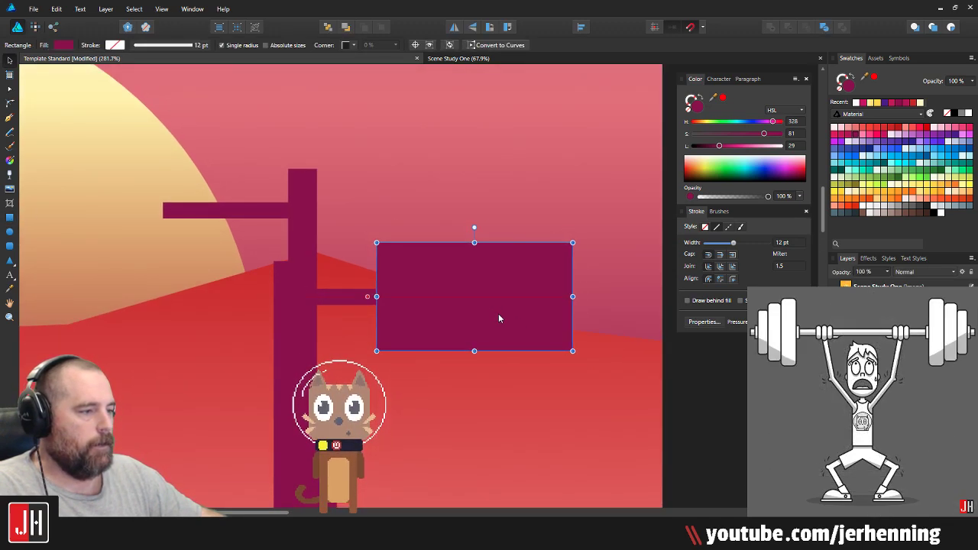
# Step: Duplicate the large dark-magenta rectangle onto the outer end of the post's left arm
pyautogui.moveTo(508, 299); pyautogui.dragTo(178, 216)
pyautogui.scroll(-6, 200, 226)
pyautogui.click(320, 252)
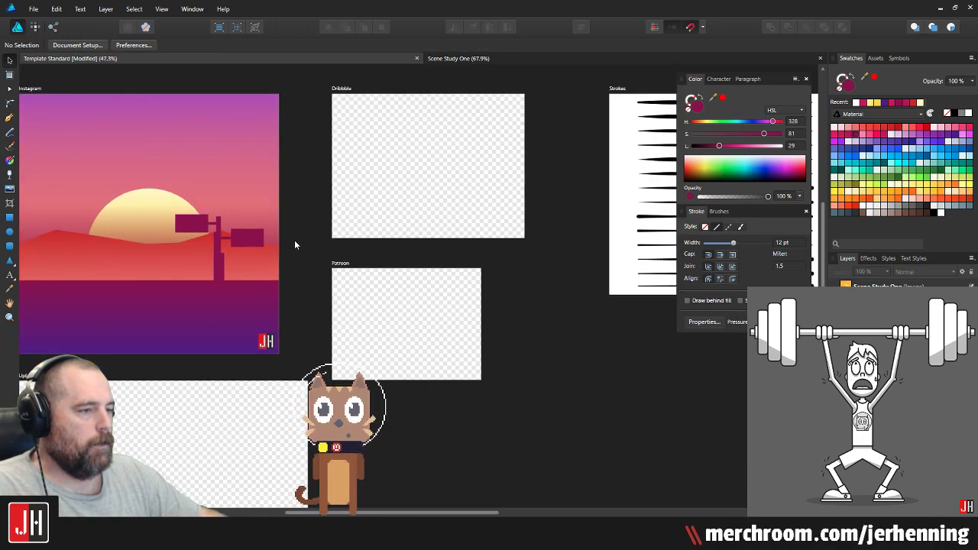
# Step: Lower the top of the bar on the post's left side and make the bar on its right side narrower
pyautogui.moveTo(263, 246); pyautogui.dragTo(326, 268)
pyautogui.scroll(6, 304, 269)
pyautogui.click(211, 229)
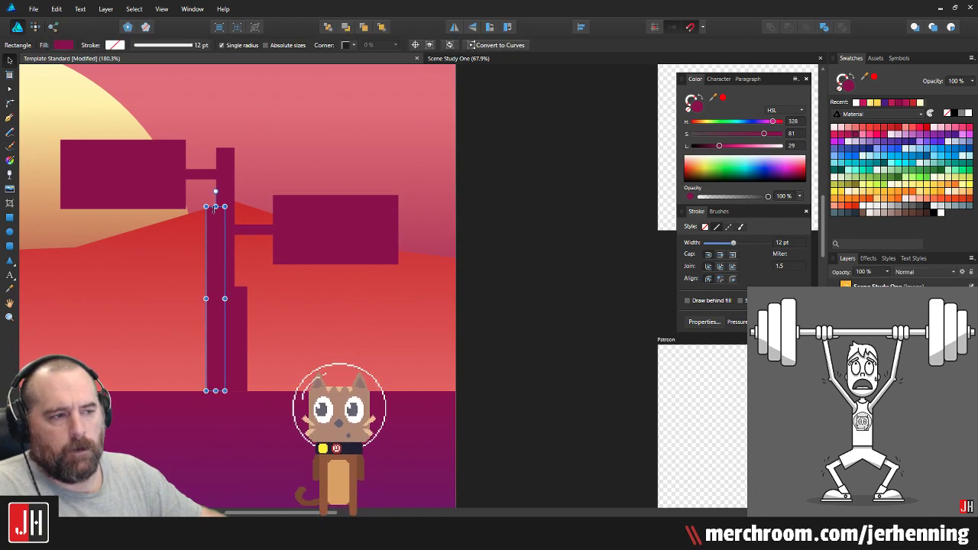
pyautogui.moveTo(214, 209); pyautogui.dragTo(215, 249)
pyautogui.click(238, 324)
pyautogui.scroll(4, 234, 331)
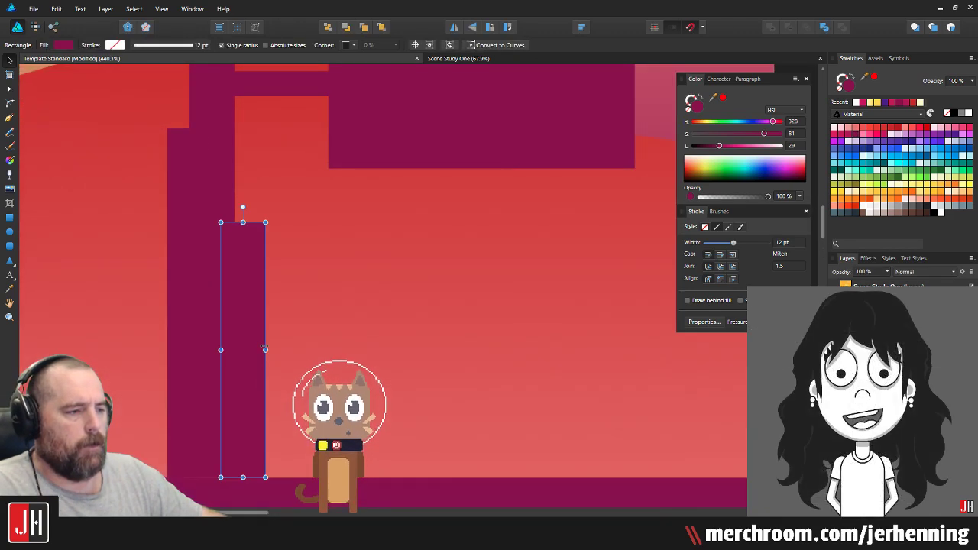
pyautogui.moveTo(265, 350); pyautogui.dragTo(319, 281)
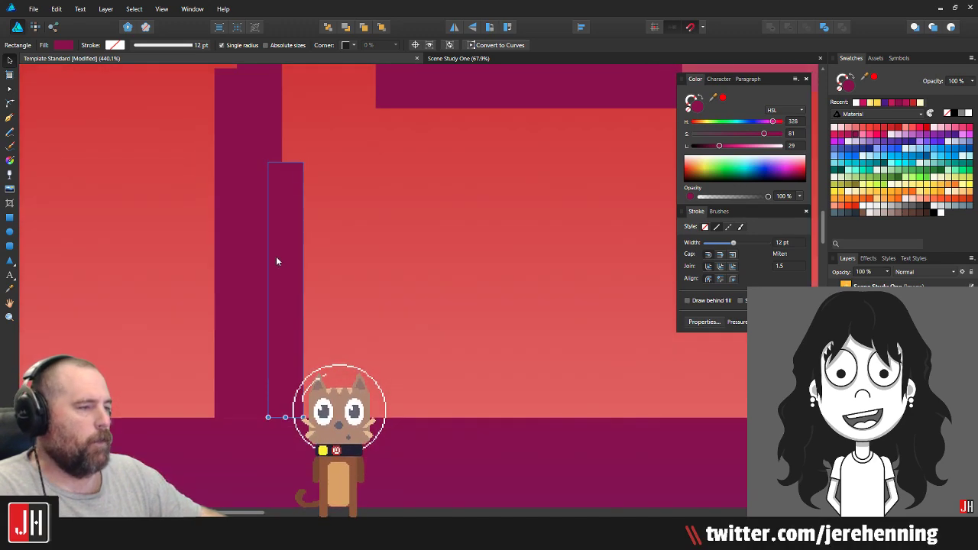
# Step: Duplicate the post's right bar outward as a shorter base block, and place a copy of that block at the left foot of the post
pyautogui.moveTo(276, 258); pyautogui.dragTo(310, 259)
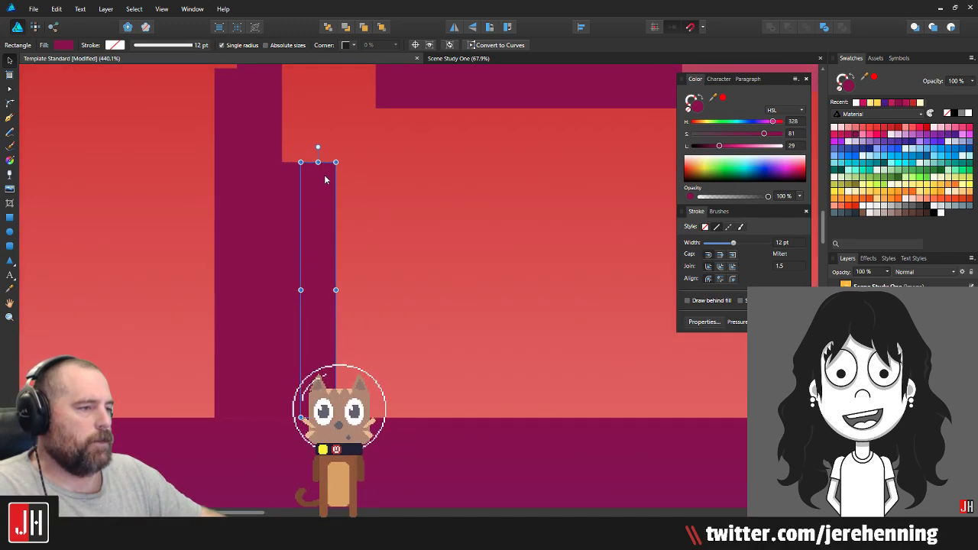
pyautogui.moveTo(317, 162); pyautogui.dragTo(318, 298)
pyautogui.moveTo(313, 339); pyautogui.dragTo(209, 340)
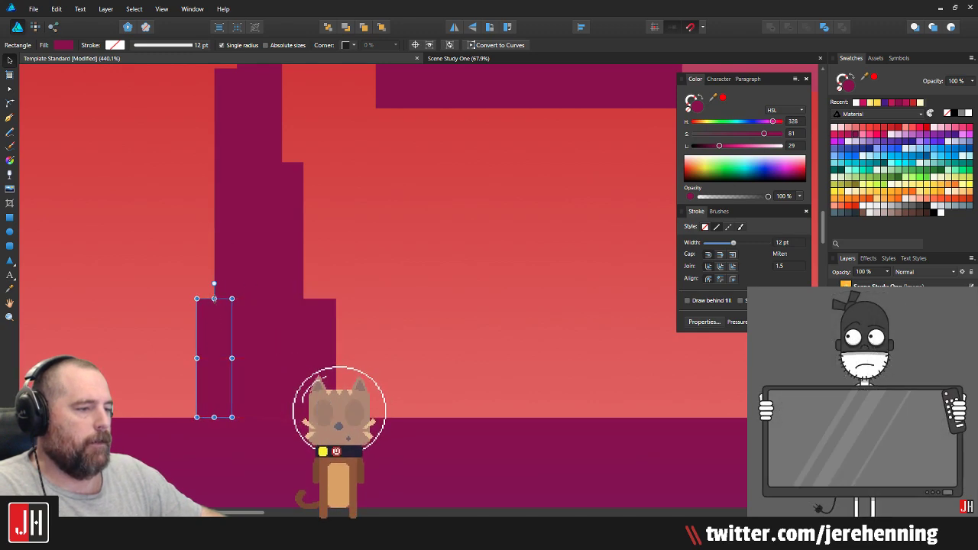
pyautogui.scroll(-8, 252, 329)
pyautogui.click(390, 322)
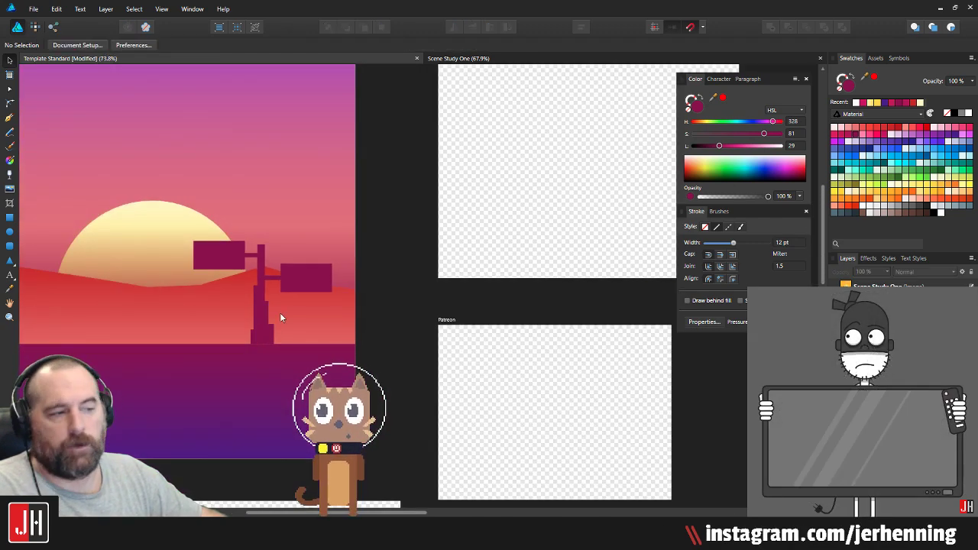
# Step: Scale down the rectangle on the post's right arm and recentre it vertically on the arm
pyautogui.scroll(4, 389, 330)
pyautogui.click(437, 258)
pyautogui.scroll(2, 436, 257)
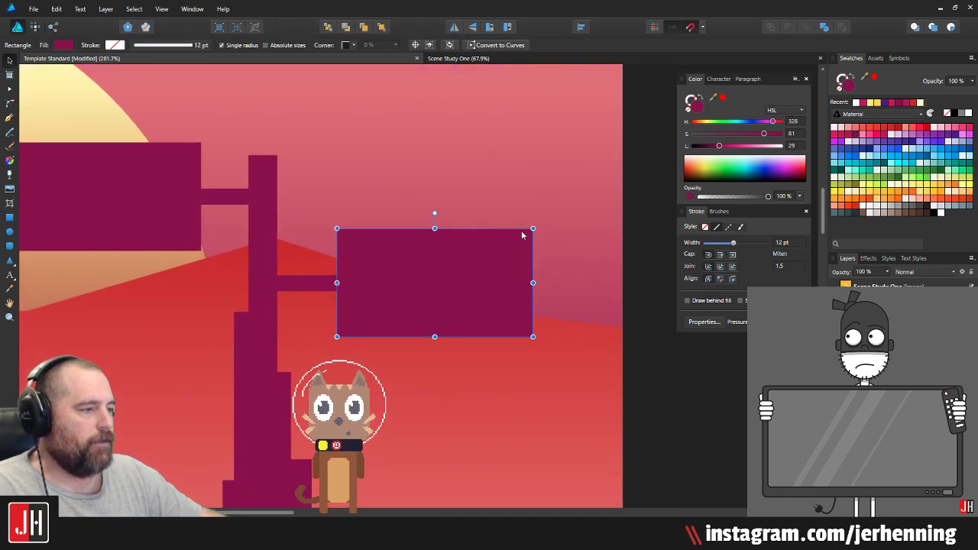
pyautogui.moveTo(529, 232); pyautogui.dragTo(489, 255)
pyautogui.moveTo(411, 297); pyautogui.dragTo(405, 284)
pyautogui.scroll(-5, 406, 284)
pyautogui.click(479, 252)
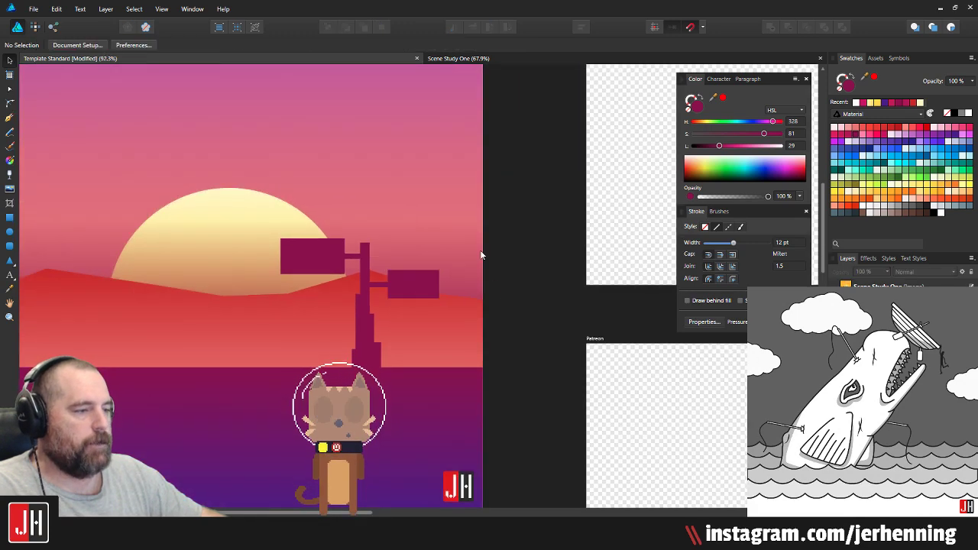
# Step: Extend the central post upward so it rises above the left arm's rectangle
pyautogui.scroll(1, 415, 269)
pyautogui.scroll(1, 367, 247)
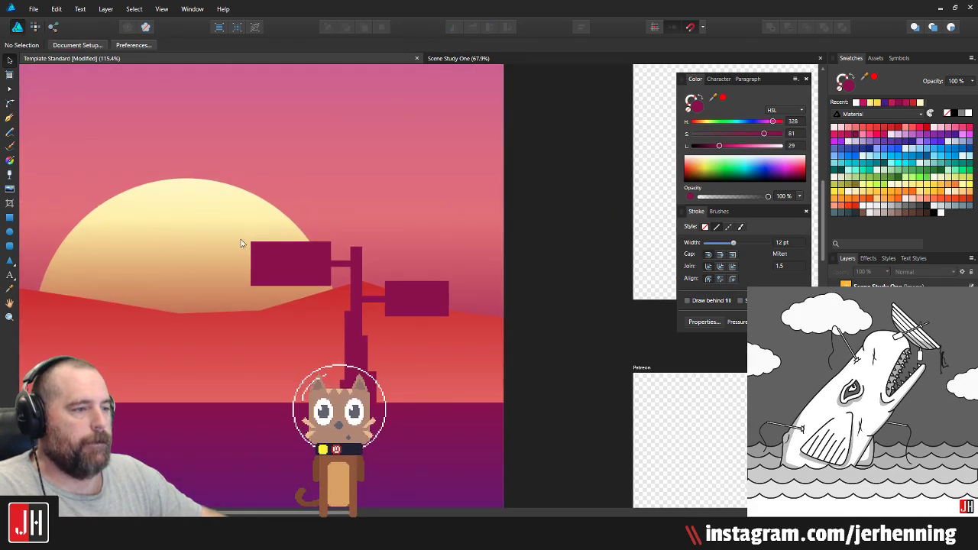
pyautogui.click(356, 250)
pyautogui.click(567, 228)
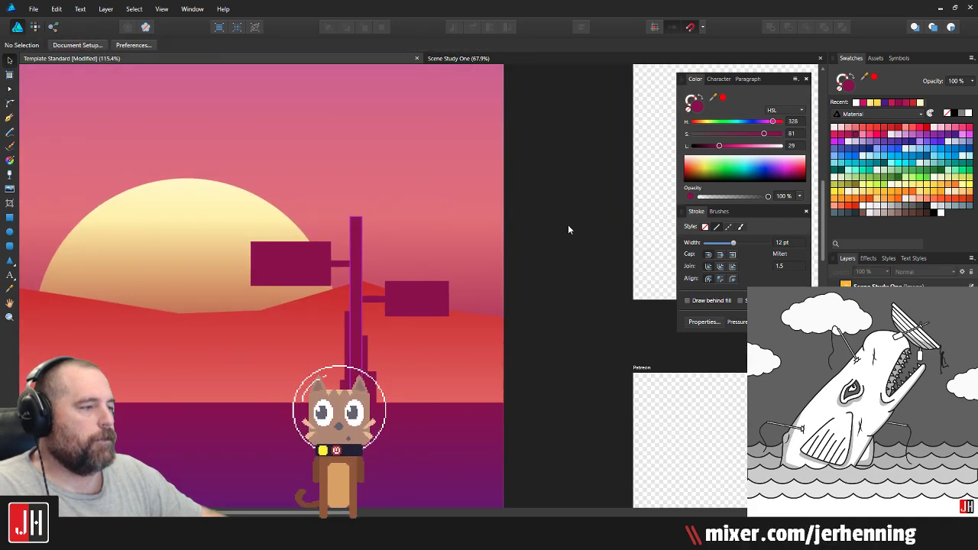
# Step: Draw a wide dark-magenta rectangle across the top of the post, narrow it, shift it left and reduce its height from the top
pyautogui.click(10, 218)
pyautogui.scroll(2, 269, 161)
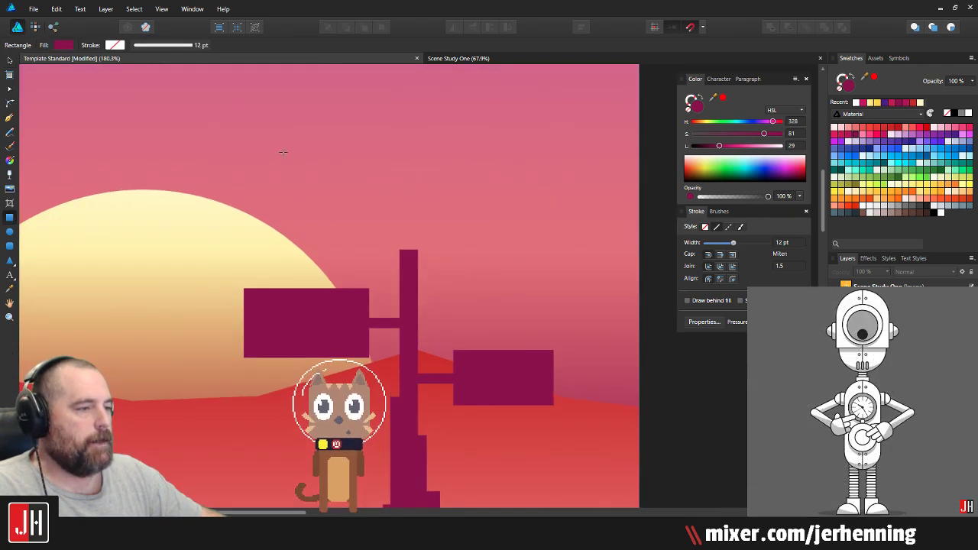
pyautogui.moveTo(278, 136)
pyautogui.mouseDown()
pyautogui.moveTo(349, 196)
pyautogui.moveTo(605, 234)
pyautogui.moveTo(593, 257)
pyautogui.moveTo(611, 260)
pyautogui.mouseUp()
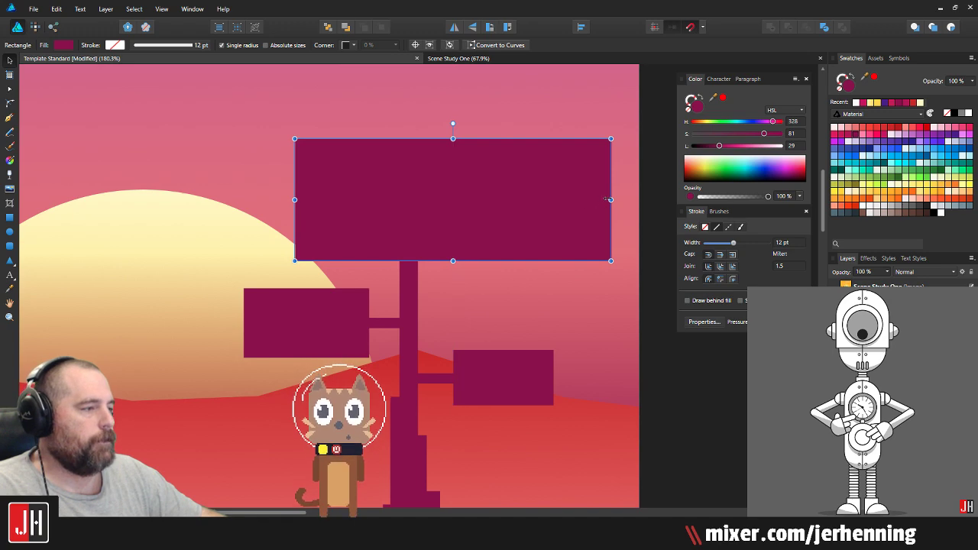
pyautogui.moveTo(609, 199); pyautogui.dragTo(590, 200)
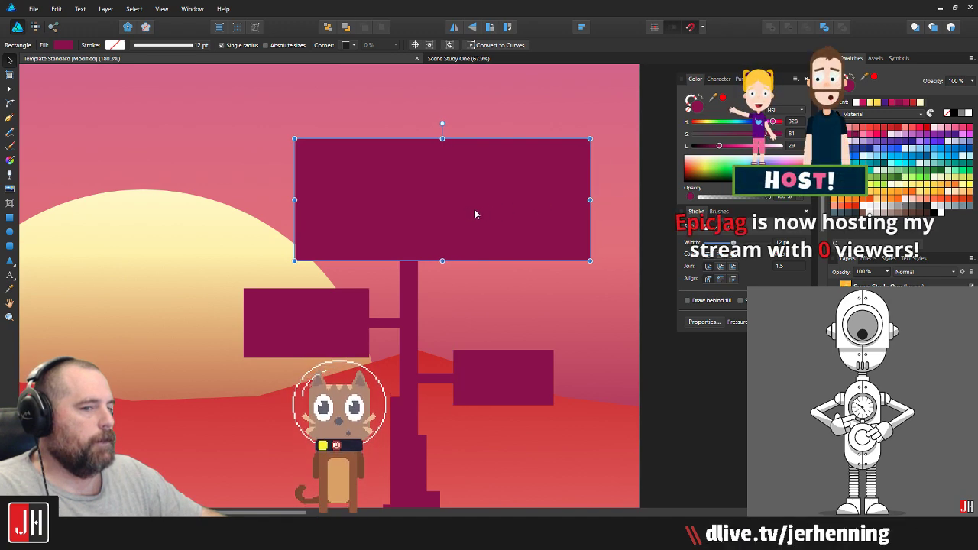
pyautogui.moveTo(495, 204); pyautogui.dragTo(484, 205)
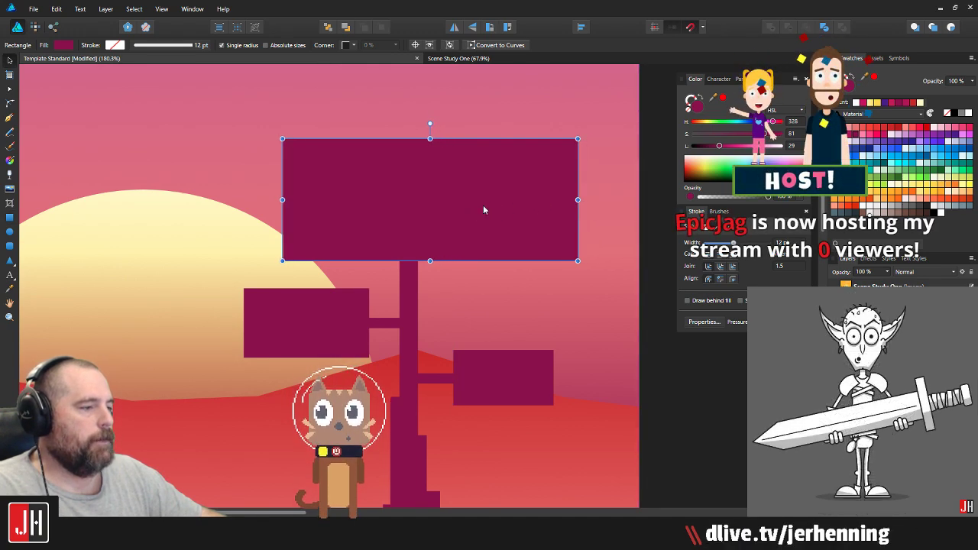
pyautogui.moveTo(431, 139); pyautogui.dragTo(432, 173)
# Step: Duplicate the wide rectangle directly above, offset to the left, and reduce the copy's height
pyautogui.moveTo(485, 231); pyautogui.dragTo(483, 279)
pyautogui.moveTo(483, 278); pyautogui.dragTo(434, 188)
pyautogui.moveTo(383, 133); pyautogui.dragTo(383, 158)
pyautogui.scroll(-2, 414, 188)
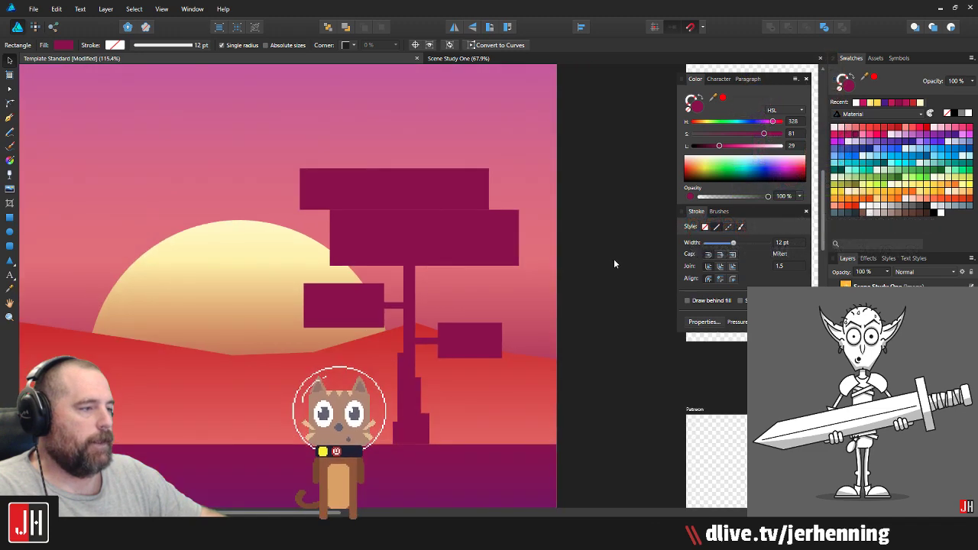
pyautogui.click(605, 265)
pyautogui.scroll(-4, 592, 263)
pyautogui.scroll(2, 377, 285)
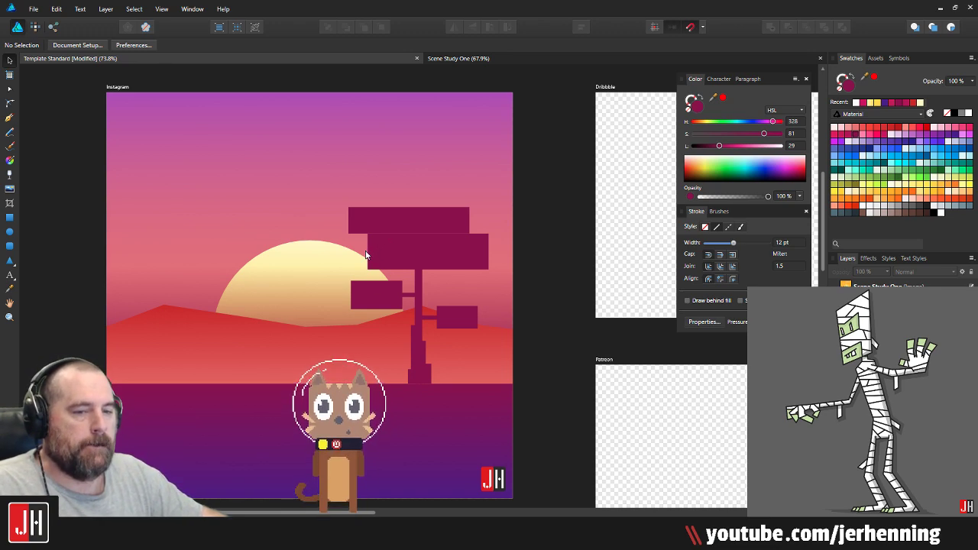
# Step: Shift the two stacked wide rectangles slightly to the right, moving the upper one more to reduce their offset
pyautogui.scroll(5, 437, 255)
pyautogui.click(430, 245)
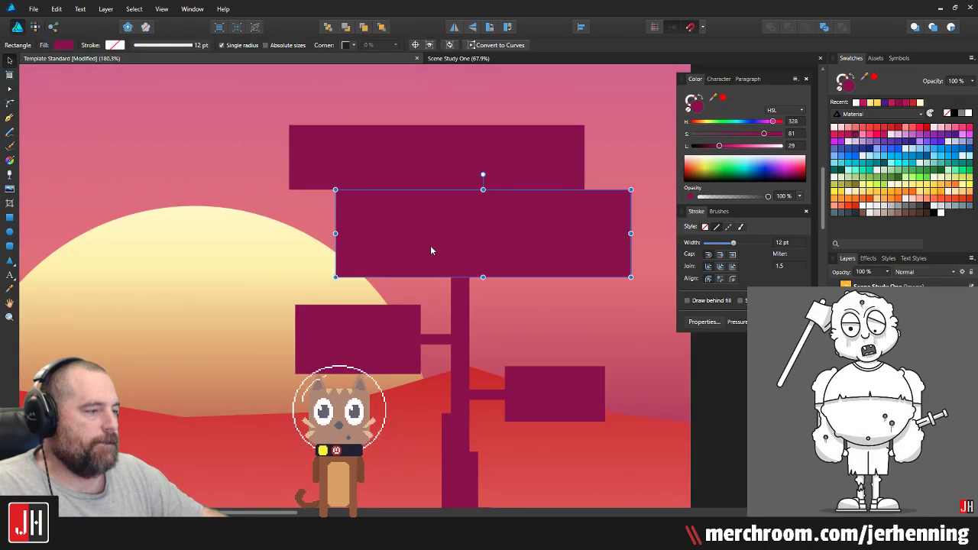
pyautogui.moveTo(425, 240)
pyautogui.mouseDown()
pyautogui.moveTo(441, 243)
pyautogui.moveTo(427, 242)
pyautogui.mouseUp()
pyautogui.moveTo(403, 168); pyautogui.dragTo(421, 174)
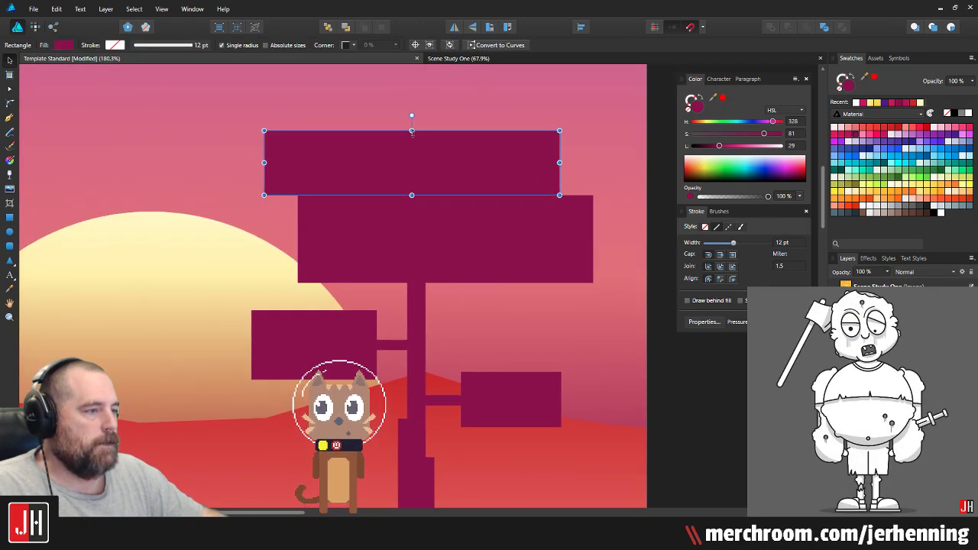
pyautogui.click(655, 216)
pyautogui.scroll(-7, 481, 290)
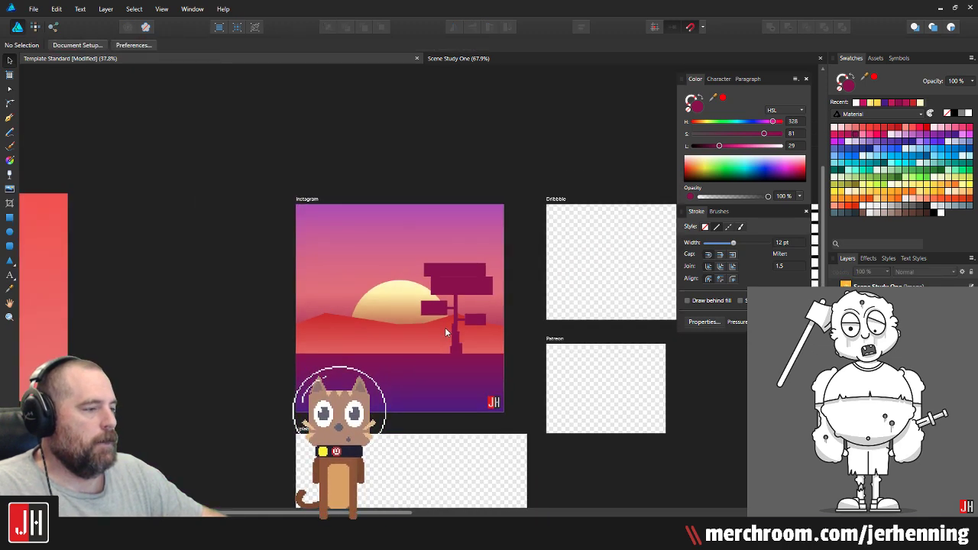
# Step: Move the left arm with its rectangle and the right arm with its rectangle lower on the post
pyautogui.scroll(7, 474, 313)
pyautogui.scroll(-5, 420, 289)
pyautogui.scroll(5, 447, 343)
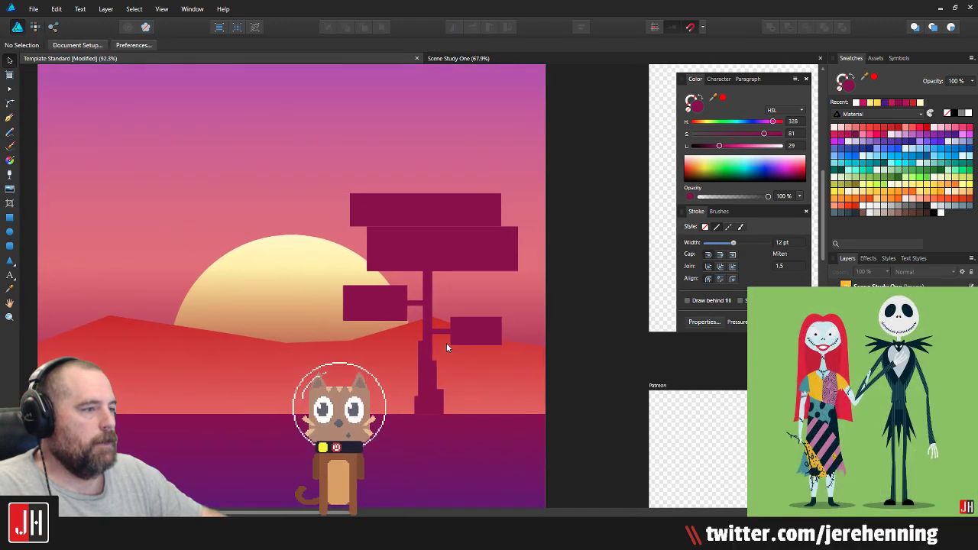
pyautogui.click(421, 291)
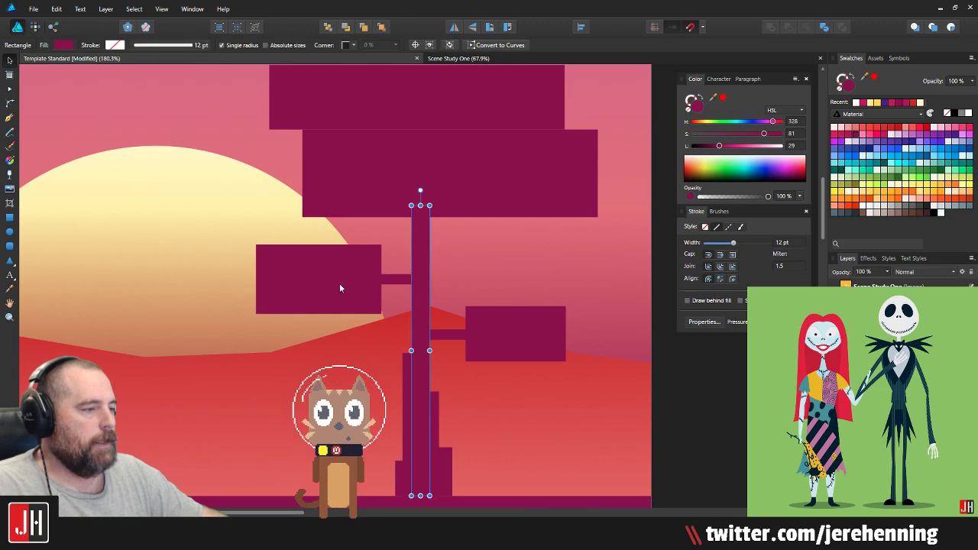
pyautogui.keyDown('shift'); pyautogui.click(396, 275); pyautogui.keyUp('shift')
pyautogui.moveTo(389, 281); pyautogui.dragTo(392, 305)
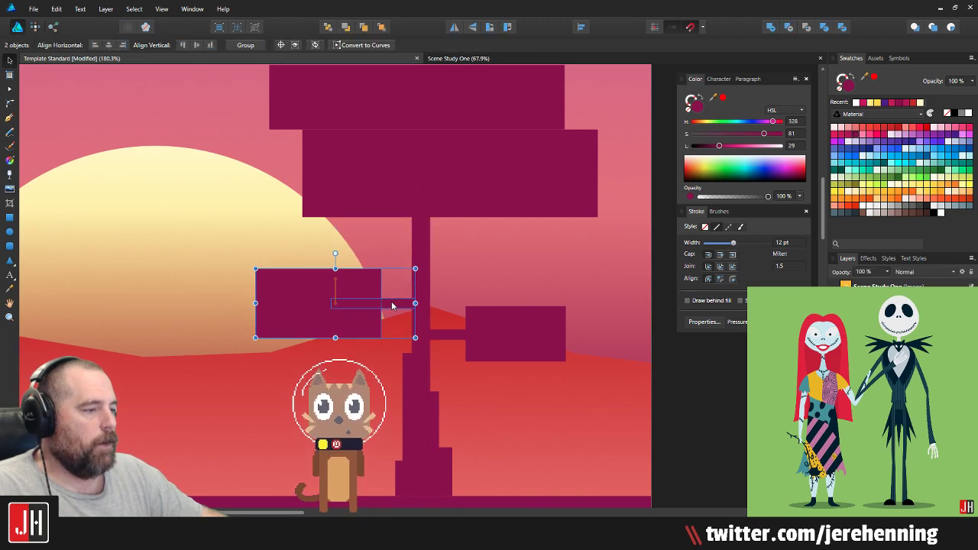
pyautogui.click(450, 334)
pyautogui.keyDown('shift'); pyautogui.click(518, 327); pyautogui.keyUp('shift')
pyautogui.moveTo(518, 327); pyautogui.dragTo(511, 358)
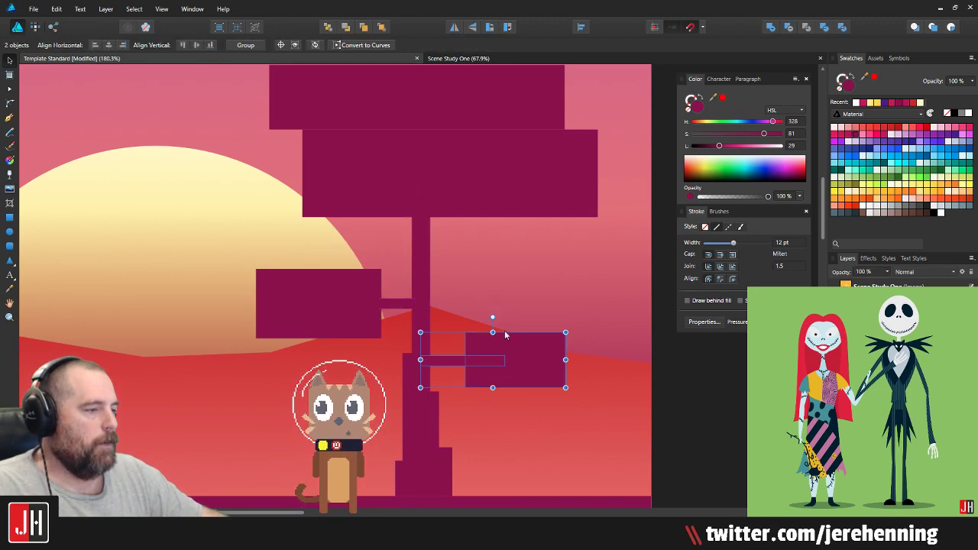
# Step: Shorten the central post from its top and lower both stacked wide rectangles onto it
pyautogui.click(427, 242)
pyautogui.moveTo(420, 205); pyautogui.dragTo(421, 235)
pyautogui.click(444, 195)
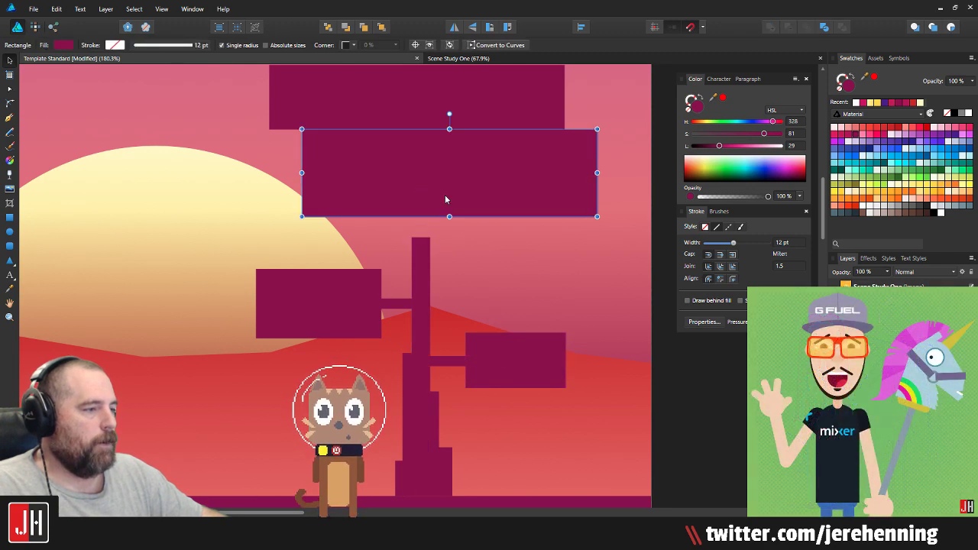
pyautogui.keyDown('shift'); pyautogui.click(435, 107); pyautogui.keyUp('shift')
pyautogui.moveTo(436, 107); pyautogui.dragTo(436, 134)
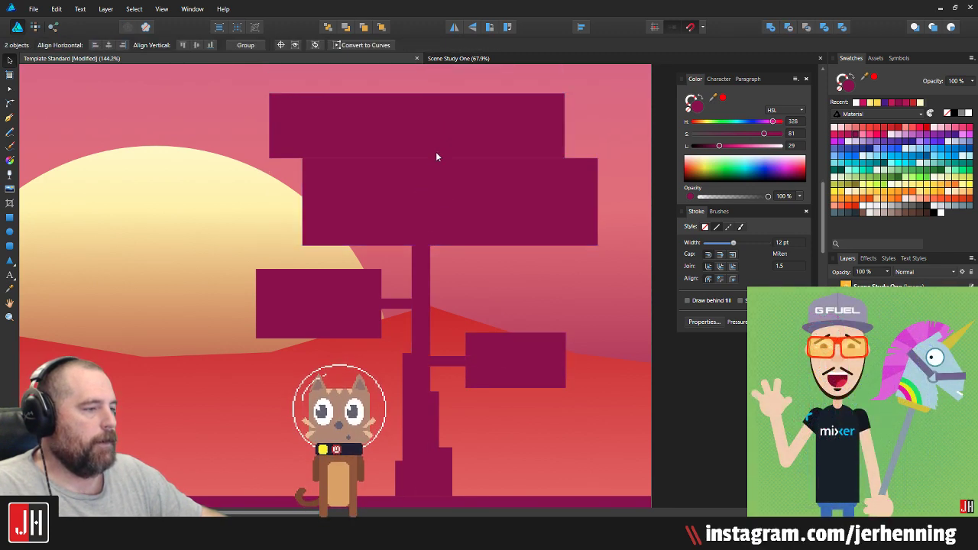
pyautogui.scroll(-8, 441, 160)
pyautogui.click(500, 190)
pyautogui.scroll(2, 499, 189)
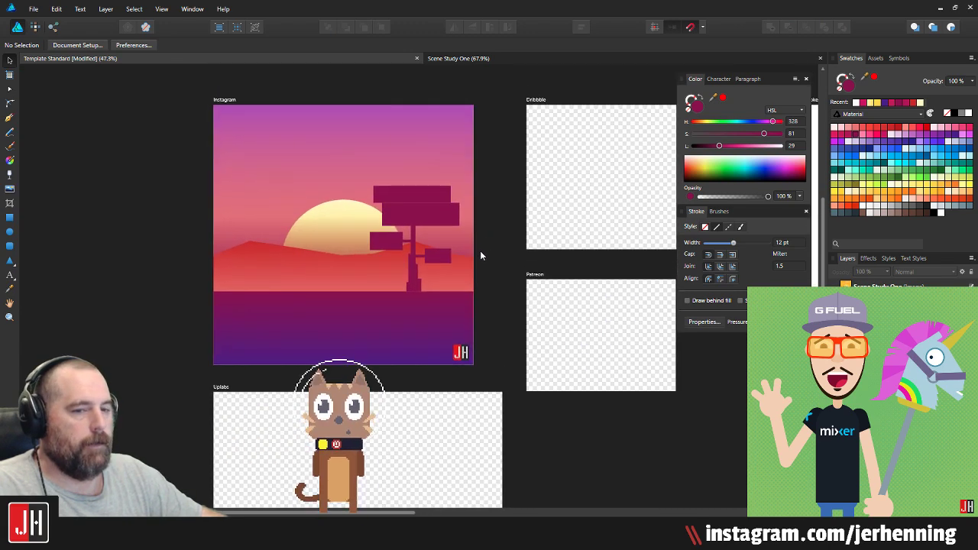
# Step: Select all the parts of the dark-magenta post and group them
pyautogui.moveTo(502, 297); pyautogui.dragTo(332, 147)
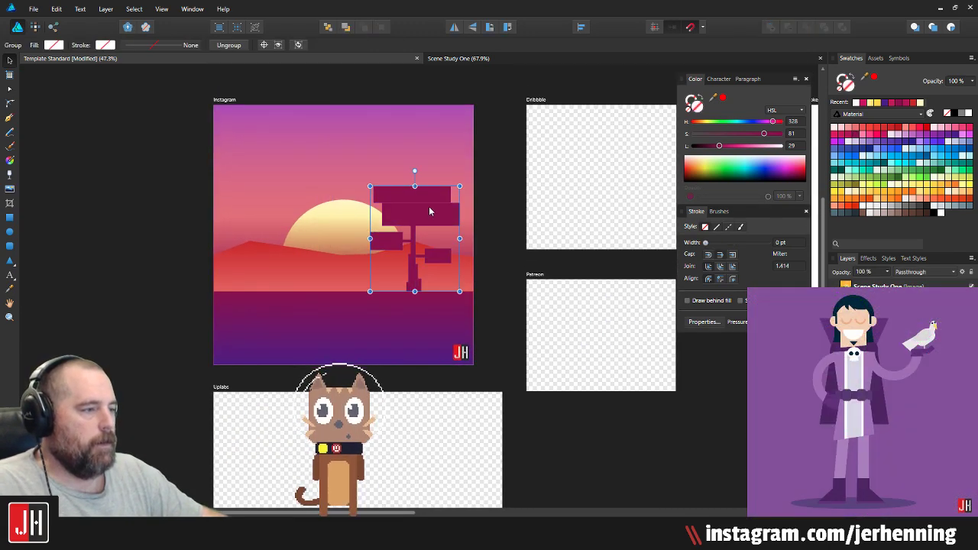
pyautogui.hotkey('ctrl', 'shift', 'g')
pyautogui.hotkey('ctrl', 'g')
# Step: Scale the tree-like group down proportionally with its base on the ground line, and move it slightly to the right
pyautogui.scroll(3, 418, 214)
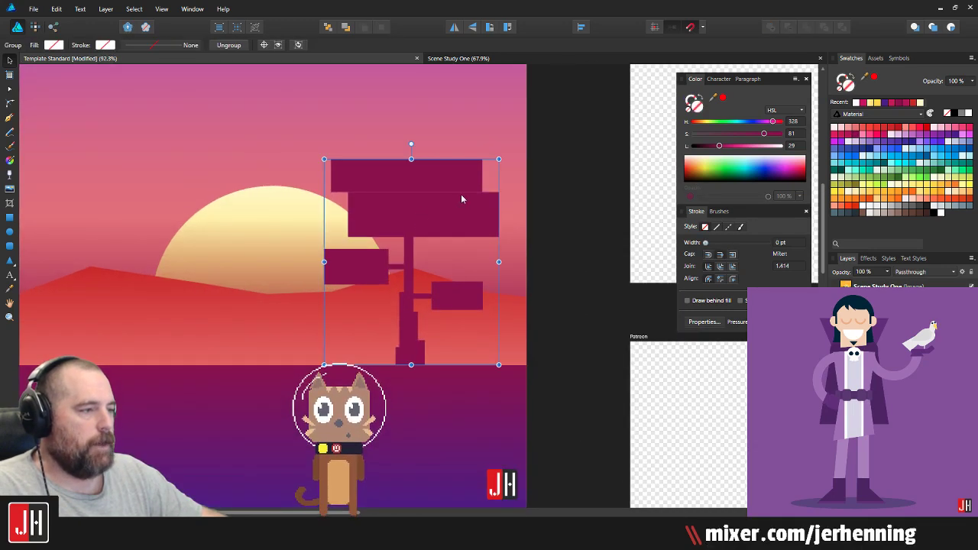
pyautogui.moveTo(499, 159); pyautogui.dragTo(476, 182)
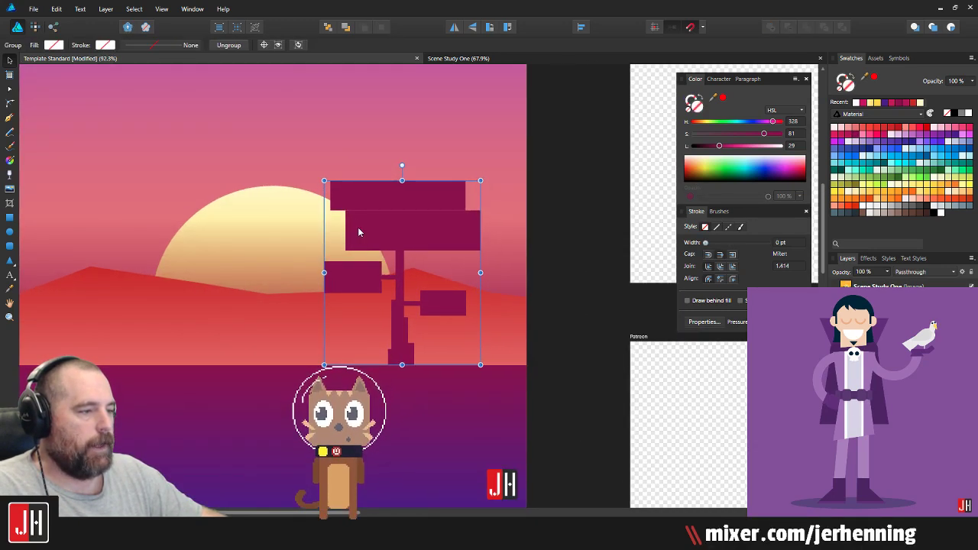
pyautogui.moveTo(358, 227); pyautogui.dragTo(380, 228)
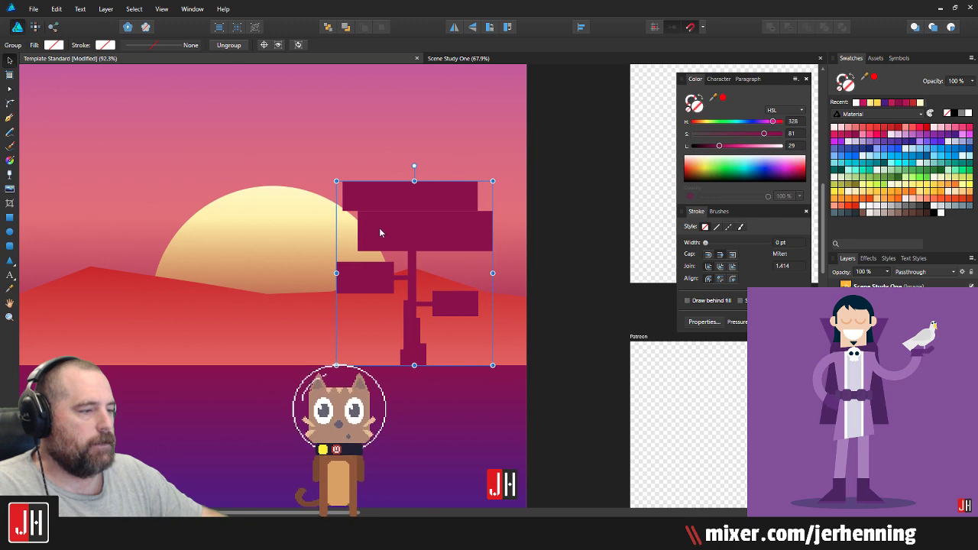
pyautogui.click(529, 237)
pyautogui.scroll(-3, 394, 235)
pyautogui.hscroll(-1, 390, 230)
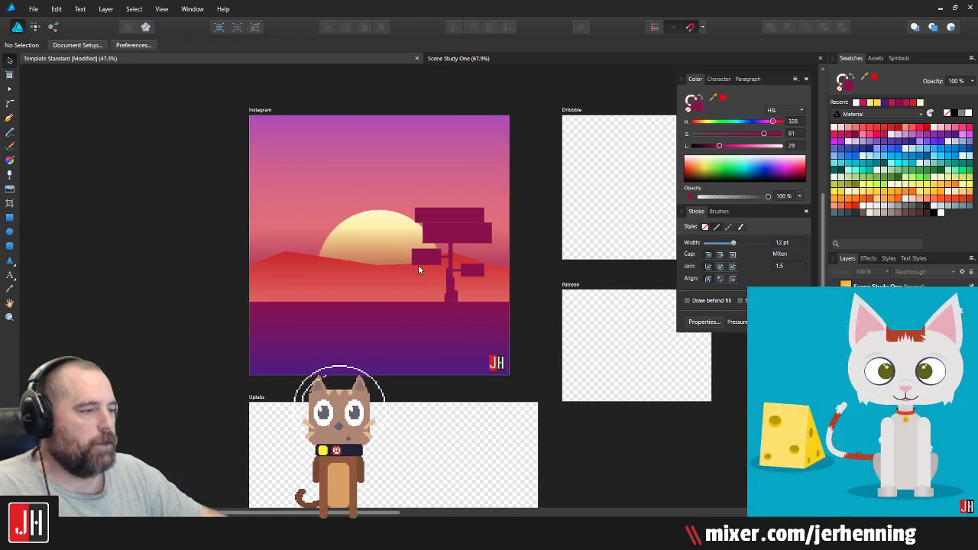
# Step: Enlarge the tree-like group proportionally from its upper-left corner, keeping its base on the ground line
pyautogui.scroll(3, 431, 245)
pyautogui.click(485, 180)
pyautogui.moveTo(371, 163)
pyautogui.mouseDown()
pyautogui.moveTo(353, 142)
pyautogui.moveTo(360, 150)
pyautogui.mouseUp()
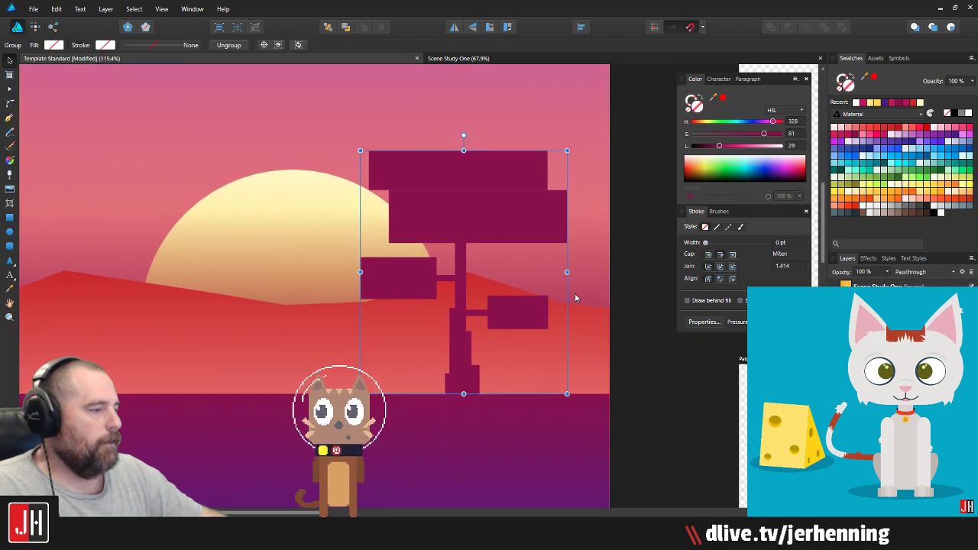
pyautogui.click(539, 356)
# Step: Draw a two-pointed spiky grass shape at the left foot of the tree trunk and fill it with the trunk's dark magenta
pyautogui.scroll(3, 467, 394)
pyautogui.click(9, 117)
pyautogui.scroll(2, 349, 342)
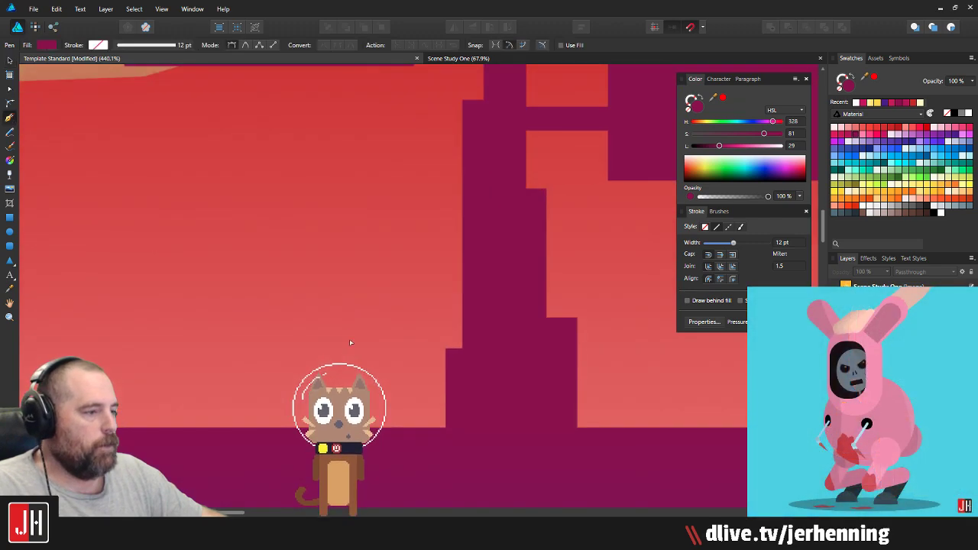
pyautogui.click(410, 307)
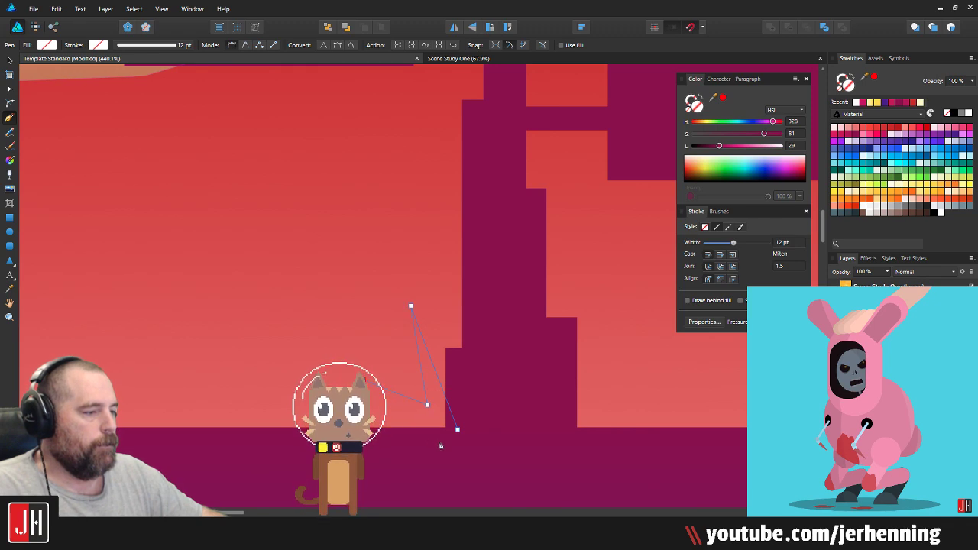
pyautogui.press('i')
pyautogui.click(487, 339)
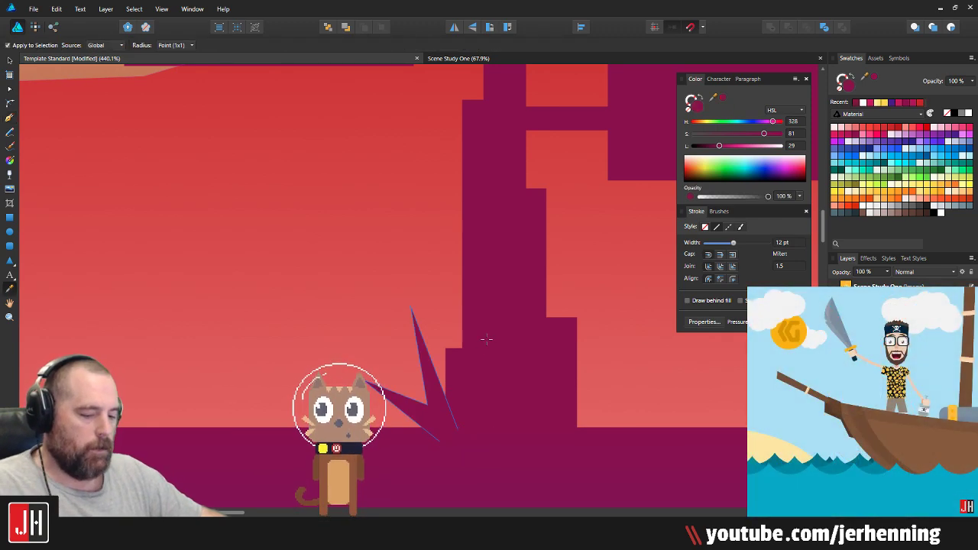
pyautogui.press('v')
pyautogui.scroll(-9, 492, 344)
pyautogui.click(581, 367)
# Step: Draw a matching two-pointed spiky grass shape at the right foot of the trunk, filled with the sampled trunk colour
pyautogui.scroll(8, 517, 356)
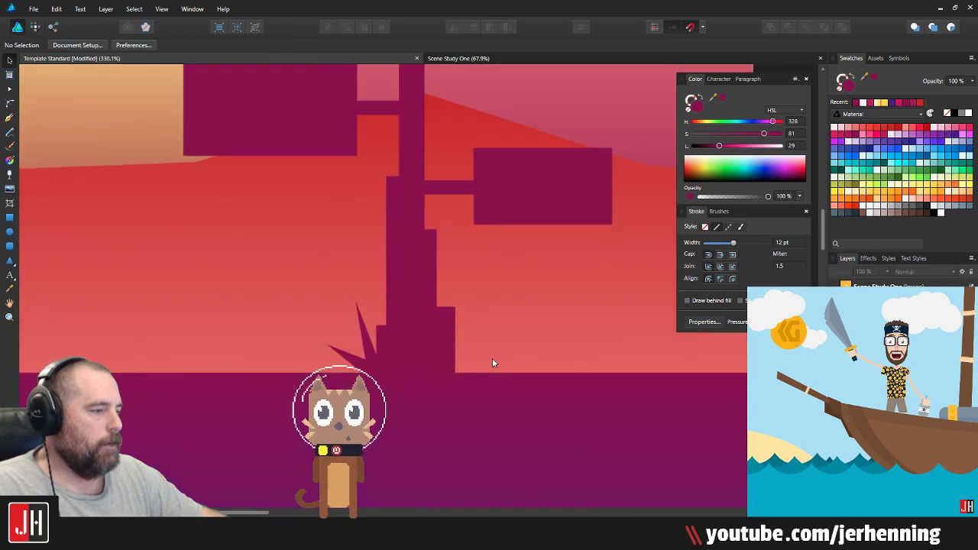
pyautogui.press('p')
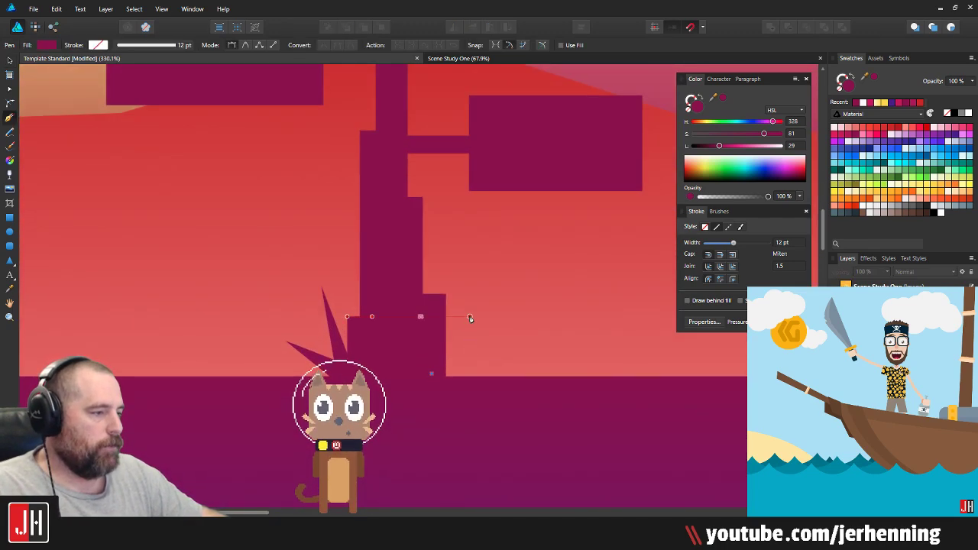
pyautogui.click(470, 317)
pyautogui.click(460, 361)
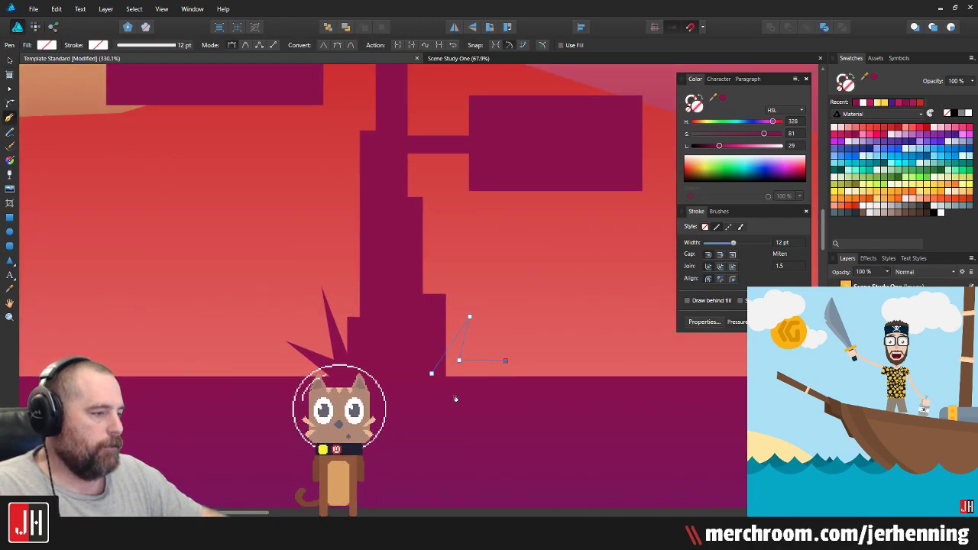
pyautogui.click(432, 374)
pyautogui.press('i')
pyautogui.click(414, 307)
pyautogui.press('v')
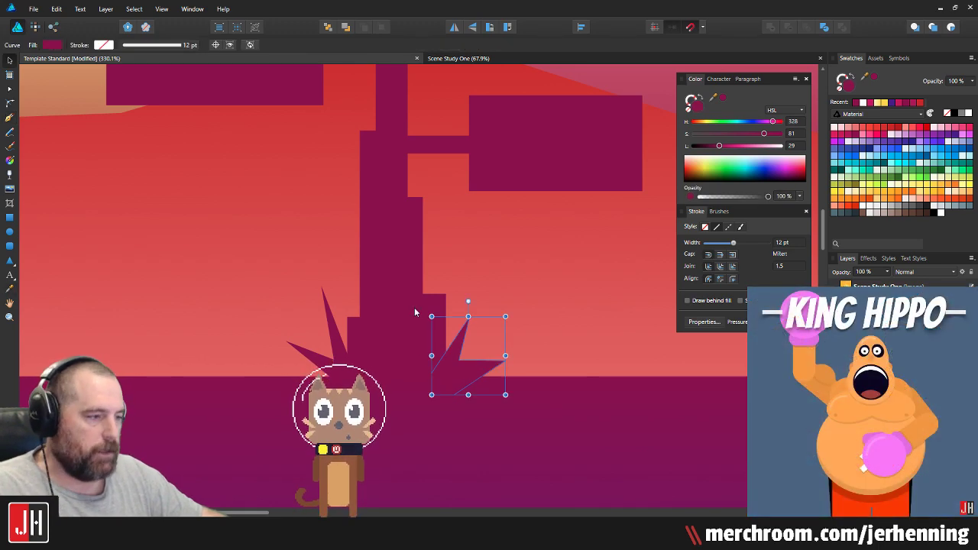
pyautogui.scroll(-5, 414, 308)
pyautogui.scroll(-3, 414, 308)
pyautogui.click(502, 317)
# Step: Scale the tree and both grass shapes down together proportionally, keeping the base on the ground line, and shift them slightly right
pyautogui.scroll(3, 403, 297)
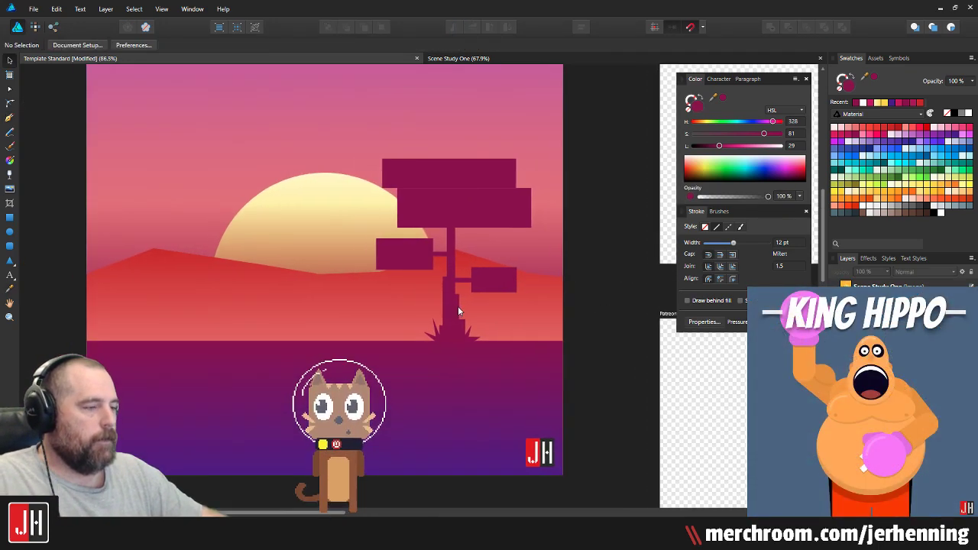
pyautogui.click(486, 338)
pyautogui.keyDown('shift'); pyautogui.click(513, 341); pyautogui.keyUp('shift')
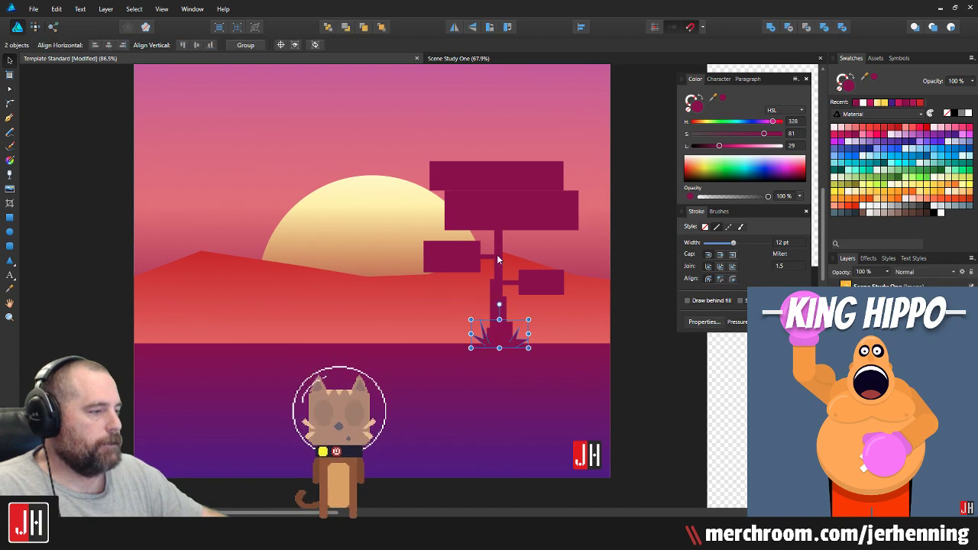
pyautogui.moveTo(577, 160); pyautogui.dragTo(565, 177)
pyautogui.moveTo(499, 234); pyautogui.dragTo(509, 233)
pyautogui.click(639, 272)
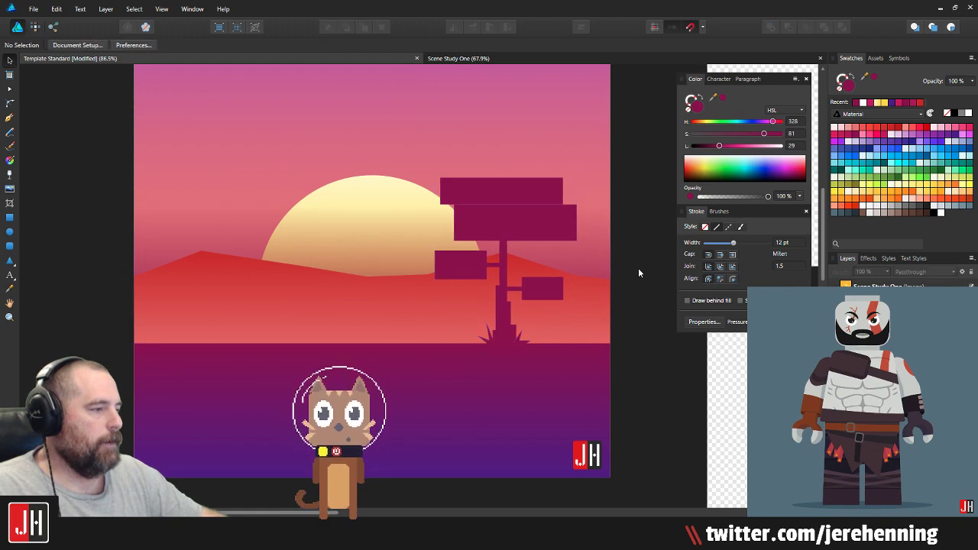
# Step: Group the tree with both spiky grass shapes and nudge the new group slightly to the right
pyautogui.scroll(3, 505, 259)
pyautogui.click(458, 420)
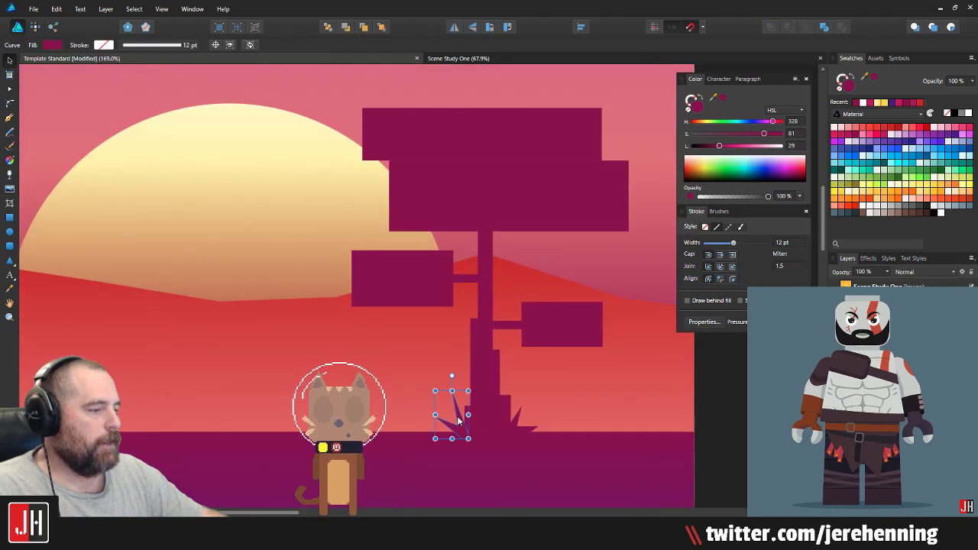
pyautogui.keyDown('shift'); pyautogui.click(516, 419); pyautogui.keyUp('shift')
pyautogui.keyDown('shift'); pyautogui.click(488, 336); pyautogui.keyUp('shift')
pyautogui.scroll(-3, 488, 337)
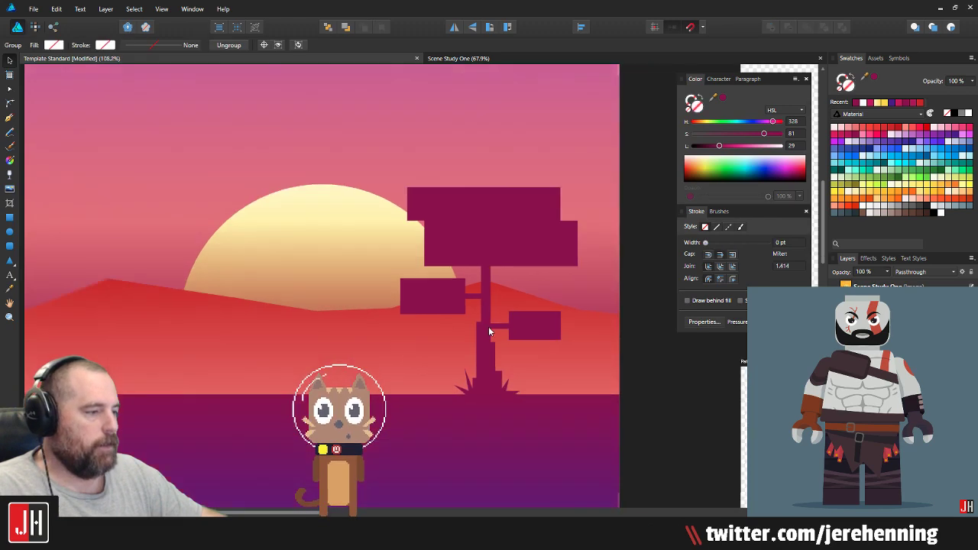
pyautogui.hotkey('ctrl', 'g')
pyautogui.moveTo(467, 251); pyautogui.dragTo(471, 251)
pyautogui.scroll(-3, 472, 250)
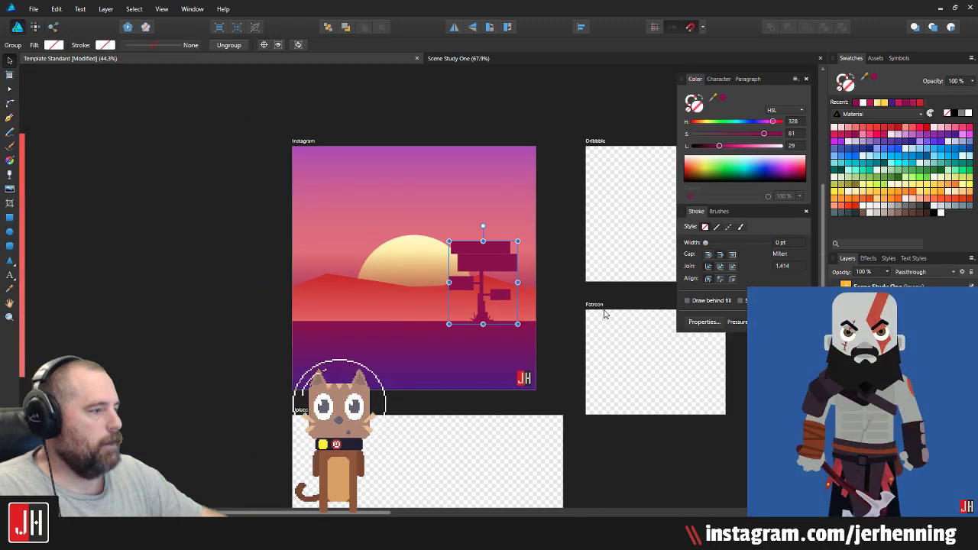
pyautogui.click(537, 279)
pyautogui.scroll(3, 464, 295)
pyautogui.scroll(2, 396, 307)
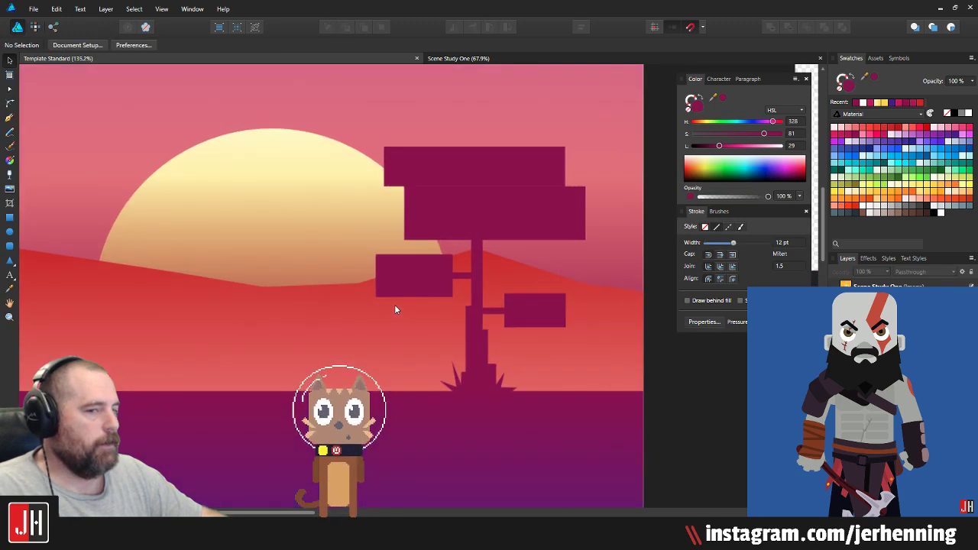
pyautogui.moveTo(394, 308); pyautogui.dragTo(447, 307)
pyautogui.scroll(-3, 460, 315)
pyautogui.scroll(2, 471, 318)
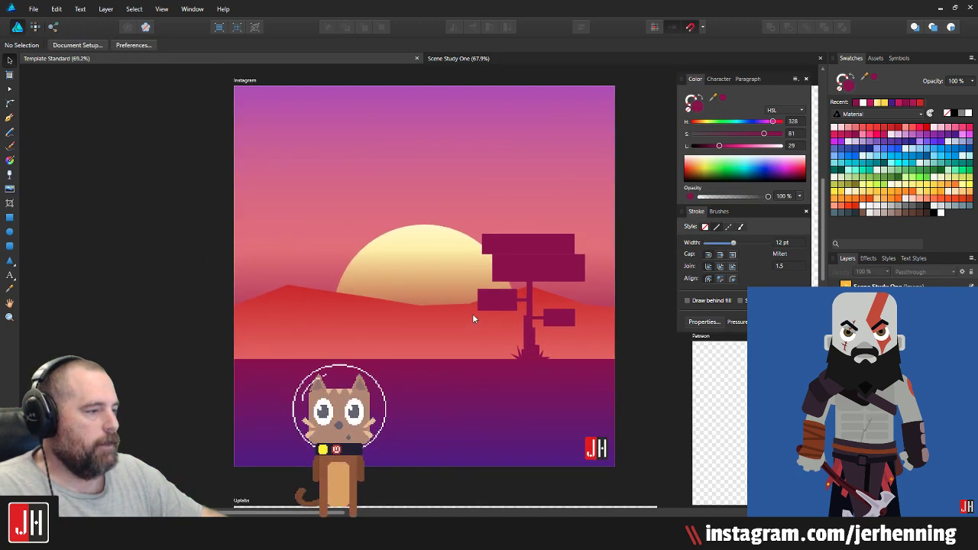
pyautogui.scroll(-2, 431, 324)
pyautogui.moveTo(431, 319); pyautogui.dragTo(430, 314)
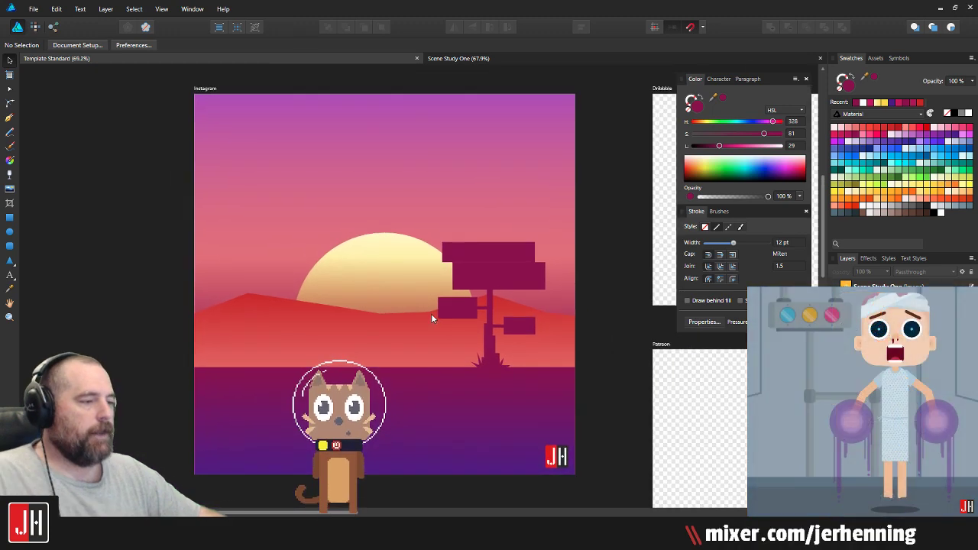
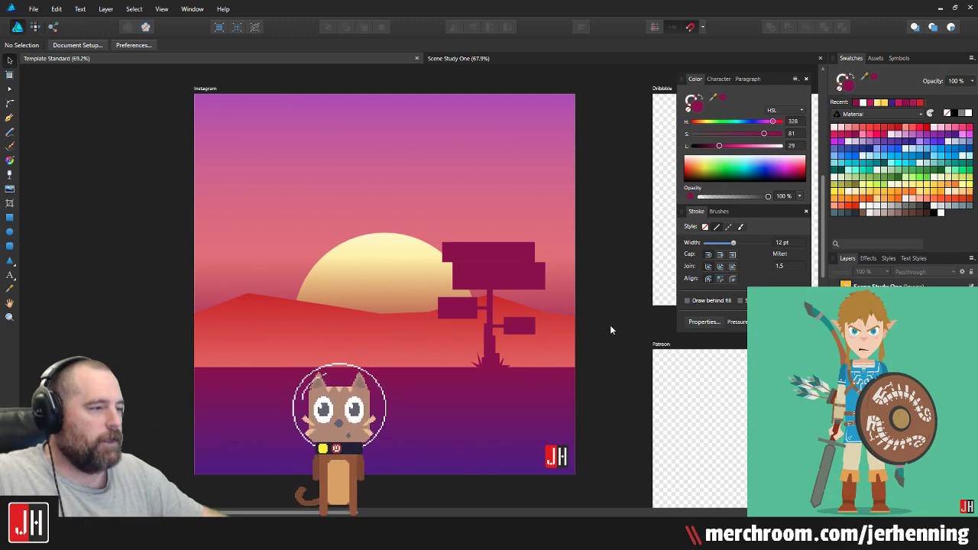
# Step: Shorten the tree's uppermost wide rectangle from its right end, then stand a duplicate of it upright on top of the canopy
pyautogui.scroll(3, 501, 268)
pyautogui.click(502, 243)
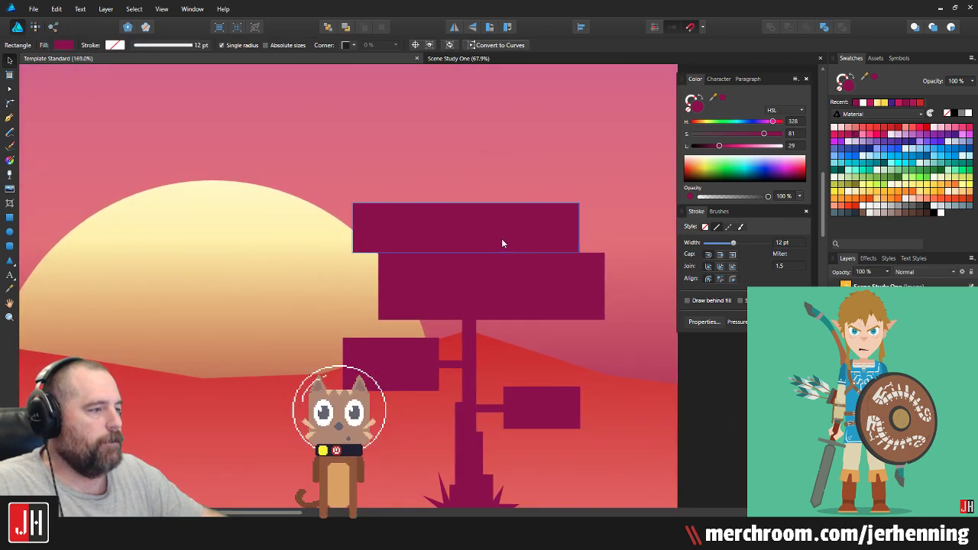
pyautogui.moveTo(578, 228); pyautogui.dragTo(546, 227)
pyautogui.moveTo(478, 233); pyautogui.dragTo(471, 173)
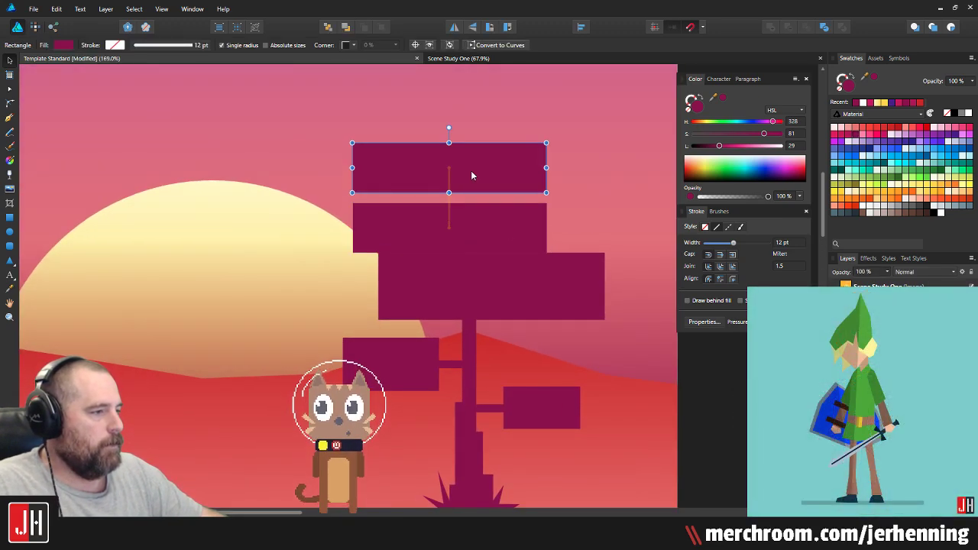
pyautogui.moveTo(451, 136); pyautogui.dragTo(518, 183)
pyautogui.click(570, 188)
pyautogui.scroll(-3, 522, 250)
pyautogui.click(607, 247)
# Step: Draw a long horizontal rectangle over the mountains to the left of the tree and fill it with bright pink
pyautogui.moveTo(572, 251); pyautogui.dragTo(547, 260)
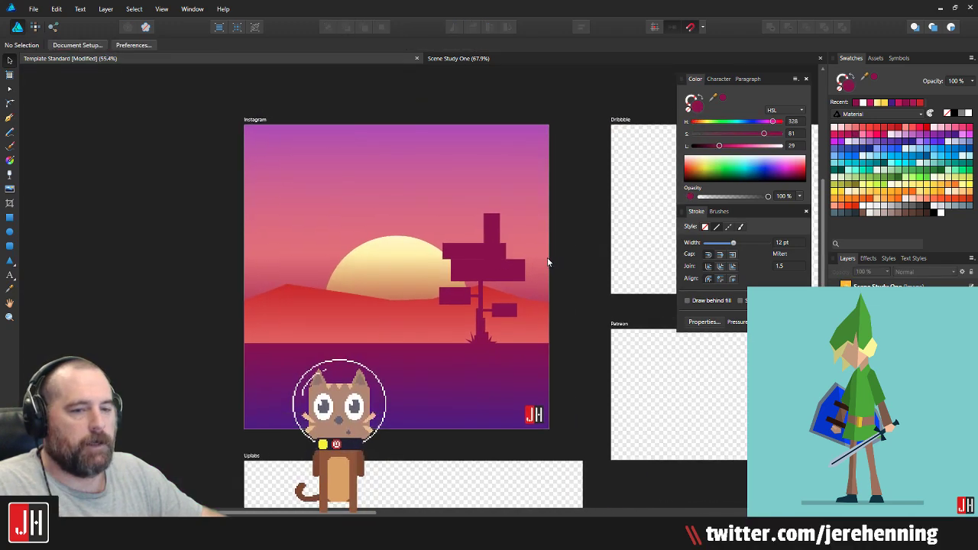
pyautogui.scroll(3, 501, 256)
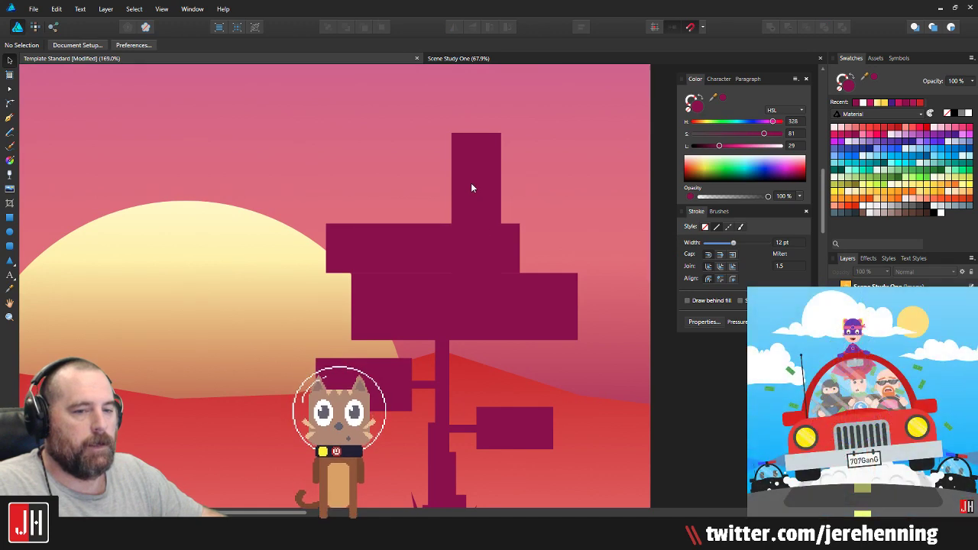
pyautogui.scroll(-3, 469, 214)
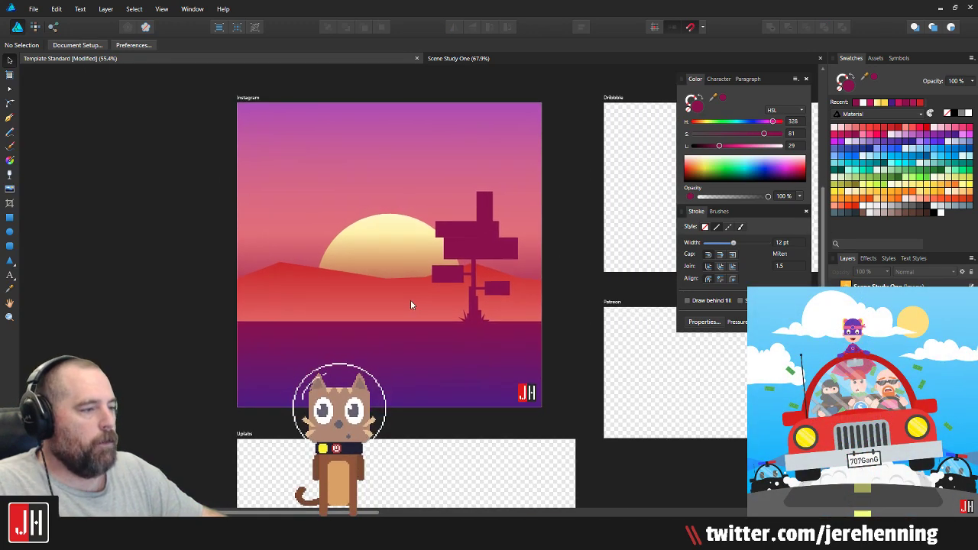
pyautogui.scroll(3, 273, 307)
pyautogui.click(10, 218)
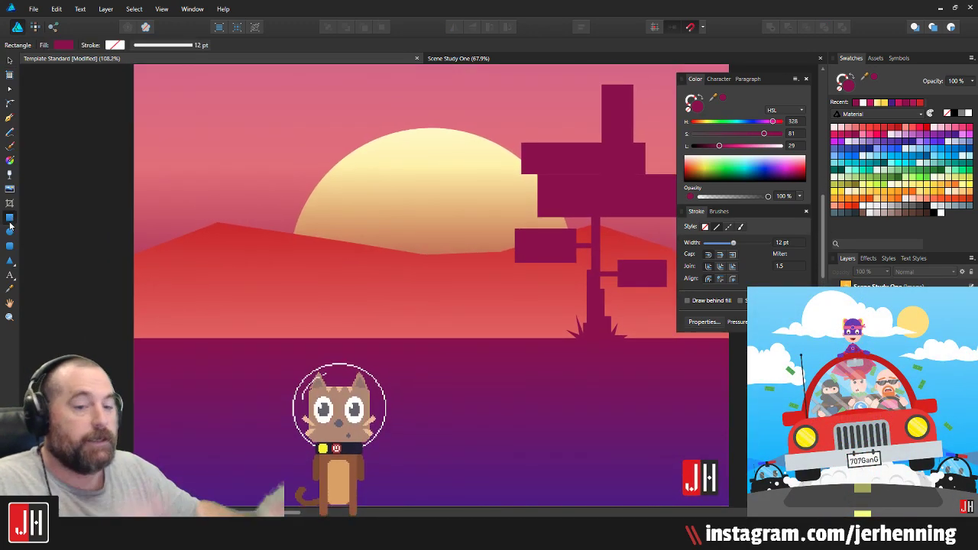
pyautogui.moveTo(234, 285)
pyautogui.mouseDown()
pyautogui.moveTo(331, 323)
pyautogui.moveTo(536, 327)
pyautogui.mouseUp()
pyautogui.click(876, 141)
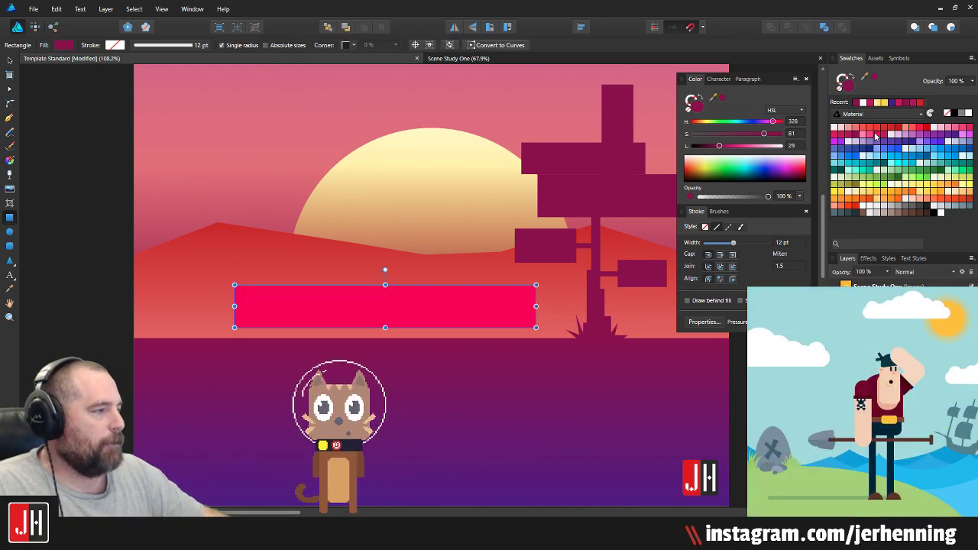
# Step: Scale the bright pink rectangle down proportionally and position it just above the ground line, left of the tree
pyautogui.scroll(-3, 418, 294)
pyautogui.moveTo(417, 294); pyautogui.dragTo(393, 306)
pyautogui.scroll(4, 401, 301)
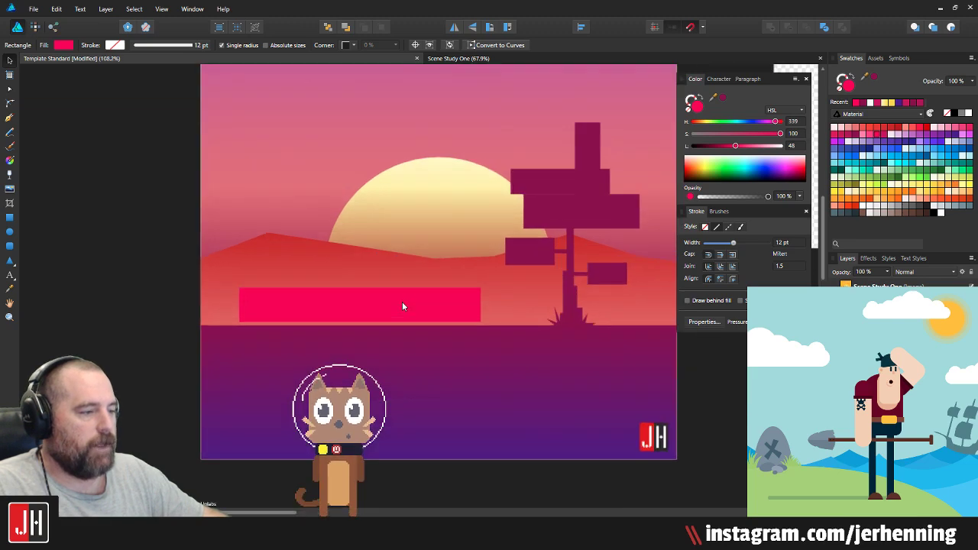
pyautogui.moveTo(524, 279); pyautogui.dragTo(439, 293)
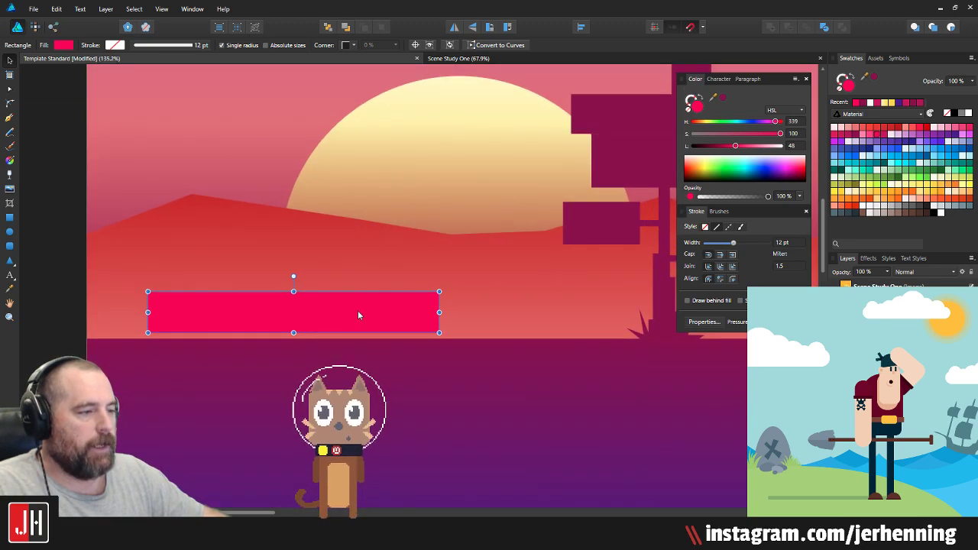
pyautogui.moveTo(358, 311); pyautogui.dragTo(399, 304)
pyautogui.scroll(-5, 408, 314)
pyautogui.click(575, 303)
# Step: Move the bright pink rectangle slightly farther to the right along the ground line
pyautogui.scroll(2, 576, 302)
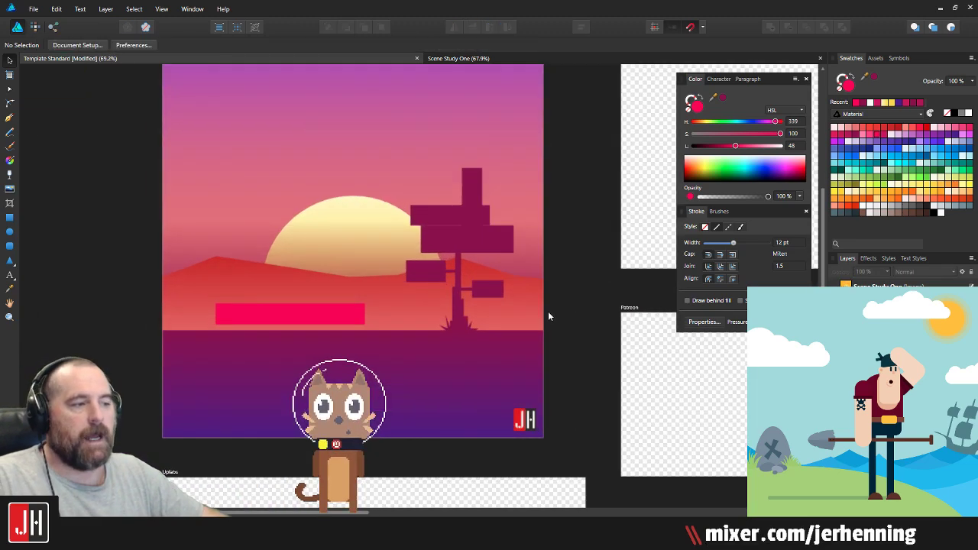
pyautogui.scroll(2, 435, 305)
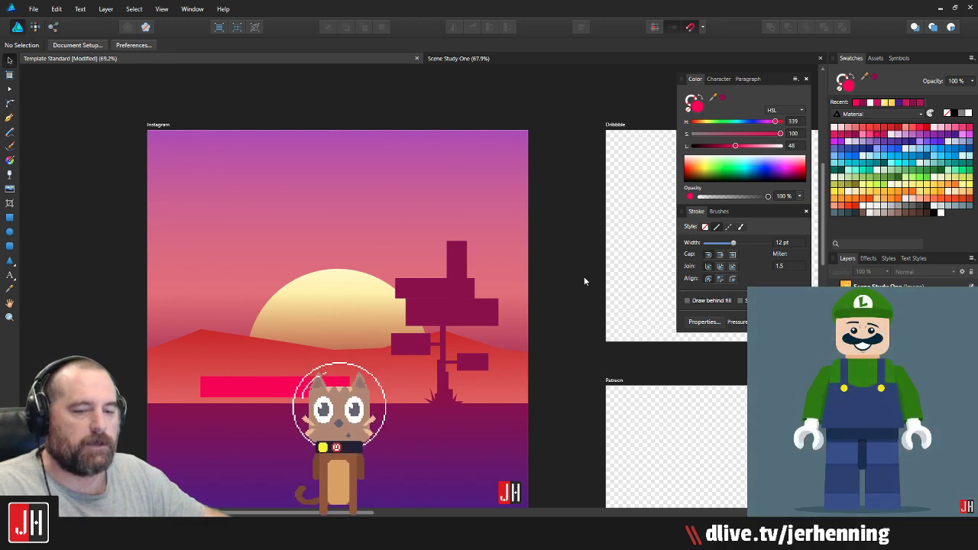
pyautogui.moveTo(581, 278); pyautogui.dragTo(605, 259)
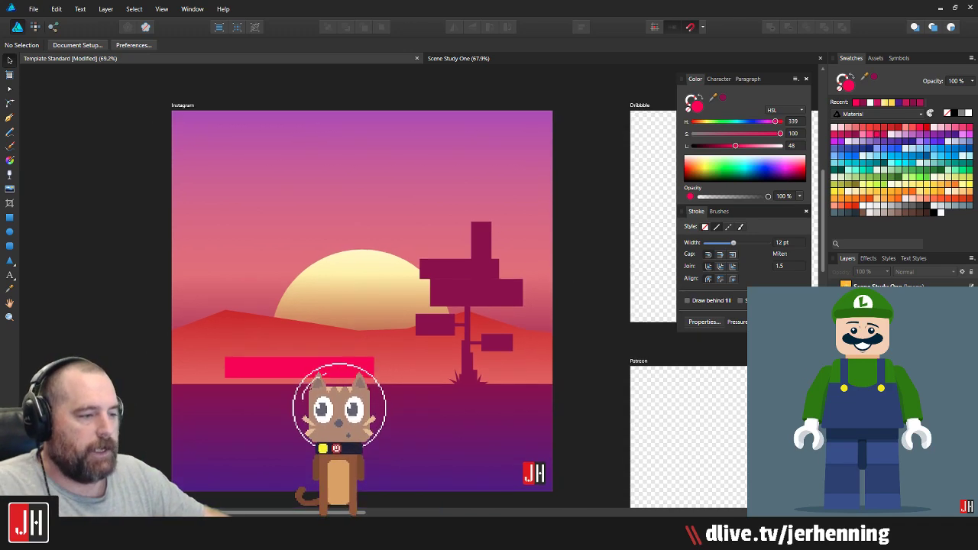
pyautogui.scroll(3, 313, 391)
pyautogui.moveTo(331, 351); pyautogui.dragTo(344, 345)
pyautogui.scroll(-4, 344, 345)
pyautogui.click(549, 317)
# Step: Shorten the left block of the lower trunk from its top to a height of about 114 px
pyautogui.scroll(6, 424, 316)
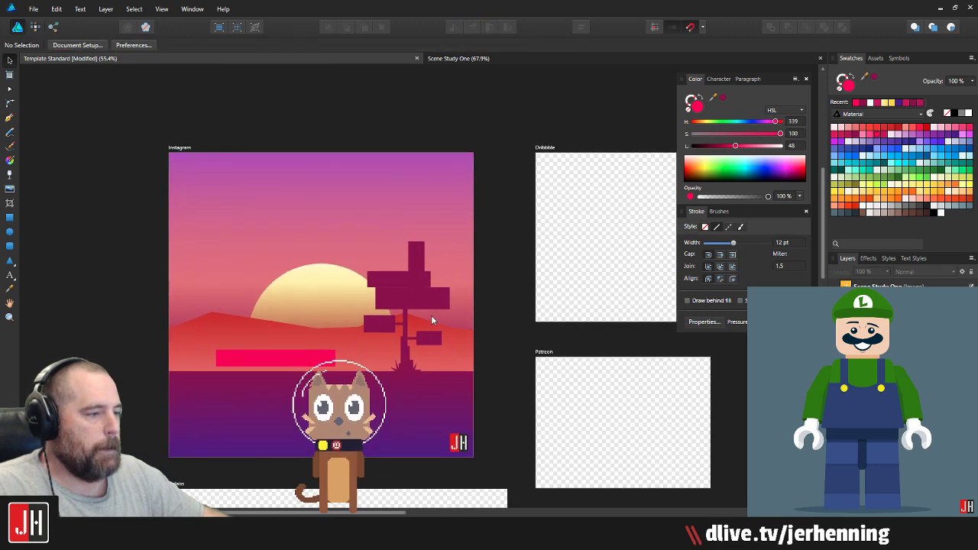
pyautogui.scroll(4, 386, 446)
pyautogui.click(378, 347)
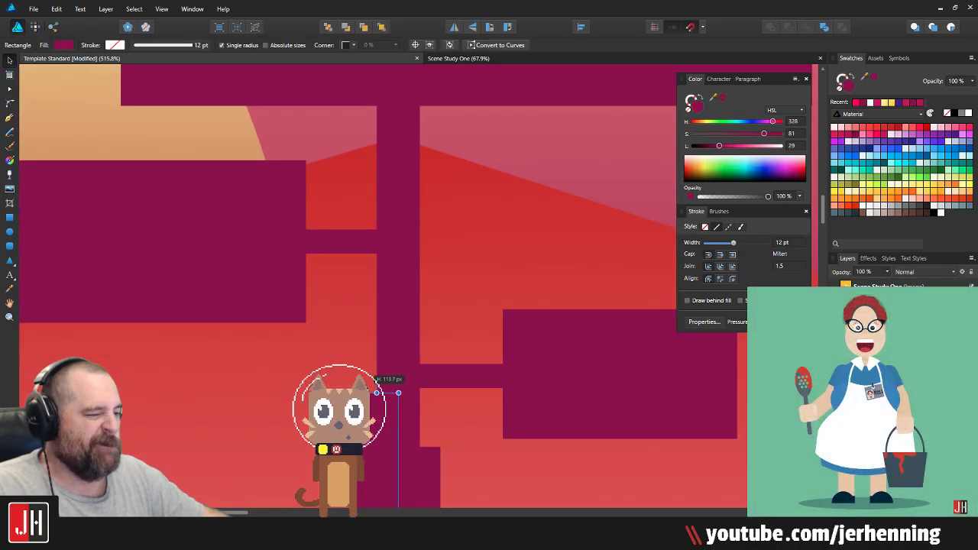
pyautogui.scroll(-6, 385, 398)
pyautogui.click(526, 386)
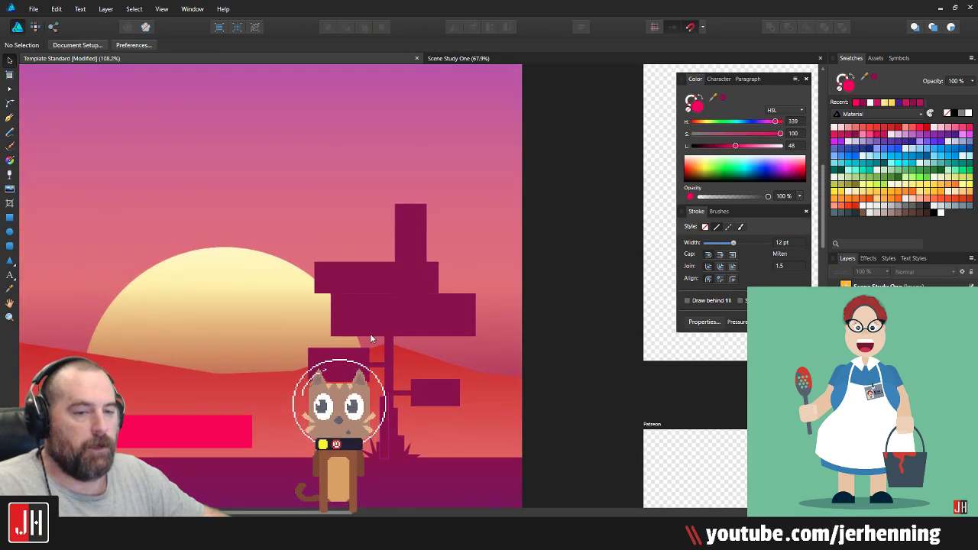
# Step: Select the lower wide canopy rectangle inside the tree group and narrow it slightly from its left side
pyautogui.moveTo(379, 278); pyautogui.dragTo(364, 273)
pyautogui.scroll(2, 413, 304)
pyautogui.click(413, 304)
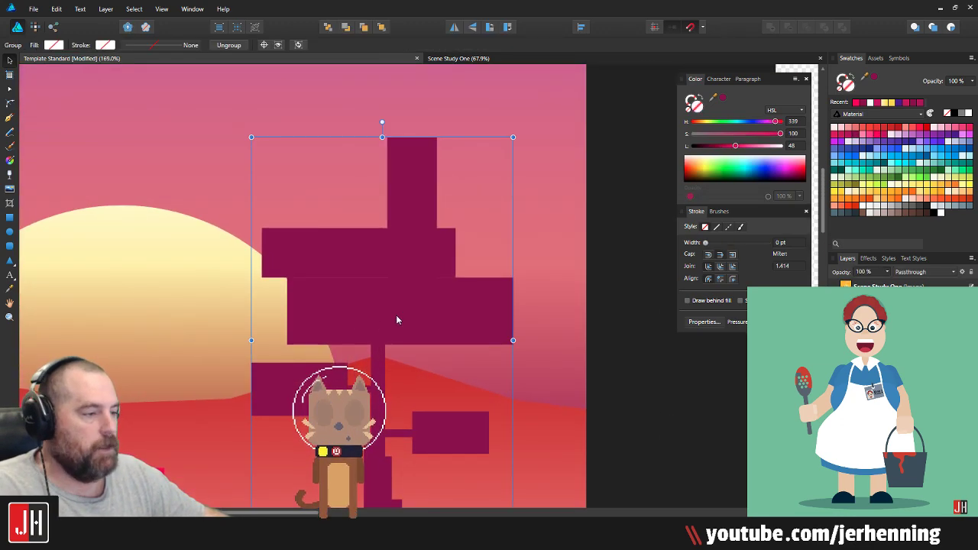
pyautogui.doubleClick(396, 314)
pyautogui.scroll(3, 352, 318)
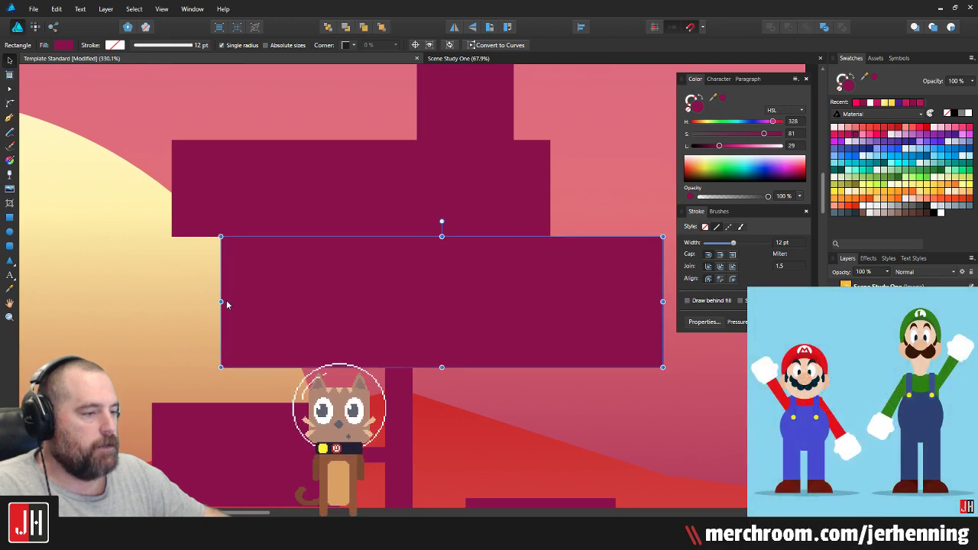
pyautogui.moveTo(226, 300); pyautogui.dragTo(241, 300)
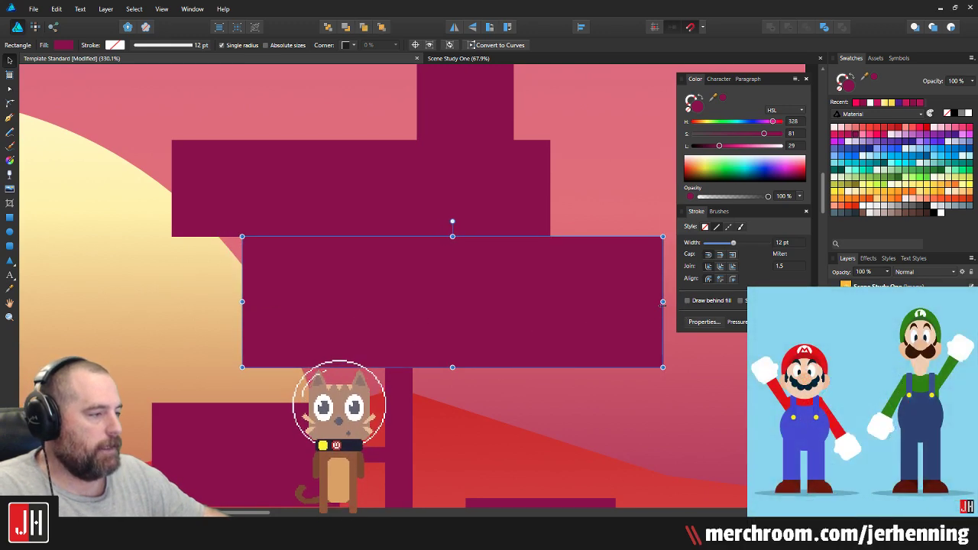
# Step: Narrow the lower wide canopy block from its right side and shift the wide block above it slightly left
pyautogui.moveTo(662, 301); pyautogui.dragTo(645, 301)
pyautogui.click(368, 209)
pyautogui.moveTo(423, 210)
pyautogui.mouseDown()
pyautogui.moveTo(404, 210)
pyautogui.moveTo(420, 210)
pyautogui.mouseUp()
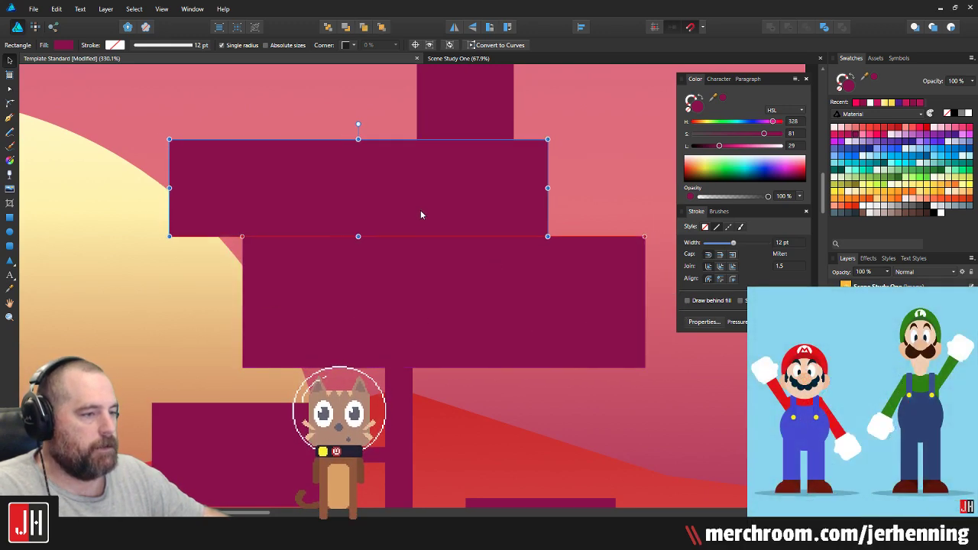
# Step: Shorten the tree's uppermost vertical canopy block from its top
pyautogui.moveTo(459, 178); pyautogui.dragTo(447, 276)
pyautogui.click(437, 188)
pyautogui.moveTo(477, 102); pyautogui.dragTo(463, 245)
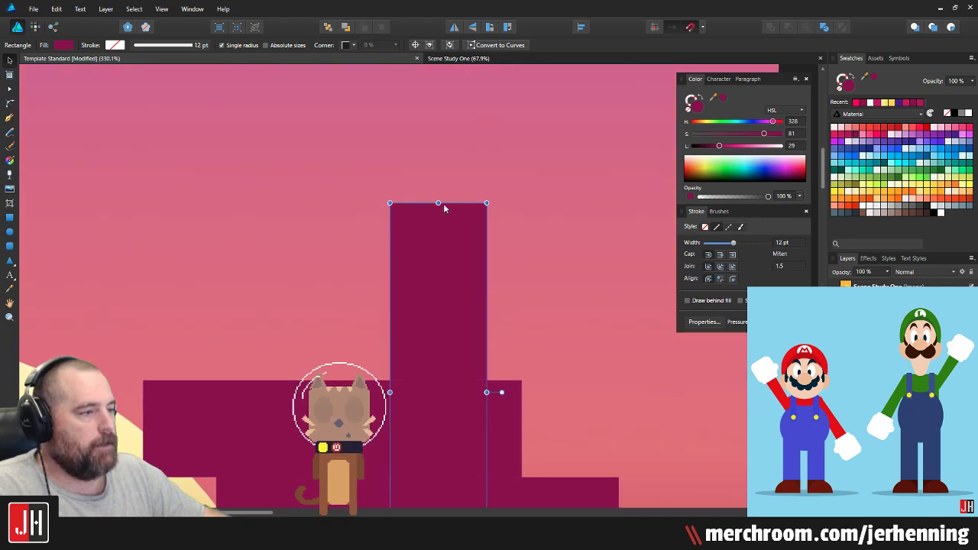
pyautogui.moveTo(440, 203); pyautogui.dragTo(439, 273)
pyautogui.scroll(-2, 477, 348)
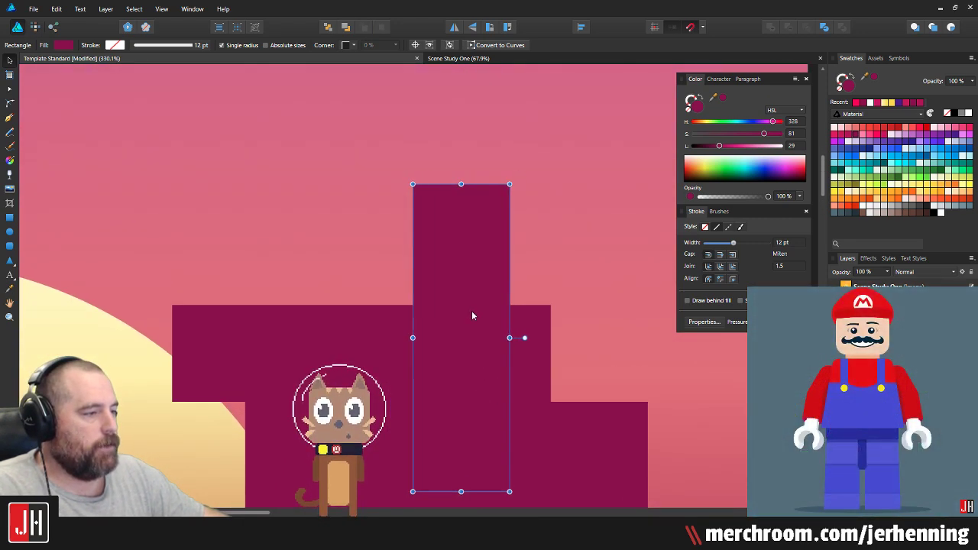
pyautogui.keyDown('ctrl'); pyautogui.scroll(-5, 483, 315); pyautogui.keyUp('ctrl')
pyautogui.keyDown('ctrl'); pyautogui.scroll(5, 556, 342); pyautogui.keyUp('ctrl')
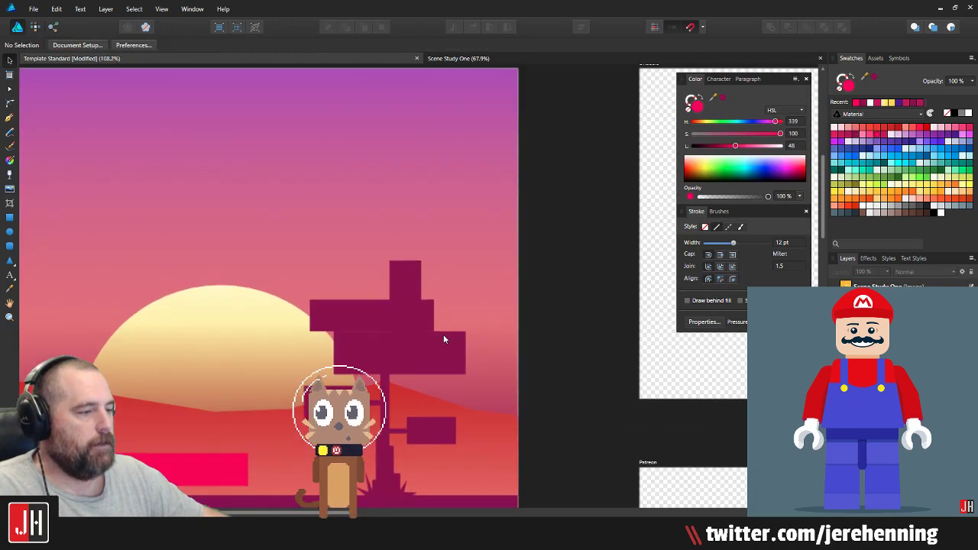
# Step: Duplicate the tree's uppermost canopy block and place the copy to its left and slightly lower, overlapping it
pyautogui.click(401, 265)
pyautogui.keyDown('ctrl'); pyautogui.scroll(4, 400, 264); pyautogui.keyUp('ctrl')
pyautogui.keyDown('ctrl'); pyautogui.moveTo(409, 266); pyautogui.dragTo(336, 306); pyautogui.keyUp('ctrl')
pyautogui.keyDown('ctrl'); pyautogui.scroll(-4, 337, 309); pyautogui.keyUp('ctrl')
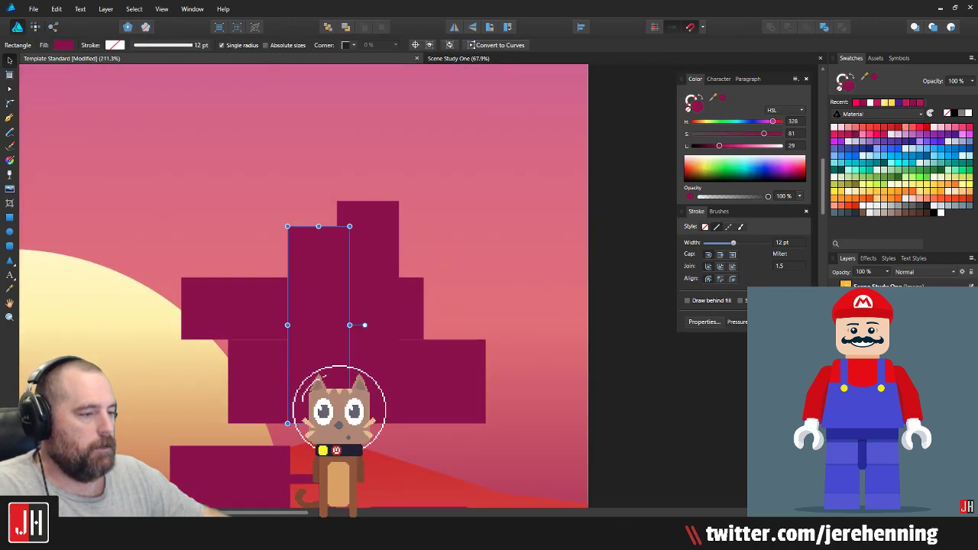
pyautogui.keyDown('ctrl'); pyautogui.scroll(-4, 380, 384); pyautogui.keyUp('ctrl')
pyautogui.hotkey('ctrl', 'd')
pyautogui.keyDown('ctrl'); pyautogui.scroll(3, 407, 375); pyautogui.keyUp('ctrl')
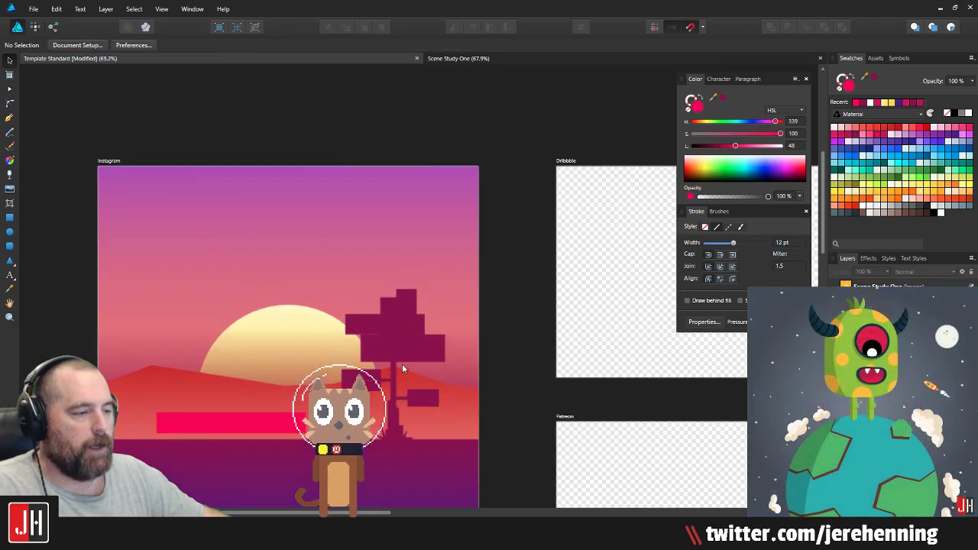
# Step: Enlarge the whole tree group slightly in proportion and lower it so its base sits on the ground line
pyautogui.click(429, 354)
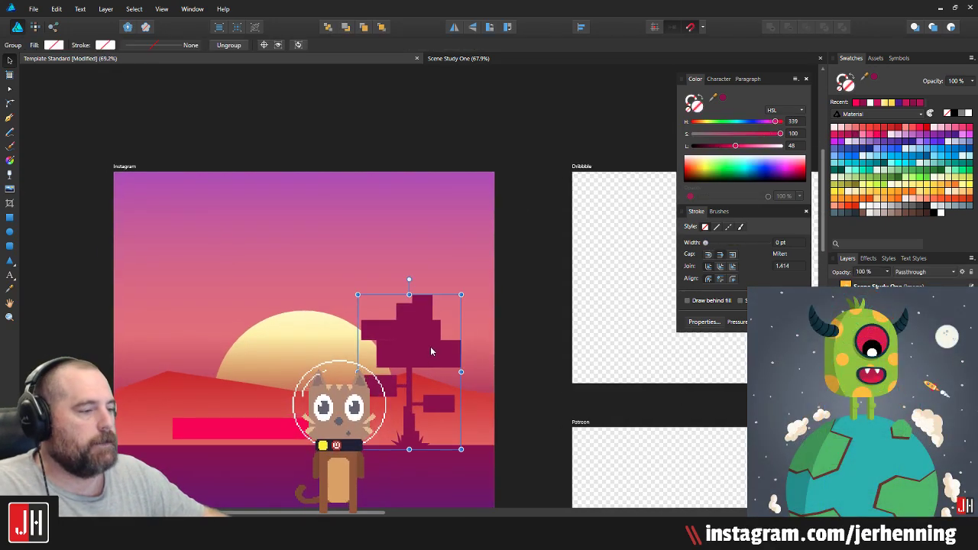
pyautogui.keyDown('ctrl'); pyautogui.scroll(2, 437, 347); pyautogui.keyUp('ctrl')
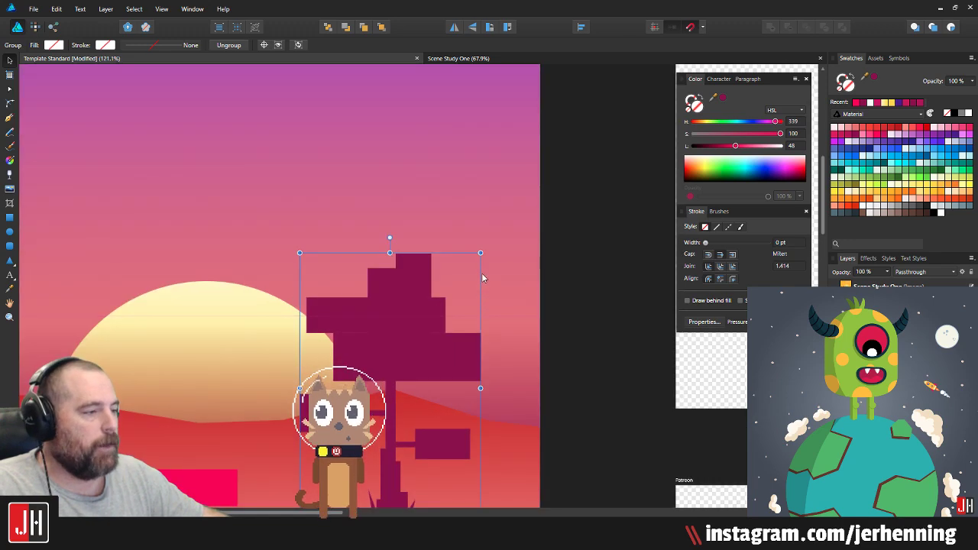
pyautogui.moveTo(480, 254); pyautogui.dragTo(490, 243)
pyautogui.moveTo(441, 346); pyautogui.dragTo(452, 260)
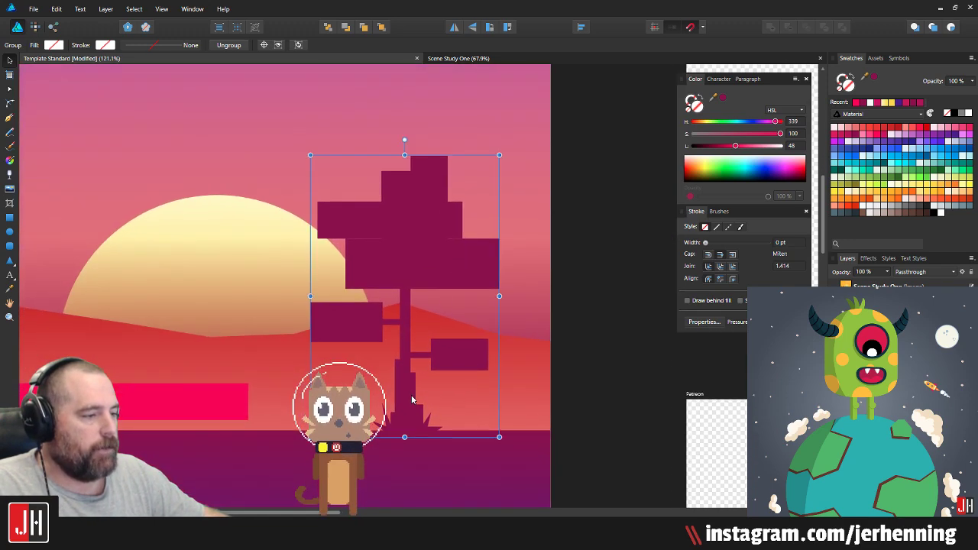
pyautogui.moveTo(412, 397); pyautogui.dragTo(411, 401)
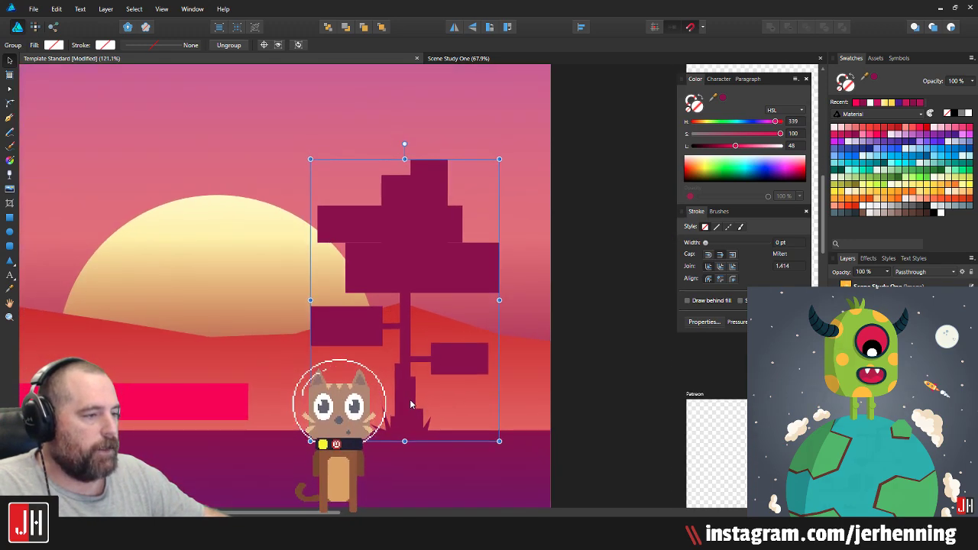
pyautogui.click(577, 391)
# Step: Delete the bright pink rectangle from the area left of the tree
pyautogui.keyDown('ctrl'); pyautogui.scroll(-2, 499, 386); pyautogui.keyUp('ctrl')
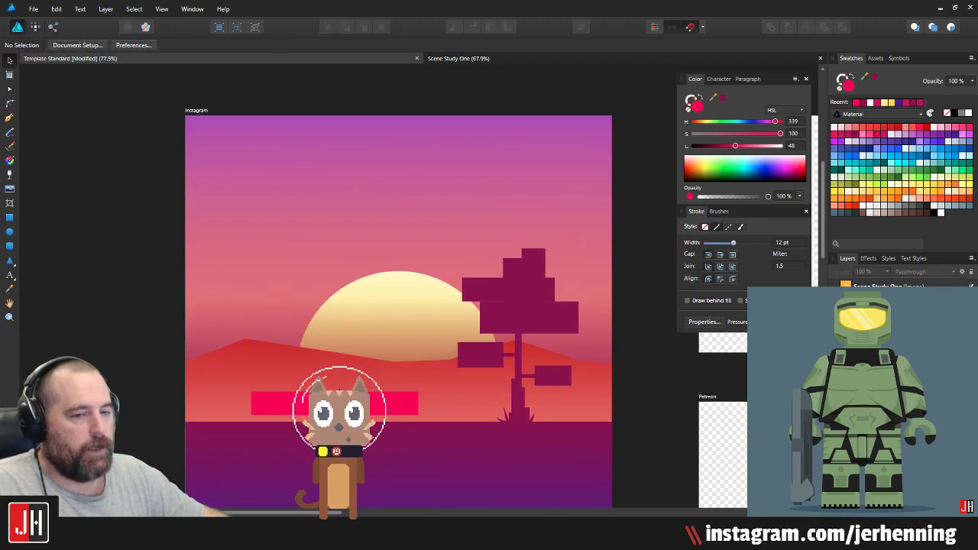
pyautogui.keyDown('ctrl'); pyautogui.scroll(2, 222, 334); pyautogui.keyUp('ctrl')
pyautogui.moveTo(288, 334); pyautogui.dragTo(304, 298)
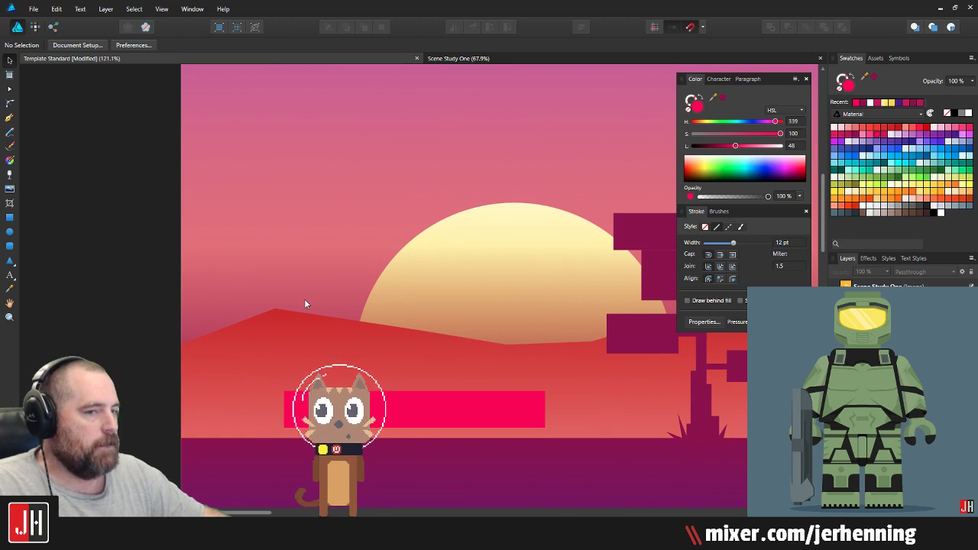
pyautogui.keyDown('ctrl'); pyautogui.scroll(-4, 273, 305); pyautogui.keyUp('ctrl')
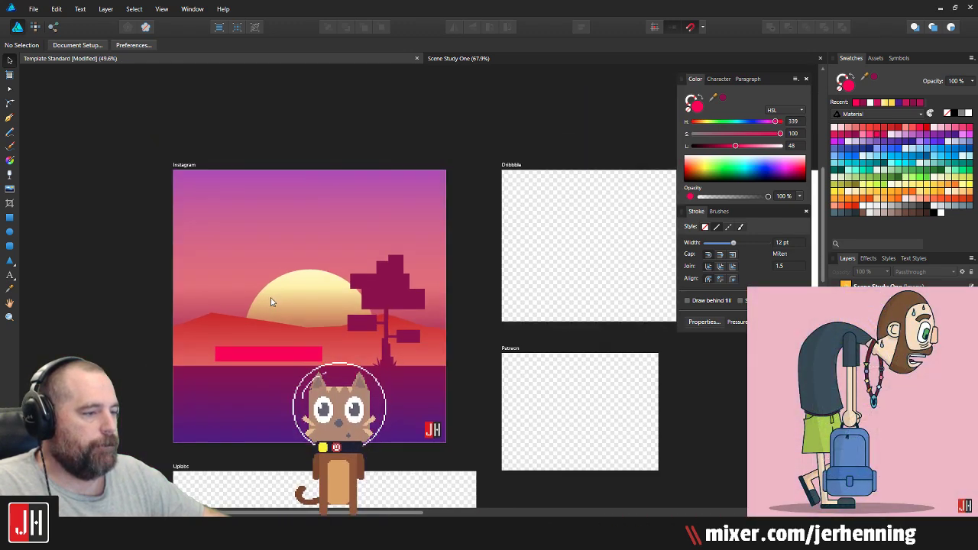
pyautogui.keyDown('ctrl'); pyautogui.scroll(2, 270, 302); pyautogui.keyUp('ctrl')
pyautogui.click(298, 388)
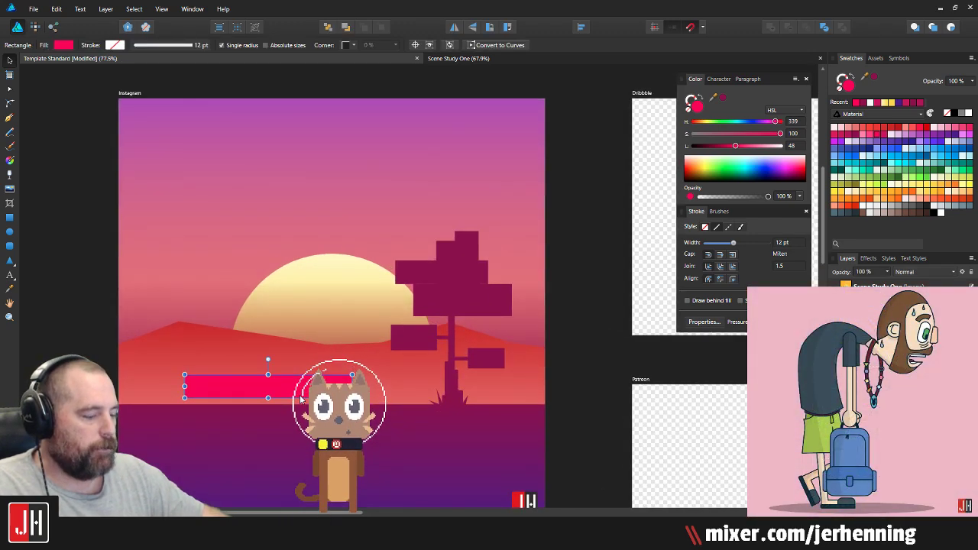
pyautogui.press('Delete')
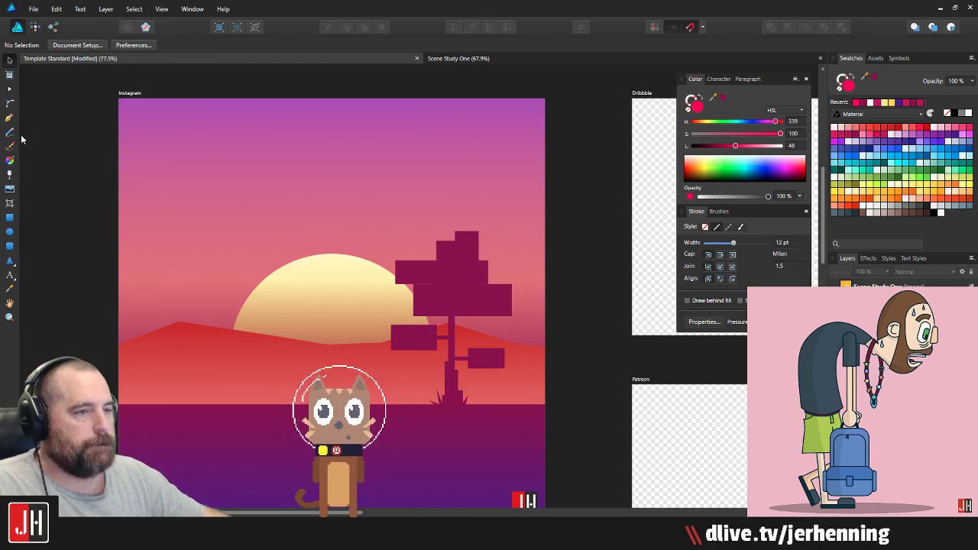
# Step: Draw a bright pink circle in the upper-left sky and subtract an offset copy of it to form a crescent
pyautogui.moveTo(110, 149); pyautogui.dragTo(115, 177)
pyautogui.press('e')
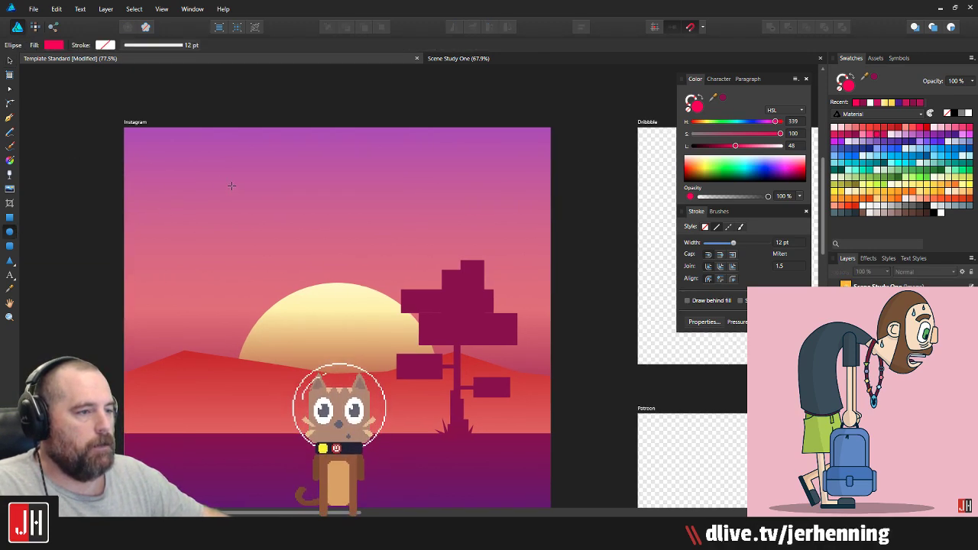
pyautogui.moveTo(216, 159)
pyautogui.mouseDown()
pyautogui.moveTo(344, 259)
pyautogui.moveTo(304, 237)
pyautogui.mouseUp()
pyautogui.scroll(4, 238, 200)
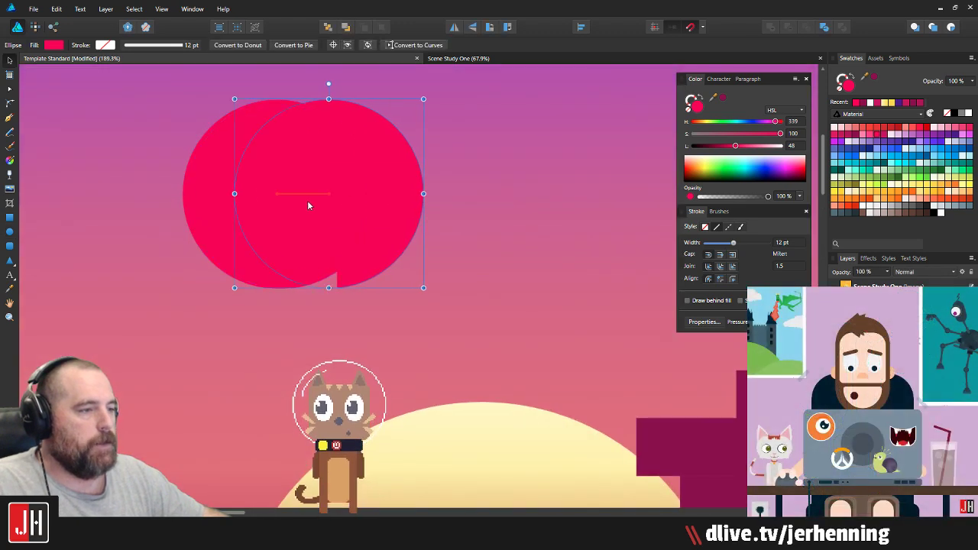
pyautogui.keyDown('shift'); pyautogui.click(197, 191); pyautogui.keyUp('shift')
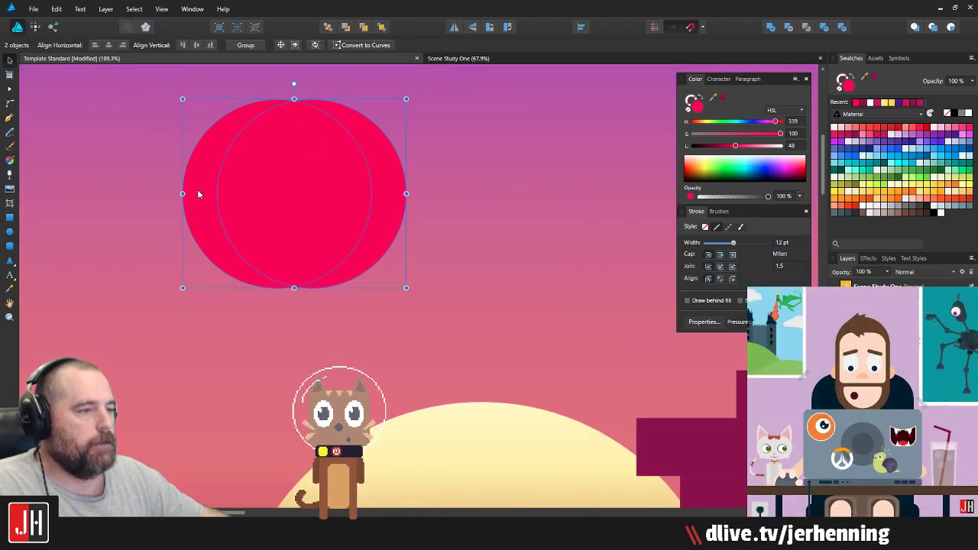
pyautogui.click(787, 27)
pyautogui.scroll(-4, 432, 365)
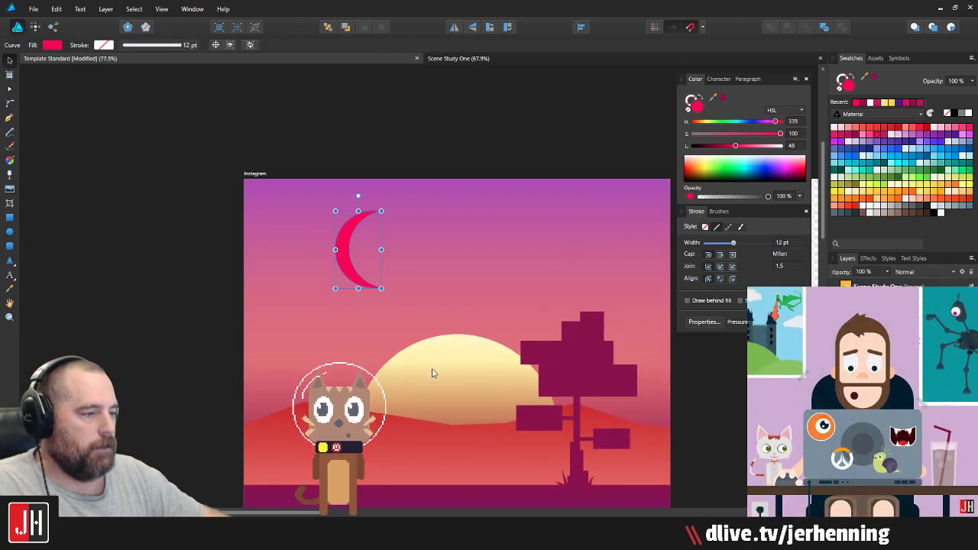
# Step: Fill the crescent with the pale yellow swatch of HSL 45, 100, 85
pyautogui.click(432, 371)
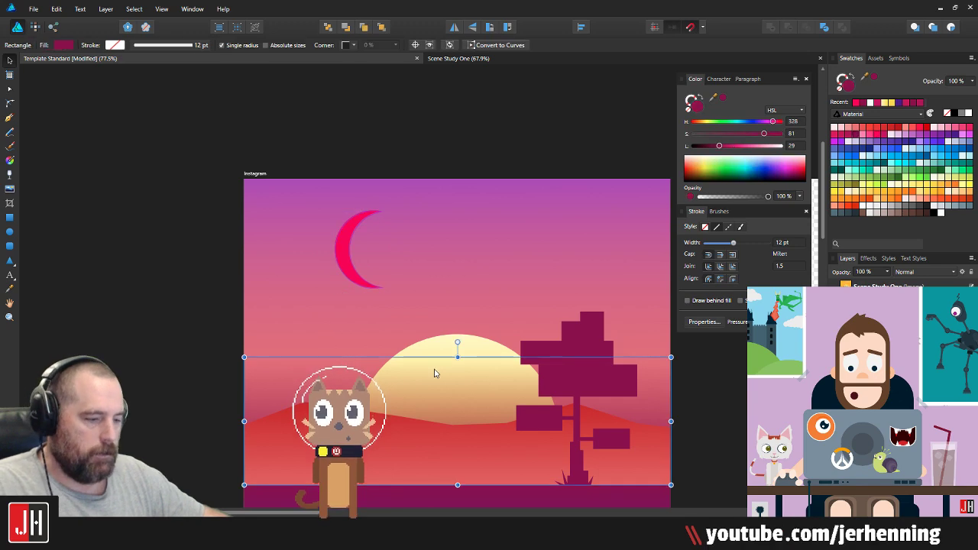
pyautogui.click(343, 248)
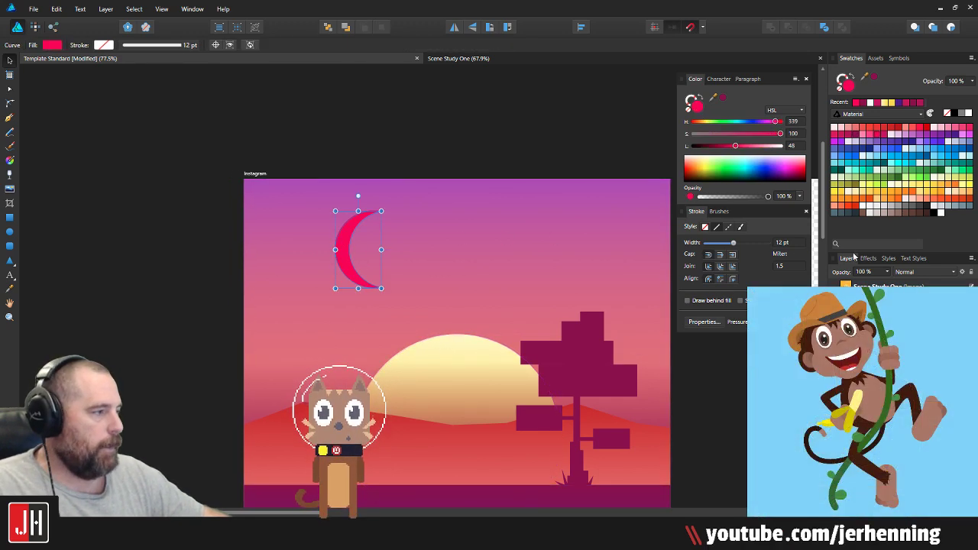
pyautogui.click(854, 193)
pyautogui.scroll(3, 364, 222)
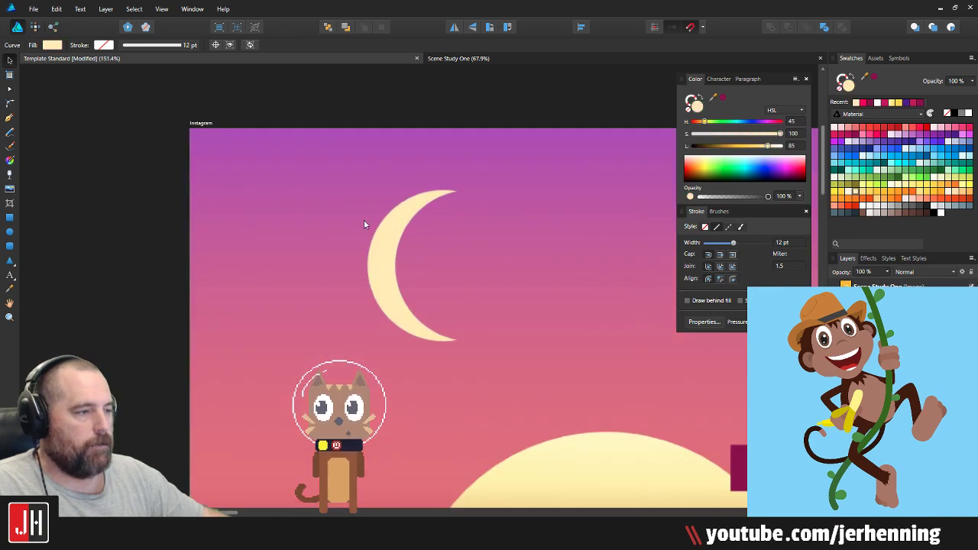
# Step: Flip and tilt the crescent so it opens toward the upper left, shrink it, and place it in the sky's upper-left corner
pyautogui.moveTo(411, 175); pyautogui.dragTo(454, 250)
pyautogui.click(454, 29)
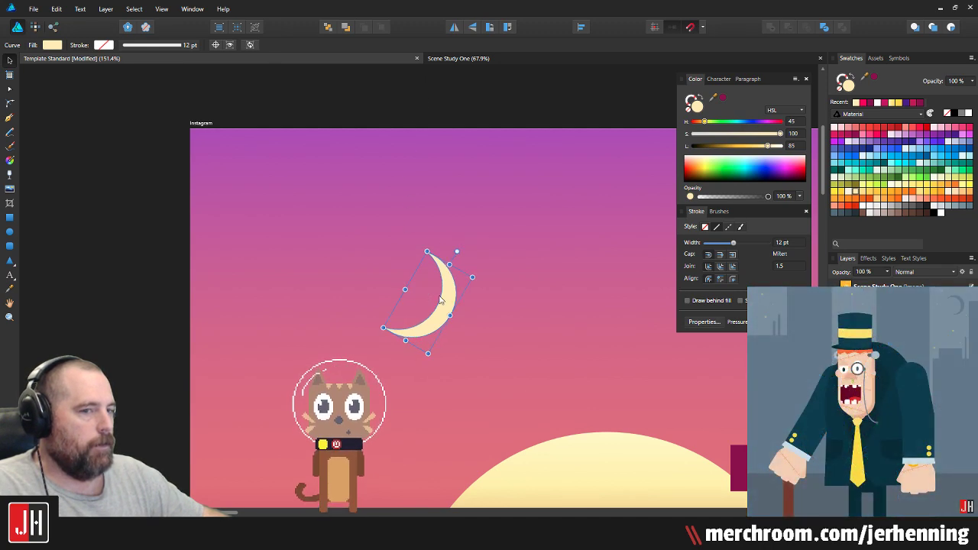
pyautogui.moveTo(435, 305); pyautogui.dragTo(311, 215)
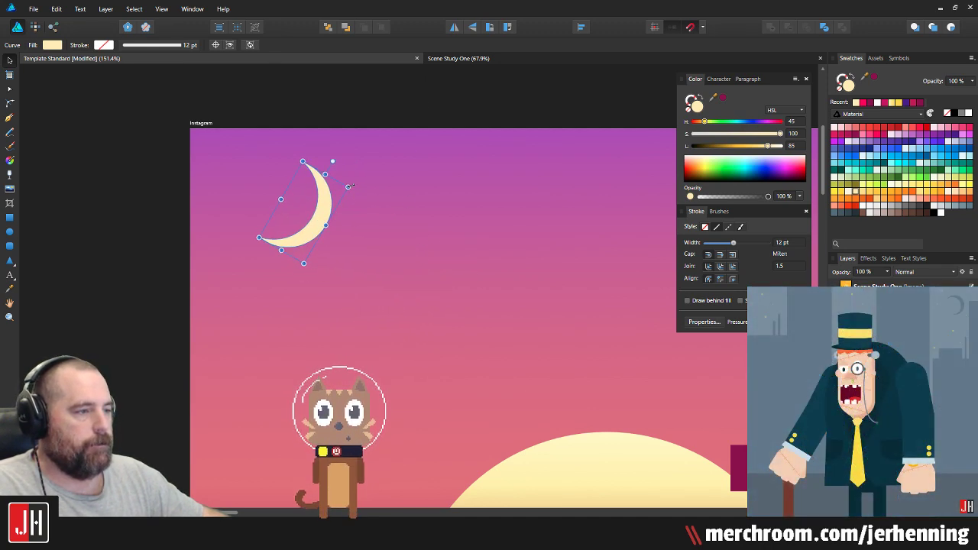
pyautogui.moveTo(348, 186); pyautogui.dragTo(307, 213)
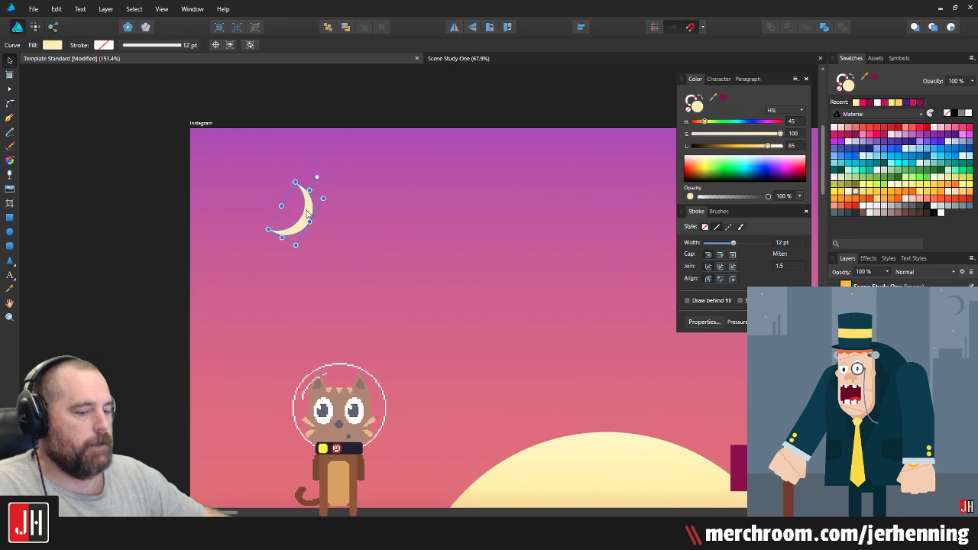
pyautogui.scroll(-5, 357, 142)
pyautogui.scroll(3, 336, 194)
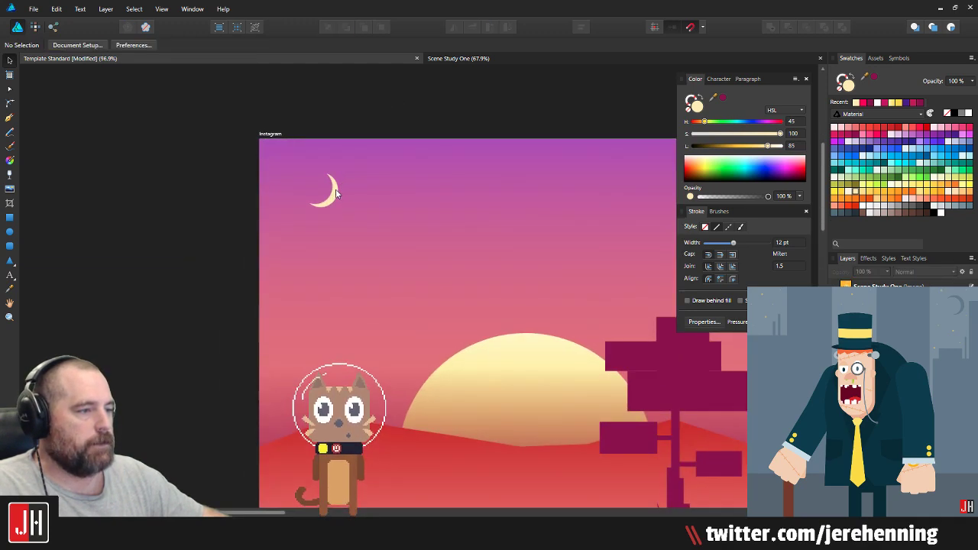
# Step: Lower the crescent moon's opacity to 50 %
pyautogui.press('7')
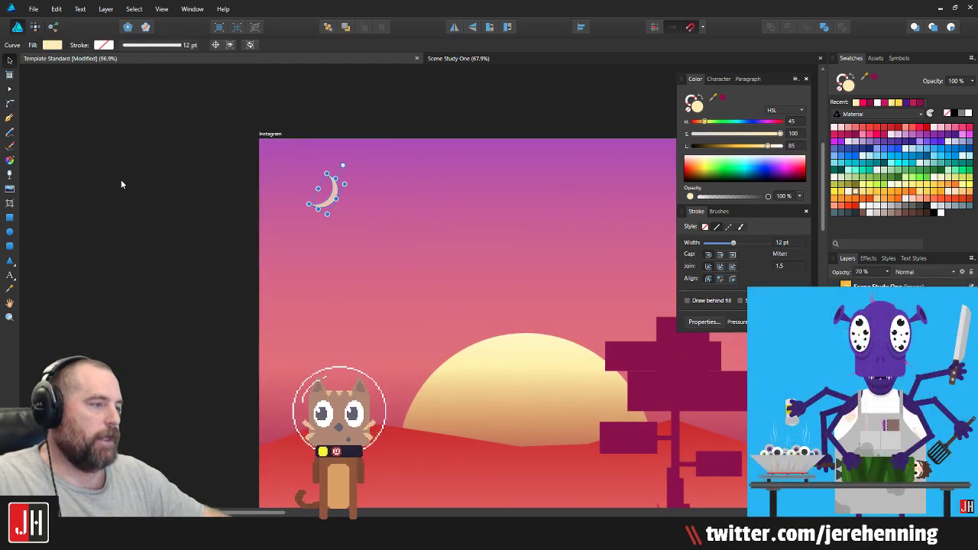
pyautogui.click(158, 178)
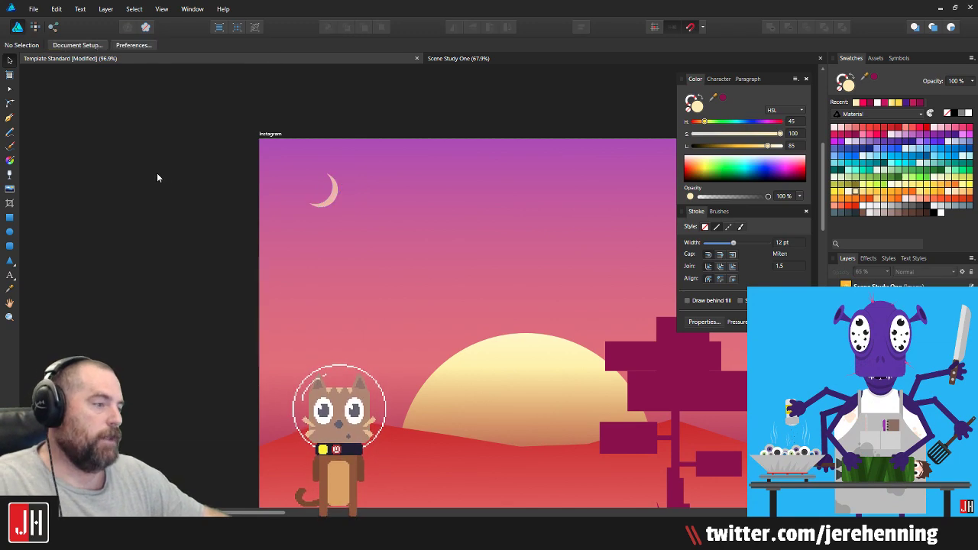
pyautogui.click(328, 196)
pyautogui.scroll(3, 330, 198)
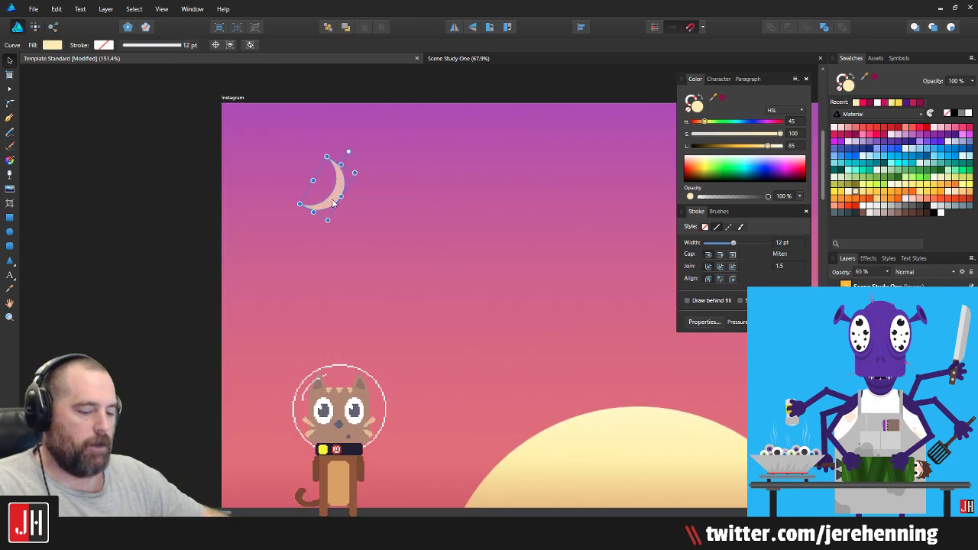
pyautogui.click(232, 226)
pyautogui.scroll(-9, 276, 239)
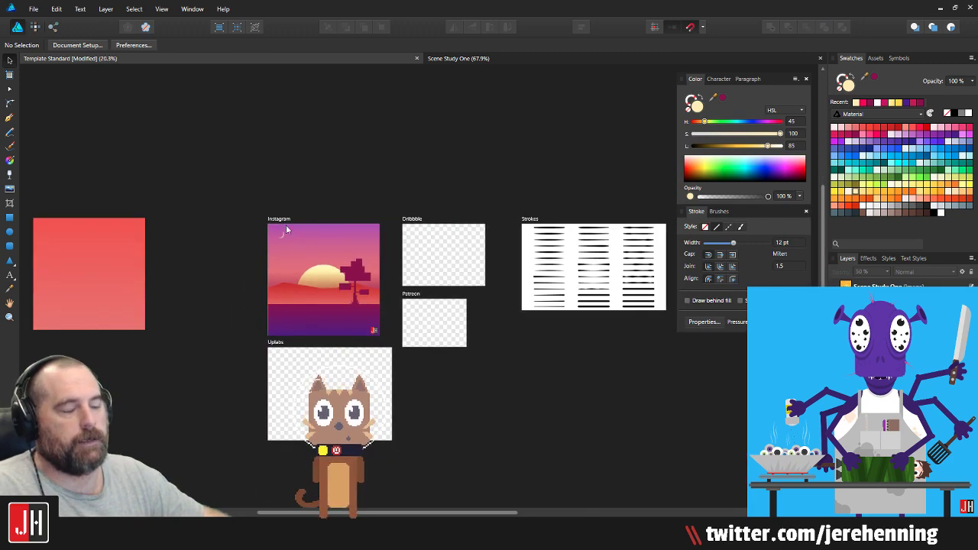
pyautogui.scroll(5, 285, 231)
pyautogui.scroll(1, 262, 212)
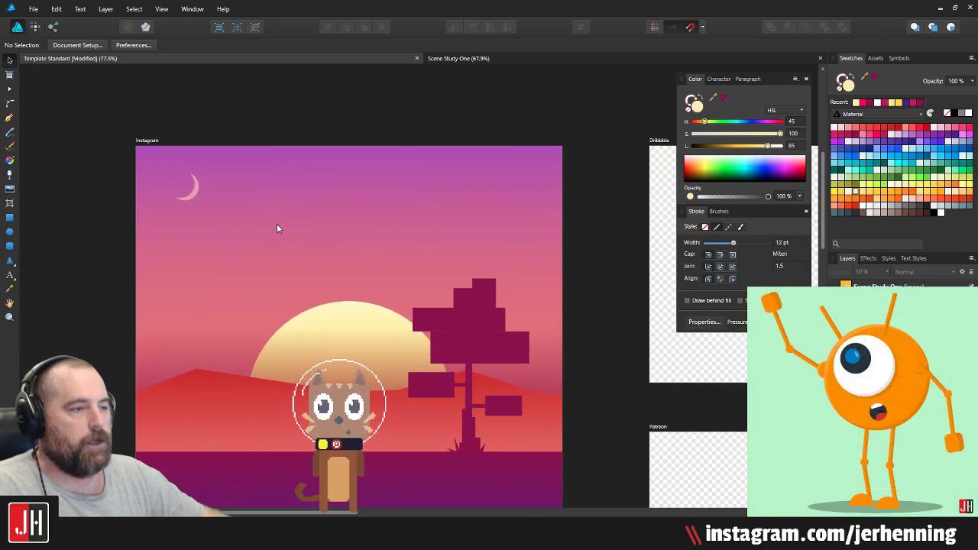
# Step: Draw a long, thin, stepped cloud shape across the upper sky with the Pen tool, extending past the artboard's right edge
pyautogui.click(14, 119)
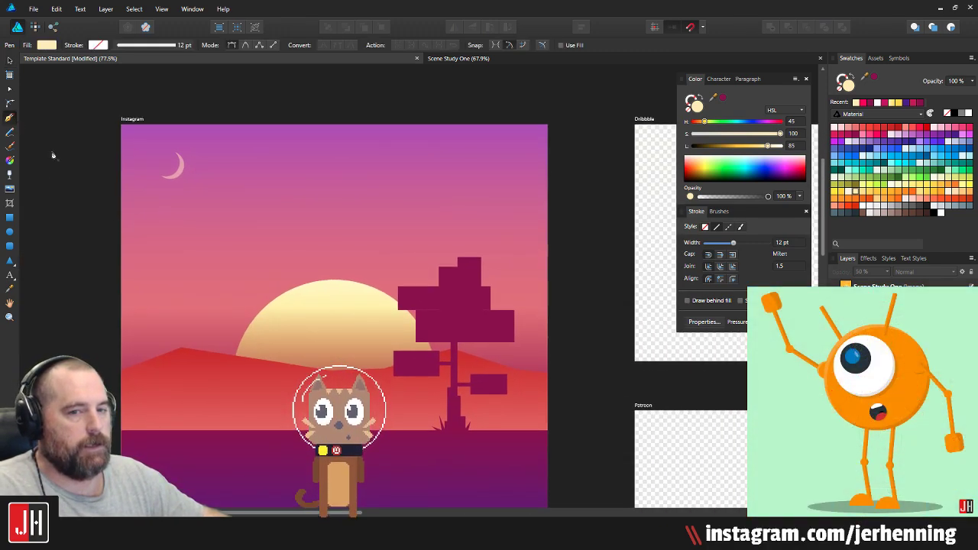
pyautogui.moveTo(239, 204); pyautogui.dragTo(232, 233)
pyautogui.click(178, 243)
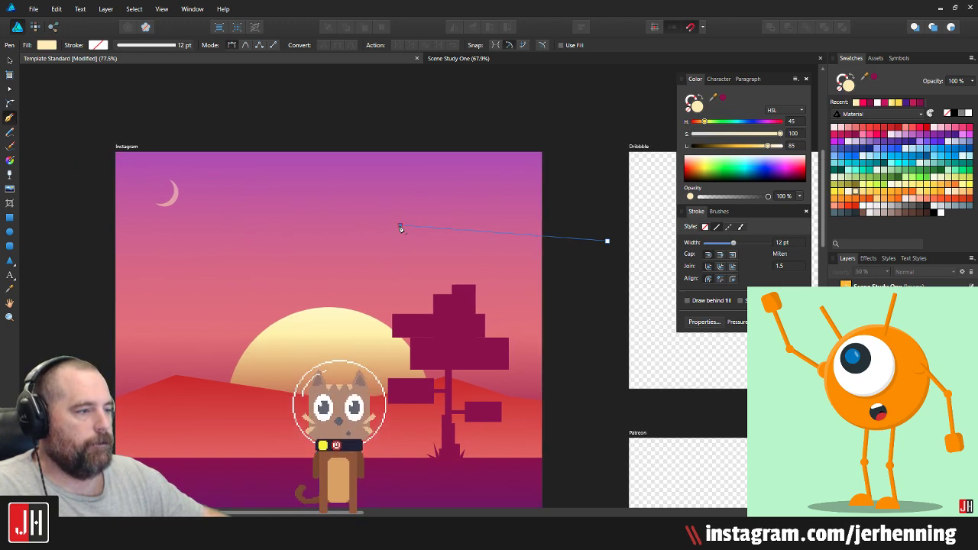
pyautogui.click(399, 226)
pyautogui.click(383, 217)
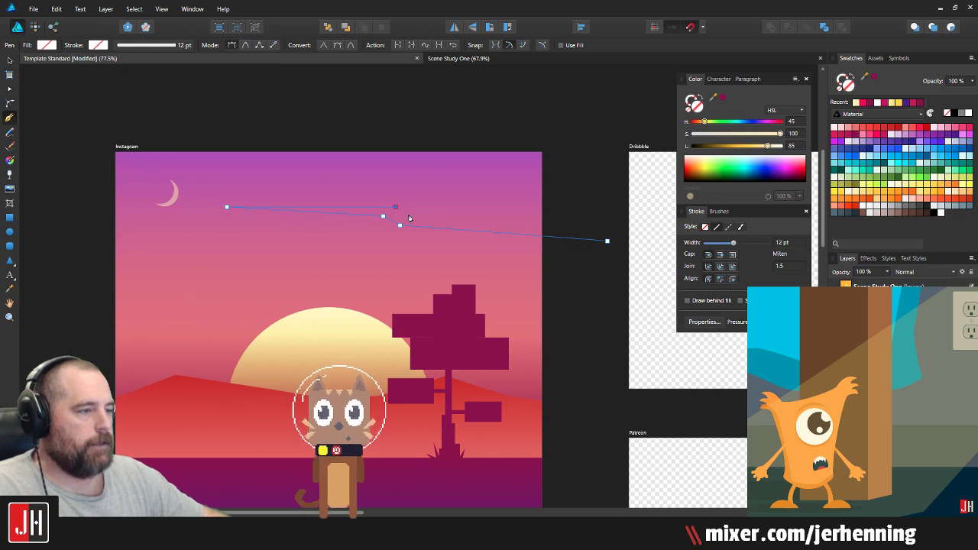
pyautogui.click(607, 230)
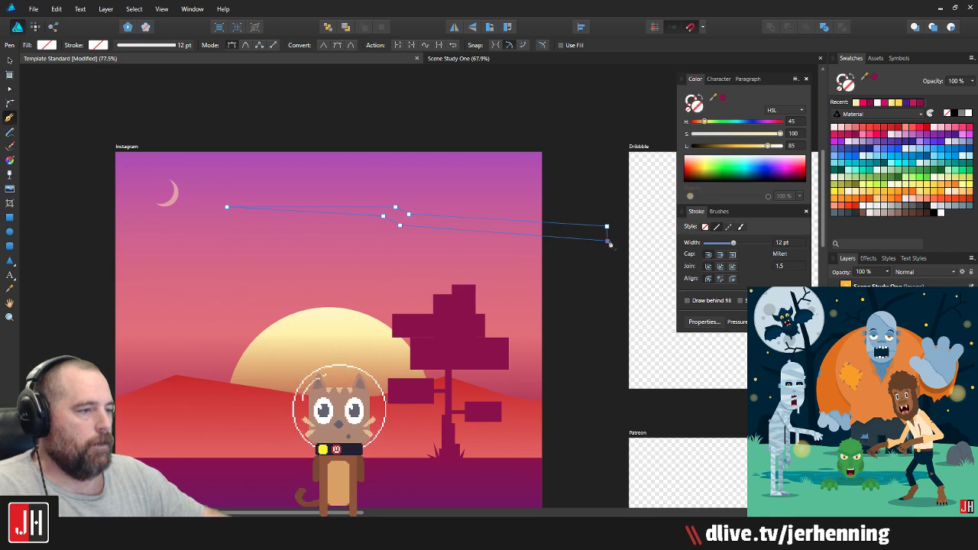
# Step: Fill the stepped cloud with the off-white swatch of HSL 0, 0, 98 and nudge it slightly down and right
pyautogui.click(861, 207)
pyautogui.press('v')
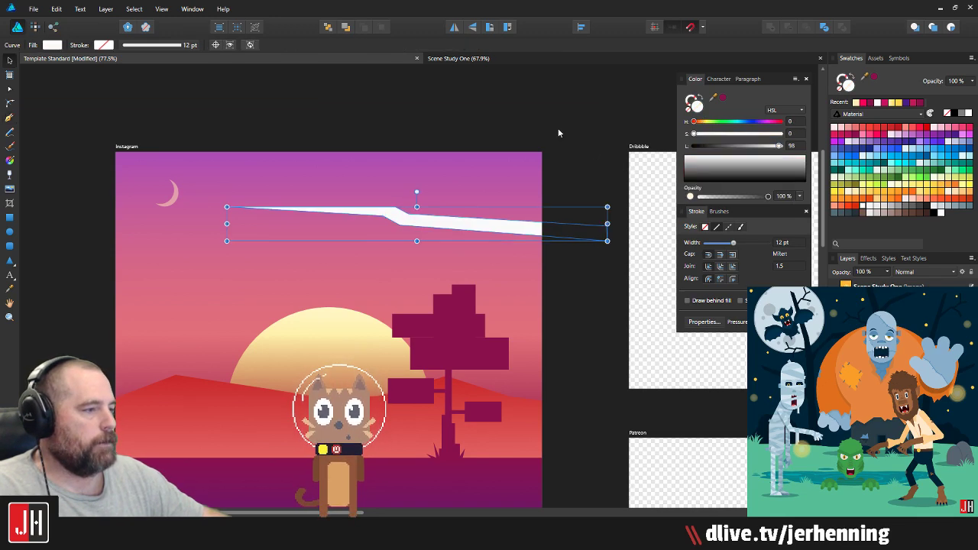
pyautogui.click(556, 127)
pyautogui.scroll(1, 441, 216)
pyautogui.click(444, 222)
pyautogui.moveTo(436, 226); pyautogui.dragTo(440, 230)
pyautogui.click(556, 119)
pyautogui.scroll(-3, 475, 180)
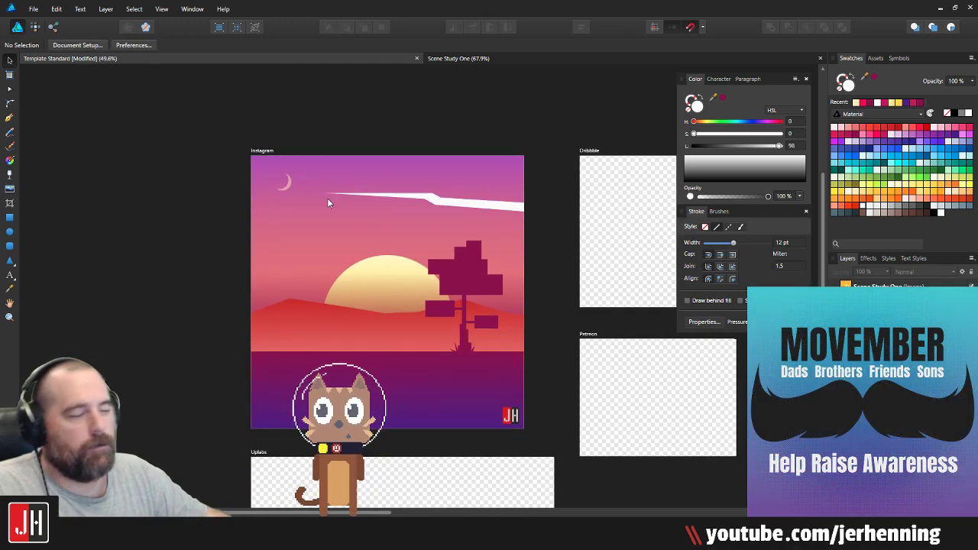
# Step: Nudge the white cloud a little further down and back to the left in the upper sky
pyautogui.scroll(3, 430, 260)
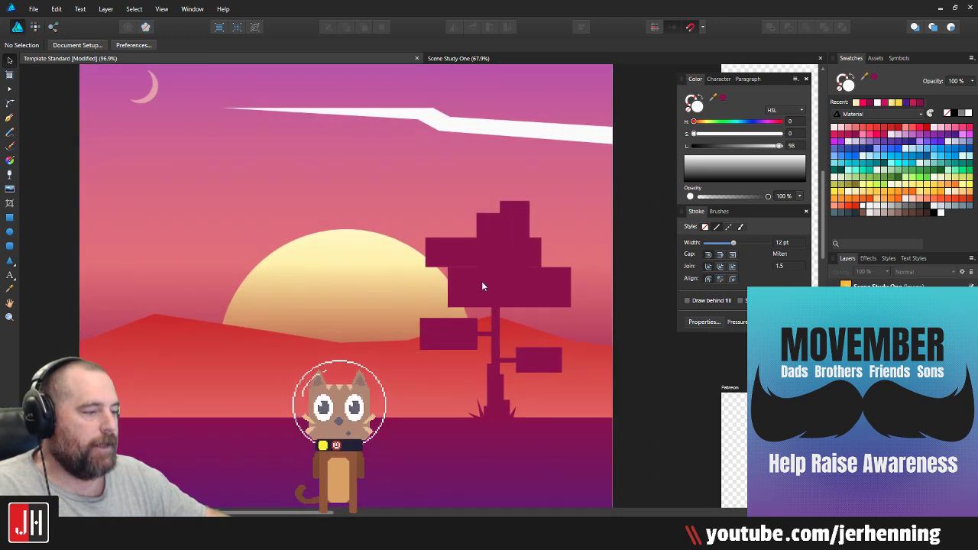
pyautogui.scroll(-1, 481, 285)
pyautogui.scroll(2, 491, 278)
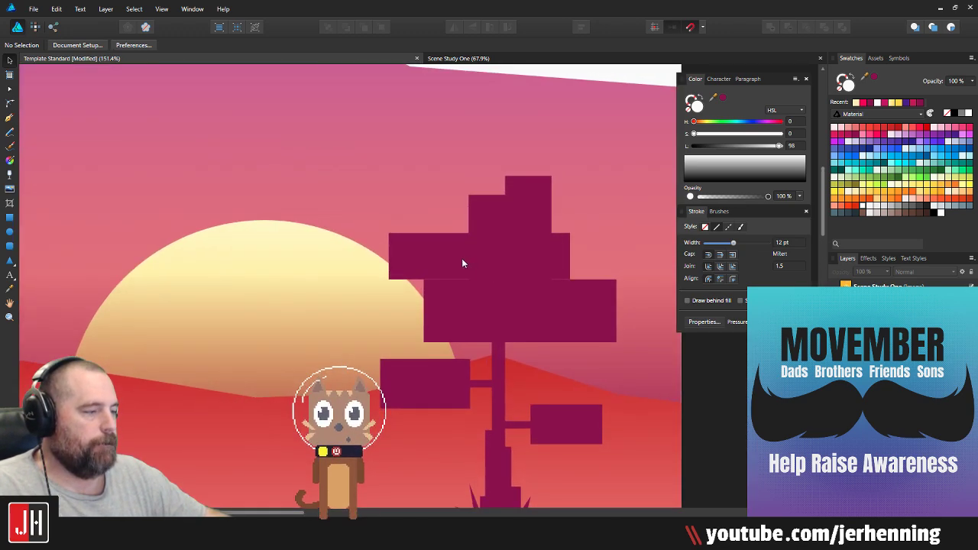
pyautogui.scroll(-3, 461, 265)
pyautogui.moveTo(460, 267)
pyautogui.mouseDown()
pyautogui.moveTo(500, 272)
pyautogui.moveTo(461, 282)
pyautogui.mouseUp()
pyautogui.scroll(1, 438, 286)
pyautogui.moveTo(464, 174)
pyautogui.mouseDown()
pyautogui.moveTo(476, 184)
pyautogui.moveTo(461, 178)
pyautogui.mouseUp()
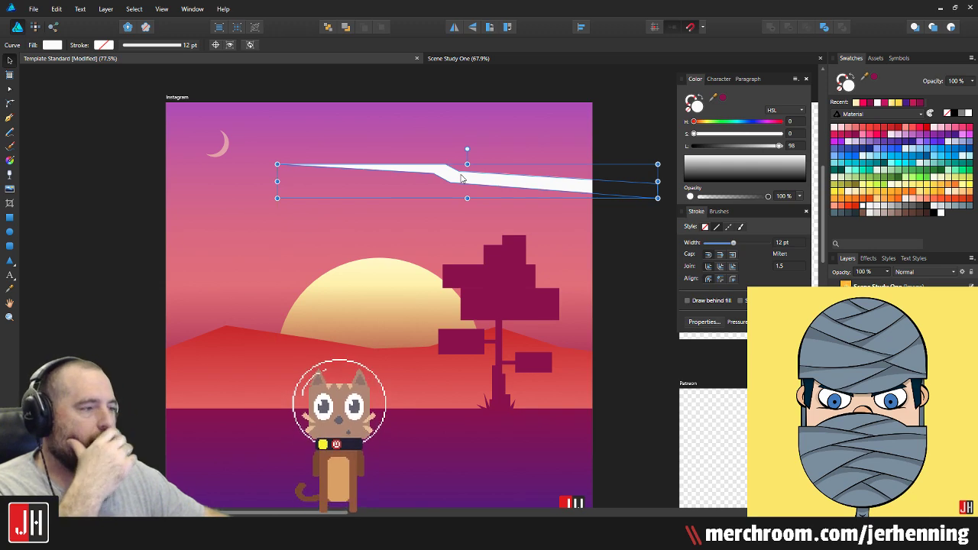
# Step: Apply a vertical linear gradient to the cloud, with salmon pink (HSL 0, 73, 77) at its lower edge and dark magenta at its upper edge
pyautogui.press('g')
pyautogui.moveTo(507, 185)
pyautogui.mouseDown()
pyautogui.moveTo(508, 147)
pyautogui.moveTo(507, 164)
pyautogui.mouseUp()
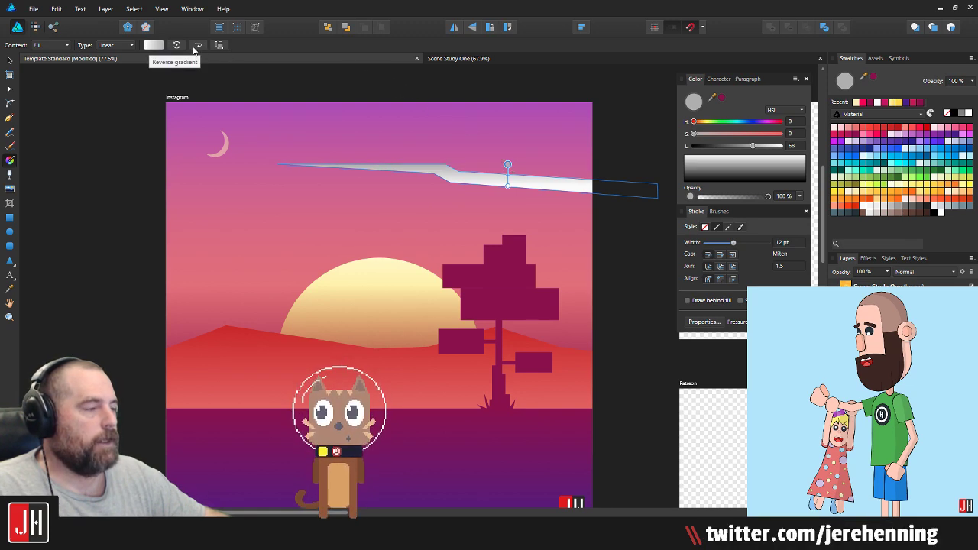
pyautogui.click(506, 185)
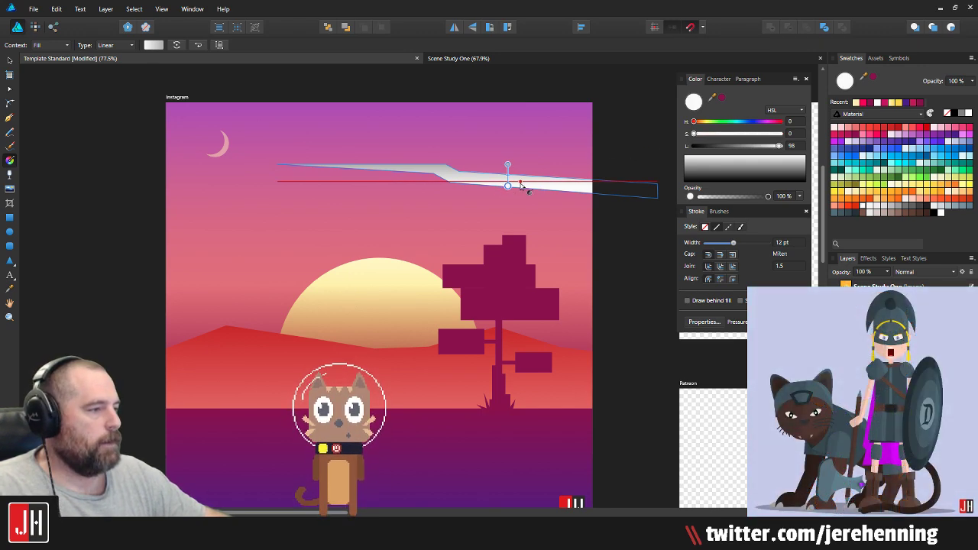
pyautogui.click(848, 131)
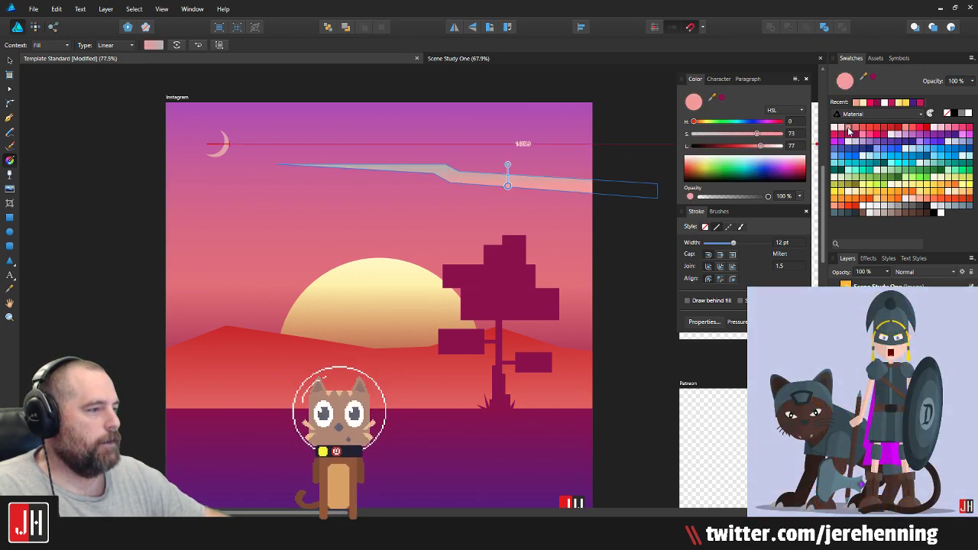
pyautogui.click(507, 163)
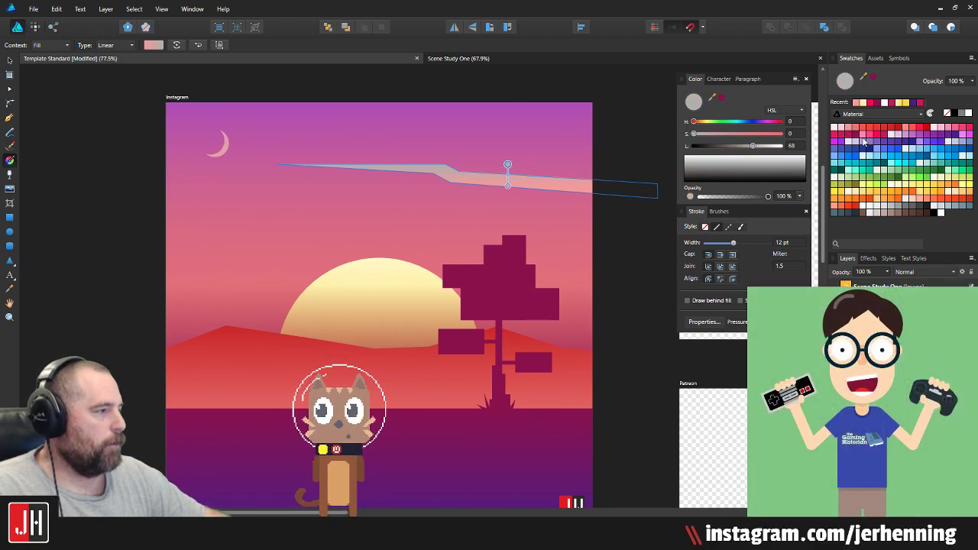
pyautogui.click(854, 133)
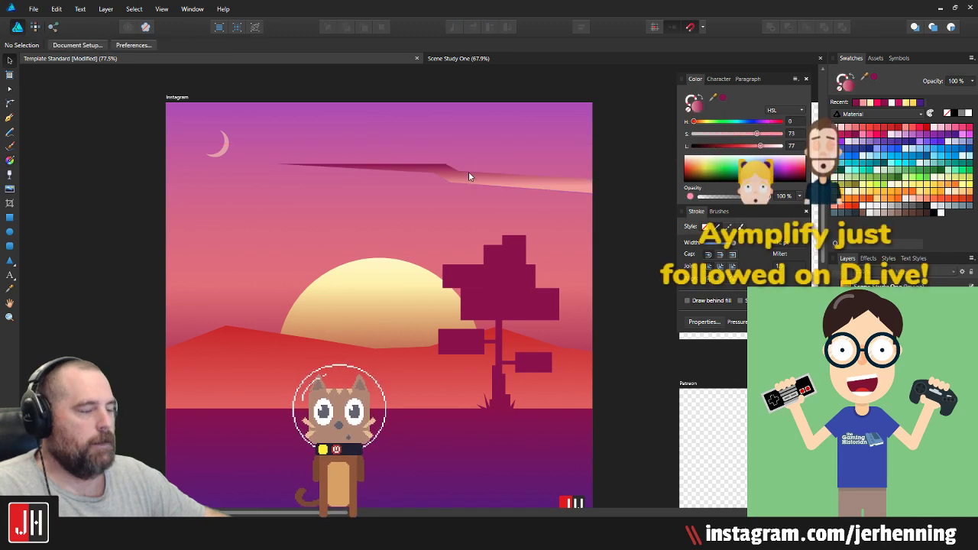
# Step: Change the cloud gradient's upper stop from dark magenta to a brighter crimson pink swatch
pyautogui.scroll(2, 468, 171)
pyautogui.press('v')
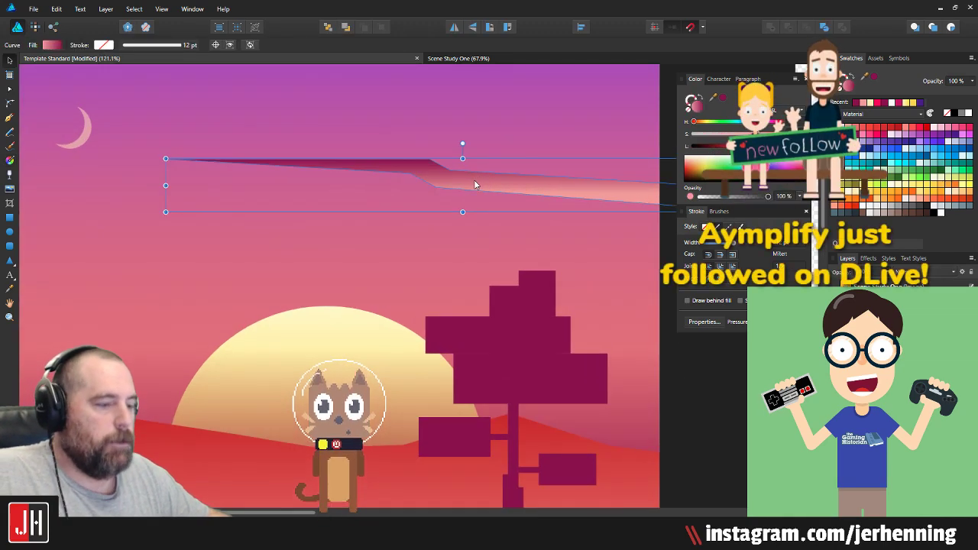
pyautogui.press('g')
pyautogui.moveTo(526, 157); pyautogui.dragTo(526, 160)
pyautogui.click(844, 136)
pyautogui.press('v')
pyautogui.scroll(-5, 528, 165)
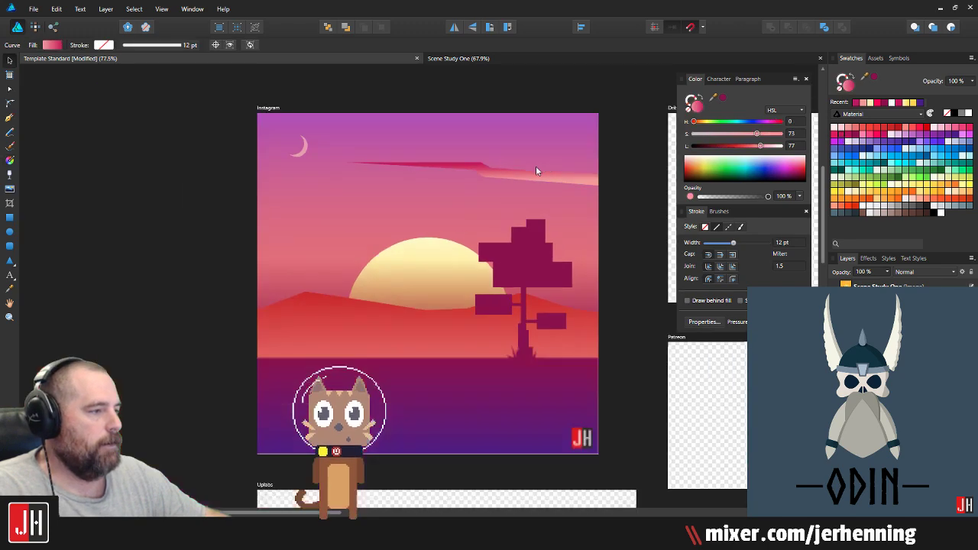
# Step: Replace the cloud's gradient with a solid off-white fill of HSL 0, 0, 98
pyautogui.click(597, 210)
pyautogui.moveTo(541, 231); pyautogui.dragTo(522, 246)
pyautogui.scroll(3, 522, 248)
pyautogui.click(470, 202)
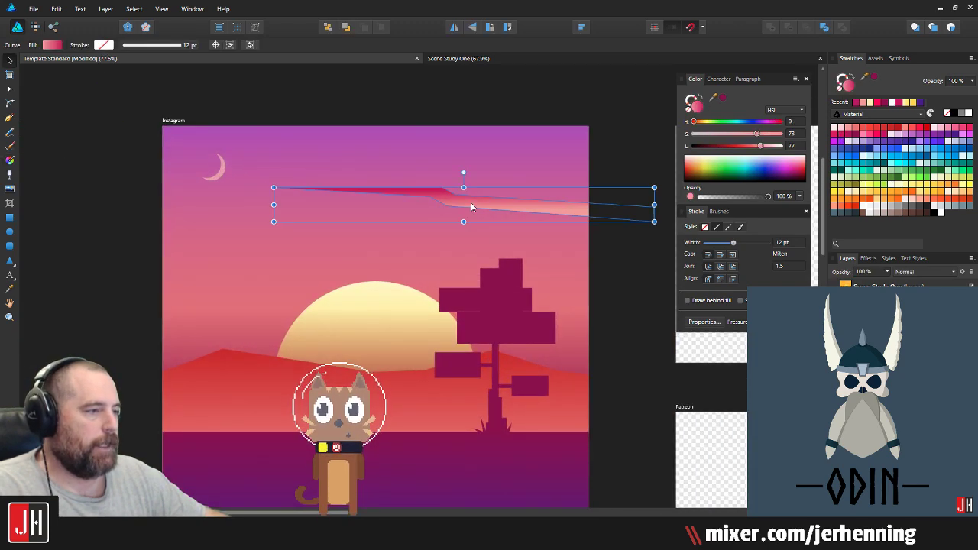
pyautogui.click(861, 205)
pyautogui.press('Escape')
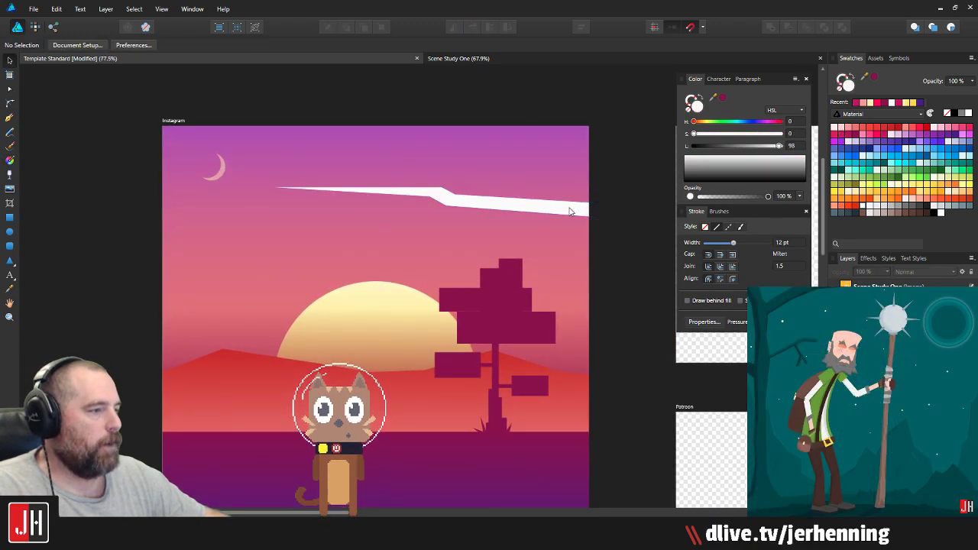
# Step: Move the grouped tree slightly to the right, keeping its base on the ground line
pyautogui.scroll(-3, 489, 230)
pyautogui.scroll(2, 509, 255)
pyautogui.moveTo(527, 248); pyautogui.dragTo(505, 220)
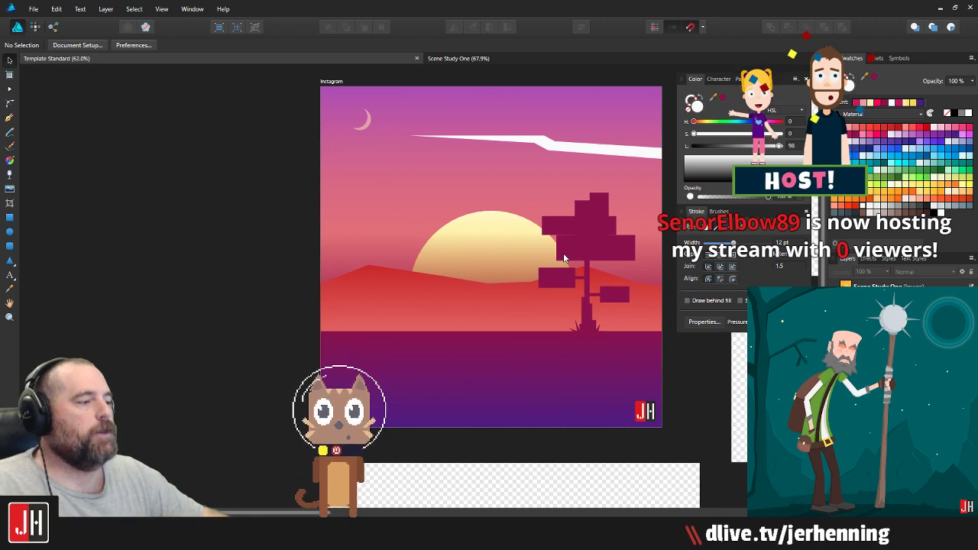
pyautogui.moveTo(563, 257); pyautogui.dragTo(456, 251)
pyautogui.scroll(2, 461, 245)
pyautogui.click(526, 259)
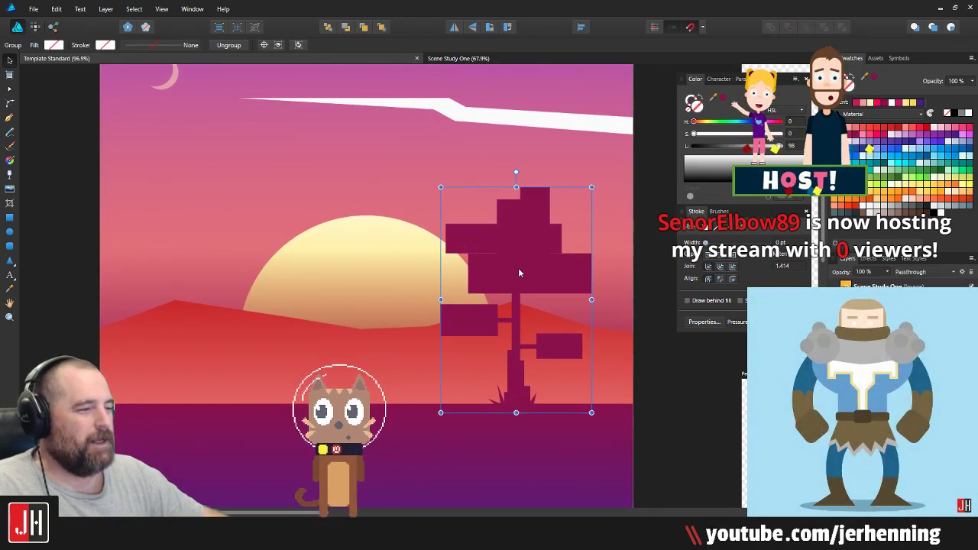
pyautogui.moveTo(512, 267); pyautogui.dragTo(540, 277)
pyautogui.scroll(-4, 522, 270)
pyautogui.click(614, 281)
pyautogui.click(556, 239)
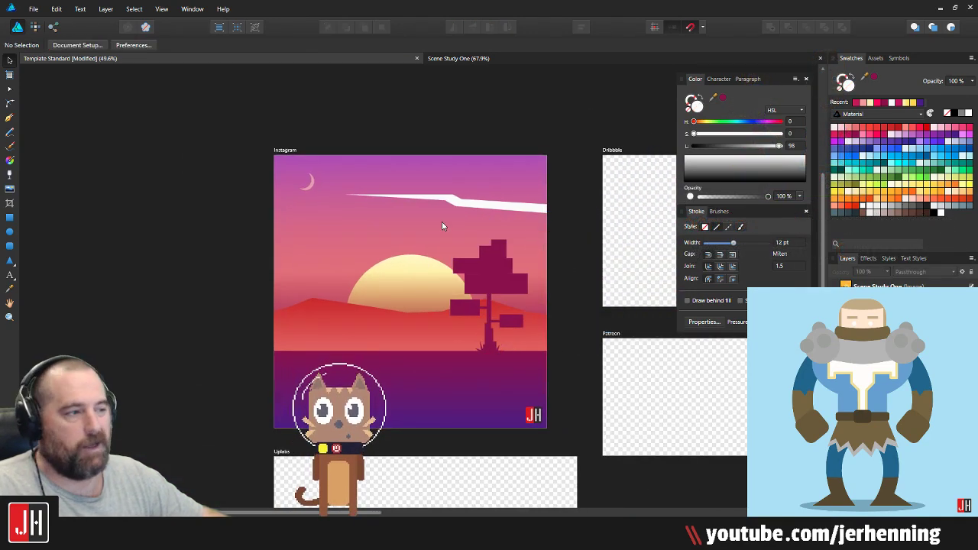
# Step: Shift the upper cloud to the right so that more of it runs past the artboard's right edge
pyautogui.scroll(1, 441, 226)
pyautogui.click(430, 194)
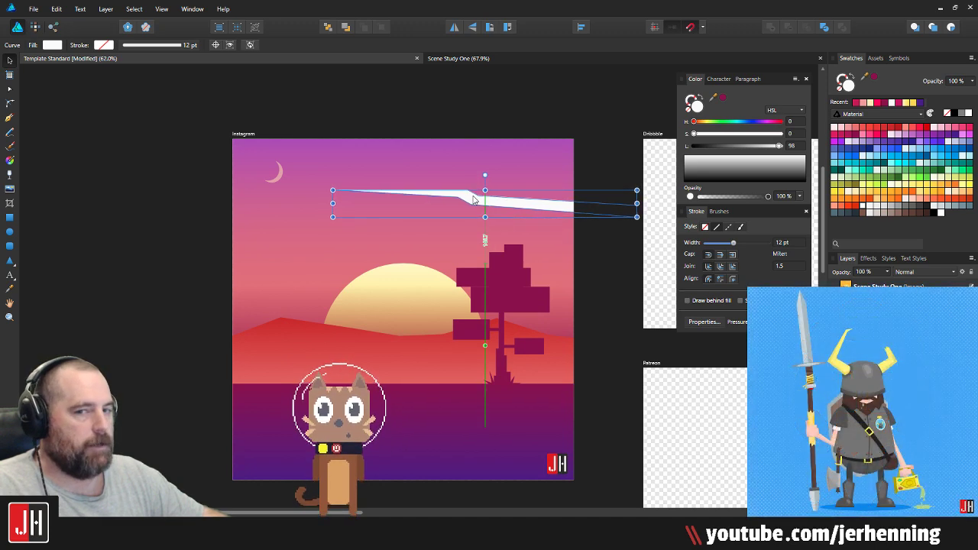
pyautogui.moveTo(473, 199); pyautogui.dragTo(477, 197)
pyautogui.click(417, 118)
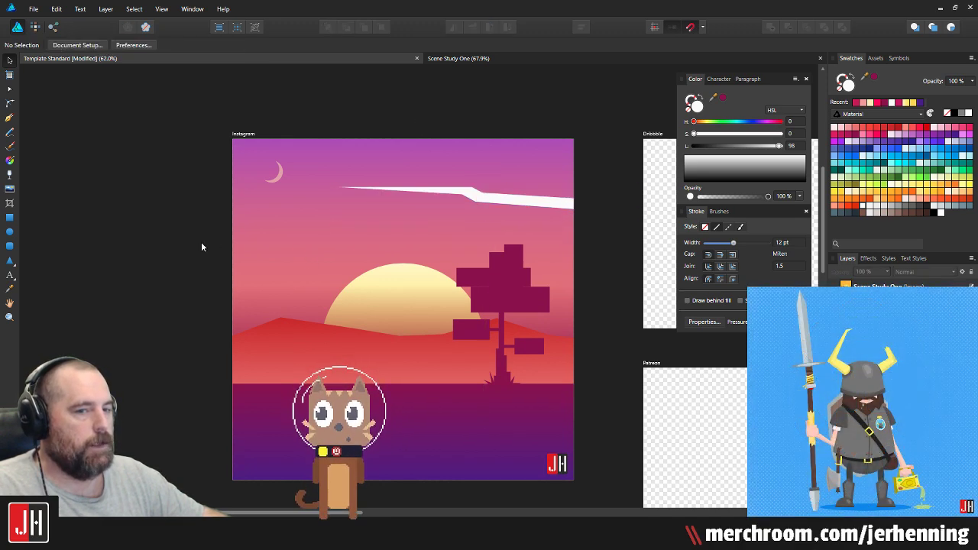
# Step: Check the cloud shapes in the Scene Study One document as a reference and return to the Template Standard document
pyautogui.click(10, 118)
pyautogui.scroll(1, 413, 297)
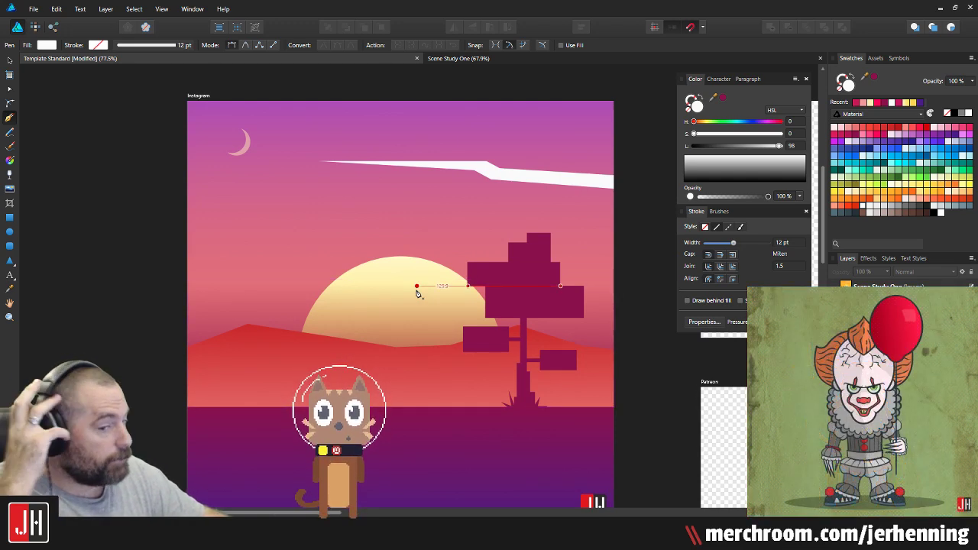
pyautogui.click(490, 57)
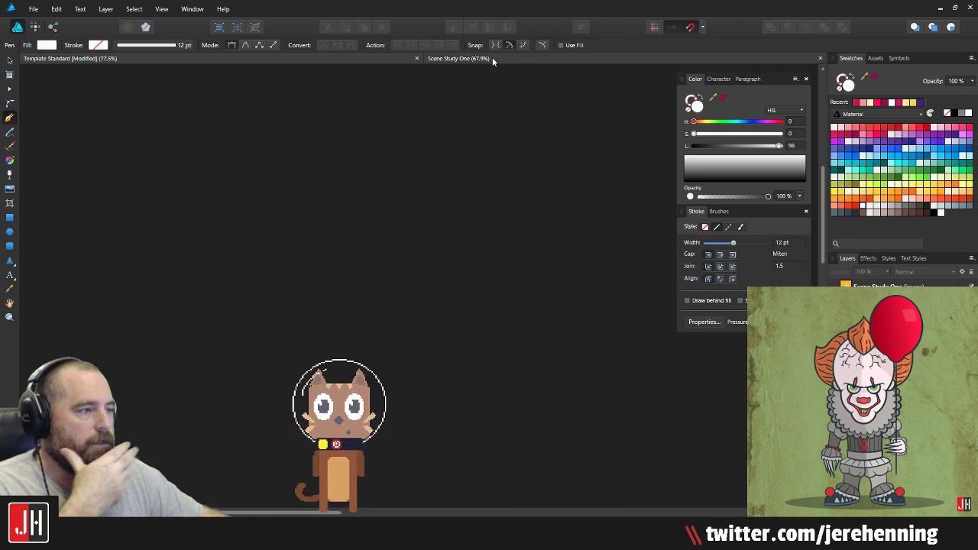
pyautogui.moveTo(476, 321); pyautogui.dragTo(462, 304)
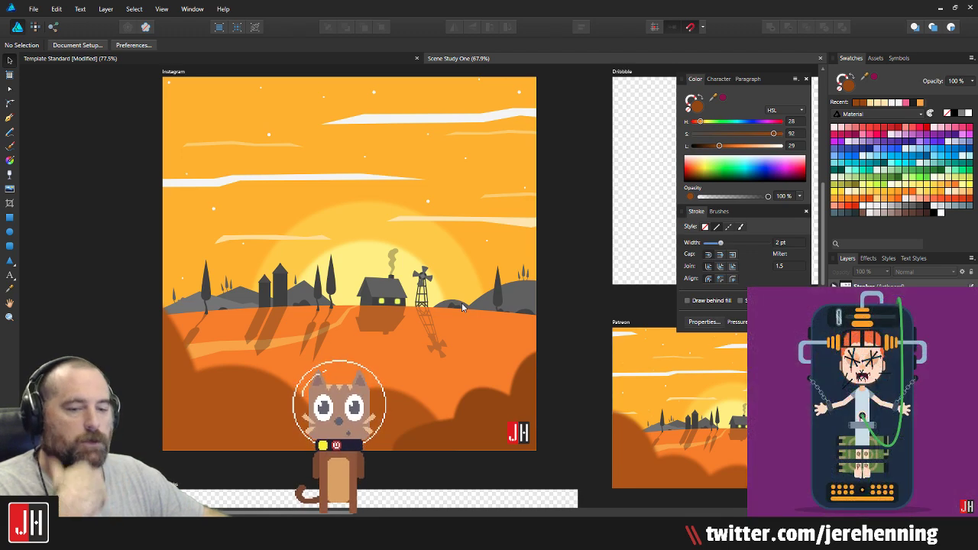
pyautogui.click(348, 59)
# Step: Draw a second stepped cloud with the Pen tool, from beyond the artboard's left edge to a point over the sun, and fill it off-white
pyautogui.moveTo(524, 315); pyautogui.dragTo(492, 297)
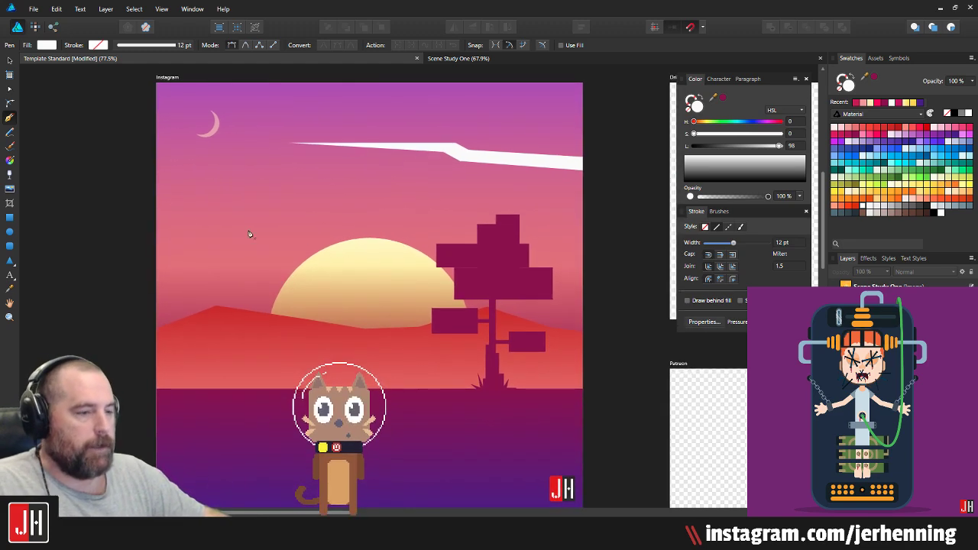
pyautogui.moveTo(267, 268); pyautogui.dragTo(317, 268)
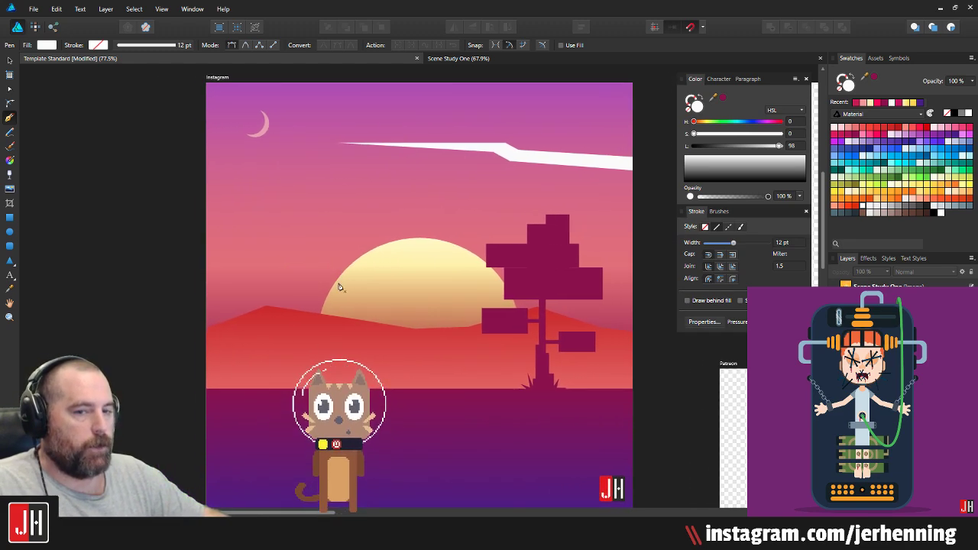
pyautogui.click(146, 239)
pyautogui.click(286, 243)
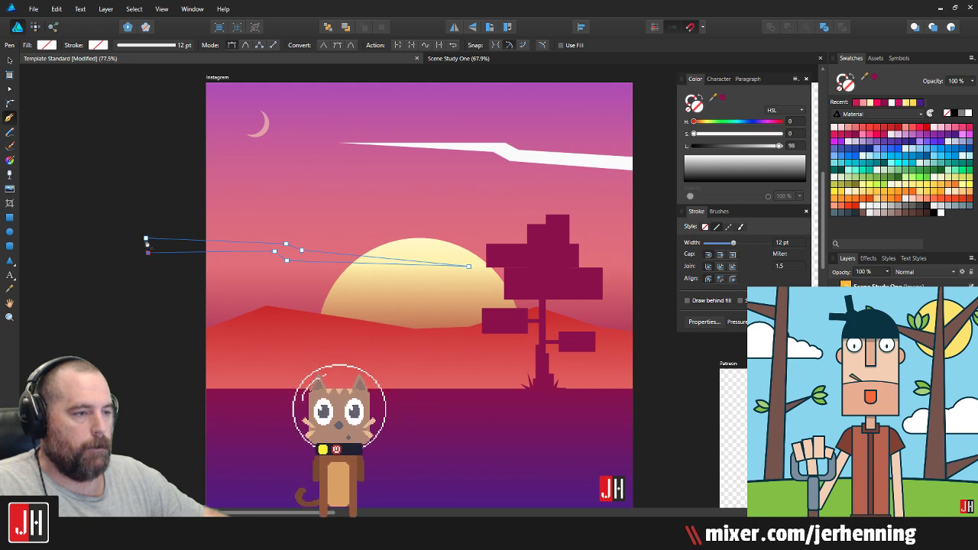
pyautogui.click(852, 212)
pyautogui.press('v')
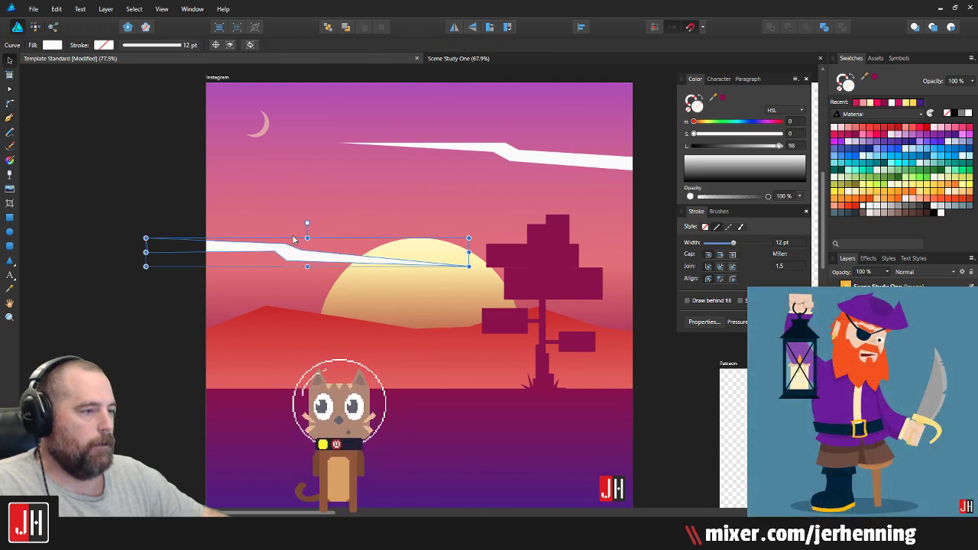
pyautogui.click(217, 181)
pyautogui.scroll(-2, 229, 192)
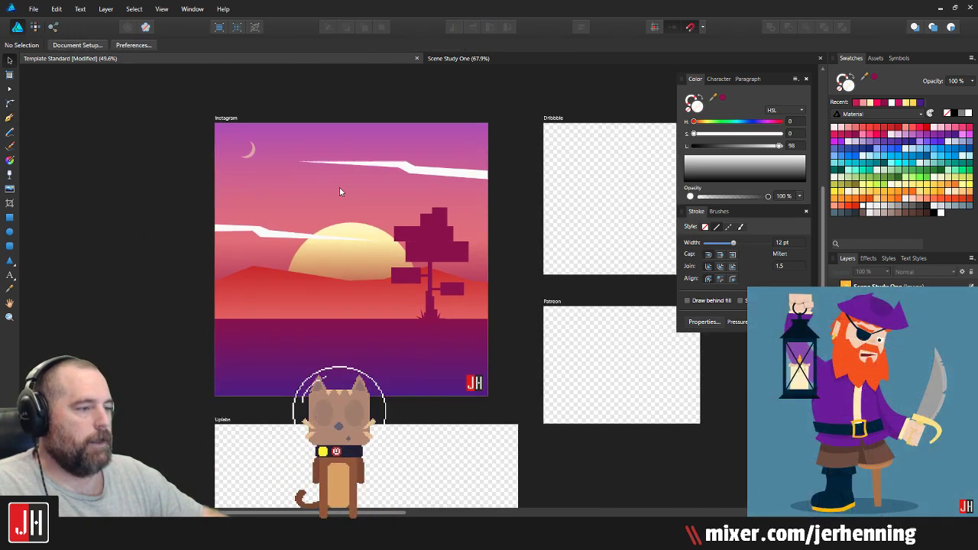
# Step: Reposition the upper cloud slightly lower and further right in the sky
pyautogui.scroll(3, 461, 200)
pyautogui.moveTo(276, 162); pyautogui.dragTo(397, 218)
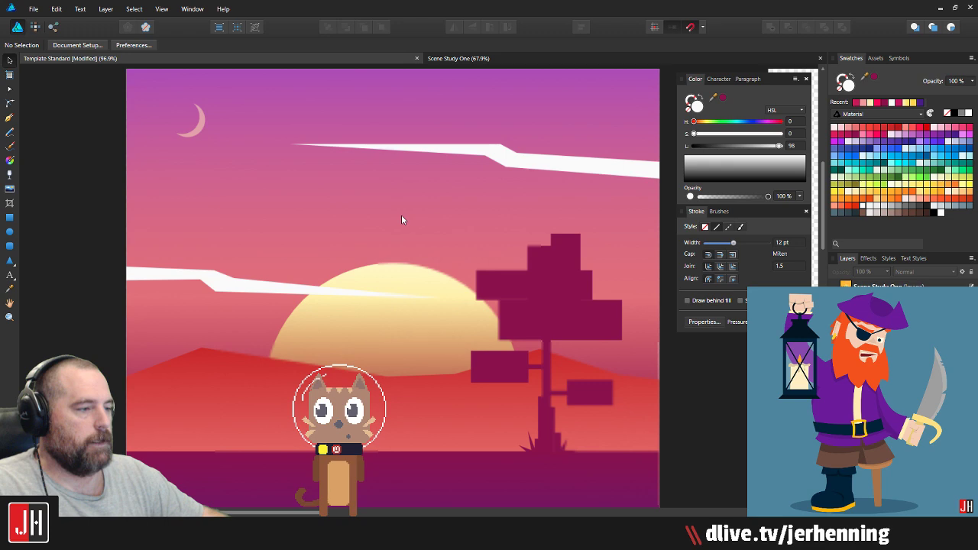
pyautogui.click(510, 188)
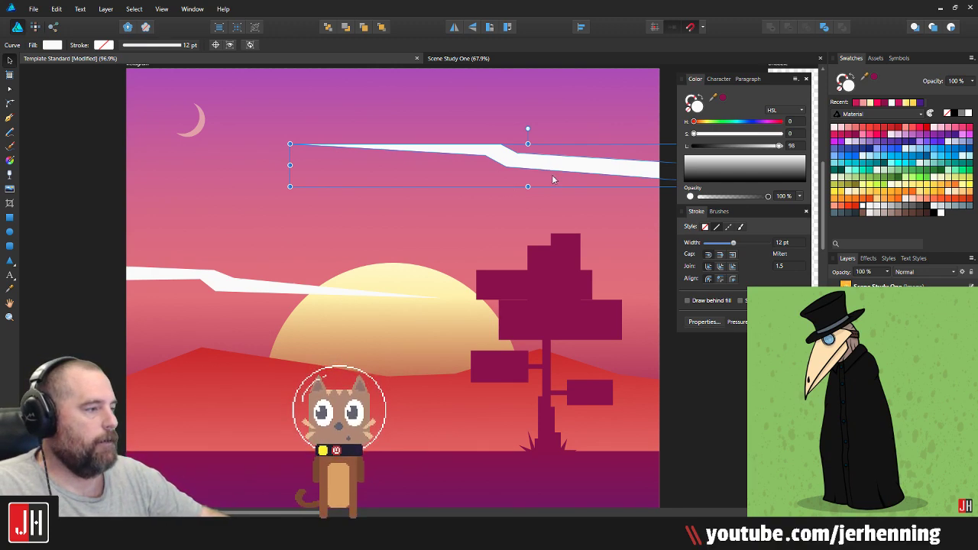
pyautogui.moveTo(553, 180); pyautogui.dragTo(556, 178)
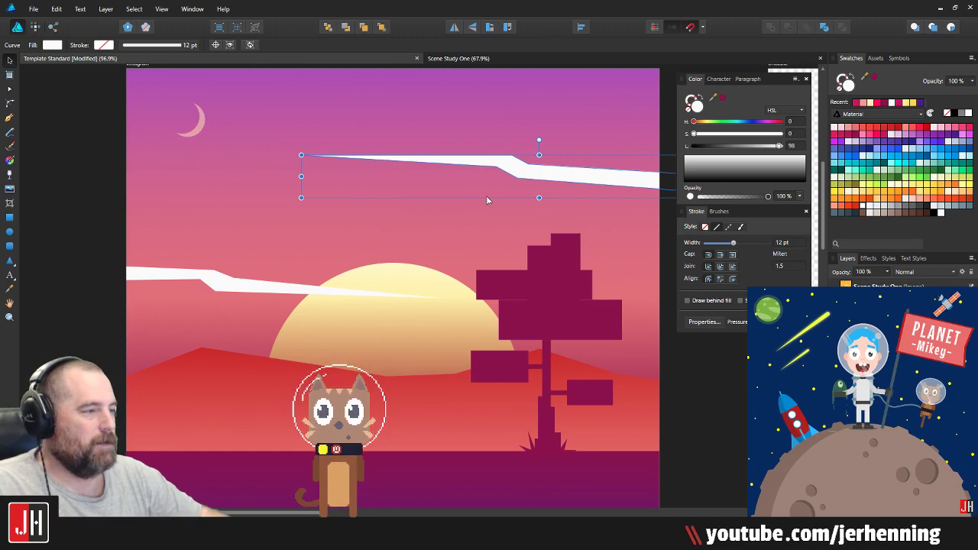
pyautogui.moveTo(554, 181); pyautogui.dragTo(562, 178)
pyautogui.scroll(-2, 531, 235)
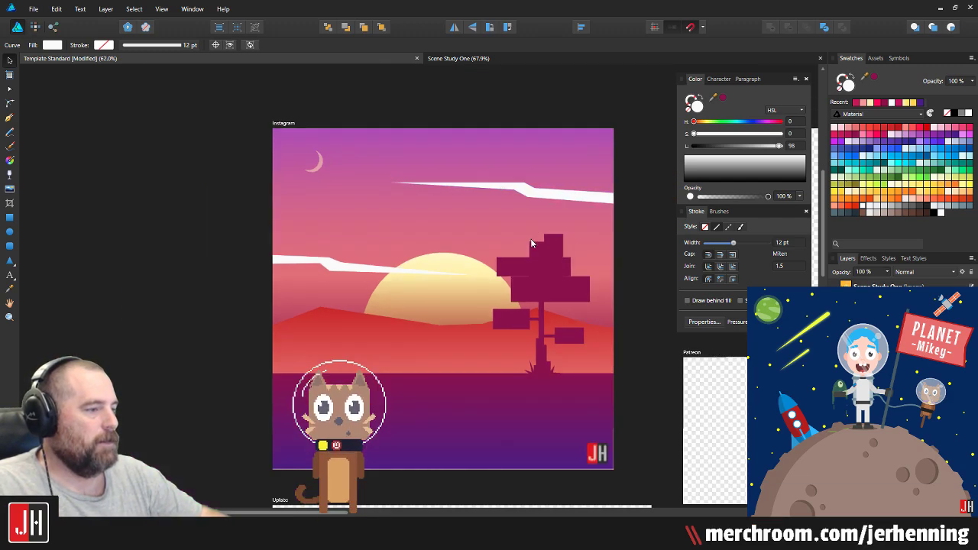
# Step: Duplicate the lower cloud, flip the copy horizontally and vertically, and place it near the tree, extending past the artboard's right edge
pyautogui.click(351, 267)
pyautogui.moveTo(348, 267); pyautogui.dragTo(518, 313)
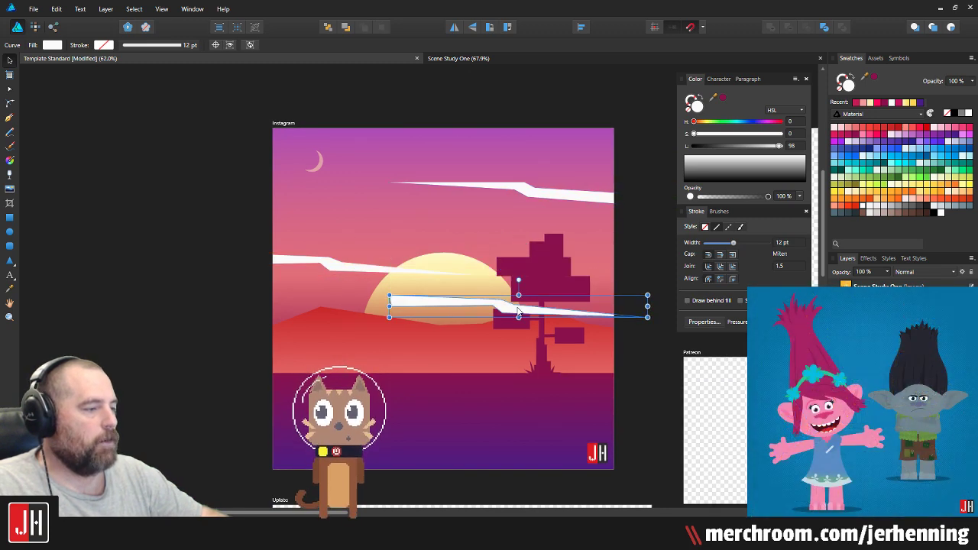
pyautogui.click(456, 30)
pyautogui.click(472, 28)
pyautogui.scroll(3, 584, 342)
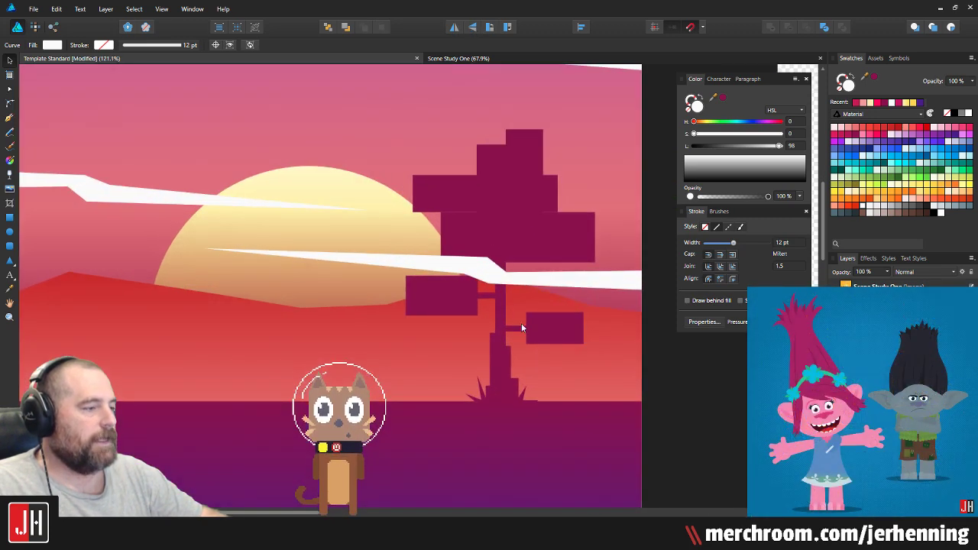
pyautogui.moveTo(491, 281); pyautogui.dragTo(659, 290)
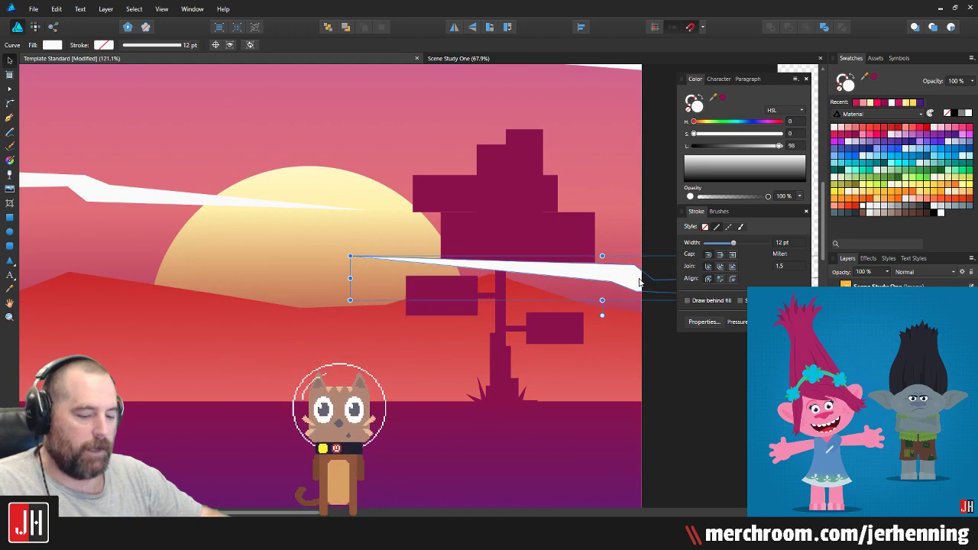
# Step: Shrink the white cloud behind the tree to about 689 × 60 px and reposition it at the scene's right edge
pyautogui.press('Delete')
pyautogui.click(395, 263)
pyautogui.hotkey('ctrl', 'z')
pyautogui.moveTo(402, 269); pyautogui.dragTo(313, 285)
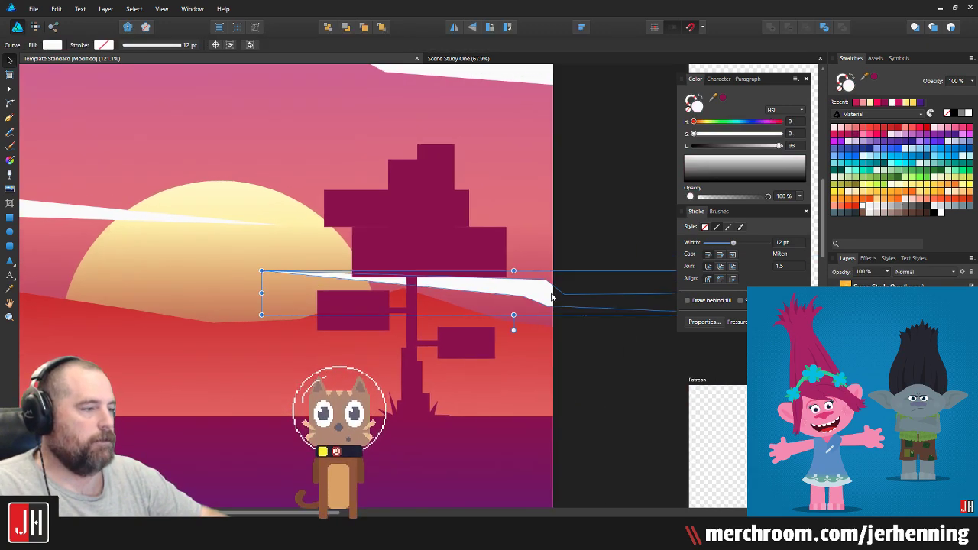
pyautogui.moveTo(550, 294); pyautogui.dragTo(539, 267)
pyautogui.scroll(-4, 527, 288)
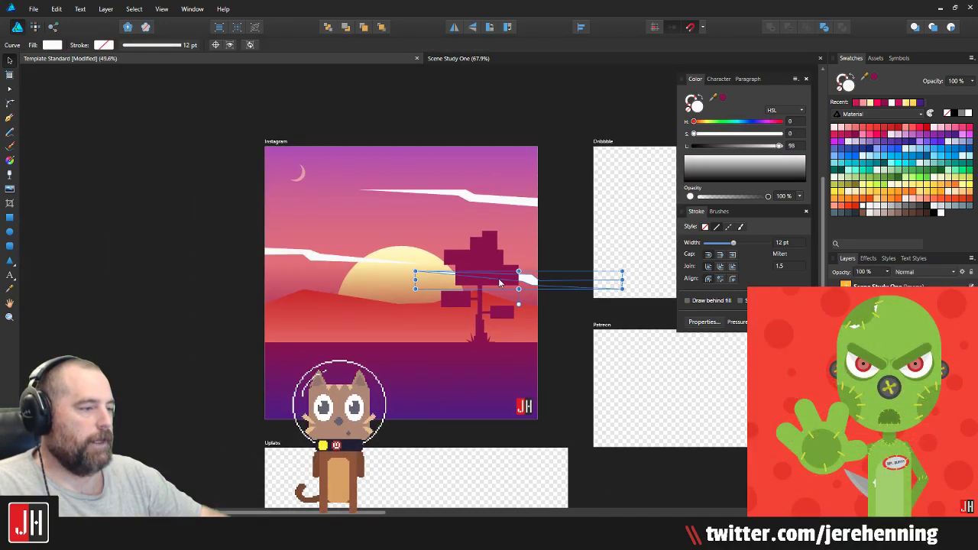
pyautogui.click(497, 280)
pyautogui.click(555, 289)
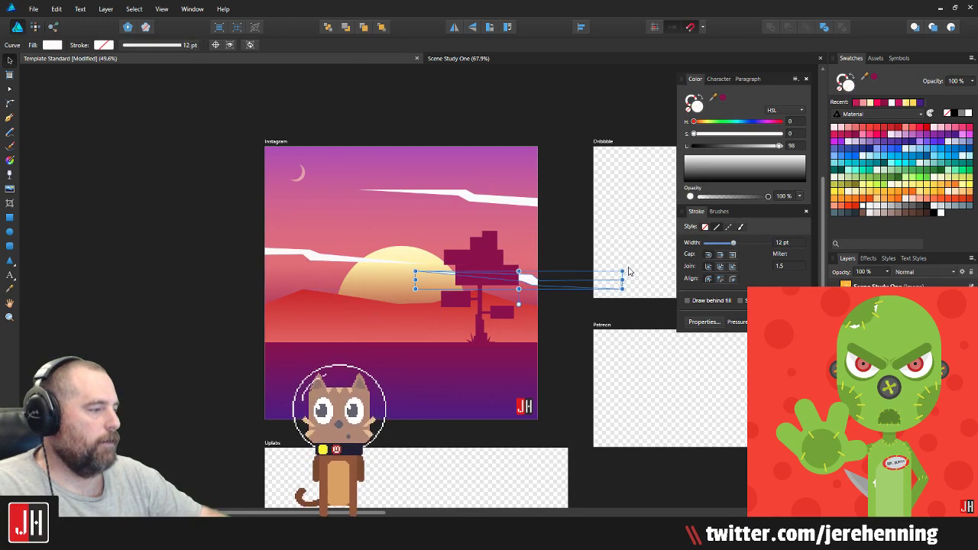
pyautogui.moveTo(620, 271); pyautogui.dragTo(589, 273)
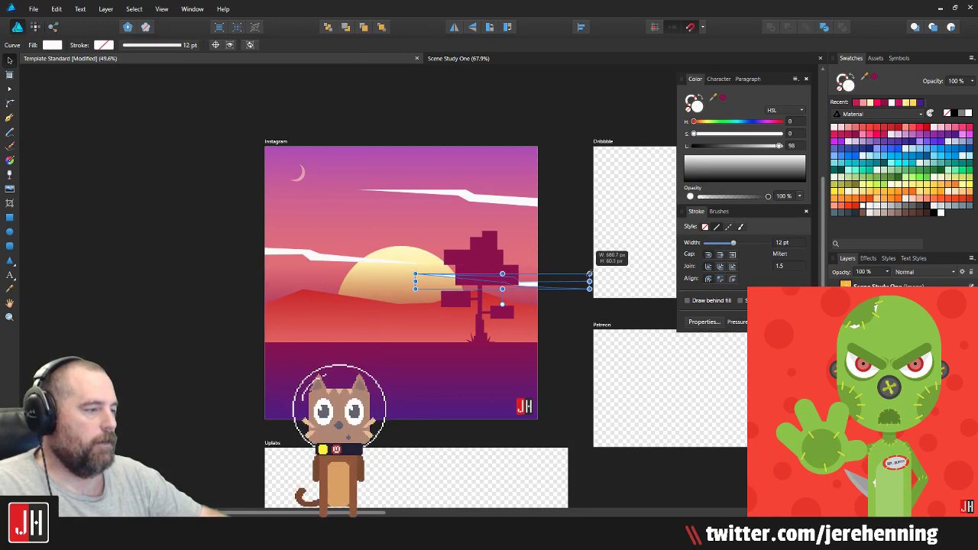
pyautogui.scroll(3, 538, 292)
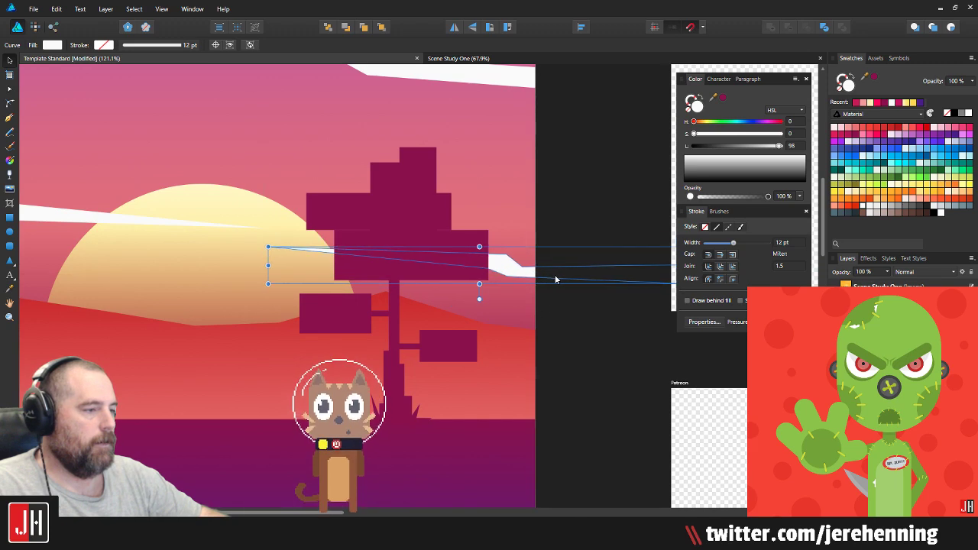
# Step: Scale down the white cloud at the sky's left edge slightly and adjust its position across the sun
pyautogui.moveTo(120, 221); pyautogui.dragTo(512, 305)
pyautogui.moveTo(445, 301); pyautogui.dragTo(426, 293)
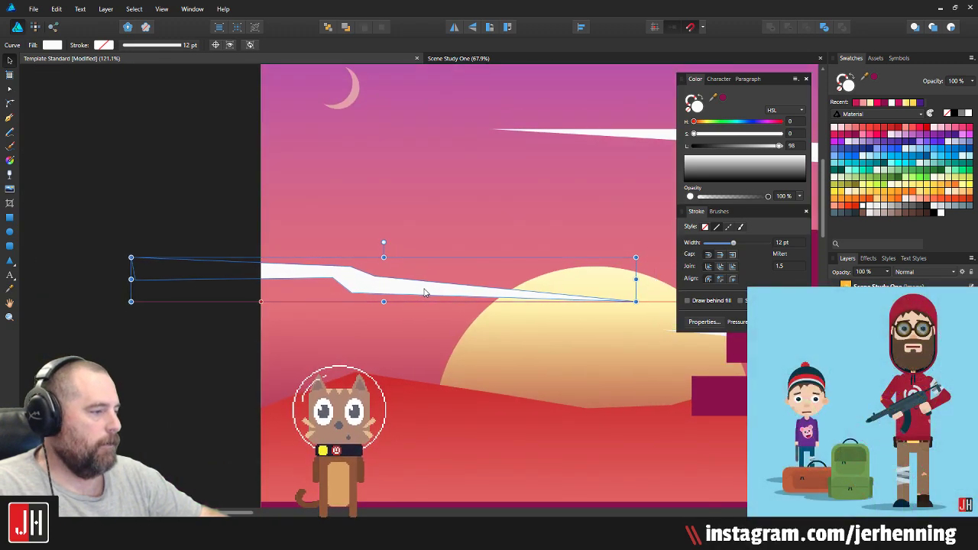
pyautogui.scroll(-3, 491, 316)
pyautogui.scroll(-2, 542, 367)
pyautogui.click(664, 380)
pyautogui.moveTo(636, 372); pyautogui.dragTo(576, 381)
pyautogui.moveTo(372, 266); pyautogui.dragTo(338, 258)
# Step: Adjust the crescent moon's size and shift it closer to the upper-left corner of the Instagram artboard
pyautogui.scroll(5, 346, 255)
pyautogui.click(363, 204)
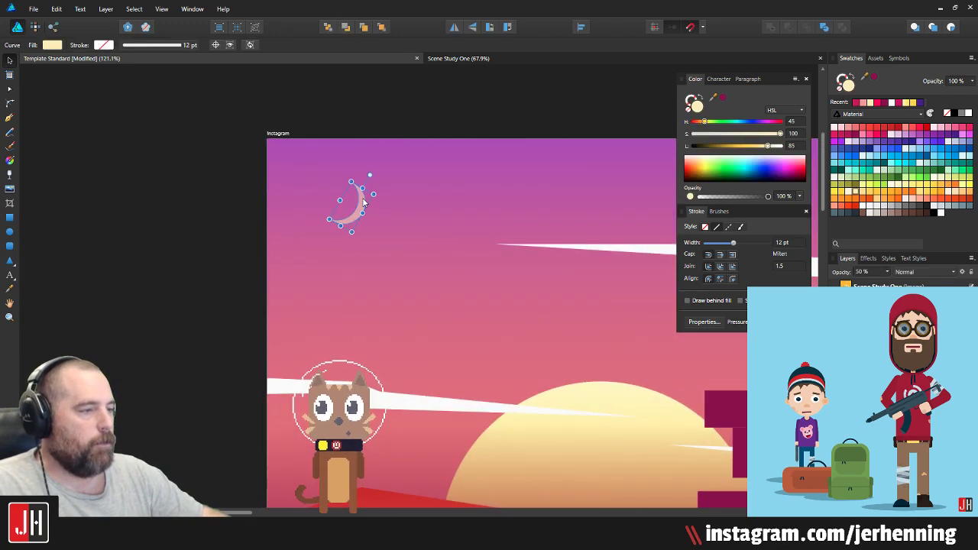
pyautogui.moveTo(367, 195); pyautogui.dragTo(356, 200)
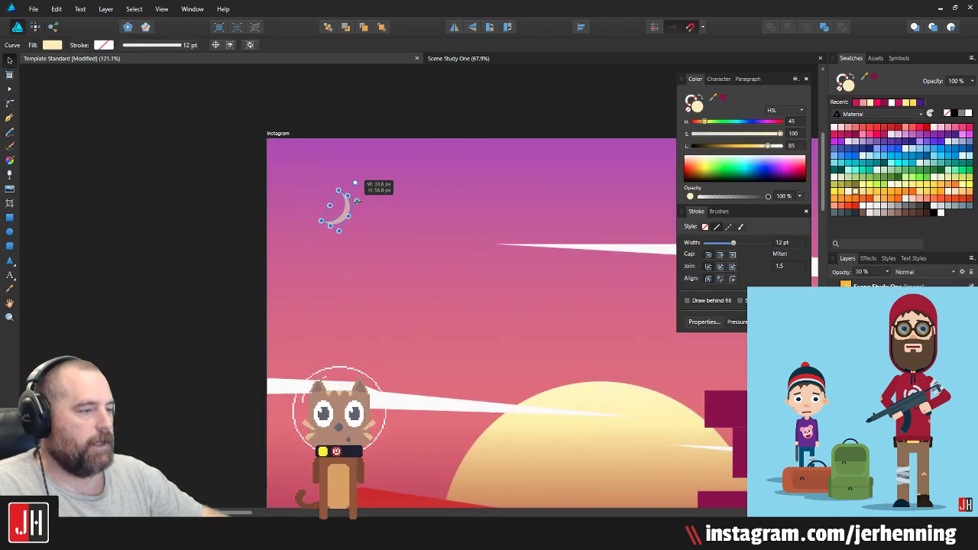
pyautogui.click(424, 154)
pyautogui.scroll(-5, 458, 158)
pyautogui.moveTo(527, 187); pyautogui.dragTo(410, 187)
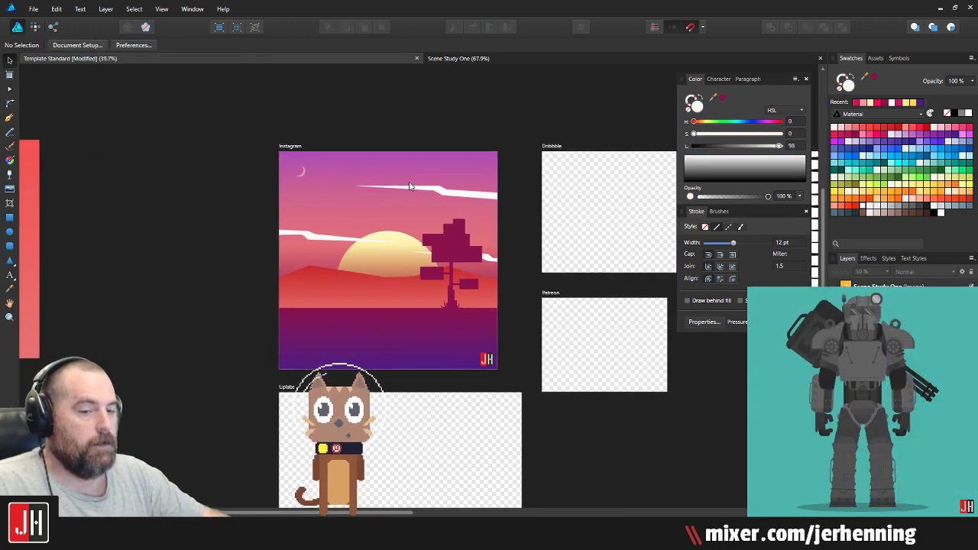
pyautogui.scroll(4, 396, 222)
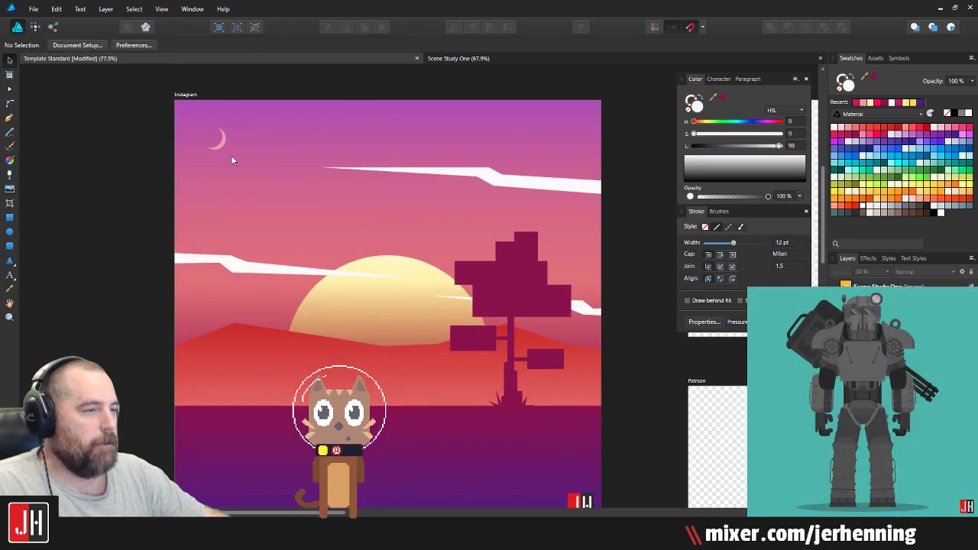
pyautogui.click(220, 139)
pyautogui.scroll(4, 224, 136)
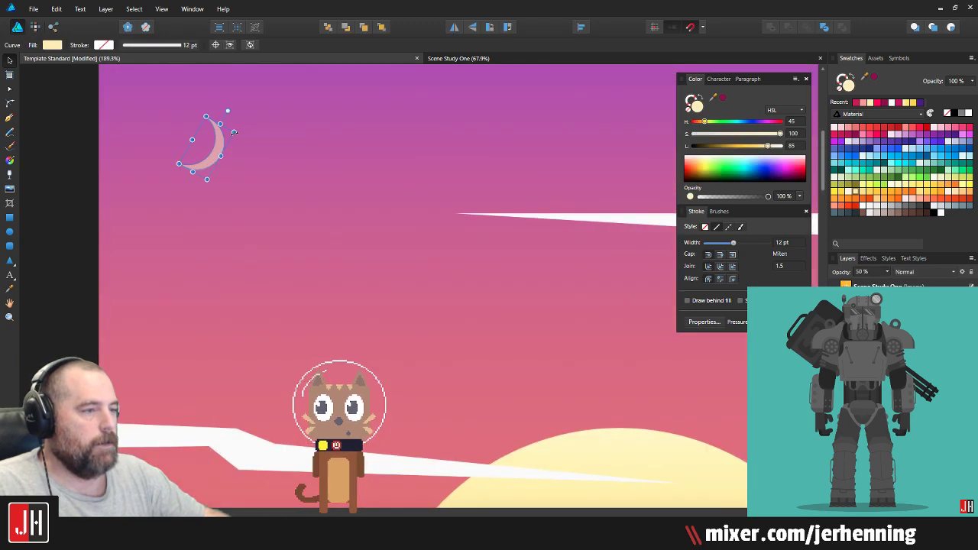
pyautogui.scroll(-5, 246, 166)
pyautogui.click(334, 113)
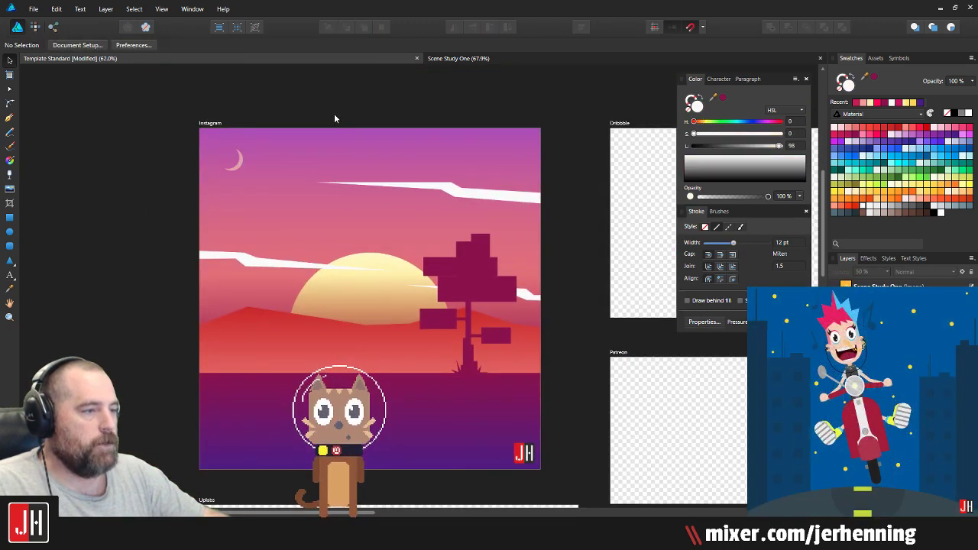
# Step: Draw a small circle as a star in the sky above the upper cloud and fill it with the moon's pale yellow
pyautogui.scroll(2, 343, 153)
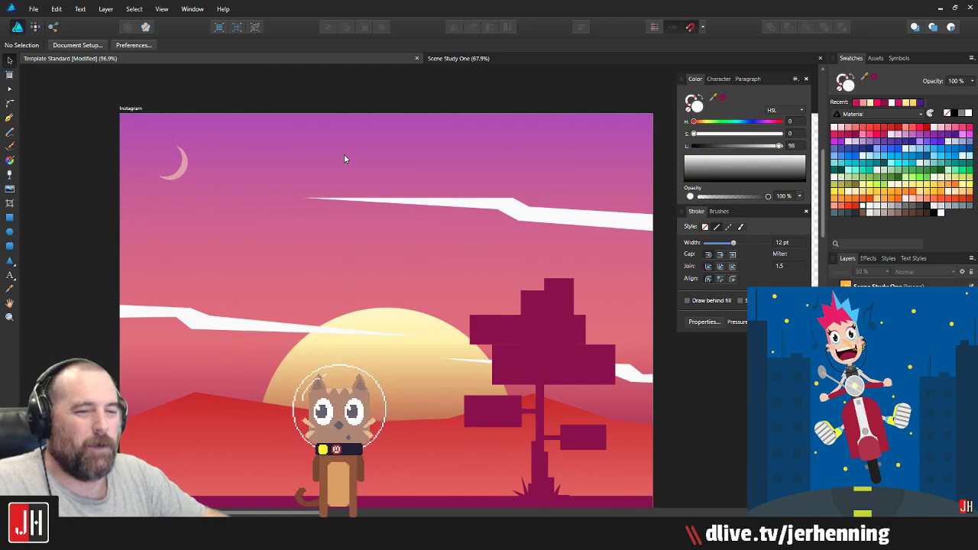
pyautogui.moveTo(430, 181); pyautogui.dragTo(374, 135)
pyautogui.scroll(-2, 353, 184)
pyautogui.scroll(2, 280, 184)
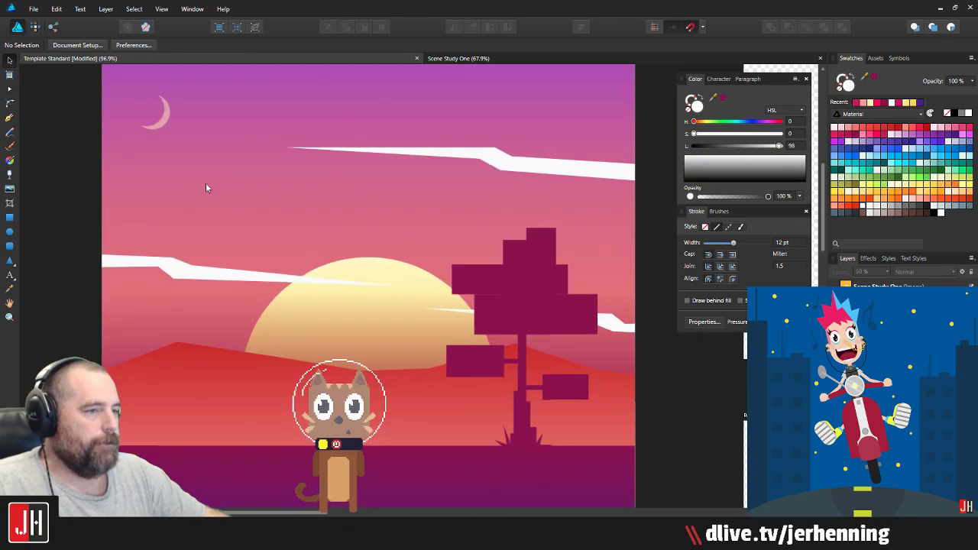
pyautogui.click(9, 232)
pyautogui.scroll(4, 488, 142)
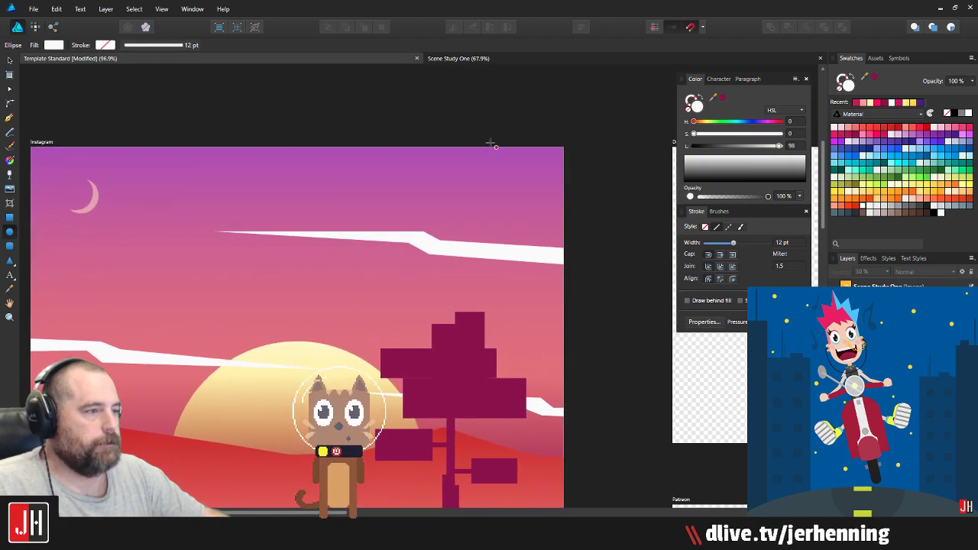
pyautogui.moveTo(400, 206); pyautogui.dragTo(417, 222)
pyautogui.scroll(-6, 418, 217)
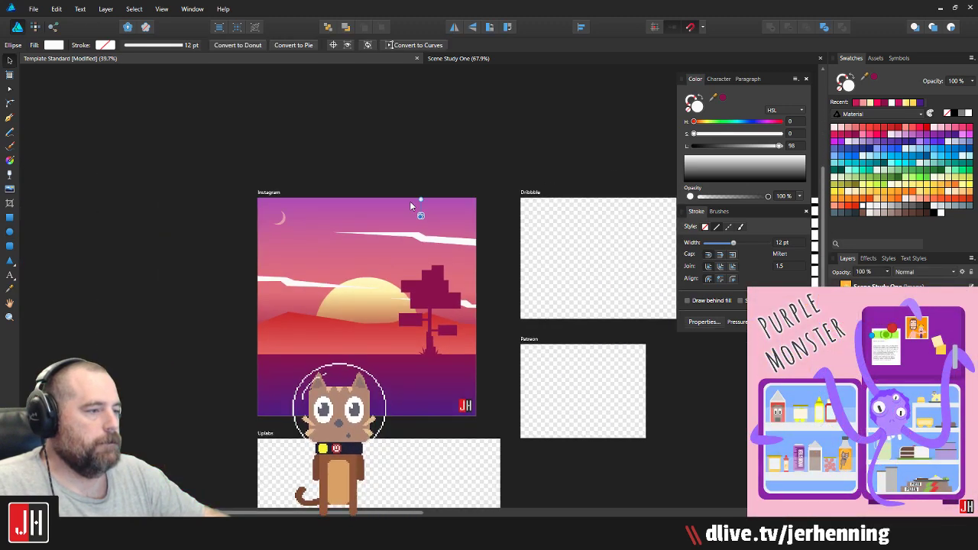
pyautogui.click(855, 191)
pyautogui.click(413, 185)
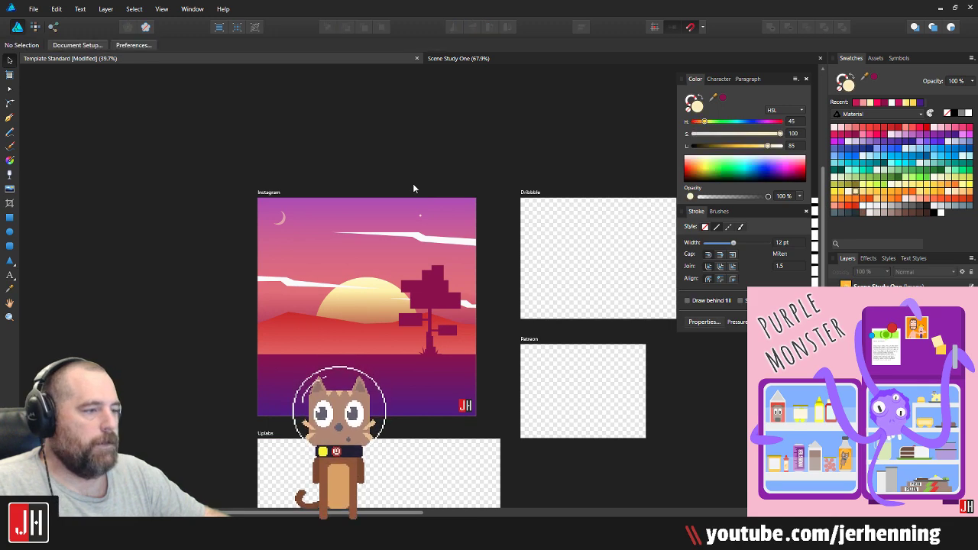
# Step: Set the star circle's opacity to 40%
pyautogui.scroll(3, 419, 196)
pyautogui.moveTo(472, 255); pyautogui.dragTo(471, 256)
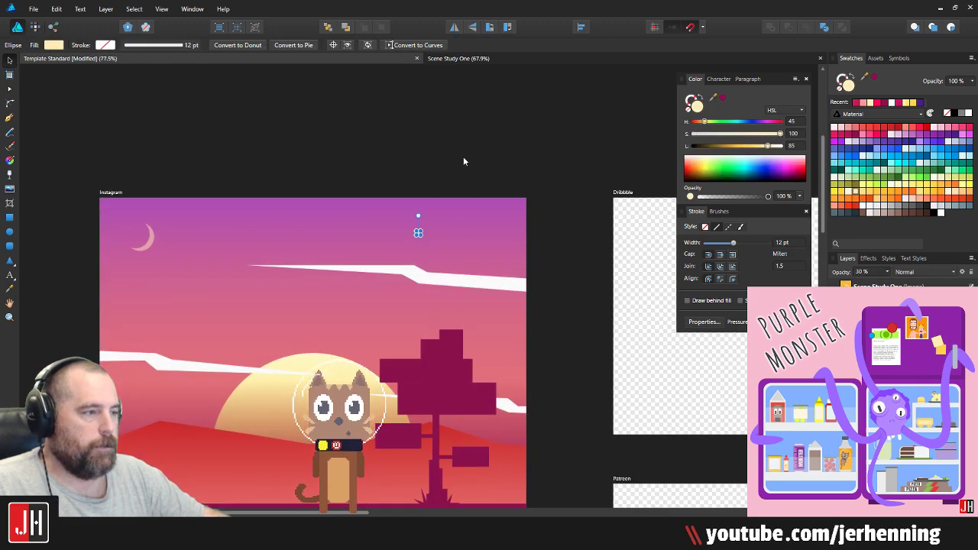
pyautogui.scroll(4, 421, 233)
pyautogui.scroll(3, 422, 236)
pyautogui.click(419, 213)
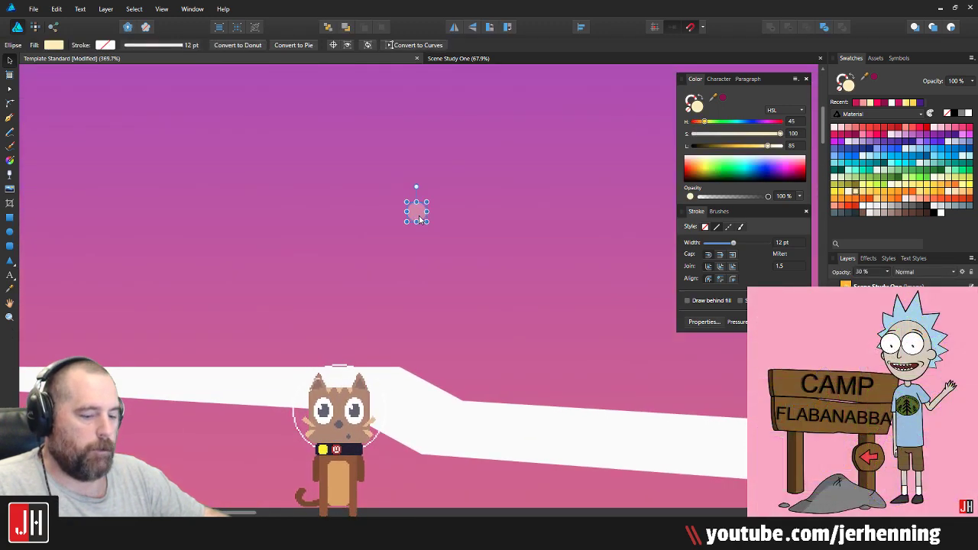
pyautogui.press('4')
pyautogui.scroll(-4, 421, 212)
pyautogui.click(451, 113)
pyautogui.scroll(-4, 456, 145)
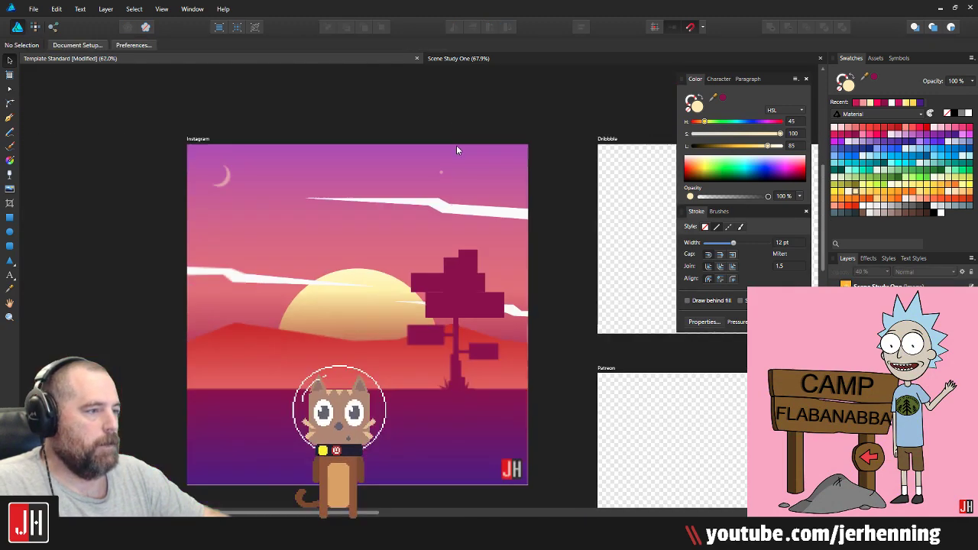
# Step: Duplicate the star into the middle of the sky below the upper cloud and scale the copy down
pyautogui.scroll(5, 443, 153)
pyautogui.moveTo(411, 84); pyautogui.dragTo(537, 269)
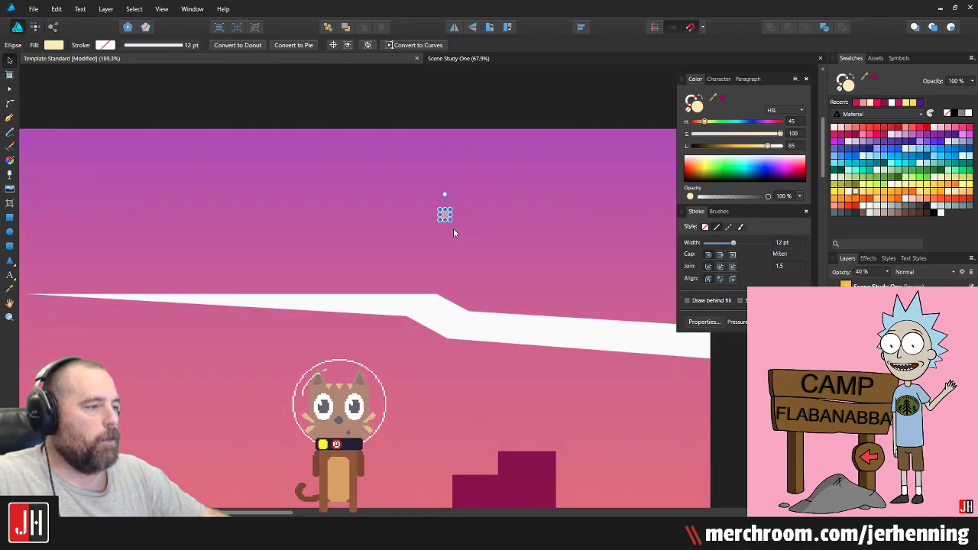
pyautogui.moveTo(186, 343); pyautogui.dragTo(450, 249)
pyautogui.scroll(4, 347, 272)
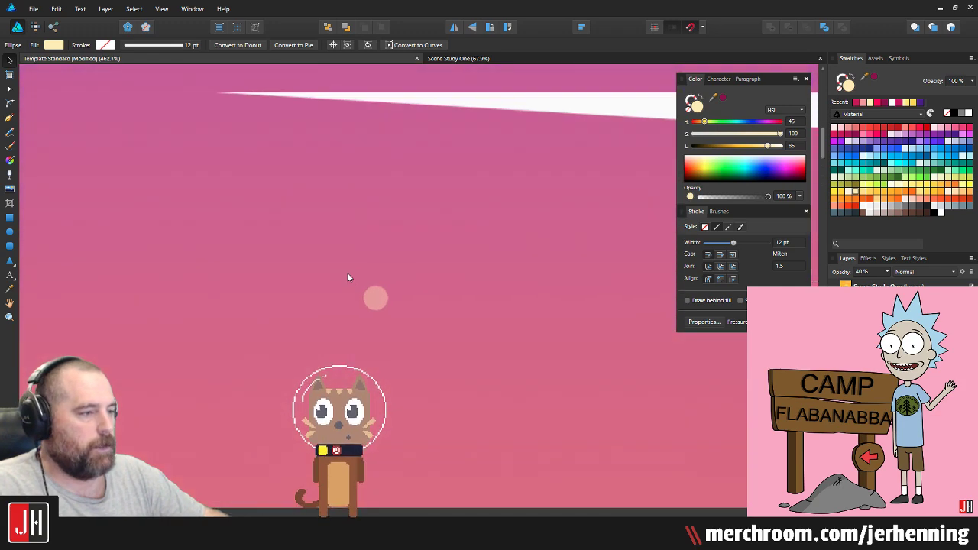
pyautogui.moveTo(387, 284); pyautogui.dragTo(374, 291)
pyautogui.scroll(-10, 382, 289)
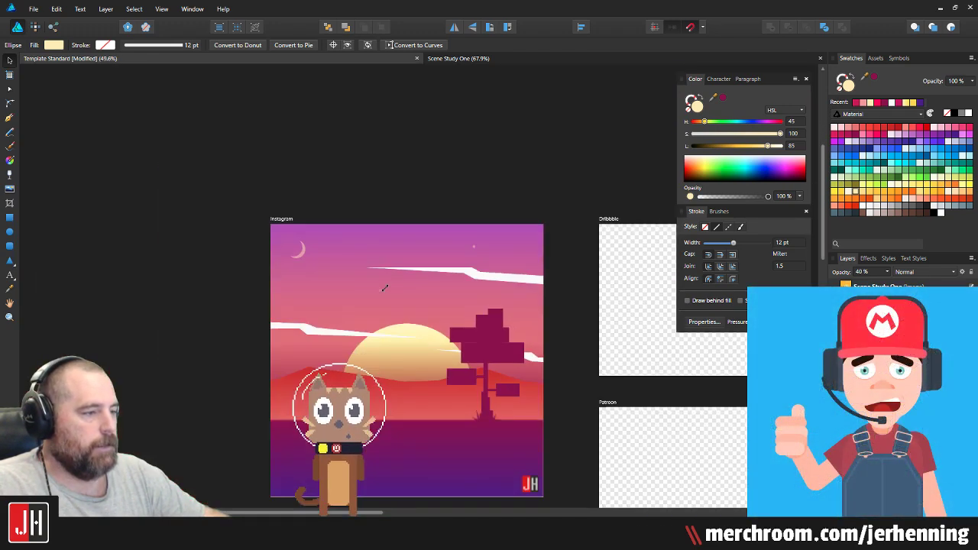
# Step: Duplicate the larger star to below the left cloud and the smaller star to the sky beside the treetop
pyautogui.click(421, 173)
pyautogui.scroll(2, 391, 223)
pyautogui.moveTo(426, 179); pyautogui.dragTo(571, 282)
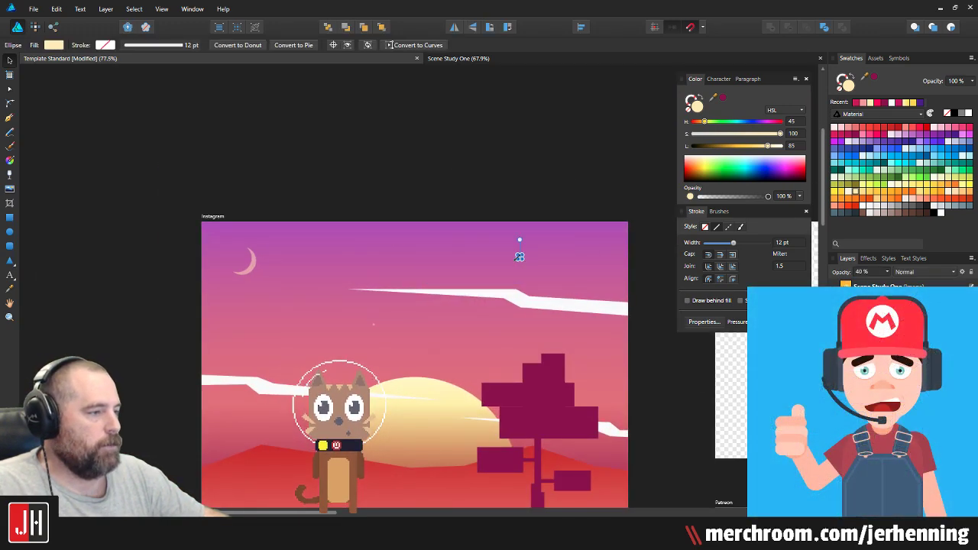
pyautogui.moveTo(520, 260); pyautogui.dragTo(219, 416)
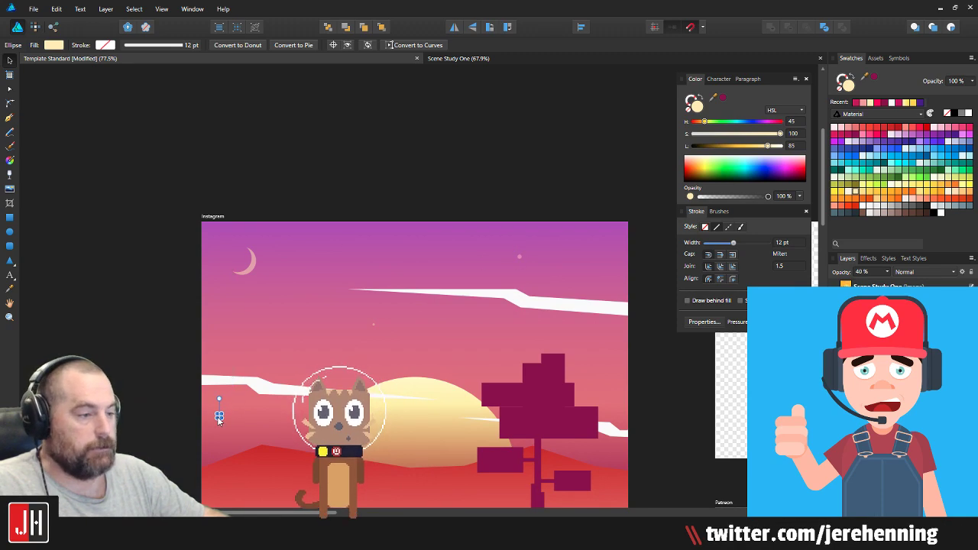
pyautogui.moveTo(372, 324); pyautogui.dragTo(535, 372)
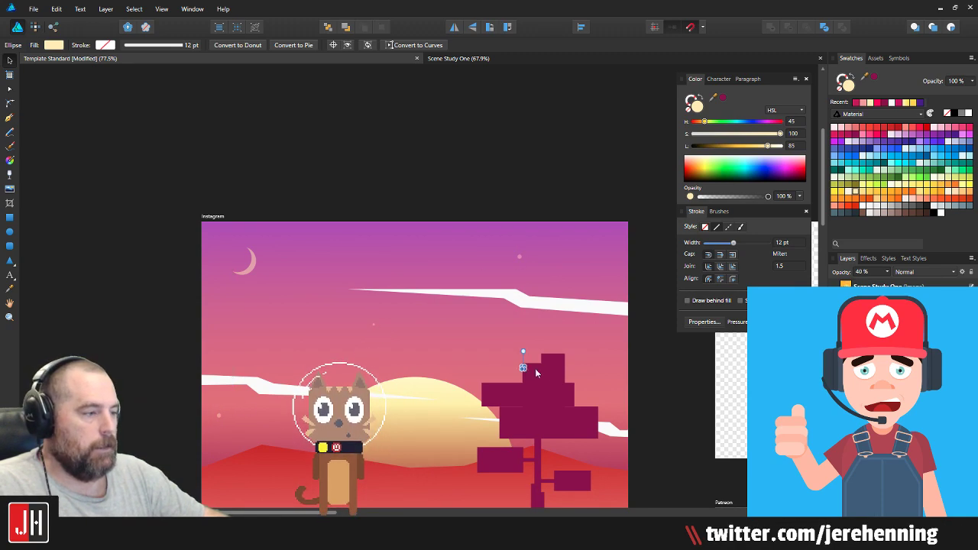
# Step: Place another star copy beside the crescent moon and scale it to about 4.5 × 4.5 px
pyautogui.moveTo(606, 387); pyautogui.dragTo(291, 253)
pyautogui.scroll(5, 292, 253)
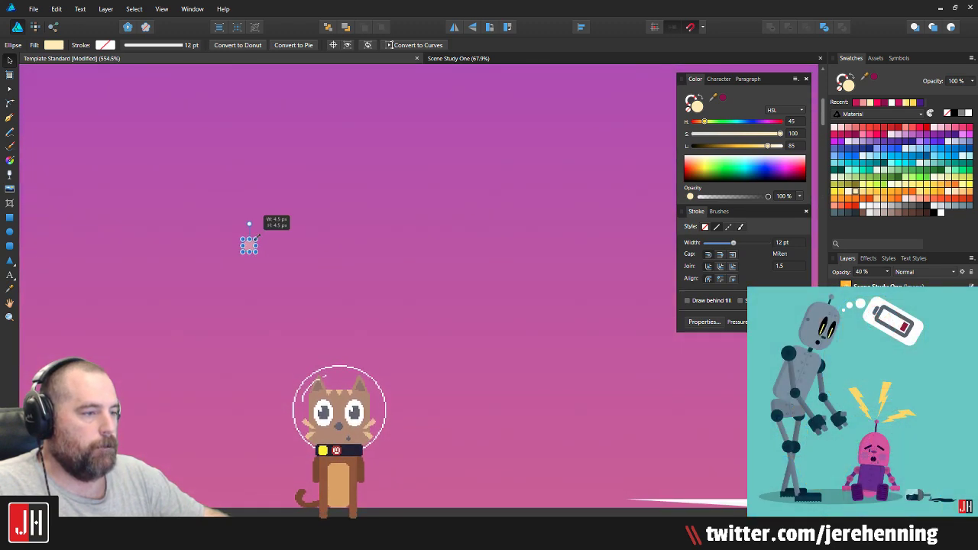
pyautogui.scroll(-5, 269, 245)
pyautogui.click(319, 183)
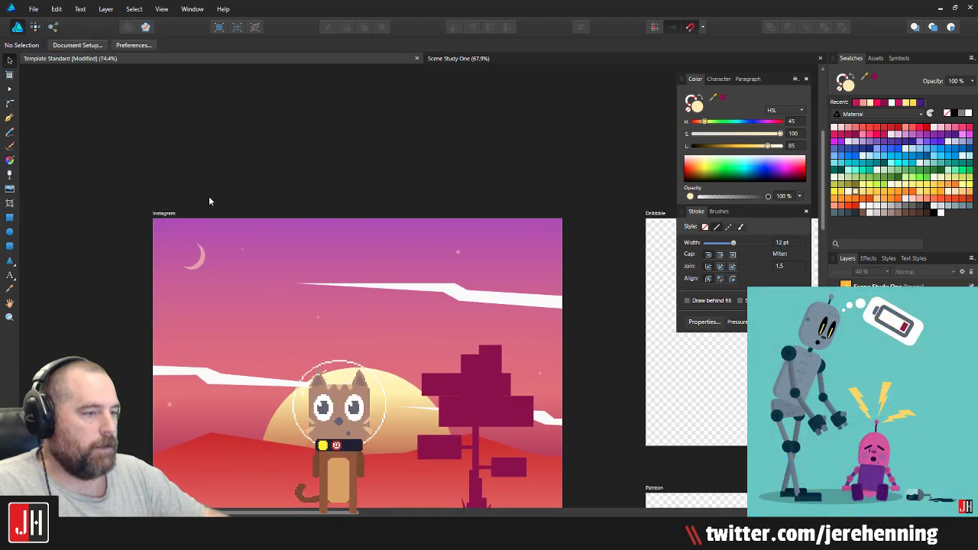
# Step: Group the five star circles, leaving the moon out of the group
pyautogui.moveTo(108, 181); pyautogui.dragTo(580, 415)
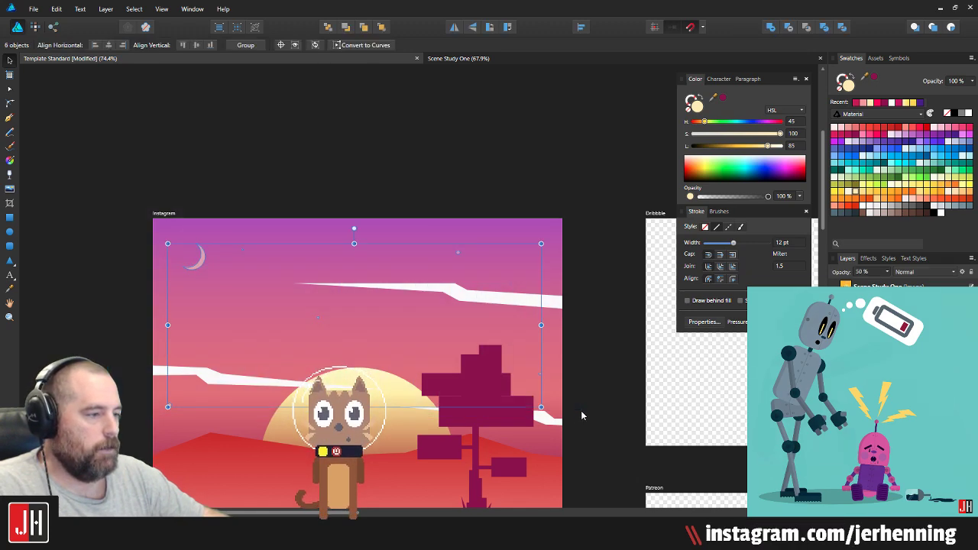
pyautogui.keyDown('shift'); pyautogui.click(199, 264); pyautogui.keyUp('shift')
pyautogui.hotkey('ctrl', 'g')
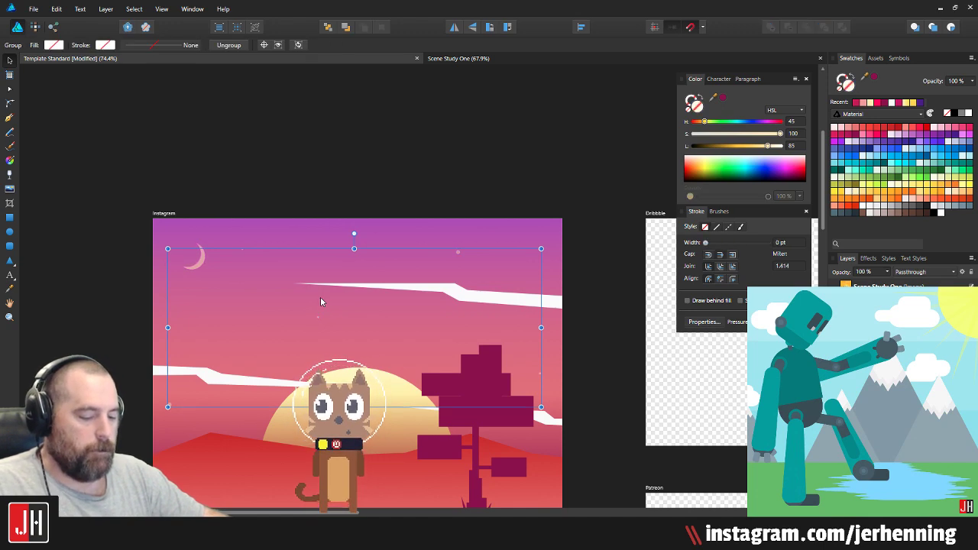
# Step: Duplicate the star group, rotate the copy 180°, and offset it upward across the sky
pyautogui.moveTo(417, 331); pyautogui.dragTo(451, 274)
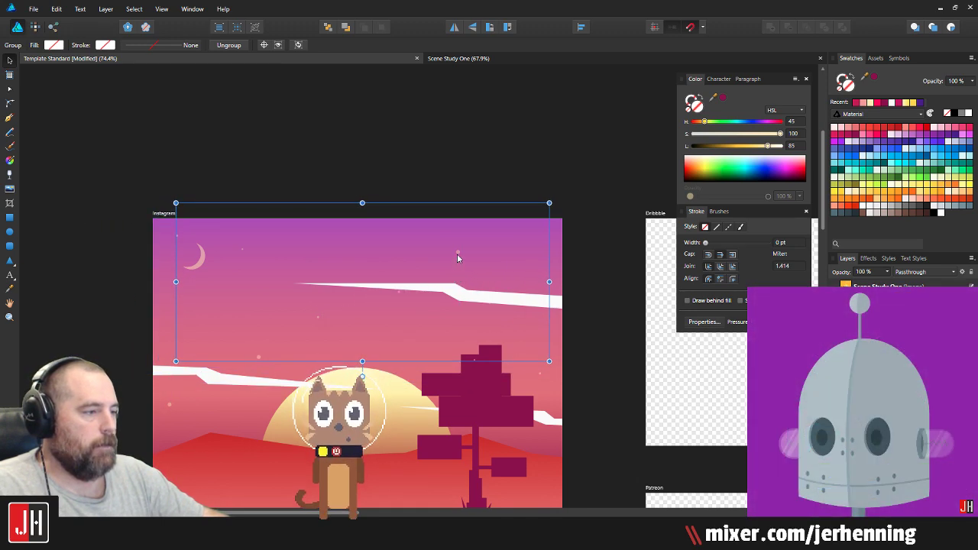
pyautogui.keyDown('shift'); pyautogui.click(458, 254); pyautogui.keyUp('shift')
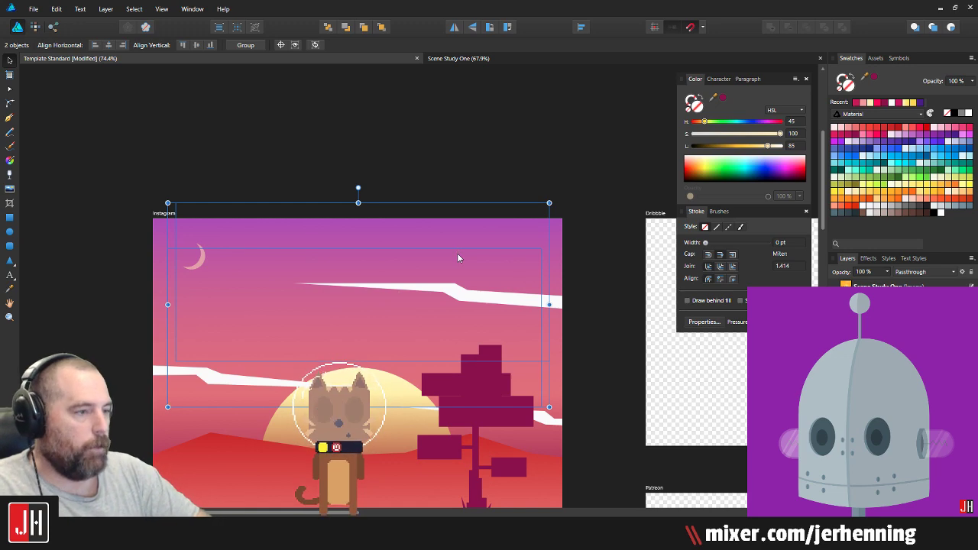
pyautogui.click(464, 217)
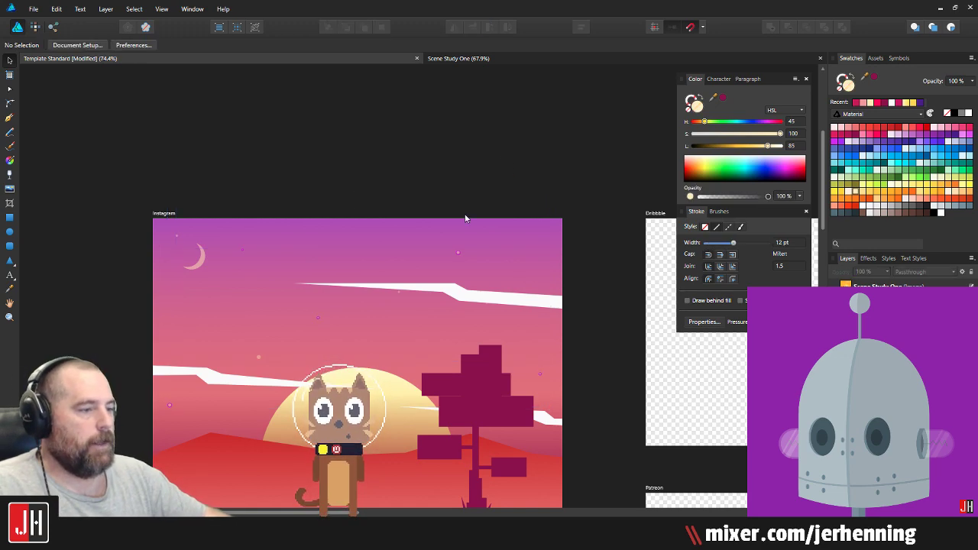
# Step: Duplicate the original star group again, shifting the copy to the left and slightly up
pyautogui.scroll(2, 321, 302)
pyautogui.click(313, 342)
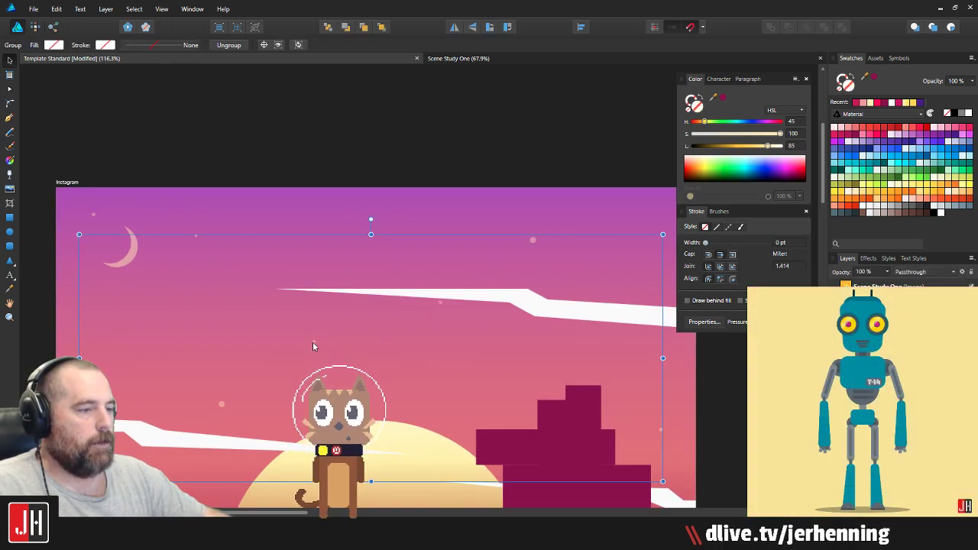
pyautogui.moveTo(313, 342); pyautogui.dragTo(176, 319)
pyautogui.scroll(-4, 245, 342)
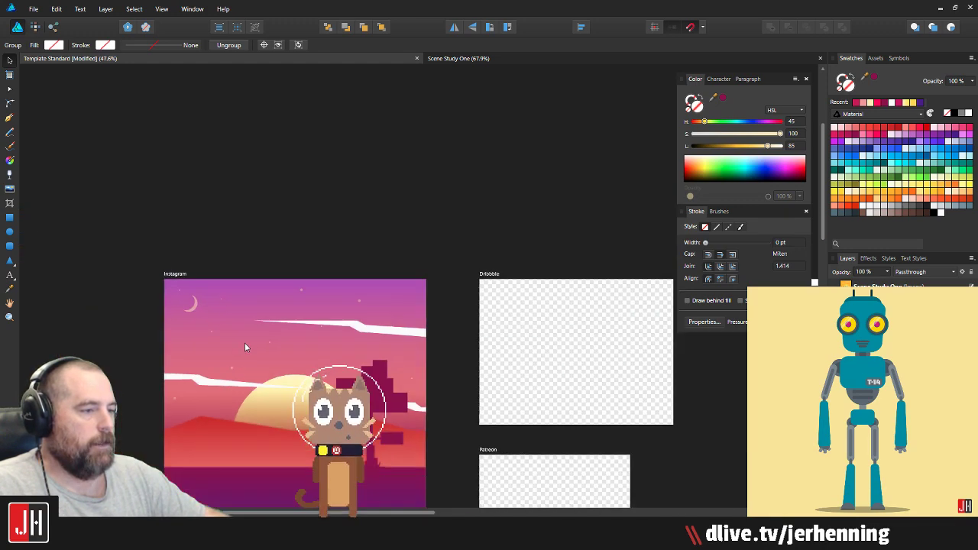
# Step: Duplicate a star group toward the right side of the sky and flip the copy horizontally and vertically
pyautogui.click(362, 236)
pyautogui.scroll(3, 272, 353)
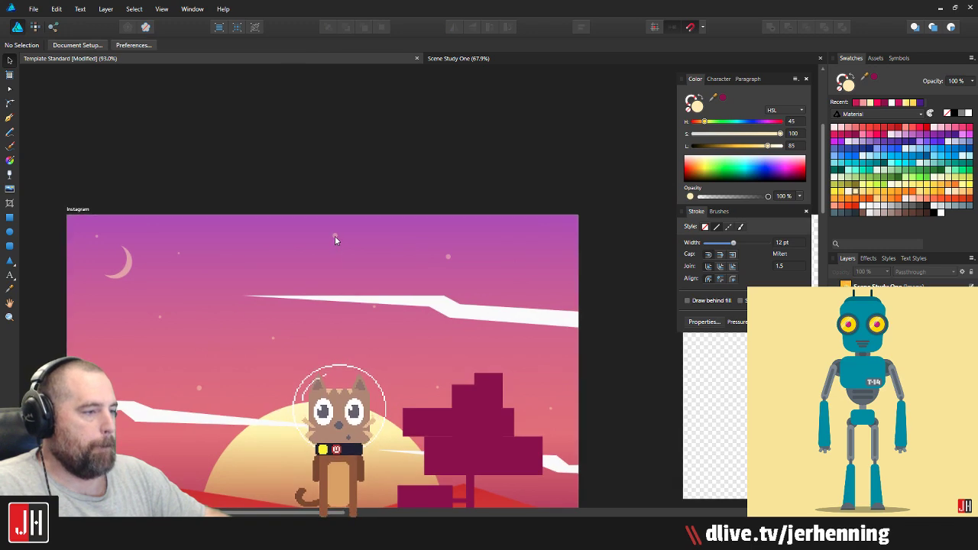
pyautogui.moveTo(334, 236); pyautogui.dragTo(614, 231)
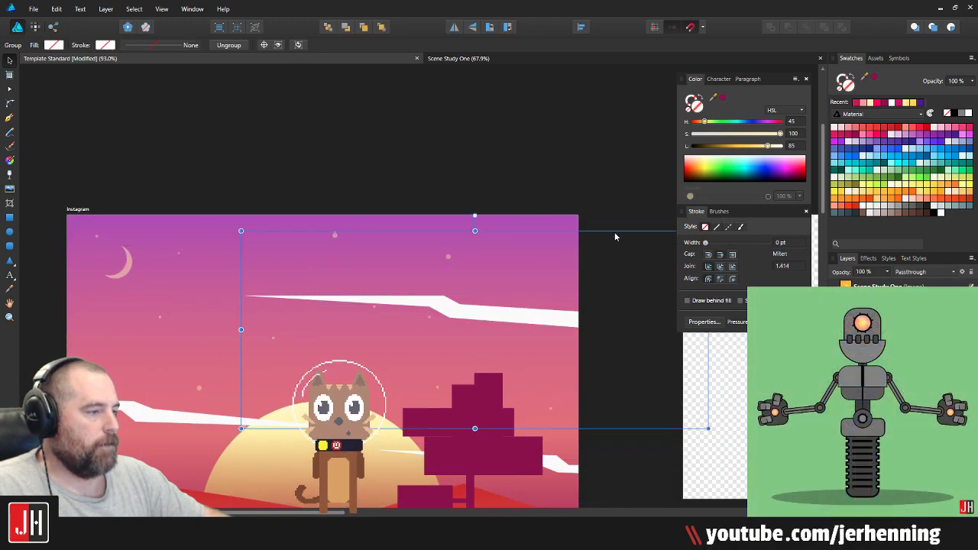
pyautogui.click(454, 28)
pyautogui.click(472, 28)
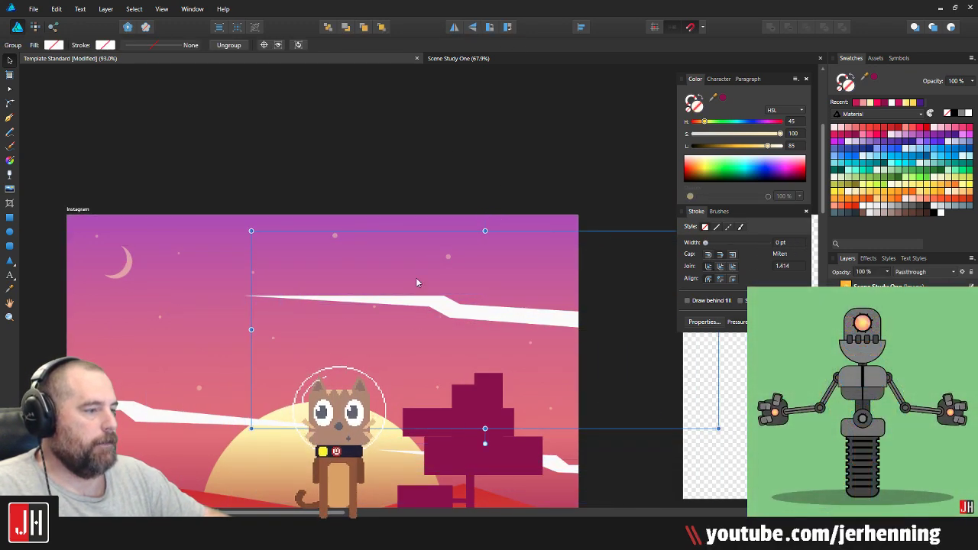
pyautogui.moveTo(355, 343); pyautogui.dragTo(521, 349)
pyautogui.scroll(-5, 519, 365)
pyautogui.click(513, 286)
pyautogui.scroll(4, 508, 362)
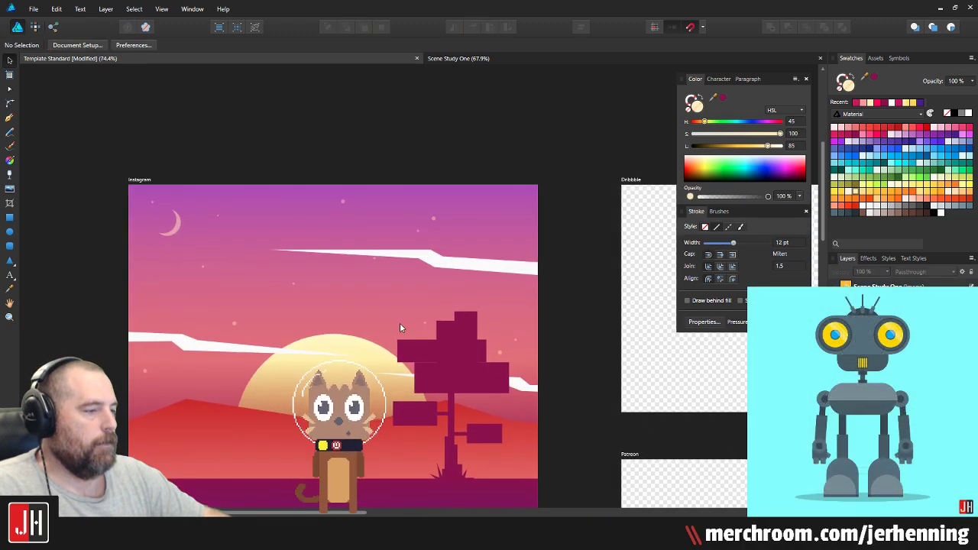
# Step: Duplicate the star group once more and reposition the copy over the left and middle of the sky
pyautogui.hscroll(-2, 349, 311)
pyautogui.moveTo(382, 249); pyautogui.dragTo(323, 263)
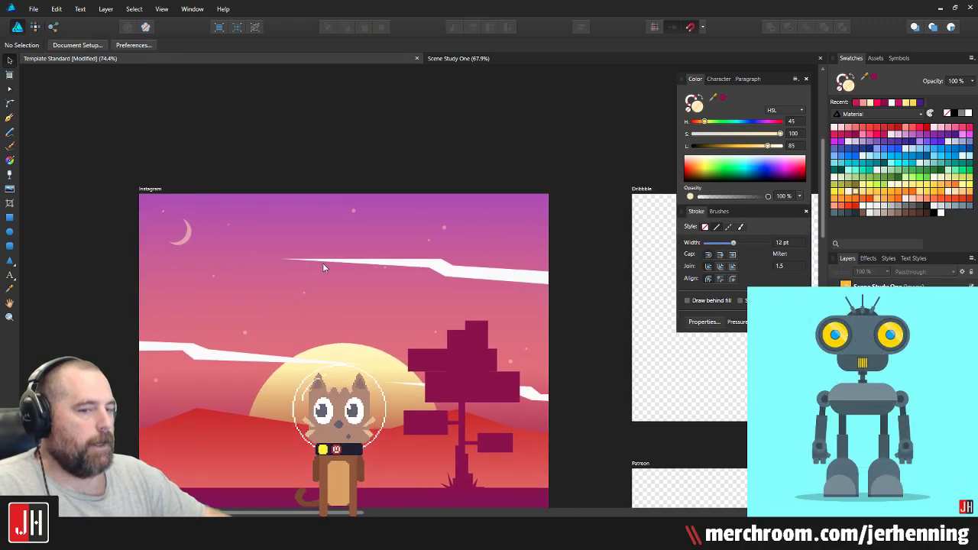
pyautogui.moveTo(353, 212); pyautogui.dragTo(392, 183)
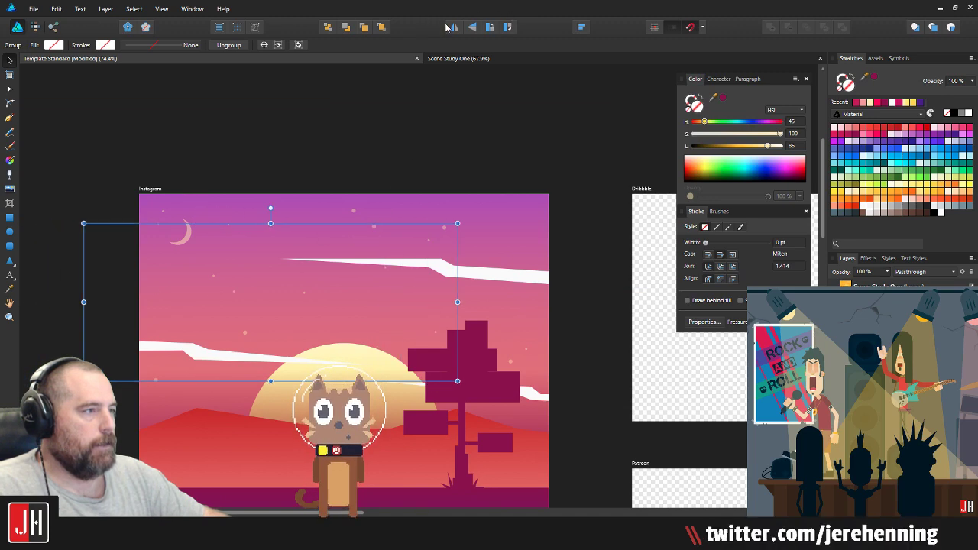
pyautogui.moveTo(349, 286); pyautogui.dragTo(346, 220)
pyautogui.click(576, 247)
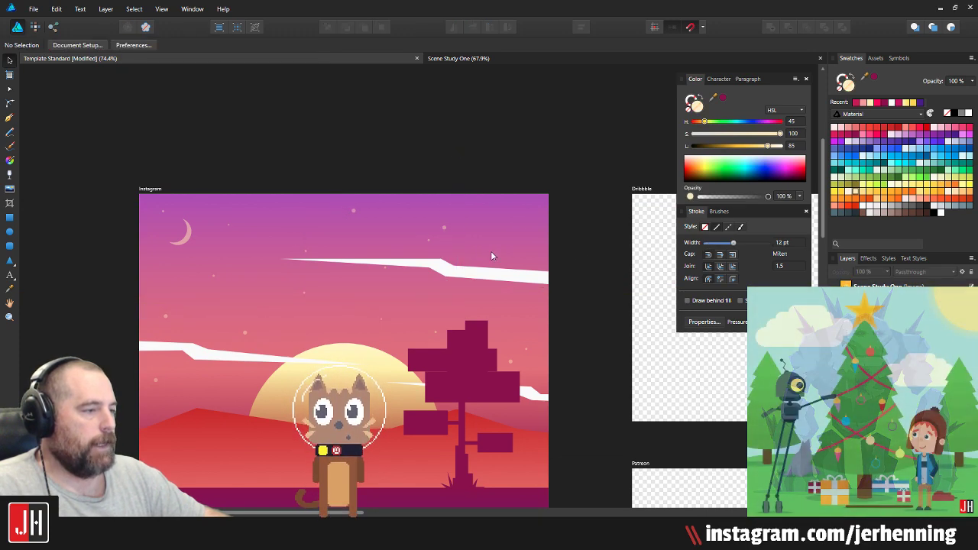
# Step: Check the scattered stars up close and across the whole scene, and save the document
pyautogui.click(441, 227)
pyautogui.scroll(4, 446, 227)
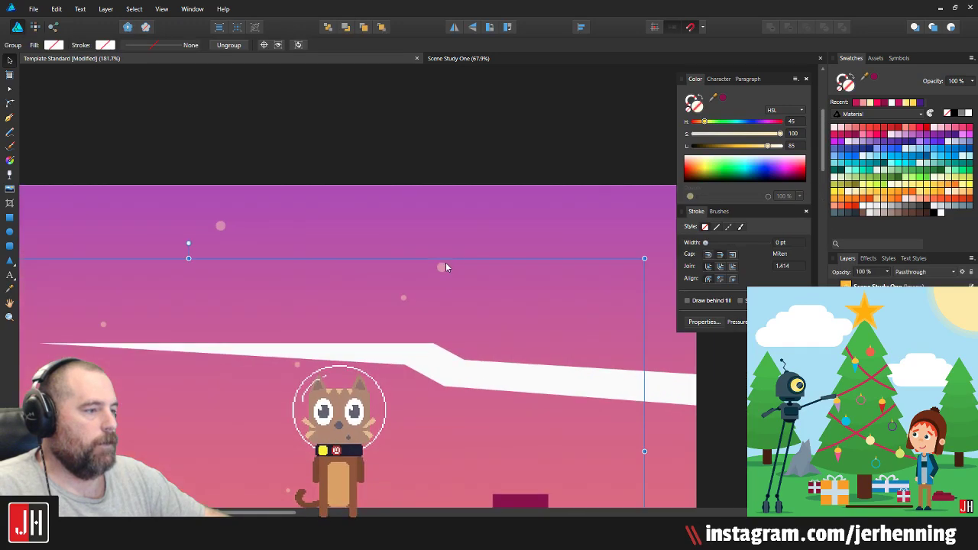
pyautogui.scroll(-5, 371, 341)
pyautogui.moveTo(351, 344); pyautogui.dragTo(453, 302)
pyautogui.click(472, 198)
pyautogui.scroll(2, 402, 345)
pyautogui.moveTo(402, 346); pyautogui.dragTo(477, 278)
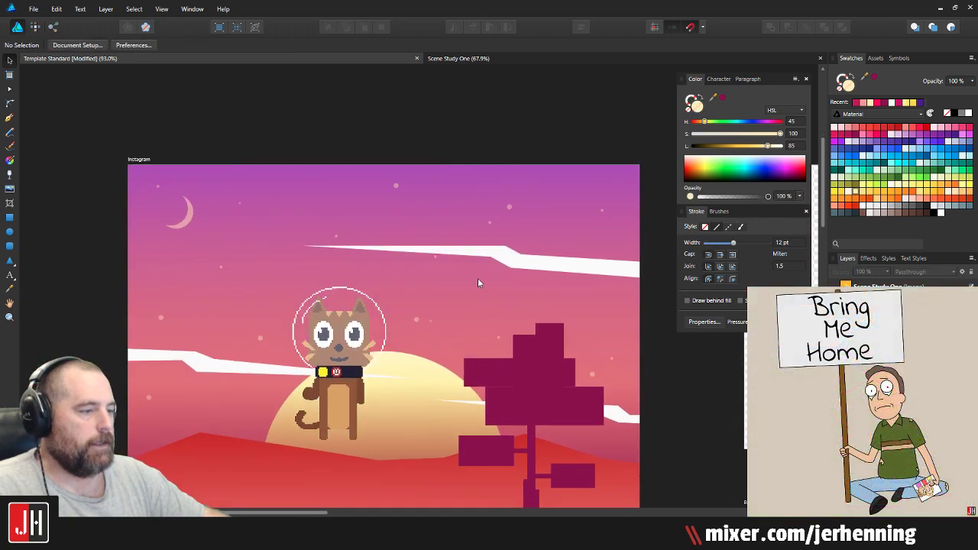
pyautogui.scroll(-3, 463, 306)
pyautogui.hotkey('ctrl', 's')
pyautogui.scroll(2, 472, 307)
pyautogui.scroll(-1, 466, 315)
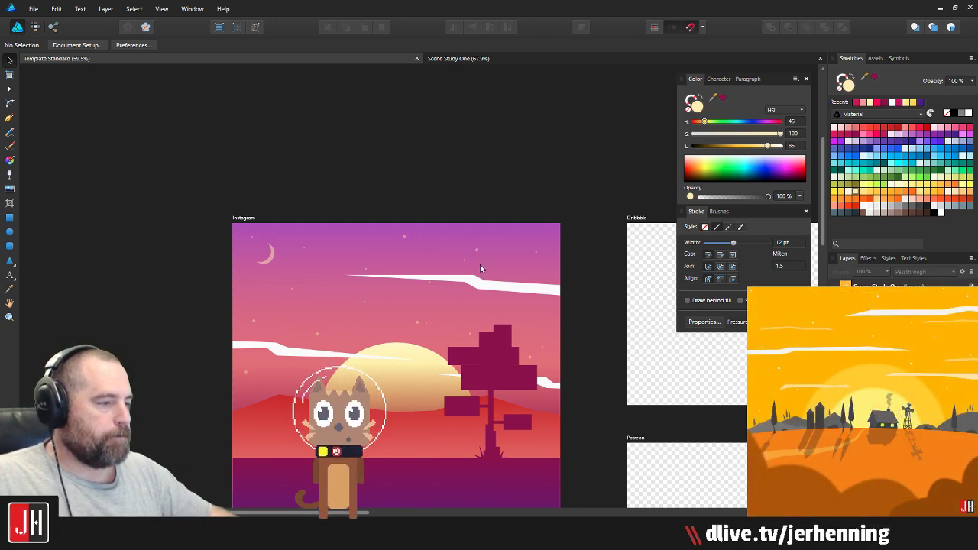
# Step: Move the purple ground rectangle and the tree together slightly downward, and save the document
pyautogui.moveTo(490, 395); pyautogui.dragTo(465, 358)
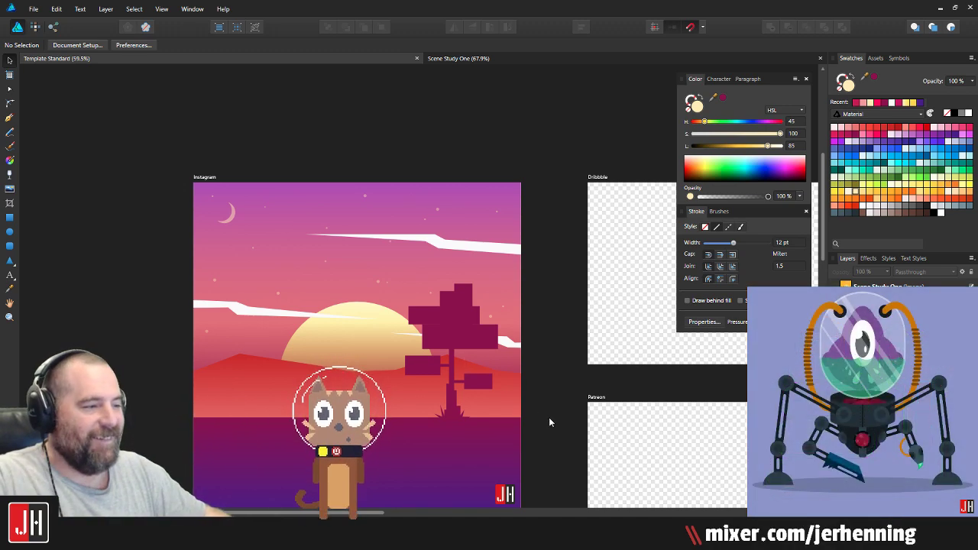
pyautogui.moveTo(447, 285); pyautogui.dragTo(433, 223)
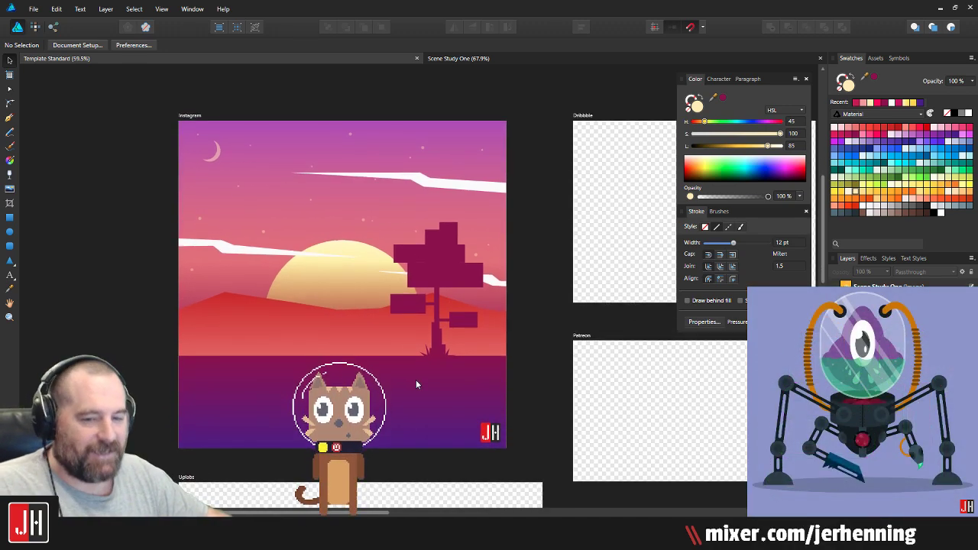
pyautogui.moveTo(370, 403); pyautogui.dragTo(373, 413)
pyautogui.click(374, 413)
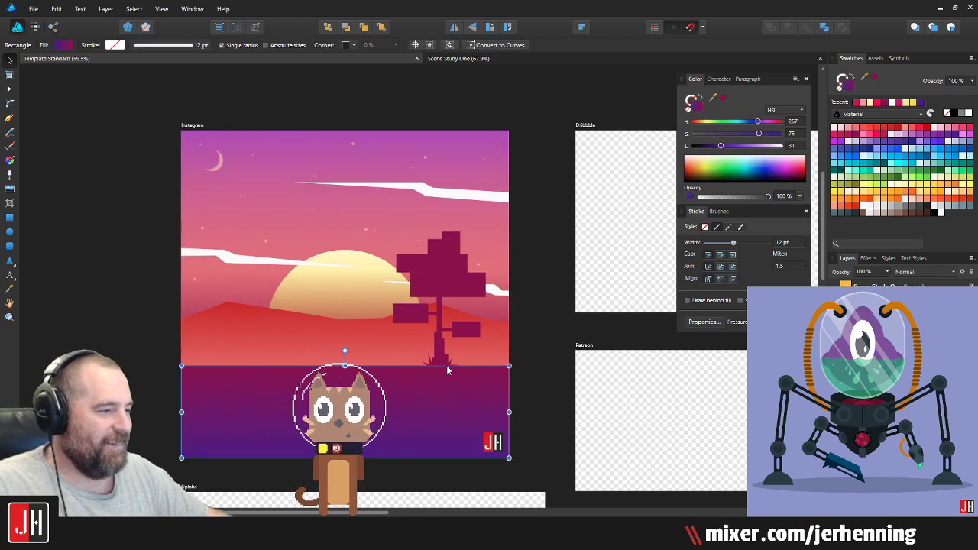
pyautogui.keyDown('shift'); pyautogui.click(437, 305); pyautogui.keyUp('shift')
pyautogui.scroll(3, 436, 305)
pyautogui.moveTo(437, 286); pyautogui.dragTo(436, 304)
pyautogui.scroll(-4, 451, 328)
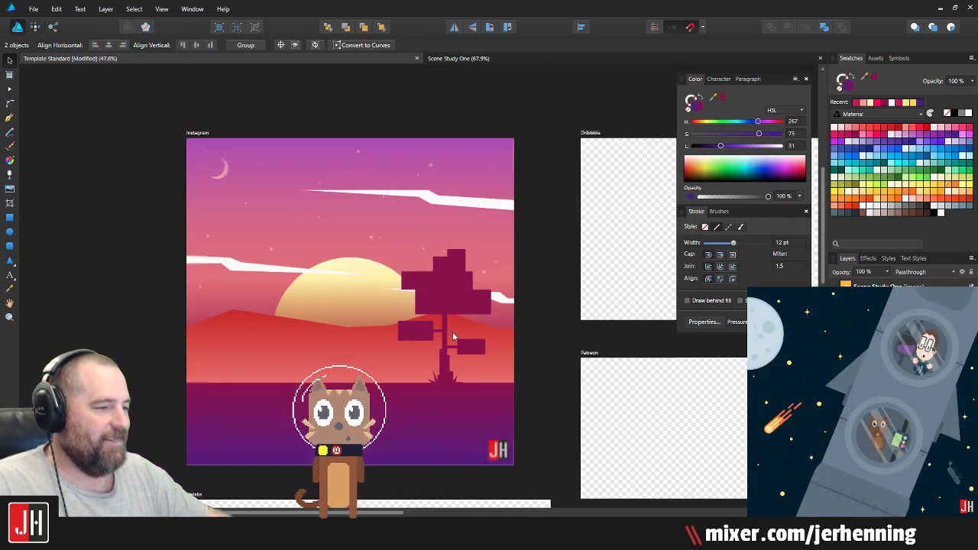
pyautogui.click(521, 345)
pyautogui.moveTo(408, 370); pyautogui.dragTo(394, 356)
pyautogui.hotkey('ctrl', 's')
# Step: Add an Outer Glow layer effect to the sun with a bright yellow color of HSL 66, 100, 63
pyautogui.scroll(2, 386, 389)
pyautogui.scroll(-2, 387, 389)
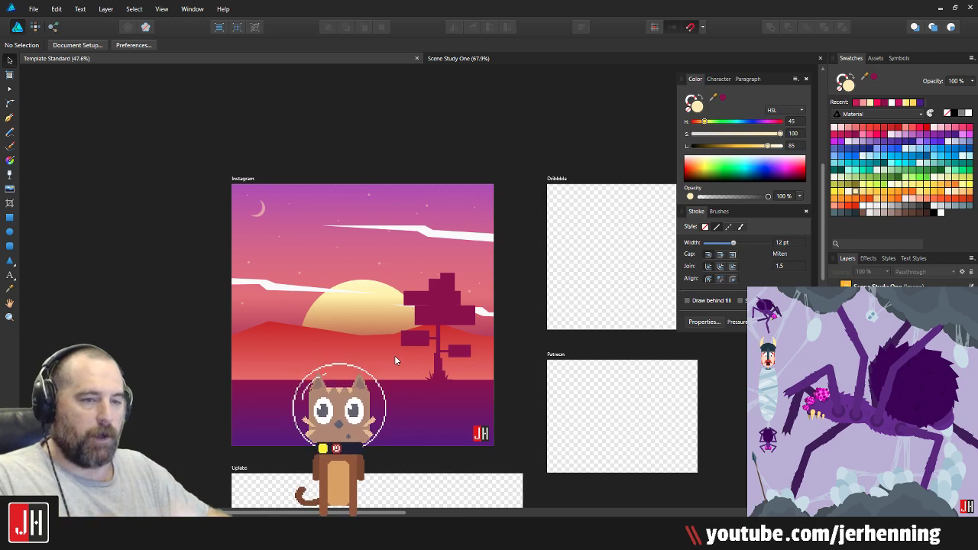
pyautogui.scroll(4, 378, 309)
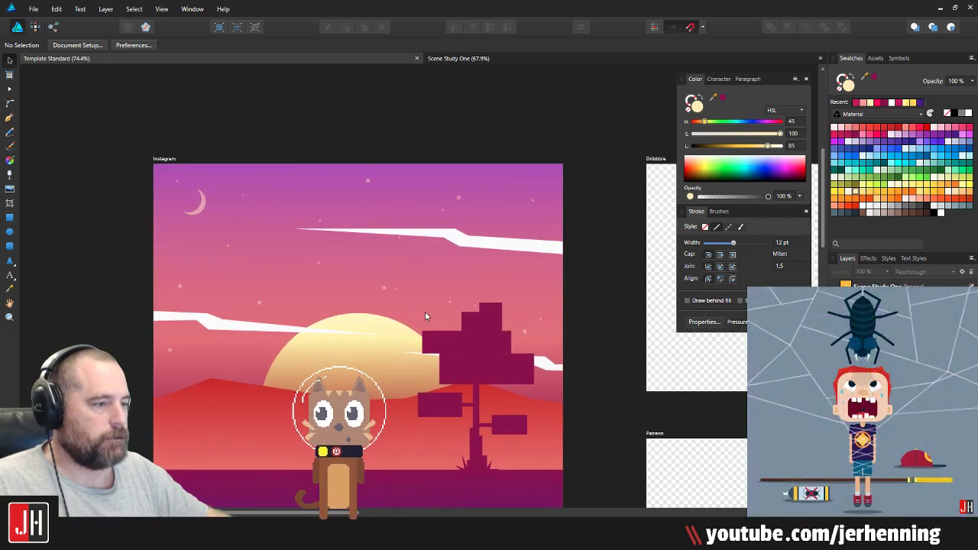
pyautogui.scroll(-5, 426, 301)
pyautogui.scroll(3, 420, 305)
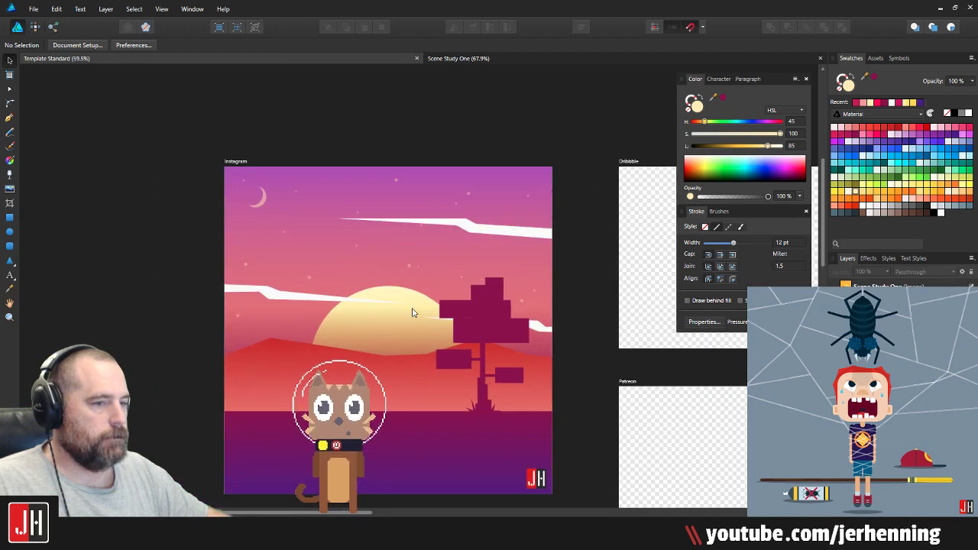
pyautogui.click(403, 300)
pyautogui.scroll(5, 401, 300)
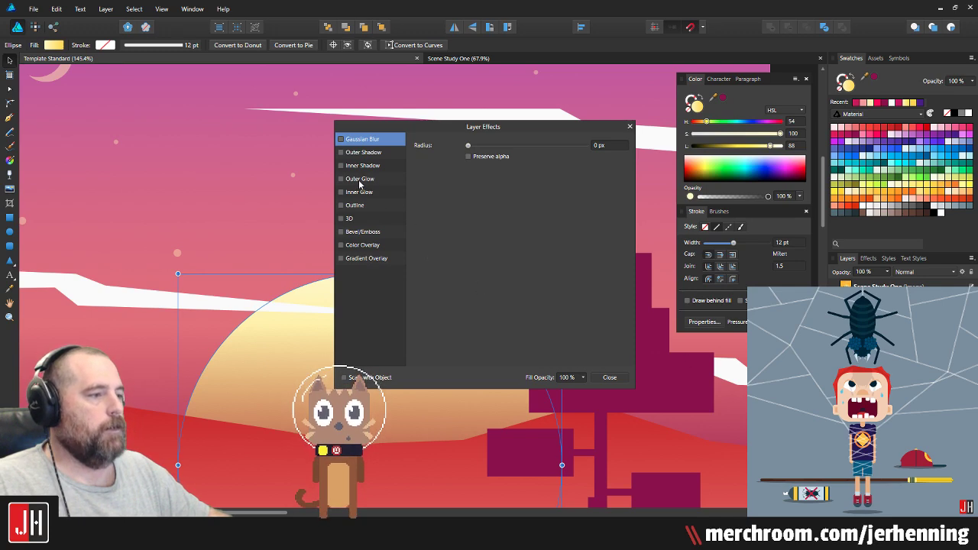
pyautogui.click(359, 178)
pyautogui.click(478, 193)
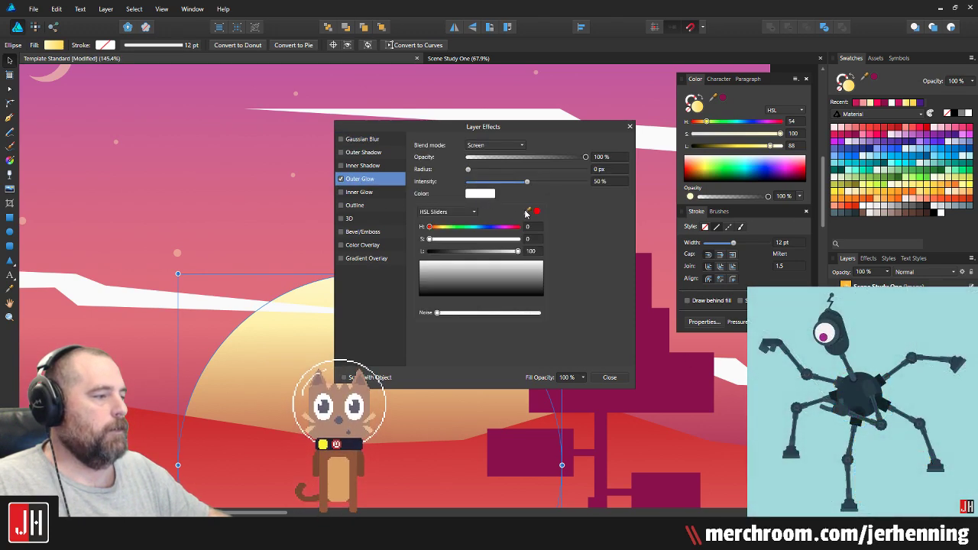
pyautogui.moveTo(527, 211); pyautogui.dragTo(871, 189)
pyautogui.click(537, 211)
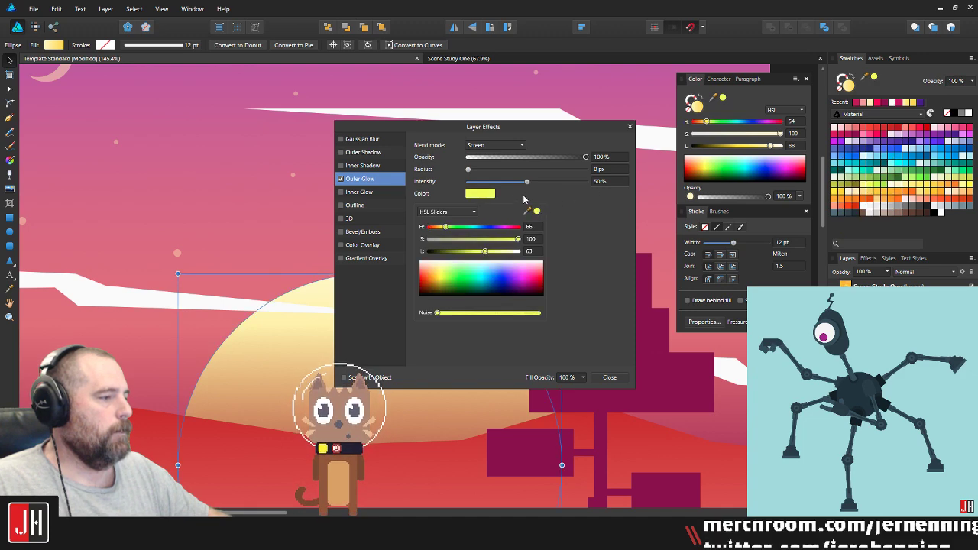
# Step: Increase the radius of the sun's Outer Glow and close the layer effects
pyautogui.click(468, 170)
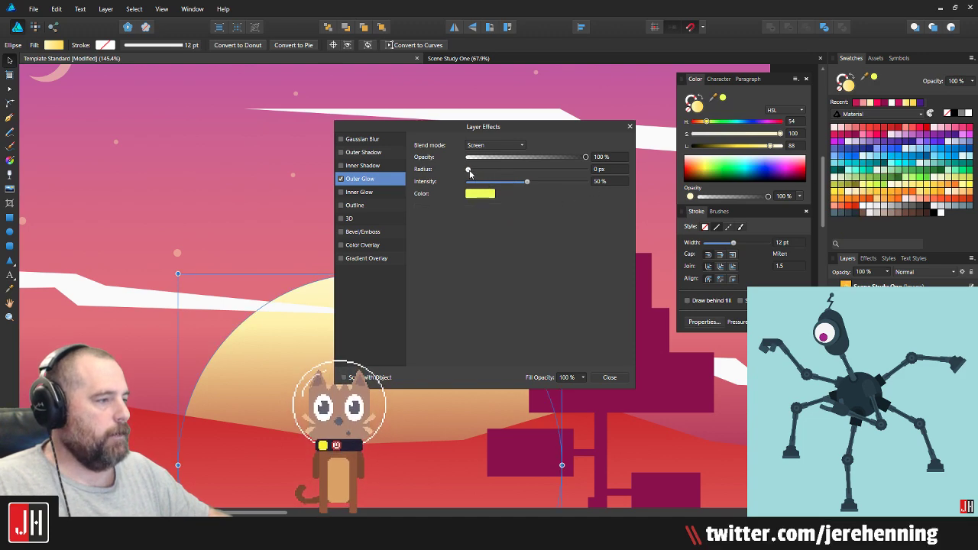
pyautogui.moveTo(468, 169); pyautogui.dragTo(519, 176)
pyautogui.click(609, 377)
pyautogui.scroll(-6, 571, 346)
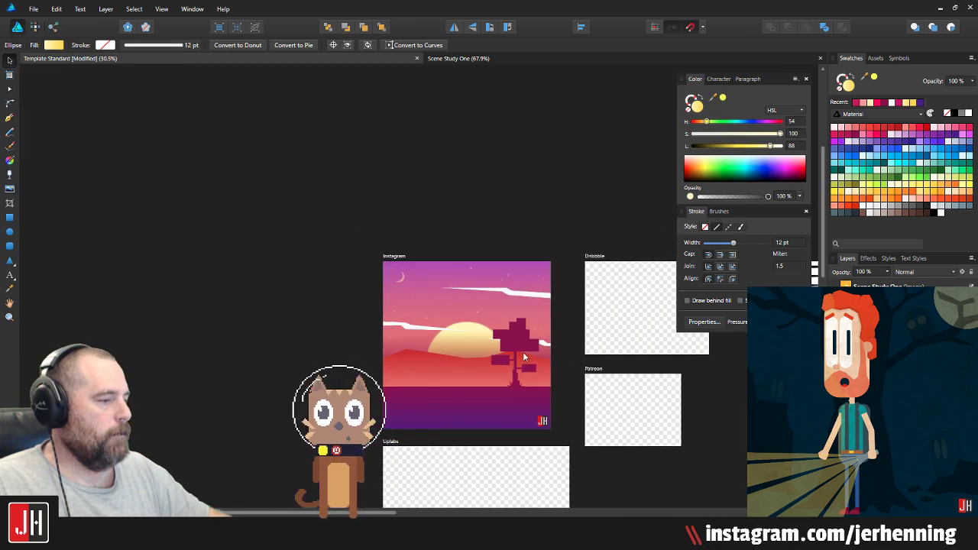
pyautogui.click(572, 346)
pyautogui.scroll(3, 467, 364)
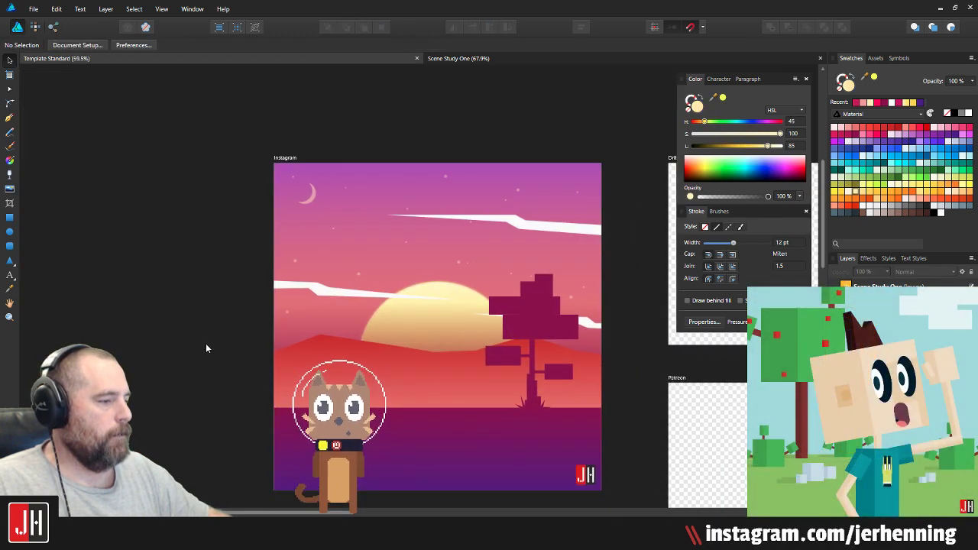
# Step: Review the finished orange farm scene in the Scene Study One document, and return to the Template Standard document
pyautogui.click(463, 61)
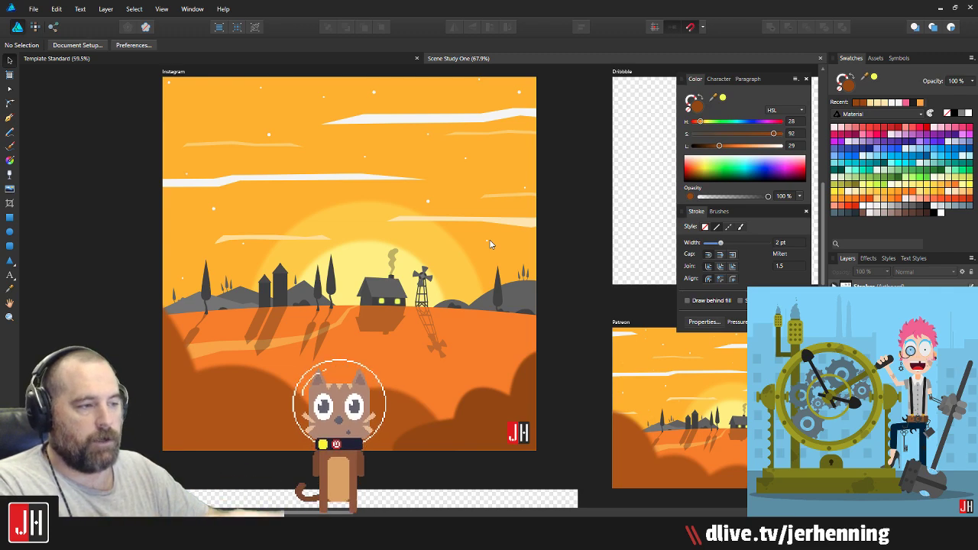
pyautogui.click(356, 56)
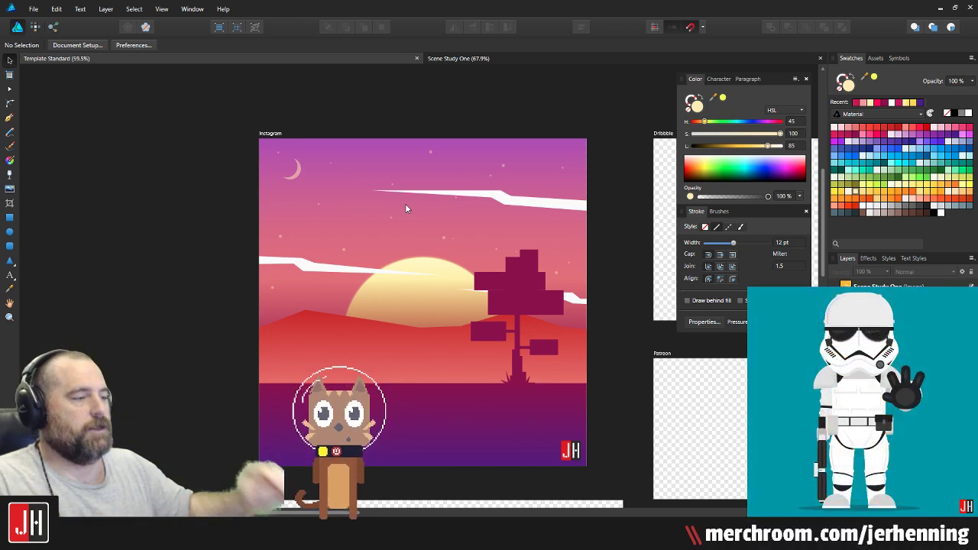
# Step: Shift the ground rectangle and the tree together a little further down to expose more of the red hills
pyautogui.scroll(3, 490, 332)
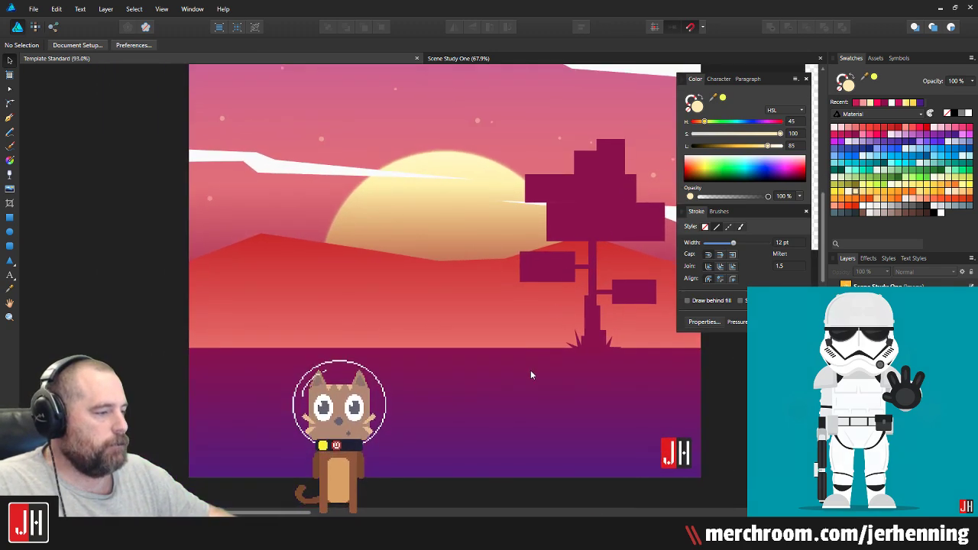
pyautogui.click(530, 370)
pyautogui.keyDown('shift'); pyautogui.click(596, 320); pyautogui.keyUp('shift')
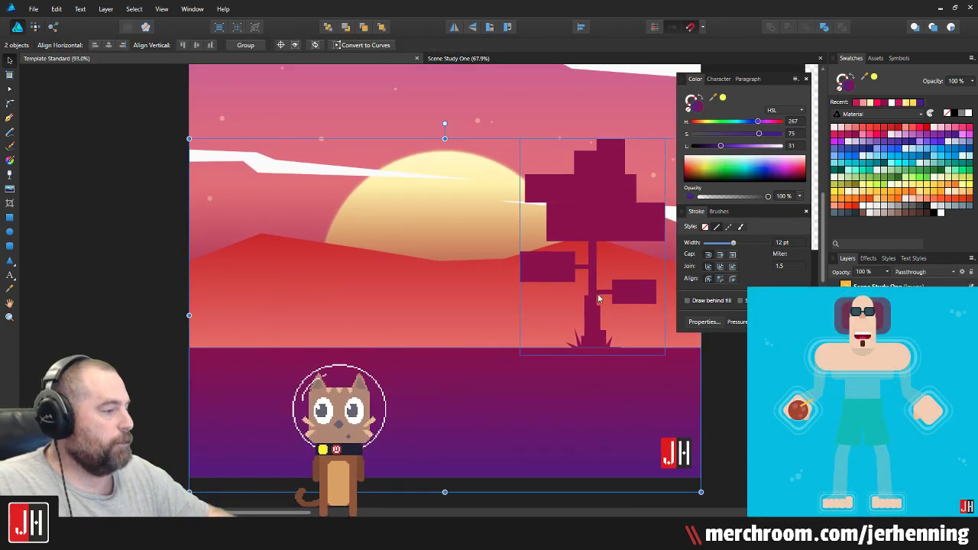
pyautogui.moveTo(600, 297); pyautogui.dragTo(604, 310)
pyautogui.scroll(-2, 604, 311)
pyautogui.click(683, 367)
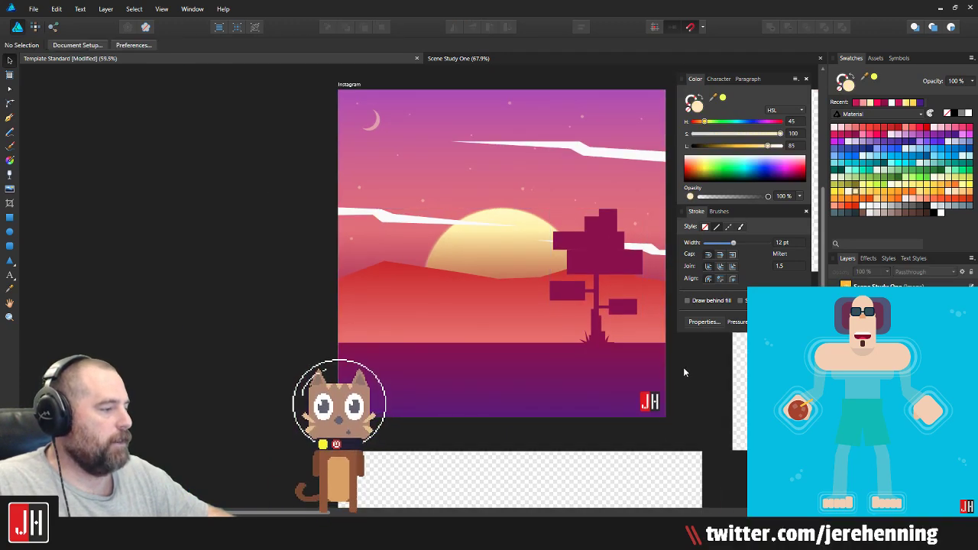
# Step: Shorten the ground rectangle from below to a height of 245.4 px, aligned with the Instagram artboard's bottom edge
pyautogui.moveTo(576, 379); pyautogui.dragTo(523, 394)
pyautogui.click(522, 394)
pyautogui.moveTo(449, 449); pyautogui.dragTo(448, 432)
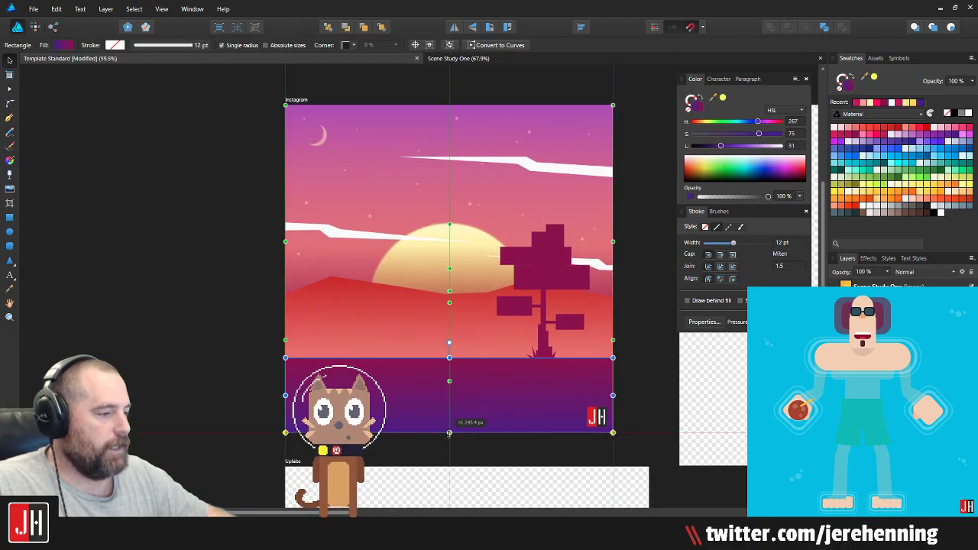
pyautogui.click(651, 388)
pyautogui.scroll(-2, 474, 352)
pyautogui.scroll(2, 460, 353)
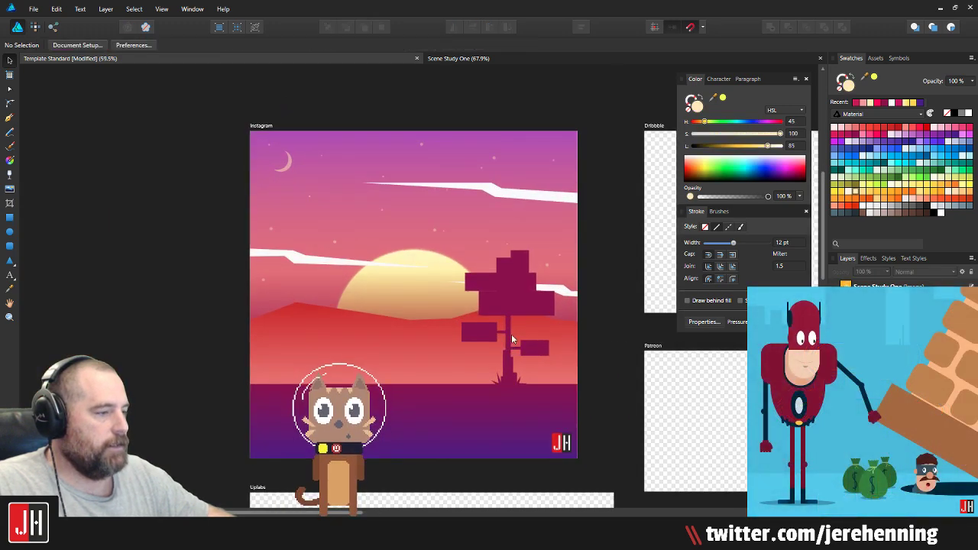
# Step: Draw a closed, angular hill silhouette with the Pen tool in front of the red hills, spanning beyond both artboard sides, and fill it light green
pyautogui.moveTo(511, 333); pyautogui.dragTo(516, 299)
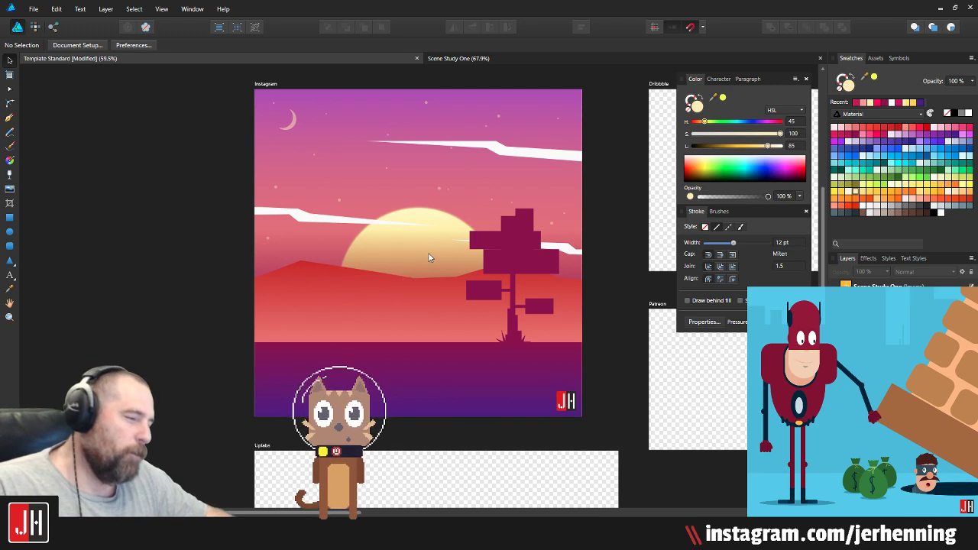
pyautogui.scroll(3, 435, 247)
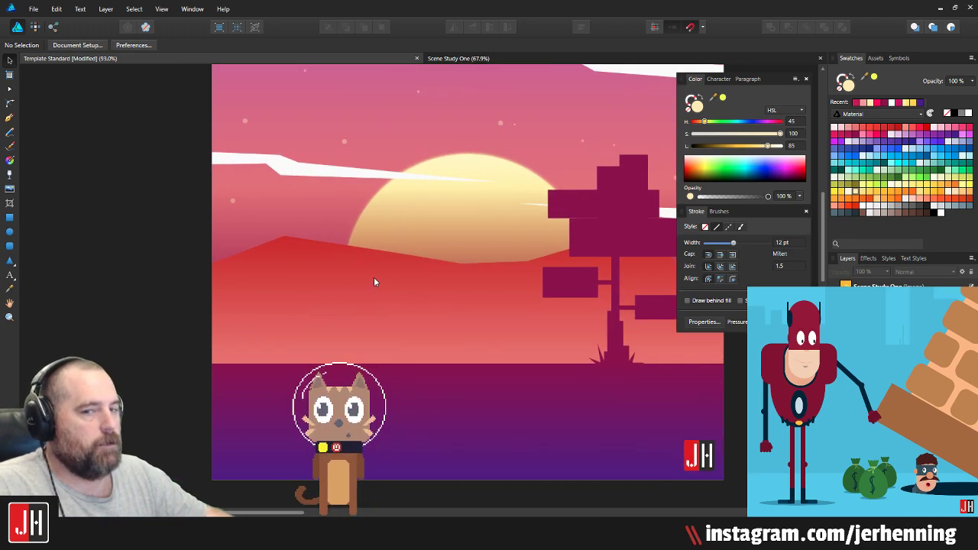
pyautogui.click(10, 117)
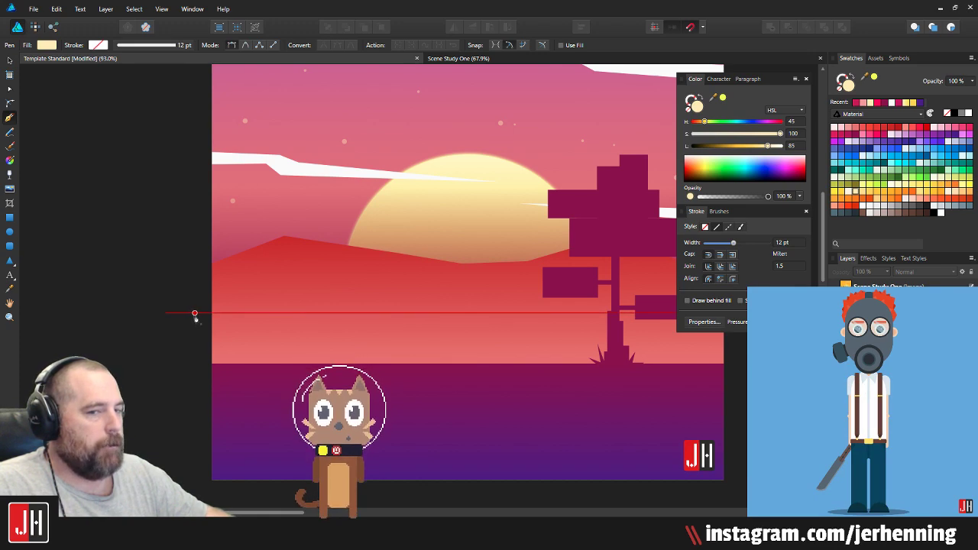
pyautogui.click(201, 313)
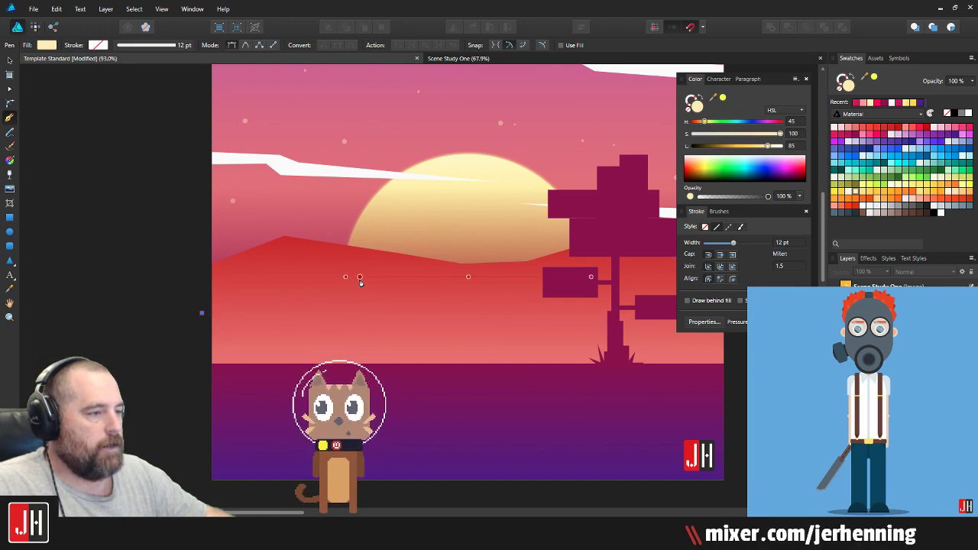
pyautogui.click(359, 276)
pyautogui.click(489, 303)
pyautogui.moveTo(490, 304); pyautogui.dragTo(234, 282)
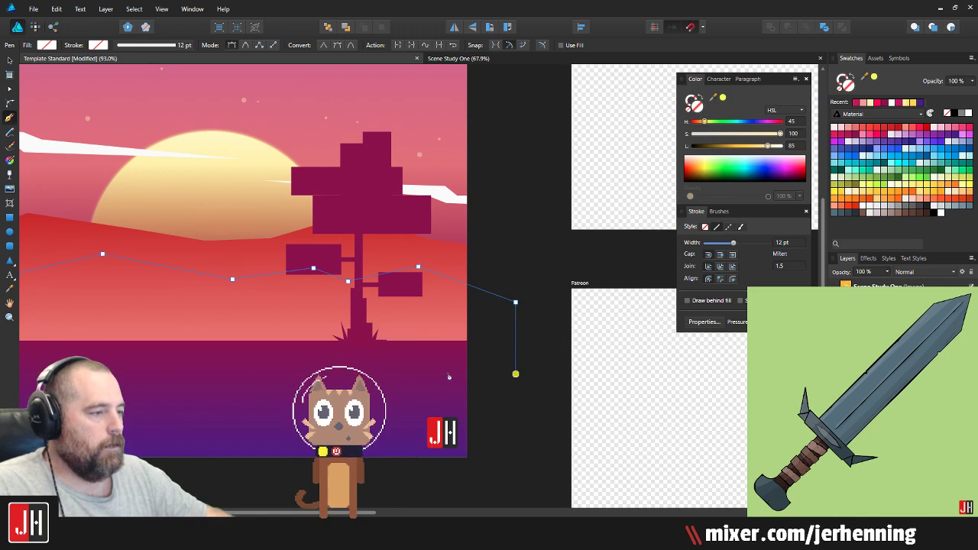
pyautogui.hscroll(-5, 449, 376)
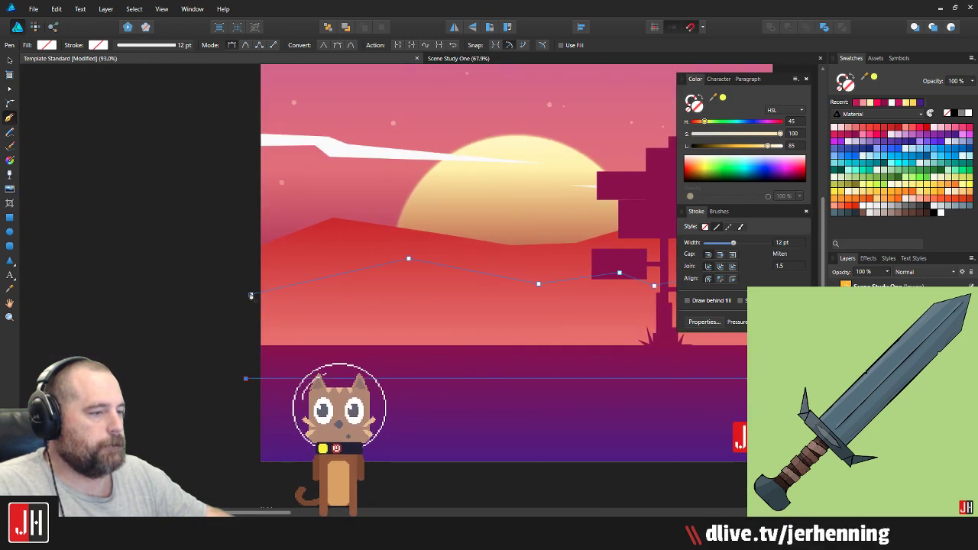
pyautogui.click(250, 295)
pyautogui.press('v')
pyautogui.click(901, 174)
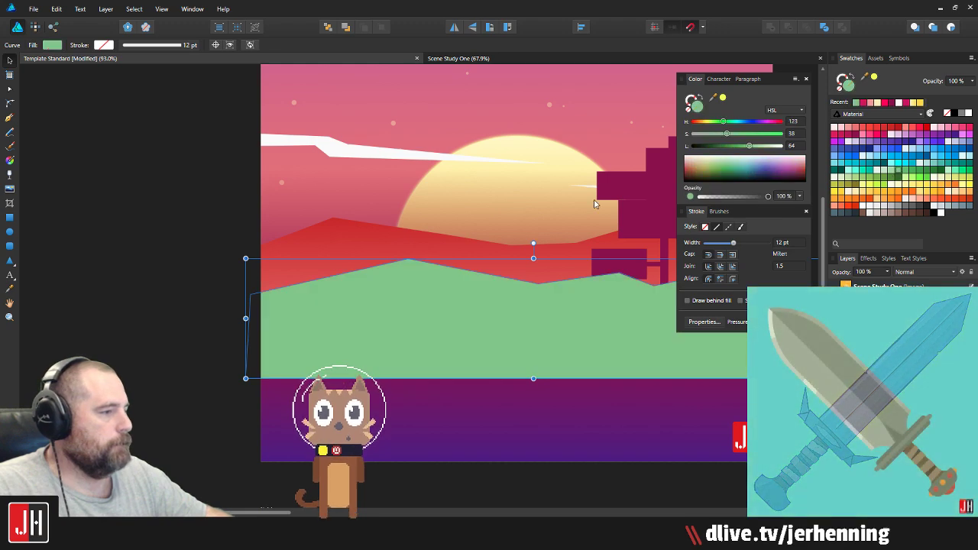
# Step: Copy the back hill's red gradient style onto the new front hill
pyautogui.click(318, 234)
pyautogui.hotkey('ctrl', 'c')
pyautogui.click(424, 282)
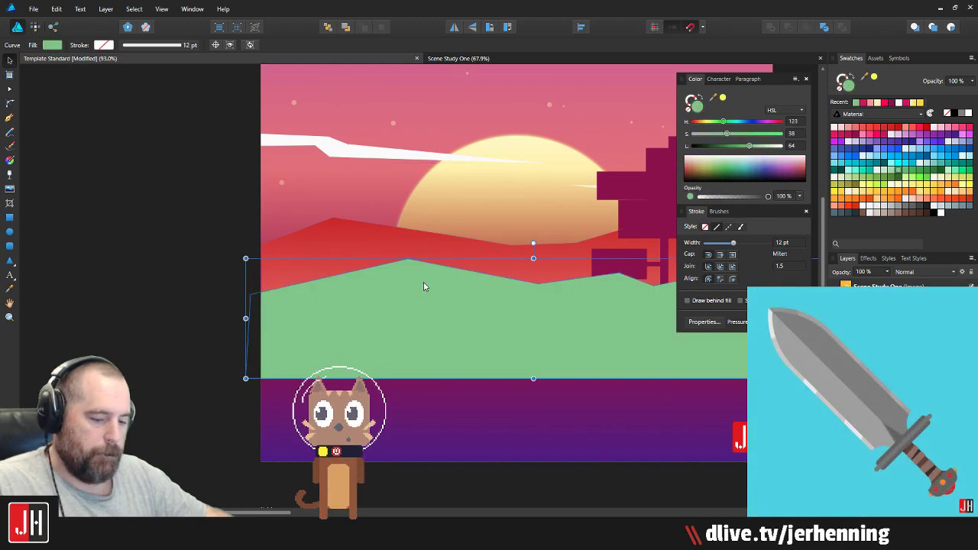
pyautogui.hotkey('ctrl', 'shift', 'v')
pyautogui.click(420, 273)
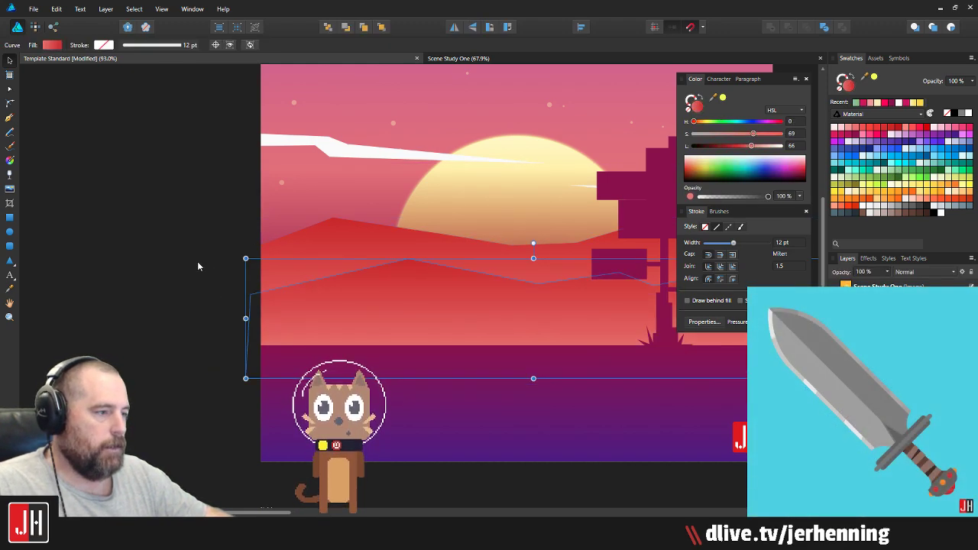
# Step: Reshape the front hill's ridge, shifting the middle nodes down and left and raising the peak beside the tree slightly outward
pyautogui.scroll(-5, 338, 249)
pyautogui.scroll(6, 451, 268)
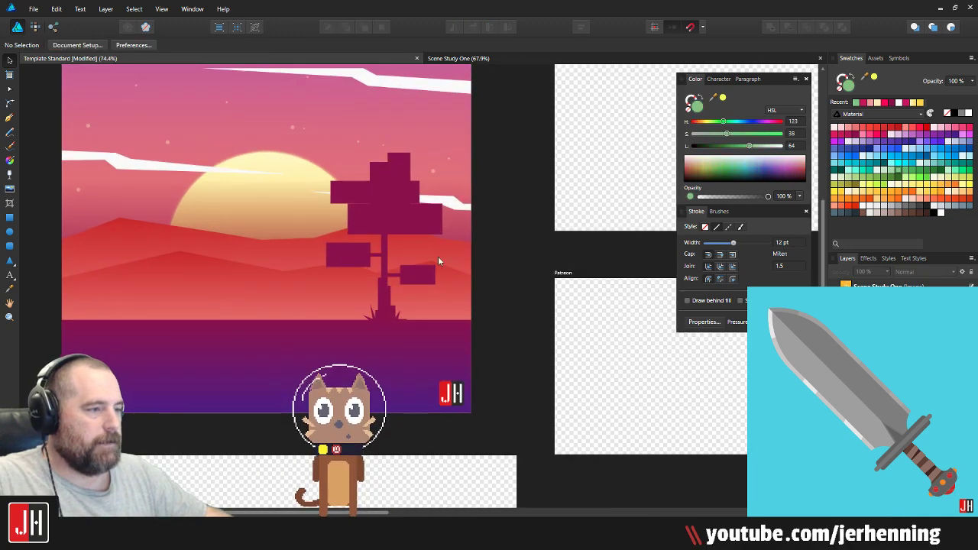
pyautogui.press('a')
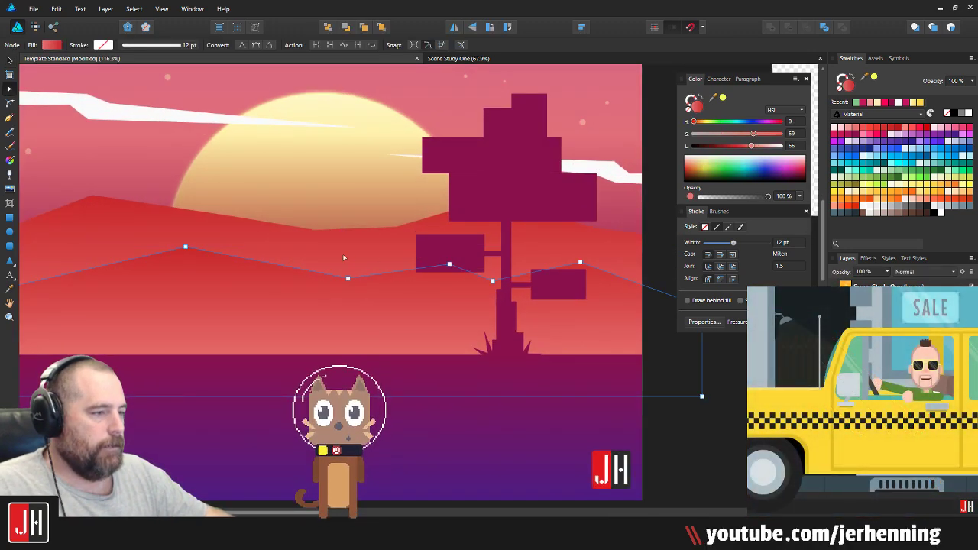
pyautogui.moveTo(493, 281); pyautogui.dragTo(471, 292)
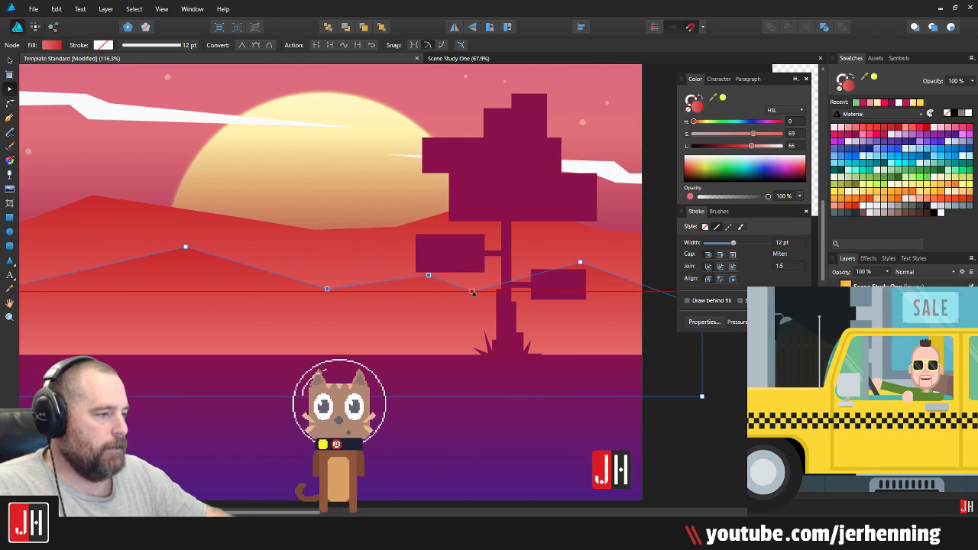
pyautogui.moveTo(581, 263); pyautogui.dragTo(597, 256)
pyautogui.press('v')
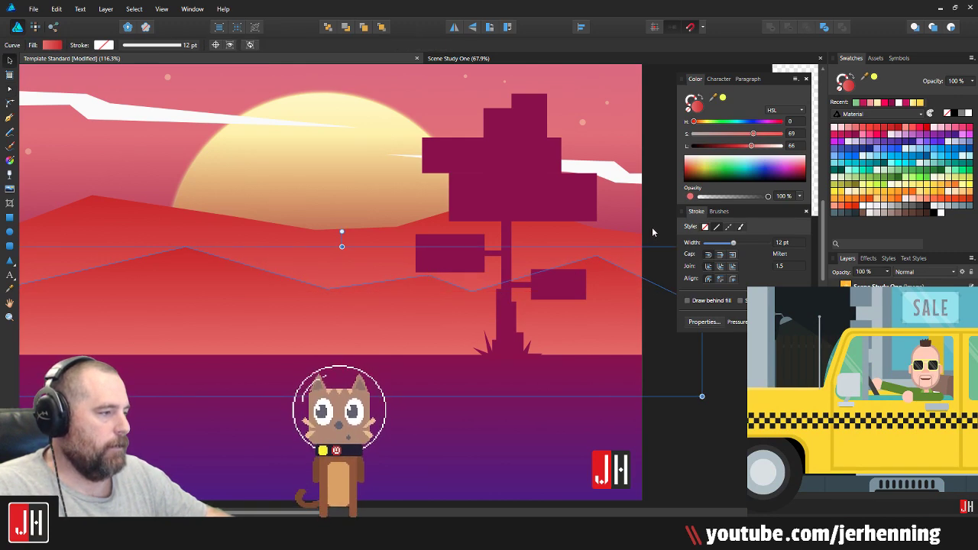
pyautogui.click(653, 231)
# Step: Examine how the two layered red hills sit against the sun, tree and ground in the Instagram artboard
pyautogui.scroll(-4, 469, 290)
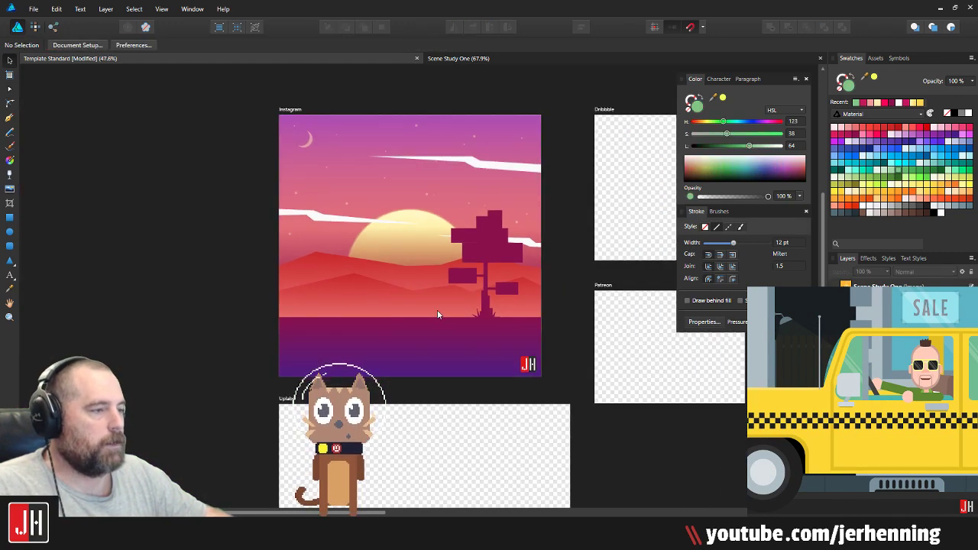
pyautogui.scroll(5, 437, 314)
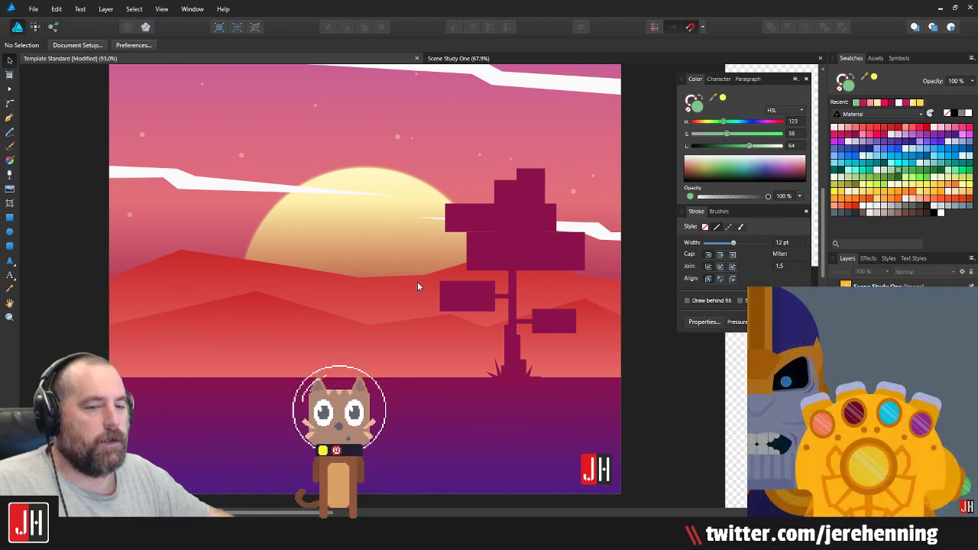
pyautogui.click(381, 294)
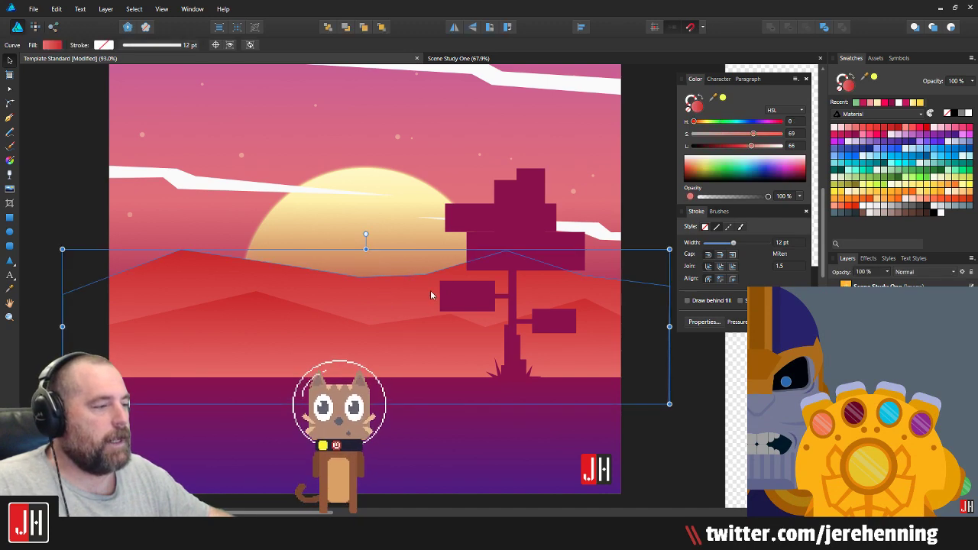
pyautogui.click(627, 198)
pyautogui.scroll(-2, 559, 252)
pyautogui.moveTo(560, 251); pyautogui.dragTo(476, 193)
pyautogui.moveTo(427, 226); pyautogui.dragTo(482, 276)
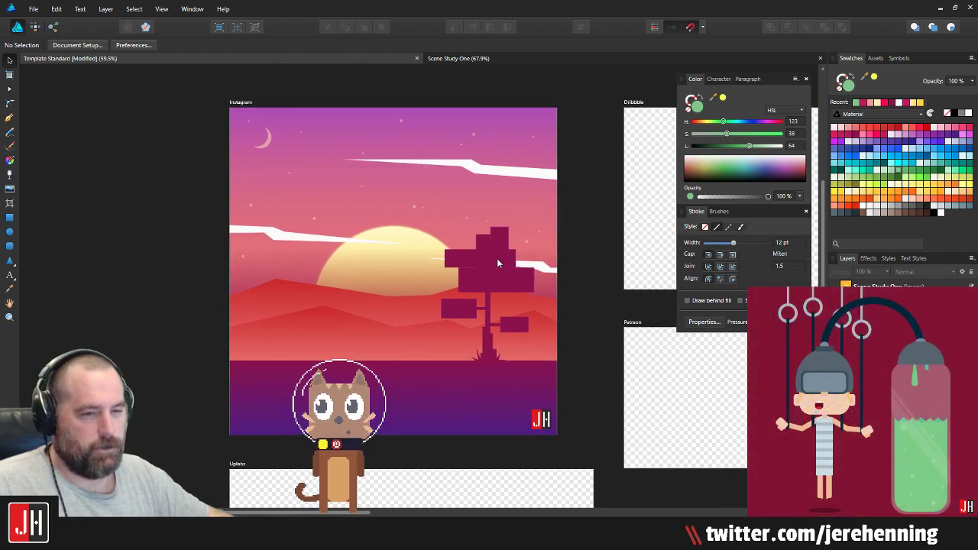
pyautogui.scroll(2, 427, 226)
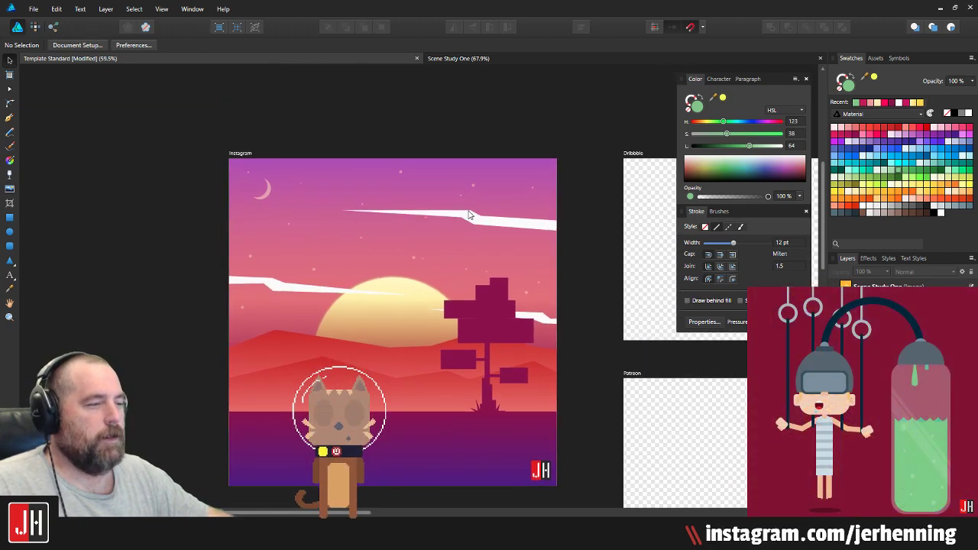
# Step: Move the white cloud that crosses the sun up slightly
pyautogui.scroll(3, 317, 287)
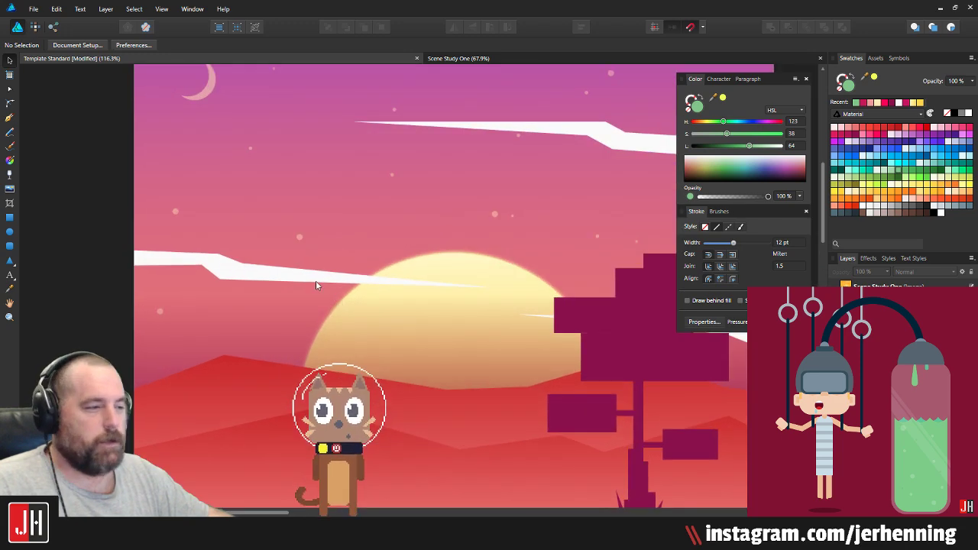
pyautogui.click(317, 285)
pyautogui.scroll(2, 317, 282)
pyautogui.moveTo(319, 280); pyautogui.dragTo(318, 275)
pyautogui.scroll(-7, 329, 275)
pyautogui.click(505, 309)
# Step: Review the balance of the clouds, sun, hills and tree across the whole Instagram artboard
pyautogui.scroll(3, 414, 316)
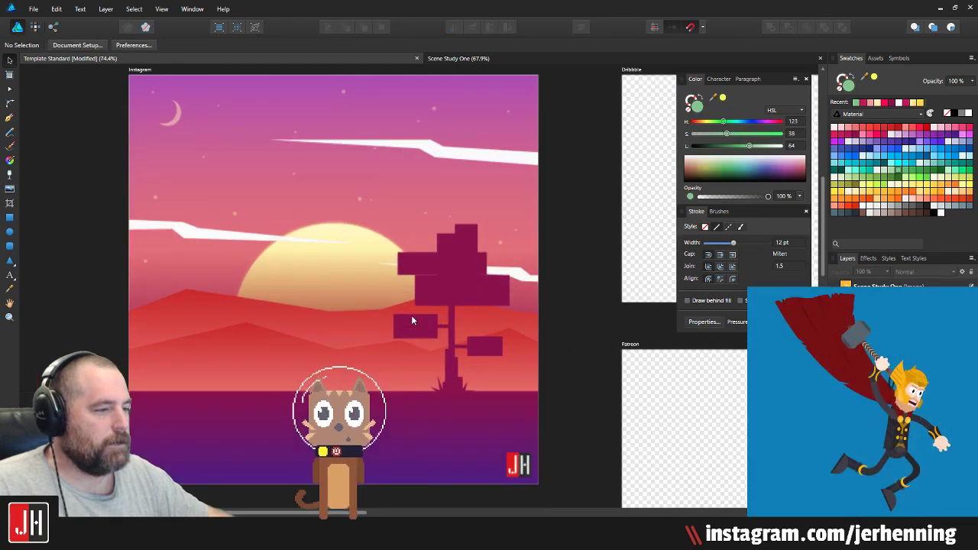
pyautogui.moveTo(379, 331); pyautogui.dragTo(506, 313)
pyautogui.moveTo(400, 330); pyautogui.dragTo(344, 301)
pyautogui.scroll(-3, 416, 288)
pyautogui.moveTo(417, 288); pyautogui.dragTo(337, 310)
pyautogui.scroll(3, 372, 298)
pyautogui.scroll(1, 443, 282)
pyautogui.hscroll(-1, 447, 290)
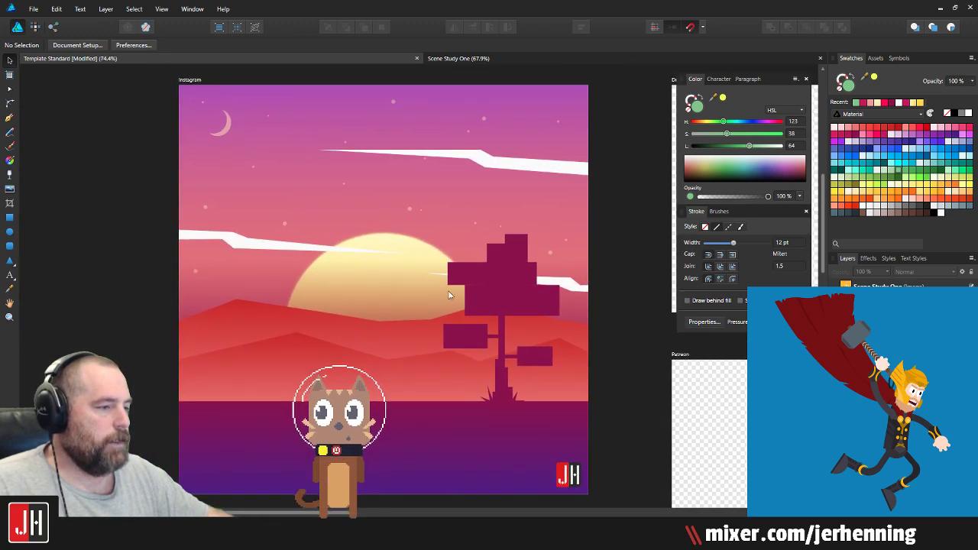
# Step: Add 15% noise to the sun's fill and inspect its texture up close
pyautogui.click(377, 291)
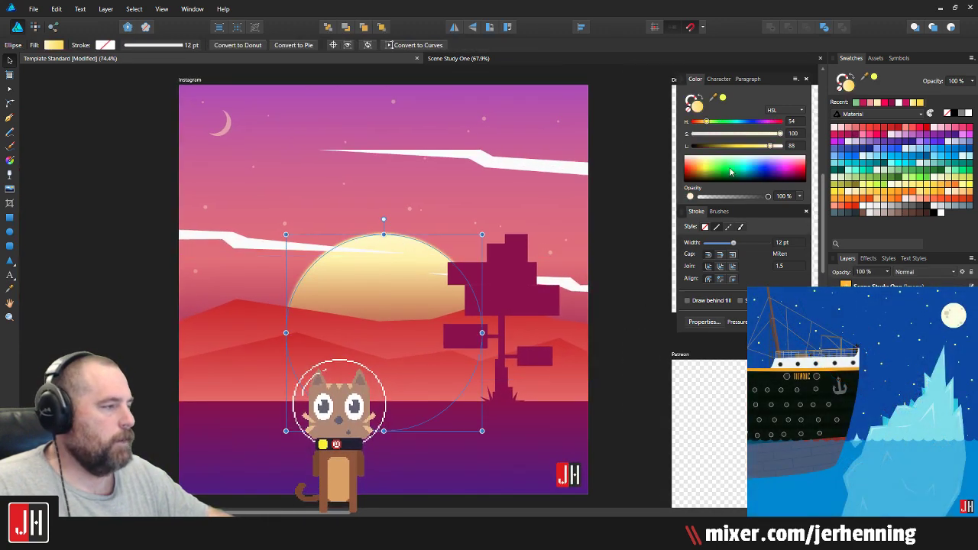
pyautogui.click(690, 196)
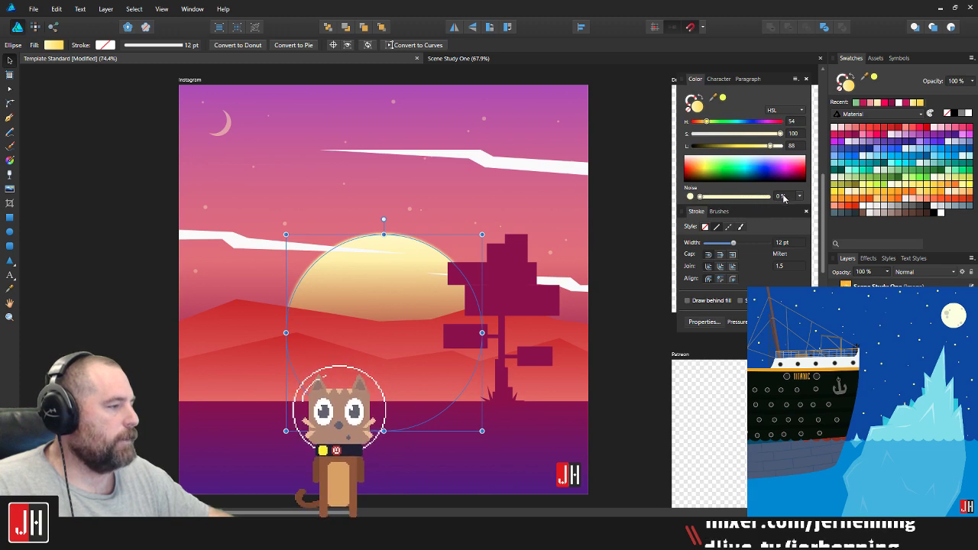
pyautogui.moveTo(699, 200); pyautogui.dragTo(719, 202)
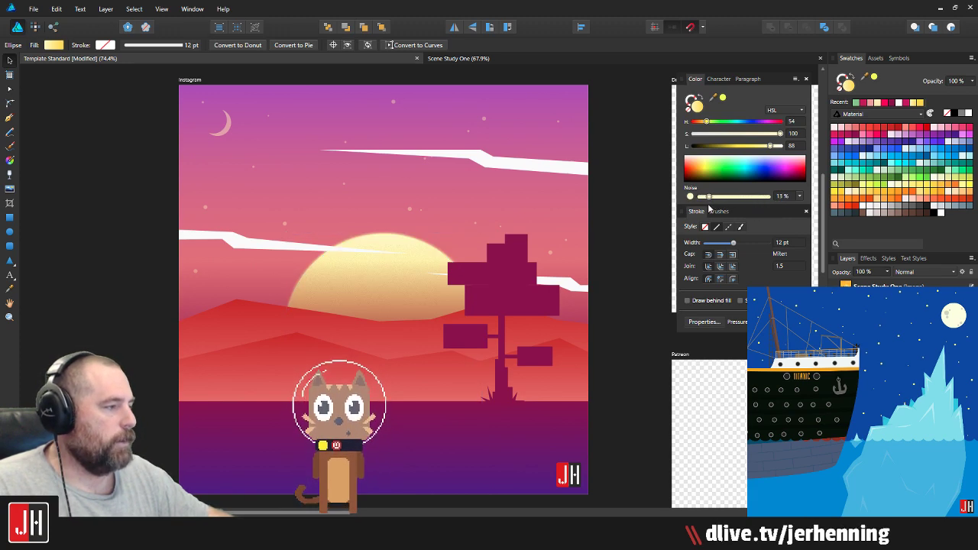
pyautogui.moveTo(709, 208); pyautogui.dragTo(711, 209)
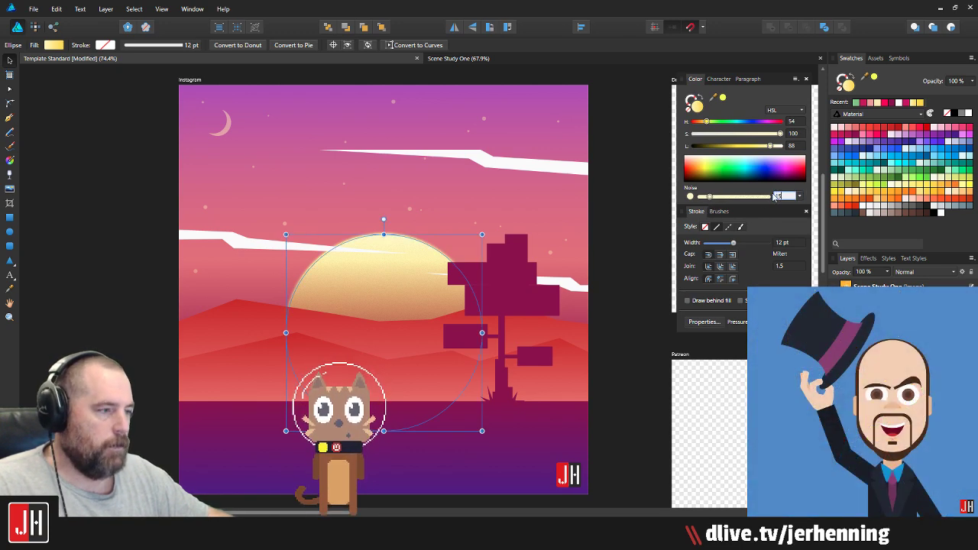
pyautogui.click(620, 288)
pyautogui.scroll(5, 417, 308)
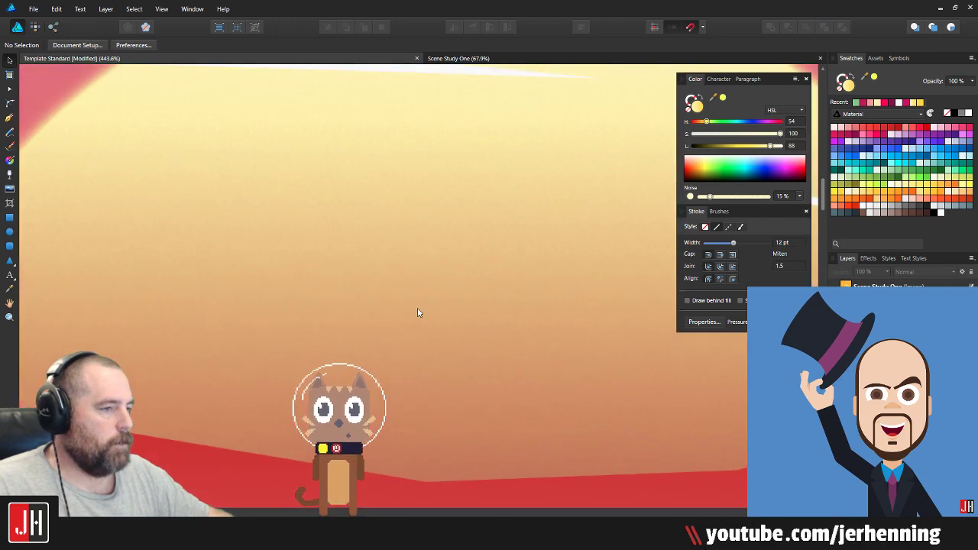
pyautogui.scroll(-6, 417, 308)
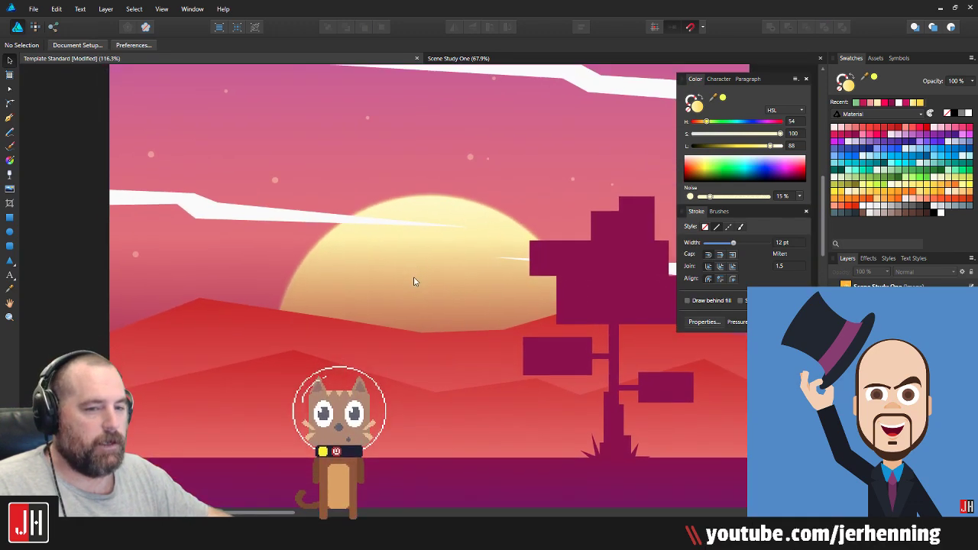
pyautogui.scroll(4, 418, 284)
pyautogui.scroll(-5, 424, 286)
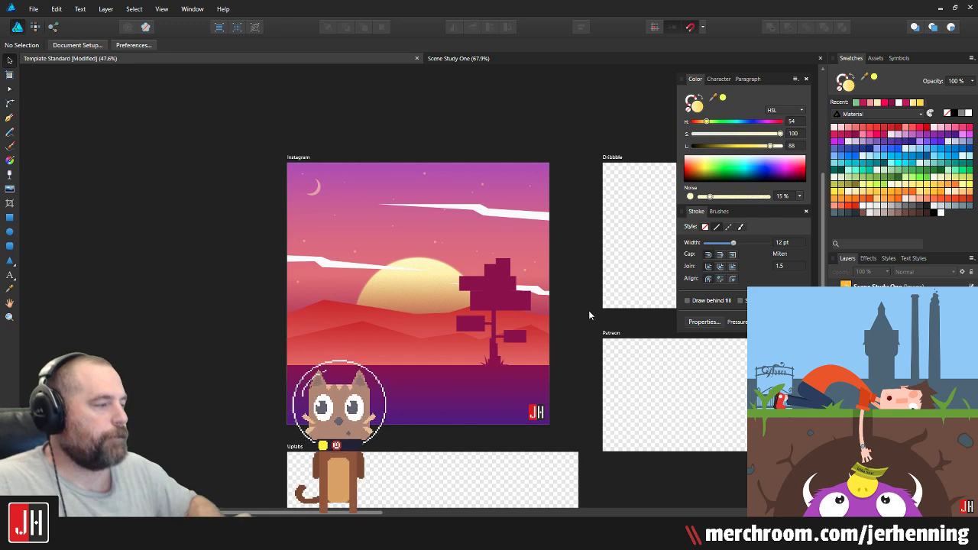
# Step: Recolour the lower stop of the ground rectangle's gradient to the deep indigo swatch, HSL 251, 69, 34
pyautogui.click(416, 391)
pyautogui.press('g')
pyautogui.moveTo(418, 364); pyautogui.dragTo(418, 439)
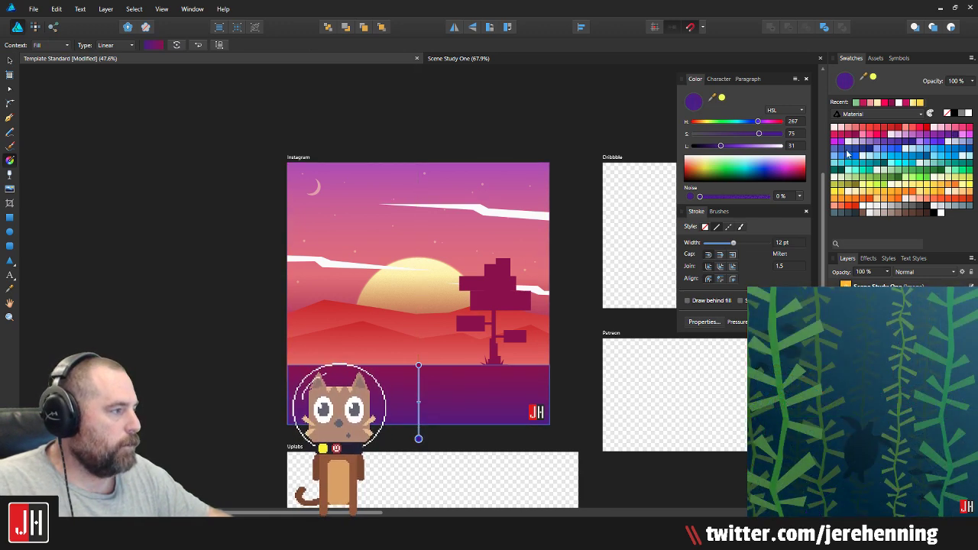
pyautogui.click(856, 133)
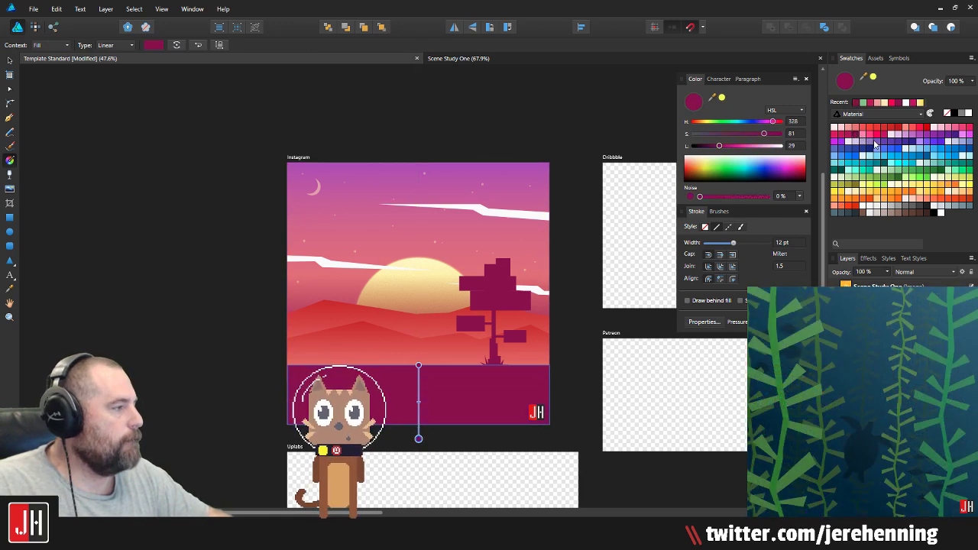
pyautogui.click(912, 143)
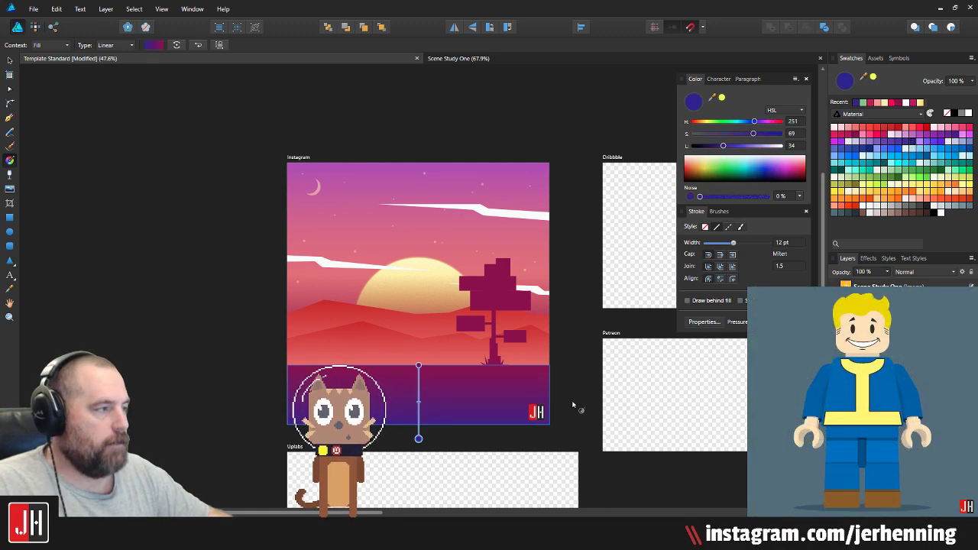
pyautogui.press('v')
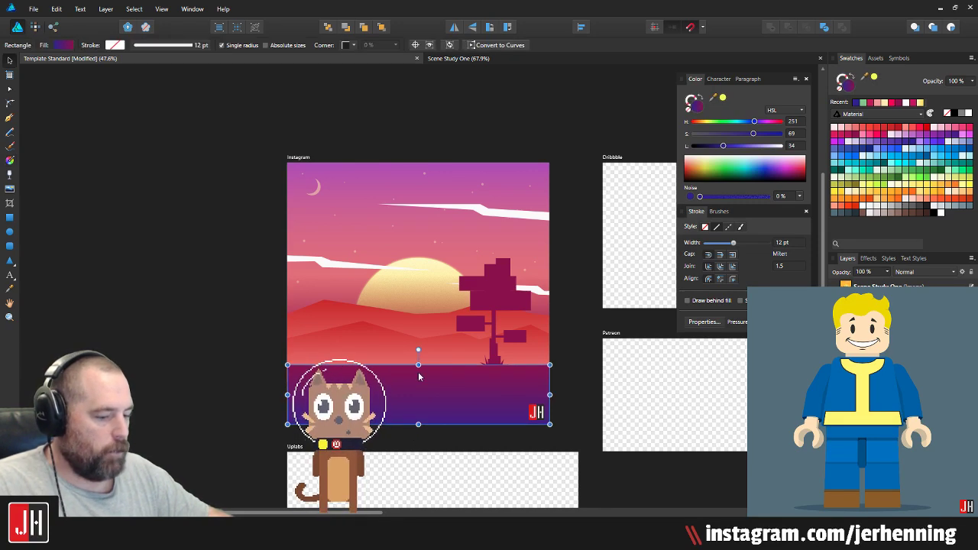
# Step: Darken the upper magenta stop of the ground gradient to a lightness of 28 and deselect the rectangle
pyautogui.press('g')
pyautogui.click(419, 365)
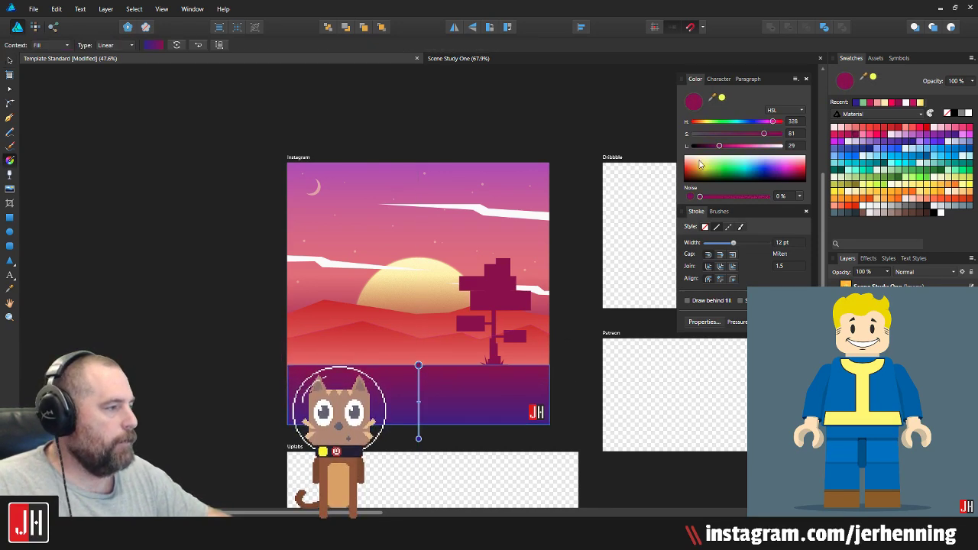
pyautogui.moveTo(719, 151); pyautogui.dragTo(715, 152)
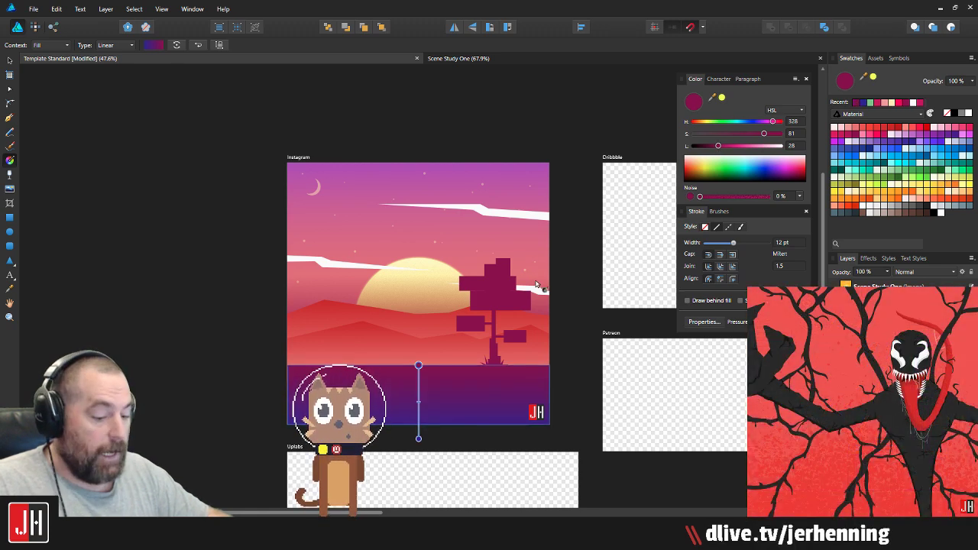
pyautogui.press('v')
pyautogui.click(576, 267)
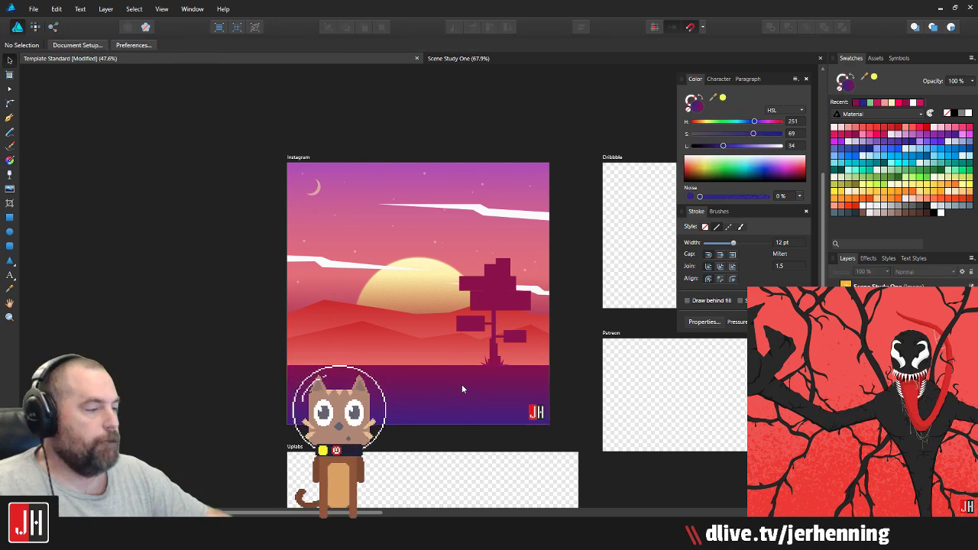
# Step: Move the tree group down slightly so its base overlaps the top edge of the ground, and deselect it
pyautogui.scroll(5, 474, 378)
pyautogui.click(492, 328)
pyautogui.moveTo(493, 329); pyautogui.dragTo(494, 346)
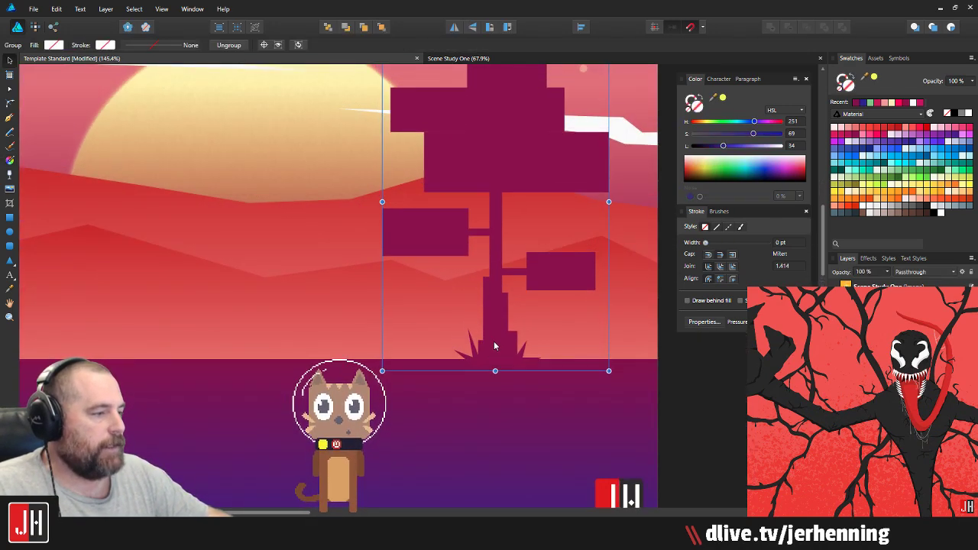
pyautogui.scroll(-4, 498, 346)
pyautogui.click(584, 291)
pyautogui.moveTo(530, 299); pyautogui.dragTo(510, 311)
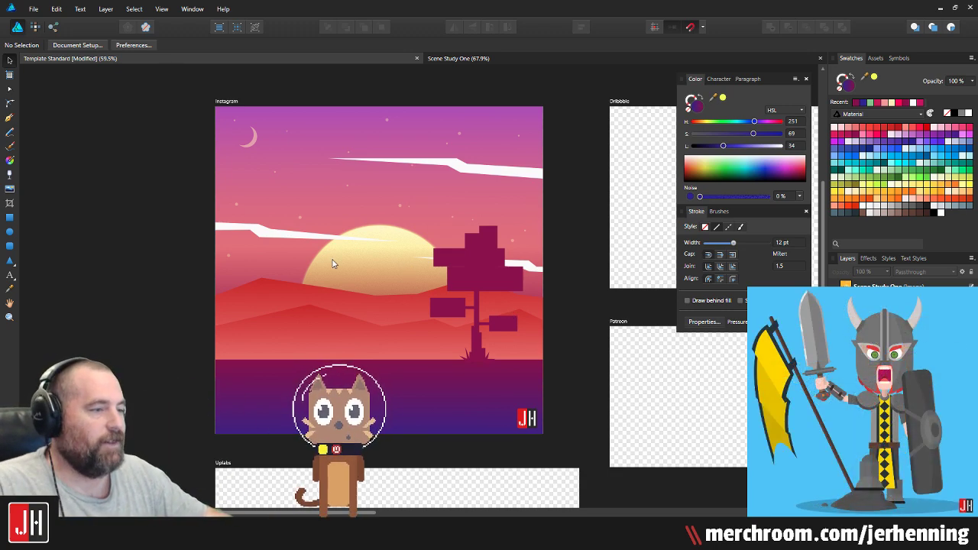
# Step: Apply a vertical linear gradient from grey to off-white to the left cloud beside the sun
pyautogui.scroll(3, 301, 238)
pyautogui.moveTo(315, 244)
pyautogui.mouseDown()
pyautogui.moveTo(300, 239)
pyautogui.moveTo(294, 254)
pyautogui.mouseUp()
pyautogui.scroll(-3, 293, 253)
pyautogui.press('g')
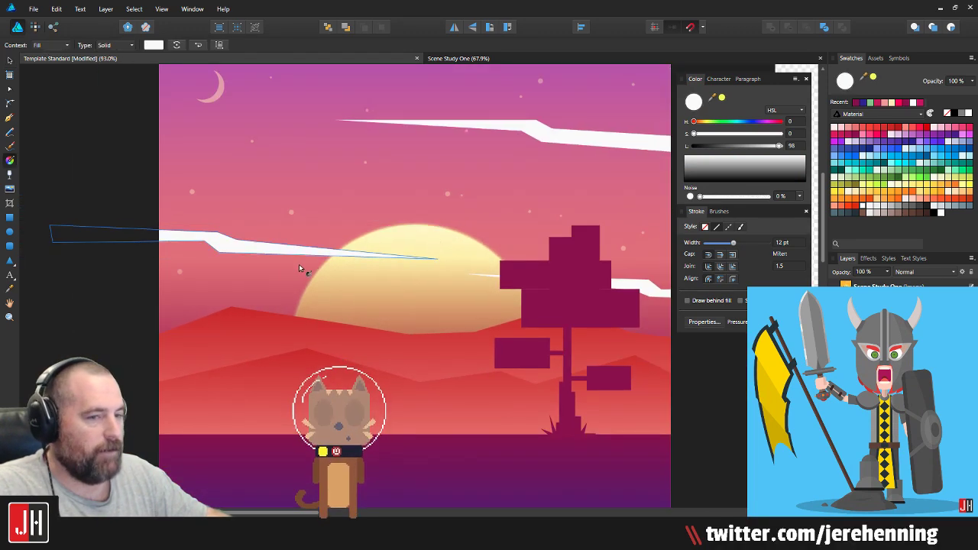
pyautogui.moveTo(292, 272)
pyautogui.mouseDown()
pyautogui.moveTo(293, 211)
pyautogui.moveTo(293, 222)
pyautogui.mouseUp()
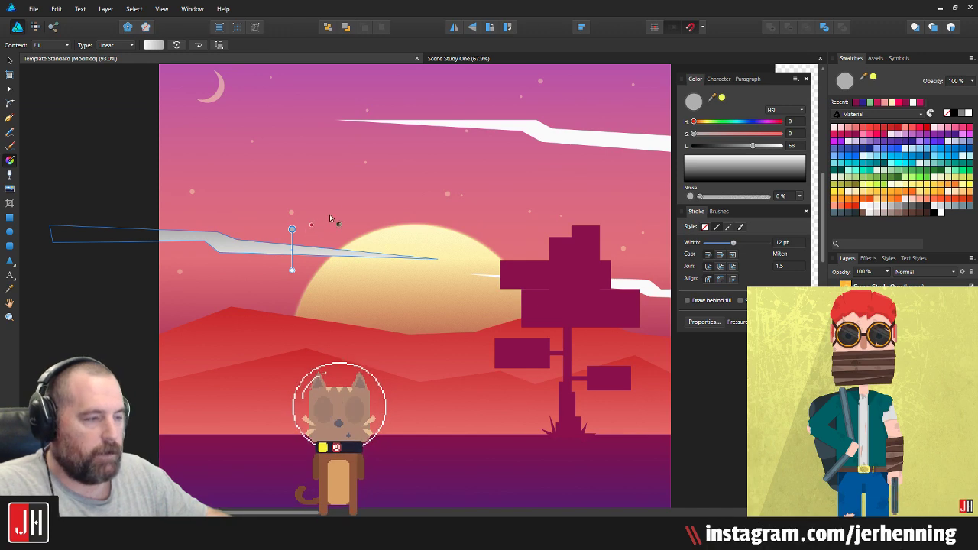
# Step: Inspect the stops of the sky rectangle's gradient for colours that could suit the cloud
pyautogui.press('v')
pyautogui.click(353, 186)
pyautogui.press('g')
pyautogui.moveTo(420, 165); pyautogui.dragTo(398, 261)
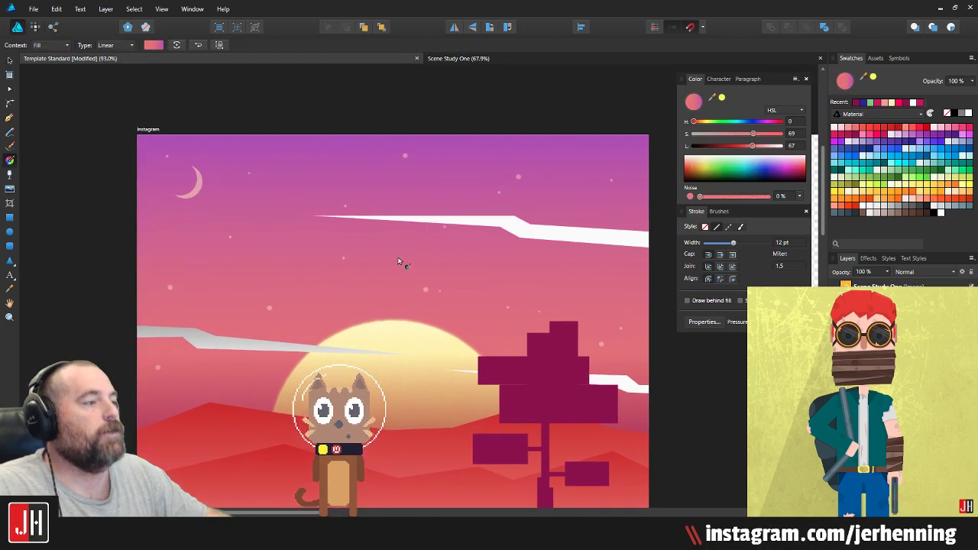
pyautogui.click(396, 138)
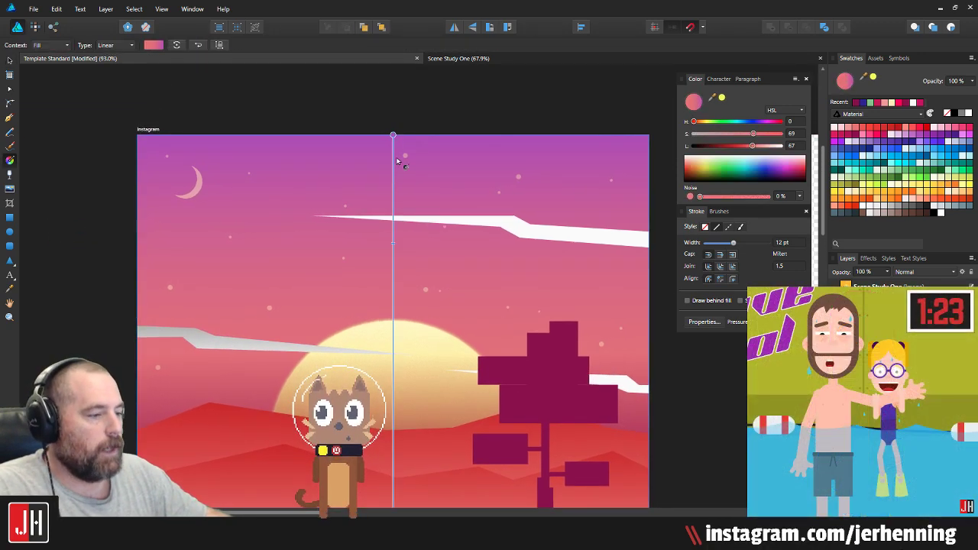
pyautogui.scroll(-2, 413, 180)
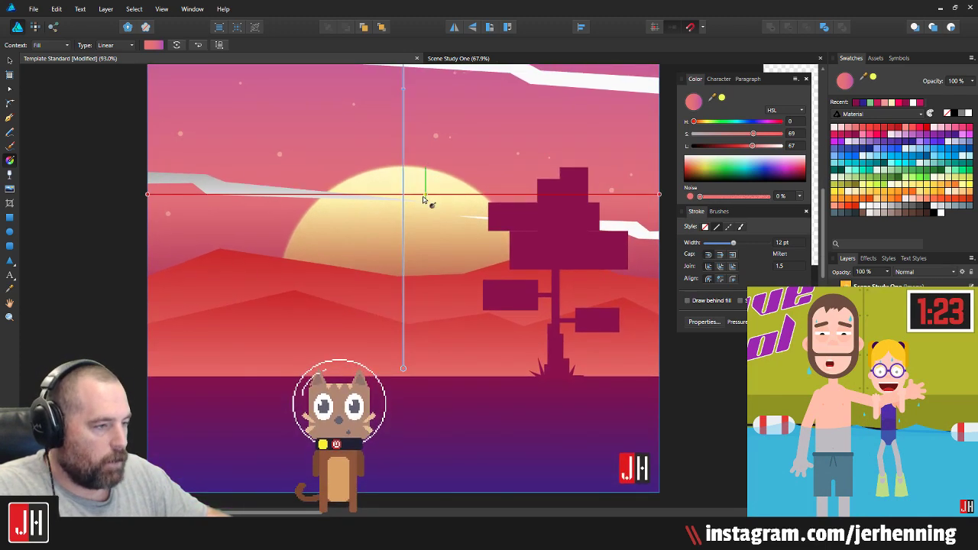
pyautogui.scroll(2, 422, 200)
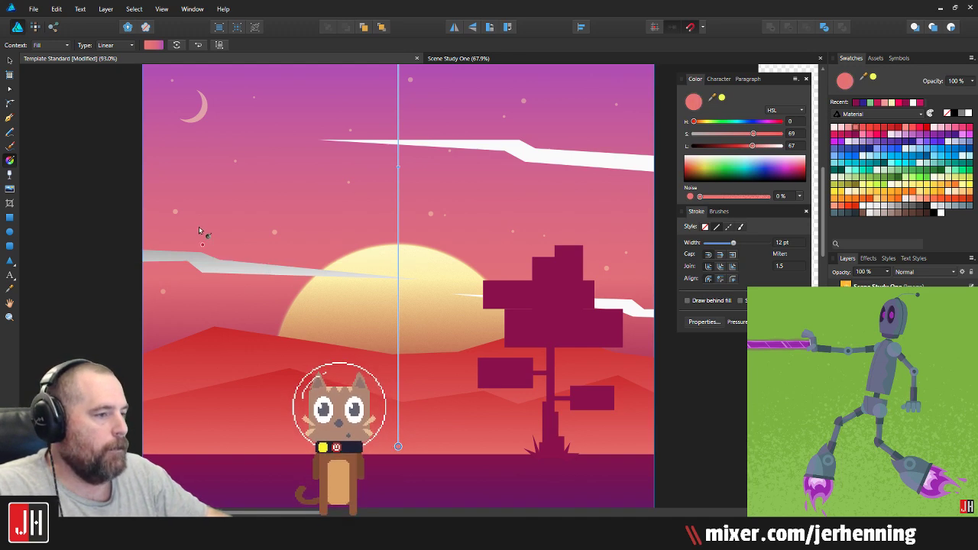
# Step: Recolour the upper stop of the left cloud's gradient to the light red swatch, HSL 0, 69, 67
pyautogui.press('v')
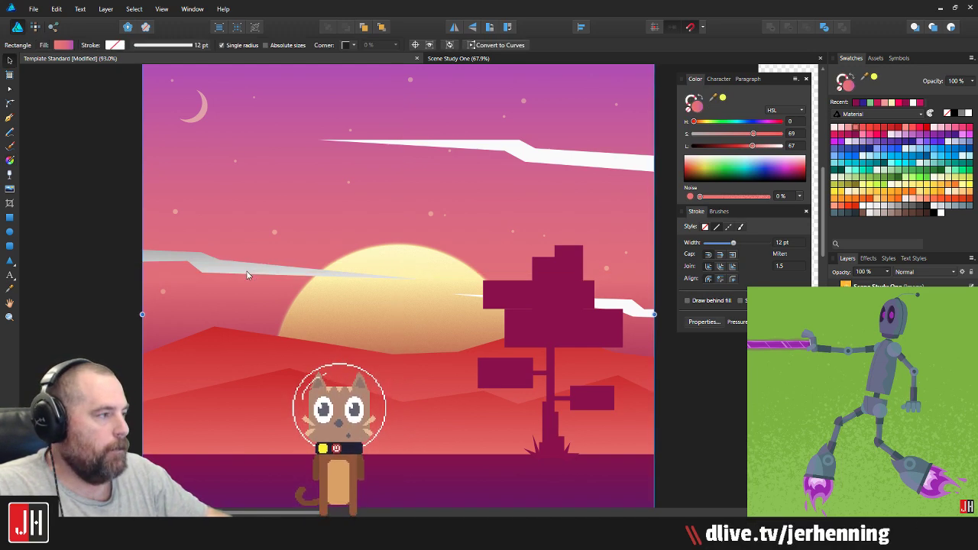
pyautogui.click(247, 275)
pyautogui.press('g')
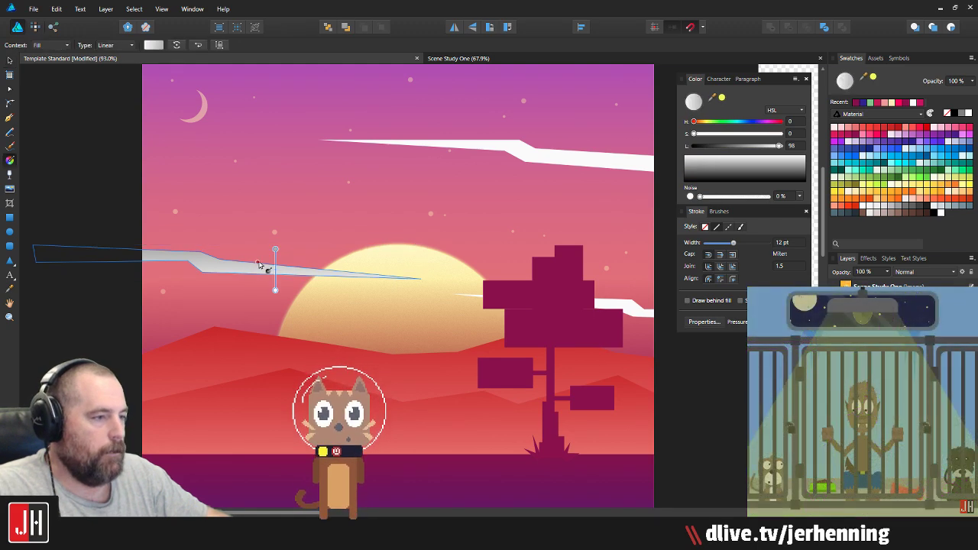
pyautogui.click(275, 247)
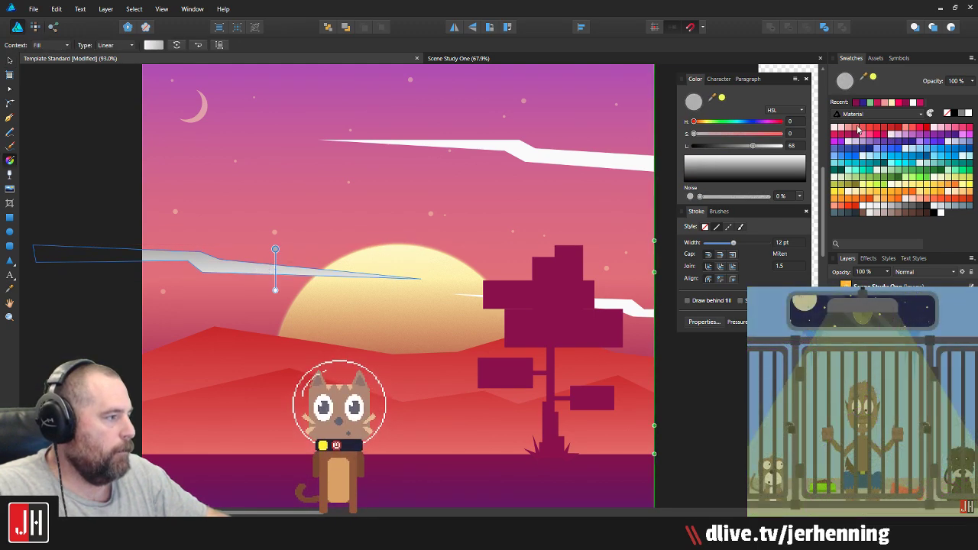
pyautogui.click(857, 129)
pyautogui.press('v')
pyautogui.click(107, 166)
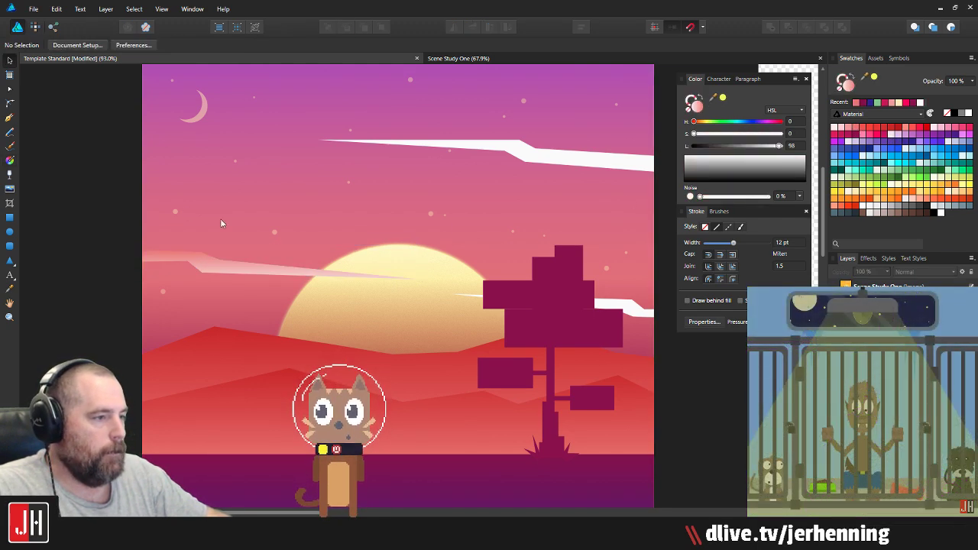
# Step: Check the sky gradient's top stop and recolour the left cloud's lower gradient stop to the purple swatch, HSL 291, 47, 51
pyautogui.click(269, 274)
pyautogui.scroll(1, 398, 224)
pyautogui.press('g')
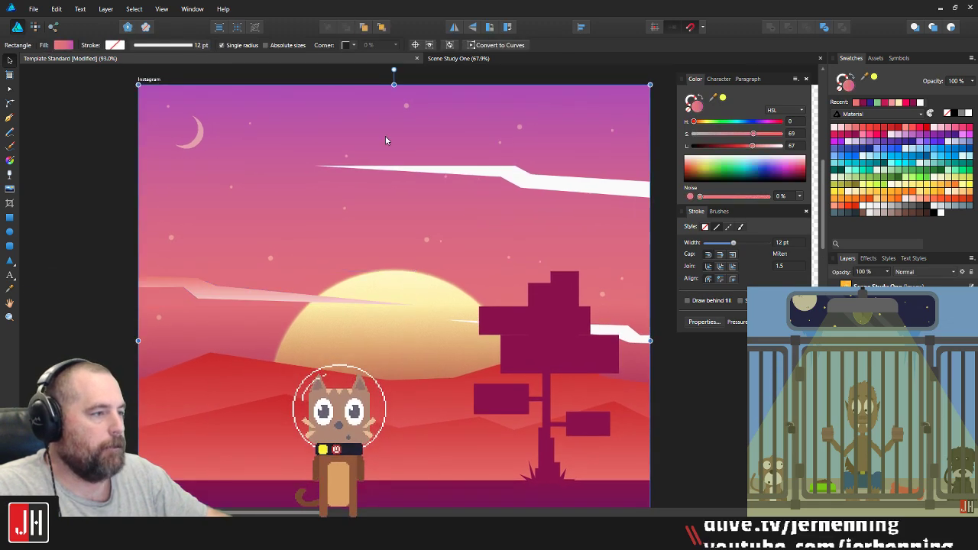
pyautogui.click(393, 86)
pyautogui.click(254, 303)
pyautogui.press('v')
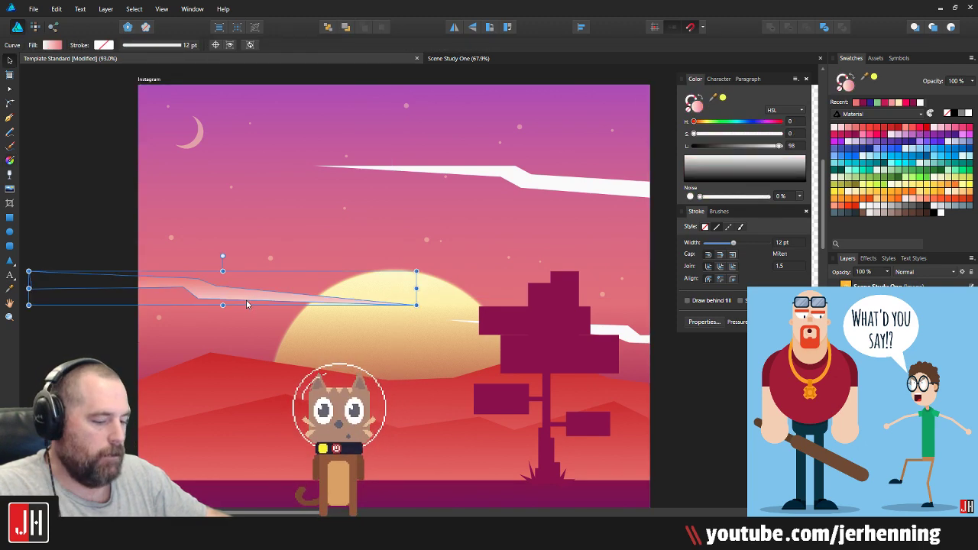
pyautogui.press('g')
pyautogui.click(271, 316)
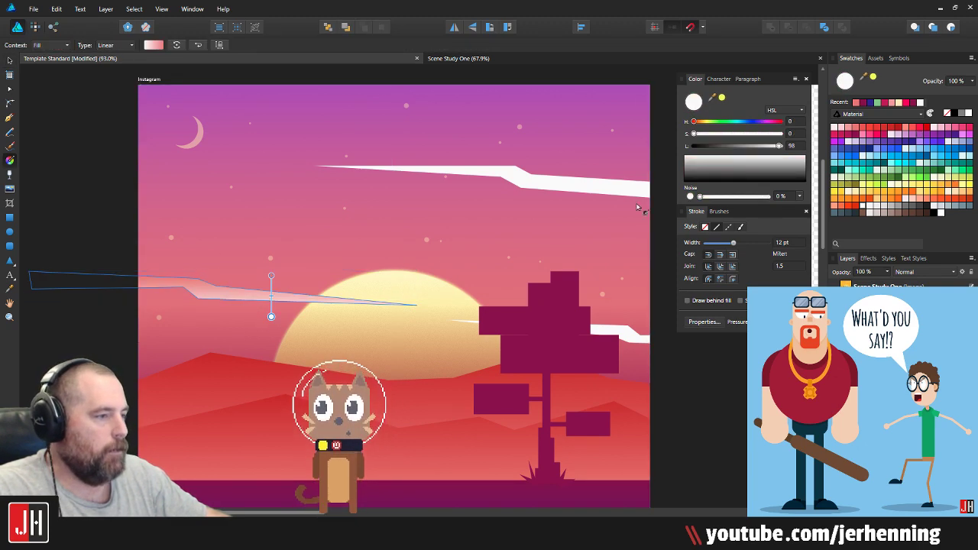
pyautogui.click(920, 134)
pyautogui.press('v')
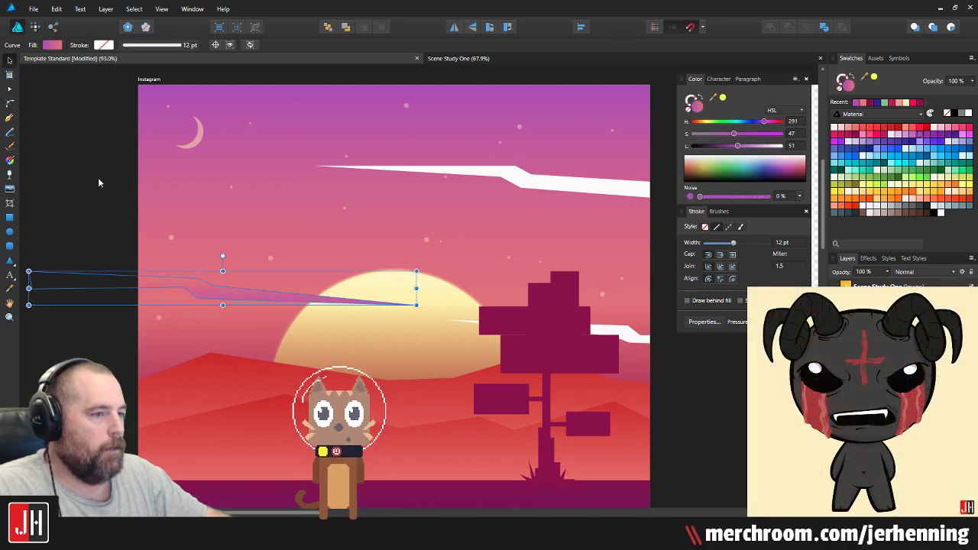
pyautogui.click(98, 179)
# Step: Set the lightness of the left cloud's upper gradient stop to 61 and of its lower stop to 52
pyautogui.scroll(-2, 228, 254)
pyautogui.scroll(-2, 228, 257)
pyautogui.scroll(6, 240, 258)
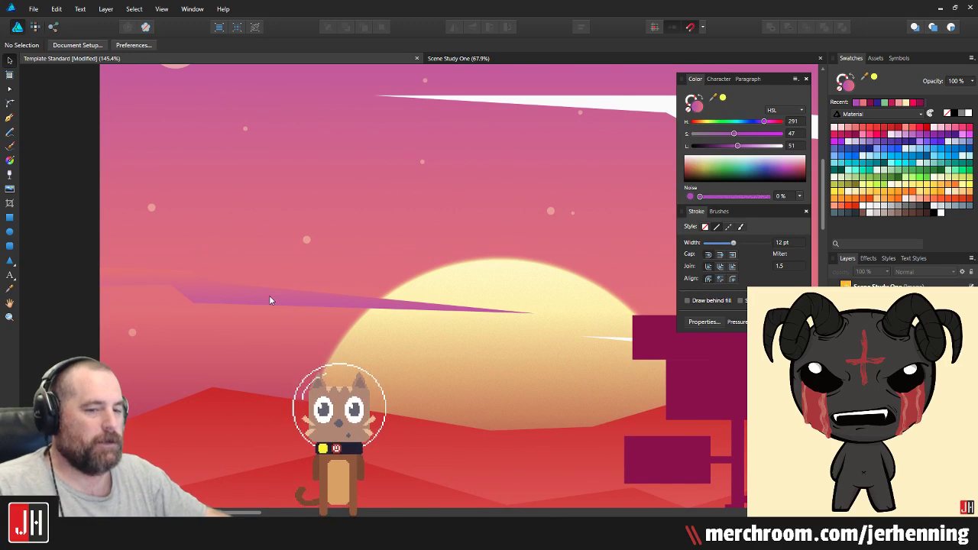
pyautogui.scroll(-2, 333, 321)
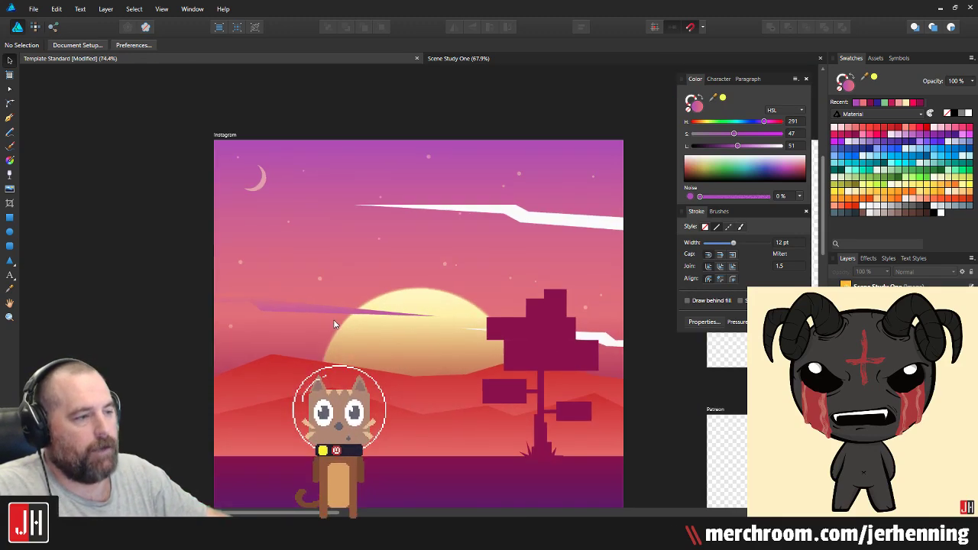
pyautogui.scroll(2, 321, 315)
pyautogui.click(318, 305)
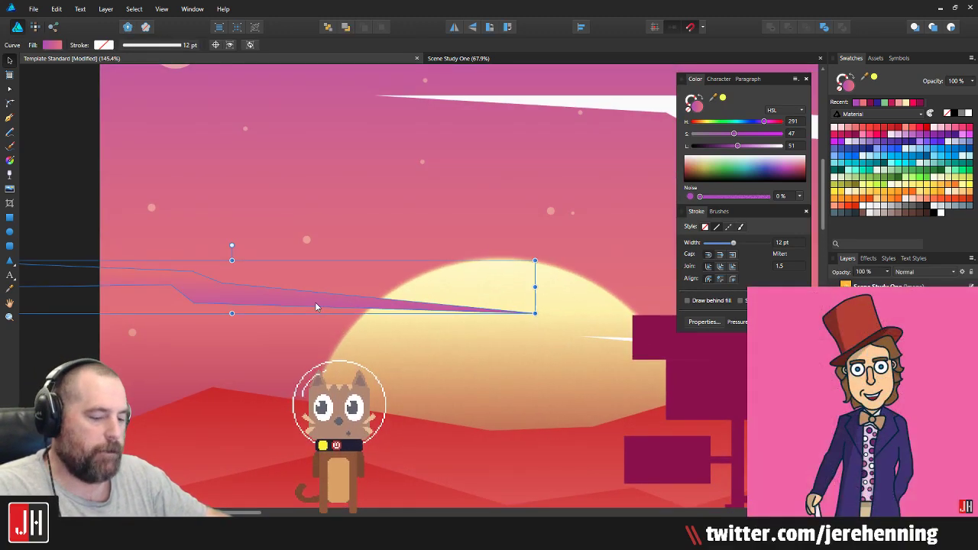
pyautogui.press('g')
pyautogui.click(307, 265)
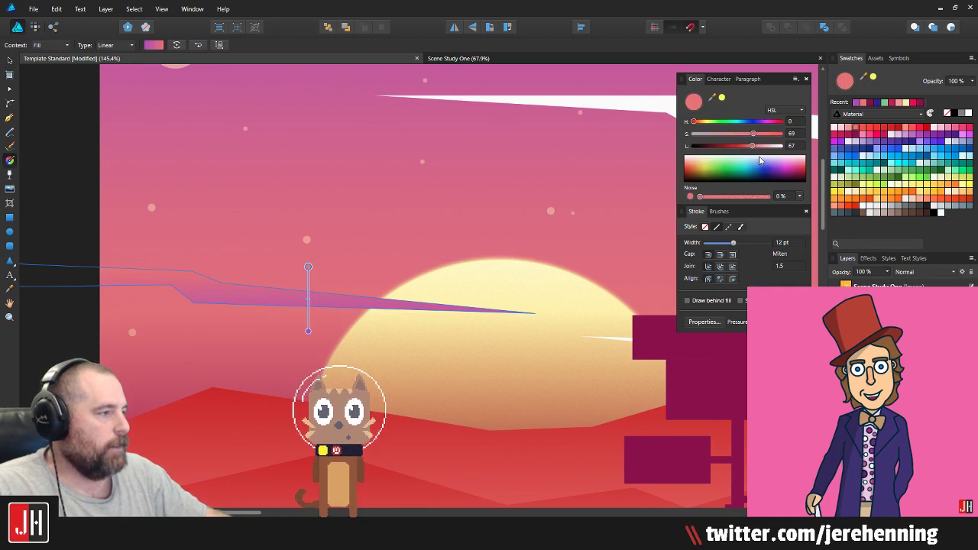
pyautogui.moveTo(753, 151); pyautogui.dragTo(750, 155)
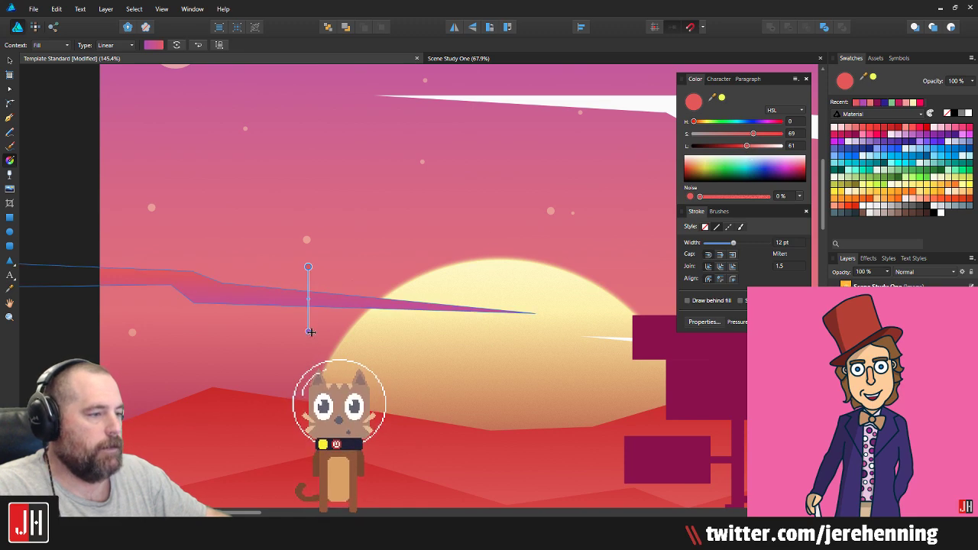
pyautogui.click(305, 332)
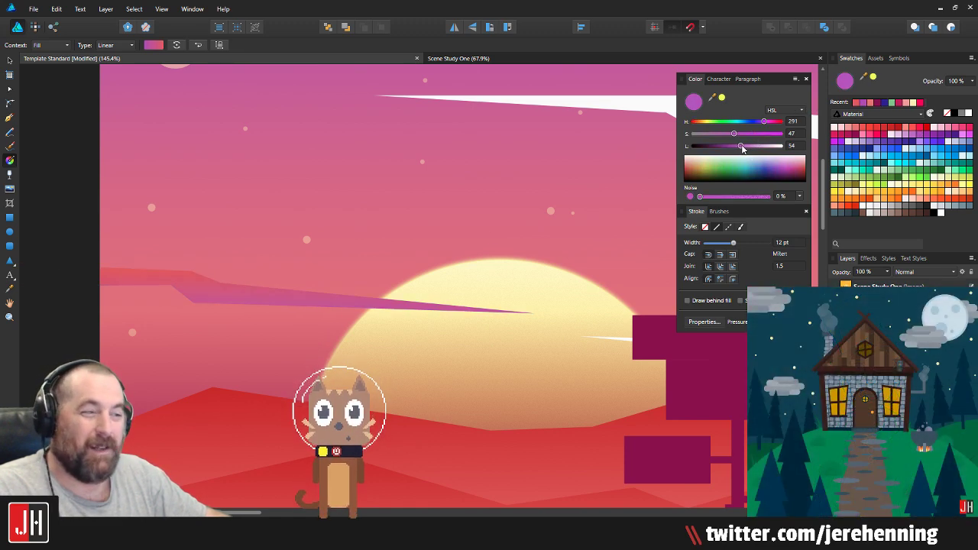
pyautogui.moveTo(747, 149); pyautogui.dragTo(745, 153)
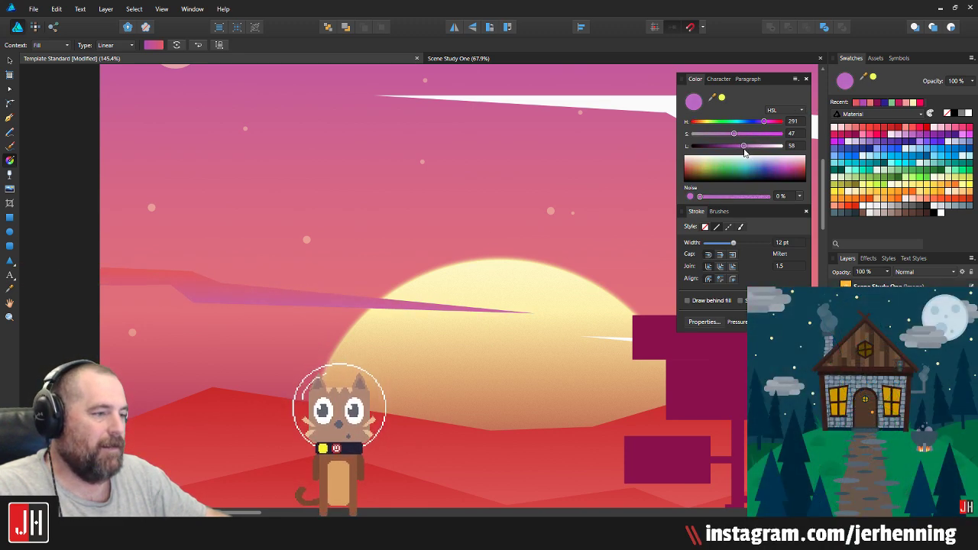
pyautogui.scroll(-3, 443, 262)
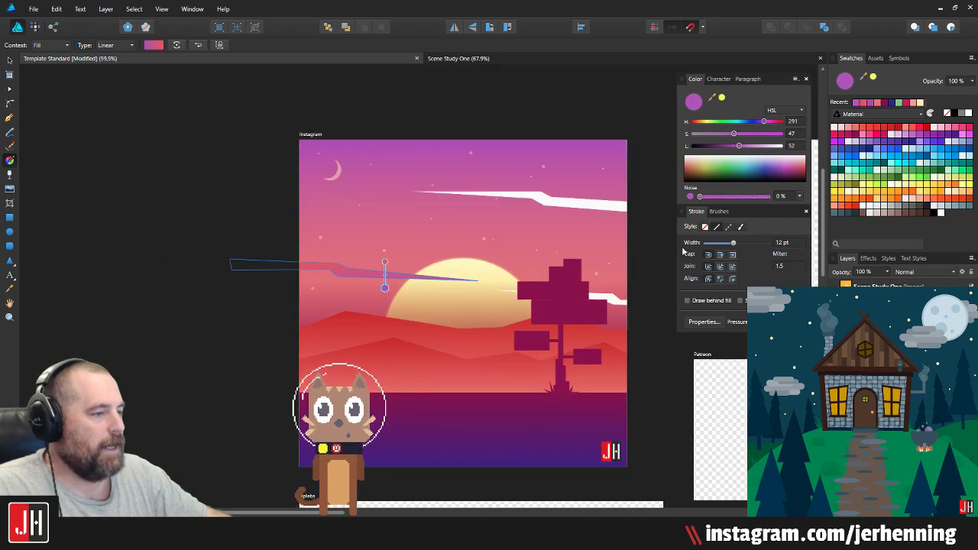
# Step: Try the off-white swatch, HSL 0, 0, 98, on the lower stop of the left cloud's gradient
pyautogui.click(862, 207)
pyautogui.press('v')
pyautogui.click(235, 181)
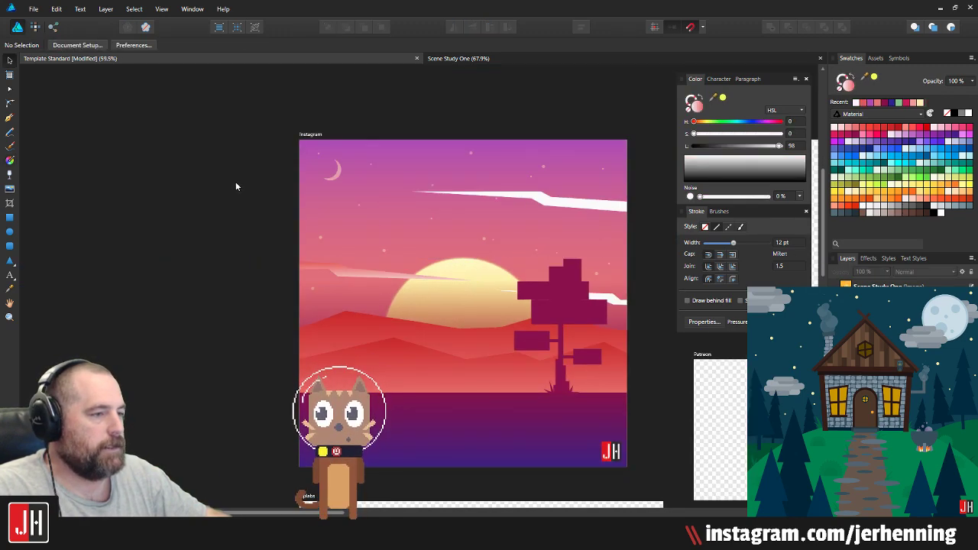
# Step: Fill the whole left cloud with the solid off-white swatch, HSL 0, 0, 98, and save the document
pyautogui.click(349, 272)
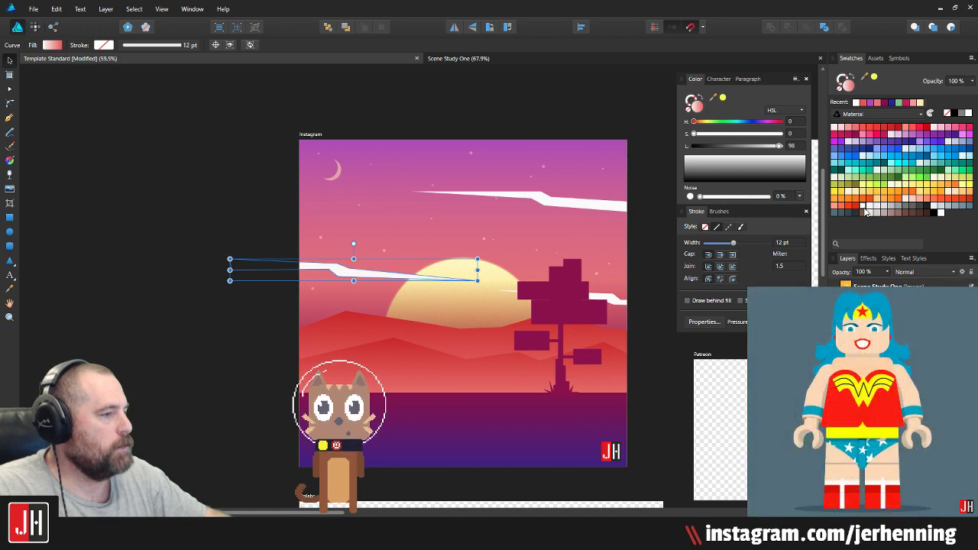
pyautogui.click(226, 205)
pyautogui.moveTo(394, 245); pyautogui.dragTo(332, 252)
pyautogui.scroll(2, 396, 281)
pyautogui.hotkey('ctrl', 's')
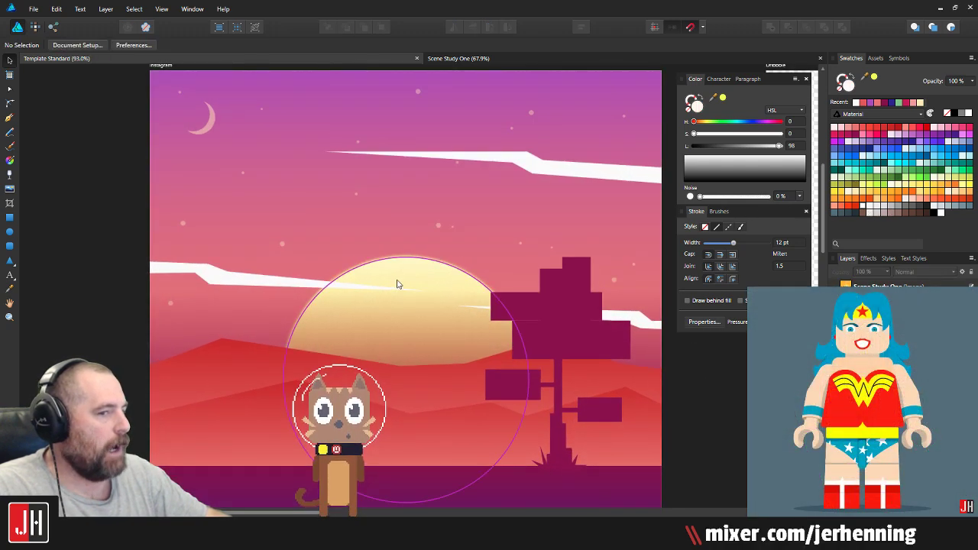
# Step: Move the cloud behind the tree slightly up and to the left, so its tip extends further across the sun
pyautogui.scroll(-2, 397, 280)
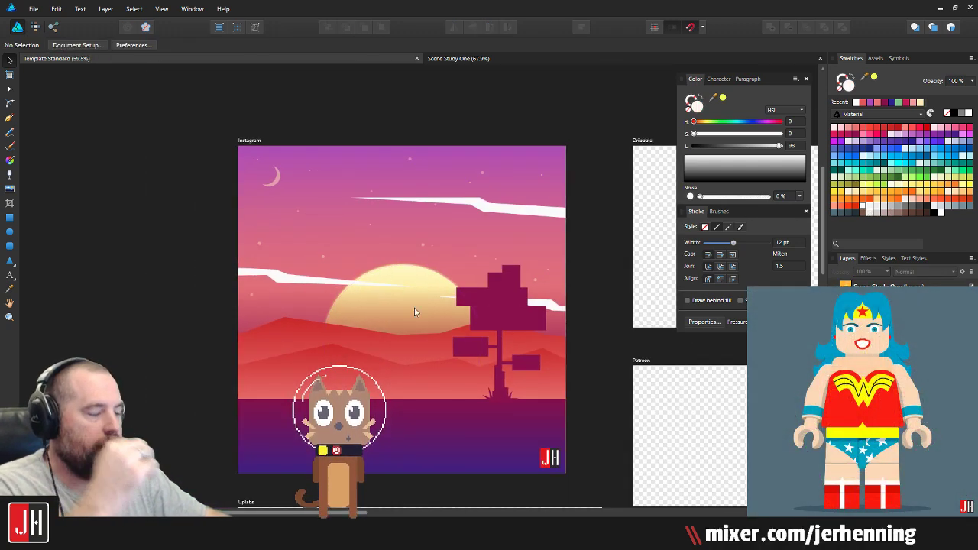
pyautogui.scroll(2, 409, 314)
pyautogui.hscroll(1, 427, 302)
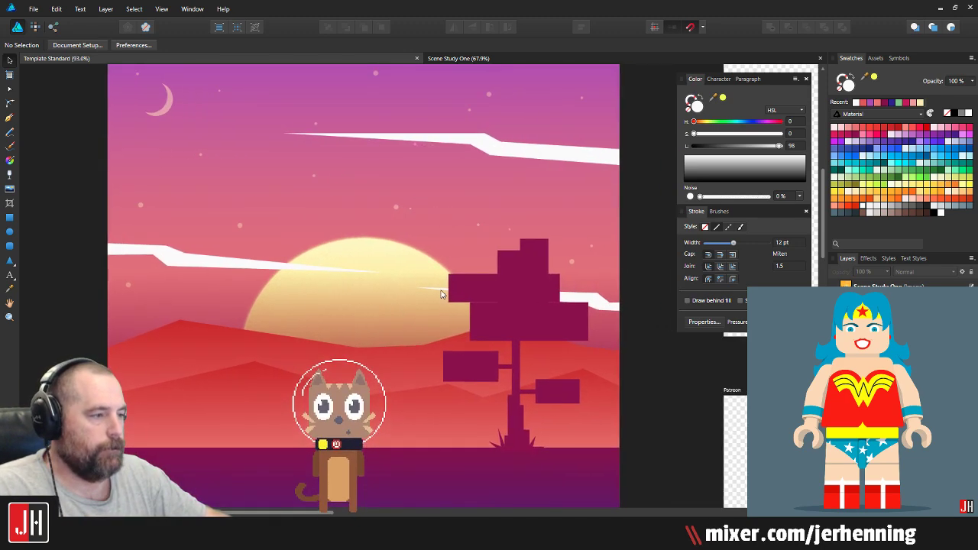
pyautogui.moveTo(439, 293); pyautogui.dragTo(418, 282)
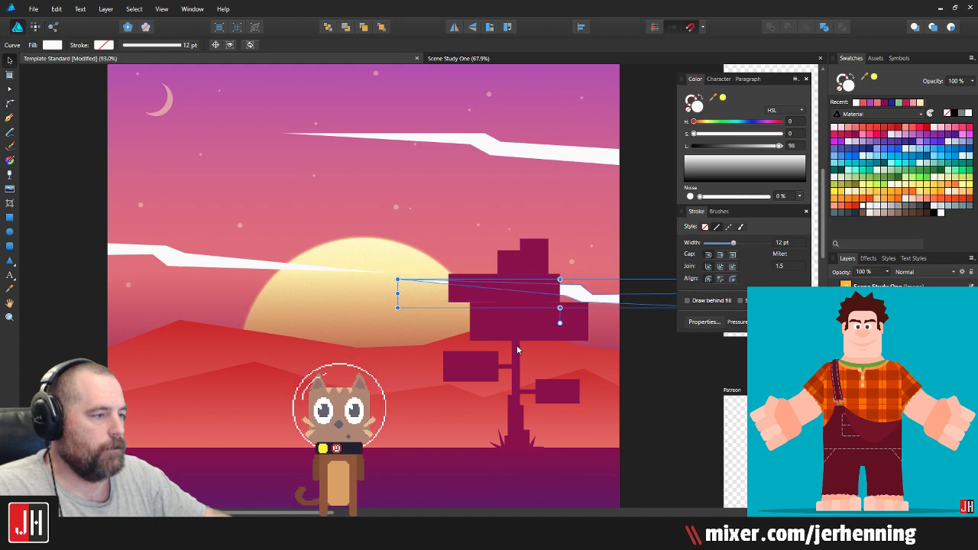
# Step: Move the tree group off the Instagram artboard onto the Dribbble artboard and deselect it
pyautogui.scroll(-3, 517, 348)
pyautogui.click(654, 323)
pyautogui.moveTo(655, 324); pyautogui.dragTo(708, 251)
pyautogui.click(545, 136)
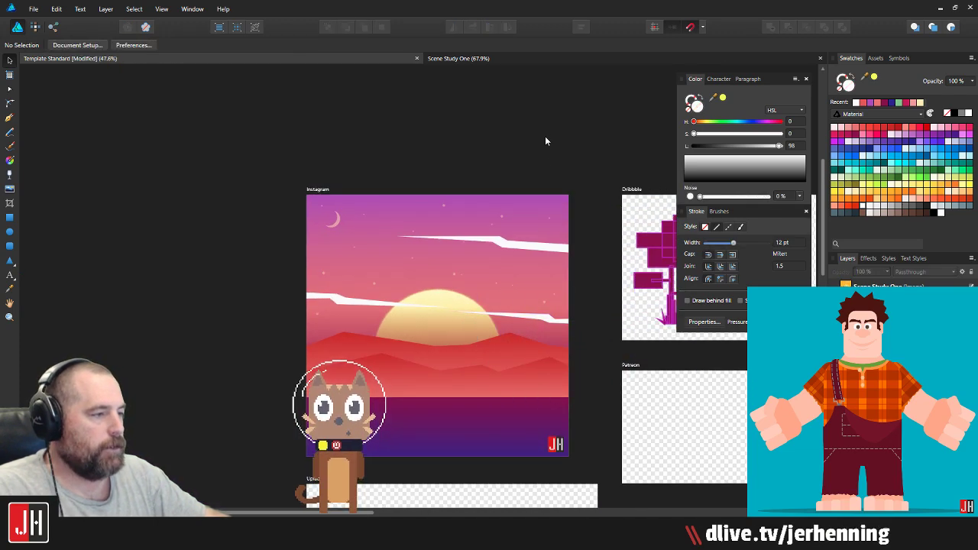
# Step: Move the lower right cloud slightly down and to the right, widening its gap from the left cloud's tip
pyautogui.moveTo(488, 289); pyautogui.dragTo(444, 297)
pyautogui.scroll(4, 444, 298)
pyautogui.moveTo(496, 351); pyautogui.dragTo(499, 359)
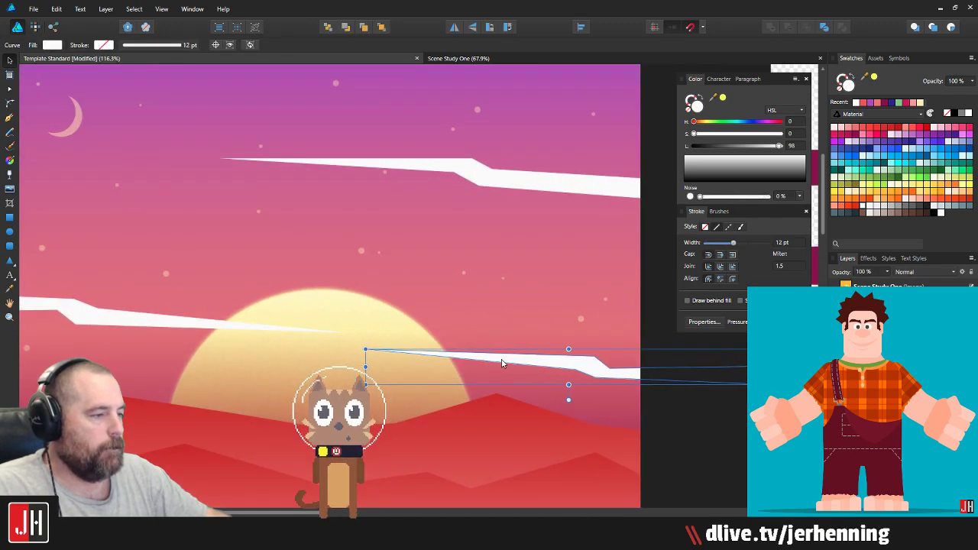
pyautogui.moveTo(426, 304); pyautogui.dragTo(482, 301)
# Step: Place a smaller copy of the left cloud in the sky below the moon, flipped so its tip rises to the right
pyautogui.moveTo(255, 317); pyautogui.dragTo(210, 214)
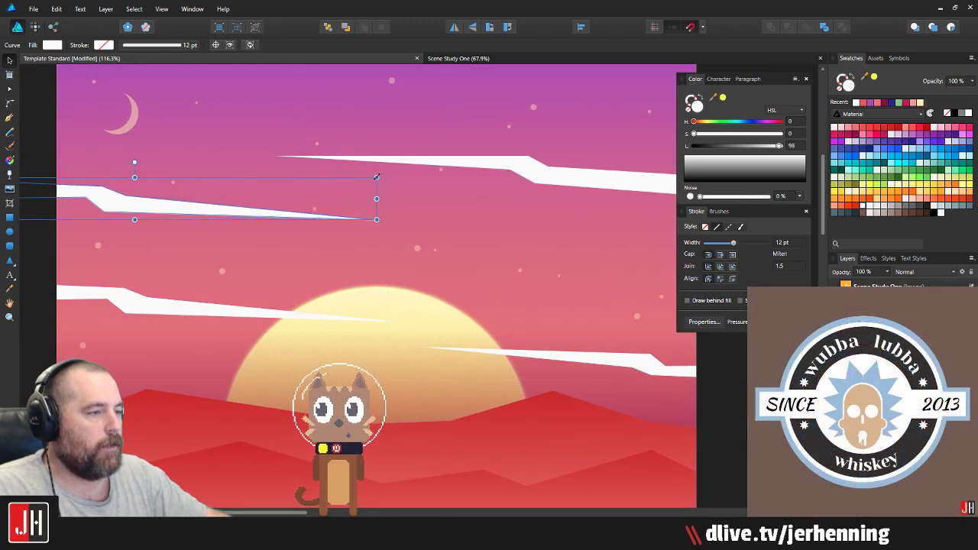
pyautogui.moveTo(376, 176); pyautogui.dragTo(149, 198)
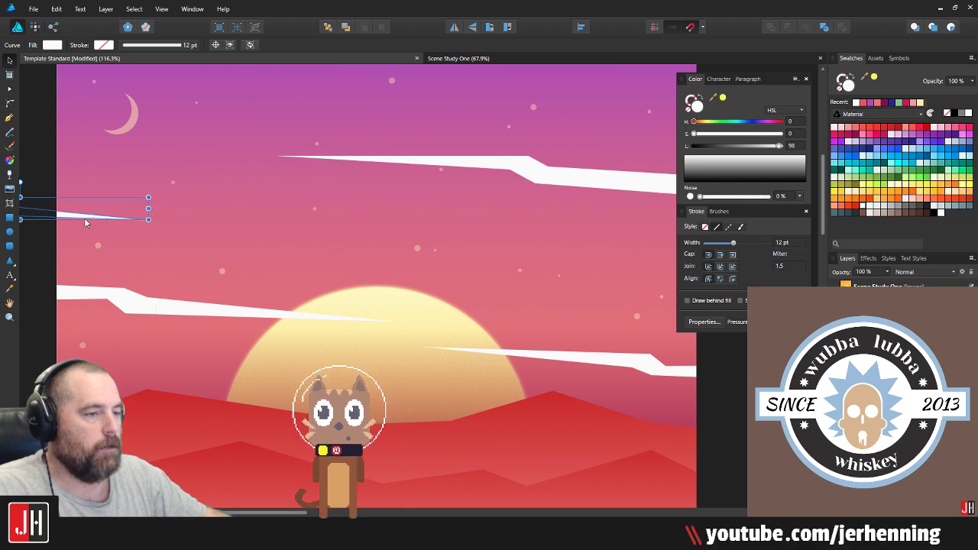
pyautogui.moveTo(71, 217)
pyautogui.mouseDown()
pyautogui.moveTo(225, 213)
pyautogui.moveTo(194, 216)
pyautogui.mouseUp()
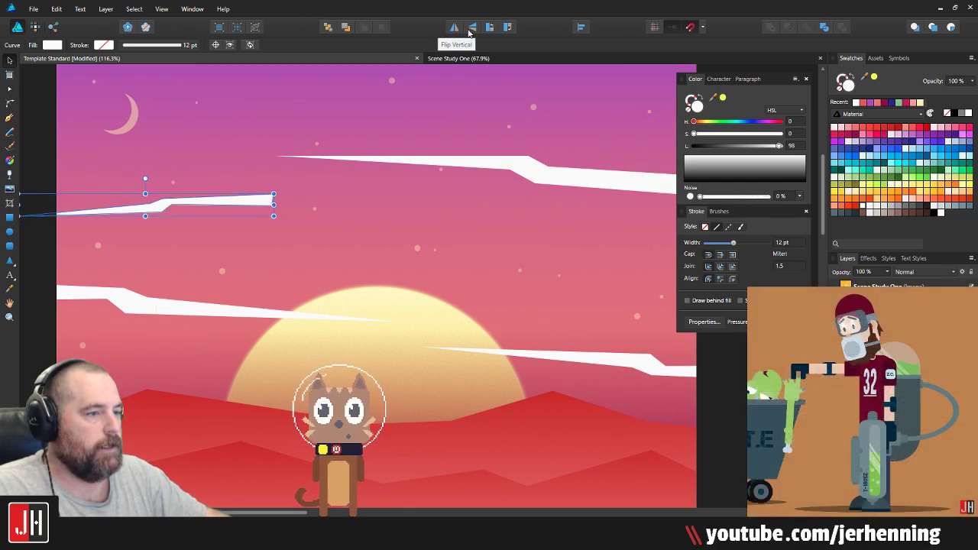
pyautogui.click(456, 29)
# Step: Reshape the bend of the small cloud by moving its nodes, and nudge the cloud slightly left
pyautogui.press('a')
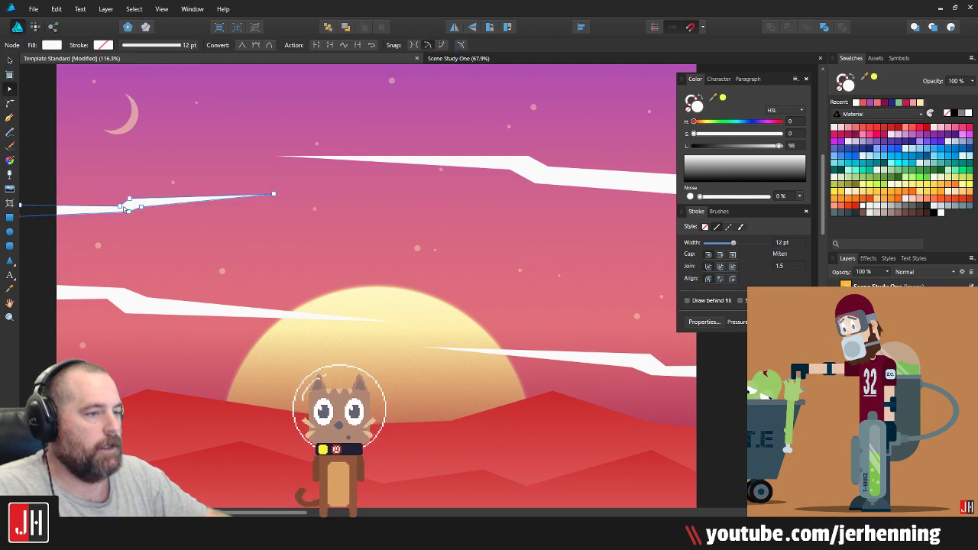
pyautogui.scroll(4, 125, 207)
pyautogui.moveTo(132, 169)
pyautogui.mouseDown()
pyautogui.moveTo(202, 208)
pyautogui.moveTo(181, 213)
pyautogui.mouseUp()
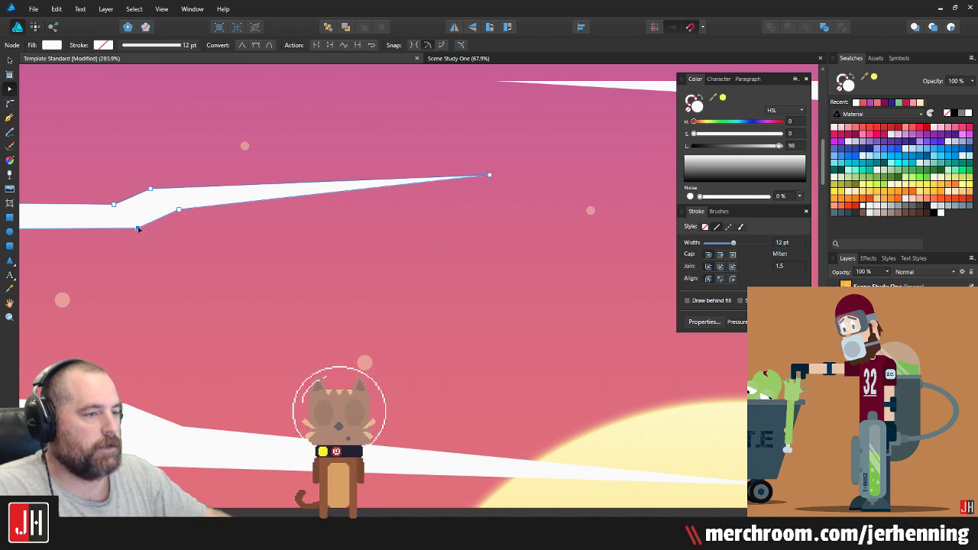
pyautogui.press('v')
pyautogui.keyDown('ctrl'); pyautogui.scroll(-5, 221, 219); pyautogui.keyUp('ctrl')
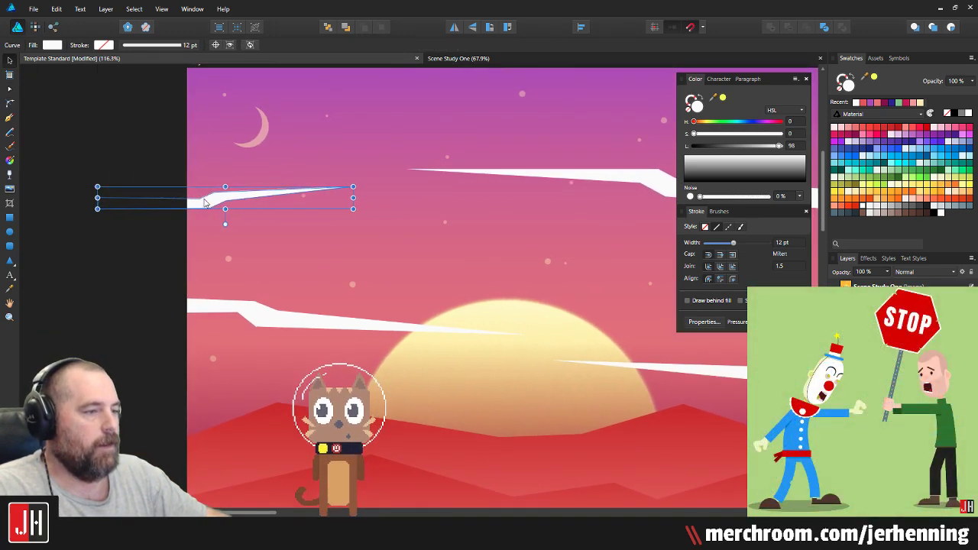
pyautogui.moveTo(204, 201); pyautogui.dragTo(202, 199)
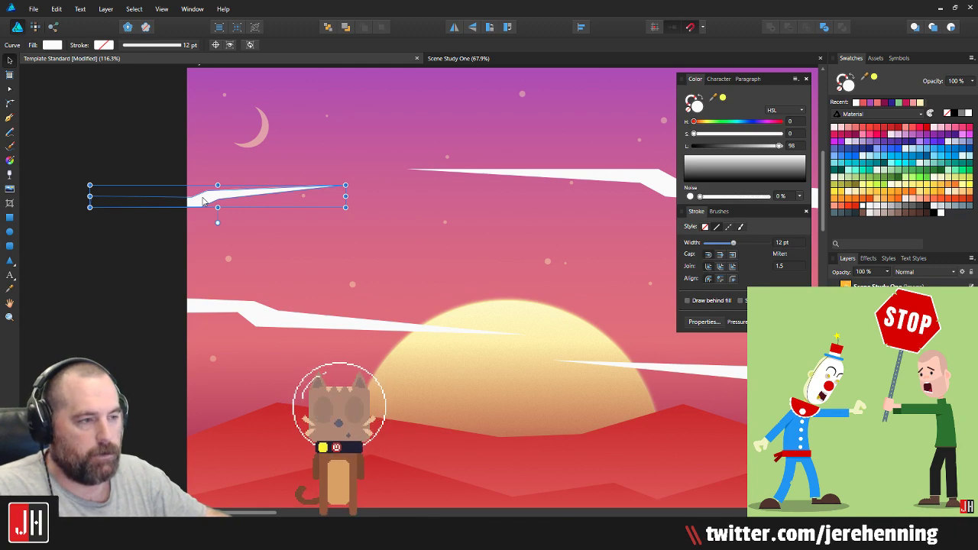
# Step: Set the small cloud's opacity to 40% and deselect it
pyautogui.press('4')
pyautogui.click(158, 132)
pyautogui.scroll(-4, 217, 180)
pyautogui.scroll(2, 247, 187)
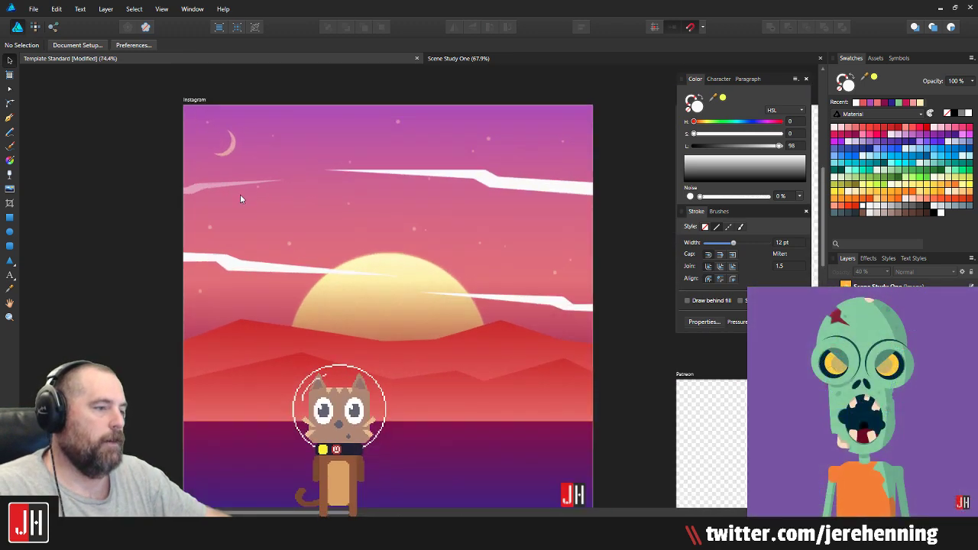
# Step: Rotate the faint cloud slightly clockwise so its tip slopes down, and move it a little up and to the right
pyautogui.keyDown('ctrl'); pyautogui.scroll(2, 239, 197); pyautogui.keyUp('ctrl')
pyautogui.click(202, 184)
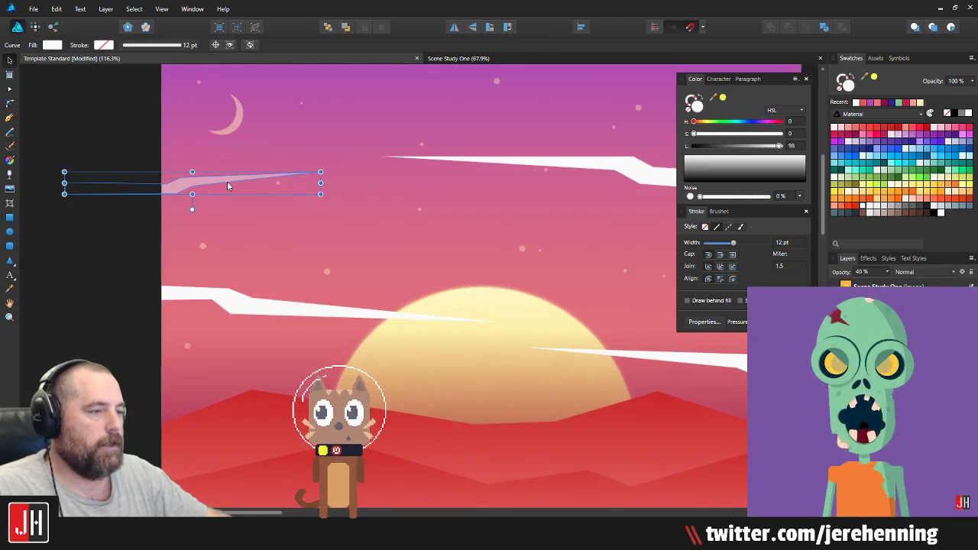
pyautogui.moveTo(192, 207); pyautogui.dragTo(230, 174)
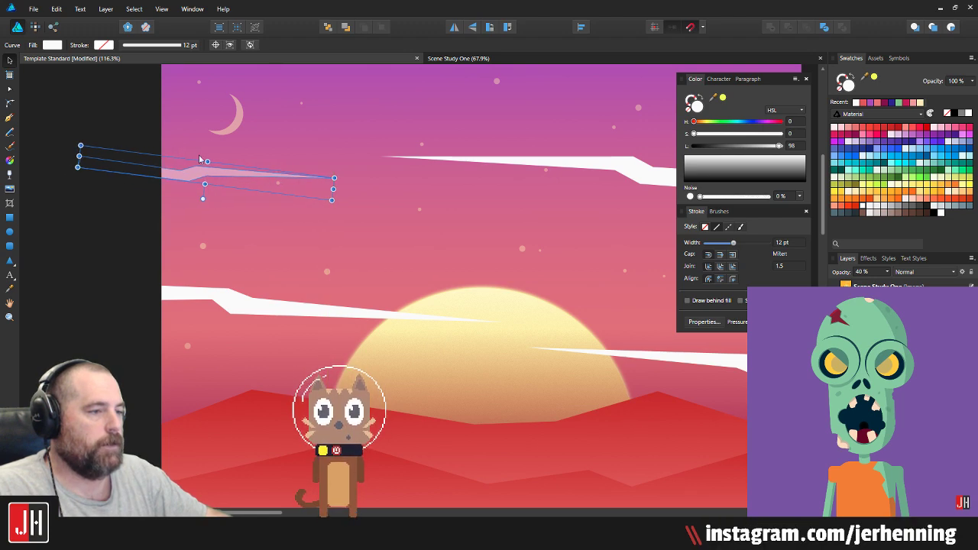
pyautogui.click(186, 158)
# Step: Place a mirrored copy of the faint cloud in the upper right corner of the Instagram artboard's sky
pyautogui.keyDown('ctrl'); pyautogui.scroll(-3, 186, 157); pyautogui.keyUp('ctrl')
pyautogui.click(142, 194)
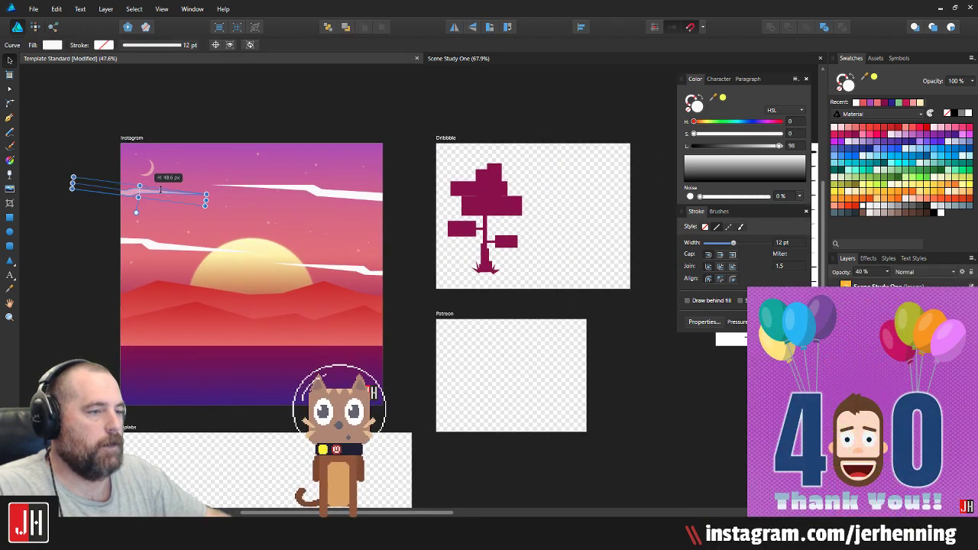
pyautogui.moveTo(177, 193)
pyautogui.mouseDown()
pyautogui.moveTo(145, 199)
pyautogui.moveTo(382, 130)
pyautogui.moveTo(365, 160)
pyautogui.moveTo(374, 197)
pyautogui.moveTo(417, 222)
pyautogui.moveTo(432, 180)
pyautogui.moveTo(359, 338)
pyautogui.moveTo(535, 368)
pyautogui.moveTo(255, 355)
pyautogui.moveTo(145, 174)
pyautogui.mouseUp()
pyautogui.keyDown('ctrl'); pyautogui.scroll(3, 348, 153); pyautogui.keyUp('ctrl')
pyautogui.moveTo(163, 277)
pyautogui.mouseDown()
pyautogui.moveTo(389, 298)
pyautogui.moveTo(390, 240)
pyautogui.mouseUp()
pyautogui.hotkey('ctrl', '[')
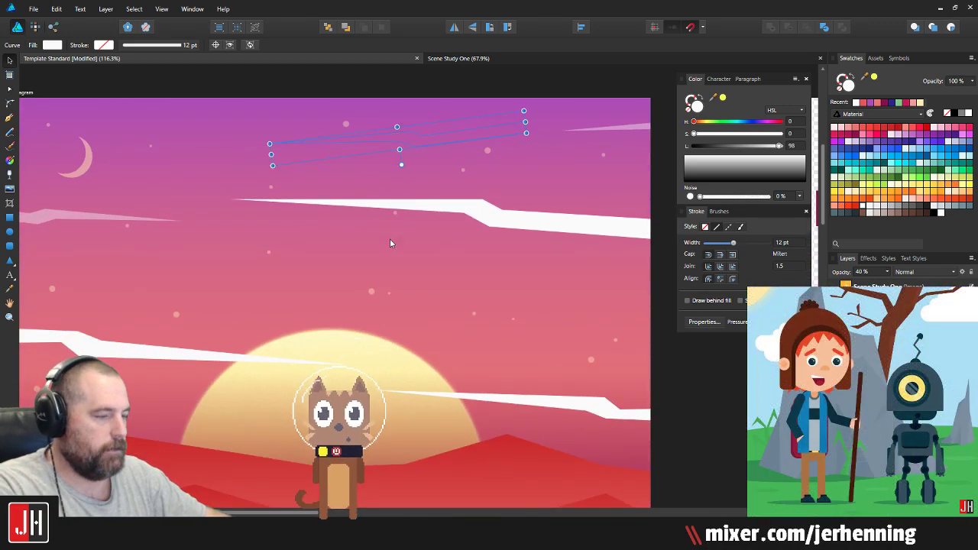
pyautogui.press('Delete')
# Step: Review the placement and balance of the faint and white clouds across the Instagram artboard
pyautogui.scroll(-5, 284, 272)
pyautogui.moveTo(336, 271); pyautogui.dragTo(379, 268)
pyautogui.scroll(3, 316, 309)
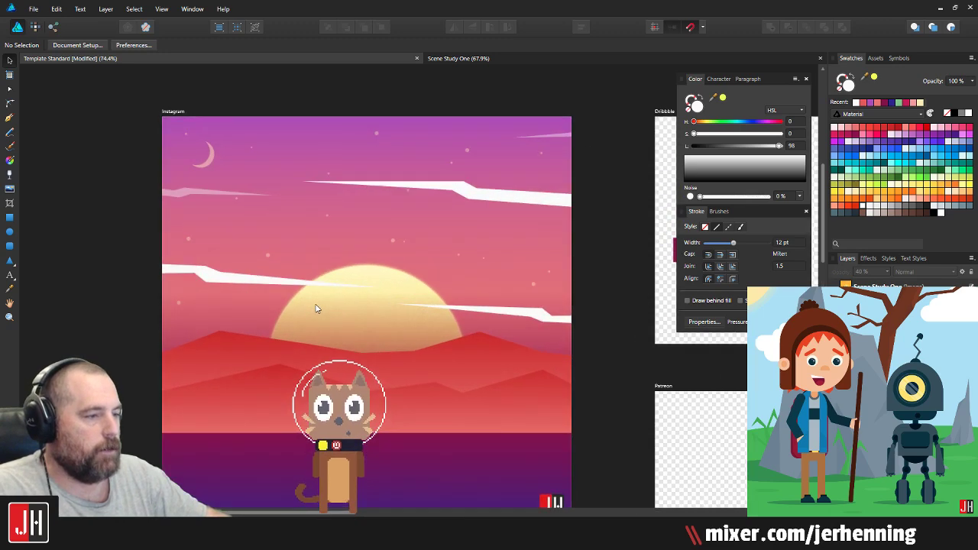
pyautogui.scroll(2, 168, 244)
pyautogui.click(233, 174)
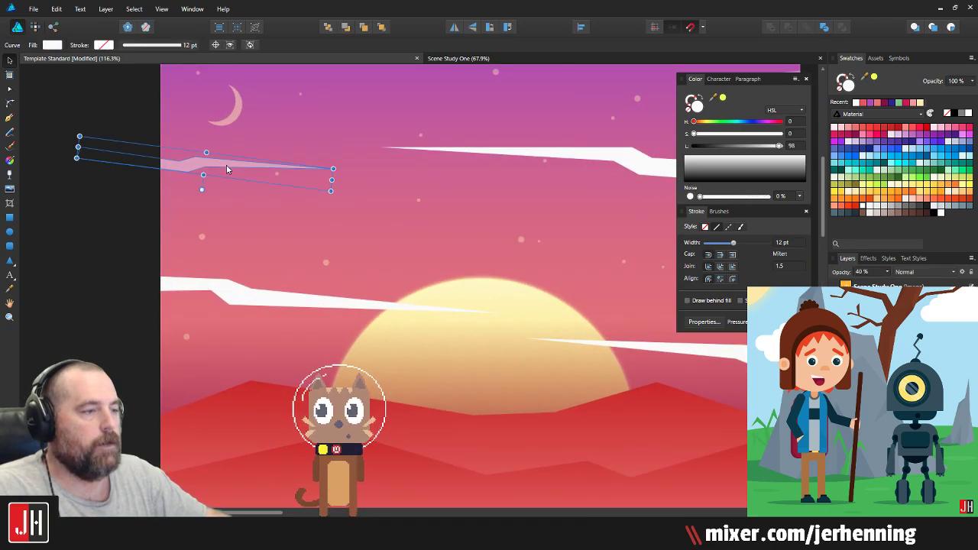
pyautogui.scroll(-5, 256, 178)
pyautogui.click(352, 131)
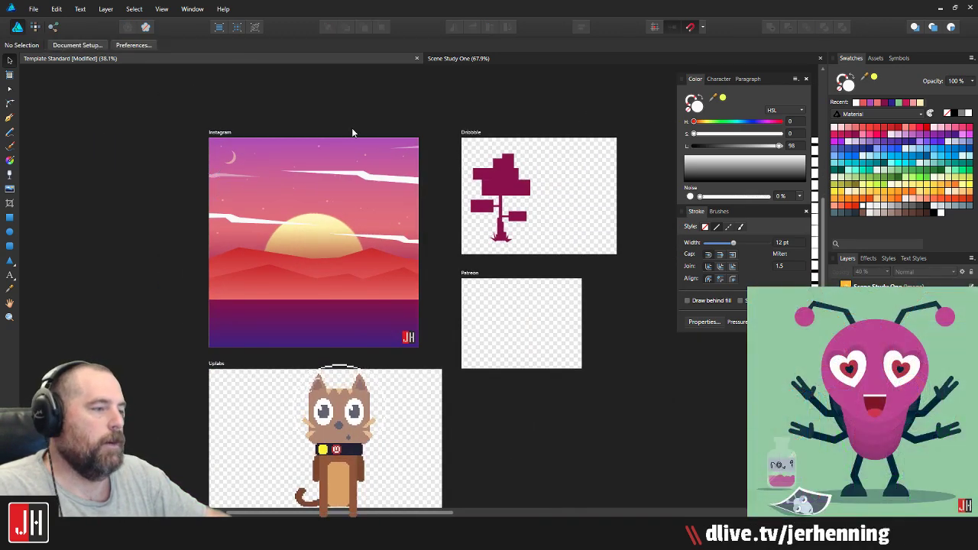
pyautogui.scroll(2, 339, 171)
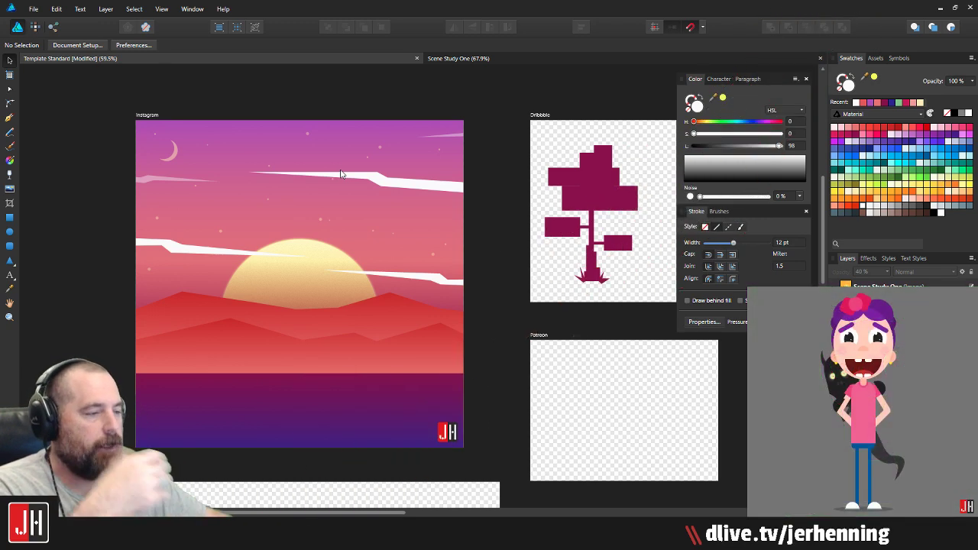
pyautogui.moveTo(324, 198); pyautogui.dragTo(349, 194)
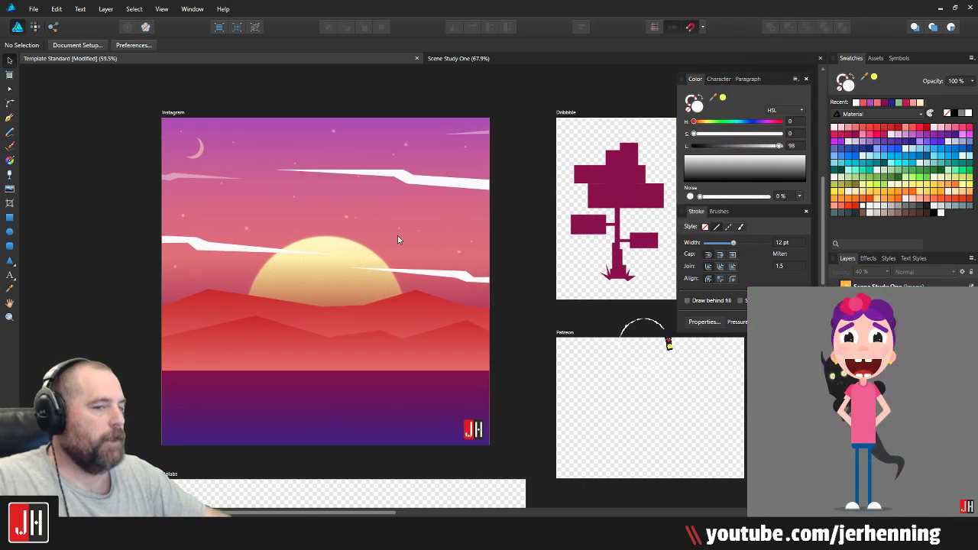
pyautogui.moveTo(397, 236); pyautogui.dragTo(420, 239)
pyautogui.scroll(3, 416, 300)
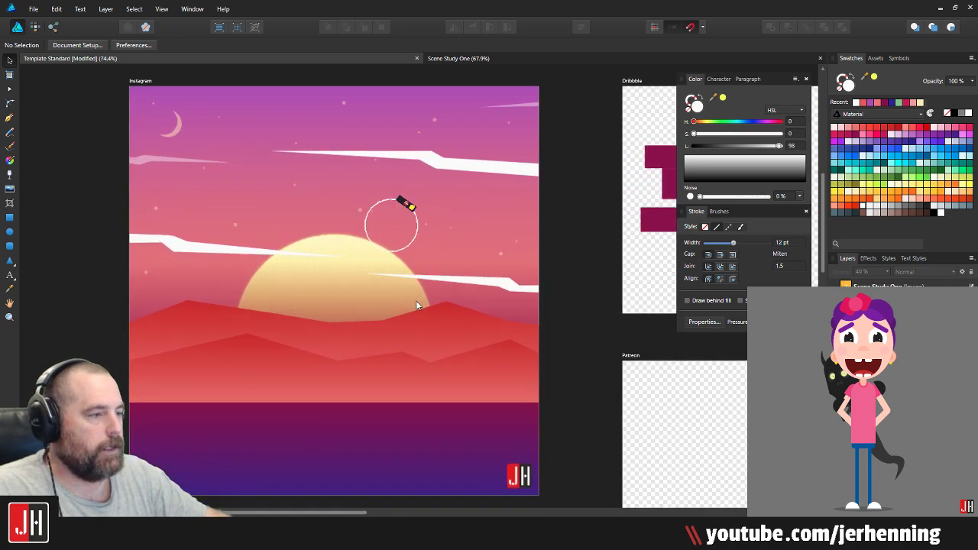
# Step: Copy the sky background's gradient style onto the lower right cloud and deselect it
pyautogui.click(508, 269)
pyautogui.moveTo(508, 270); pyautogui.dragTo(351, 273)
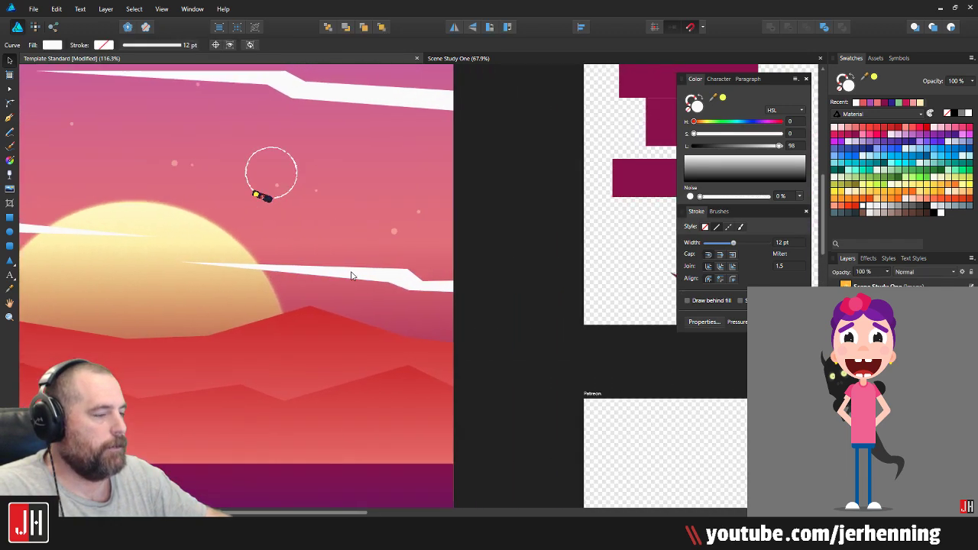
pyautogui.click(340, 165)
pyautogui.scroll(-6, 341, 164)
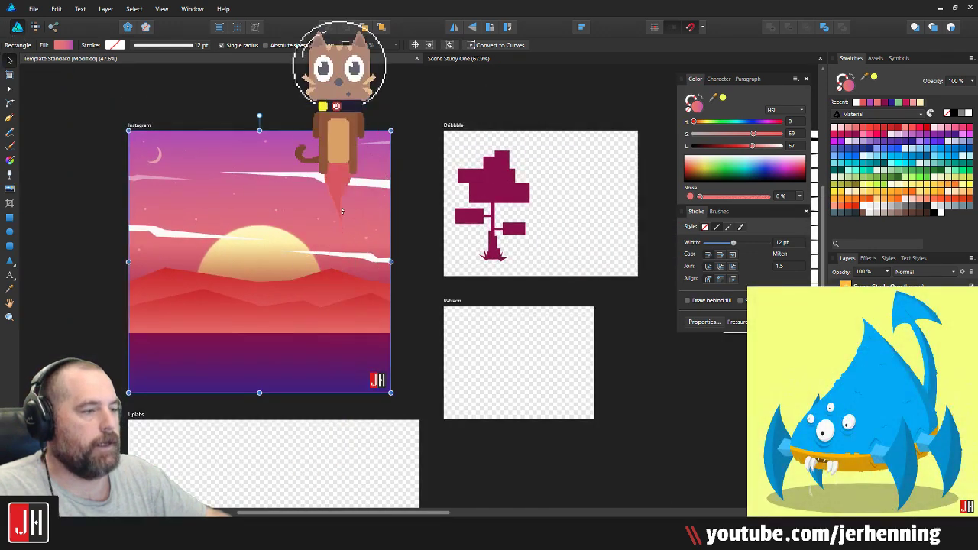
pyautogui.click(349, 259)
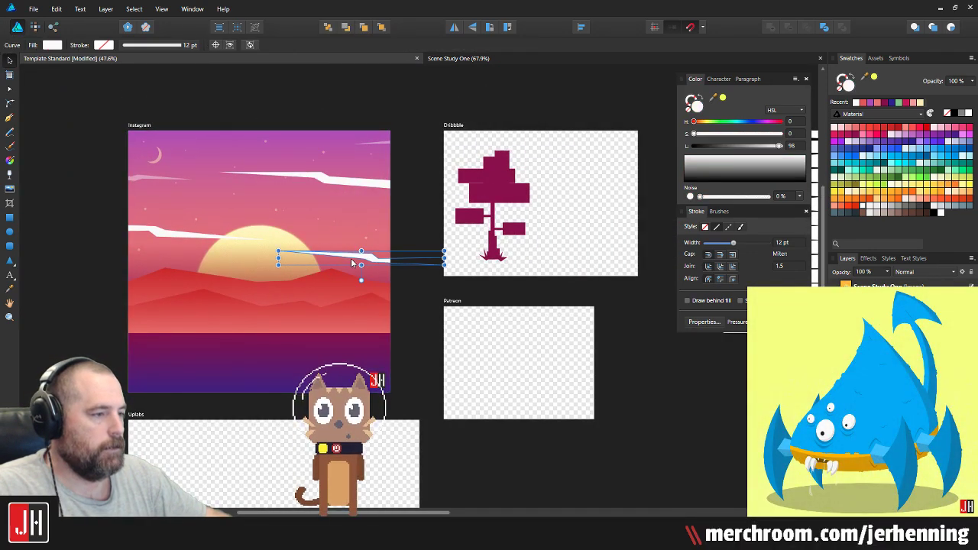
pyautogui.scroll(4, 363, 260)
pyautogui.click(462, 193)
pyautogui.scroll(4, 252, 256)
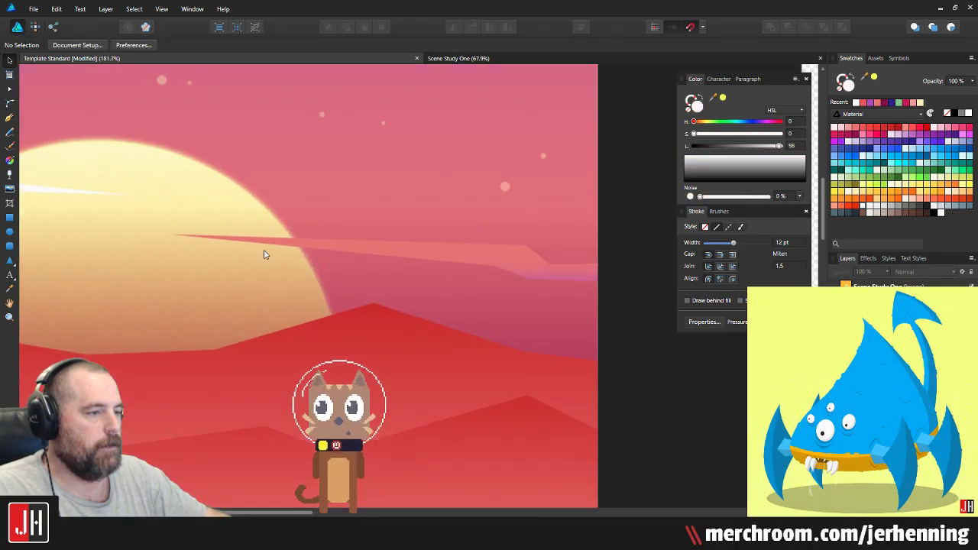
# Step: Adjust both ends of the lower right cloud's vertical gradient with the Fill tool, moving the salmon end slightly up
pyautogui.click(440, 256)
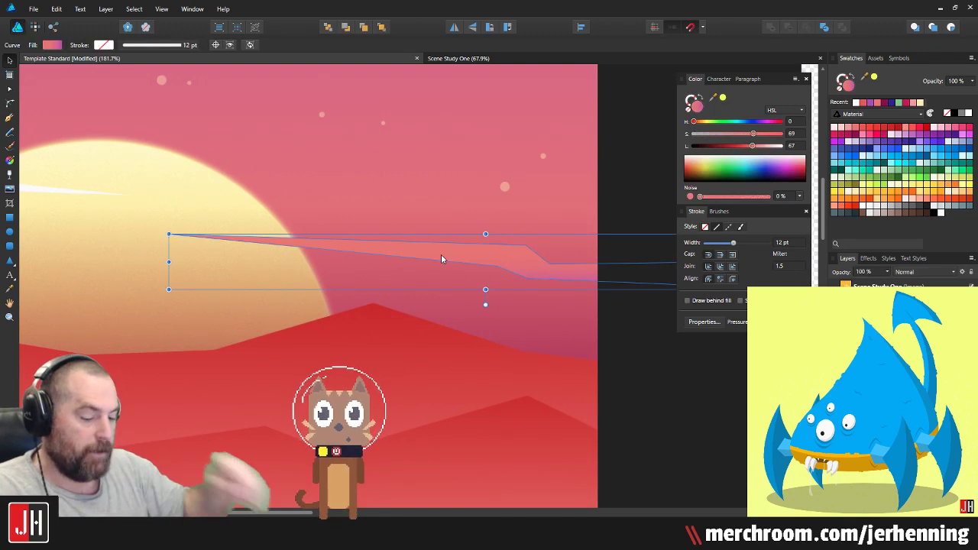
pyautogui.press('g')
pyautogui.moveTo(486, 288)
pyautogui.mouseDown()
pyautogui.moveTo(463, 299)
pyautogui.moveTo(479, 302)
pyautogui.moveTo(483, 286)
pyautogui.mouseUp()
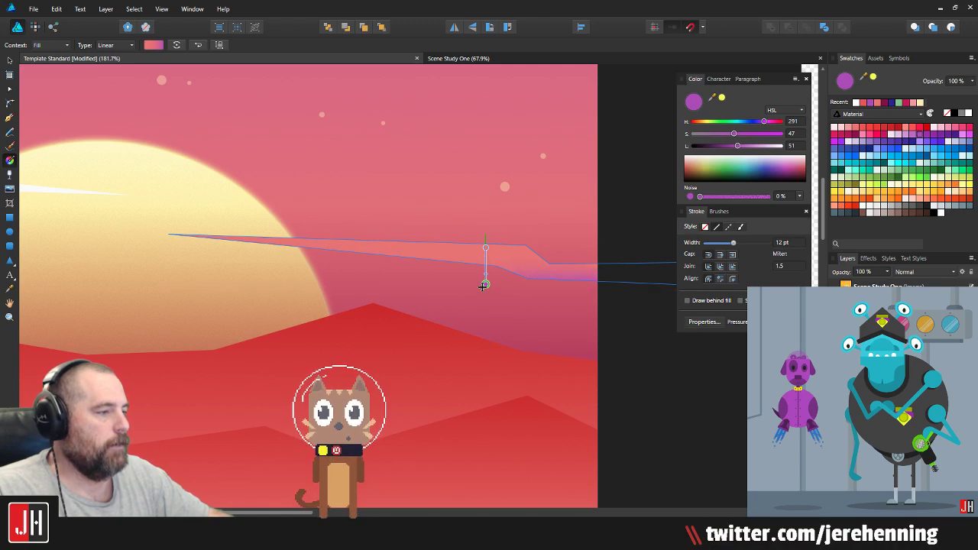
pyautogui.moveTo(485, 247); pyautogui.dragTo(485, 242)
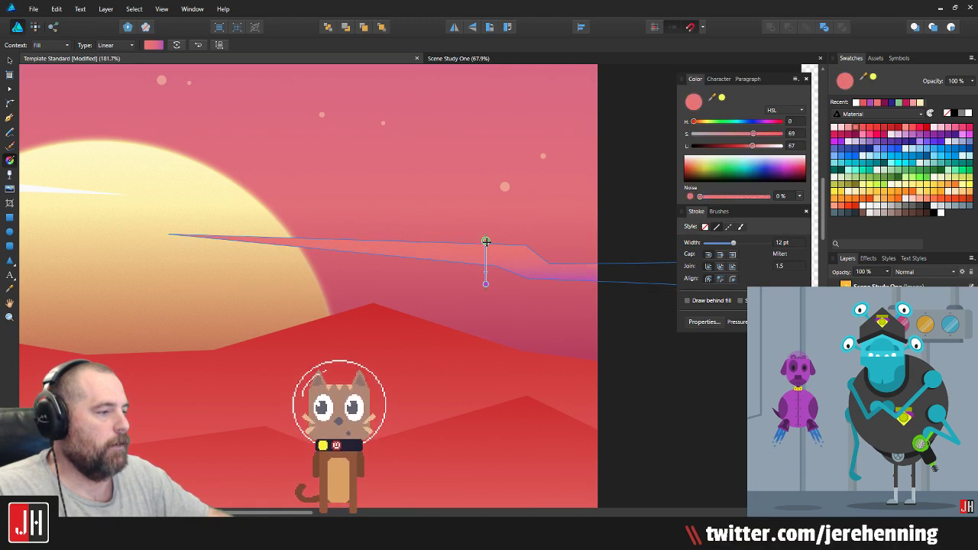
# Step: Recolour the gradient's purple end with the light purple swatch, HSL 291, 47, 71, shift that end slightly outward, and deselect the cloud
pyautogui.click(486, 284)
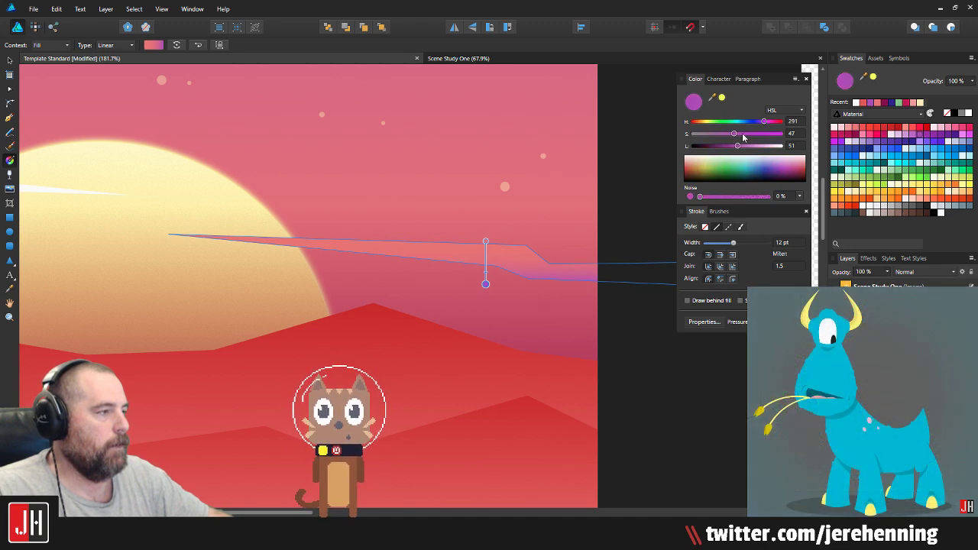
pyautogui.click(908, 136)
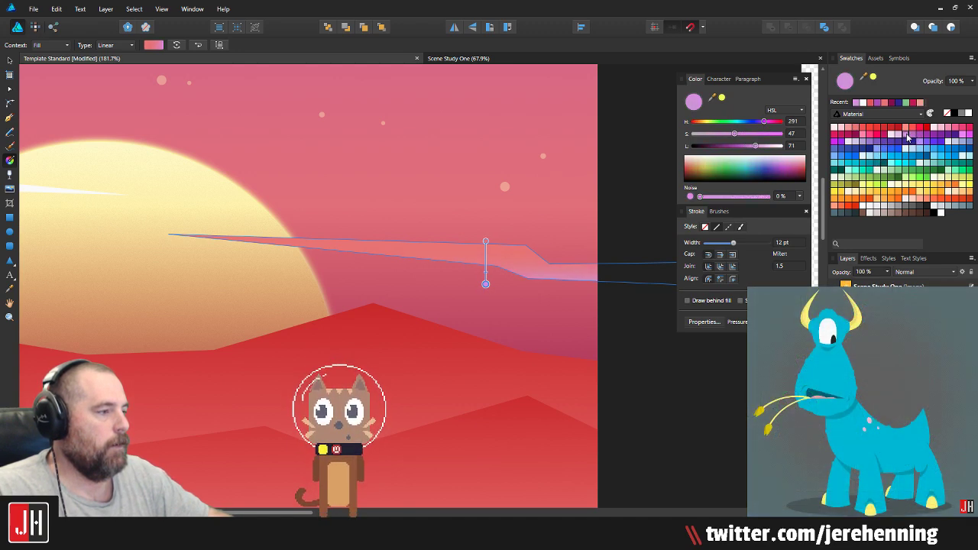
pyautogui.moveTo(486, 284)
pyautogui.mouseDown()
pyautogui.moveTo(471, 306)
pyautogui.moveTo(478, 290)
pyautogui.mouseUp()
pyautogui.press('v')
pyautogui.scroll(-5, 495, 283)
pyautogui.hotkey('ctrl', 'd')
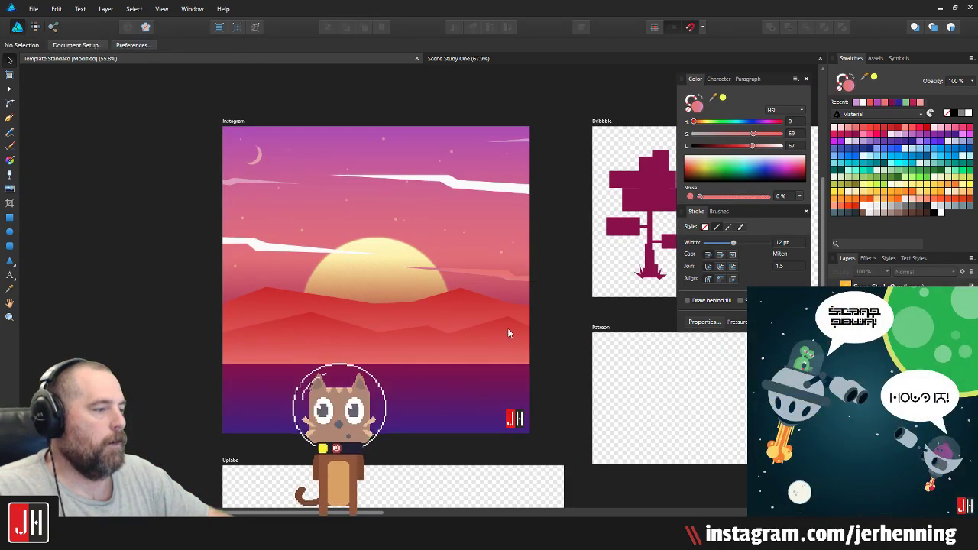
# Step: Copy the lower right cloud's gradient style onto the left white cloud crossing the sun
pyautogui.scroll(5, 505, 284)
pyautogui.click(524, 342)
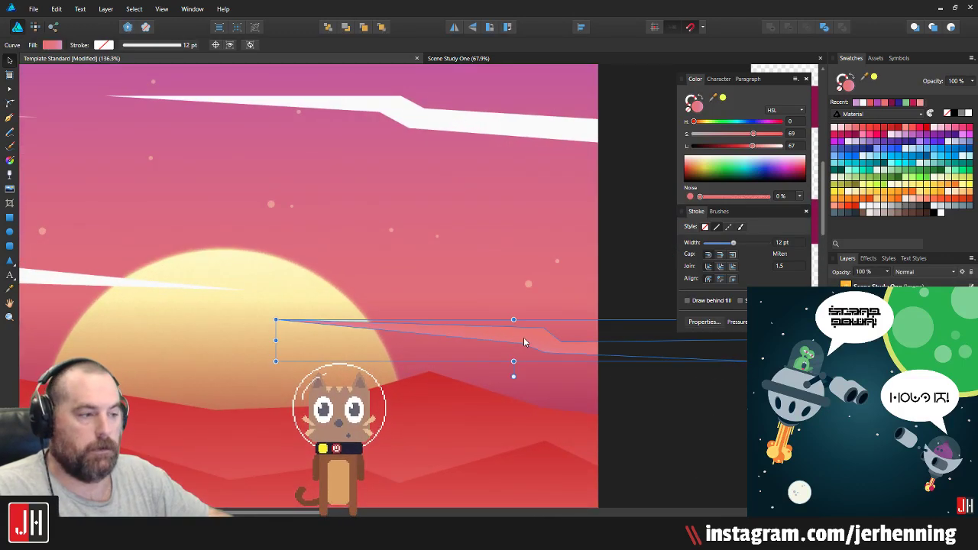
pyautogui.hotkey('ctrl', '0')
pyautogui.click(320, 315)
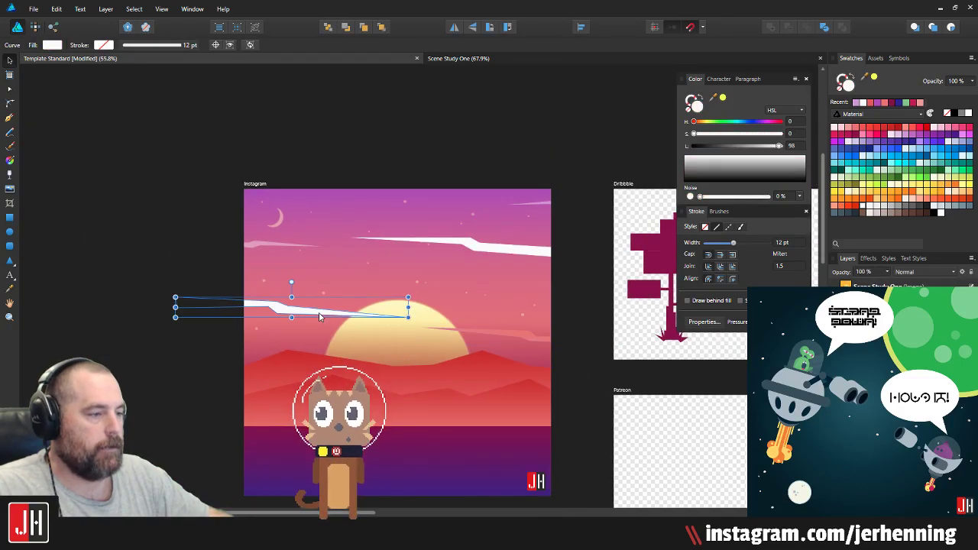
pyautogui.hotkey('ctrl', 'shift', 'v')
pyautogui.scroll(4, 334, 317)
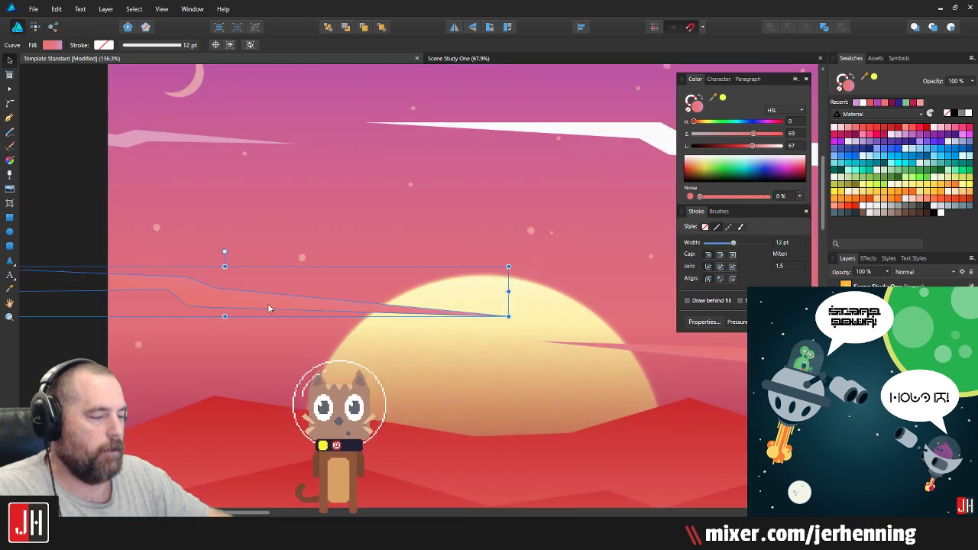
# Step: Reverse the left cloud's gradient so the light purple falls on its underside, and deselect the cloud
pyautogui.press('g')
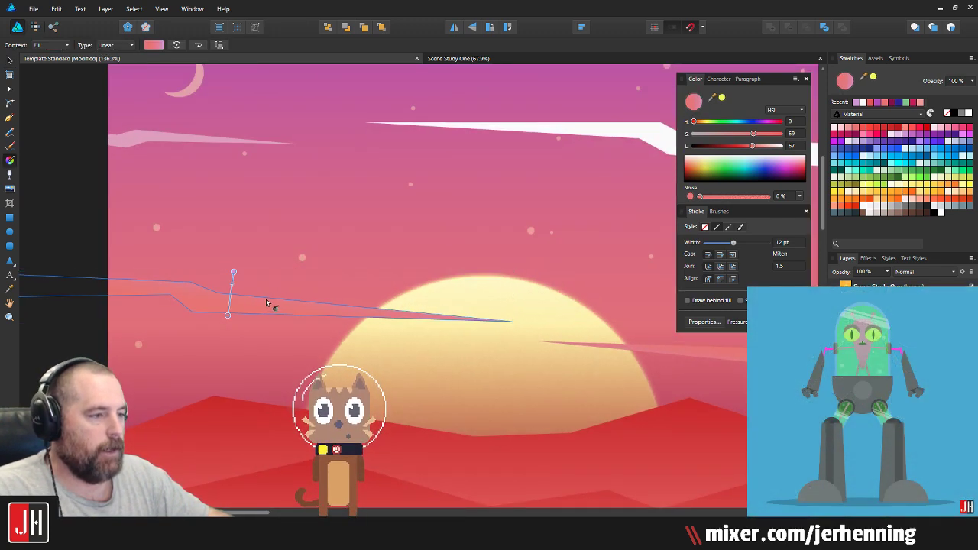
pyautogui.click(198, 46)
pyautogui.press('v')
pyautogui.click(31, 204)
pyautogui.scroll(-6, 374, 313)
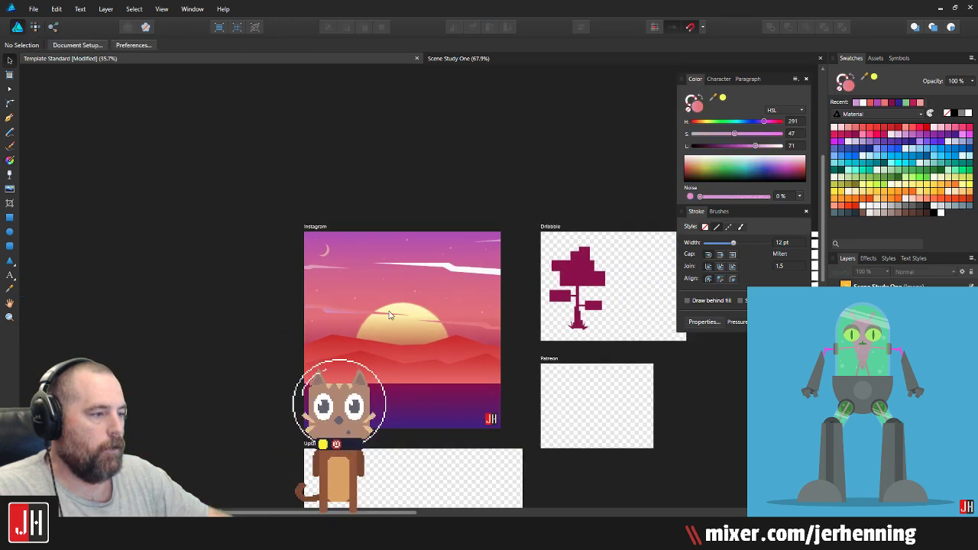
# Step: Adjust the left cloud's gradient with the Fill tool to run slightly slanted from its upper edge to its underside, and deselect the cloud
pyautogui.scroll(6, 389, 314)
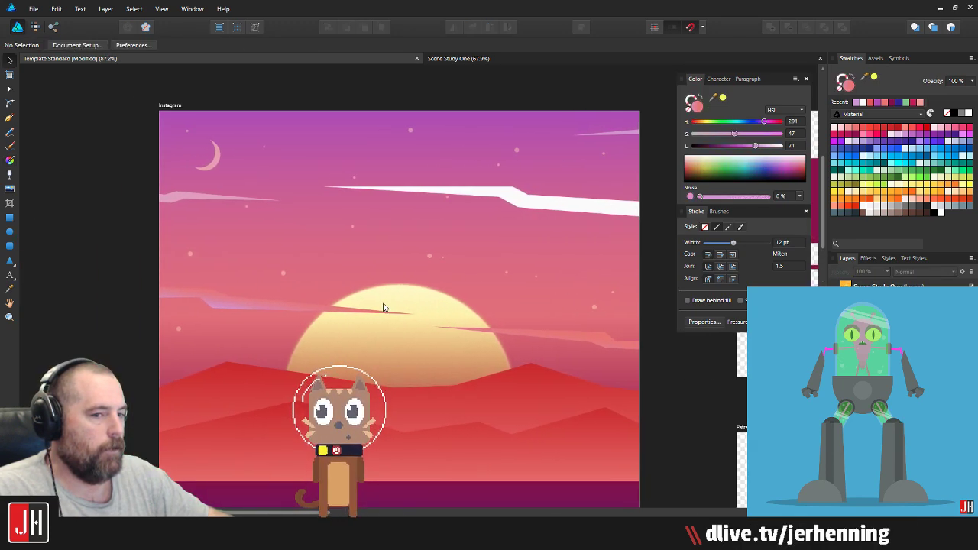
pyautogui.click(384, 307)
pyautogui.scroll(4, 275, 334)
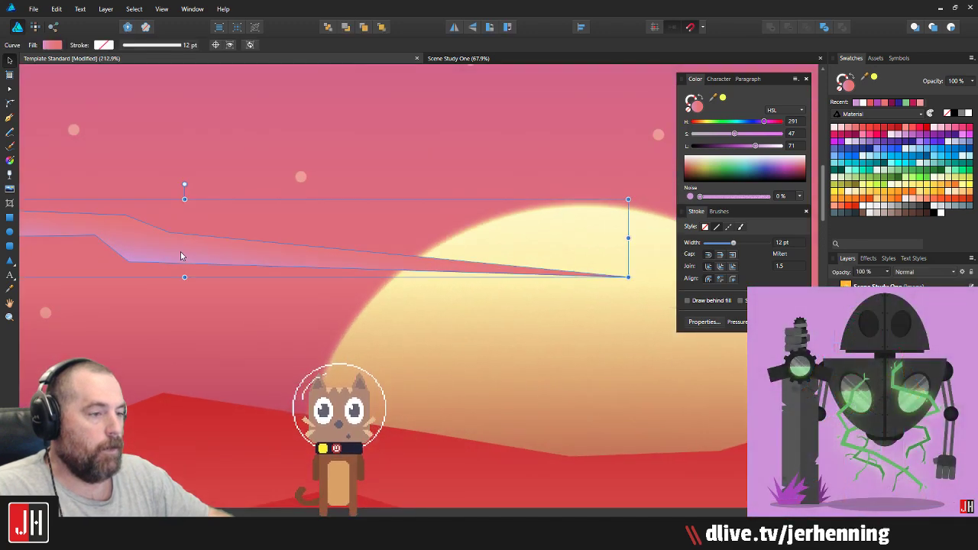
pyautogui.press('g')
pyautogui.moveTo(193, 200); pyautogui.dragTo(183, 277)
pyautogui.scroll(-7, 193, 288)
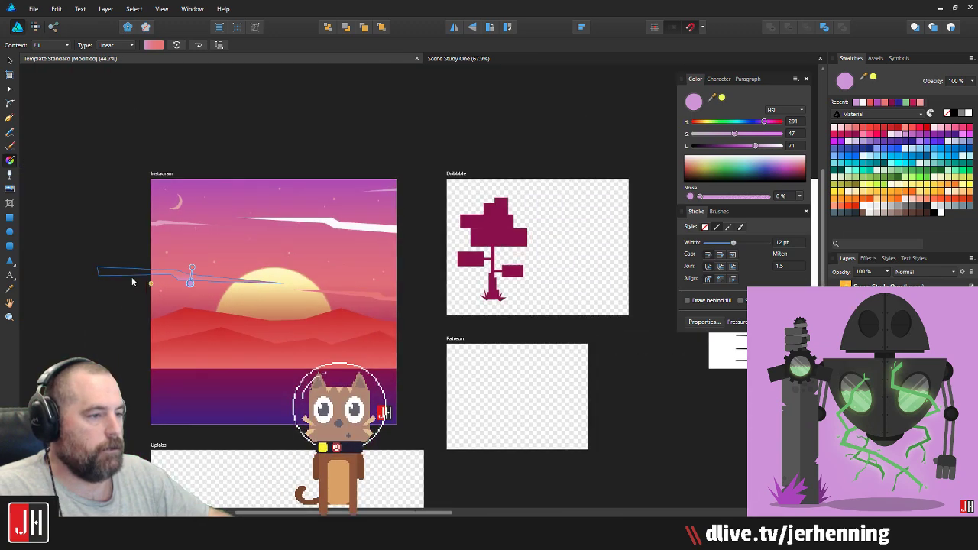
pyautogui.press('v')
pyautogui.click(131, 280)
# Step: Shift the purple end of the lower right cloud's gradient slightly up and at a slant, and deselect the cloud
pyautogui.scroll(5, 342, 294)
pyautogui.click(450, 301)
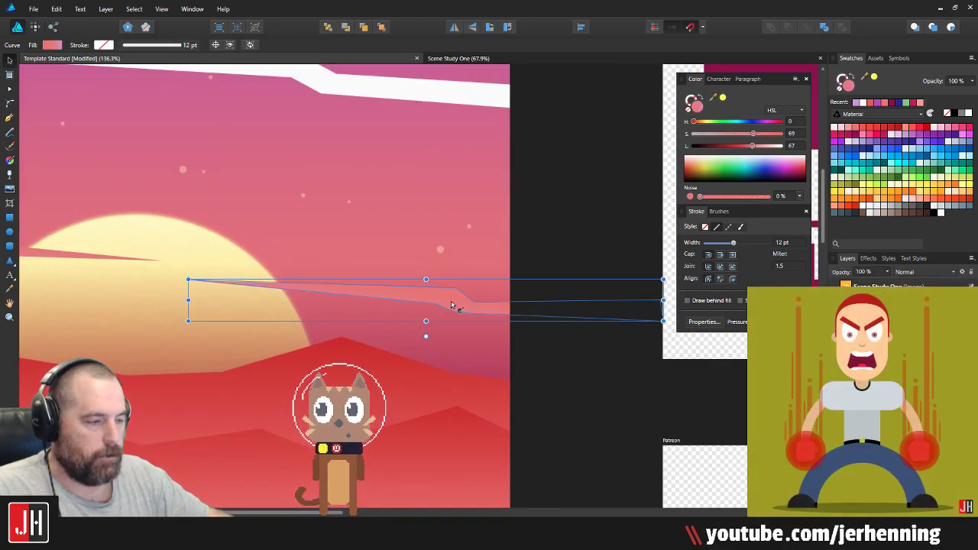
pyautogui.scroll(3, 438, 323)
pyautogui.moveTo(409, 322); pyautogui.dragTo(407, 313)
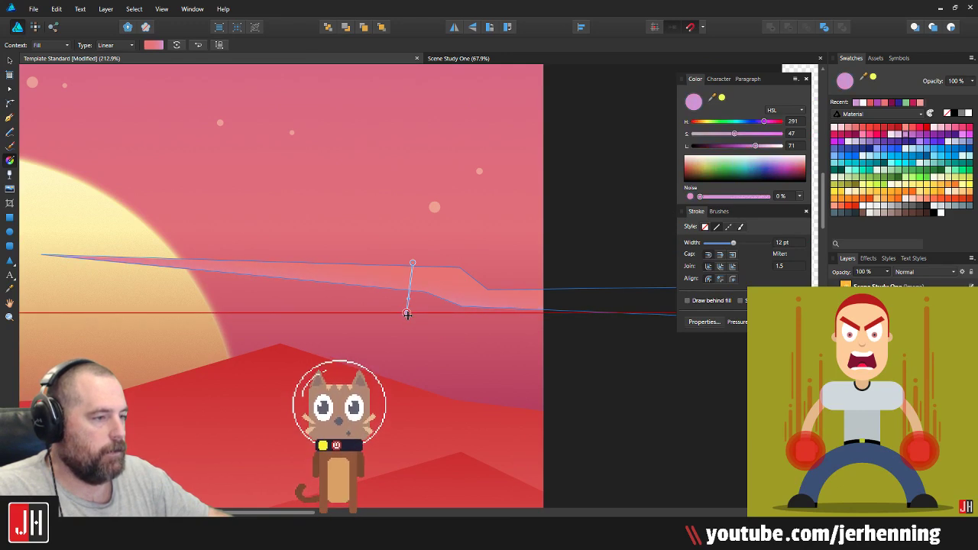
pyautogui.scroll(-6, 473, 331)
pyautogui.hotkey('ctrl', 'd')
pyautogui.scroll(4, 353, 331)
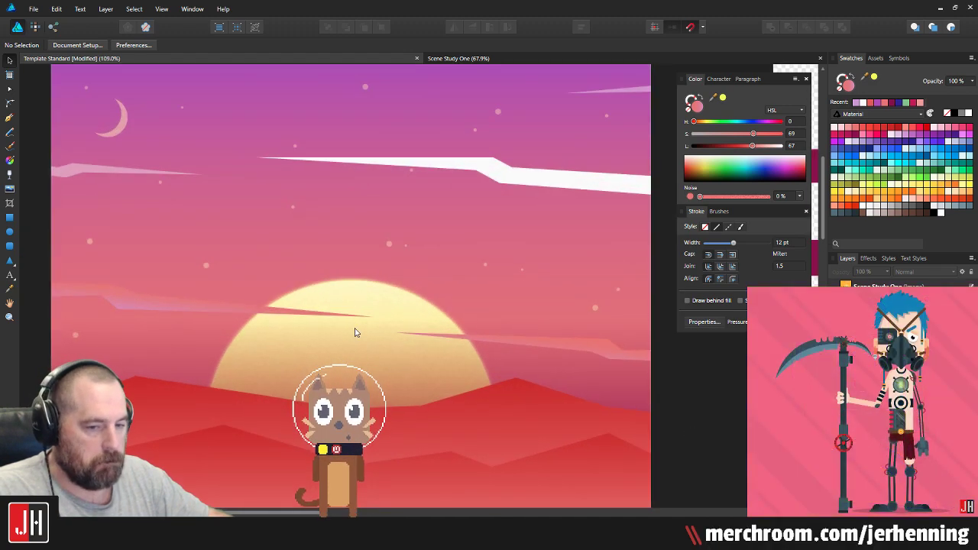
# Step: Lighten the salmon end of the left cloud's gradient to lightness 72, and deselect the cloud
pyautogui.scroll(-3, 355, 333)
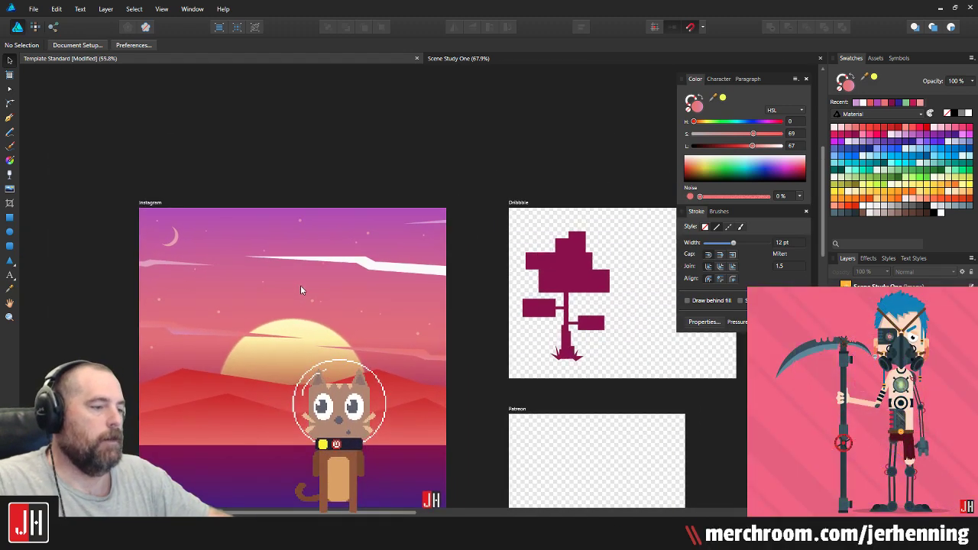
pyautogui.moveTo(305, 316); pyautogui.dragTo(331, 278)
pyautogui.scroll(3, 256, 296)
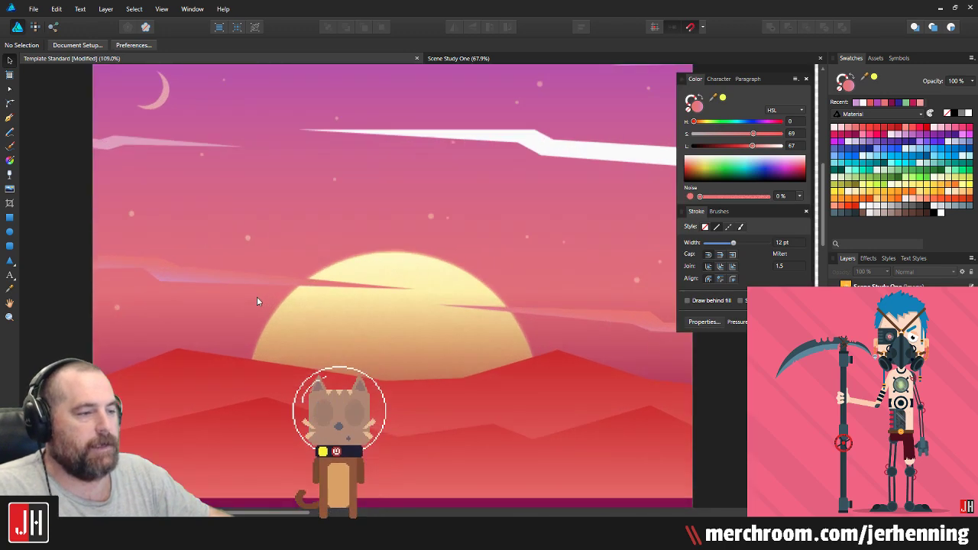
pyautogui.click(212, 275)
pyautogui.press('g')
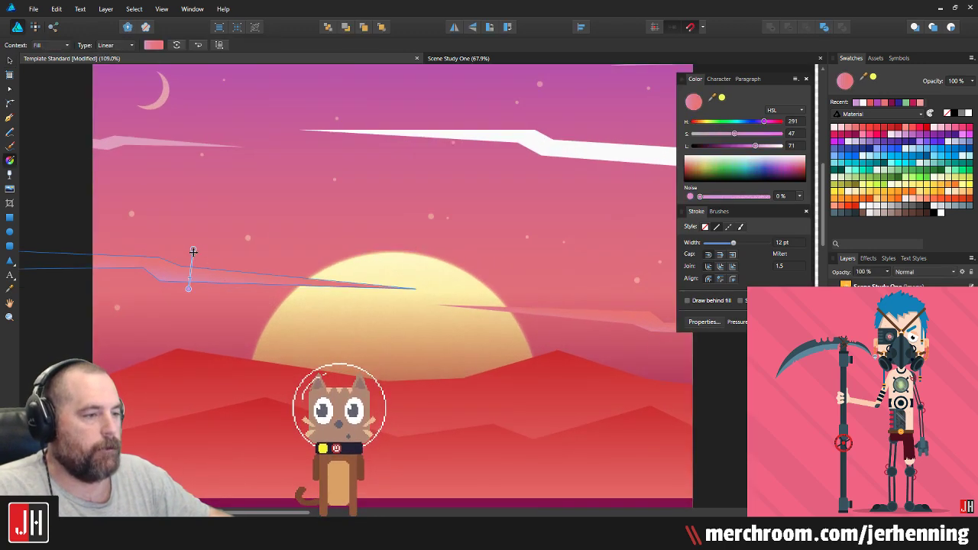
pyautogui.click(194, 251)
pyautogui.moveTo(752, 146); pyautogui.dragTo(752, 146)
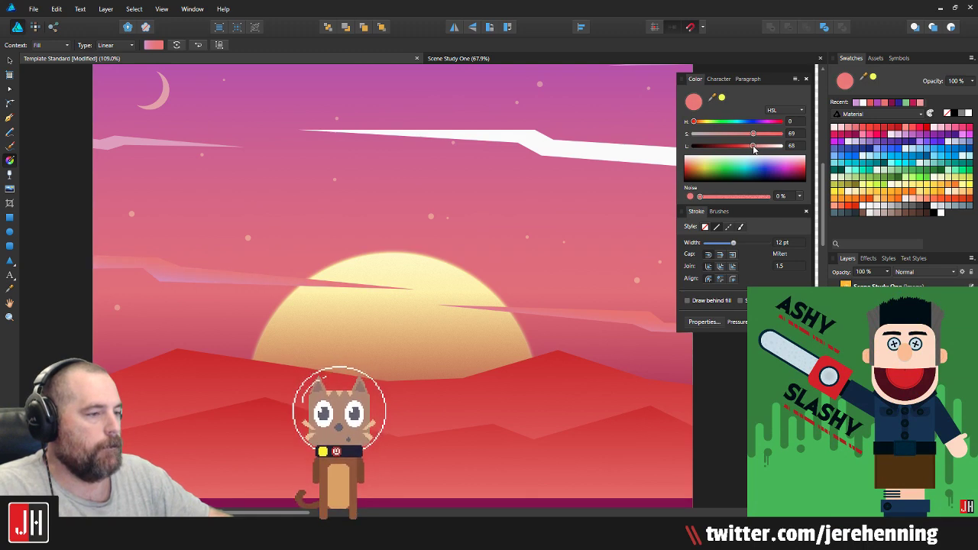
pyautogui.moveTo(756, 149); pyautogui.dragTo(756, 152)
pyautogui.press('v')
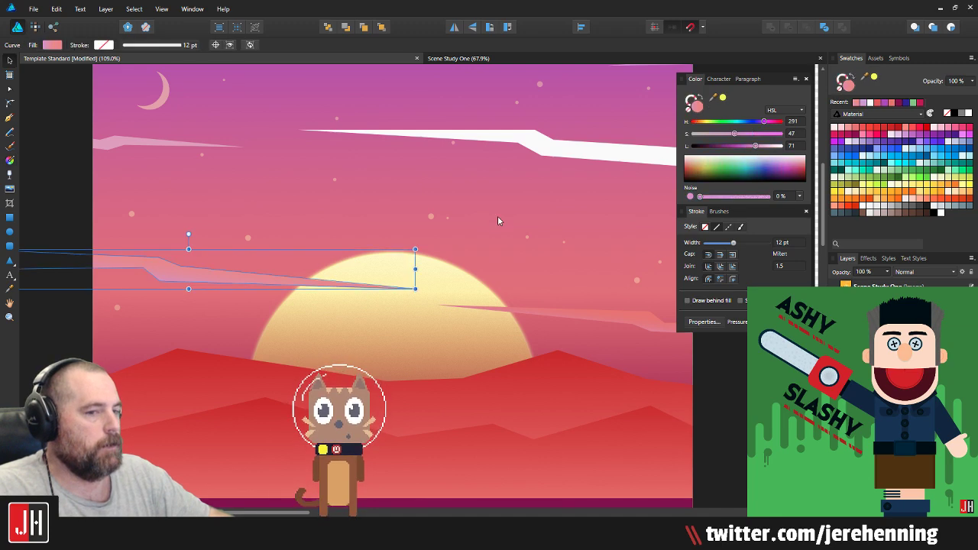
pyautogui.scroll(-4, 498, 216)
pyautogui.click(603, 226)
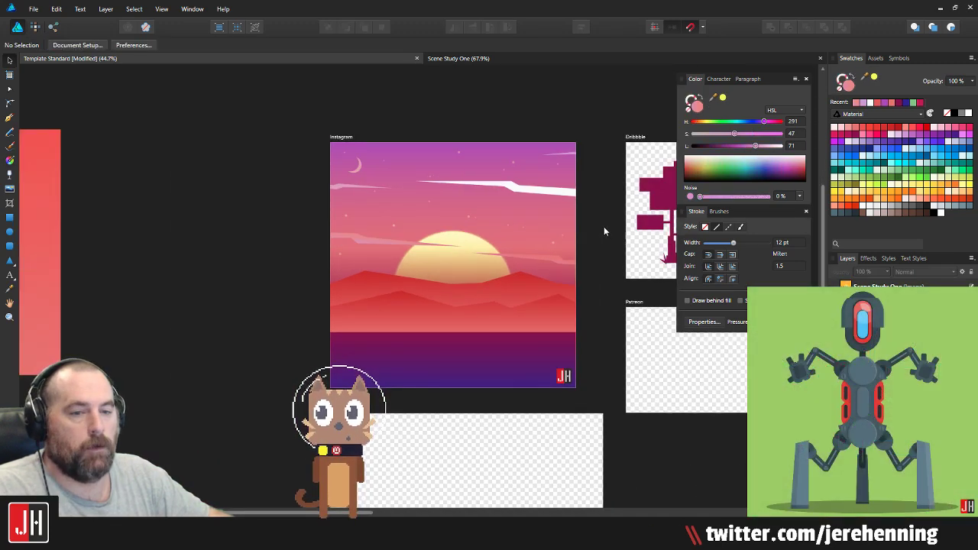
pyautogui.scroll(3, 603, 226)
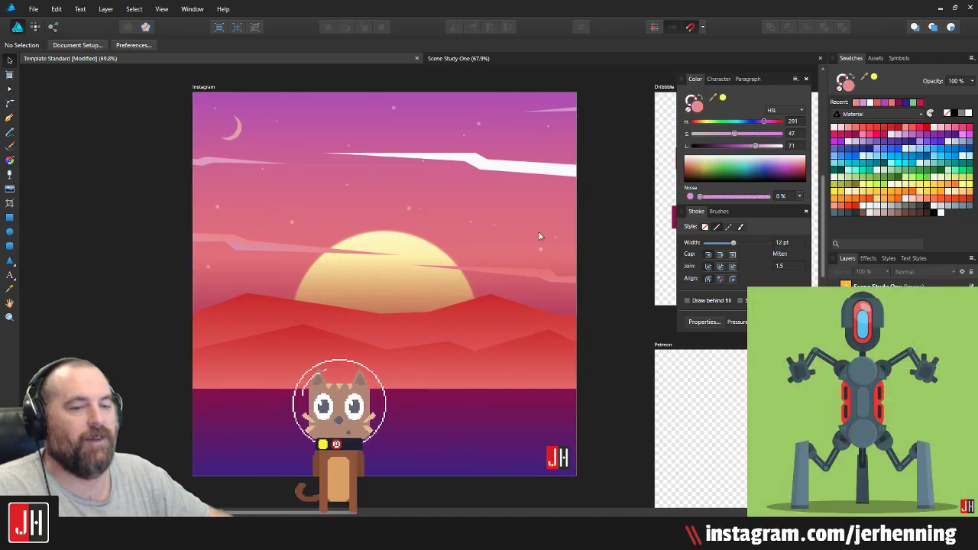
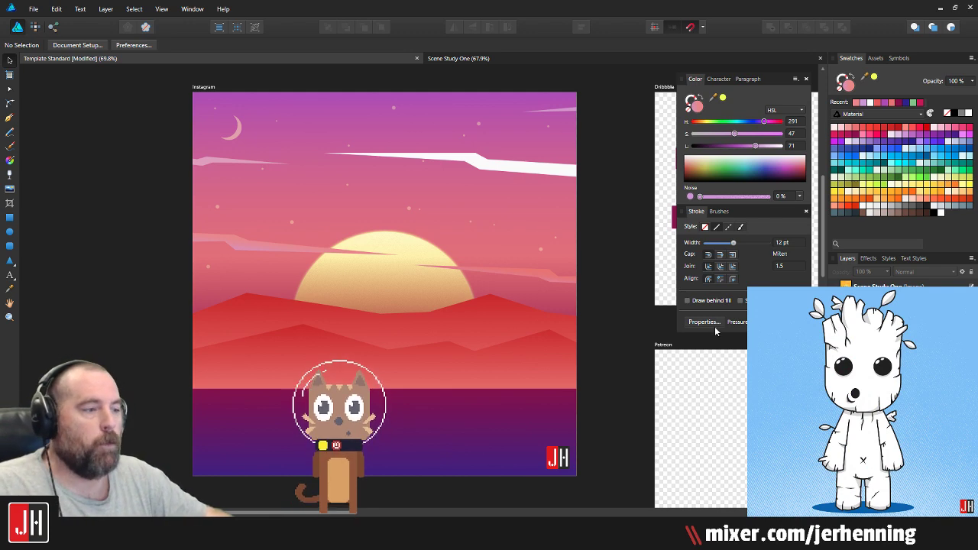
# Step: Copy the sky background's salmon-to-purple gradient style onto the lower right cloud
pyautogui.click(371, 219)
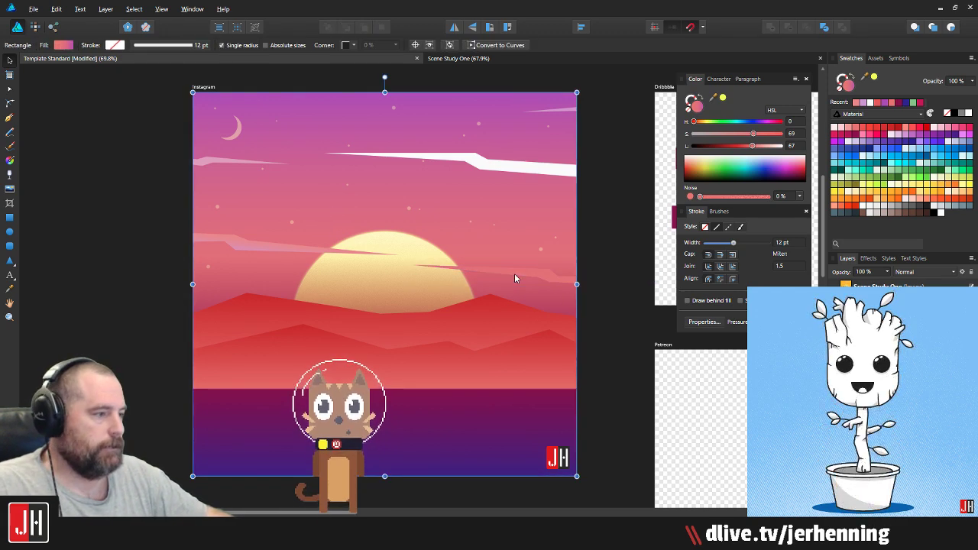
pyautogui.scroll(3, 594, 290)
pyautogui.press('g')
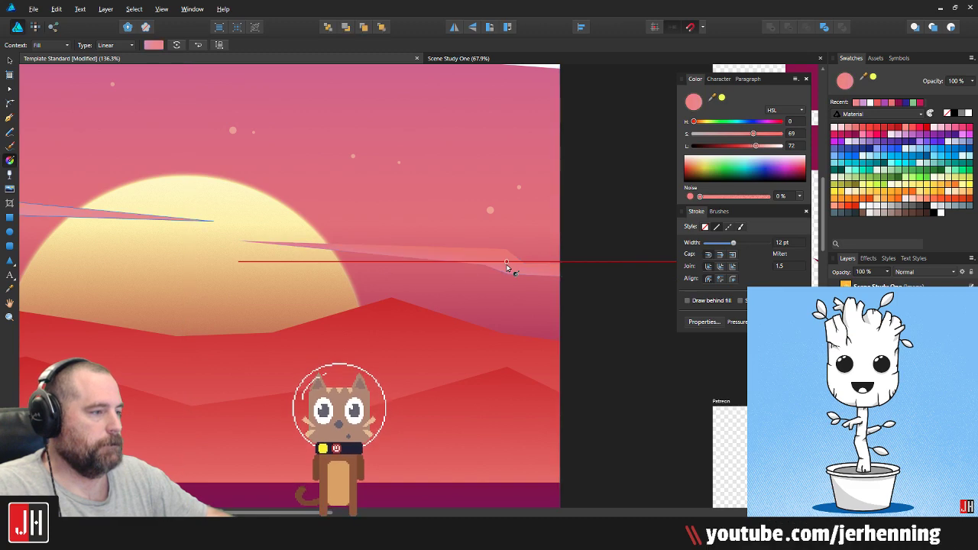
pyautogui.scroll(-4, 507, 272)
pyautogui.press('v')
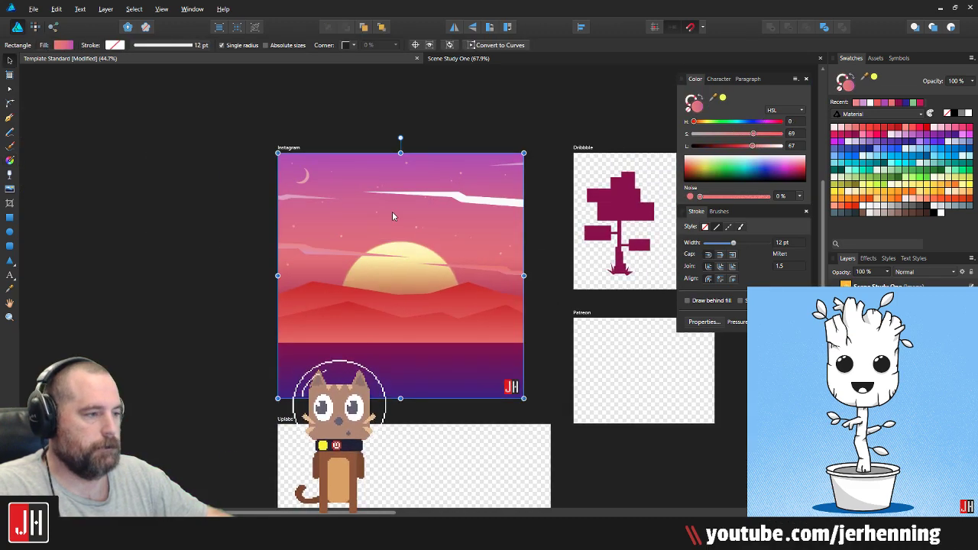
pyautogui.press('g')
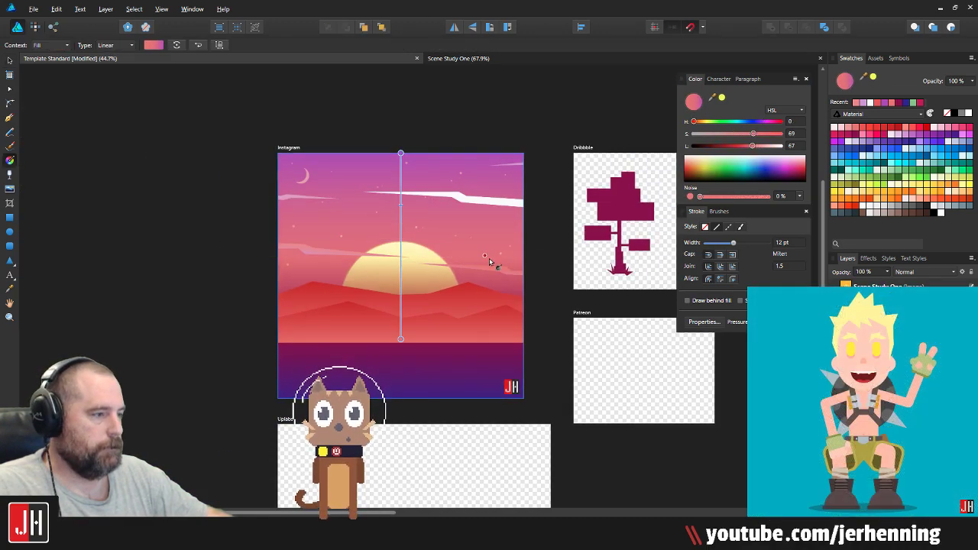
pyautogui.press('v')
pyautogui.click(505, 273)
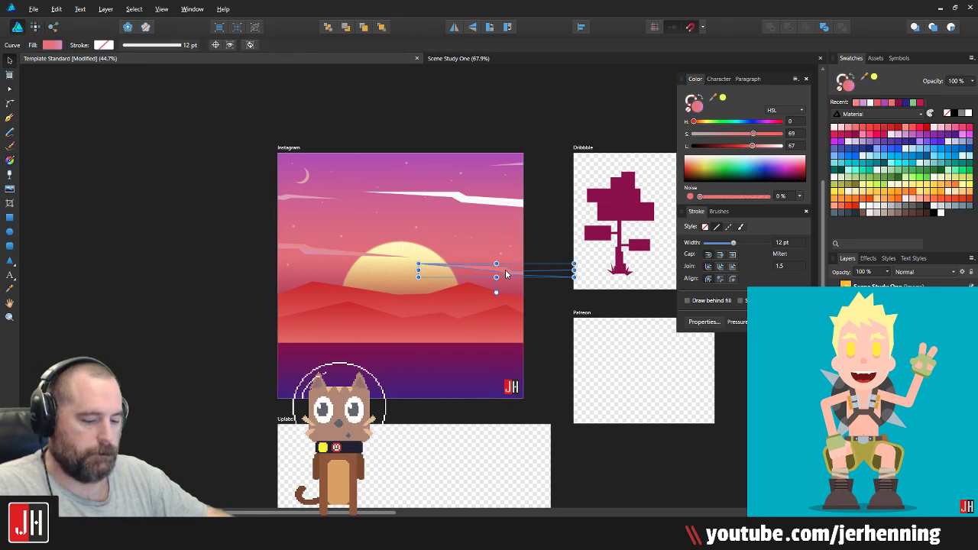
pyautogui.press('g')
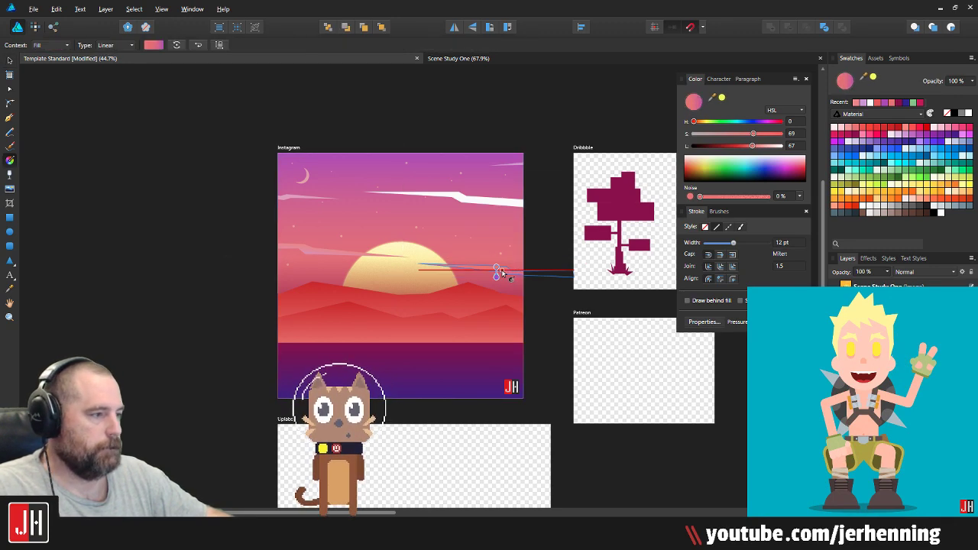
# Step: Set the lower right cloud's upper gradient end to lightness 64 and recolour its purple end with the recent salmon, HSL 0, 69, 67
pyautogui.scroll(6, 500, 273)
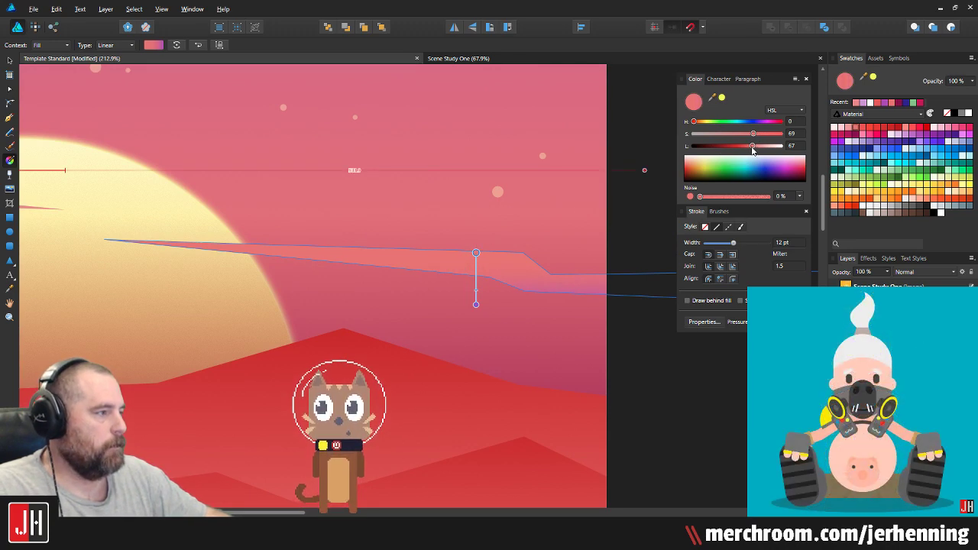
pyautogui.moveTo(752, 147)
pyautogui.mouseDown()
pyautogui.moveTo(742, 153)
pyautogui.moveTo(751, 155)
pyautogui.mouseUp()
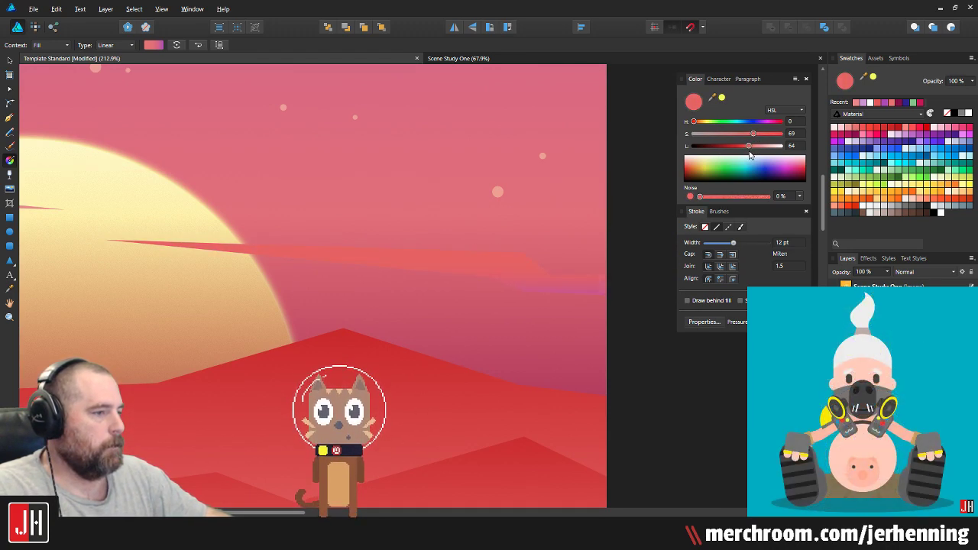
pyautogui.click(475, 304)
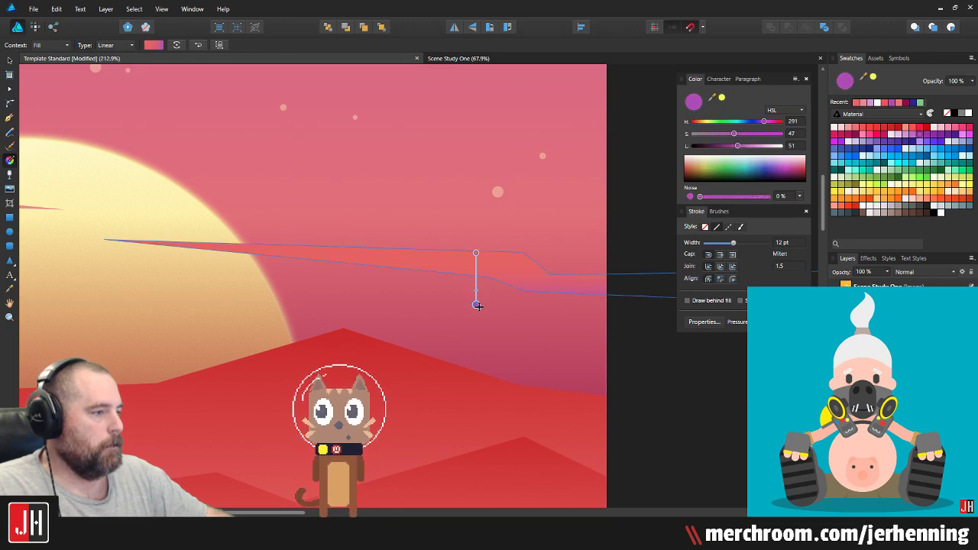
pyautogui.click(856, 130)
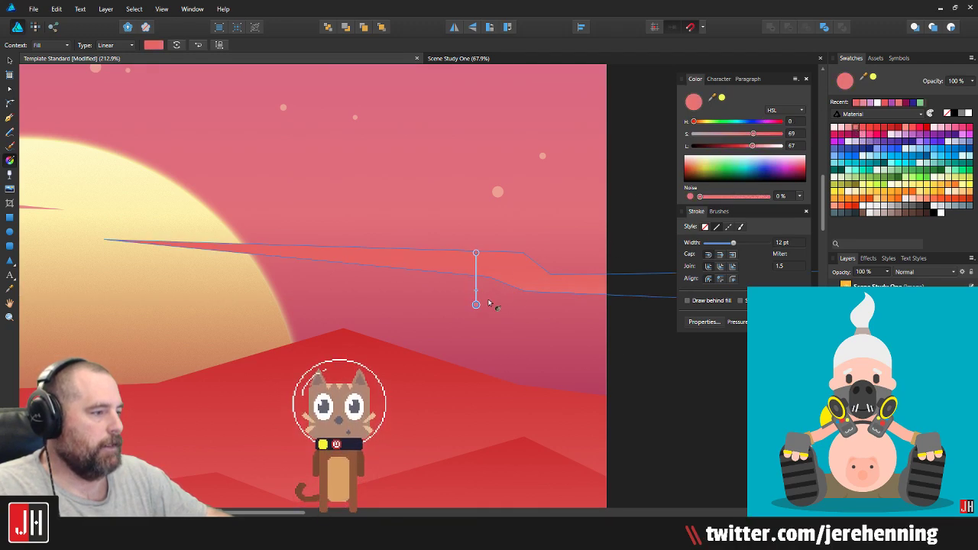
# Step: Pull the lower end of the right cloud's gradient up to shorten and slant it, and deselect the cloud
pyautogui.moveTo(475, 290)
pyautogui.mouseDown()
pyautogui.moveTo(463, 279)
pyautogui.moveTo(470, 286)
pyautogui.mouseUp()
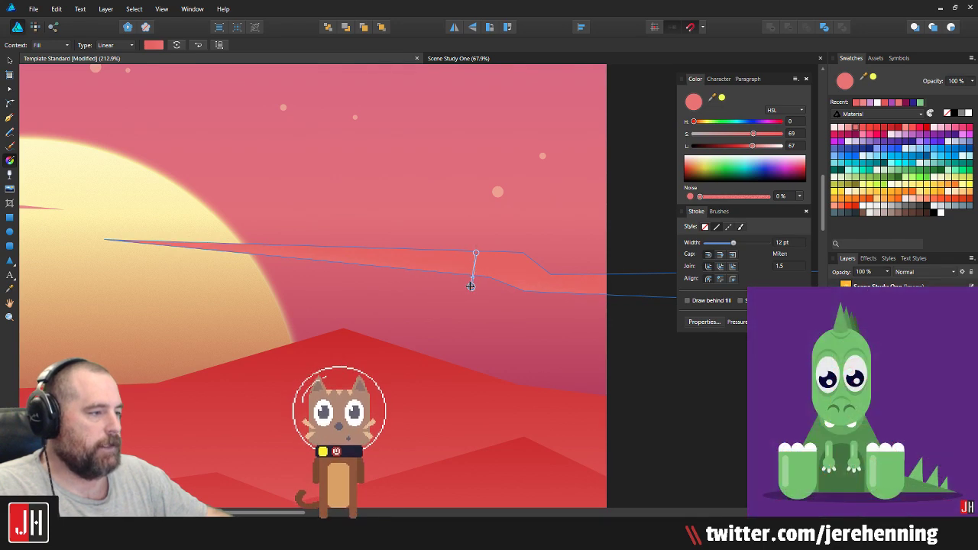
pyautogui.press('v')
pyautogui.click(599, 351)
pyautogui.scroll(-7, 568, 363)
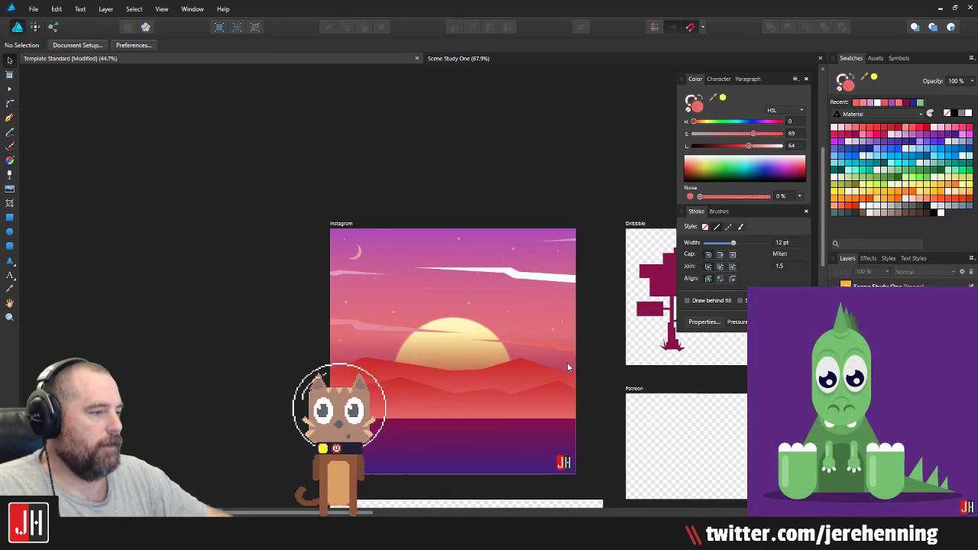
# Step: Shorten the lower right cloud's gradient further by moving its lower end onto the cloud's underside, and deselect the cloud
pyautogui.scroll(4, 539, 361)
pyautogui.scroll(1, 562, 343)
pyautogui.scroll(3, 472, 339)
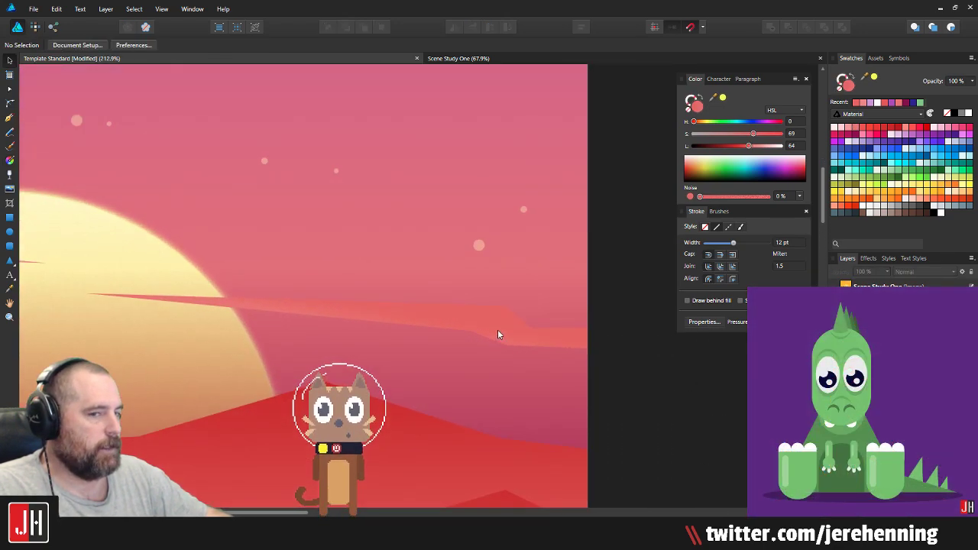
pyautogui.click(486, 327)
pyautogui.press('g')
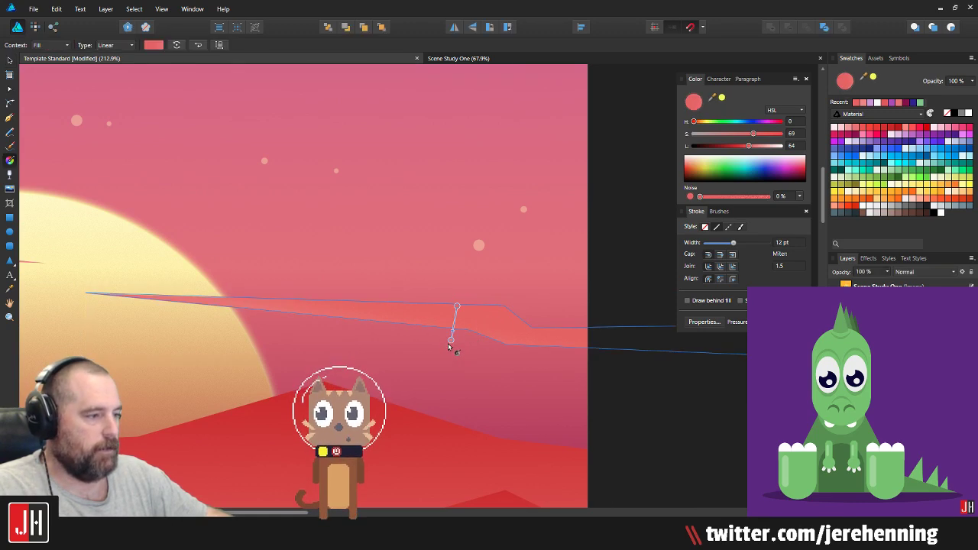
pyautogui.moveTo(452, 338); pyautogui.dragTo(449, 333)
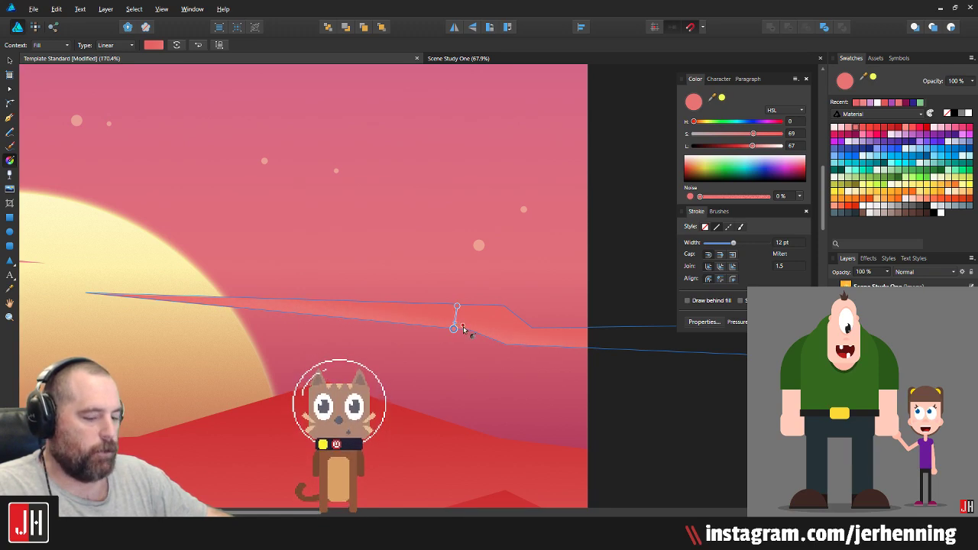
pyautogui.scroll(-4, 464, 329)
pyautogui.press('v')
pyautogui.click(554, 343)
pyautogui.scroll(-4, 509, 345)
pyautogui.scroll(4, 468, 335)
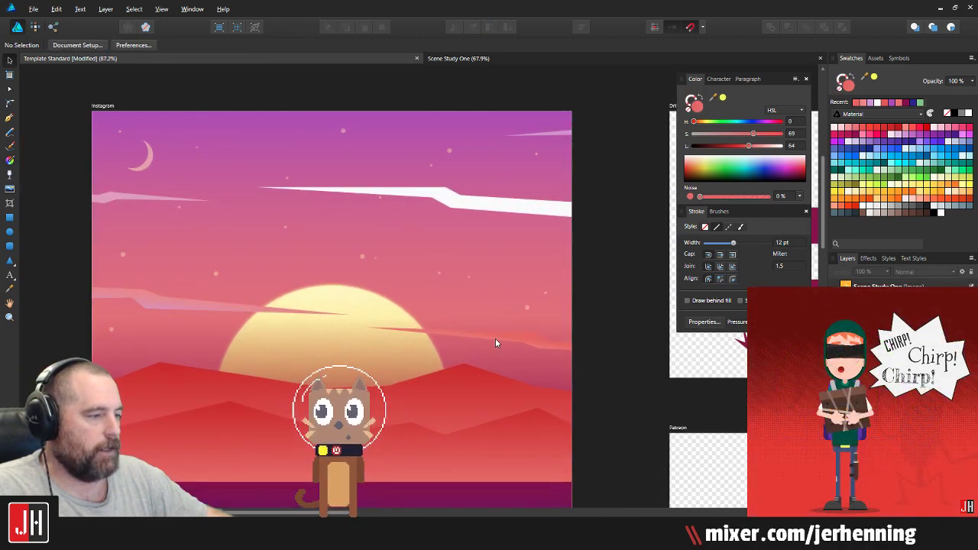
# Step: Darken the upper end of the lower right cloud's gradient to lightness 60, and deselect the cloud
pyautogui.click(495, 338)
pyautogui.scroll(2, 499, 338)
pyautogui.scroll(-4, 497, 336)
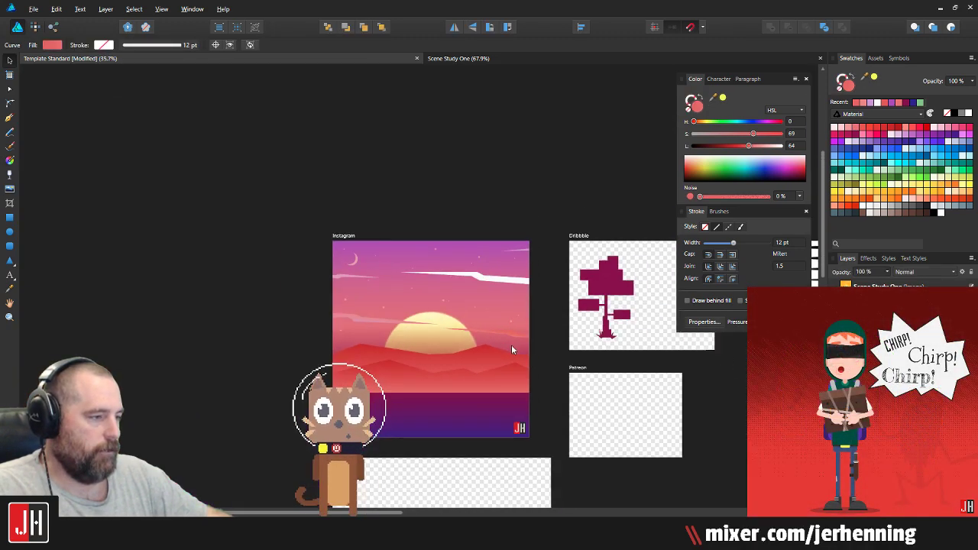
pyautogui.scroll(5, 504, 344)
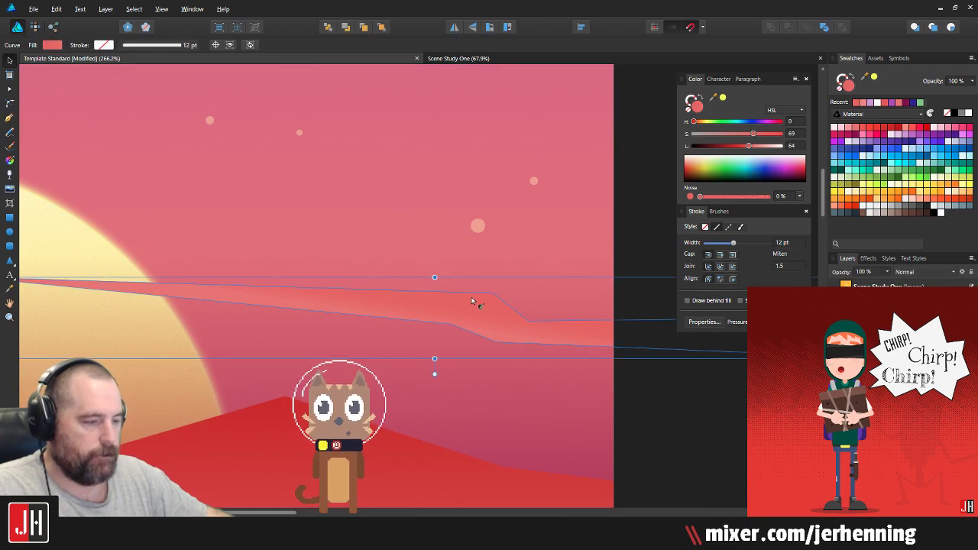
pyautogui.press('g')
pyautogui.moveTo(430, 321); pyautogui.dragTo(436, 294)
pyautogui.moveTo(750, 146); pyautogui.dragTo(748, 149)
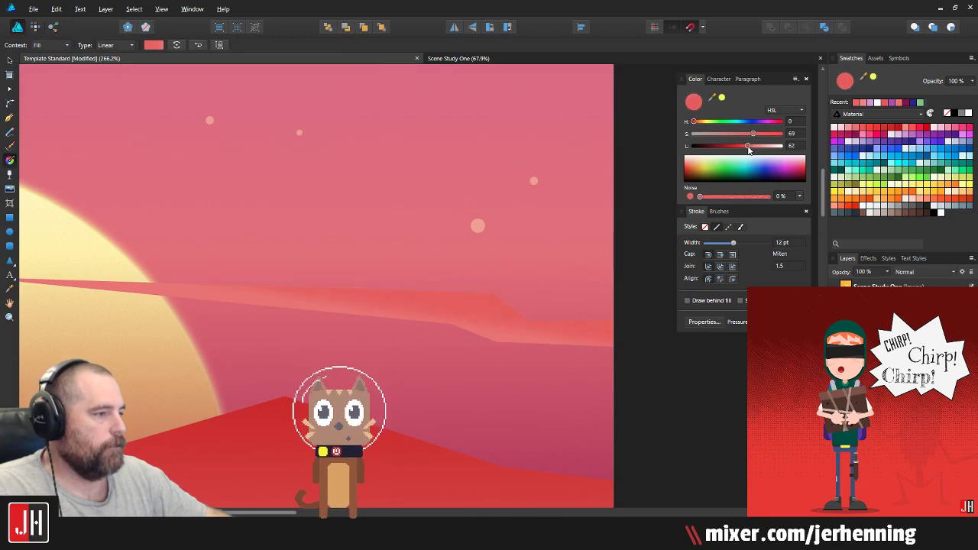
pyautogui.scroll(-6, 513, 253)
pyautogui.press('v')
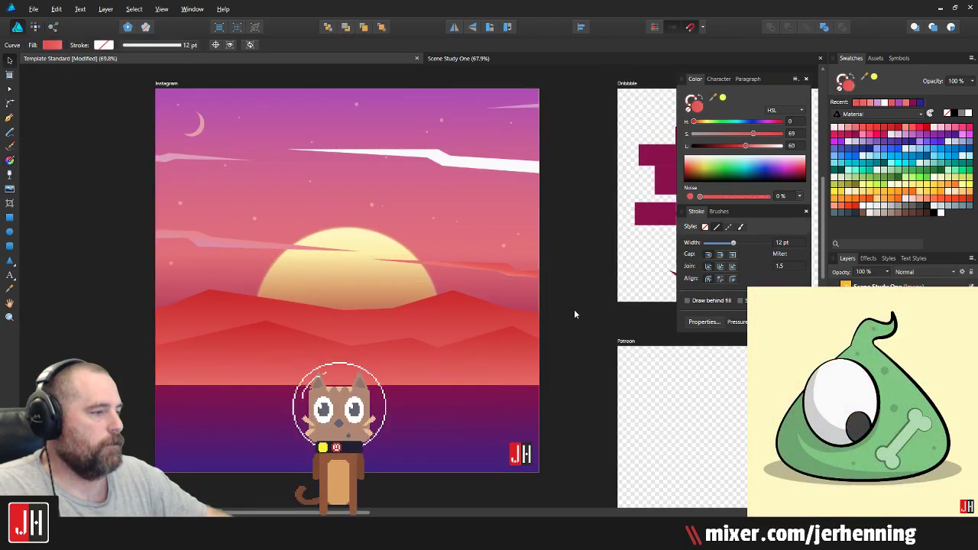
pyautogui.click(573, 309)
# Step: Paste the lower right cloud's style onto the lower left cloud, reverse the pasted gradient, and deselect the cloud
pyautogui.click(245, 241)
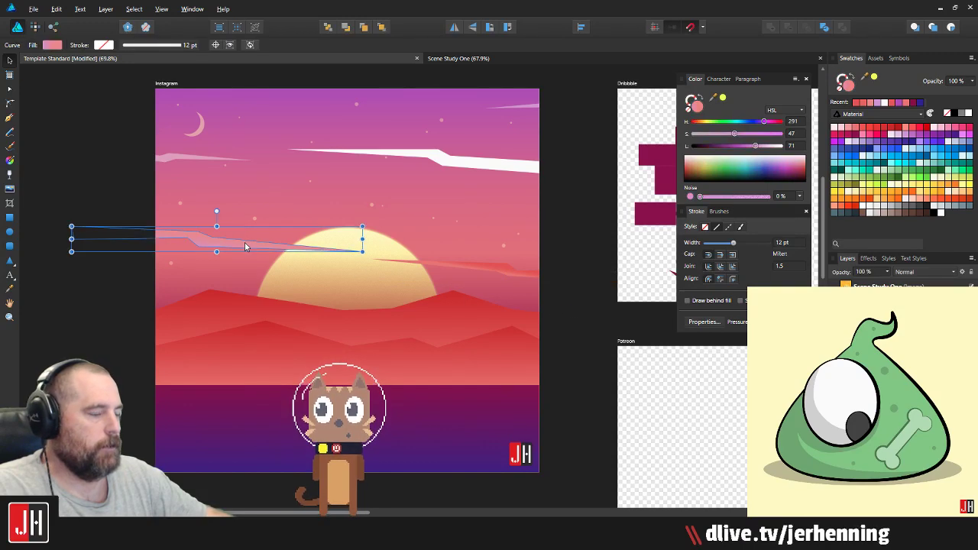
pyautogui.click(501, 272)
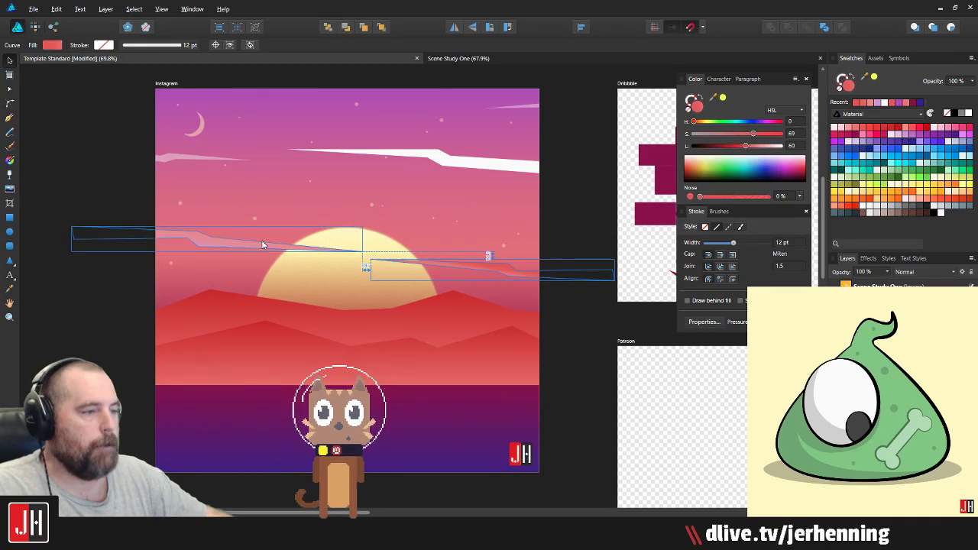
pyautogui.click(219, 240)
pyautogui.hotkey('ctrl', 'shift', 'v')
pyautogui.scroll(2, 222, 237)
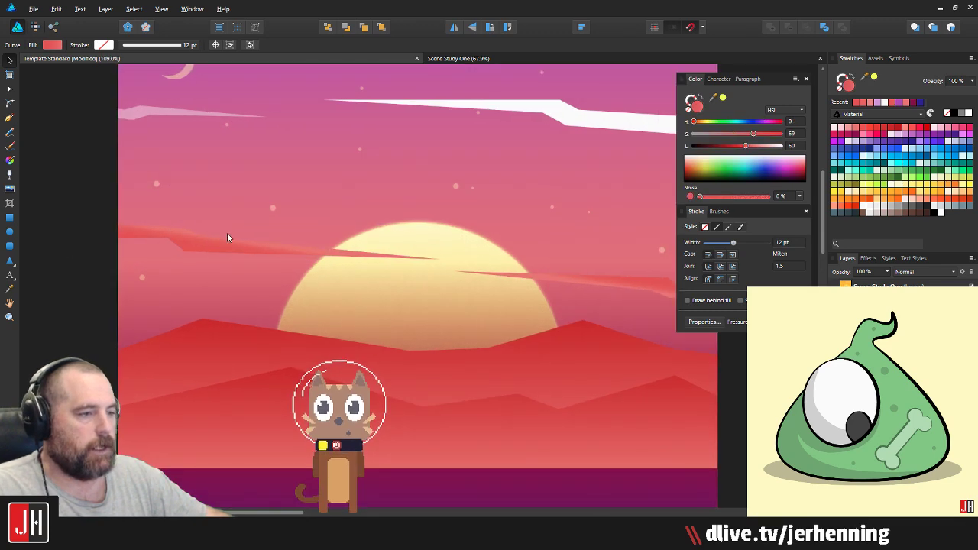
pyautogui.press('g')
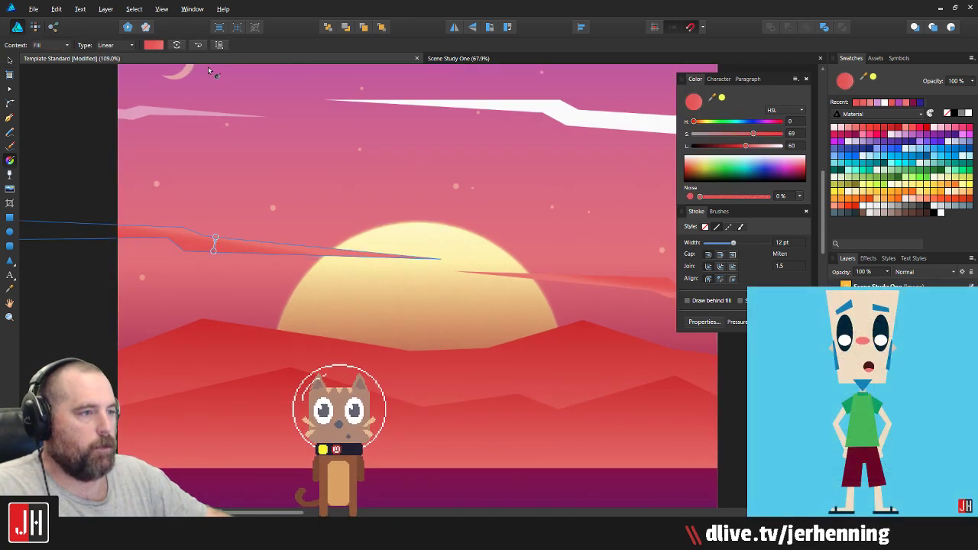
pyautogui.click(203, 46)
pyautogui.press('v')
pyautogui.click(117, 138)
# Step: Paste the same cloud style onto the large white cloud in the upper sky, reverse its gradient, and deselect it
pyautogui.scroll(-3, 142, 161)
pyautogui.moveTo(231, 164)
pyautogui.mouseDown()
pyautogui.moveTo(233, 191)
pyautogui.moveTo(265, 211)
pyautogui.mouseUp()
pyautogui.scroll(2, 233, 191)
pyautogui.click(440, 179)
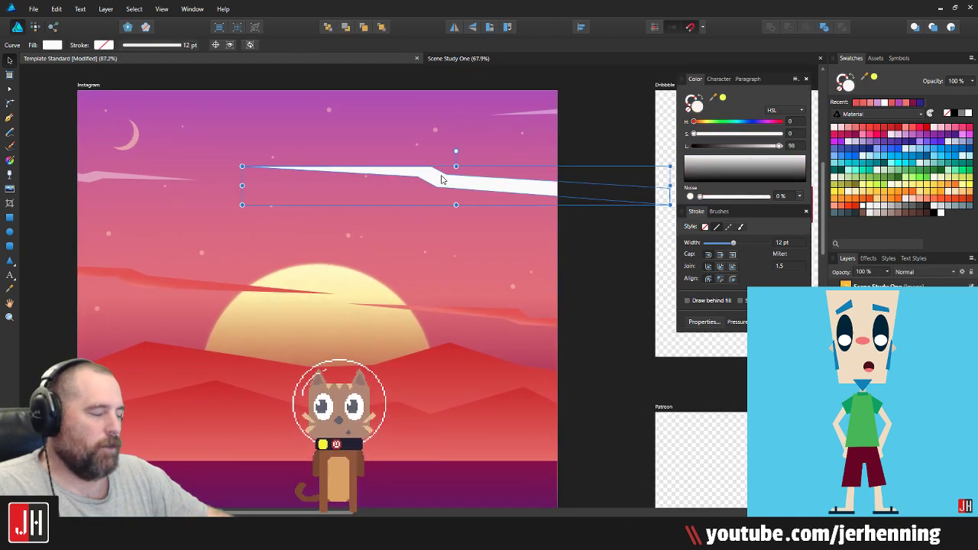
pyautogui.hotkey('ctrl', 'shift', 'v')
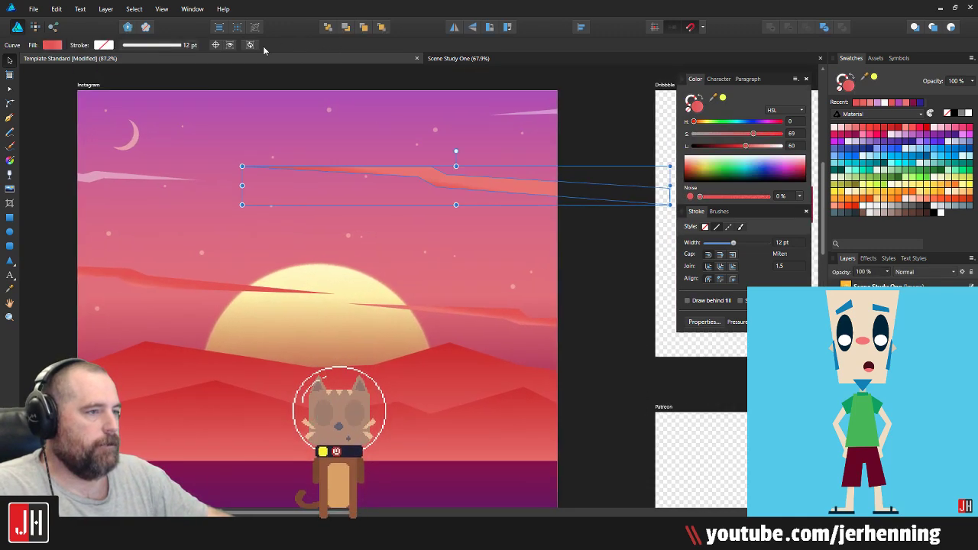
pyautogui.press('g')
pyautogui.click(199, 49)
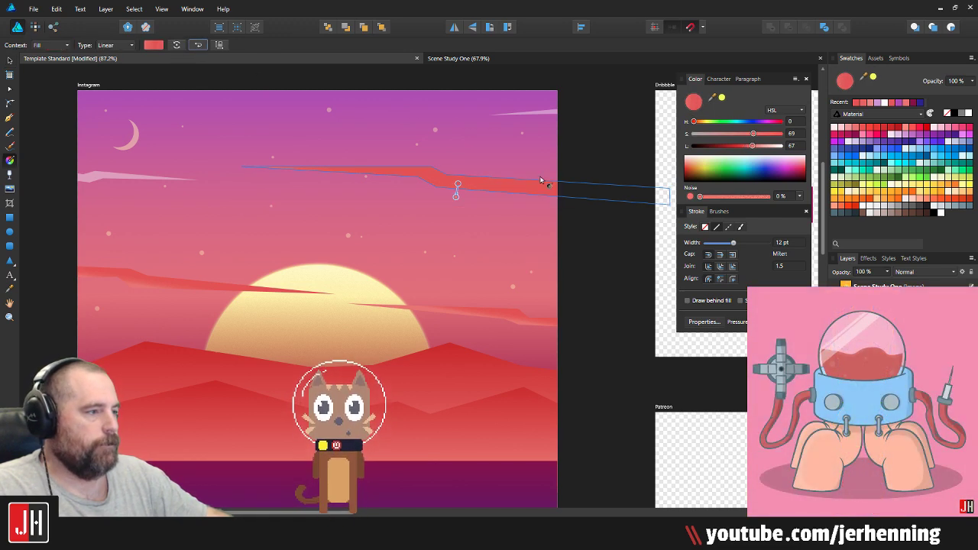
pyautogui.press('v')
pyautogui.click(585, 150)
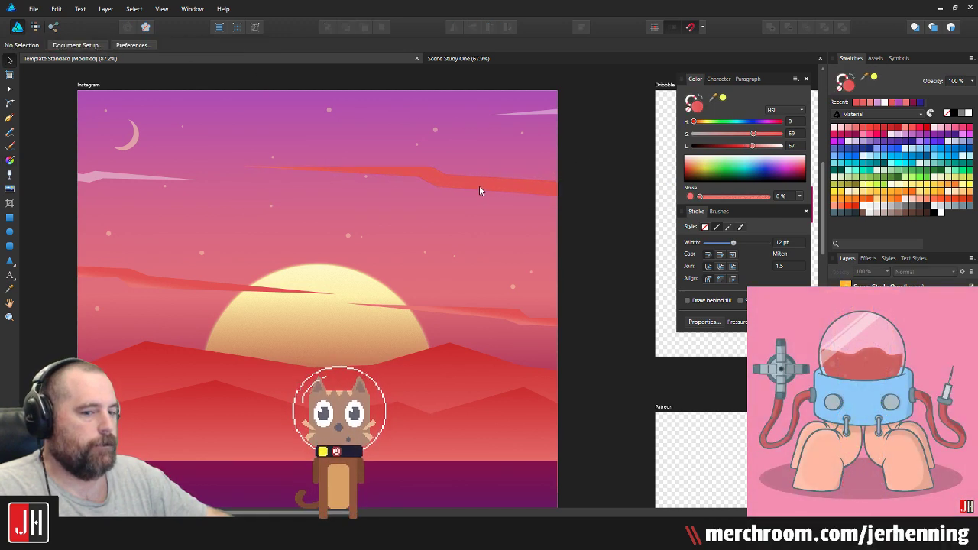
# Step: Move the large upper cloud's gradient up, with its upper end just above the top edge and its lower end on the underside
pyautogui.click(483, 185)
pyautogui.press('g')
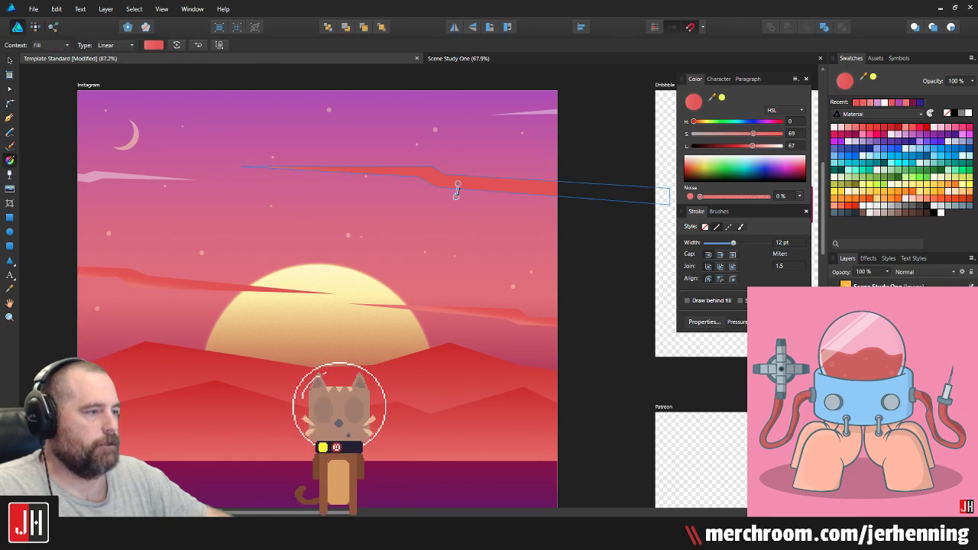
pyautogui.scroll(4, 463, 185)
pyautogui.moveTo(450, 180); pyautogui.dragTo(450, 151)
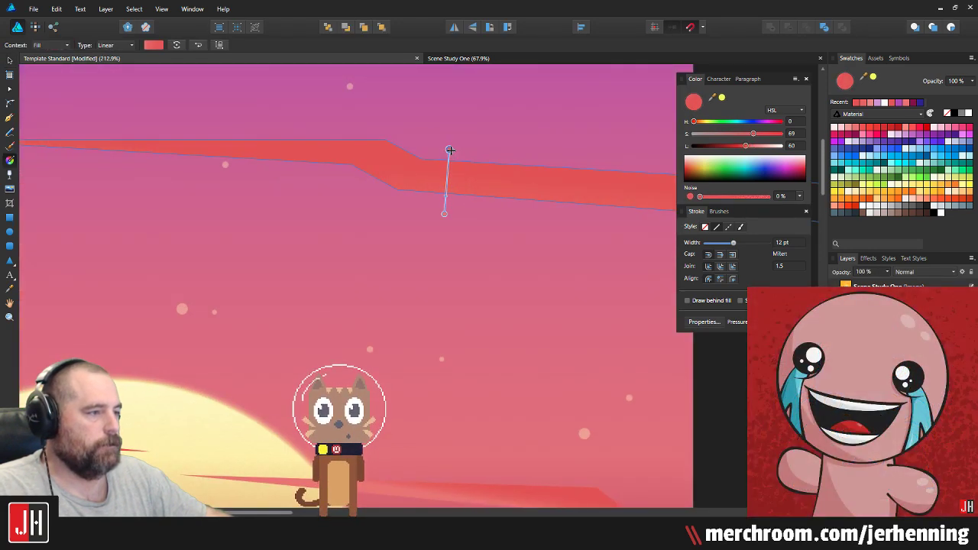
pyautogui.moveTo(444, 213); pyautogui.dragTo(445, 192)
pyautogui.press('v')
pyautogui.scroll(-8, 465, 204)
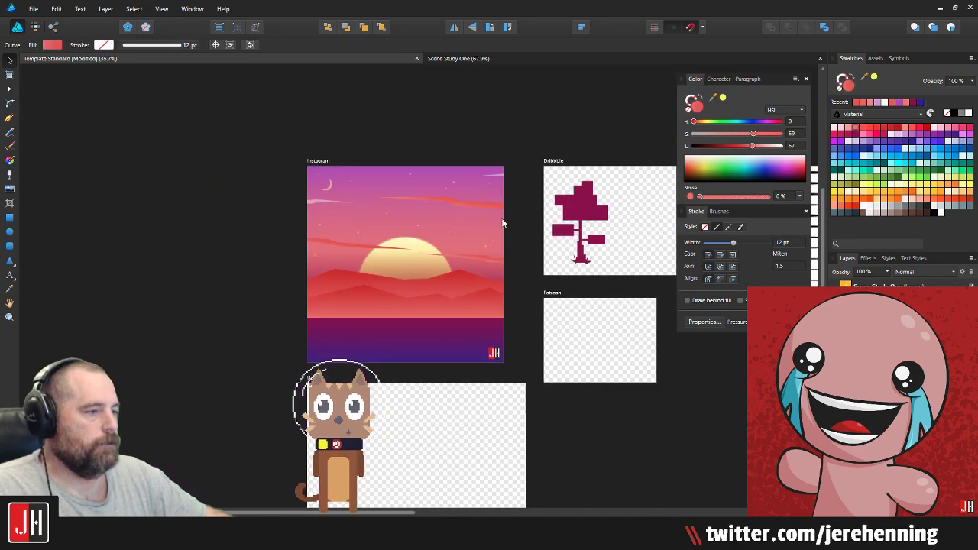
pyautogui.click(522, 226)
# Step: Paste the copied cloud style onto the small cloud below the moon and set its opacity to 40%
pyautogui.scroll(4, 427, 216)
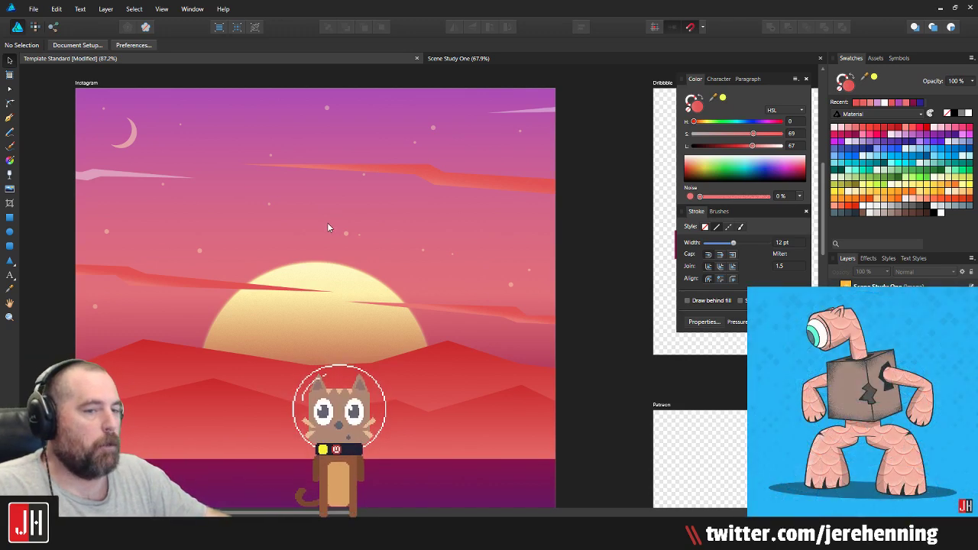
pyautogui.moveTo(327, 224); pyautogui.dragTo(349, 227)
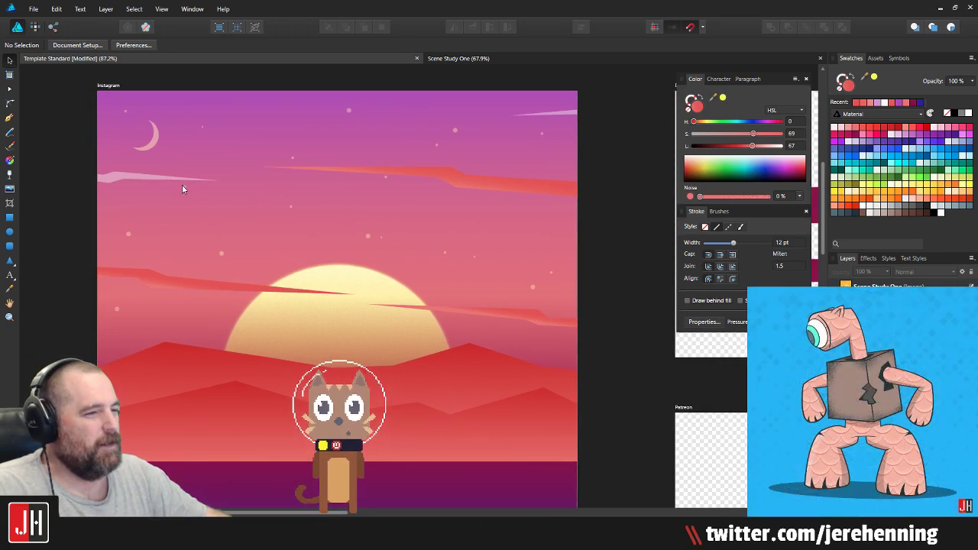
pyautogui.click(142, 176)
pyautogui.hotkey('ctrl', 'shift', 'v')
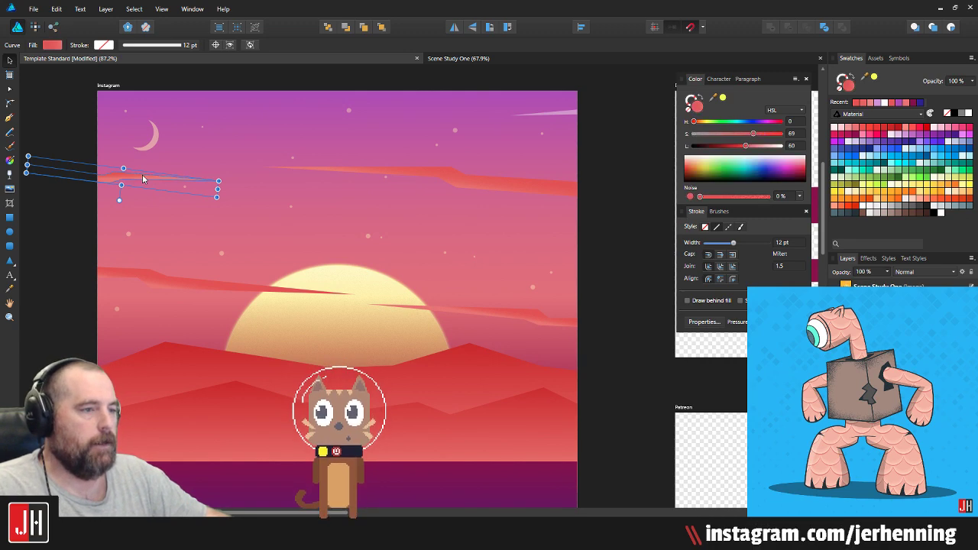
pyautogui.scroll(4, 143, 177)
pyautogui.moveTo(229, 108); pyautogui.dragTo(304, 114)
pyautogui.moveTo(180, 180); pyautogui.dragTo(154, 186)
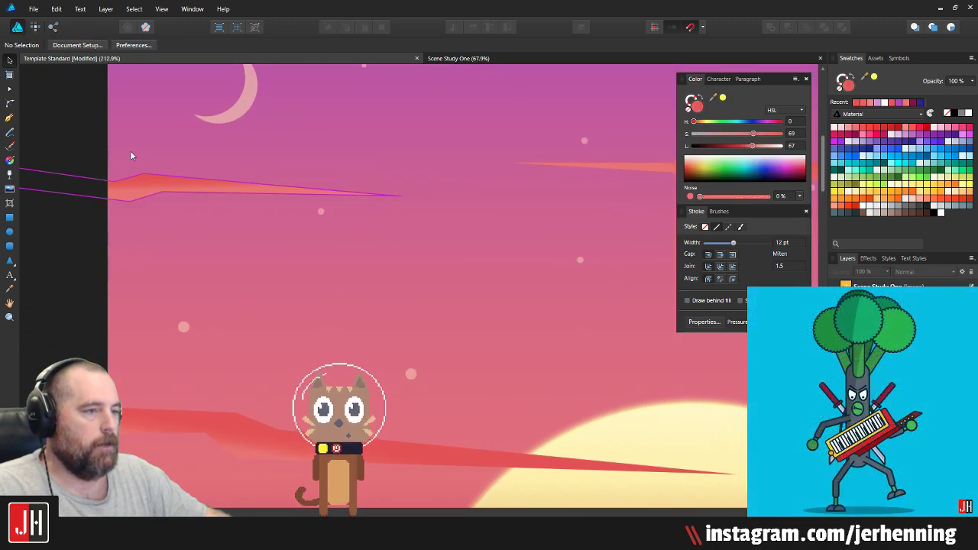
pyautogui.press('5')
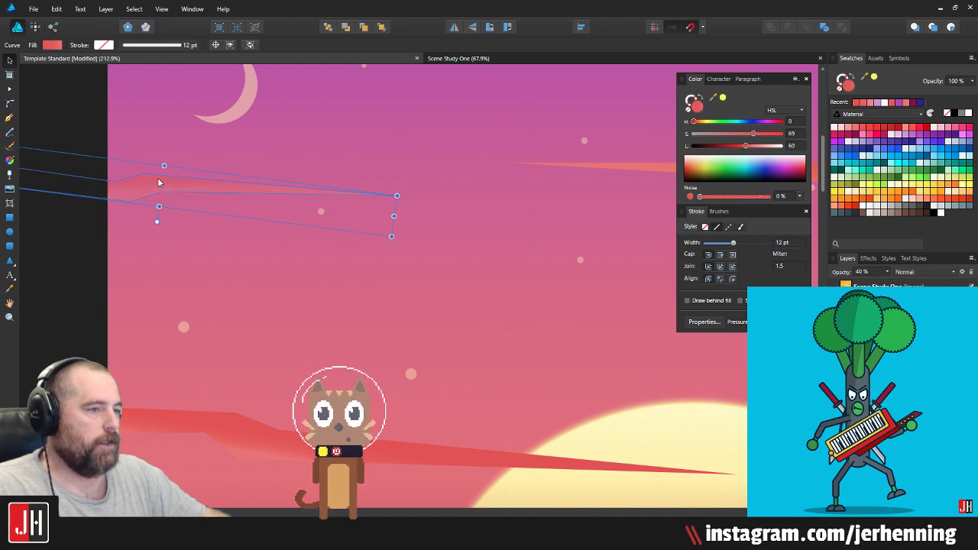
# Step: Paste the cloud style onto the small cloud in the sky's upper right corner, set its opacity to 40%, and deselect it
pyautogui.scroll(-7, 188, 191)
pyautogui.scroll(2, 208, 202)
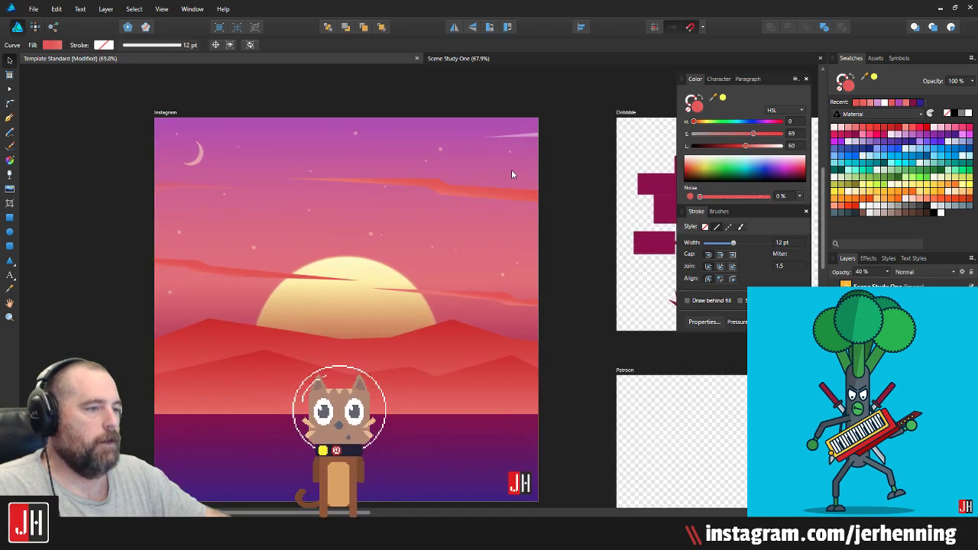
pyautogui.click(541, 136)
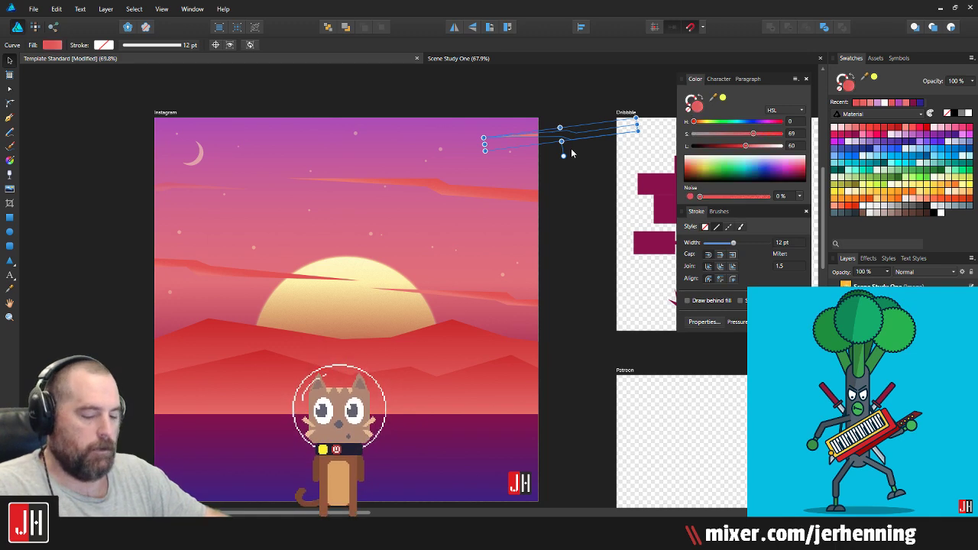
pyautogui.click(545, 141)
pyautogui.scroll(-3, 501, 209)
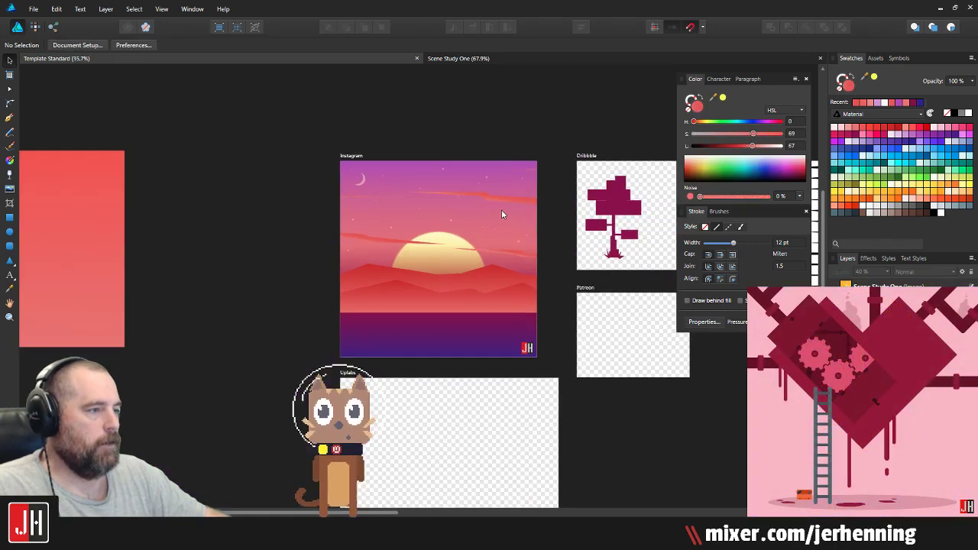
# Step: Nudge the lower left cloud slightly left, then rotate the lower right cloud slightly counter-clockwise and lower it in front of the sun
pyautogui.scroll(2, 584, 260)
pyautogui.scroll(2, 439, 273)
pyautogui.click(263, 257)
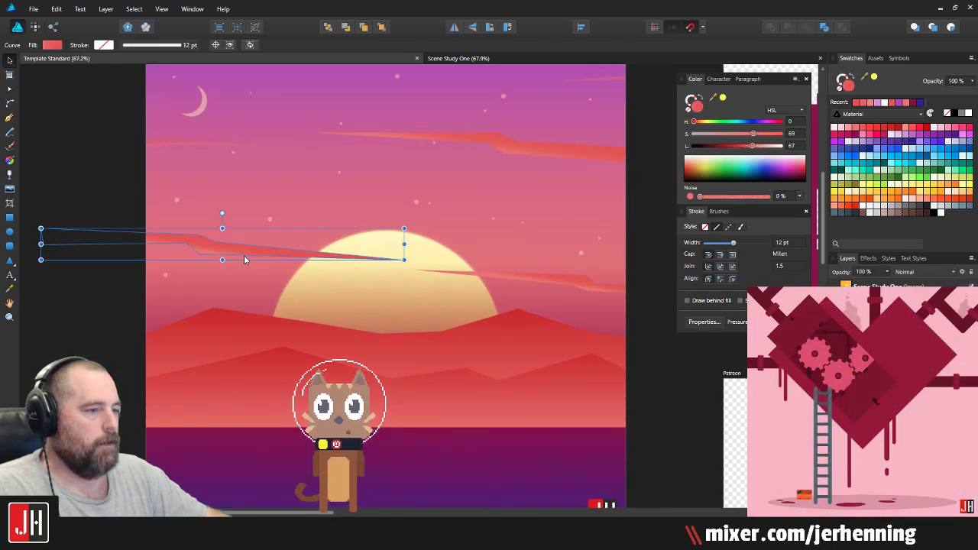
pyautogui.scroll(2, 273, 258)
pyautogui.moveTo(272, 256); pyautogui.dragTo(263, 254)
pyautogui.moveTo(648, 288); pyautogui.dragTo(641, 293)
pyautogui.moveTo(732, 353)
pyautogui.mouseDown()
pyautogui.moveTo(451, 340)
pyautogui.moveTo(462, 319)
pyautogui.mouseUp()
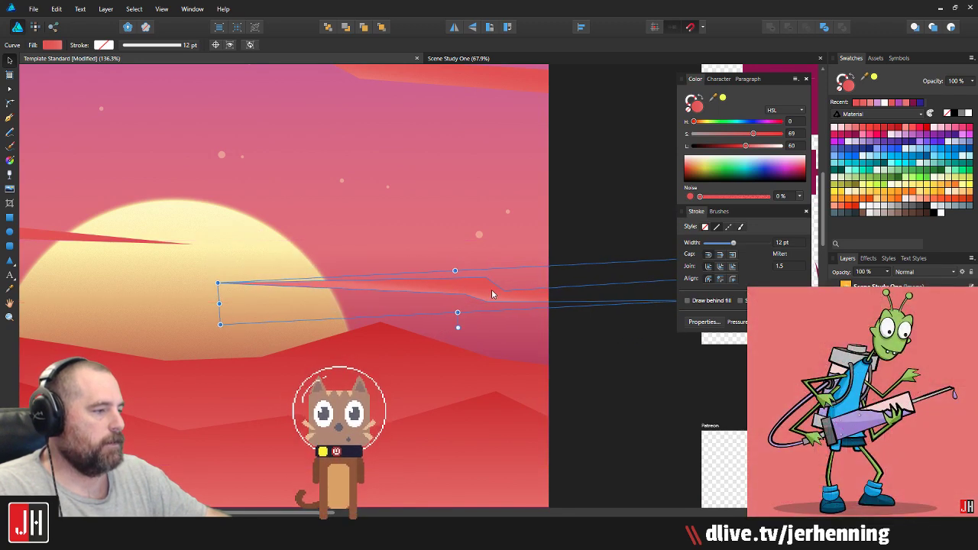
pyautogui.hotkey('ctrl', 'd')
pyautogui.scroll(-4, 502, 275)
pyautogui.scroll(-3, 463, 258)
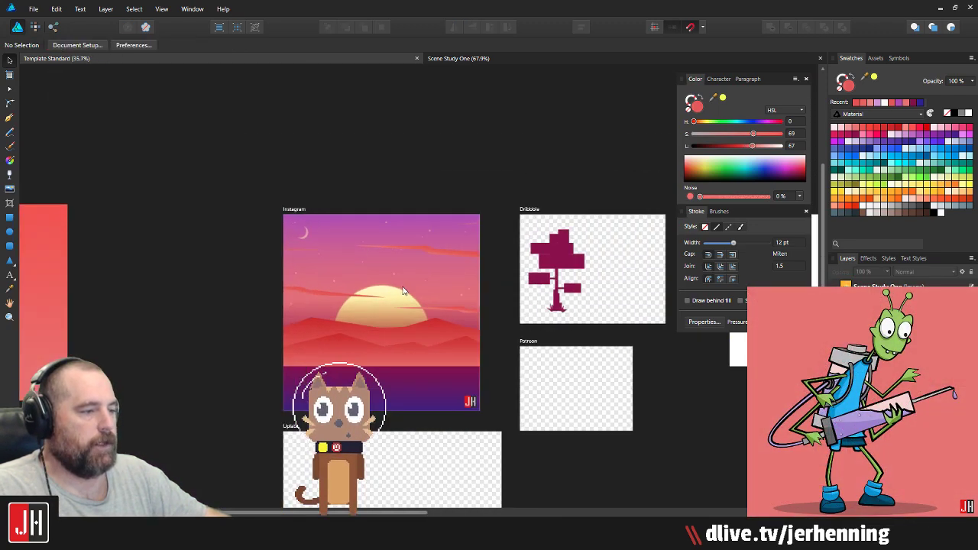
# Step: Shift the lower right cloud slightly to the right over the sun's edge and deselect it
pyautogui.scroll(4, 446, 275)
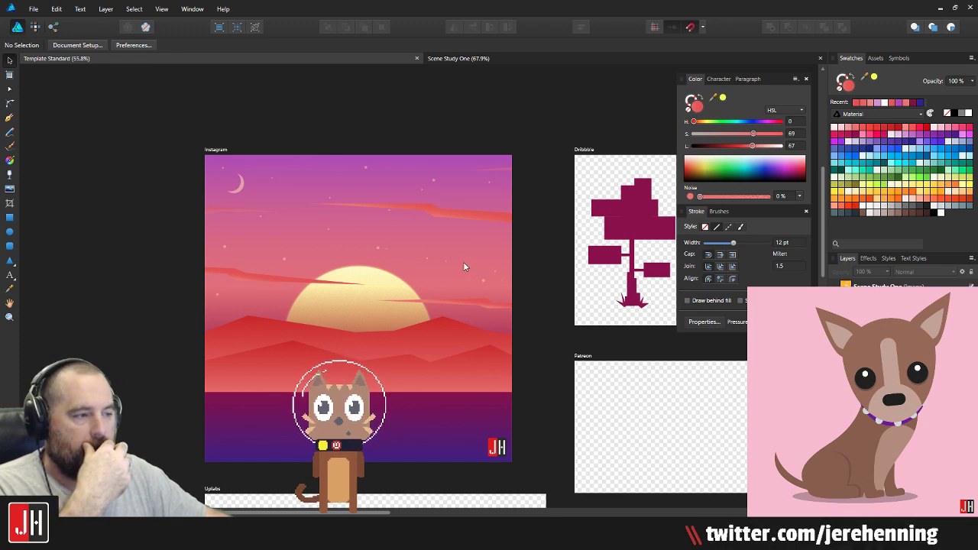
pyautogui.moveTo(463, 261); pyautogui.dragTo(519, 248)
pyautogui.scroll(3, 510, 300)
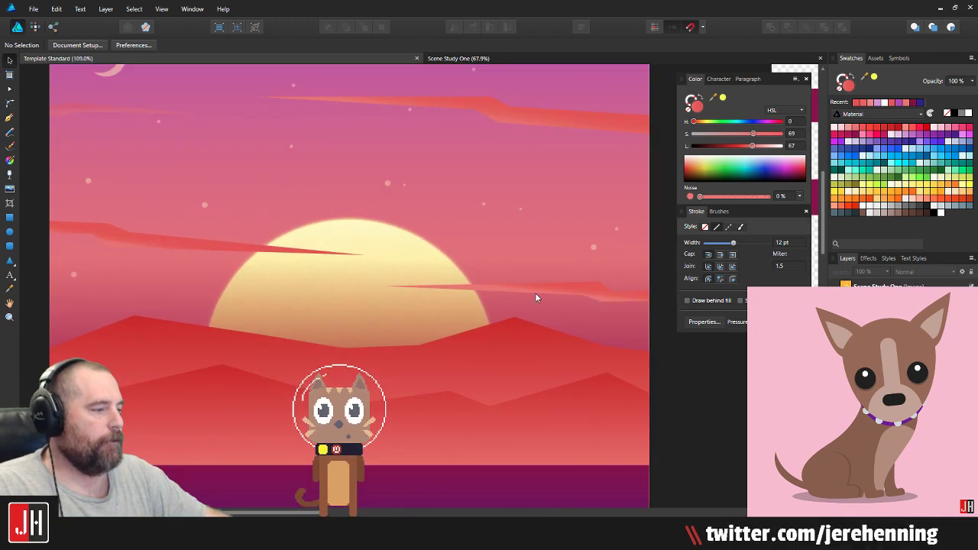
pyautogui.click(547, 291)
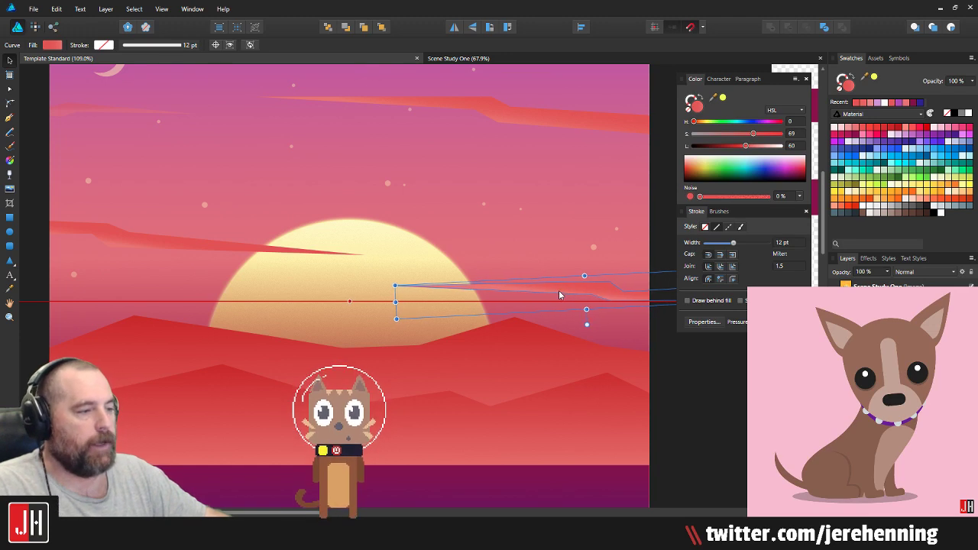
pyautogui.scroll(-3, 519, 309)
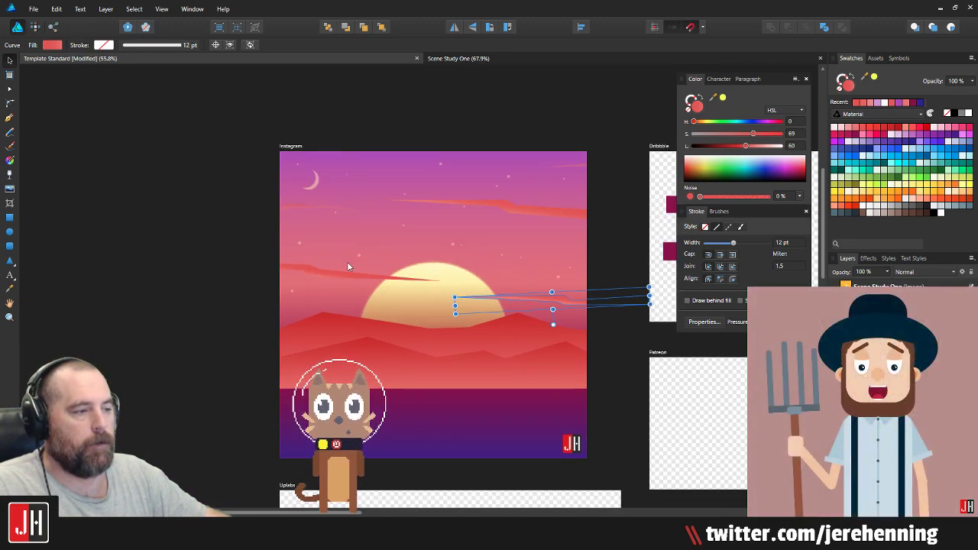
pyautogui.scroll(2, 348, 327)
pyautogui.scroll(-3, 348, 327)
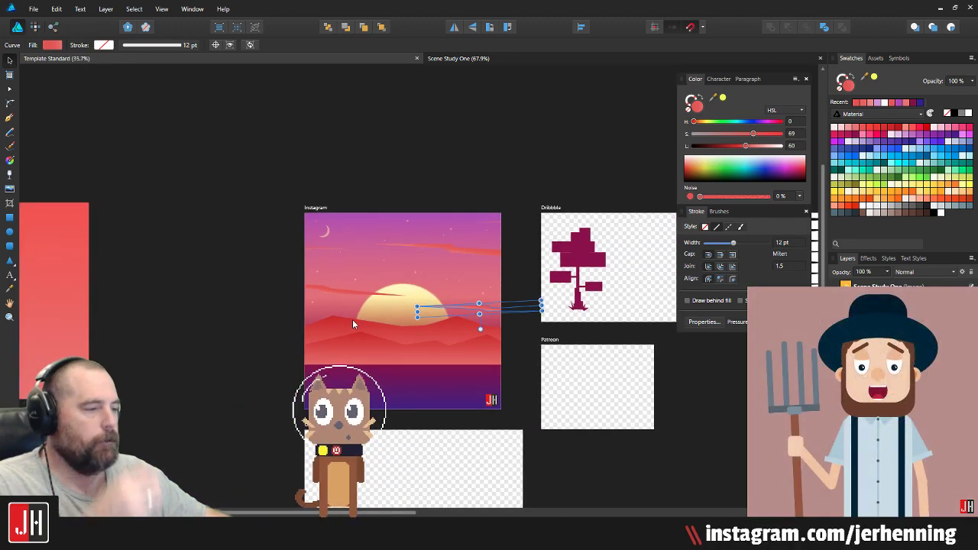
pyautogui.click(489, 310)
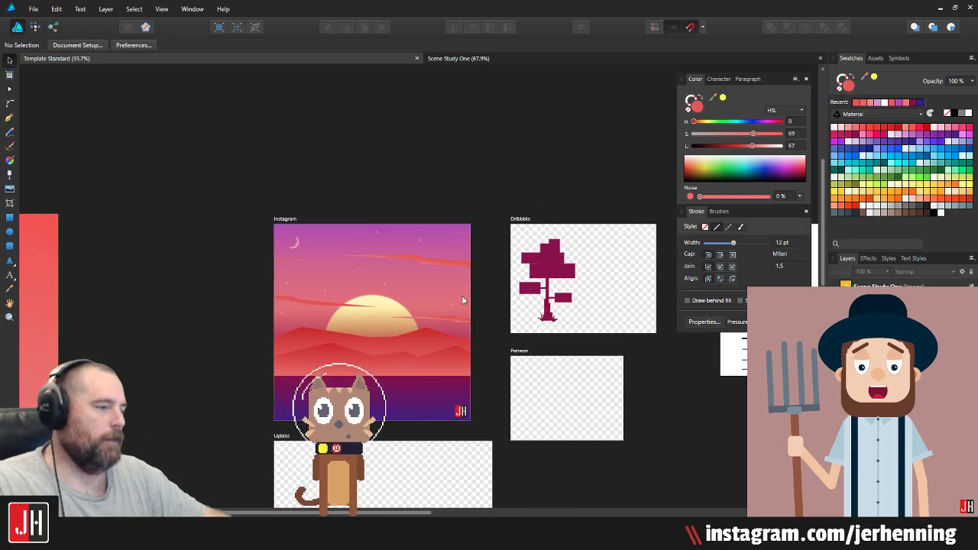
# Step: Draw a circle in the sky below the large upper cloud and fill it with pale cream, HSL 45, 100, 85
pyautogui.scroll(2, 393, 263)
pyautogui.scroll(1, 393, 263)
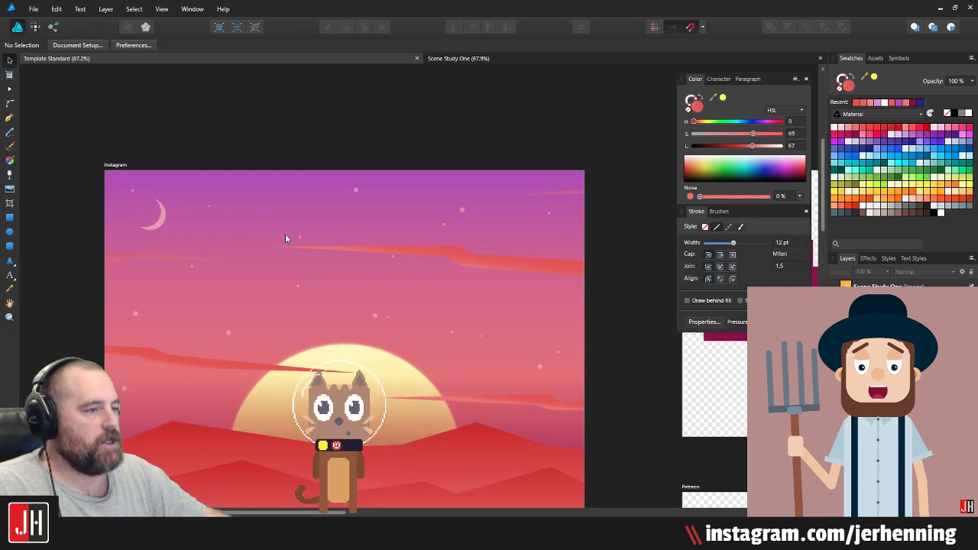
pyautogui.press('m')
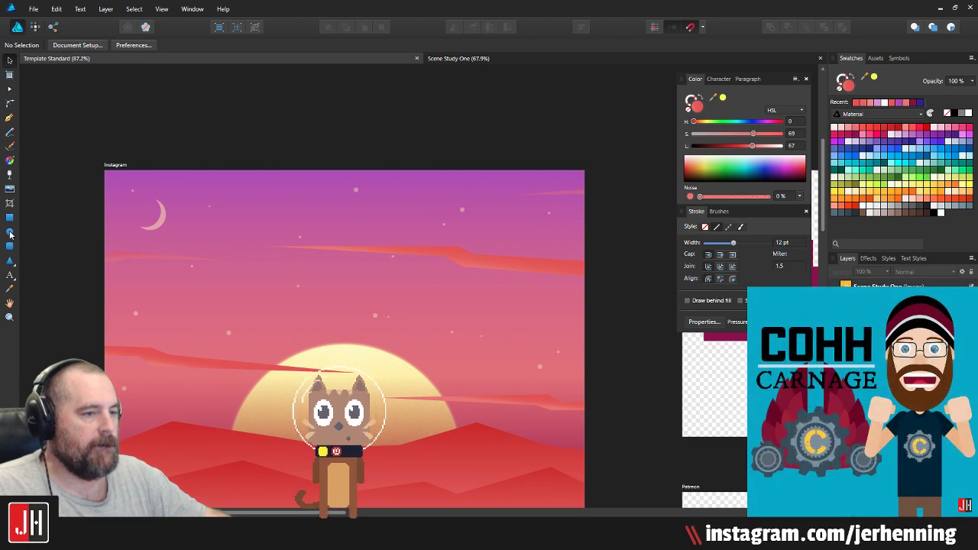
pyautogui.scroll(1, 479, 304)
pyautogui.moveTo(464, 290); pyautogui.dragTo(503, 325)
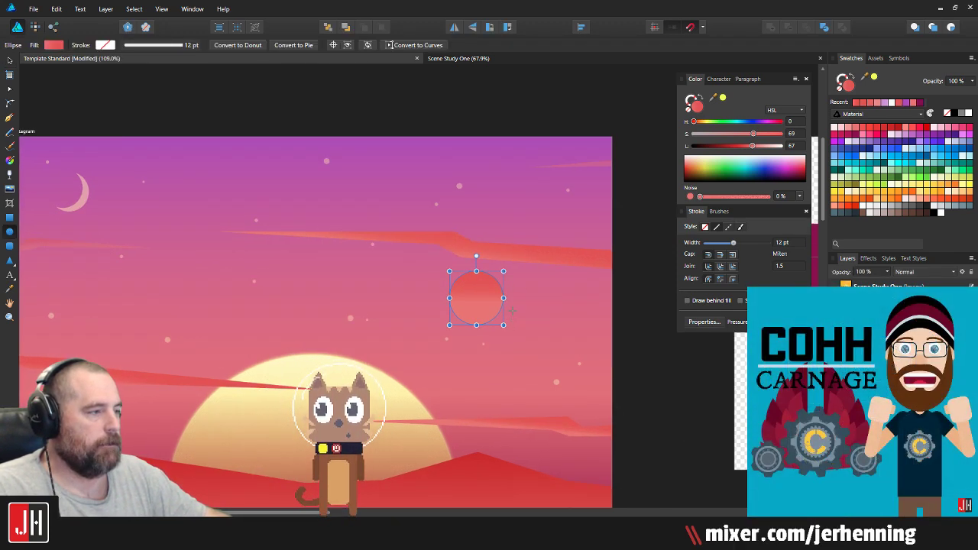
pyautogui.click(855, 192)
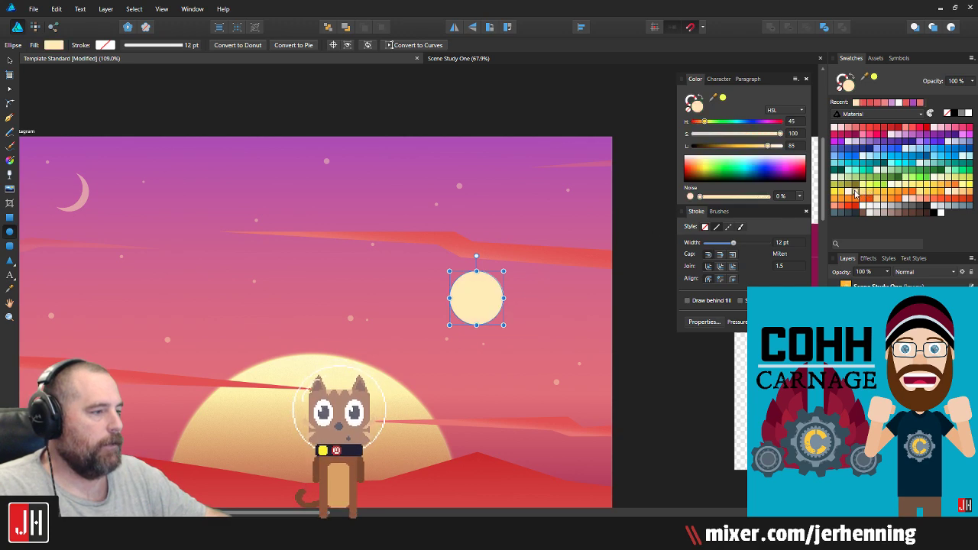
# Step: Inspect a star in the star group for reference and set the new cream circle's opacity to 40%
pyautogui.click(460, 183)
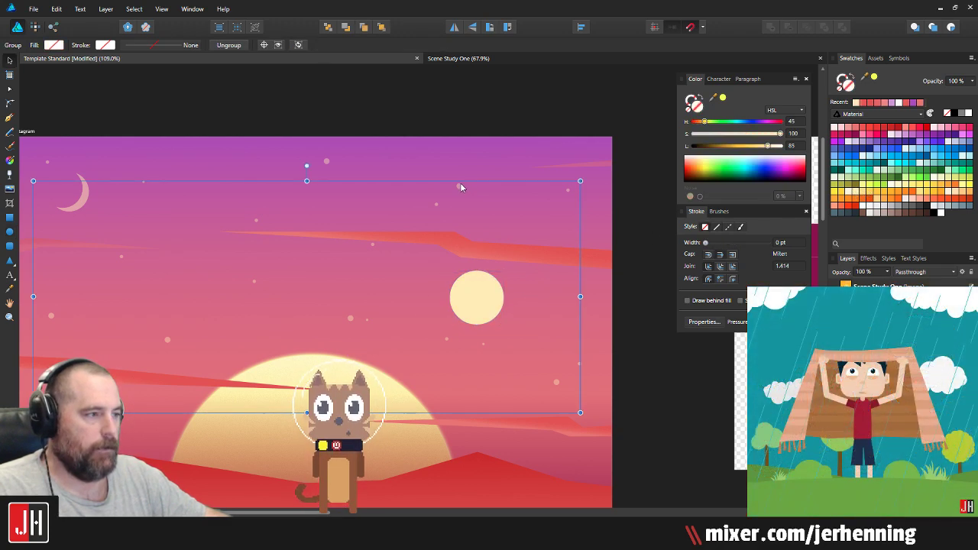
pyautogui.click(458, 186)
pyautogui.click(475, 302)
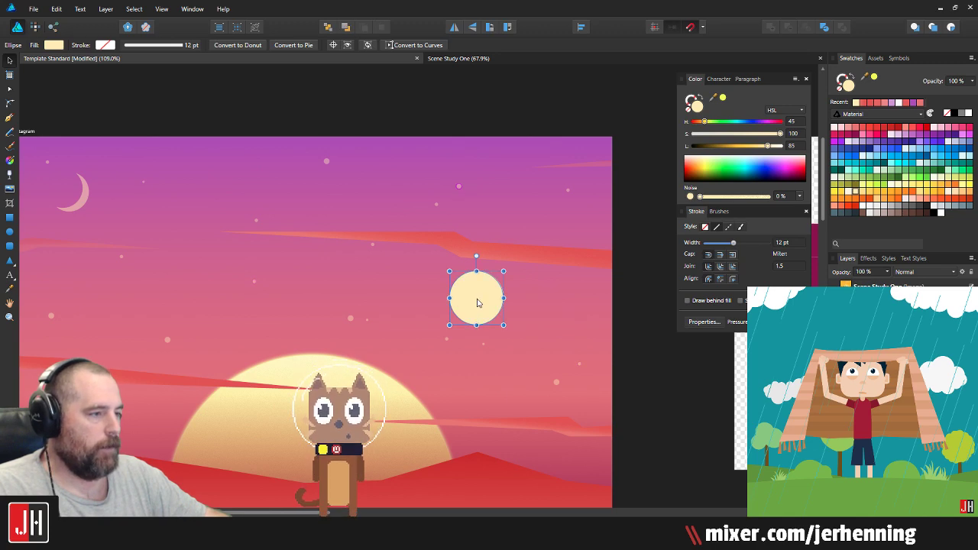
pyautogui.press('4')
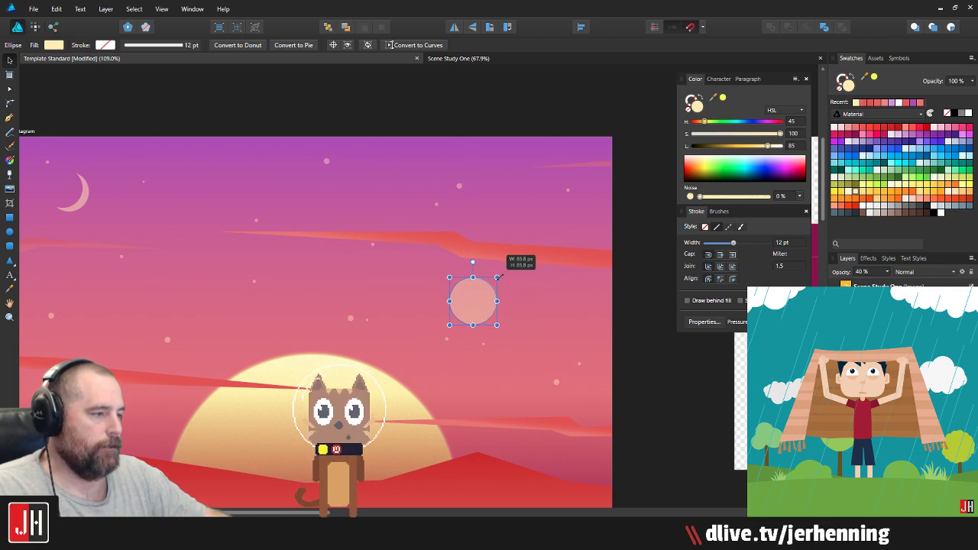
# Step: Move the translucent cream circle above the large upper cloud, near the artboard's upper right corner, and deselect it
pyautogui.moveTo(486, 296); pyautogui.dragTo(520, 204)
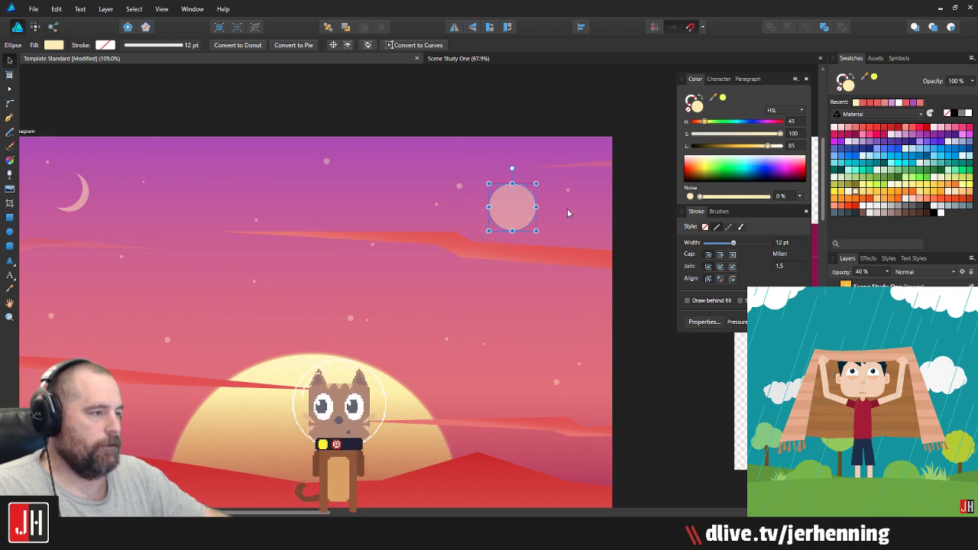
pyautogui.hotkey('ctrl', 'd')
pyautogui.scroll(-6, 572, 268)
pyautogui.scroll(4, 561, 261)
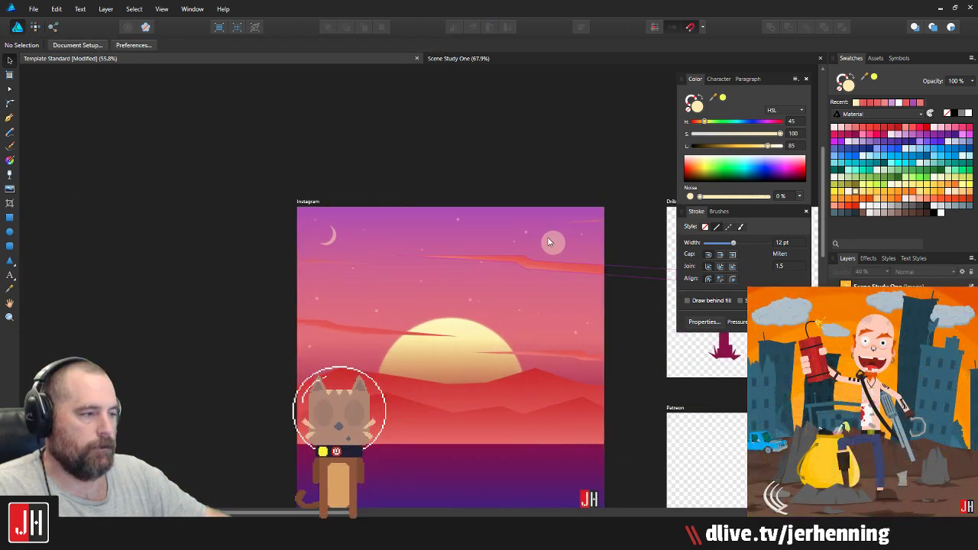
# Step: Place a smaller copy of the translucent circle low in the sky at far left, between the lower left cloud and the mountains
pyautogui.moveTo(553, 243); pyautogui.dragTo(333, 370)
pyautogui.scroll(4, 362, 324)
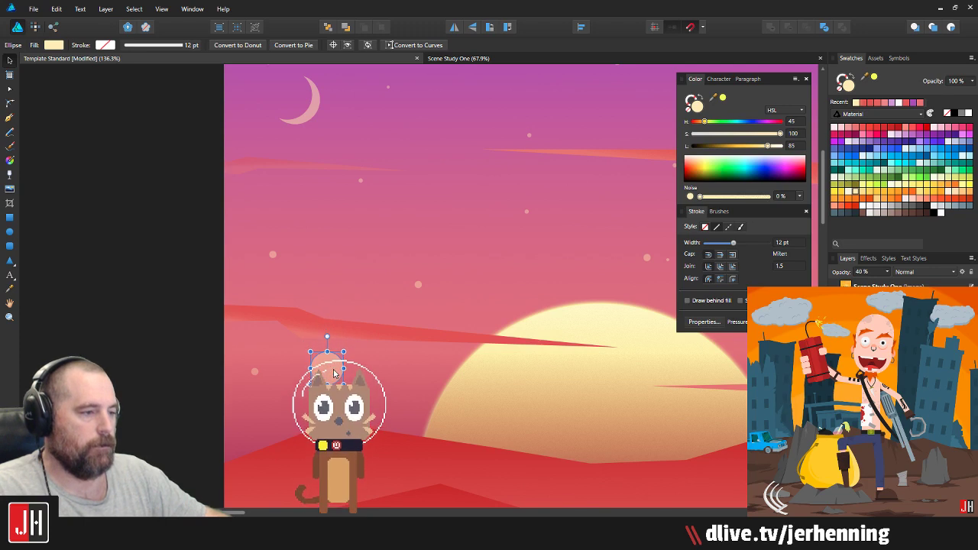
pyautogui.scroll(-5, 393, 354)
pyautogui.hotkey('ctrl', 'd')
pyautogui.scroll(5, 393, 354)
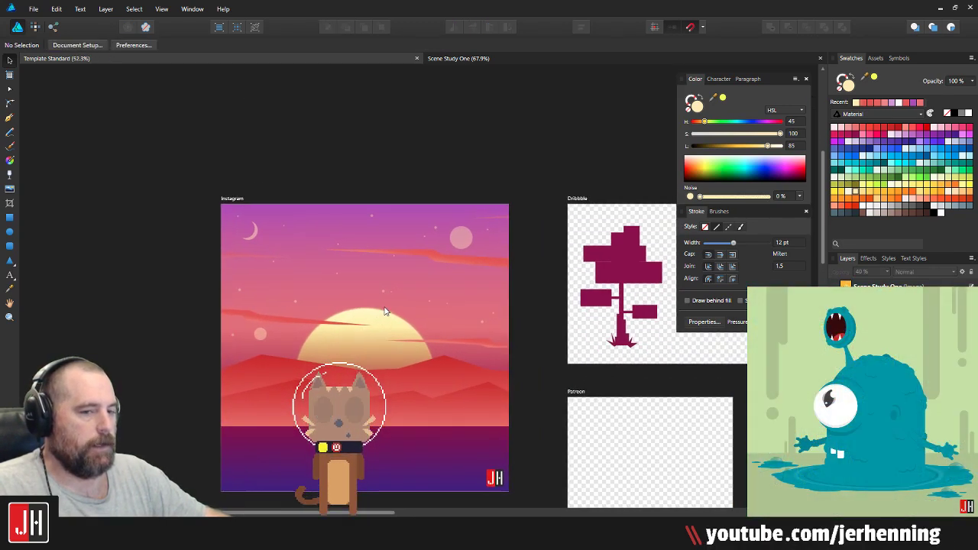
# Step: Examine how the small and large circles sit within the whole Instagram artboard
pyautogui.moveTo(386, 310); pyautogui.dragTo(478, 291)
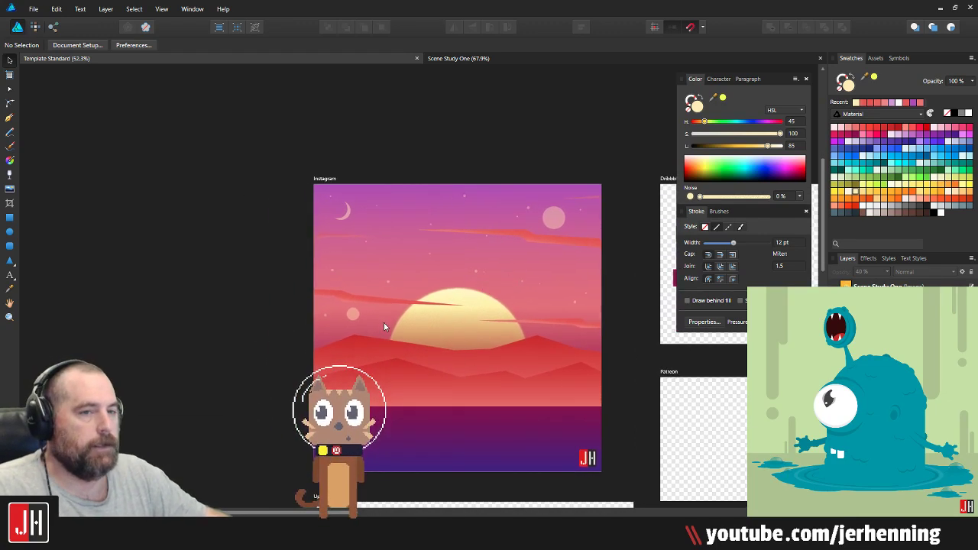
pyautogui.scroll(4, 384, 327)
pyautogui.click(303, 302)
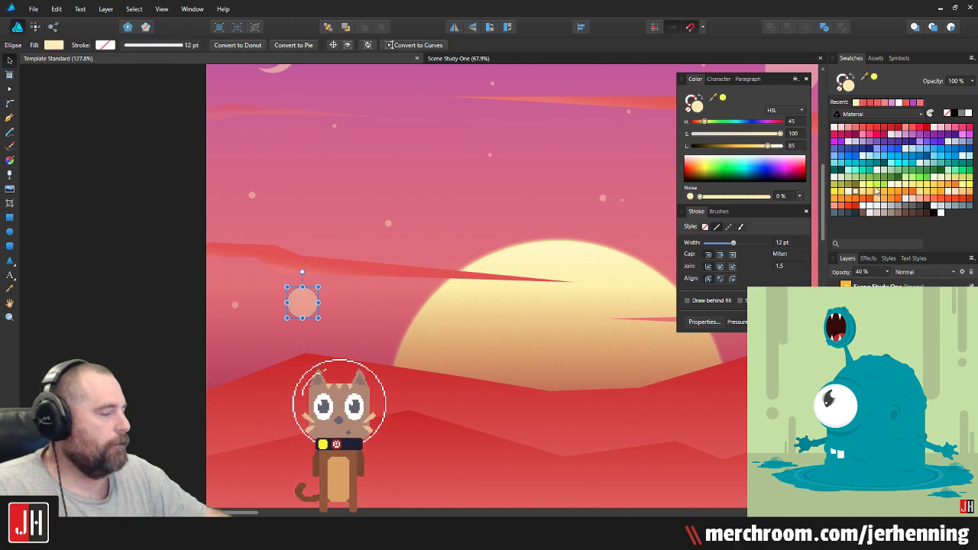
pyautogui.scroll(-7, 404, 191)
pyautogui.click(292, 204)
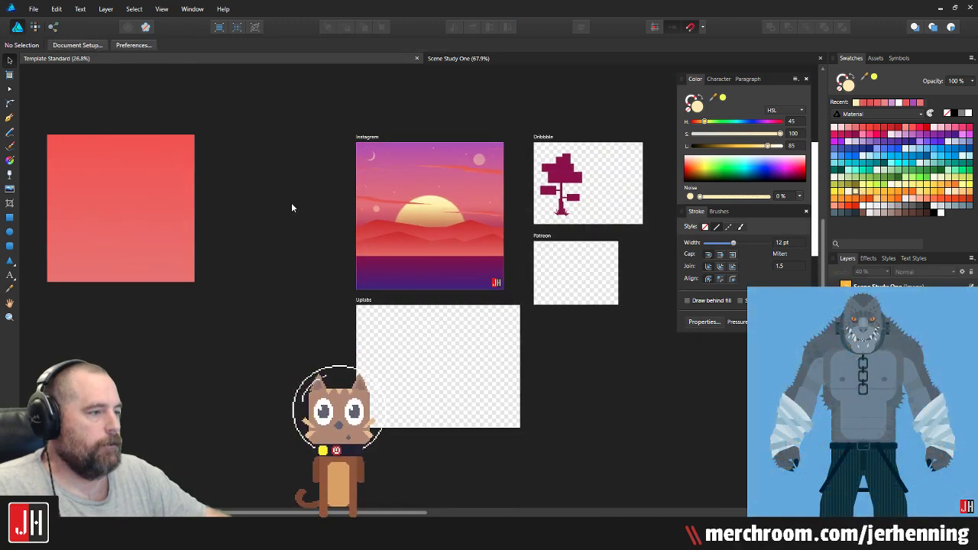
pyautogui.scroll(3, 372, 163)
pyautogui.moveTo(484, 170); pyautogui.dragTo(378, 204)
pyautogui.scroll(2, 379, 201)
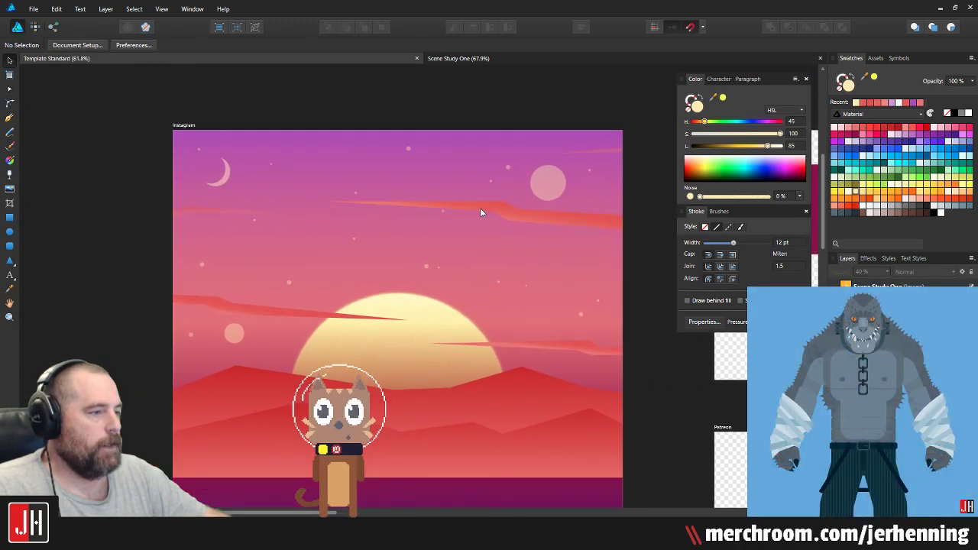
# Step: Nudge the large circle slightly up and toward the artboard's right edge, and deselect it
pyautogui.scroll(3, 535, 180)
pyautogui.click(535, 183)
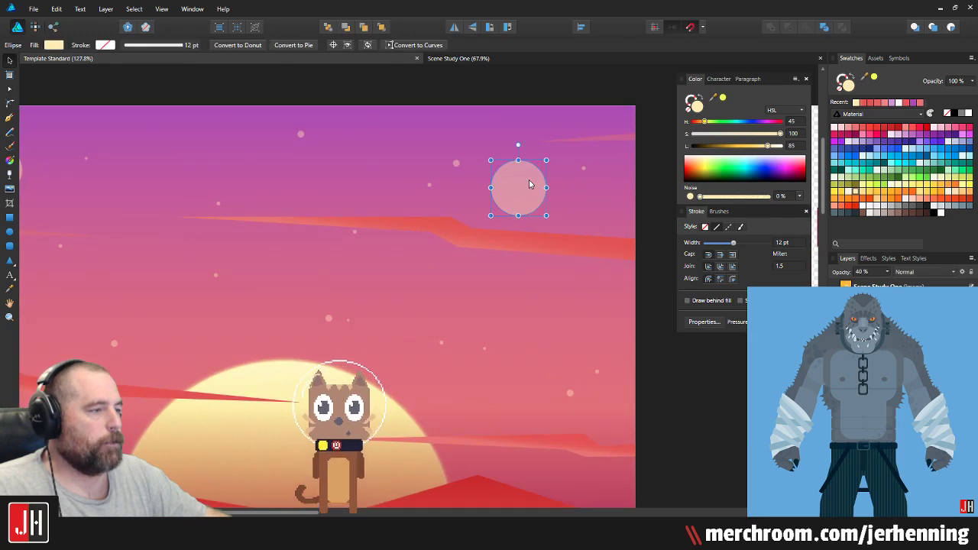
pyautogui.scroll(-3, 533, 181)
pyautogui.click(601, 196)
pyautogui.moveTo(601, 197); pyautogui.dragTo(516, 224)
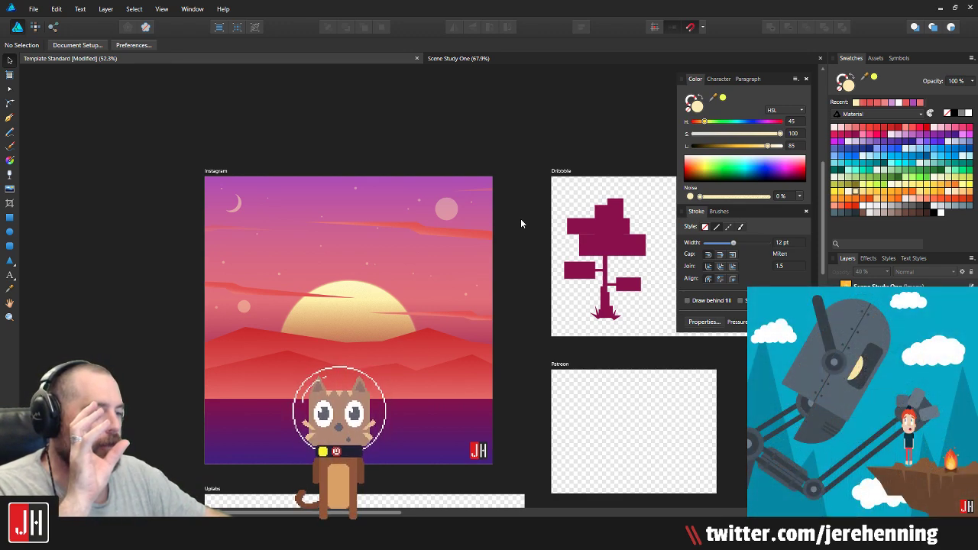
# Step: Set the large circle's fill noise to 15% and add noise to the small lower left circle's fill as well
pyautogui.click(446, 218)
pyautogui.click(785, 197)
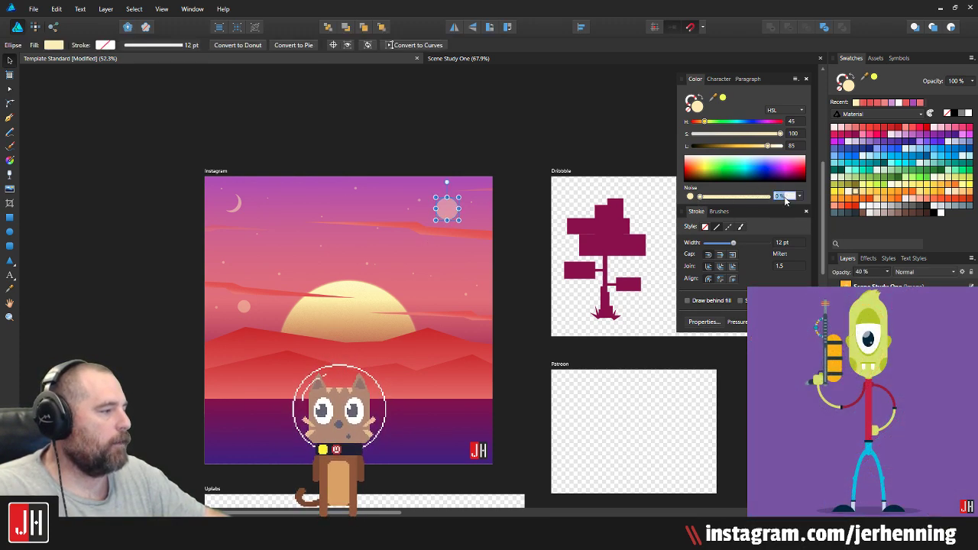
pyautogui.click(542, 218)
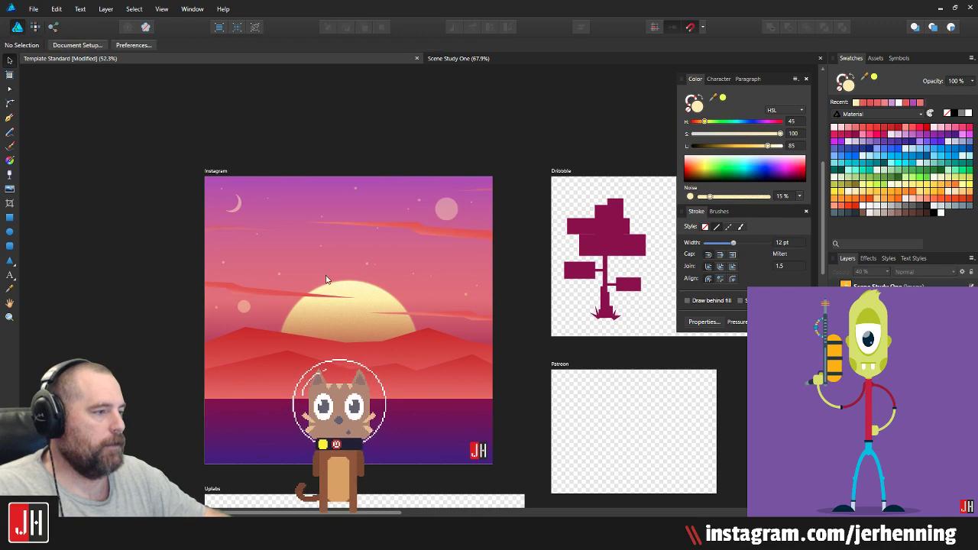
pyautogui.click(245, 307)
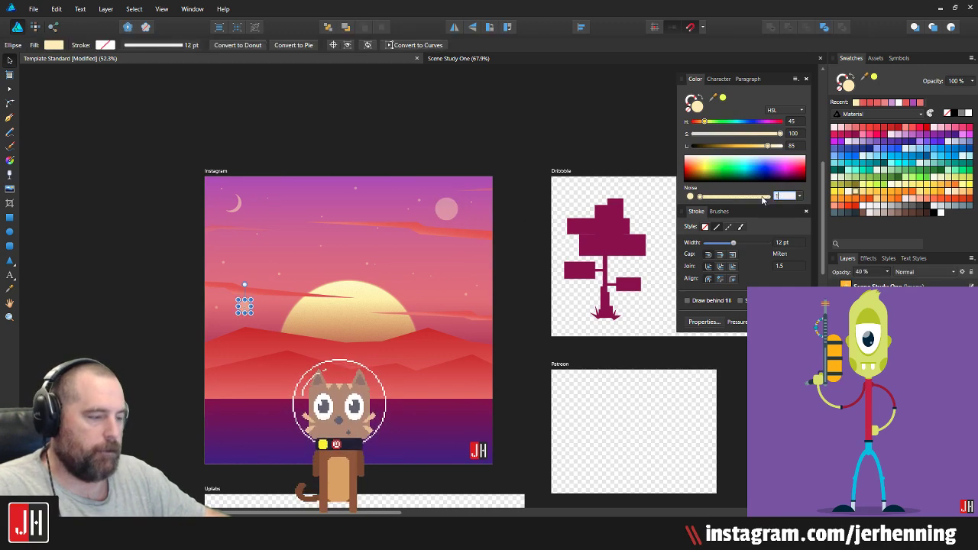
pyautogui.click(500, 165)
pyautogui.scroll(10, 372, 287)
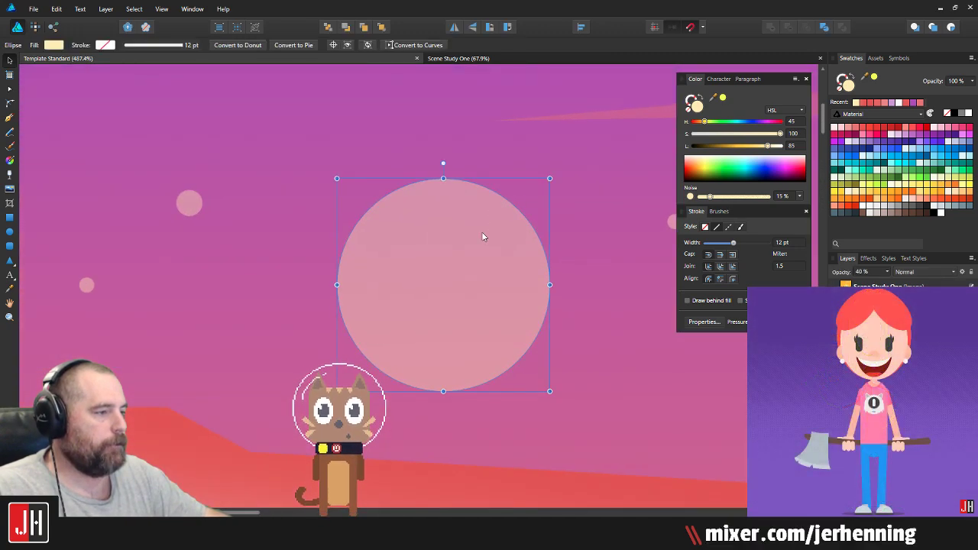
pyautogui.scroll(-7, 481, 234)
pyautogui.scroll(-2, 428, 268)
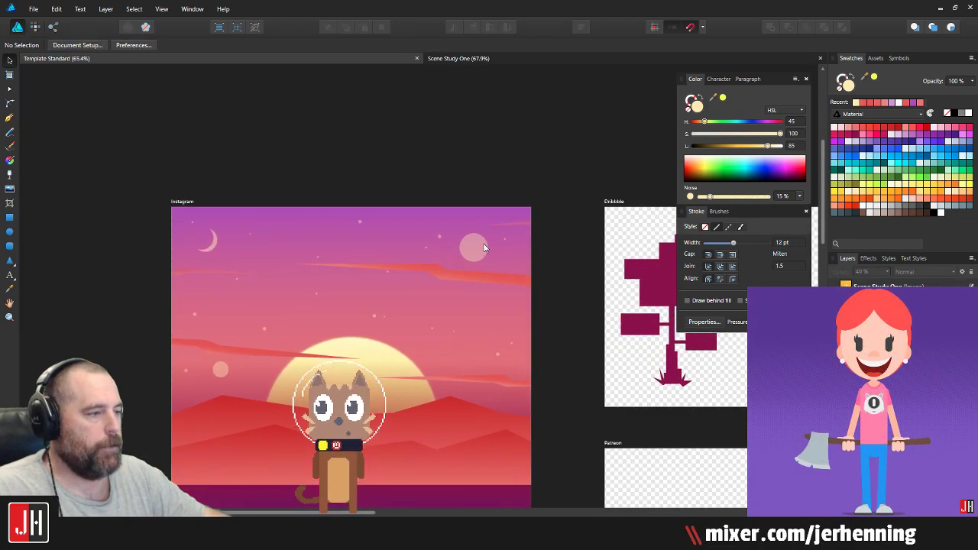
# Step: Try a paler cream fill, HSL 46, 100, 94, and a muted purple fill, HSL 262, 47, 63, on the large circle
pyautogui.click(483, 242)
pyautogui.scroll(3, 484, 242)
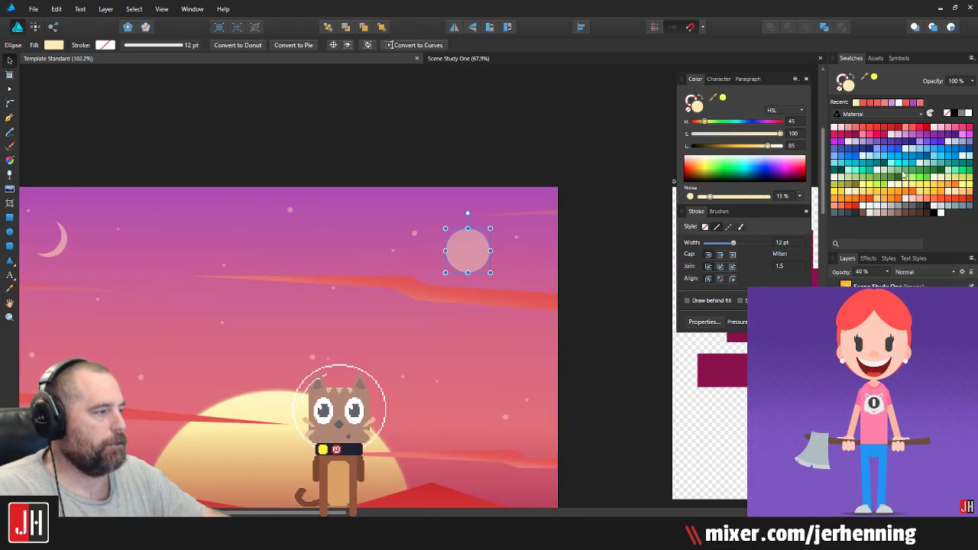
pyautogui.click(850, 192)
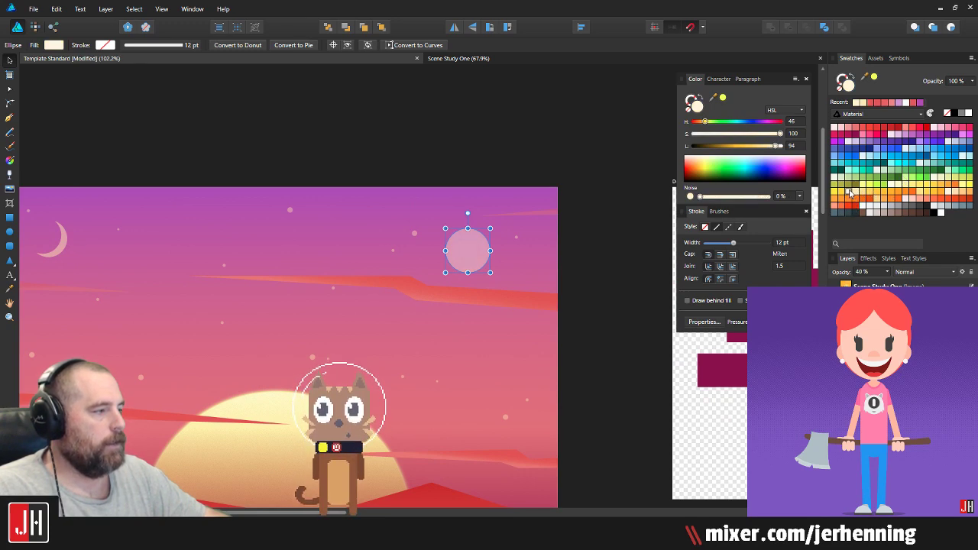
pyautogui.click(847, 203)
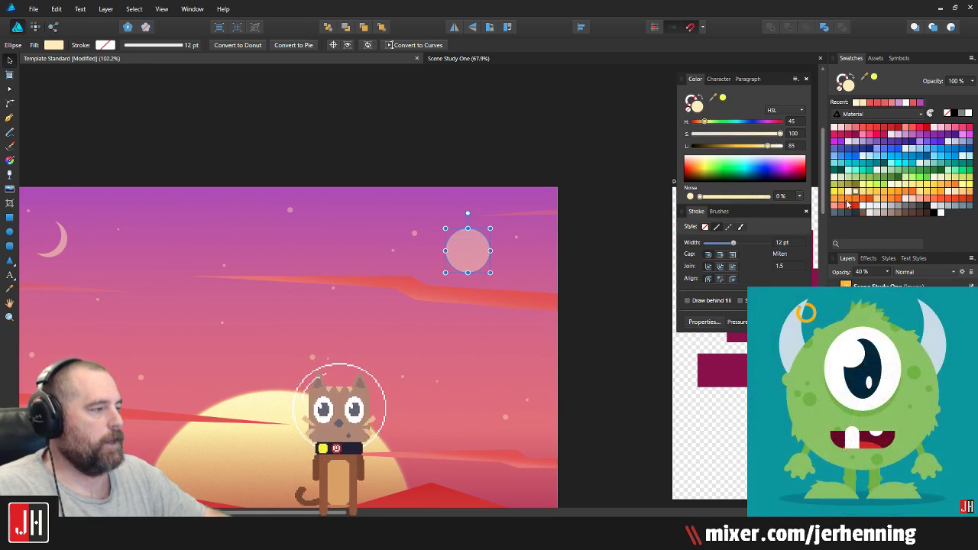
pyautogui.click(875, 147)
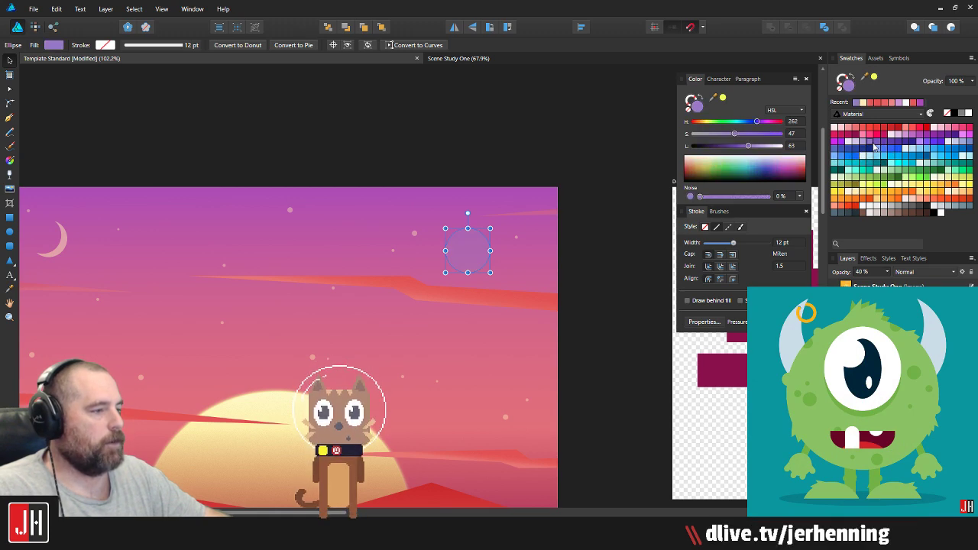
# Step: Try several light blue swatches on the large circle, ending with pale blue, HSL 199, 92, 85
pyautogui.click(883, 158)
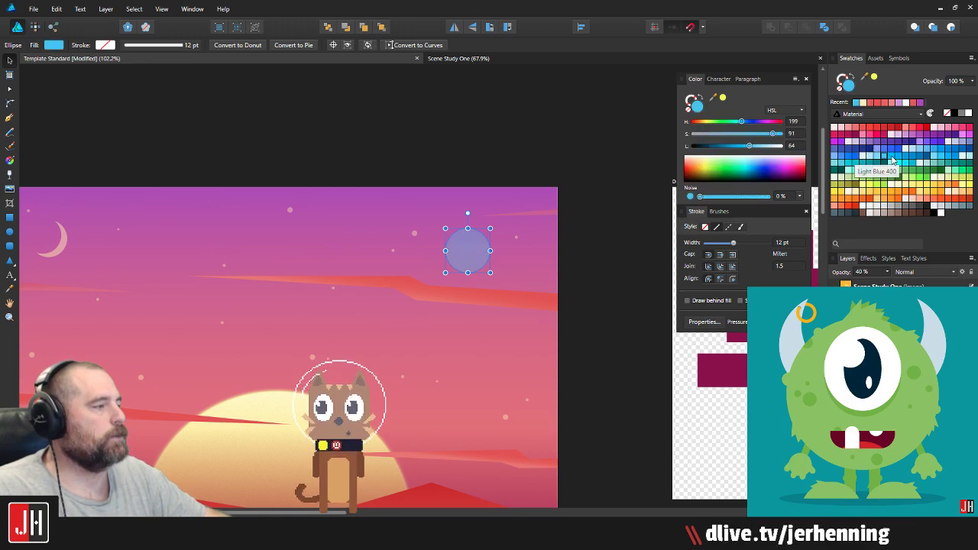
pyautogui.click(892, 157)
pyautogui.click(877, 157)
pyautogui.click(869, 156)
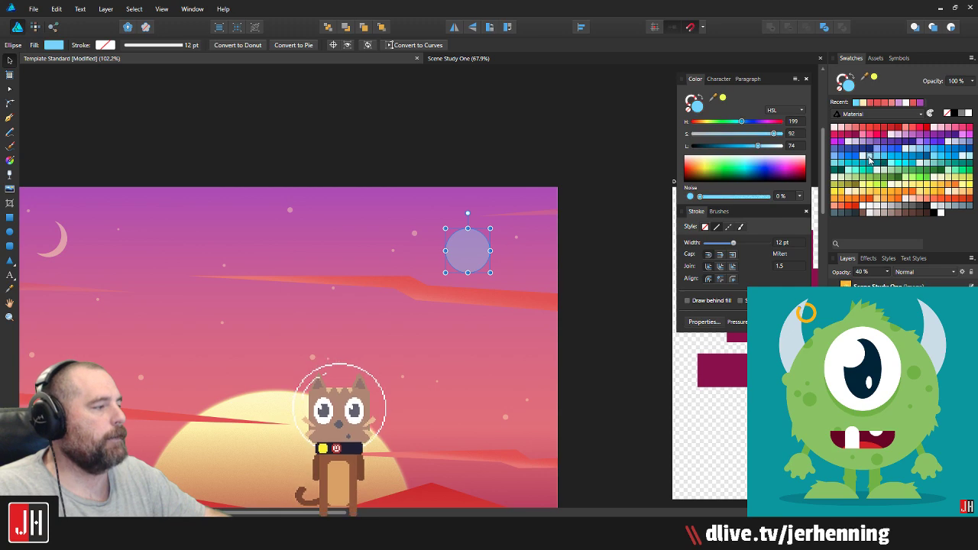
pyautogui.click(469, 104)
pyautogui.scroll(-8, 493, 217)
pyautogui.scroll(7, 493, 222)
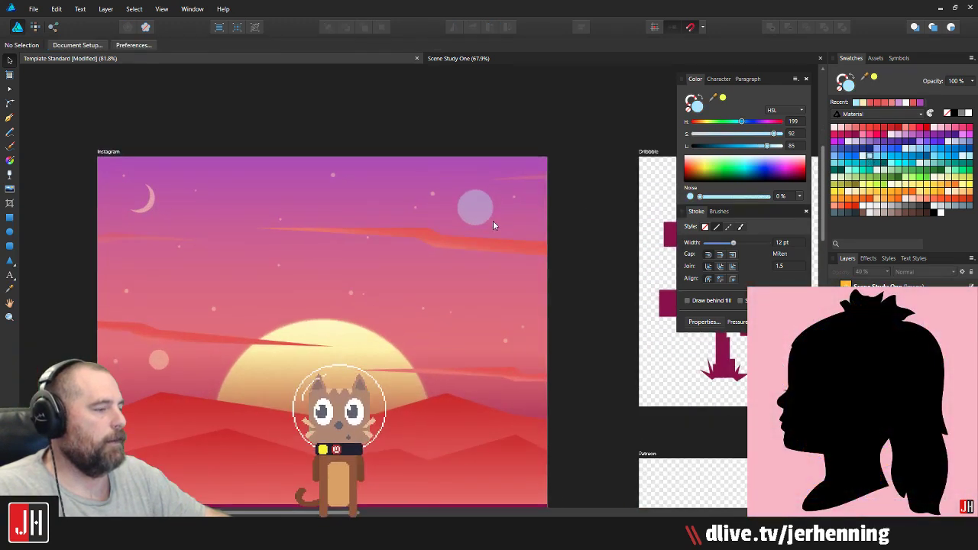
# Step: Recolour the large circle with a soft deep-orange tint, HSL 14, 100, 78, and deselect it
pyautogui.scroll(1, 492, 224)
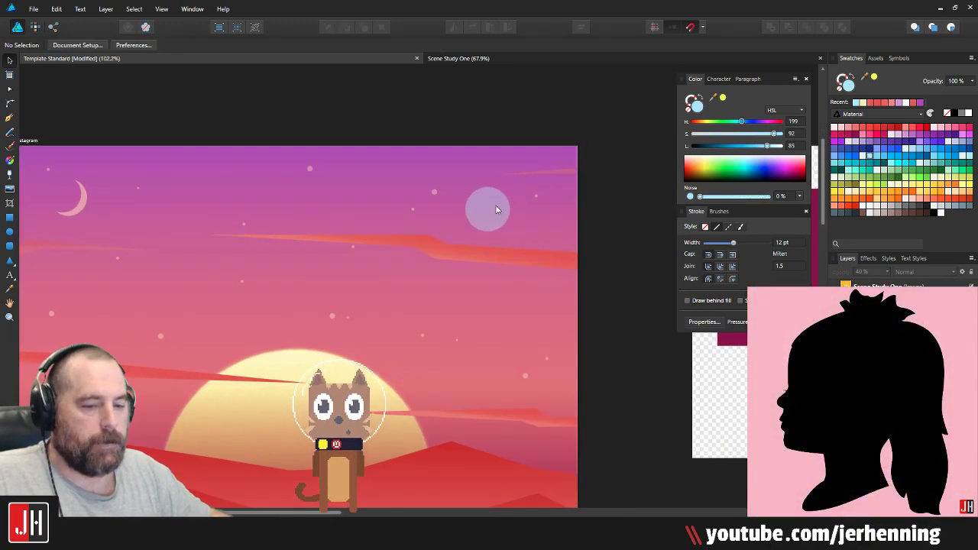
pyautogui.click(496, 209)
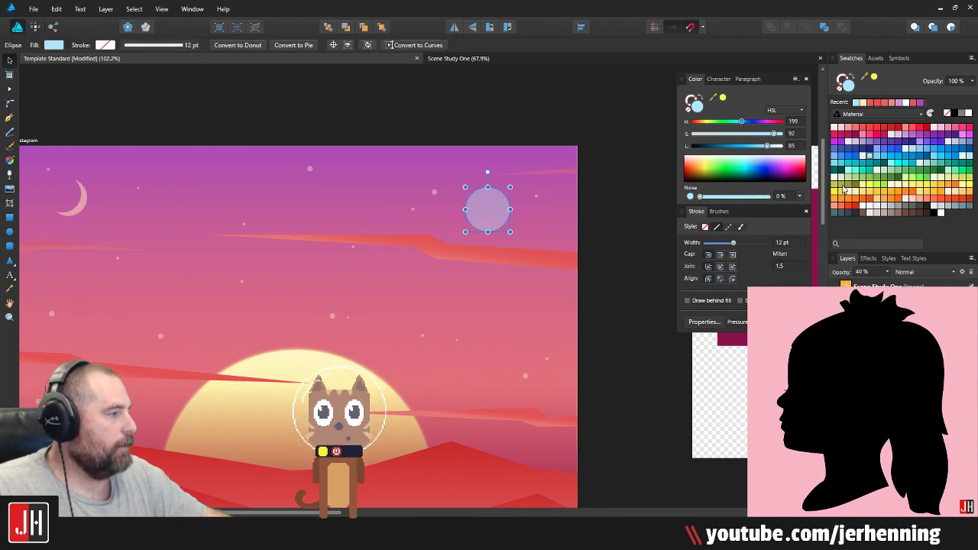
pyautogui.click(935, 202)
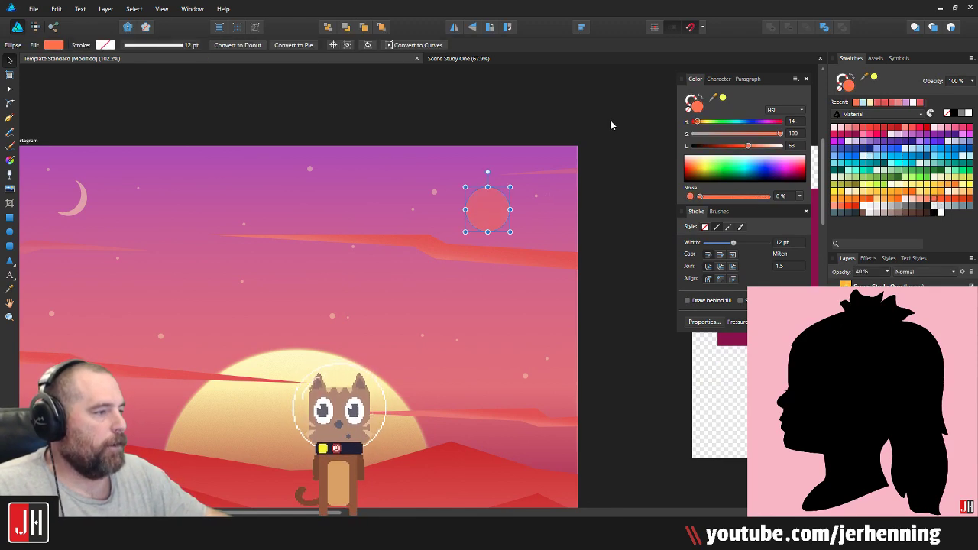
pyautogui.scroll(-3, 395, 277)
pyautogui.scroll(6, 427, 250)
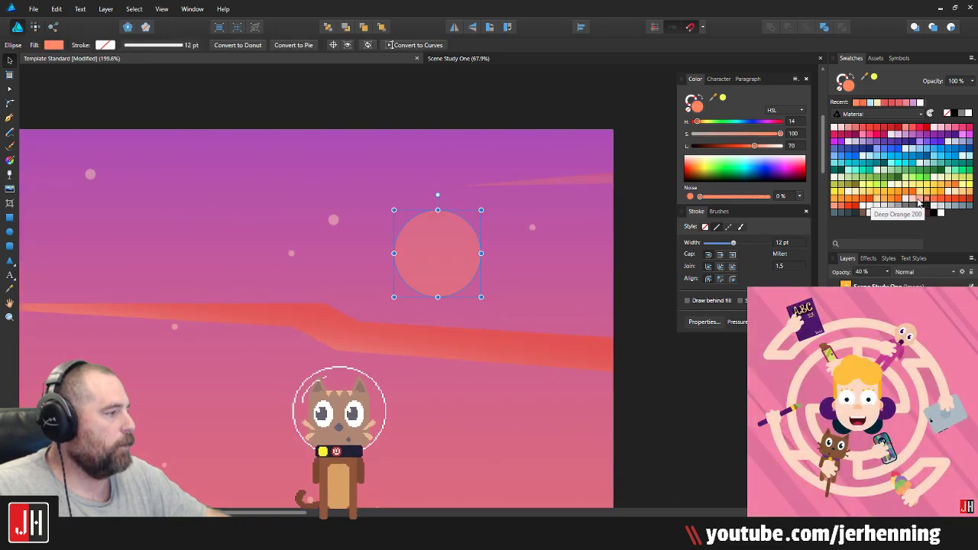
pyautogui.click(919, 198)
pyautogui.scroll(-2, 473, 227)
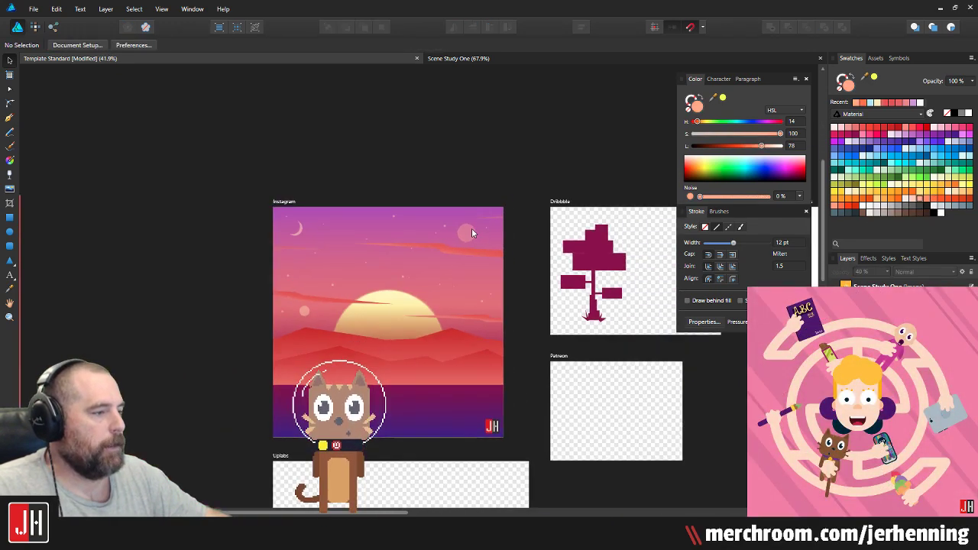
# Step: Place a copy of the larger star beside the large circle over the circle's lower right part
pyautogui.scroll(5, 474, 229)
pyautogui.hscroll(1, 540, 225)
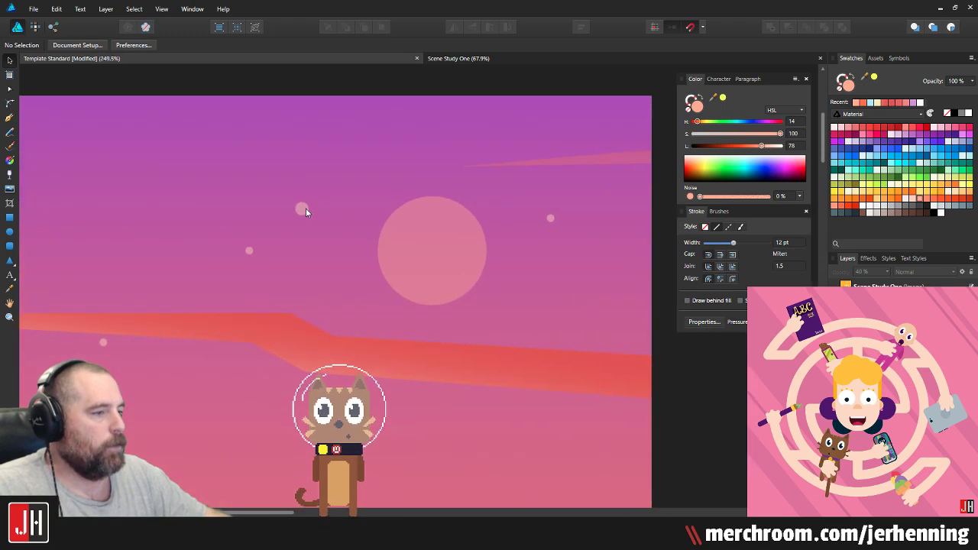
pyautogui.click(306, 208)
pyautogui.doubleClick(302, 208)
pyautogui.moveTo(302, 209); pyautogui.dragTo(451, 278)
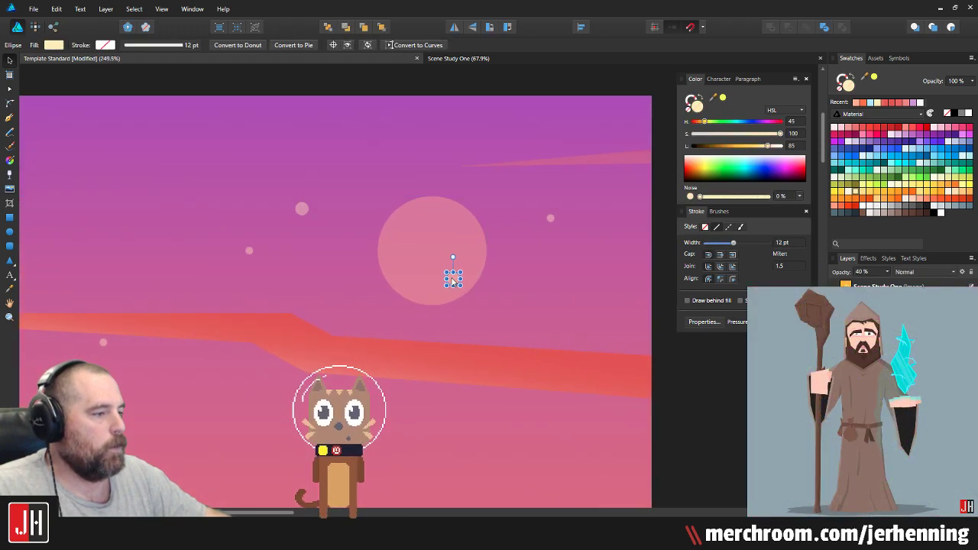
pyautogui.click(709, 394)
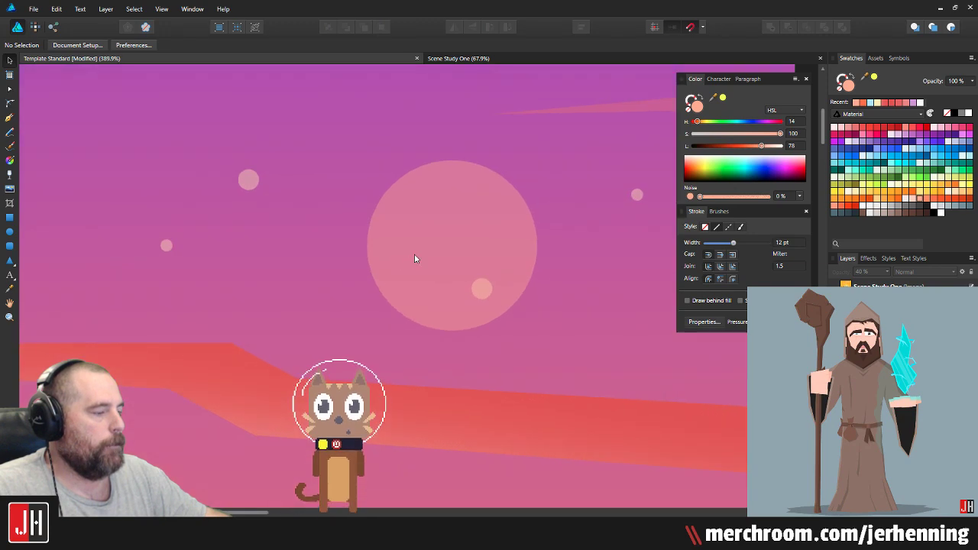
# Step: Move the small star left of the large circle up to the artboard's top edge and deselect it
pyautogui.scroll(-6, 418, 254)
pyautogui.scroll(4, 428, 263)
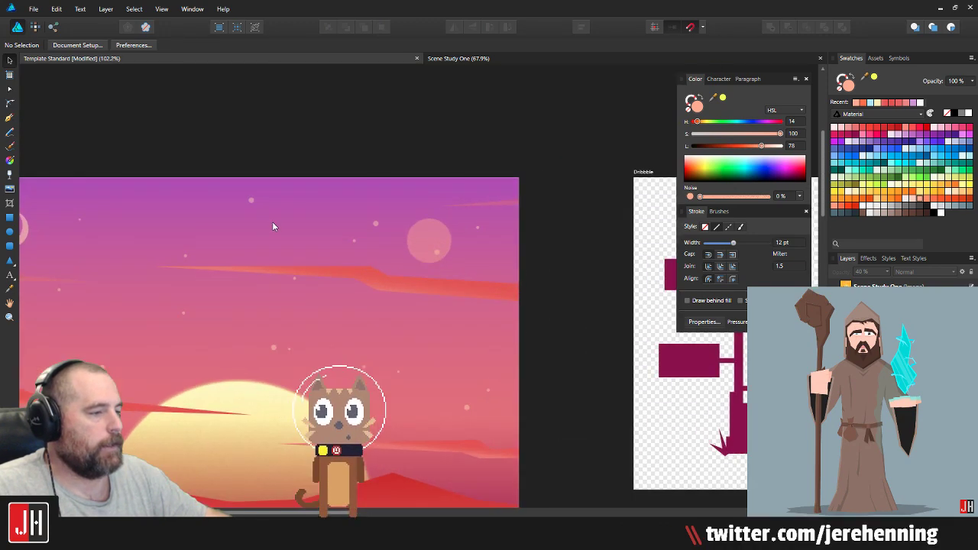
pyautogui.scroll(1, 272, 222)
pyautogui.click(367, 242)
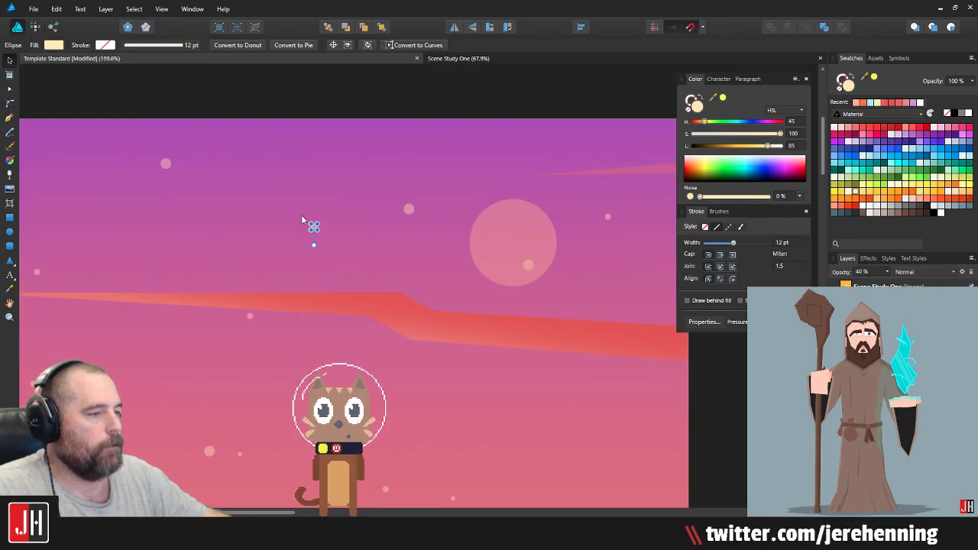
pyautogui.moveTo(306, 165); pyautogui.dragTo(318, 127)
pyautogui.moveTo(608, 217); pyautogui.dragTo(470, 155)
pyautogui.click(522, 156)
pyautogui.scroll(-6, 467, 213)
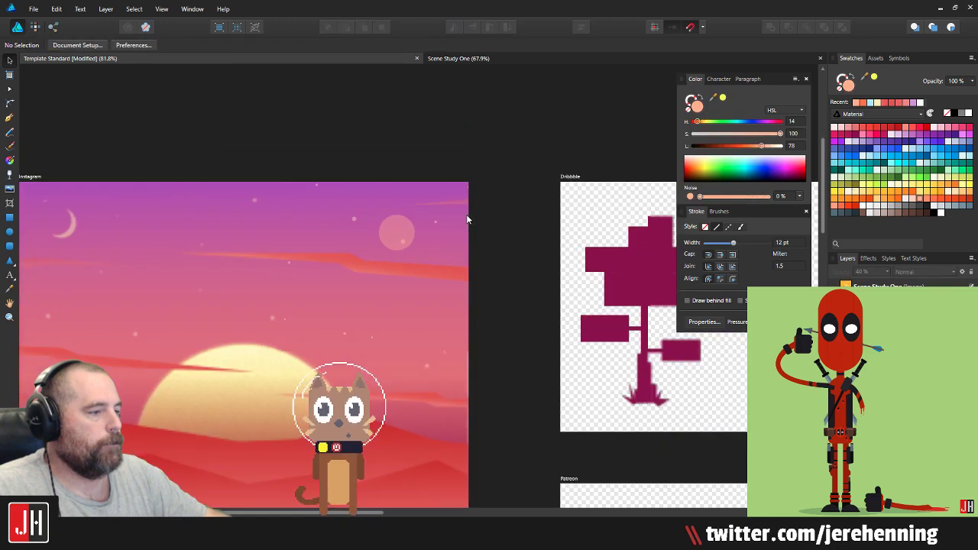
pyautogui.moveTo(359, 311); pyautogui.dragTo(382, 267)
pyautogui.scroll(3, 374, 252)
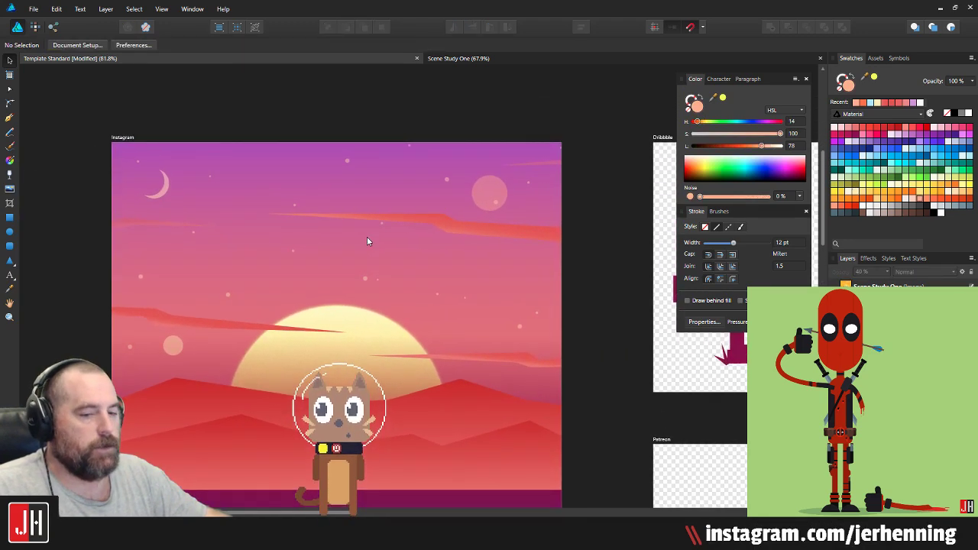
pyautogui.scroll(-1, 321, 209)
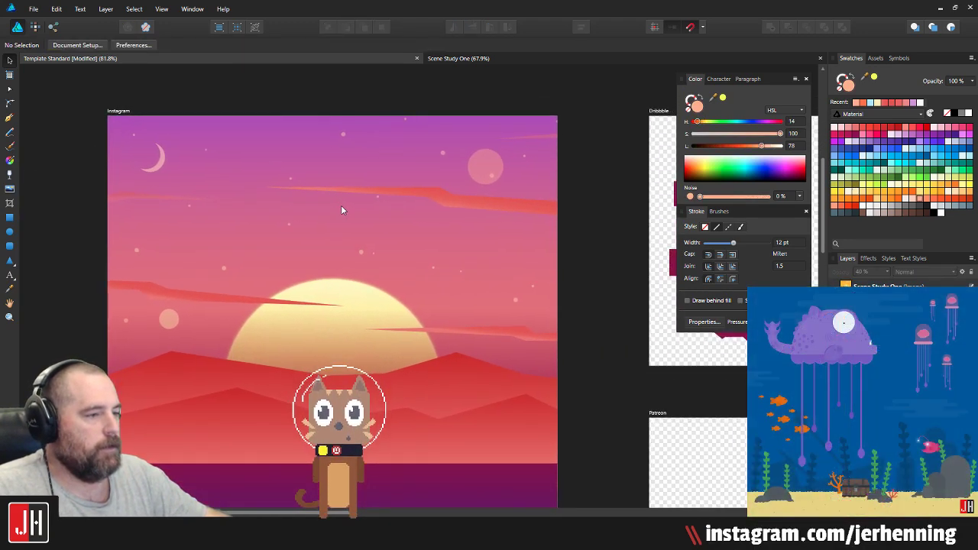
# Step: Try a dark magenta fill, HSL 328, 81, 29, on the smaller circle beside the sun and deselect it
pyautogui.scroll(4, 353, 218)
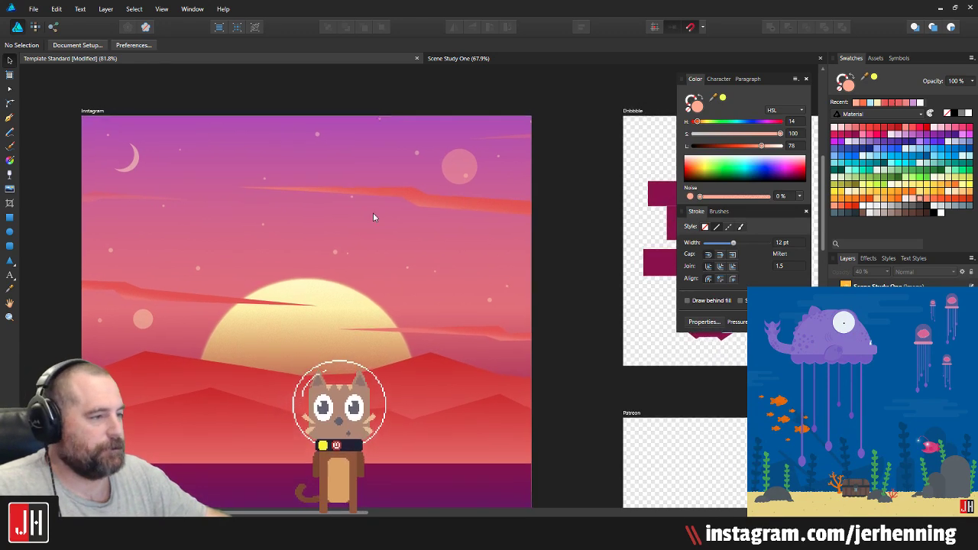
pyautogui.scroll(3, 434, 180)
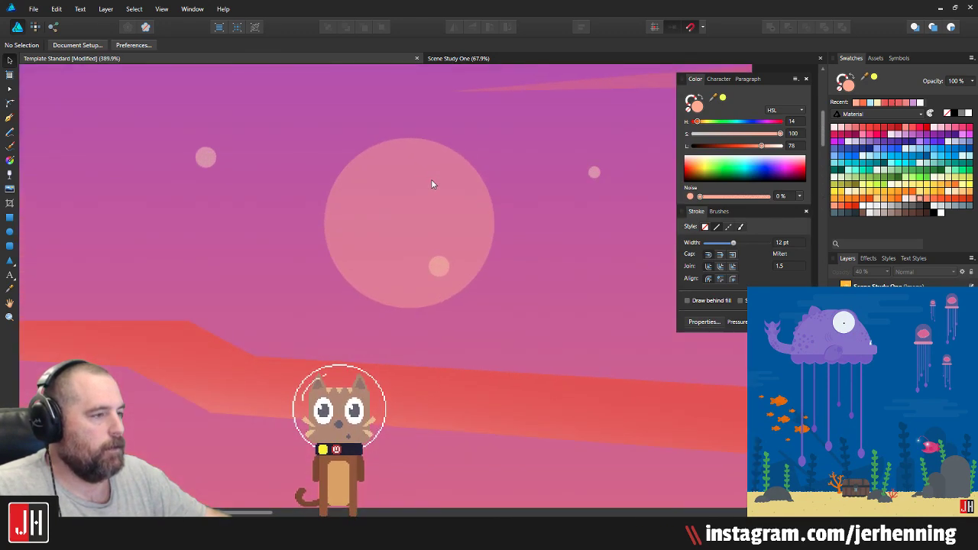
pyautogui.click(431, 183)
pyautogui.scroll(-5, 432, 186)
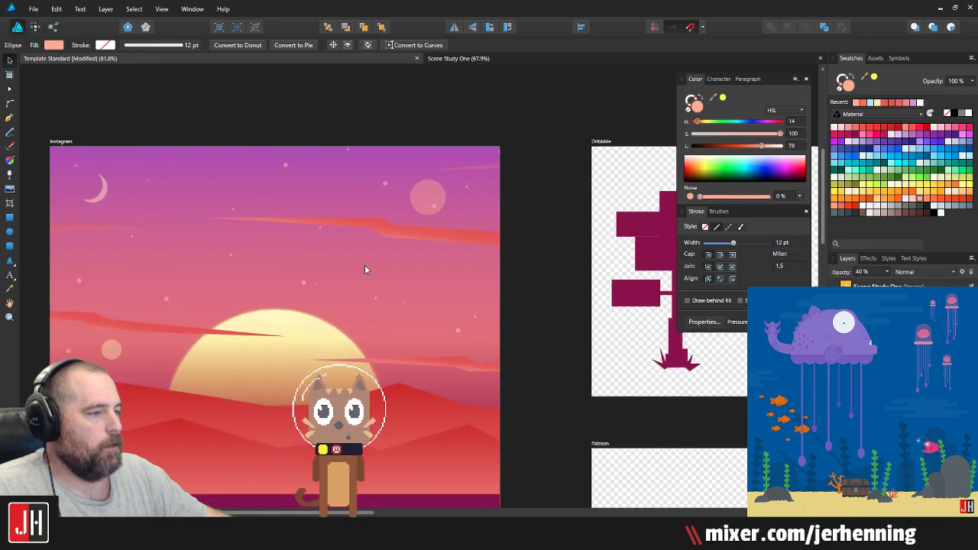
pyautogui.scroll(3, 364, 267)
pyautogui.click(226, 317)
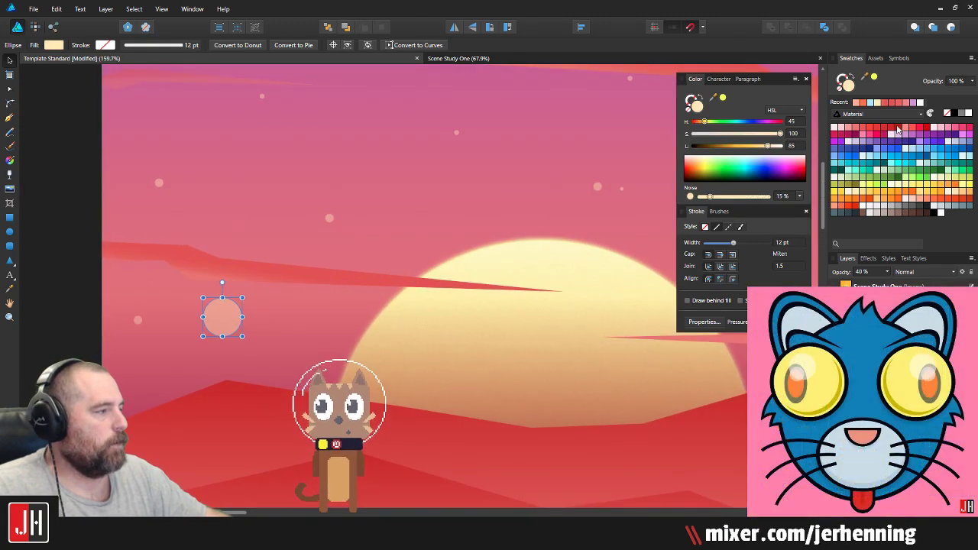
pyautogui.click(854, 138)
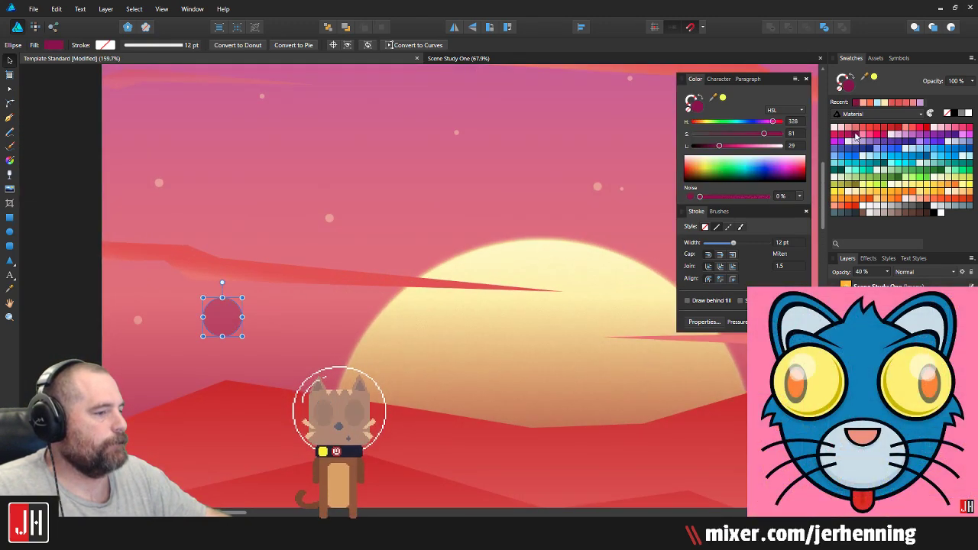
pyautogui.hotkey('ctrl', 'd')
pyautogui.scroll(-5, 111, 217)
pyautogui.scroll(2, 261, 183)
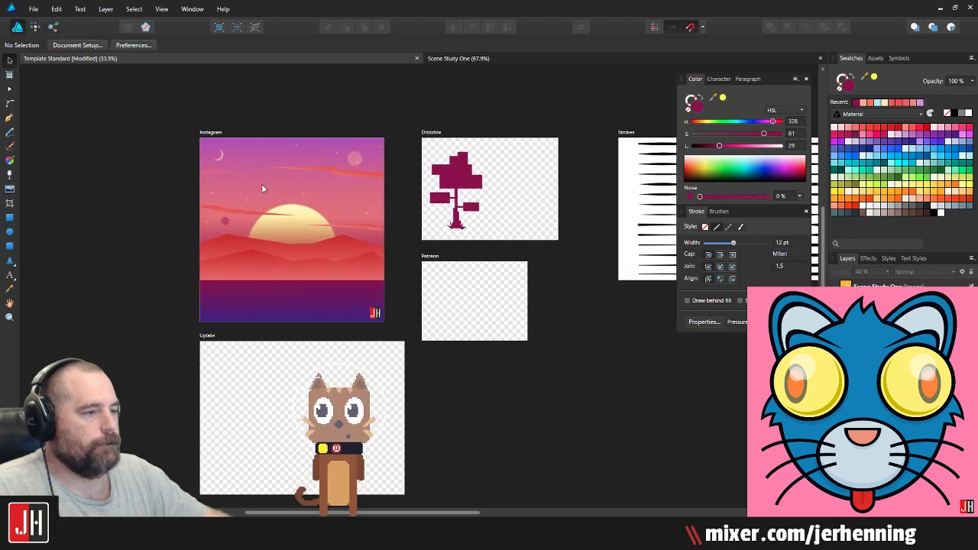
pyautogui.scroll(3, 306, 191)
pyautogui.scroll(-2, 316, 184)
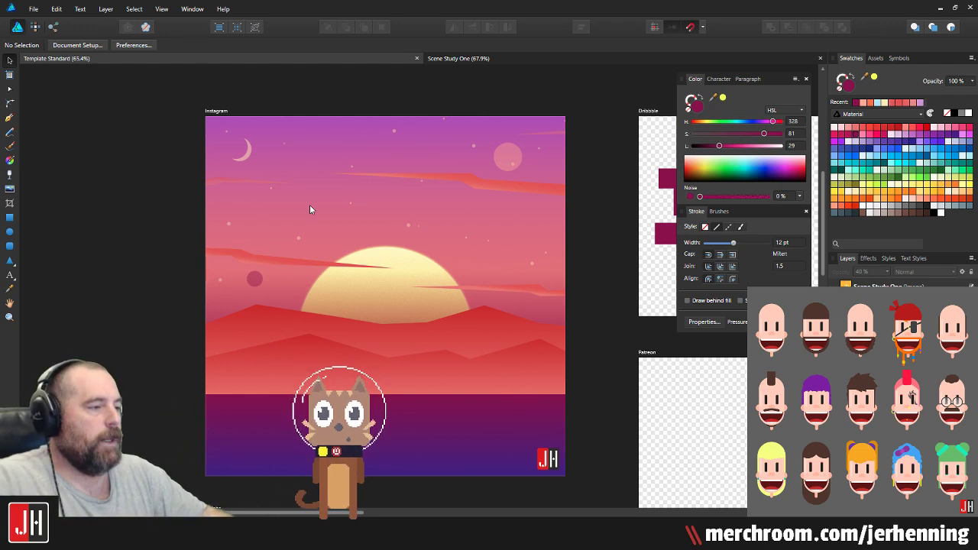
# Step: Recolour the smaller circle beside the sun with deep pink, HSL 334, 79, 38, deselect it and save the document
pyautogui.scroll(3, 264, 289)
pyautogui.click(250, 271)
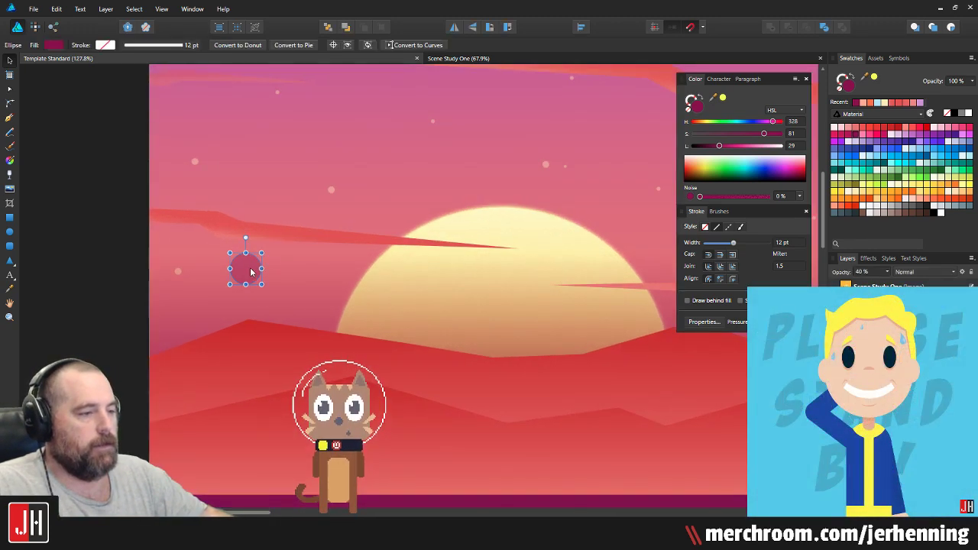
pyautogui.click(846, 136)
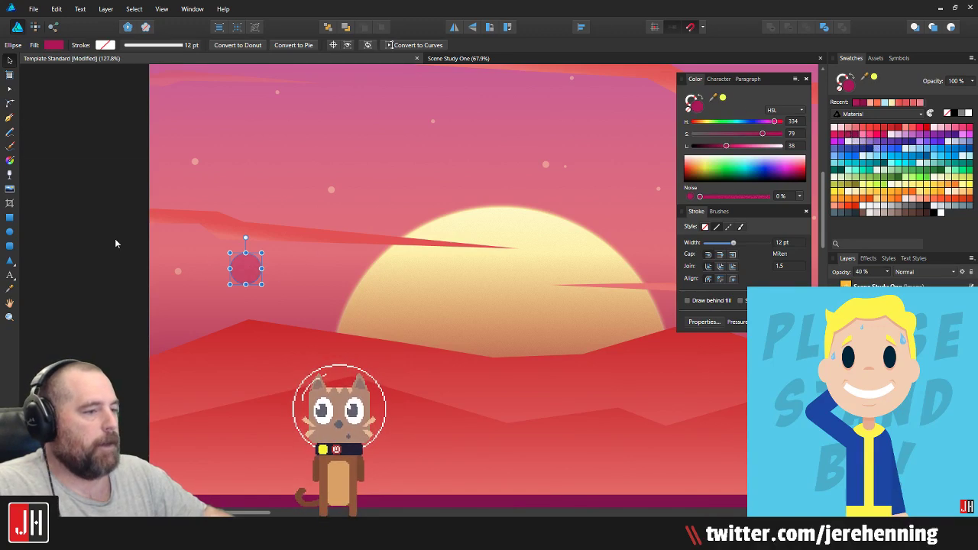
pyautogui.scroll(4, 202, 236)
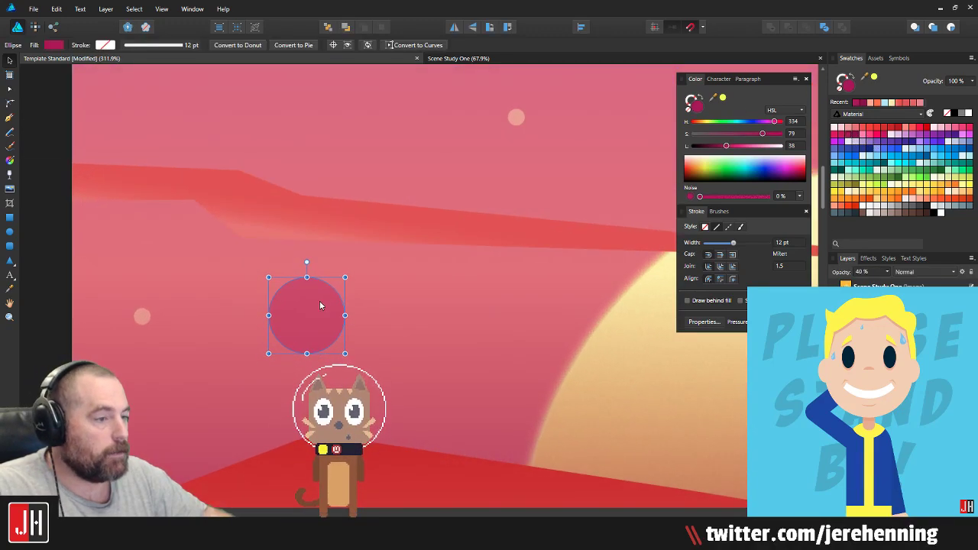
pyautogui.scroll(-7, 320, 306)
pyautogui.click(208, 310)
pyautogui.hotkey('ctrl', 's')
pyautogui.scroll(2, 379, 315)
pyautogui.moveTo(416, 304); pyautogui.dragTo(312, 273)
pyautogui.scroll(-3, 408, 270)
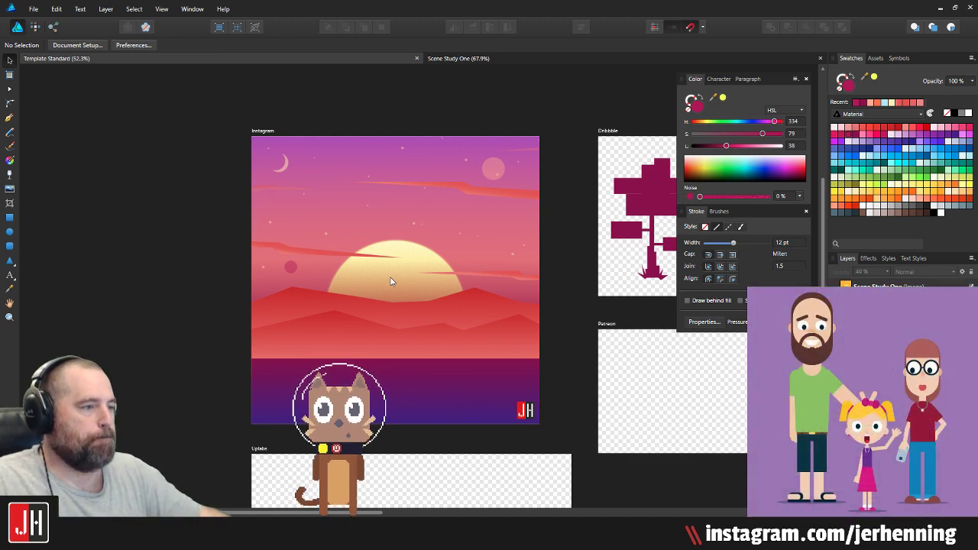
# Step: Enlarge the smaller deep-pink circle slightly and nudge it down in the sky beside the sun
pyautogui.scroll(5, 301, 260)
pyautogui.click(267, 280)
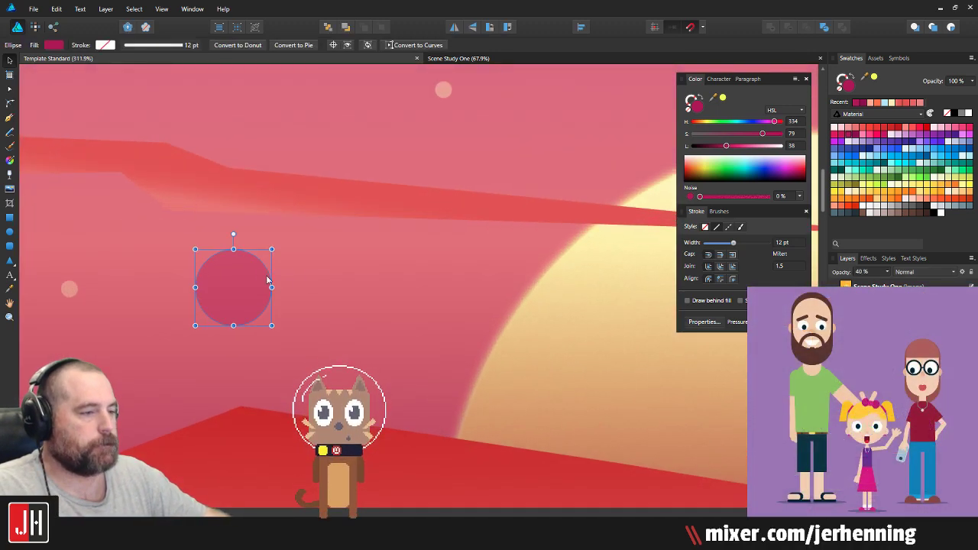
pyautogui.moveTo(272, 249); pyautogui.dragTo(286, 235)
pyautogui.moveTo(244, 284); pyautogui.dragTo(249, 300)
pyautogui.scroll(-5, 251, 300)
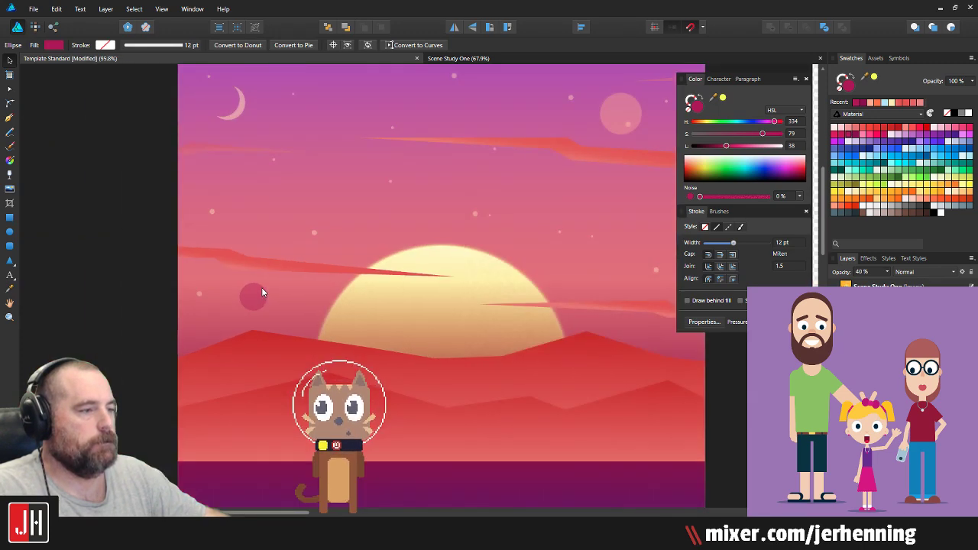
# Step: Move the crescent moon up and slightly right, nearer the artboard's top edge
pyautogui.scroll(3, 333, 141)
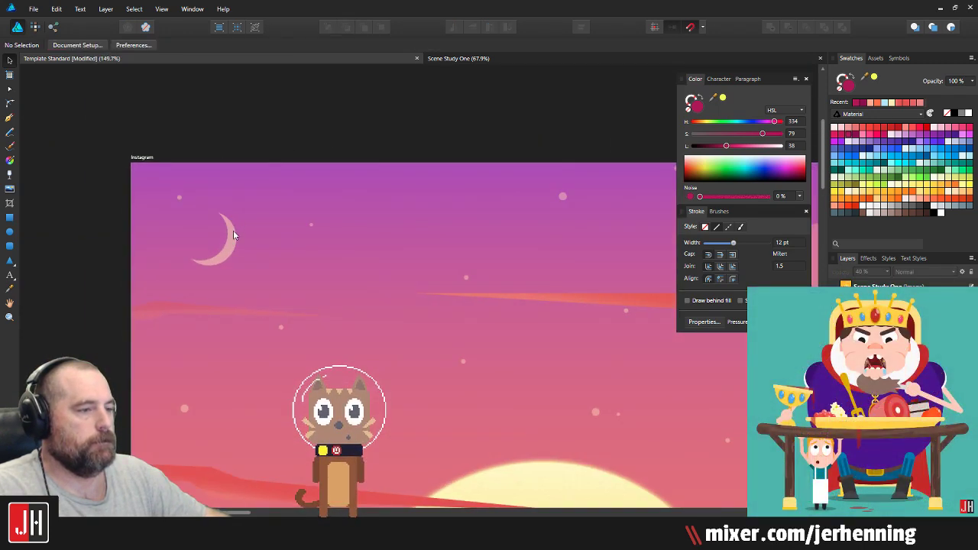
pyautogui.click(271, 226)
pyautogui.moveTo(270, 227); pyautogui.dragTo(257, 209)
pyautogui.click(340, 128)
pyautogui.scroll(-3, 336, 182)
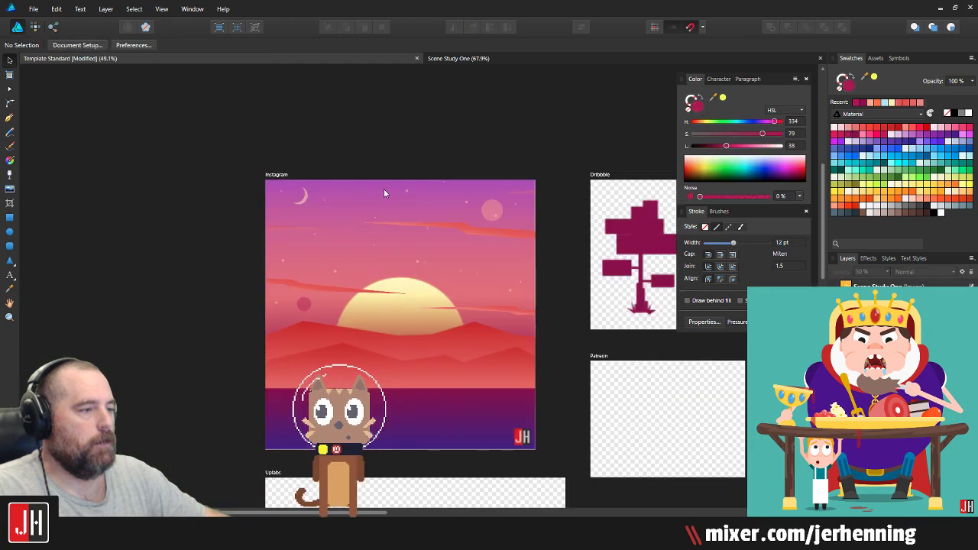
pyautogui.moveTo(370, 205); pyautogui.dragTo(291, 219)
pyautogui.scroll(2, 291, 222)
# Step: Try the crescent moon lower in the sky, above the left side of the sun
pyautogui.click(199, 191)
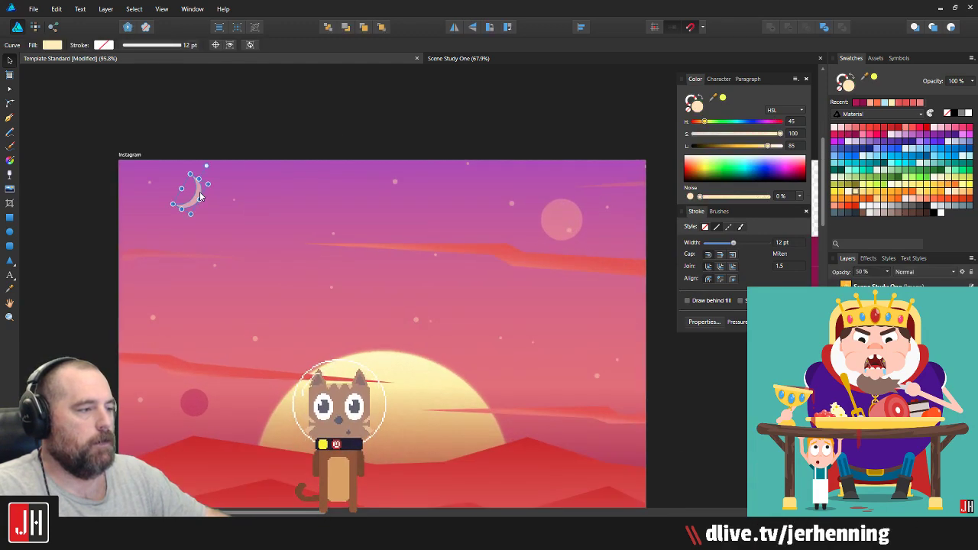
pyautogui.moveTo(200, 191); pyautogui.dragTo(276, 287)
pyautogui.click(312, 139)
pyautogui.scroll(3, 281, 286)
pyautogui.click(281, 285)
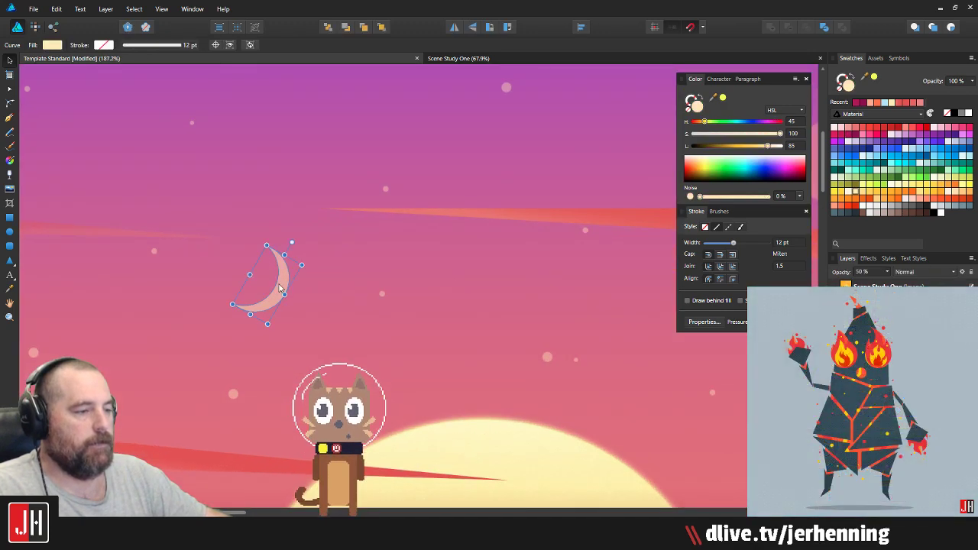
pyautogui.scroll(-4, 297, 273)
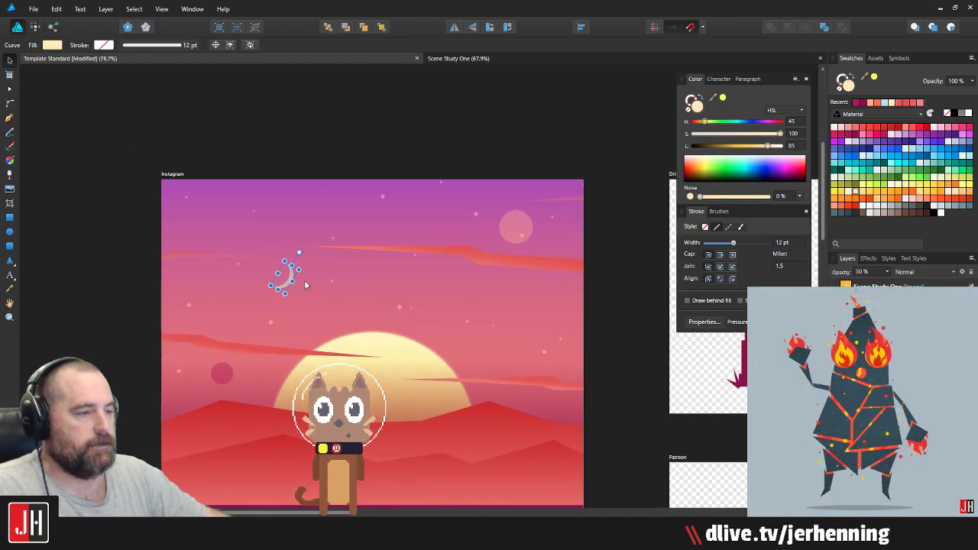
pyautogui.scroll(3, 298, 278)
# Step: Move the crescent moon back towards the artboard's upper-left corner and delete it from the scene
pyautogui.moveTo(286, 288); pyautogui.dragTo(171, 173)
pyautogui.scroll(-6, 171, 174)
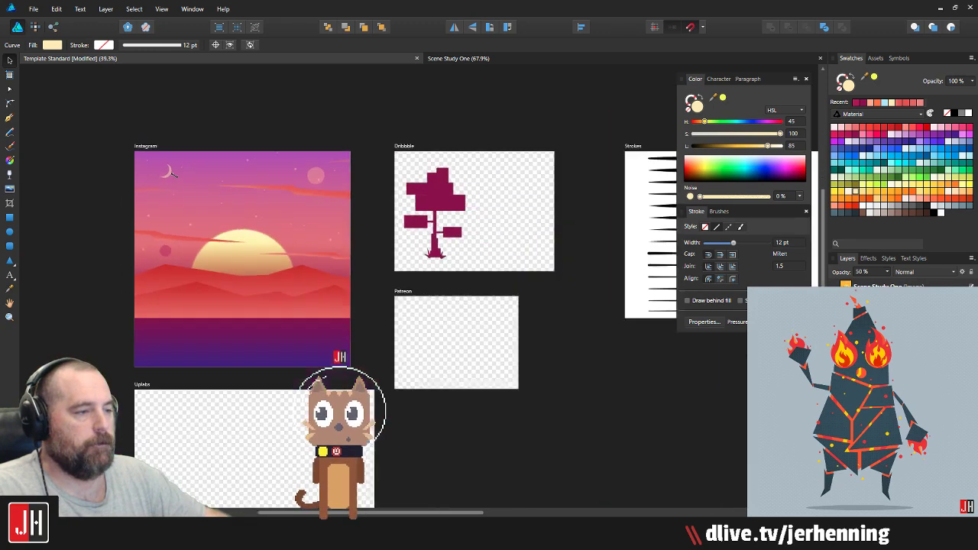
pyautogui.scroll(-1, 174, 174)
pyautogui.scroll(3, 179, 180)
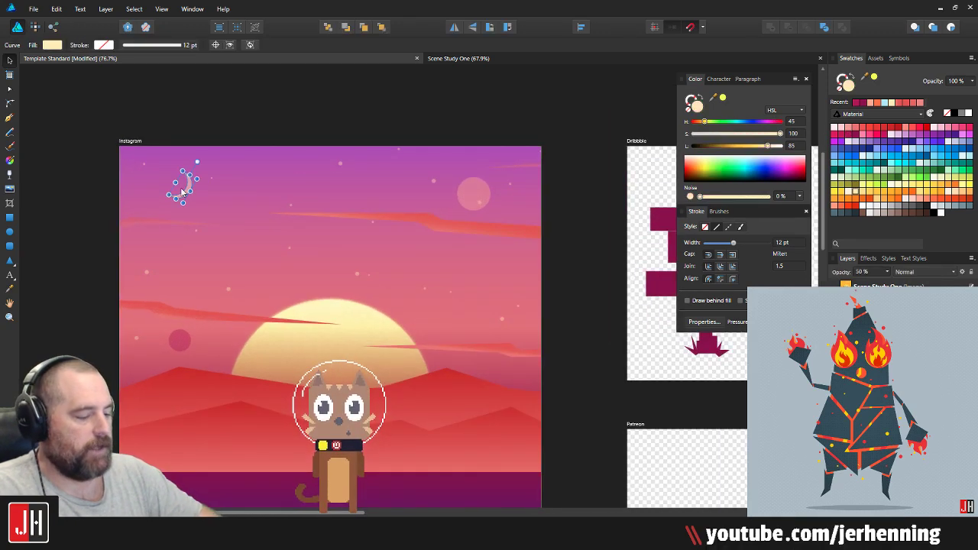
pyautogui.hotkey('ctrl', 'd')
pyautogui.scroll(-3, 180, 187)
pyautogui.scroll(2, 214, 222)
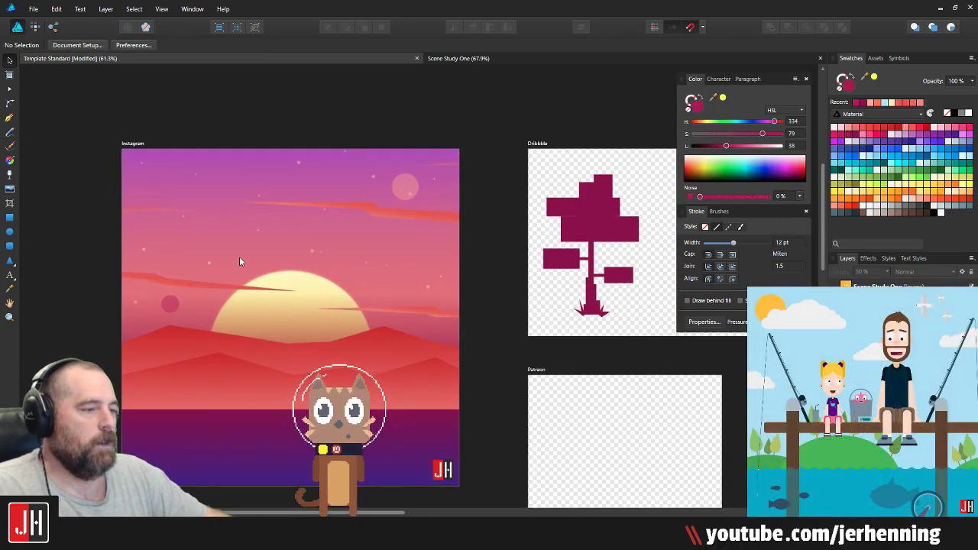
# Step: Move the star on the large circle closer to the circle's lower-right edge and deselect it
pyautogui.moveTo(239, 257); pyautogui.dragTo(279, 248)
pyautogui.moveTo(243, 190); pyautogui.dragTo(293, 204)
pyautogui.moveTo(397, 238); pyautogui.dragTo(368, 211)
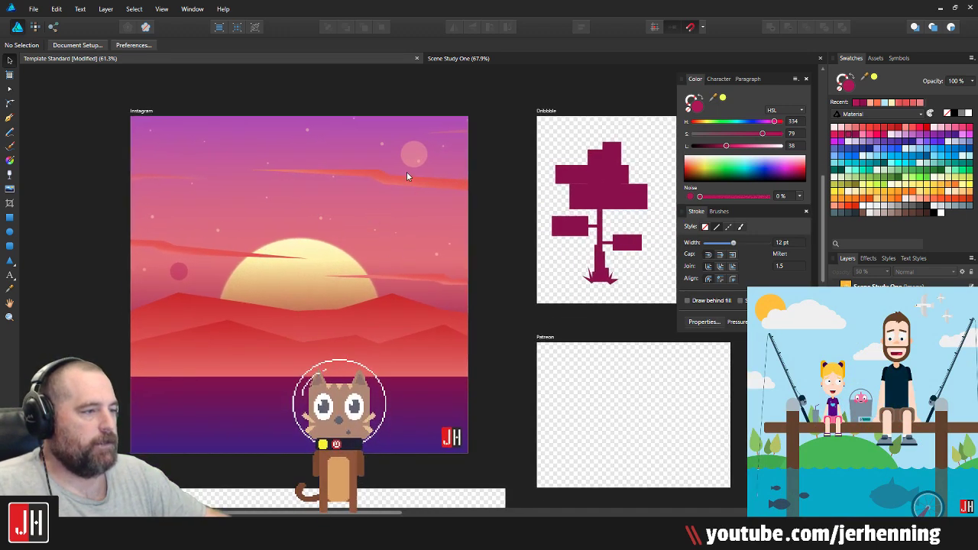
pyautogui.scroll(5, 406, 172)
pyautogui.click(377, 202)
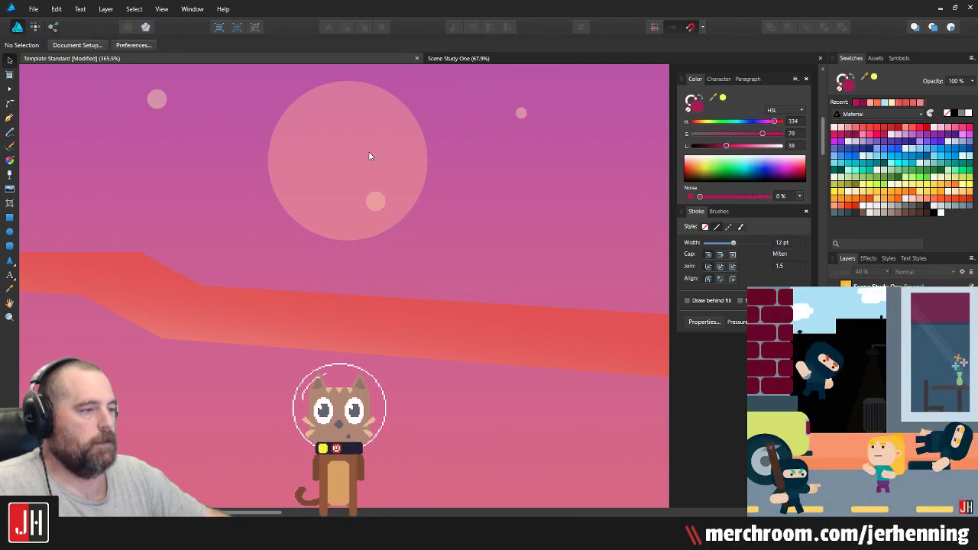
pyautogui.hotkey('ctrl', 'shift', '[')
pyautogui.hotkey('ctrl', ']')
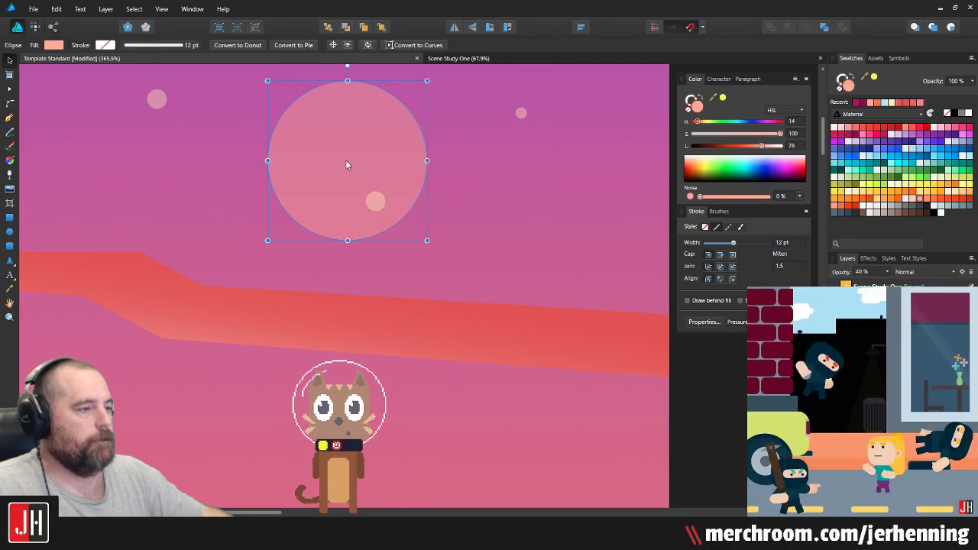
pyautogui.click(376, 204)
pyautogui.doubleClick(375, 205)
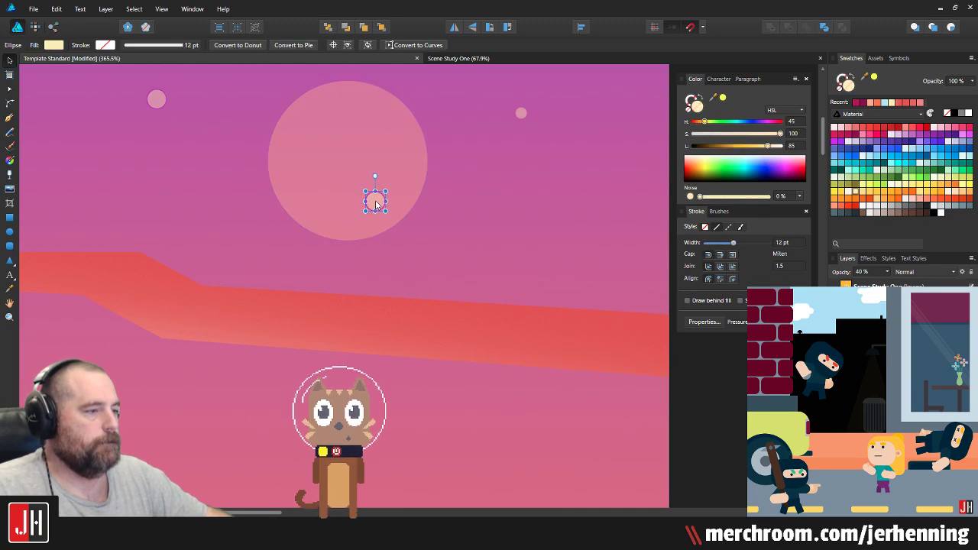
pyautogui.moveTo(376, 203)
pyautogui.mouseDown()
pyautogui.moveTo(389, 226)
pyautogui.moveTo(392, 207)
pyautogui.mouseUp()
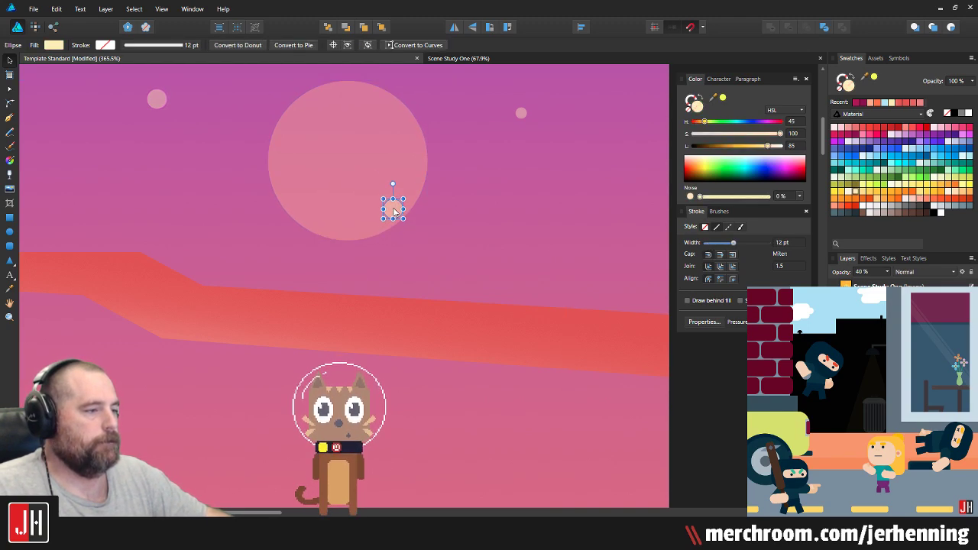
pyautogui.scroll(-6, 394, 207)
pyautogui.click(452, 231)
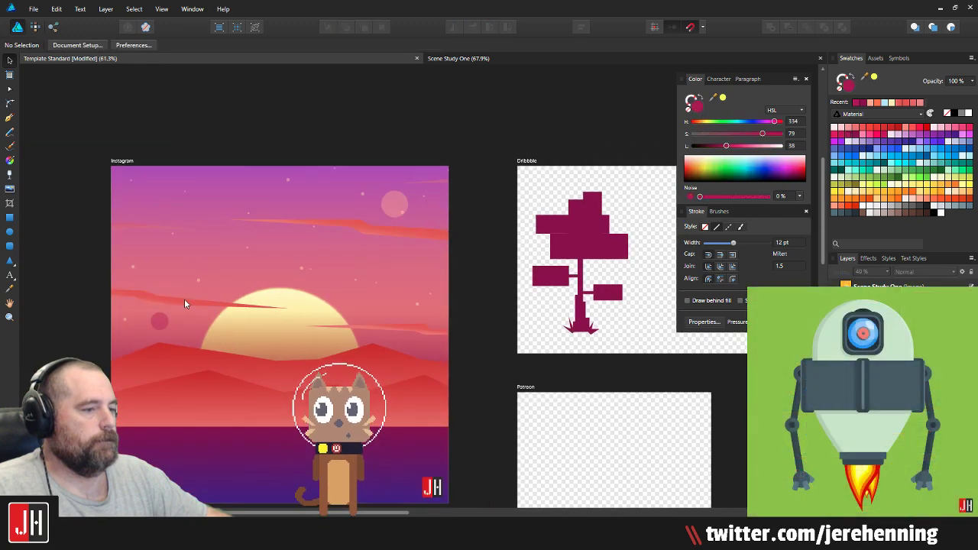
# Step: Spread the two neighbouring stars above the sun apart, the tiny one down to the right and the larger one up to the left
pyautogui.scroll(3, 184, 299)
pyautogui.click(475, 182)
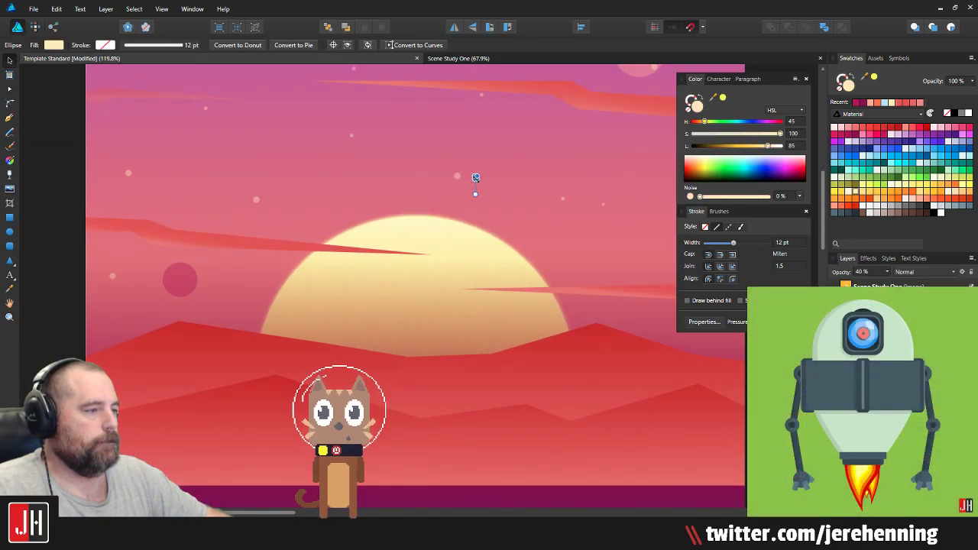
pyautogui.scroll(5, 469, 179)
pyautogui.moveTo(465, 177); pyautogui.dragTo(581, 300)
pyautogui.moveTo(411, 174); pyautogui.dragTo(338, 137)
pyautogui.scroll(-9, 348, 157)
pyautogui.moveTo(369, 182); pyautogui.dragTo(350, 273)
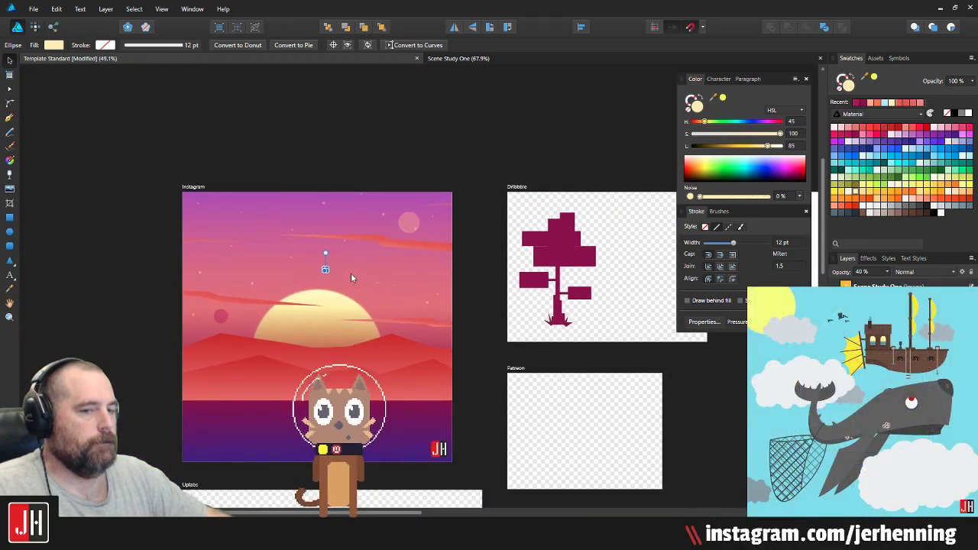
# Step: Move the tiny star right of the sun down below the lower cloud, just above the mountains, and deselect it
pyautogui.scroll(7, 382, 284)
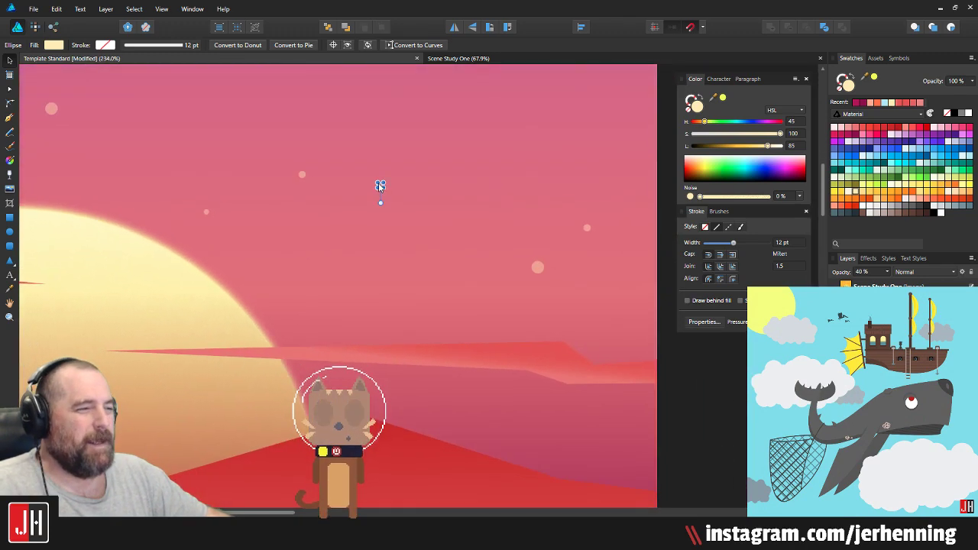
pyautogui.scroll(-4, 427, 402)
pyautogui.scroll(-2, 431, 403)
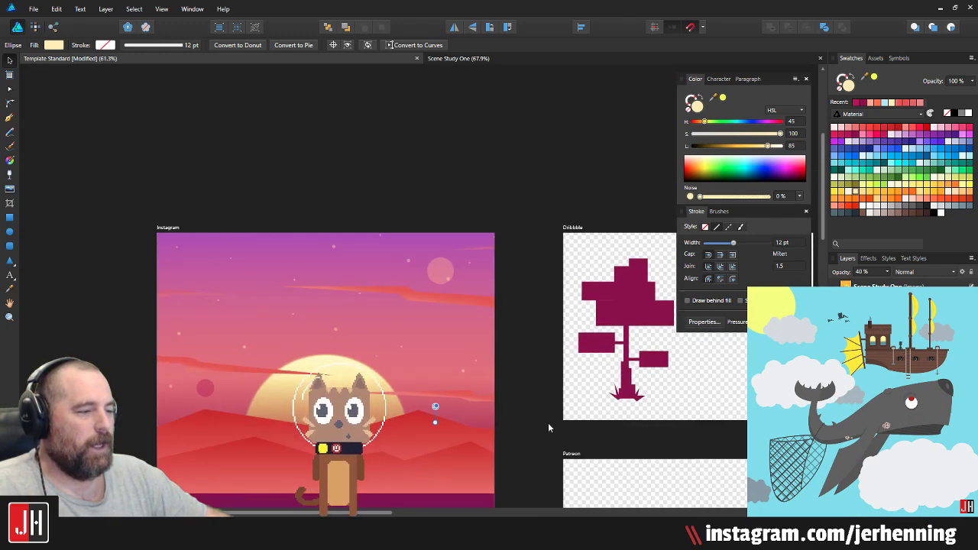
pyautogui.hotkey('ctrl', 'd')
# Step: Move the small star above the sun's right side up and slightly right into the open sky, and deselect it
pyautogui.scroll(4, 352, 321)
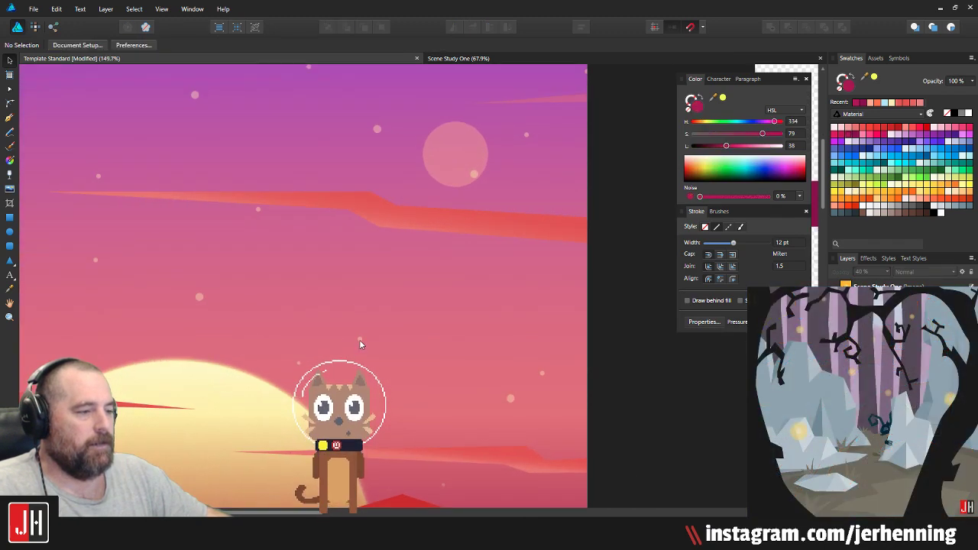
pyautogui.press('m')
pyautogui.scroll(3, 359, 339)
pyautogui.moveTo(422, 221); pyautogui.dragTo(429, 227)
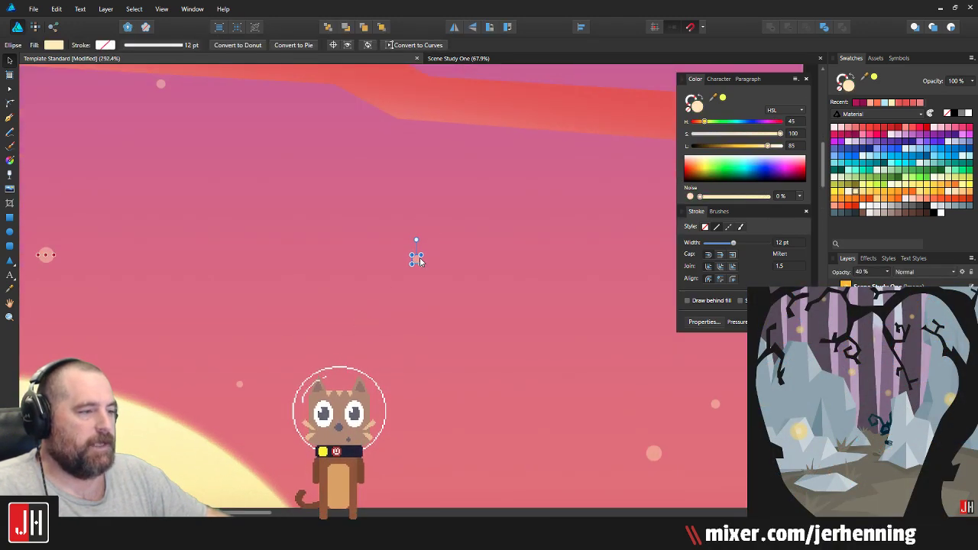
pyautogui.scroll(-5, 426, 275)
pyautogui.hotkey('ctrl', 'd')
pyautogui.scroll(2, 284, 281)
pyautogui.scroll(3, 284, 281)
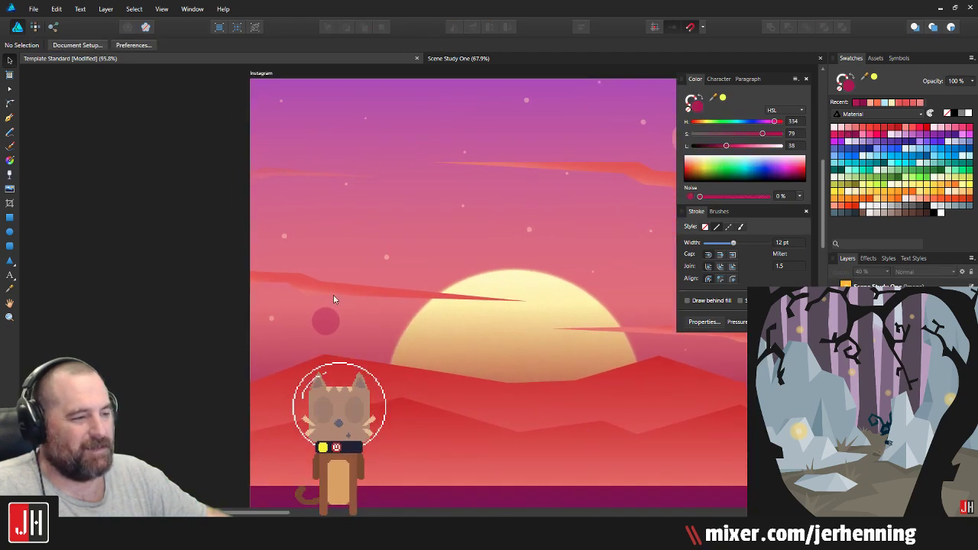
pyautogui.scroll(-4, 382, 254)
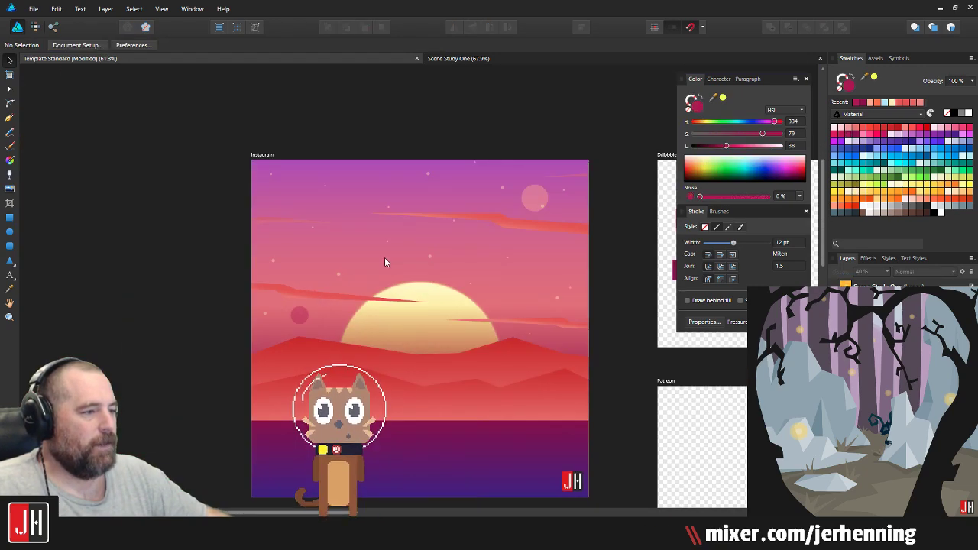
# Step: Move a tiny star to just above the lower cloud beside the sun's upper-left edge and deselect it
pyautogui.scroll(2, 386, 257)
pyautogui.moveTo(378, 220); pyautogui.dragTo(381, 223)
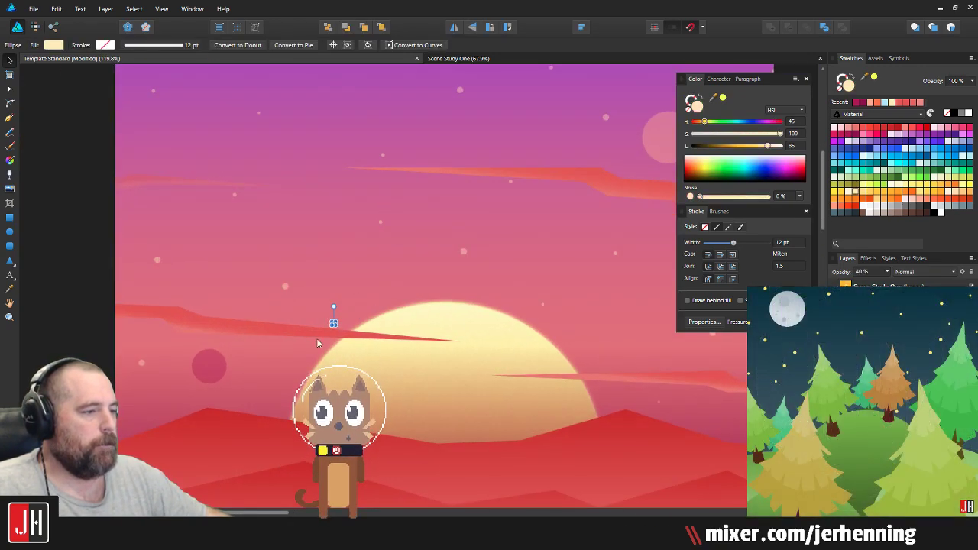
pyautogui.scroll(-3, 370, 309)
pyautogui.scroll(-3, 372, 307)
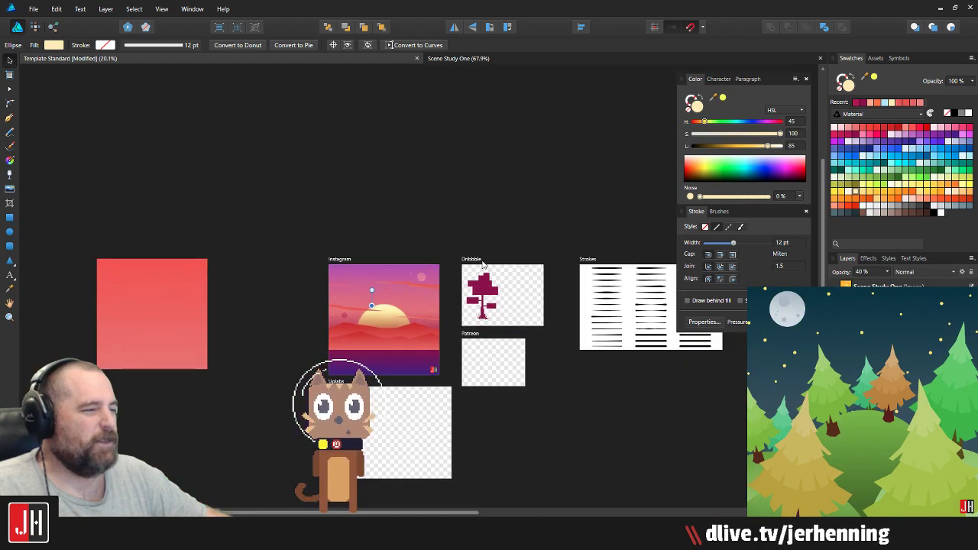
pyautogui.hotkey('ctrl', 'd')
pyautogui.scroll(6, 392, 293)
pyautogui.moveTo(413, 314); pyautogui.dragTo(371, 258)
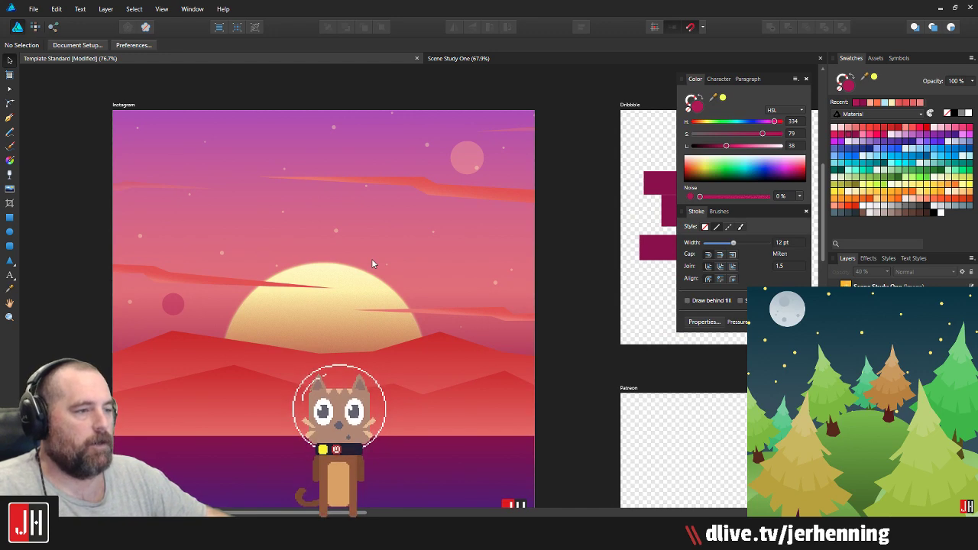
pyautogui.moveTo(155, 163); pyautogui.dragTo(196, 183)
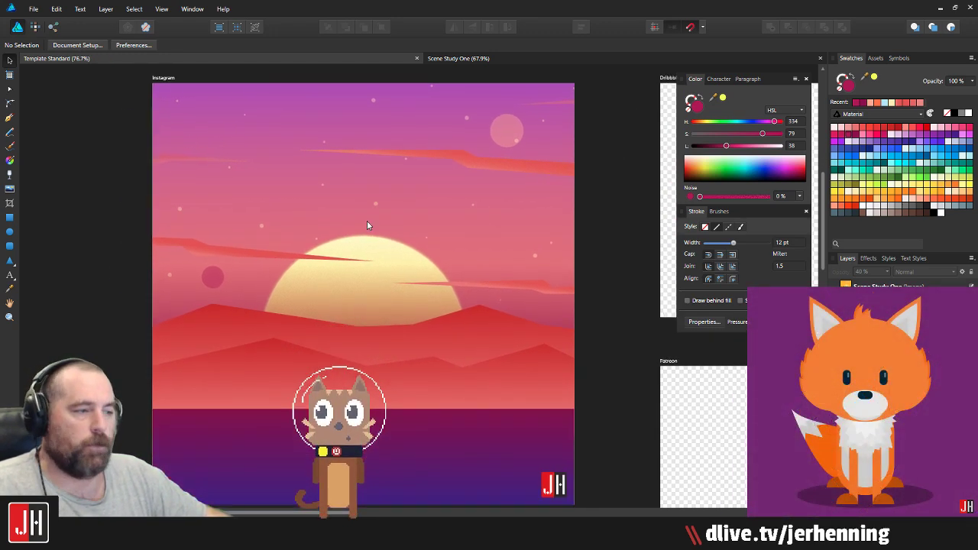
pyautogui.scroll(-2, 359, 221)
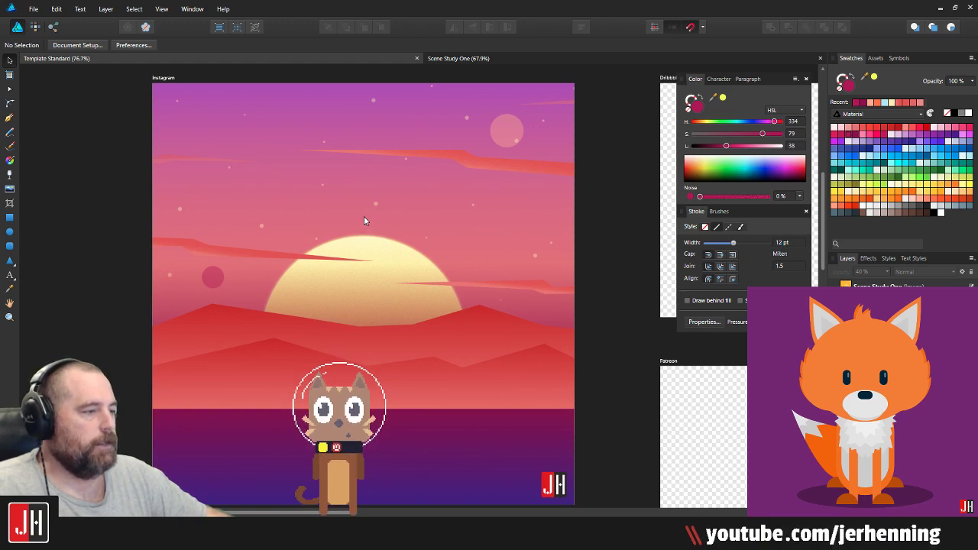
pyautogui.moveTo(363, 216); pyautogui.dragTo(384, 222)
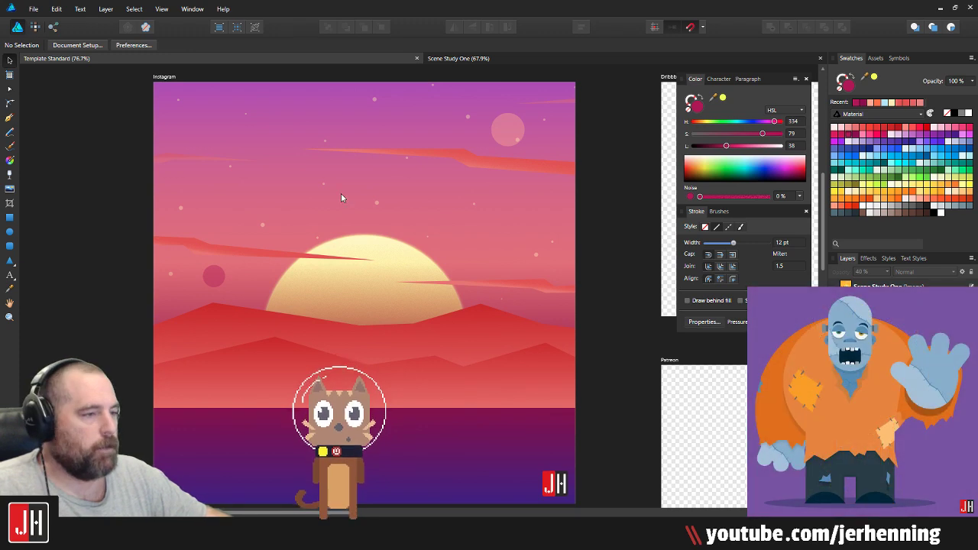
# Step: Draw a solid magenta circle in the open sky above and to the left of the sun
pyautogui.scroll(3, 268, 182)
pyautogui.moveTo(272, 151)
pyautogui.mouseDown()
pyautogui.moveTo(268, 182)
pyautogui.moveTo(383, 346)
pyautogui.mouseUp()
pyautogui.click(12, 233)
pyautogui.scroll(2, 283, 239)
pyautogui.moveTo(307, 262)
pyautogui.mouseDown()
pyautogui.moveTo(331, 265)
pyautogui.moveTo(306, 260)
pyautogui.mouseUp()
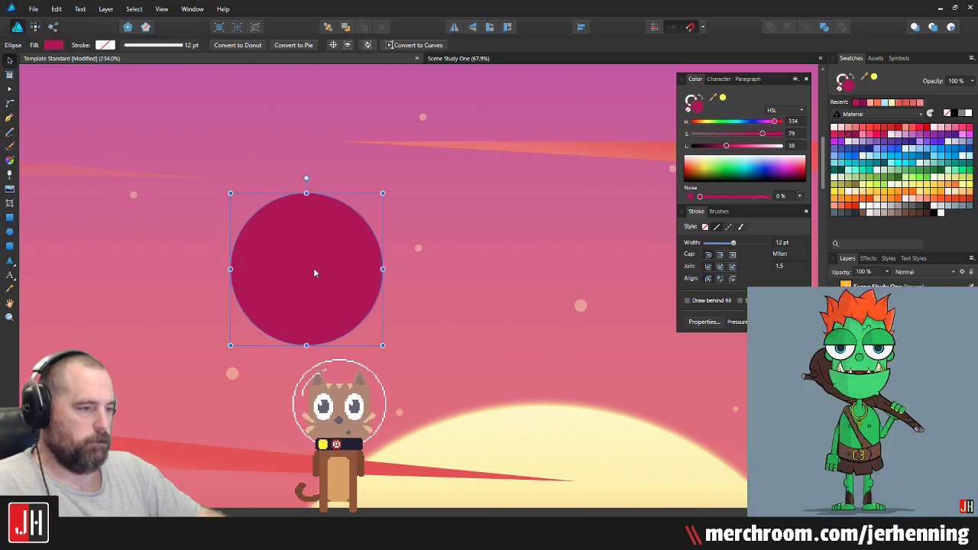
# Step: Cut a crescent from the magenta circle by subtracting a copy offset to the right, and delete the leftover full circle
pyautogui.moveTo(313, 269); pyautogui.dragTo(338, 268)
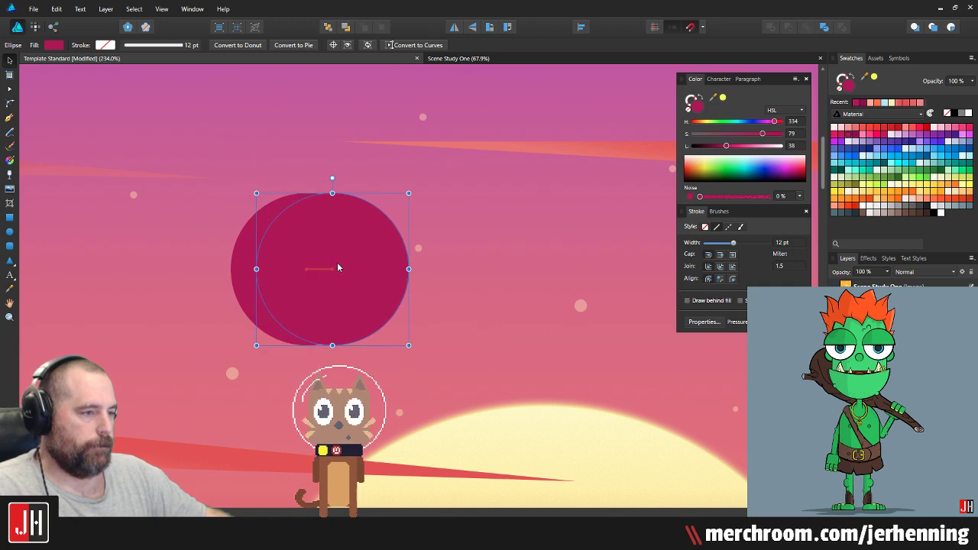
pyautogui.keyDown('shift'); pyautogui.click(242, 254); pyautogui.keyUp('shift')
pyautogui.click(788, 27)
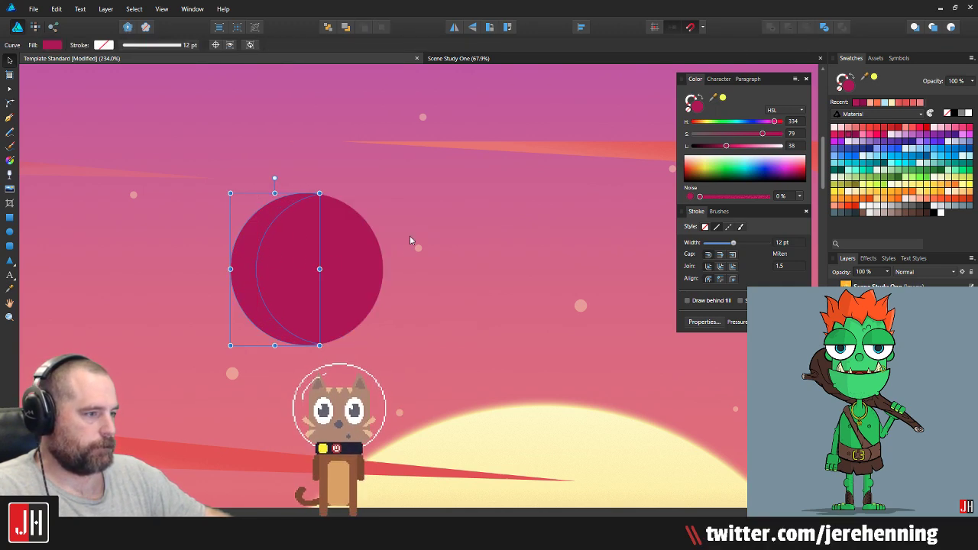
pyautogui.click(380, 245)
pyautogui.click(367, 249)
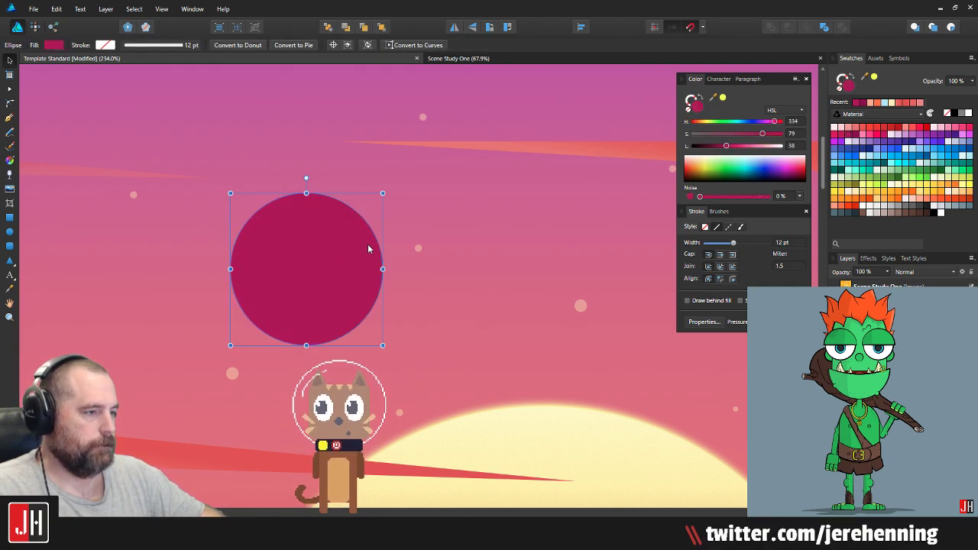
pyautogui.press('Delete')
pyautogui.click(245, 256)
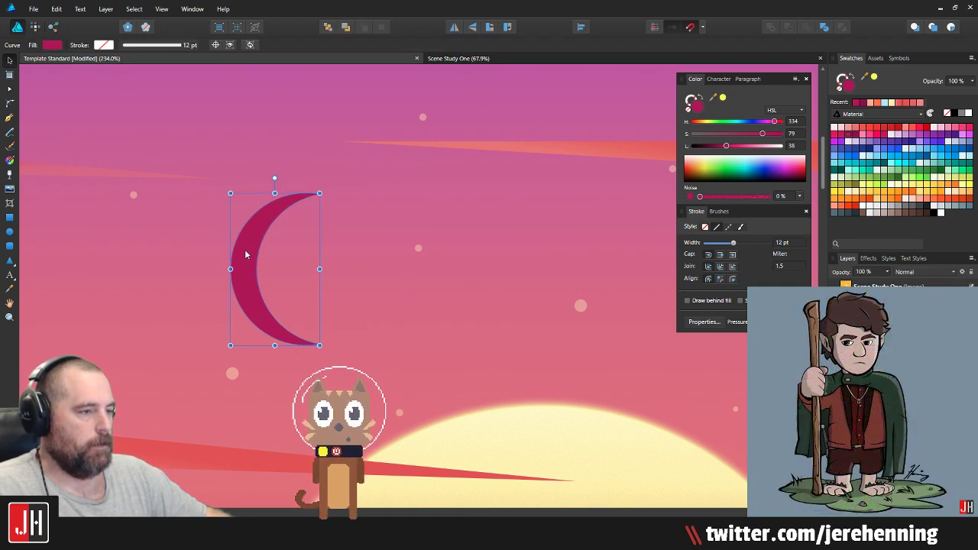
# Step: Try a tilted duplicate of the crescent to the left of the original, and delete both crescents
pyautogui.moveTo(247, 255); pyautogui.dragTo(208, 256)
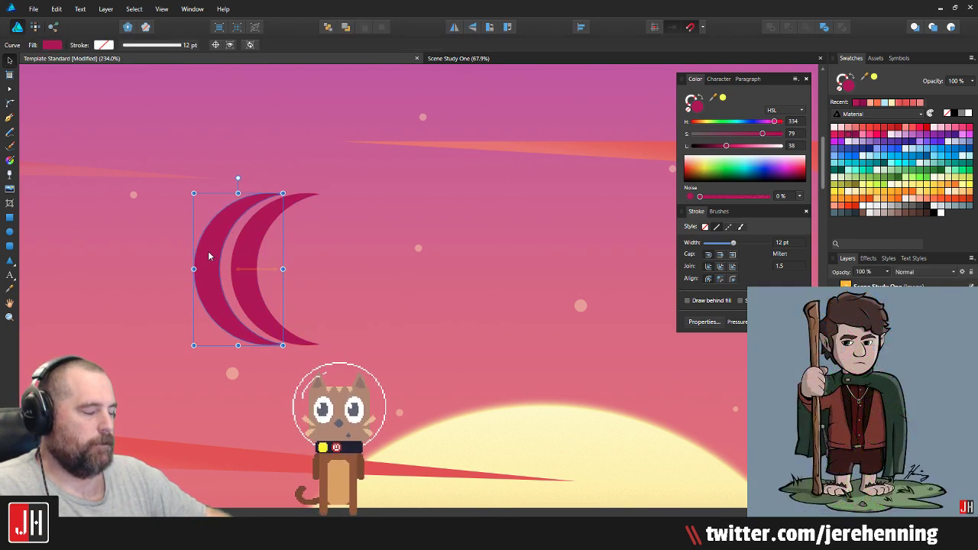
pyautogui.keyDown('shift'); pyautogui.click(262, 234); pyautogui.keyUp('shift')
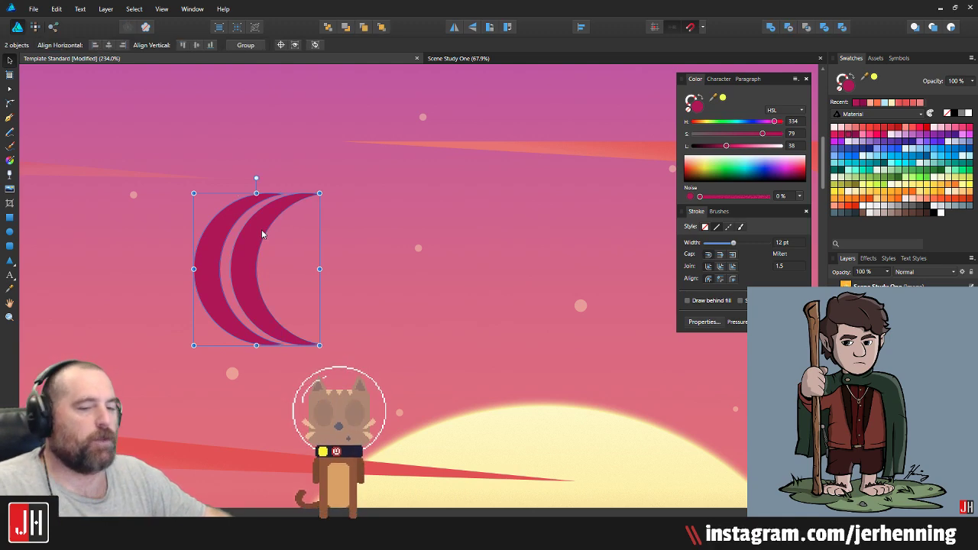
pyautogui.click(222, 227)
pyautogui.keyDown('shift'); pyautogui.click(246, 229); pyautogui.keyUp('shift')
pyautogui.click(229, 226)
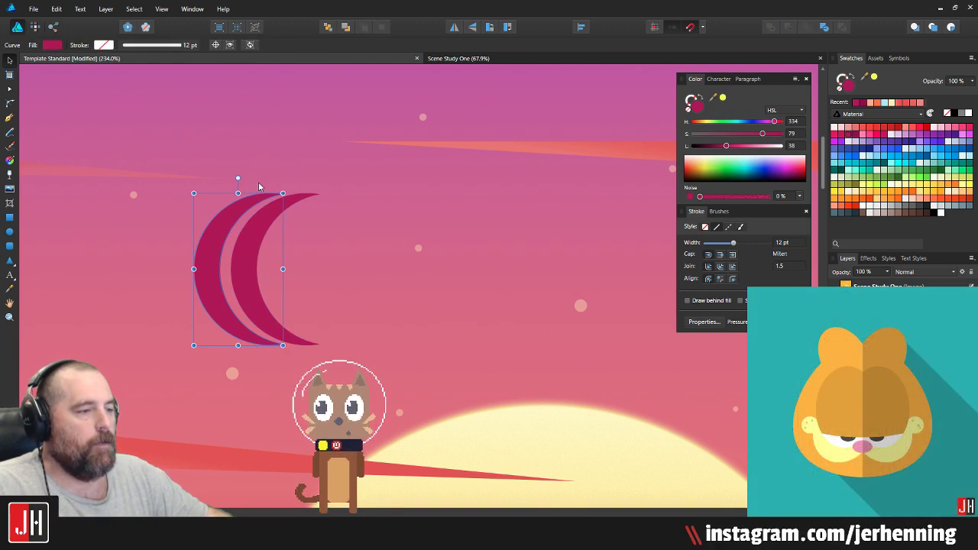
pyautogui.scroll(1, 228, 230)
pyautogui.scroll(1, 227, 236)
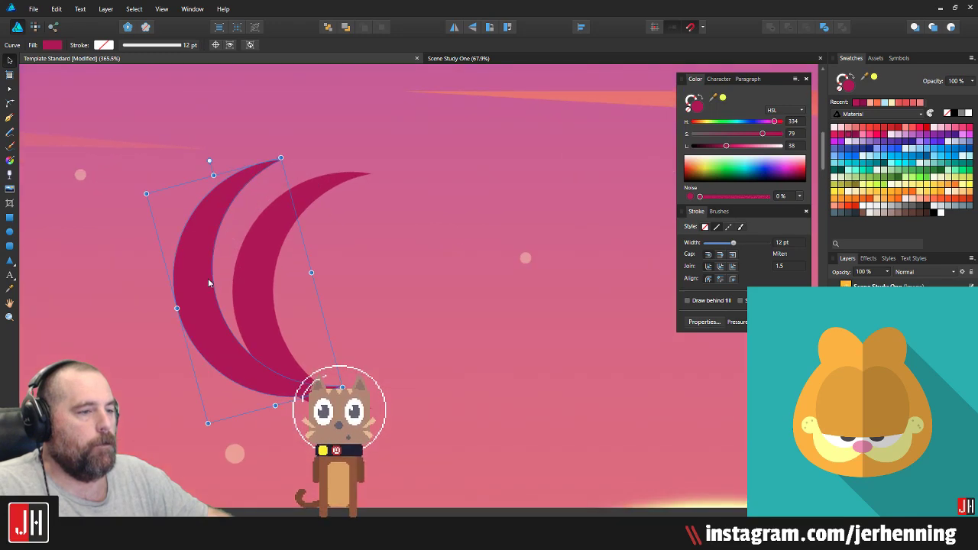
pyautogui.moveTo(208, 278); pyautogui.dragTo(215, 304)
pyautogui.keyDown('shift'); pyautogui.click(270, 261); pyautogui.keyUp('shift')
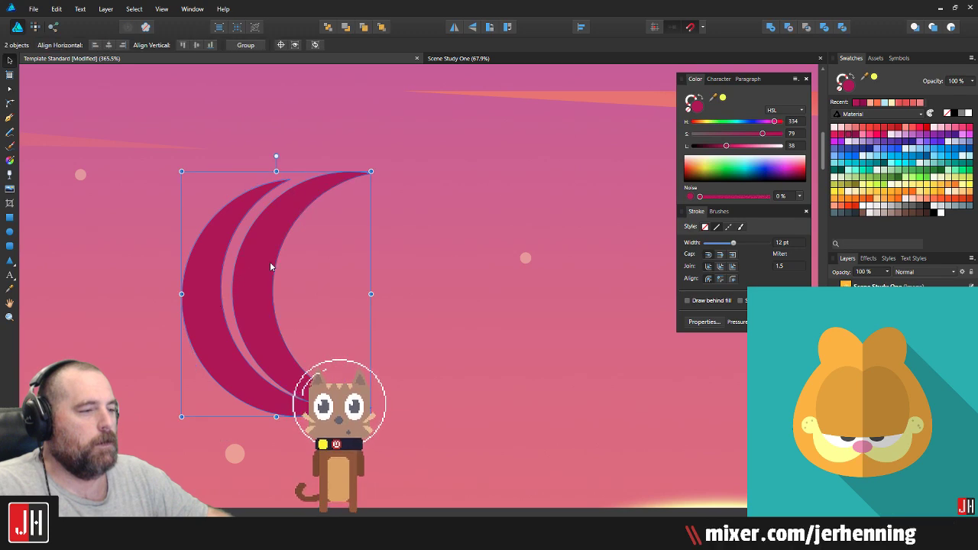
pyautogui.press('Delete')
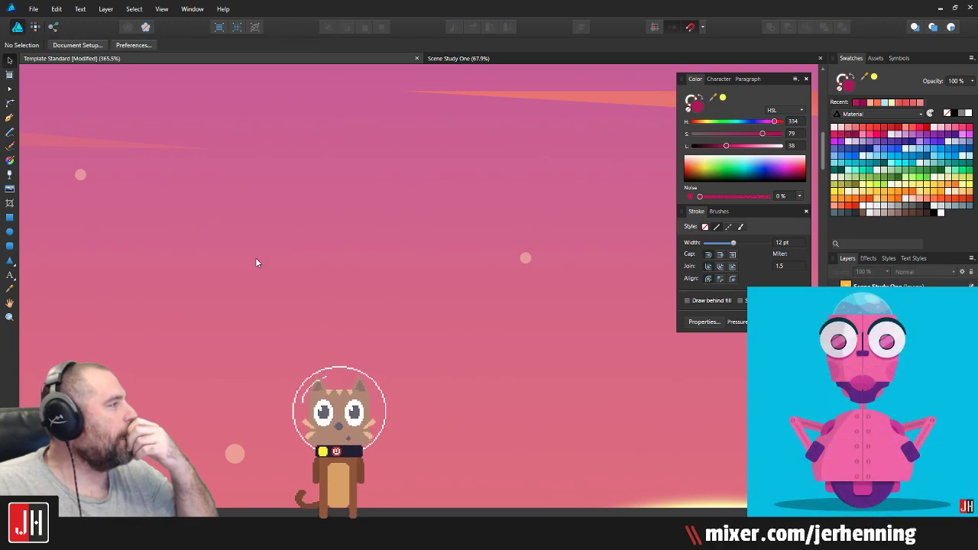
# Step: Duplicate the dark planet left of the sun and shrink the copy into a crater near the planet's upper-right edge
pyautogui.scroll(-8, 336, 261)
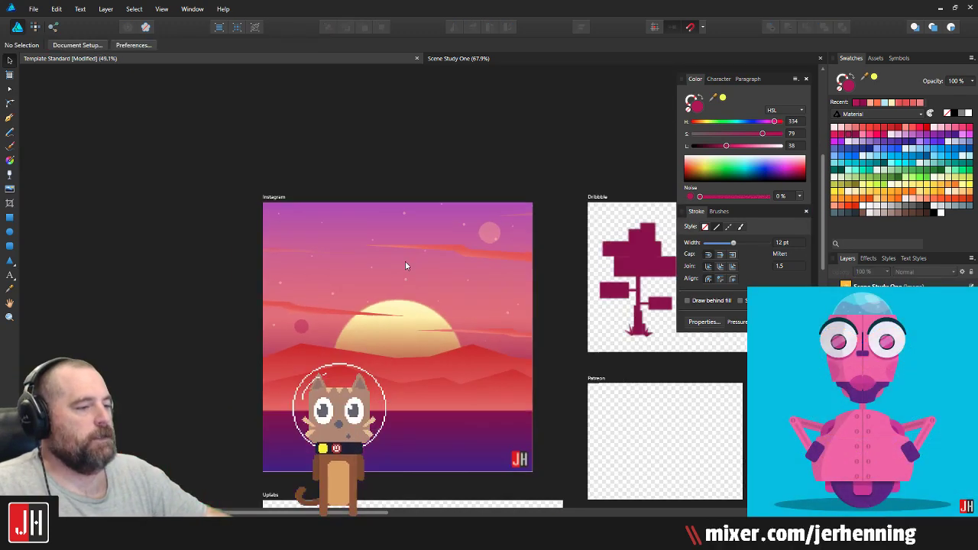
pyautogui.moveTo(406, 265); pyautogui.dragTo(372, 275)
pyautogui.scroll(7, 260, 346)
pyautogui.scroll(3, 286, 326)
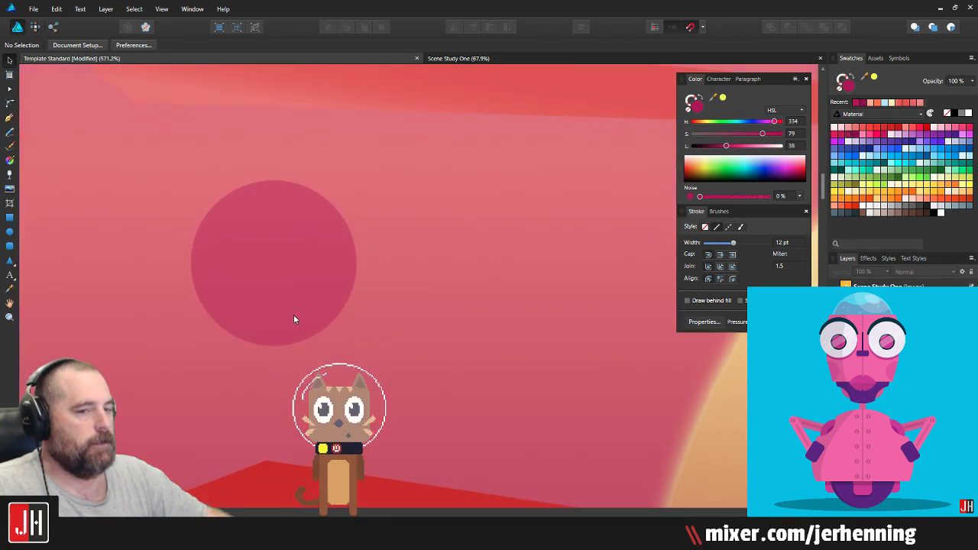
pyautogui.click(282, 269)
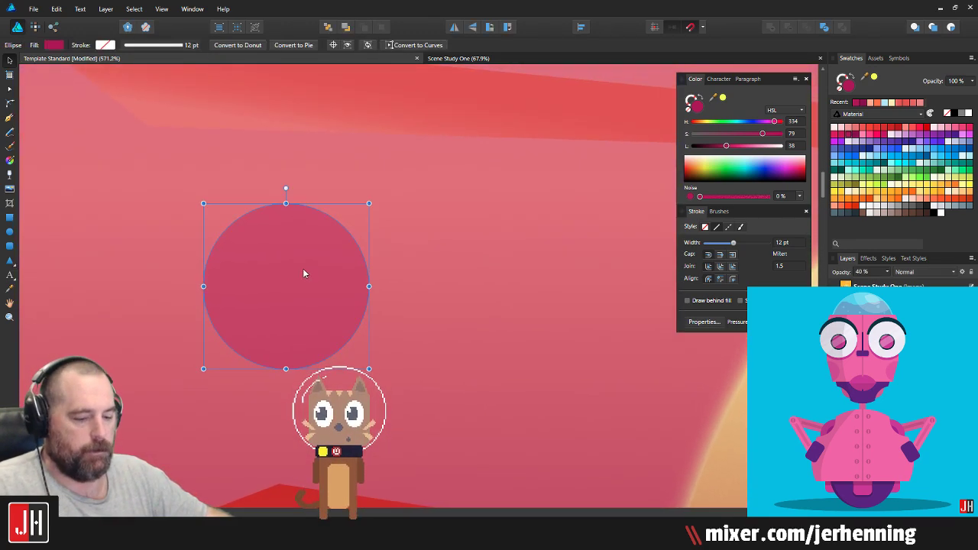
pyautogui.hotkey('ctrl', 'j')
pyautogui.moveTo(367, 205)
pyautogui.mouseDown()
pyautogui.moveTo(303, 259)
pyautogui.moveTo(372, 191)
pyautogui.mouseUp()
pyautogui.scroll(3, 282, 291)
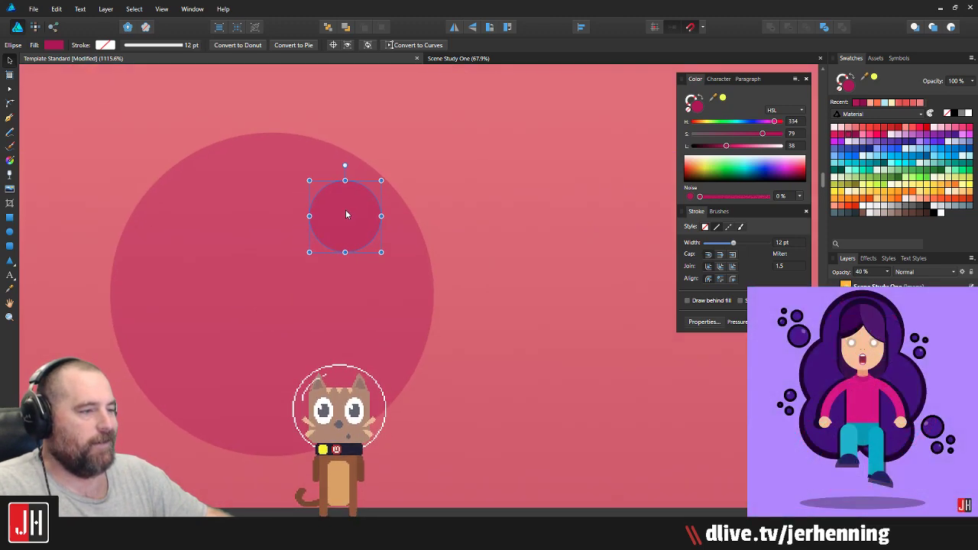
pyautogui.scroll(4, 373, 194)
pyautogui.moveTo(387, 169); pyautogui.dragTo(367, 191)
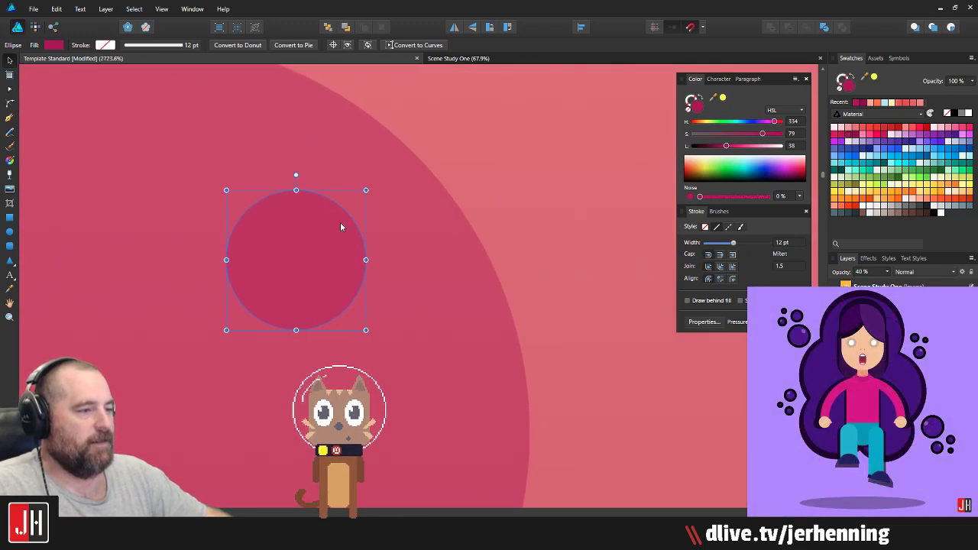
# Step: Add two smaller copies of the crater, one at the planet's lower left and one just below the upper-right crater
pyautogui.scroll(-4, 315, 234)
pyautogui.moveTo(310, 243); pyautogui.dragTo(158, 411)
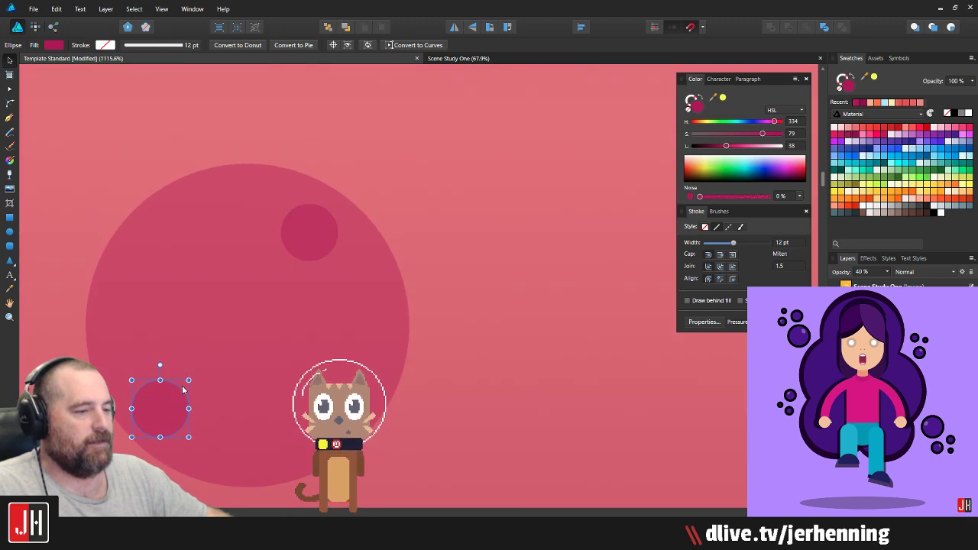
pyautogui.moveTo(188, 380); pyautogui.dragTo(514, 145)
pyautogui.scroll(3, 151, 433)
pyautogui.scroll(-5, 477, 245)
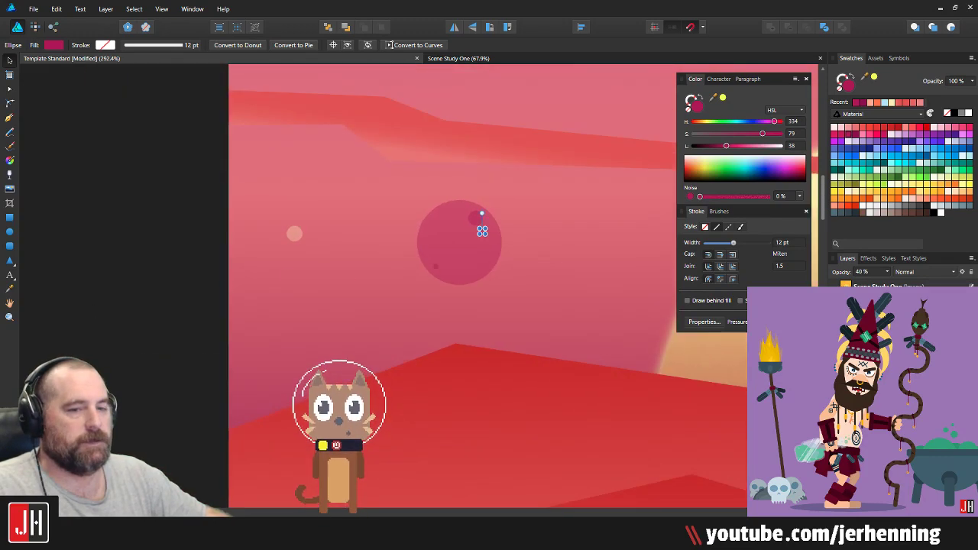
# Step: Copy the small upper-right crater to the planet's lower left, above the existing crater there, and enlarge the copy slightly
pyautogui.scroll(3, 432, 224)
pyautogui.moveTo(491, 272); pyautogui.dragTo(331, 254)
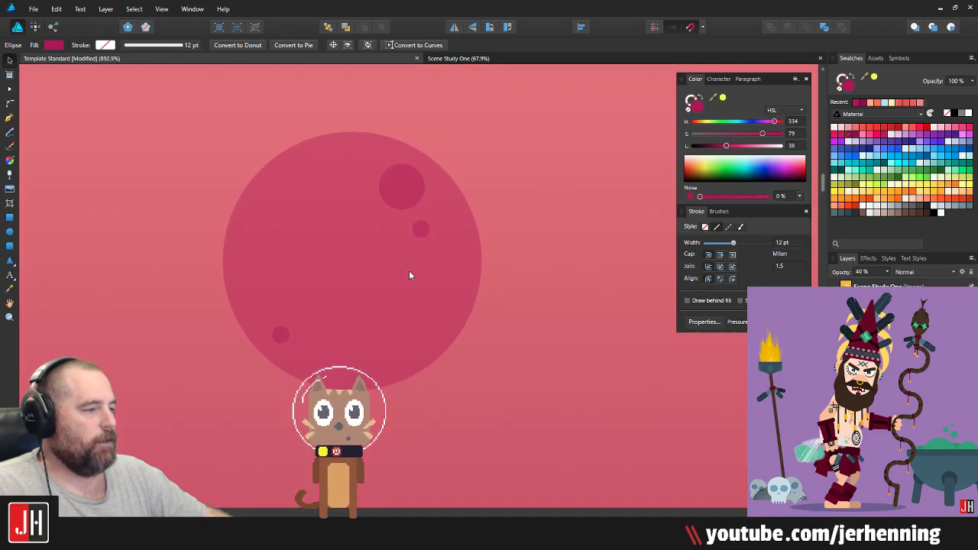
pyautogui.click(418, 228)
pyautogui.moveTo(418, 228); pyautogui.dragTo(332, 247)
pyautogui.scroll(5, 269, 291)
pyautogui.moveTo(304, 281); pyautogui.dragTo(279, 276)
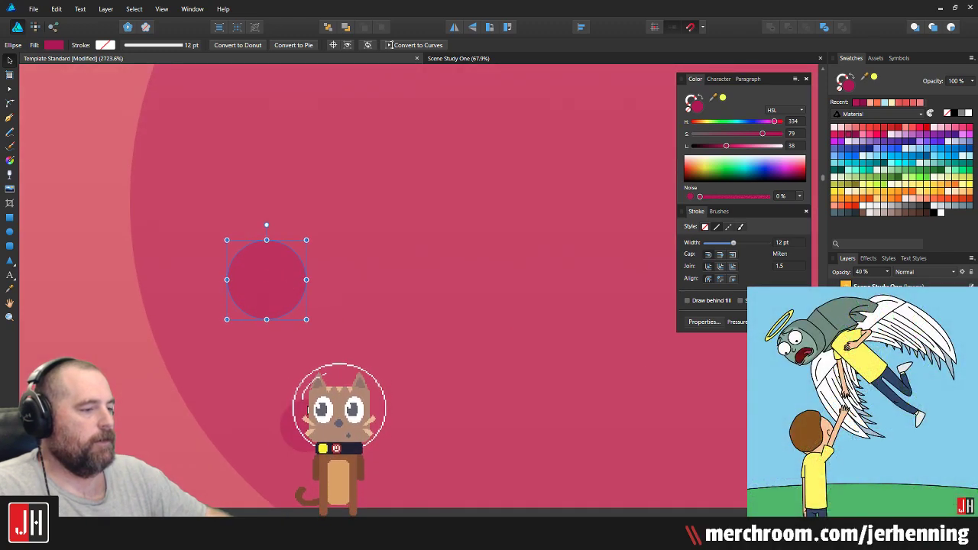
# Step: Nudge the smaller lower-left crater closer to the larger one and shift both together down and right
pyautogui.moveTo(301, 426); pyautogui.dragTo(288, 406)
pyautogui.keyDown('shift'); pyautogui.click(286, 299); pyautogui.keyUp('shift')
pyautogui.moveTo(287, 298); pyautogui.dragTo(316, 327)
pyautogui.scroll(-5, 314, 327)
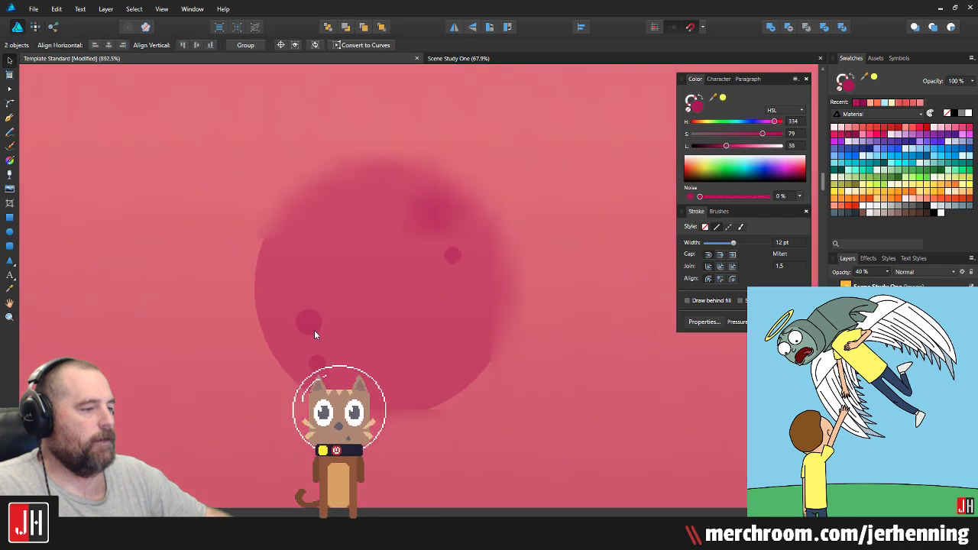
# Step: Copy the smaller lower-left crater to the planet's lower-right edge and shrink the copy to a tiny crater
pyautogui.scroll(3, 284, 280)
pyautogui.click(185, 371)
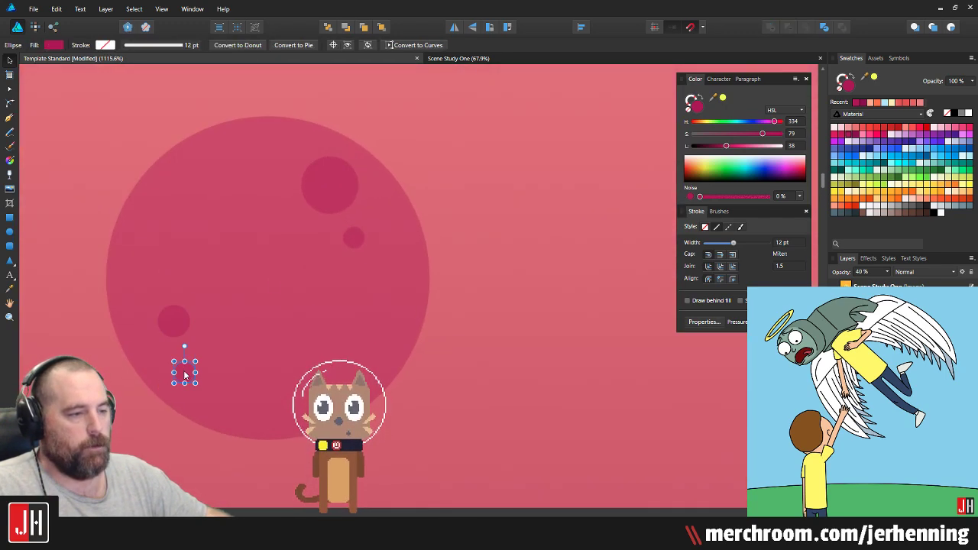
pyautogui.moveTo(185, 371); pyautogui.dragTo(375, 393)
pyautogui.scroll(4, 360, 369)
pyautogui.scroll(-4, 376, 392)
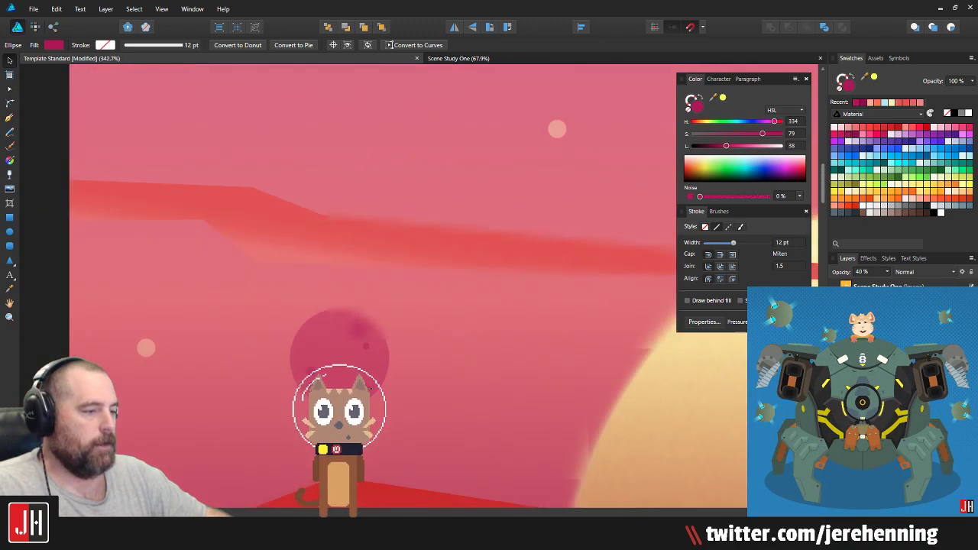
pyautogui.scroll(3, 377, 396)
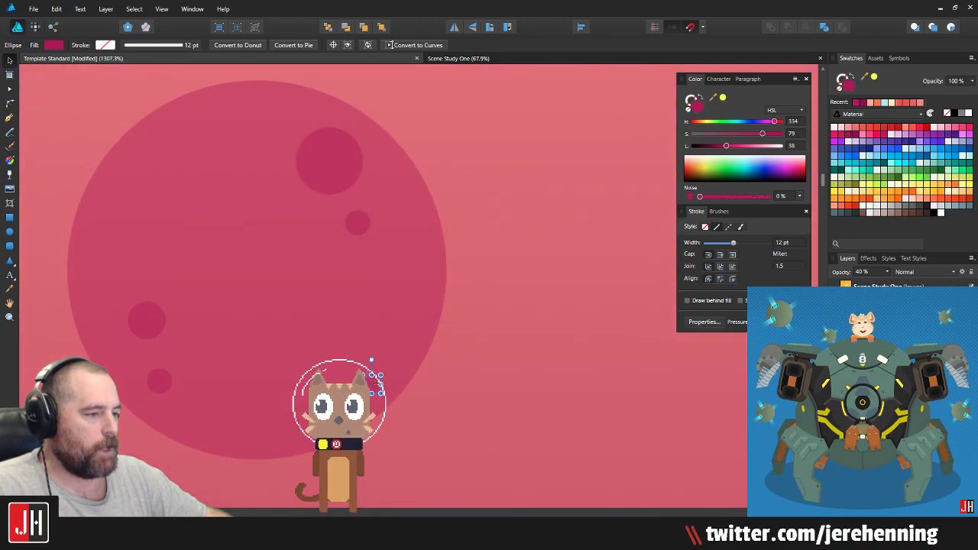
# Step: Copy the tiny lower-right crater to the top of the planet, just left of the large upper-right crater
pyautogui.moveTo(373, 387); pyautogui.dragTo(160, 127)
pyautogui.scroll(3, 162, 131)
pyautogui.moveTo(147, 142); pyautogui.dragTo(395, 89)
pyautogui.scroll(-6, 390, 171)
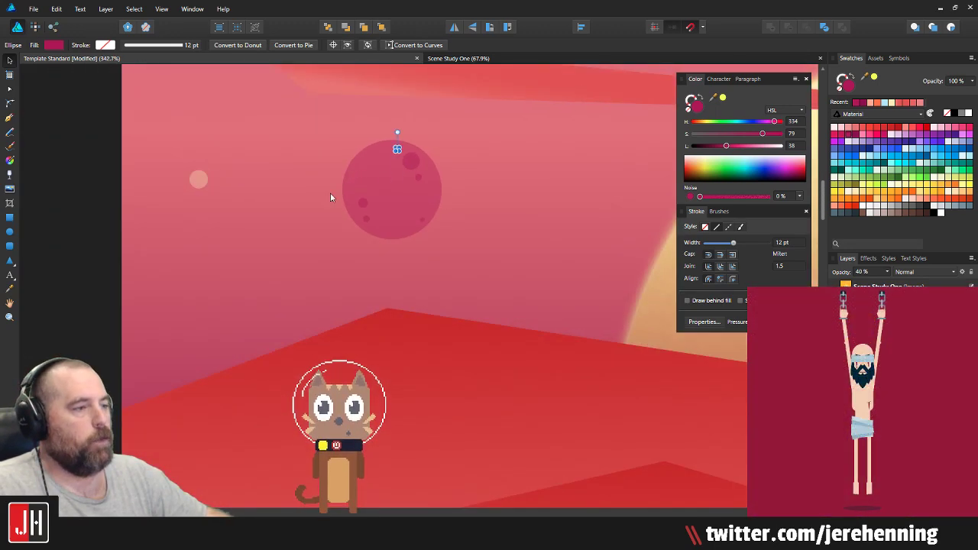
# Step: Select all six craters on the dark pink planet together
pyautogui.scroll(-3, 331, 194)
pyautogui.click(197, 200)
pyautogui.scroll(6, 390, 195)
pyautogui.moveTo(235, 214); pyautogui.dragTo(340, 271)
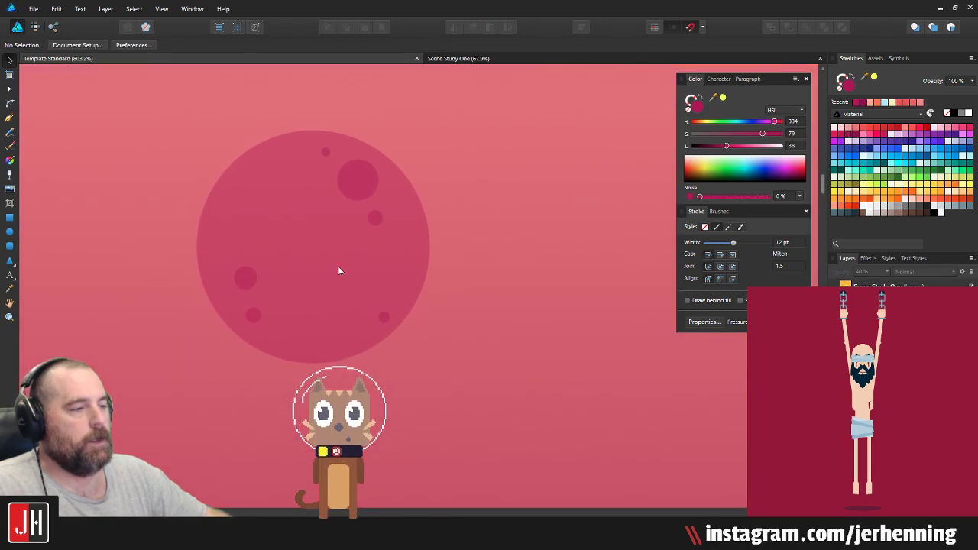
pyautogui.click(251, 280)
pyautogui.keyDown('shift'); pyautogui.click(256, 315); pyautogui.keyUp('shift')
pyautogui.keyDown('shift'); pyautogui.click(384, 316); pyautogui.keyUp('shift')
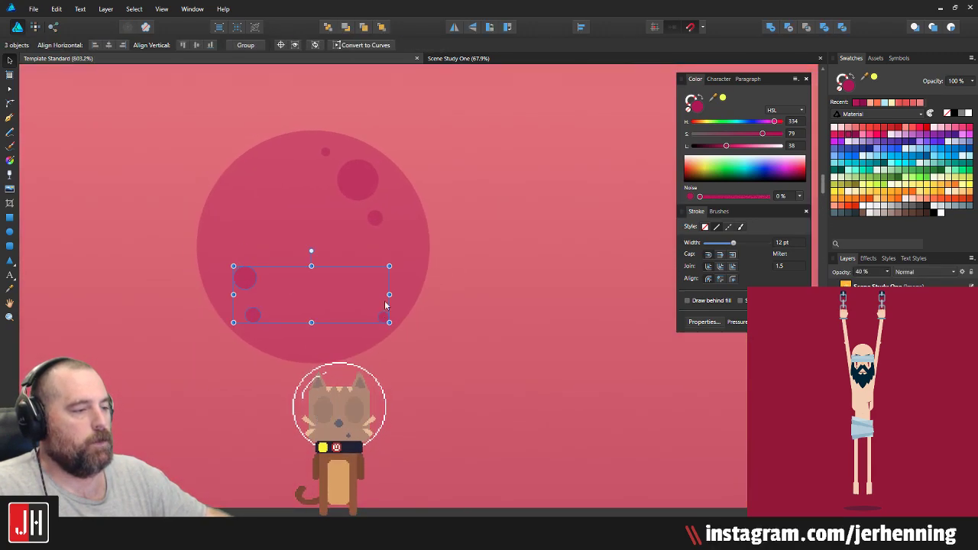
pyautogui.keyDown('shift'); pyautogui.click(375, 218); pyautogui.keyUp('shift')
pyautogui.keyDown('shift'); pyautogui.click(356, 178); pyautogui.keyUp('shift')
pyautogui.keyDown('shift'); pyautogui.click(325, 152); pyautogui.keyUp('shift')
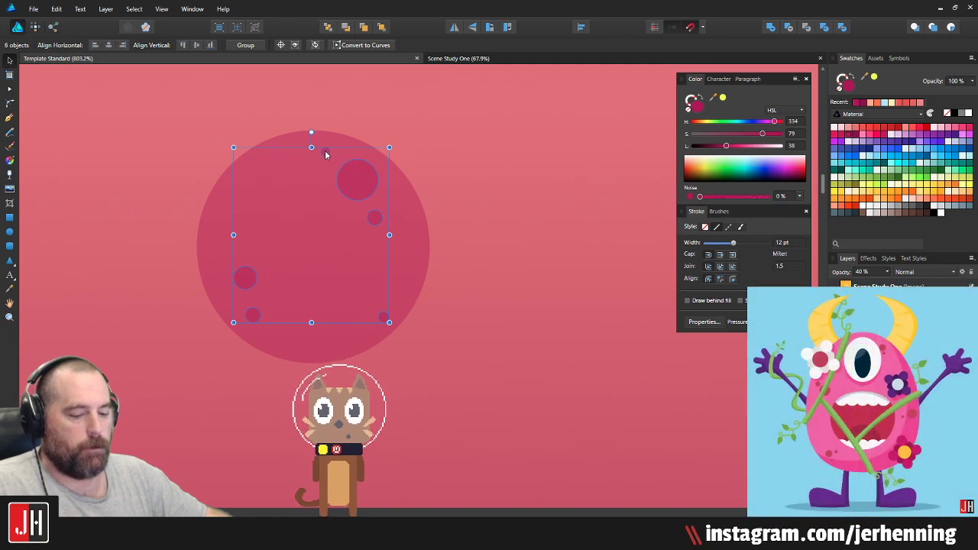
pyautogui.hotkey('ctrl', 'x')
pyautogui.click(324, 164)
pyautogui.hotkey('ctrl', 'alt', 'v')
pyautogui.click(467, 171)
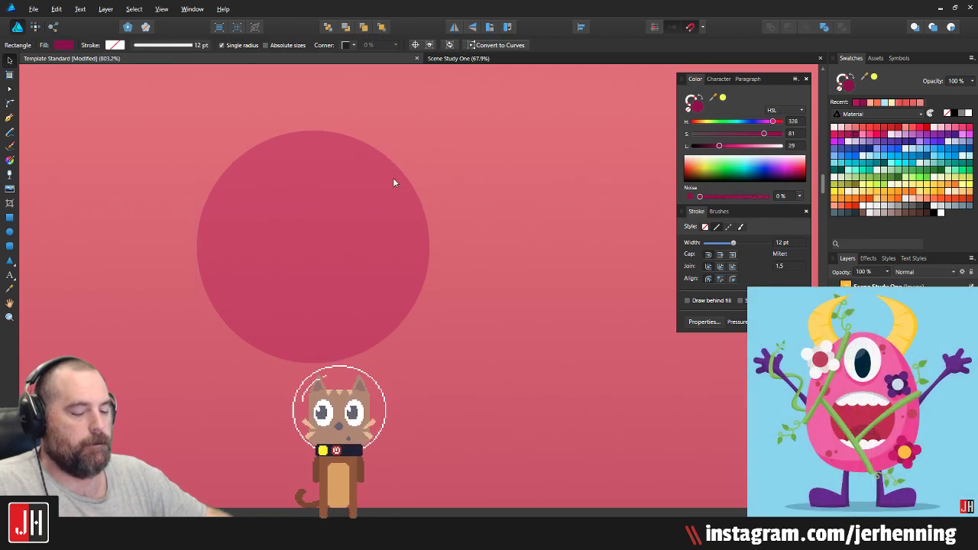
pyautogui.hotkey('ctrl', 'z')
pyautogui.hotkey('ctrl', 'z')
pyautogui.hotkey('ctrl', 'z')
pyautogui.hotkey('ctrl', 'z')
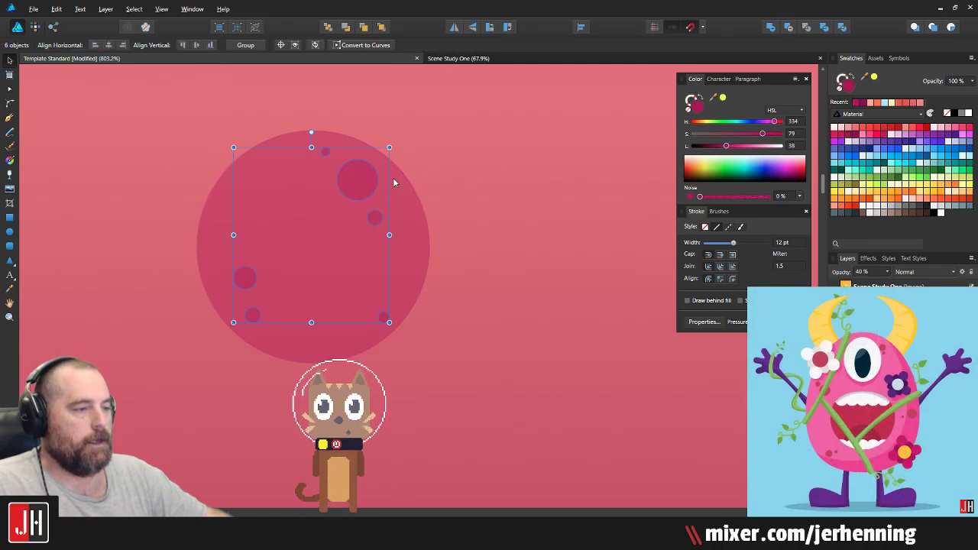
# Step: Group the six craters and duplicate one of them as a smaller crater near the planet's upper middle
pyautogui.hotkey('ctrl', 'g')
pyautogui.doubleClick(377, 219)
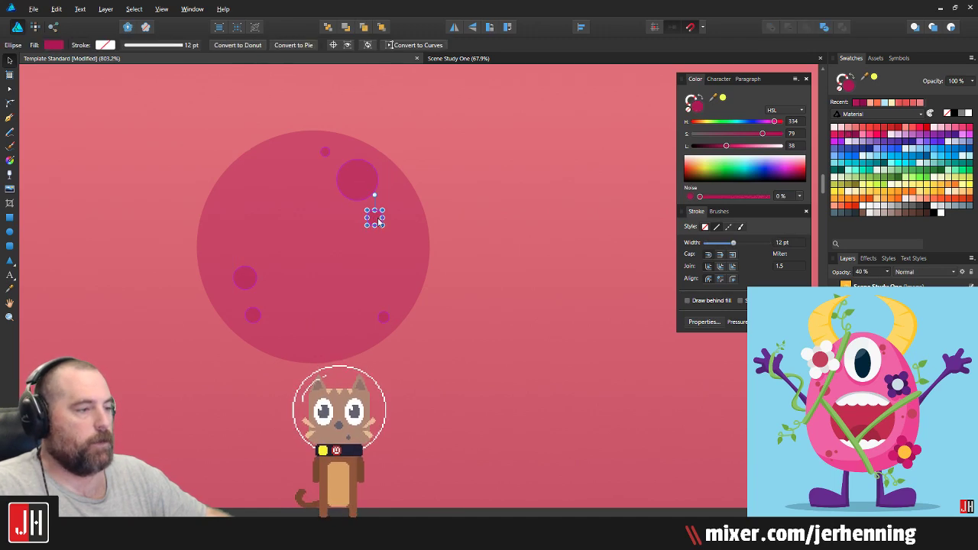
pyautogui.moveTo(377, 219); pyautogui.dragTo(350, 241)
pyautogui.scroll(3, 247, 197)
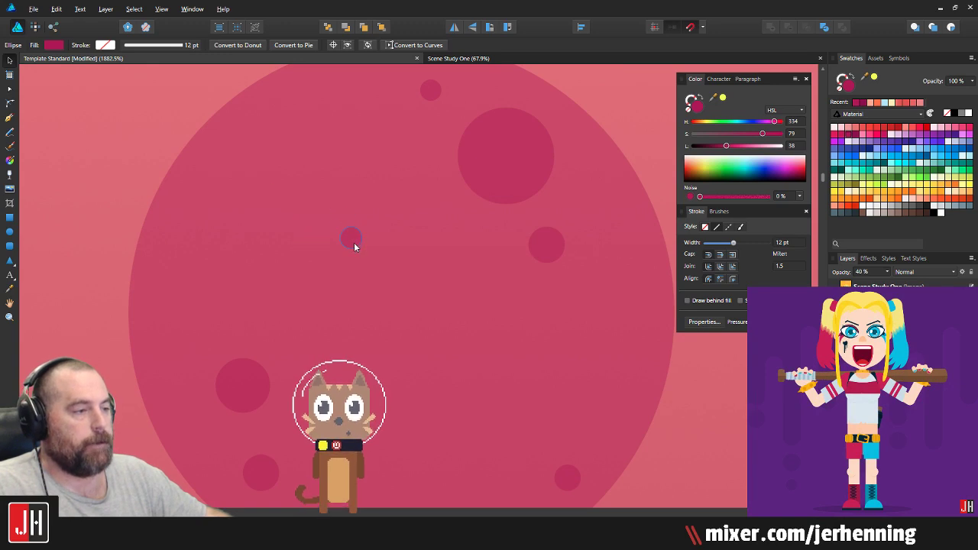
pyautogui.scroll(-10, 354, 242)
pyautogui.hotkey('ctrl', 'd')
pyautogui.scroll(3, 398, 263)
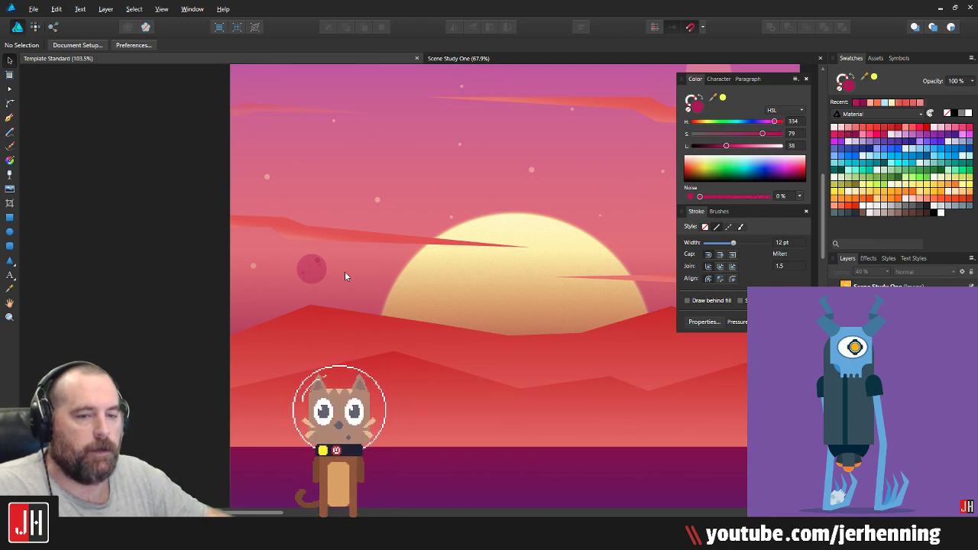
pyautogui.scroll(8, 333, 263)
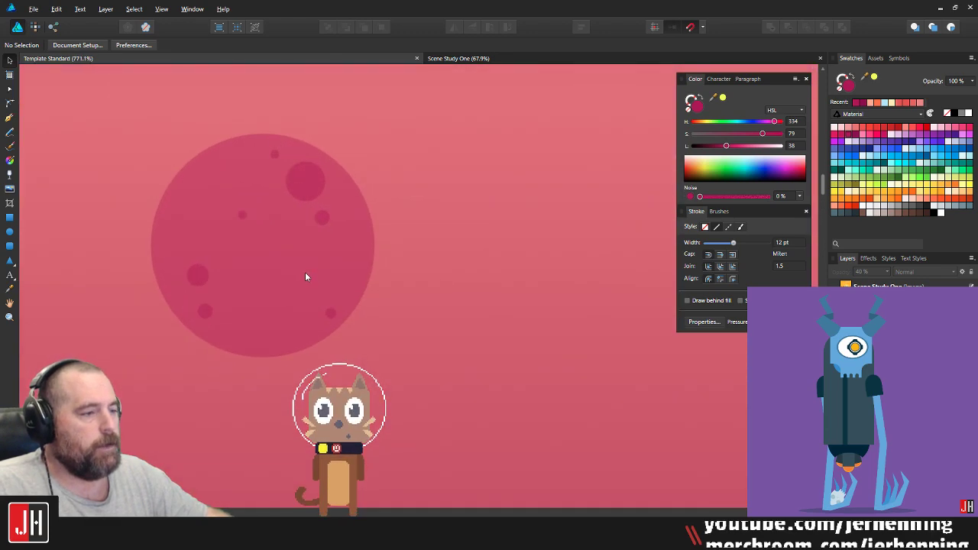
pyautogui.click(273, 174)
pyautogui.click(342, 115)
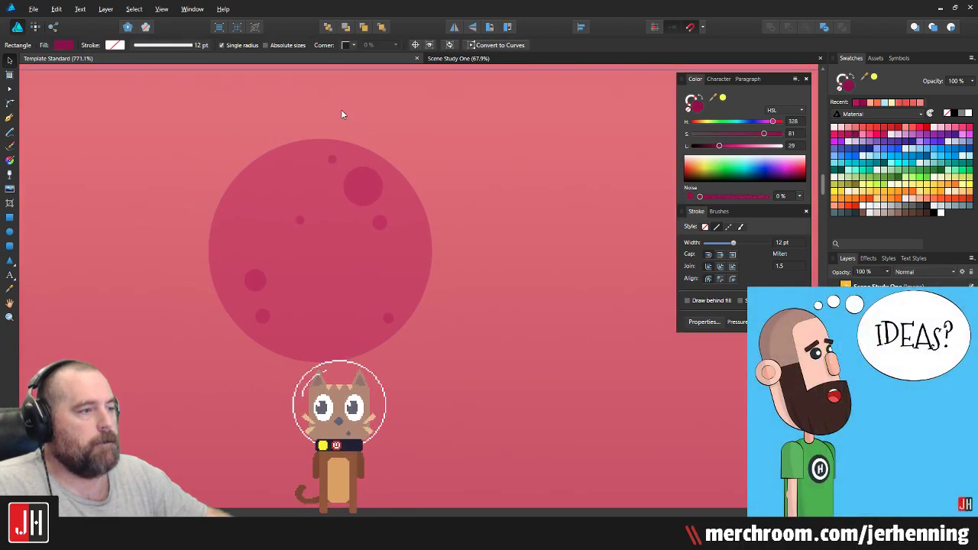
pyautogui.click(362, 187)
pyautogui.click(467, 170)
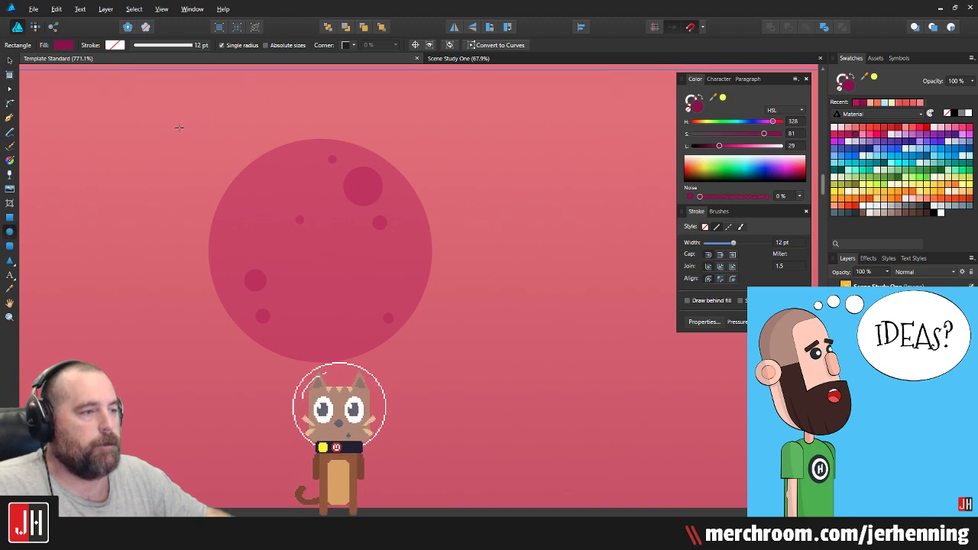
# Step: Draw a circle slightly larger than the cratered planet, centred on it, with a white fill at 10% opacity
pyautogui.moveTo(179, 126); pyautogui.dragTo(535, 397)
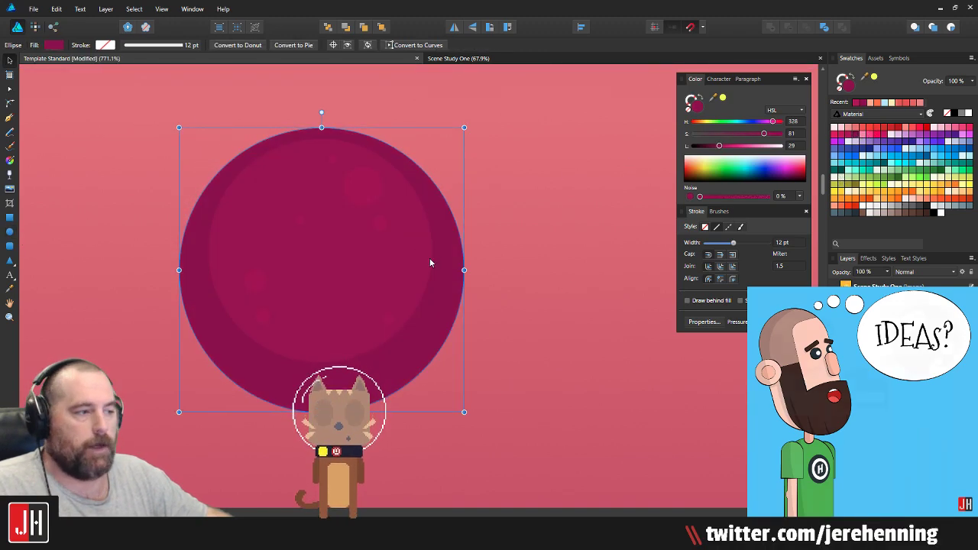
pyautogui.moveTo(441, 277)
pyautogui.mouseDown()
pyautogui.moveTo(445, 244)
pyautogui.moveTo(441, 260)
pyautogui.mouseUp()
pyautogui.moveTo(463, 108); pyautogui.dragTo(452, 124)
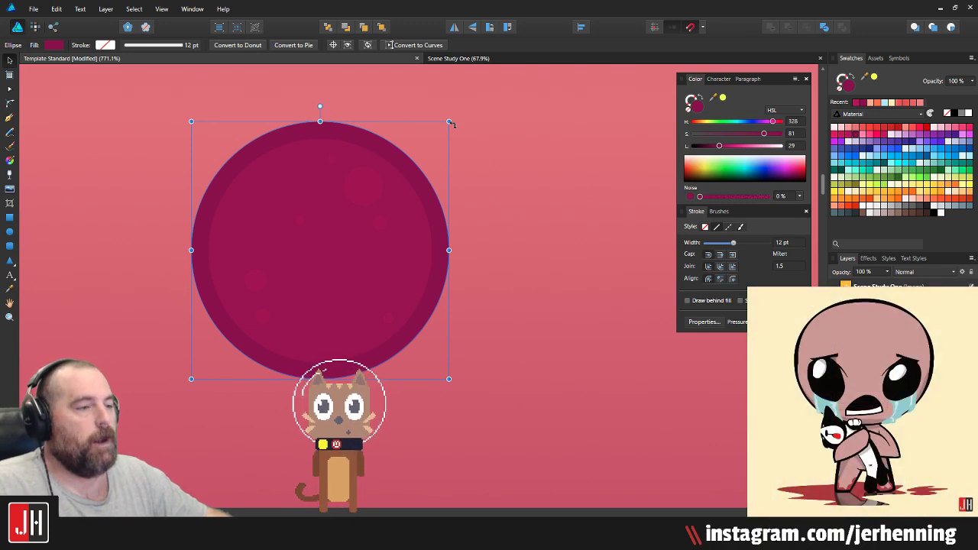
pyautogui.moveTo(450, 120); pyautogui.dragTo(448, 122)
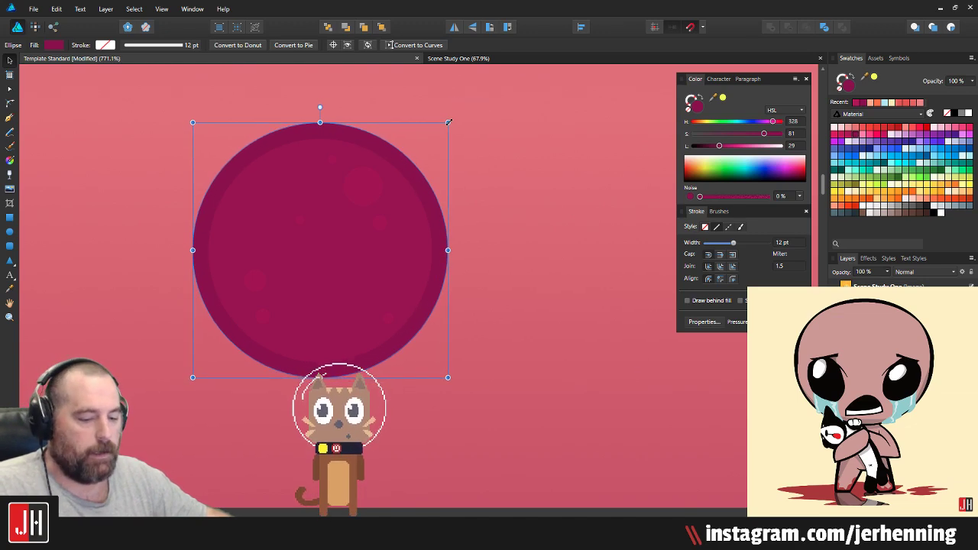
pyautogui.press('1')
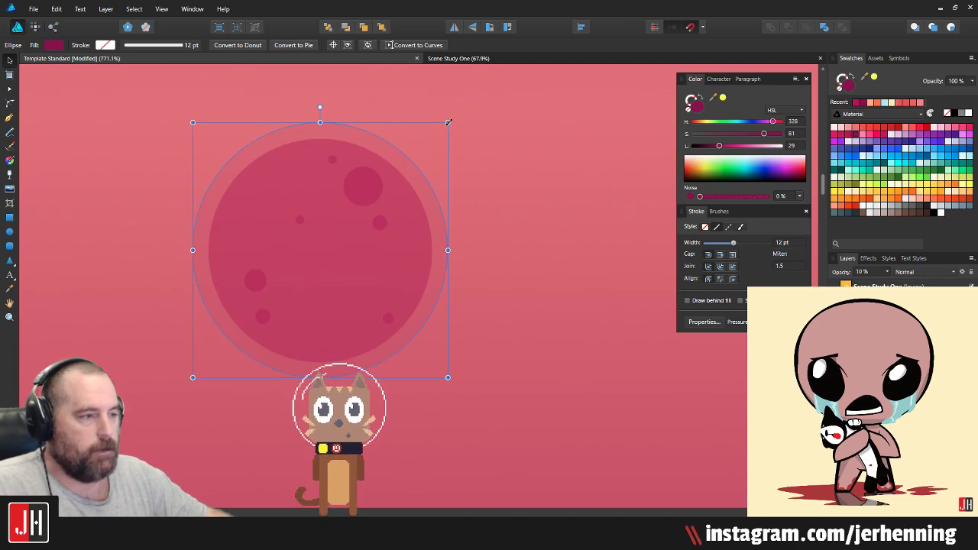
pyautogui.click(862, 206)
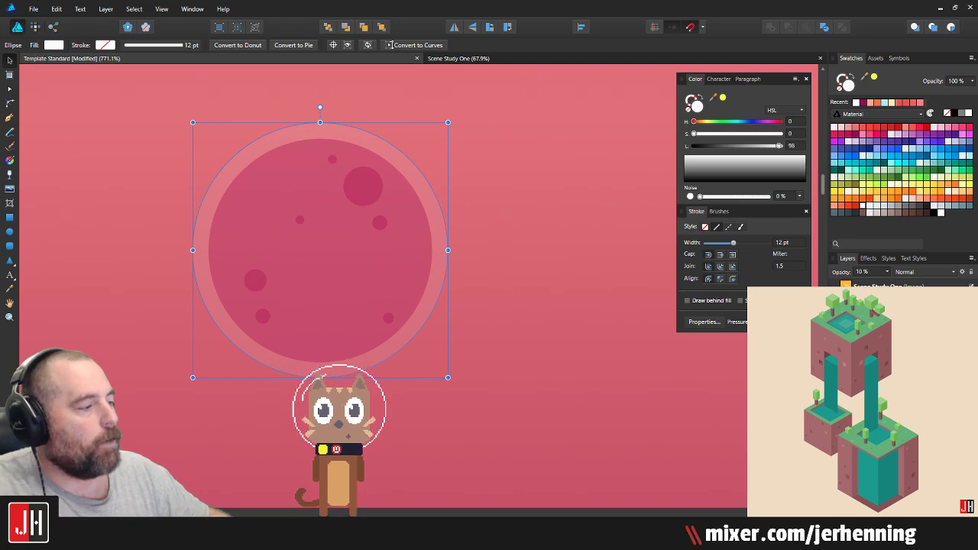
# Step: Apply a Gaussian Blur of 1 px to the glow circle and scale it down slightly around the planet
pyautogui.click(901, 432)
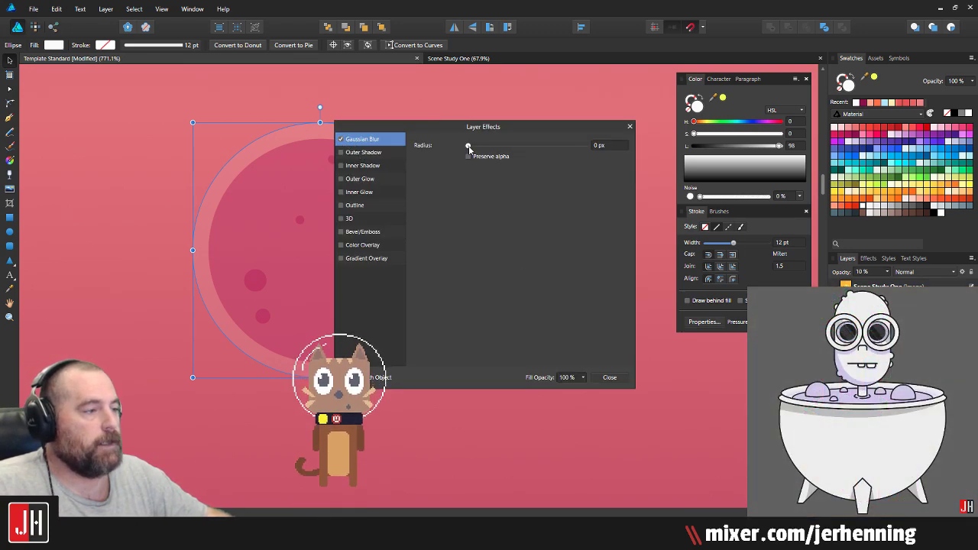
pyautogui.moveTo(467, 145); pyautogui.dragTo(494, 158)
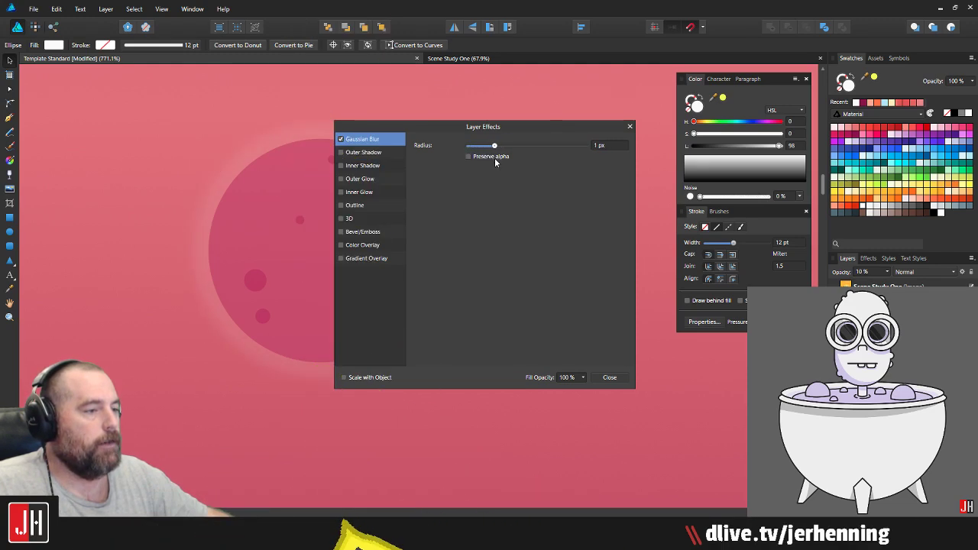
pyautogui.click(609, 380)
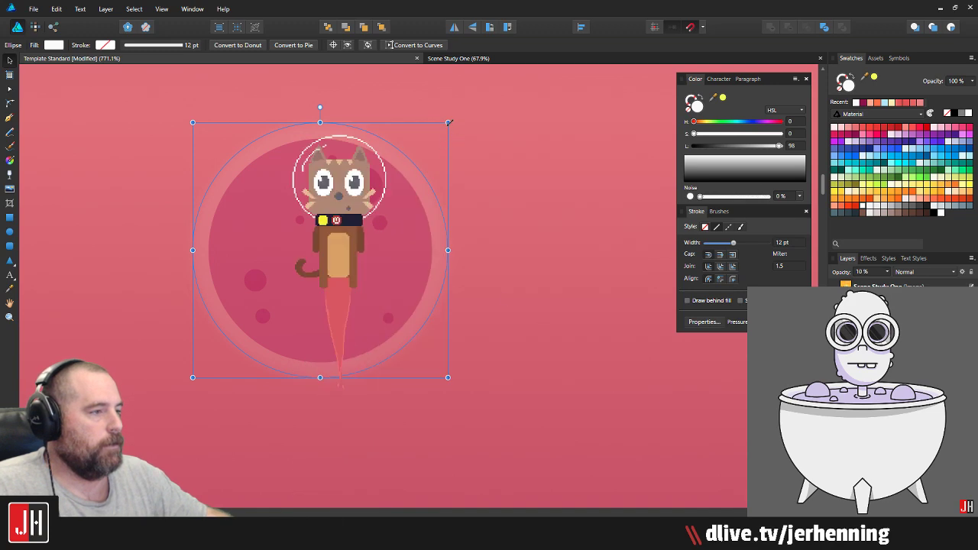
pyautogui.moveTo(447, 122); pyautogui.dragTo(444, 125)
pyautogui.click(521, 187)
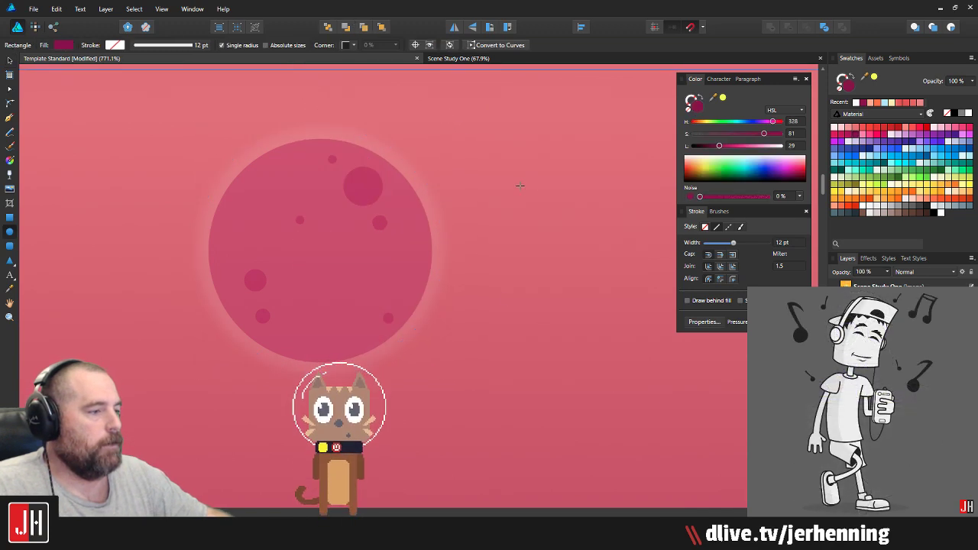
# Step: Examine the glowing cratered planet up close and within the whole sunset scene
pyautogui.scroll(-9, 503, 230)
pyautogui.scroll(-1, 508, 235)
pyautogui.press('v')
pyautogui.moveTo(520, 234); pyautogui.dragTo(432, 246)
pyautogui.click(293, 256)
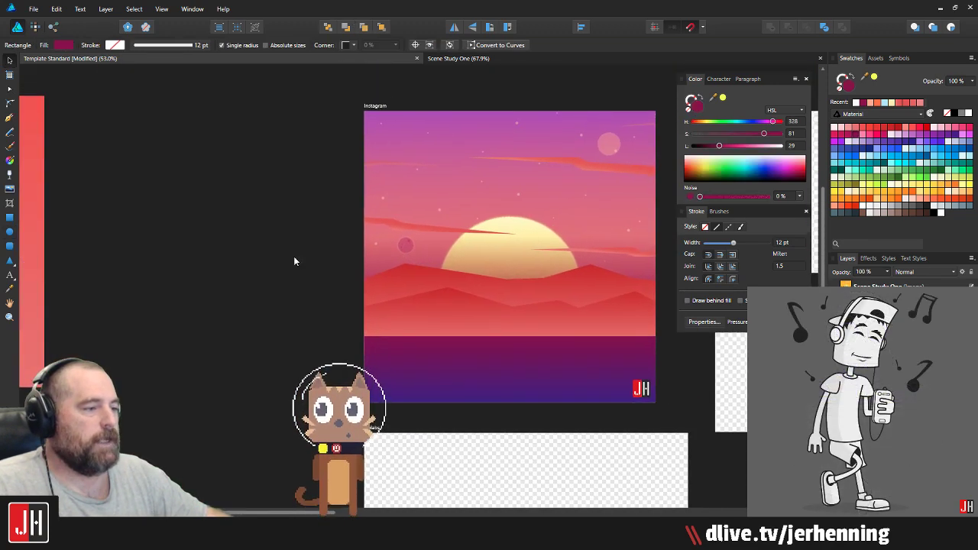
pyautogui.scroll(11, 407, 250)
pyautogui.scroll(-5, 370, 258)
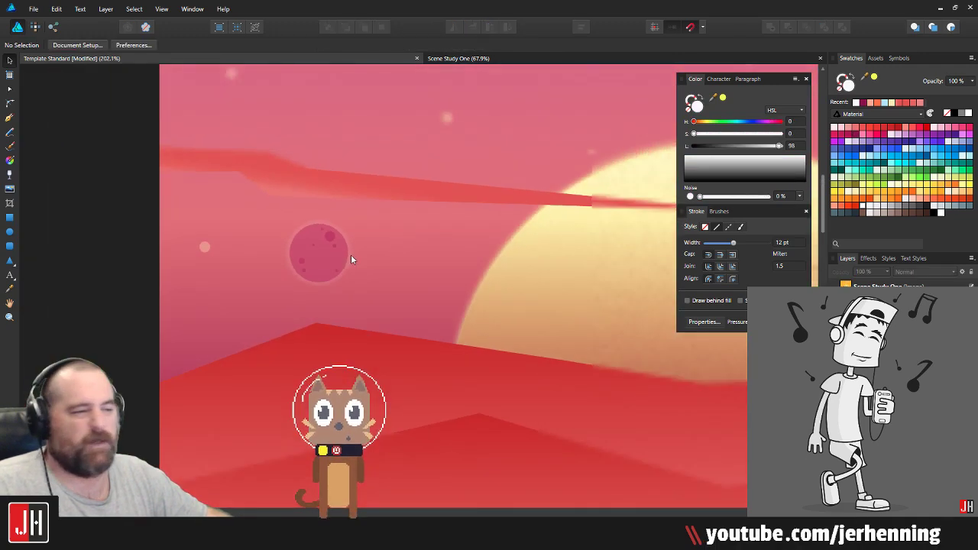
pyautogui.scroll(-4, 399, 254)
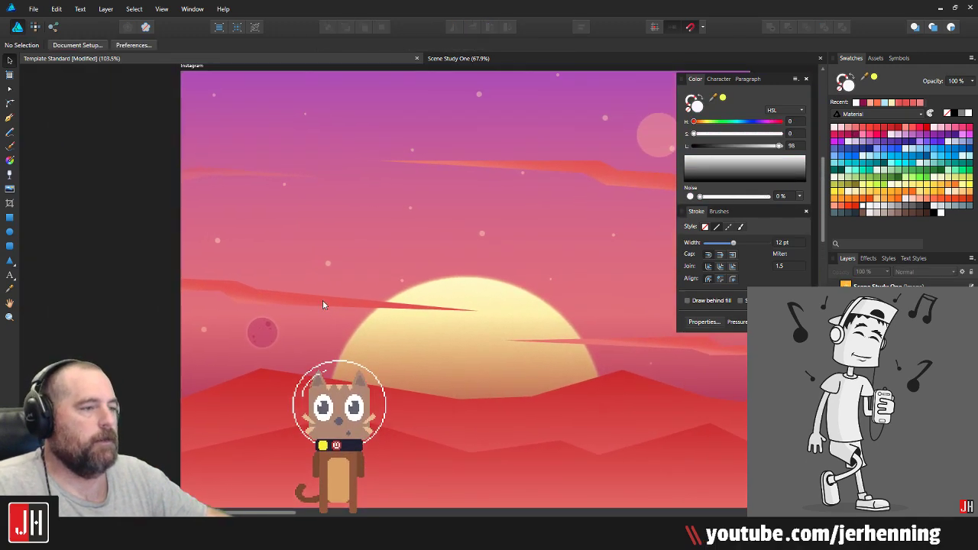
pyautogui.scroll(3, 330, 274)
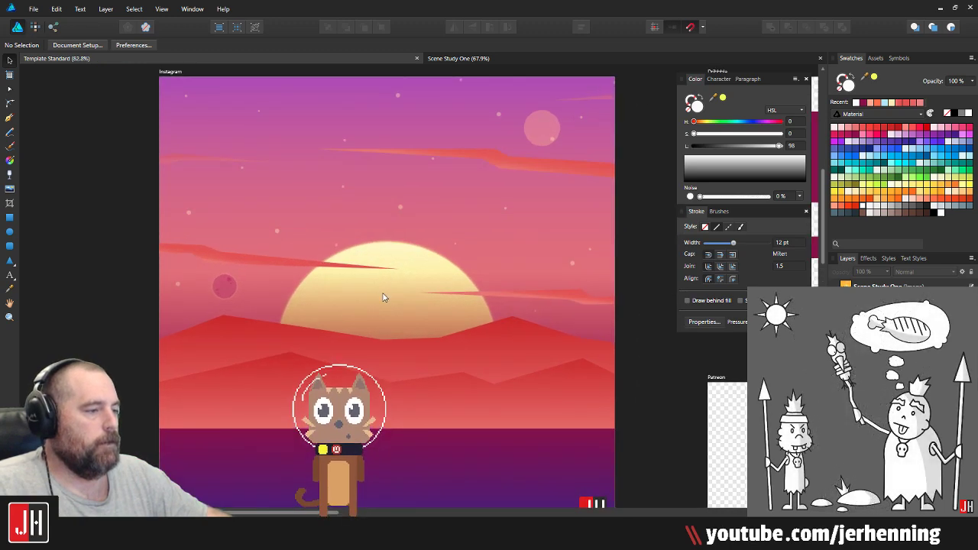
pyautogui.scroll(-2, 318, 283)
pyautogui.moveTo(322, 228); pyautogui.dragTo(361, 216)
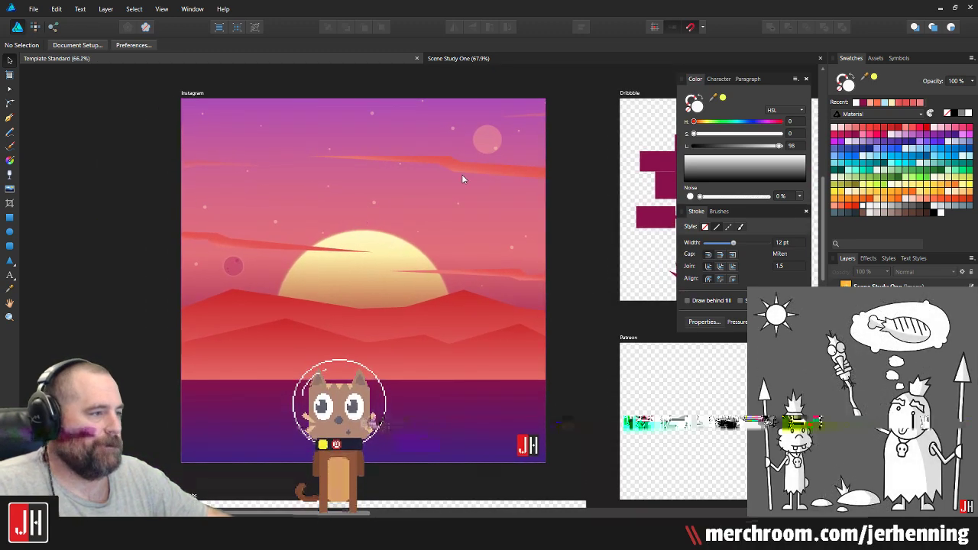
pyautogui.scroll(4, 458, 160)
pyautogui.scroll(-3, 464, 155)
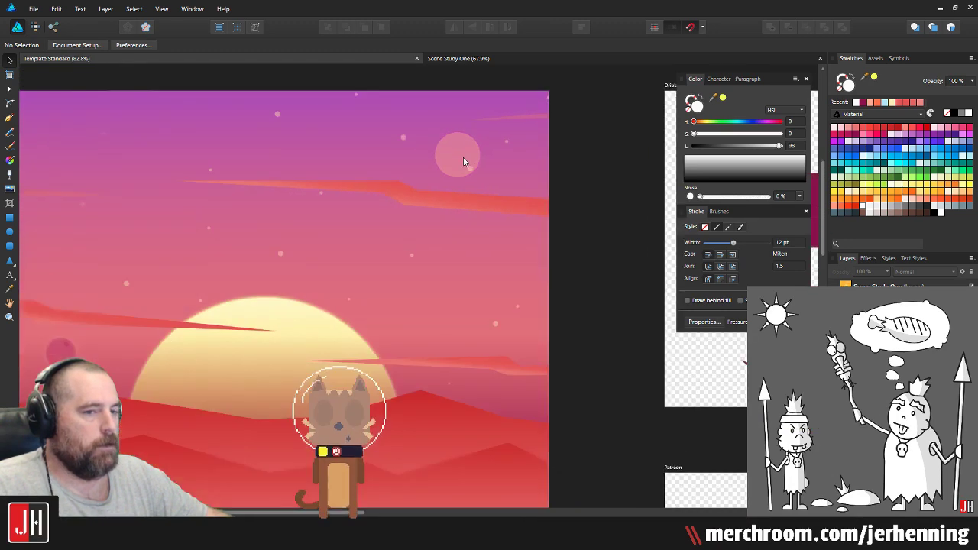
pyautogui.scroll(8, 191, 288)
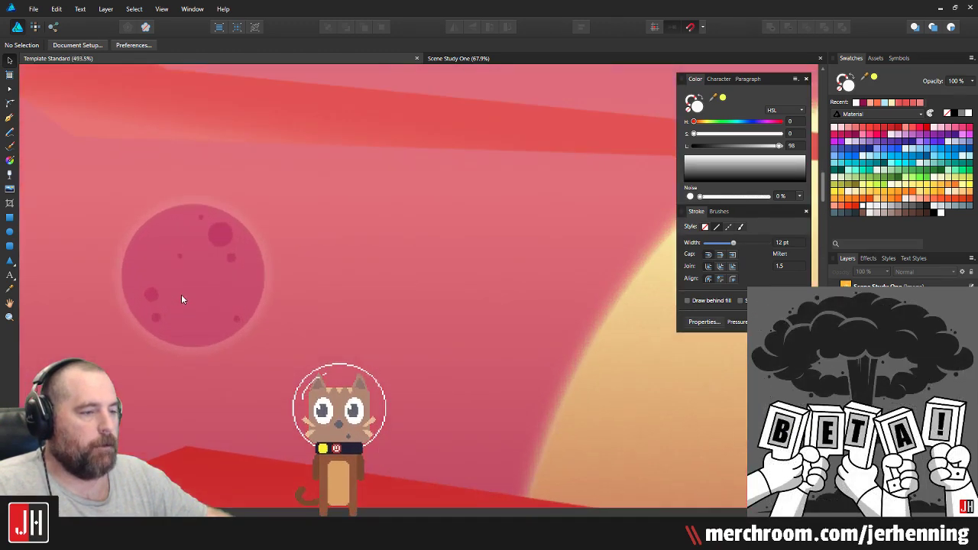
pyautogui.scroll(-9, 228, 271)
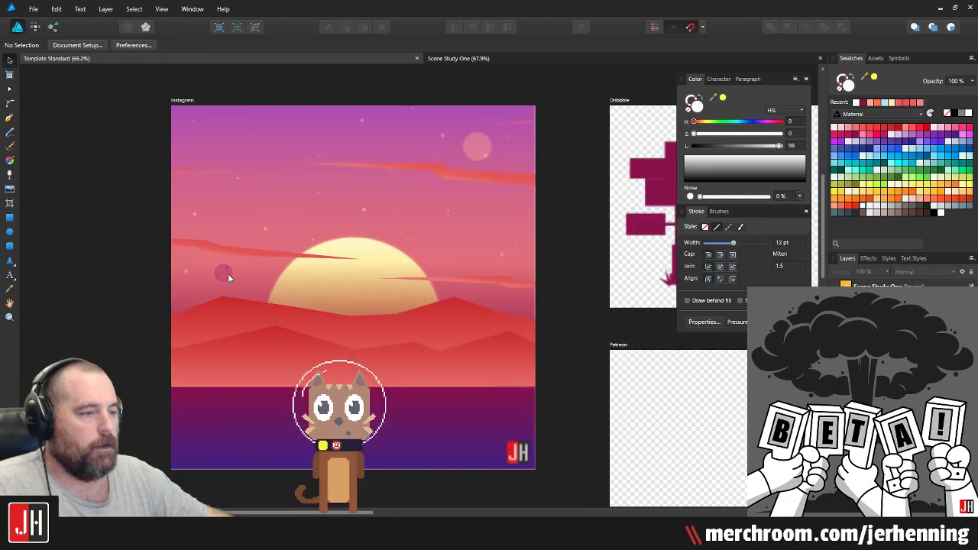
# Step: Delete the small star overlapping the large pale planet in the upper sky
pyautogui.scroll(5, 461, 187)
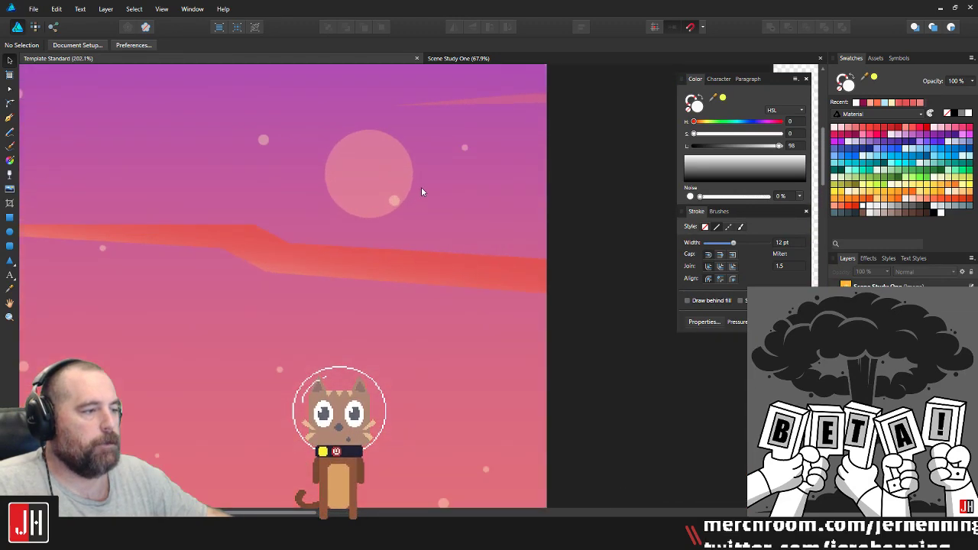
pyautogui.click(391, 198)
pyautogui.press('Delete')
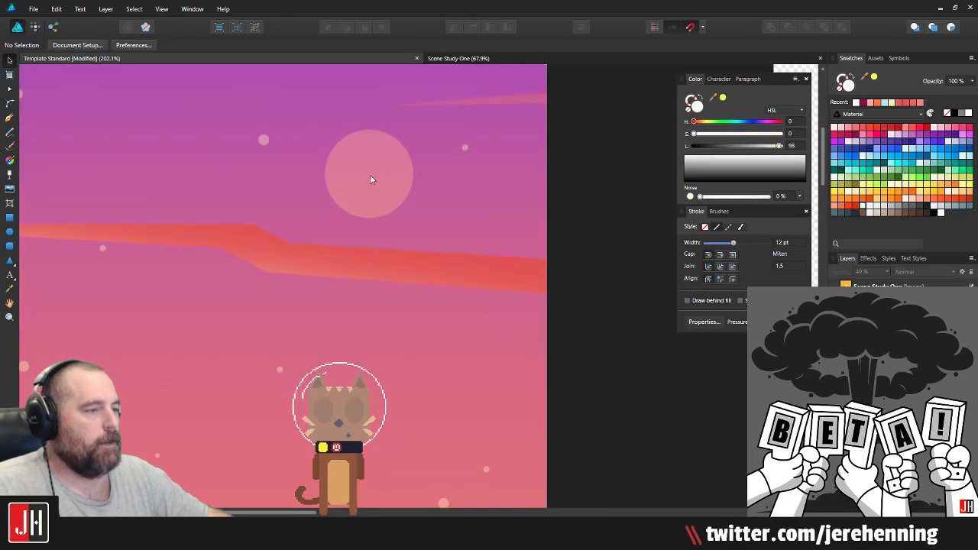
# Step: Draw a narrow white ellipse tilted diagonally across the large pale planet, extending past both sides, at 40% opacity
pyautogui.scroll(4, 369, 180)
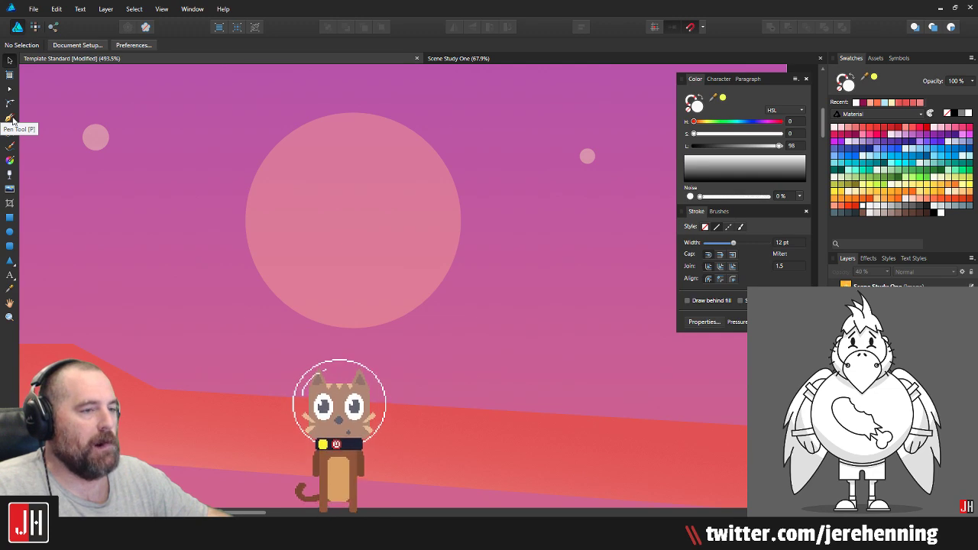
pyautogui.click(10, 232)
pyautogui.moveTo(239, 105)
pyautogui.mouseDown()
pyautogui.moveTo(317, 367)
pyautogui.moveTo(369, 373)
pyautogui.mouseUp()
pyautogui.moveTo(303, 92); pyautogui.dragTo(193, 156)
pyautogui.moveTo(300, 223); pyautogui.dragTo(339, 210)
pyautogui.moveTo(468, 300); pyautogui.dragTo(484, 311)
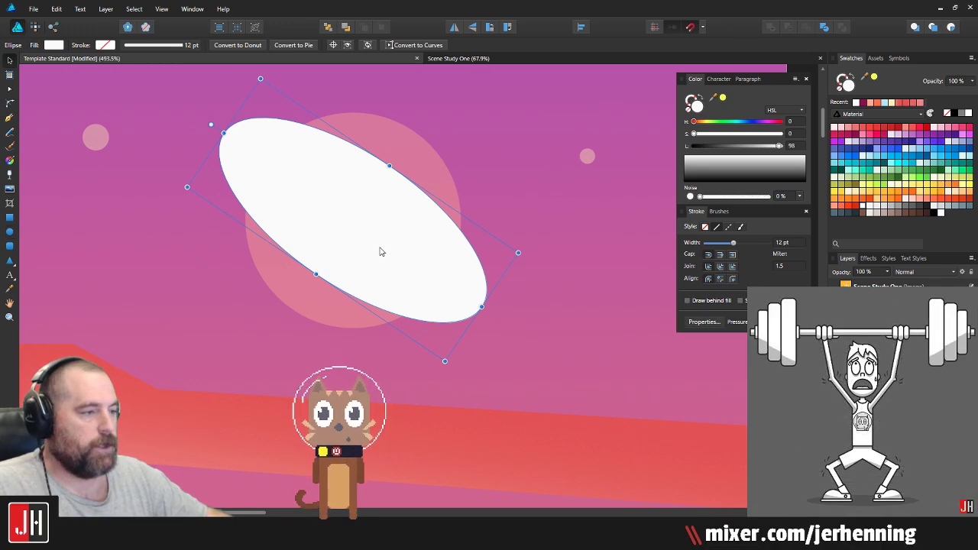
pyautogui.press('4')
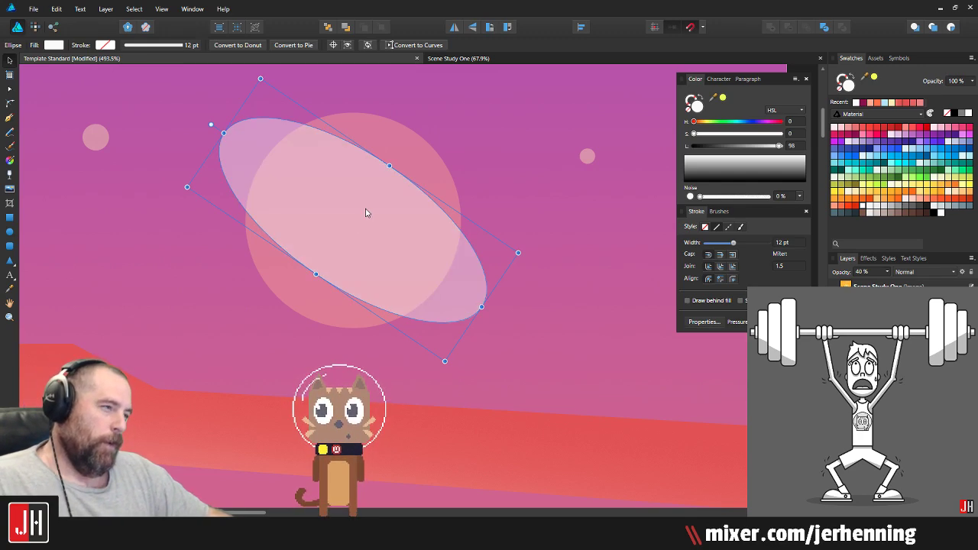
pyautogui.moveTo(390, 165); pyautogui.dragTo(365, 239)
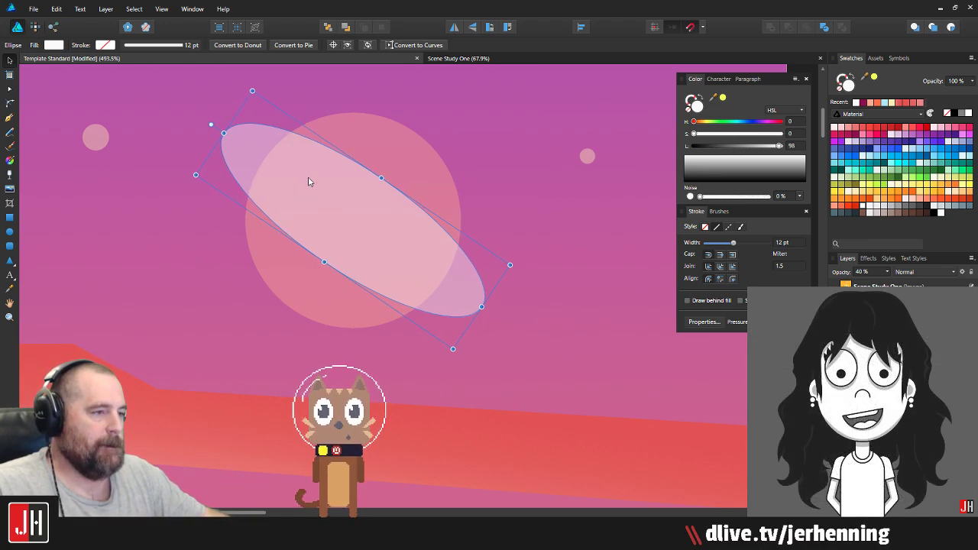
pyautogui.click(11, 117)
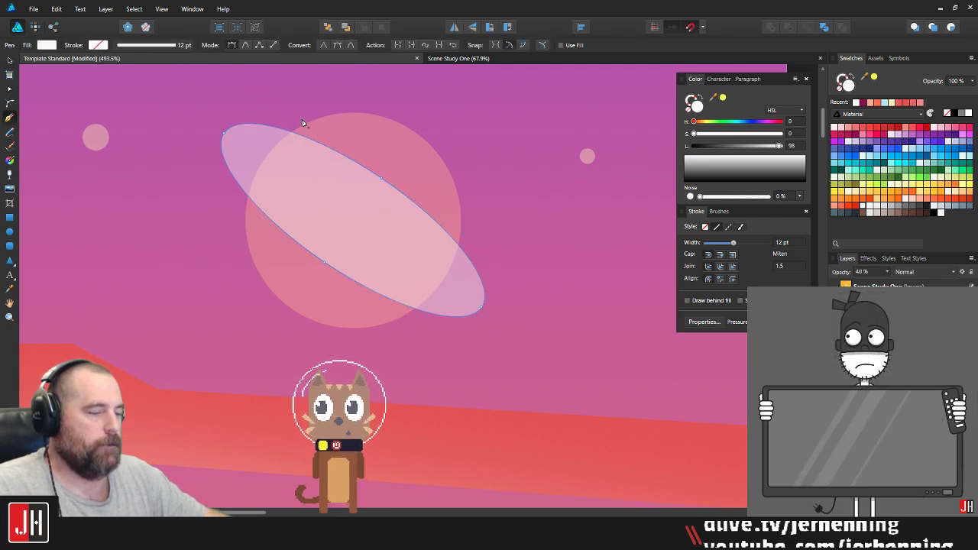
pyautogui.scroll(2, 304, 124)
pyautogui.scroll(2, 272, 142)
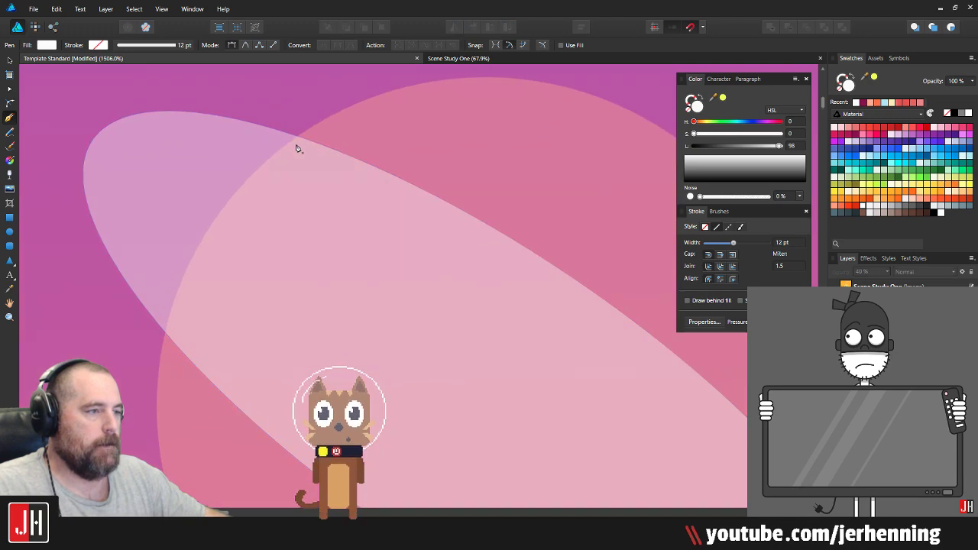
pyautogui.press('v')
pyautogui.click(324, 105)
pyautogui.scroll(-2, 309, 150)
pyautogui.scroll(-2, 310, 156)
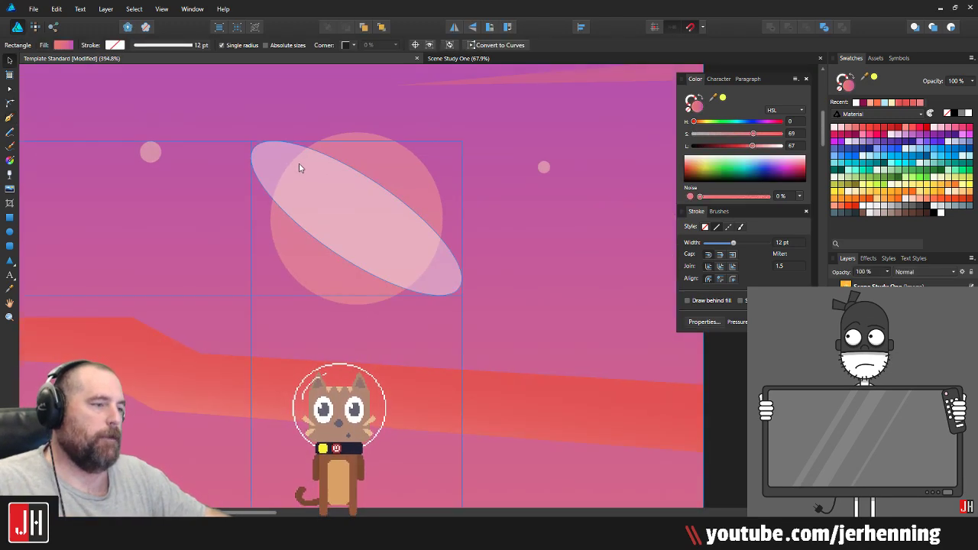
# Step: Draw a closed pen path inside the tilted ellipse, with curved ends, a curved lower edge and a straight upper edge crossing the planet
pyautogui.scroll(2, 302, 163)
pyautogui.click(6, 119)
pyautogui.scroll(2, 380, 169)
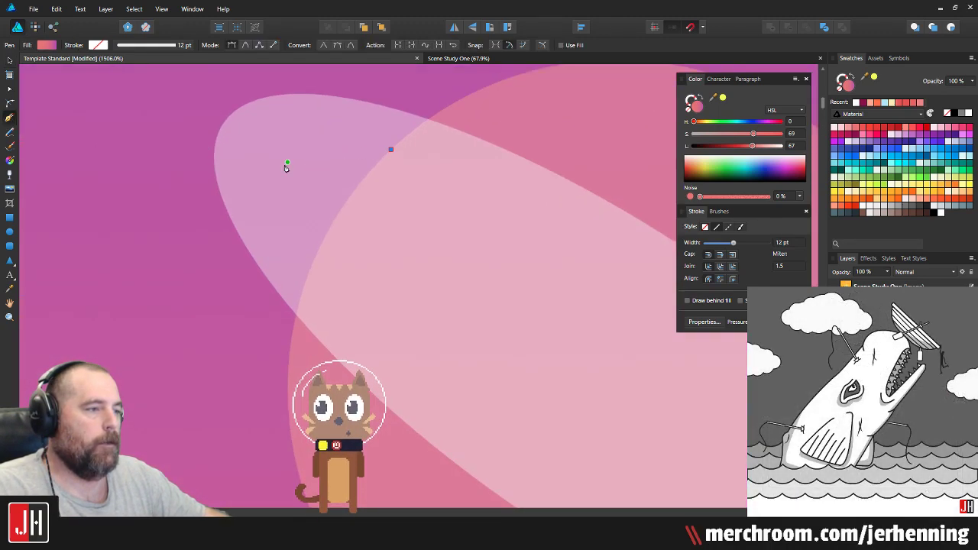
pyautogui.moveTo(408, 329); pyautogui.dragTo(480, 416)
pyautogui.moveTo(654, 456); pyautogui.dragTo(428, 307)
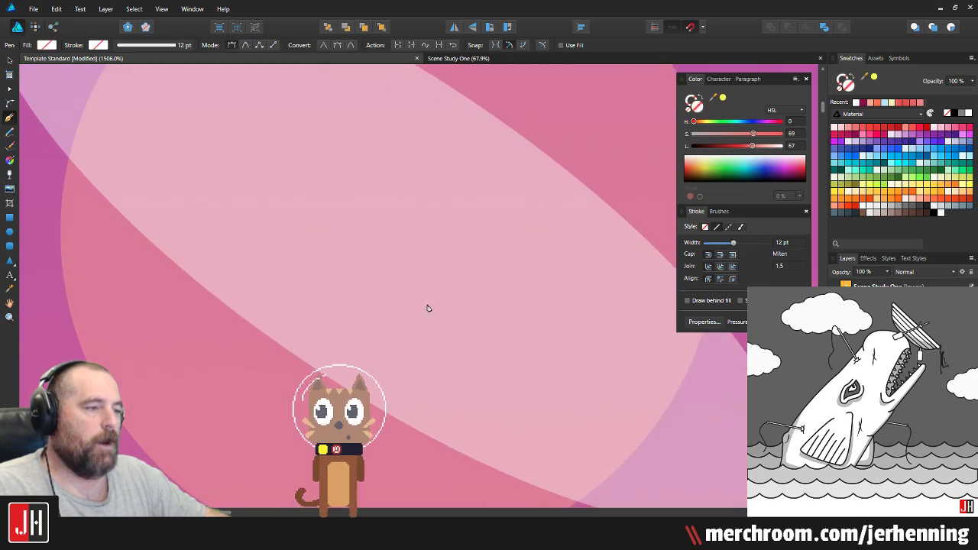
pyautogui.scroll(-2, 447, 308)
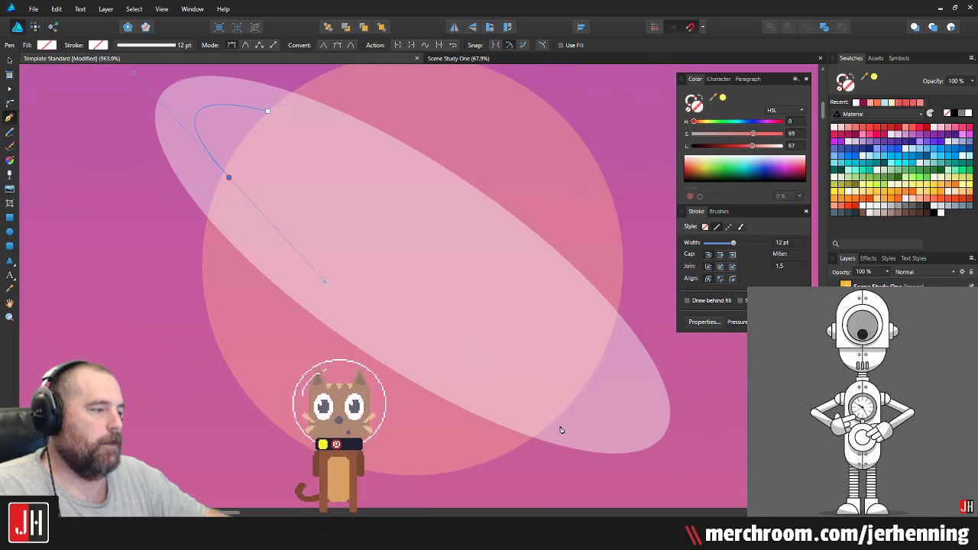
pyautogui.moveTo(560, 414); pyautogui.dragTo(614, 438)
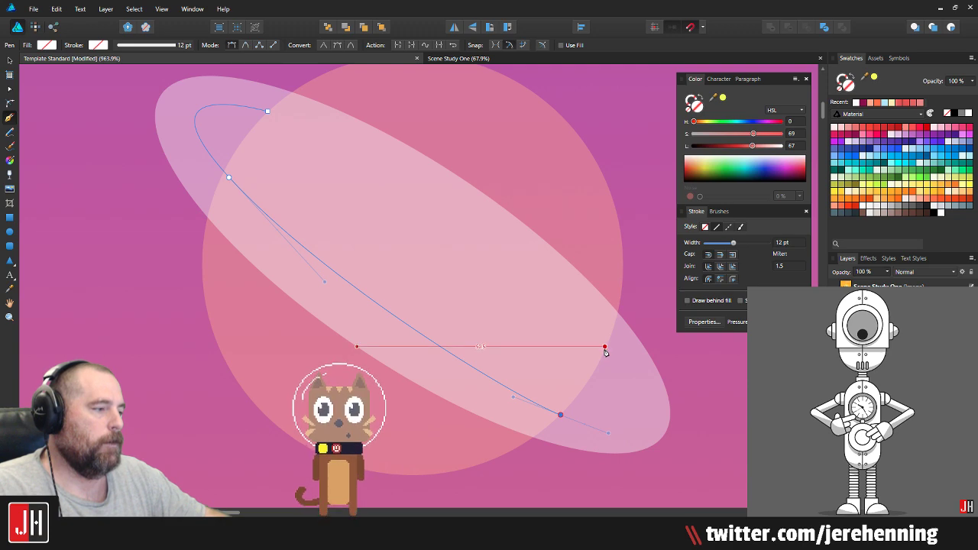
pyautogui.moveTo(604, 347); pyautogui.dragTo(535, 268)
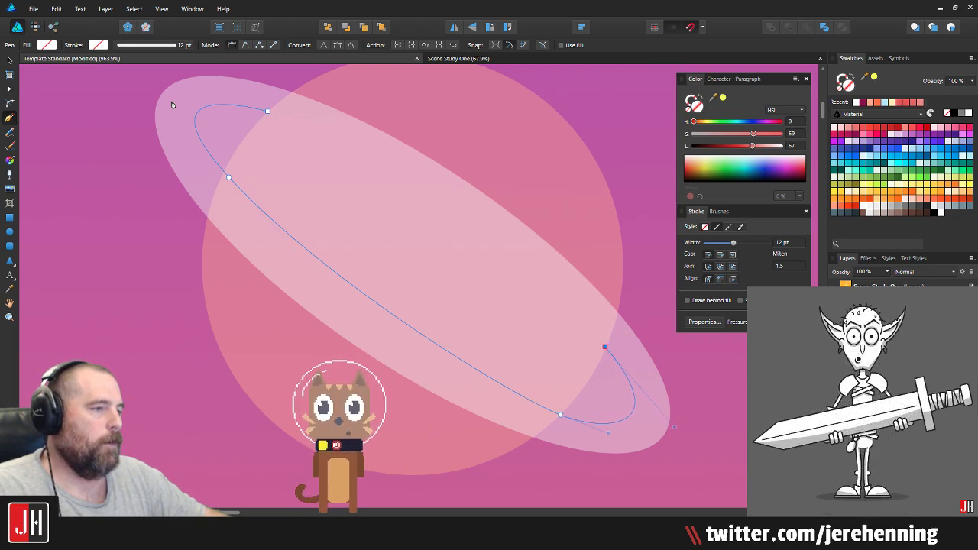
pyautogui.click(268, 112)
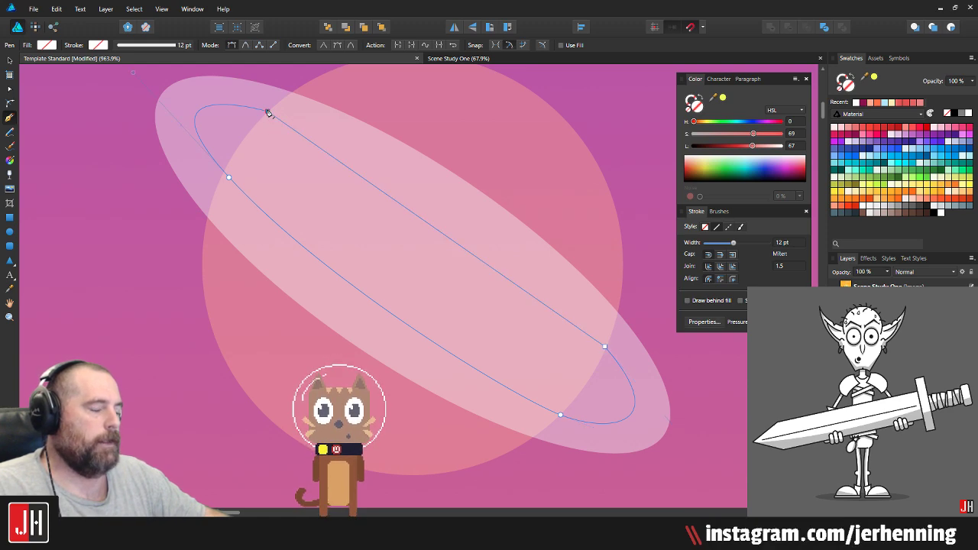
# Step: Try to subtract the unfilled inner path from the tilted ellipse and restore both shapes
pyautogui.press('v')
pyautogui.keyDown('shift'); pyautogui.click(391, 154); pyautogui.keyUp('shift')
pyautogui.click(787, 28)
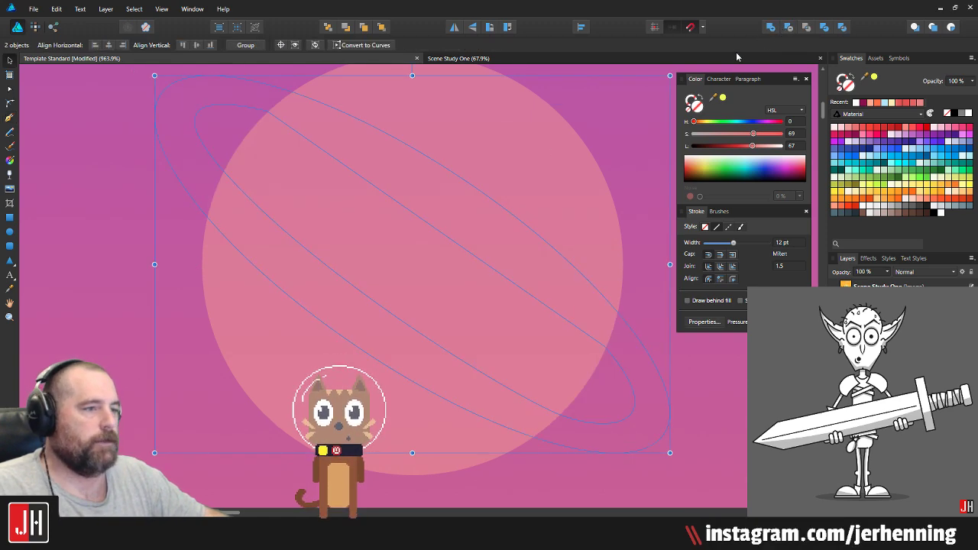
pyautogui.hotkey('ctrl', 'z')
pyautogui.click(356, 284)
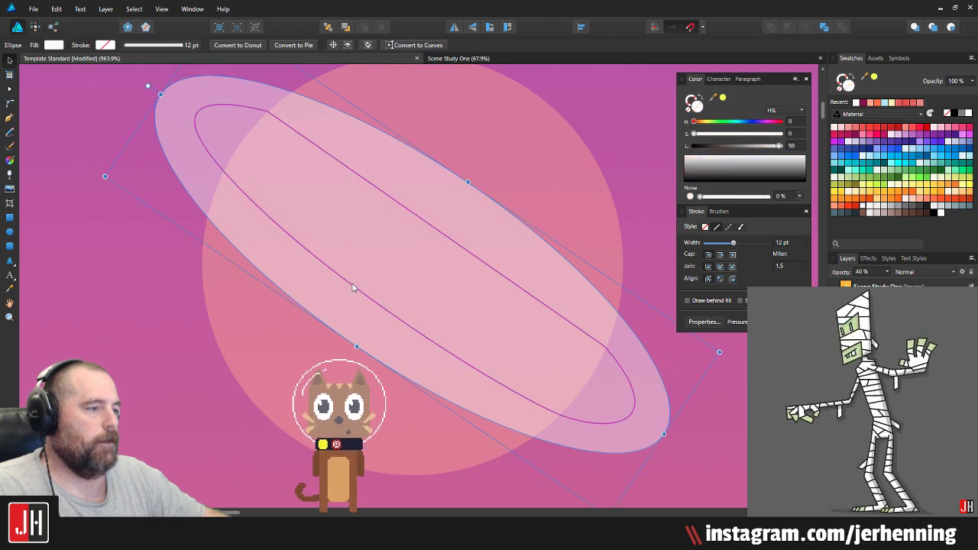
pyautogui.hotkey('ctrl', 'z')
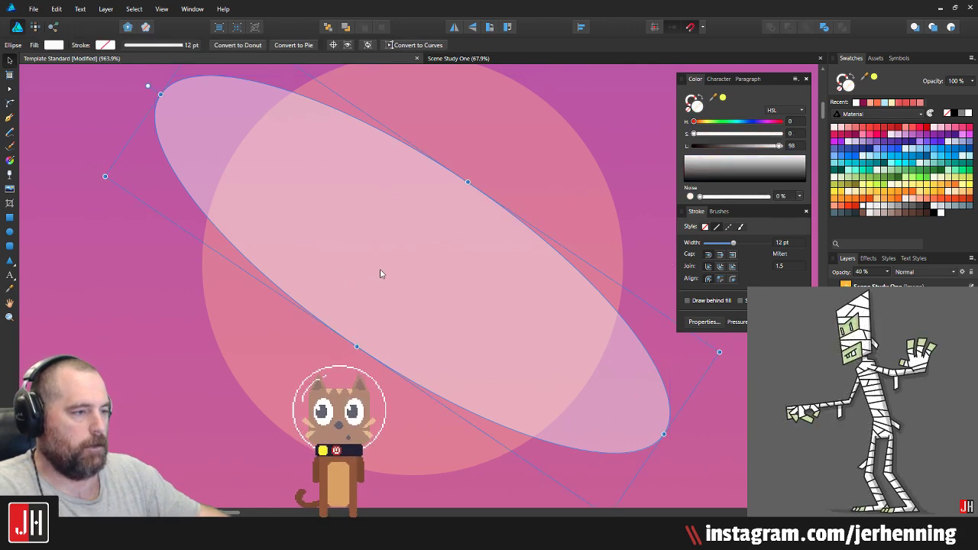
pyautogui.scroll(-1, 384, 269)
pyautogui.hotkey('ctrl', 'z')
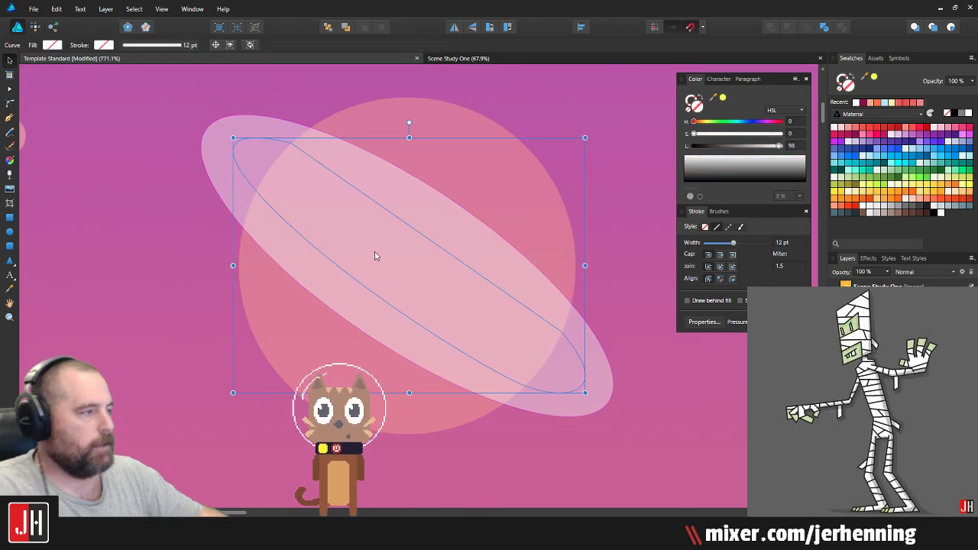
# Step: Fill the inner path with blue and subtract it from the tilted ellipse to form a ring
pyautogui.click(902, 149)
pyautogui.keyDown('shift'); pyautogui.click(501, 249); pyautogui.keyUp('shift')
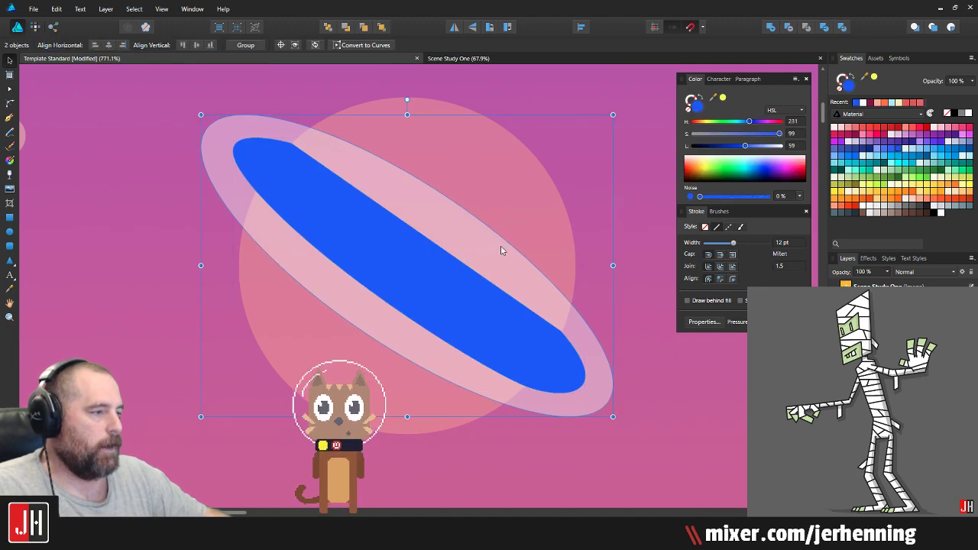
pyautogui.click(787, 27)
pyautogui.press('m')
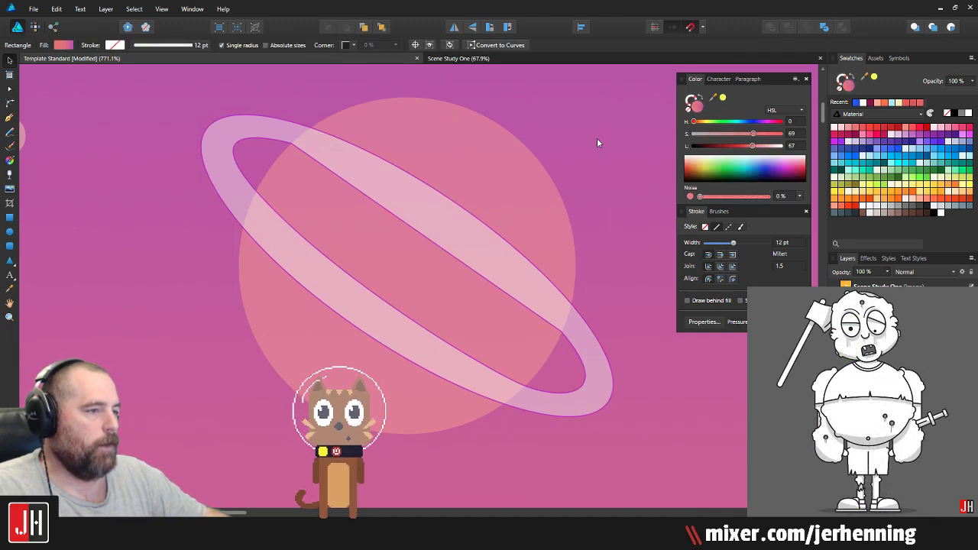
# Step: Add nodes on the ring's outer edge where it crosses the planet's outline at both ends of the upper band
pyautogui.scroll(2, 287, 126)
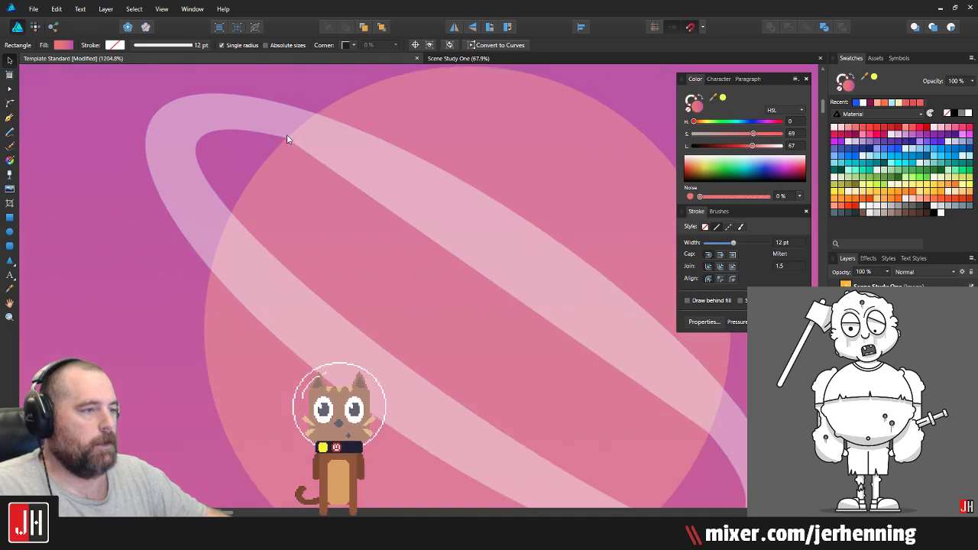
pyautogui.press('v')
pyautogui.press('a')
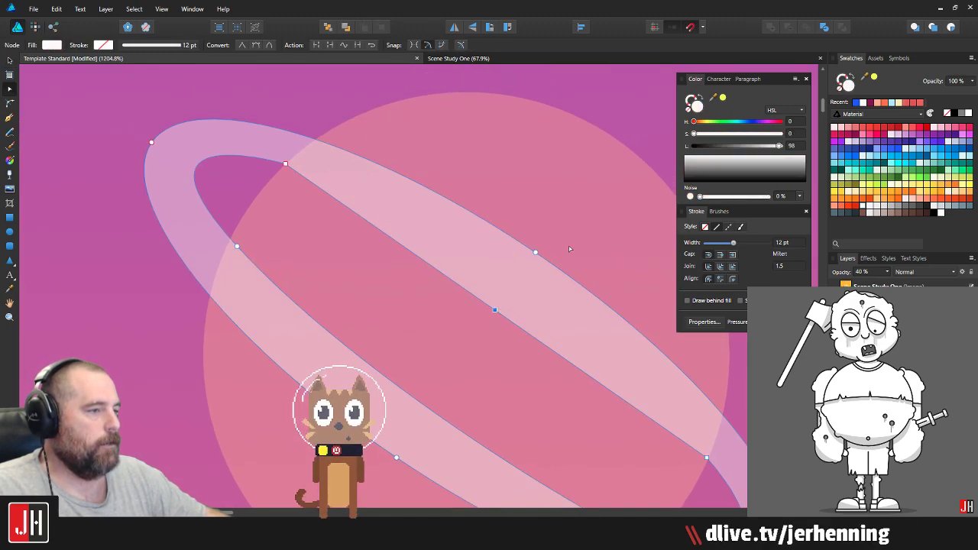
pyautogui.click(318, 142)
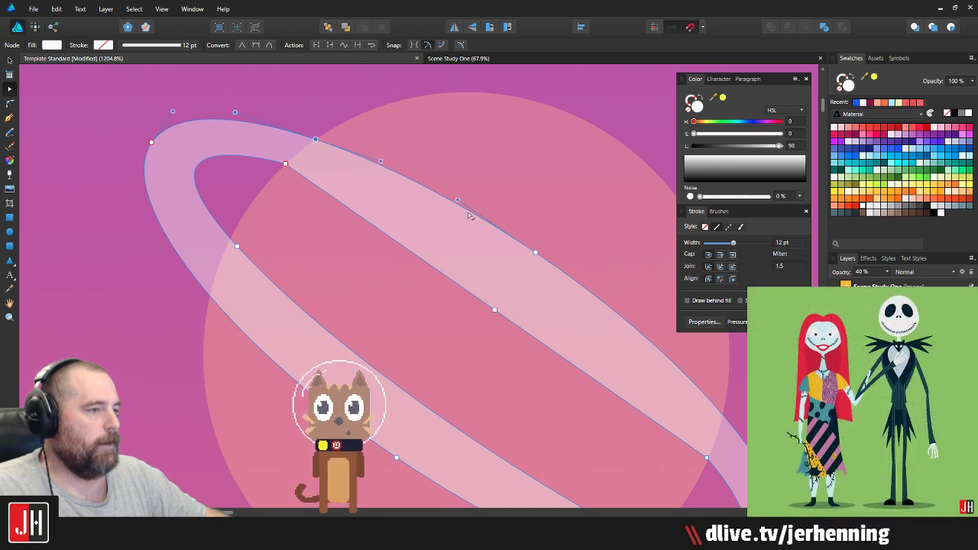
pyautogui.moveTo(587, 362); pyautogui.dragTo(454, 283)
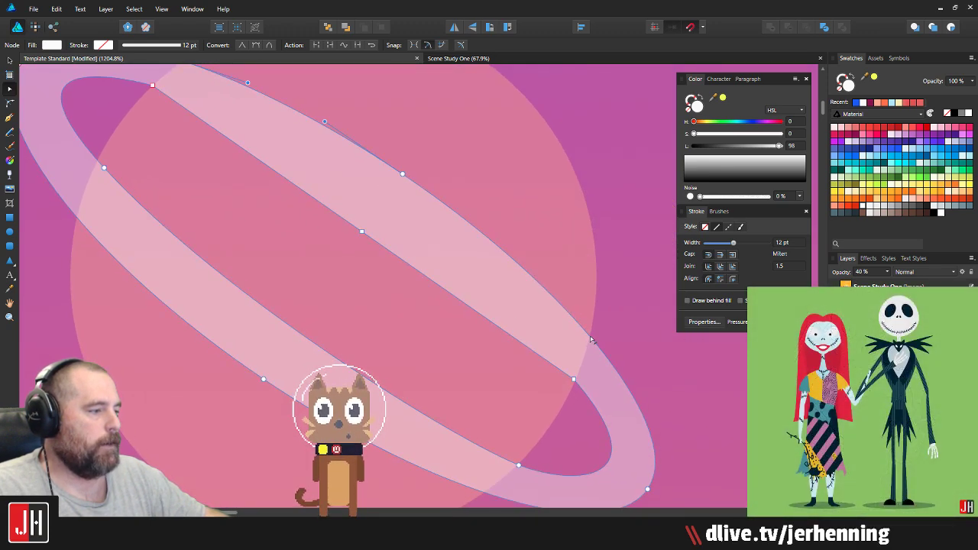
# Step: Try to remove the ring's upper band by deleting its middle nodes, and undo the deletion
pyautogui.moveTo(433, 166); pyautogui.dragTo(309, 321)
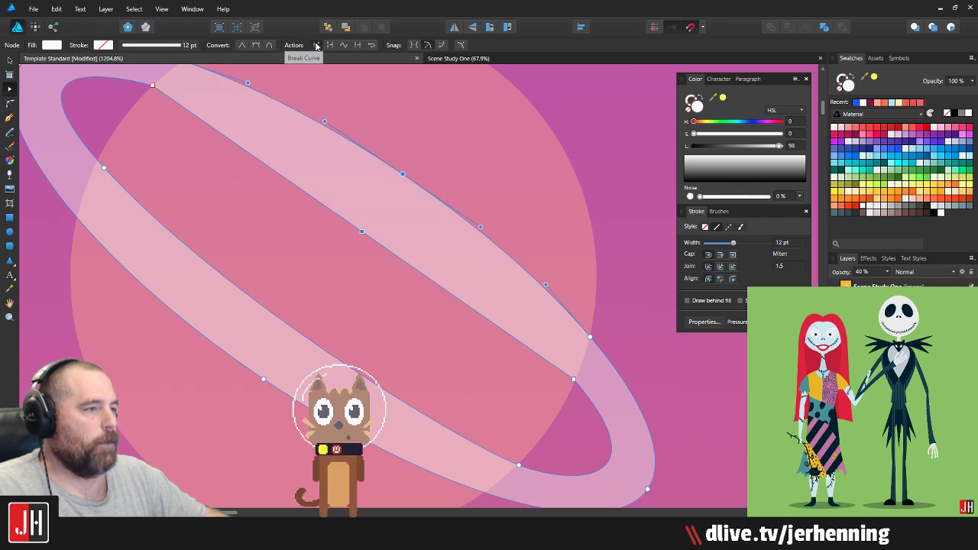
pyautogui.moveTo(432, 130); pyautogui.dragTo(311, 326)
pyautogui.press('Delete')
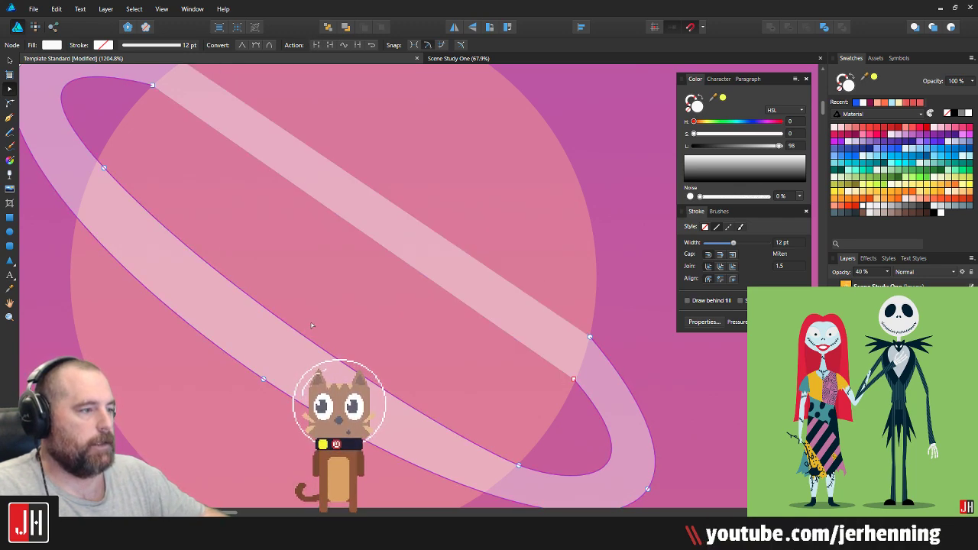
pyautogui.hotkey('ctrl', 'z')
# Step: Add a node on the inner edge of the ring's upper band, just inside the planet's outline at the upper-left crossing
pyautogui.press('v')
pyautogui.moveTo(217, 120); pyautogui.dragTo(362, 253)
pyautogui.scroll(4, 362, 253)
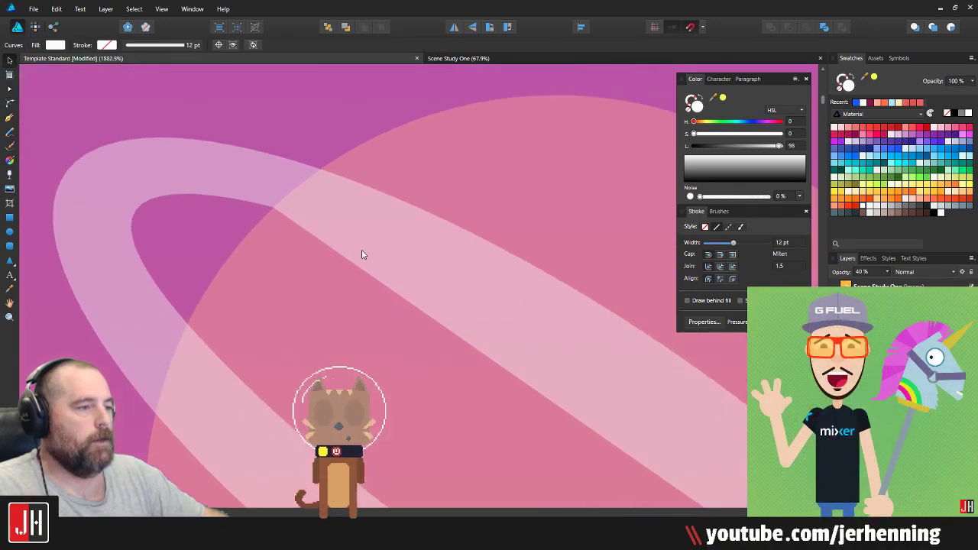
pyautogui.press('a')
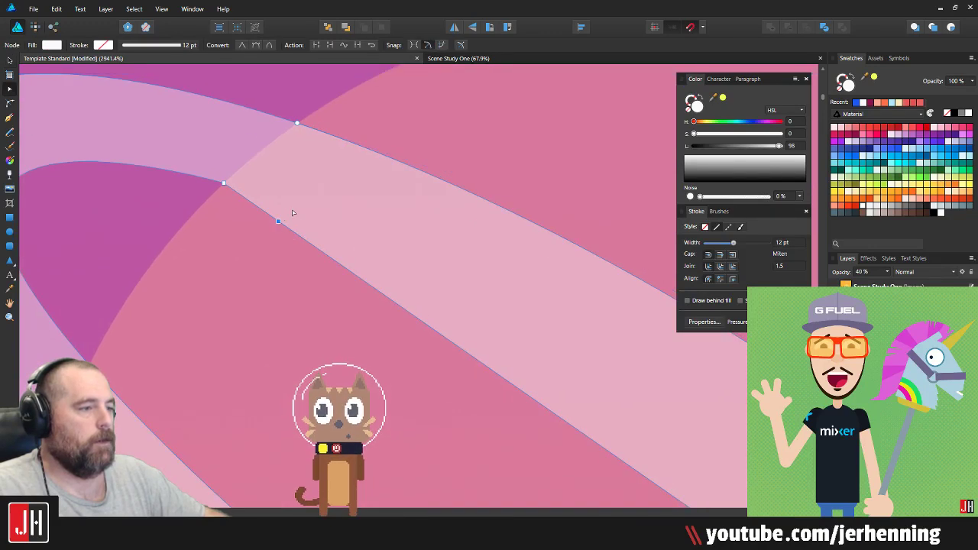
pyautogui.scroll(-4, 343, 230)
pyautogui.press('v')
pyautogui.click(363, 98)
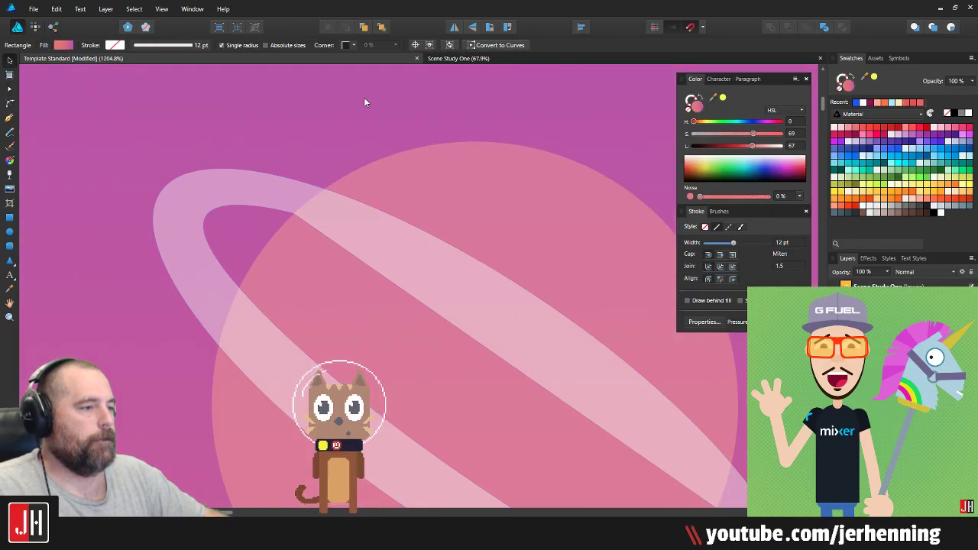
# Step: Draw a closed four-sided path enclosing most of the ring's upper band where it passes over the planet
pyautogui.hscroll(1, 318, 253)
pyautogui.click(310, 251)
pyautogui.click(12, 118)
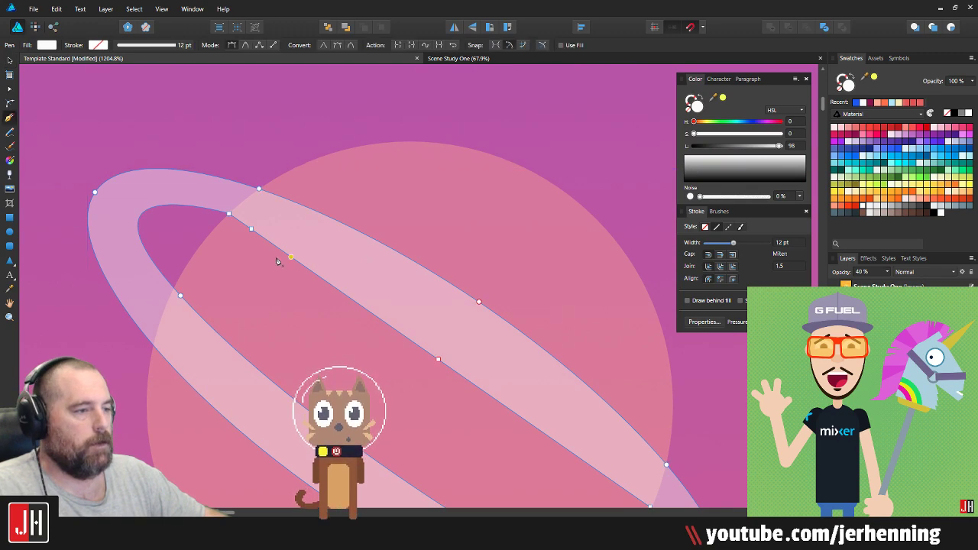
pyautogui.scroll(-4, 362, 242)
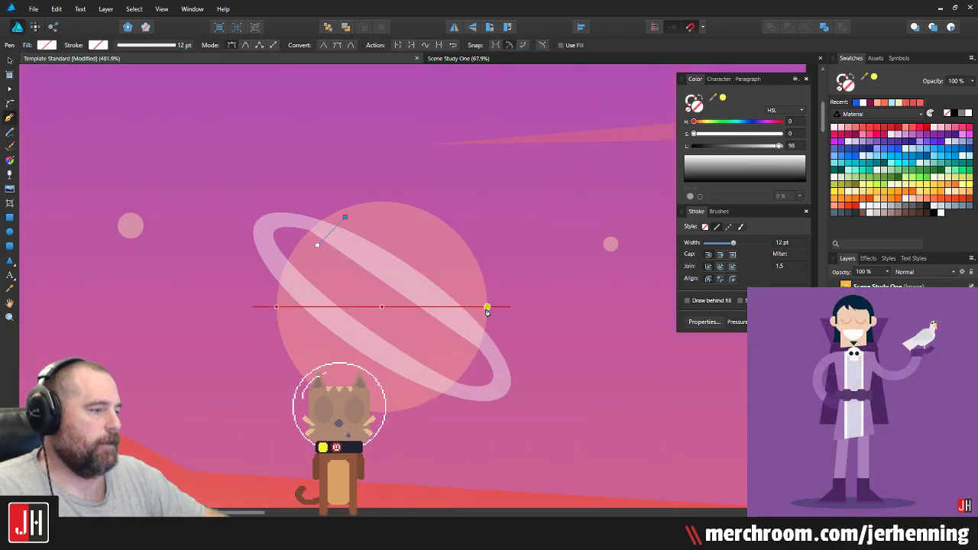
pyautogui.scroll(3, 479, 319)
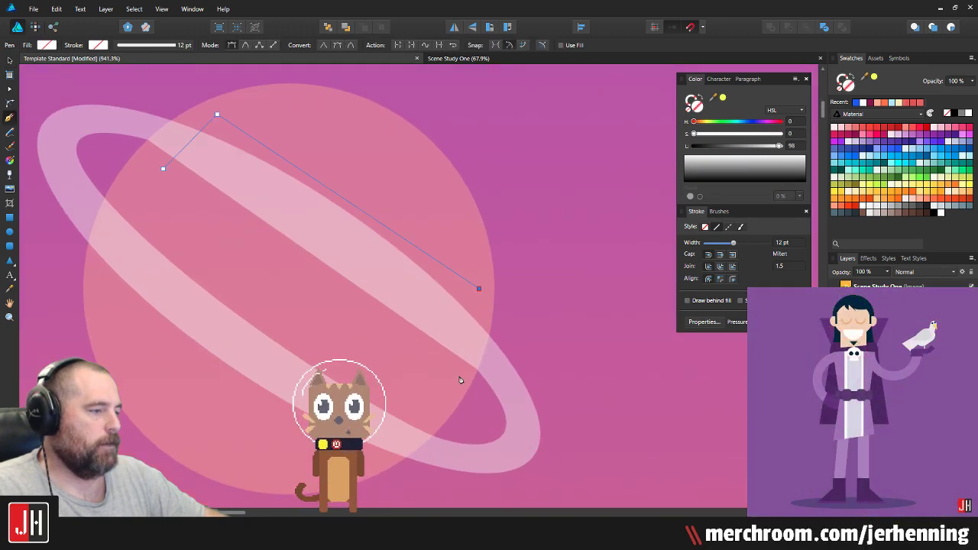
pyautogui.click(162, 173)
# Step: Subtract the four-sided path from the ring to cut away the upper band over the planet
pyautogui.press('v')
pyautogui.keyDown('shift'); pyautogui.click(168, 145); pyautogui.keyUp('shift')
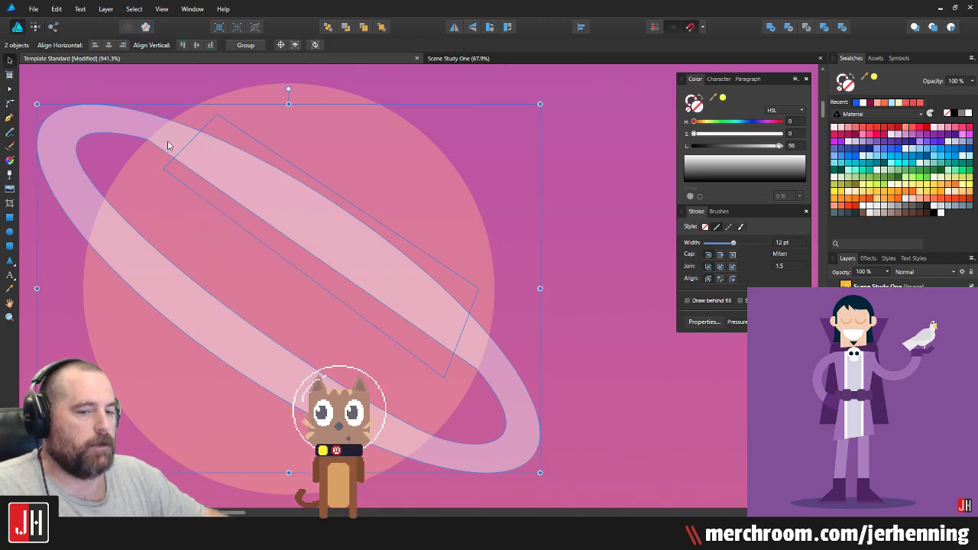
pyautogui.click(787, 28)
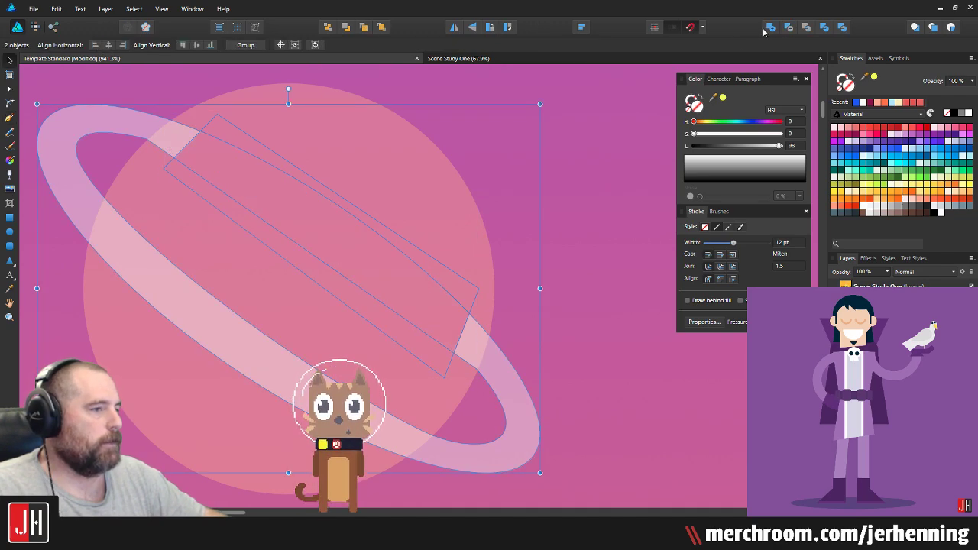
pyautogui.click(506, 206)
# Step: Delete the leftover nodes of the ring's upper-left cut end that extend past the planet's outline
pyautogui.scroll(4, 157, 126)
pyautogui.scroll(3, 158, 126)
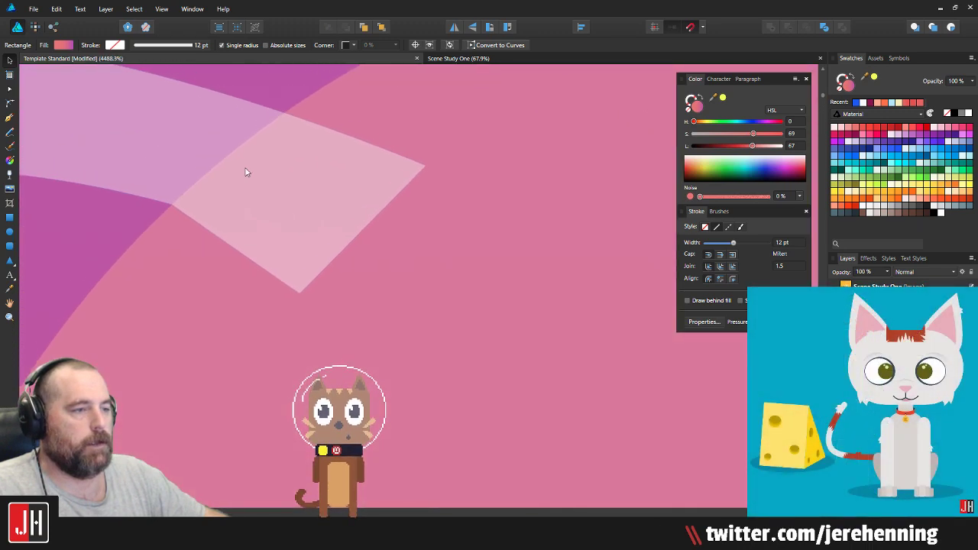
pyautogui.press('a')
pyautogui.click(229, 171)
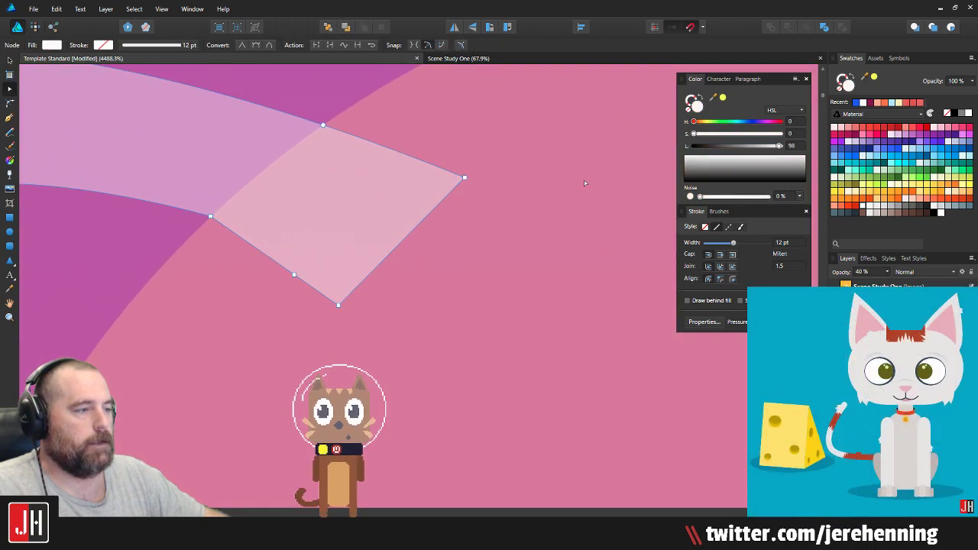
pyautogui.moveTo(581, 180); pyautogui.dragTo(248, 344)
pyautogui.press('Delete')
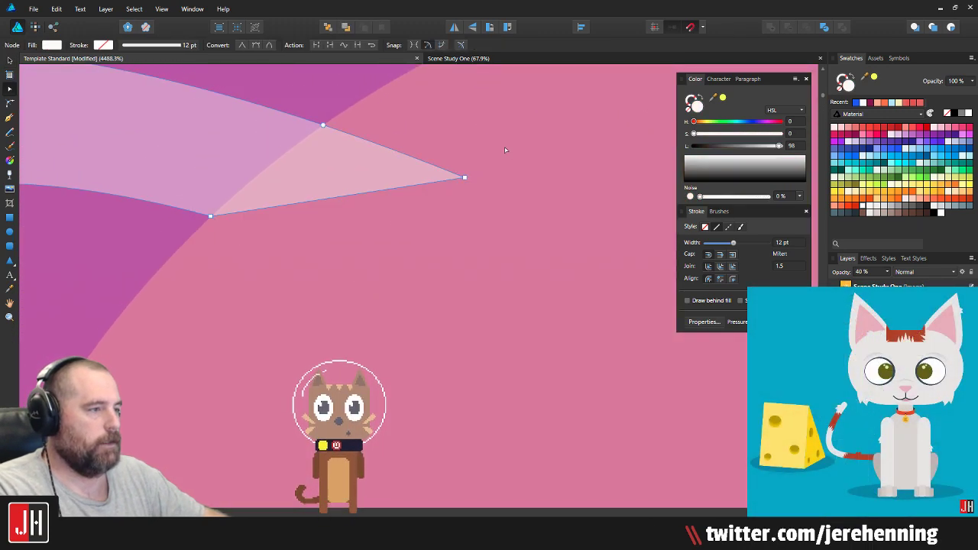
pyautogui.click(464, 177)
pyautogui.press('Delete')
# Step: Bend the closing segment of the ring's upper-left end to follow the curve of the planet's outline
pyautogui.moveTo(276, 176); pyautogui.dragTo(289, 236)
pyautogui.moveTo(335, 176); pyautogui.dragTo(333, 218)
pyautogui.scroll(3, 332, 267)
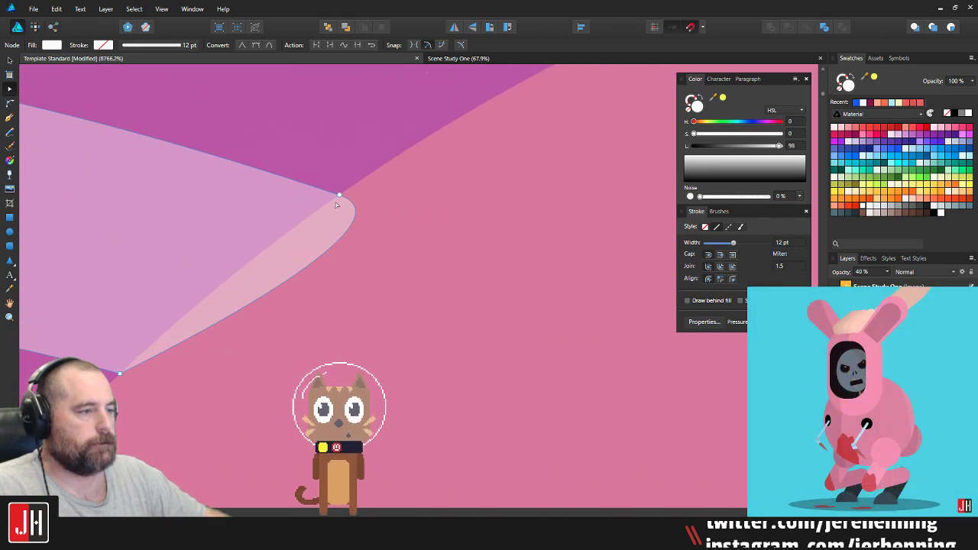
pyautogui.click(338, 195)
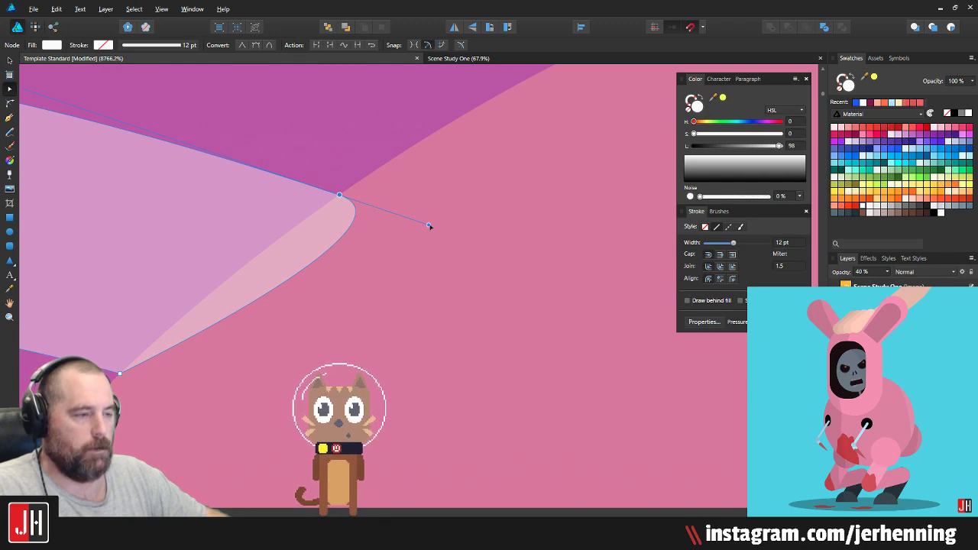
pyautogui.moveTo(429, 226); pyautogui.dragTo(232, 272)
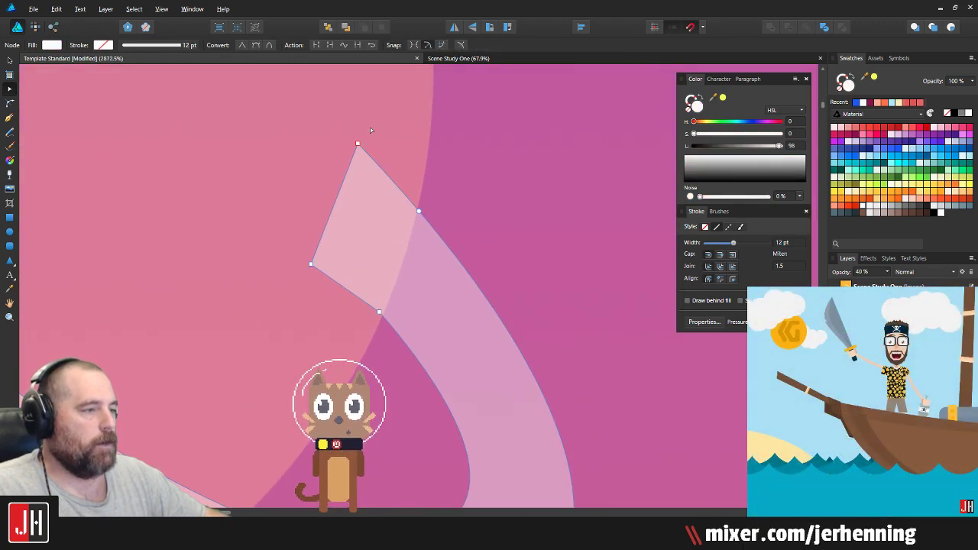
# Step: Delete the leftover nodes of the ring's lower-right cut end that extend over the planet
pyautogui.moveTo(371, 130); pyautogui.dragTo(286, 301)
pyautogui.press('Delete')
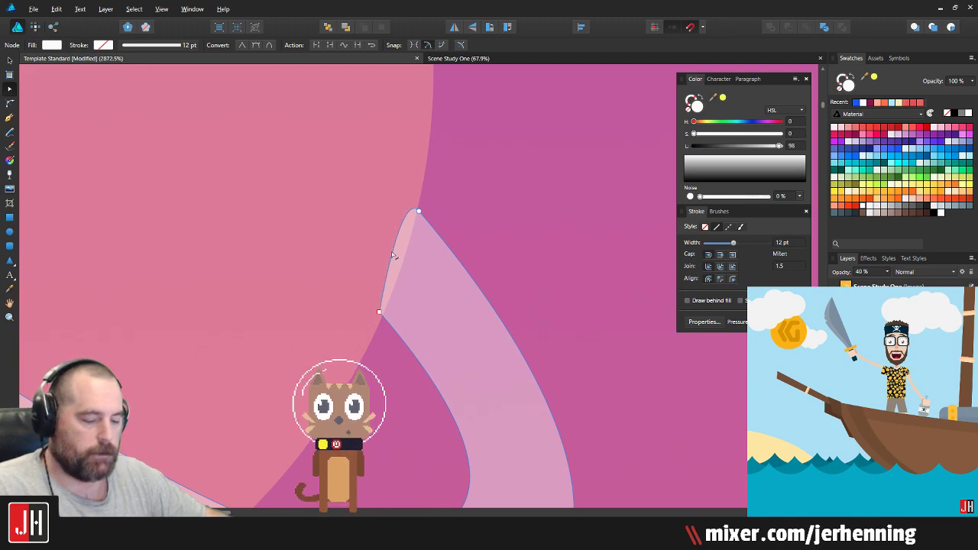
pyautogui.press('v')
# Step: Bend the closing segment of the ring's lower-right end along the planet's outline and nudge its corner node onto the edge
pyautogui.scroll(1, 414, 227)
pyautogui.scroll(2, 415, 222)
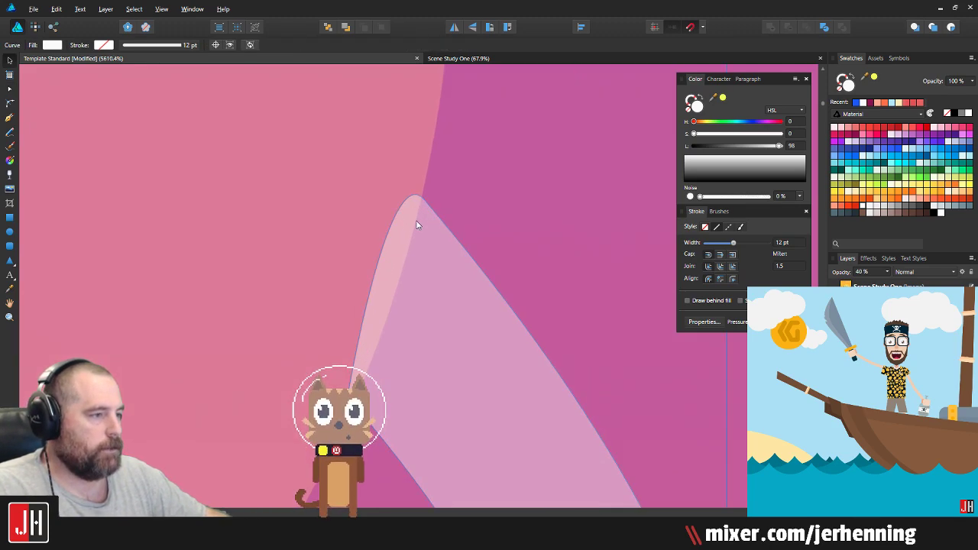
pyautogui.click(423, 201)
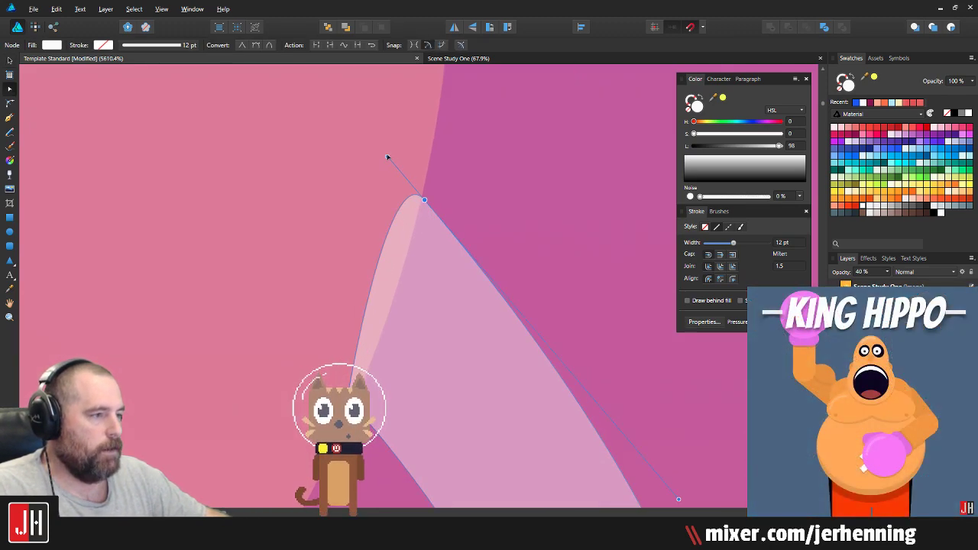
pyautogui.moveTo(388, 157); pyautogui.dragTo(394, 319)
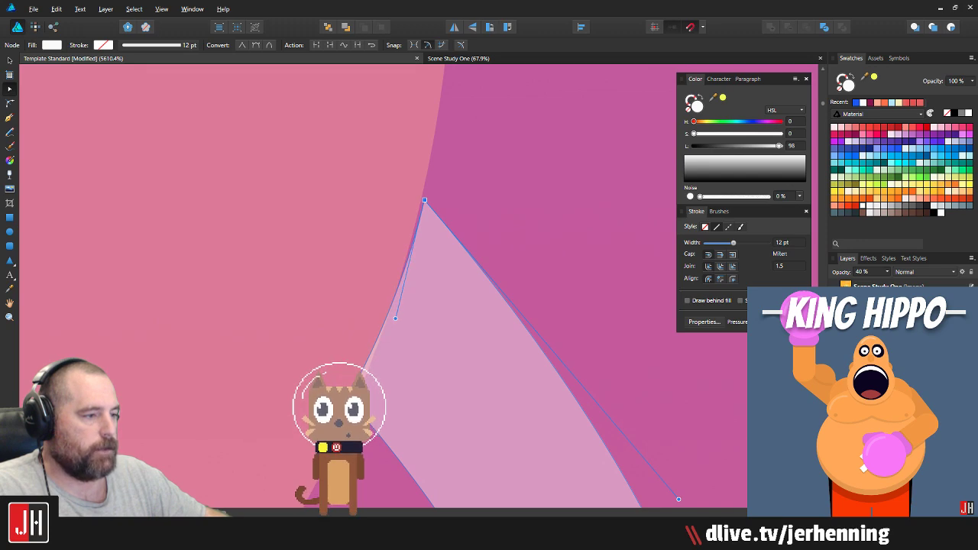
pyautogui.moveTo(349, 395); pyautogui.dragTo(354, 409)
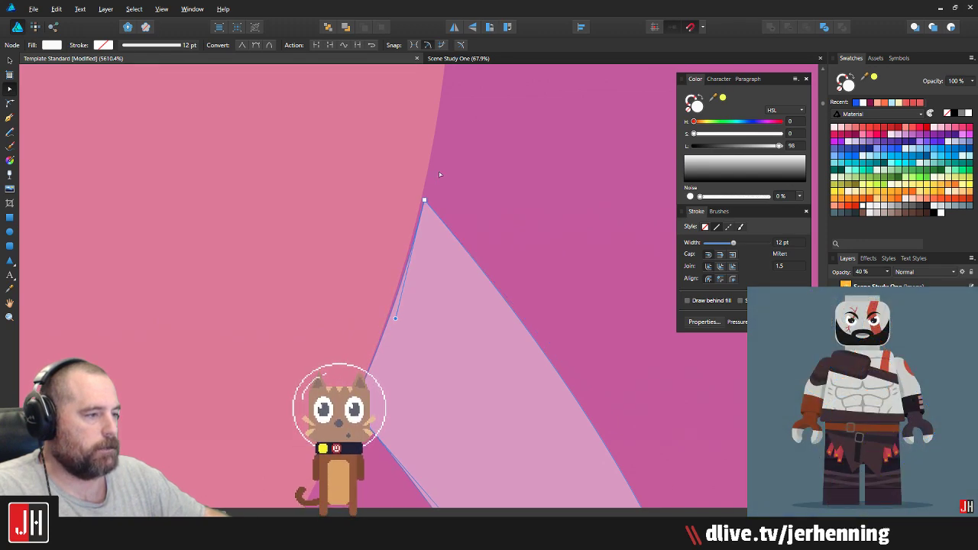
pyautogui.moveTo(426, 201); pyautogui.dragTo(424, 198)
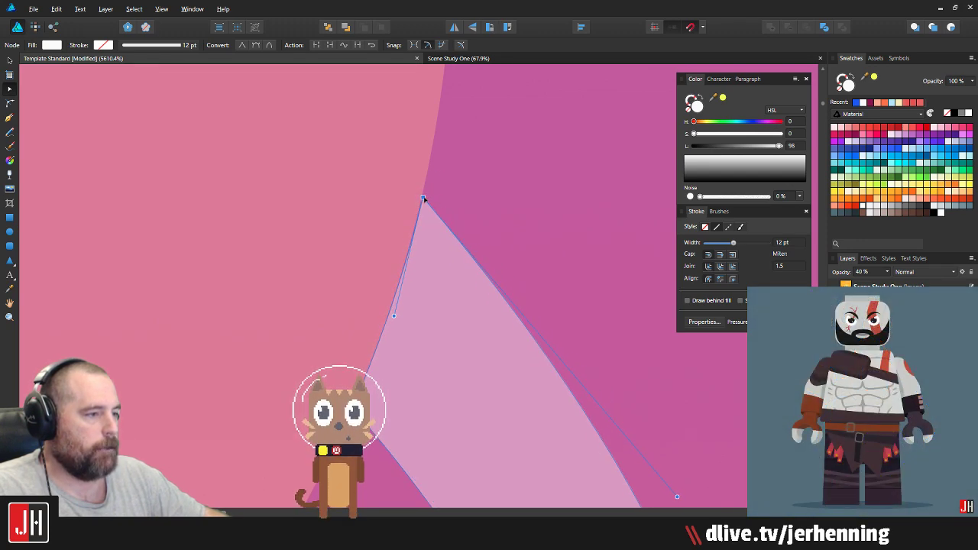
pyautogui.click(478, 181)
pyautogui.scroll(-10, 470, 190)
pyautogui.press('v')
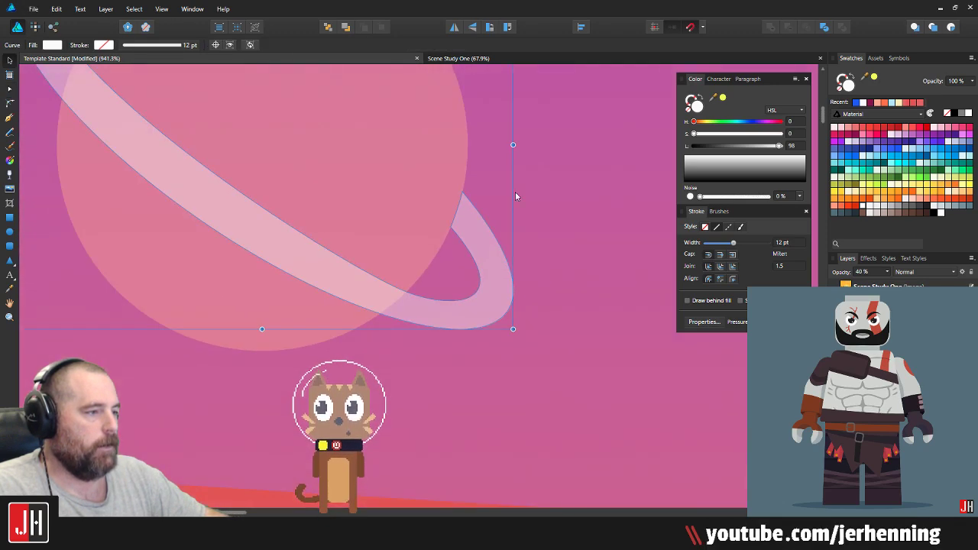
pyautogui.click(517, 191)
# Step: Fill the ring with pale cream yellow (H 45, S 100, L 85) and set its opacity to 100%
pyautogui.scroll(-3, 481, 221)
pyautogui.scroll(-3, 475, 205)
pyautogui.scroll(5, 417, 244)
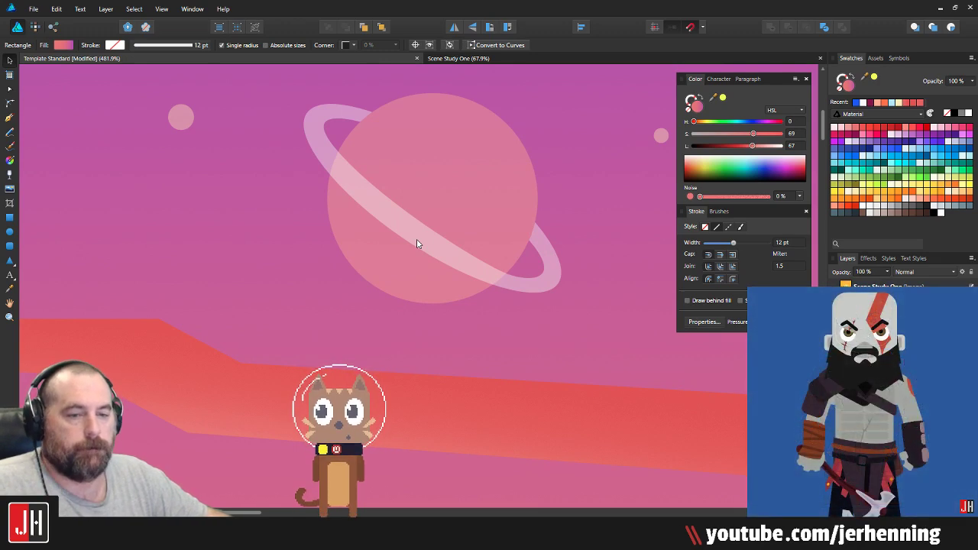
pyautogui.click(418, 244)
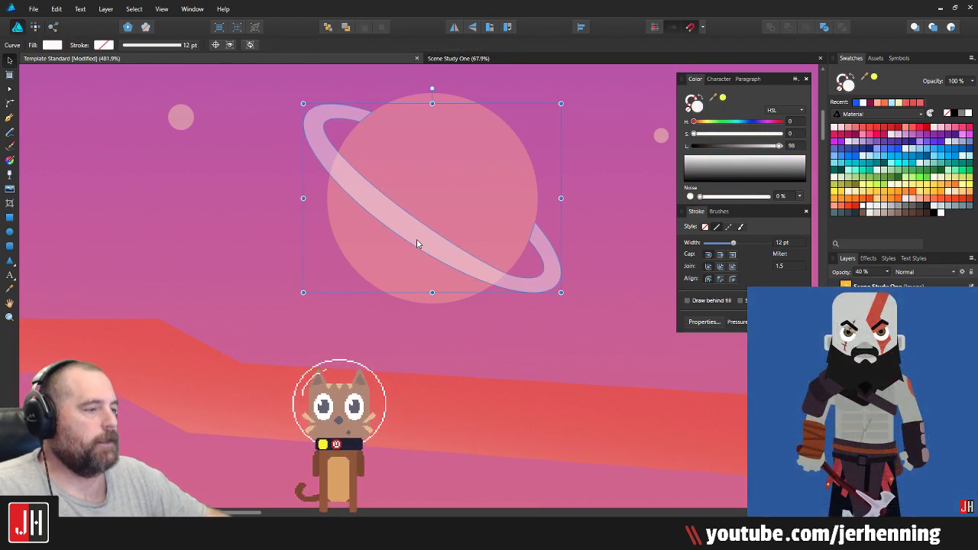
pyautogui.scroll(4, 417, 243)
pyautogui.scroll(-2, 414, 263)
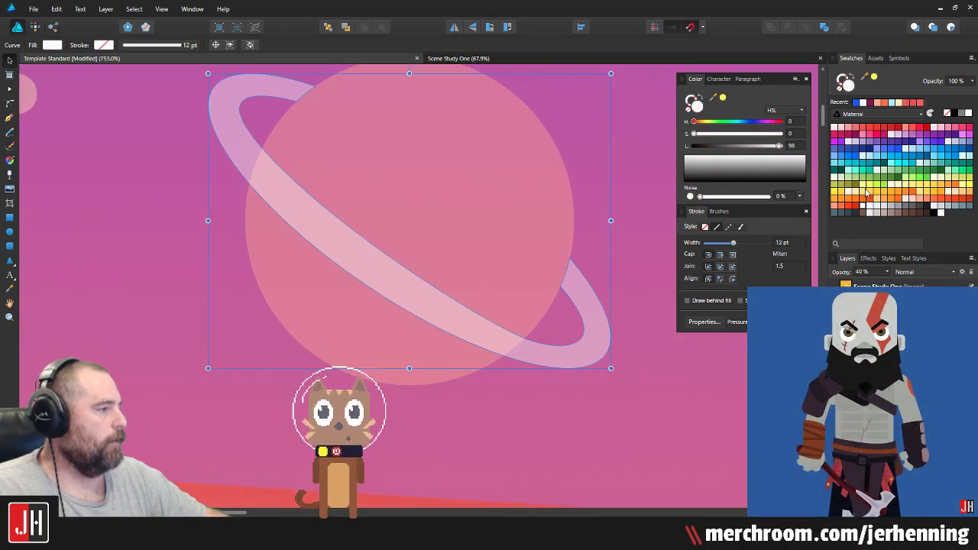
pyautogui.click(852, 193)
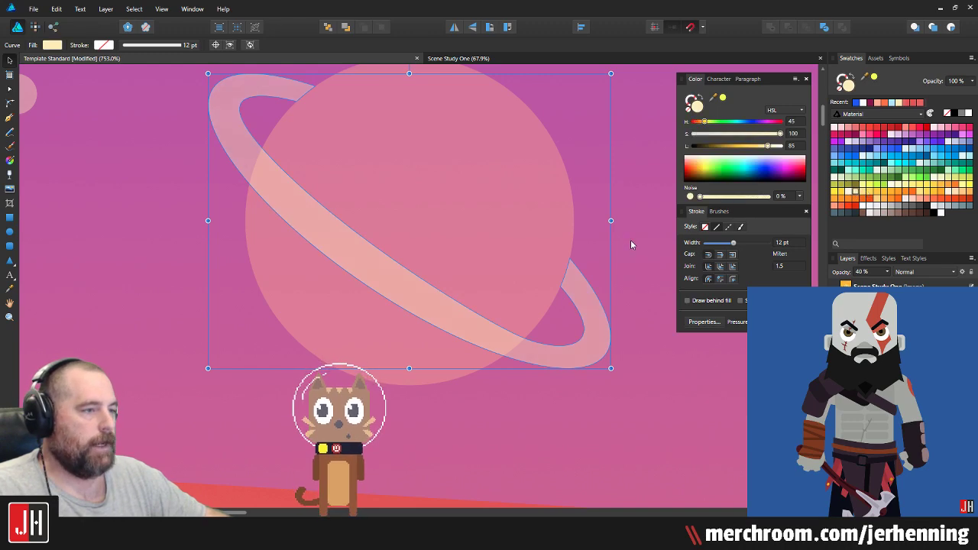
pyautogui.press('0')
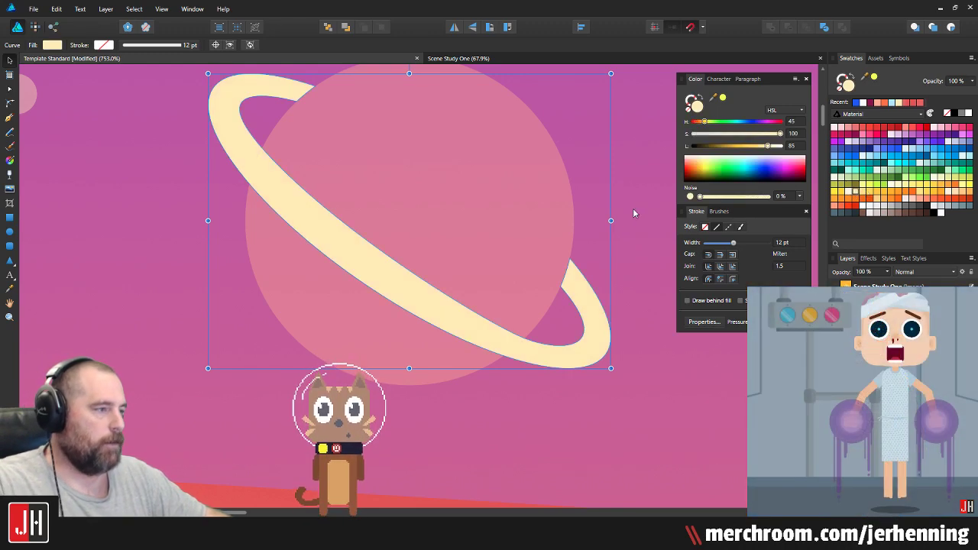
pyautogui.click(635, 213)
pyautogui.scroll(-8, 465, 245)
pyautogui.press('v')
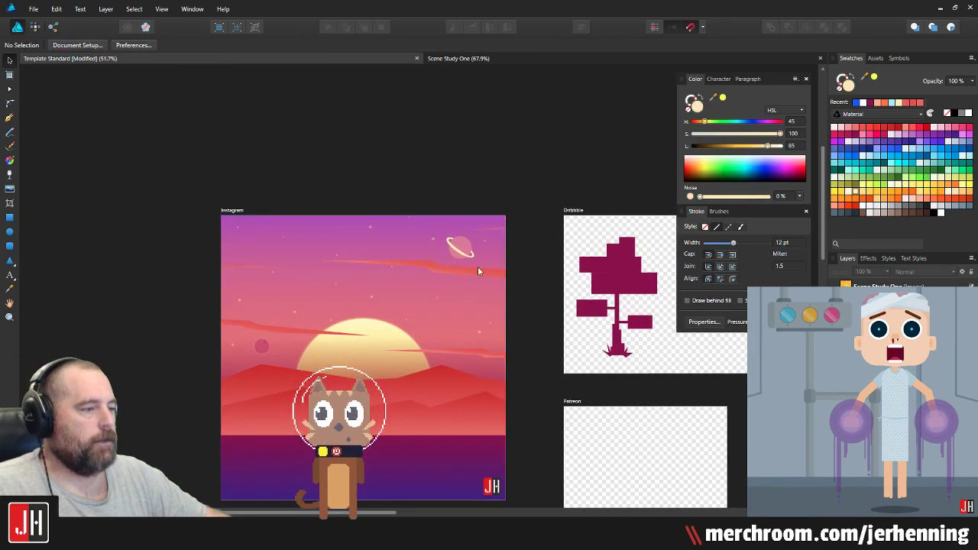
# Step: Examine the ringed planet close up and within the whole scene to judge the ring's color
pyautogui.scroll(4, 470, 257)
pyautogui.scroll(5, 470, 257)
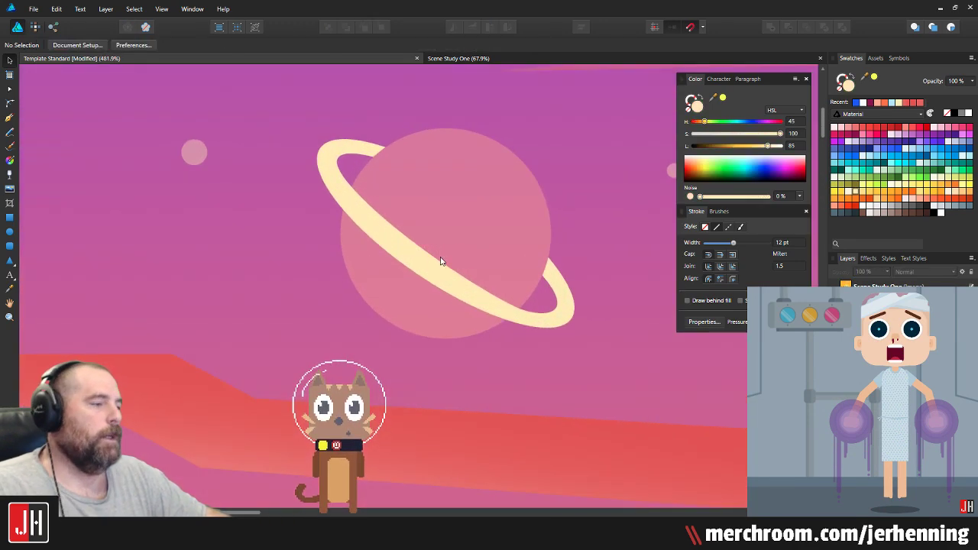
pyautogui.scroll(2, 266, 273)
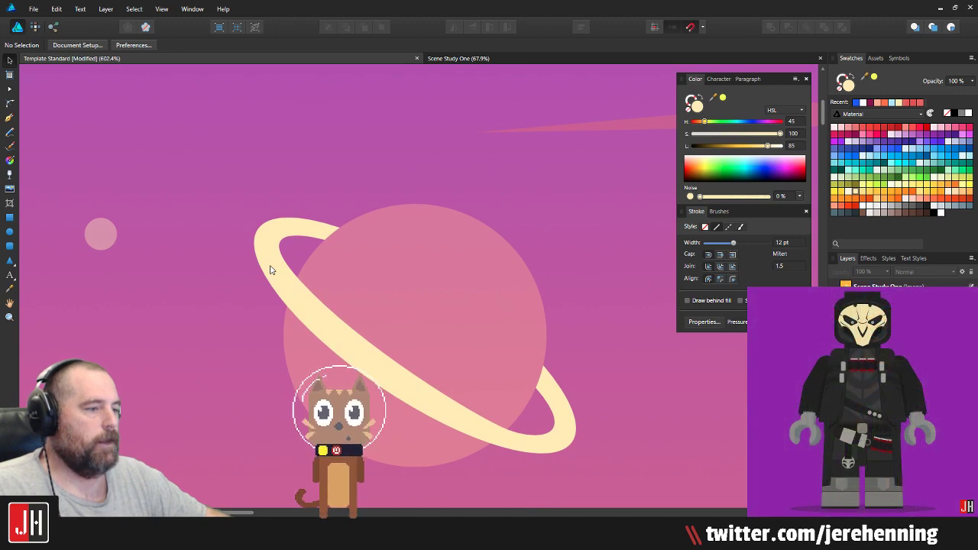
pyautogui.scroll(2, 293, 262)
pyautogui.moveTo(450, 263); pyautogui.dragTo(412, 205)
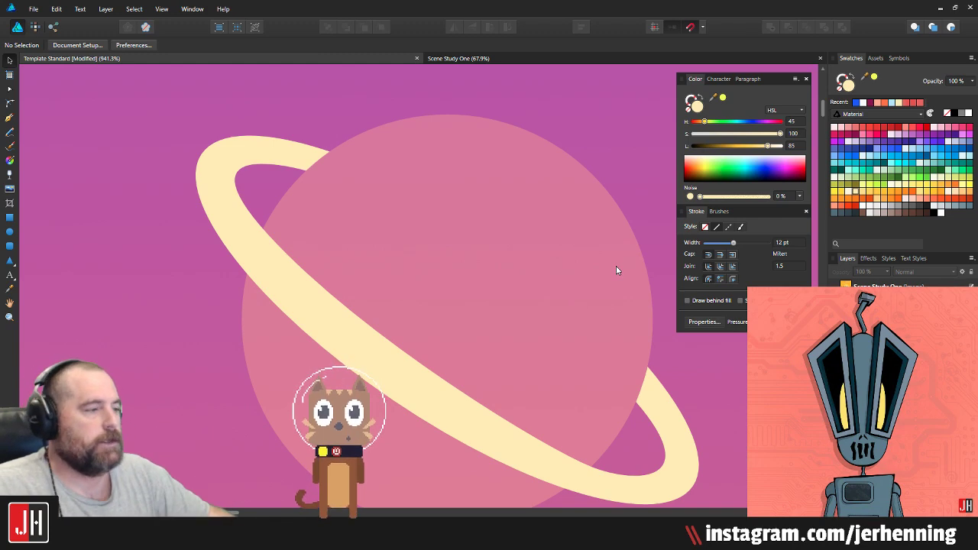
pyautogui.moveTo(421, 261); pyautogui.dragTo(408, 213)
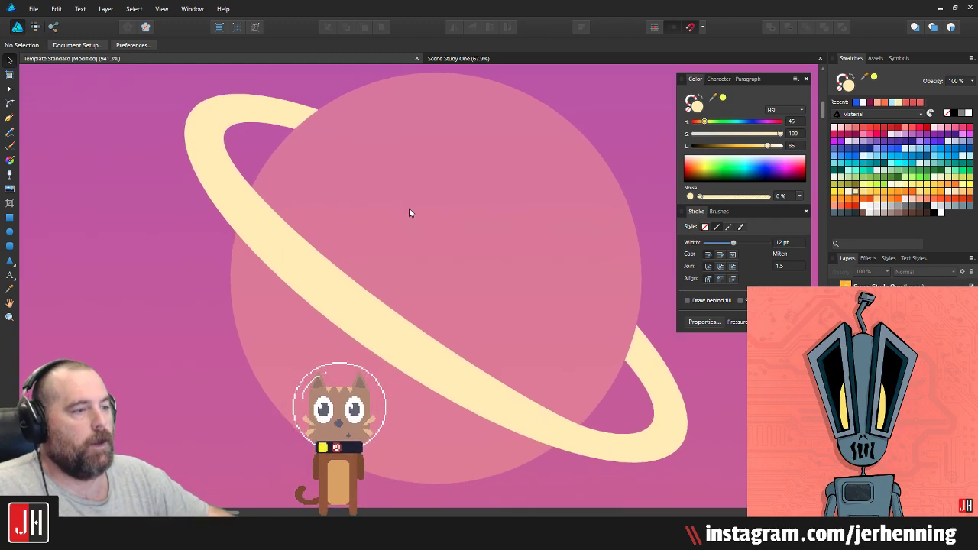
pyautogui.scroll(-12, 382, 201)
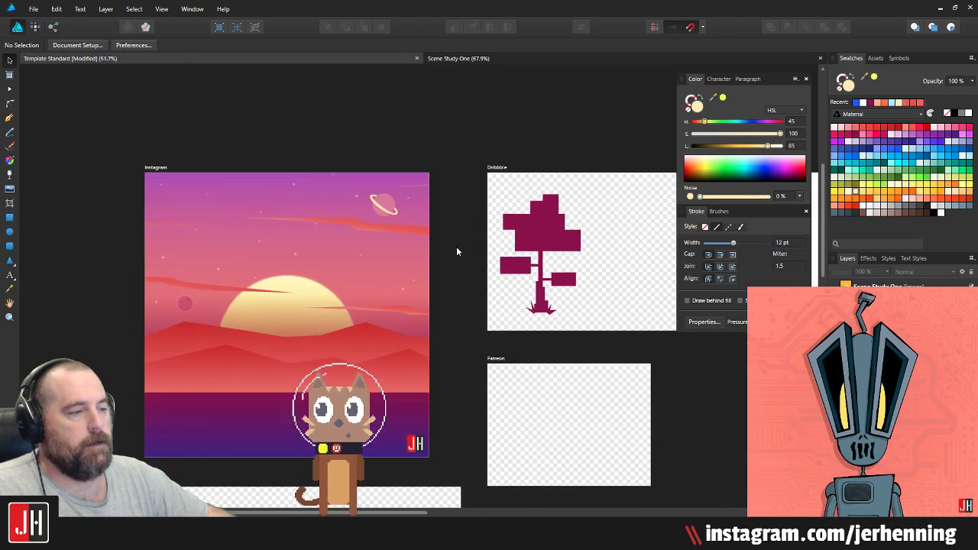
pyautogui.scroll(6, 386, 210)
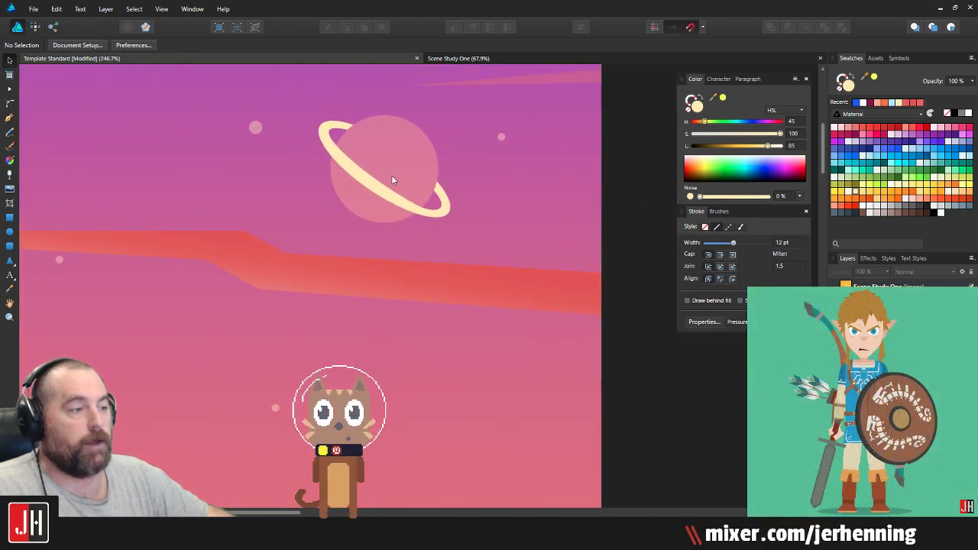
pyautogui.scroll(3, 392, 181)
# Step: Recolor the ring with the pink sampled from the planet, raise its lightness to 74, and save the document
pyautogui.click(396, 234)
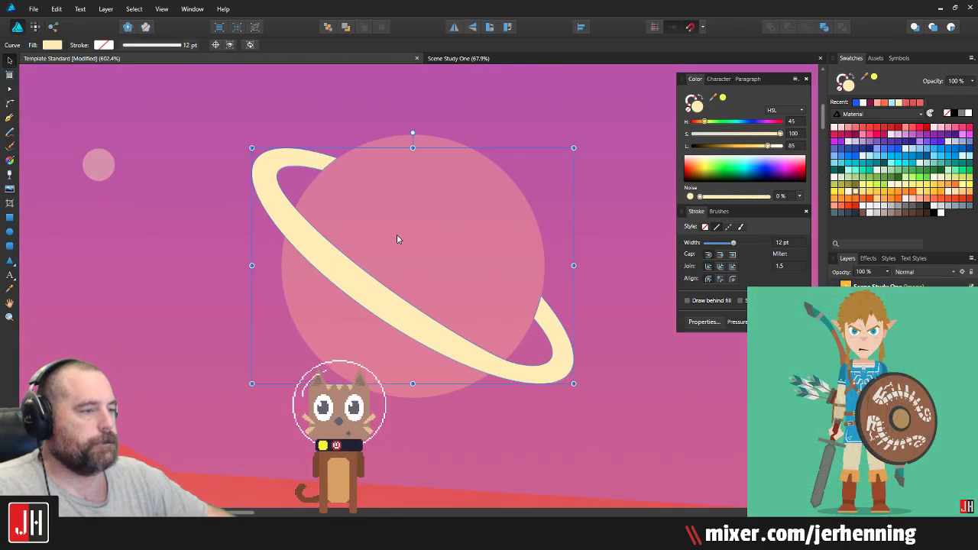
pyautogui.press('i')
pyautogui.click(399, 234)
pyautogui.press('v')
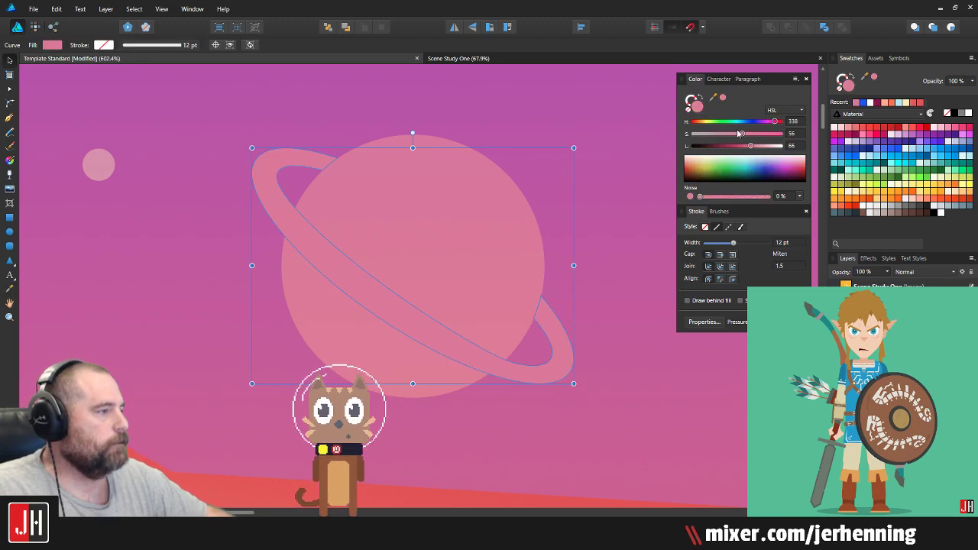
pyautogui.moveTo(751, 147)
pyautogui.mouseDown()
pyautogui.moveTo(734, 154)
pyautogui.moveTo(759, 156)
pyautogui.mouseUp()
pyautogui.scroll(-8, 553, 196)
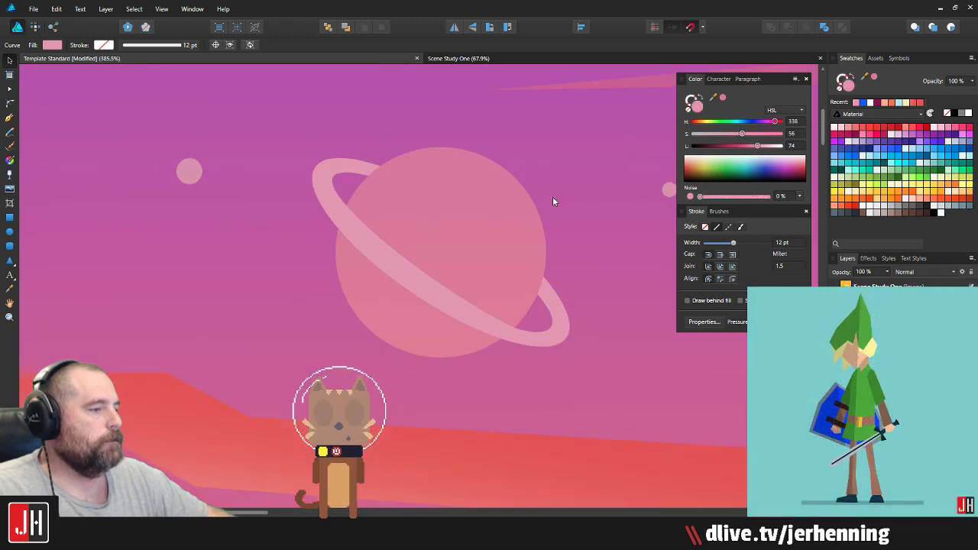
pyautogui.click(666, 358)
pyautogui.hotkey('ctrl', 's')
# Step: Draw a small crater circle on the planet's upper-left area above the ring, filled with the planet's pink darkened to lightness 59
pyautogui.scroll(4, 532, 209)
pyautogui.scroll(6, 532, 210)
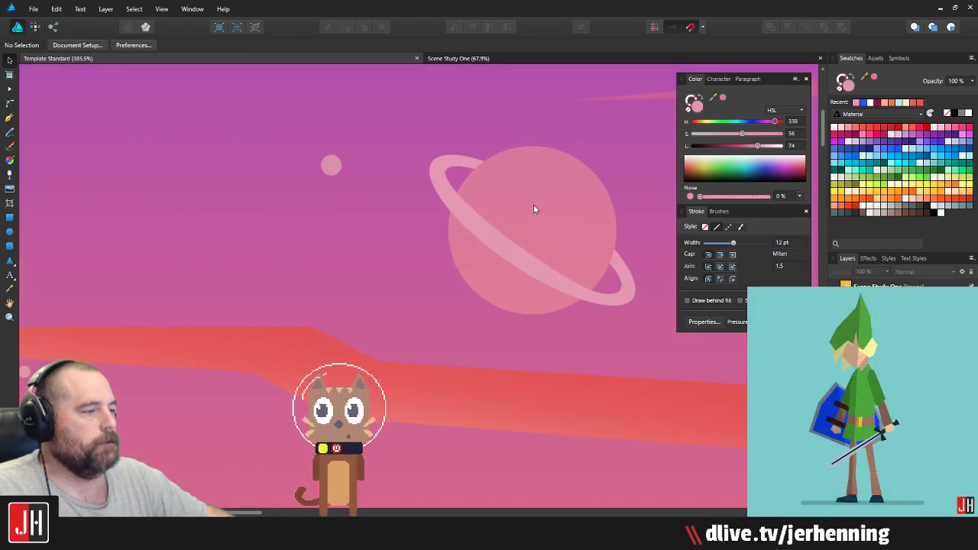
pyautogui.scroll(-3, 343, 218)
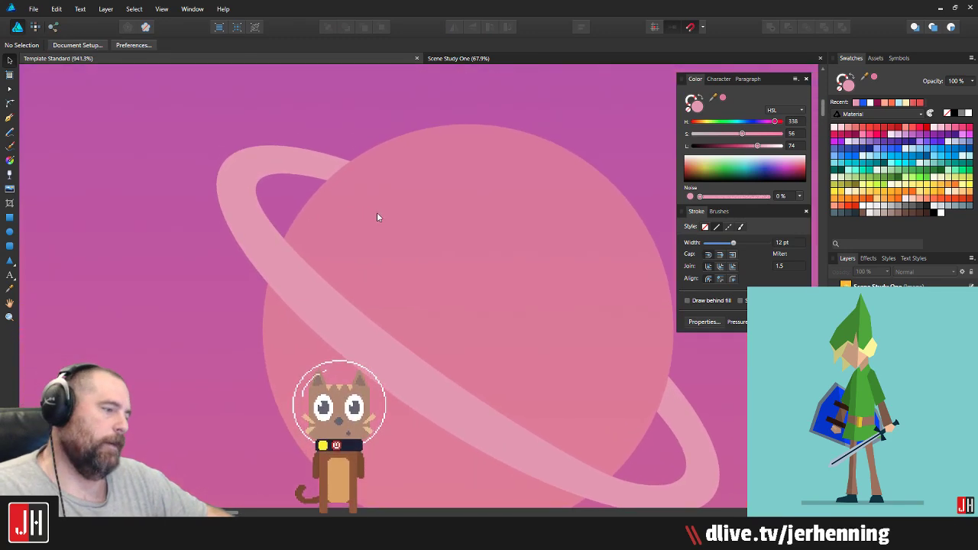
pyautogui.click(9, 231)
pyautogui.scroll(2, 359, 197)
pyautogui.moveTo(387, 213); pyautogui.dragTo(421, 241)
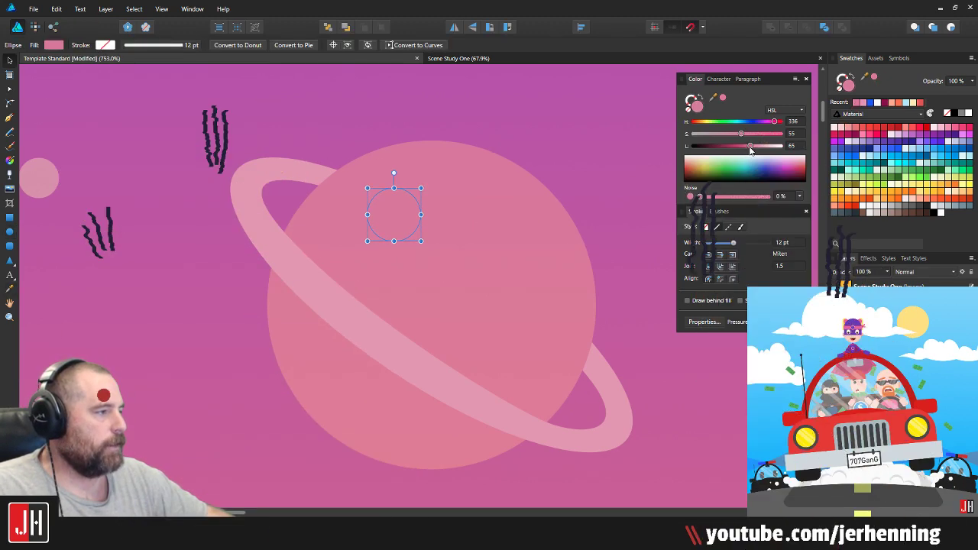
pyautogui.moveTo(750, 147); pyautogui.dragTo(744, 148)
pyautogui.scroll(3, 381, 238)
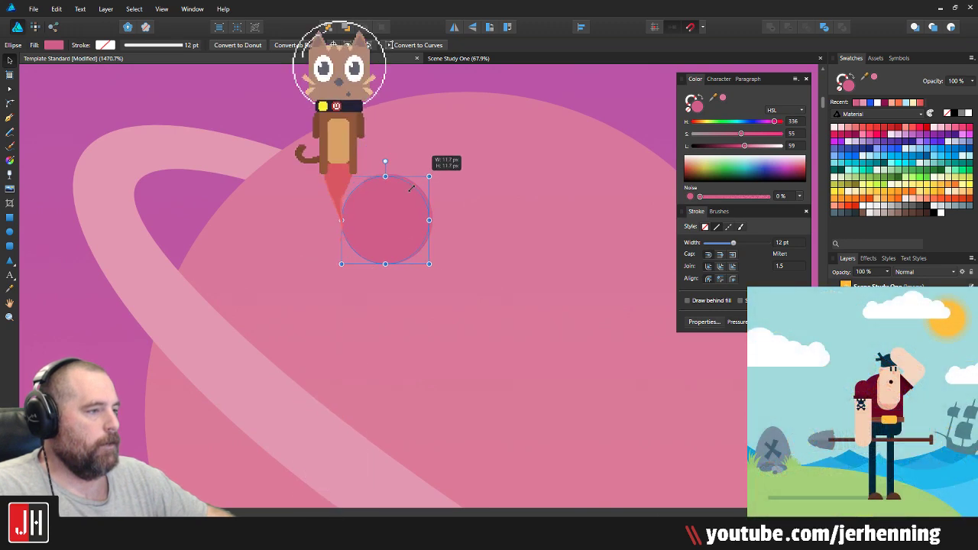
pyautogui.scroll(3, 371, 229)
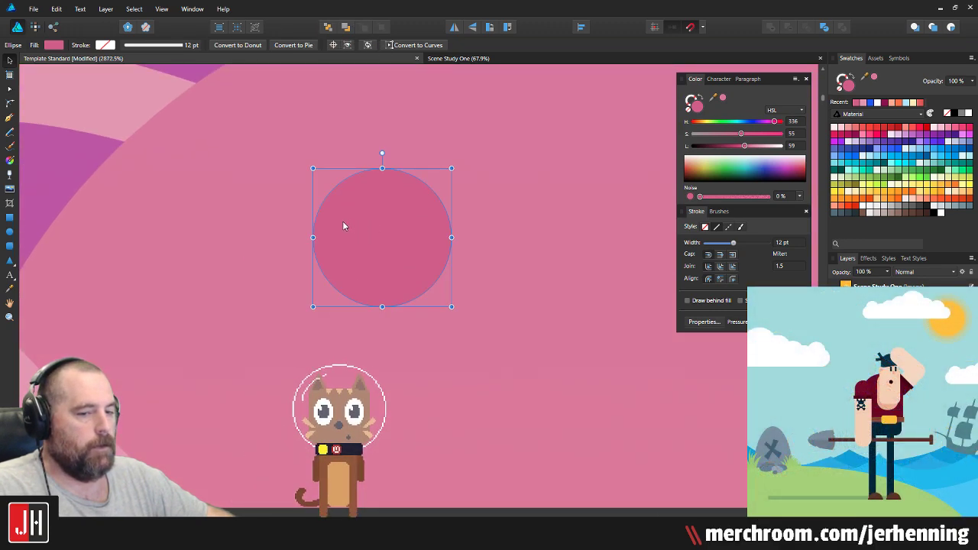
# Step: Place two smaller copies of the crater circle, the first about 5.7 px wide, on its upper-right and left edges and merge all three
pyautogui.moveTo(344, 226); pyautogui.dragTo(436, 176)
pyautogui.moveTo(520, 101); pyautogui.dragTo(456, 149)
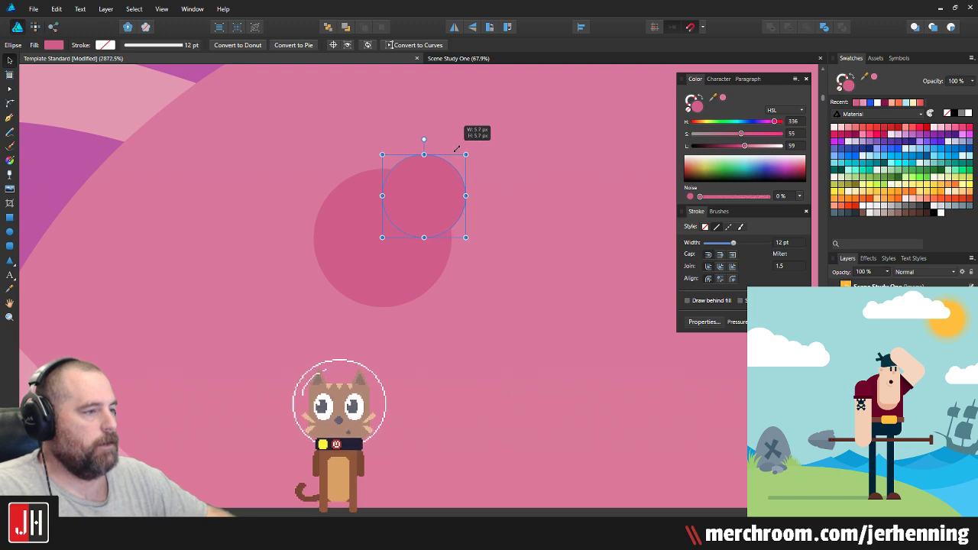
pyautogui.moveTo(409, 187); pyautogui.dragTo(299, 247)
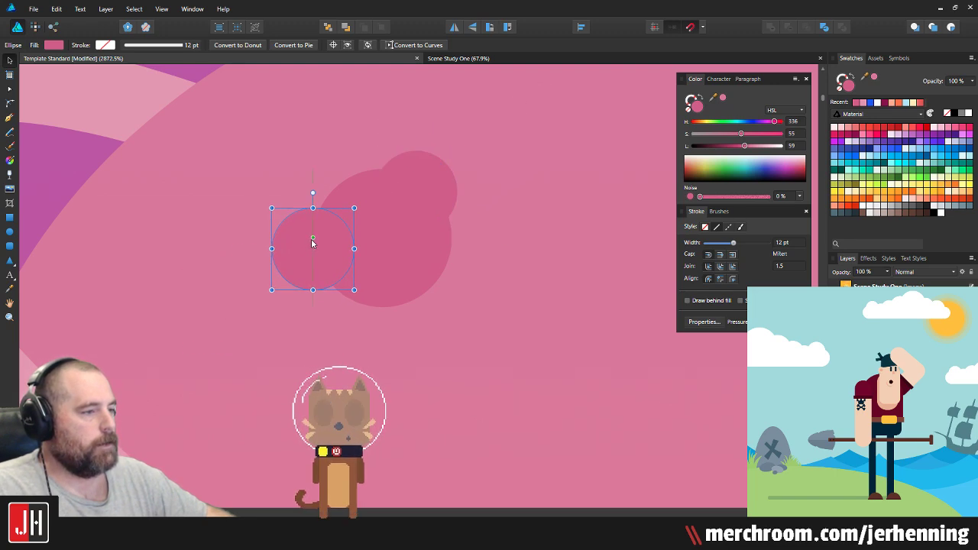
pyautogui.moveTo(360, 207); pyautogui.dragTo(338, 229)
pyautogui.moveTo(302, 261); pyautogui.dragTo(323, 244)
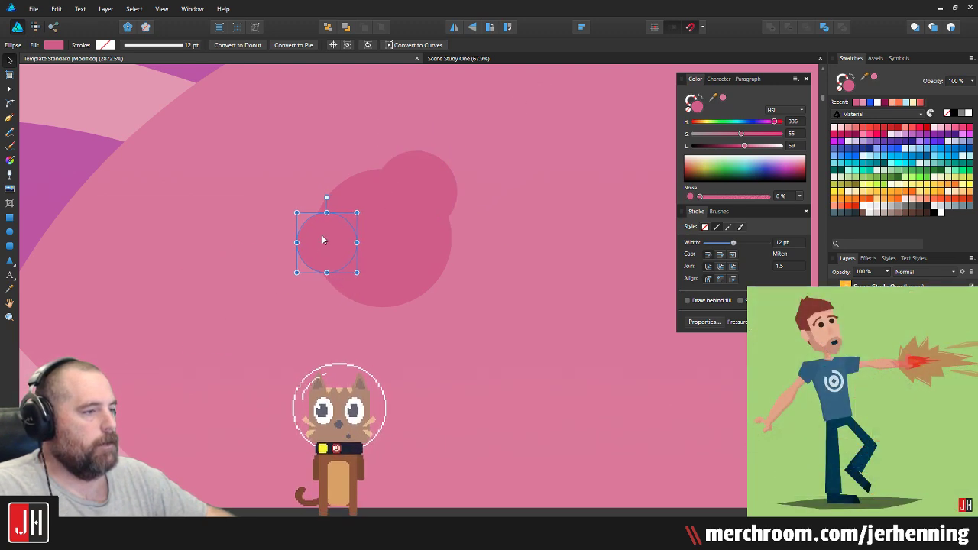
pyautogui.keyDown('shift'); pyautogui.click(416, 188); pyautogui.keyUp('shift')
pyautogui.click(770, 26)
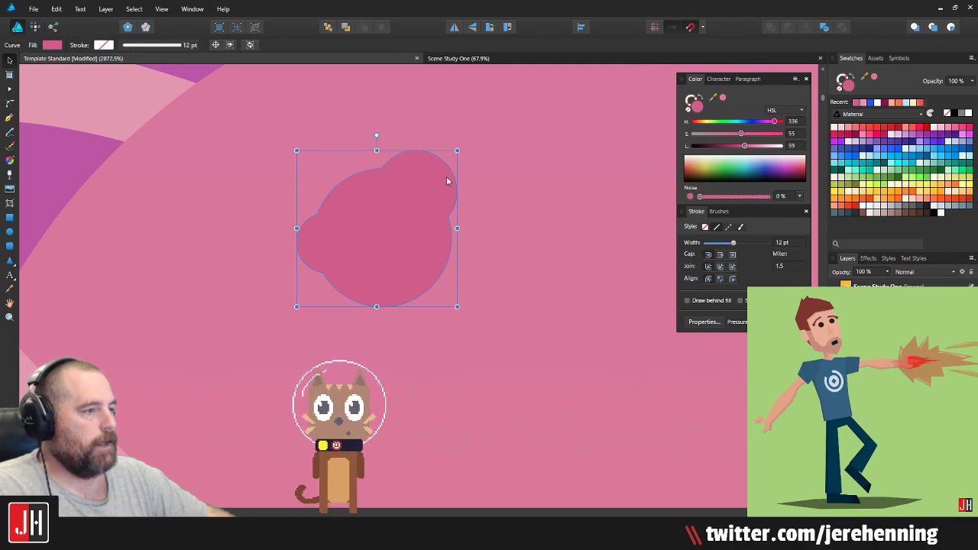
# Step: Place a copy of the merged crater below the ring, near the planet's lower edge
pyautogui.scroll(-5, 371, 253)
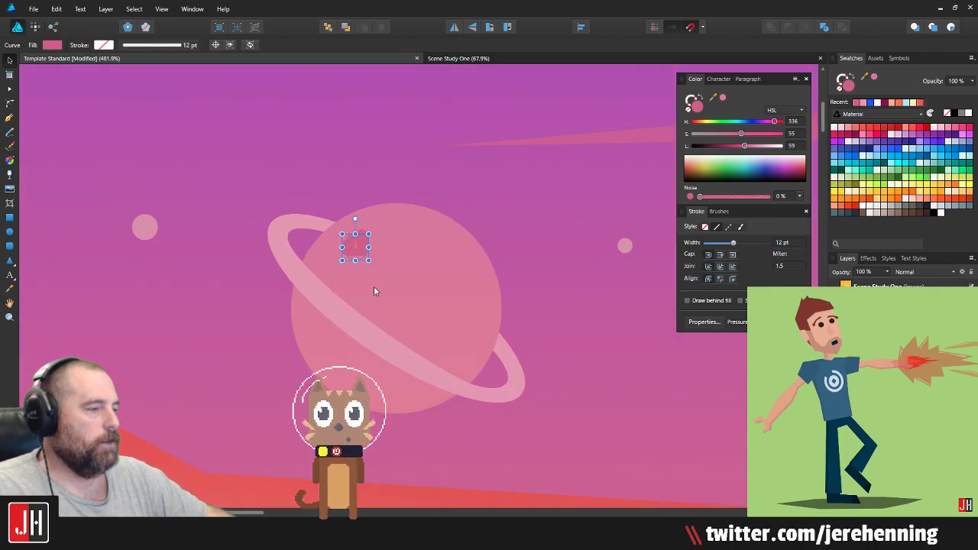
pyautogui.moveTo(355, 248); pyautogui.dragTo(395, 393)
pyautogui.scroll(2, 394, 396)
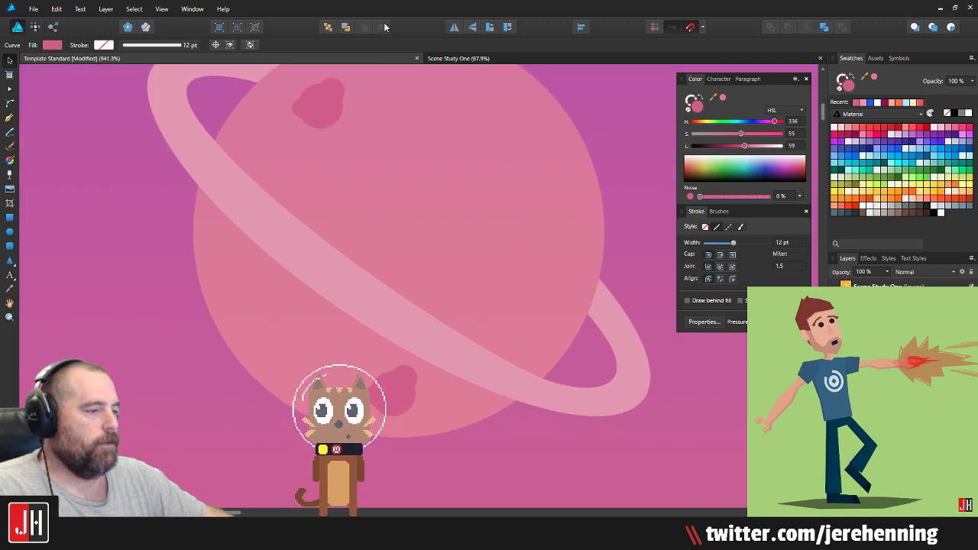
# Step: Flip the lower crater horizontally, then rotate and shrink it to sit near the planet's bottom edge below the ring
pyautogui.click(454, 28)
pyautogui.scroll(2, 409, 378)
pyautogui.moveTo(373, 344); pyautogui.dragTo(468, 473)
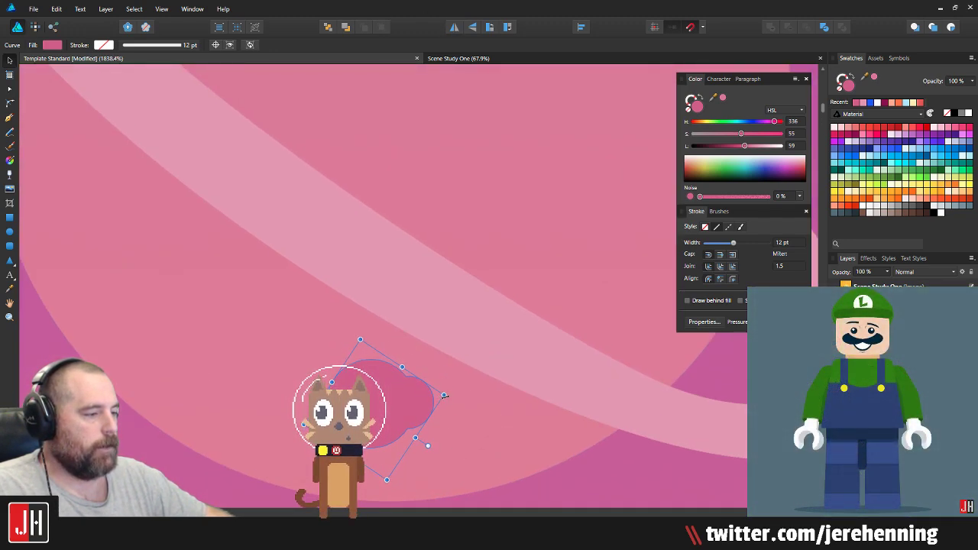
pyautogui.moveTo(444, 395); pyautogui.dragTo(492, 451)
pyautogui.scroll(-10, 500, 437)
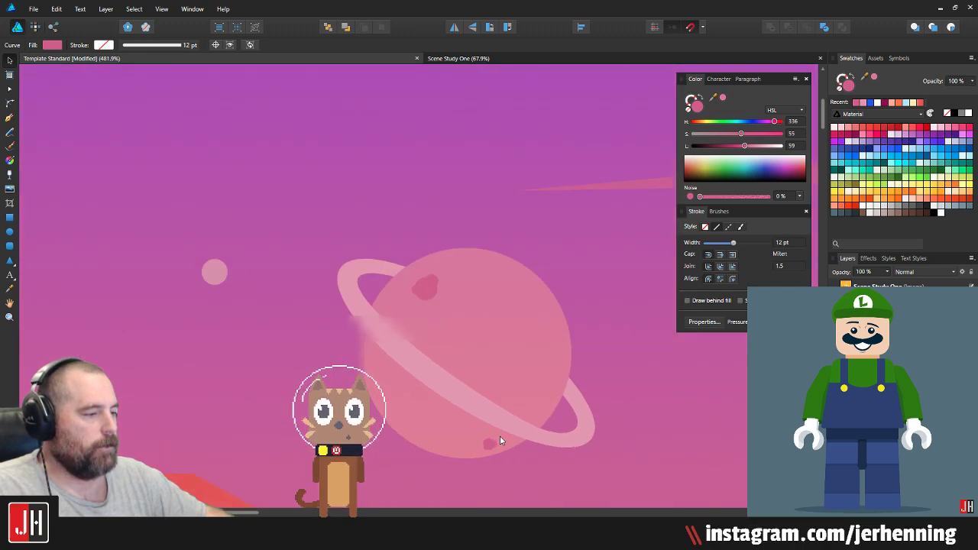
# Step: Switch to Discord, view the weekly-challenge channel and return to the landscape drawing
pyautogui.click(666, 431)
pyautogui.scroll(4, 570, 440)
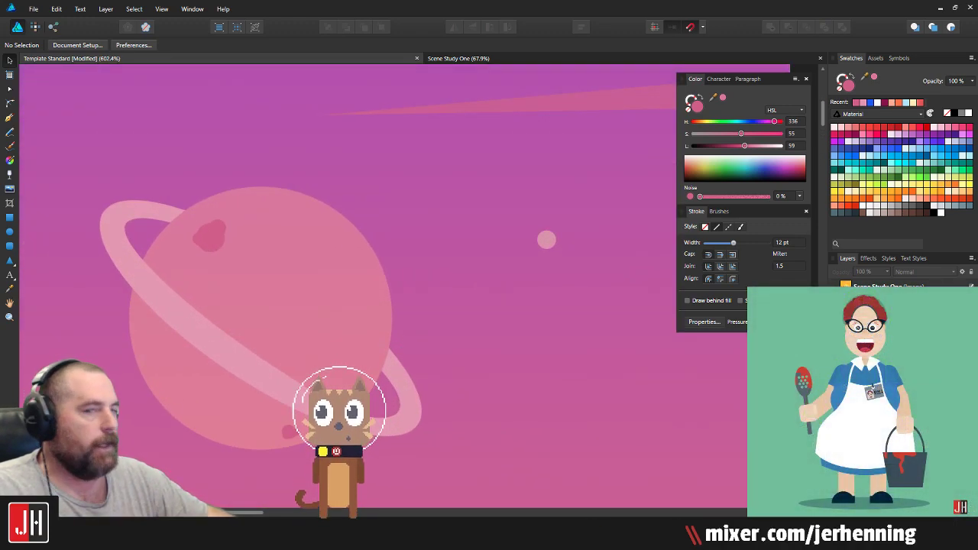
pyautogui.moveTo(0, 131); pyautogui.dragTo(351, 132)
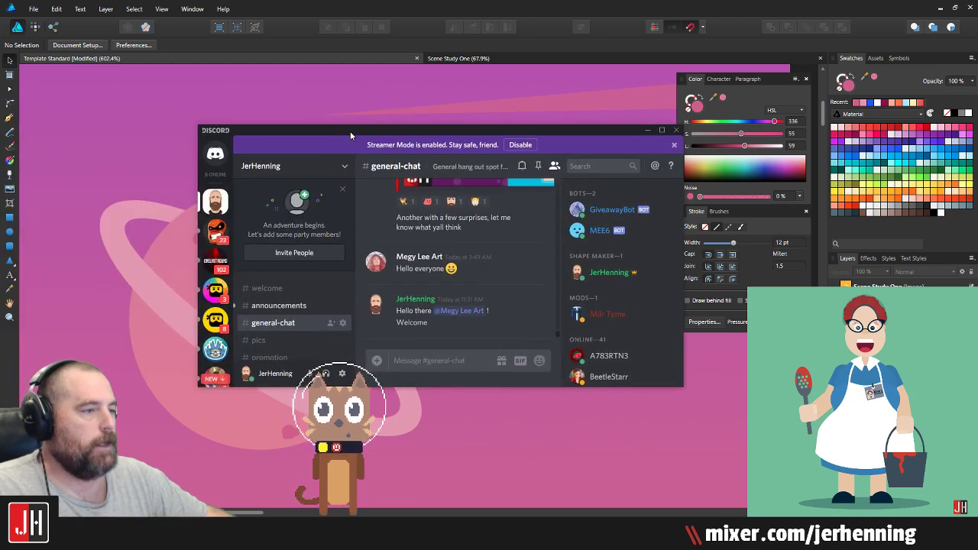
pyautogui.doubleClick(351, 131)
pyautogui.scroll(-3, 96, 252)
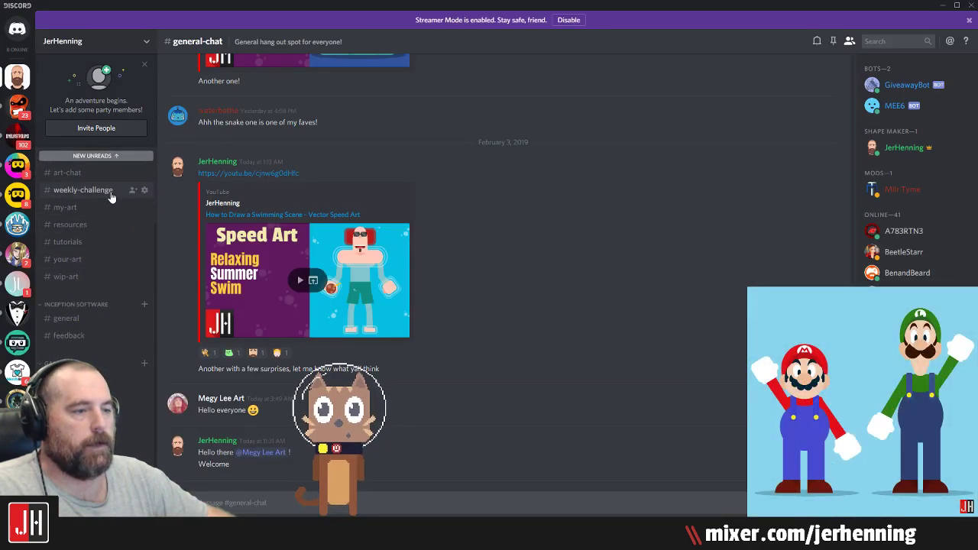
pyautogui.click(111, 190)
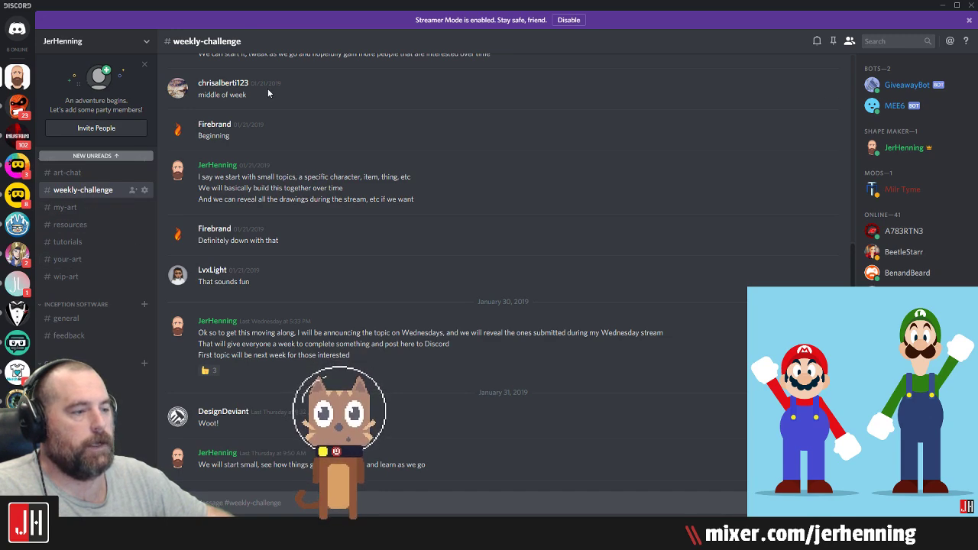
pyautogui.scroll(1, 83, 206)
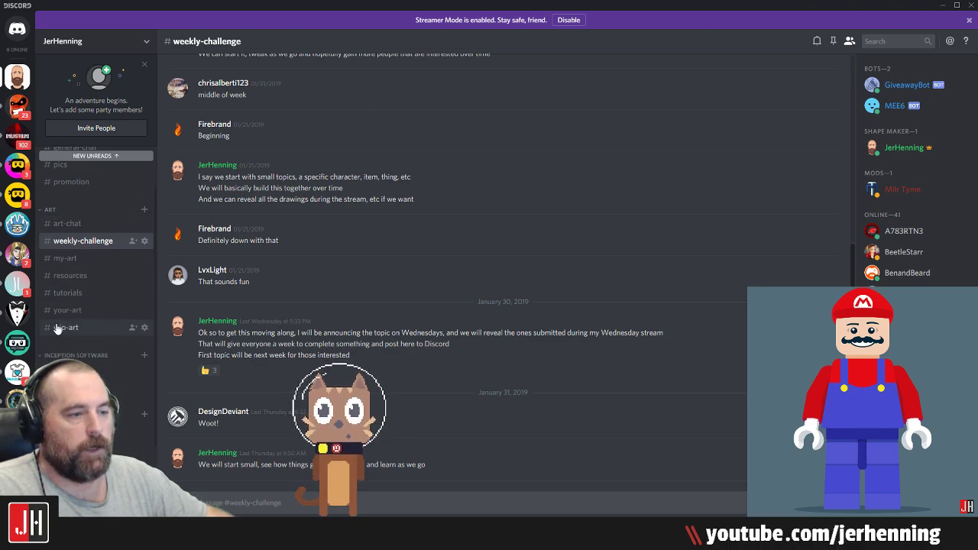
pyautogui.click(942, 6)
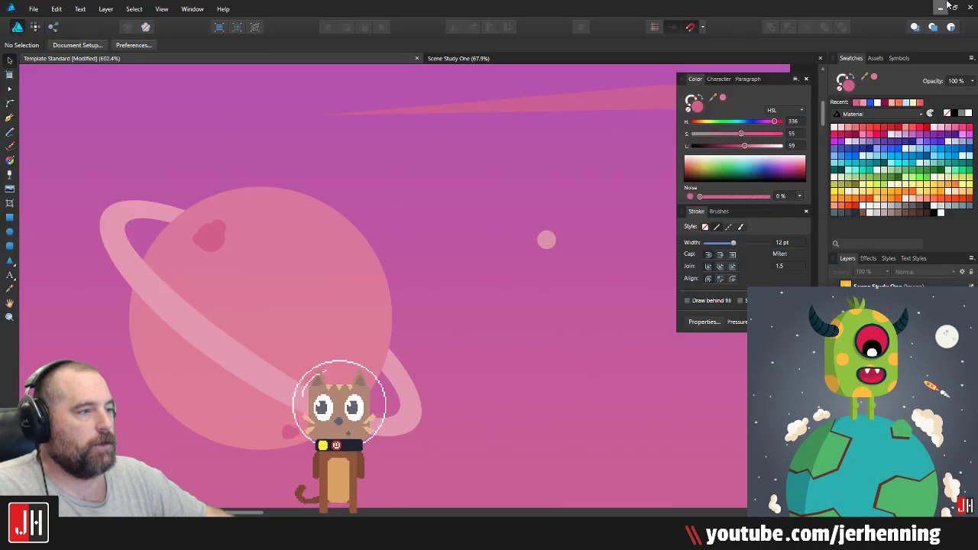
# Step: Place a copy of the upper-left crater on the planet's right side above the ring and flip it horizontally
pyautogui.scroll(4, 242, 337)
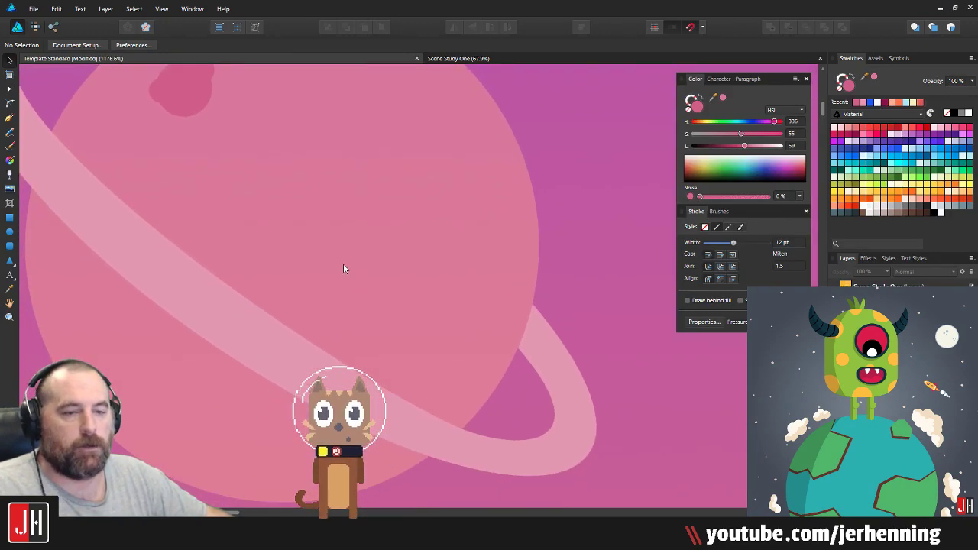
pyautogui.moveTo(315, 253); pyautogui.dragTo(342, 197)
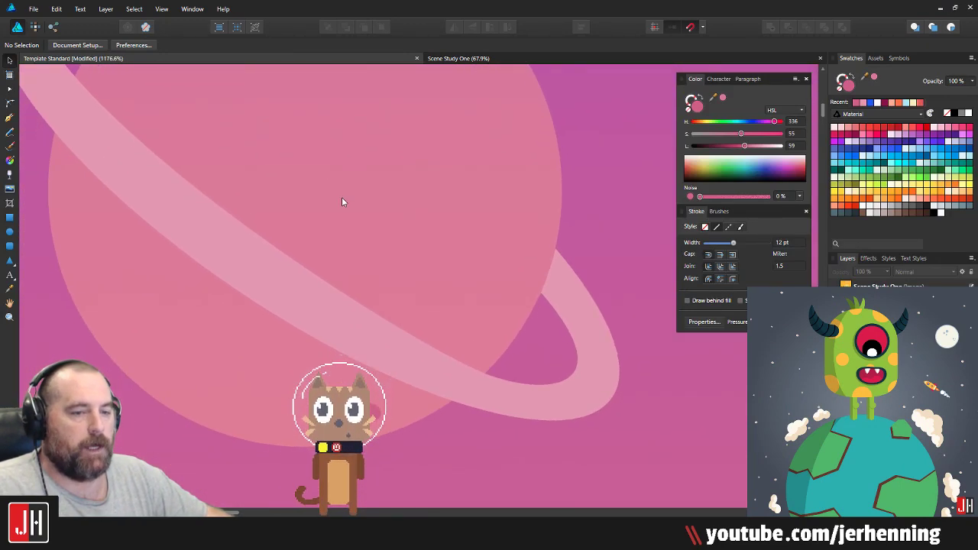
pyautogui.scroll(3, 379, 236)
pyautogui.click(222, 200)
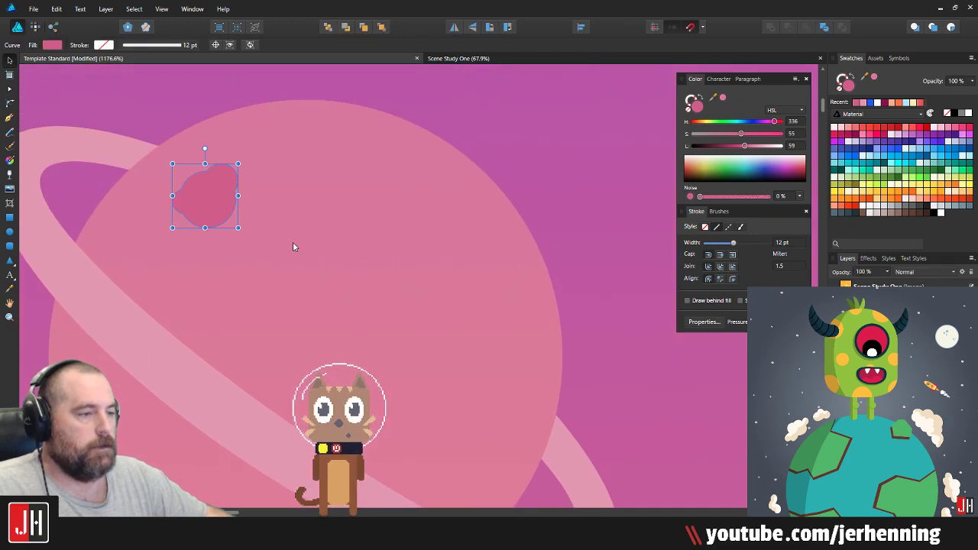
pyautogui.moveTo(293, 242); pyautogui.dragTo(314, 182)
pyautogui.moveTo(245, 148); pyautogui.dragTo(480, 383)
pyautogui.moveTo(437, 313); pyautogui.dragTo(406, 177)
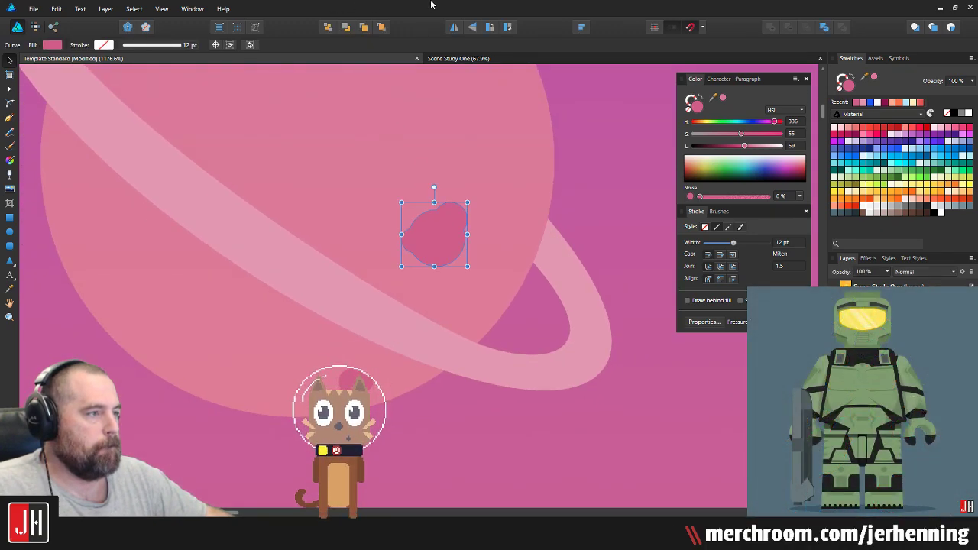
pyautogui.click(453, 27)
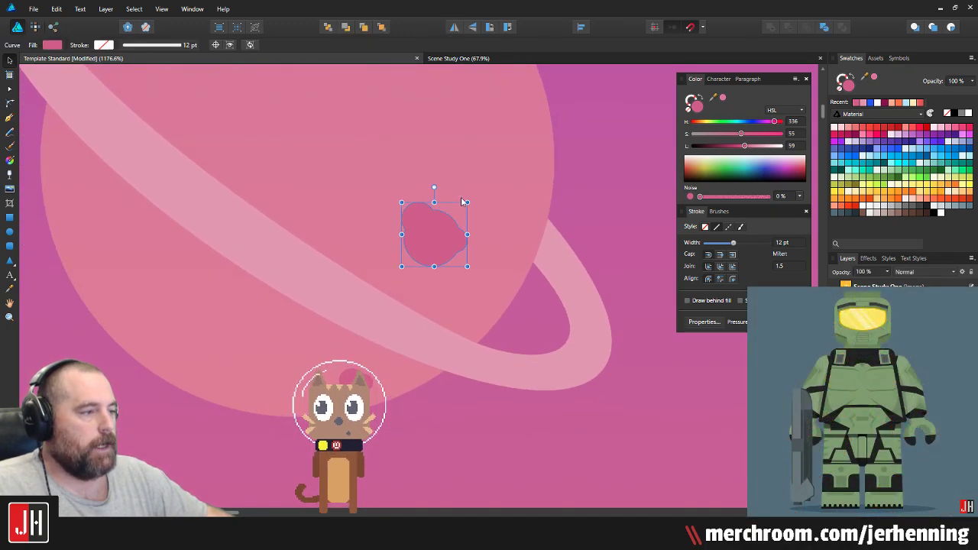
# Step: Rotate the crater copy, paste it inside the planet and position it partly under the ring on the lower-left side
pyautogui.moveTo(466, 202); pyautogui.dragTo(141, 222)
pyautogui.hotkey('ctrl', 'x')
pyautogui.click(149, 233)
pyautogui.hotkey('ctrl', 'alt', 'v')
pyautogui.scroll(1, 148, 233)
pyautogui.moveTo(144, 171); pyautogui.dragTo(188, 249)
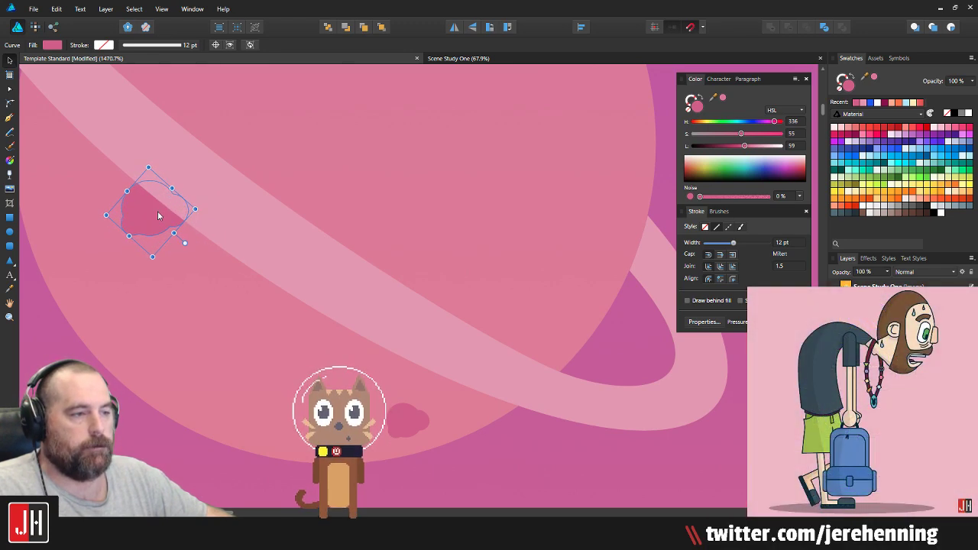
pyautogui.moveTo(157, 210); pyautogui.dragTo(175, 241)
# Step: Rotate the small crater near the planet's bottom edge to about -176° and shift it slightly upward
pyautogui.scroll(-5, 429, 420)
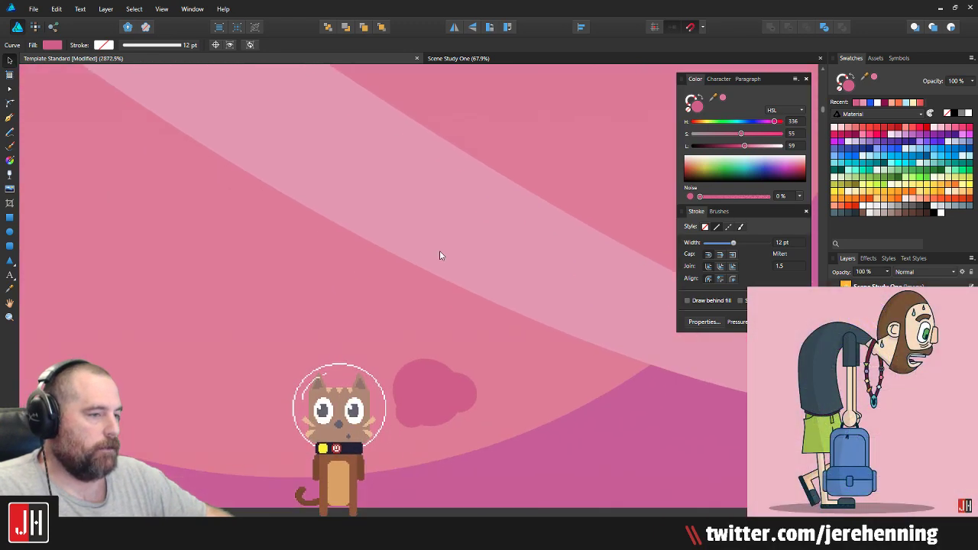
pyautogui.click(427, 273)
pyautogui.moveTo(453, 302); pyautogui.dragTo(412, 335)
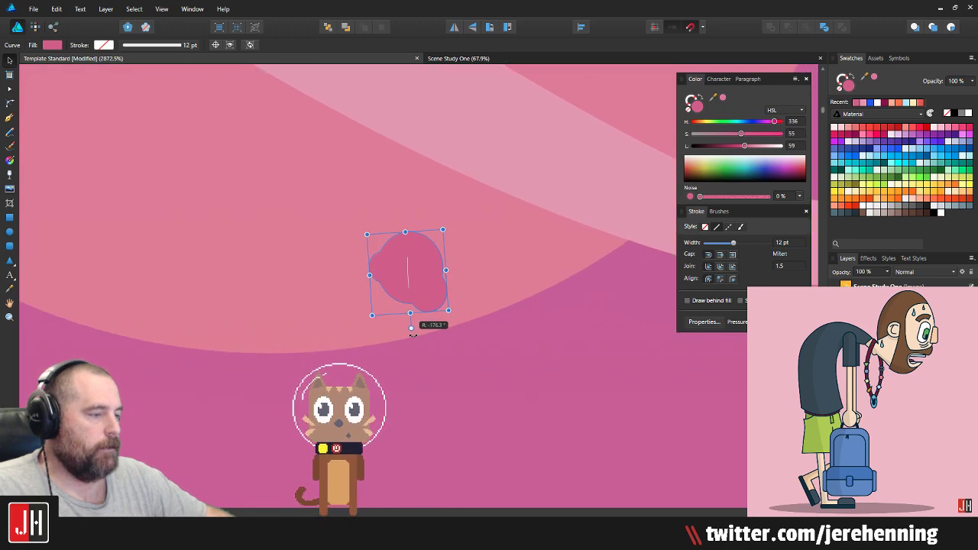
pyautogui.moveTo(407, 274); pyautogui.dragTo(411, 258)
pyautogui.scroll(-10, 423, 248)
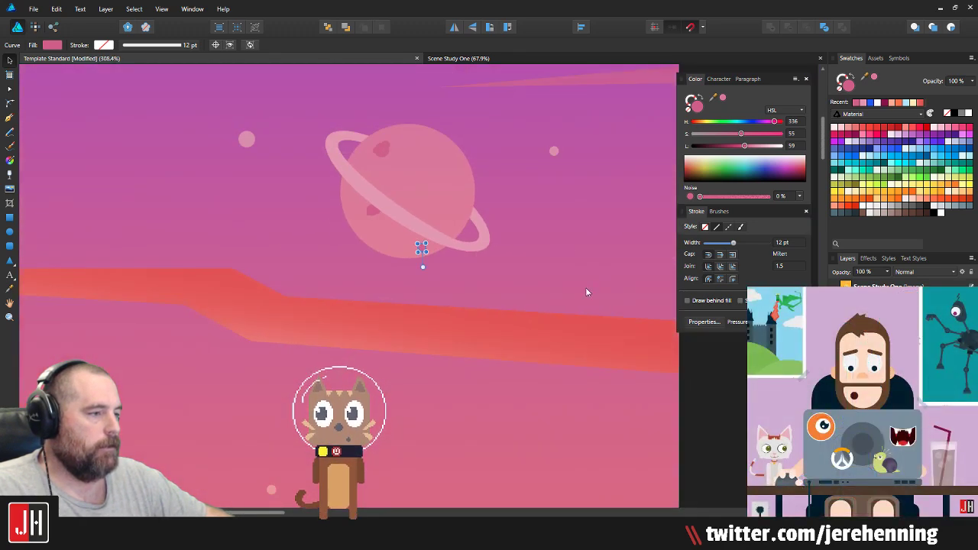
pyautogui.click(589, 333)
# Step: Delete all the craters from the large ringed planet
pyautogui.scroll(6, 355, 191)
pyautogui.click(404, 273)
pyautogui.moveTo(464, 284); pyautogui.dragTo(246, 287)
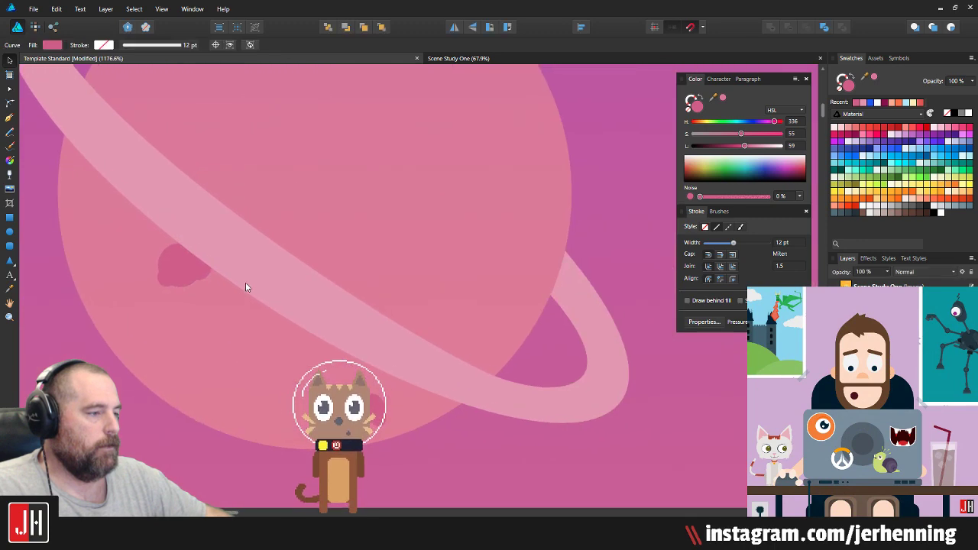
pyautogui.press('Delete')
pyautogui.click(375, 406)
pyautogui.press('Delete')
pyautogui.moveTo(388, 217); pyautogui.dragTo(385, 296)
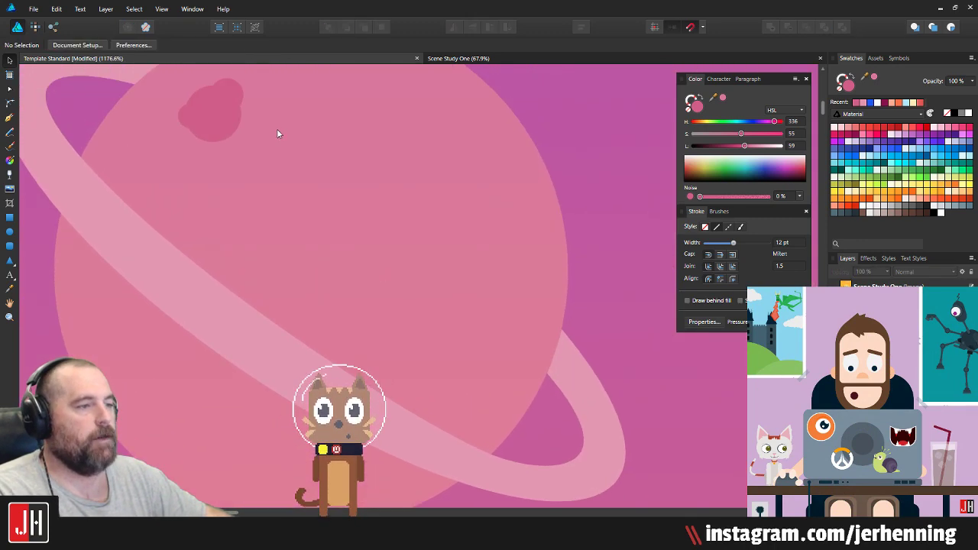
pyautogui.click(204, 99)
pyautogui.press('Delete')
# Step: Add 27% noise to the fill of the planet's ring
pyautogui.scroll(-5, 197, 119)
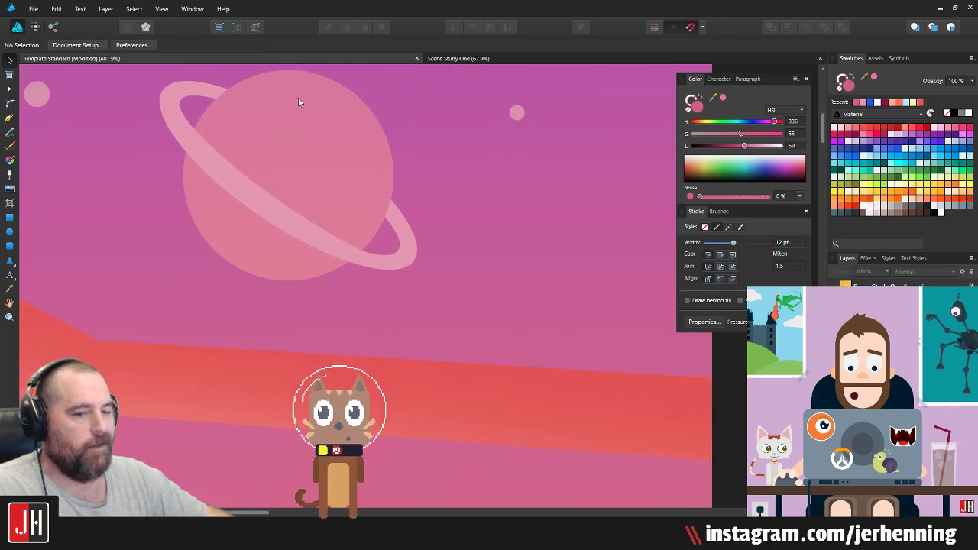
pyautogui.scroll(2, 306, 115)
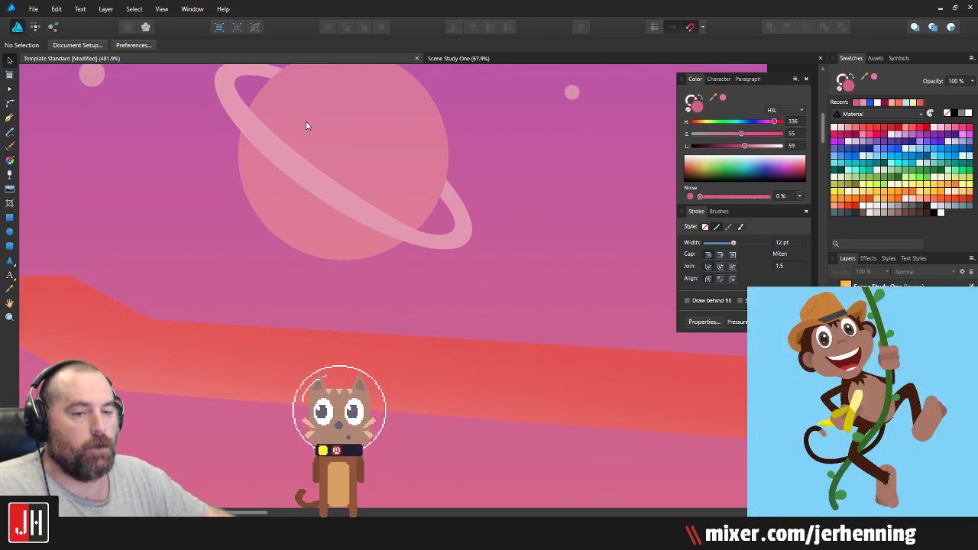
pyautogui.scroll(-3, 307, 190)
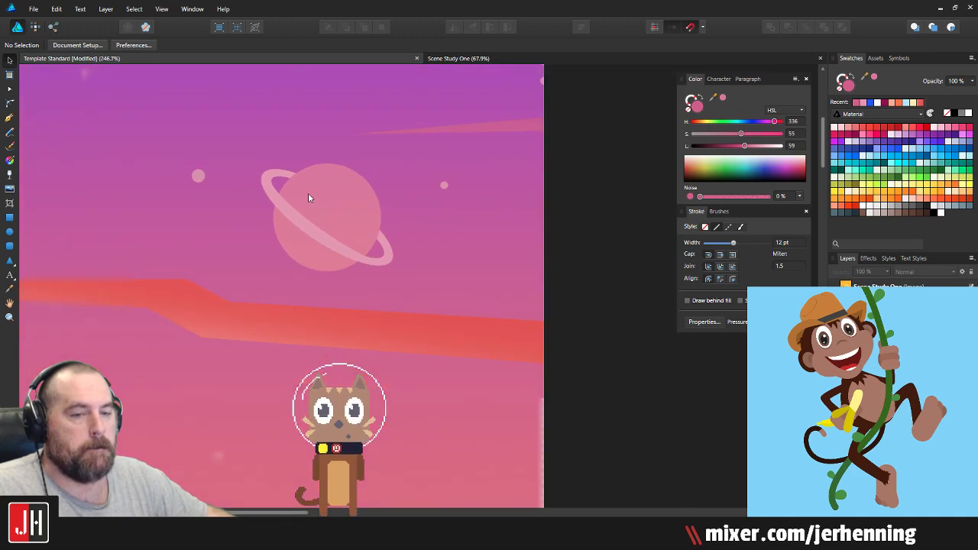
pyautogui.scroll(3, 331, 172)
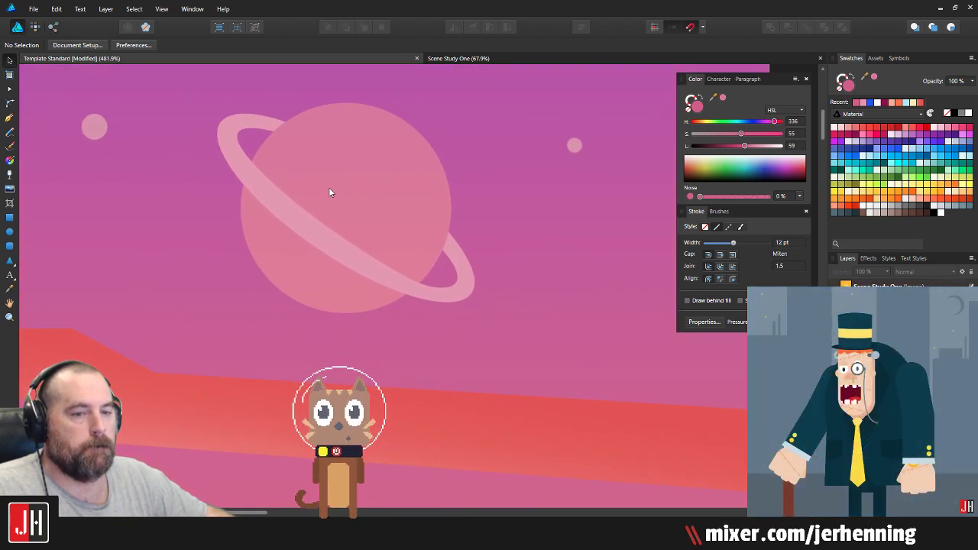
pyautogui.moveTo(329, 192); pyautogui.dragTo(320, 199)
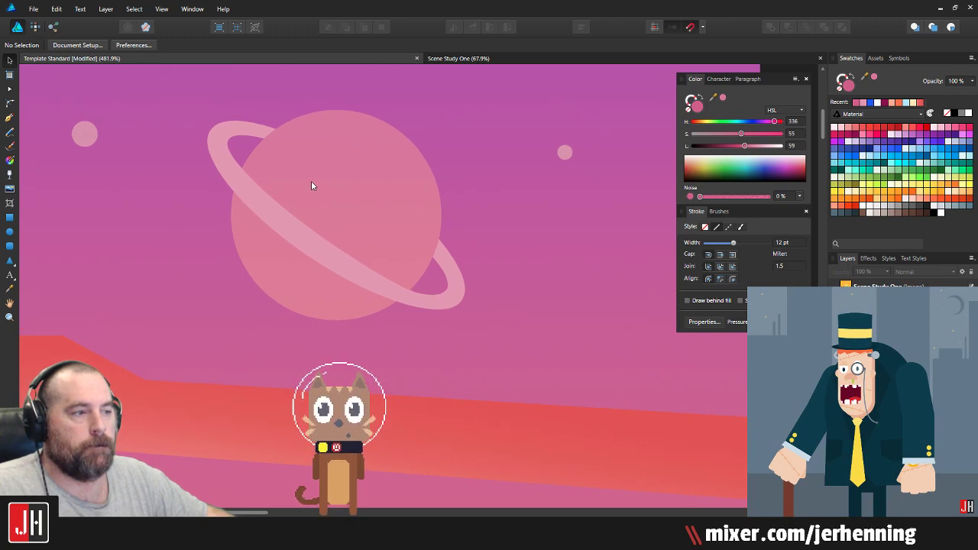
pyautogui.click(246, 180)
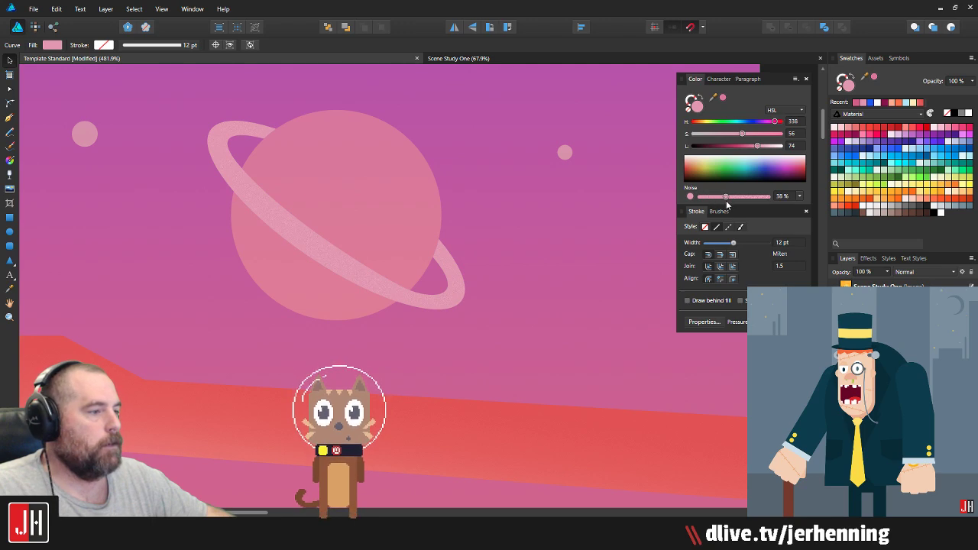
pyautogui.moveTo(719, 204); pyautogui.dragTo(718, 204)
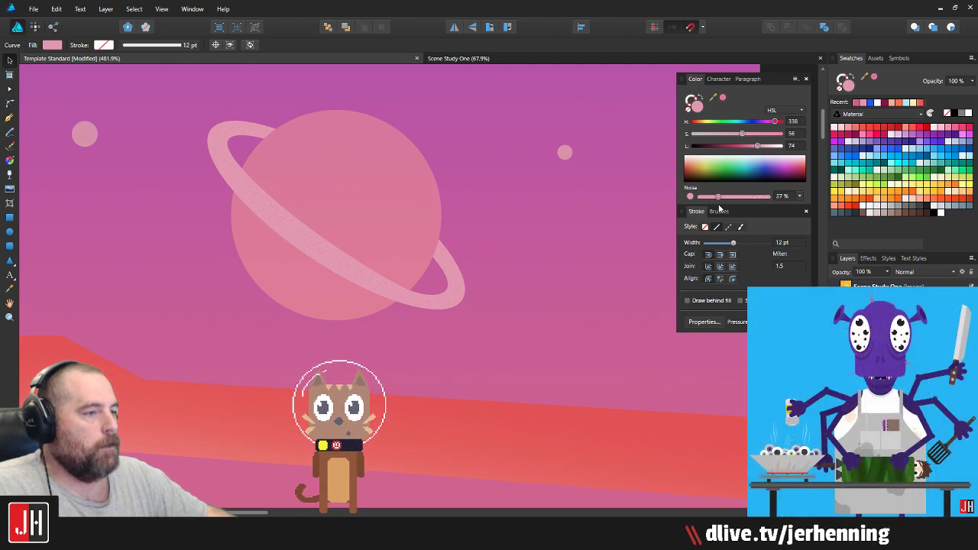
pyautogui.scroll(-5, 489, 209)
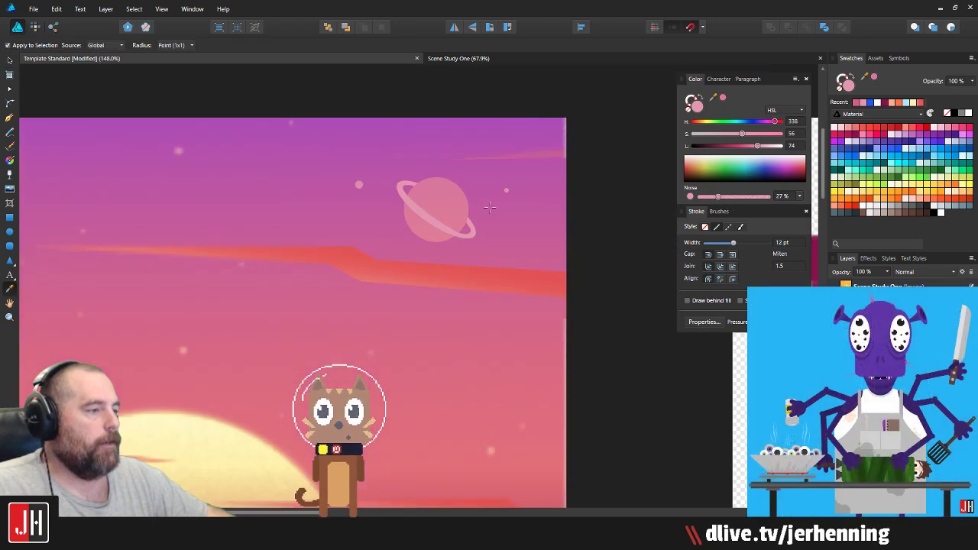
pyautogui.click(594, 240)
# Step: Move the tree group from the Dribbble artboard onto the Instagram scene, standing at the horizon to the right of the sun
pyautogui.scroll(-6, 420, 214)
pyautogui.scroll(3, 420, 213)
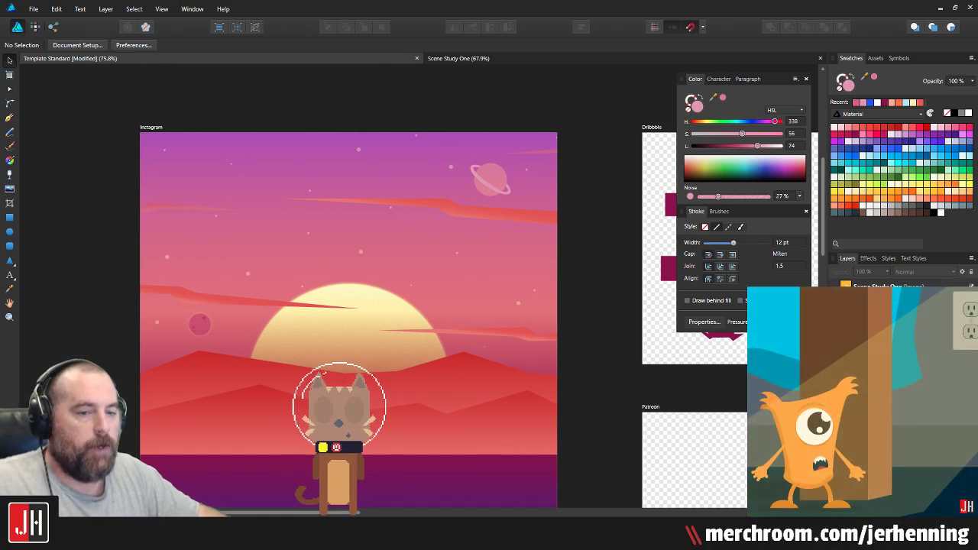
pyautogui.scroll(-1, 336, 256)
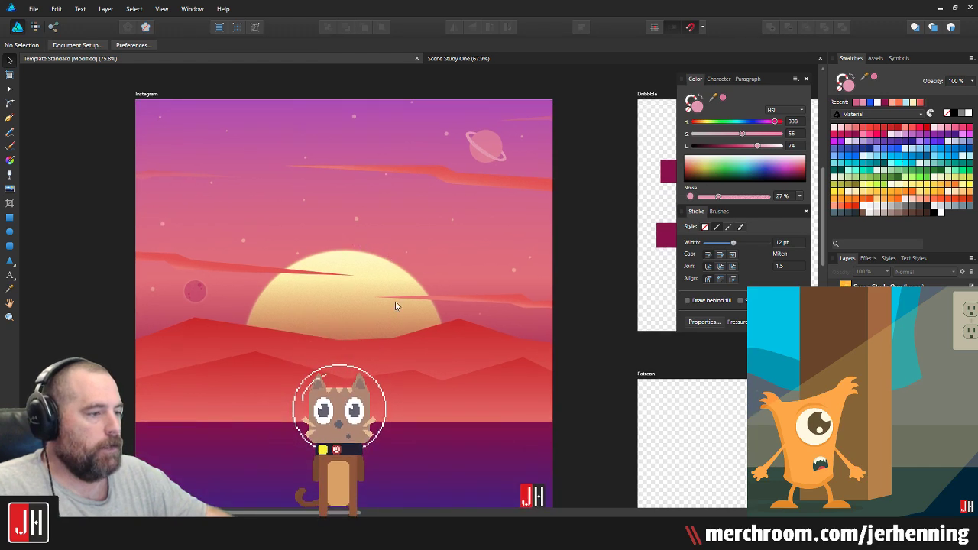
pyautogui.scroll(-2, 396, 306)
pyautogui.moveTo(432, 314); pyautogui.dragTo(401, 261)
pyautogui.scroll(1, 400, 261)
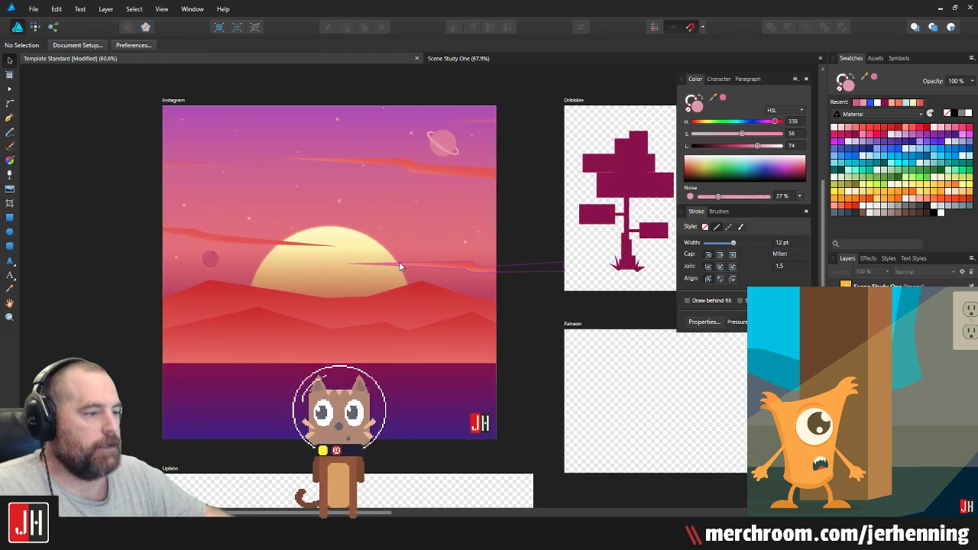
pyautogui.click(618, 188)
pyautogui.moveTo(618, 188); pyautogui.dragTo(442, 272)
pyautogui.scroll(3, 430, 332)
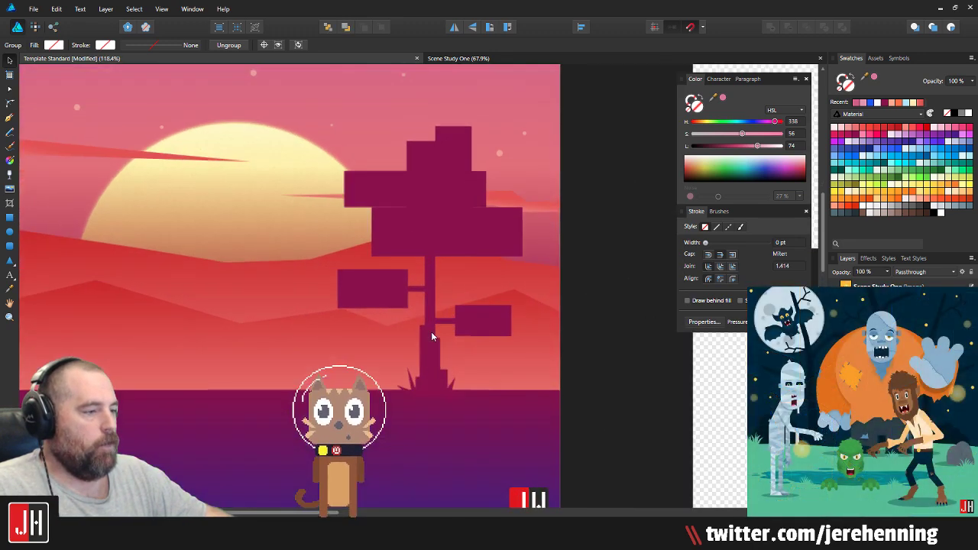
pyautogui.moveTo(431, 331); pyautogui.dragTo(437, 283)
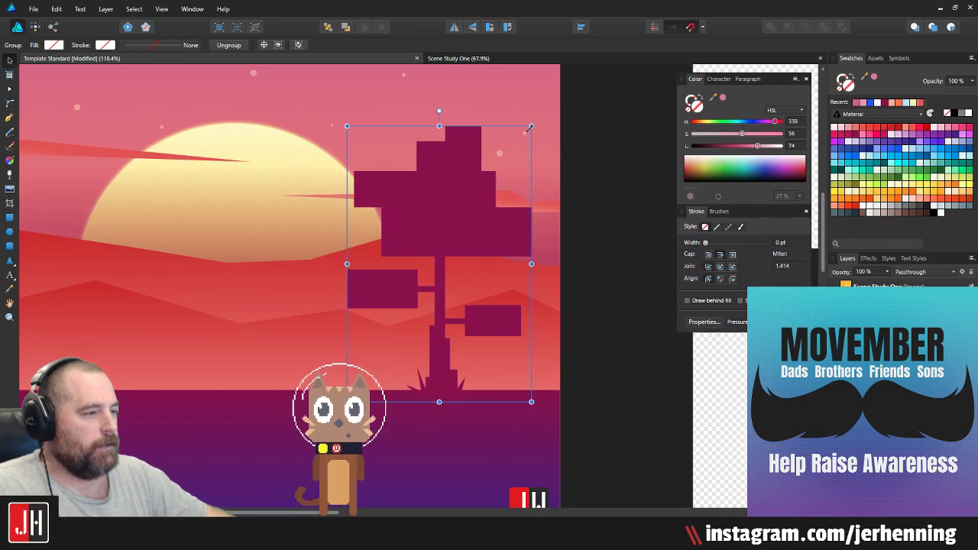
# Step: Scale the tree group down by about a fifth and shift it slightly right, keeping its base on the horizon
pyautogui.moveTo(531, 126); pyautogui.dragTo(494, 182)
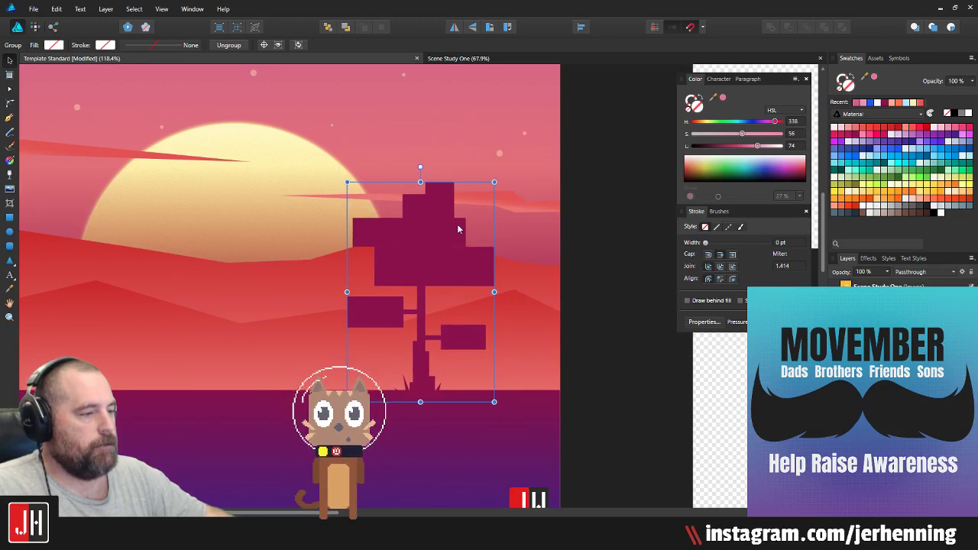
pyautogui.moveTo(429, 259); pyautogui.dragTo(449, 256)
pyautogui.scroll(4, 419, 375)
pyautogui.scroll(3, 501, 415)
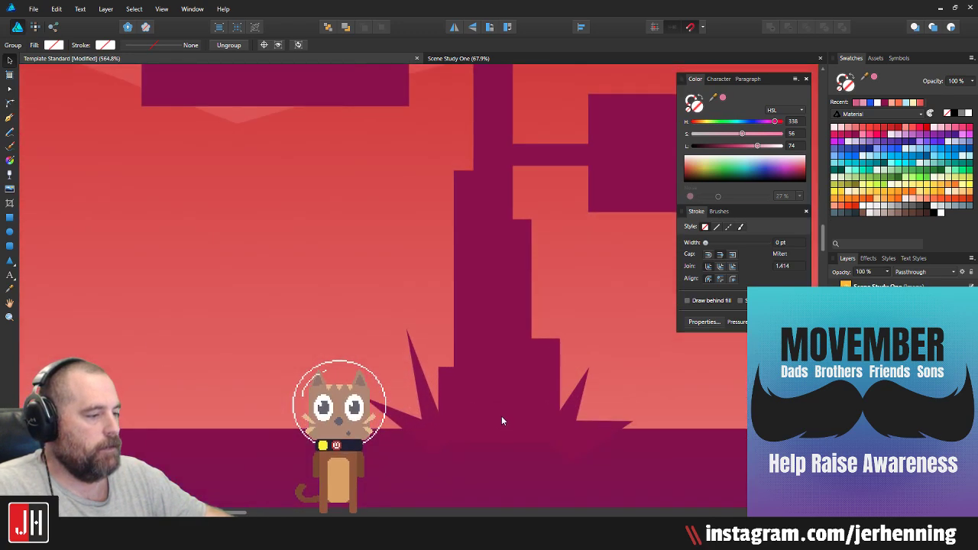
pyautogui.scroll(-5, 494, 416)
pyautogui.scroll(-5, 494, 418)
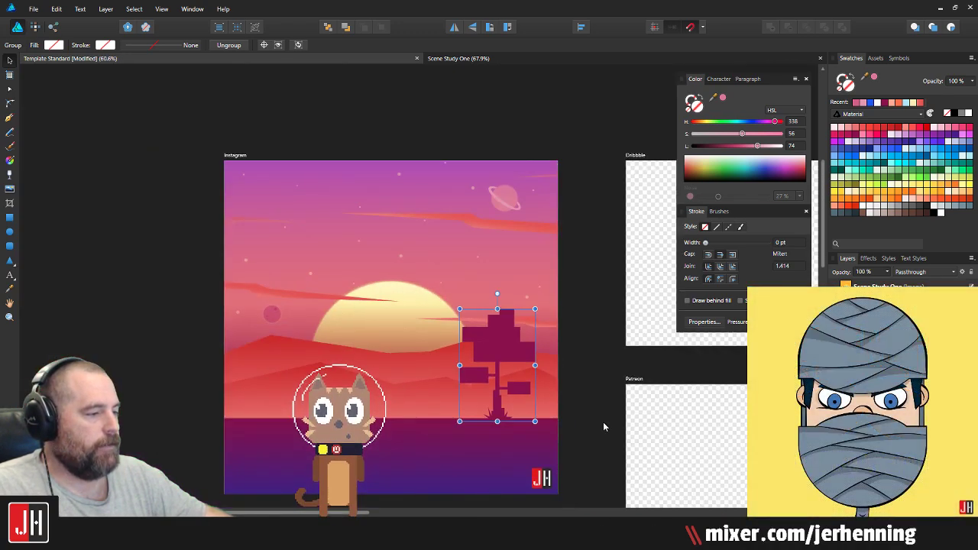
pyautogui.click(603, 423)
pyautogui.moveTo(587, 405); pyautogui.dragTo(484, 337)
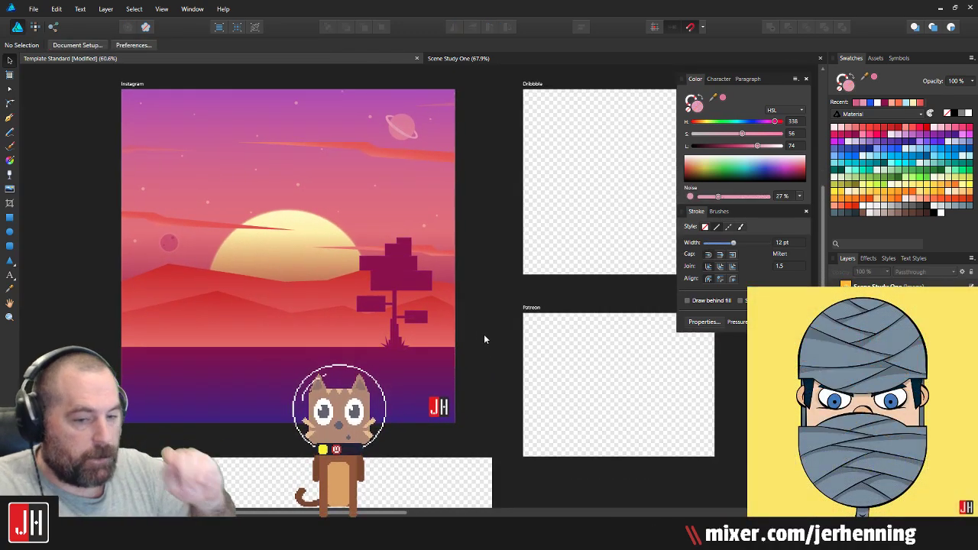
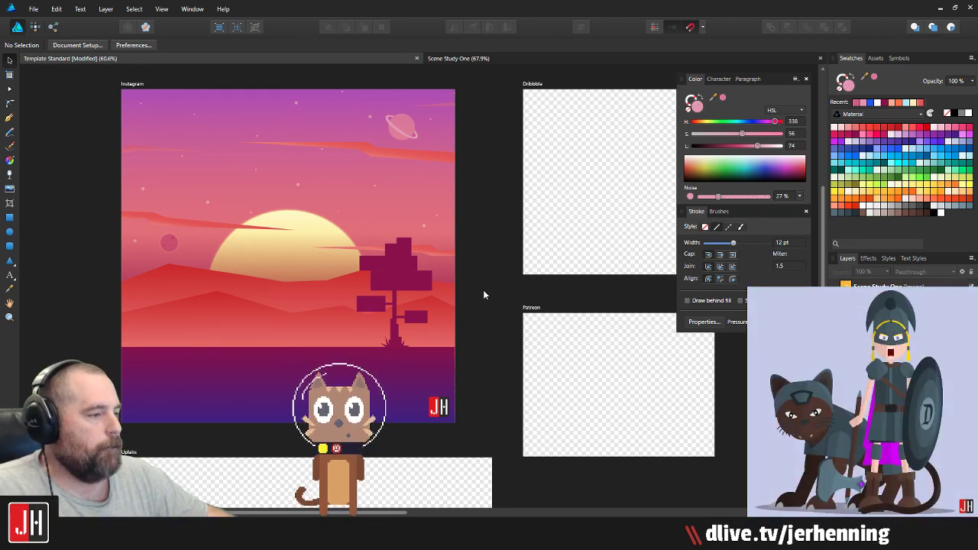
# Step: Examine the tree's placement on the horizon and the trunk base with its grass spikes, close up and in the whole scene
pyautogui.scroll(3, 392, 348)
pyautogui.click(403, 319)
pyautogui.keyDown('shift'); pyautogui.click(408, 389); pyautogui.keyUp('shift')
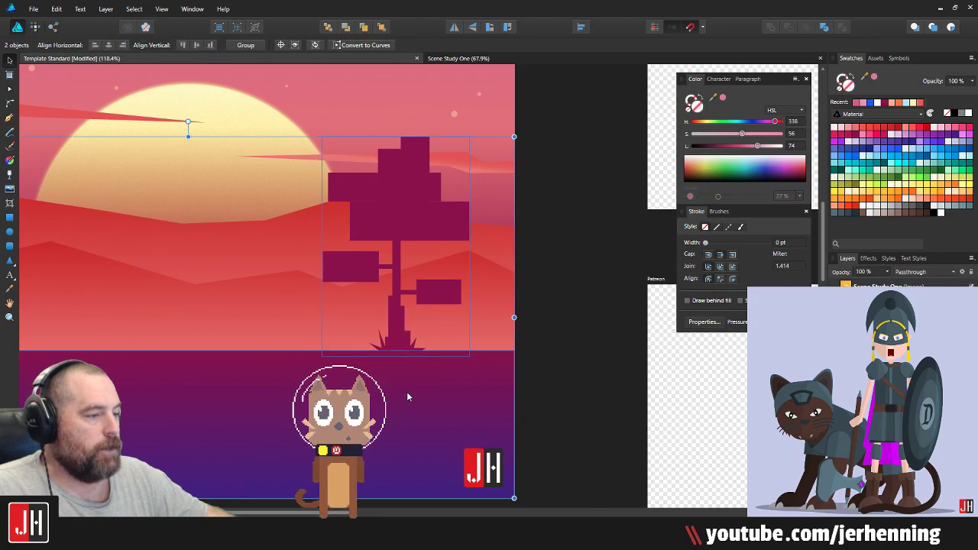
pyautogui.click(575, 287)
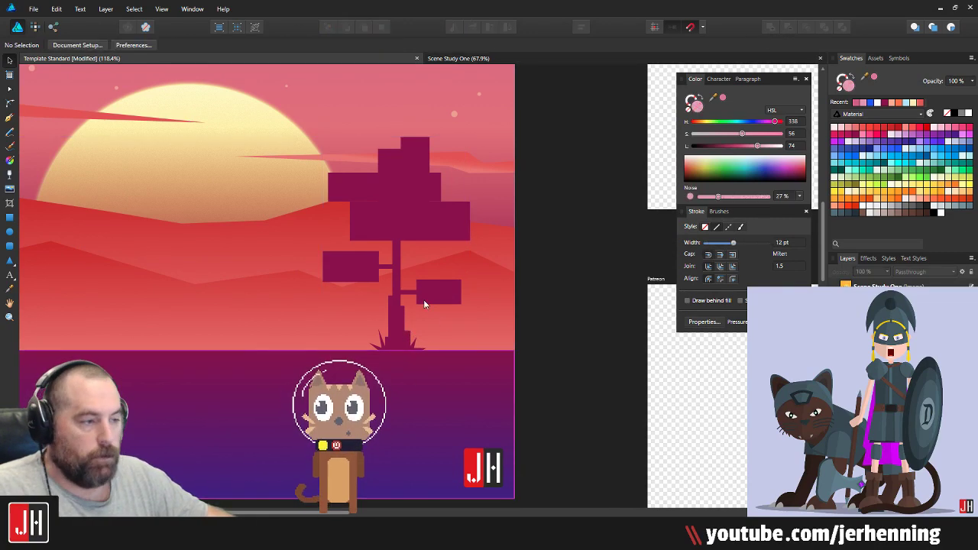
pyautogui.scroll(-2, 417, 275)
pyautogui.scroll(-4, 510, 278)
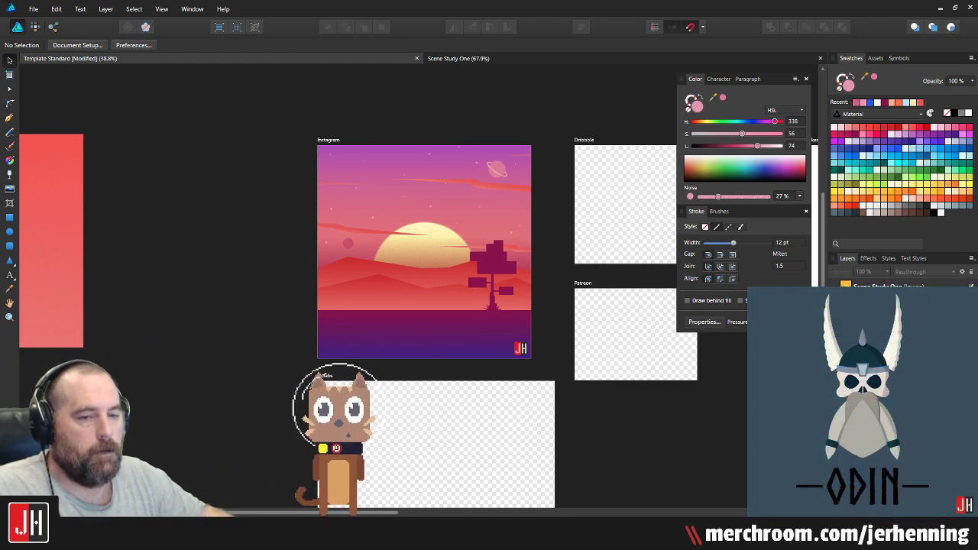
pyautogui.scroll(10, 468, 284)
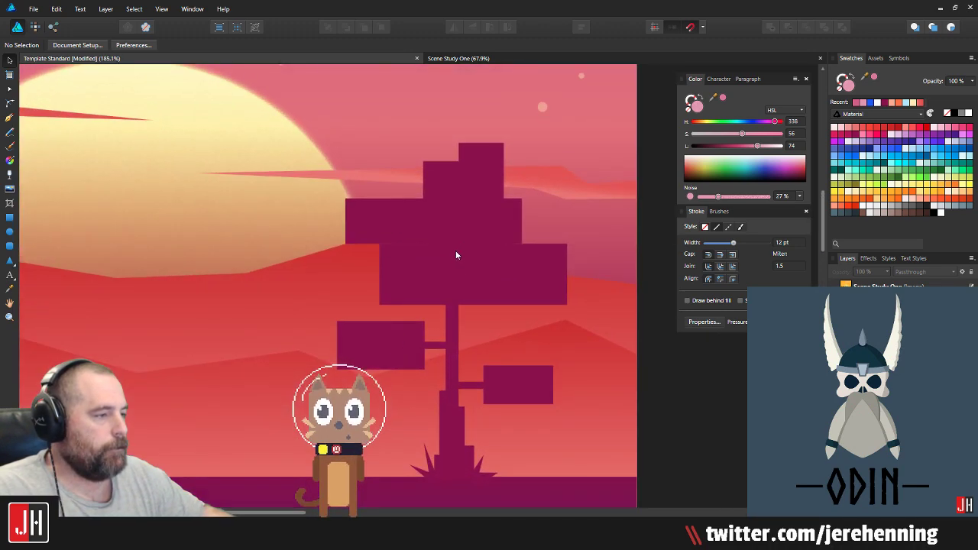
pyautogui.click(456, 252)
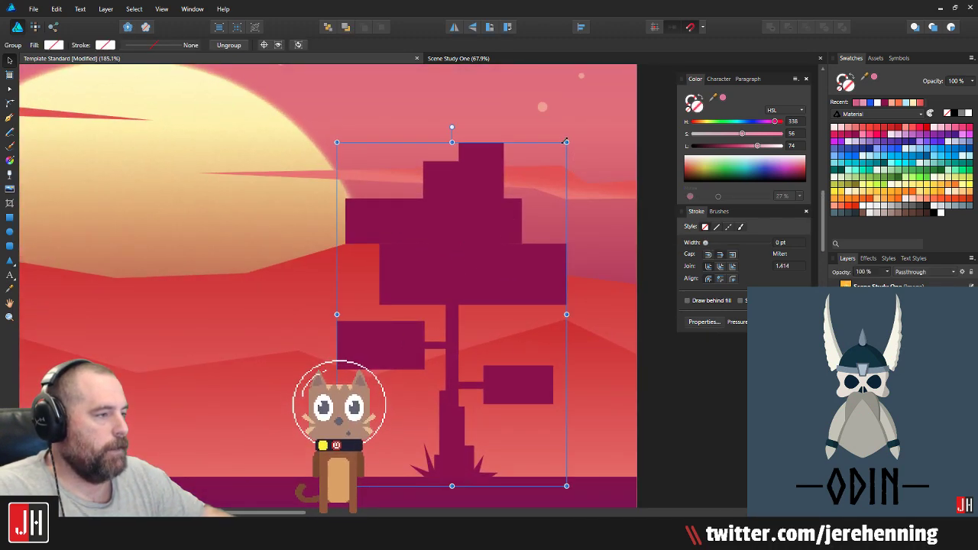
pyautogui.scroll(4, 448, 413)
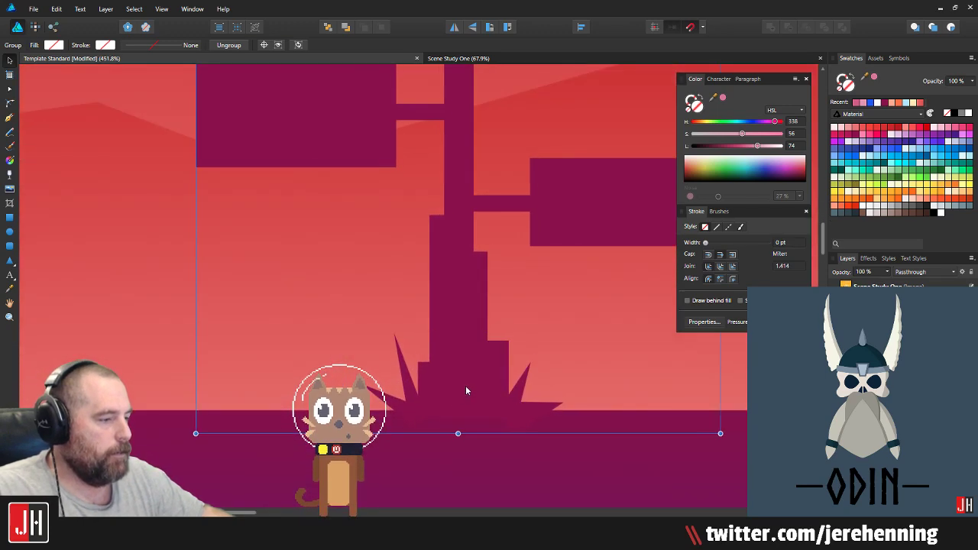
pyautogui.scroll(-10, 464, 385)
pyautogui.click(537, 367)
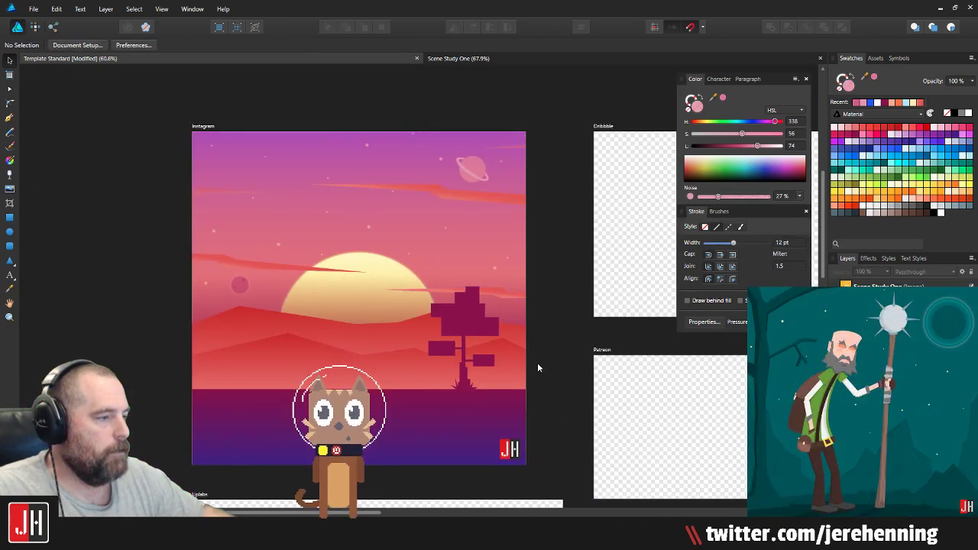
# Step: Examine the red cloud streak crossing the sun behind the treetop and how it fits the composition
pyautogui.scroll(6, 537, 362)
pyautogui.click(510, 254)
pyautogui.scroll(3, 469, 229)
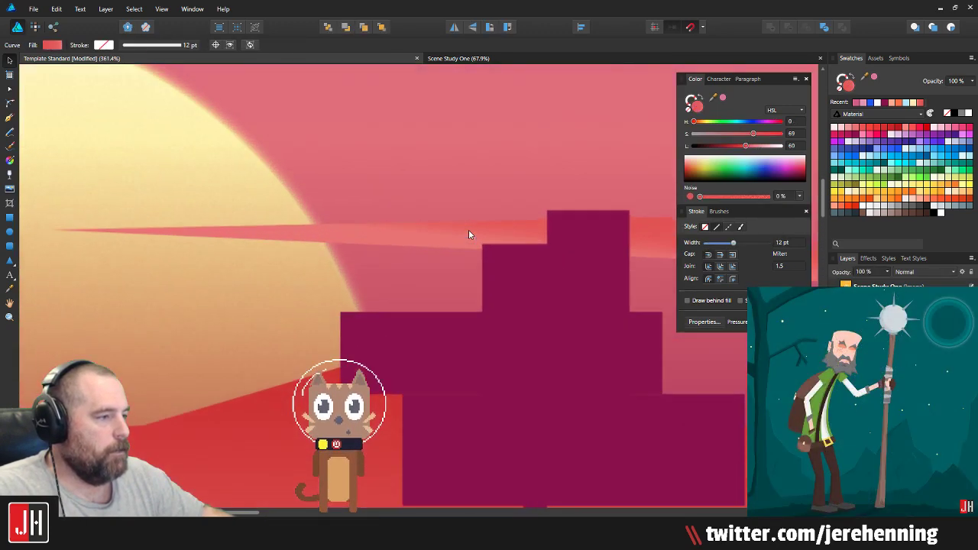
pyautogui.click(468, 233)
pyautogui.scroll(-8, 453, 264)
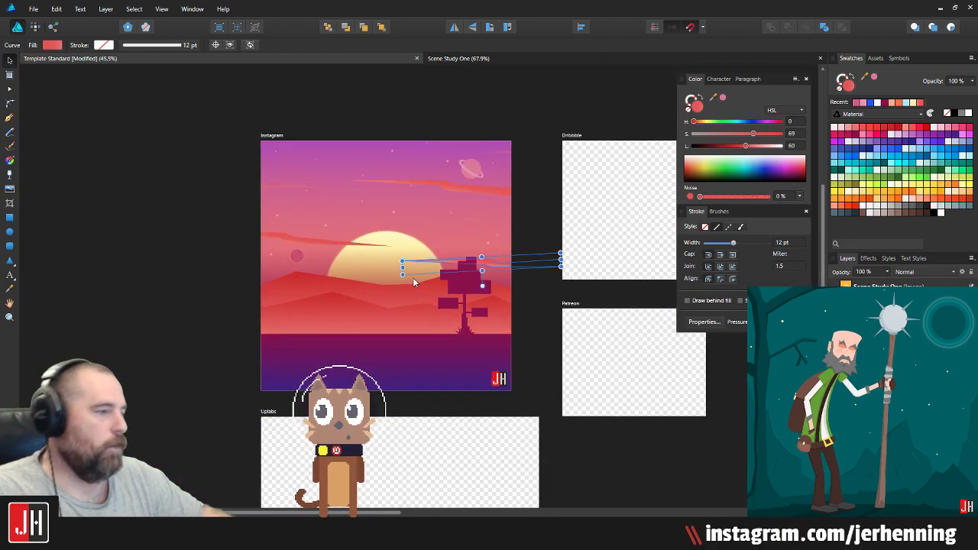
pyautogui.scroll(3, 420, 264)
pyautogui.moveTo(519, 152); pyautogui.dragTo(488, 234)
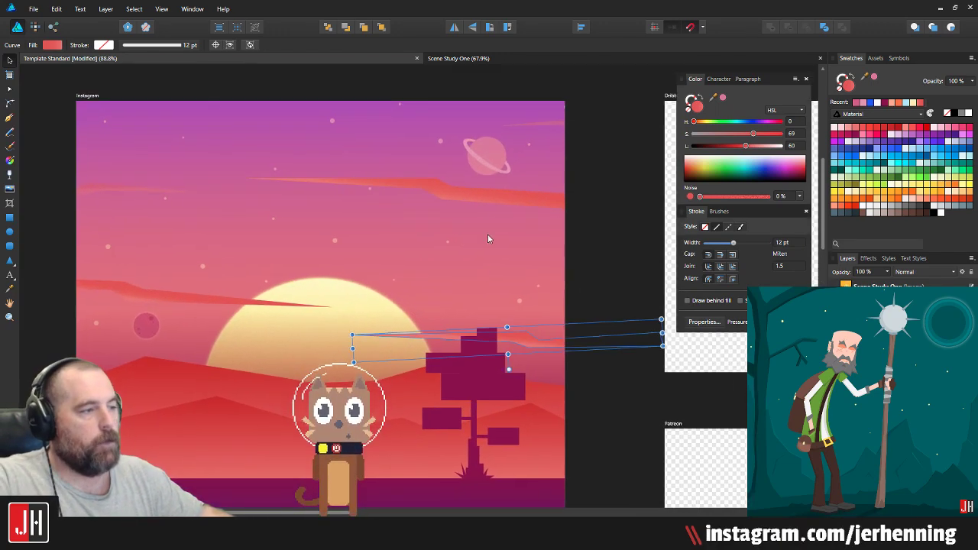
pyautogui.scroll(1, 283, 290)
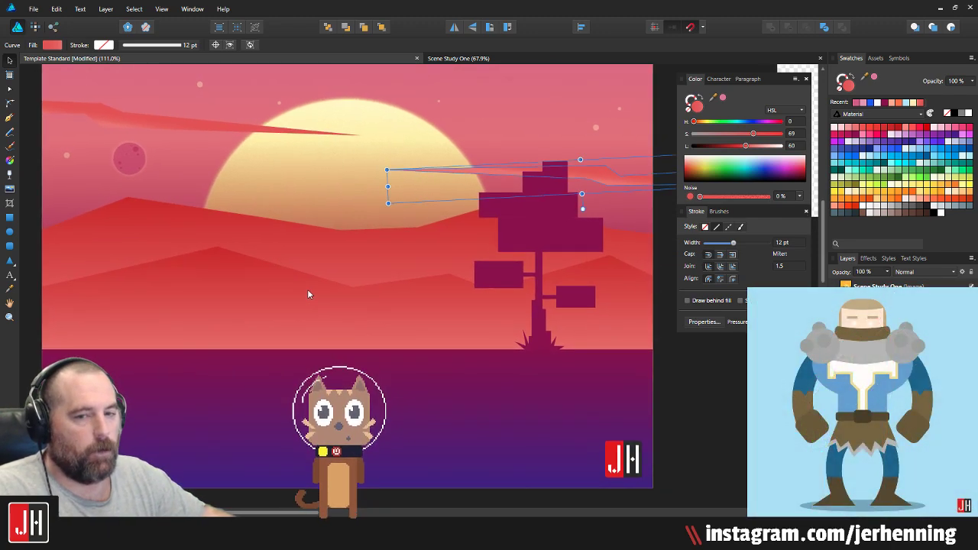
# Step: Draw a closed, billowing cloud shape with the Pen tool along the horizon, with curved humps on top and its base below the ground line
pyautogui.moveTo(299, 290); pyautogui.dragTo(356, 288)
pyautogui.press('p')
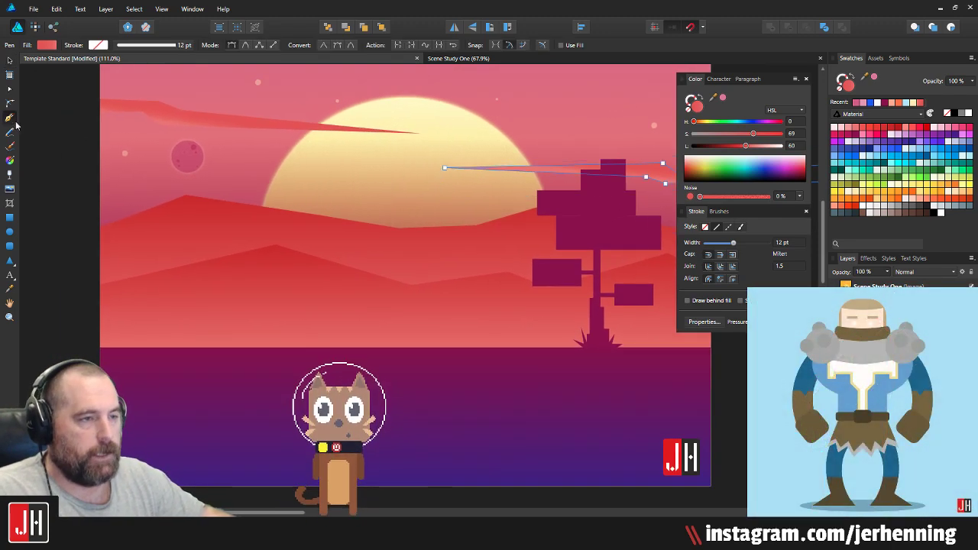
pyautogui.scroll(3, 236, 285)
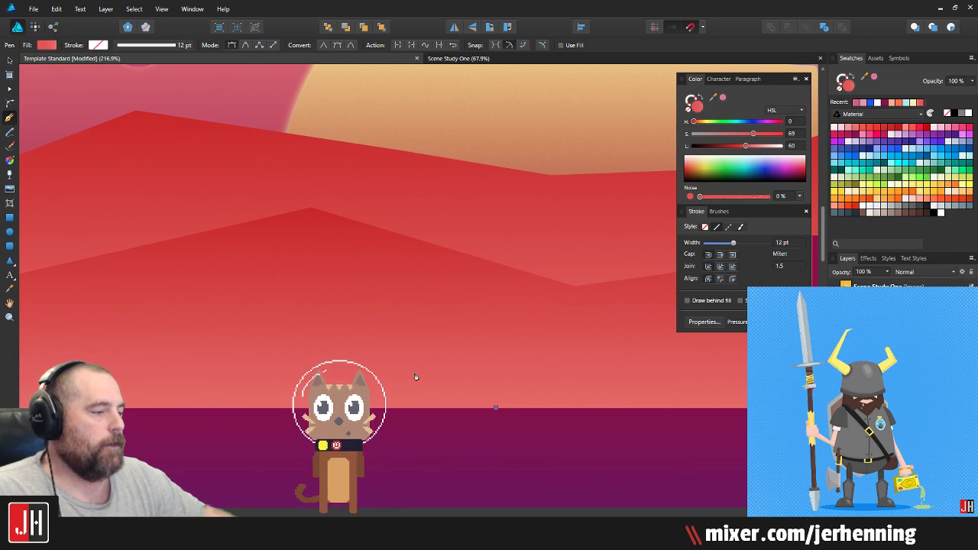
pyautogui.moveTo(413, 372); pyautogui.dragTo(344, 370)
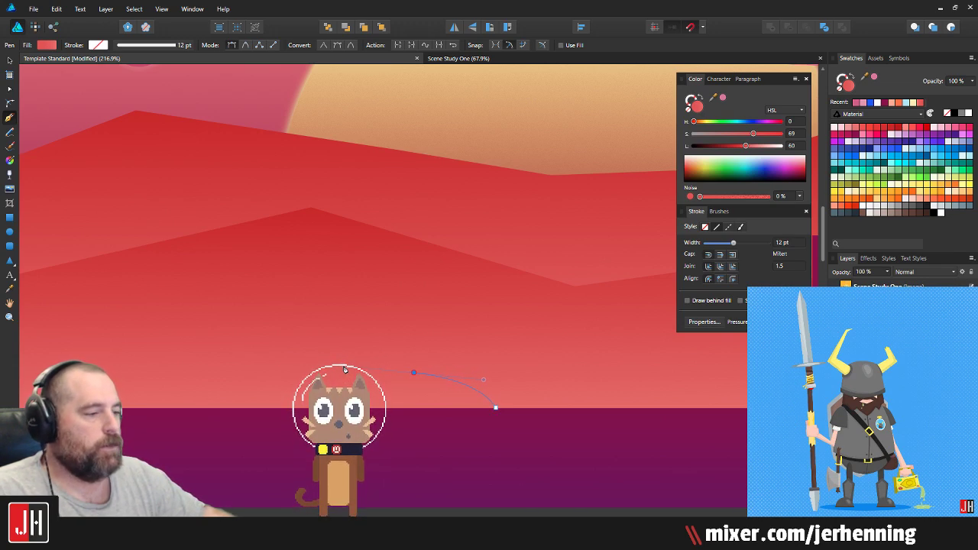
pyautogui.keyDown('alt'); pyautogui.click(414, 374); pyautogui.keyUp('alt')
pyautogui.moveTo(319, 371); pyautogui.dragTo(263, 400)
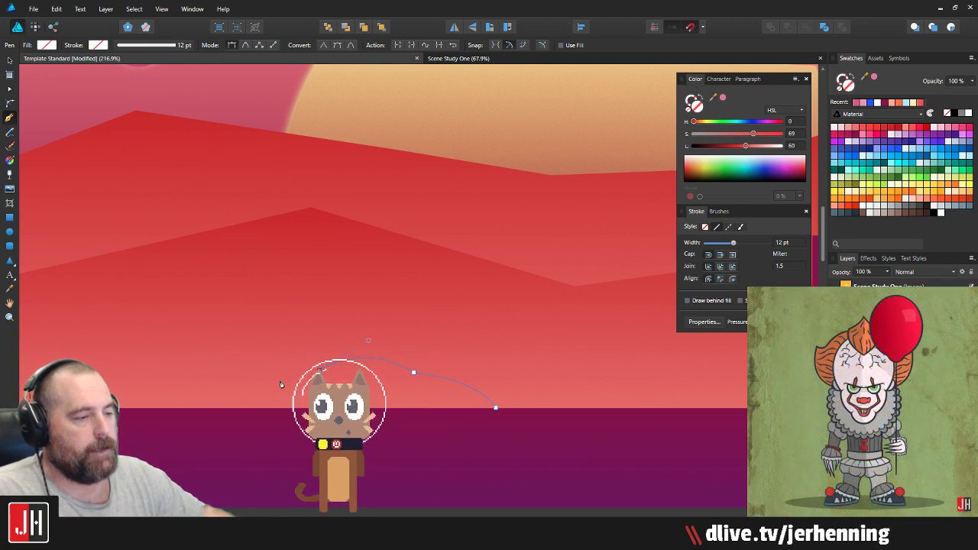
pyautogui.click(275, 381)
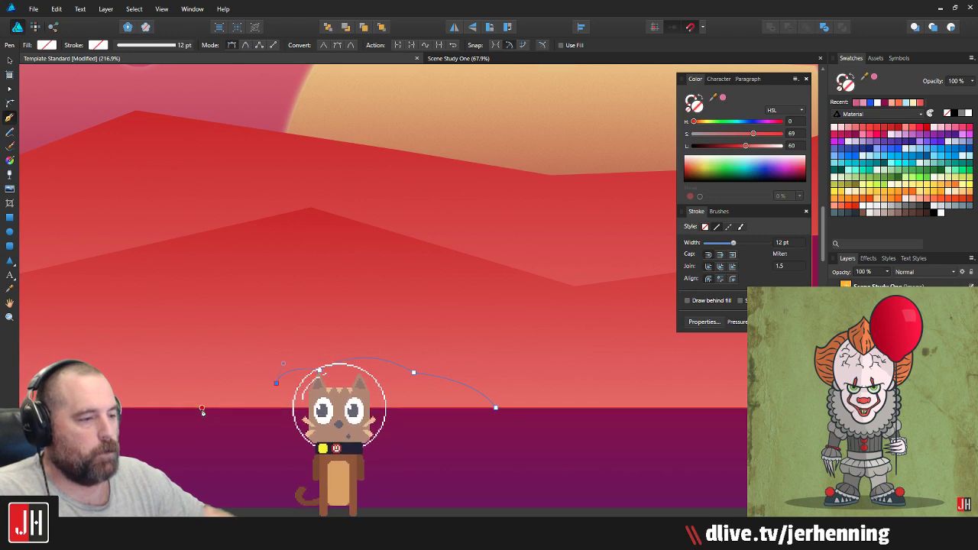
pyautogui.moveTo(201, 407); pyautogui.dragTo(192, 432)
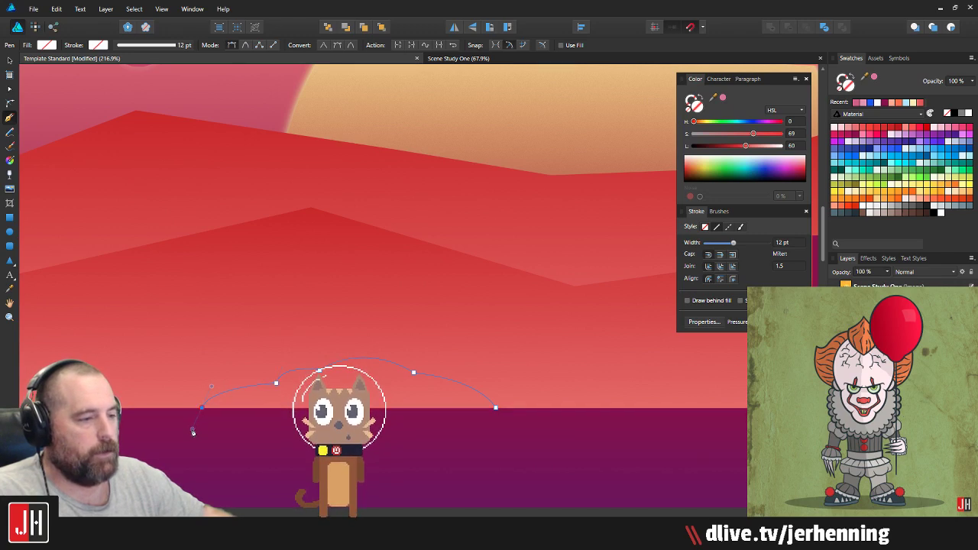
pyautogui.click(264, 436)
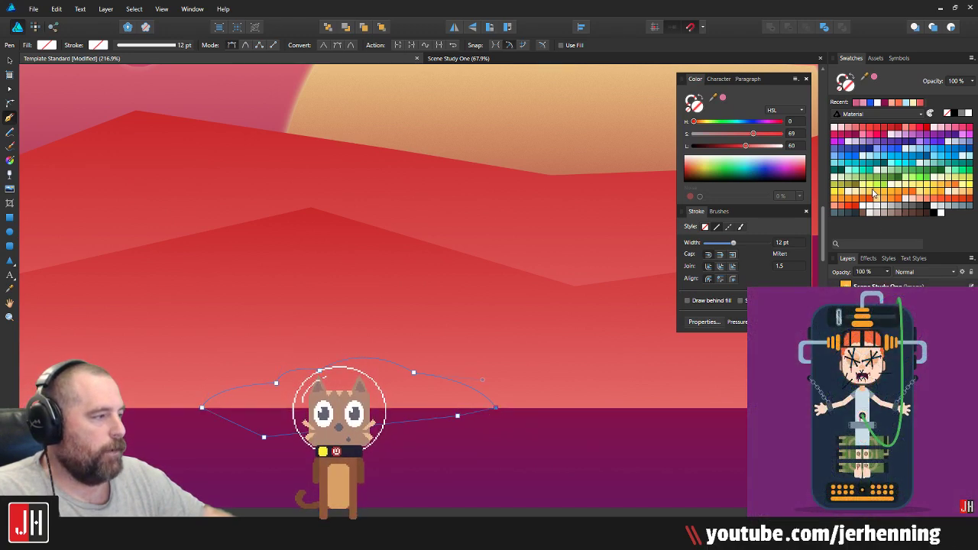
pyautogui.click(494, 409)
# Step: Fill the cloud shape with off-white and re-paste it above the front mountains but behind the purple ground
pyautogui.press('v')
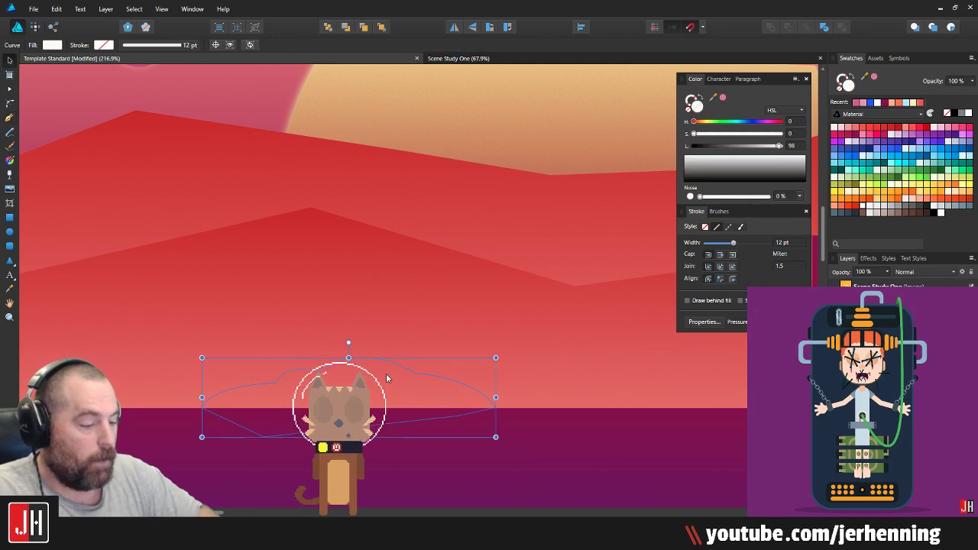
pyautogui.hotkey('ctrl', 'z')
pyautogui.hotkey('ctrl', 'x')
pyautogui.click(386, 374)
pyautogui.hotkey('ctrl', 'v')
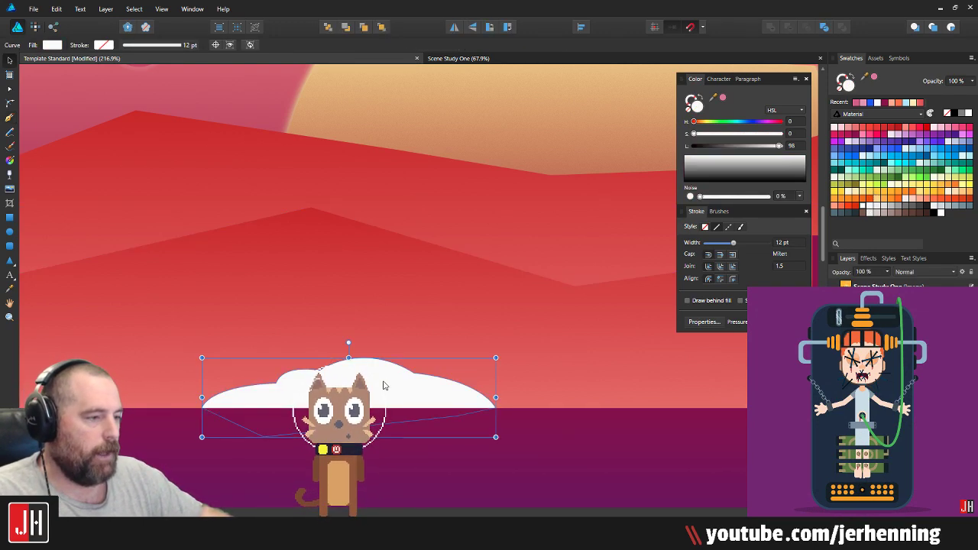
pyautogui.moveTo(386, 384); pyautogui.dragTo(445, 393)
pyautogui.scroll(3, 339, 385)
pyautogui.hotkey('ctrl', 'd')
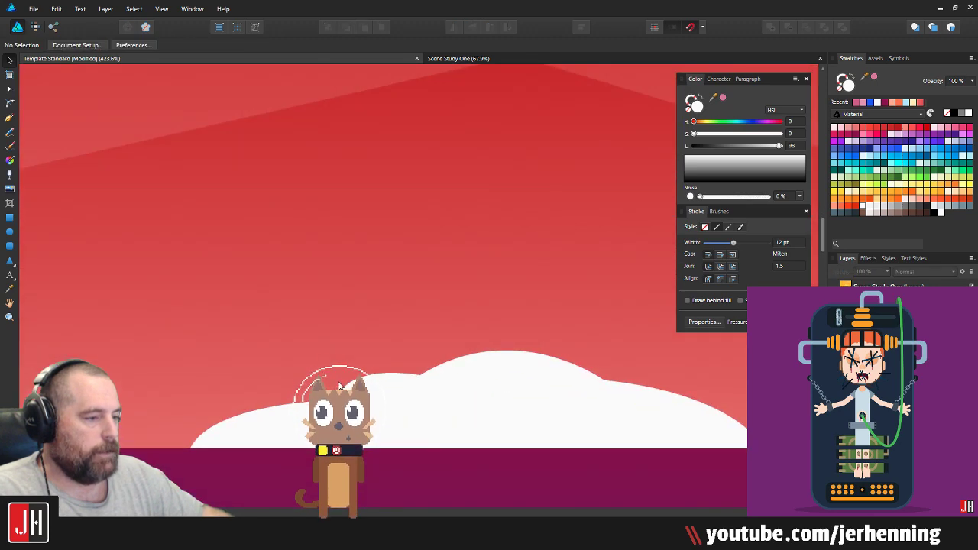
pyautogui.click(9, 231)
pyautogui.scroll(2, 336, 427)
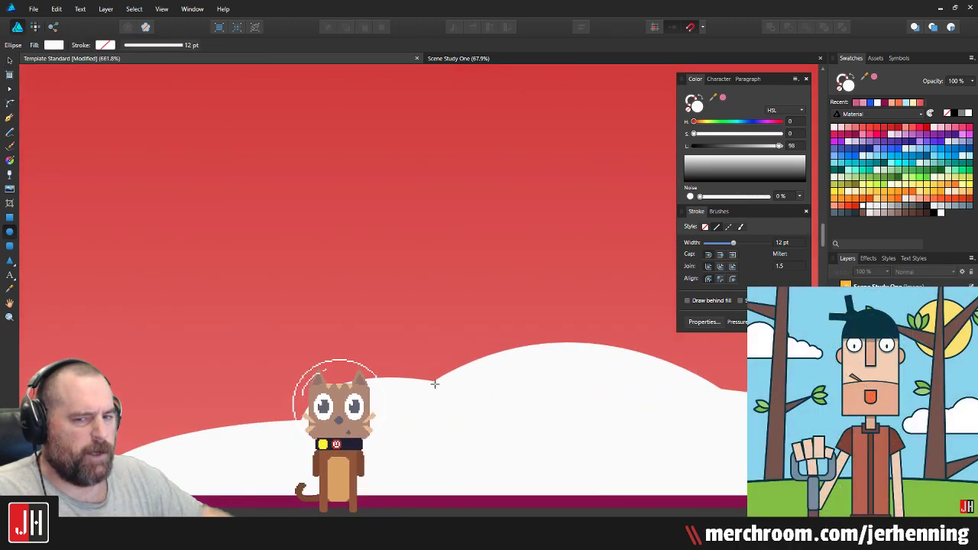
pyautogui.moveTo(398, 336); pyautogui.dragTo(434, 359)
pyautogui.press('Delete')
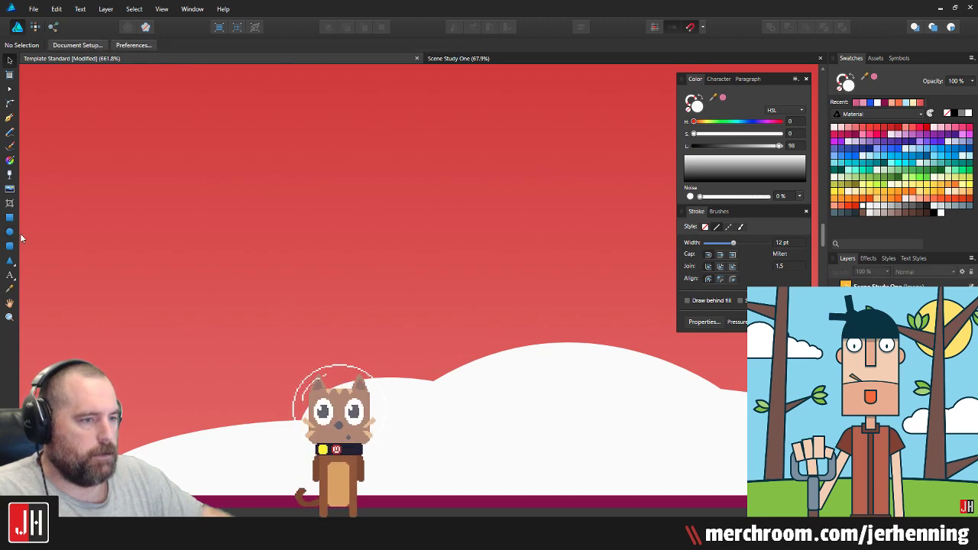
# Step: Draw a small off-white circle above the dip in the cloud and add two smaller ones along its left slope
pyautogui.moveTo(405, 326)
pyautogui.mouseDown()
pyautogui.moveTo(436, 352)
pyautogui.moveTo(279, 375)
pyautogui.moveTo(298, 382)
pyautogui.mouseUp()
pyautogui.press('v')
pyautogui.scroll(2, 284, 378)
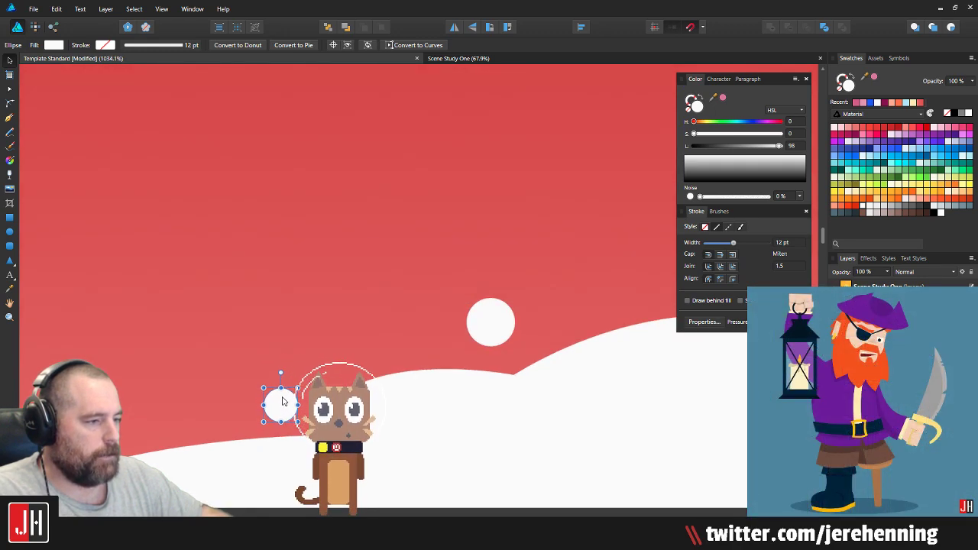
pyautogui.scroll(-4, 282, 401)
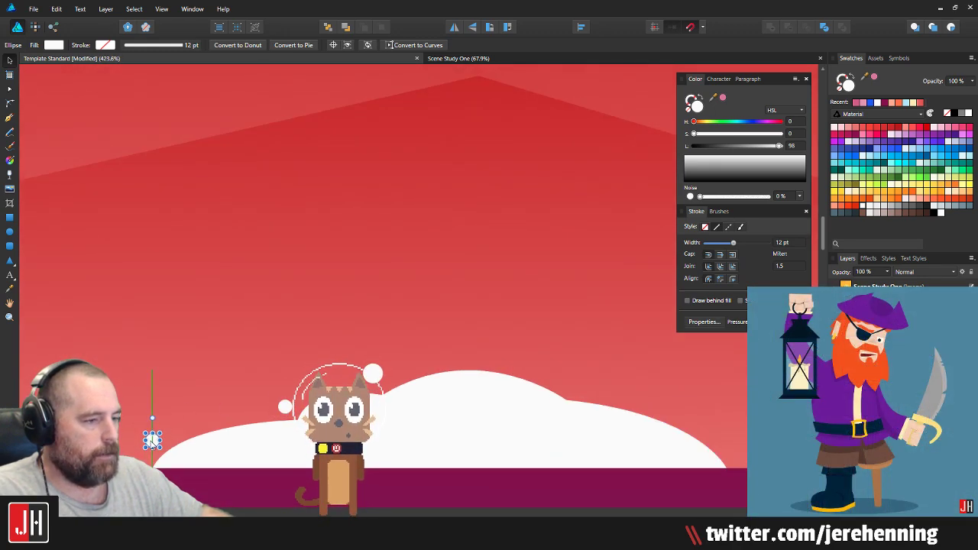
pyautogui.scroll(5, 153, 439)
pyautogui.scroll(-14, 177, 424)
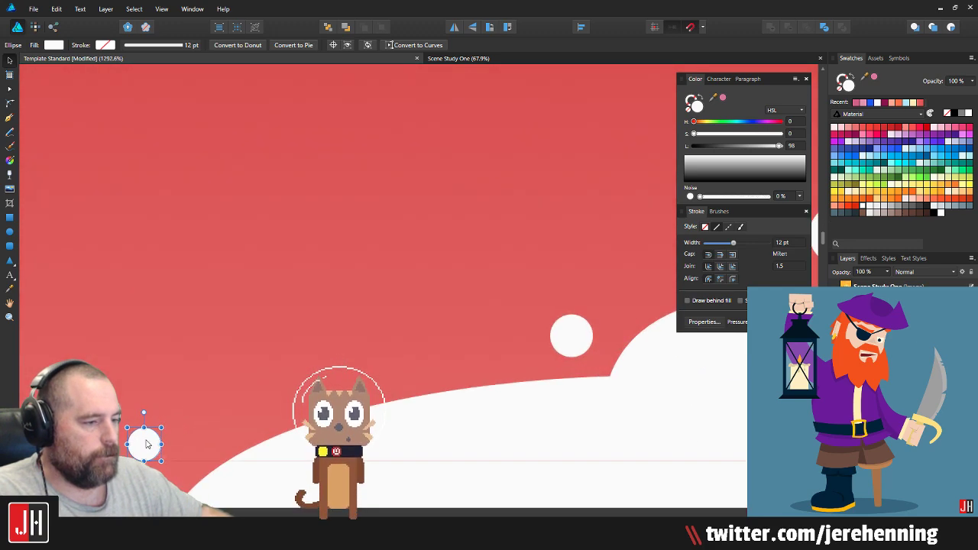
pyautogui.hotkey('ctrl', 'd')
pyautogui.scroll(8, 177, 428)
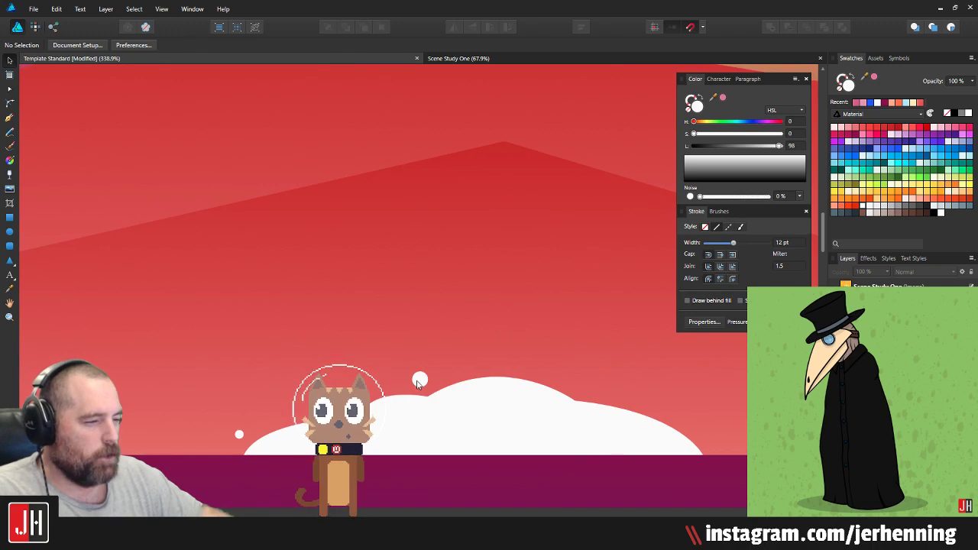
# Step: Enlarge the highest circle to about twice its size and add a smaller circle overlapping its lower-left edge
pyautogui.click(420, 379)
pyautogui.moveTo(419, 379); pyautogui.dragTo(470, 321)
pyautogui.scroll(3, 473, 356)
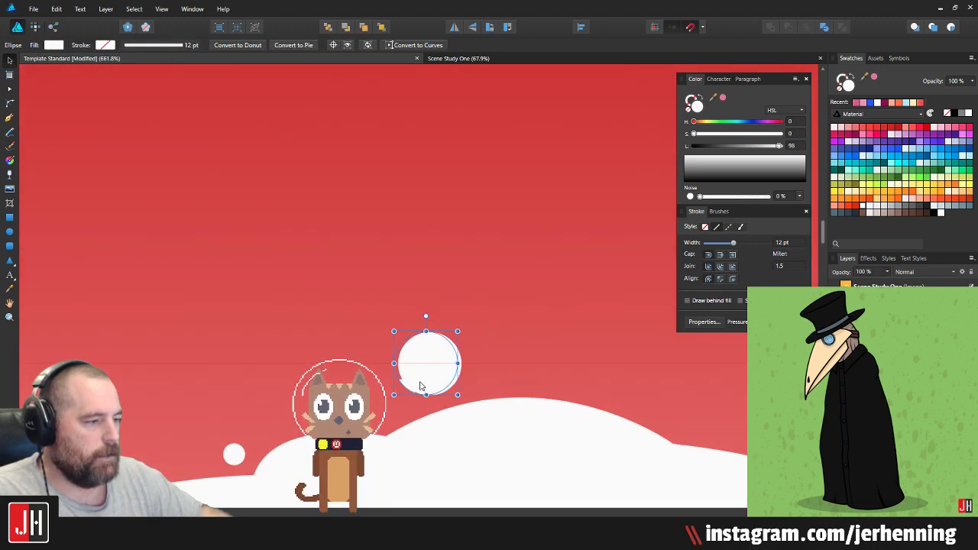
pyautogui.scroll(-4, 425, 386)
pyautogui.scroll(4, 426, 390)
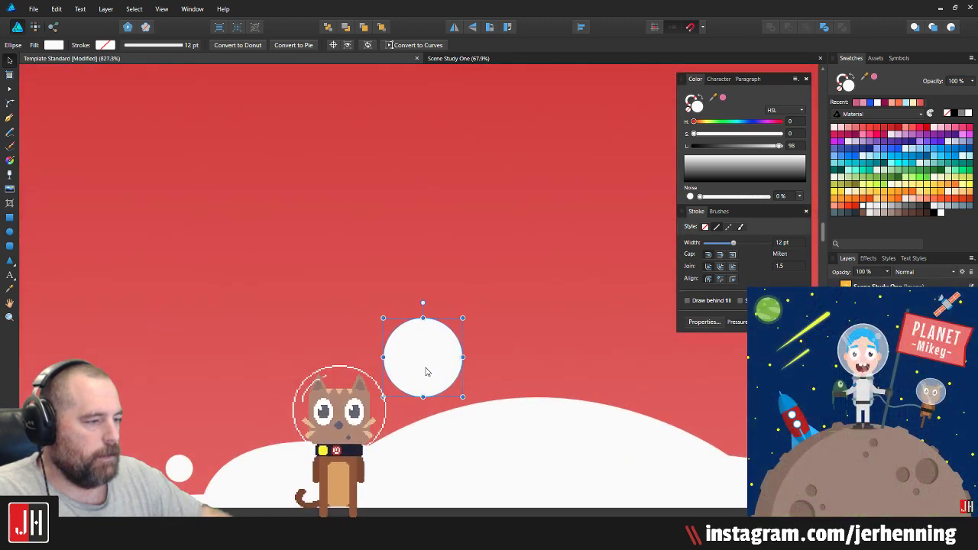
pyautogui.moveTo(348, 356); pyautogui.dragTo(402, 361)
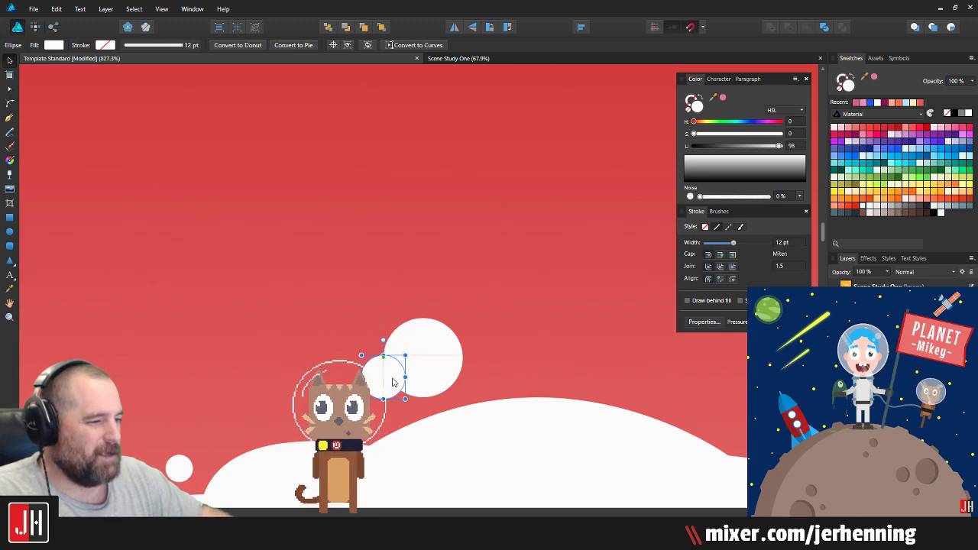
pyautogui.scroll(-5, 382, 430)
pyautogui.scroll(-8, 384, 431)
pyautogui.click(443, 443)
pyautogui.scroll(7, 441, 441)
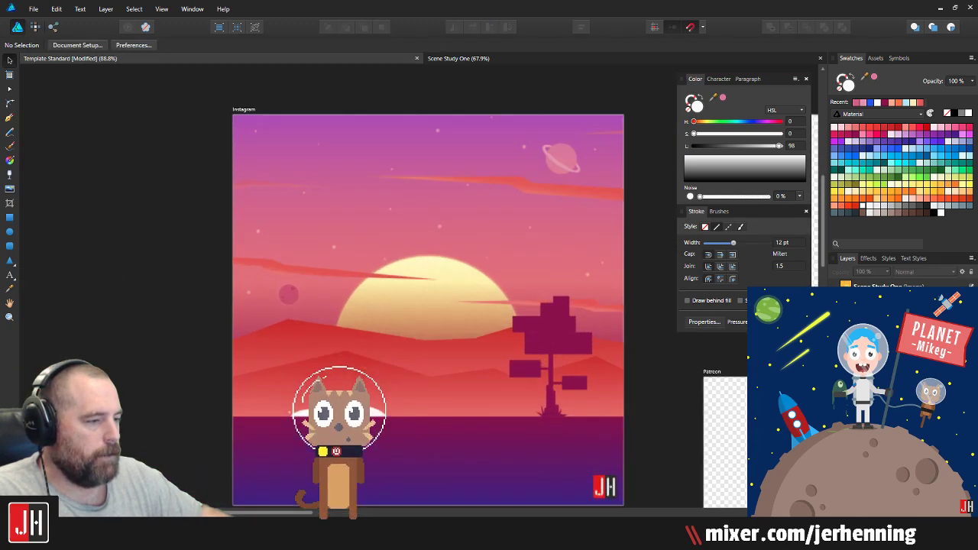
pyautogui.scroll(-3, 410, 403)
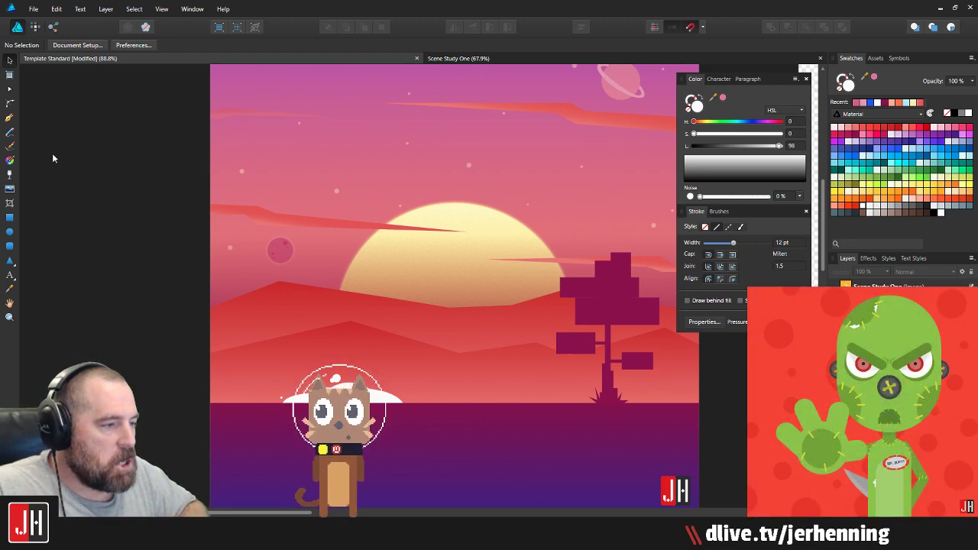
# Step: Select the white cloud with its four circles and shift them slightly left along the horizon
pyautogui.moveTo(418, 355); pyautogui.dragTo(385, 338)
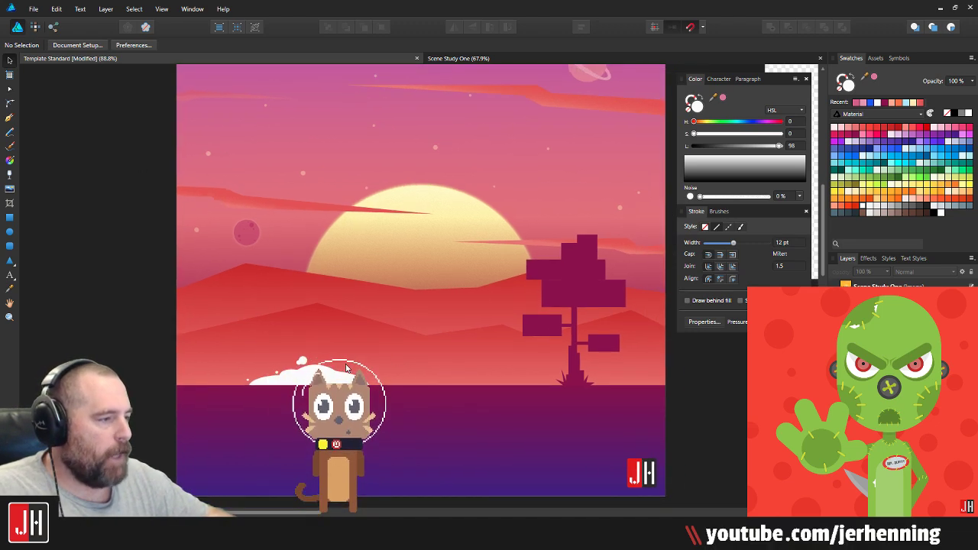
pyautogui.scroll(4, 296, 365)
pyautogui.moveTo(244, 321); pyautogui.dragTo(465, 301)
pyautogui.moveTo(120, 278); pyautogui.dragTo(691, 481)
pyautogui.scroll(3, 406, 406)
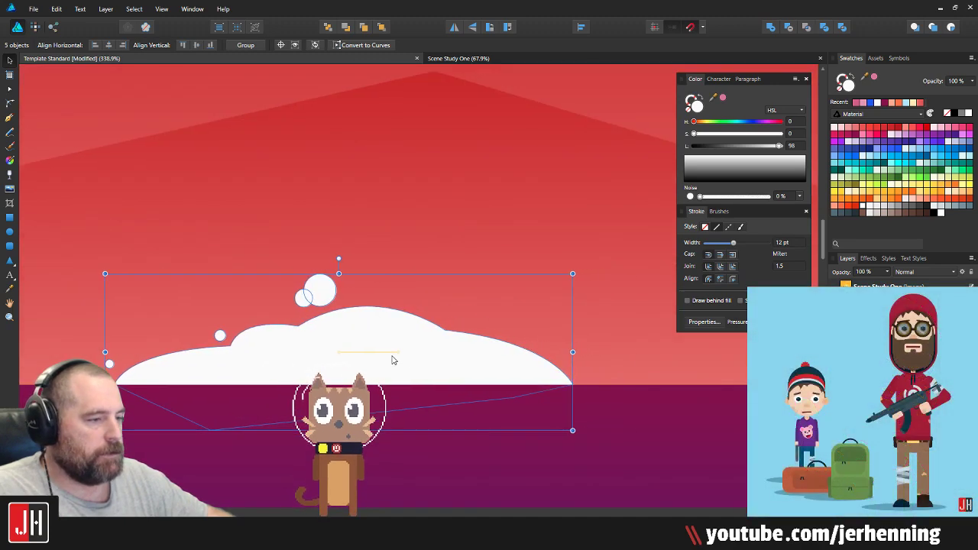
pyautogui.scroll(-6, 394, 360)
pyautogui.click(152, 327)
pyautogui.moveTo(490, 377); pyautogui.dragTo(402, 376)
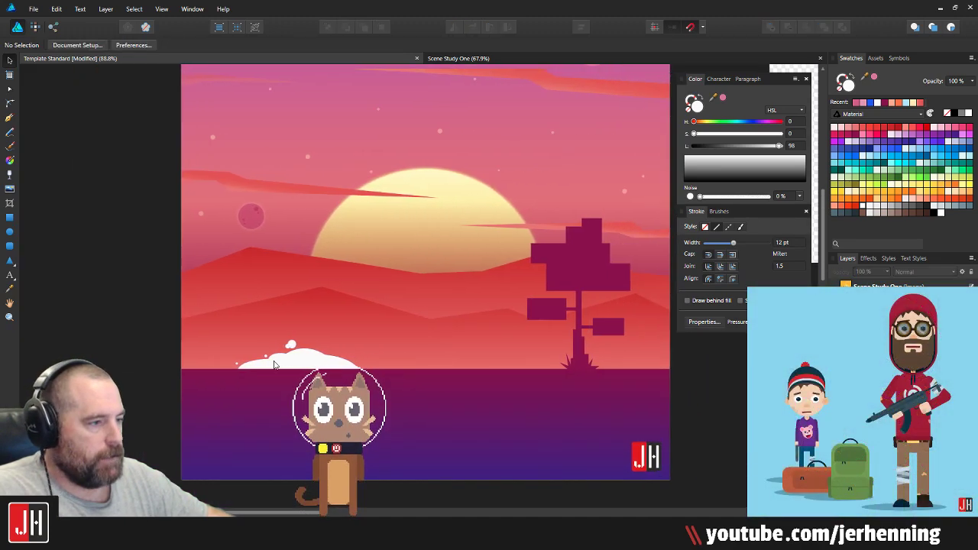
# Step: Draw a long, thin off-white rectangle above the ground line and shift it slightly left over the cloud's right slope
pyautogui.scroll(2, 284, 364)
pyautogui.moveTo(361, 366); pyautogui.dragTo(326, 372)
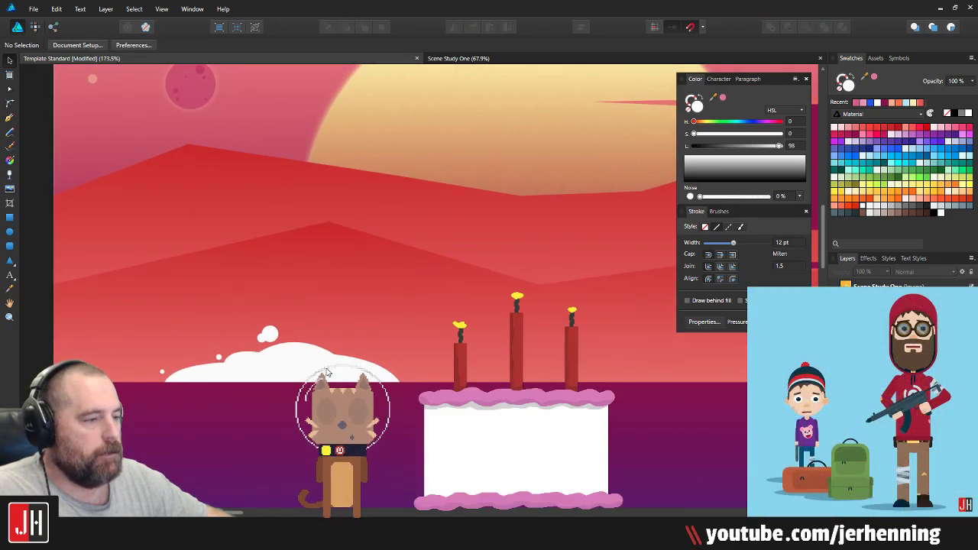
pyautogui.hscroll(2, 301, 362)
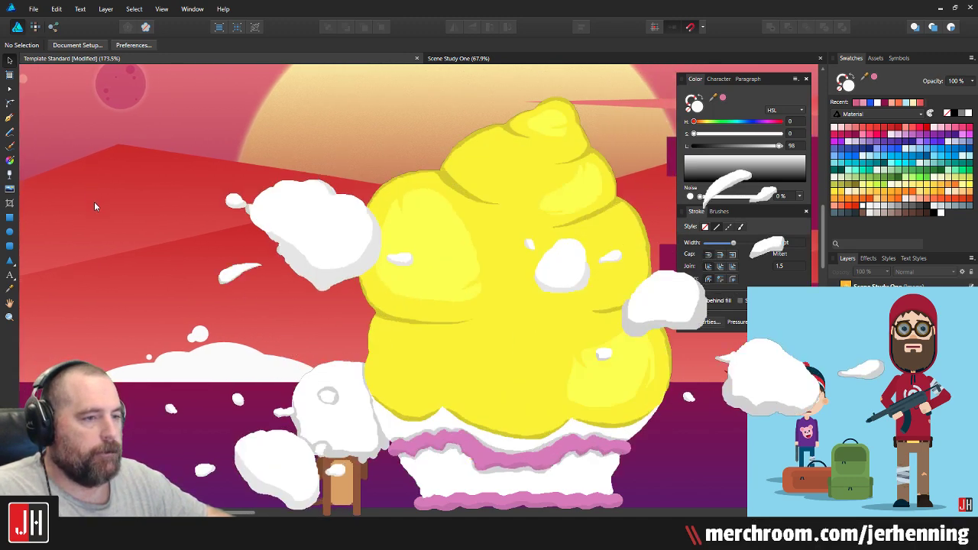
pyautogui.click(9, 218)
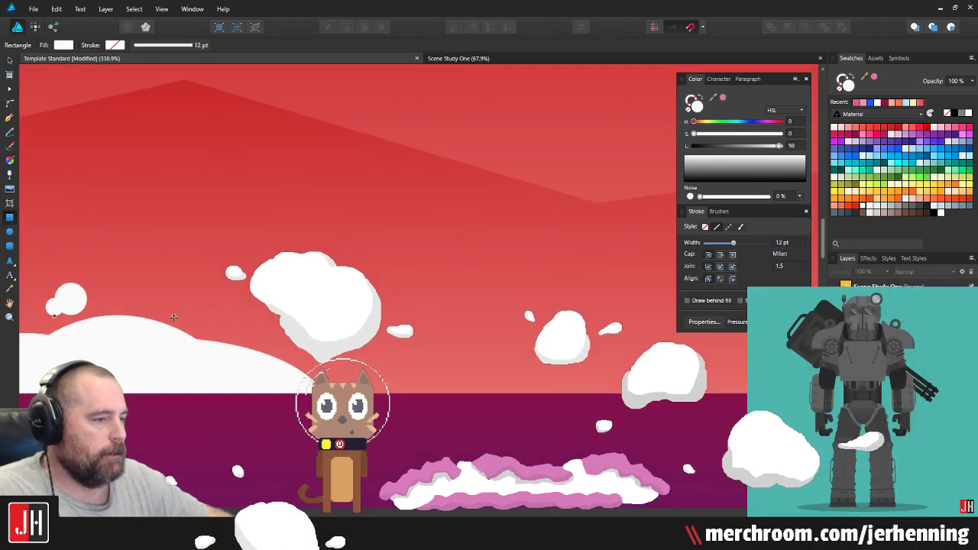
pyautogui.moveTo(174, 316); pyautogui.dragTo(659, 368)
pyautogui.press('v')
pyautogui.moveTo(564, 353); pyautogui.dragTo(525, 356)
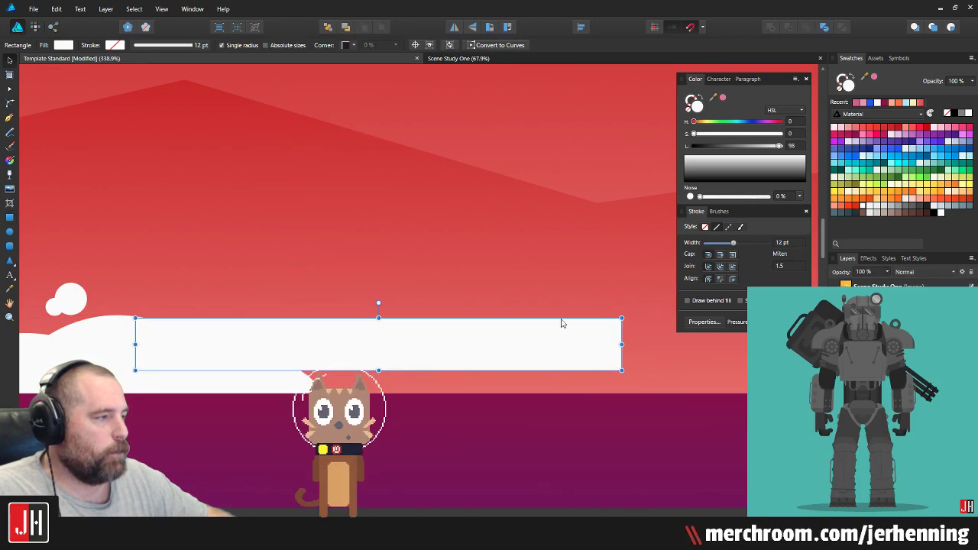
# Step: Fill the rectangle with dark magenta (HSL 328, 81, 29) and re-paste it above the front mountains but behind the white cloud
pyautogui.click(856, 134)
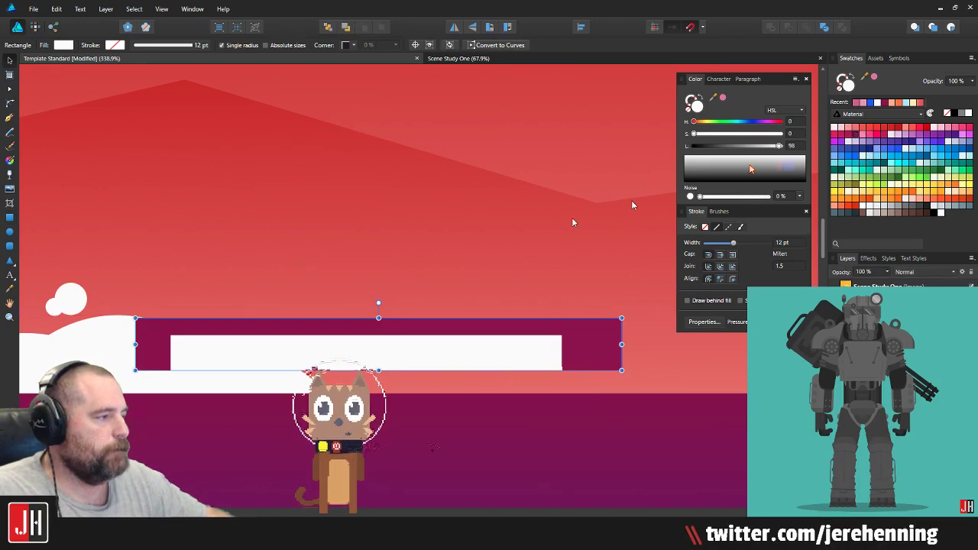
pyautogui.press('Delete')
pyautogui.press('m')
pyautogui.press('v')
pyautogui.click(378, 236)
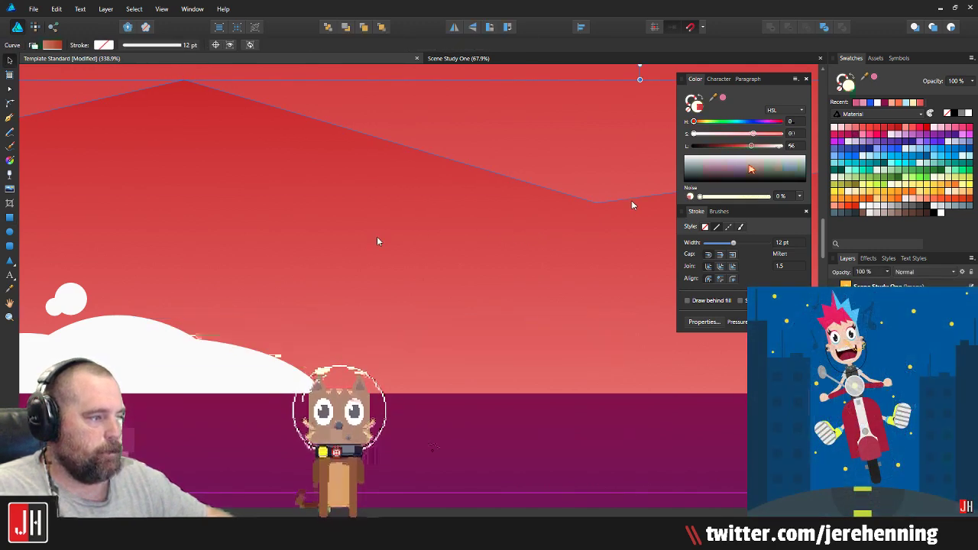
pyautogui.hotkey('ctrl', 'v')
pyautogui.scroll(-6, 394, 261)
pyautogui.click(577, 310)
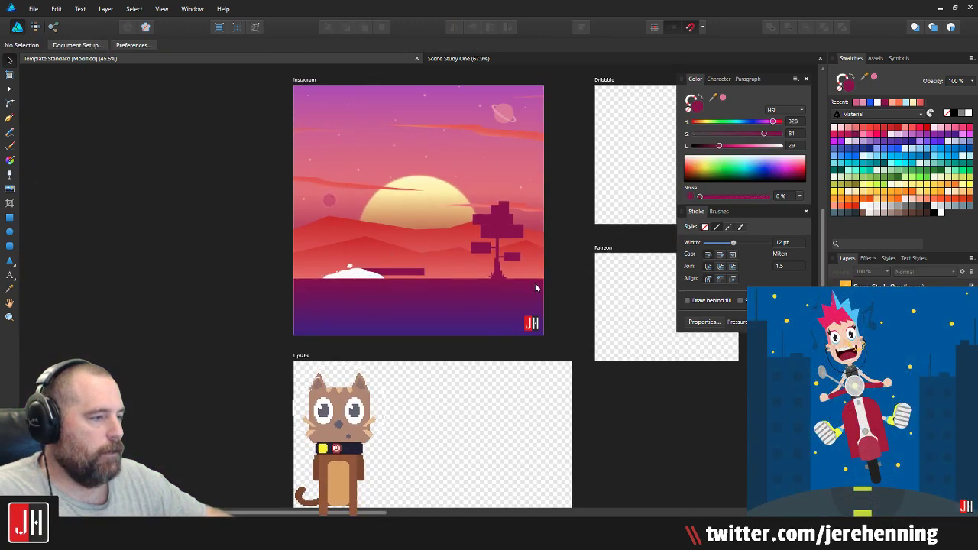
pyautogui.moveTo(404, 267); pyautogui.dragTo(289, 291)
pyautogui.scroll(2, 289, 292)
pyautogui.scroll(5, 292, 296)
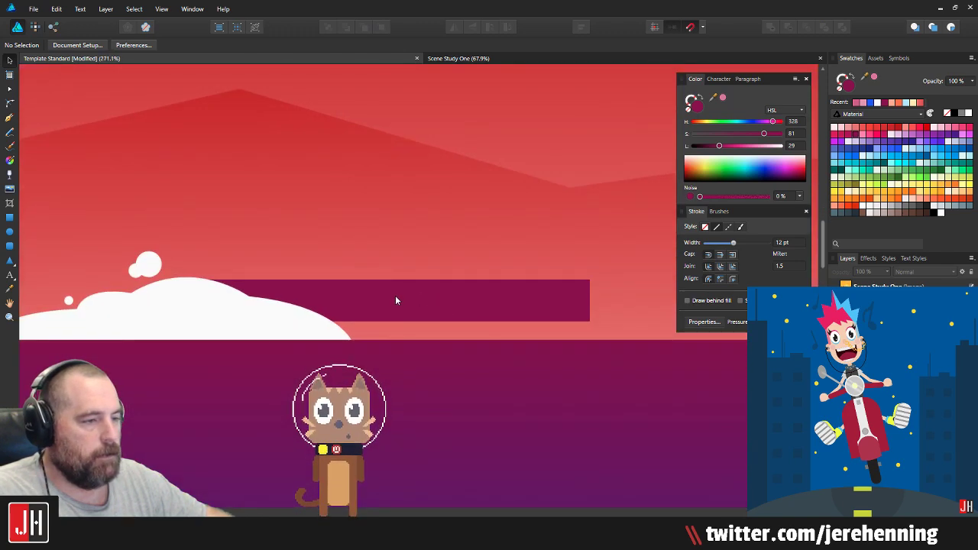
# Step: Select the white cloud with its four circles and enlarge them slightly, extending the cloud farther left along the horizon
pyautogui.click(271, 302)
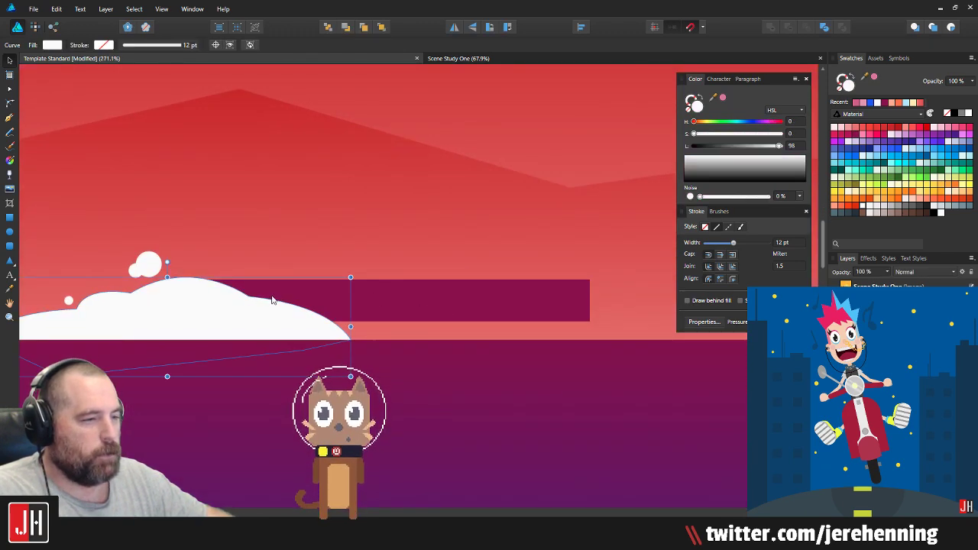
pyautogui.moveTo(95, 312); pyautogui.dragTo(440, 327)
pyautogui.keyDown('shift'); pyautogui.click(414, 319); pyautogui.keyUp('shift')
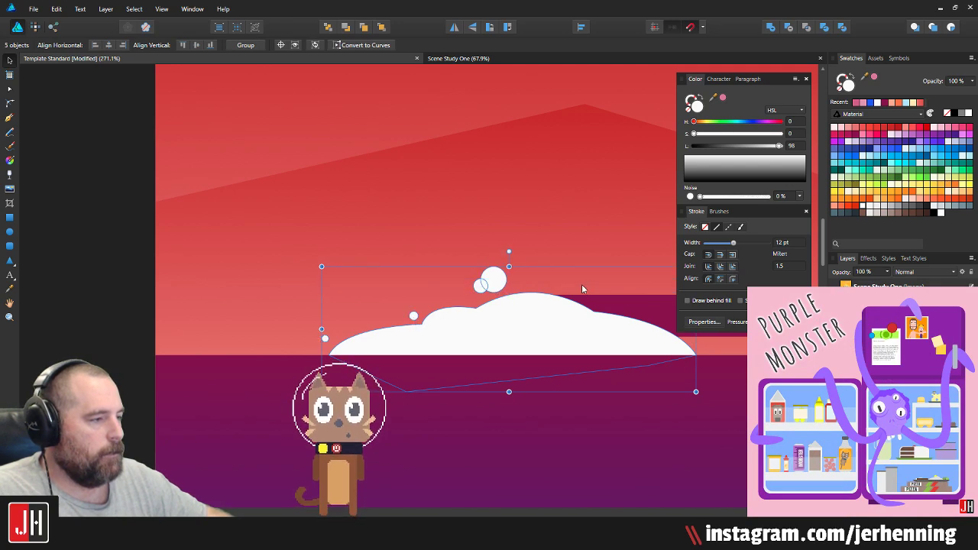
pyautogui.hscroll(4, 582, 289)
pyautogui.moveTo(436, 268); pyautogui.dragTo(469, 258)
pyautogui.moveTo(319, 333); pyautogui.dragTo(343, 333)
pyautogui.moveTo(499, 264); pyautogui.dragTo(532, 254)
pyautogui.moveTo(439, 310)
pyautogui.mouseDown()
pyautogui.moveTo(451, 306)
pyautogui.moveTo(438, 315)
pyautogui.mouseUp()
pyautogui.scroll(-9, 449, 317)
pyautogui.click(482, 308)
pyautogui.scroll(4, 437, 317)
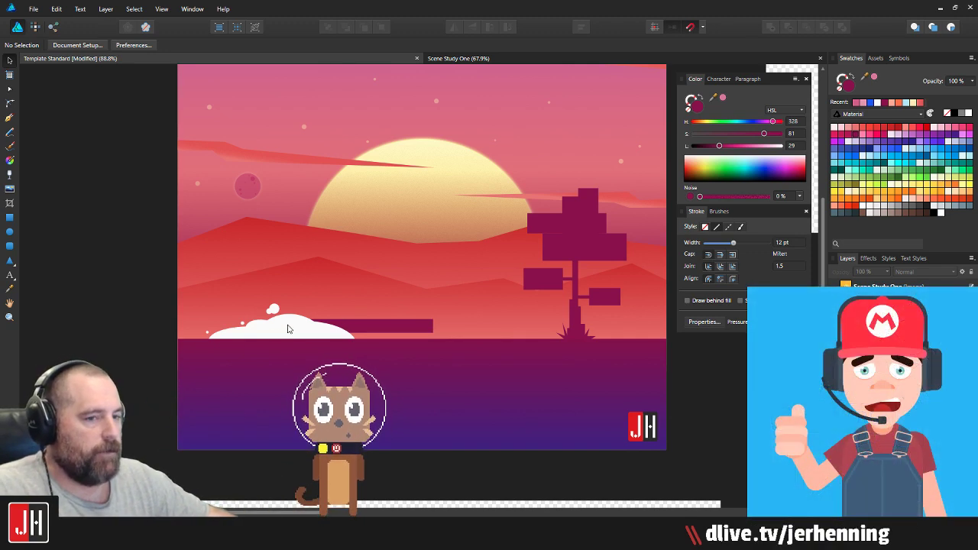
# Step: Reduce the magenta rectangle's height by about a third and raise it slightly above the ground line
pyautogui.scroll(4, 287, 328)
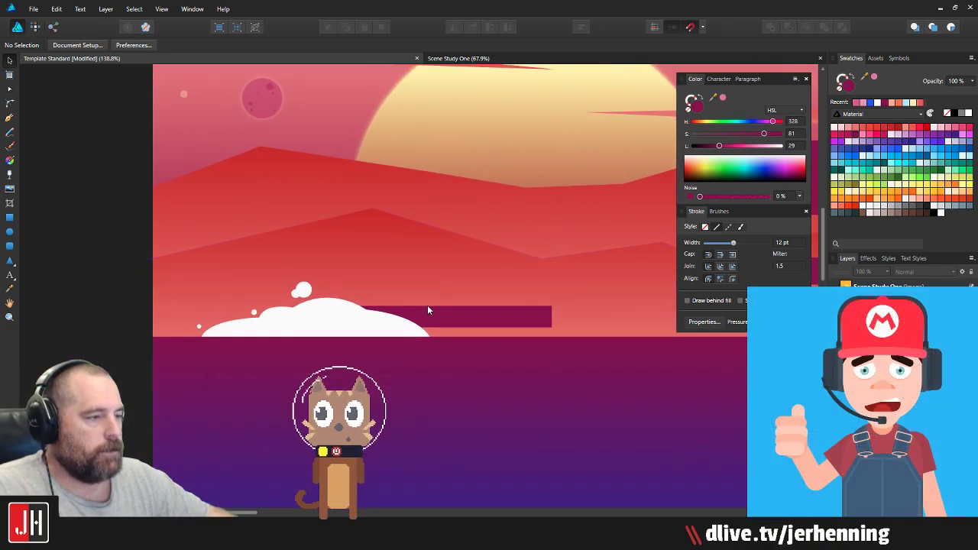
pyautogui.scroll(5, 428, 310)
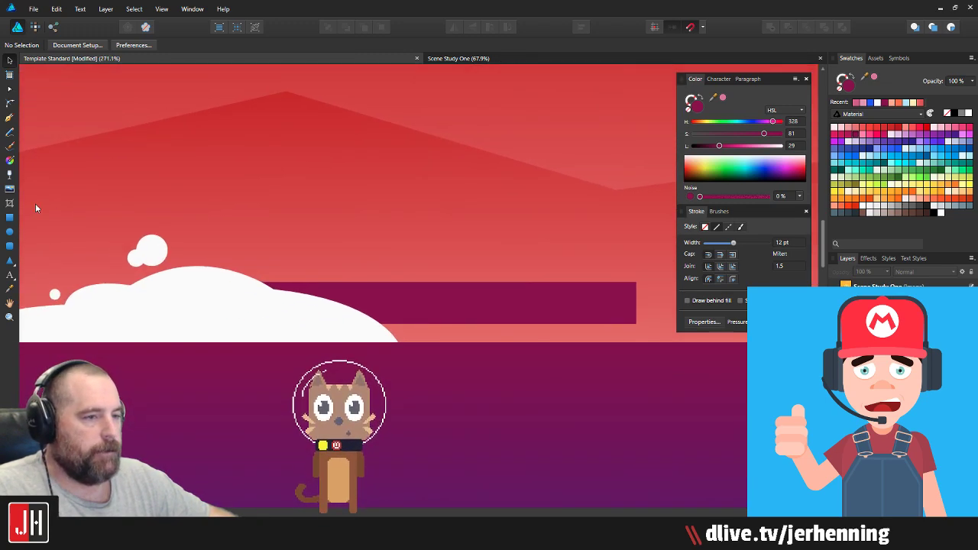
pyautogui.moveTo(216, 159); pyautogui.dragTo(156, 202)
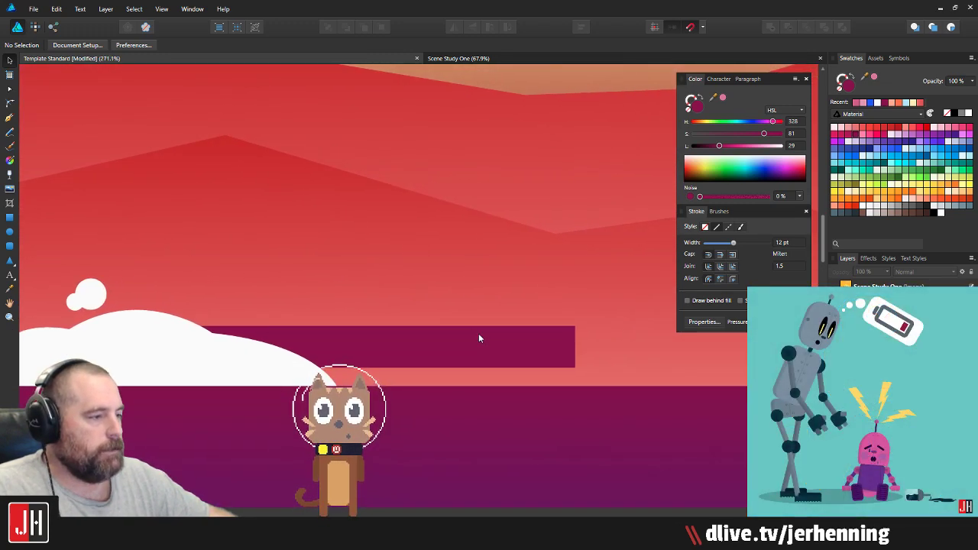
pyautogui.click(382, 348)
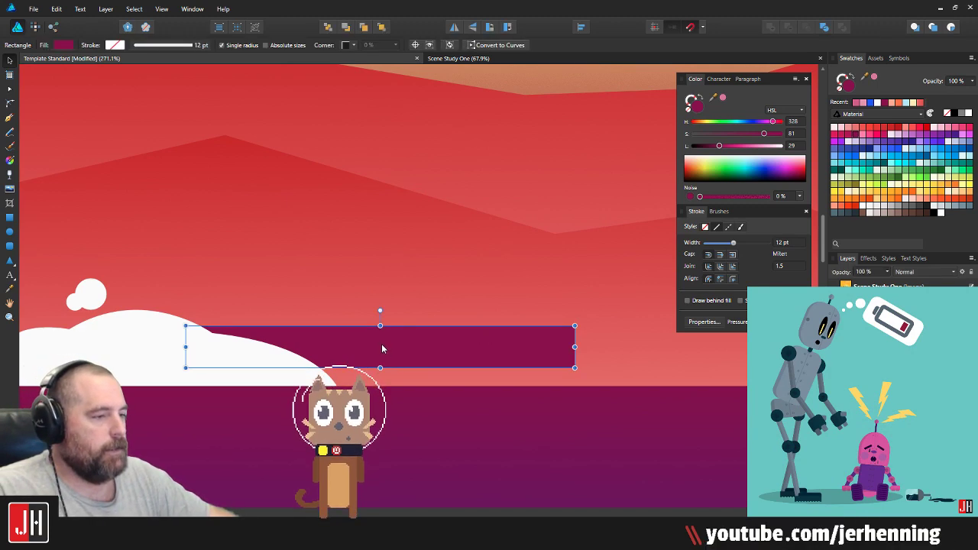
pyautogui.moveTo(382, 348); pyautogui.dragTo(387, 350)
pyautogui.scroll(-6, 465, 288)
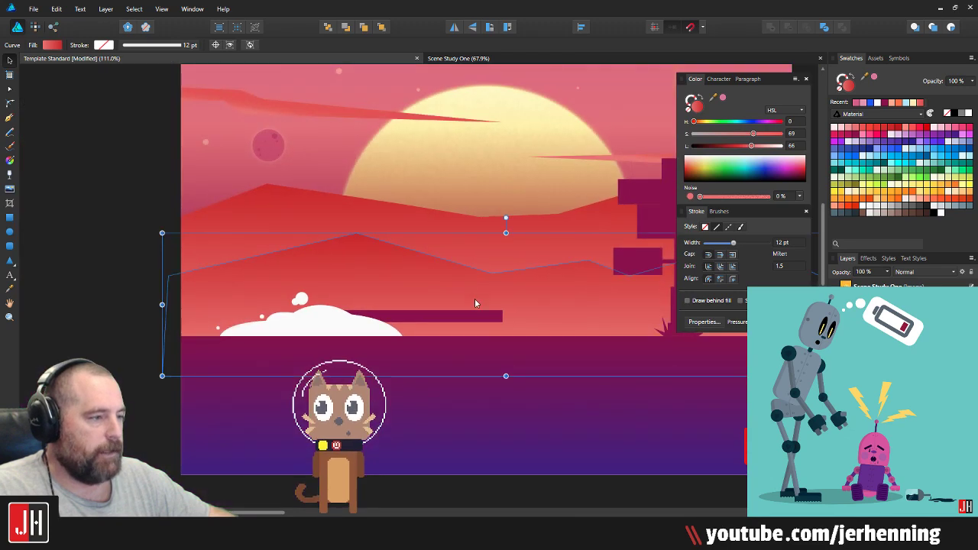
pyautogui.click(126, 243)
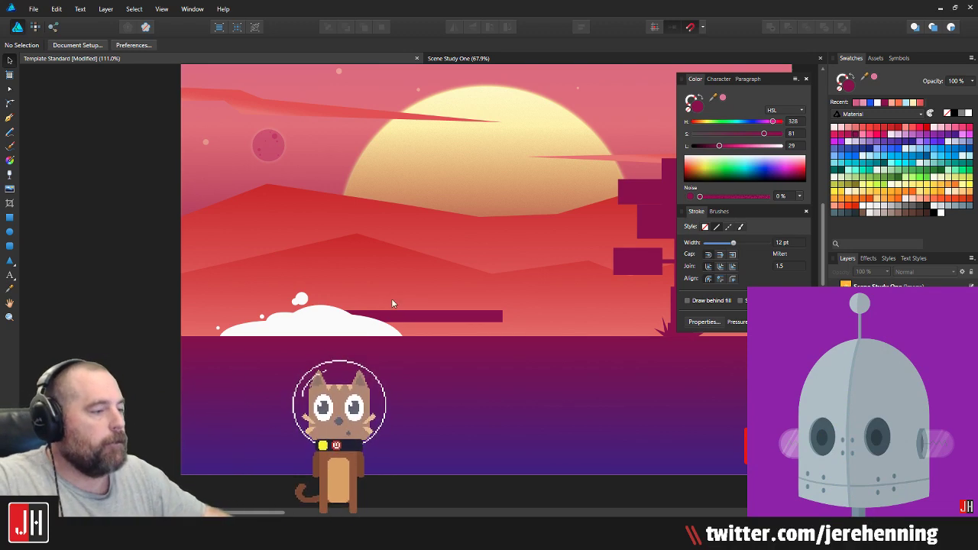
# Step: Shorten the magenta bar slightly at its right end and slant that end by moving its upper corner node inward
pyautogui.click(468, 317)
pyautogui.keyDown('ctrl'); pyautogui.scroll(3, 489, 317); pyautogui.keyUp('ctrl')
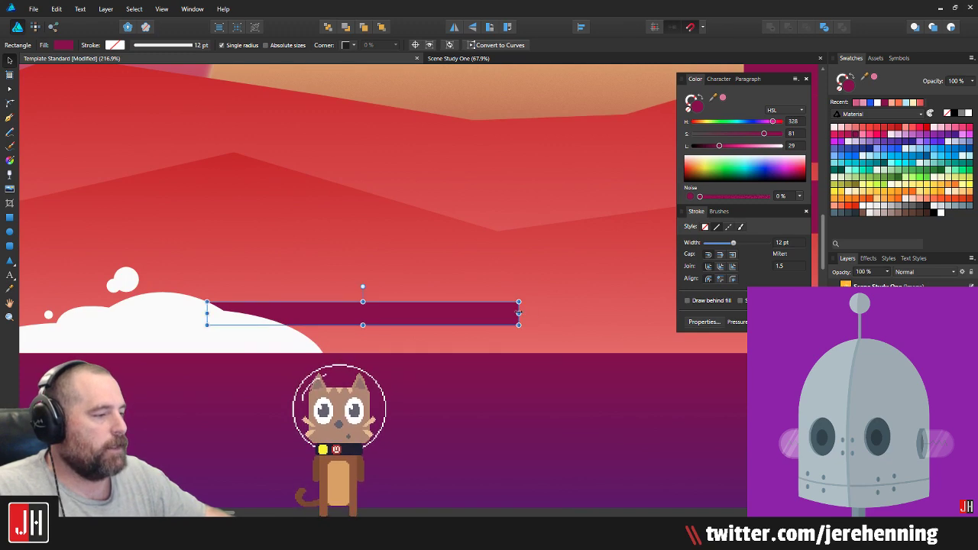
pyautogui.keyDown('ctrl'); pyautogui.scroll(2, 493, 314); pyautogui.keyUp('ctrl')
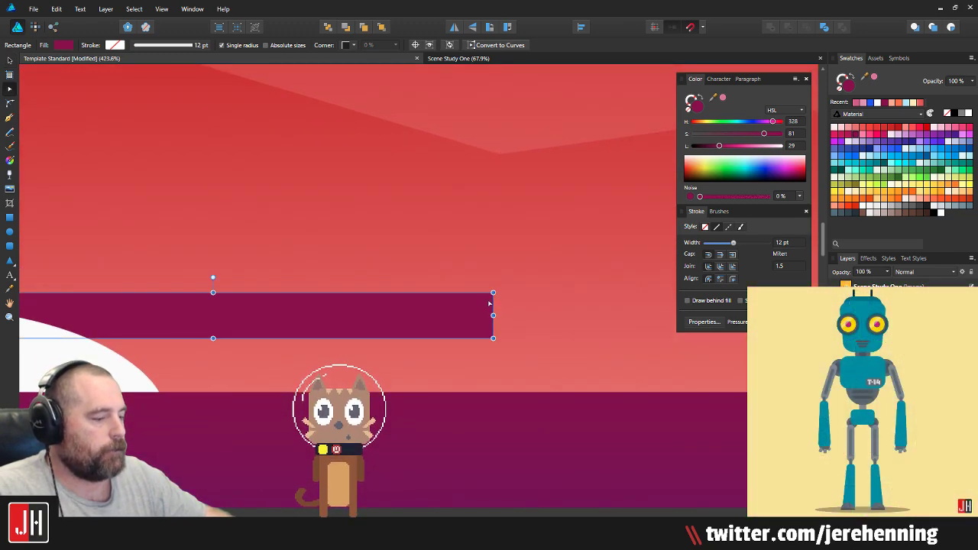
pyautogui.press('a')
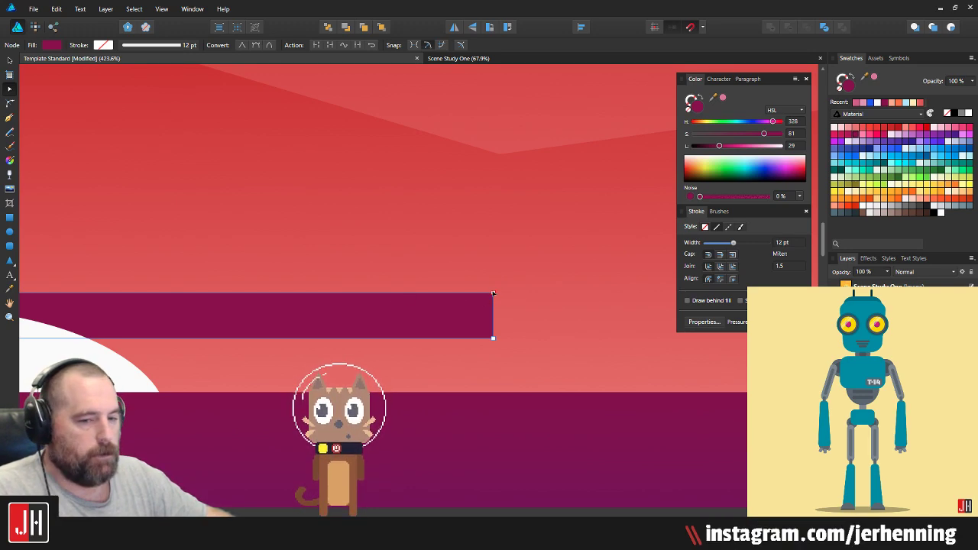
pyautogui.moveTo(436, 294); pyautogui.dragTo(430, 303)
pyautogui.press('v')
pyautogui.click(454, 277)
pyautogui.scroll(-4, 381, 304)
pyautogui.scroll(3, 399, 322)
# Step: Shift the slanted magenta bar slightly left so that more of it sits behind the white cloud
pyautogui.click(397, 324)
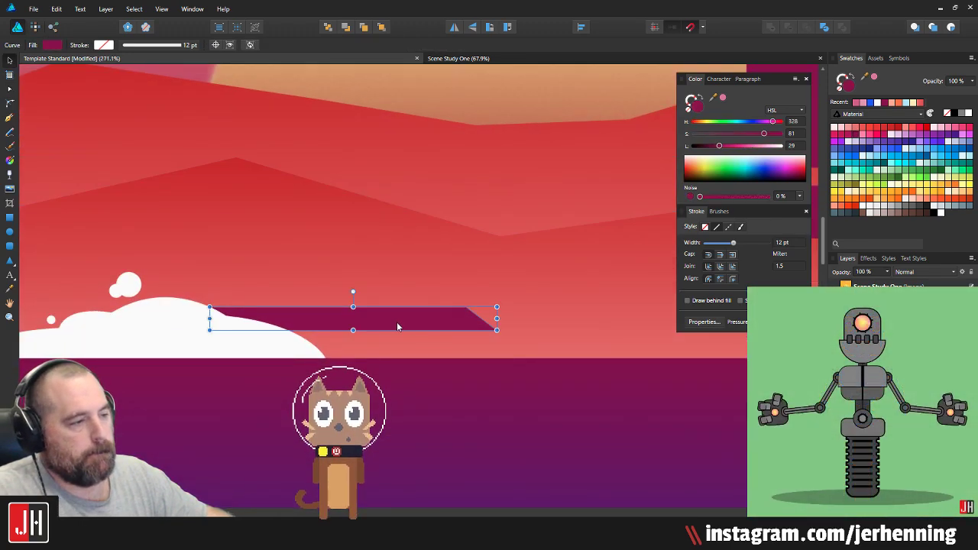
pyautogui.scroll(2, 386, 322)
pyautogui.hotkey('ctrl', 'z')
pyautogui.hotkey('ctrl', 'z')
pyautogui.hotkey('ctrl', 'z')
pyautogui.hotkey('ctrl', 'z')
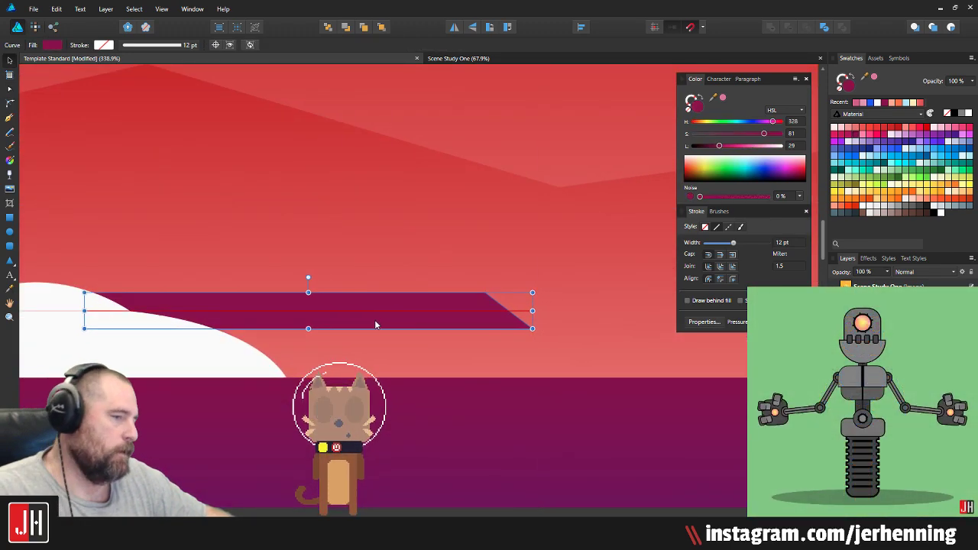
pyautogui.click(353, 268)
pyautogui.scroll(-2, 353, 269)
pyautogui.scroll(2, 357, 283)
pyautogui.moveTo(365, 276)
pyautogui.mouseDown()
pyautogui.moveTo(429, 279)
pyautogui.moveTo(379, 289)
pyautogui.mouseUp()
# Step: Steepen the cut of the bar's right end by moving its upper corner node slightly farther inward along the top edge
pyautogui.click(469, 327)
pyautogui.press('a')
pyautogui.click(469, 325)
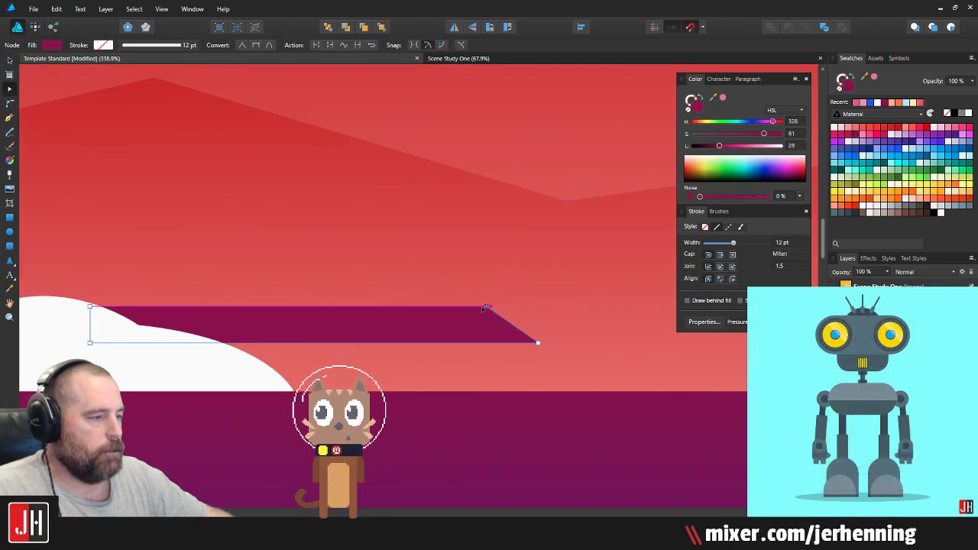
pyautogui.press('v')
pyautogui.click(524, 295)
pyautogui.moveTo(529, 297); pyautogui.dragTo(437, 298)
# Step: Draw a closed four-sided shape with the Pen tool across the bar's slanted end, reaching past the slope
pyautogui.scroll(2, 437, 298)
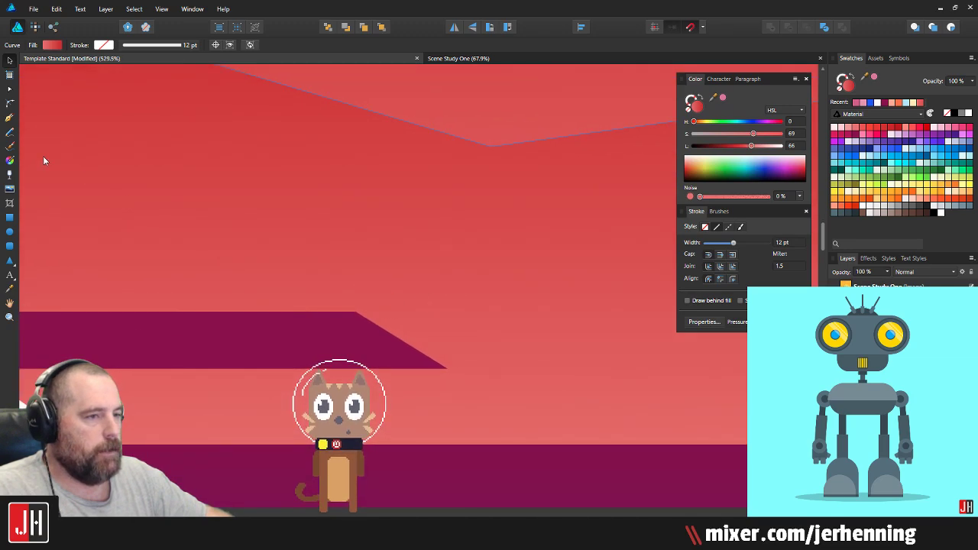
pyautogui.click(8, 118)
pyautogui.scroll(3, 373, 338)
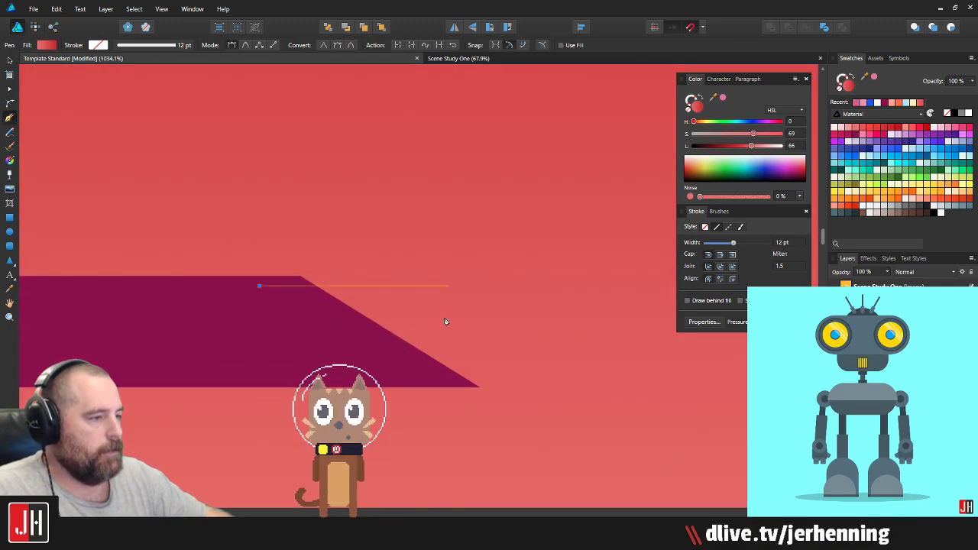
pyautogui.click(441, 376)
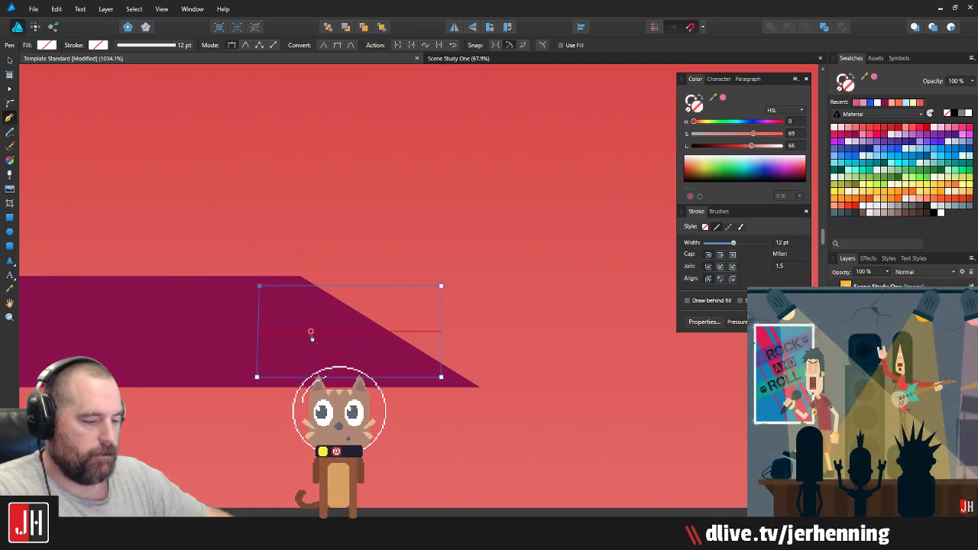
# Step: Fill the four-sided shape with the bar's sampled magenta and darken it to lightness 22
pyautogui.press('i')
pyautogui.click(327, 329)
pyautogui.press('v')
pyautogui.moveTo(718, 147); pyautogui.dragTo(715, 147)
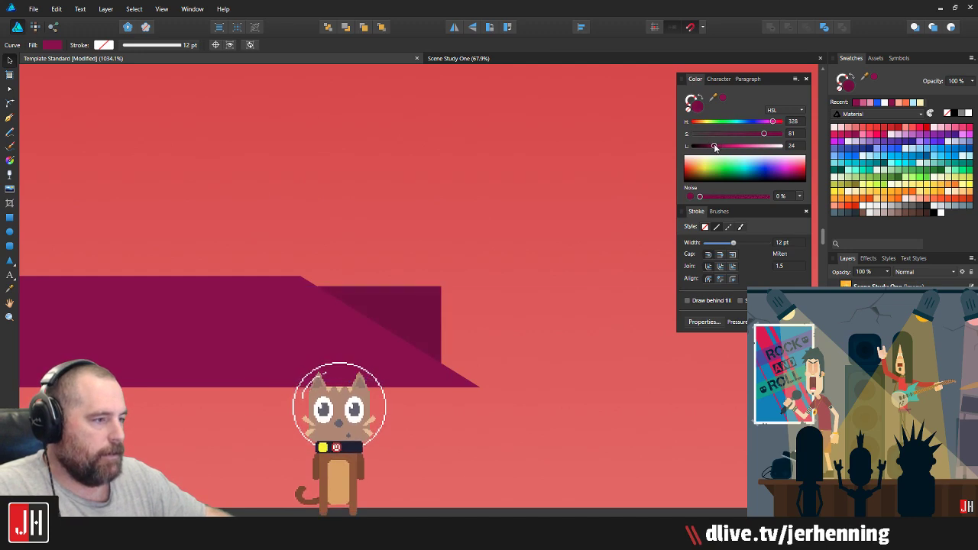
pyautogui.click(502, 222)
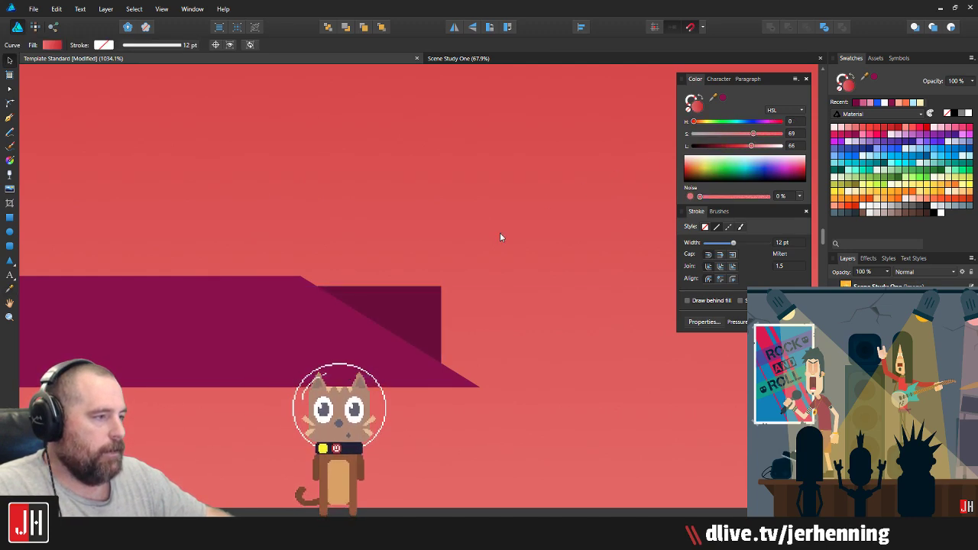
# Step: Select the magenta bar together with the darker end shape and examine their placement against the cloud and horizon
pyautogui.scroll(-5, 436, 255)
pyautogui.scroll(4, 396, 232)
pyautogui.click(463, 314)
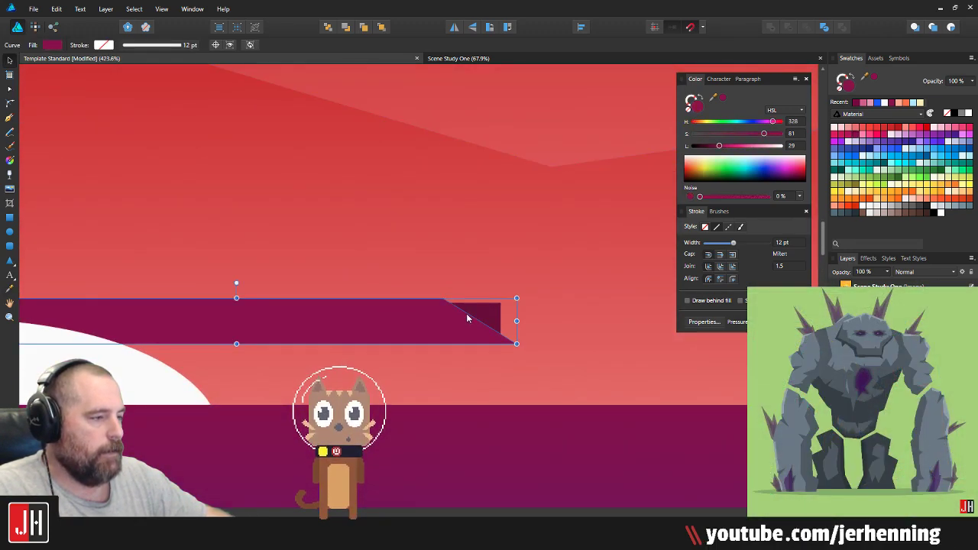
pyautogui.keyDown('shift'); pyautogui.click(487, 313); pyautogui.keyUp('shift')
pyautogui.moveTo(450, 318); pyautogui.dragTo(464, 308)
pyautogui.scroll(-3, 328, 313)
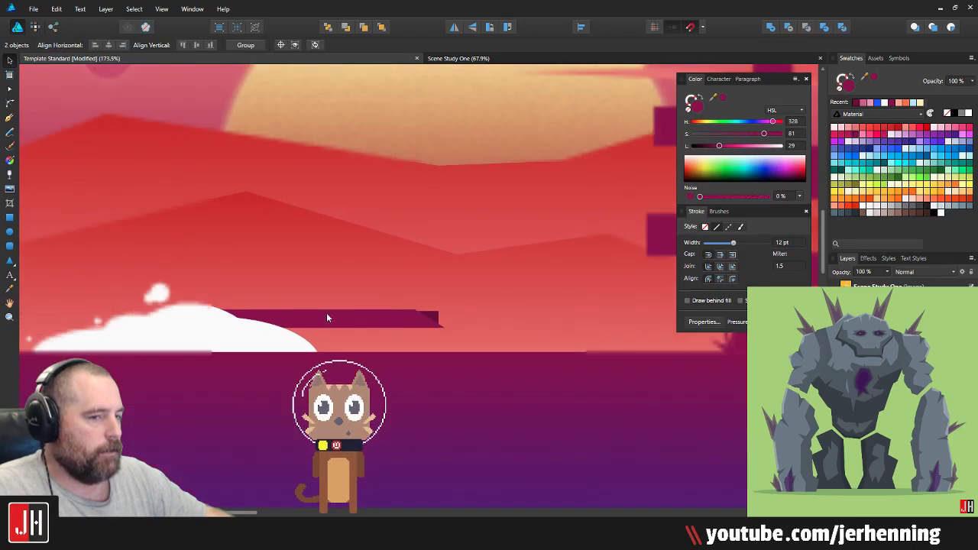
pyautogui.scroll(2, 377, 316)
pyautogui.moveTo(378, 313); pyautogui.dragTo(380, 320)
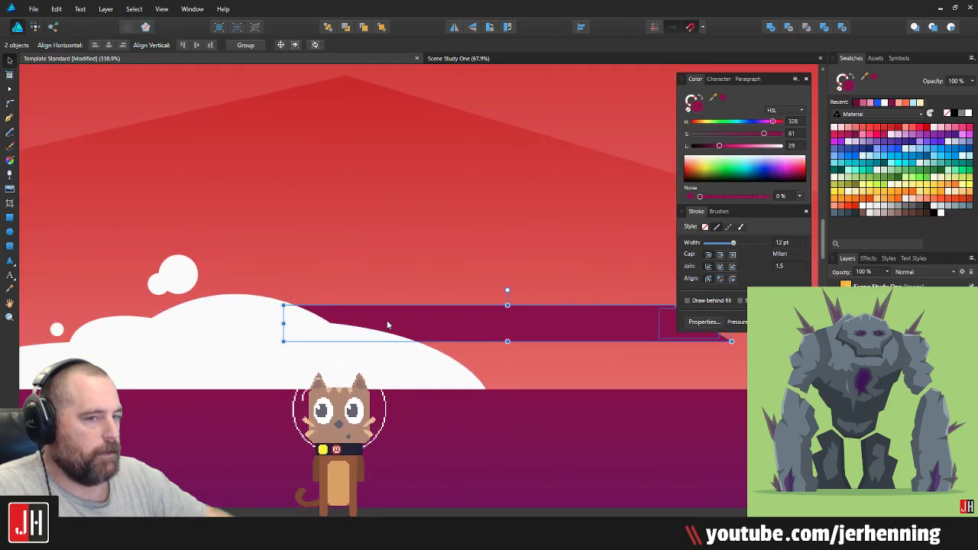
pyautogui.scroll(-6, 387, 320)
pyautogui.click(214, 299)
pyautogui.scroll(5, 458, 313)
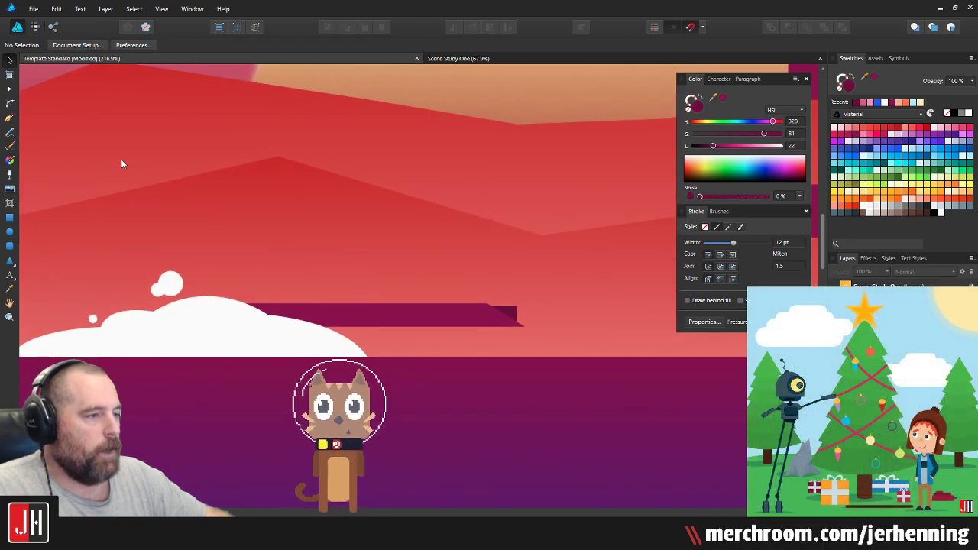
# Step: Add nodes on the bar's top edge and lower the left section, leaving a raised block with a slanted left side
pyautogui.click(9, 117)
pyautogui.scroll(3, 382, 305)
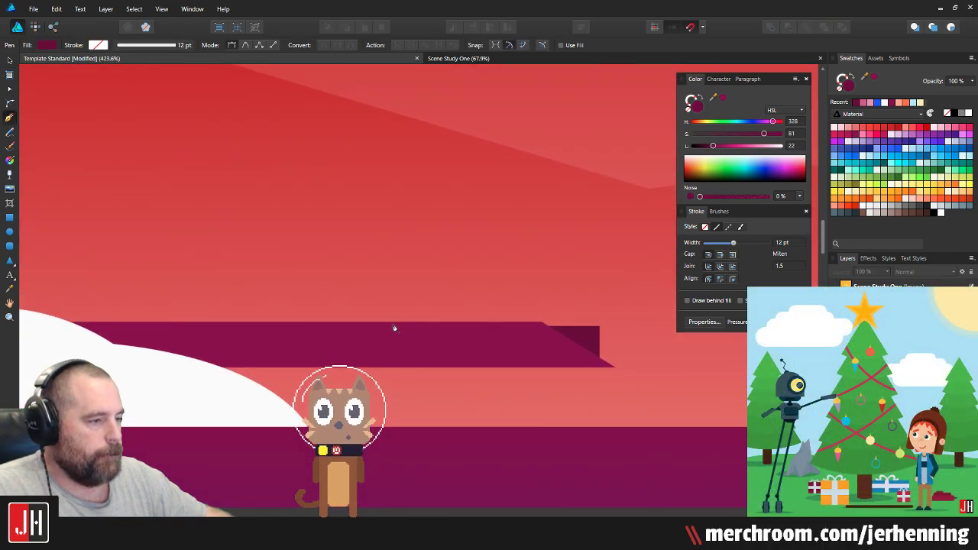
pyautogui.press('v')
pyautogui.click(390, 327)
pyautogui.press('a')
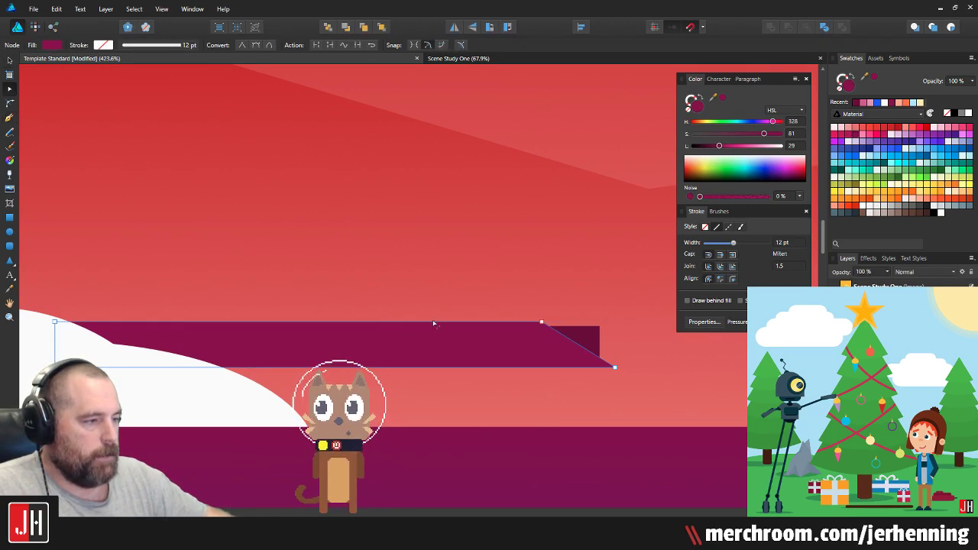
pyautogui.moveTo(433, 321); pyautogui.dragTo(518, 303)
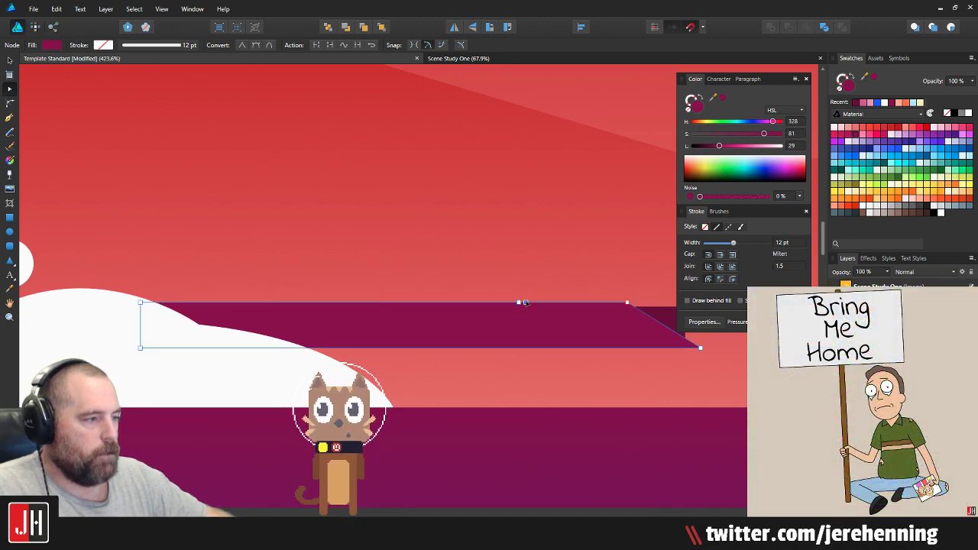
pyautogui.moveTo(87, 265); pyautogui.dragTo(518, 316)
pyautogui.press('v')
pyautogui.click(569, 265)
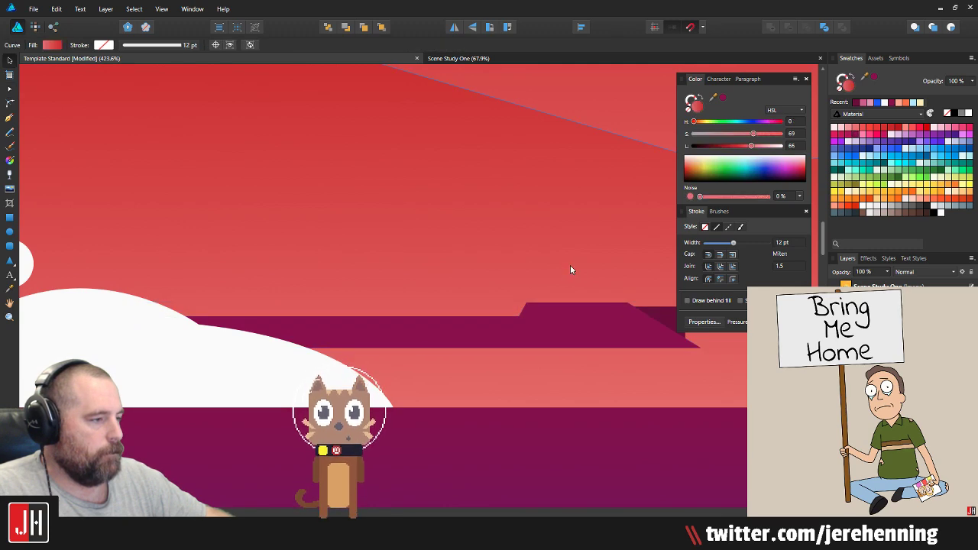
pyautogui.moveTo(570, 265); pyautogui.dragTo(485, 285)
pyautogui.scroll(-3, 485, 284)
pyautogui.scroll(2, 476, 293)
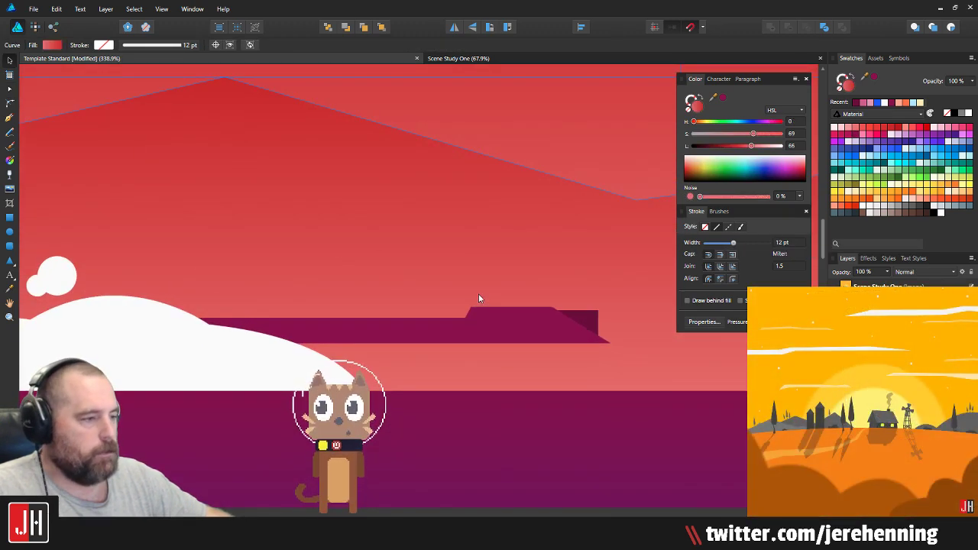
# Step: Draw a closed, shallow trapezoid-like shape with the Pen tool along the bar's underside, tapering inward towards its lower edge
pyautogui.scroll(3, 481, 304)
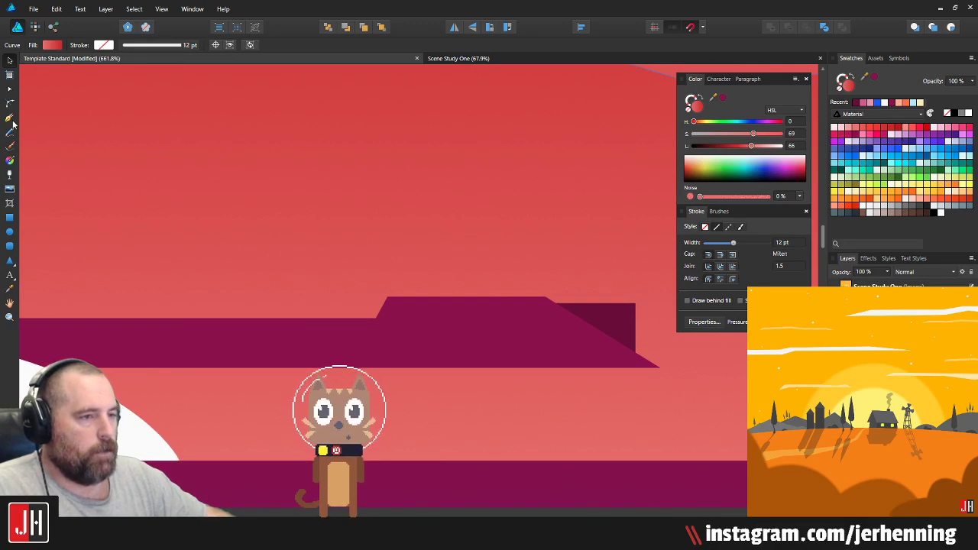
pyautogui.click(11, 120)
pyautogui.moveTo(496, 319); pyautogui.dragTo(366, 283)
pyautogui.scroll(2, 331, 360)
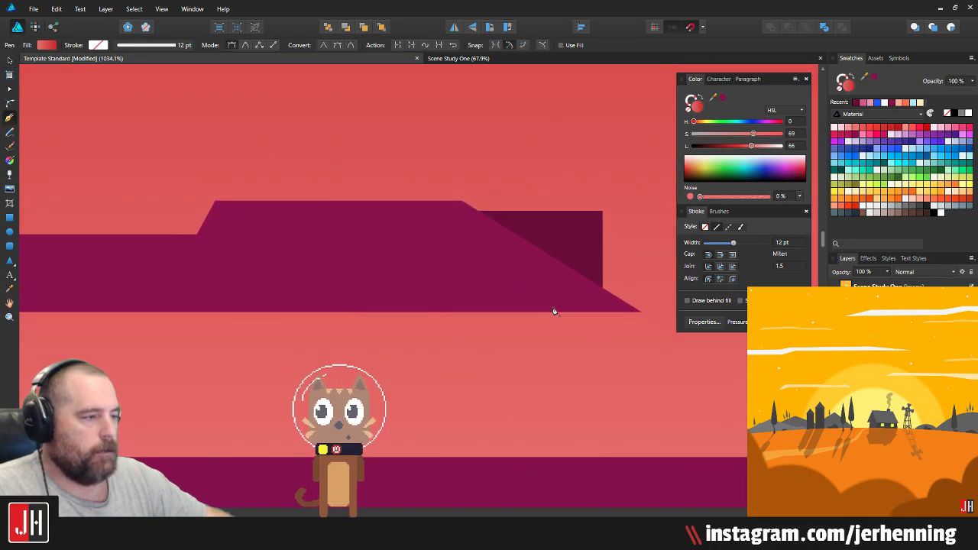
pyautogui.hscroll(-1, 535, 340)
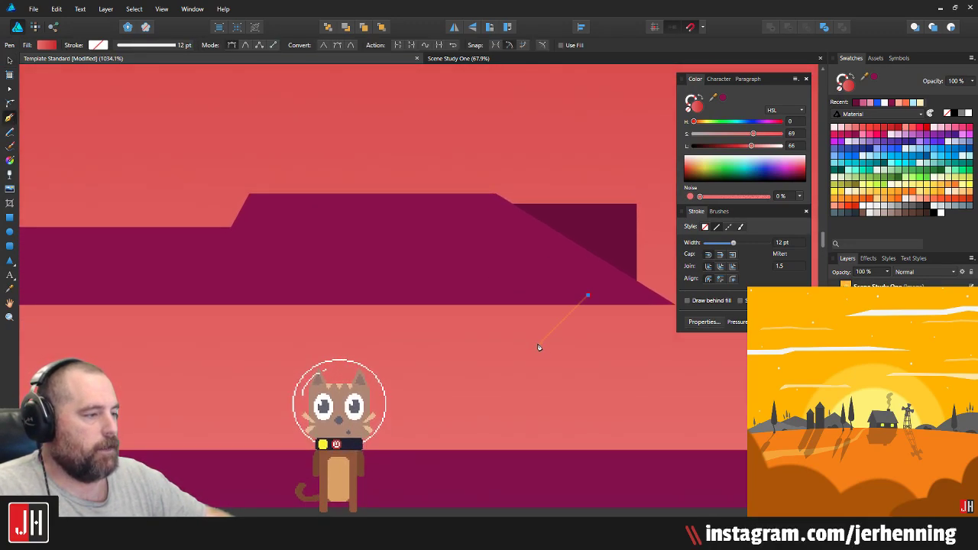
pyautogui.click(537, 345)
pyautogui.hscroll(-3, 535, 355)
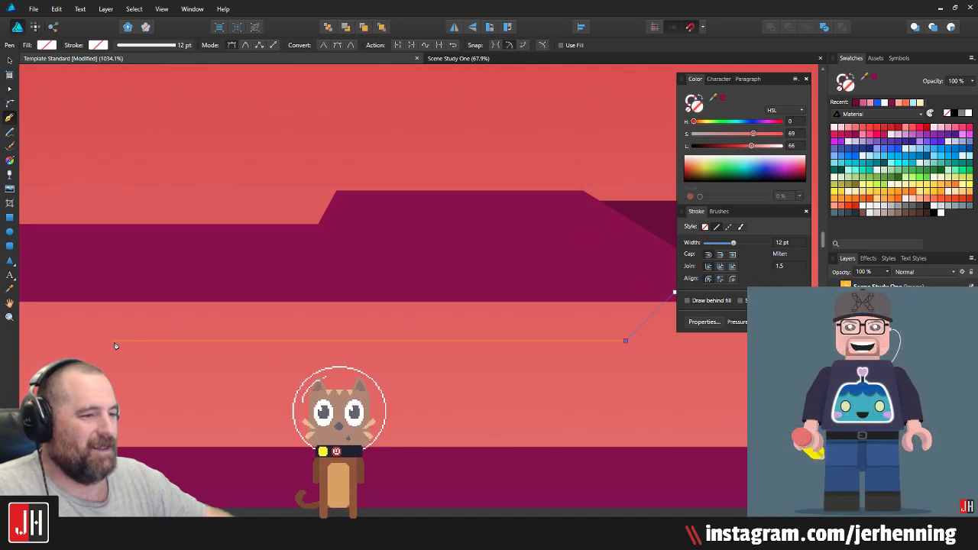
pyautogui.click(114, 342)
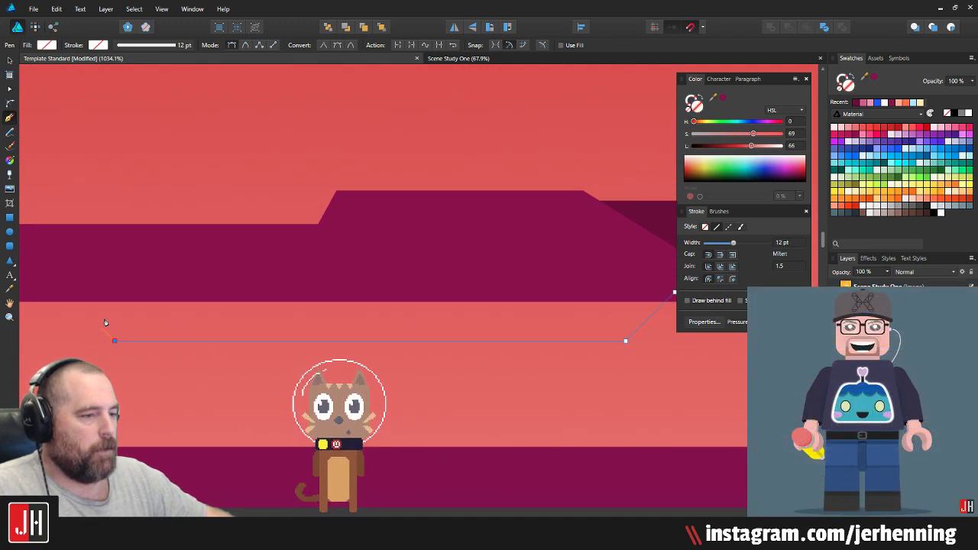
pyautogui.click(64, 289)
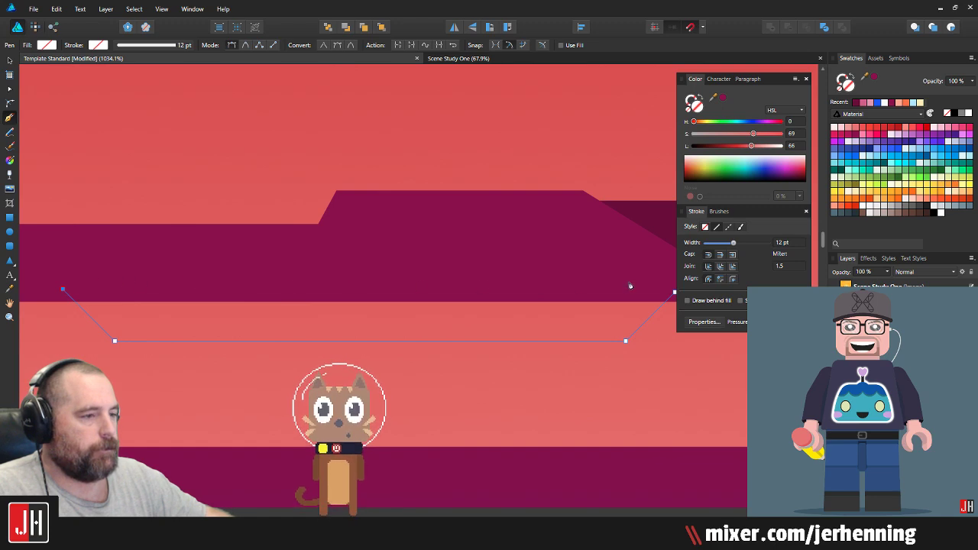
pyautogui.moveTo(573, 280); pyautogui.dragTo(557, 283)
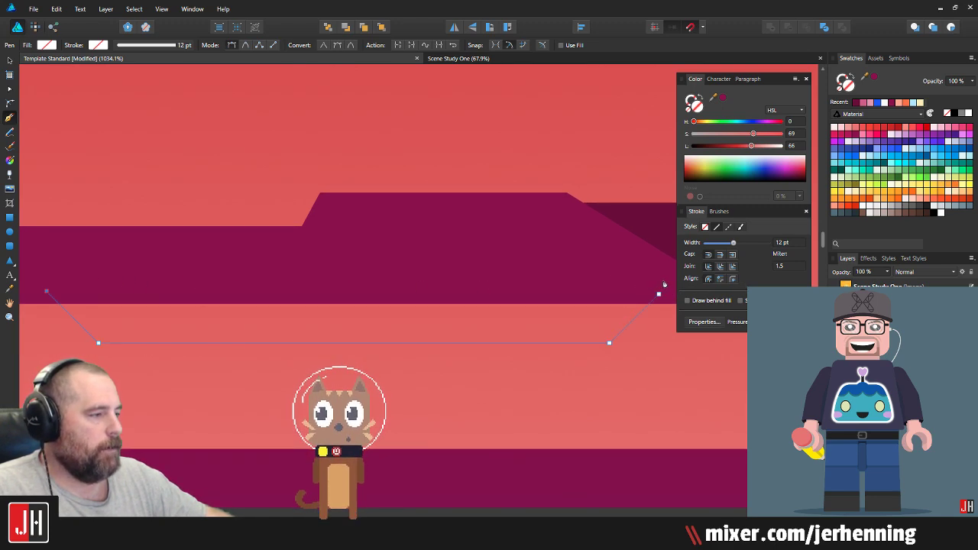
pyautogui.click(663, 281)
pyautogui.click(658, 295)
# Step: Fill the underside shape with the dark magenta sampled from the bar's end piece and deselect it
pyautogui.press('i')
pyautogui.click(639, 206)
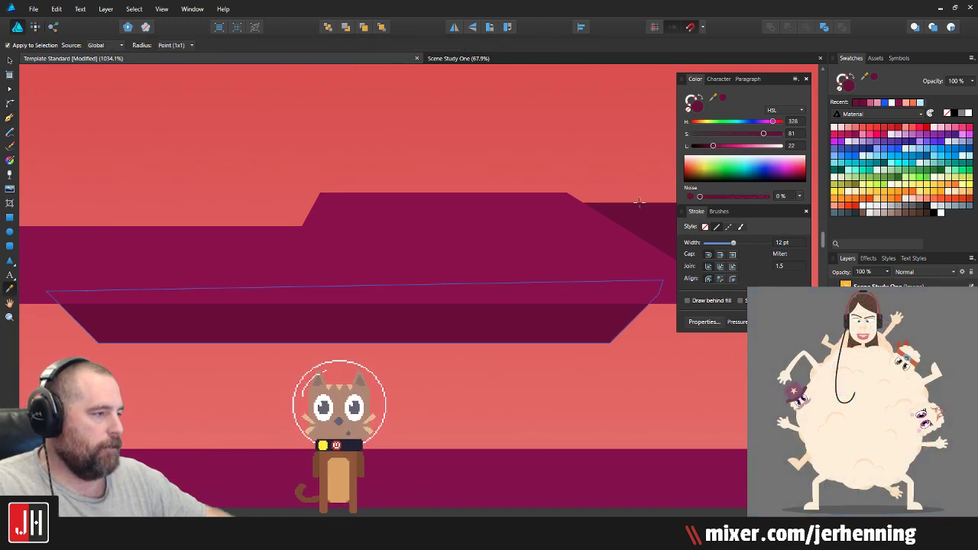
pyautogui.press('v')
pyautogui.click(527, 381)
# Step: Examine the underside shape's placement against the bar, the cloud and the horizon
pyautogui.scroll(-3, 412, 351)
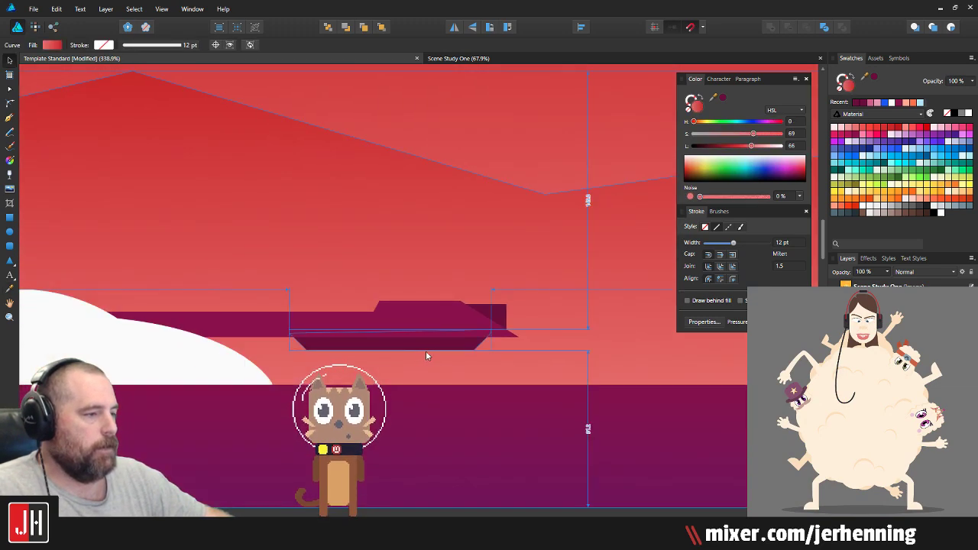
pyautogui.scroll(3, 426, 350)
pyautogui.hotkey('ctrl', 'd')
pyautogui.moveTo(283, 384); pyautogui.dragTo(433, 376)
pyautogui.click(511, 328)
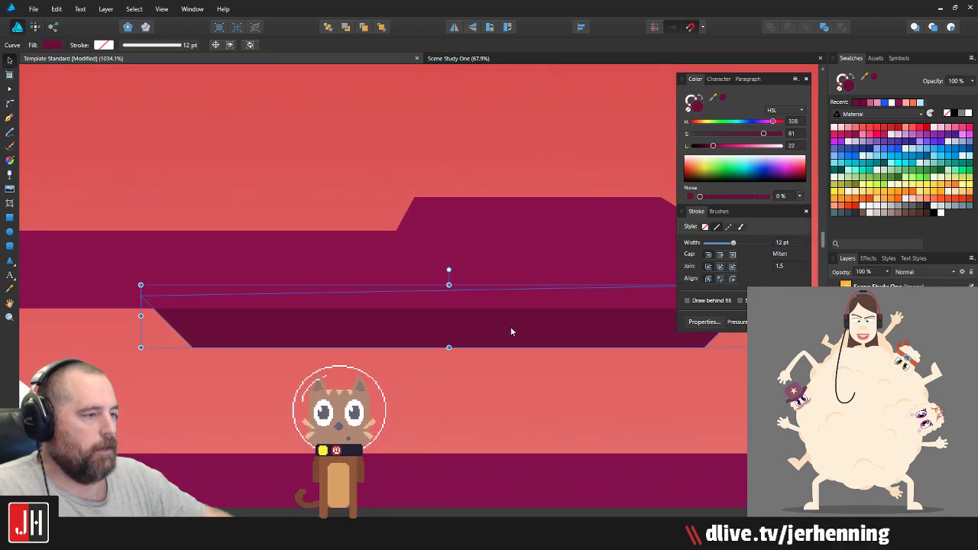
pyautogui.moveTo(576, 330); pyautogui.dragTo(450, 334)
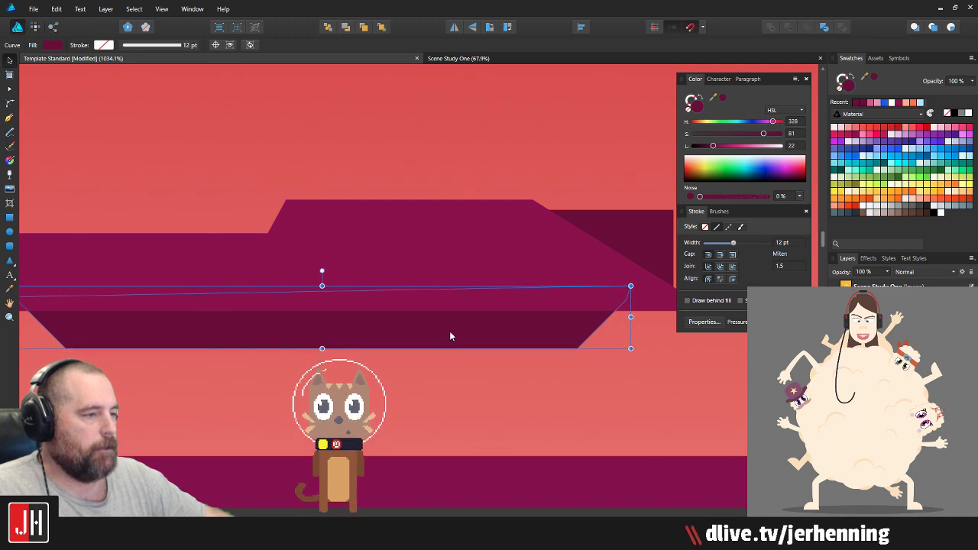
pyautogui.scroll(-7, 452, 336)
pyautogui.scroll(-2, 443, 338)
pyautogui.scroll(5, 450, 341)
pyautogui.press('Escape')
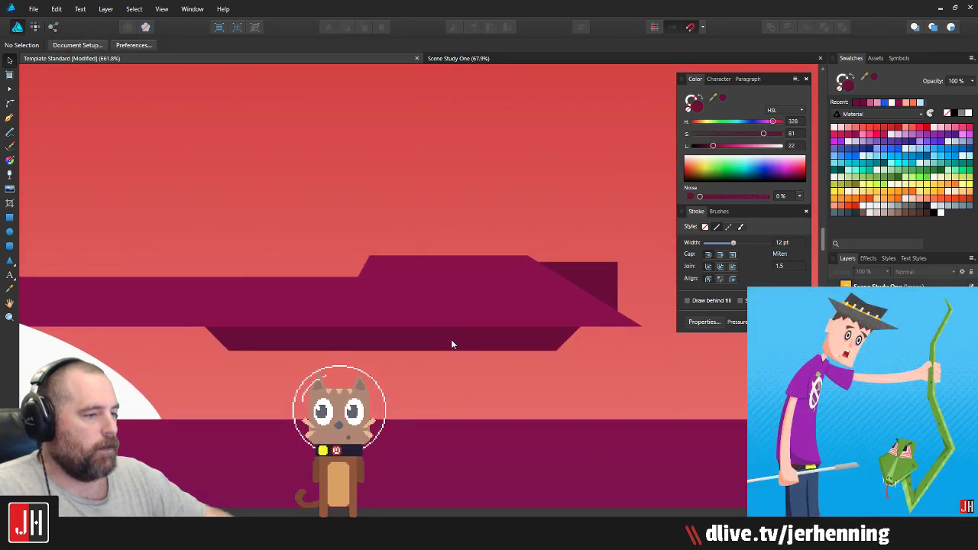
pyautogui.scroll(-2, 453, 342)
pyautogui.moveTo(464, 327); pyautogui.dragTo(554, 321)
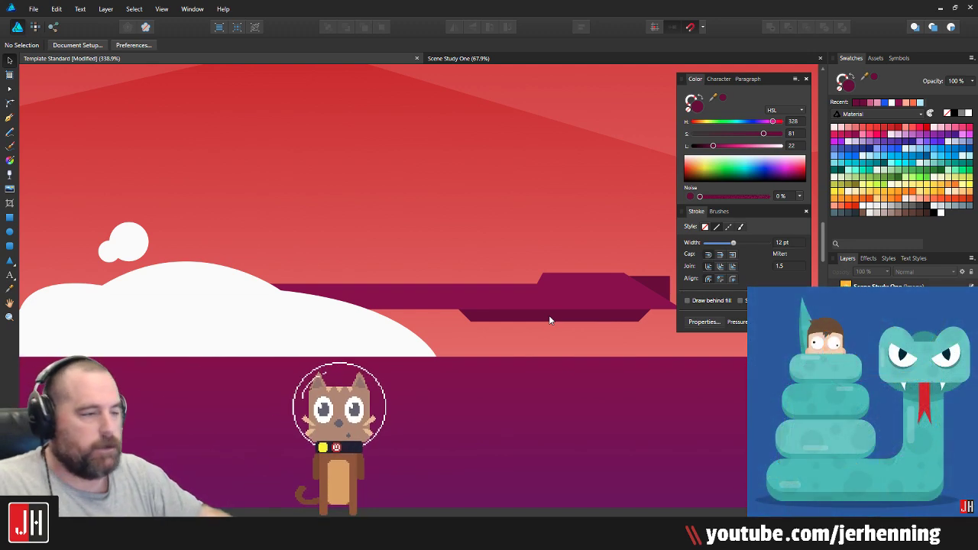
# Step: Select all the white cloud pieces and move them left to the artboard's edge
pyautogui.scroll(-5, 334, 251)
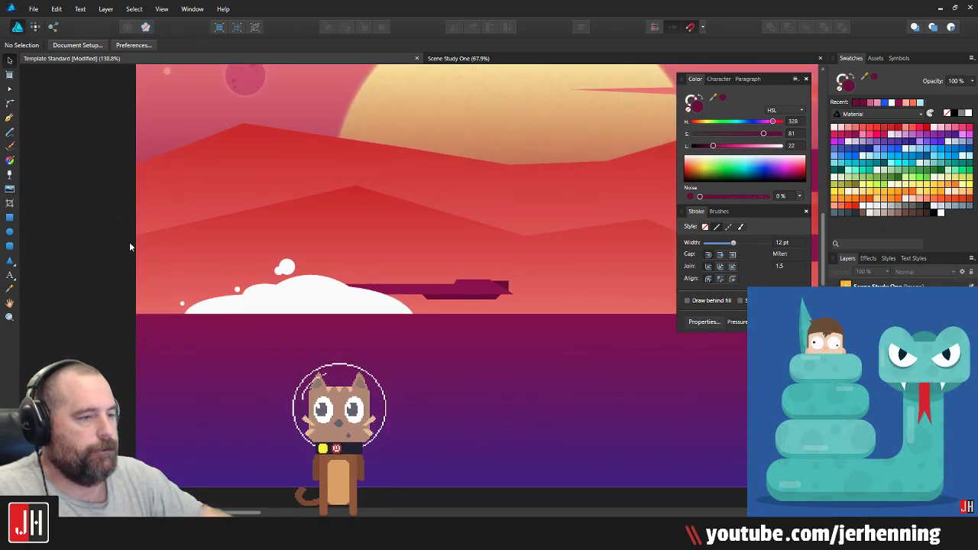
pyautogui.moveTo(111, 218); pyautogui.dragTo(439, 349)
pyautogui.moveTo(347, 296); pyautogui.dragTo(304, 295)
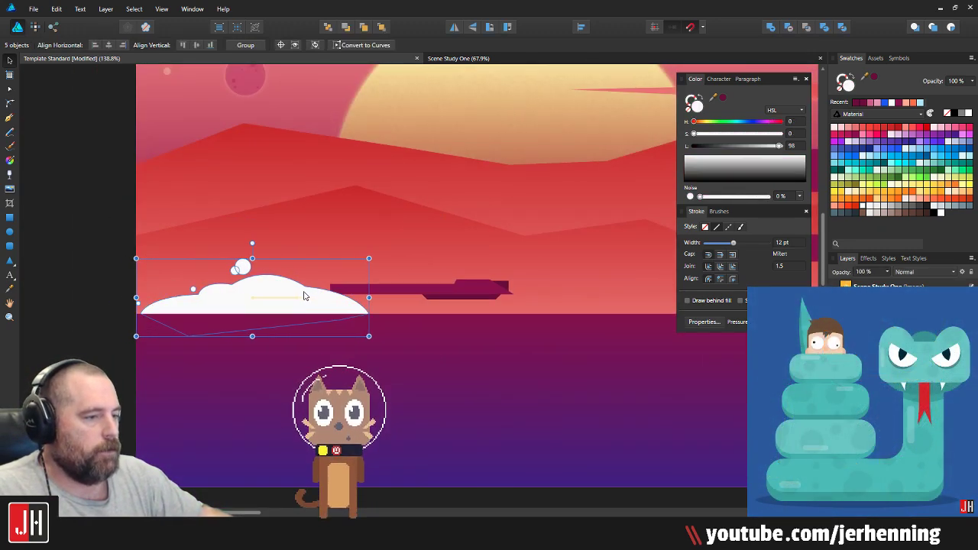
# Step: Select the magenta bar with its dark end and underside pieces and move them right, clear of the cloud
pyautogui.scroll(3, 489, 298)
pyautogui.click(381, 284)
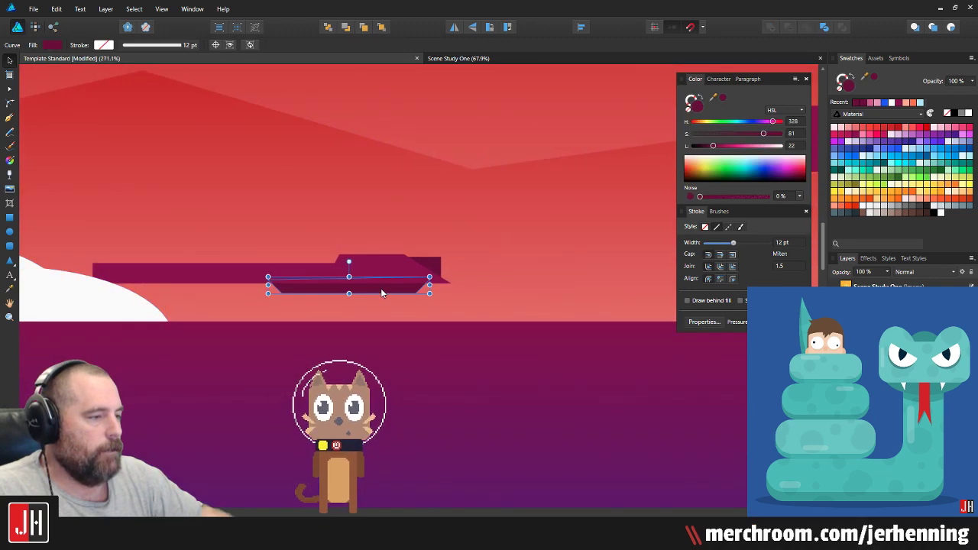
pyautogui.scroll(4, 447, 260)
pyautogui.keyDown('shift'); pyautogui.click(359, 232); pyautogui.keyUp('shift')
pyautogui.scroll(-3, 341, 231)
pyautogui.moveTo(370, 230); pyautogui.dragTo(551, 229)
pyautogui.scroll(-6, 468, 243)
pyautogui.click(475, 237)
pyautogui.moveTo(459, 239); pyautogui.dragTo(273, 260)
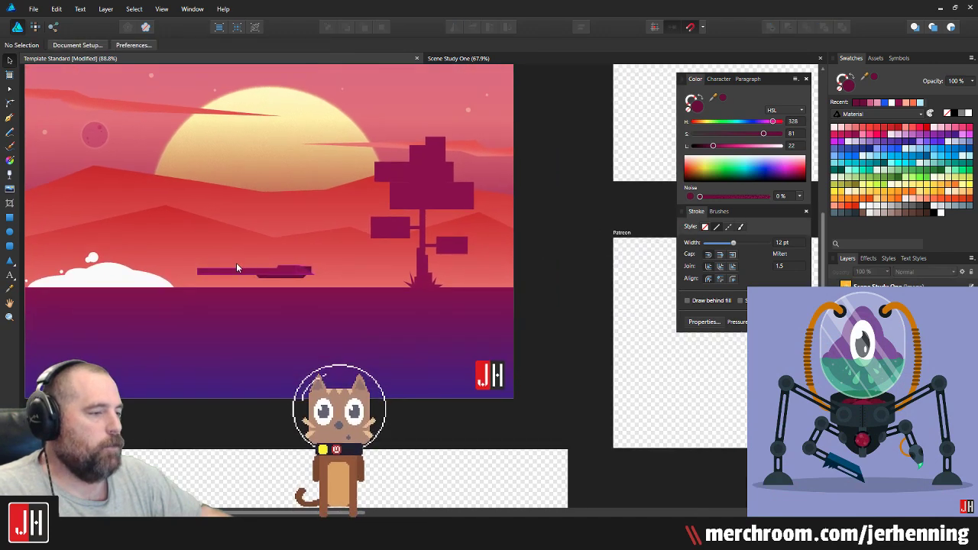
# Step: Draw a dark magenta rectangle over the bar's left section, shrink it, and position it overlapping the bar's upper edge
pyautogui.scroll(7, 244, 263)
pyautogui.moveTo(337, 293); pyautogui.dragTo(417, 291)
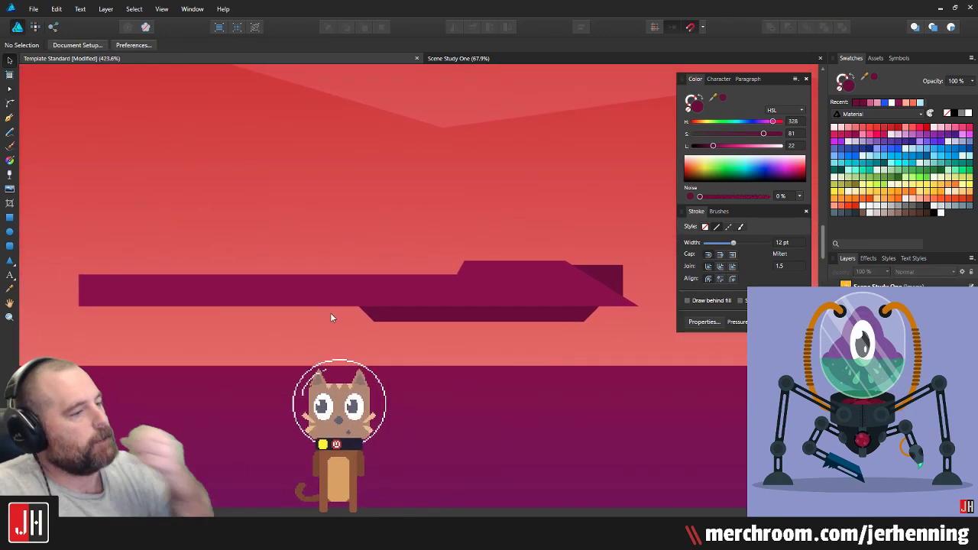
pyautogui.moveTo(331, 314); pyautogui.dragTo(380, 321)
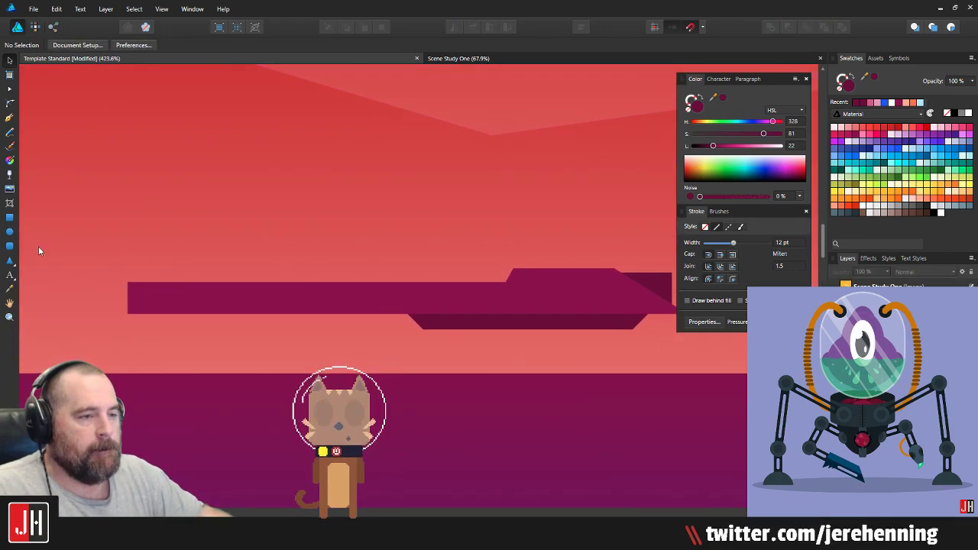
pyautogui.click(9, 221)
pyautogui.scroll(1, 179, 277)
pyautogui.moveTo(156, 182)
pyautogui.mouseDown()
pyautogui.moveTo(362, 327)
pyautogui.moveTo(453, 303)
pyautogui.moveTo(397, 294)
pyautogui.mouseUp()
pyautogui.moveTo(262, 227); pyautogui.dragTo(251, 233)
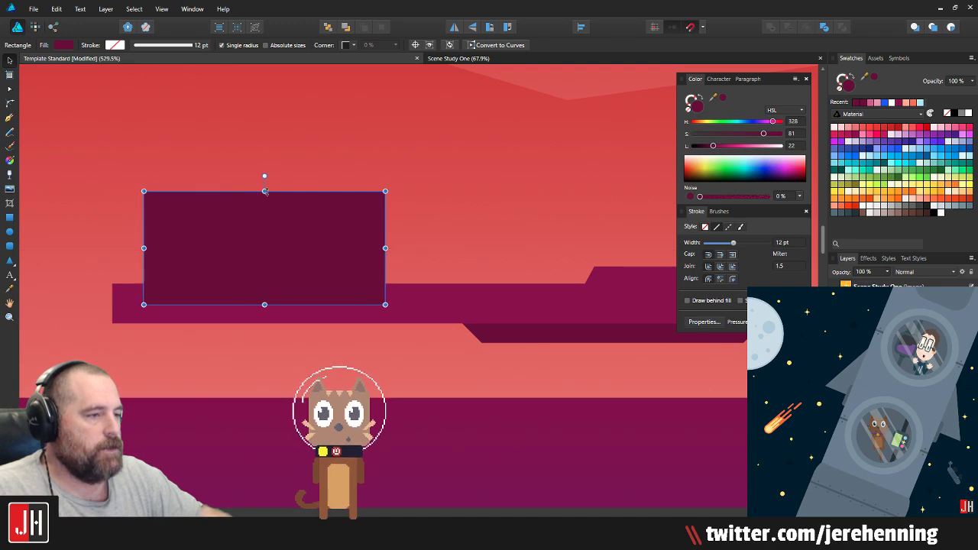
pyautogui.moveTo(264, 192); pyautogui.dragTo(264, 204)
pyautogui.moveTo(384, 203); pyautogui.dragTo(356, 216)
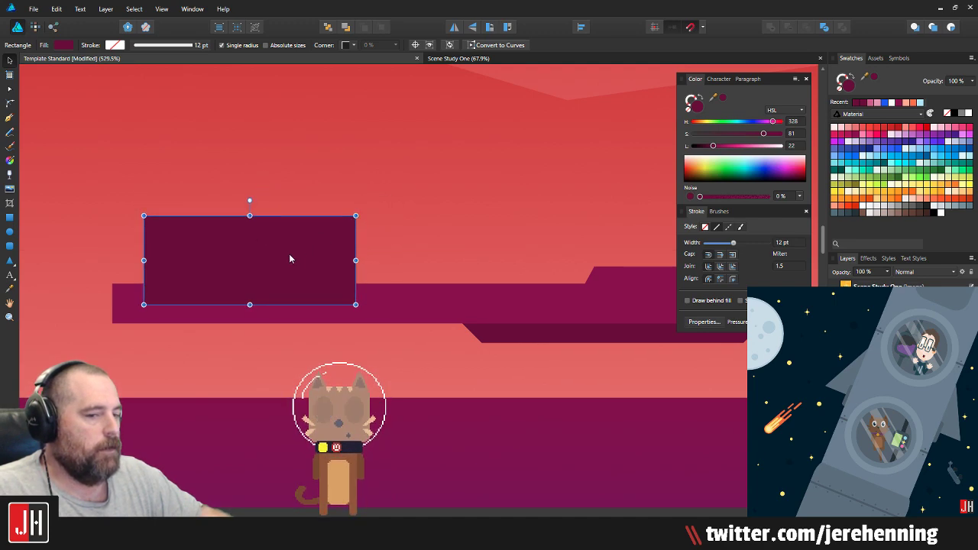
pyautogui.moveTo(289, 258); pyautogui.dragTo(302, 247)
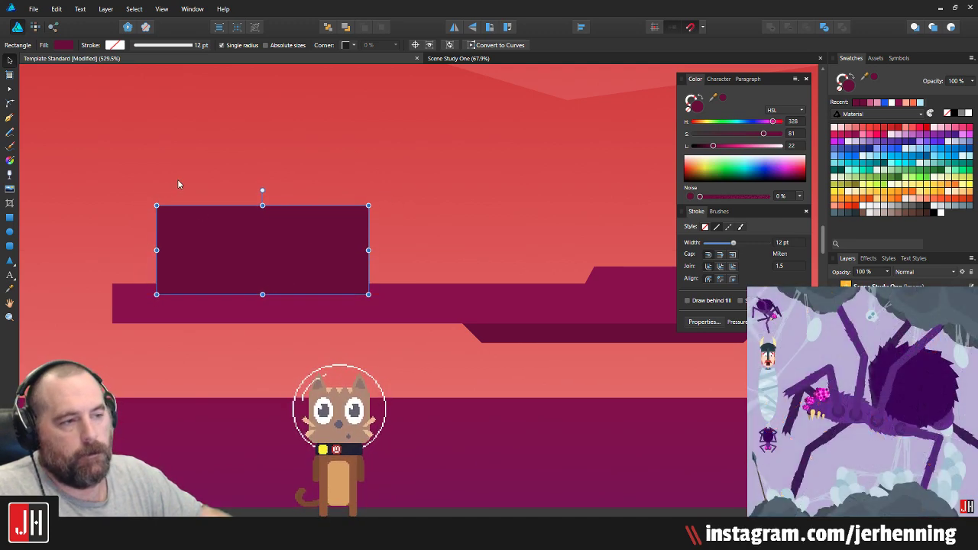
# Step: Draw a circle straddling the left edge of the dark rectangle, nearly as tall as the rectangle
pyautogui.click(178, 181)
pyautogui.scroll(4, 173, 234)
pyautogui.moveTo(170, 237); pyautogui.dragTo(359, 241)
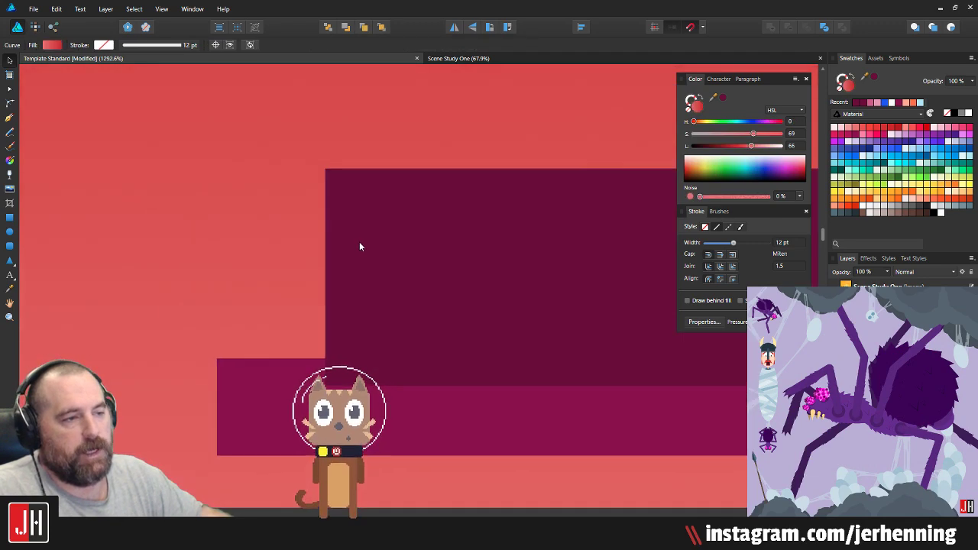
pyautogui.click(9, 232)
pyautogui.moveTo(251, 179); pyautogui.dragTo(502, 386)
pyautogui.press('v')
pyautogui.moveTo(391, 270); pyautogui.dragTo(400, 264)
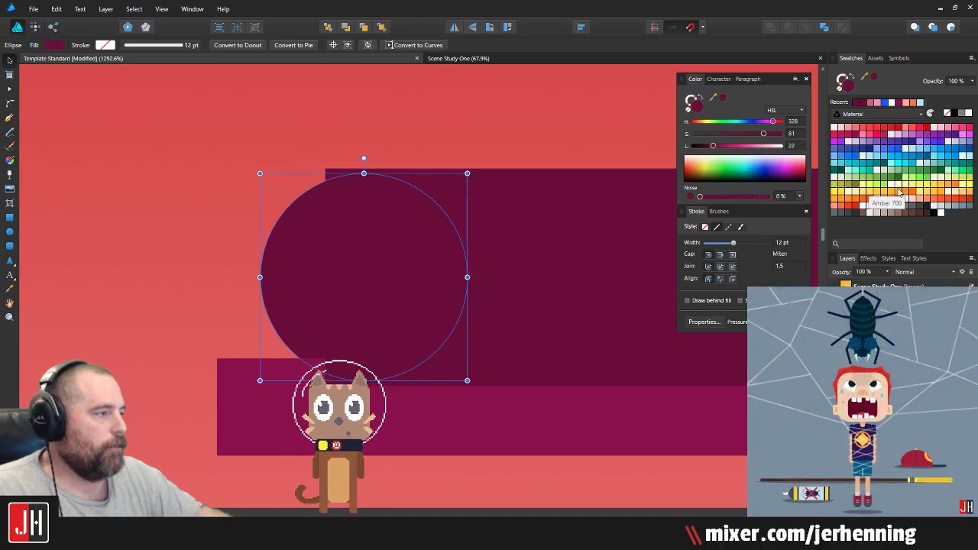
# Step: Fill the circle with the Amber 700 swatch
pyautogui.click(898, 191)
pyautogui.click(469, 136)
pyautogui.scroll(-4, 413, 223)
pyautogui.moveTo(492, 243); pyautogui.dragTo(347, 288)
pyautogui.scroll(3, 348, 288)
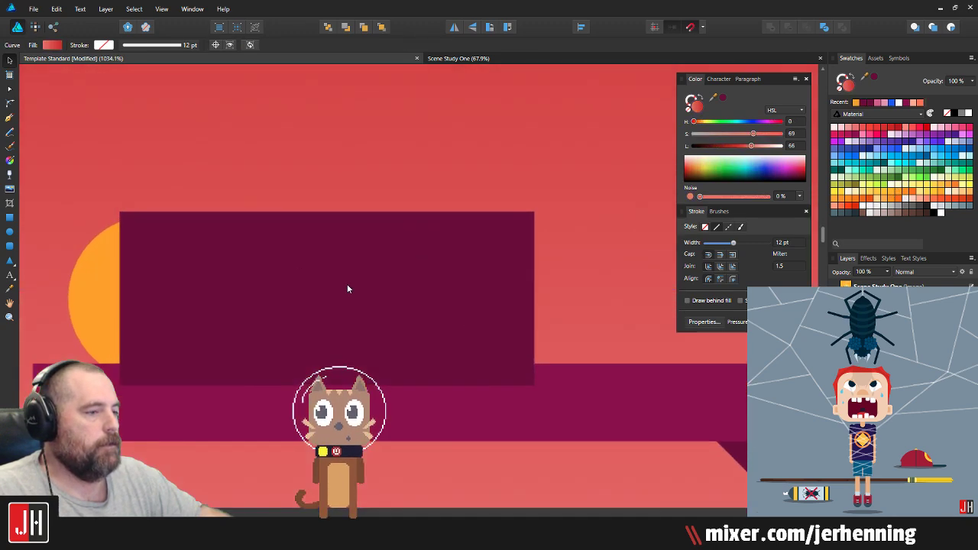
# Step: Enlarge the amber circle to the full height of the dark rectangle, keeping it straddling the rectangle's left edge
pyautogui.click(108, 292)
pyautogui.keyDown('shift'); pyautogui.click(261, 281); pyautogui.keyUp('shift')
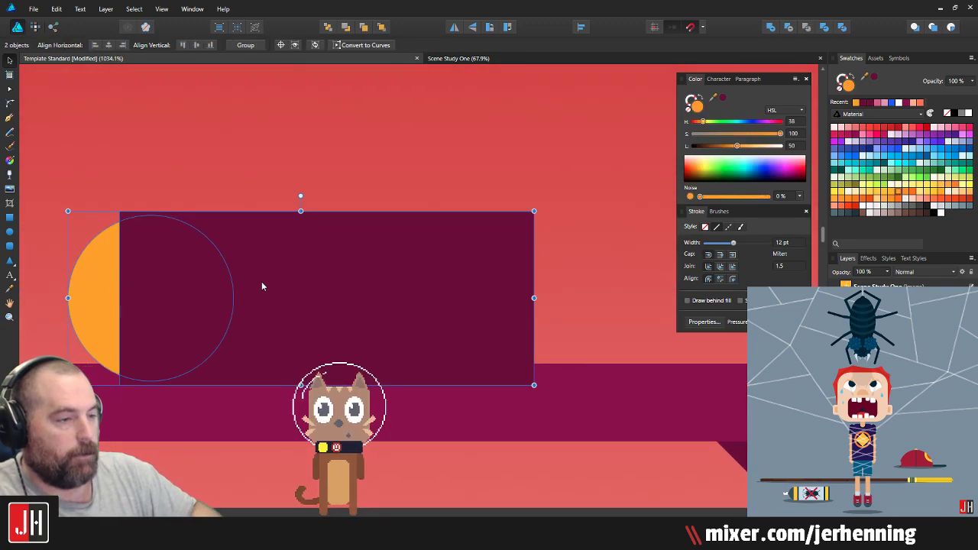
pyautogui.click(185, 192)
pyautogui.moveTo(182, 215); pyautogui.dragTo(514, 201)
pyautogui.click(360, 277)
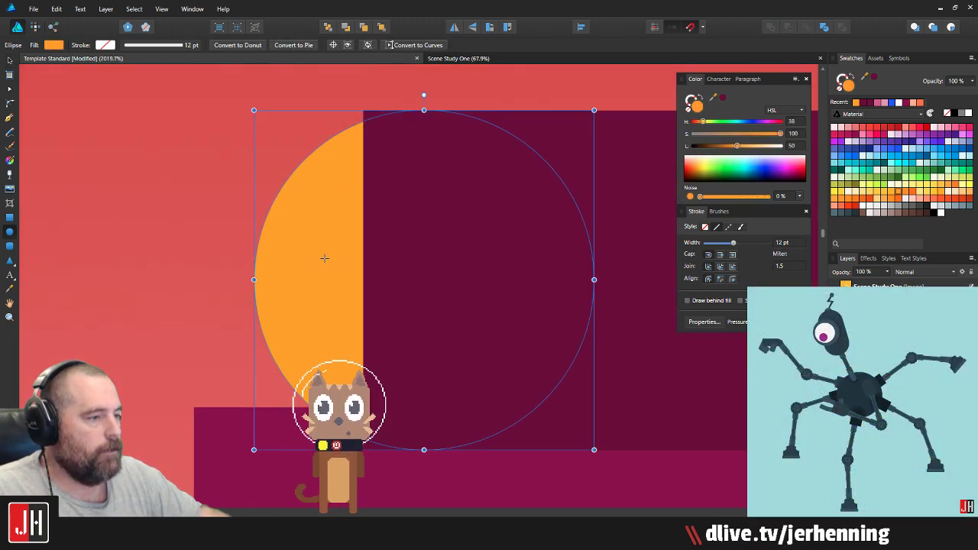
pyautogui.press('v')
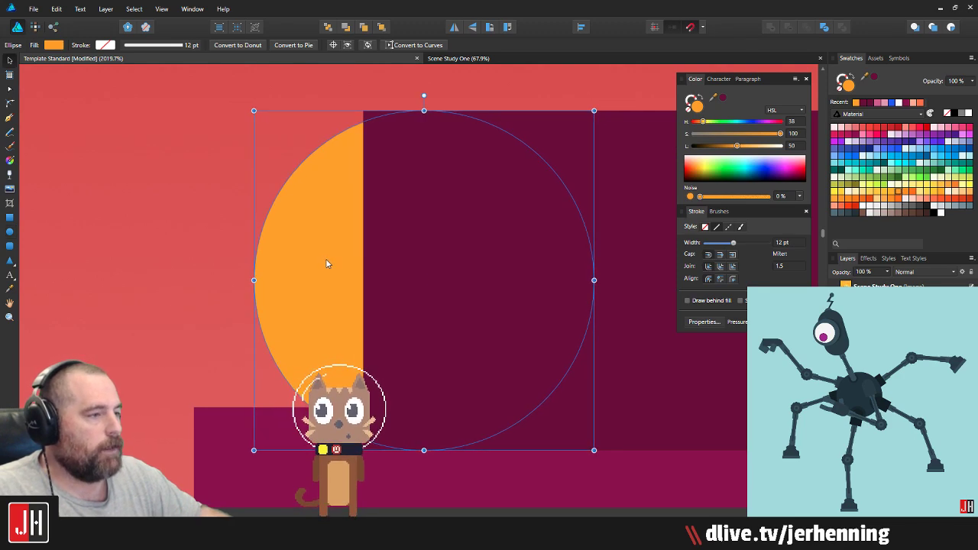
# Step: Examine how the amber circle sits against the dark rectangle and the bar, and reselect the circle
pyautogui.scroll(-2, 327, 262)
pyautogui.click(255, 263)
pyautogui.scroll(-5, 319, 275)
pyautogui.moveTo(371, 273); pyautogui.dragTo(296, 274)
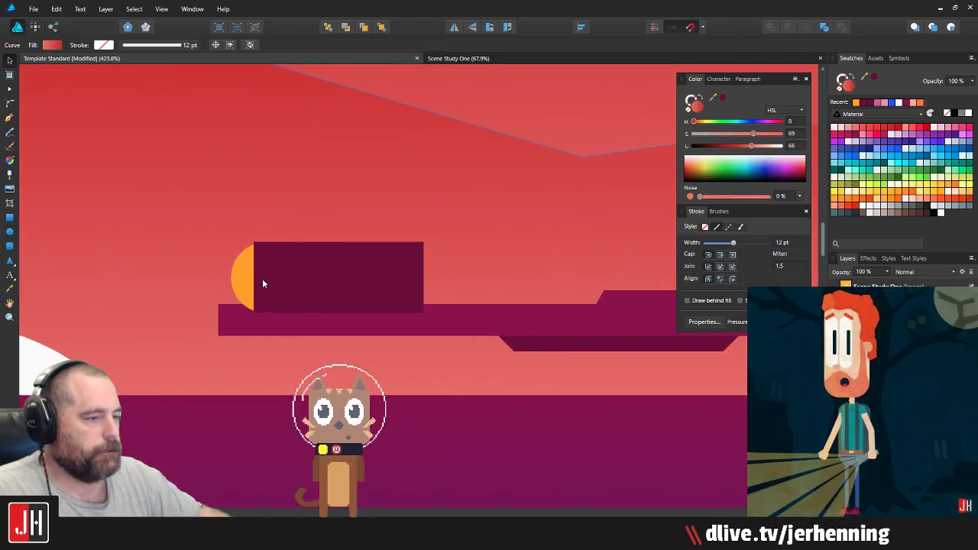
pyautogui.scroll(4, 262, 283)
pyautogui.click(236, 253)
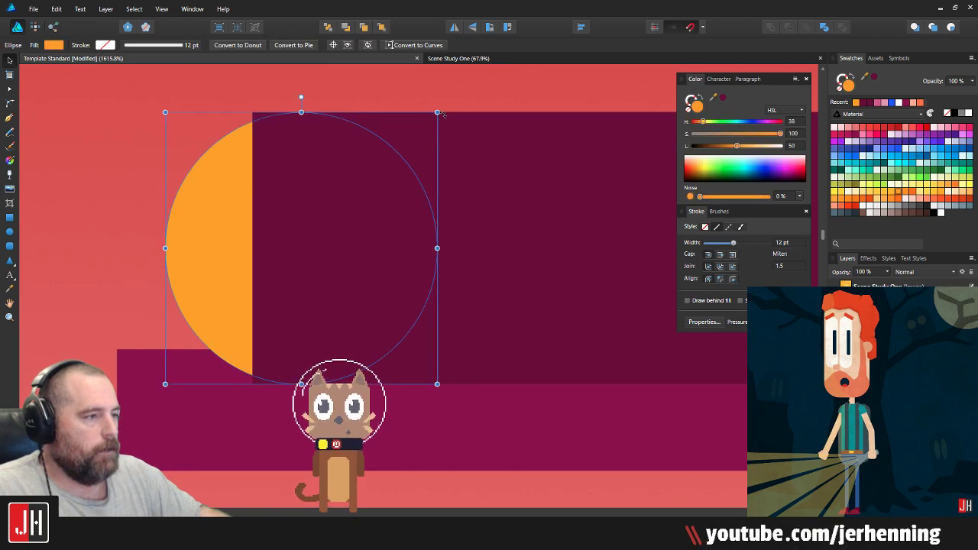
# Step: Shrink the amber circle slightly and centre it vertically on the dark rectangle, still straddling the left edge
pyautogui.click(478, 193)
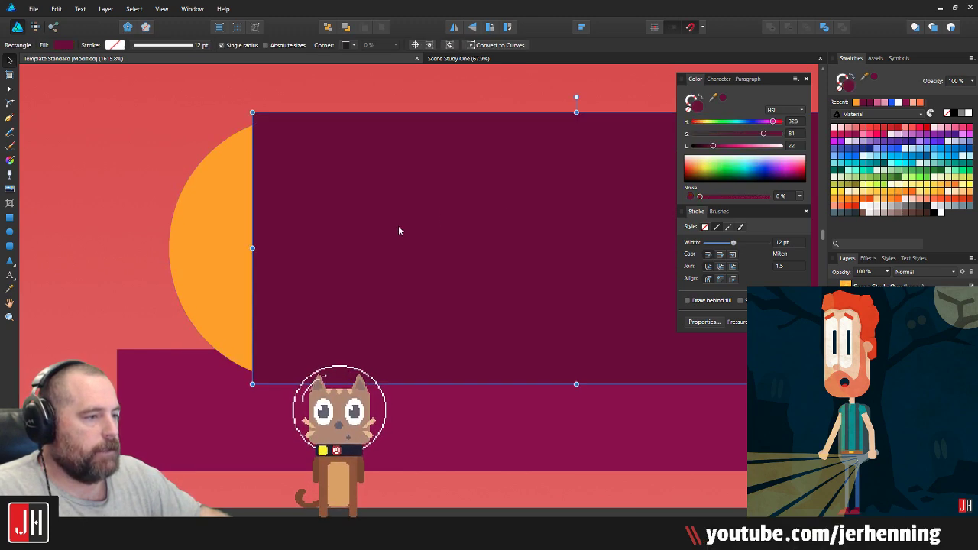
pyautogui.click(238, 240)
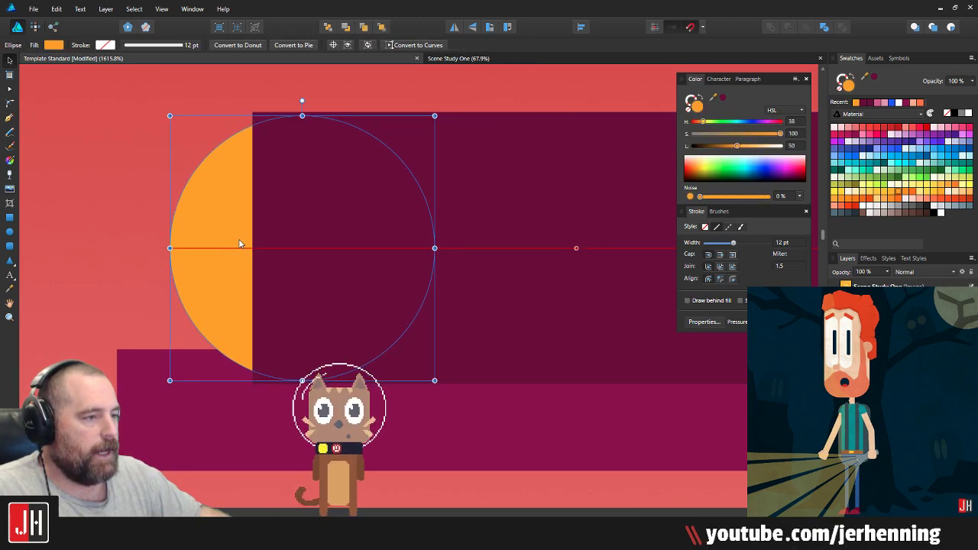
pyautogui.moveTo(237, 235); pyautogui.dragTo(238, 238)
pyautogui.click(191, 184)
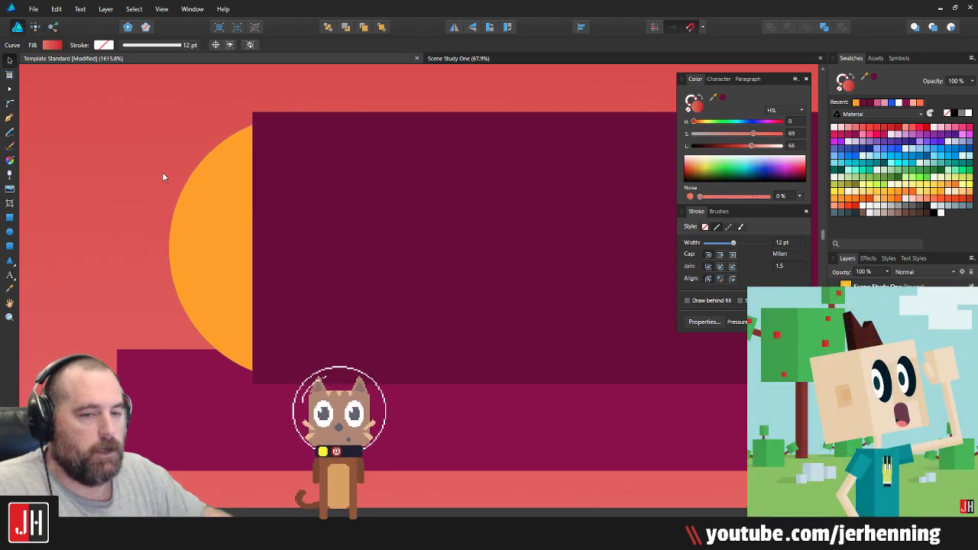
# Step: Shorten the dark rectangle by moving its right edge slightly inward, keeping the left edge in place
pyautogui.moveTo(298, 164); pyautogui.dragTo(79, 164)
pyautogui.scroll(-3, 152, 202)
pyautogui.moveTo(195, 209); pyautogui.dragTo(370, 220)
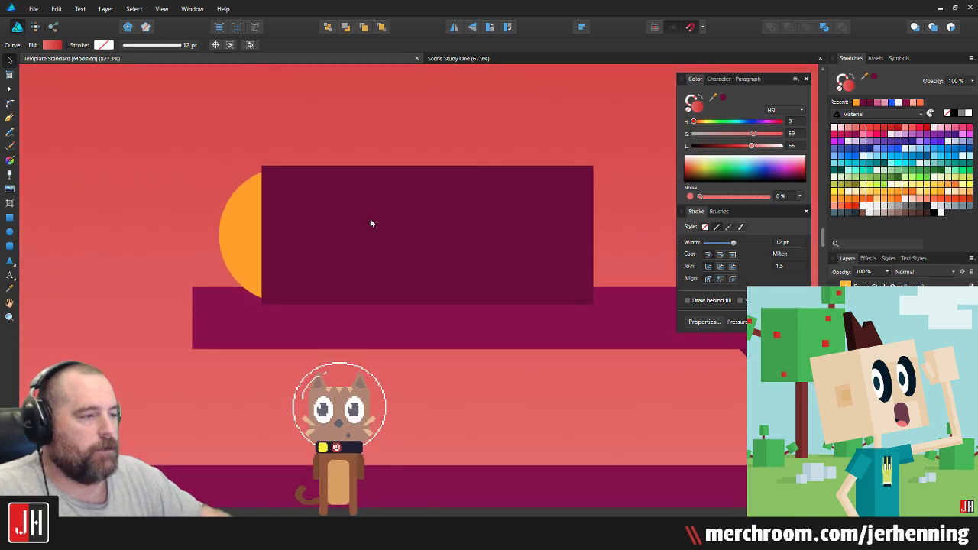
pyautogui.click(504, 217)
pyautogui.moveTo(593, 234); pyautogui.dragTo(556, 234)
pyautogui.click(435, 136)
pyautogui.scroll(1, 351, 220)
pyautogui.moveTo(380, 216); pyautogui.dragTo(354, 227)
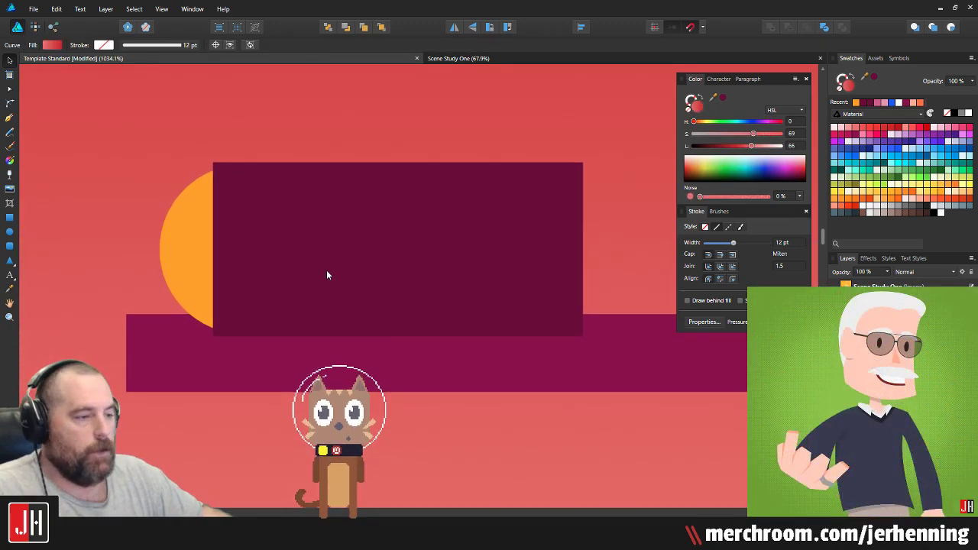
pyautogui.scroll(-2, 351, 264)
pyautogui.scroll(-2, 365, 264)
pyautogui.scroll(4, 371, 247)
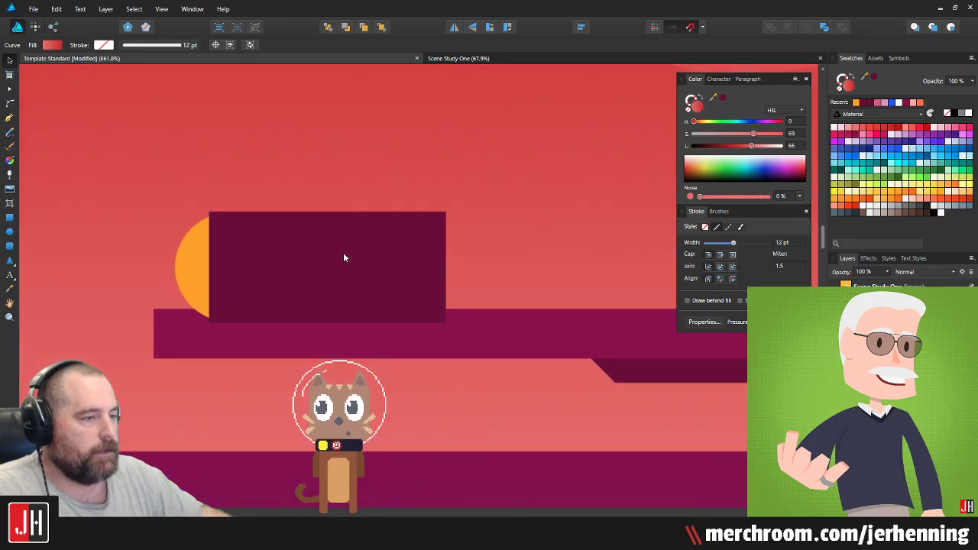
# Step: Sample the lower bar's magenta as the amber circle's fill and raise the fill's lightness to 44
pyautogui.moveTo(249, 263); pyautogui.dragTo(357, 264)
pyautogui.click(278, 275)
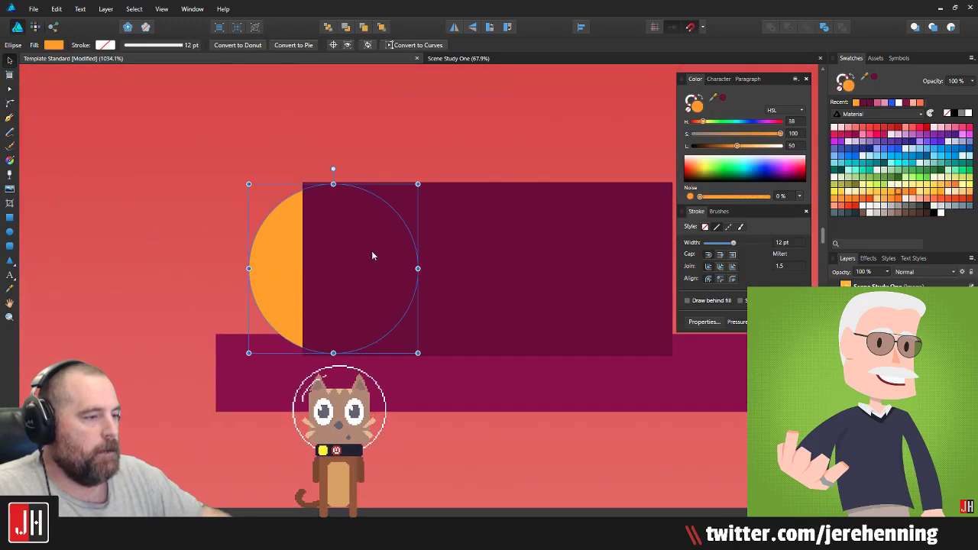
pyautogui.moveTo(479, 255); pyautogui.dragTo(463, 256)
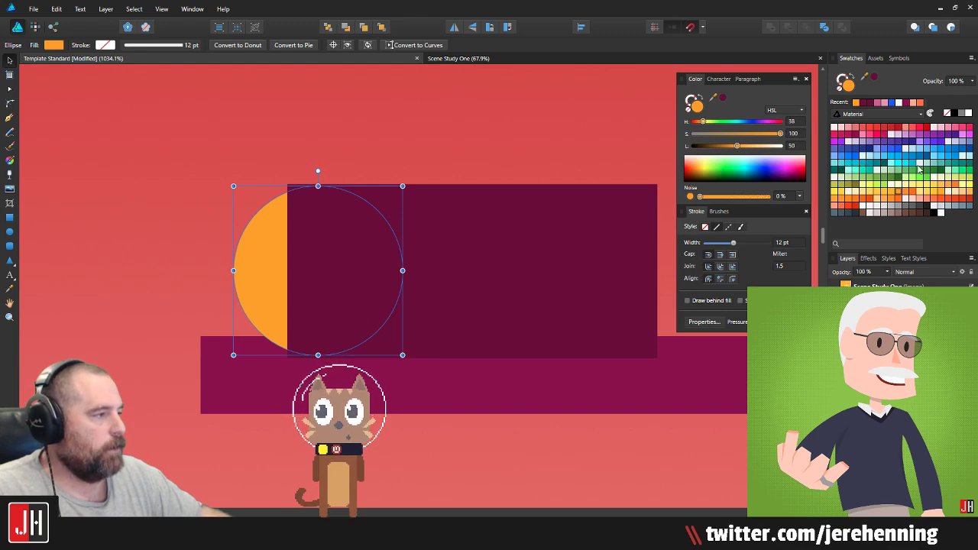
pyautogui.press('i')
pyautogui.click(448, 373)
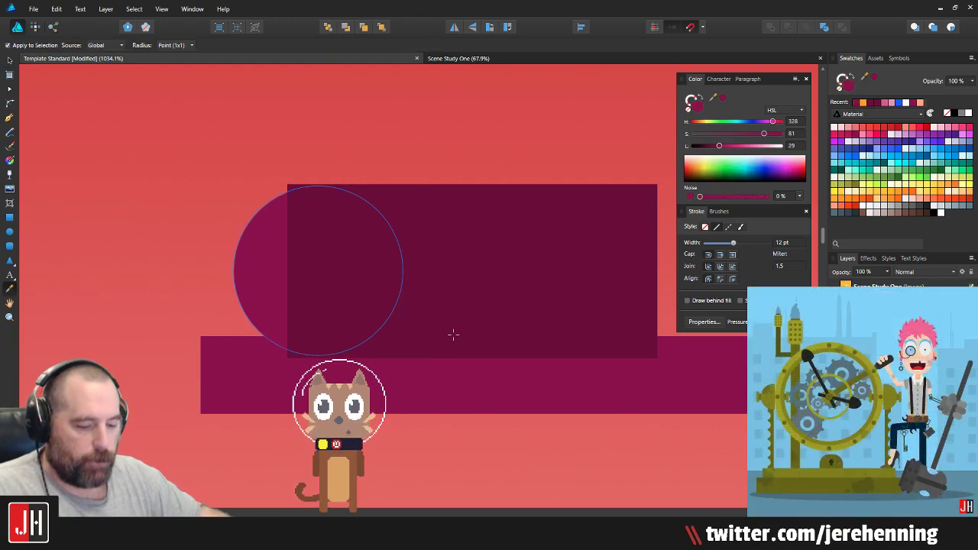
pyautogui.press('v')
pyautogui.moveTo(718, 145); pyautogui.dragTo(731, 149)
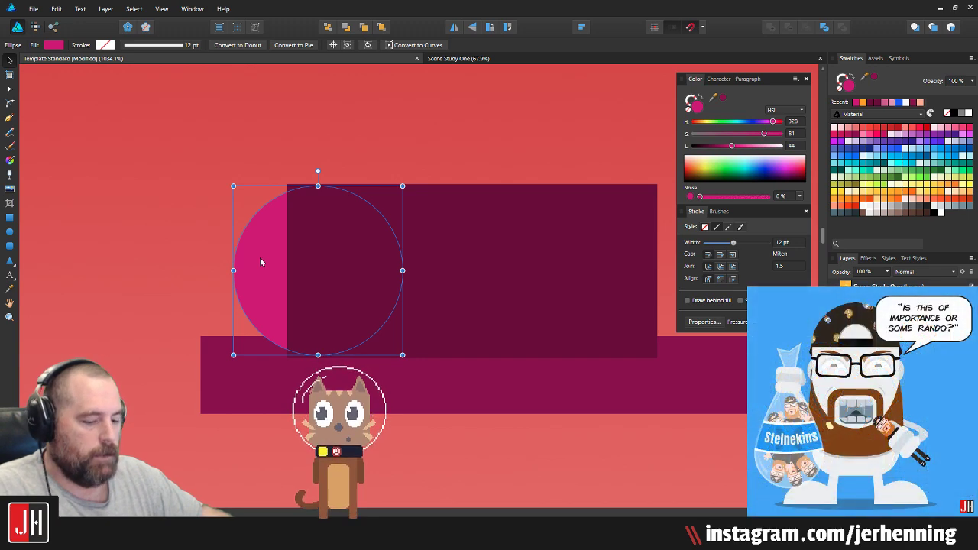
# Step: Apply a horizontal linear gradient to the circle, reverse it so the bright colour is on the left, and start it at the circle's left edge
pyautogui.press('g')
pyautogui.moveTo(403, 267); pyautogui.dragTo(164, 267)
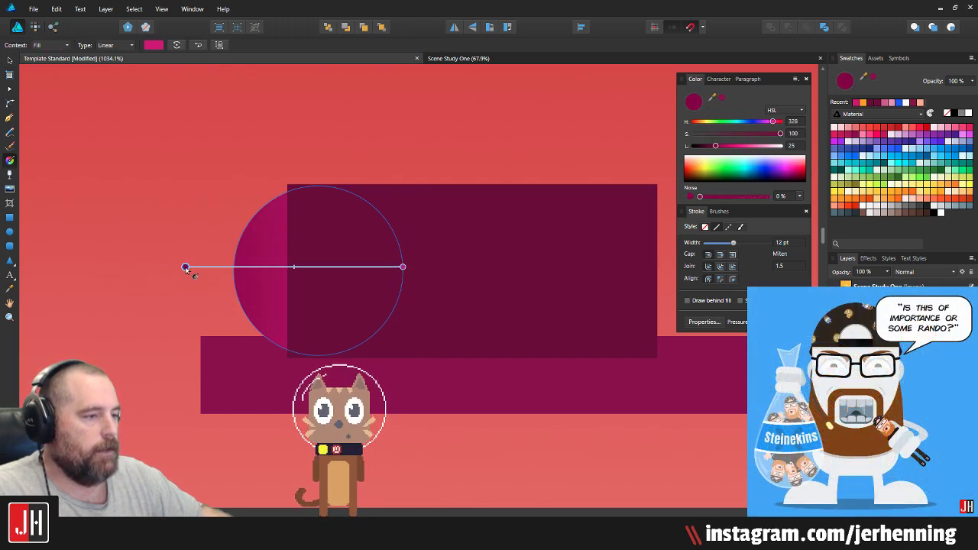
pyautogui.click(199, 45)
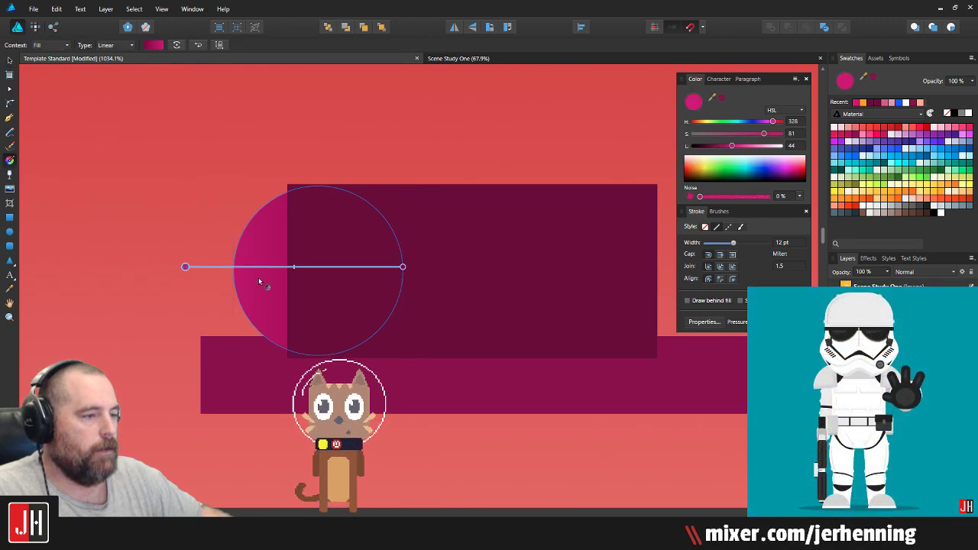
pyautogui.moveTo(184, 267); pyautogui.dragTo(234, 266)
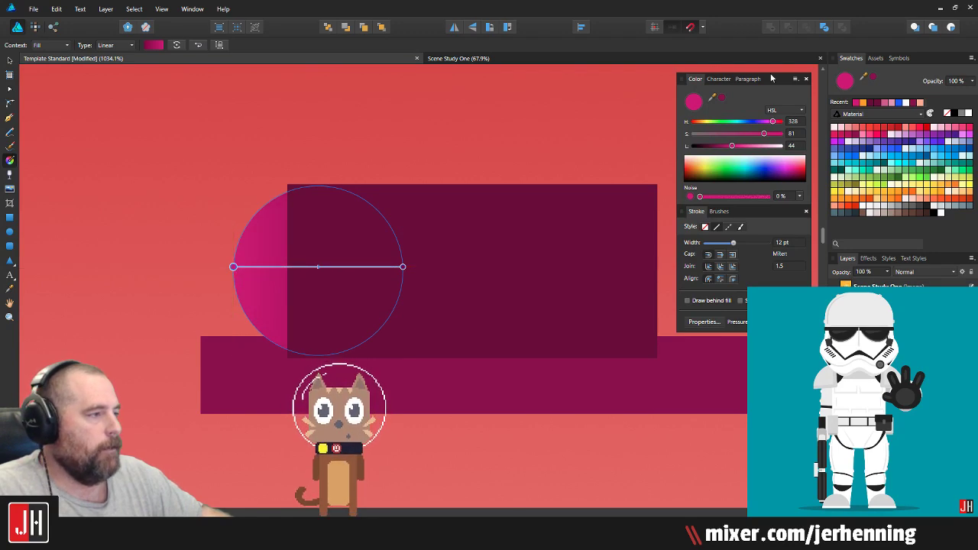
# Step: Raise the gradient's bright stop to lightness 57 and shorten the gradient so its dark end sits just past the circle's centre
pyautogui.moveTo(734, 146); pyautogui.dragTo(743, 149)
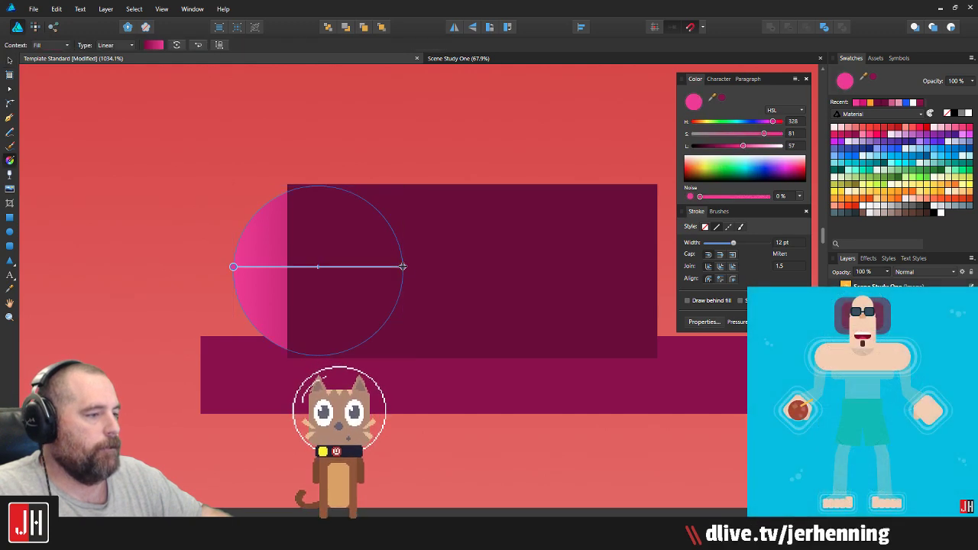
pyautogui.moveTo(403, 267); pyautogui.dragTo(371, 266)
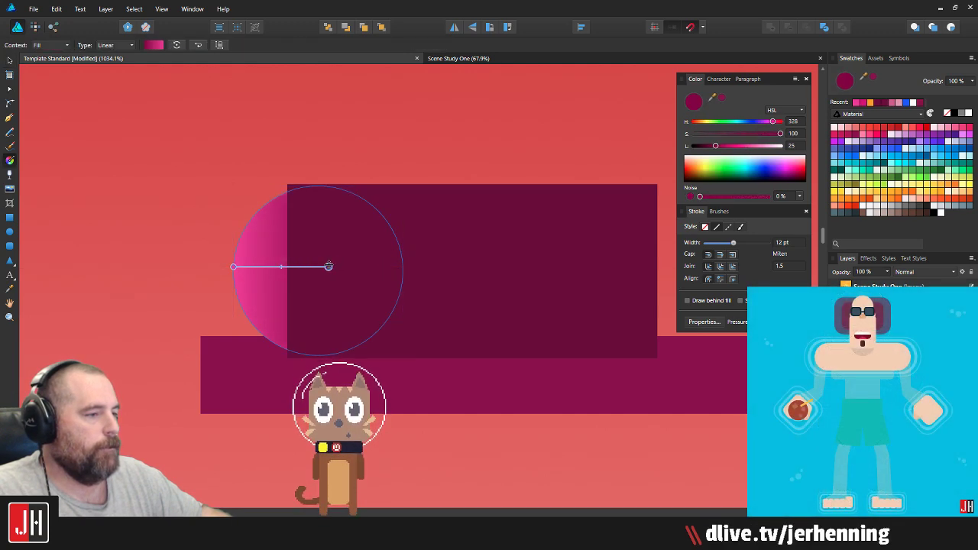
pyautogui.press('v')
pyautogui.scroll(-5, 368, 181)
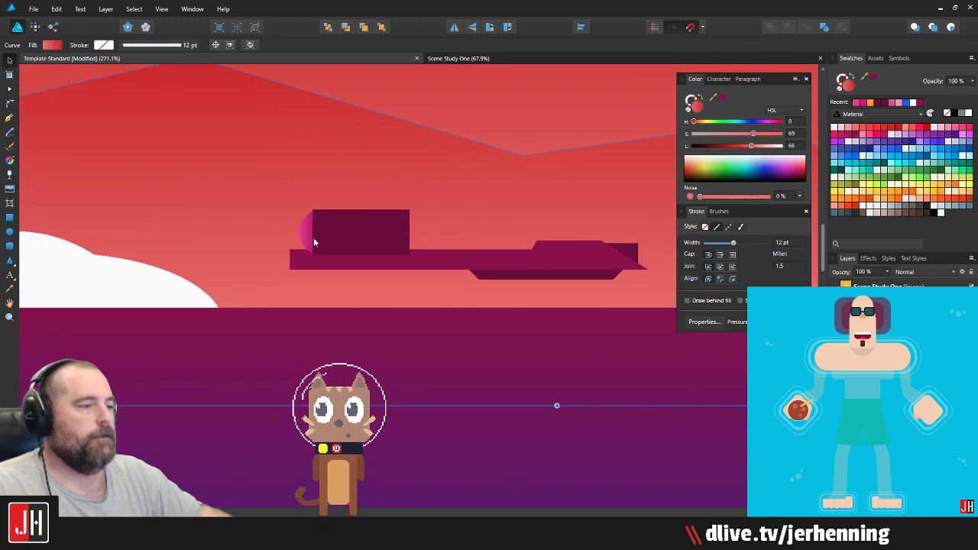
# Step: Open the layer effects for the pink gradient circle and enable Outer Glow
pyautogui.scroll(5, 313, 243)
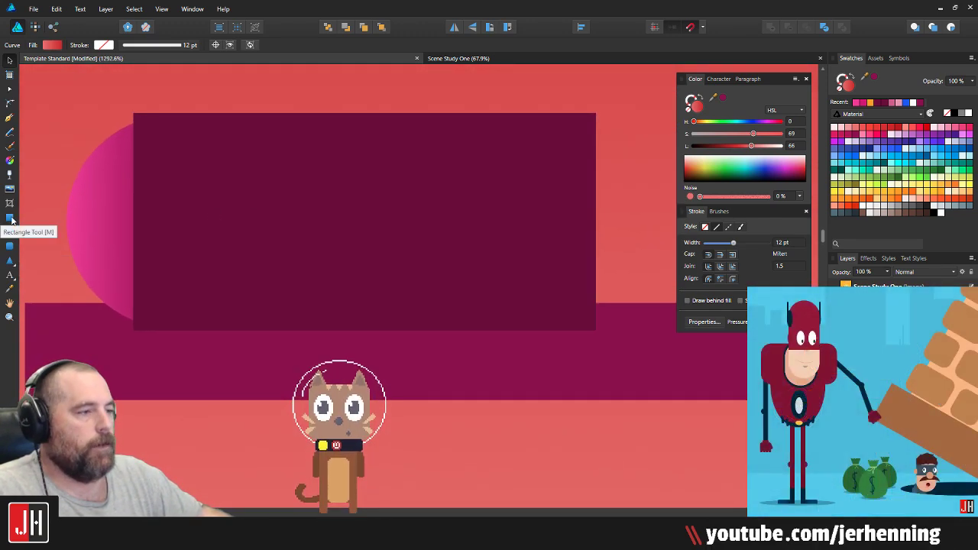
pyautogui.moveTo(301, 184); pyautogui.dragTo(387, 210)
pyautogui.scroll(-2, 401, 214)
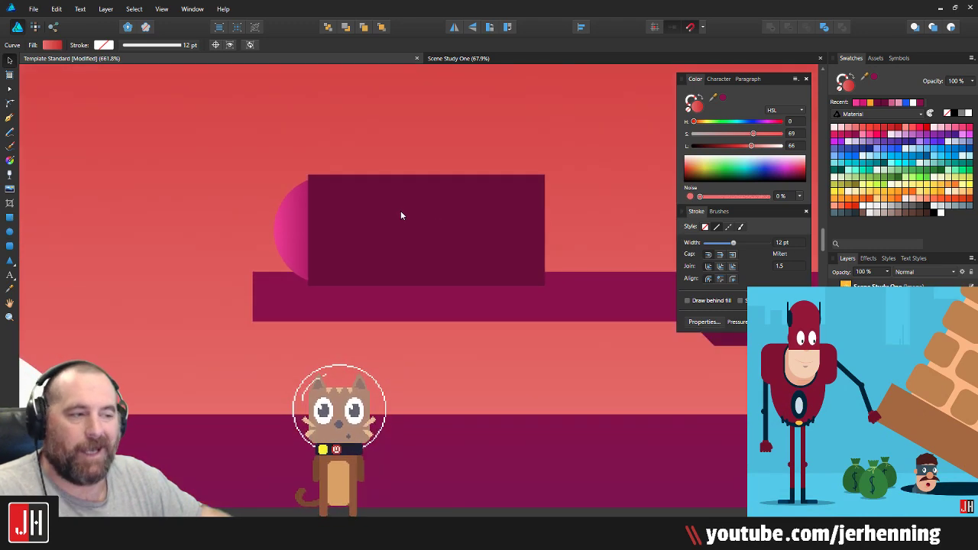
pyautogui.scroll(2, 253, 239)
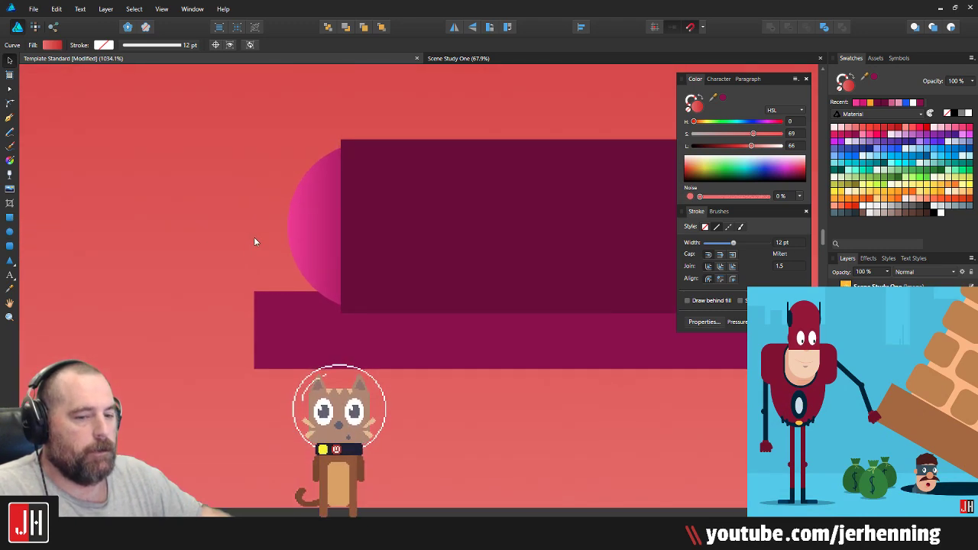
pyautogui.click(318, 202)
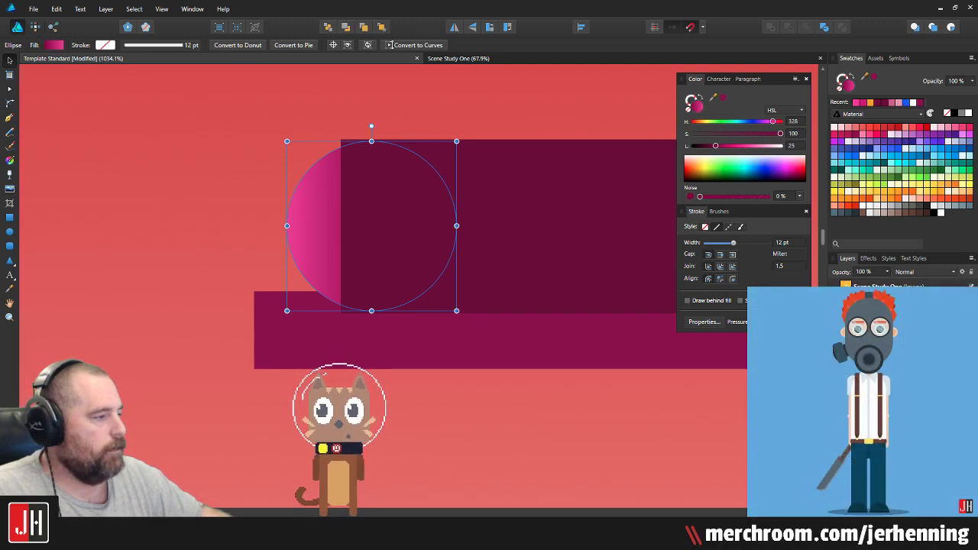
pyautogui.click(894, 446)
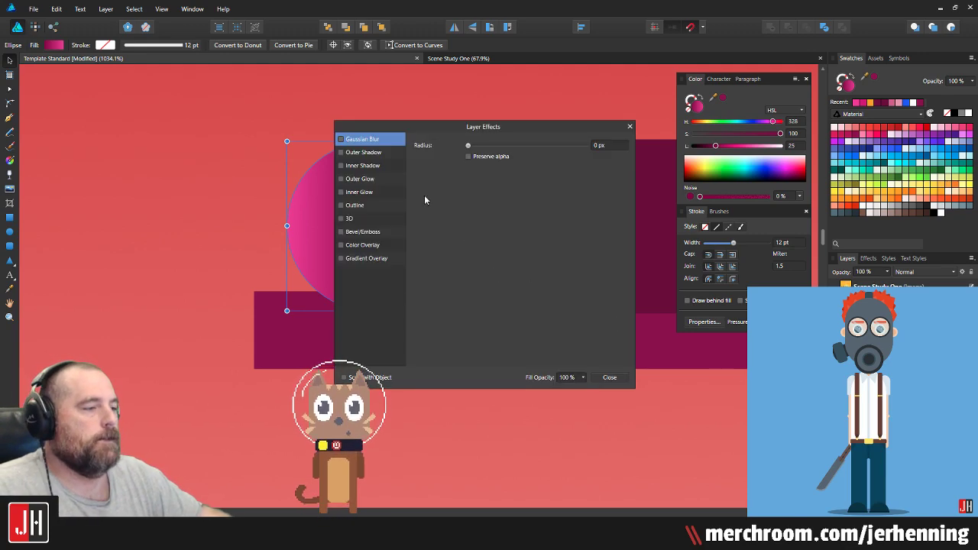
pyautogui.click(360, 180)
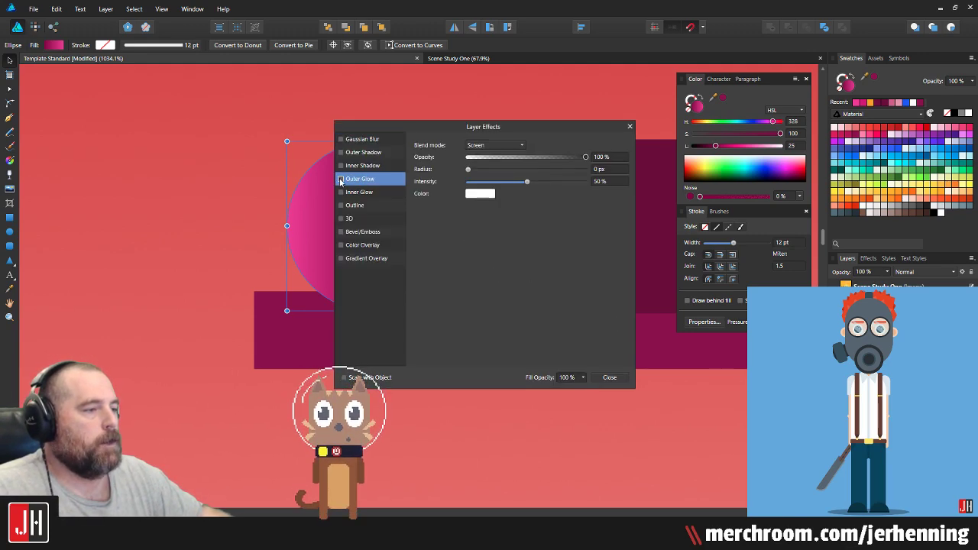
# Step: Set the outer glow's colour to a bright magenta sampled from the hue slider's spectrum
pyautogui.click(470, 197)
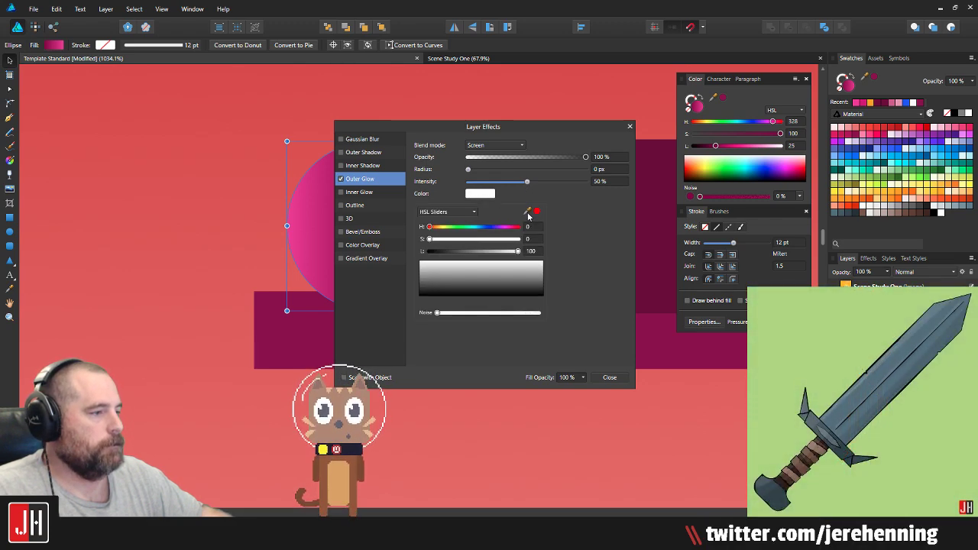
pyautogui.moveTo(528, 217)
pyautogui.mouseDown()
pyautogui.moveTo(534, 207)
pyautogui.moveTo(520, 217)
pyautogui.mouseUp()
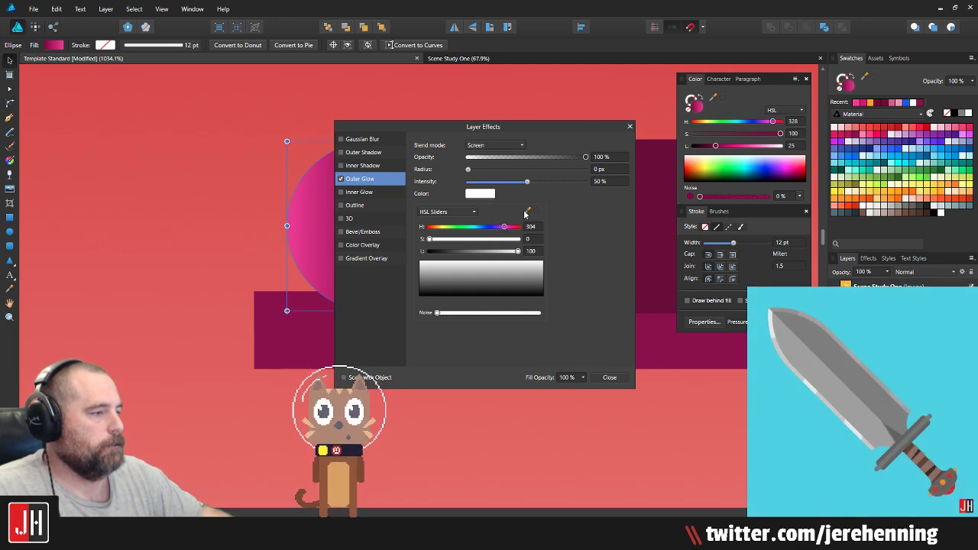
pyautogui.moveTo(527, 212); pyautogui.dragTo(505, 224)
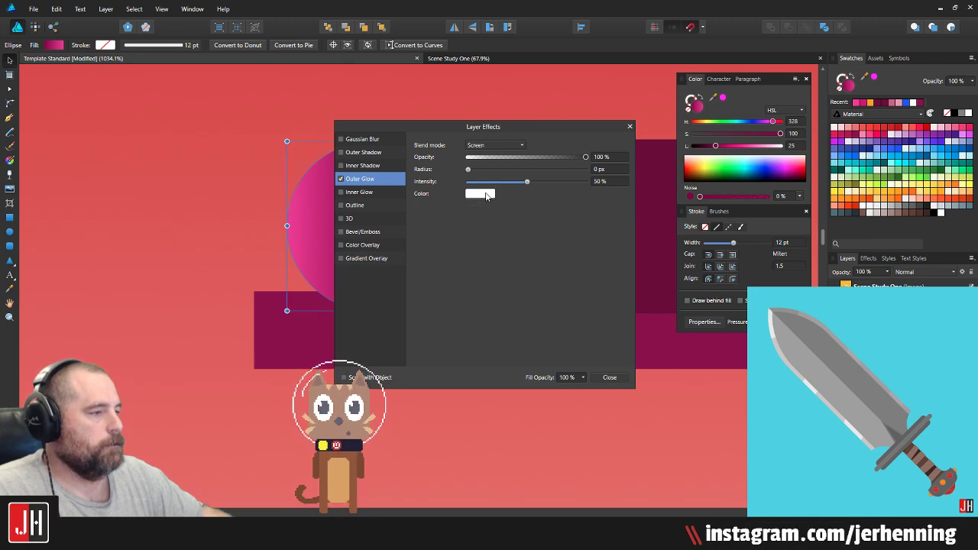
pyautogui.moveTo(527, 212); pyautogui.dragTo(504, 226)
pyautogui.click(537, 212)
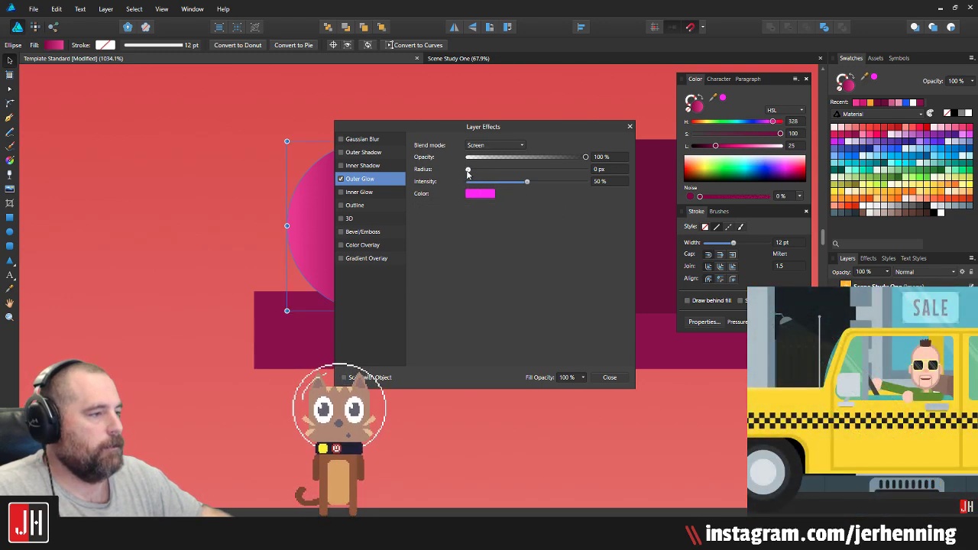
# Step: Increase the outer glow's radius to form a broad halo around the circle, and close the layer effects
pyautogui.moveTo(468, 170); pyautogui.dragTo(520, 182)
pyautogui.click(611, 377)
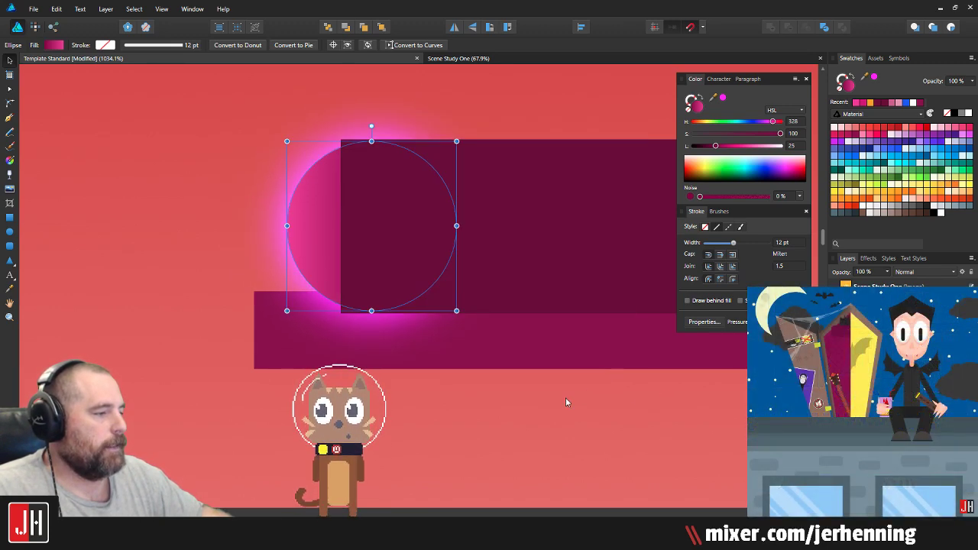
pyautogui.click(566, 400)
pyautogui.scroll(-6, 558, 398)
# Step: Shrink the glowing circle to about 28.6 px and recentre it vertically on the dark rectangle's left edge
pyautogui.scroll(7, 576, 384)
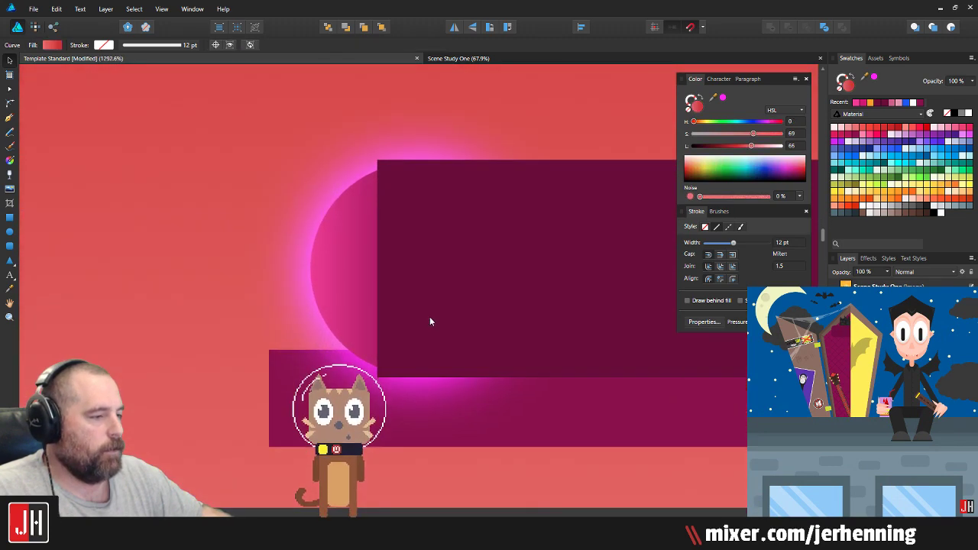
pyautogui.moveTo(449, 307); pyautogui.dragTo(400, 330)
pyautogui.click(307, 251)
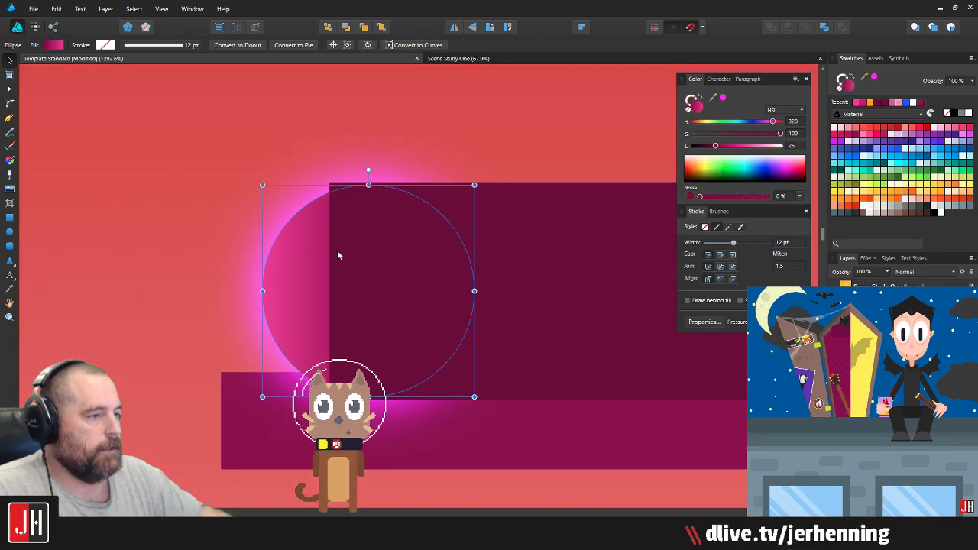
pyautogui.moveTo(473, 185); pyautogui.dragTo(450, 207)
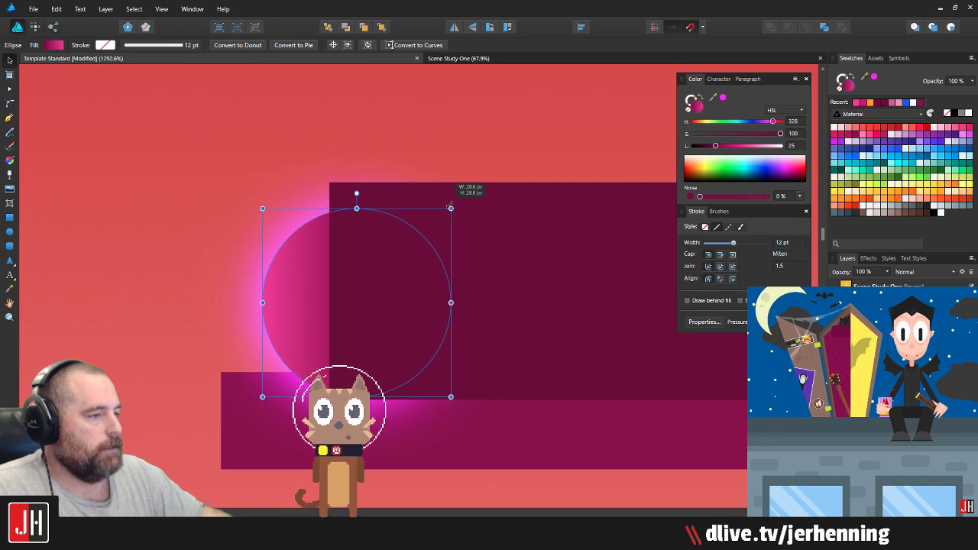
pyautogui.moveTo(370, 231); pyautogui.dragTo(366, 236)
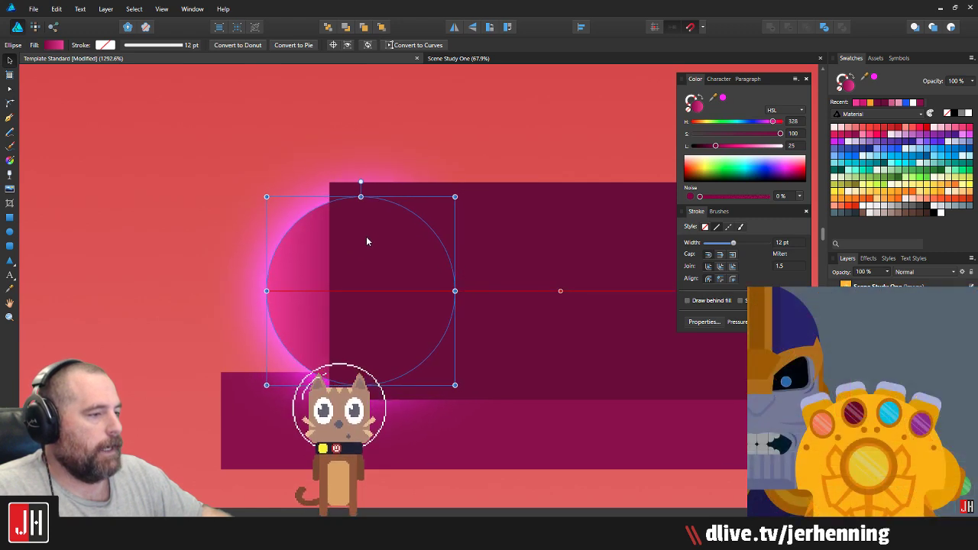
pyautogui.scroll(-6, 393, 233)
pyautogui.click(408, 209)
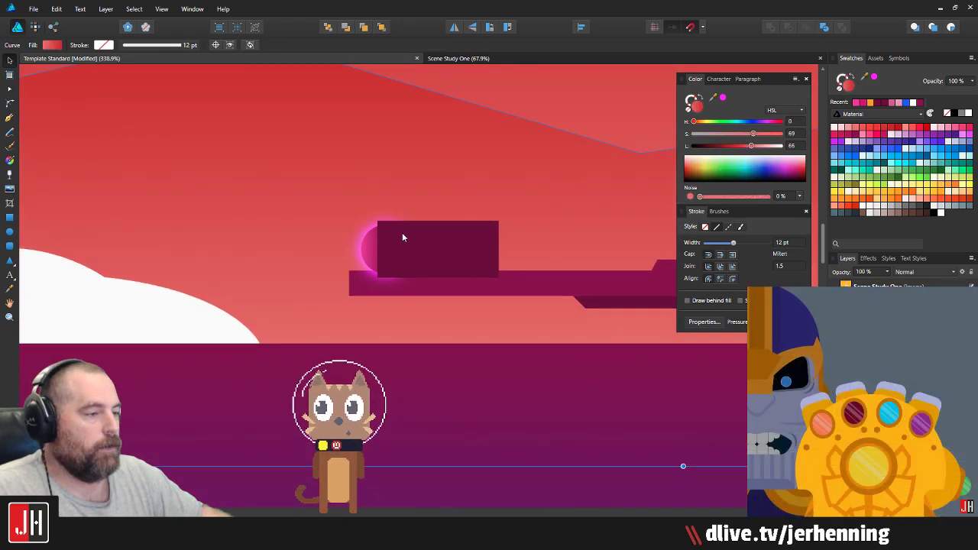
# Step: Make the dark rectangle slightly taller, extending it evenly above and below its centre
pyautogui.scroll(5, 402, 237)
pyautogui.click(308, 243)
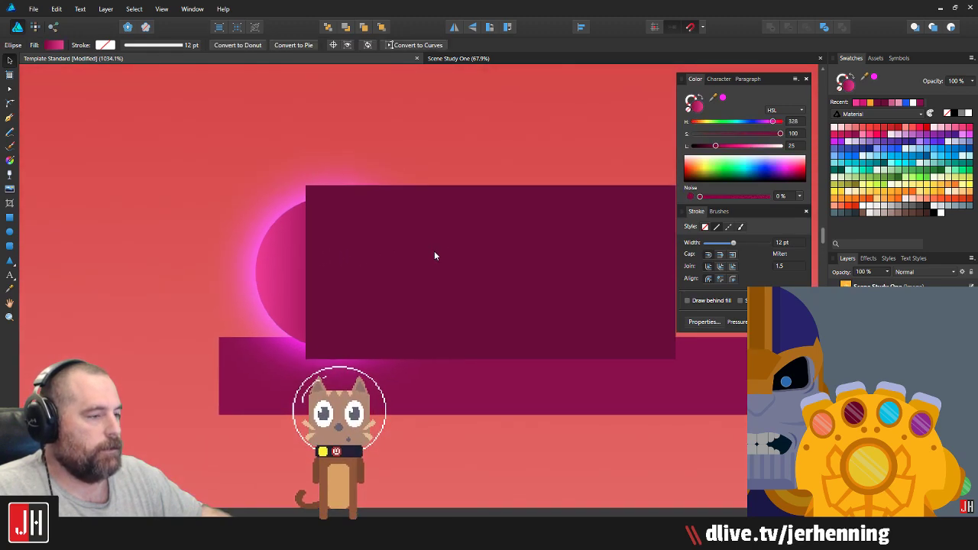
pyautogui.click(456, 238)
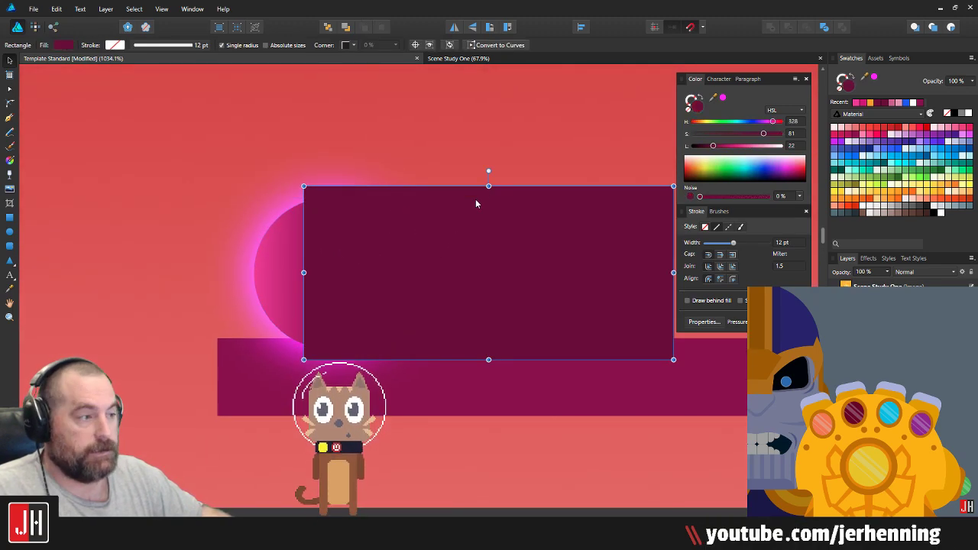
pyautogui.moveTo(489, 186); pyautogui.dragTo(489, 174)
pyautogui.scroll(-2, 395, 259)
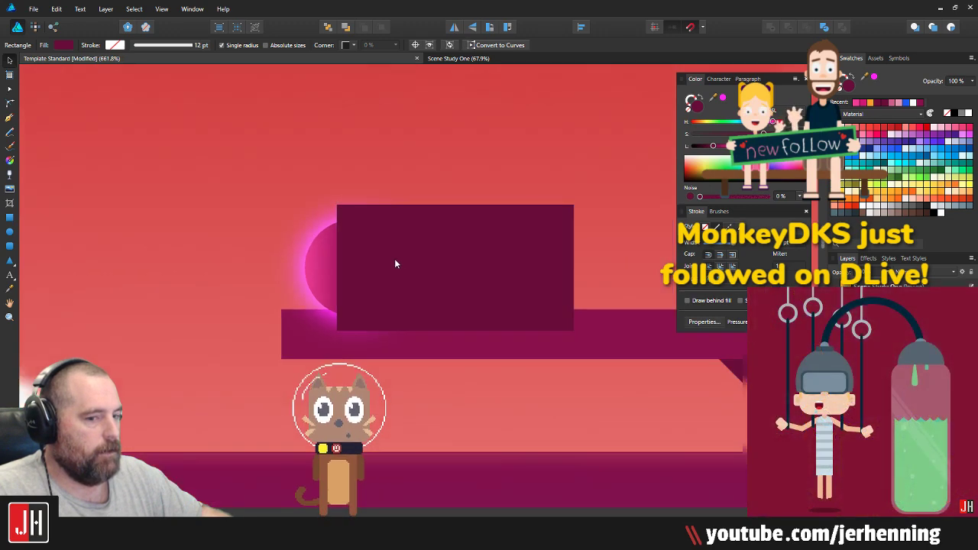
# Step: Narrow the dark rectangle by pulling in its right side, keeping its height and the edge beside the glowing circle
pyautogui.scroll(-1, 410, 255)
pyautogui.scroll(1, 439, 249)
pyautogui.moveTo(408, 253); pyautogui.dragTo(382, 265)
pyautogui.moveTo(544, 280); pyautogui.dragTo(509, 278)
pyautogui.click(573, 277)
pyautogui.scroll(3, 348, 302)
pyautogui.moveTo(352, 302); pyautogui.dragTo(393, 304)
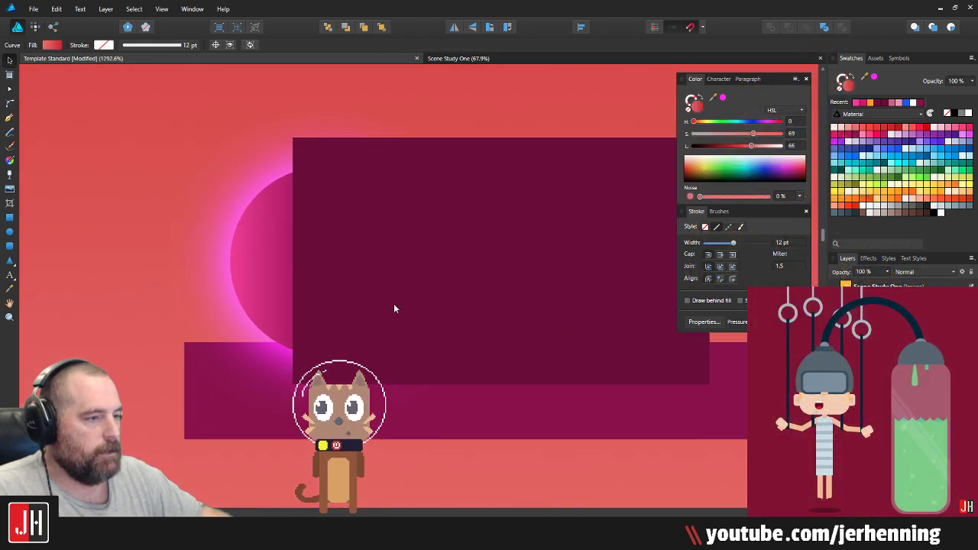
# Step: Make the dark rectangle slightly taller again, extending it evenly above and below its centre, and deselect it
pyautogui.click(275, 275)
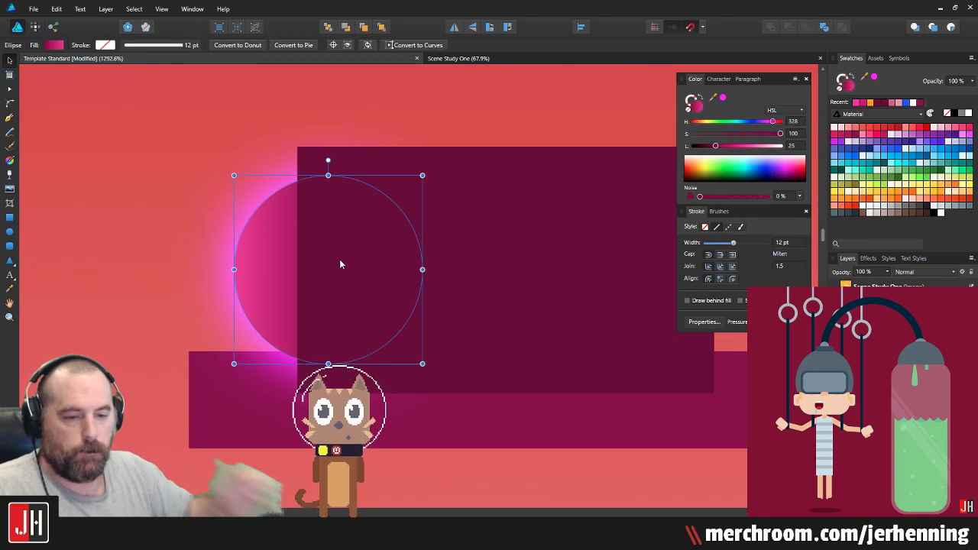
pyautogui.scroll(3, 283, 244)
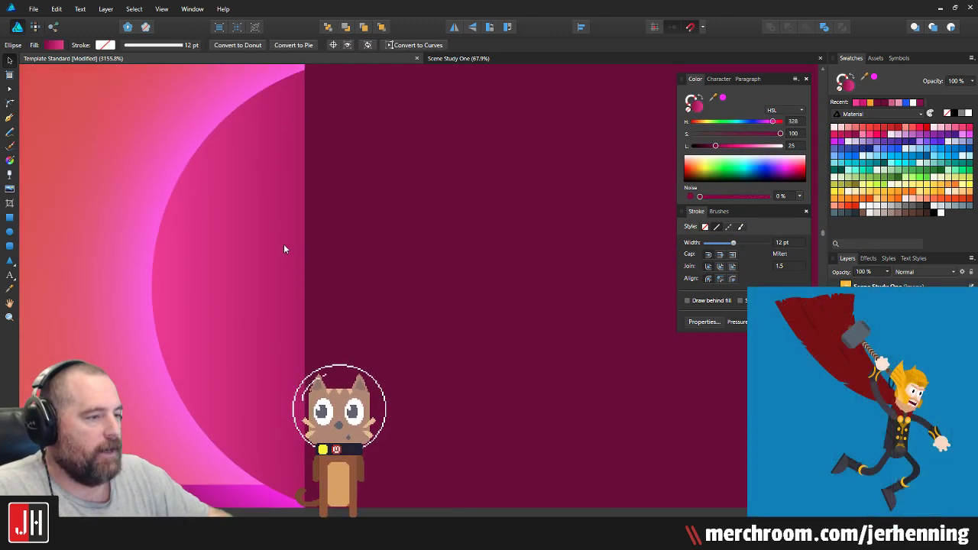
pyautogui.moveTo(283, 244); pyautogui.dragTo(292, 238)
pyautogui.scroll(-8, 296, 241)
pyautogui.click(231, 254)
pyautogui.scroll(3, 342, 269)
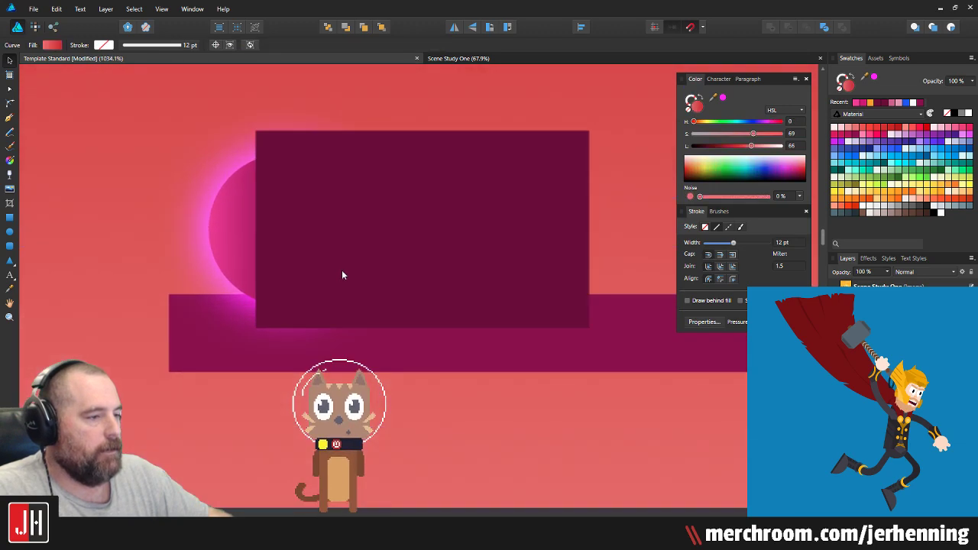
pyautogui.click(382, 248)
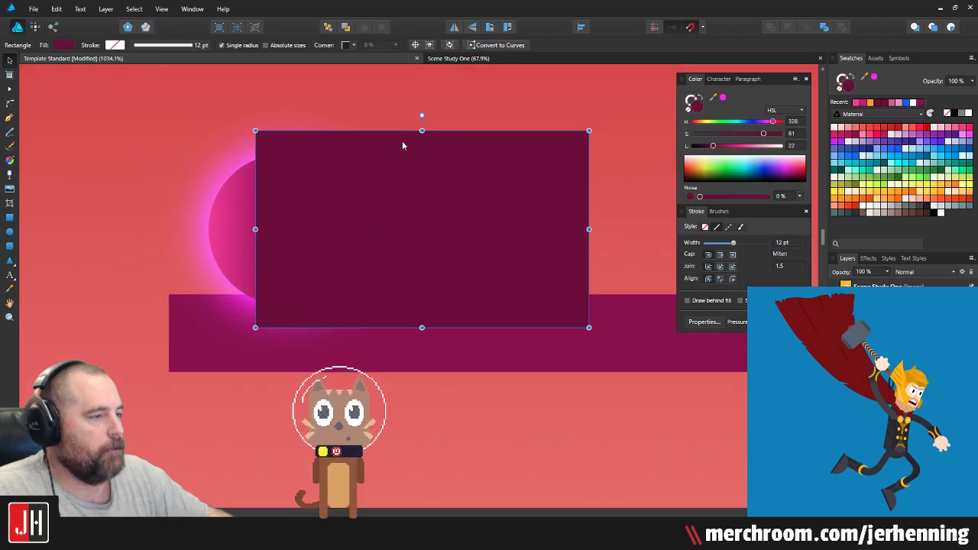
pyautogui.moveTo(422, 129); pyautogui.dragTo(422, 121)
pyautogui.click(304, 105)
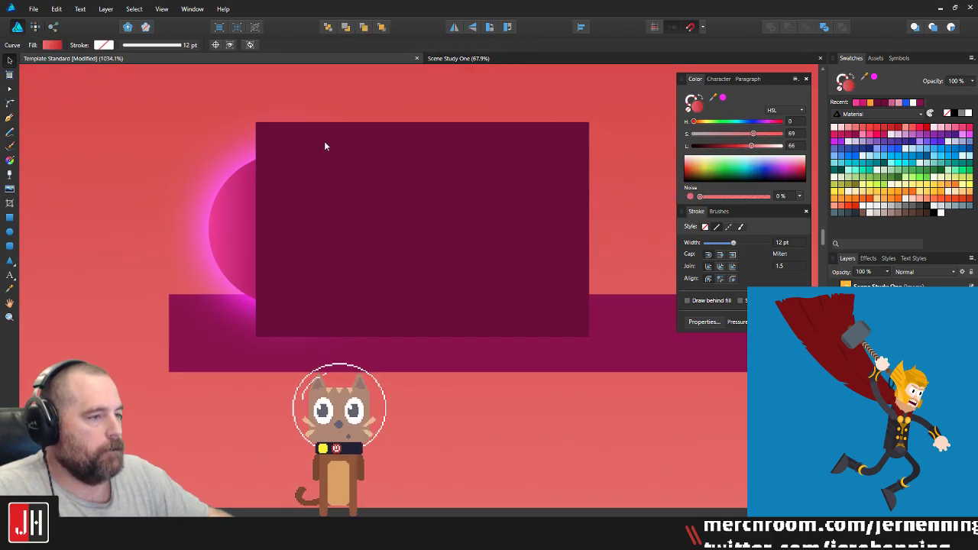
# Step: Examine the glowing circle's proportions and halo against the dark rectangle, close up and within the wider scene
pyautogui.moveTo(324, 144); pyautogui.dragTo(349, 182)
pyautogui.click(251, 258)
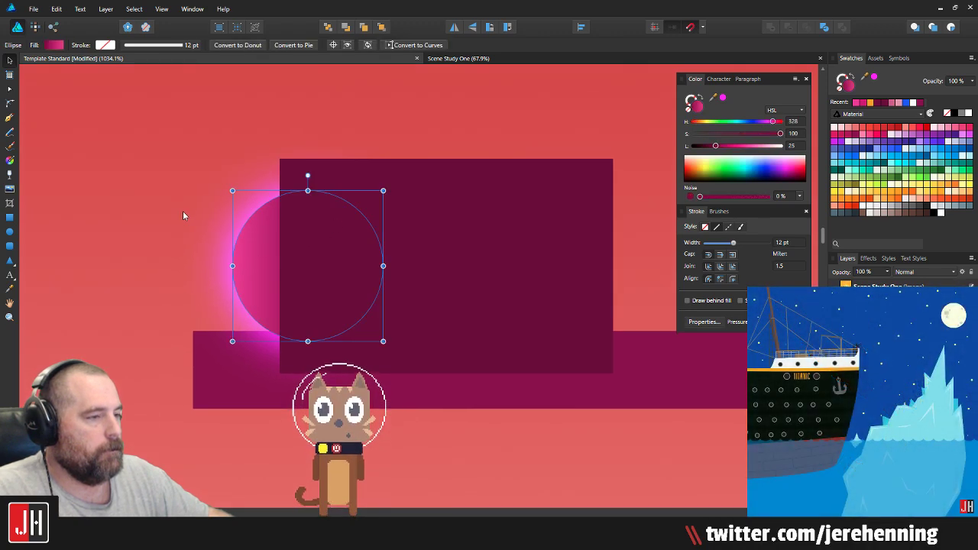
pyautogui.click(183, 212)
pyautogui.scroll(-5, 257, 217)
pyautogui.scroll(-2, 257, 221)
pyautogui.scroll(5, 300, 217)
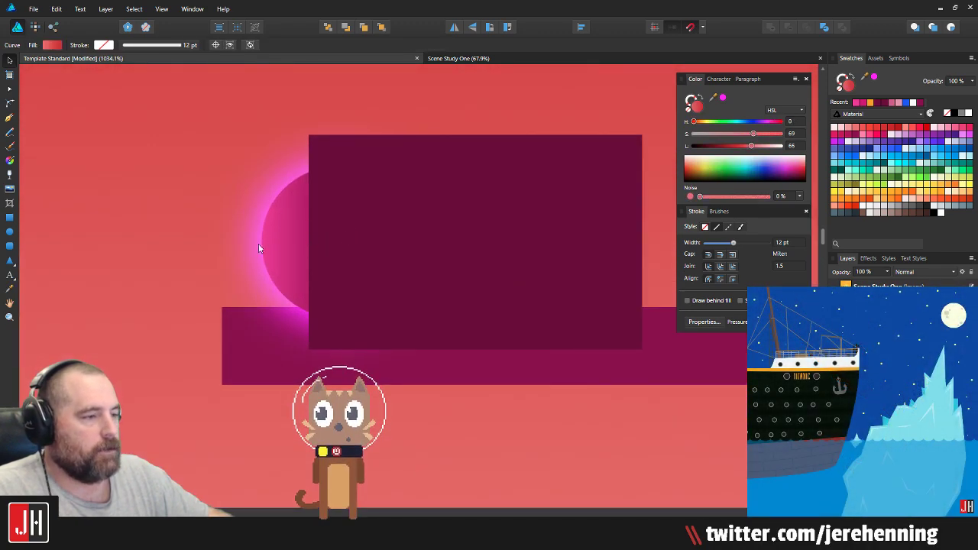
pyautogui.moveTo(428, 236); pyautogui.dragTo(728, 253)
pyautogui.scroll(-4, 541, 245)
pyautogui.moveTo(535, 245); pyautogui.dragTo(439, 231)
pyautogui.scroll(3, 438, 231)
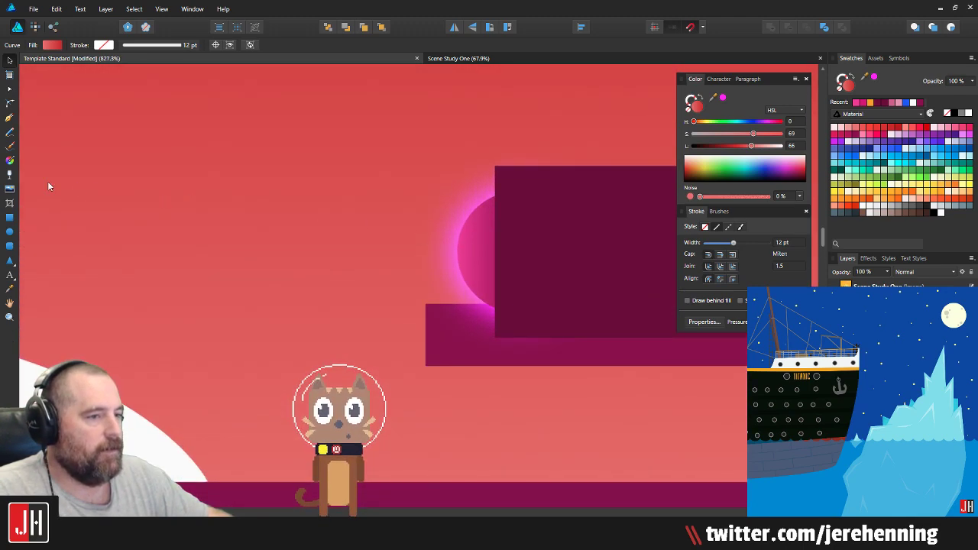
# Step: Draw a freehand flame trail with the Pencil tool streaming left from the glowing circle, and fill it bright magenta
pyautogui.press('n')
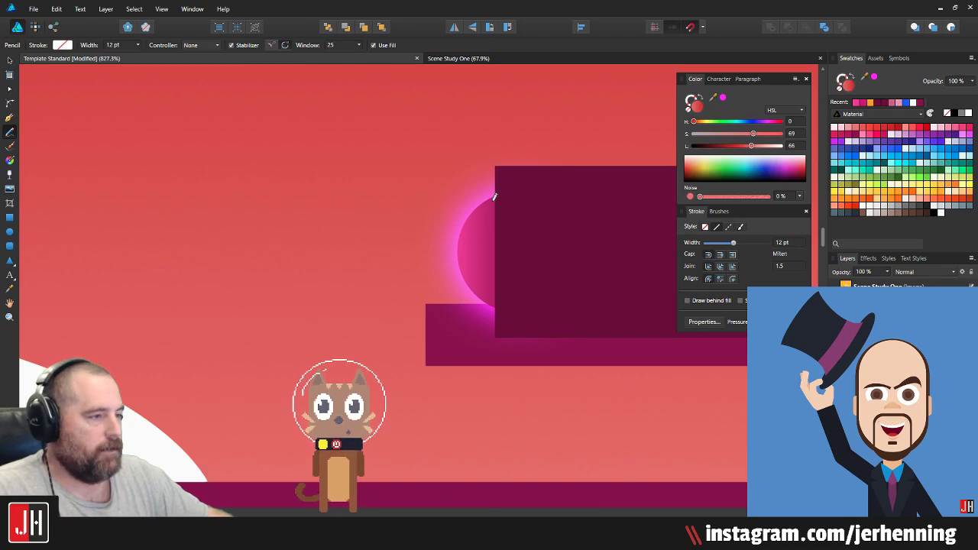
pyautogui.scroll(2, 495, 197)
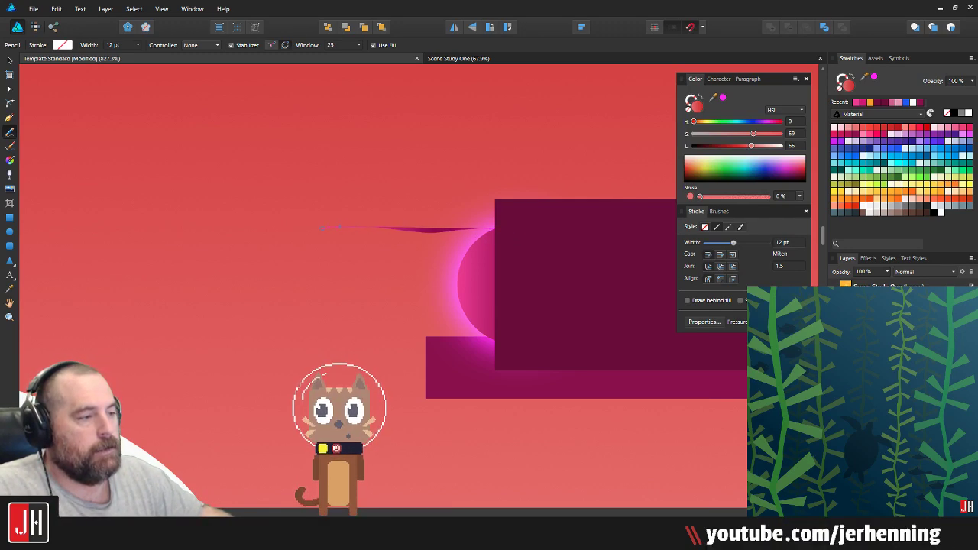
pyautogui.moveTo(321, 228)
pyautogui.mouseDown()
pyautogui.moveTo(234, 233)
pyautogui.moveTo(156, 220)
pyautogui.moveTo(108, 239)
pyautogui.moveTo(214, 256)
pyautogui.moveTo(82, 264)
pyautogui.moveTo(23, 281)
pyautogui.moveTo(119, 298)
pyautogui.moveTo(340, 303)
pyautogui.moveTo(50, 324)
pyautogui.moveTo(157, 389)
pyautogui.moveTo(378, 344)
pyautogui.moveTo(541, 332)
pyautogui.mouseUp()
pyautogui.click(874, 77)
pyautogui.press('v')
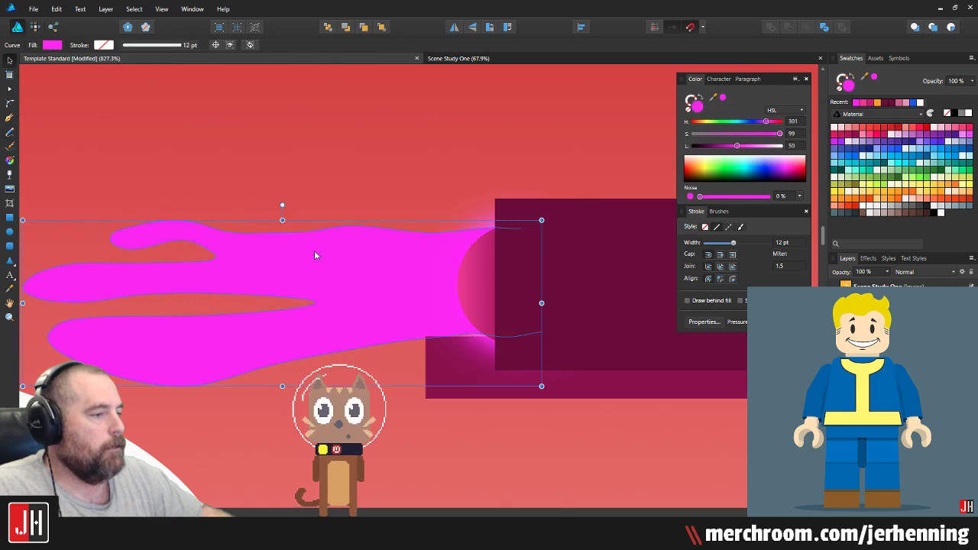
# Step: Delete the magenta flame trail
pyautogui.click(381, 185)
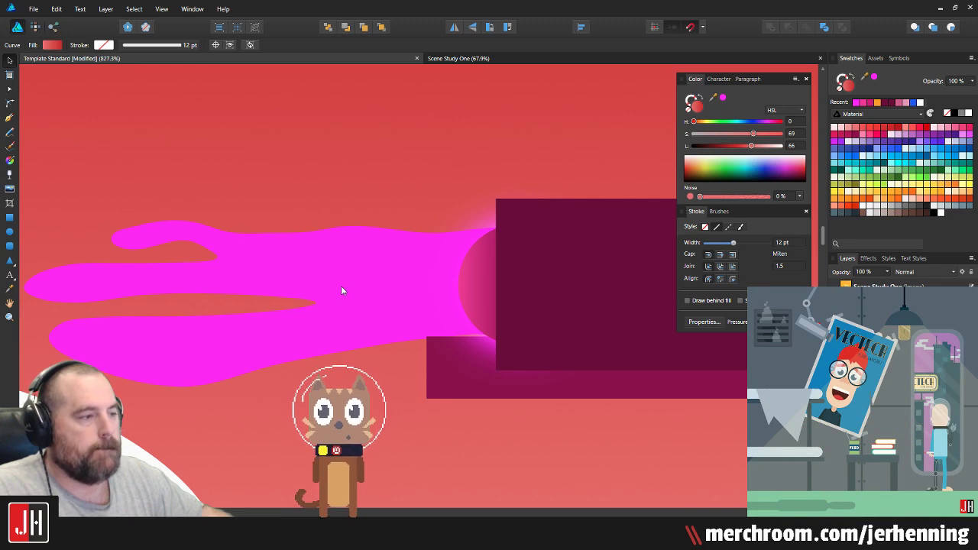
pyautogui.click(341, 291)
pyautogui.press('Delete')
# Step: Narrow the dark rectangle a little more by moving its right edge towards the glowing circle, and deselect it
pyautogui.scroll(-3, 341, 286)
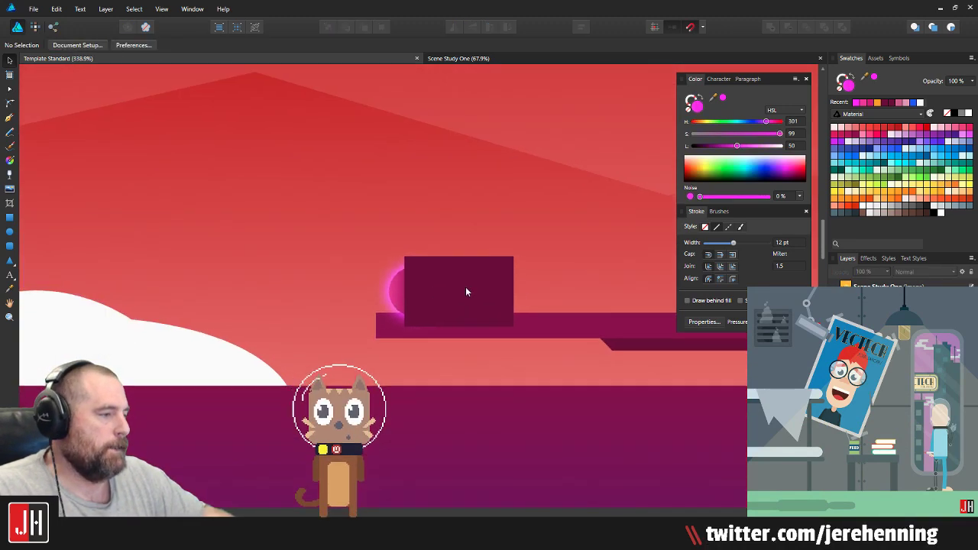
pyautogui.scroll(3, 454, 298)
pyautogui.scroll(2, 382, 321)
pyautogui.click(464, 234)
pyautogui.moveTo(673, 204); pyautogui.dragTo(531, 265)
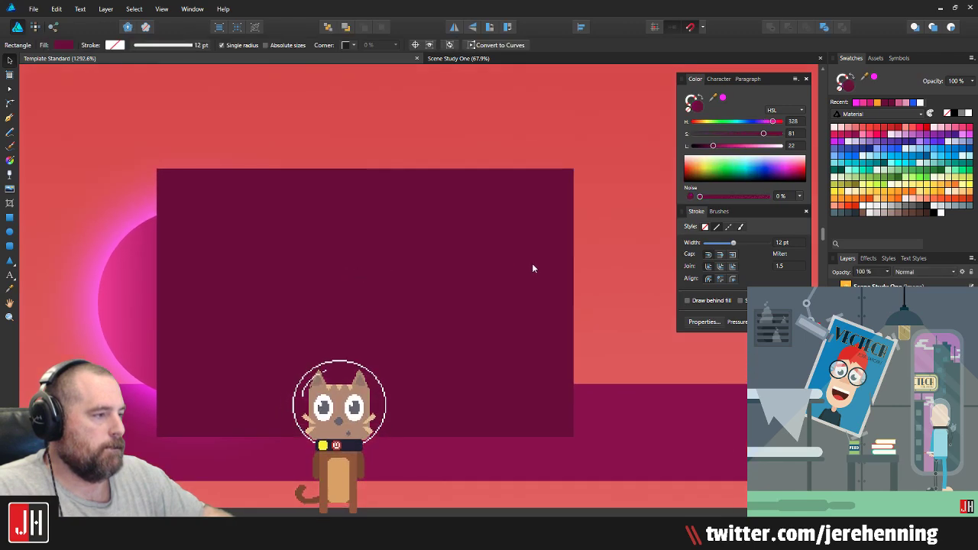
pyautogui.moveTo(573, 303); pyautogui.dragTo(546, 302)
pyautogui.click(598, 271)
pyautogui.moveTo(590, 271); pyautogui.dragTo(569, 279)
pyautogui.click(112, 304)
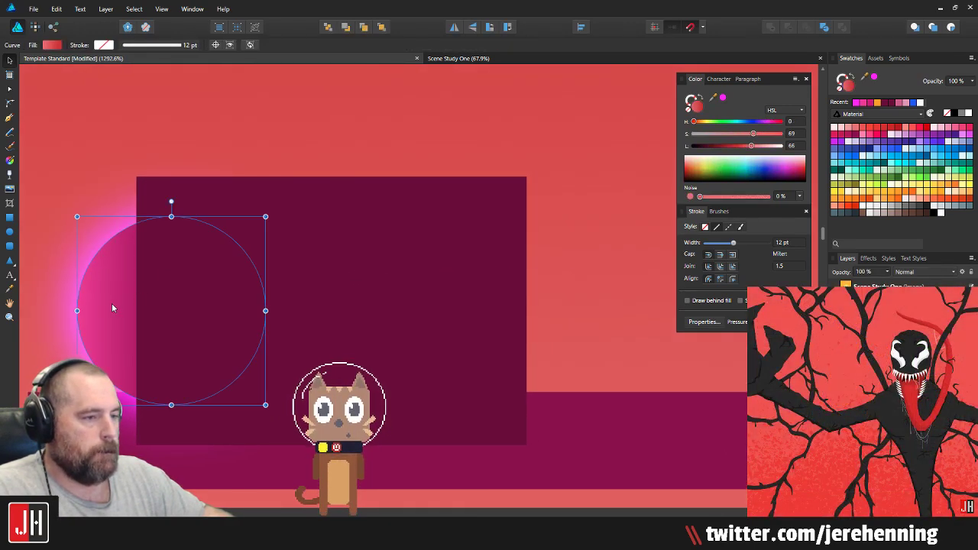
pyautogui.click(600, 171)
pyautogui.scroll(-1, 544, 214)
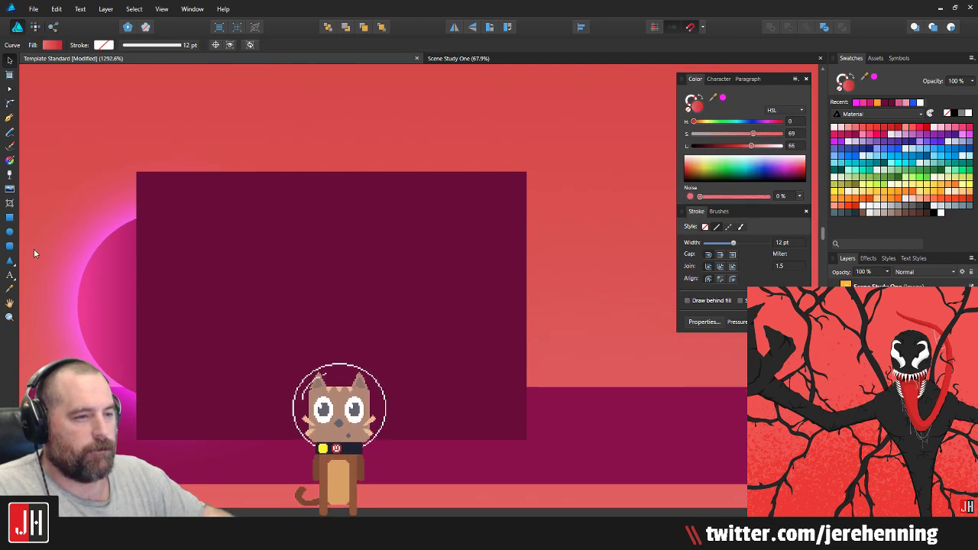
# Step: Draw a tall rounded rectangle behind the dark rectangle's right end, fill it with the sampled dark magenta and raise its lightness to 41
pyautogui.click(12, 245)
pyautogui.moveTo(500, 236)
pyautogui.mouseDown()
pyautogui.moveTo(588, 421)
pyautogui.moveTo(562, 431)
pyautogui.mouseUp()
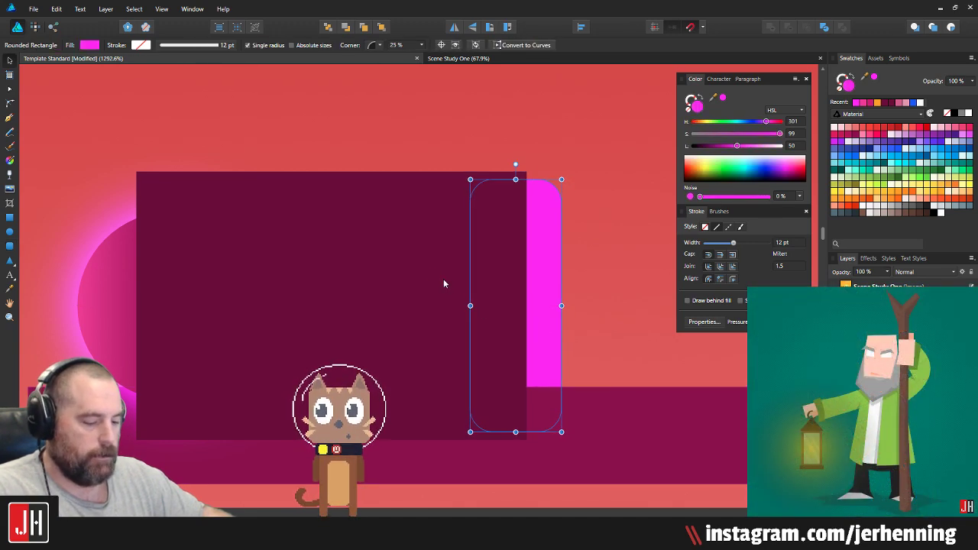
pyautogui.press('i')
pyautogui.click(425, 268)
pyautogui.press('v')
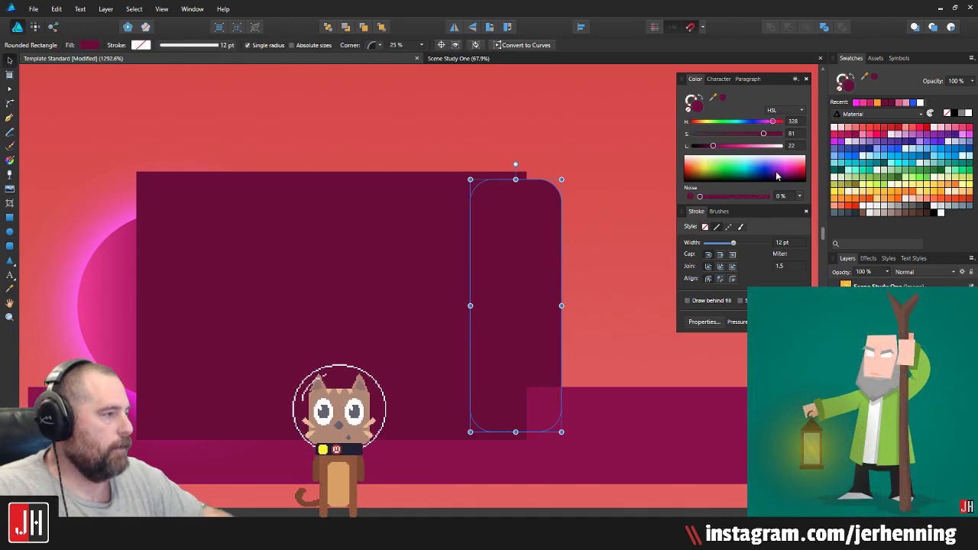
pyautogui.moveTo(715, 152); pyautogui.dragTo(729, 149)
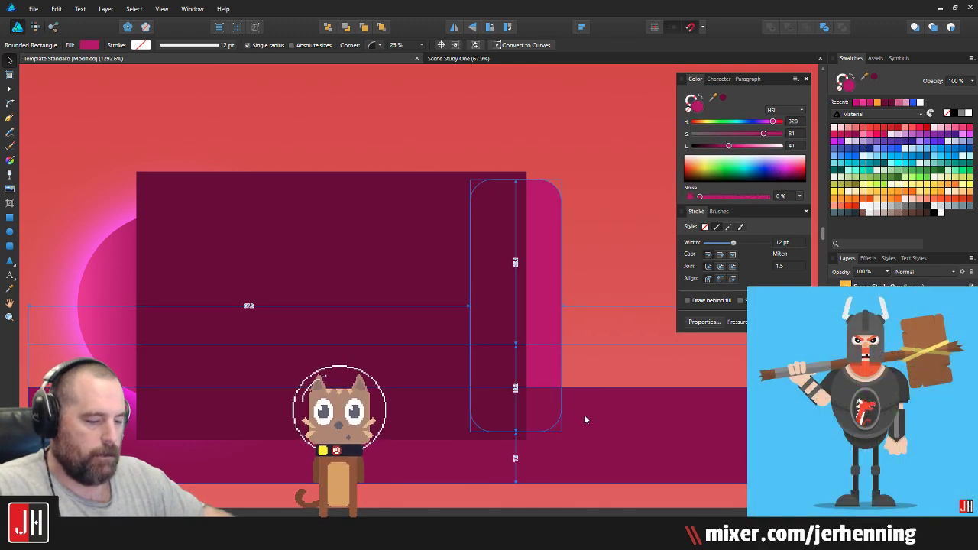
# Step: Restack the rounded rectangle in front of the long horizontal bar but still behind the dark rectangle
pyautogui.hotkey('ctrl', 'x')
pyautogui.click(597, 417)
pyautogui.hotkey('ctrl', 'v')
pyautogui.click(605, 189)
pyautogui.scroll(-5, 472, 295)
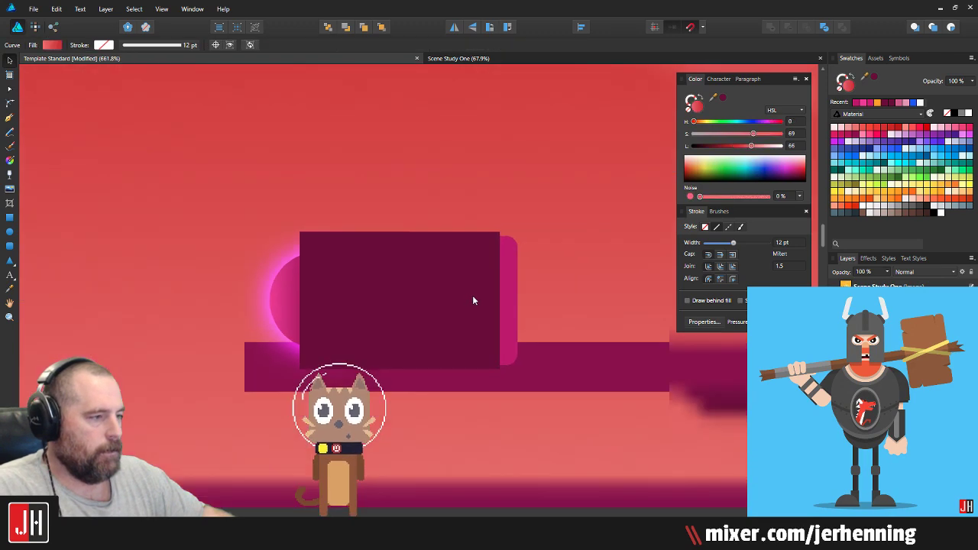
# Step: Scale the circle, dark rectangle and rounded rectangle down together, and move them up clear of the long horizontal bar
pyautogui.scroll(4, 402, 326)
pyautogui.click(271, 288)
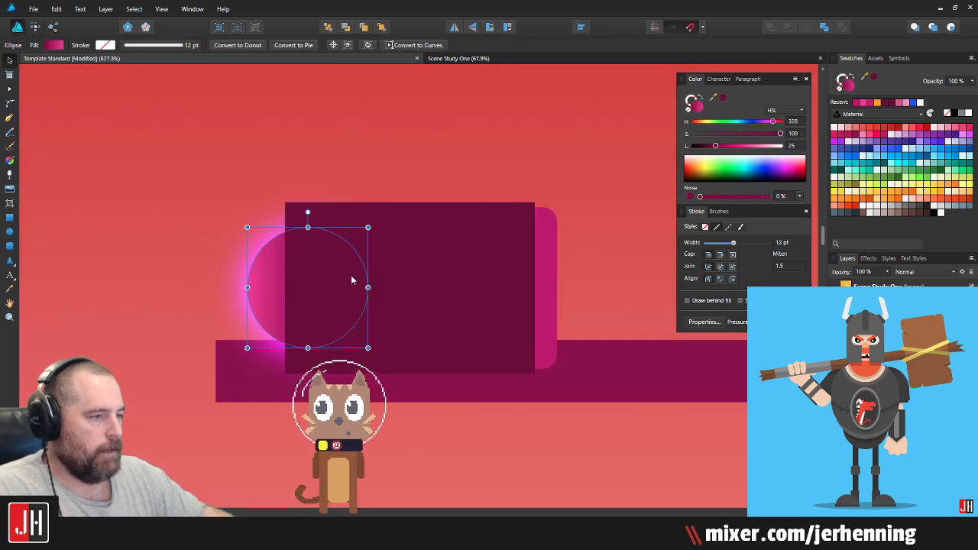
pyautogui.keyDown('shift'); pyautogui.click(412, 271); pyautogui.keyUp('shift')
pyautogui.moveTo(560, 211); pyautogui.dragTo(542, 232)
pyautogui.moveTo(447, 297); pyautogui.dragTo(409, 235)
pyautogui.click(546, 233)
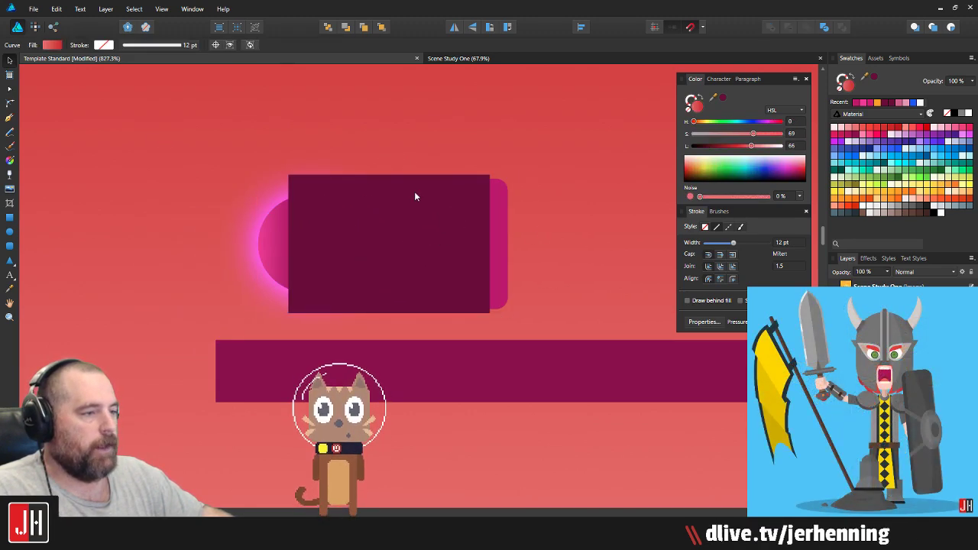
# Step: Draw a rectangle over the exposed glow, flush with the dark rectangle's left edge and matching its full height
pyautogui.scroll(2, 414, 191)
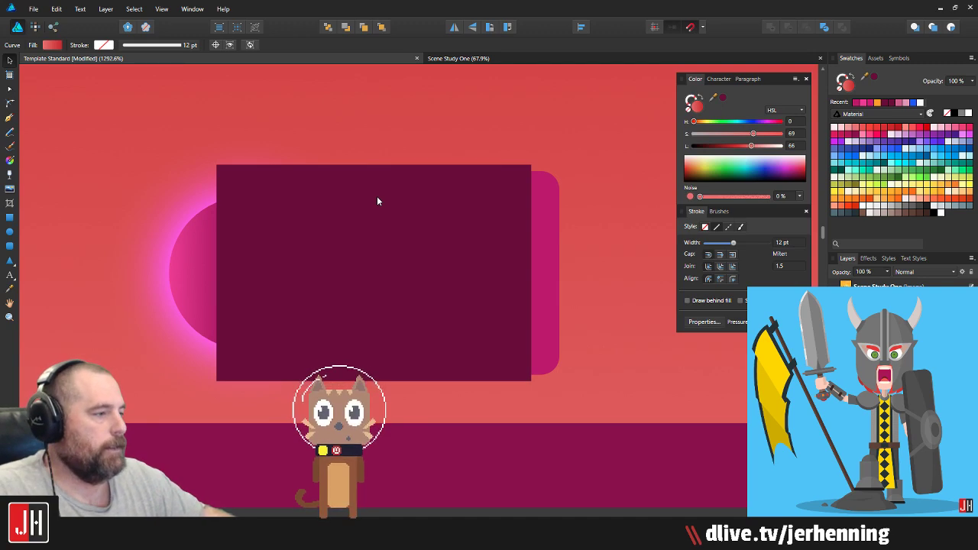
pyautogui.moveTo(362, 204); pyautogui.dragTo(419, 205)
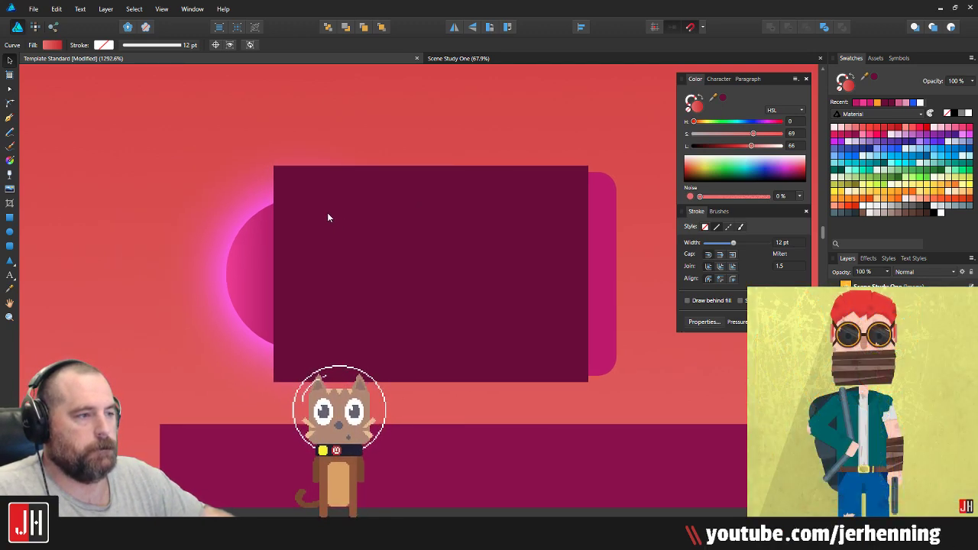
pyautogui.press('m')
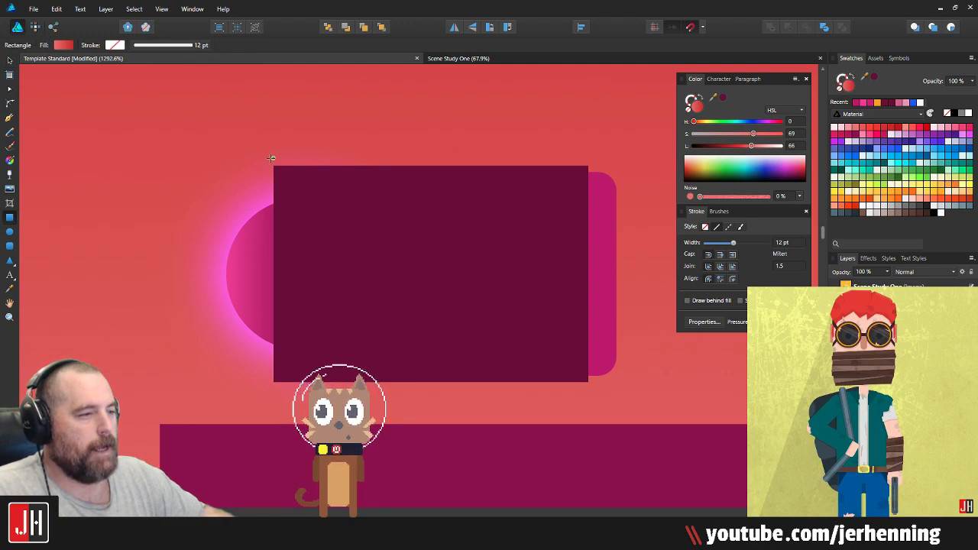
pyautogui.press('a')
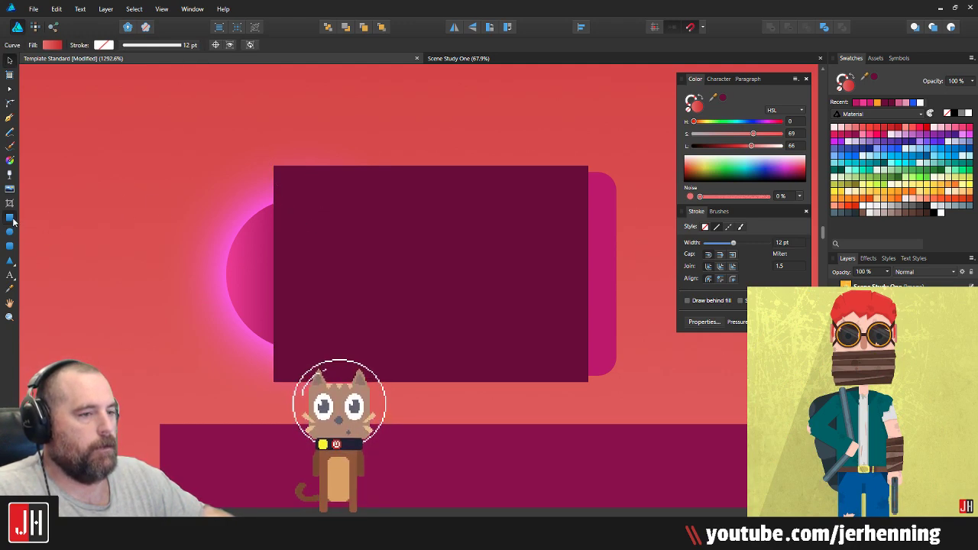
pyautogui.click(10, 218)
pyautogui.moveTo(334, 327)
pyautogui.mouseDown()
pyautogui.moveTo(411, 370)
pyautogui.moveTo(191, 365)
pyautogui.moveTo(171, 384)
pyautogui.moveTo(155, 381)
pyautogui.mouseUp()
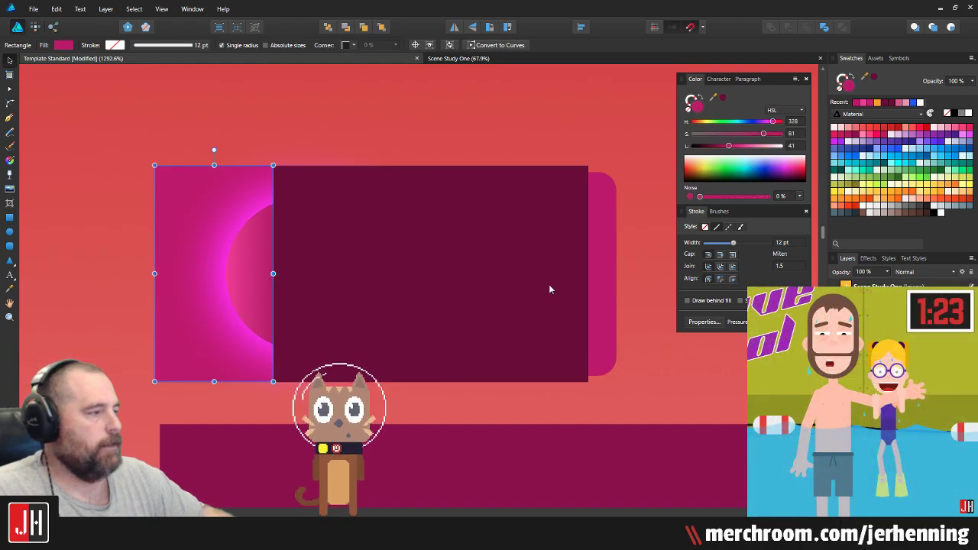
# Step: Restack the new pink rectangle directly above the glowing circle
pyautogui.hotkey('ctrl', 'x')
pyautogui.click(250, 276)
pyautogui.hotkey('ctrl', 'v')
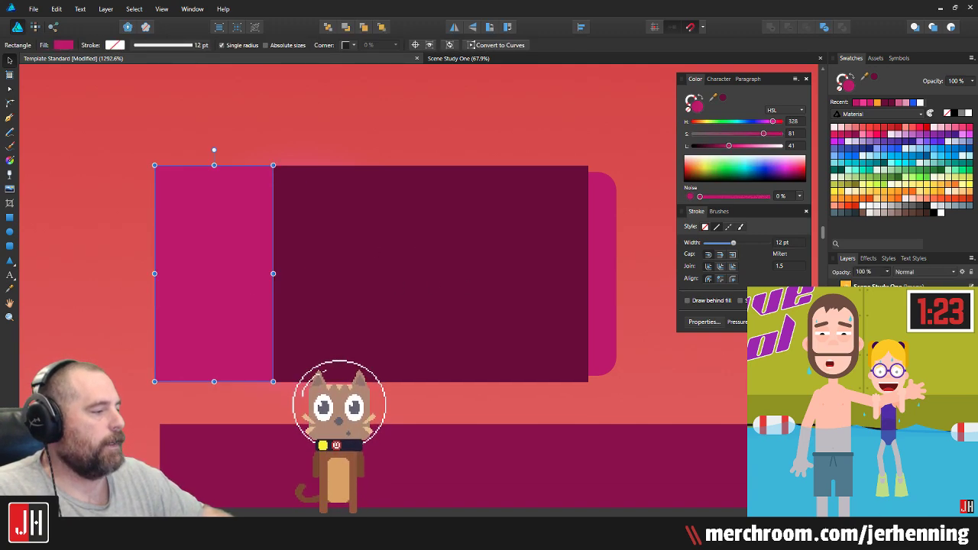
pyautogui.rightClick(249, 261)
pyautogui.press('Escape')
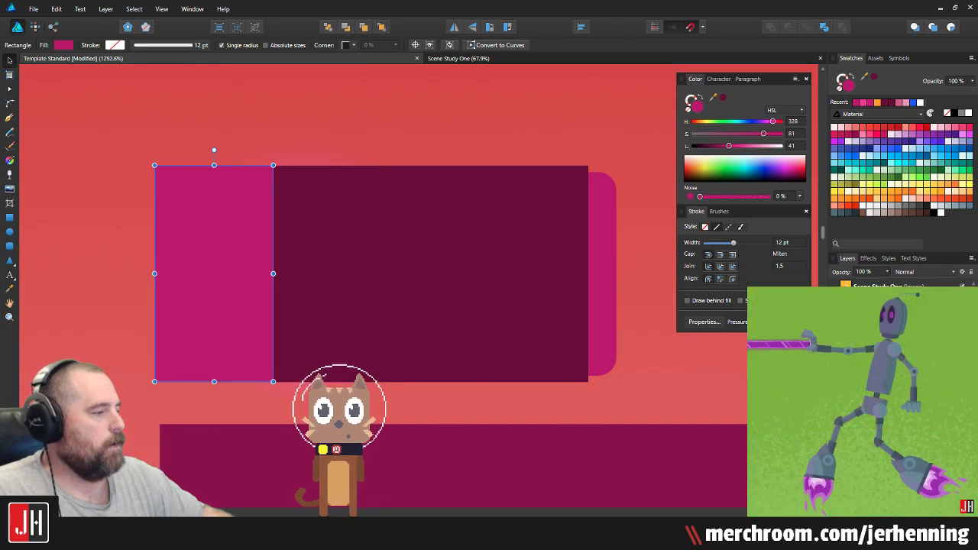
# Step: Mask the glowing circle with the pink rectangle so its halo is confined to the area left of the dark rectangle
pyautogui.moveTo(894, 359); pyautogui.dragTo(855, 373)
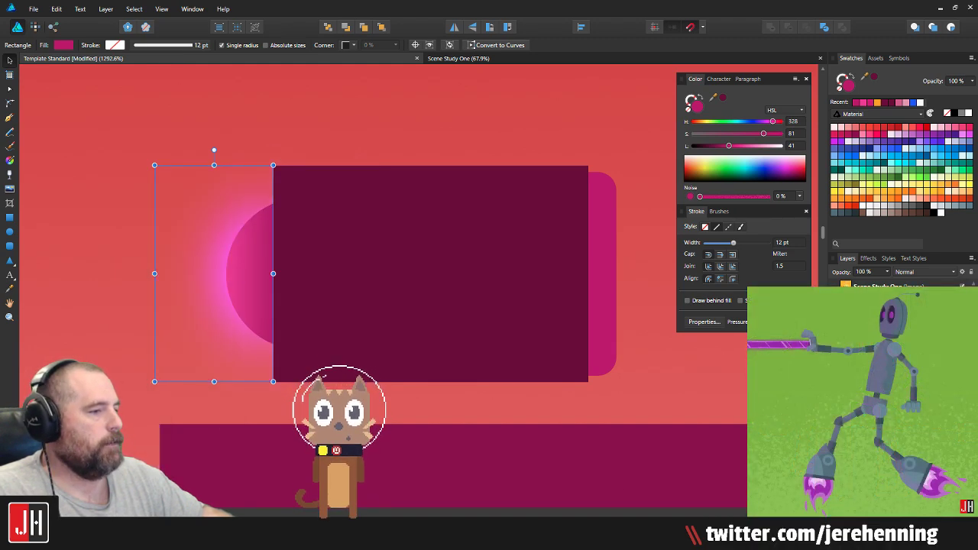
pyautogui.press('v')
pyautogui.click(424, 115)
pyautogui.scroll(-2, 353, 162)
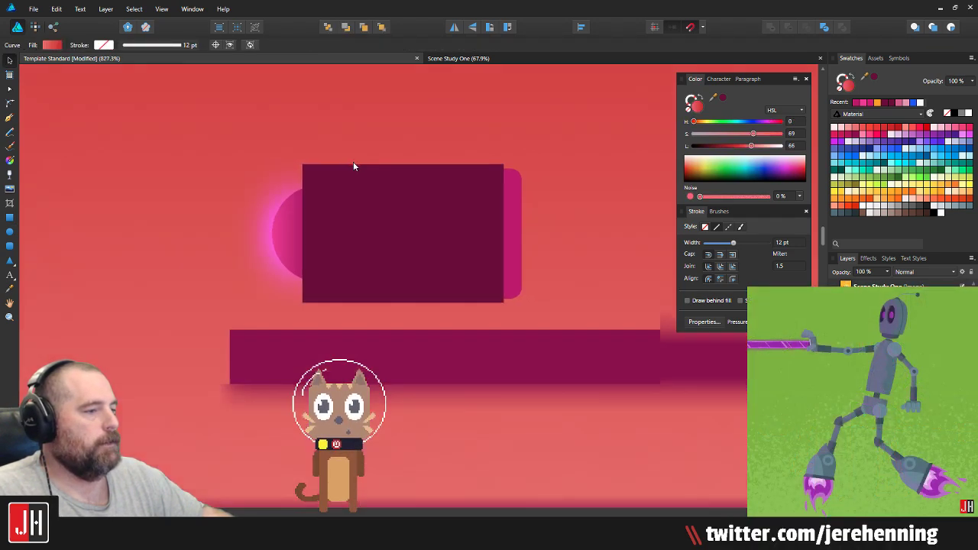
# Step: Reduce the dark rectangle's height evenly from both its upper and lower edges, keeping its centre in place
pyautogui.scroll(2, 354, 166)
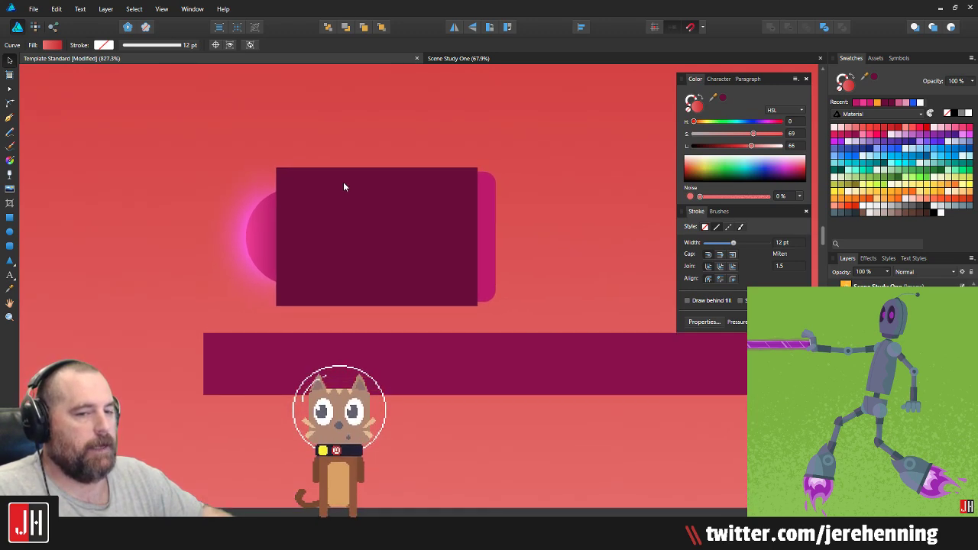
pyautogui.click(410, 168)
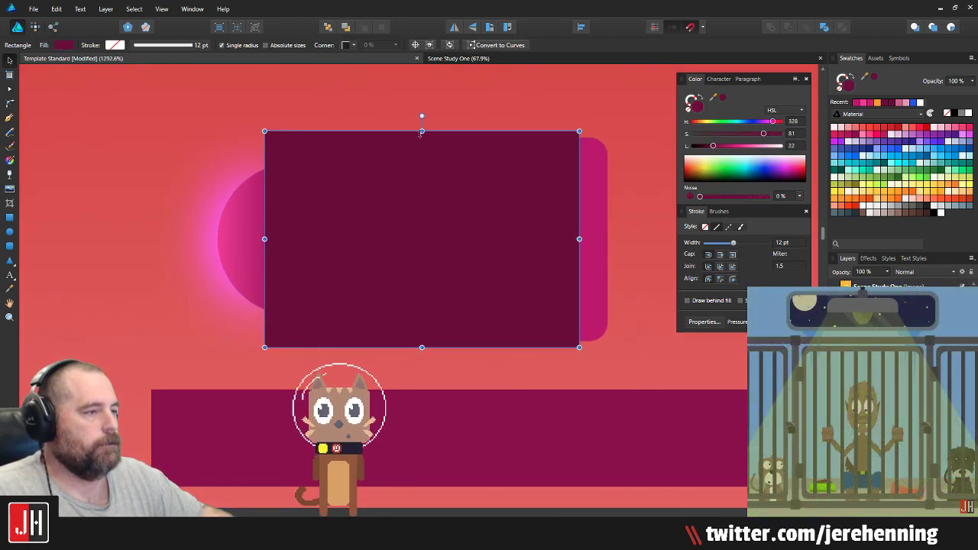
pyautogui.moveTo(422, 131); pyautogui.dragTo(413, 155)
# Step: Reduce the rounded front cap's height about its centre until it is slightly shorter than the dark rectangle, and save the document
pyautogui.click(596, 157)
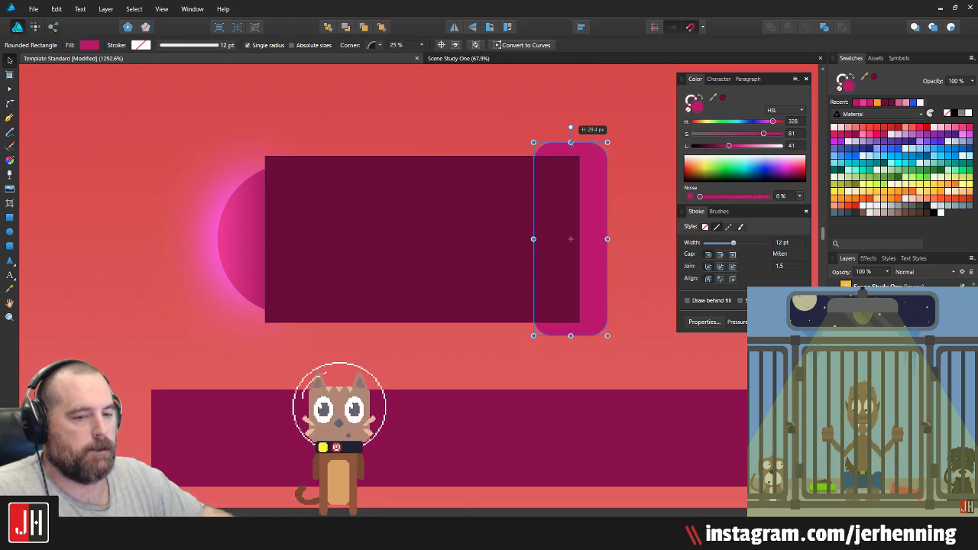
pyautogui.moveTo(570, 143); pyautogui.dragTo(568, 160)
pyautogui.scroll(2, 600, 217)
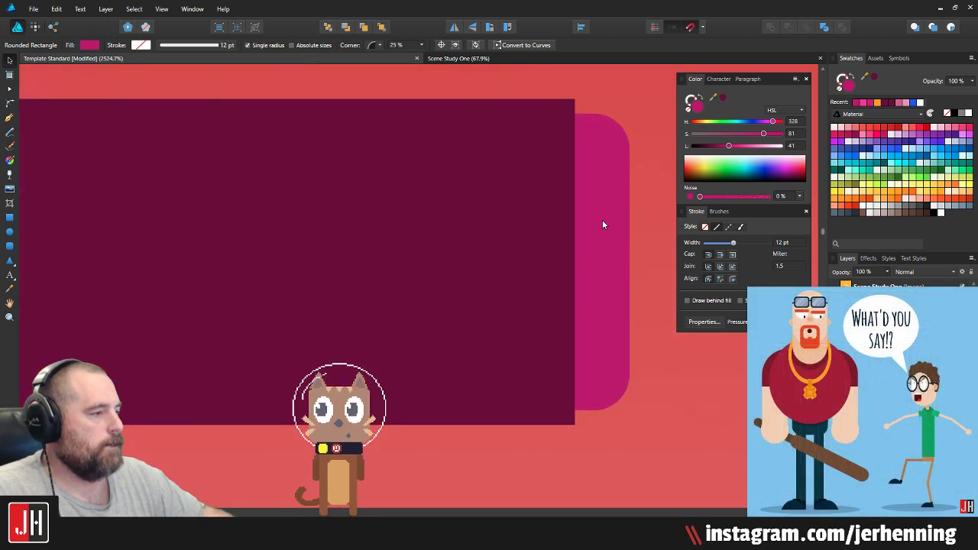
pyautogui.click(642, 223)
pyautogui.scroll(-3, 470, 238)
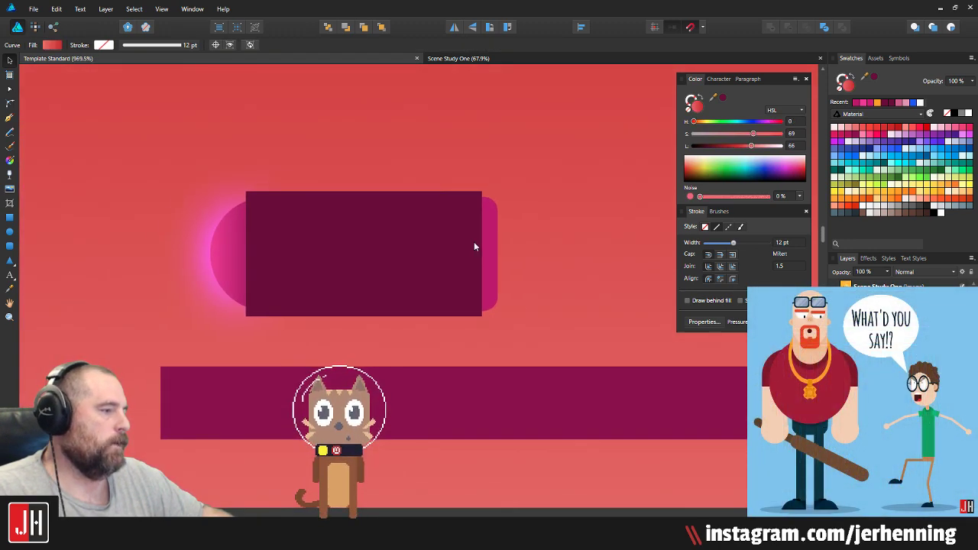
pyautogui.moveTo(474, 241); pyautogui.dragTo(460, 242)
pyautogui.hotkey('ctrl', 's')
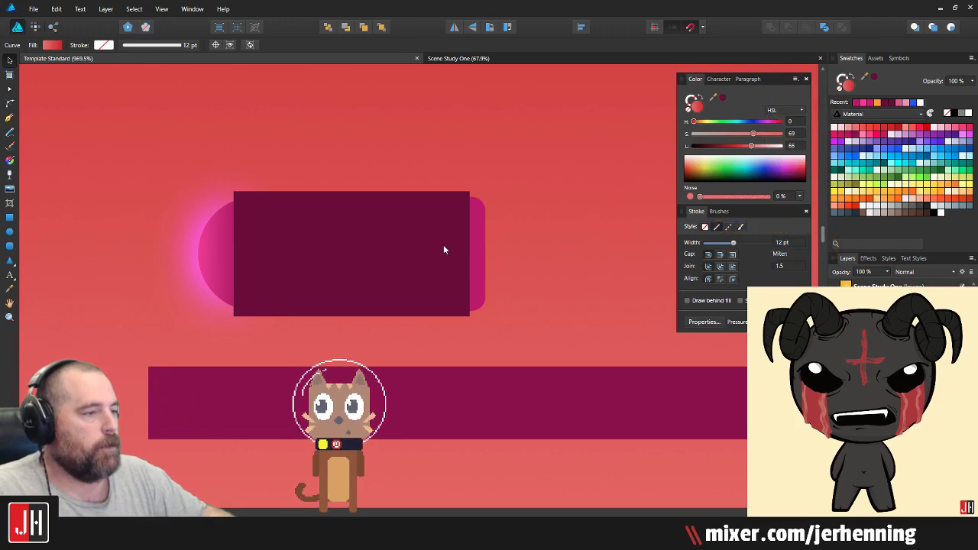
# Step: Narrow the dark rectangle slightly and bring the rounded front cap in against its front edge
pyautogui.click(443, 249)
pyautogui.scroll(2, 452, 249)
pyautogui.moveTo(478, 256); pyautogui.dragTo(498, 266)
pyautogui.click(556, 249)
pyautogui.click(584, 259)
pyautogui.scroll(-3, 584, 259)
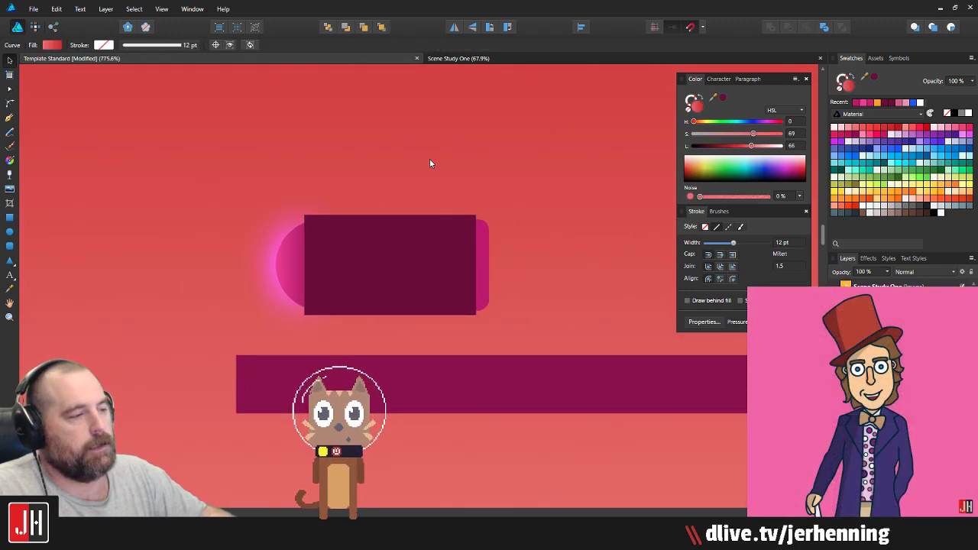
# Step: Draw a rectangle over the dark rectangle, narrower than it but extending slightly beyond its upper and lower edges
pyautogui.scroll(2, 389, 222)
pyautogui.scroll(-3, 346, 261)
pyautogui.scroll(2, 342, 266)
pyautogui.click(342, 269)
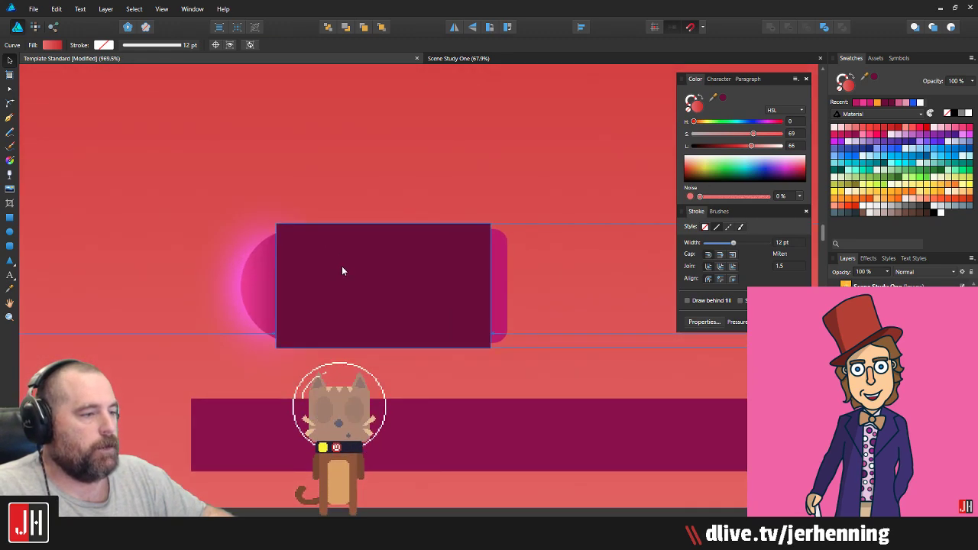
pyautogui.scroll(2, 341, 268)
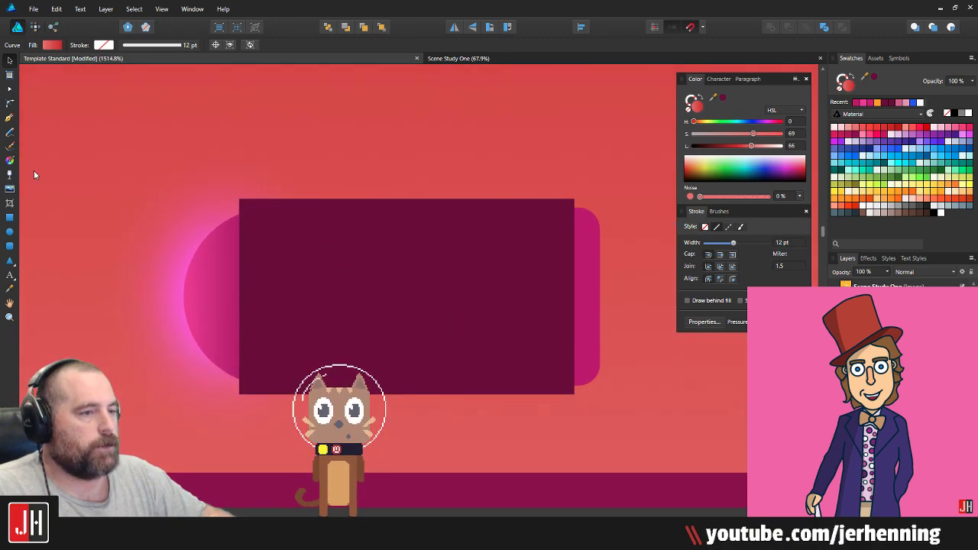
pyautogui.click(13, 219)
pyautogui.moveTo(272, 186); pyautogui.dragTo(550, 407)
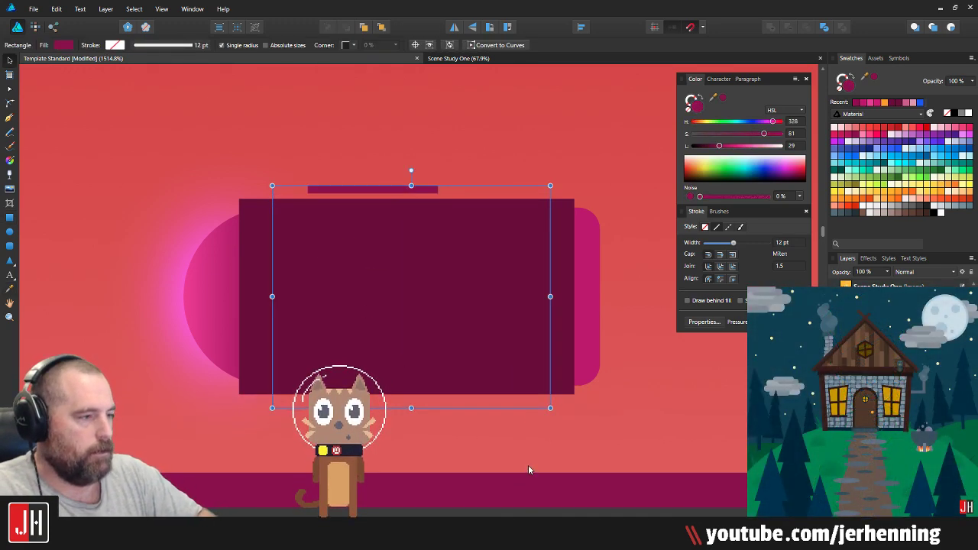
# Step: Bring the new rectangle to the front of the engine and give it the long horizontal bar's magenta fill
pyautogui.hotkey('ctrl', 'shift', ']')
pyautogui.press('i')
pyautogui.press('v')
pyautogui.click(628, 241)
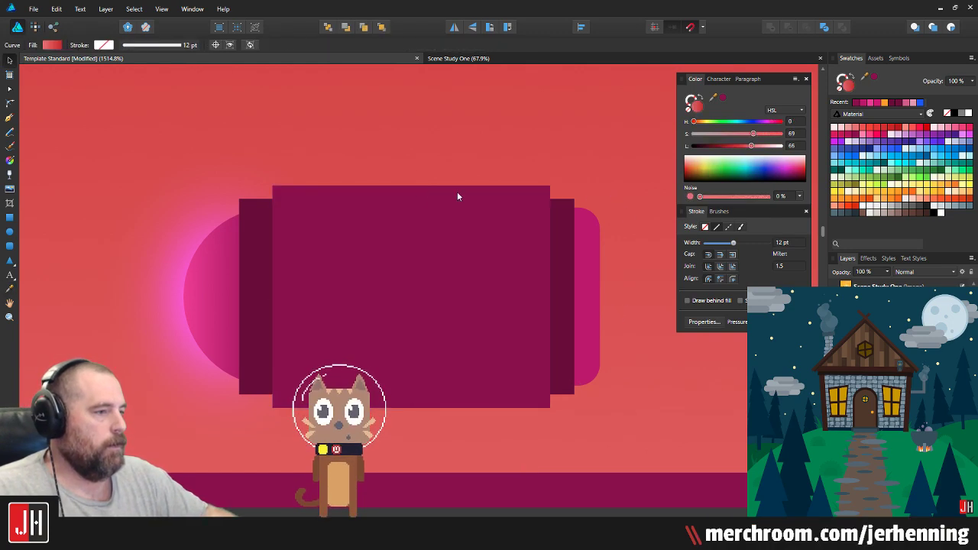
# Step: Shift the magenta rectangle slightly toward the glow so it sits centred on the dark rectangle, and deselect it
pyautogui.click(411, 271)
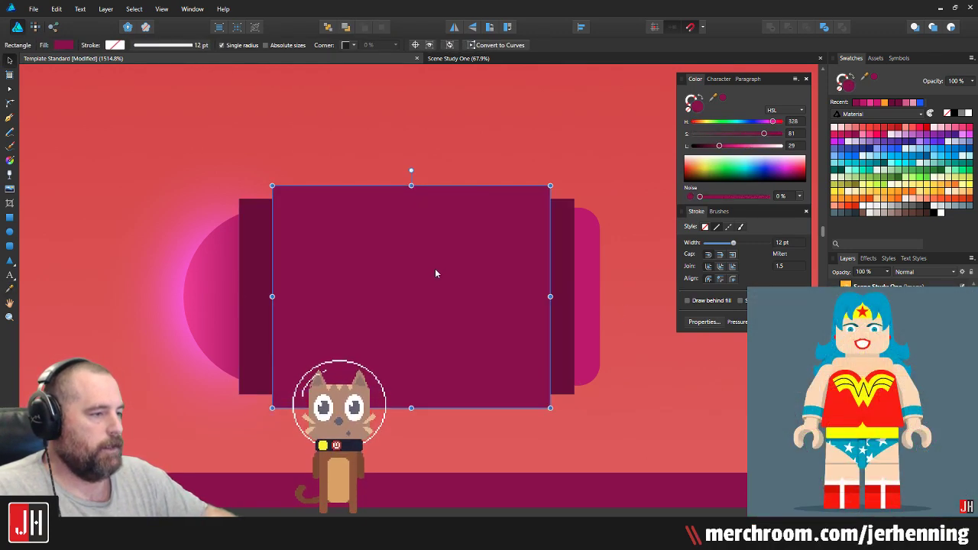
pyautogui.moveTo(435, 268); pyautogui.dragTo(428, 273)
pyautogui.hotkey('ctrl', 'd')
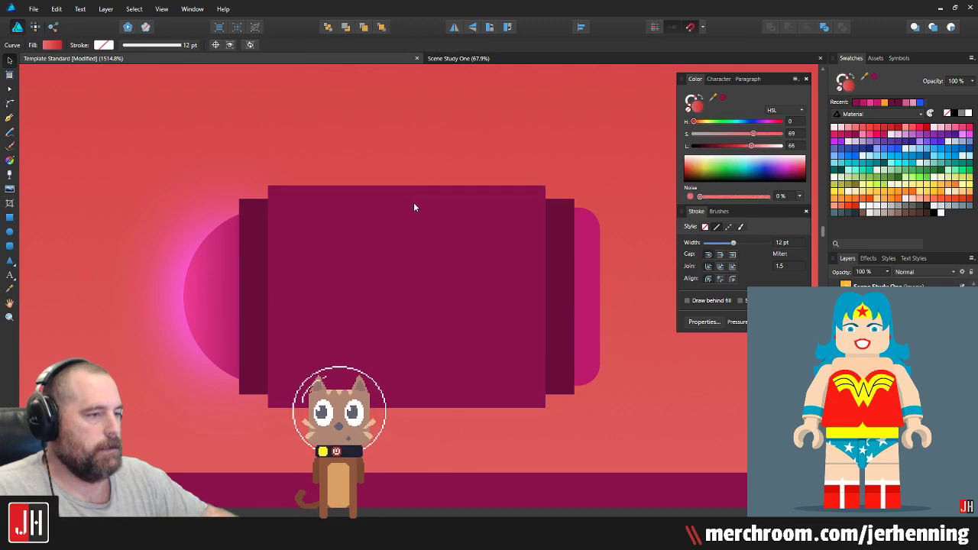
# Step: Draw a thin rounded rectangle across the upper part of the magenta rectangle with its corners rounded to 50%
pyautogui.scroll(-3, 442, 224)
pyautogui.scroll(2, 442, 225)
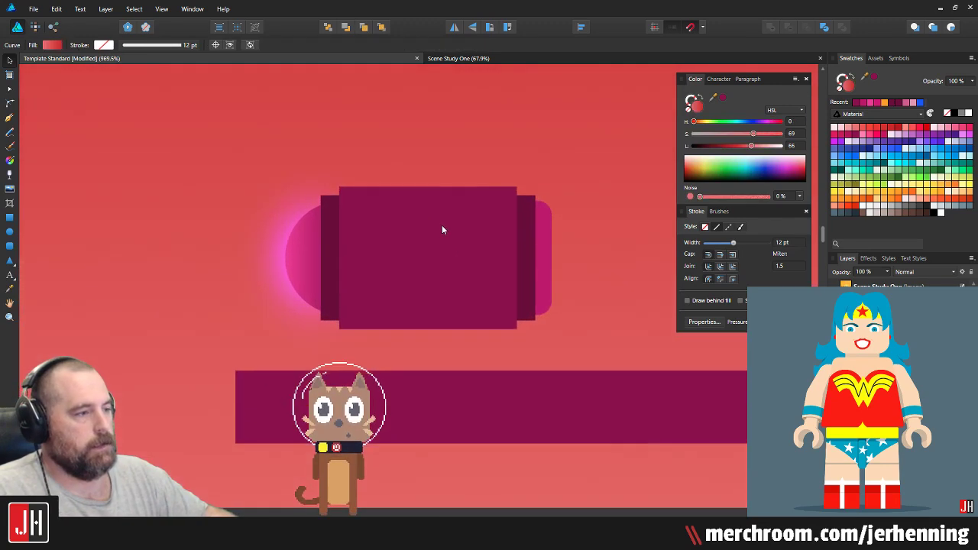
pyautogui.scroll(1, 412, 252)
pyautogui.click(10, 247)
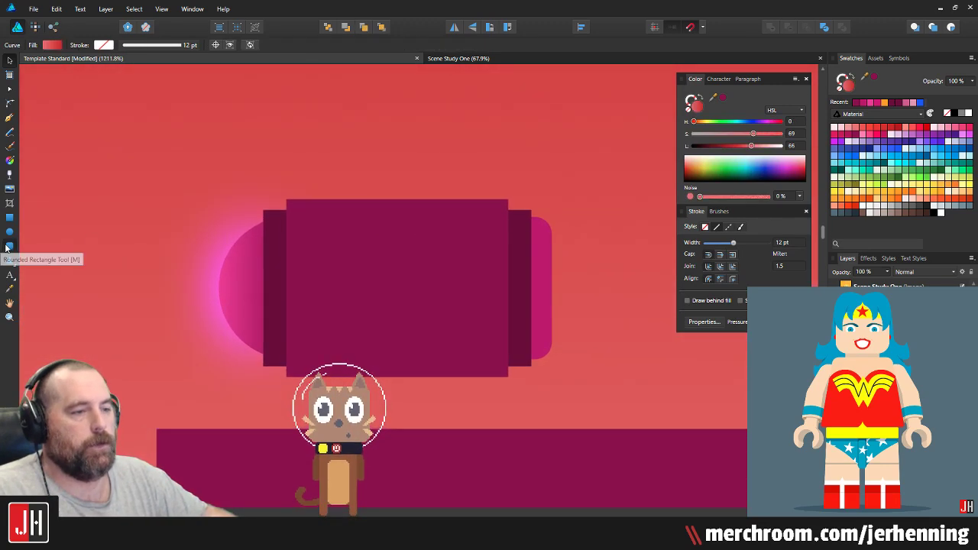
pyautogui.scroll(1, 389, 258)
pyautogui.moveTo(240, 188); pyautogui.dragTo(563, 216)
pyautogui.moveTo(243, 190); pyautogui.dragTo(255, 201)
pyautogui.press('v')
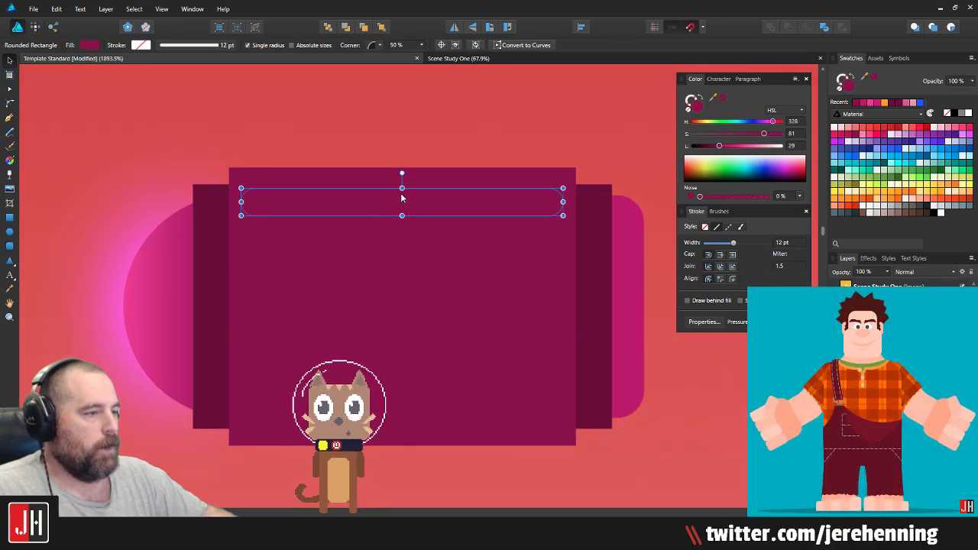
# Step: Fill the thin rounded bar with the dark magenta of the rectangle behind the engine body, and bring it to the front
pyautogui.moveTo(401, 198); pyautogui.dragTo(411, 409)
pyautogui.hotkey('ctrl', 'z')
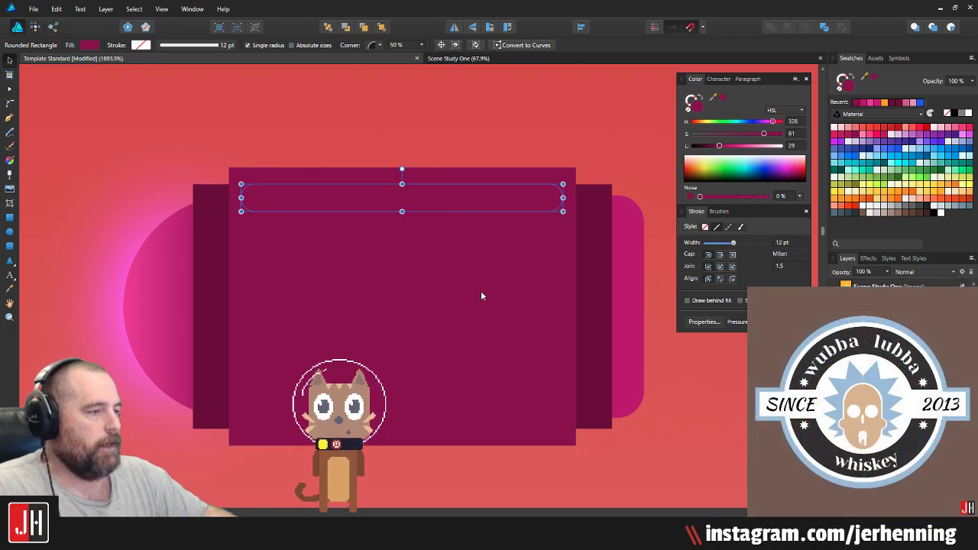
pyautogui.press('i')
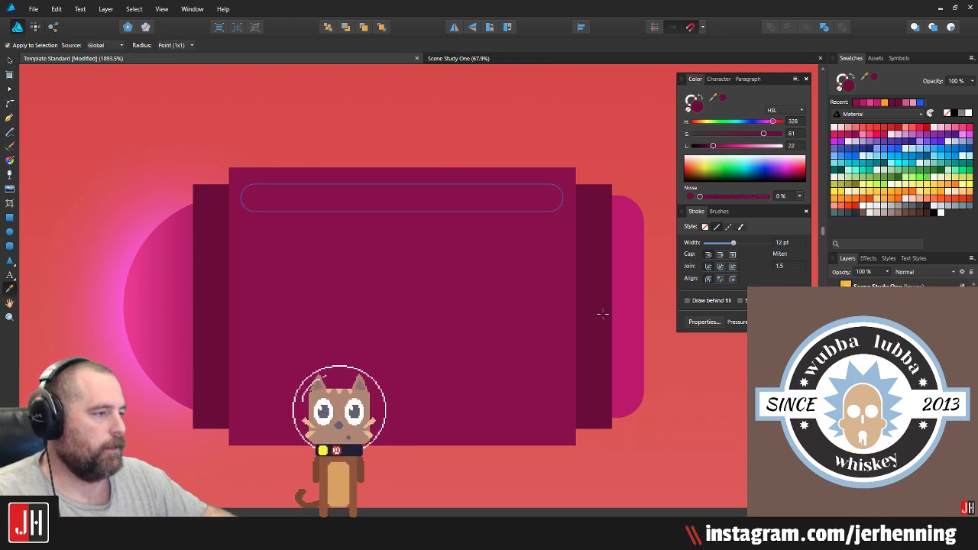
pyautogui.press('v')
pyautogui.hotkey('ctrl', 'shift', ']')
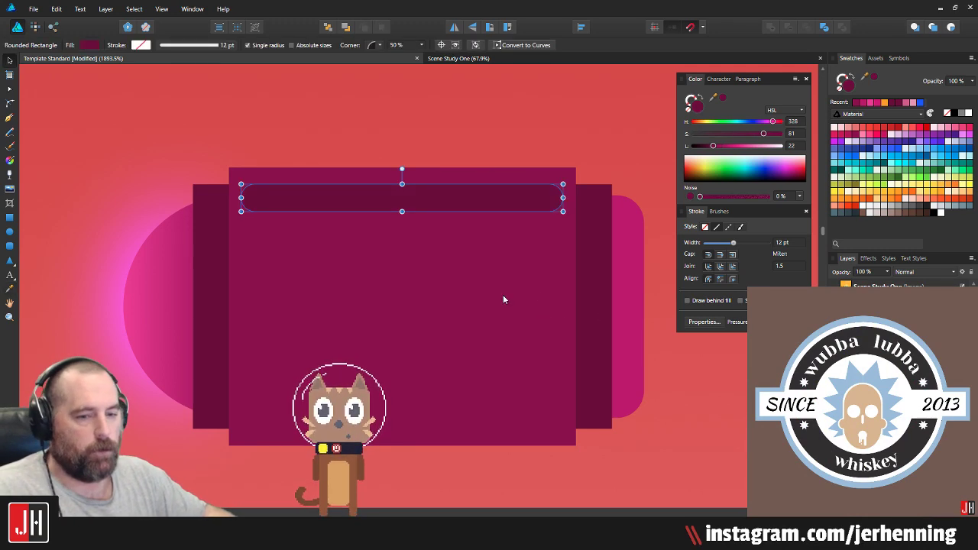
# Step: Duplicate the rounded bar to the lower part of the magenta rectangle and centre the pair vertically on the engine body
pyautogui.press('i')
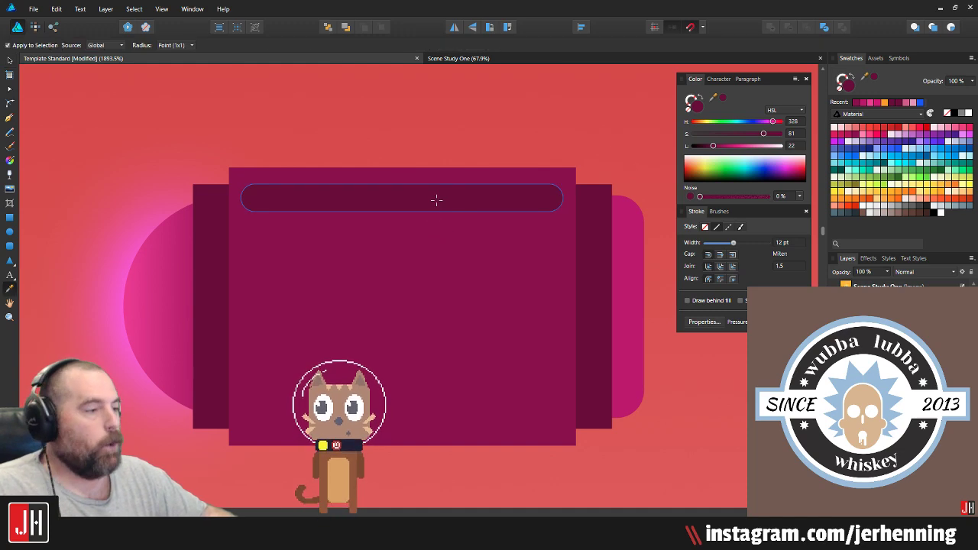
pyautogui.press('v')
pyautogui.moveTo(440, 196); pyautogui.dragTo(447, 409)
pyautogui.keyDown('shift'); pyautogui.click(463, 200); pyautogui.keyUp('shift')
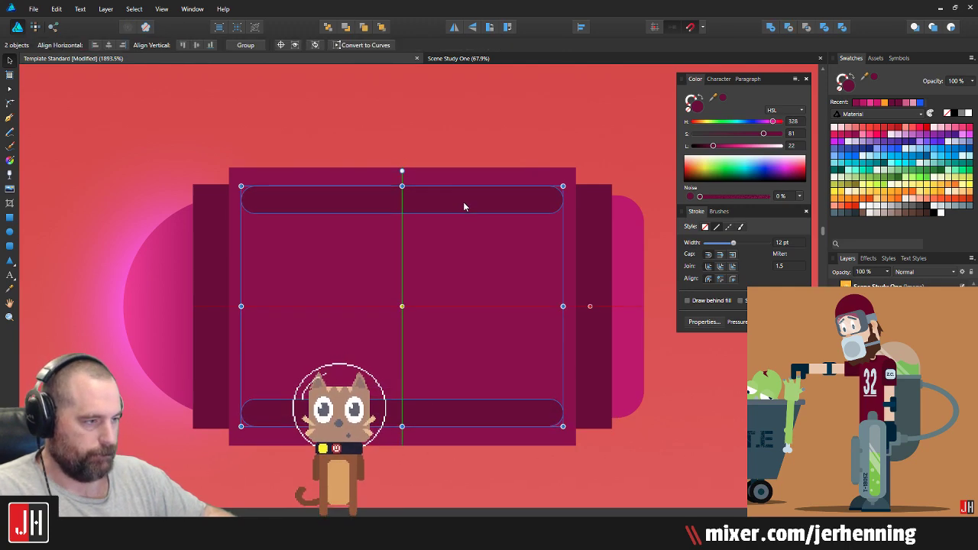
pyautogui.click(466, 134)
pyautogui.scroll(-4, 452, 174)
pyautogui.moveTo(477, 199); pyautogui.dragTo(445, 220)
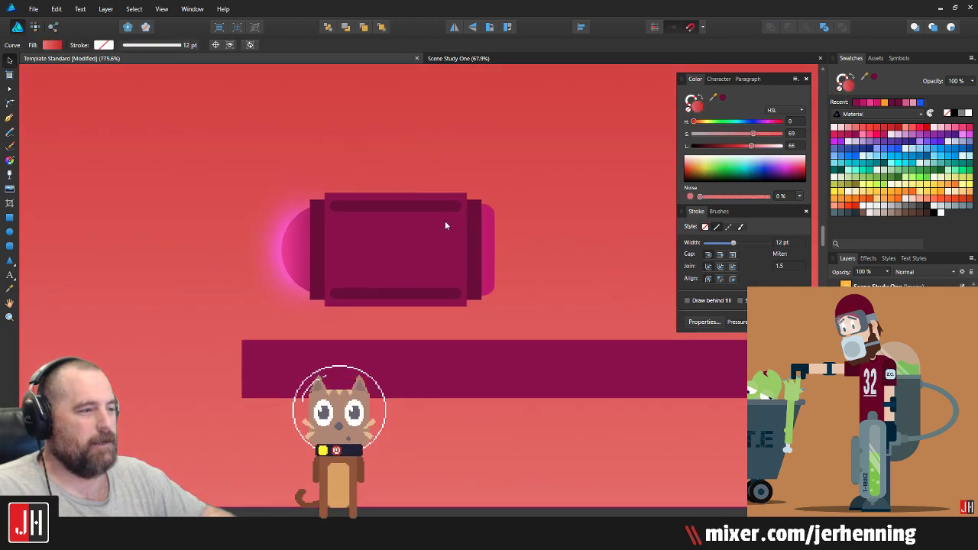
# Step: Scale both dark rounded bars down together so they sit further in from the engine body's sides
pyautogui.scroll(4, 428, 271)
pyautogui.click(414, 313)
pyautogui.keyDown('shift'); pyautogui.click(505, 118); pyautogui.keyUp('shift')
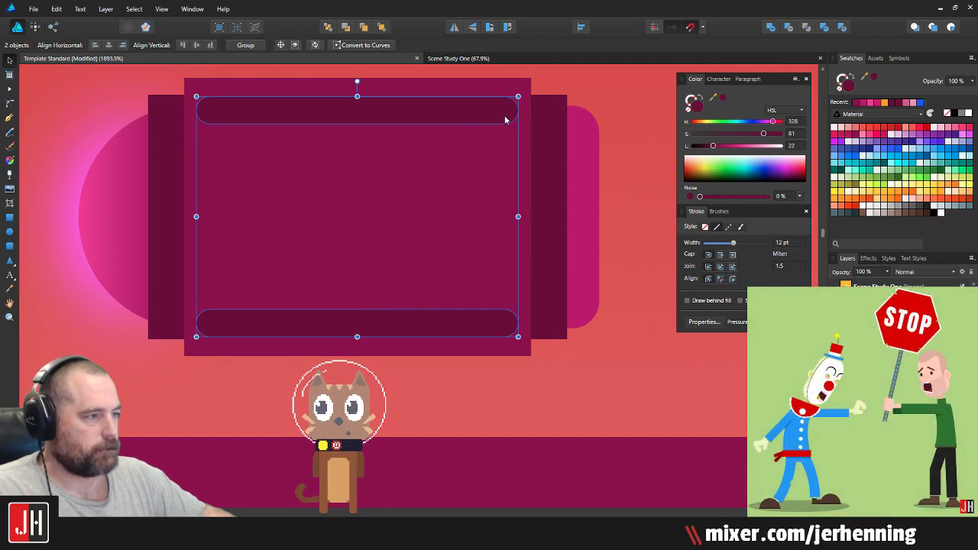
pyautogui.moveTo(518, 97); pyautogui.dragTo(469, 115)
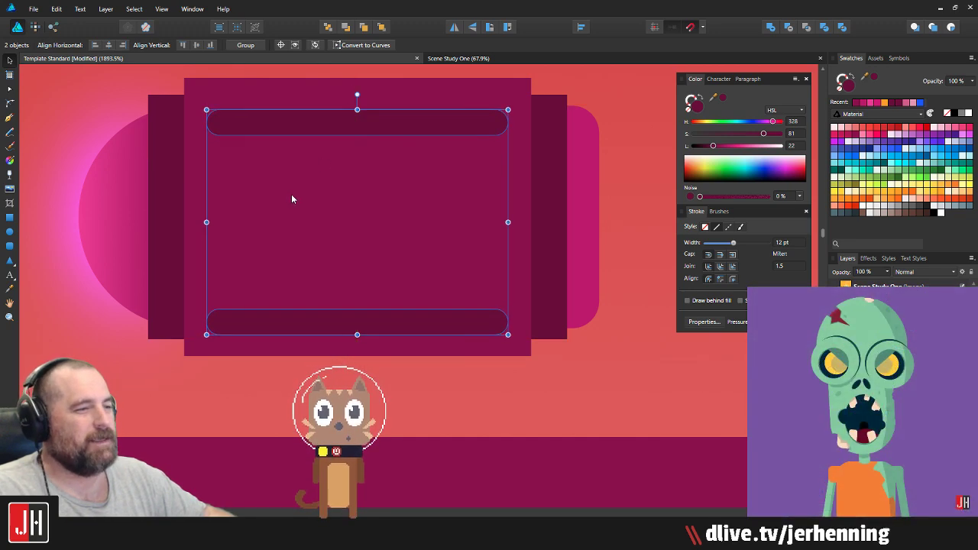
# Step: Reposition the two rounded bars so they are inset evenly from the engine body's upper and lower edges
pyautogui.click(291, 194)
pyautogui.click(343, 132)
pyautogui.keyDown('shift'); pyautogui.click(351, 324); pyautogui.keyUp('shift')
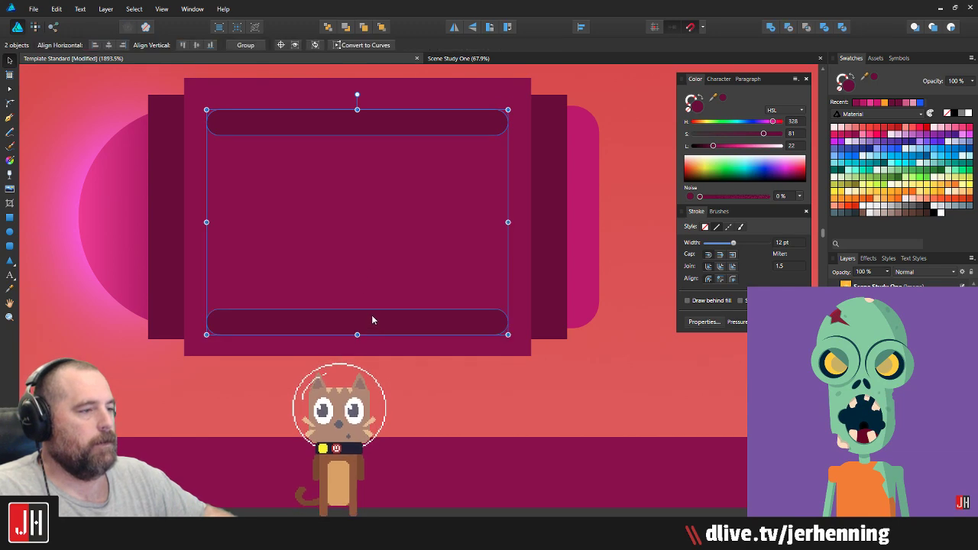
pyautogui.click(623, 220)
pyautogui.scroll(-4, 407, 229)
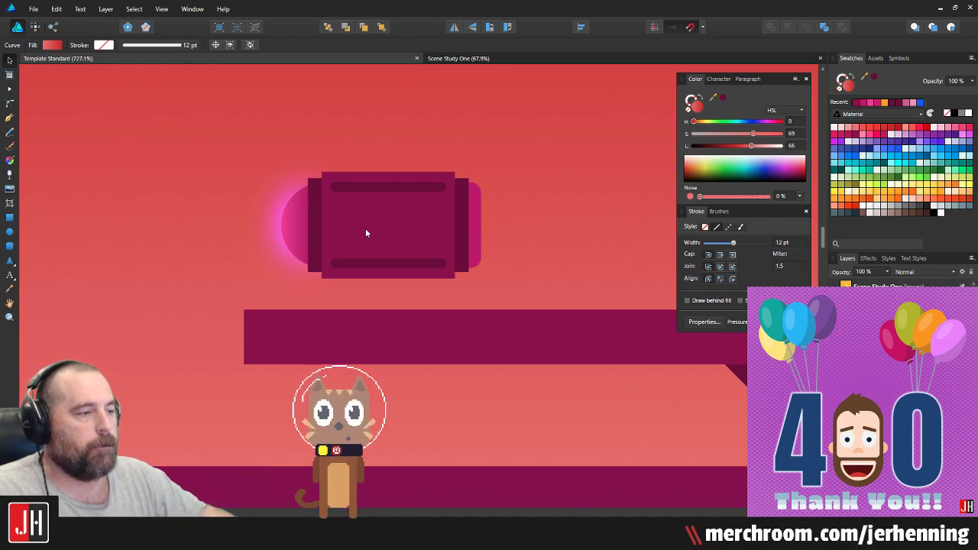
pyautogui.scroll(2, 403, 216)
pyautogui.scroll(2, 396, 218)
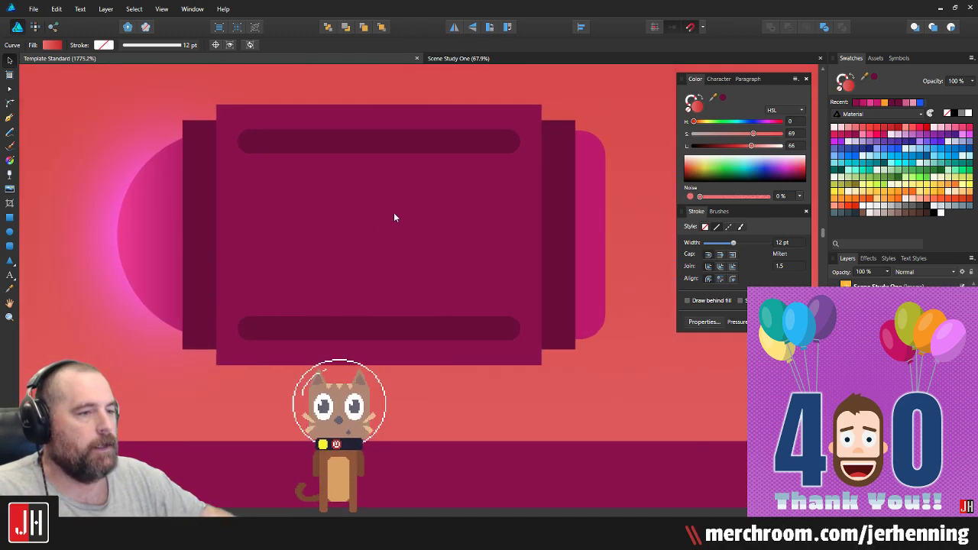
# Step: Draw a dark maroon circle on the engine's central panel, shrink it, and place it just below the upper bar's left end
pyautogui.moveTo(394, 214); pyautogui.dragTo(387, 215)
pyautogui.click(10, 233)
pyautogui.moveTo(297, 165); pyautogui.dragTo(449, 317)
pyautogui.moveTo(368, 243); pyautogui.dragTo(365, 239)
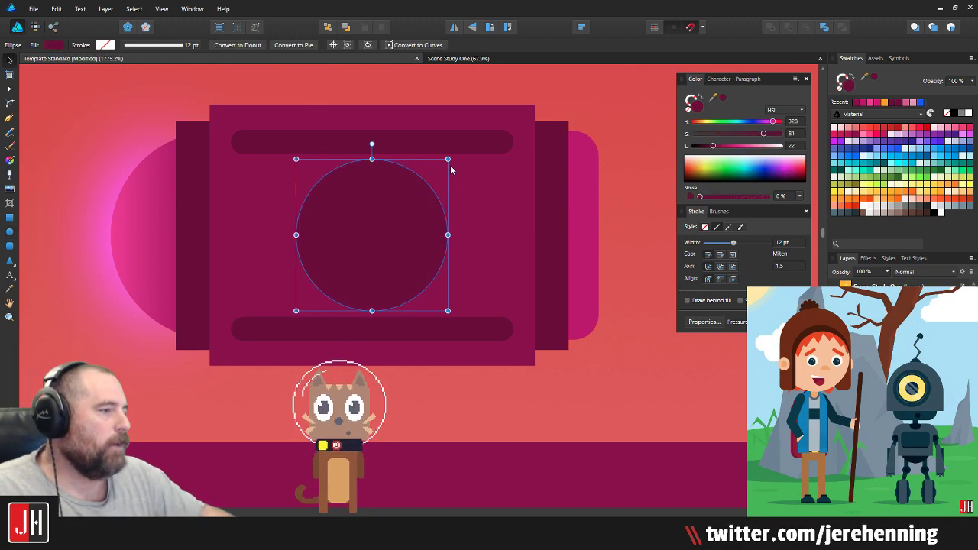
pyautogui.moveTo(448, 159); pyautogui.dragTo(404, 202)
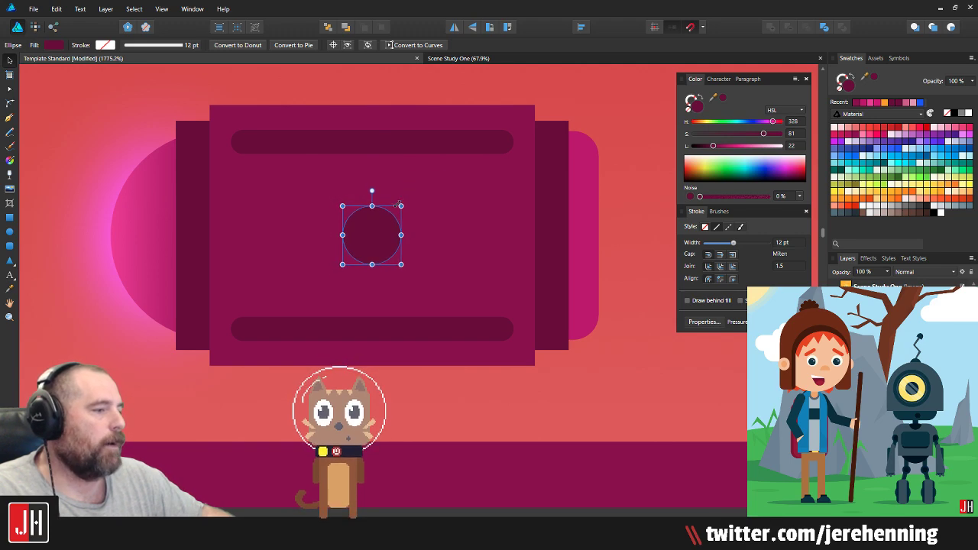
pyautogui.moveTo(366, 238); pyautogui.dragTo(255, 203)
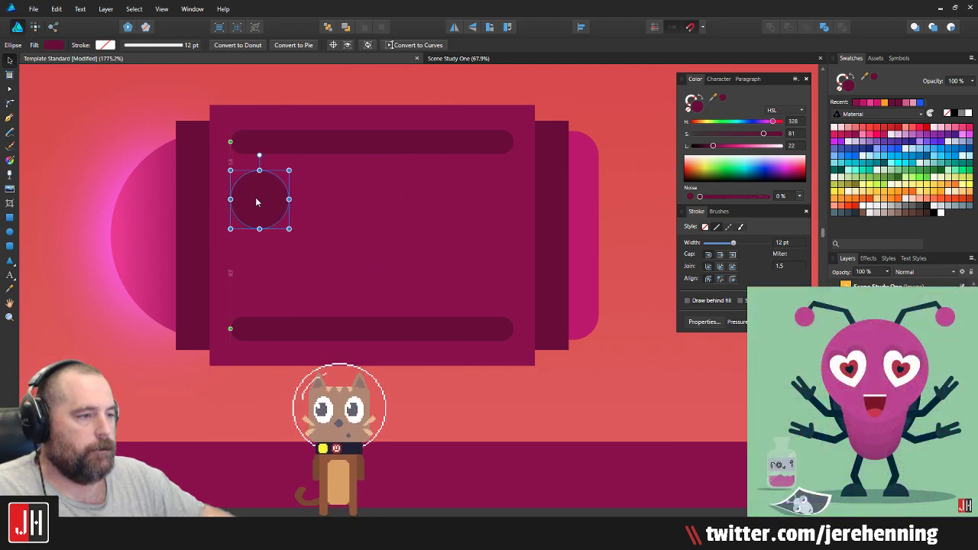
# Step: Shrink the circle further, copy it straight below, group both circles, and centre the pair vertically between the two bars
pyautogui.moveTo(286, 171); pyautogui.dragTo(252, 269)
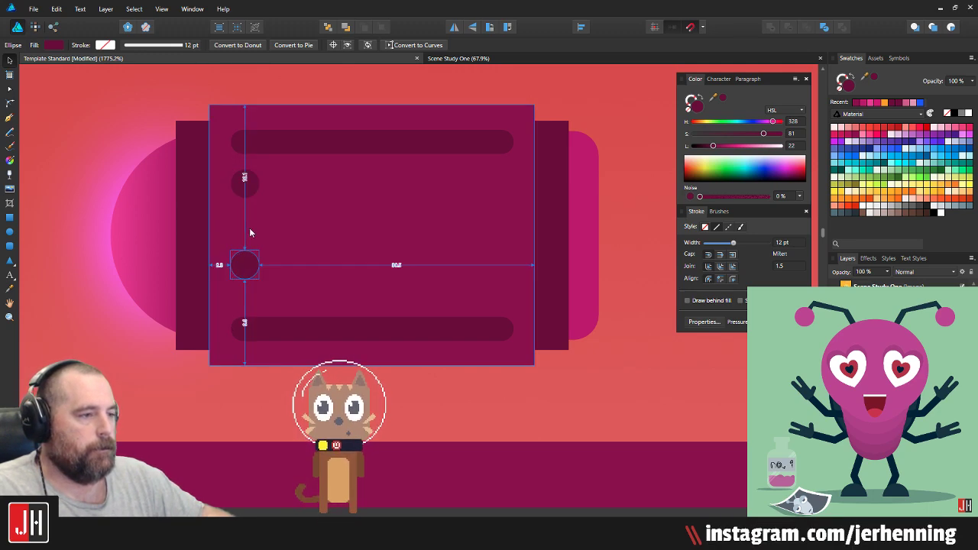
pyautogui.keyDown('shift'); pyautogui.click(253, 197); pyautogui.keyUp('shift')
pyautogui.hotkey('ctrl', 'g')
pyautogui.moveTo(249, 187); pyautogui.dragTo(249, 197)
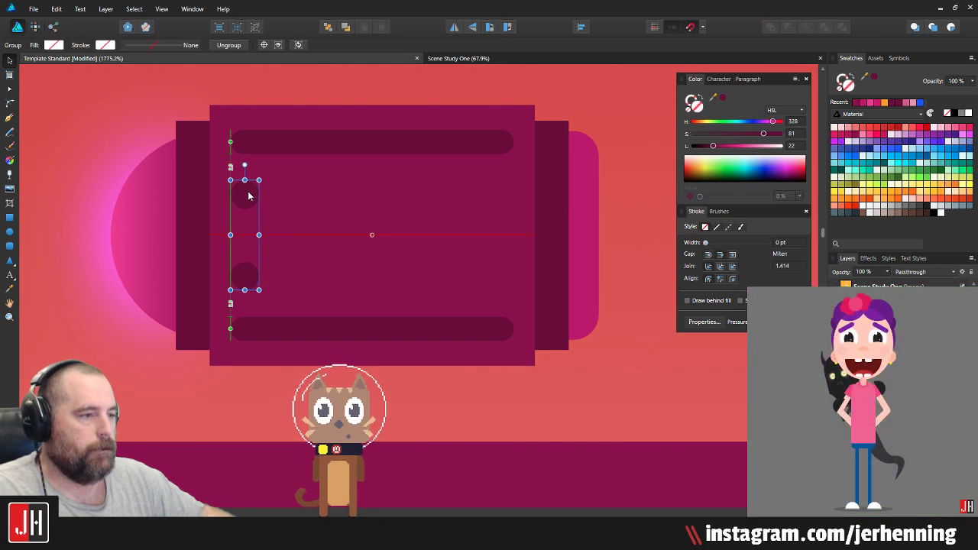
# Step: Duplicate the grouped pair of circles to the opposite end of the engine's central panel, aligned with the bars' right ends
pyautogui.moveTo(460, 198); pyautogui.dragTo(505, 187)
pyautogui.scroll(-10, 480, 231)
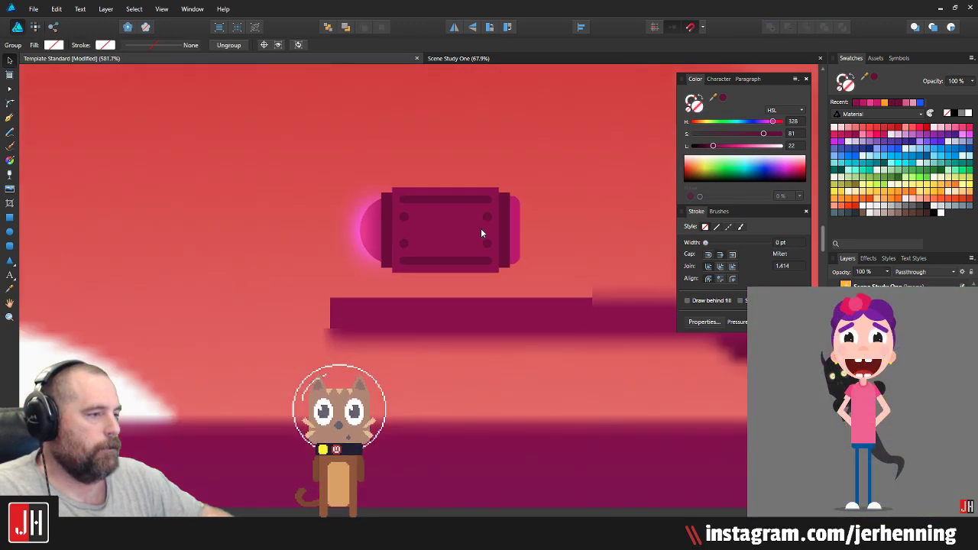
pyautogui.click(510, 343)
pyautogui.scroll(4, 538, 229)
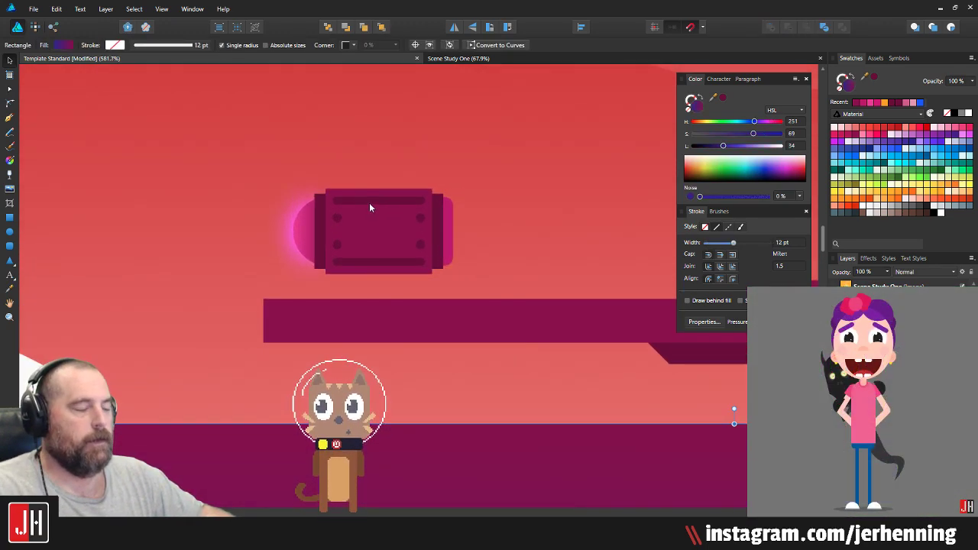
pyautogui.scroll(-3, 348, 200)
pyautogui.scroll(6, 340, 217)
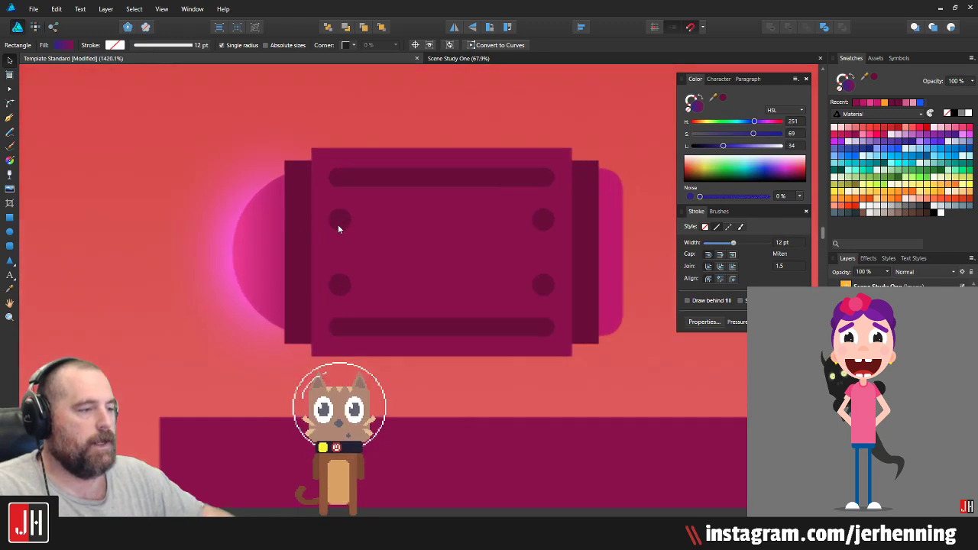
# Step: Cut both circle groups and the two horizontal bars and paste them inside the engine's central panel rectangle
pyautogui.click(269, 222)
pyautogui.keyDown('shift'); pyautogui.click(300, 241); pyautogui.keyUp('shift')
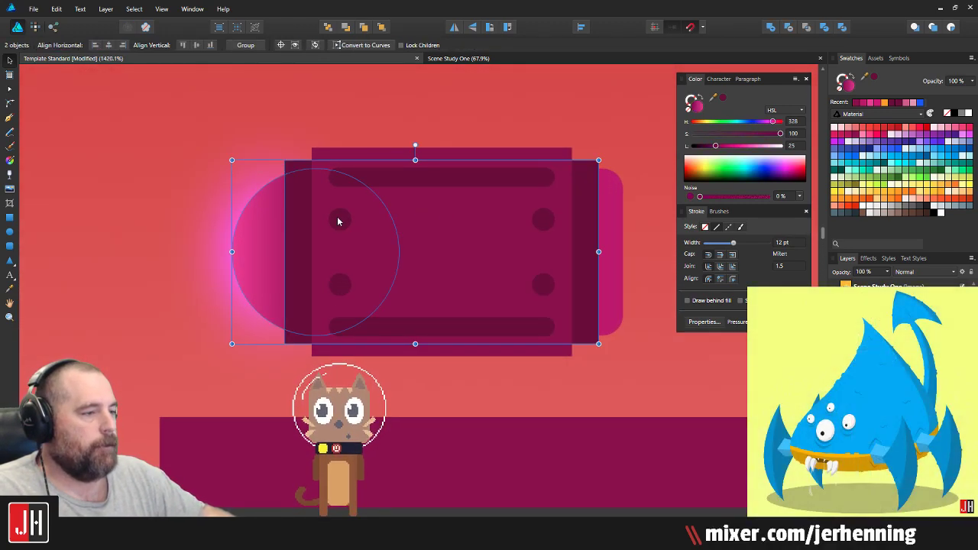
pyautogui.click(337, 219)
pyautogui.keyDown('shift'); pyautogui.click(538, 291); pyautogui.keyUp('shift')
pyautogui.keyDown('shift'); pyautogui.click(504, 324); pyautogui.keyUp('shift')
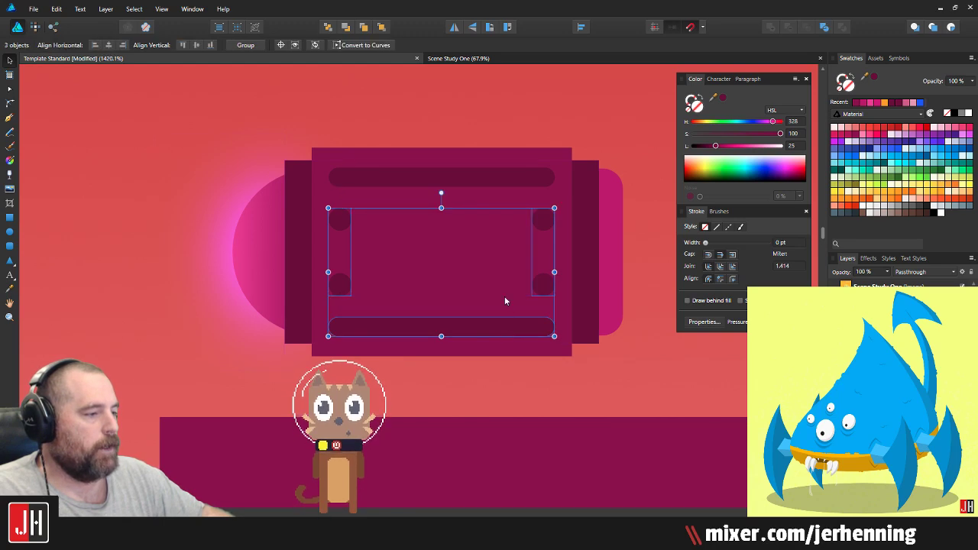
pyautogui.keyDown('shift'); pyautogui.click(480, 178); pyautogui.keyUp('shift')
pyautogui.hotkey('ctrl', 'x')
pyautogui.click(472, 191)
pyautogui.hotkey('ctrl', 'alt', 'v')
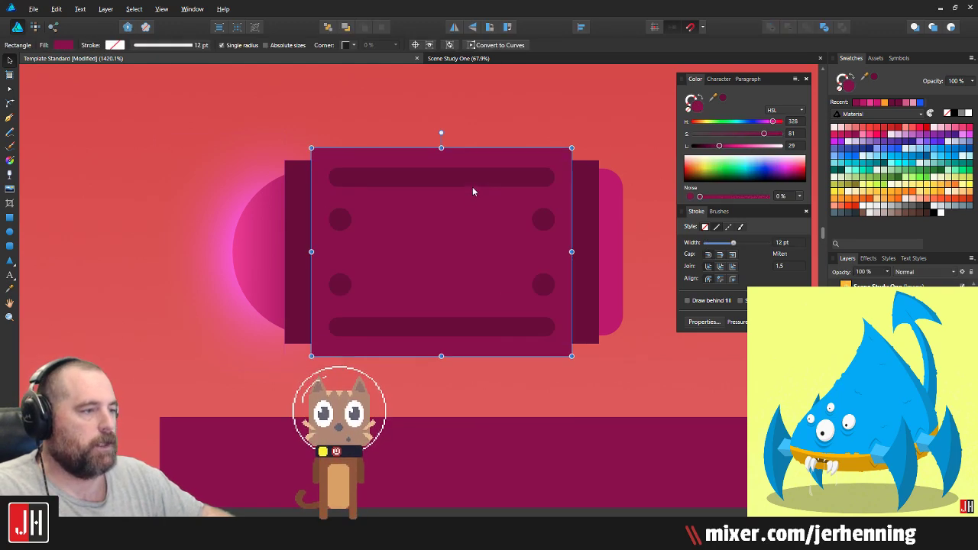
pyautogui.click(506, 119)
pyautogui.moveTo(432, 204); pyautogui.dragTo(416, 210)
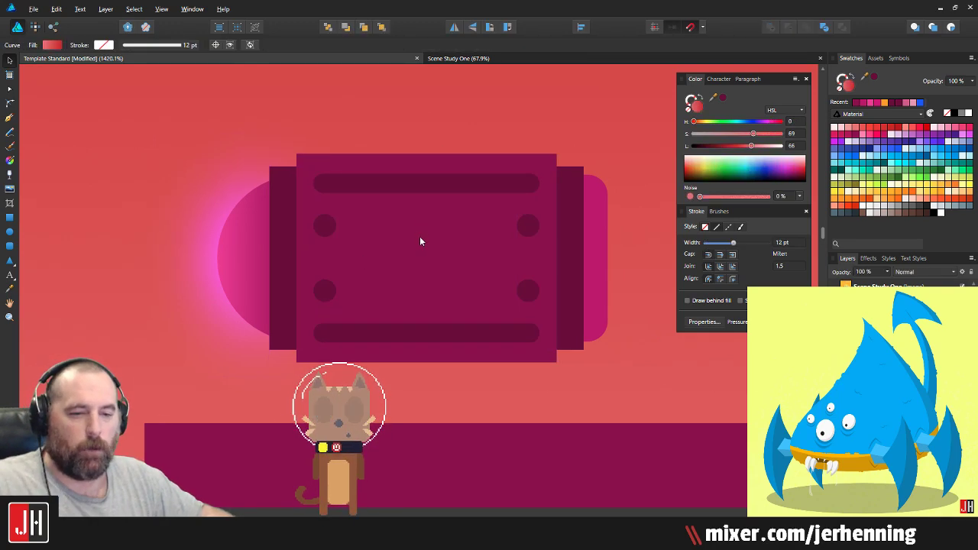
# Step: Group the central panel, the dark block behind it, the glowing dome, and the rounded end cap into one engine object
pyautogui.click(393, 239)
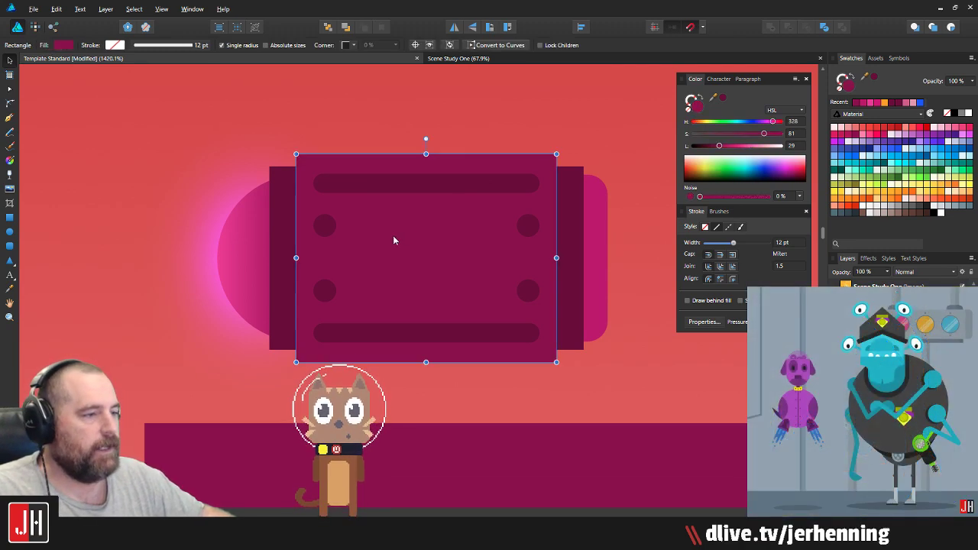
pyautogui.keyDown('shift'); pyautogui.click(286, 239); pyautogui.keyUp('shift')
pyautogui.keyDown('shift'); pyautogui.click(255, 243); pyautogui.keyUp('shift')
pyautogui.keyDown('shift'); pyautogui.click(606, 244); pyautogui.keyUp('shift')
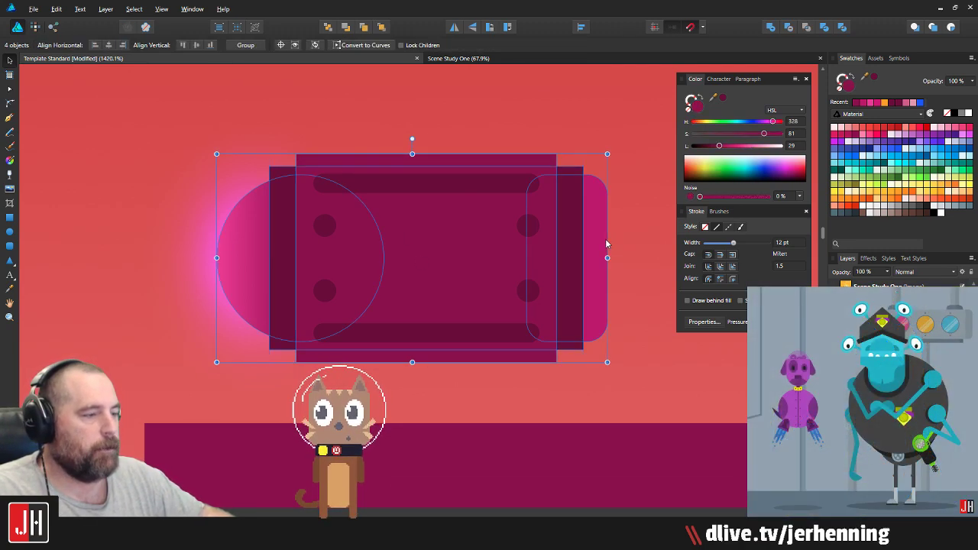
pyautogui.hotkey('ctrl', 'g')
pyautogui.scroll(-5, 478, 232)
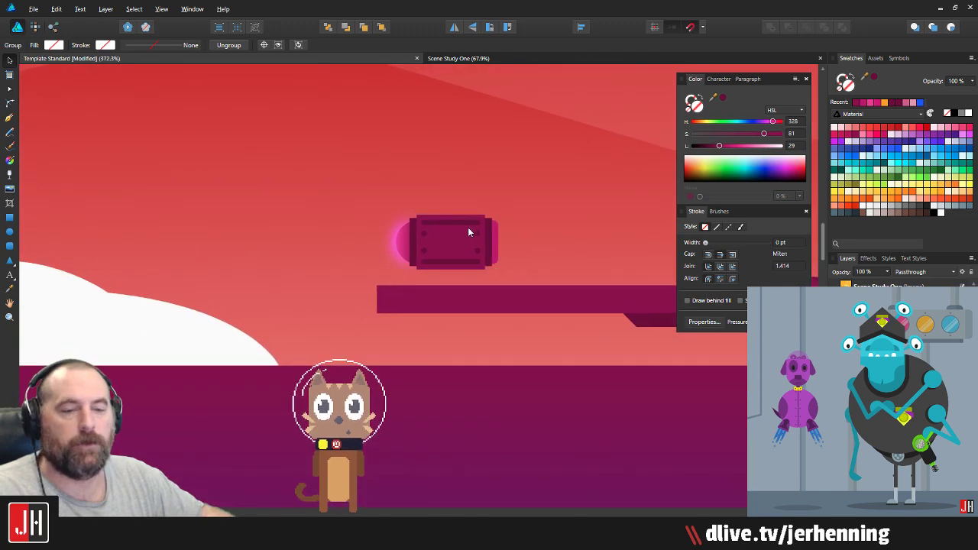
# Step: Examine how the engine and the beam below it look within the complete sunset landscape
pyautogui.click(498, 200)
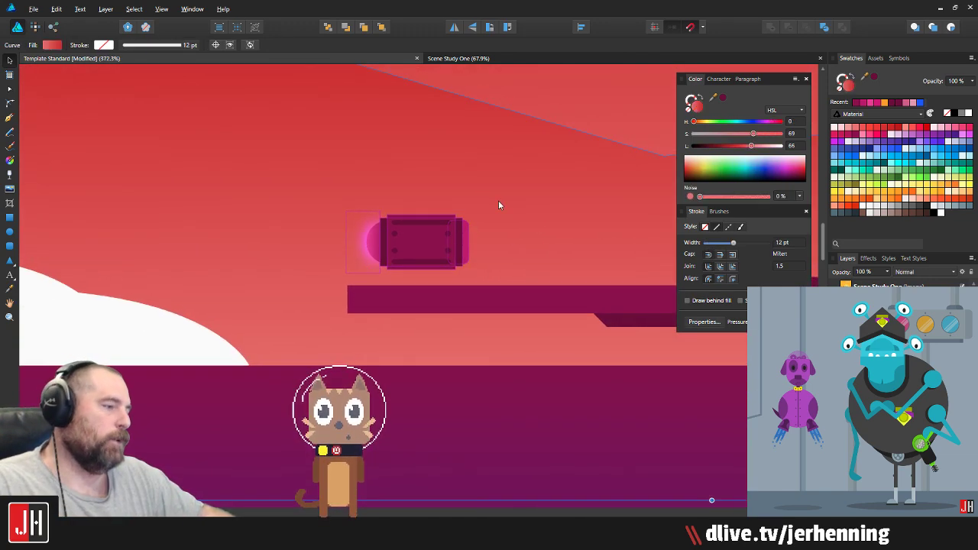
pyautogui.scroll(-4, 498, 200)
pyautogui.moveTo(543, 218); pyautogui.dragTo(422, 246)
pyautogui.scroll(-3, 436, 227)
pyautogui.moveTo(422, 318); pyautogui.dragTo(387, 375)
pyautogui.click(98, 263)
pyautogui.moveTo(337, 239); pyautogui.dragTo(352, 296)
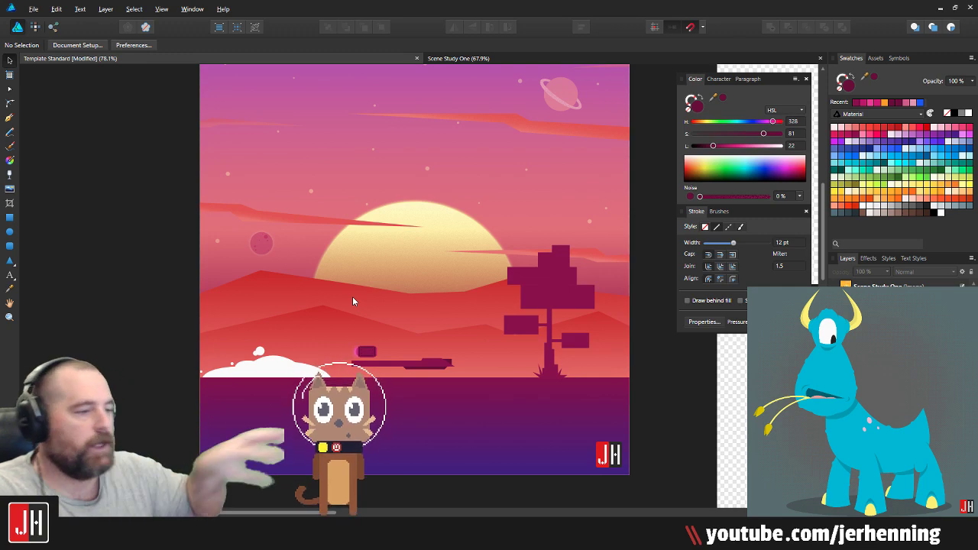
pyautogui.scroll(5, 360, 359)
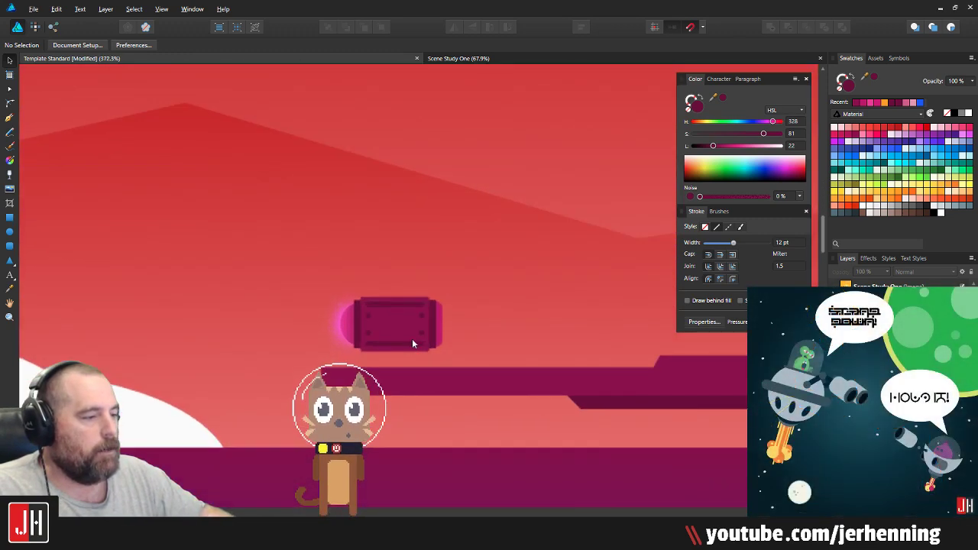
# Step: Enlarge the engine group proportionally by about half and keep it positioned above the beam
pyautogui.click(407, 326)
pyautogui.moveTo(443, 296); pyautogui.dragTo(489, 272)
pyautogui.scroll(4, 453, 320)
pyautogui.moveTo(432, 319); pyautogui.dragTo(397, 326)
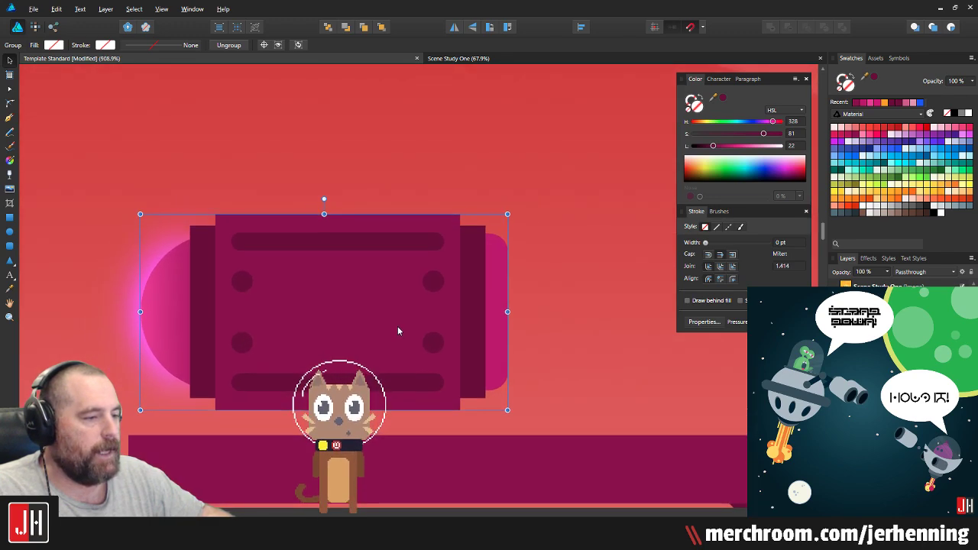
pyautogui.scroll(-4, 396, 352)
# Step: Slant the long beam's left end by moving its lower corner node inward along the bottom edge
pyautogui.click(336, 392)
pyautogui.scroll(4, 326, 413)
pyautogui.scroll(1, 328, 414)
pyautogui.press('a')
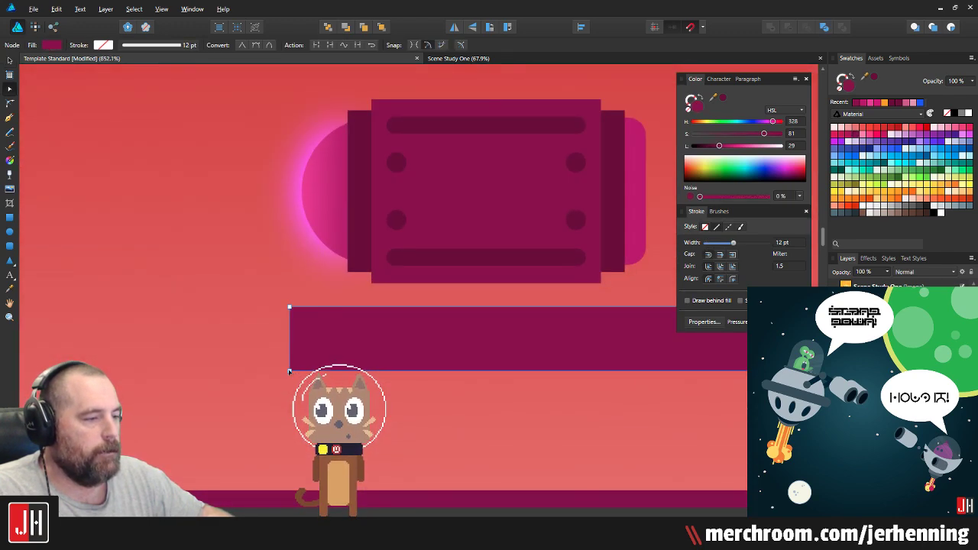
pyautogui.moveTo(289, 371); pyautogui.dragTo(370, 371)
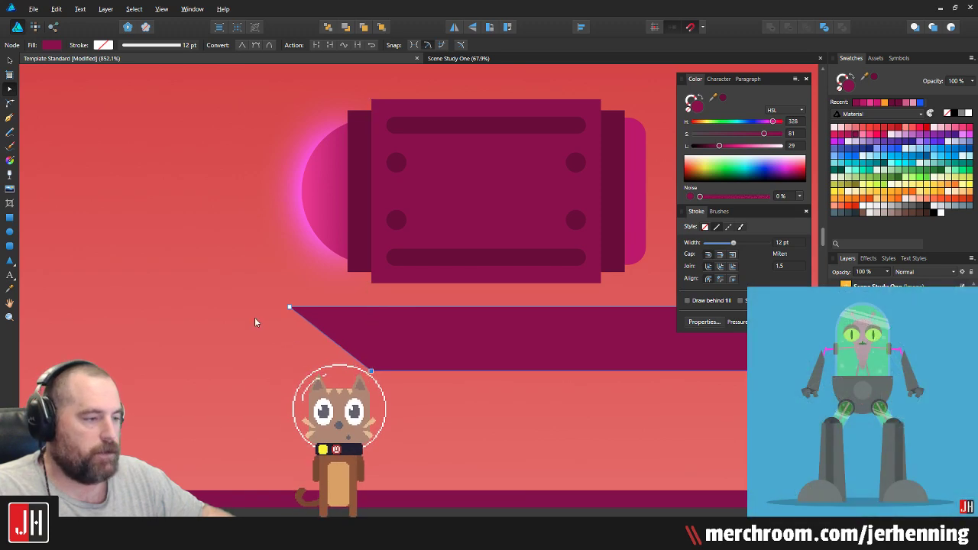
pyautogui.click(254, 322)
# Step: Add a dark maroon rectangle behind the beam's left end, filling the space beneath the slanted edge
pyautogui.scroll(1, 291, 329)
pyautogui.press('m')
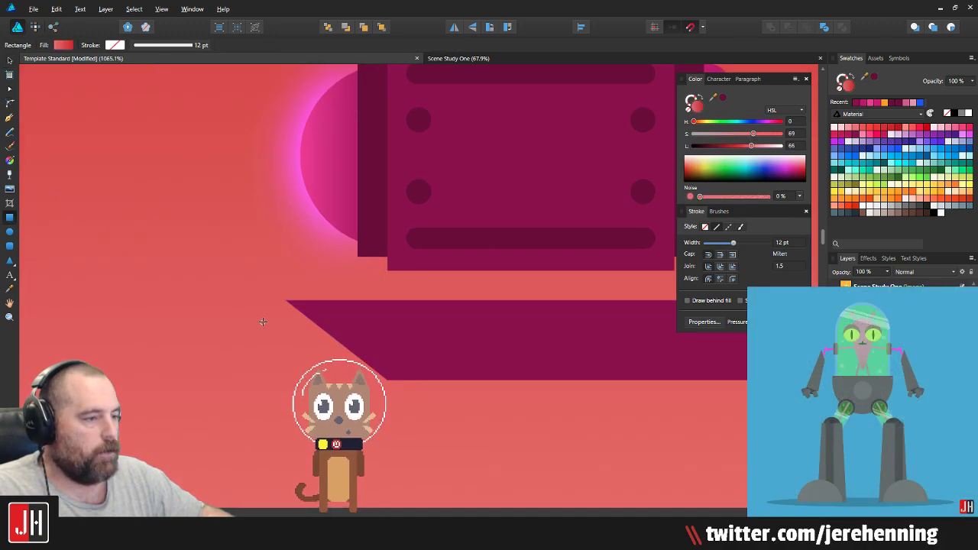
pyautogui.moveTo(297, 303)
pyautogui.mouseDown()
pyautogui.moveTo(384, 367)
pyautogui.moveTo(472, 375)
pyautogui.mouseUp()
pyautogui.scroll(3, 335, 362)
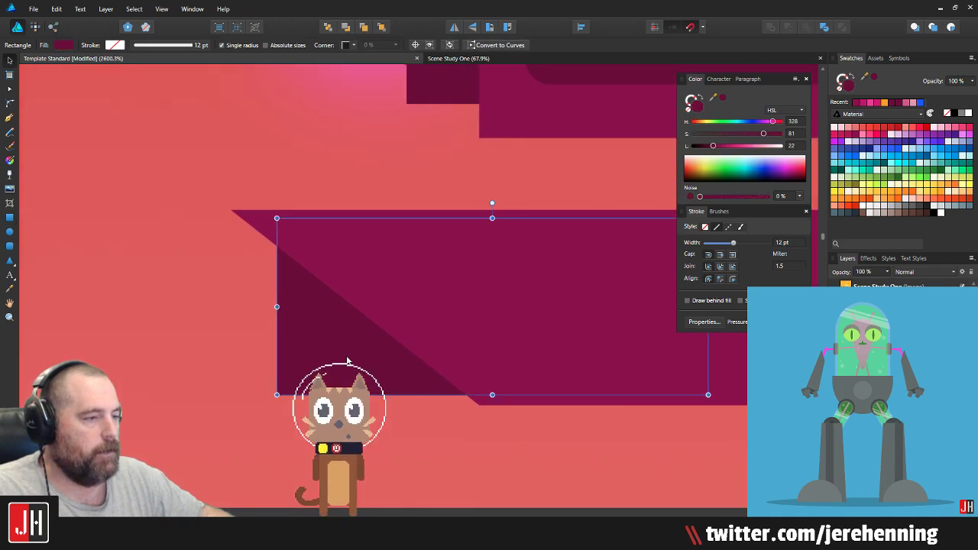
pyautogui.scroll(-10, 125, 306)
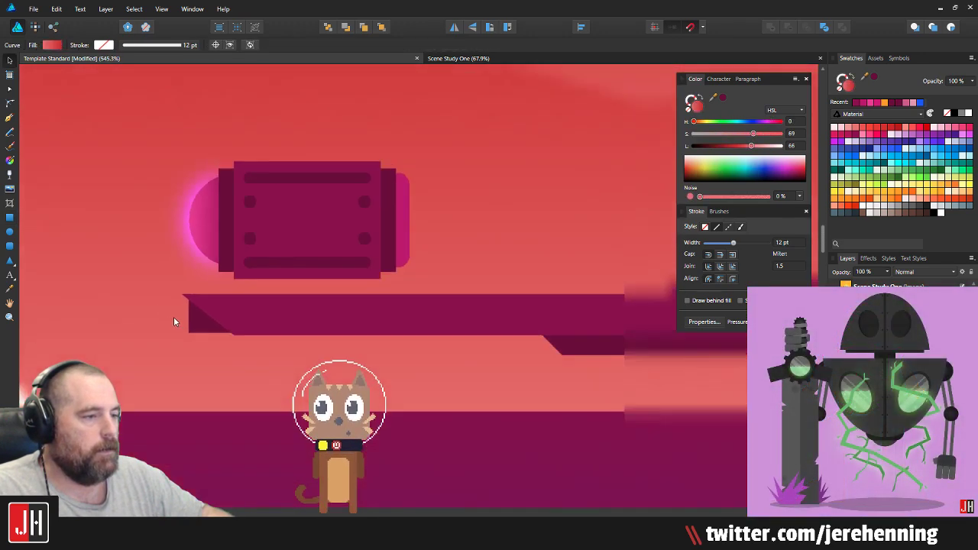
pyautogui.scroll(2, 283, 330)
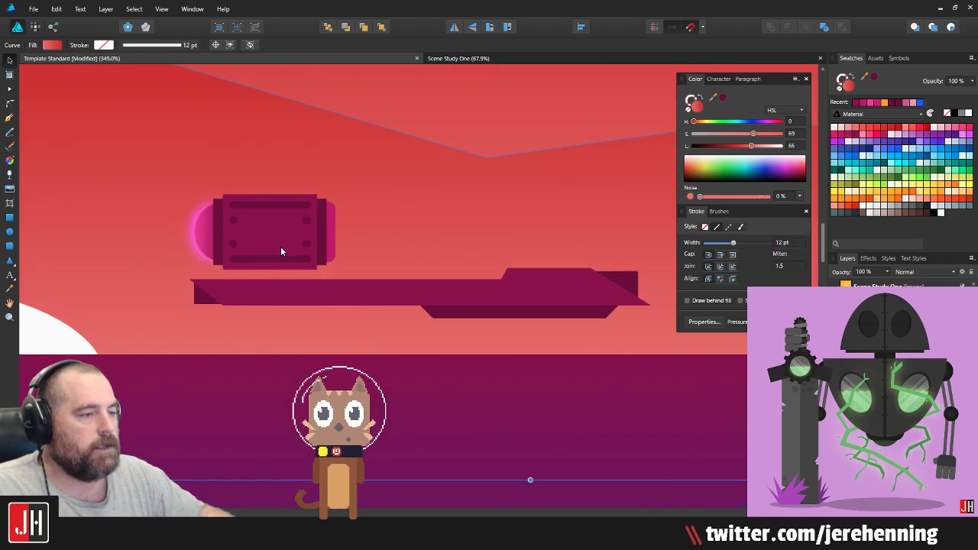
# Step: Move the engine group slightly up and left to widen the gap between it and the beam
pyautogui.scroll(2, 273, 233)
pyautogui.click(299, 240)
pyautogui.scroll(1, 320, 235)
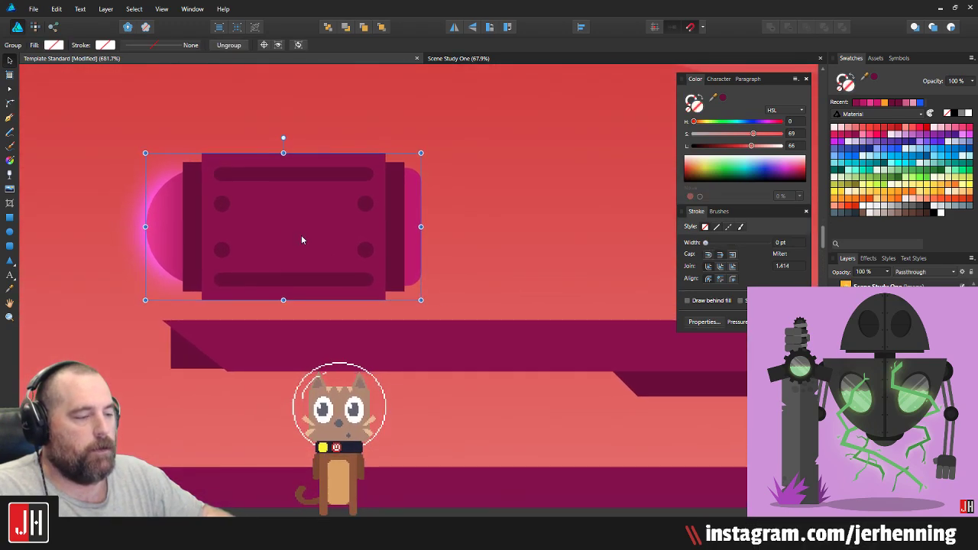
pyautogui.moveTo(302, 240); pyautogui.dragTo(290, 212)
pyautogui.scroll(-3, 447, 248)
pyautogui.click(447, 248)
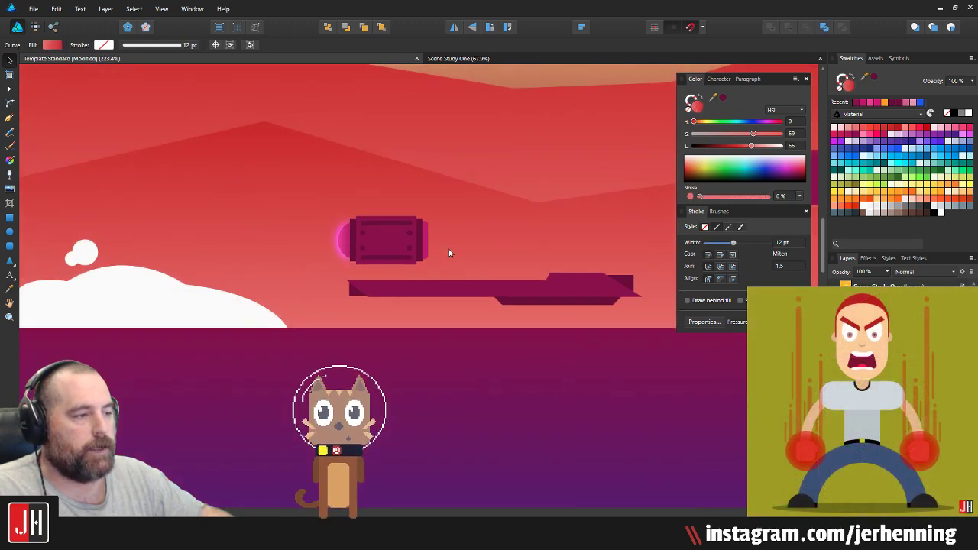
# Step: Nudge the engine group slightly to the right above the beam
pyautogui.scroll(1, 377, 289)
pyautogui.scroll(1, 376, 288)
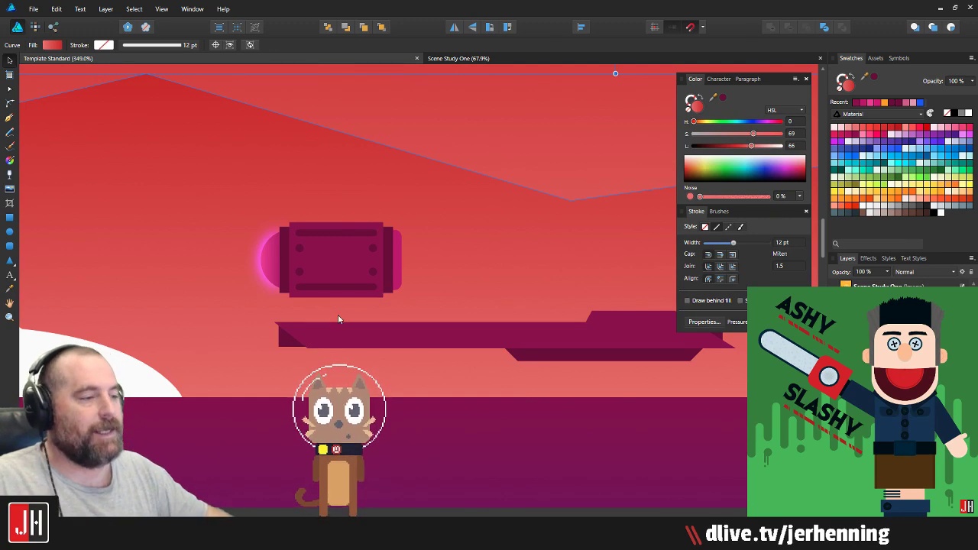
pyautogui.scroll(3, 317, 283)
pyautogui.click(351, 197)
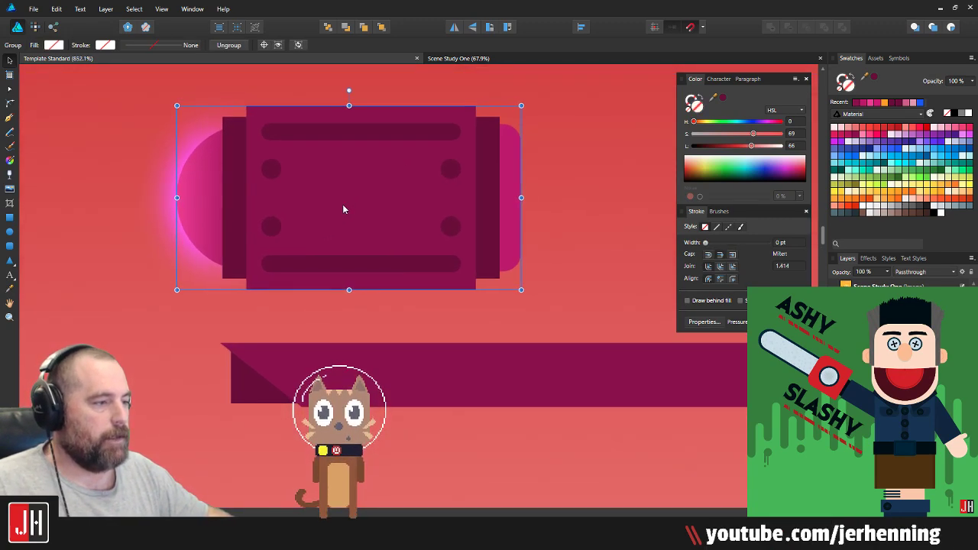
pyautogui.moveTo(343, 206); pyautogui.dragTo(345, 207)
pyautogui.click(572, 236)
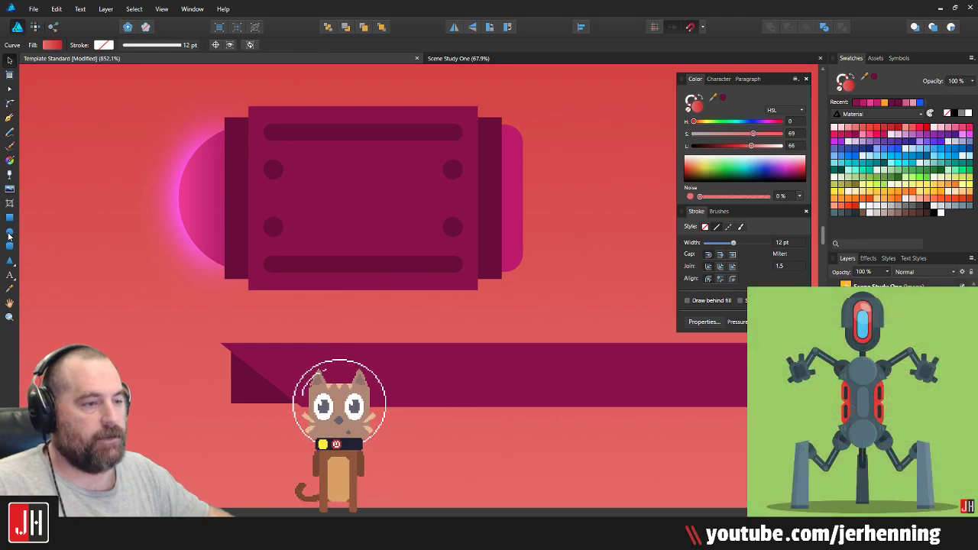
# Step: Draw a dark maroon rounded rectangle with 50% corners over the beam and enlarge it from its centre to reach the engine's underside
pyautogui.click(10, 247)
pyautogui.scroll(2, 396, 325)
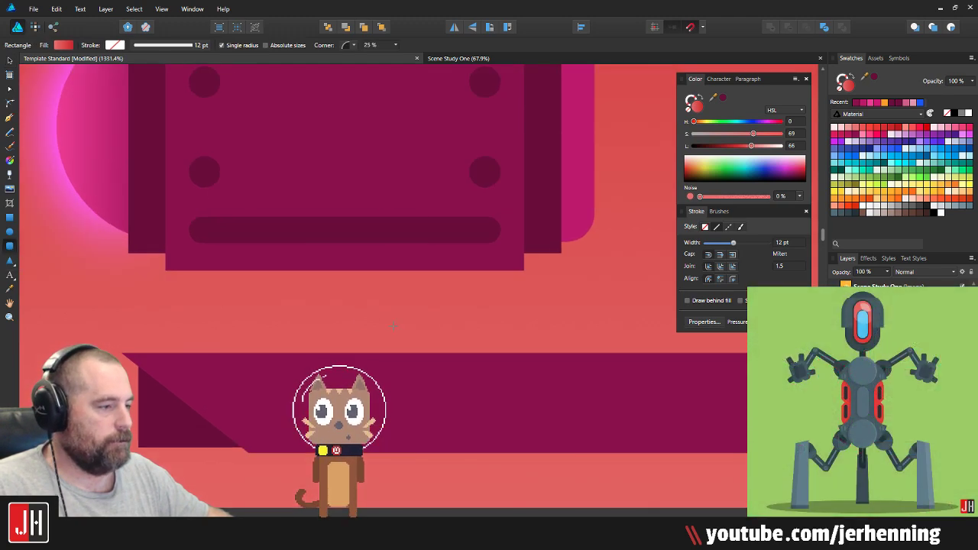
pyautogui.moveTo(314, 291); pyautogui.dragTo(399, 422)
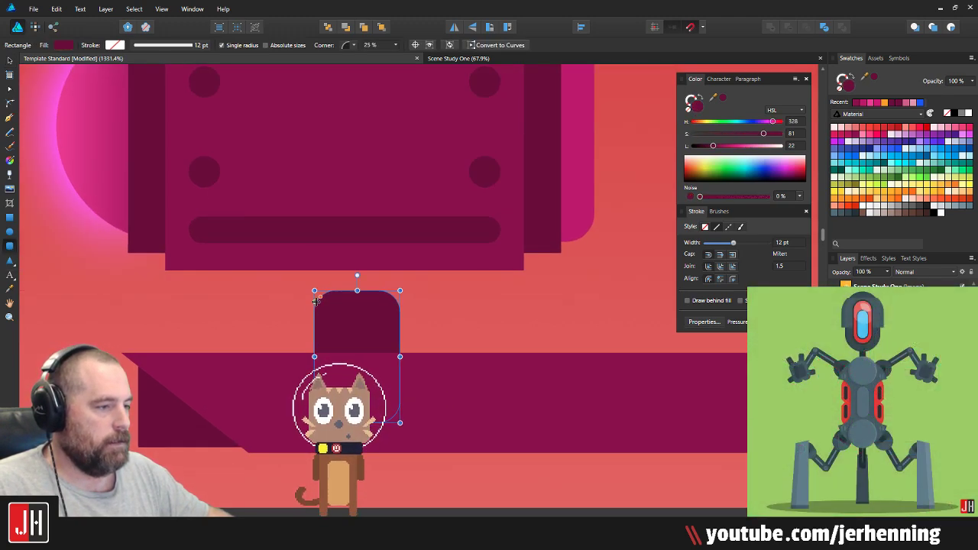
pyautogui.moveTo(321, 297); pyautogui.dragTo(345, 325)
pyautogui.press('v')
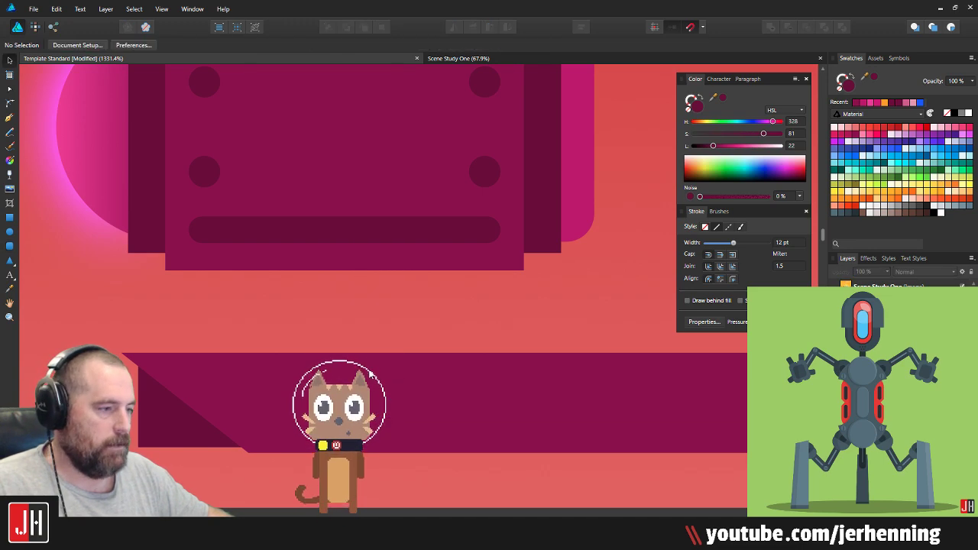
pyautogui.scroll(1, 367, 367)
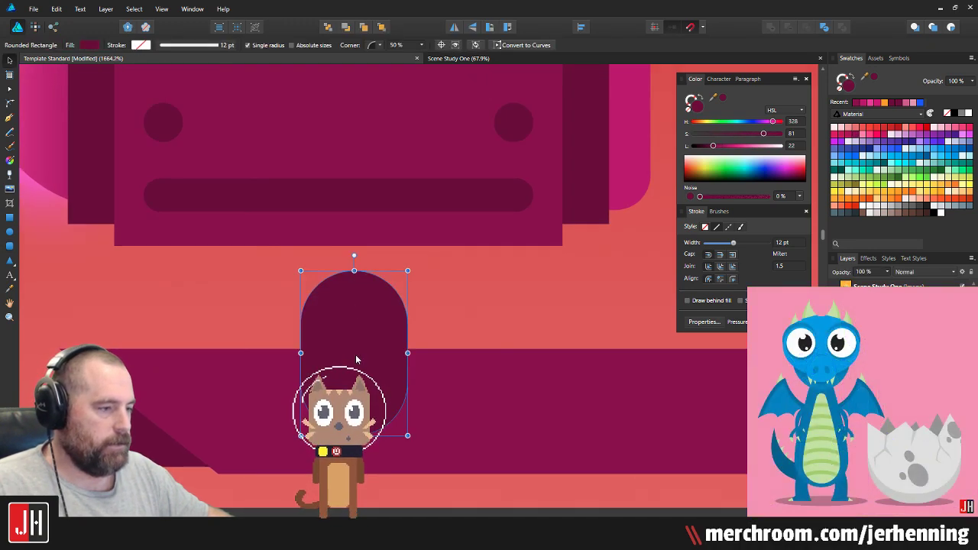
pyautogui.moveTo(407, 271); pyautogui.dragTo(425, 254)
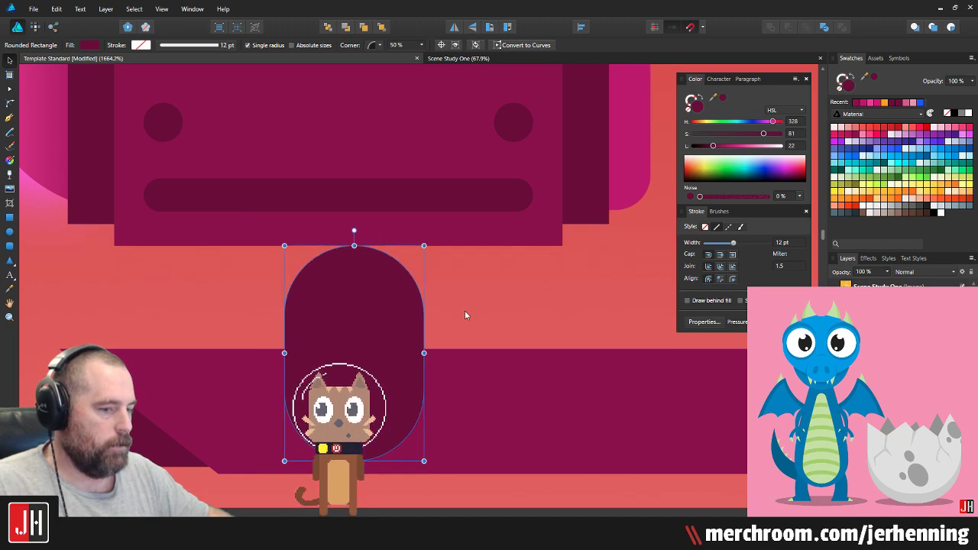
# Step: Fill the larger rounded rectangle with the engine's bright magenta, send it behind the smaller dark one and nudge it up
pyautogui.press('i')
pyautogui.click(626, 144)
pyautogui.press('v')
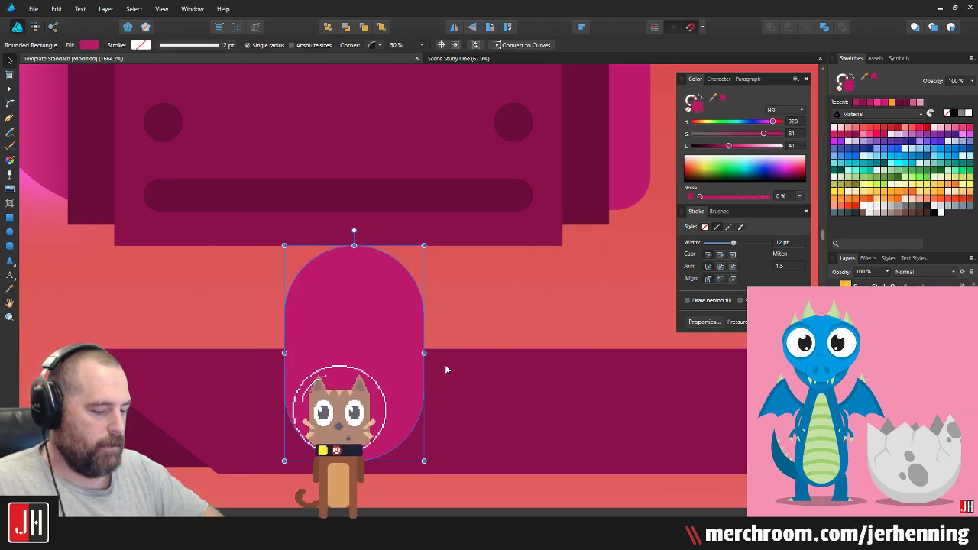
pyautogui.hotkey('ctrl', '[')
pyautogui.press('Up')
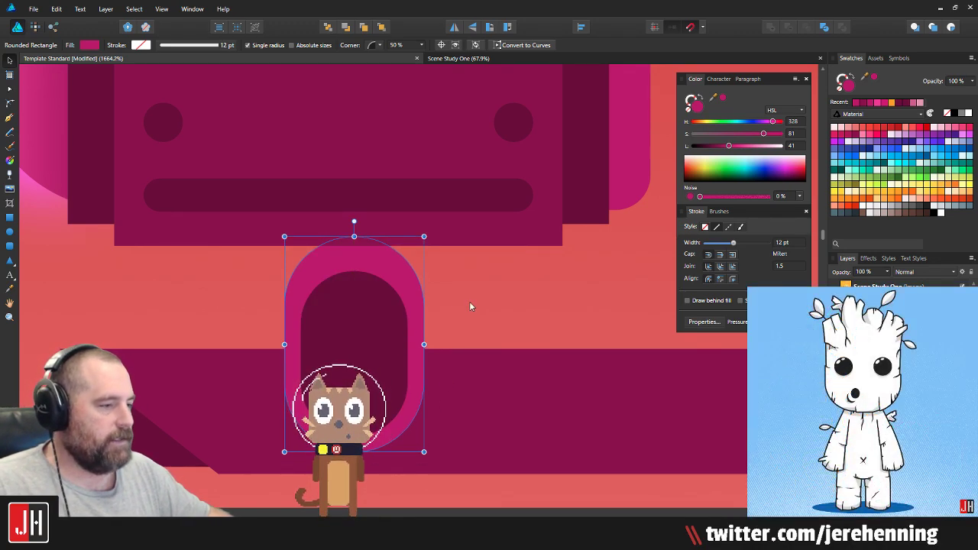
# Step: Enlarge both rounded rectangles together so their tops extend behind the engine's lower edge
pyautogui.click(368, 318)
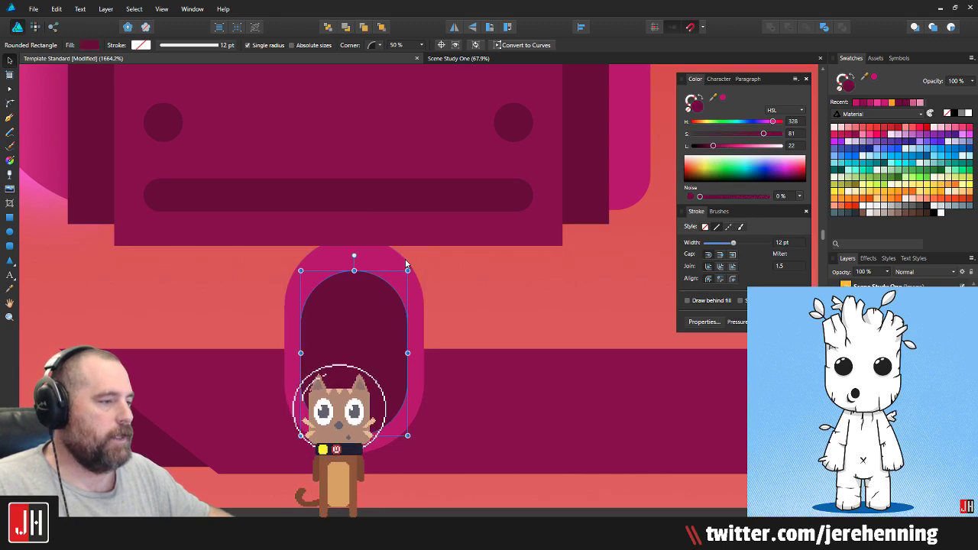
pyautogui.keyDown('shift'); pyautogui.click(406, 263); pyautogui.keyUp('shift')
pyautogui.moveTo(422, 234); pyautogui.dragTo(452, 198)
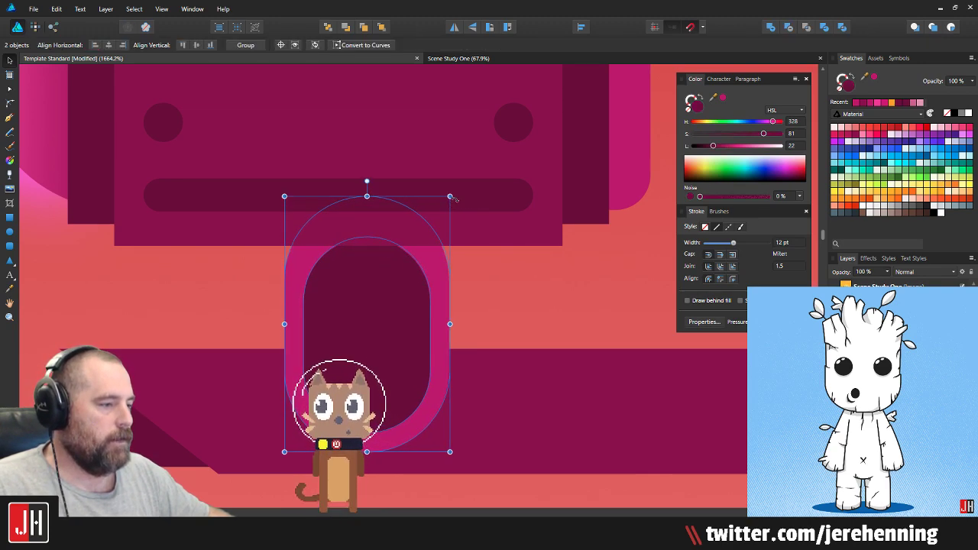
pyautogui.click(231, 274)
# Step: Draw a magenta rectangle across the upper half of the two rounded rectangles and cut it to the clipboard
pyautogui.press('m')
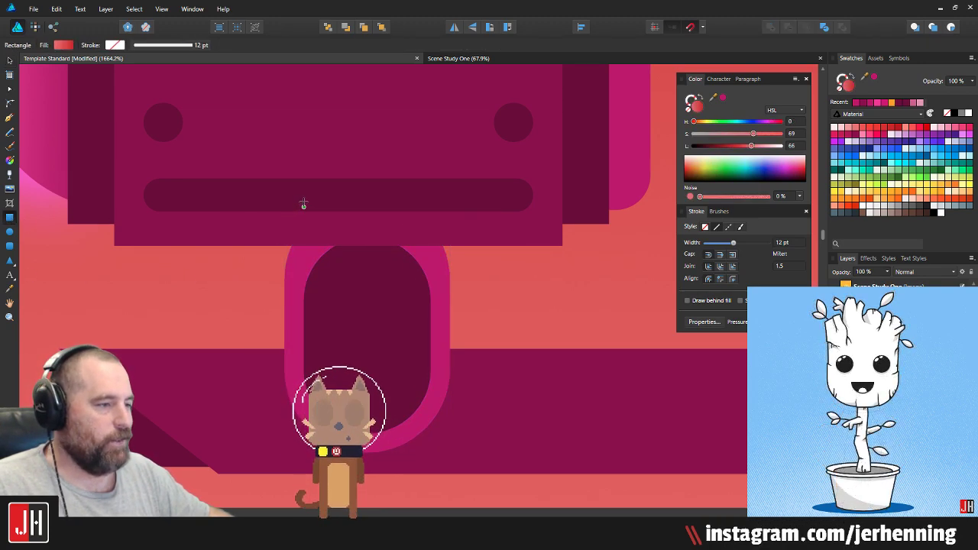
pyautogui.moveTo(237, 182)
pyautogui.mouseDown()
pyautogui.moveTo(563, 328)
pyautogui.moveTo(563, 319)
pyautogui.moveTo(552, 334)
pyautogui.mouseUp()
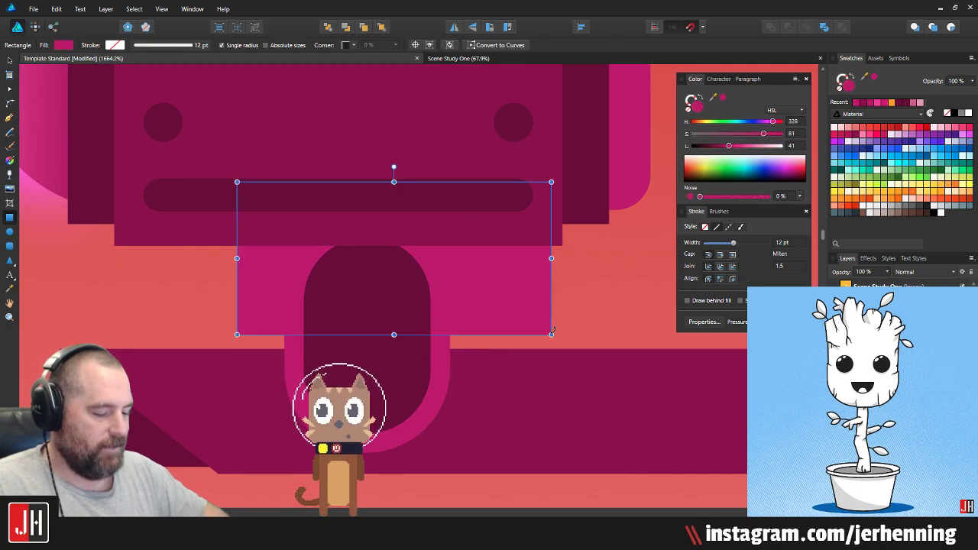
pyautogui.hotkey('ctrl', 'shift', ']')
pyautogui.press('v')
pyautogui.press('Delete')
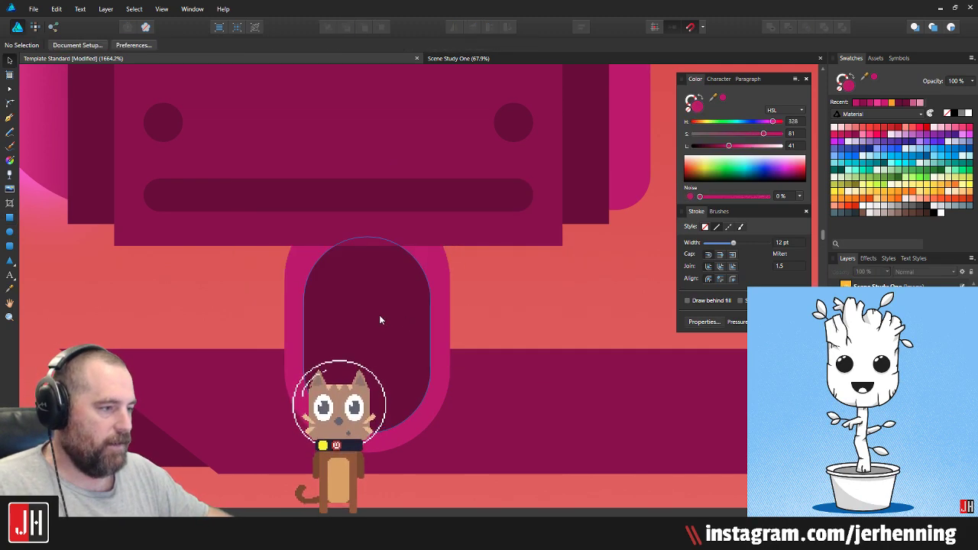
# Step: Subtract pasted copies of the rectangle from the dark inner shape and the magenta outer shape, leaving only their lower halves
pyautogui.click(382, 317)
pyautogui.hotkey('ctrl', 'v')
pyautogui.keyDown('shift'); pyautogui.click(395, 356); pyautogui.keyUp('shift')
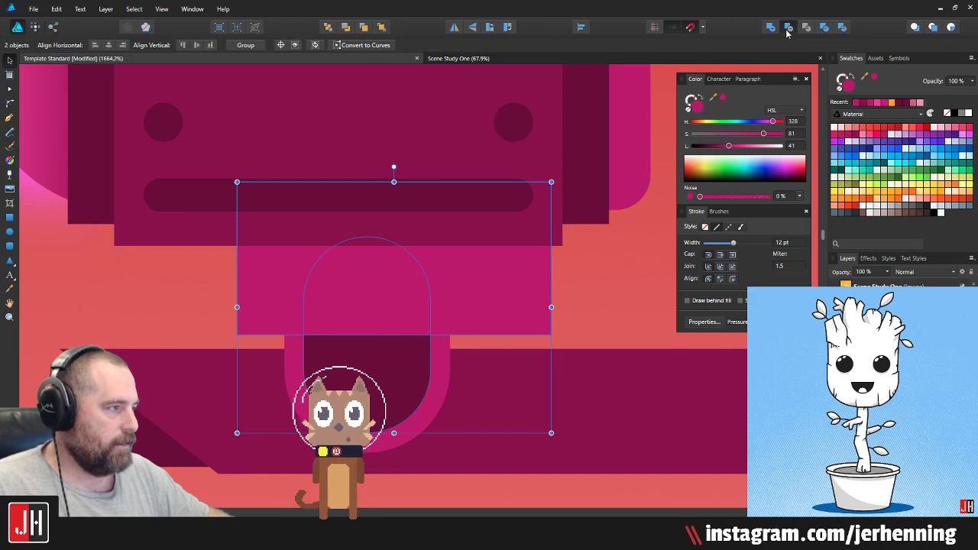
pyautogui.click(787, 29)
pyautogui.click(442, 286)
pyautogui.hotkey('ctrl', 'v')
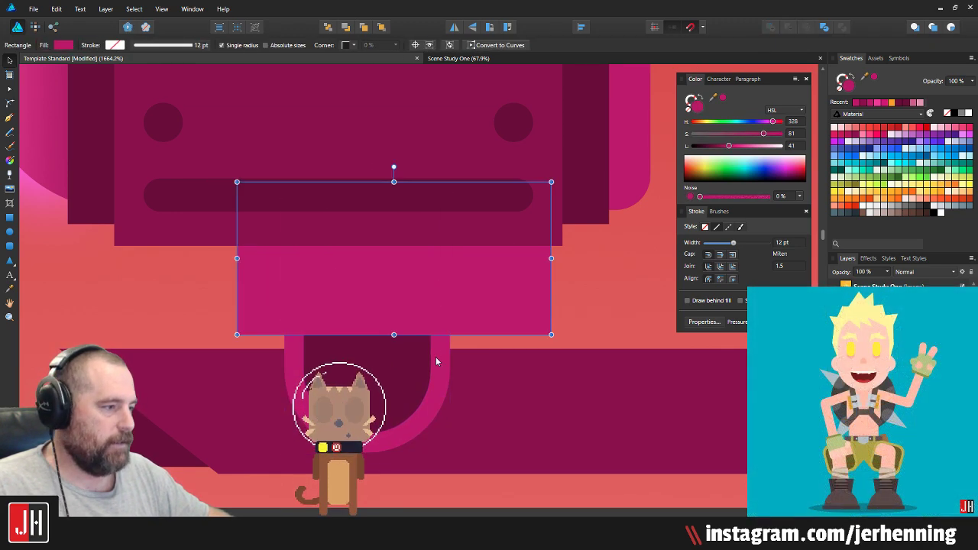
pyautogui.keyDown('shift'); pyautogui.click(437, 358); pyautogui.keyUp('shift')
pyautogui.click(787, 29)
# Step: Nest the dark half-shape inside the magenta one and move the U-shaped bracket slightly up on the beam
pyautogui.click(372, 302)
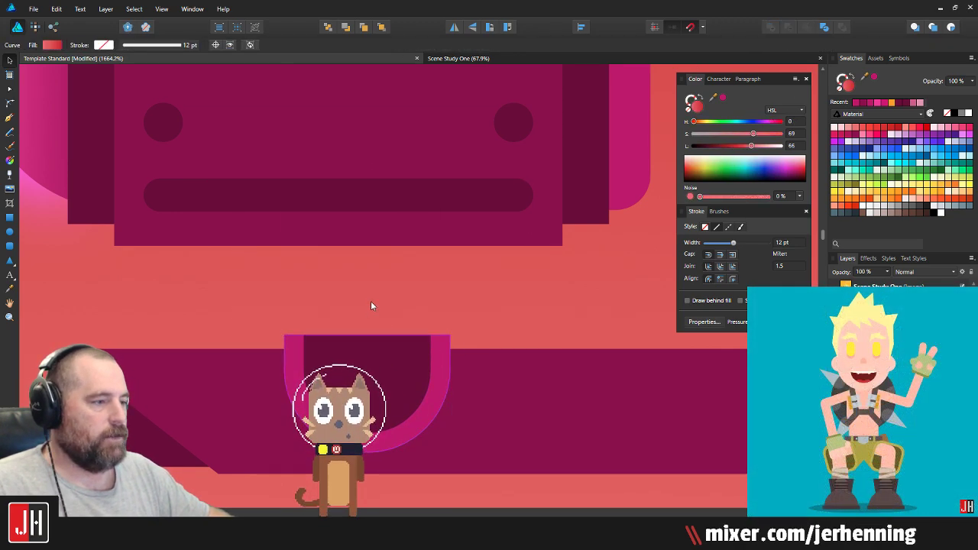
pyautogui.click(489, 481)
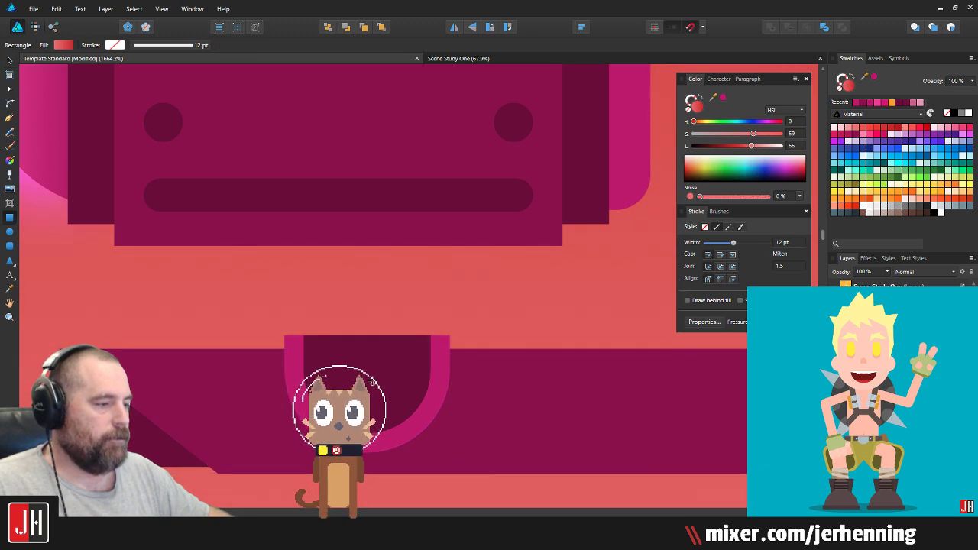
pyautogui.click(375, 313)
pyautogui.hotkey('ctrl', 'z')
pyautogui.hotkey('ctrl', 'shift', 'z')
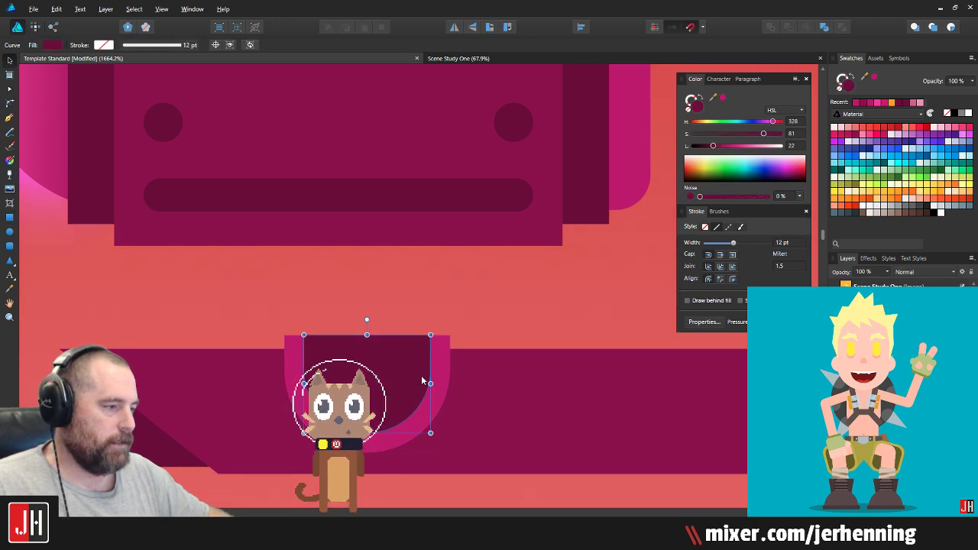
pyautogui.moveTo(401, 369)
pyautogui.mouseDown()
pyautogui.moveTo(378, 368)
pyautogui.moveTo(408, 366)
pyautogui.moveTo(401, 358)
pyautogui.mouseUp()
pyautogui.scroll(-3, 405, 359)
pyautogui.hotkey('ctrl', 'd')
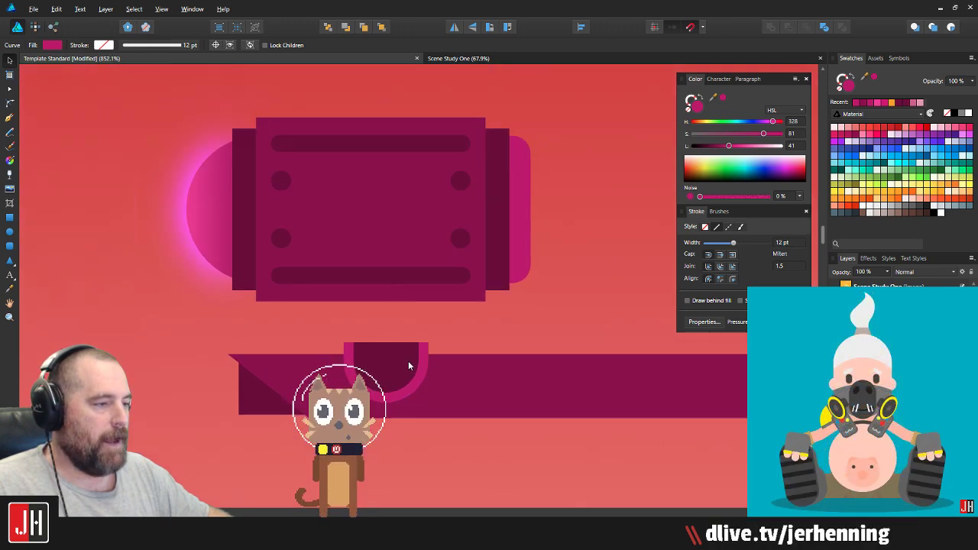
# Step: Draw a tall magenta rectangle centred on the bracket, running from the engine's lower part down into the bracket
pyautogui.scroll(3, 411, 365)
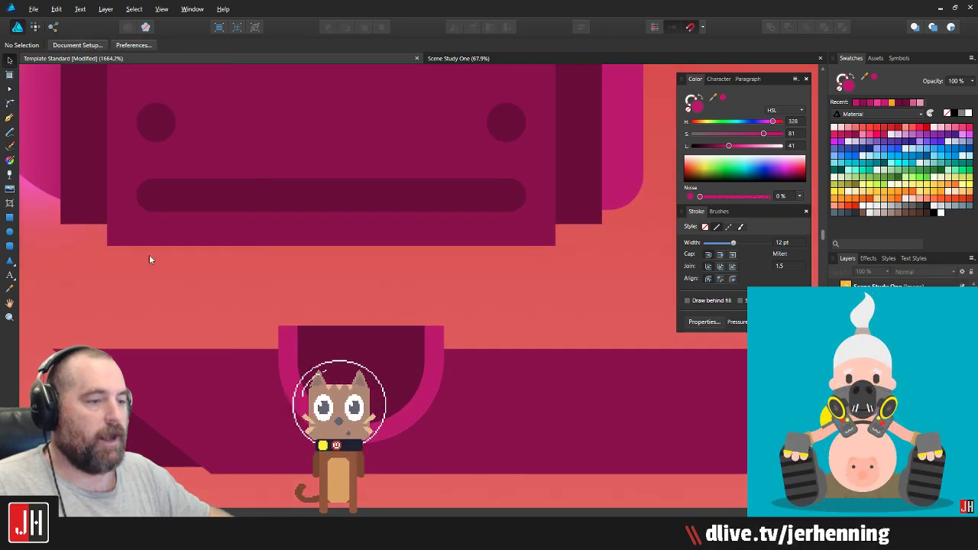
pyautogui.click(10, 243)
pyautogui.moveTo(314, 150); pyautogui.dragTo(425, 371)
pyautogui.scroll(2, 375, 289)
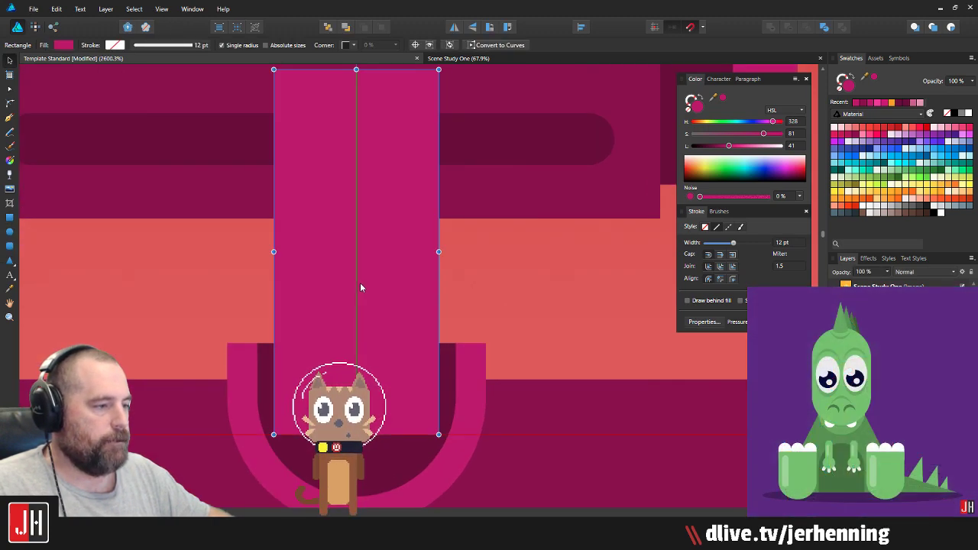
pyautogui.scroll(-2, 362, 286)
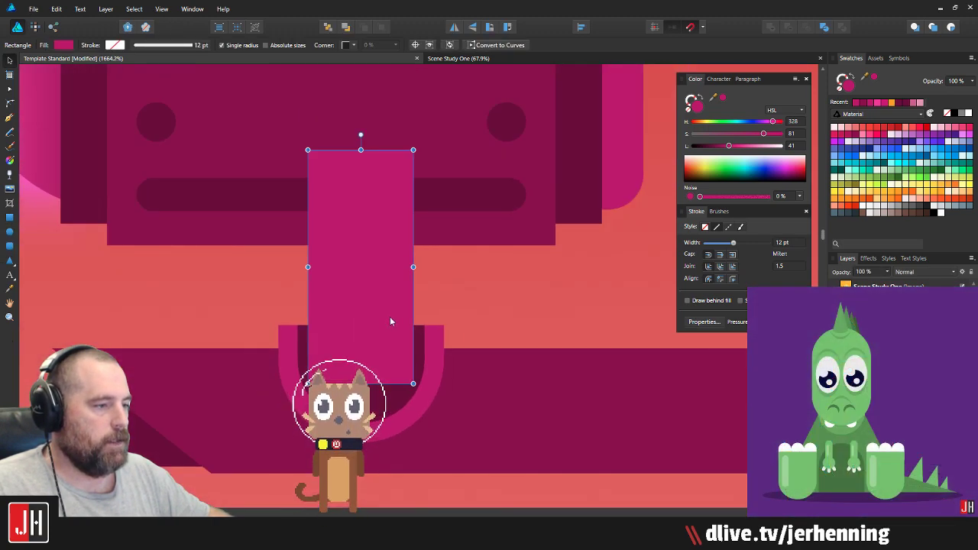
# Step: Fill the tall rectangle with the beam's maroon and place it behind the bracket as a strut
pyautogui.press('i')
pyautogui.click(474, 414)
pyautogui.press('v')
pyautogui.hotkey('ctrl', 'x')
pyautogui.click(408, 356)
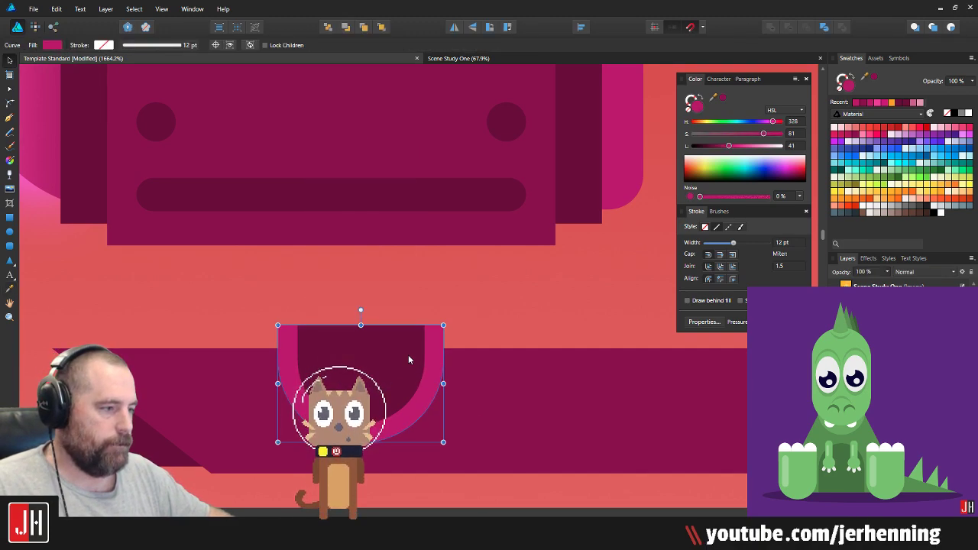
pyautogui.hotkey('ctrl', 'z')
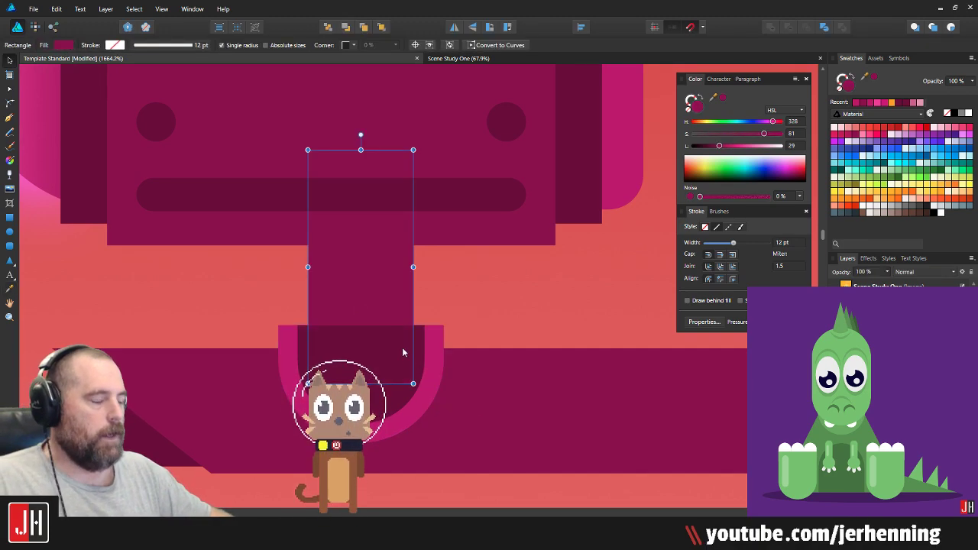
# Step: Narrow the strut evenly from its centre and shift it slightly down into the bracket
pyautogui.scroll(-2, 403, 352)
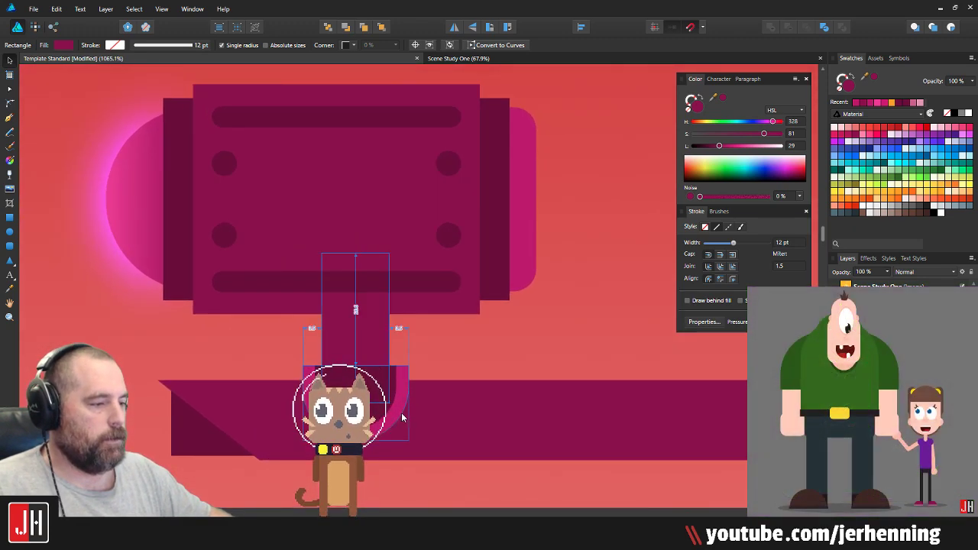
pyautogui.scroll(2, 401, 416)
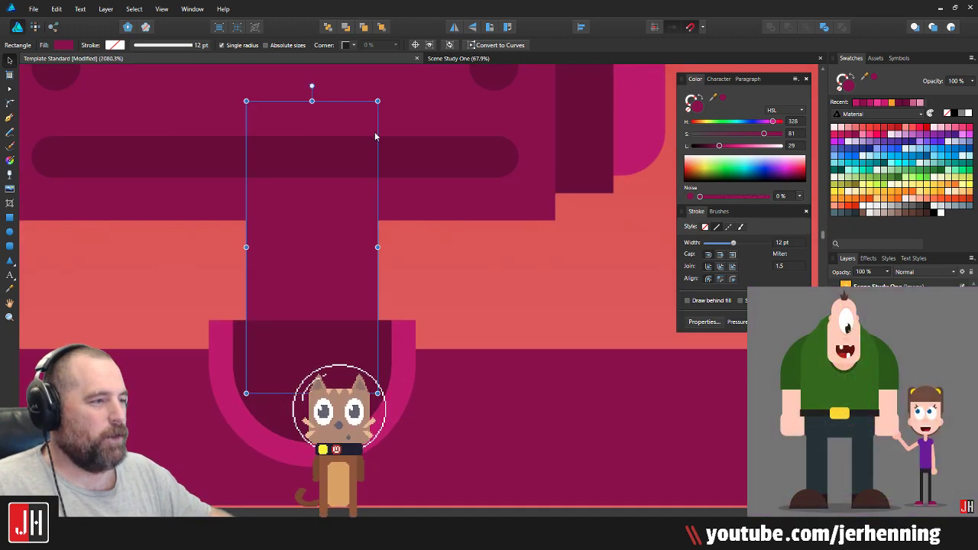
pyautogui.moveTo(378, 247)
pyautogui.mouseDown()
pyautogui.moveTo(358, 247)
pyautogui.moveTo(369, 247)
pyautogui.mouseUp()
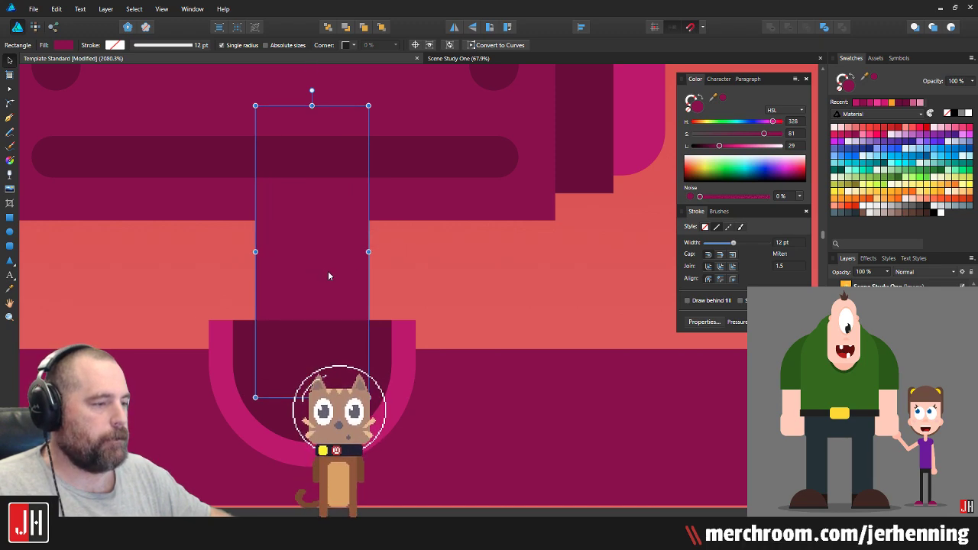
pyautogui.scroll(-3, 328, 271)
# Step: Rotate the bracket and strut together slightly counter-clockwise so the strut leans left towards the engine
pyautogui.click(392, 281)
pyautogui.moveTo(392, 270); pyautogui.dragTo(413, 417)
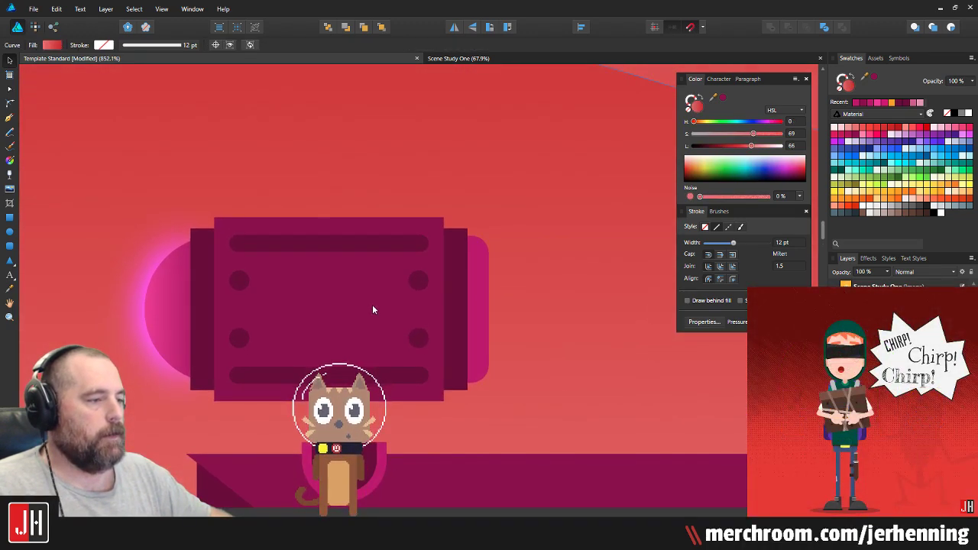
pyautogui.click(372, 304)
pyautogui.moveTo(392, 309); pyautogui.dragTo(369, 245)
pyautogui.click(390, 390)
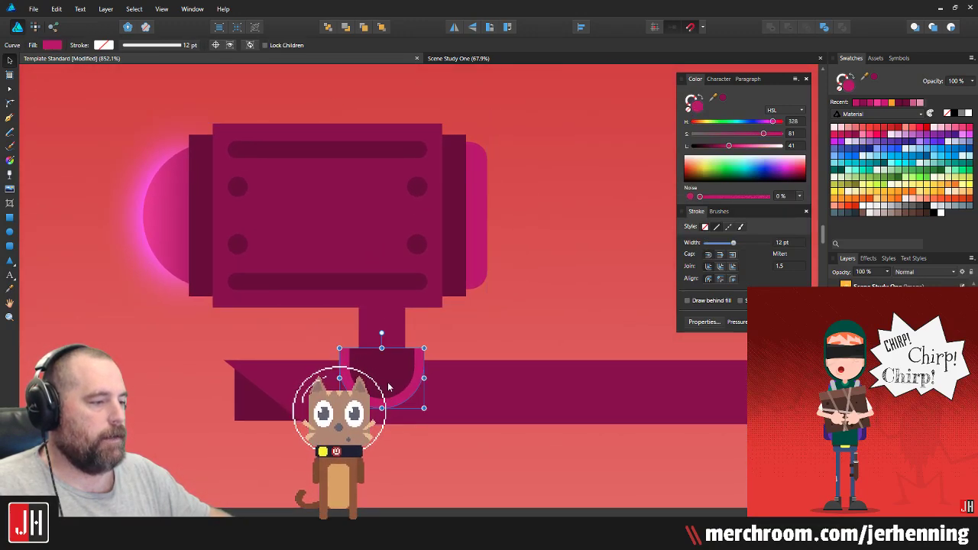
pyautogui.keyDown('shift'); pyautogui.click(390, 327); pyautogui.keyUp('shift')
pyautogui.scroll(1, 390, 327)
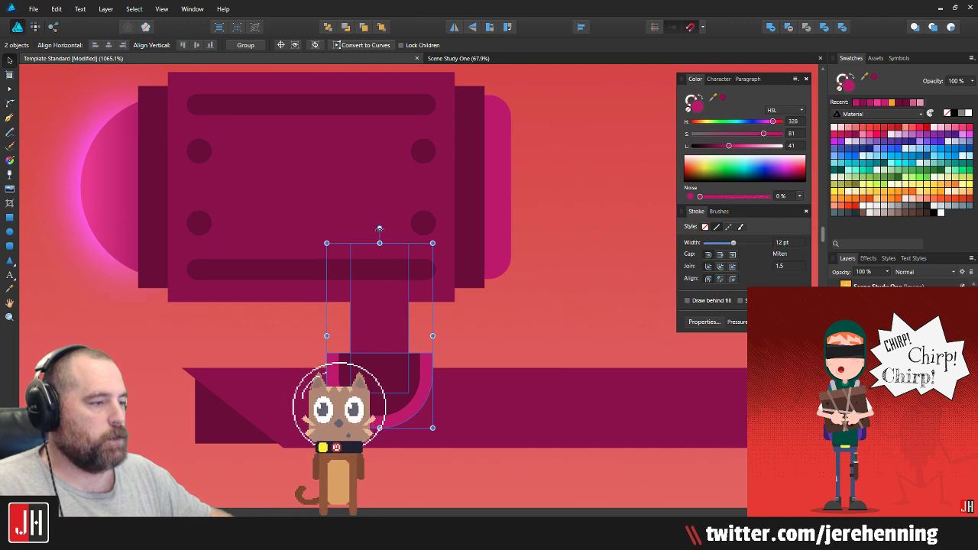
pyautogui.moveTo(379, 229); pyautogui.dragTo(352, 232)
pyautogui.scroll(2, 396, 388)
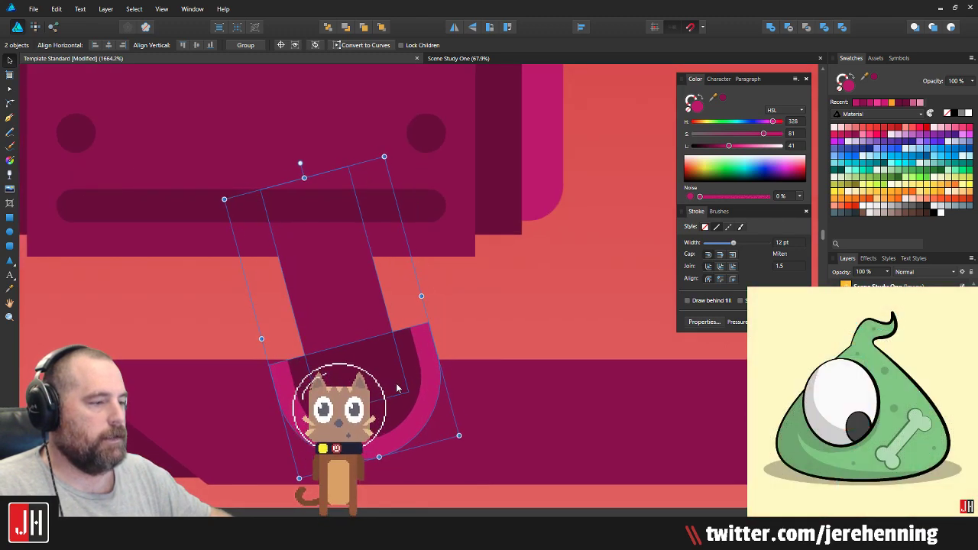
pyautogui.scroll(-7, 396, 388)
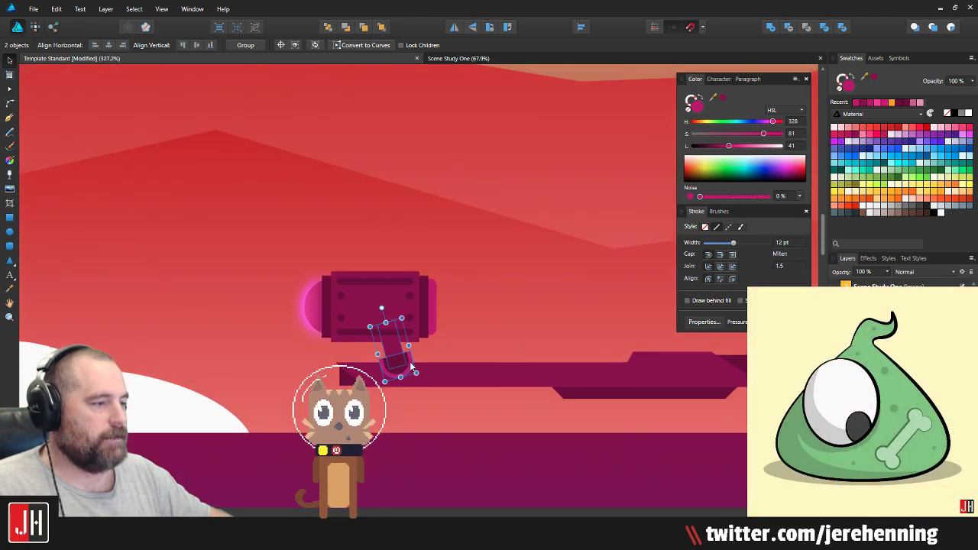
pyautogui.scroll(4, 397, 362)
# Step: Move the engine group slightly left above the tilted strut
pyautogui.click(349, 235)
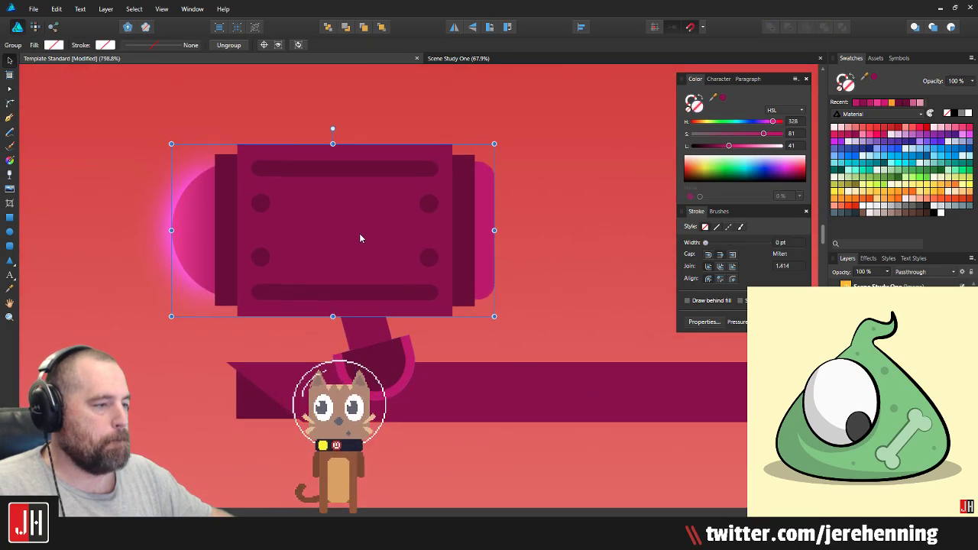
pyautogui.moveTo(360, 238); pyautogui.dragTo(338, 236)
pyautogui.scroll(-4, 370, 275)
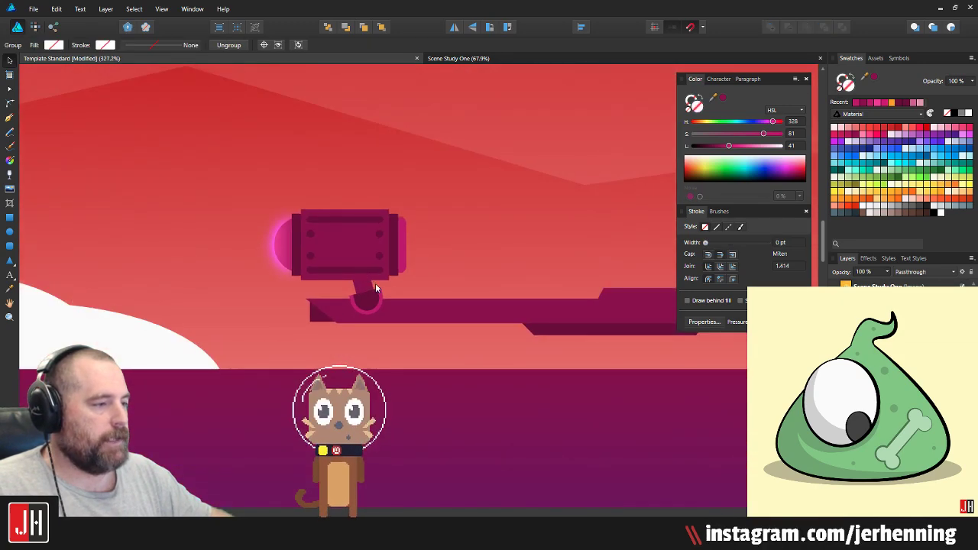
pyautogui.scroll(-7, 448, 291)
pyautogui.click(213, 309)
pyautogui.moveTo(405, 294); pyautogui.dragTo(246, 290)
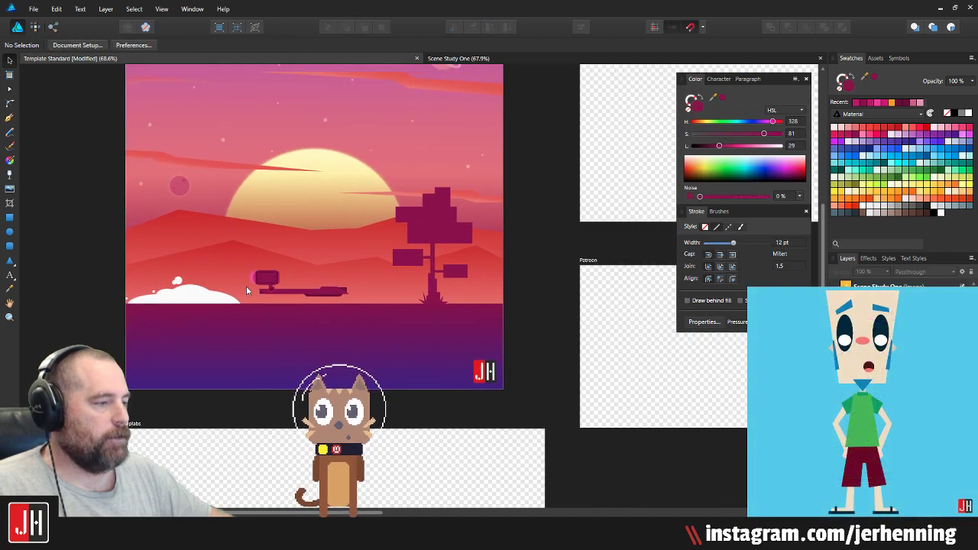
# Step: Recolour the tilted strut with the engine's bright magenta
pyautogui.scroll(6, 299, 284)
pyautogui.hscroll(-5, 378, 300)
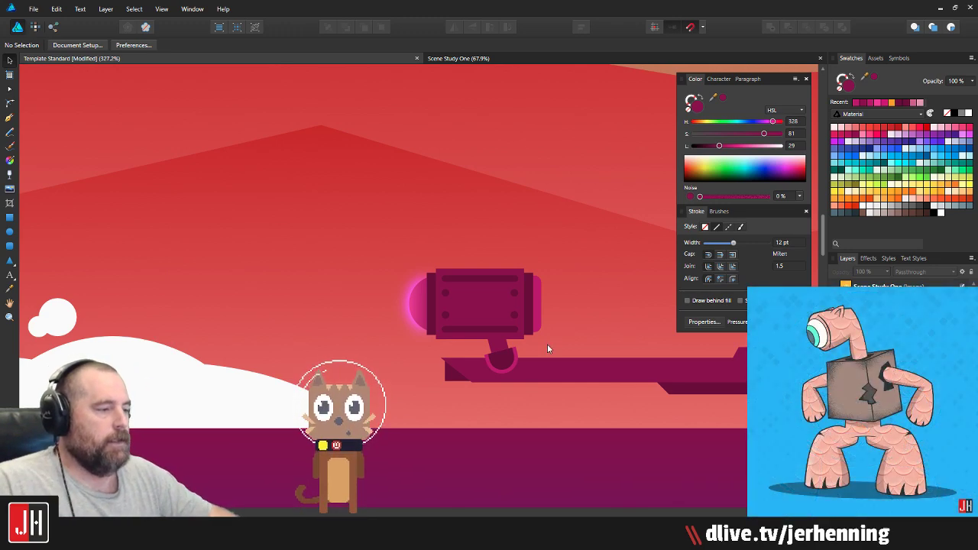
pyautogui.scroll(3, 549, 345)
pyautogui.click(441, 353)
pyautogui.scroll(1, 441, 351)
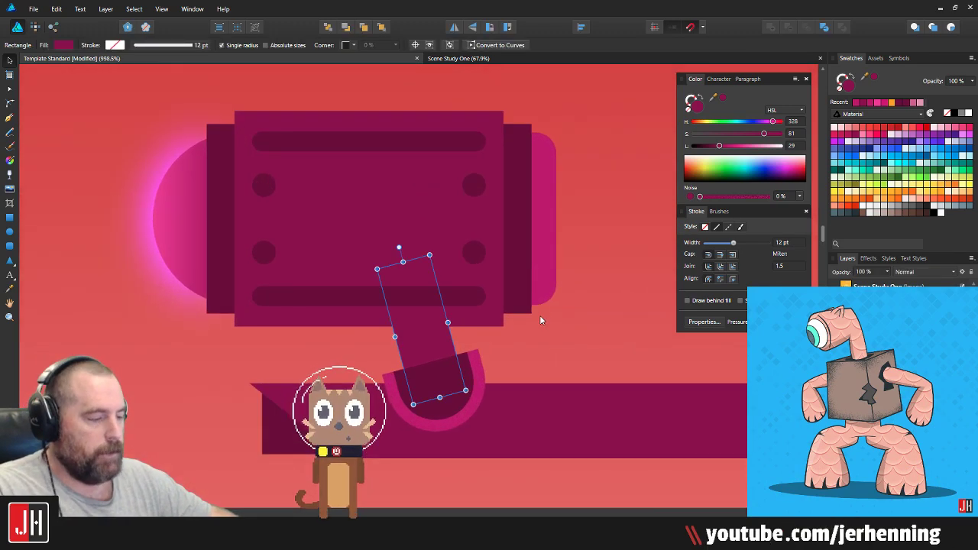
pyautogui.scroll(-4, 440, 360)
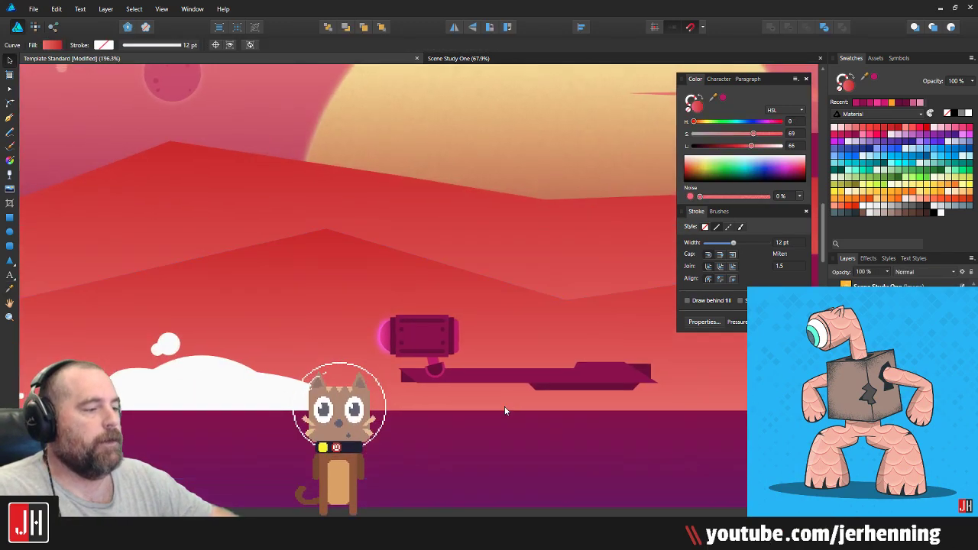
# Step: Scale the bracket, strut and engine group down slightly together and reposition them on the beam's left end
pyautogui.scroll(2, 458, 382)
pyautogui.click(341, 359)
pyautogui.moveTo(342, 359); pyautogui.dragTo(355, 329)
pyautogui.scroll(4, 345, 325)
pyautogui.click(326, 321)
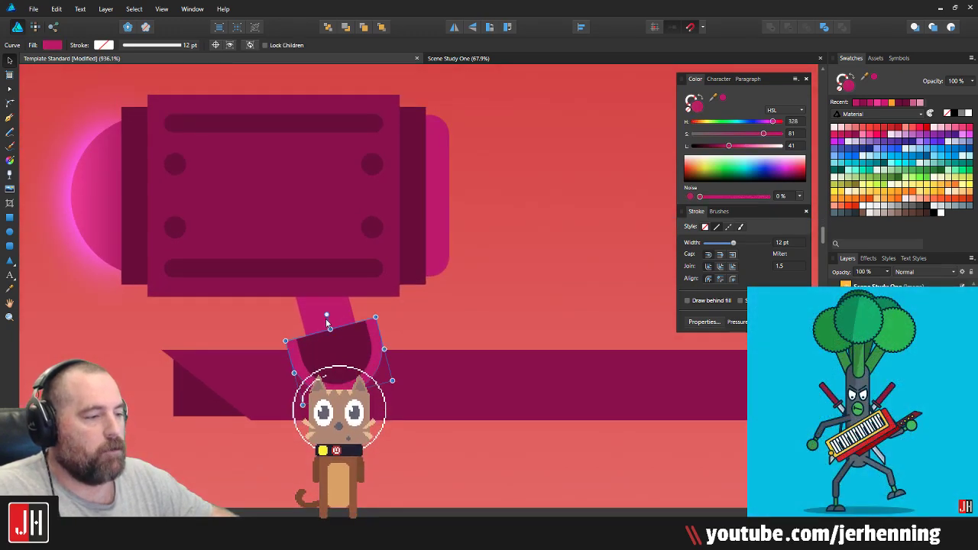
pyautogui.keyDown('shift'); pyautogui.click(324, 290); pyautogui.keyUp('shift')
pyautogui.keyDown('shift'); pyautogui.click(378, 160); pyautogui.keyUp('shift')
pyautogui.moveTo(448, 94); pyautogui.dragTo(435, 104)
pyautogui.moveTo(361, 190); pyautogui.dragTo(374, 195)
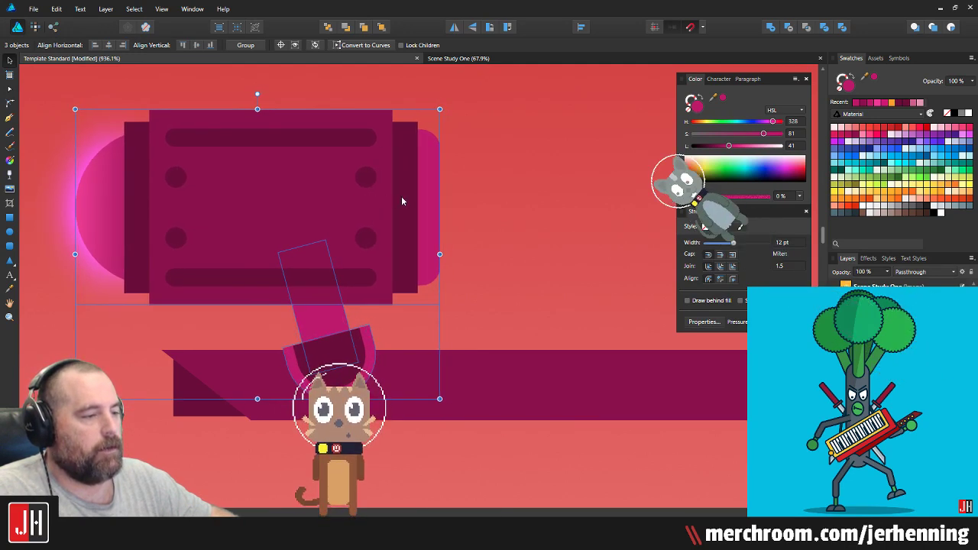
pyautogui.hotkey('ctrl', 'd')
pyautogui.scroll(-3, 419, 253)
pyautogui.moveTo(429, 254); pyautogui.dragTo(395, 264)
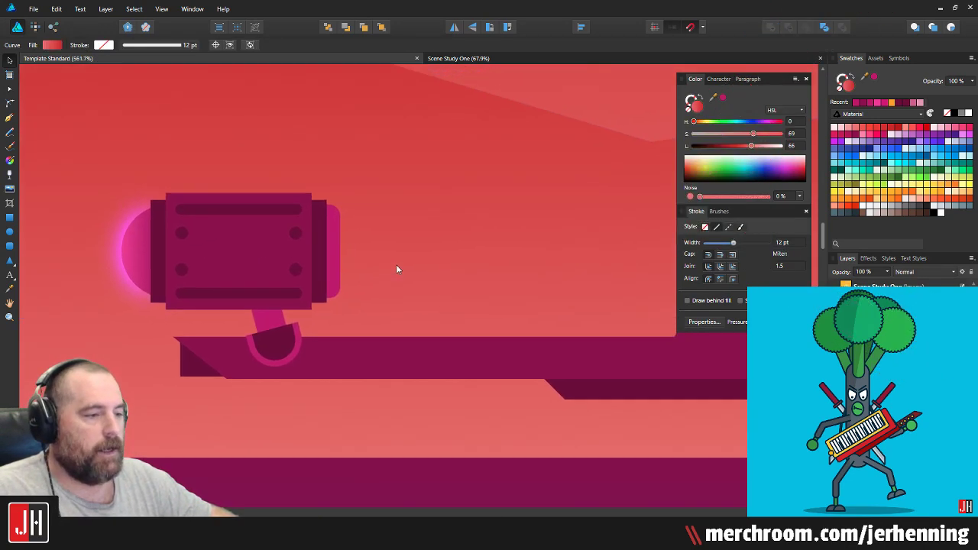
# Step: Shift both corner nodes of the beam's slanted left end to the right, shortening the beam while keeping the slant
pyautogui.moveTo(251, 338); pyautogui.dragTo(432, 298)
pyautogui.scroll(3, 432, 299)
pyautogui.click(383, 300)
pyautogui.press('a')
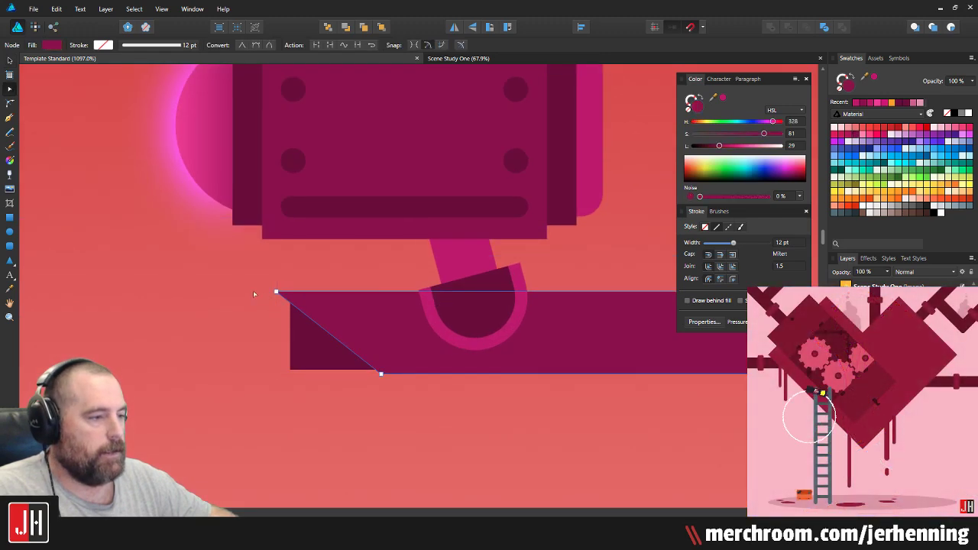
pyautogui.moveTo(232, 275); pyautogui.dragTo(449, 419)
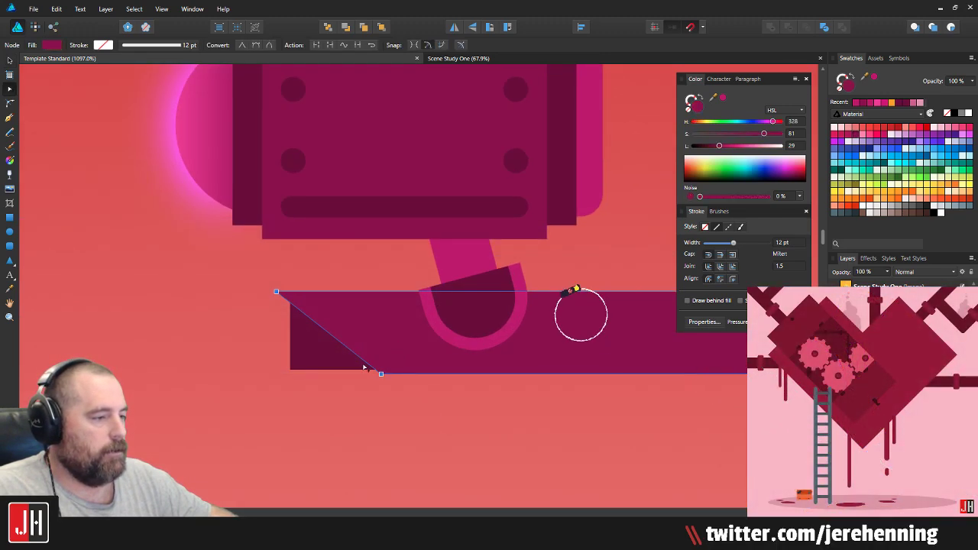
pyautogui.press('Right')
pyautogui.press('Right')
pyautogui.press('Right')
pyautogui.press('Right')
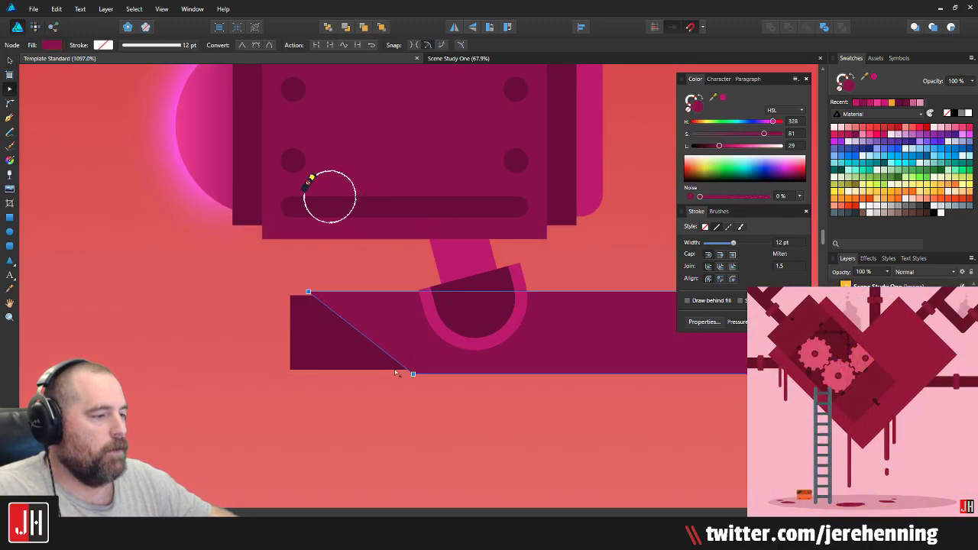
# Step: Move the dark rectangle behind the beam's slanted left end right by the same amount and save the document
pyautogui.press('v')
pyautogui.moveTo(337, 354); pyautogui.dragTo(367, 351)
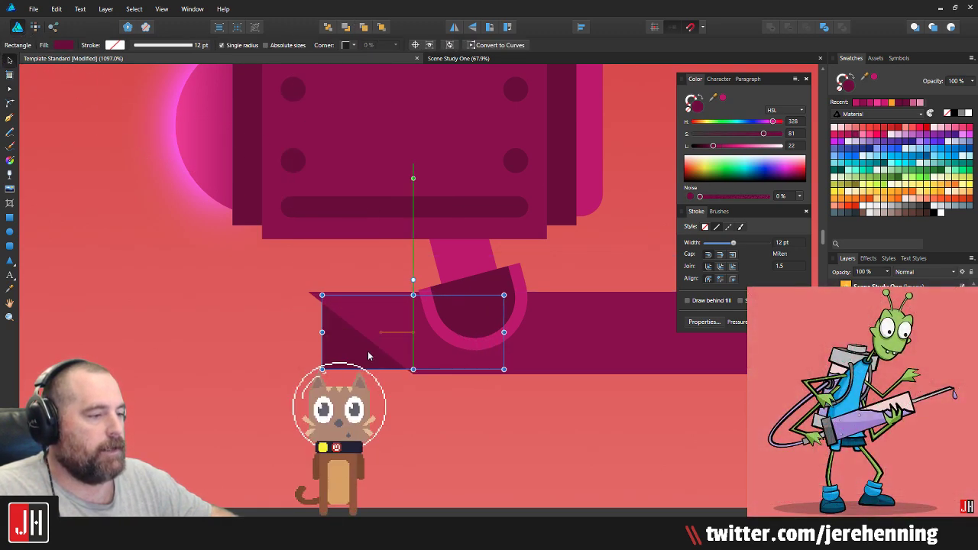
pyautogui.click(376, 386)
pyautogui.hotkey('ctrl', 's')
# Step: Raise the top corner nodes of the raised block at the beam's right end to make the block taller
pyautogui.scroll(-4, 378, 387)
pyautogui.moveTo(427, 409); pyautogui.dragTo(288, 359)
pyautogui.scroll(-4, 288, 359)
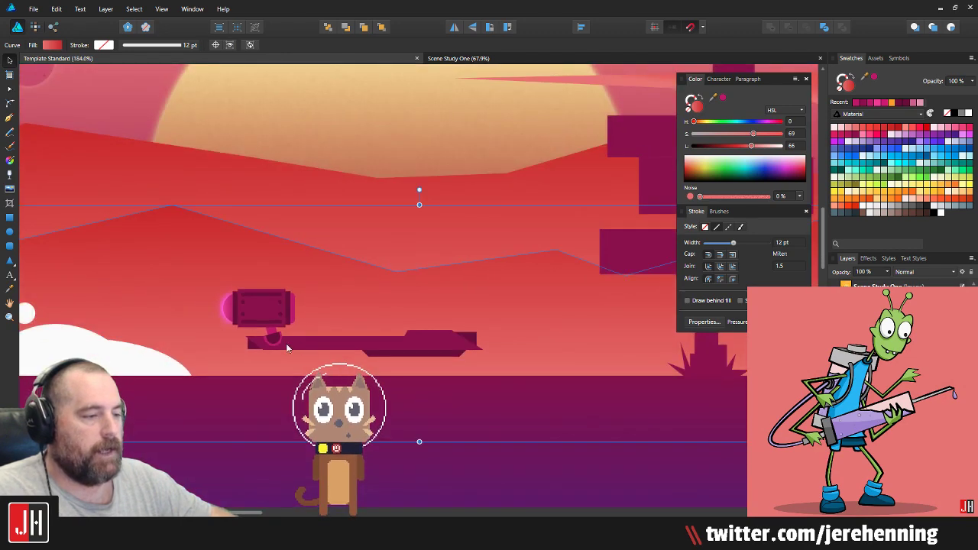
pyautogui.click(353, 380)
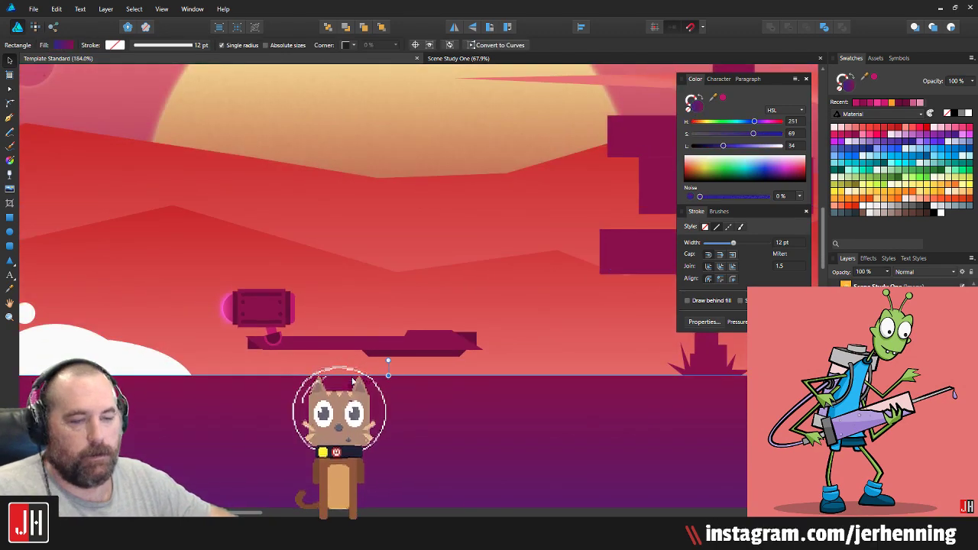
pyautogui.scroll(3, 353, 374)
pyautogui.click(456, 309)
pyautogui.scroll(3, 500, 292)
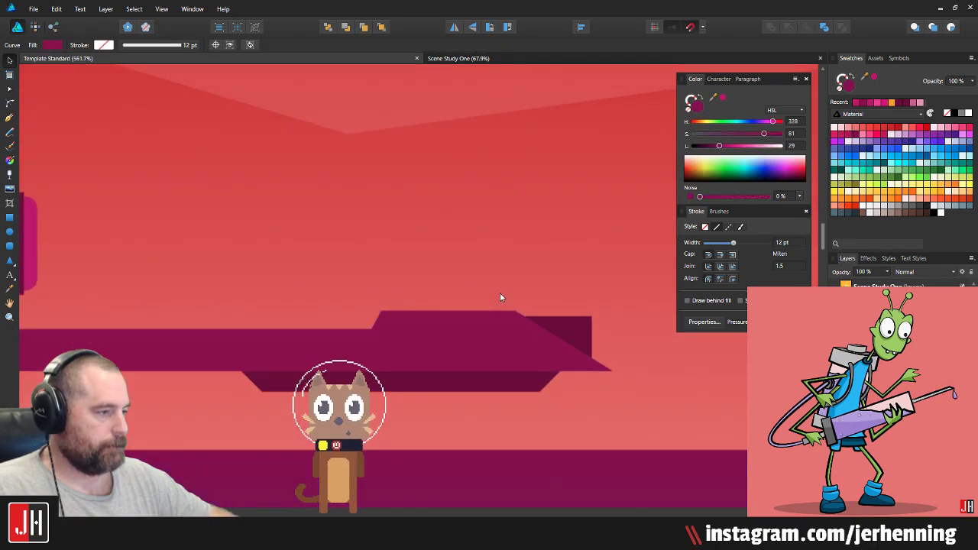
pyautogui.press('a')
pyautogui.moveTo(354, 271); pyautogui.dragTo(513, 292)
pyautogui.press('v')
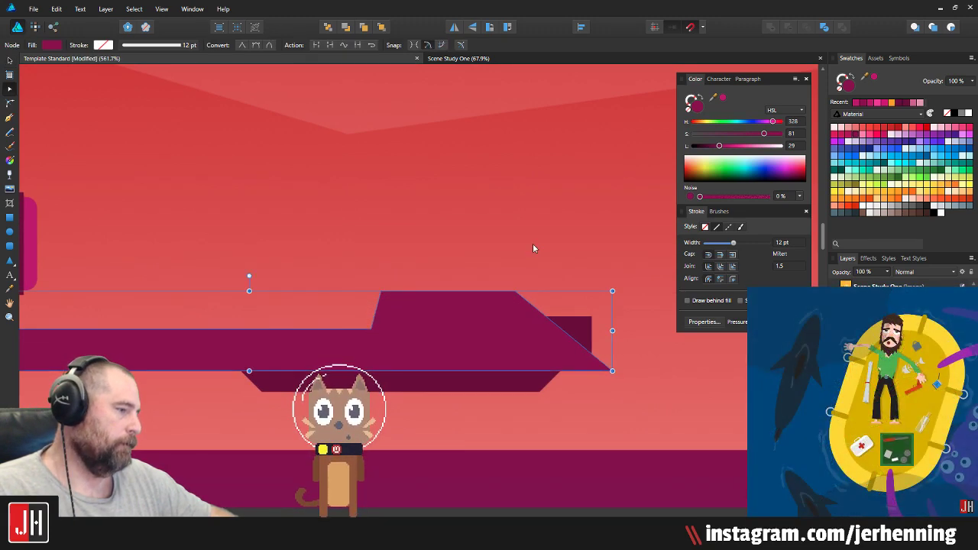
pyautogui.click(533, 243)
# Step: Review the proportions of the reshaped vehicle against the whole sunset scene
pyautogui.scroll(-6, 399, 281)
pyautogui.scroll(3, 328, 285)
pyautogui.moveTo(375, 293); pyautogui.dragTo(351, 301)
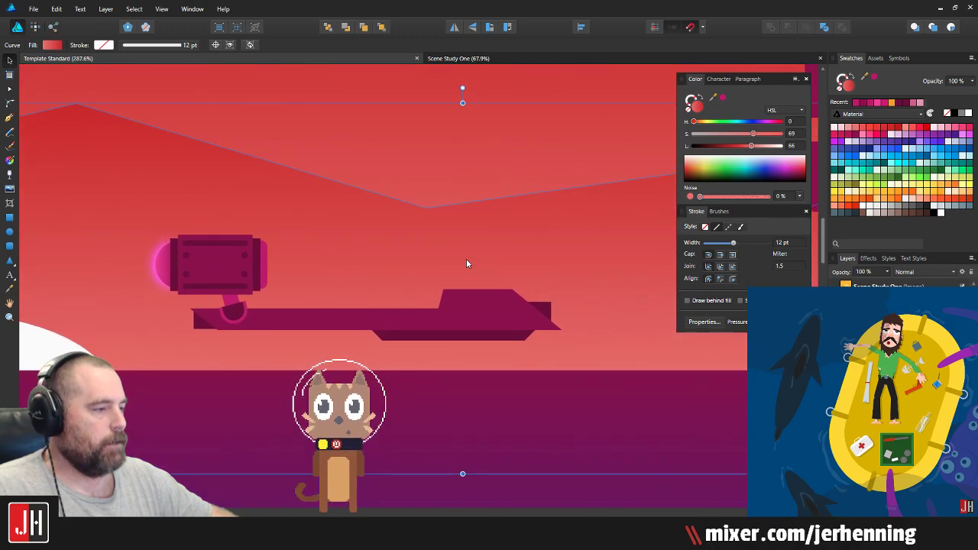
pyautogui.scroll(-8, 351, 292)
pyautogui.scroll(4, 355, 299)
pyautogui.scroll(-3, 354, 298)
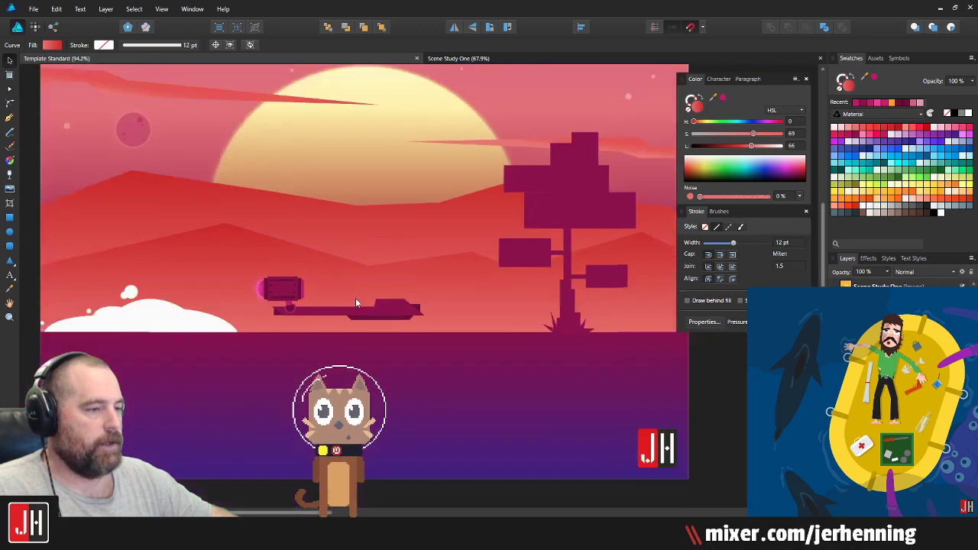
pyautogui.click(65, 277)
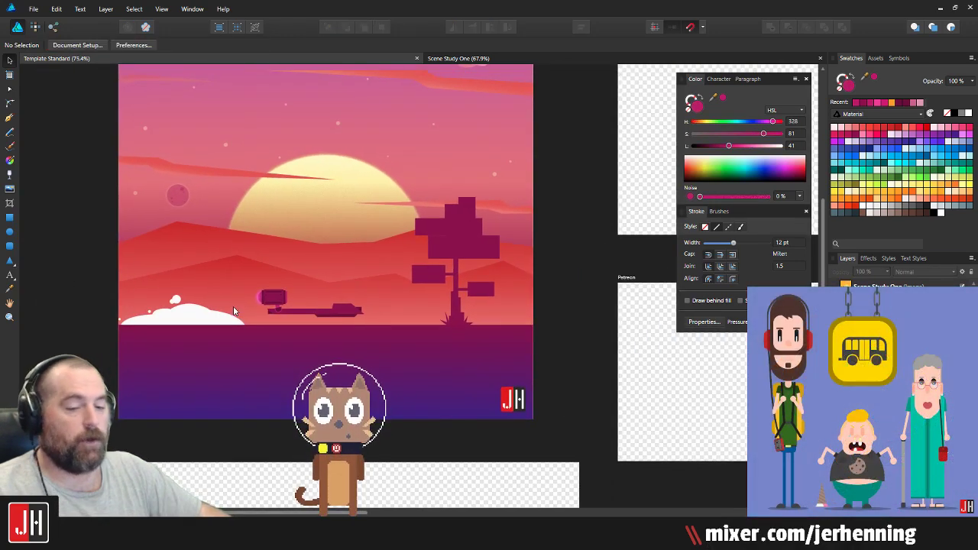
# Step: Group the engine, the tilted strut and the rounded bracket into one object
pyautogui.scroll(5, 256, 306)
pyautogui.scroll(5, 289, 310)
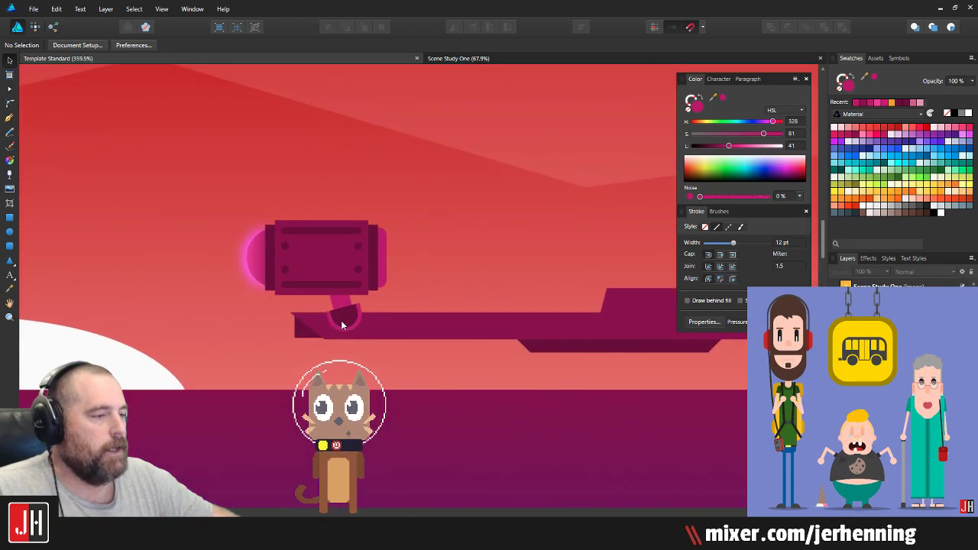
pyautogui.click(343, 286)
pyautogui.keyDown('shift'); pyautogui.click(353, 190); pyautogui.keyUp('shift')
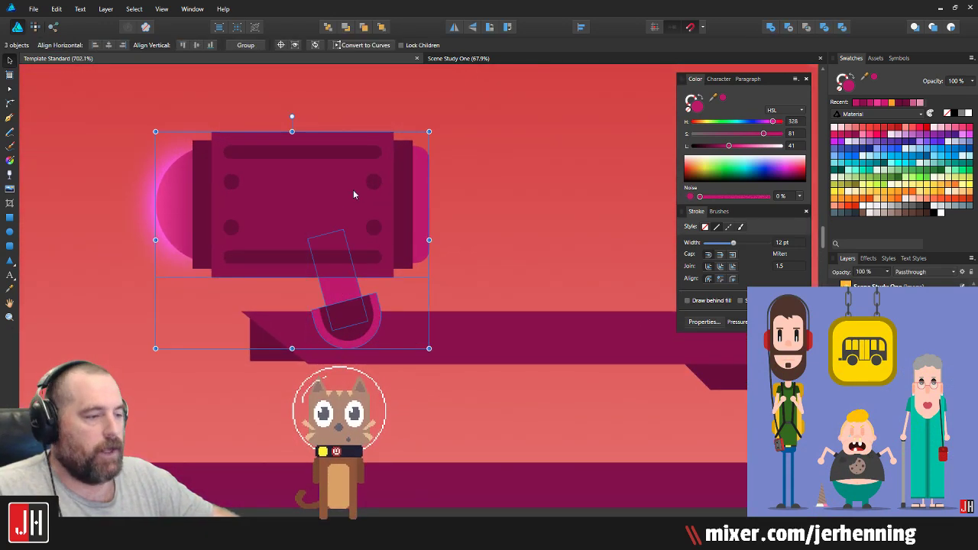
pyautogui.hotkey('ctrl', 'g')
pyautogui.scroll(-3, 353, 257)
pyautogui.moveTo(477, 310); pyautogui.dragTo(395, 309)
pyautogui.click(229, 308)
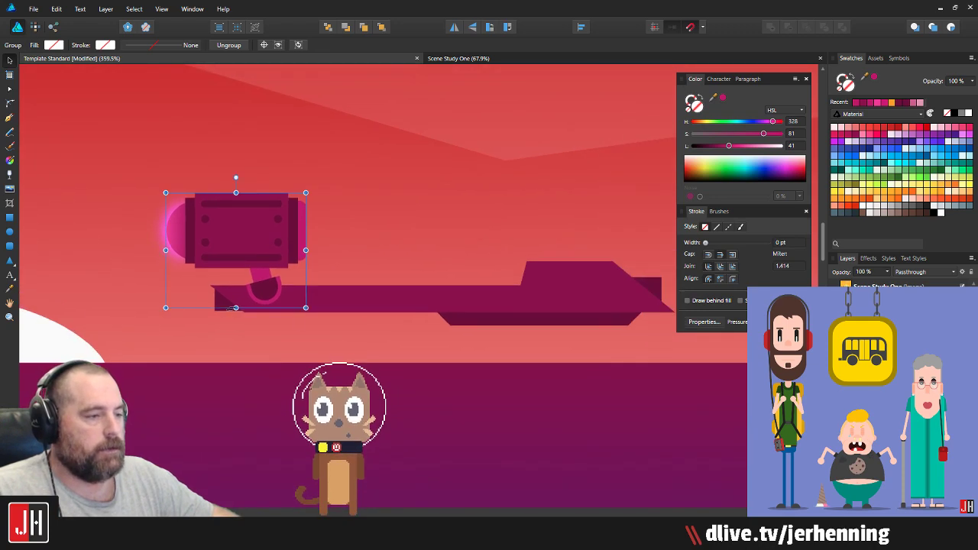
# Step: Examine the overall scene composition and the vehicle's place between the cloud and the tree
pyautogui.scroll(-7, 343, 298)
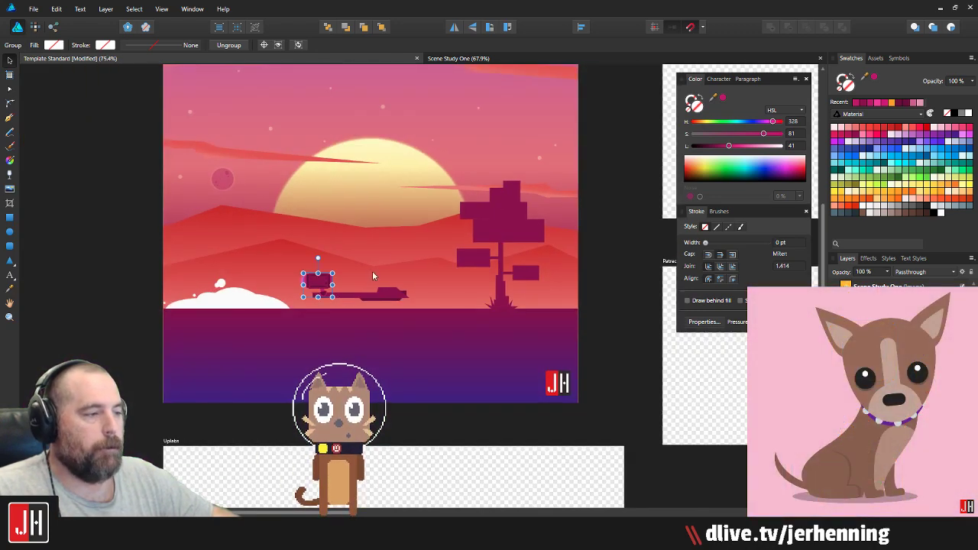
pyautogui.moveTo(435, 263); pyautogui.dragTo(361, 308)
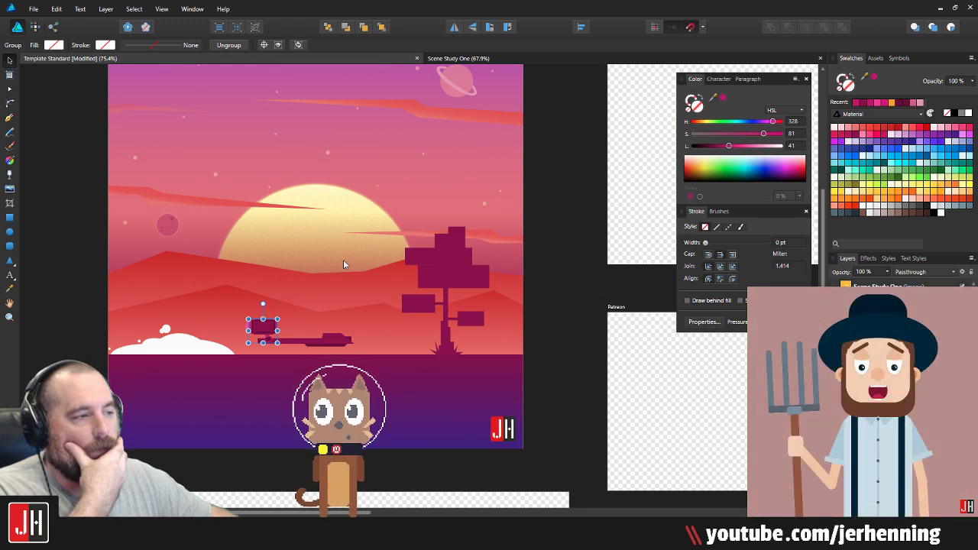
pyautogui.scroll(3, 343, 260)
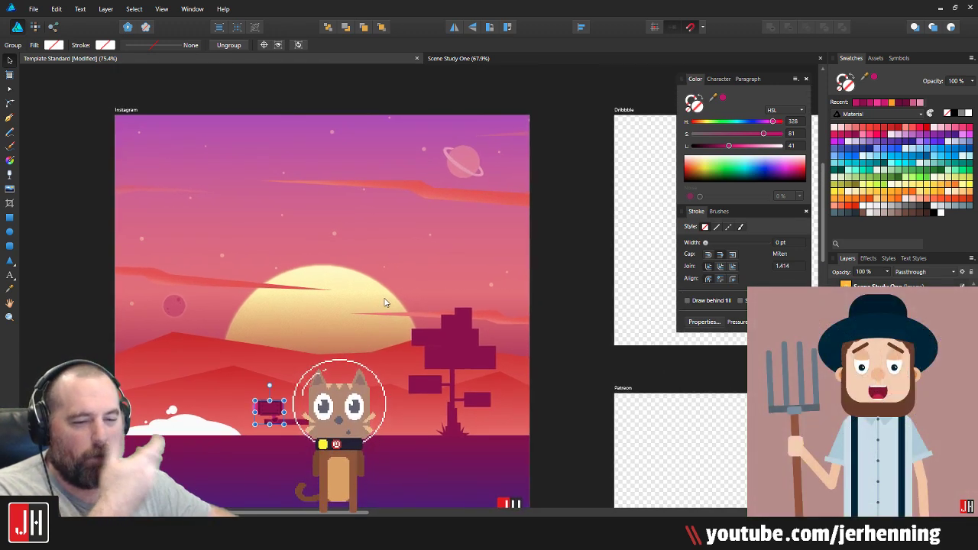
pyautogui.scroll(-2, 398, 255)
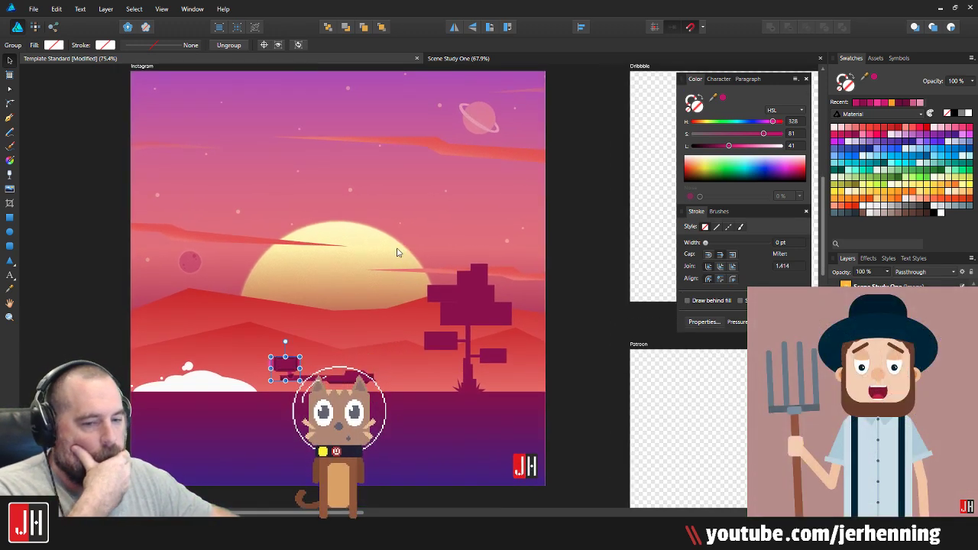
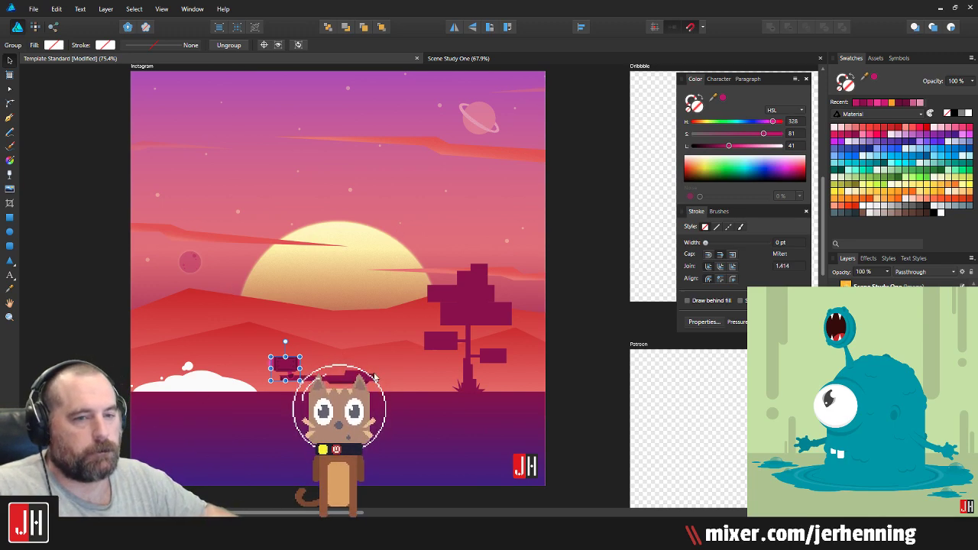
pyautogui.keyDown('ctrl'); pyautogui.scroll(3, 382, 362); pyautogui.keyUp('ctrl')
pyautogui.moveTo(399, 299); pyautogui.dragTo(420, 260)
pyautogui.moveTo(334, 238); pyautogui.dragTo(410, 284)
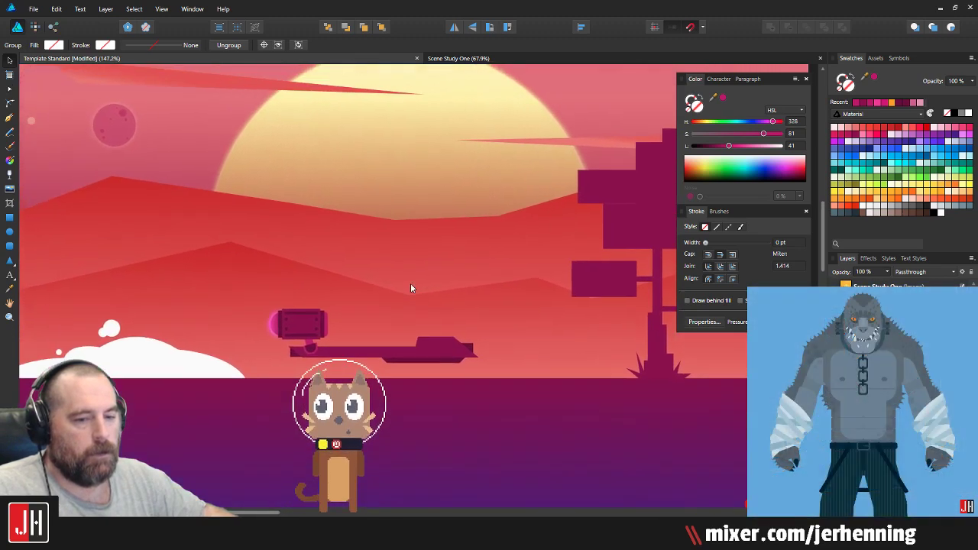
pyautogui.scroll(2, 380, 319)
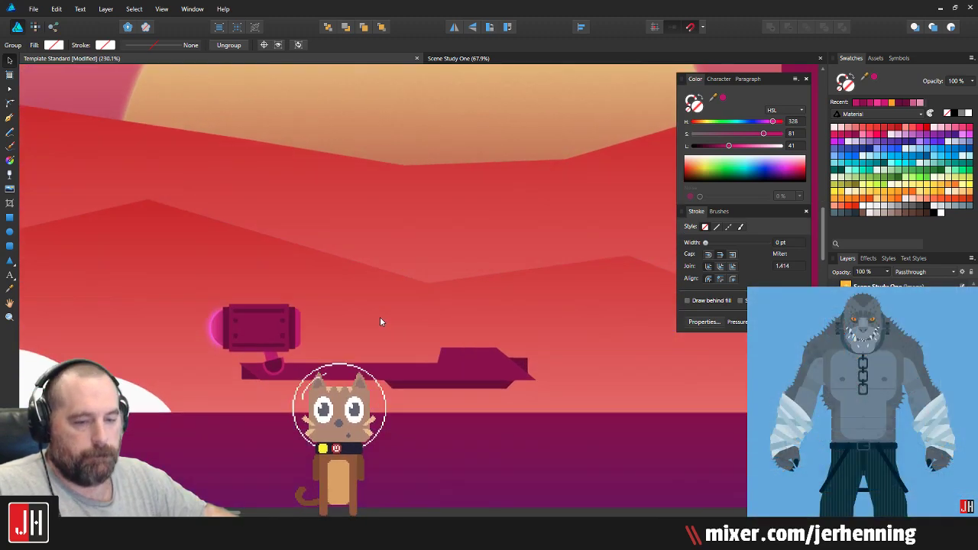
# Step: Enlarge the engine group, beam, both dark end rectangles and underside plate together slightly, and move them left towards the white cloud
pyautogui.keyDown('shift'); pyautogui.click(344, 375); pyautogui.keyUp('shift')
pyautogui.keyDown('ctrl'); pyautogui.scroll(1, 344, 376); pyautogui.keyUp('ctrl')
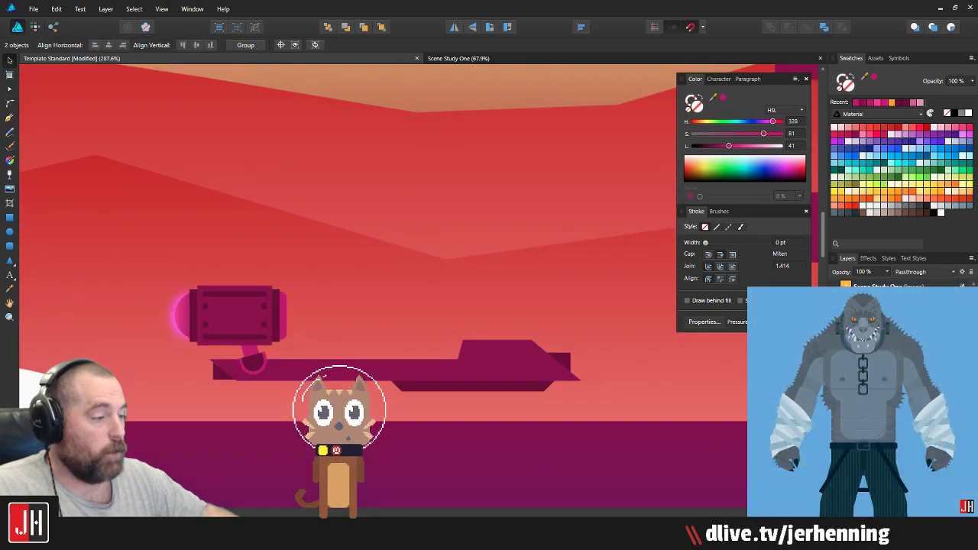
pyautogui.click(218, 376)
pyautogui.keyDown('shift'); pyautogui.click(374, 375); pyautogui.keyUp('shift')
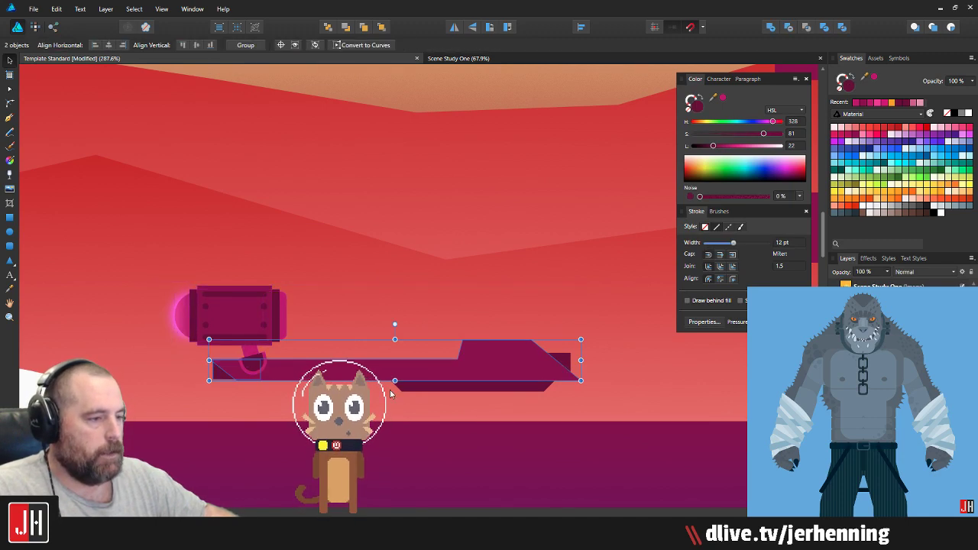
pyautogui.keyDown('shift'); pyautogui.click(483, 389); pyautogui.keyUp('shift')
pyautogui.keyDown('shift'); pyautogui.click(566, 360); pyautogui.keyUp('shift')
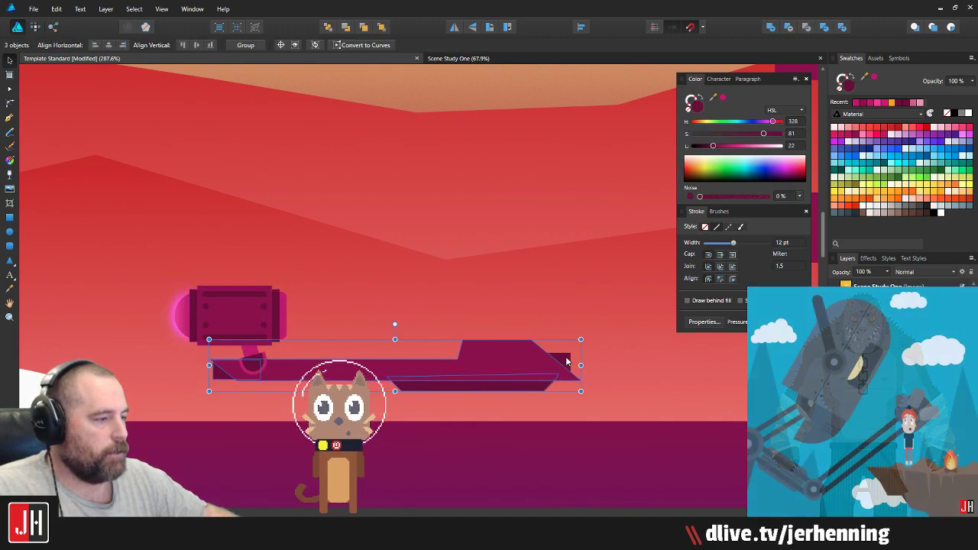
pyautogui.keyDown('shift'); pyautogui.click(242, 293); pyautogui.keyUp('shift')
pyautogui.scroll(-2, 459, 309)
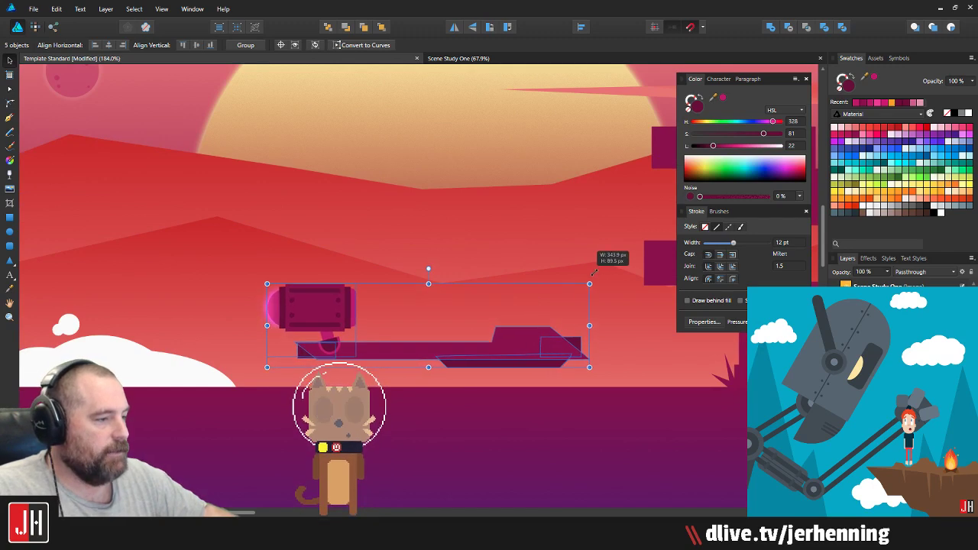
pyautogui.moveTo(529, 337); pyautogui.dragTo(440, 347)
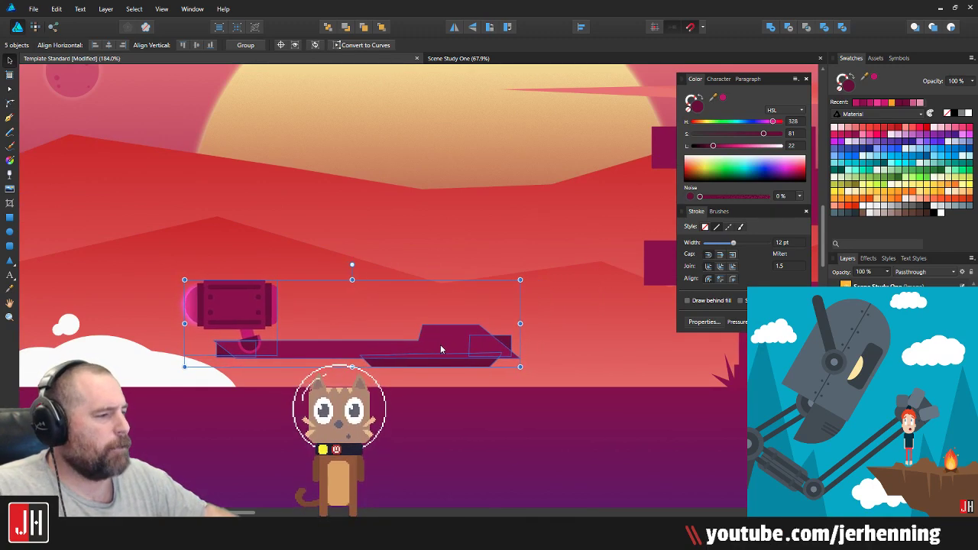
pyautogui.scroll(-4, 439, 351)
pyautogui.click(132, 304)
# Step: Group the white cloud with its small round puffs and save the document
pyautogui.scroll(5, 462, 355)
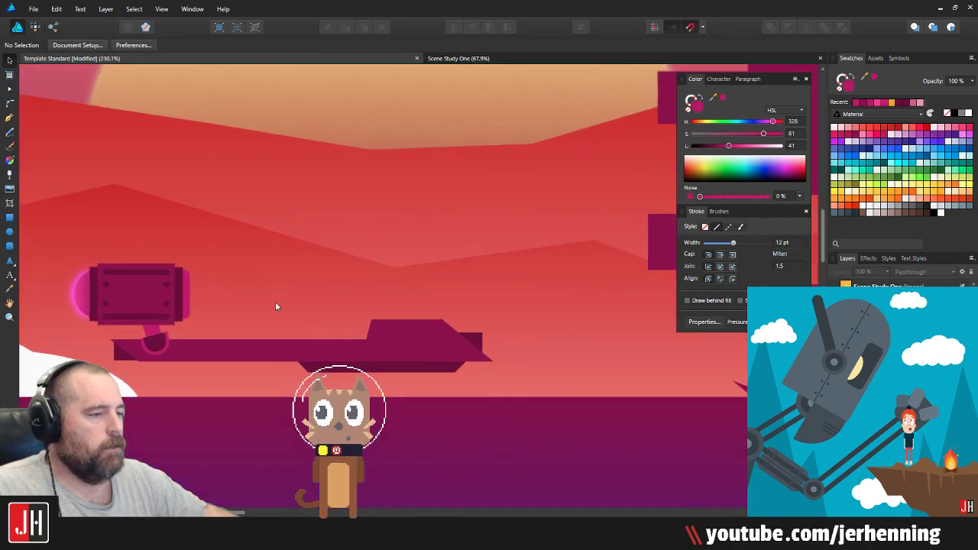
pyautogui.moveTo(308, 293); pyautogui.dragTo(514, 284)
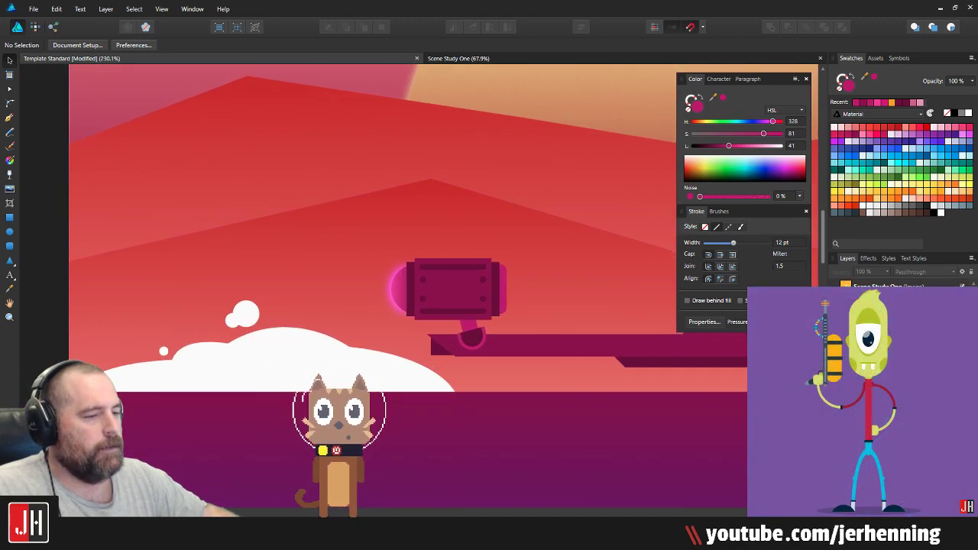
pyautogui.click(110, 370)
pyautogui.keyDown('shift'); pyautogui.click(165, 352); pyautogui.keyUp('shift')
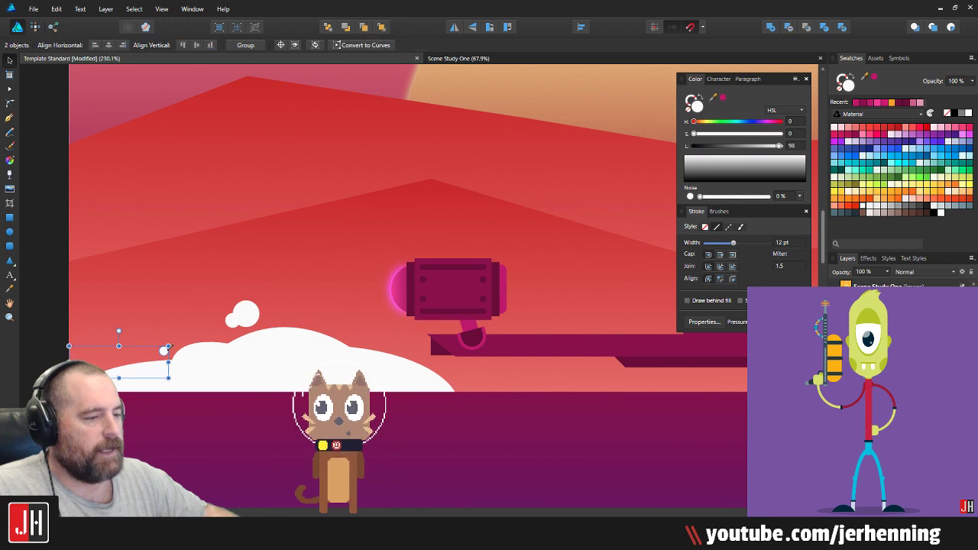
pyautogui.keyDown('shift'); pyautogui.click(236, 323); pyautogui.keyUp('shift')
pyautogui.keyDown('shift'); pyautogui.click(254, 316); pyautogui.keyUp('shift')
pyautogui.hotkey('ctrl', 'g')
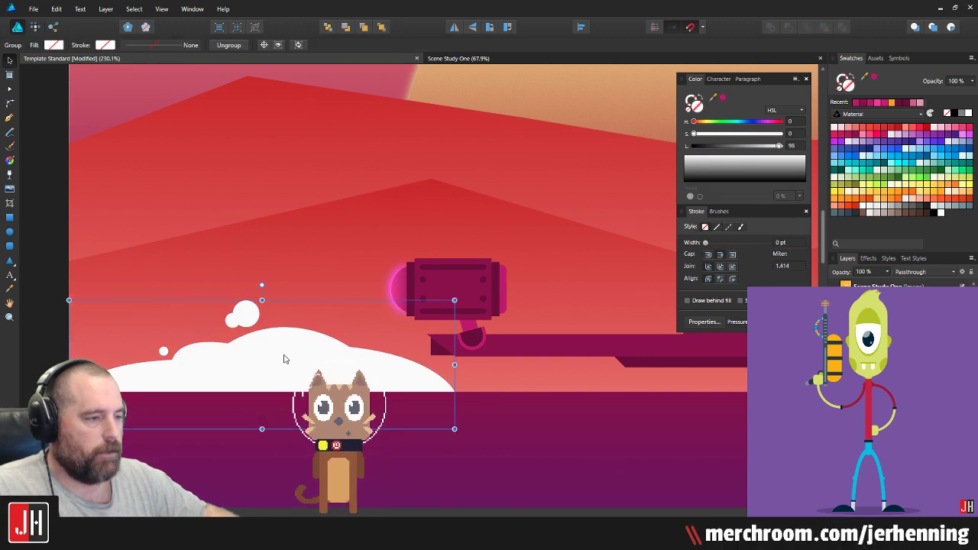
pyautogui.click(42, 204)
pyautogui.hotkey('ctrl', 's')
# Step: Move the cloud group off the artboard onto the empty canvas at its left
pyautogui.scroll(-5, 179, 273)
pyautogui.moveTo(230, 275); pyautogui.dragTo(285, 275)
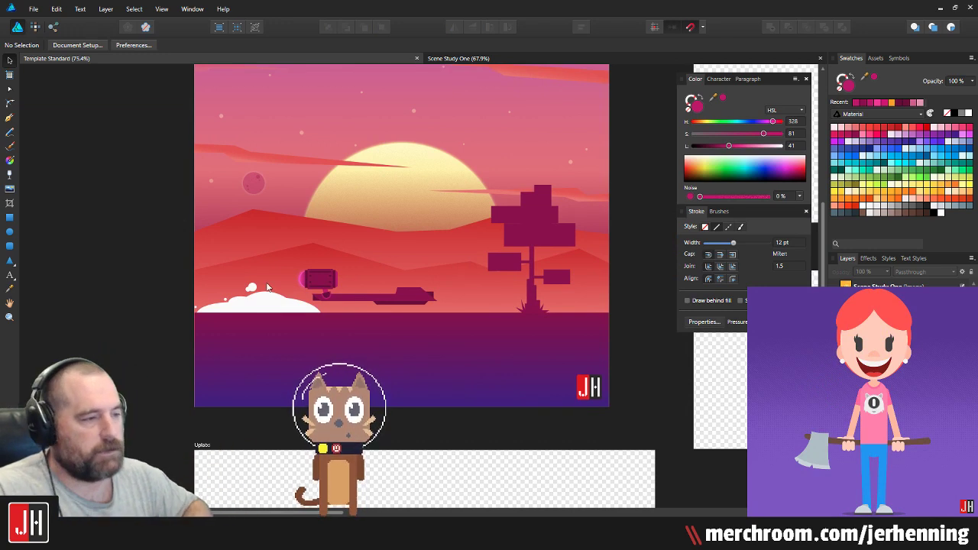
pyautogui.scroll(2, 329, 241)
pyautogui.hscroll(2, 323, 245)
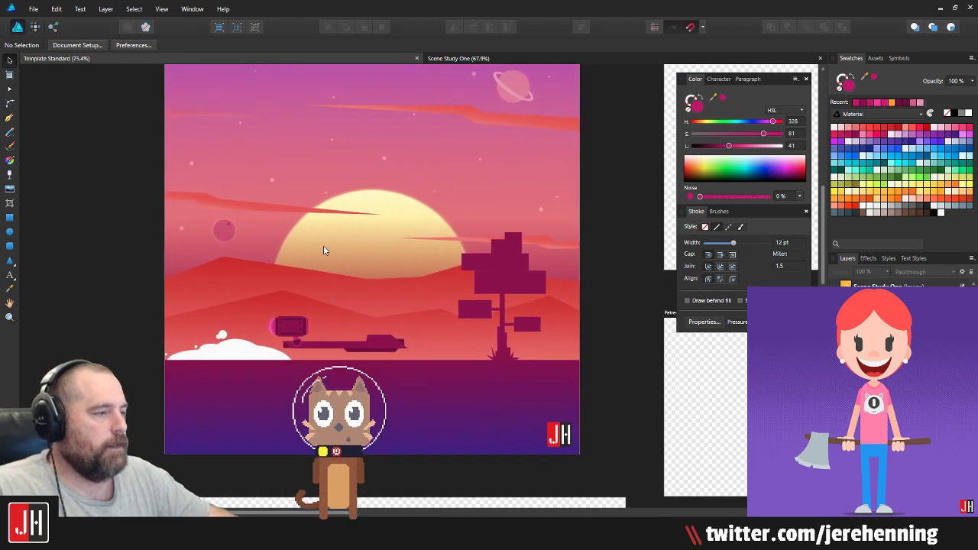
pyautogui.scroll(4, 338, 315)
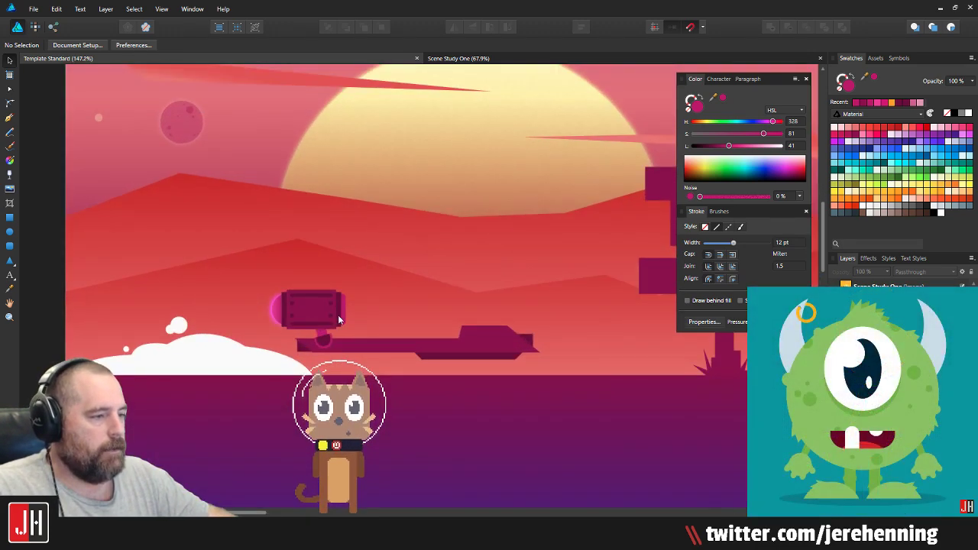
pyautogui.scroll(2, 286, 346)
pyautogui.click(289, 335)
pyautogui.moveTo(344, 314); pyautogui.dragTo(142, 250)
pyautogui.scroll(-3, 456, 261)
pyautogui.click(258, 200)
# Step: Move all the vehicle parts together horizontally to the left, closer to the artboard's left edge
pyautogui.scroll(3, 538, 255)
pyautogui.moveTo(538, 255); pyautogui.dragTo(342, 294)
pyautogui.click(328, 287)
pyautogui.scroll(-4, 337, 274)
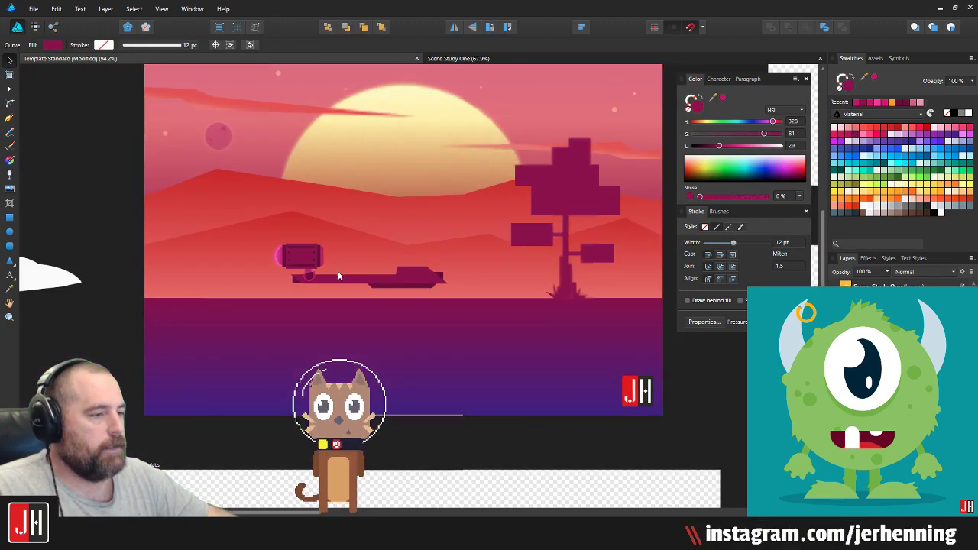
pyautogui.moveTo(106, 206); pyautogui.dragTo(346, 279)
pyautogui.scroll(2, 375, 283)
pyautogui.scroll(-4, 346, 280)
pyautogui.click(193, 216)
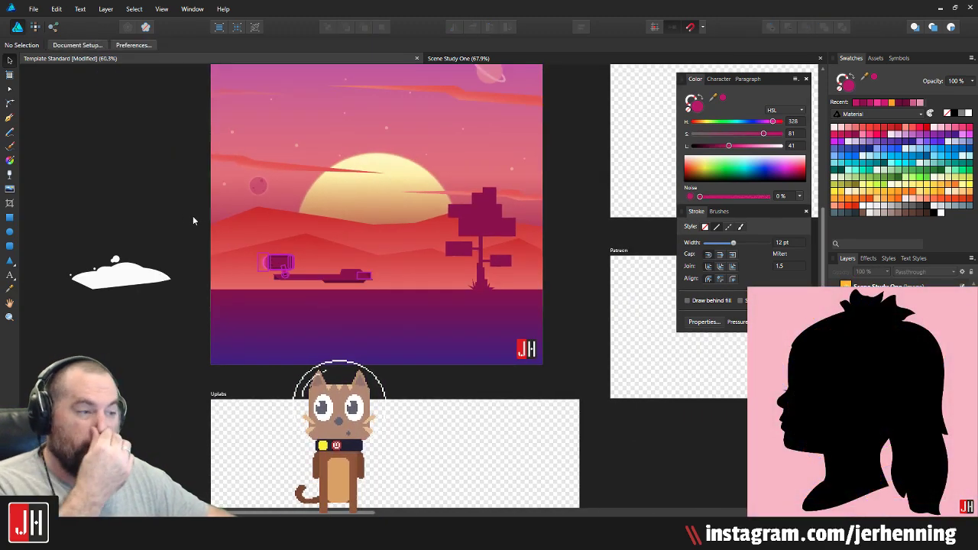
# Step: Draw a magenta rounded rectangle about 66 px wide and 6 px high on the beam, just behind the raised cabin
pyautogui.moveTo(281, 230); pyautogui.dragTo(330, 240)
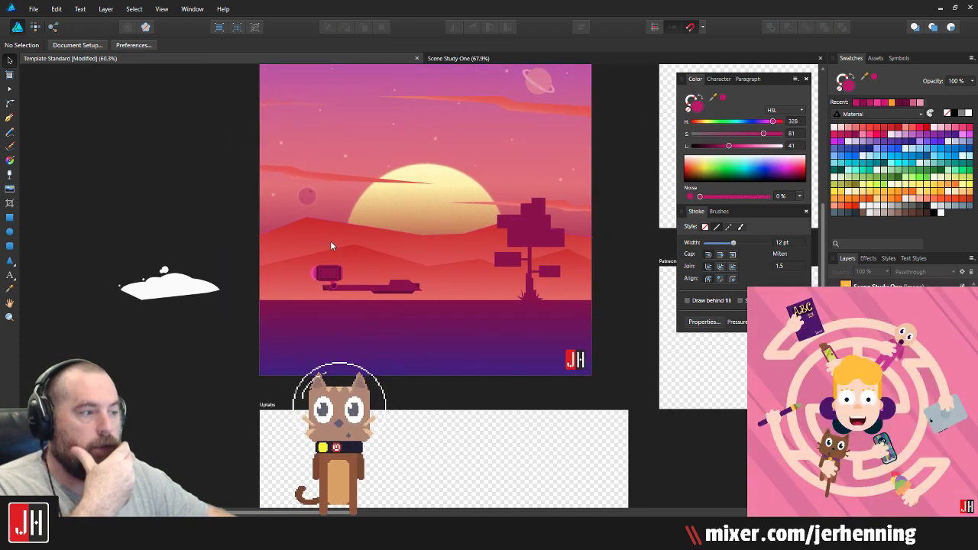
pyautogui.hscroll(2, 313, 264)
pyautogui.scroll(6, 328, 269)
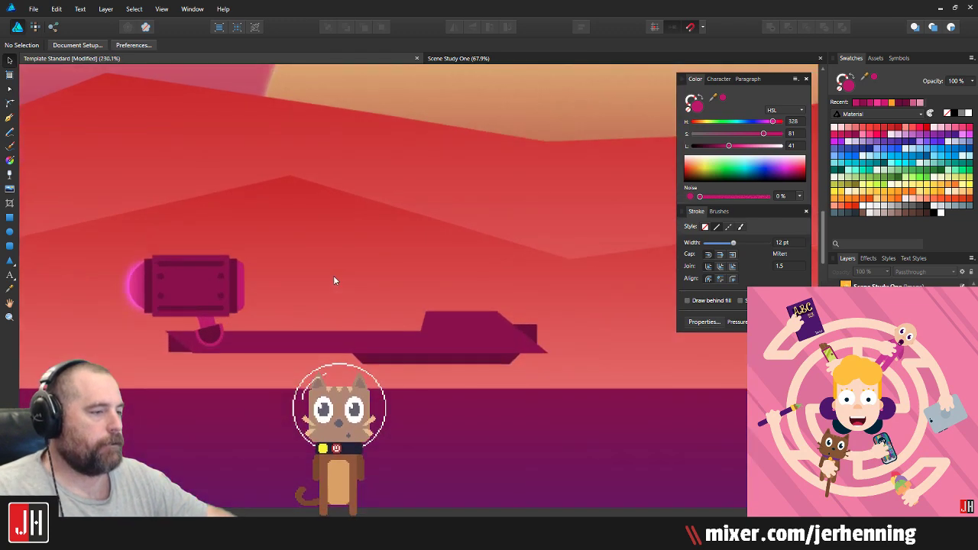
pyautogui.moveTo(357, 256); pyautogui.dragTo(343, 238)
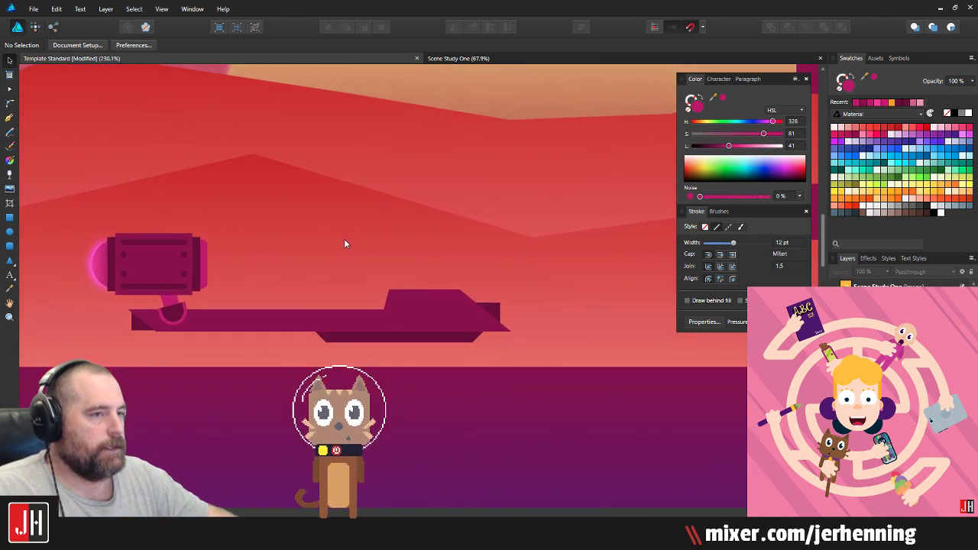
pyautogui.click(9, 116)
pyautogui.scroll(2, 254, 304)
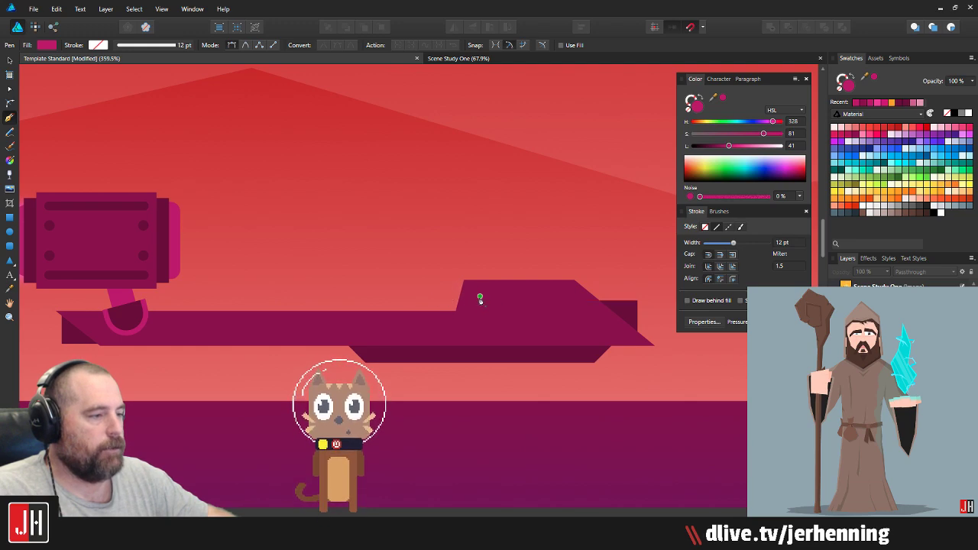
pyautogui.press('m')
pyautogui.scroll(2, 333, 323)
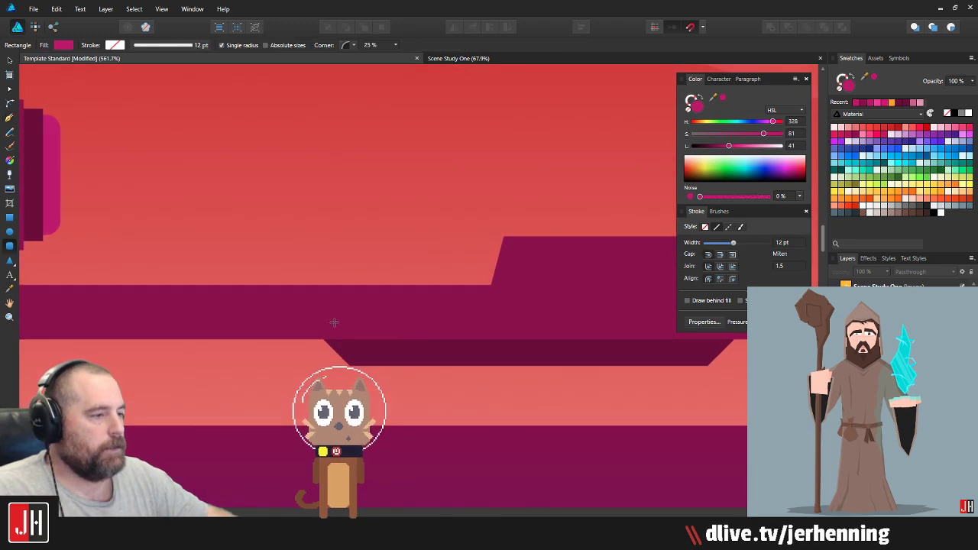
pyautogui.moveTo(299, 295); pyautogui.dragTo(489, 310)
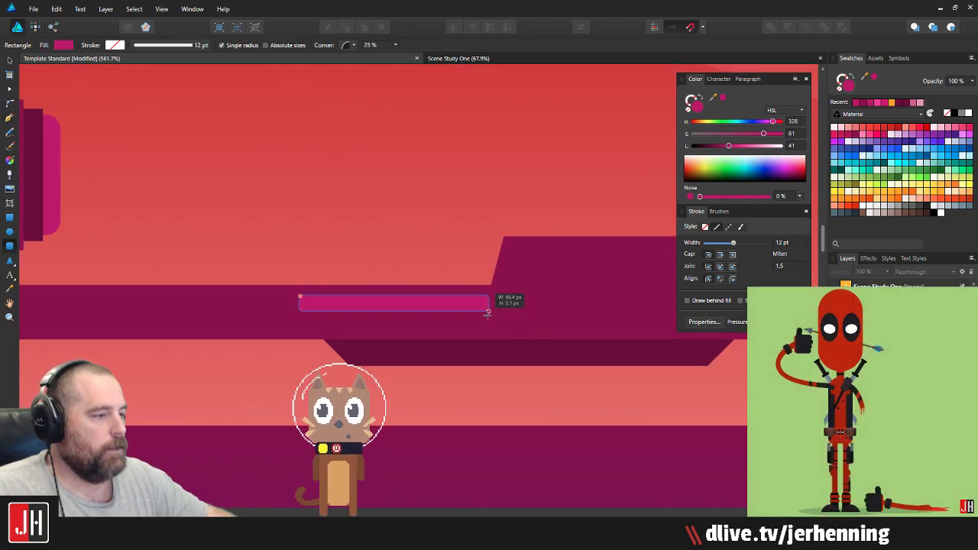
# Step: Round the magenta bar's corners fully to 50 % and make the bar slightly shorter and thinner
pyautogui.scroll(2, 487, 309)
pyautogui.moveTo(126, 279); pyautogui.dragTo(264, 326)
pyautogui.press('v')
pyautogui.scroll(-6, 380, 288)
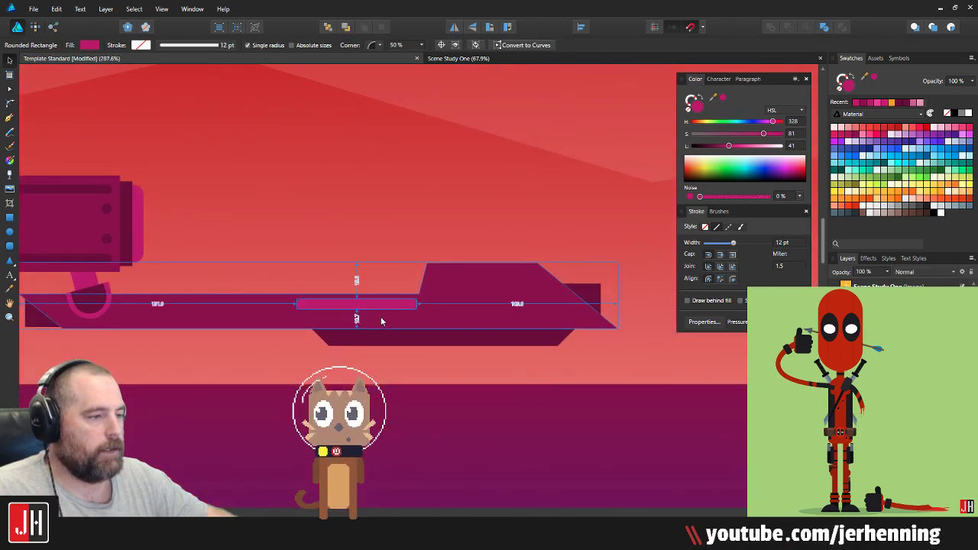
pyautogui.scroll(6, 395, 311)
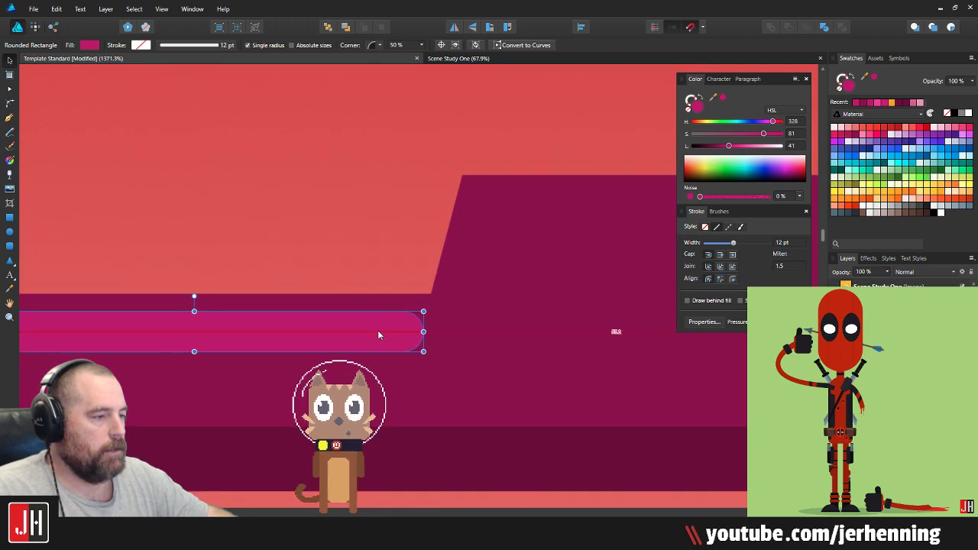
pyautogui.moveTo(425, 311); pyautogui.dragTo(356, 317)
pyautogui.moveTo(296, 337); pyautogui.dragTo(352, 337)
pyautogui.scroll(-6, 348, 338)
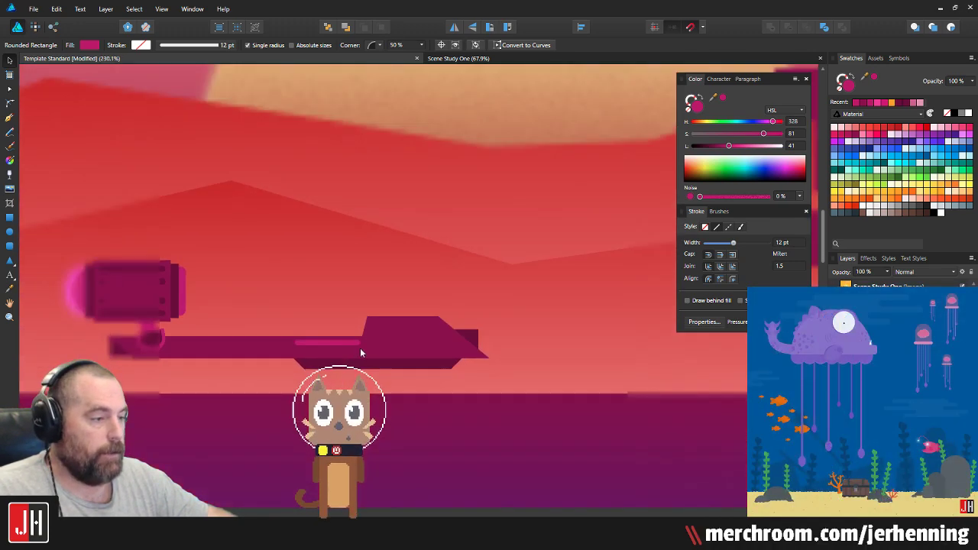
pyautogui.click(521, 322)
# Step: Draw a closed thin strut outline with the Pen tool, angling down from the beam and running horizontally into the dark underside plate
pyautogui.scroll(2, 384, 341)
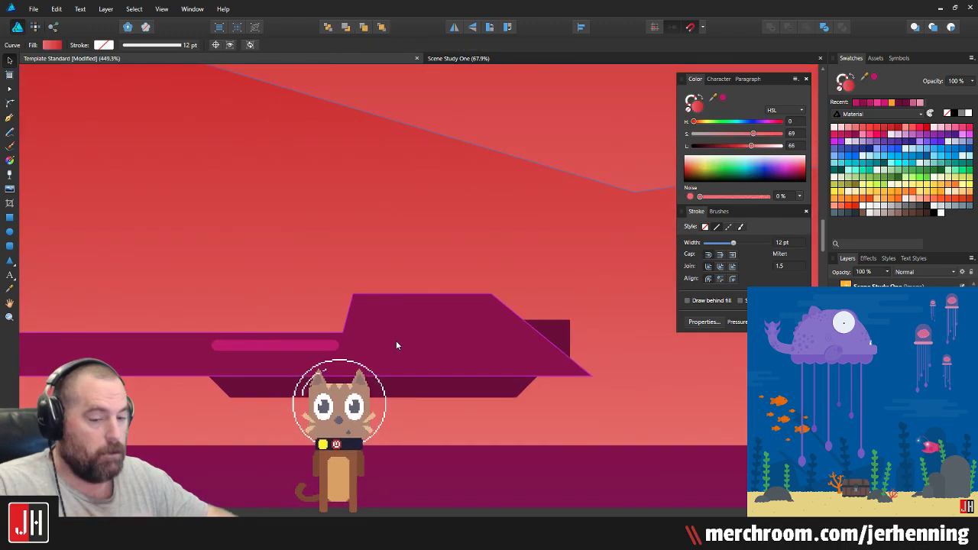
pyautogui.scroll(2, 451, 329)
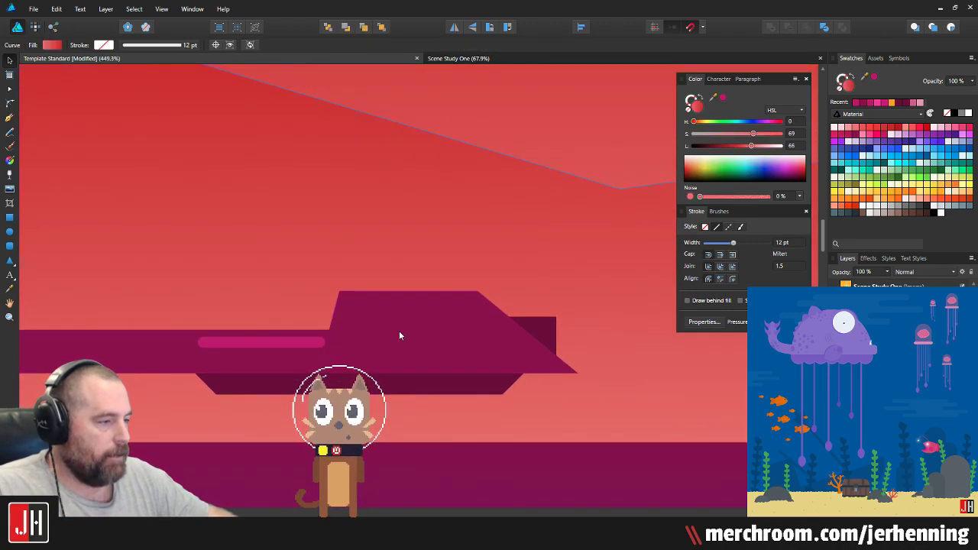
pyautogui.hscroll(3, 453, 317)
pyautogui.scroll(3, 449, 311)
pyautogui.moveTo(453, 294); pyautogui.dragTo(434, 254)
pyautogui.scroll(-3, 405, 328)
pyautogui.moveTo(385, 350); pyautogui.dragTo(647, 312)
pyautogui.moveTo(277, 323); pyautogui.dragTo(490, 330)
pyautogui.click(10, 116)
pyautogui.scroll(1, 429, 369)
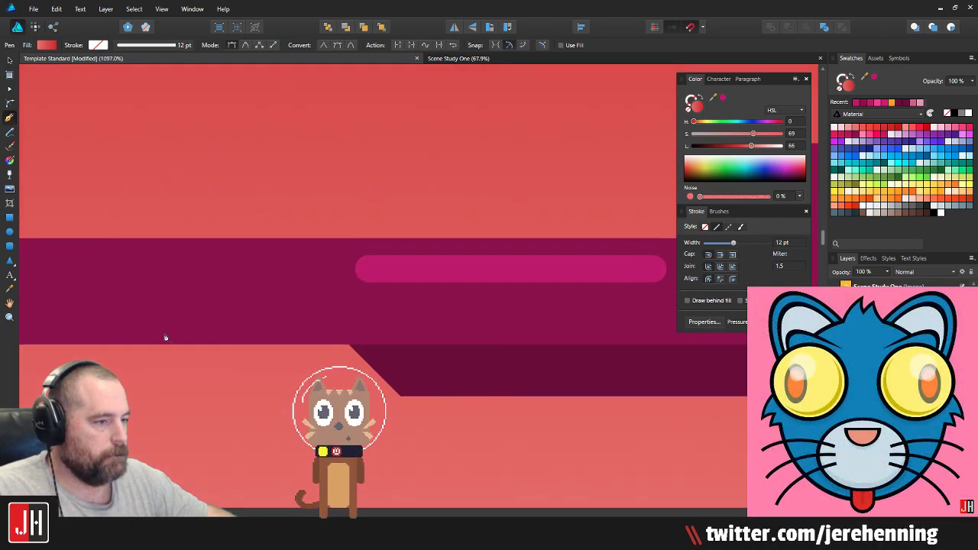
pyautogui.hscroll(-3, 165, 337)
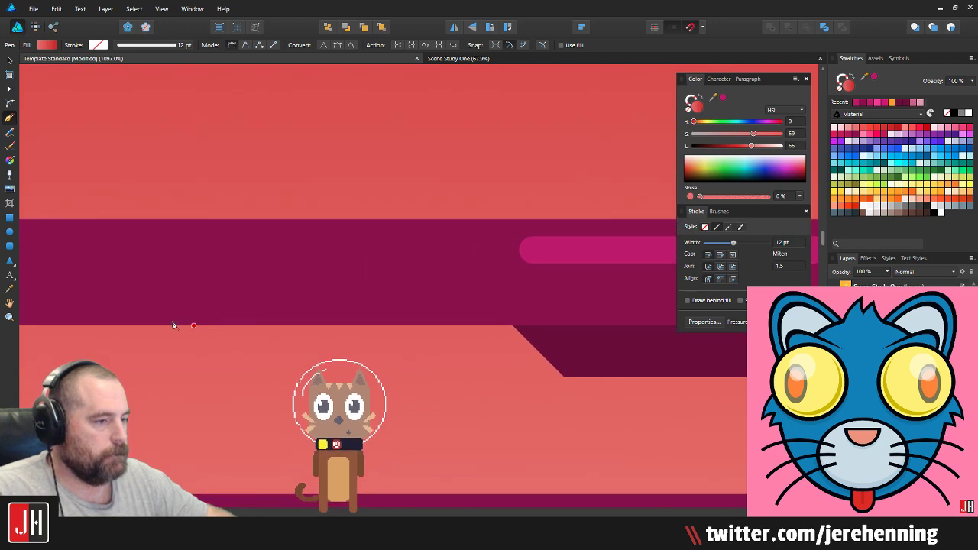
pyautogui.click(193, 362)
pyautogui.click(608, 362)
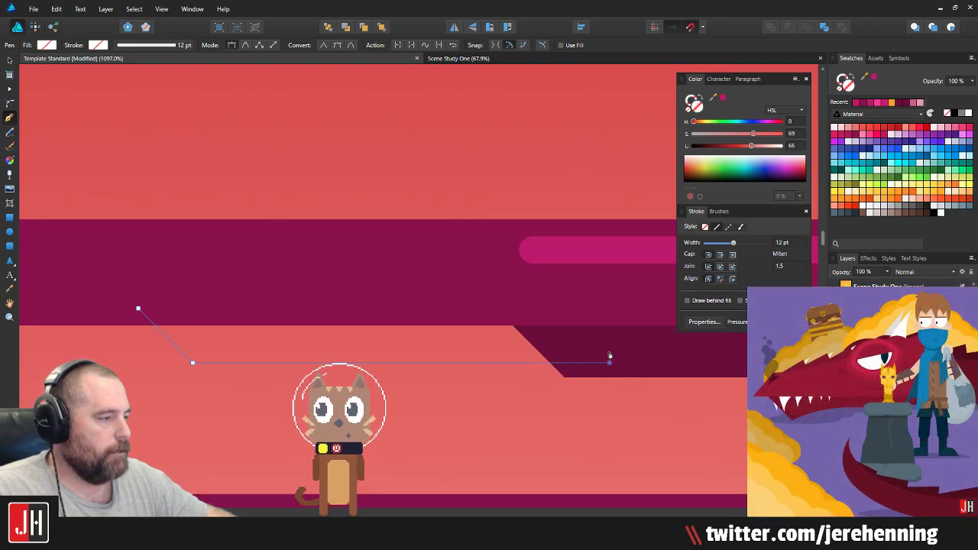
pyautogui.click(609, 346)
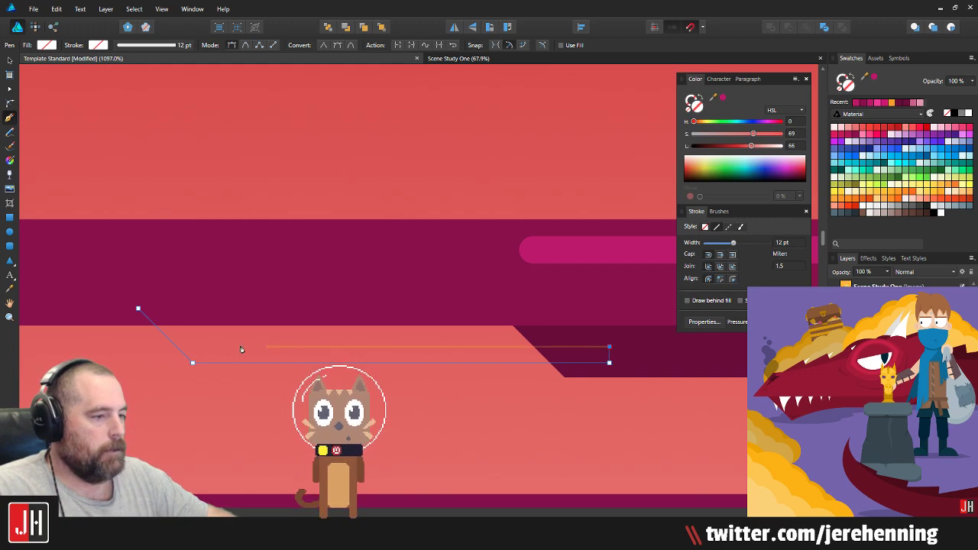
pyautogui.click(199, 346)
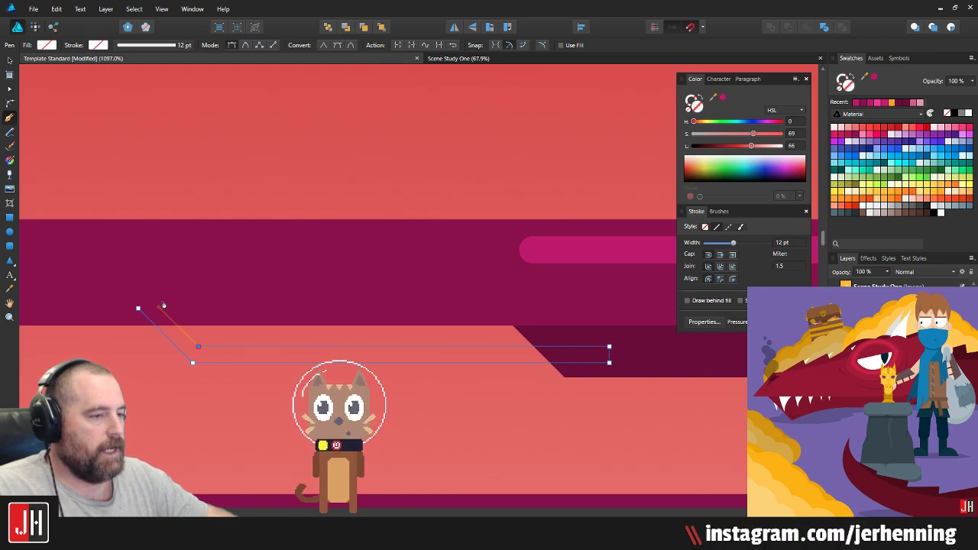
pyautogui.click(139, 309)
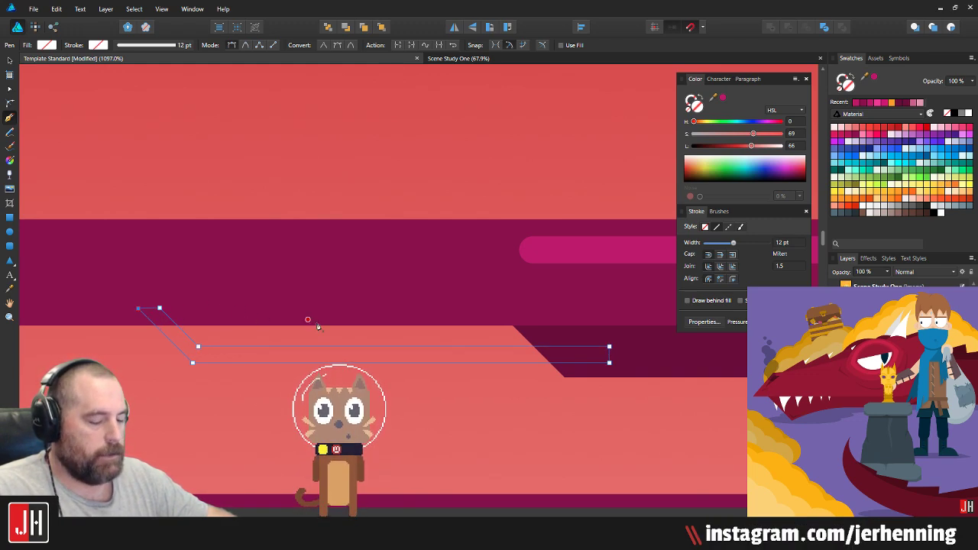
# Step: Fill the thin strut with the dark plum sampled from the underside plate and nudge it slightly closer to the beam
pyautogui.press('i')
pyautogui.click(688, 368)
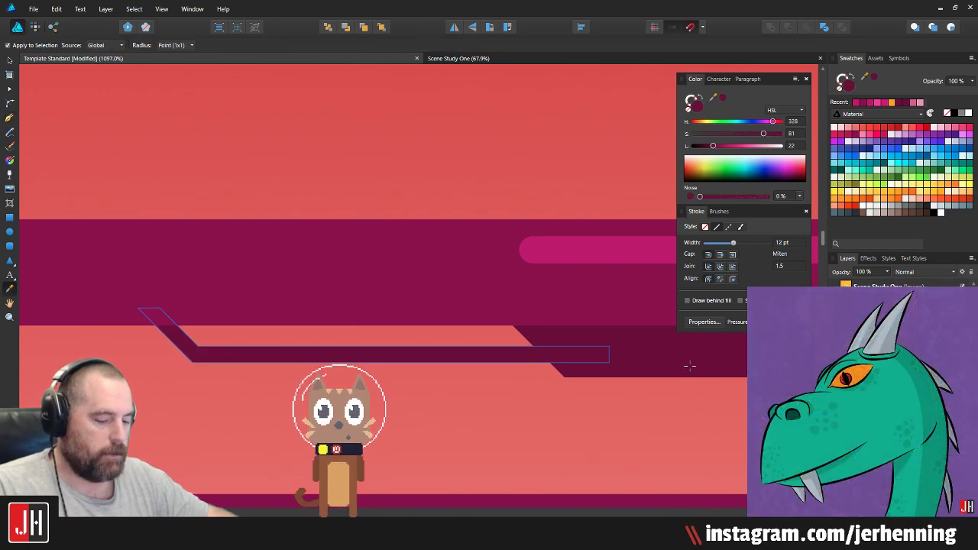
pyautogui.press('v')
pyautogui.scroll(2, 535, 352)
pyautogui.moveTo(548, 355); pyautogui.dragTo(546, 352)
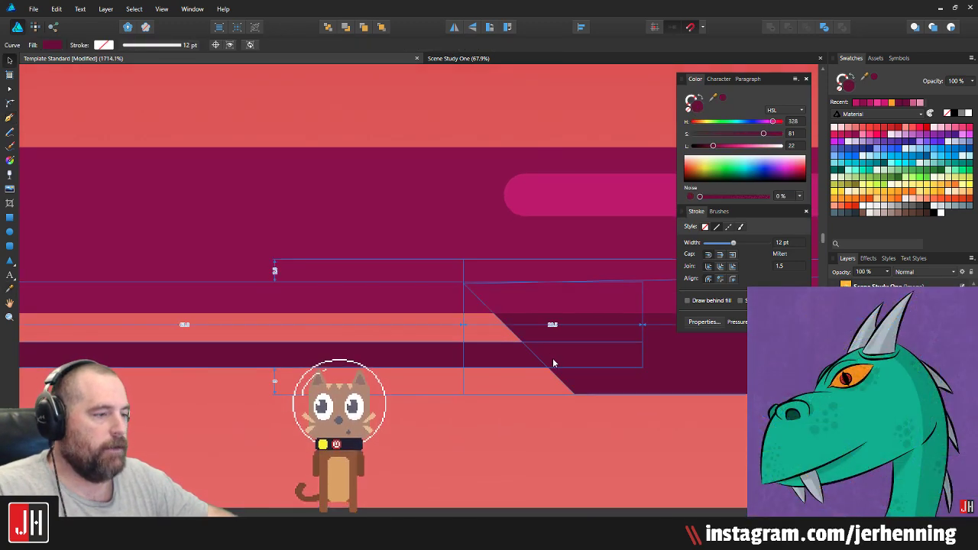
pyautogui.scroll(-9, 557, 366)
pyautogui.click(576, 311)
pyautogui.moveTo(578, 315); pyautogui.dragTo(450, 325)
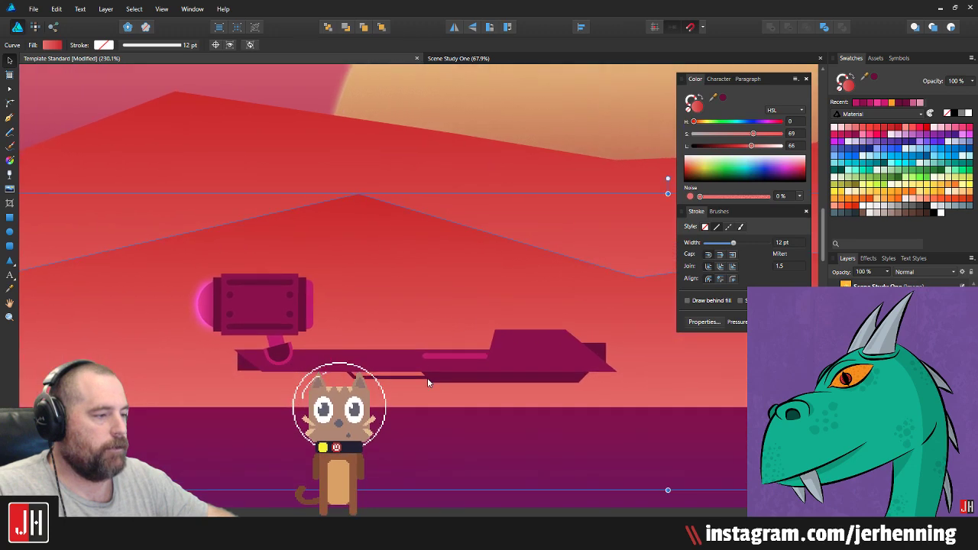
# Step: Duplicate the thin strut, flip the copy horizontally, and place it at the front end of the underside plate beneath the nose
pyautogui.click(448, 441)
pyautogui.scroll(6, 382, 384)
pyautogui.hscroll(8, 387, 389)
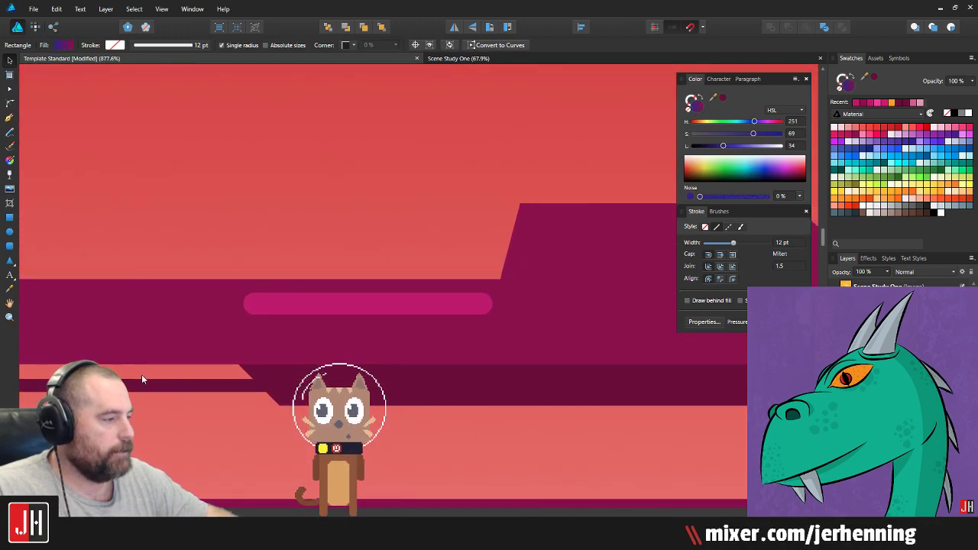
pyautogui.moveTo(485, 377); pyautogui.dragTo(567, 378)
pyautogui.click(226, 364)
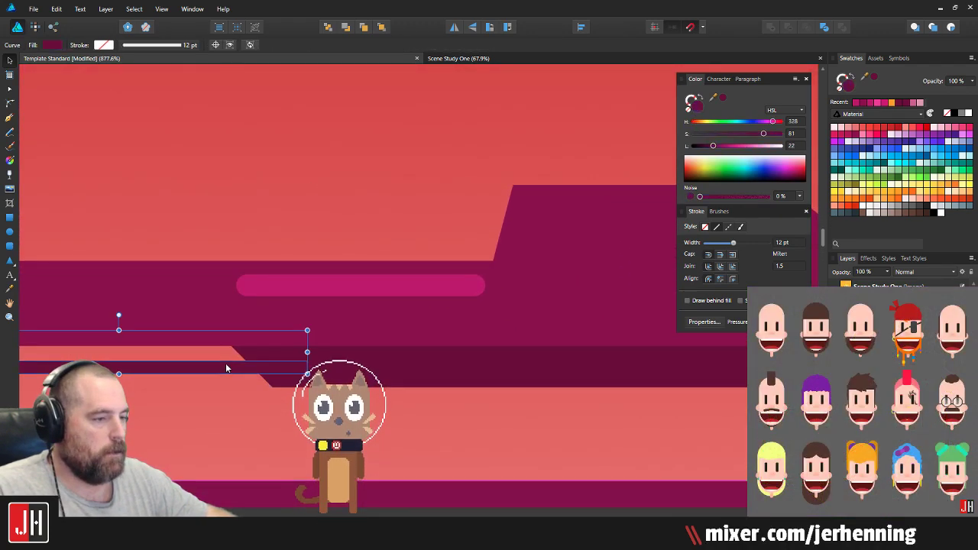
pyautogui.moveTo(226, 364); pyautogui.dragTo(212, 262)
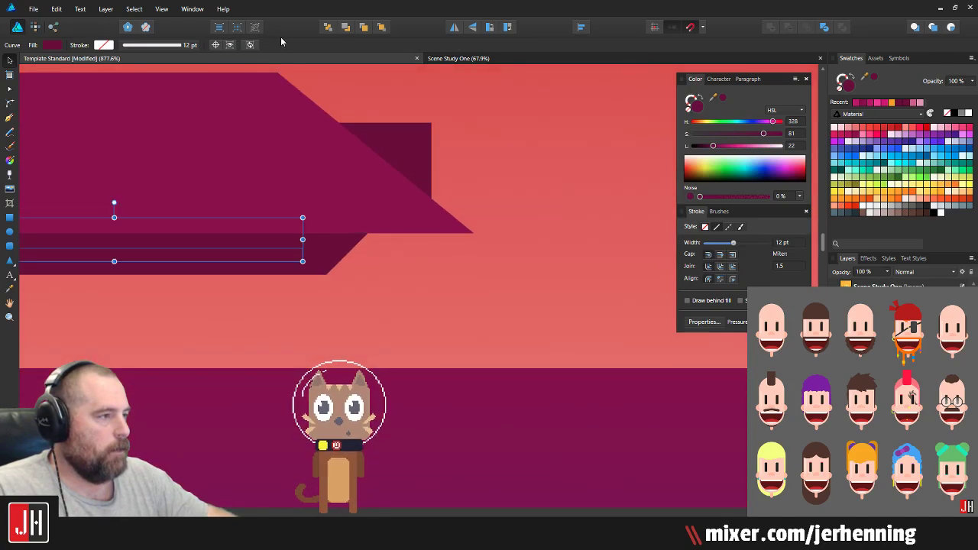
pyautogui.click(454, 29)
pyautogui.moveTo(309, 237); pyautogui.dragTo(505, 279)
pyautogui.scroll(1, 506, 280)
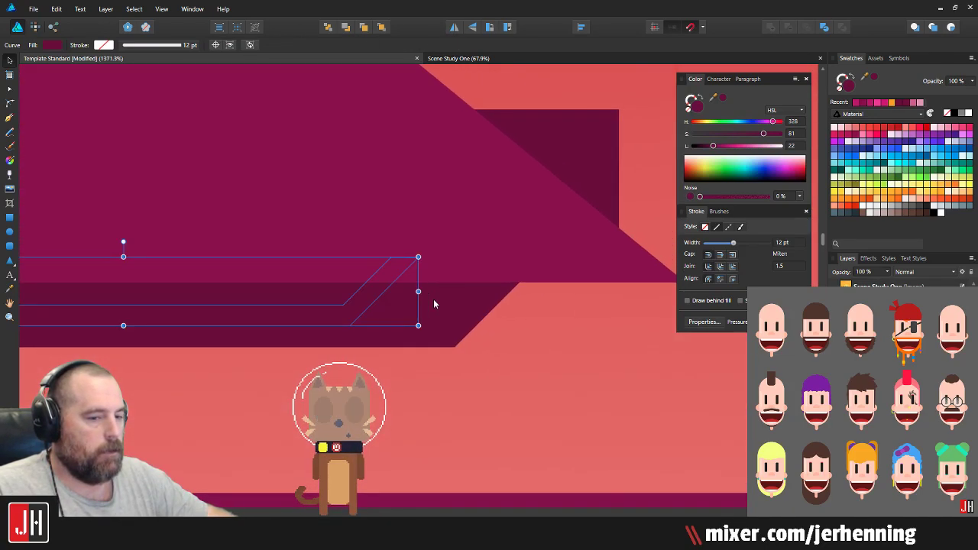
pyautogui.moveTo(364, 299); pyautogui.dragTo(569, 296)
pyautogui.scroll(-5, 565, 317)
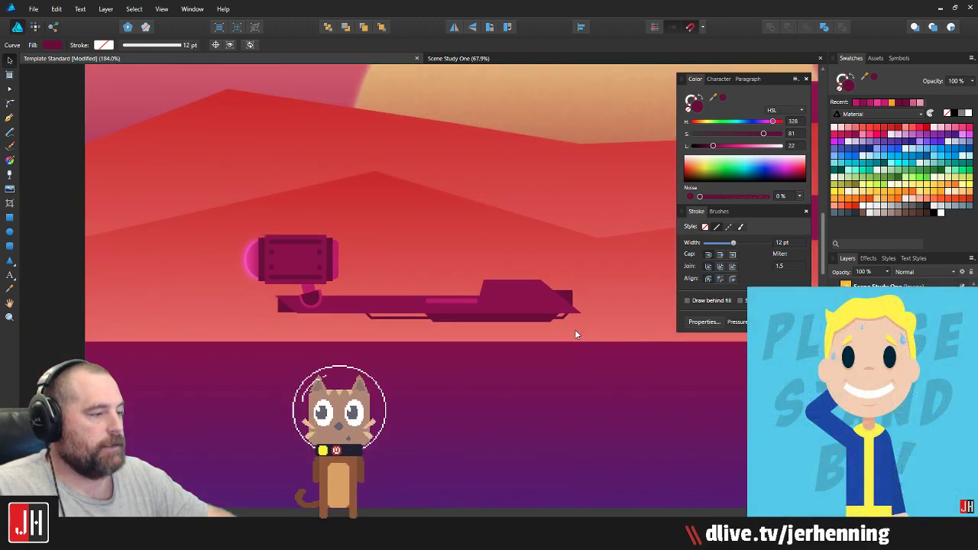
# Step: Nudge the front strut slightly back towards the underside plate and save the document
pyautogui.click(70, 309)
pyautogui.scroll(1, 347, 319)
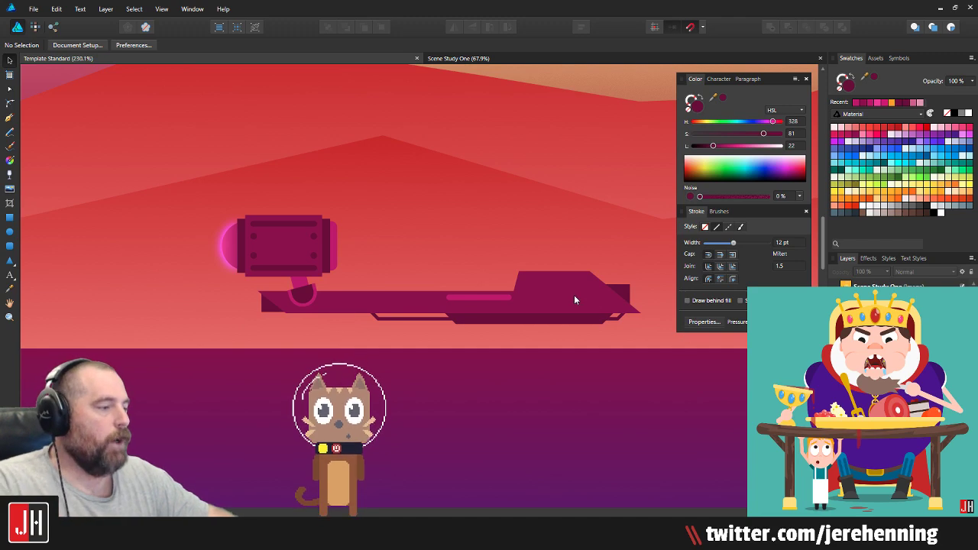
pyautogui.scroll(3, 592, 318)
pyautogui.scroll(4, 535, 320)
pyautogui.click(508, 298)
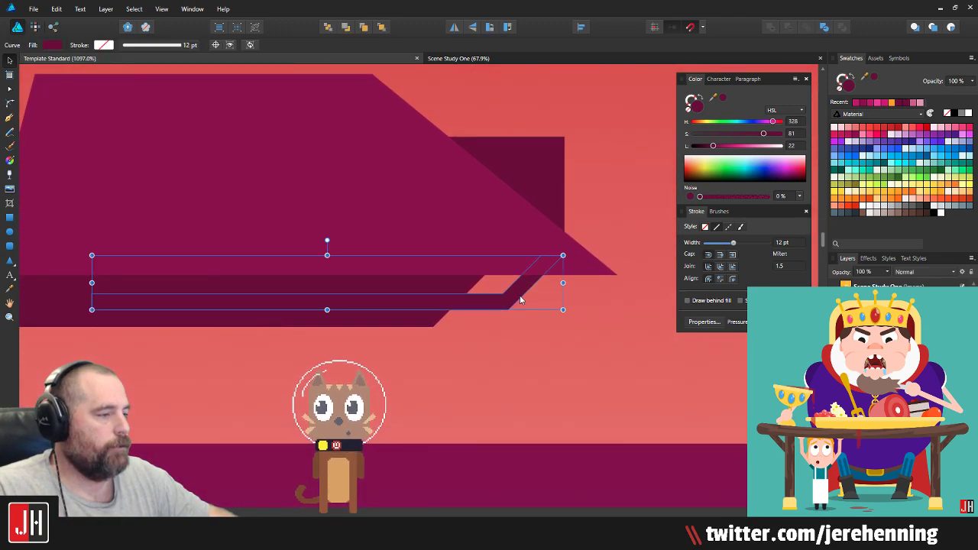
pyautogui.scroll(3, 534, 294)
pyautogui.moveTo(543, 285); pyautogui.dragTo(539, 286)
pyautogui.scroll(-7, 541, 296)
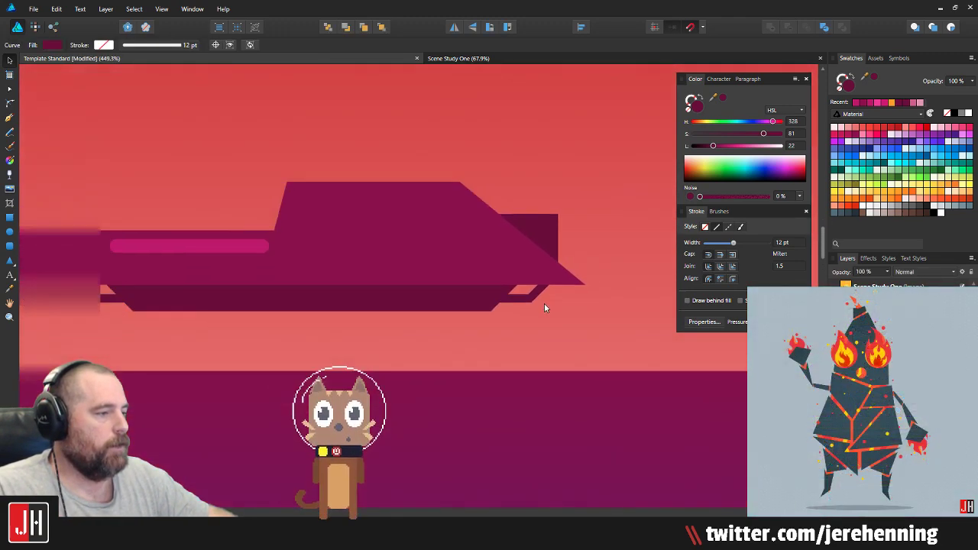
pyautogui.click(474, 312)
pyautogui.hotkey('ctrl', 's')
# Step: Nudge the rounded magenta bar slightly on the beam to adjust its gap to the raised cabin
pyautogui.moveTo(394, 311); pyautogui.dragTo(500, 296)
pyautogui.moveTo(309, 269)
pyautogui.mouseDown()
pyautogui.moveTo(469, 258)
pyautogui.moveTo(268, 279)
pyautogui.mouseUp()
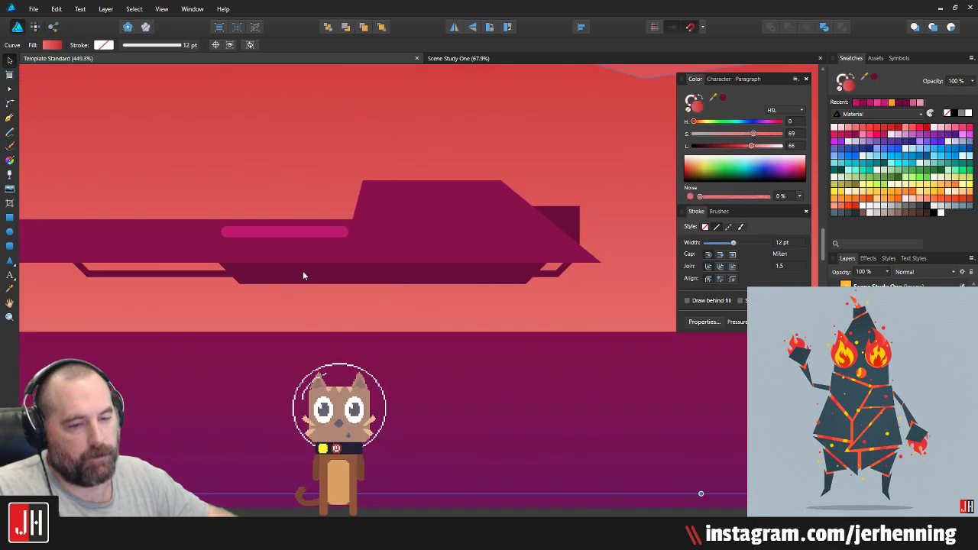
pyautogui.moveTo(168, 250); pyautogui.dragTo(411, 287)
pyautogui.hscroll(2, 366, 258)
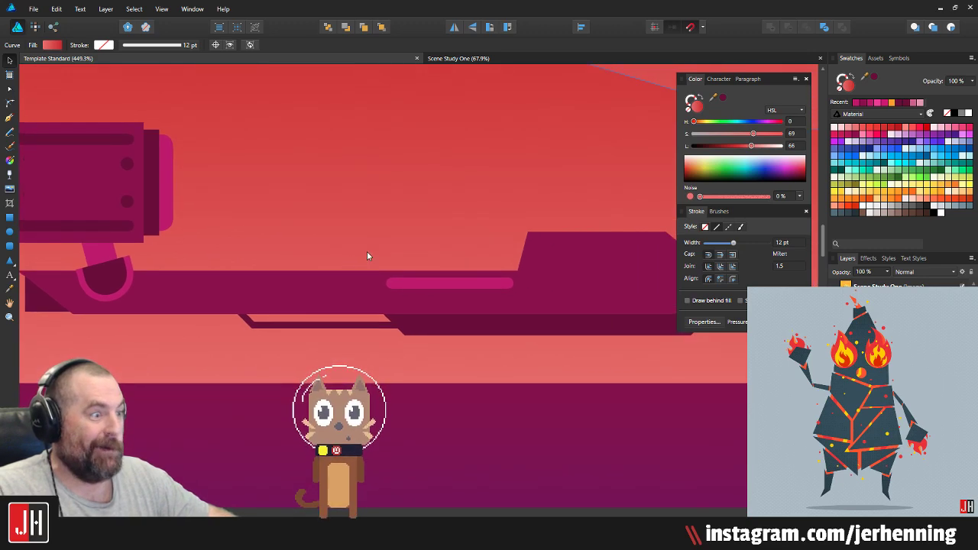
pyautogui.hscroll(3, 344, 256)
pyautogui.scroll(1, 339, 261)
pyautogui.scroll(3, 351, 271)
pyautogui.click(386, 315)
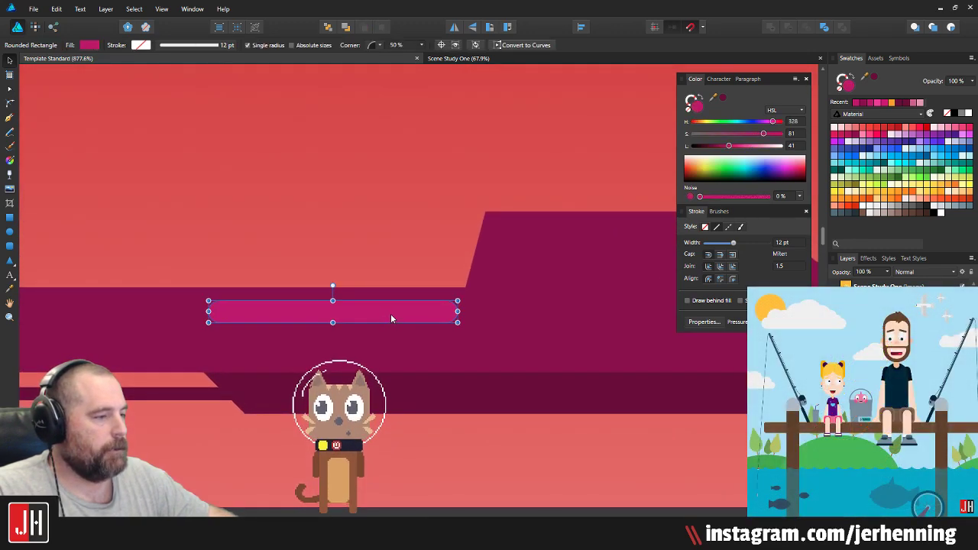
pyautogui.moveTo(384, 314); pyautogui.dragTo(387, 315)
pyautogui.scroll(-5, 391, 316)
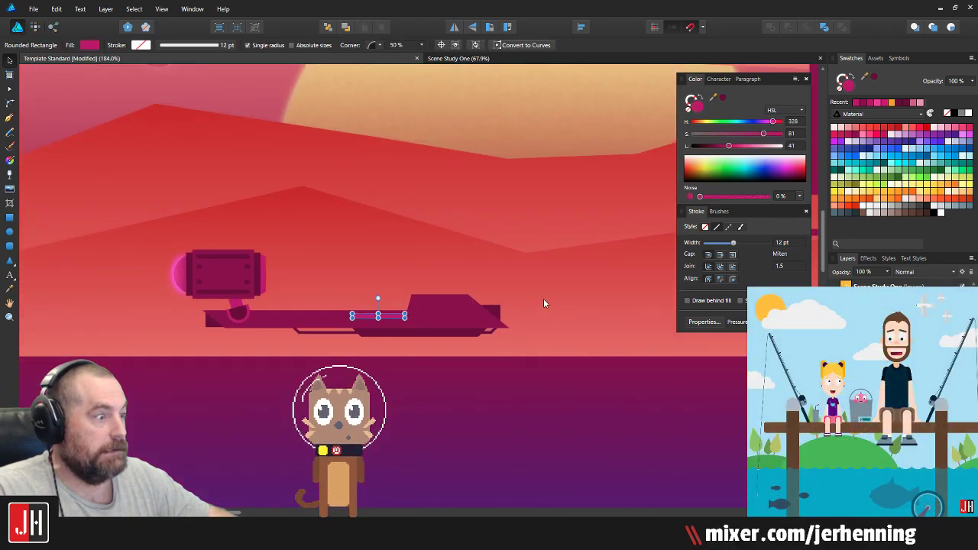
# Step: Draw a closed four-sided windshield shape with the Pen tool, overlapping the raised cabin's sloped front edge
pyautogui.click(543, 298)
pyautogui.scroll(4, 475, 306)
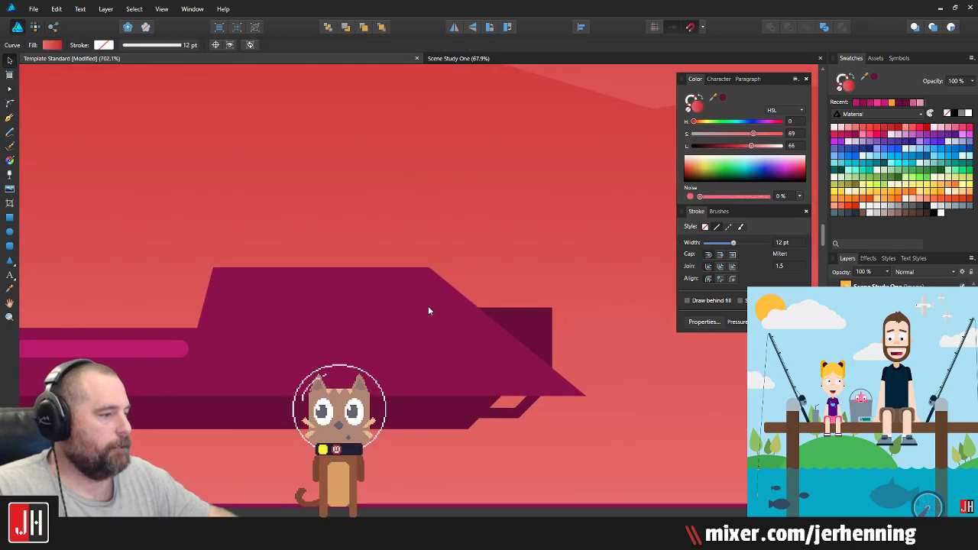
pyautogui.click(9, 118)
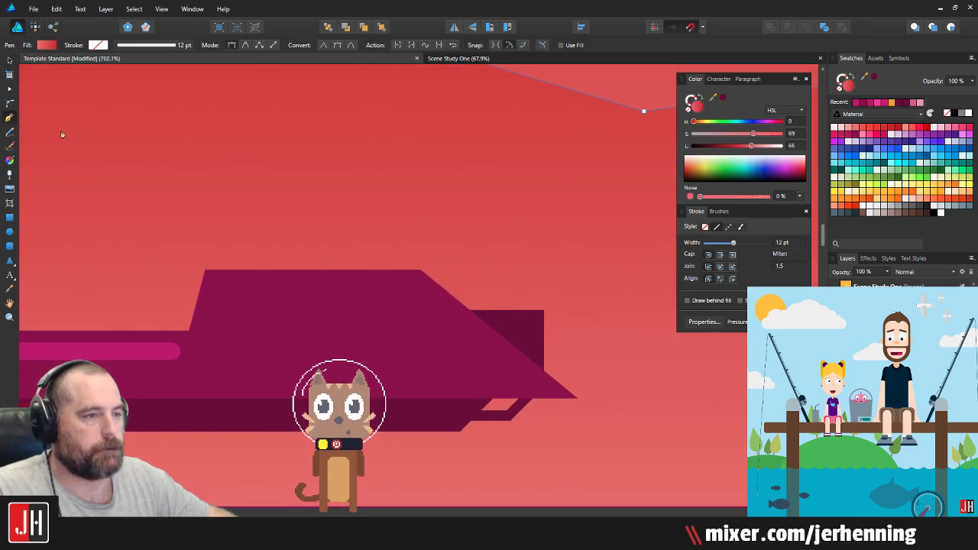
pyautogui.scroll(3, 480, 271)
pyautogui.click(335, 280)
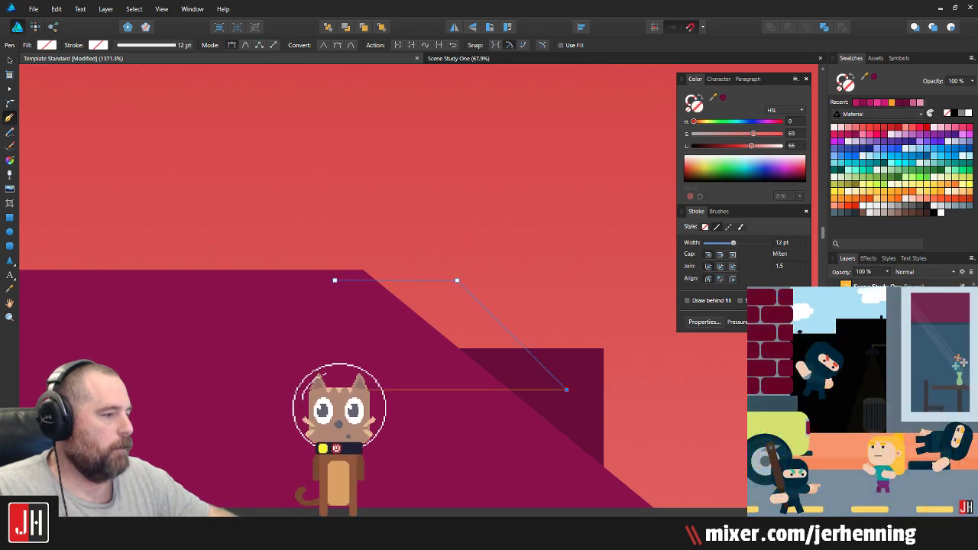
# Step: Fill the windshield shape with the magenta sampled from the rounded bar and keep it behind the cabin
pyautogui.scroll(-2, 351, 302)
pyautogui.press('i')
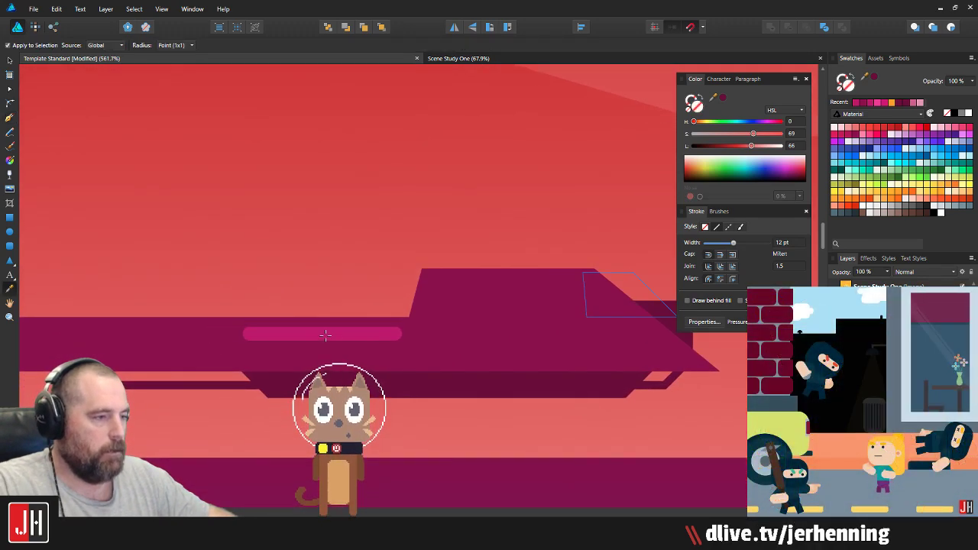
pyautogui.moveTo(516, 322); pyautogui.dragTo(356, 321)
pyautogui.press('v')
pyautogui.click(547, 240)
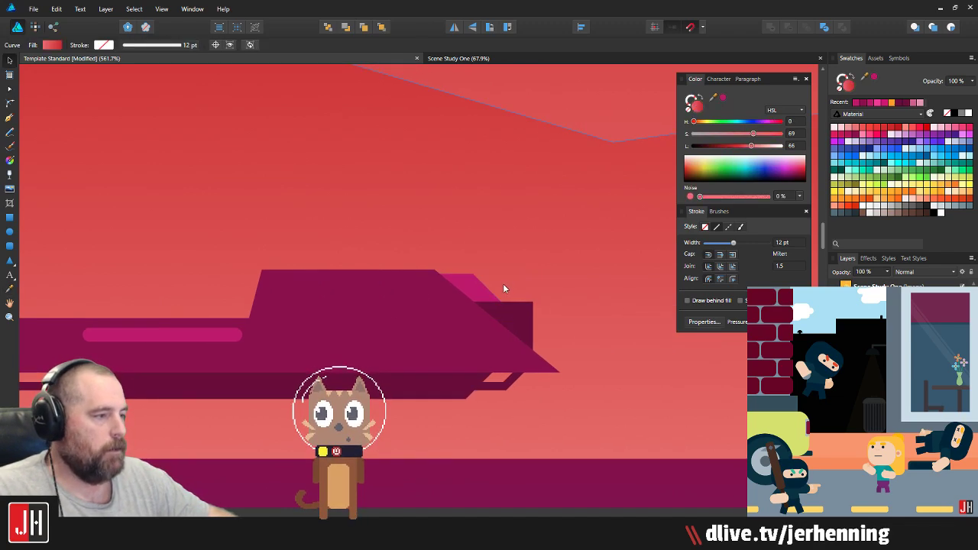
# Step: Shift the windshield's upper front corner back so its edge runs nearly parallel to the cabin slope, and save the document
pyautogui.scroll(-2, 502, 299)
pyautogui.scroll(7, 499, 300)
pyautogui.click(402, 239)
pyautogui.press('a')
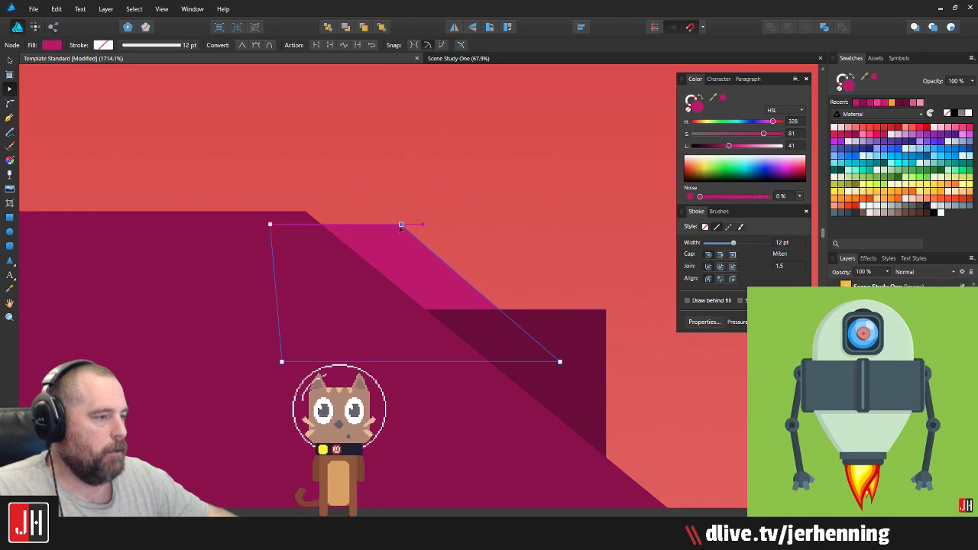
pyautogui.press('v')
pyautogui.click(500, 264)
pyautogui.scroll(-8, 501, 268)
pyautogui.moveTo(589, 273); pyautogui.dragTo(569, 283)
pyautogui.hotkey('ctrl', 's')
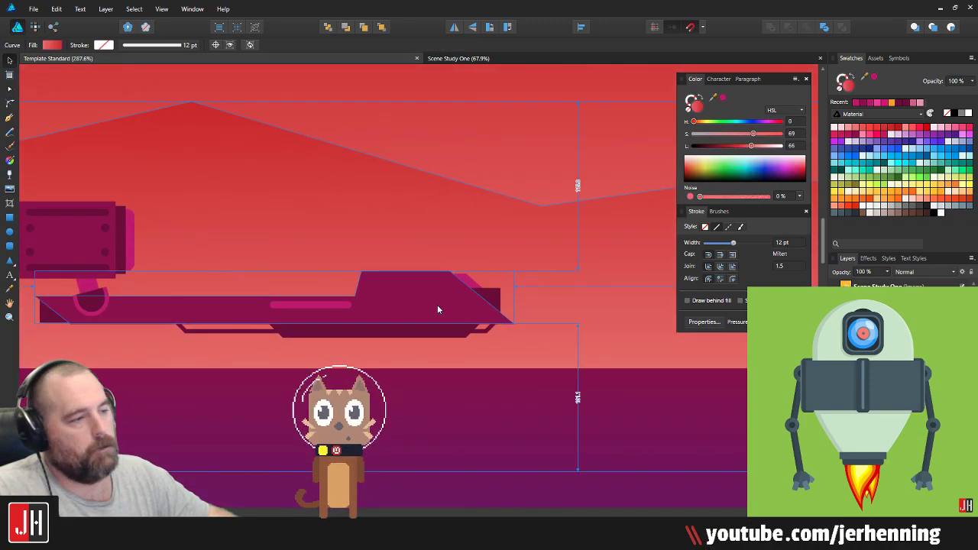
# Step: Examine the vehicle from the cabin back to the engine strut for areas that need more detail
pyautogui.scroll(3, 438, 310)
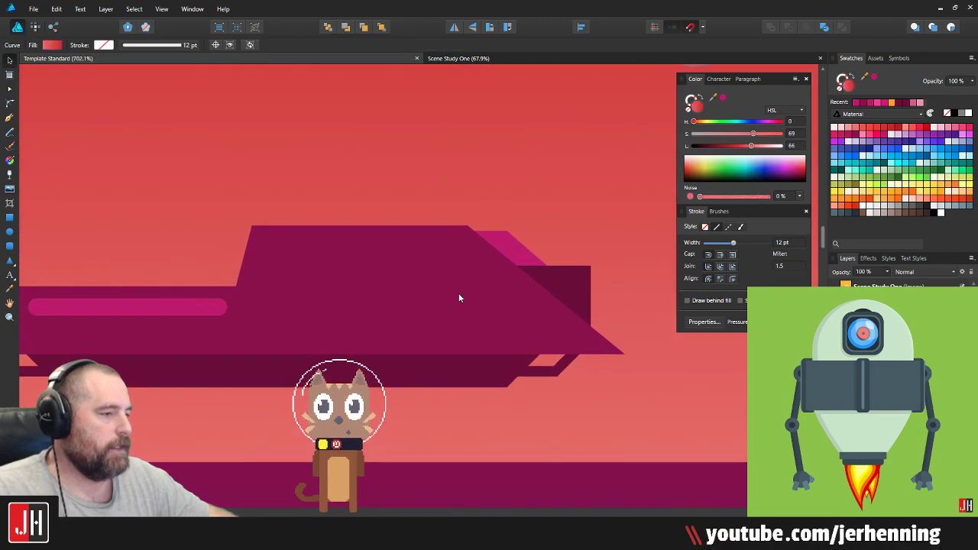
pyautogui.scroll(-4, 458, 298)
pyautogui.scroll(3, 501, 284)
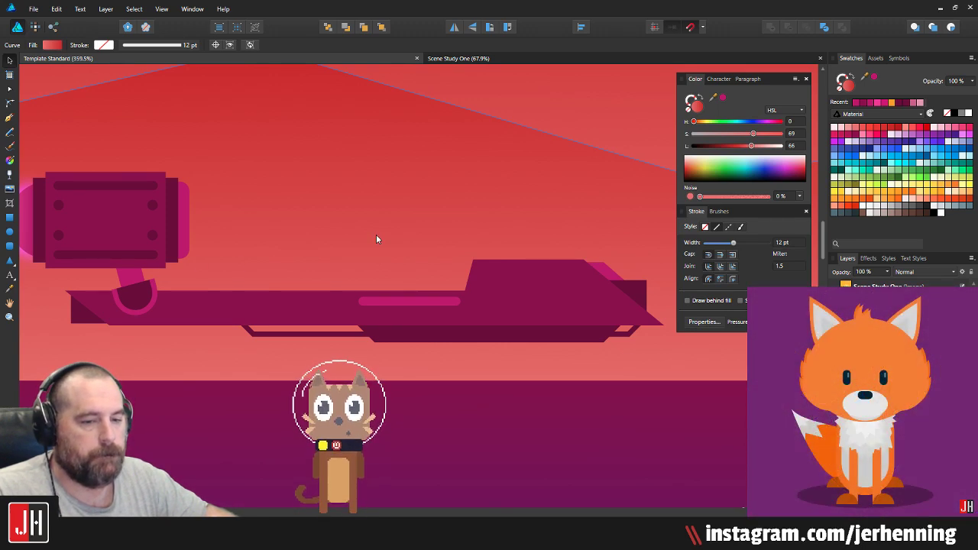
pyautogui.scroll(5, 525, 227)
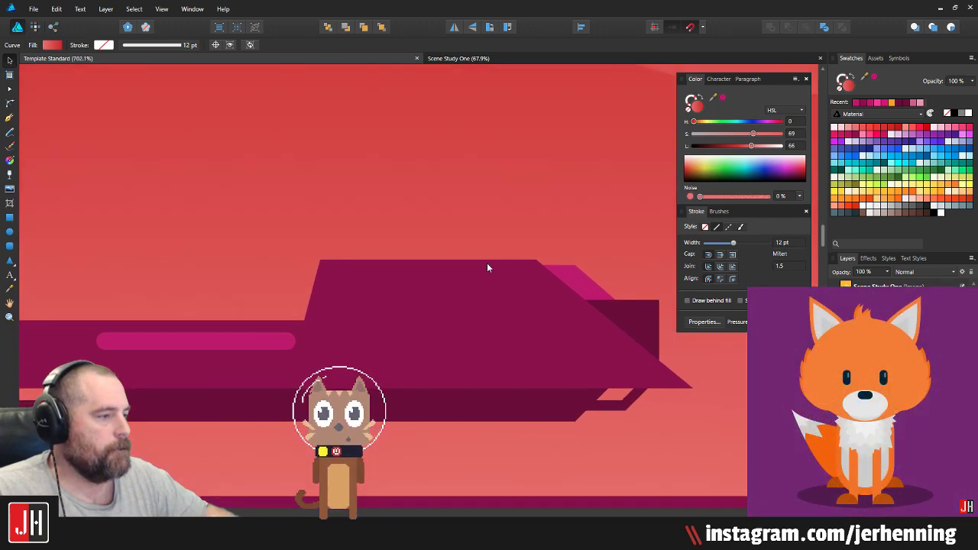
pyautogui.moveTo(479, 282); pyautogui.dragTo(534, 218)
pyautogui.moveTo(359, 245); pyautogui.dragTo(478, 222)
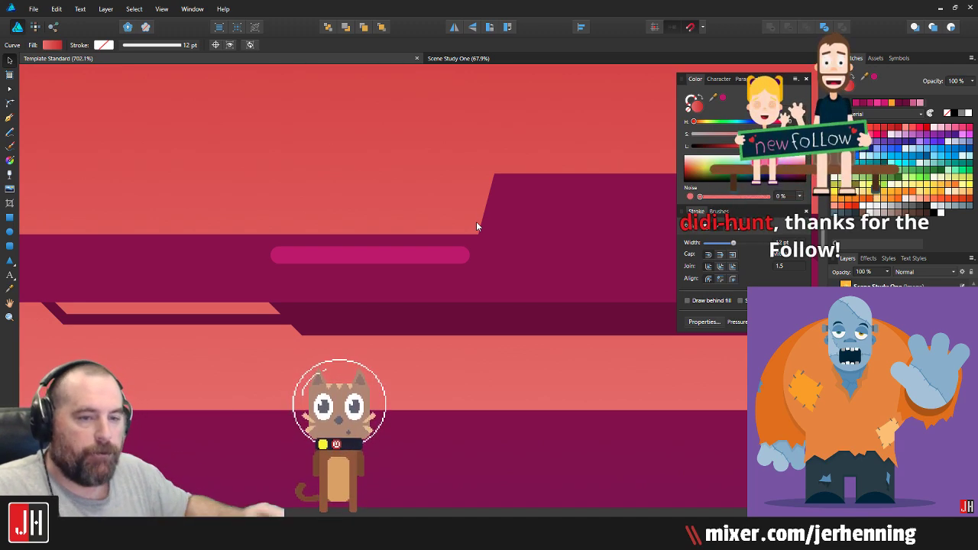
pyautogui.hscroll(-5, 327, 221)
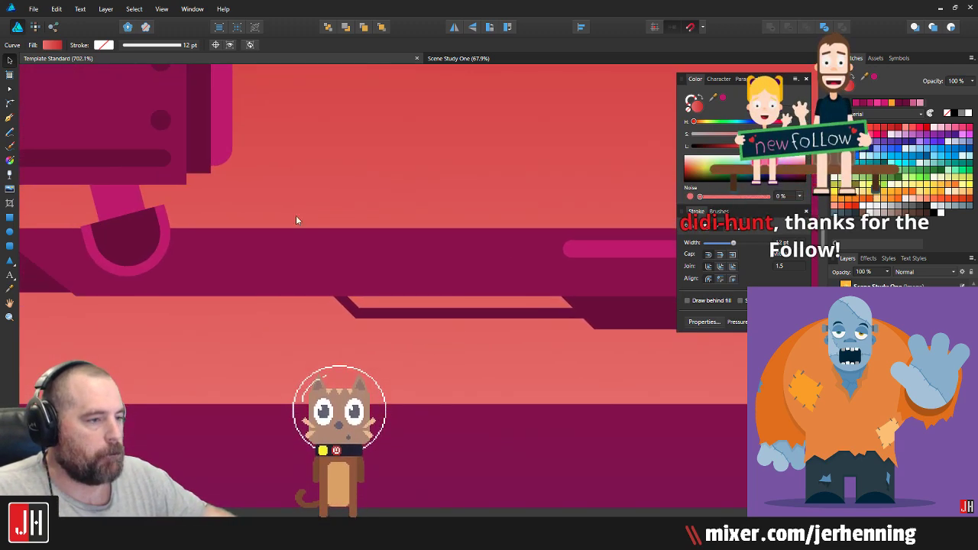
pyautogui.scroll(-3, 297, 216)
pyautogui.moveTo(330, 213); pyautogui.dragTo(393, 222)
pyautogui.scroll(3, 179, 279)
pyautogui.moveTo(281, 268)
pyautogui.mouseDown()
pyautogui.moveTo(179, 279)
pyautogui.moveTo(265, 263)
pyautogui.mouseUp()
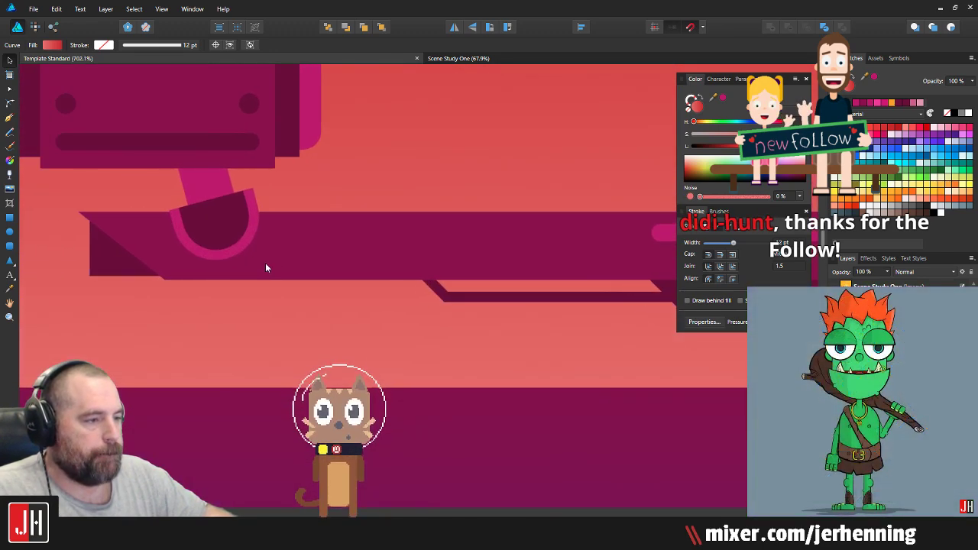
# Step: Draw a closed trapezoid with the Pen tool across the beam's lower edge, between the engine strut and the thin underside strut
pyautogui.scroll(2, 275, 272)
pyautogui.press('p')
pyautogui.scroll(2, 347, 303)
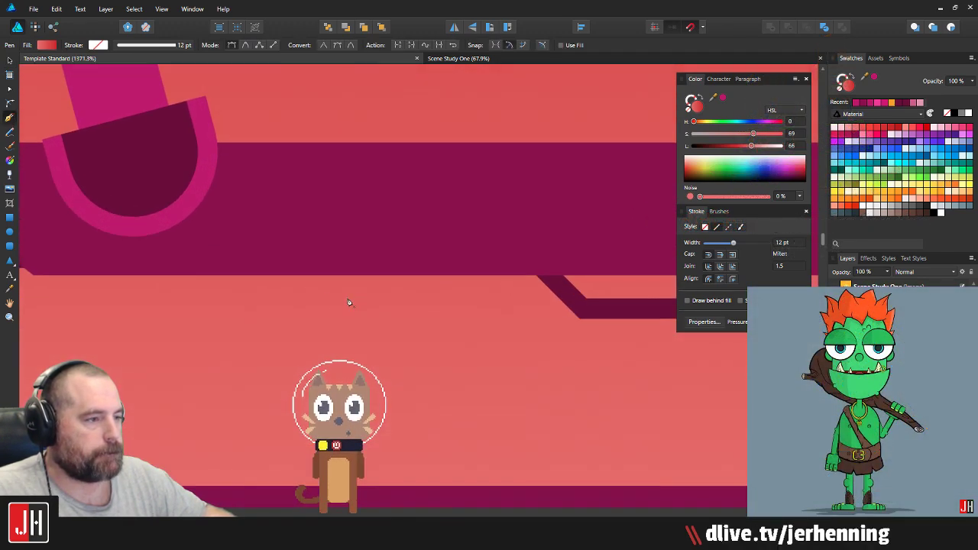
pyautogui.click(242, 251)
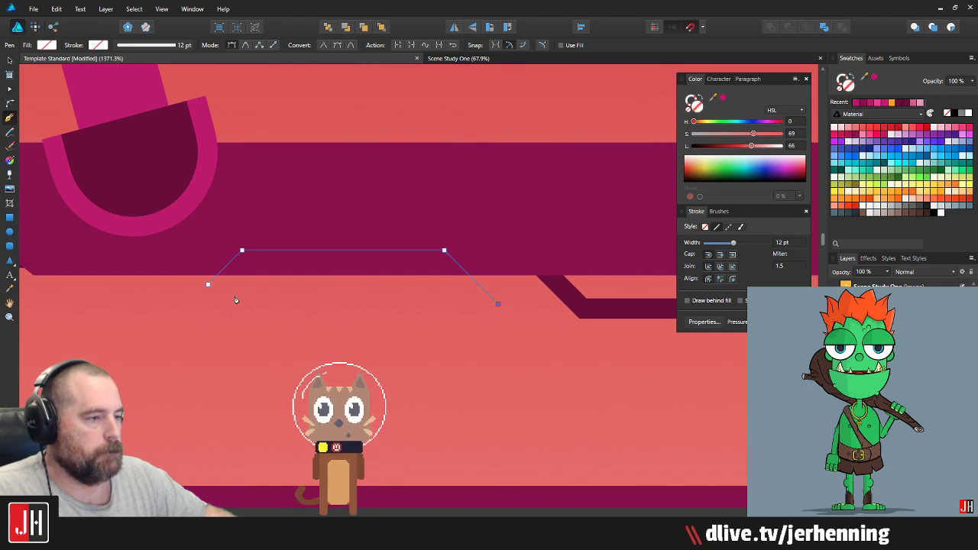
pyautogui.click(208, 285)
pyautogui.press('v')
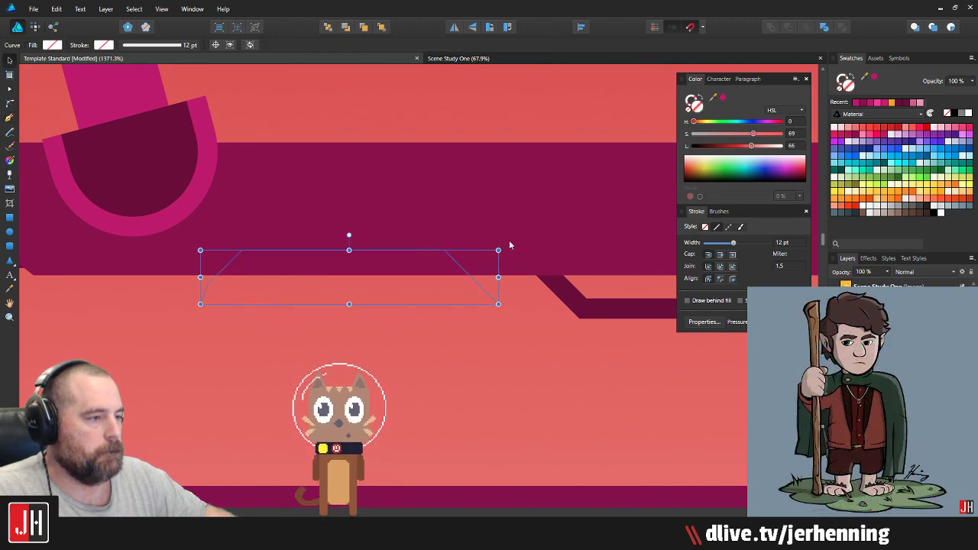
pyautogui.click(788, 29)
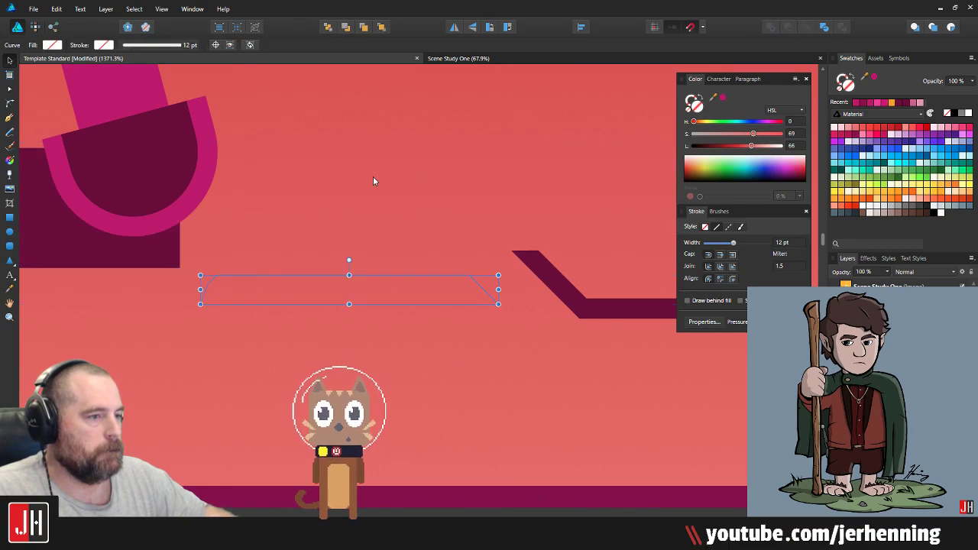
pyautogui.scroll(-2, 373, 181)
pyautogui.hotkey('ctrl', 'z')
pyautogui.hotkey('ctrl', 'z')
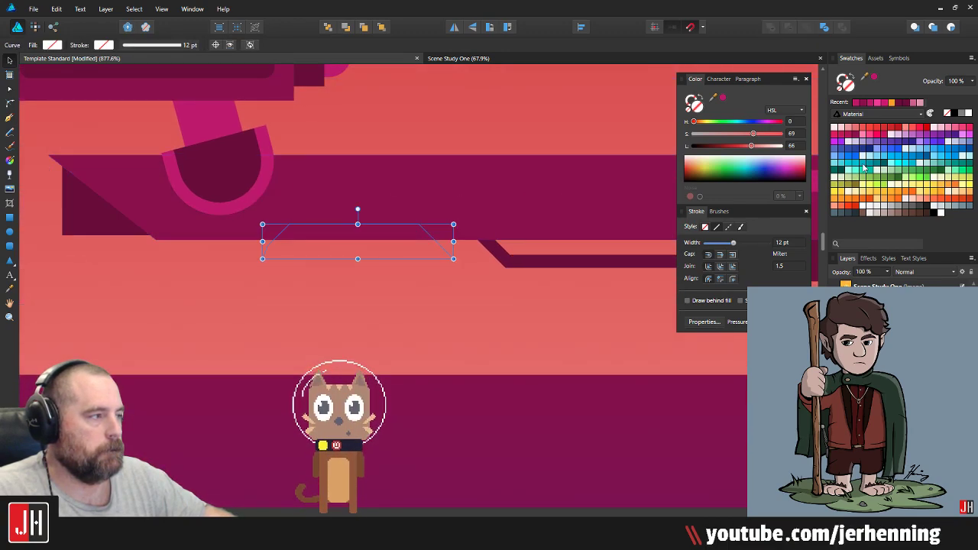
# Step: Fill the trapezoid with teal and subtract it from the beam to cut a notch in the lower edge
pyautogui.click(864, 166)
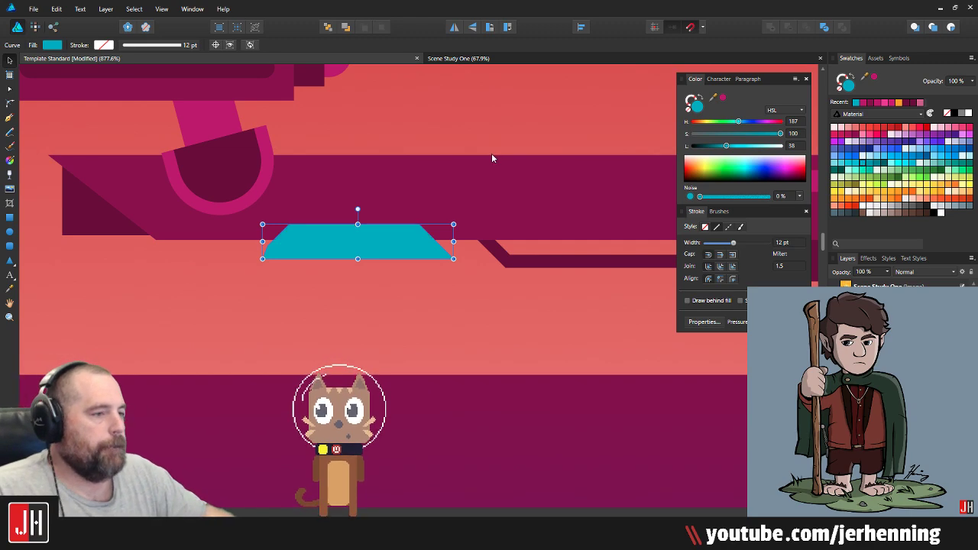
pyautogui.keyDown('shift'); pyautogui.click(517, 181); pyautogui.keyUp('shift')
pyautogui.click(788, 28)
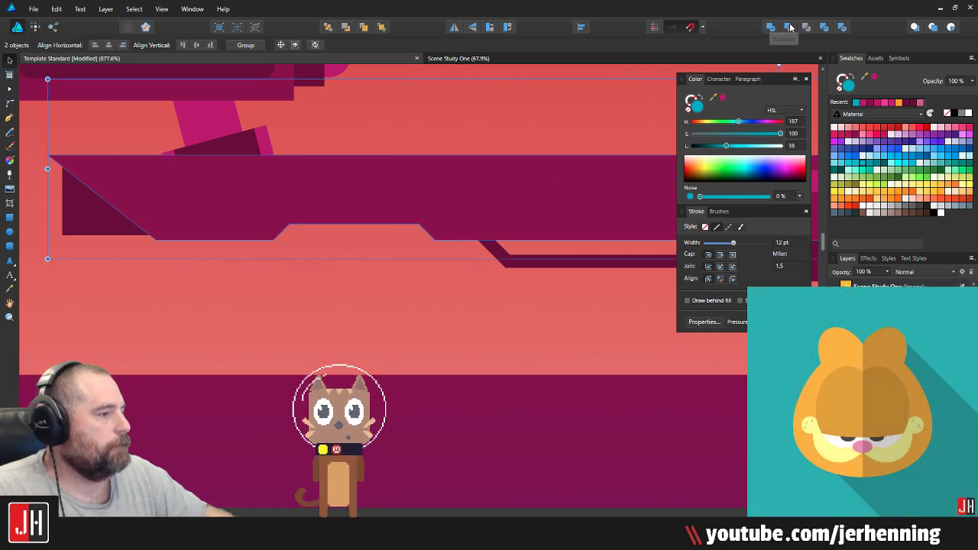
# Step: Bring the engine group with its strut mount back in front of the beam
pyautogui.scroll(-3, 449, 118)
pyautogui.scroll(-2, 463, 122)
pyautogui.moveTo(657, 121); pyautogui.dragTo(443, 183)
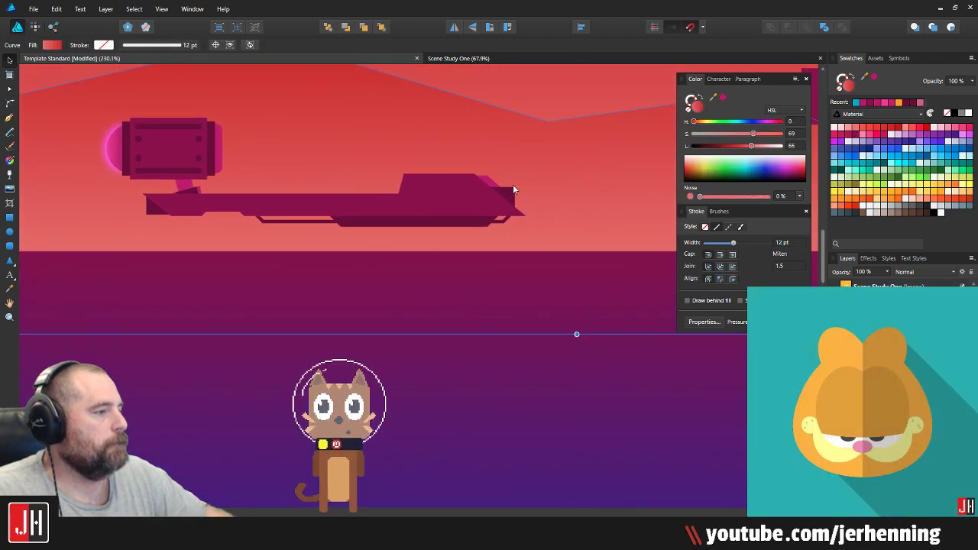
pyautogui.scroll(3, 427, 173)
pyautogui.moveTo(61, 136); pyautogui.dragTo(473, 186)
pyautogui.click(319, 233)
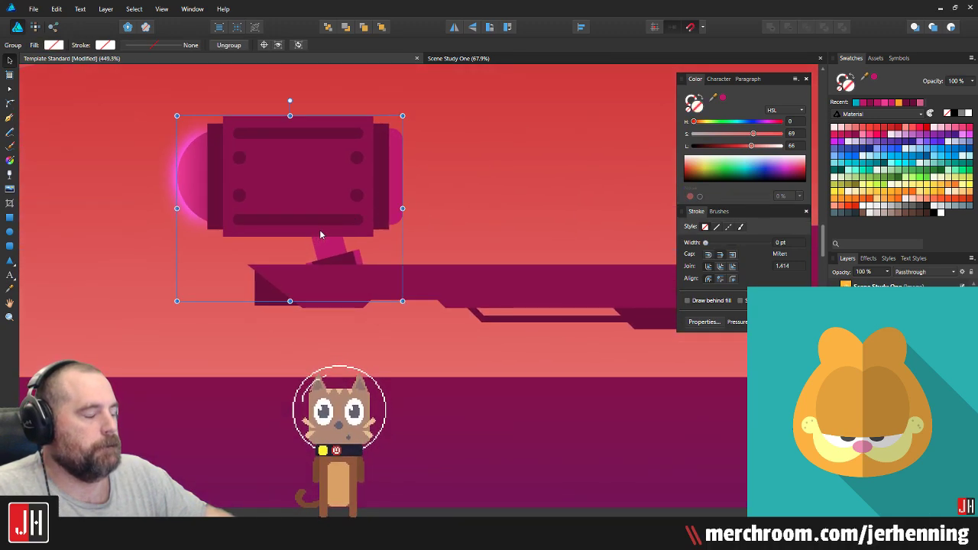
pyautogui.click(582, 217)
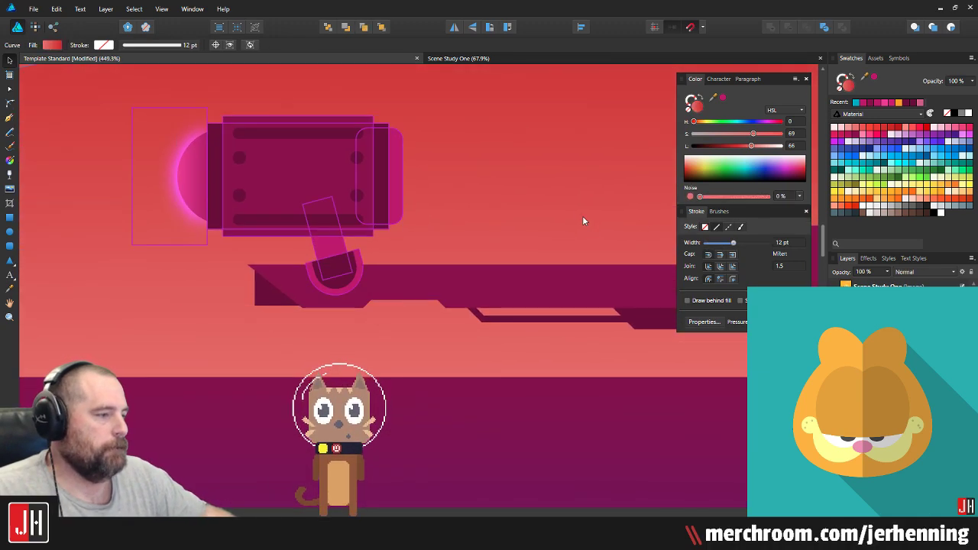
# Step: Draw a closed four-sided insert spanning the notch behind the beam and fill it with the dark plum sampled from the thin strut
pyautogui.scroll(6, 450, 303)
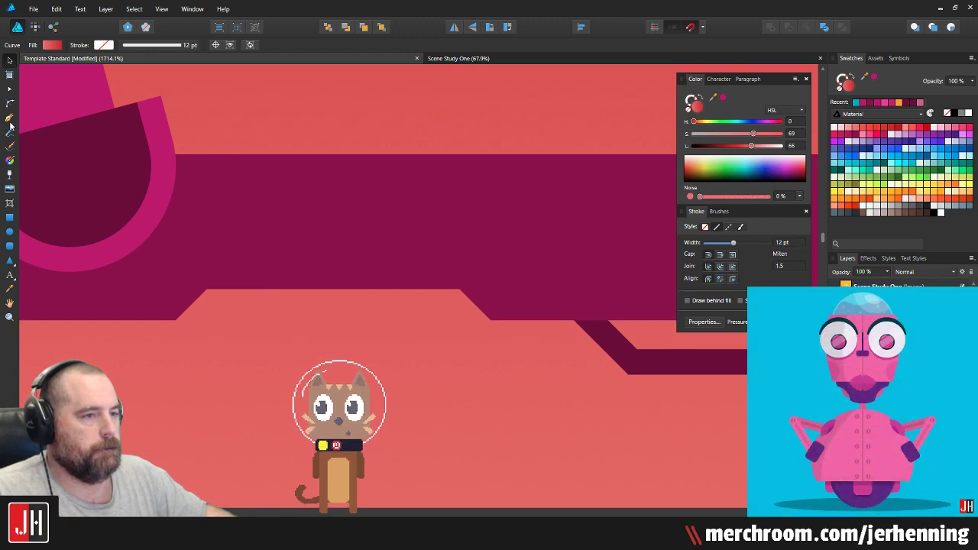
pyautogui.click(9, 117)
pyautogui.click(607, 304)
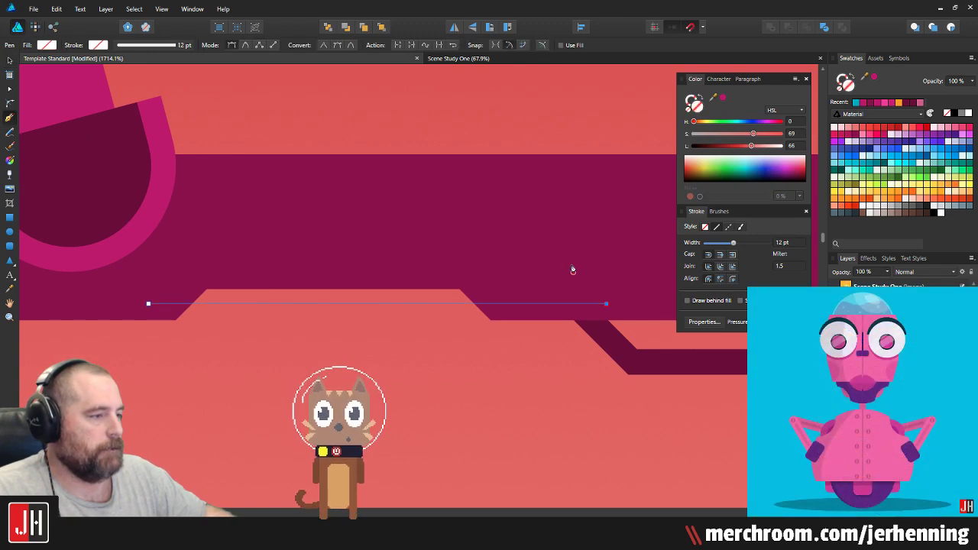
pyautogui.click(558, 242)
pyautogui.click(165, 257)
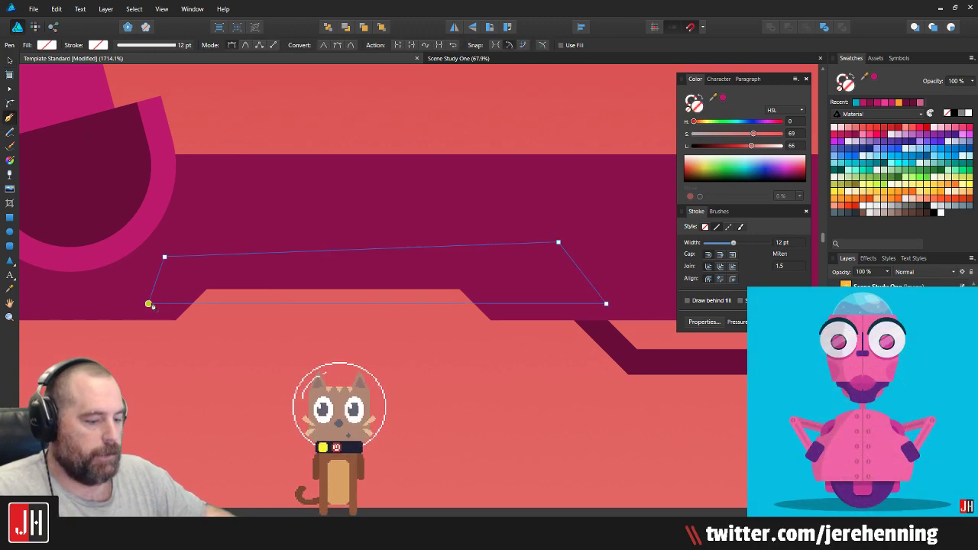
pyautogui.click(149, 304)
pyautogui.press('i')
pyautogui.click(654, 361)
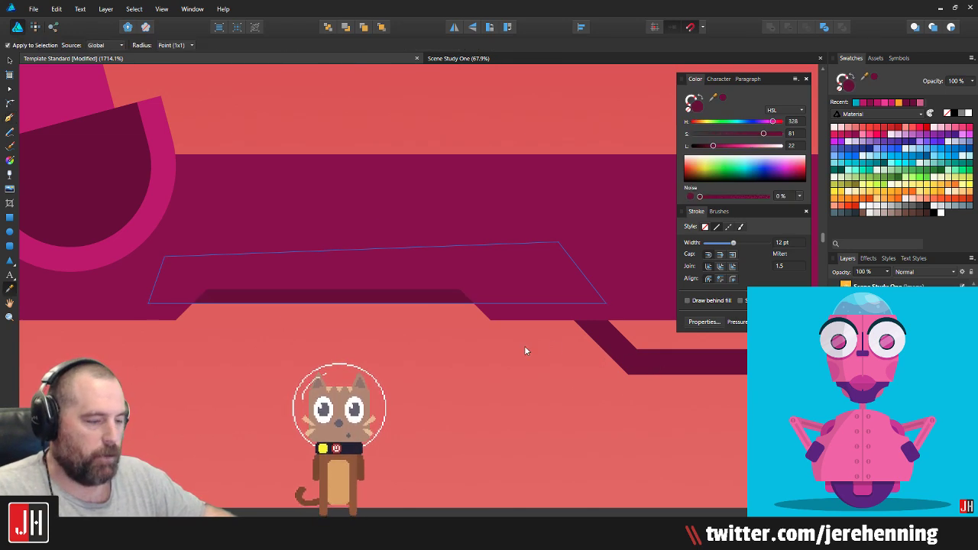
# Step: Nudge the dark plum insert slightly down so a little more of it shows in the notch
pyautogui.press('v')
pyautogui.scroll(3, 398, 294)
pyautogui.moveTo(396, 291); pyautogui.dragTo(377, 296)
pyautogui.scroll(-6, 393, 326)
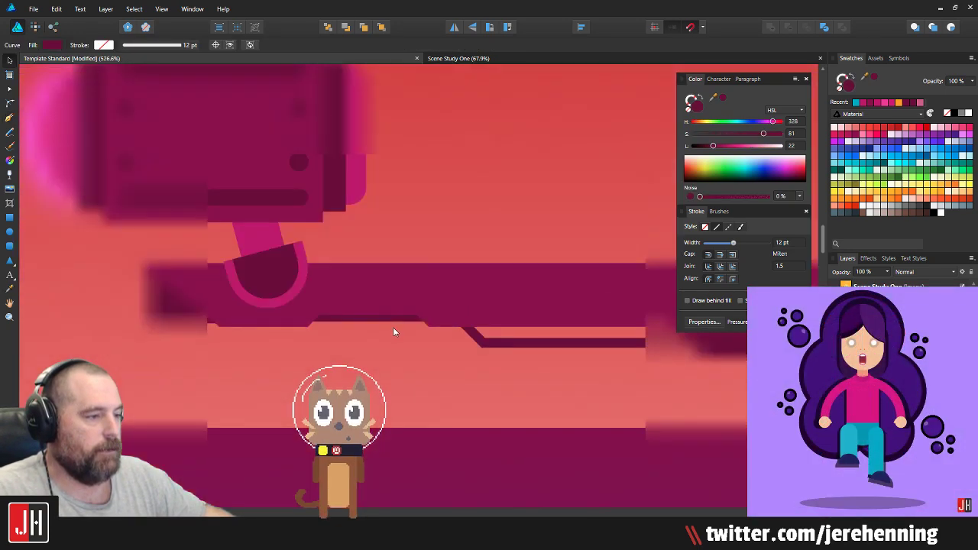
pyautogui.click(367, 341)
# Step: Draw a narrow upright dark plum rounded rectangle above the notch beside the engine strut, and bring it to the front
pyautogui.scroll(5, 374, 287)
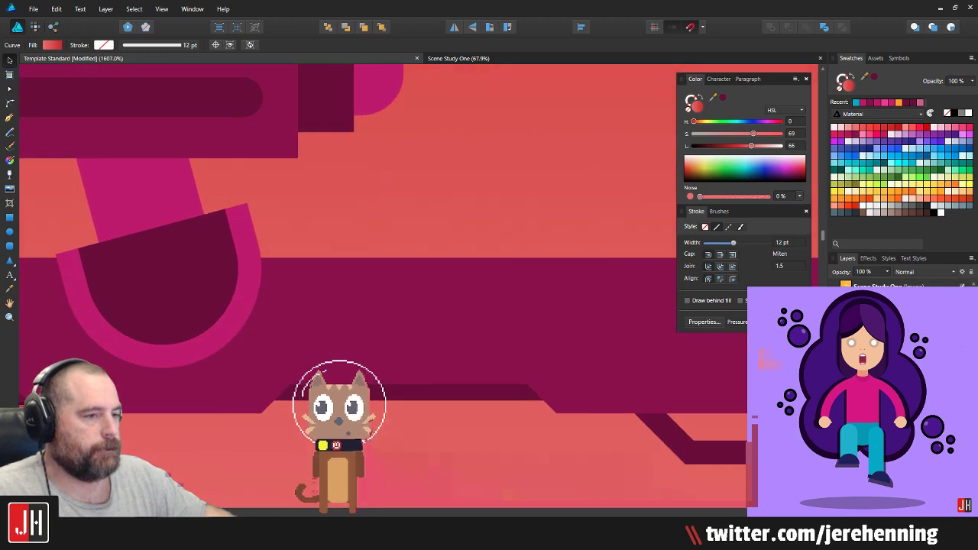
pyautogui.press('m')
pyautogui.scroll(2, 283, 245)
pyautogui.moveTo(280, 239); pyautogui.dragTo(315, 401)
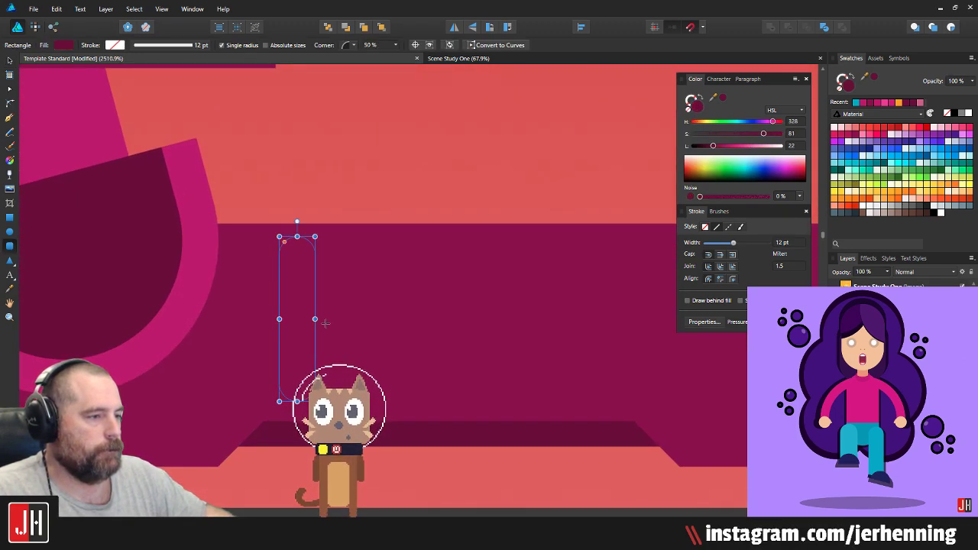
pyautogui.press('v')
pyautogui.moveTo(303, 285)
pyautogui.mouseDown()
pyautogui.moveTo(302, 296)
pyautogui.moveTo(300, 285)
pyautogui.mouseUp()
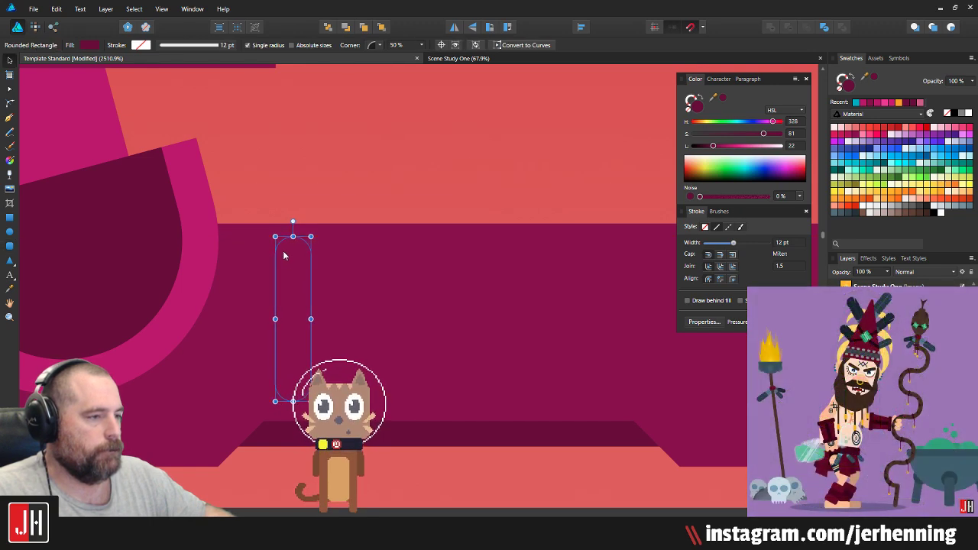
pyautogui.press('i')
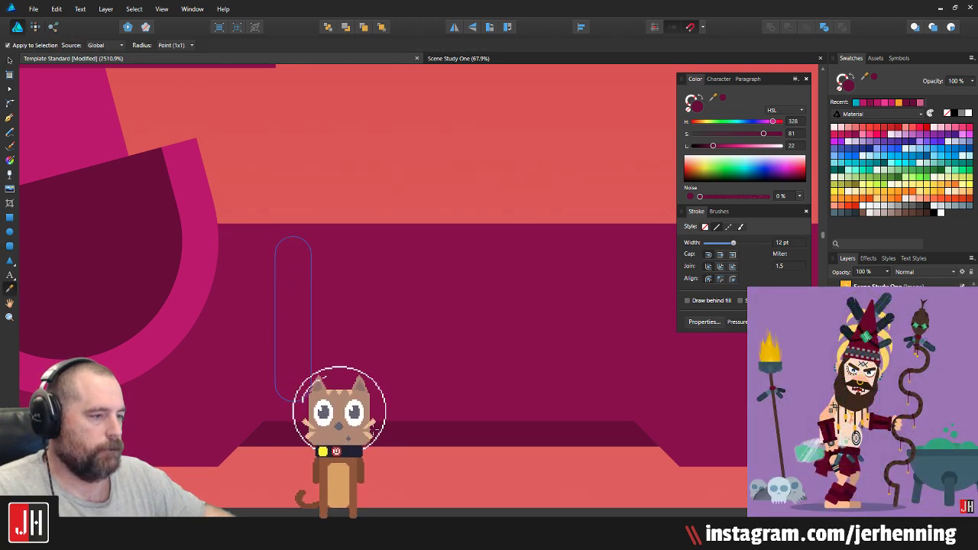
pyautogui.press('v')
pyautogui.hotkey('ctrl', 'shift', ']')
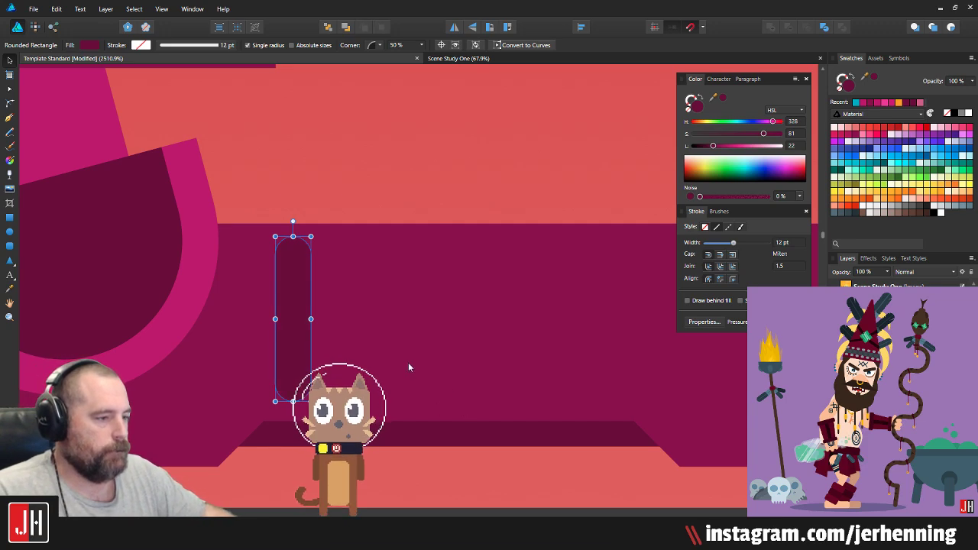
# Step: Duplicate the upright rounded slot five times at equal spacing along the beam to form a row of six vents
pyautogui.moveTo(298, 321); pyautogui.dragTo(355, 322)
pyautogui.hotkey('ctrl', 'j')
pyautogui.hotkey('ctrl', 'j')
pyautogui.hotkey('ctrl', 'j')
pyautogui.hotkey('ctrl', 'j')
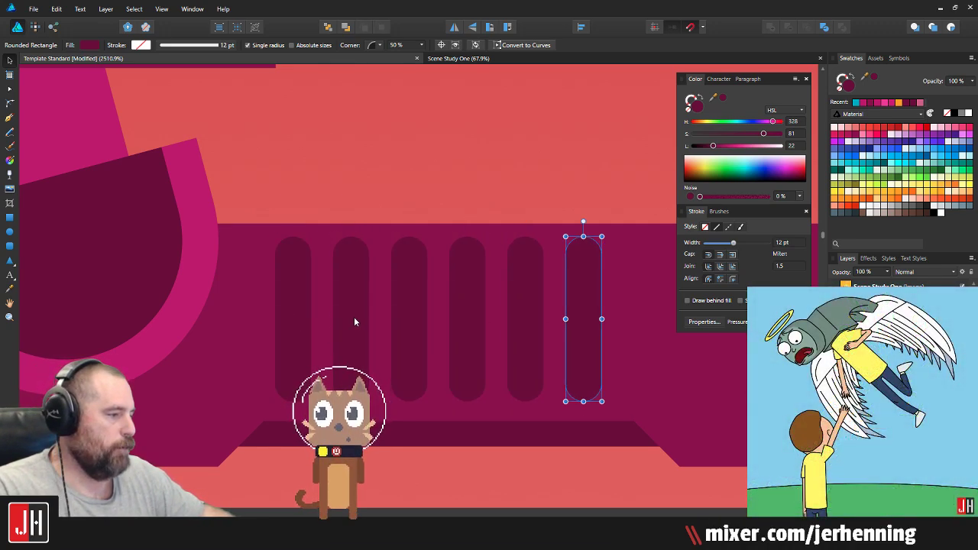
pyautogui.click(290, 315)
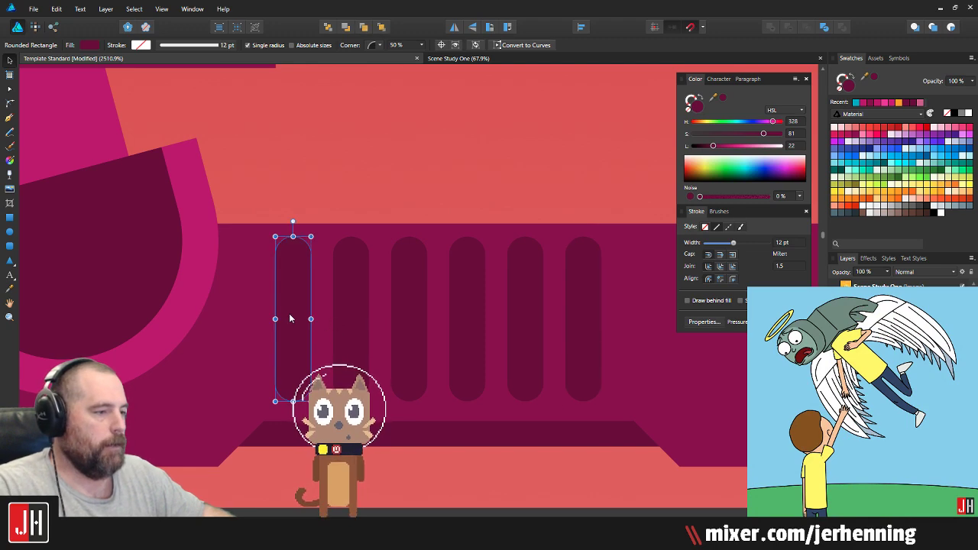
# Step: Select all six upright vent slots on the beam and group them
pyautogui.keyDown('shift'); pyautogui.click(355, 308); pyautogui.keyUp('shift')
pyautogui.keyDown('shift'); pyautogui.click(419, 307); pyautogui.keyUp('shift')
pyautogui.keyDown('shift'); pyautogui.click(466, 304); pyautogui.keyUp('shift')
pyautogui.keyDown('shift'); pyautogui.click(524, 301); pyautogui.keyUp('shift')
pyautogui.keyDown('shift'); pyautogui.click(579, 296); pyautogui.keyUp('shift')
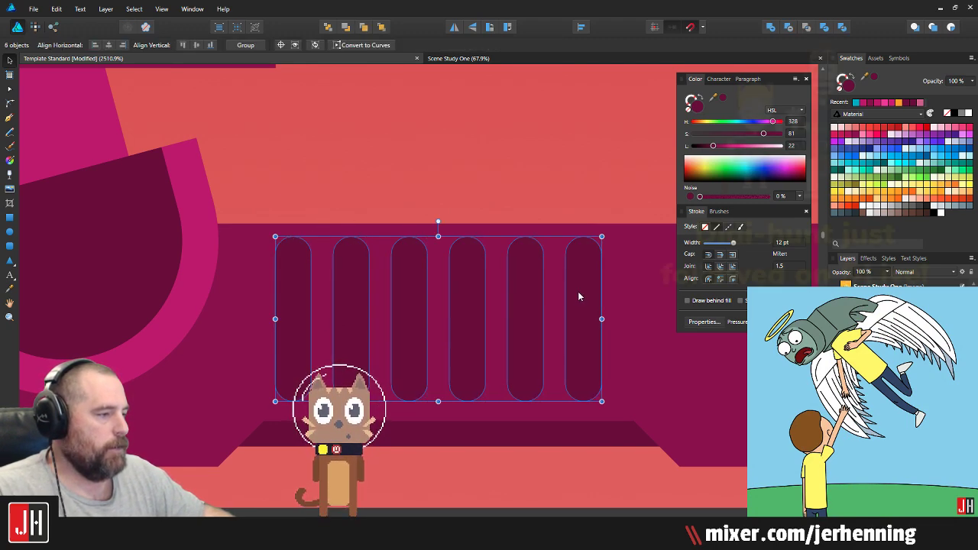
pyautogui.hotkey('ctrl', 'g')
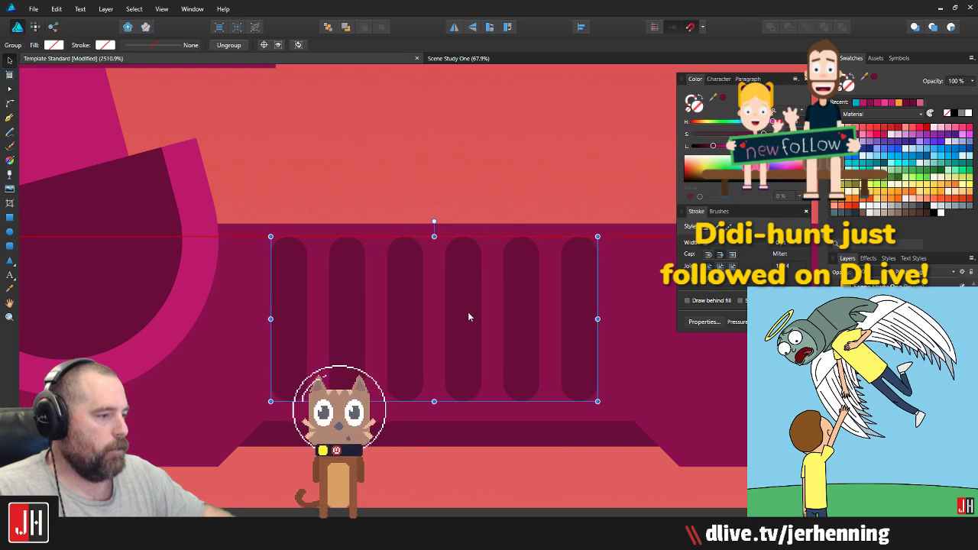
# Step: Centre the vent group horizontally over the beam's lower notch, deselect it and save the document
pyautogui.click(437, 436)
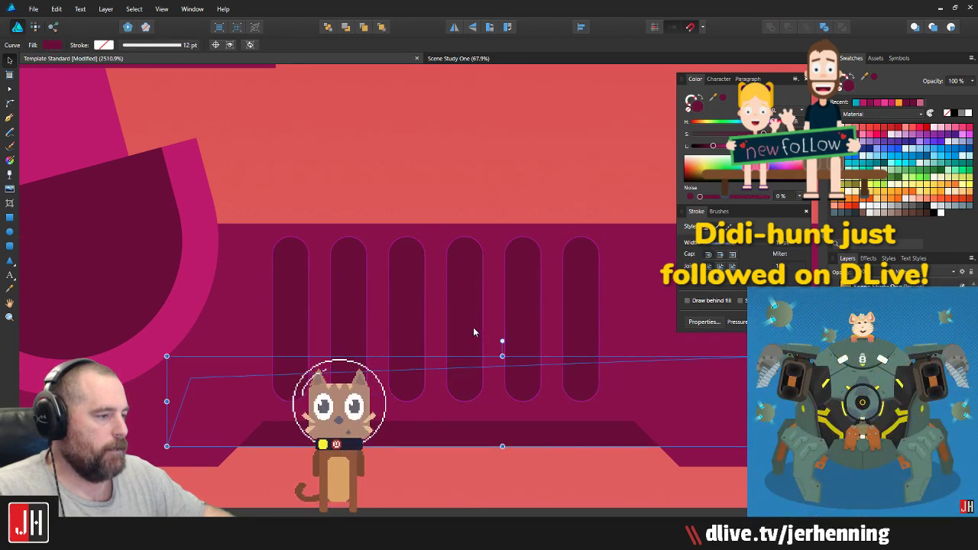
pyautogui.click(473, 321)
pyautogui.moveTo(470, 321); pyautogui.dragTo(480, 322)
pyautogui.click(472, 176)
pyautogui.scroll(-9, 461, 234)
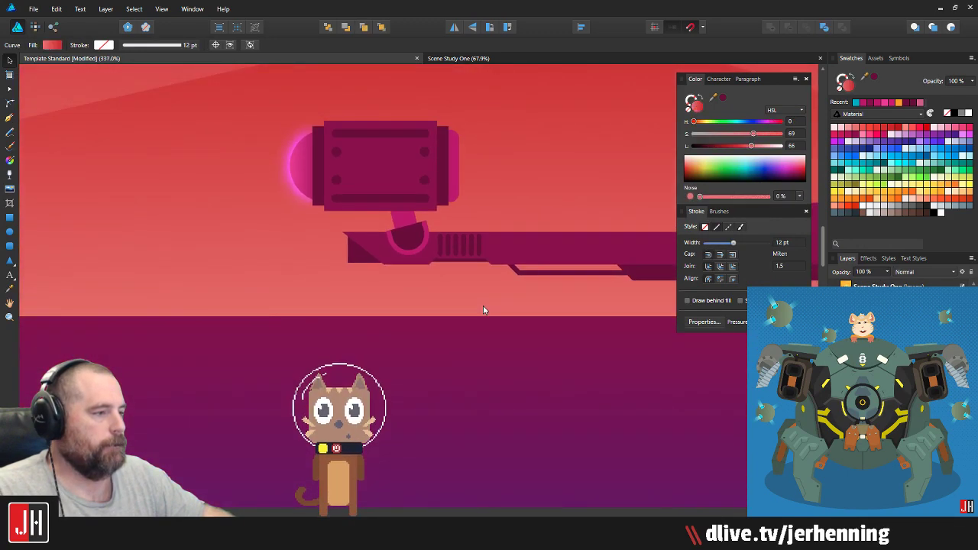
pyautogui.hotkey('ctrl', 's')
pyautogui.scroll(-3, 507, 294)
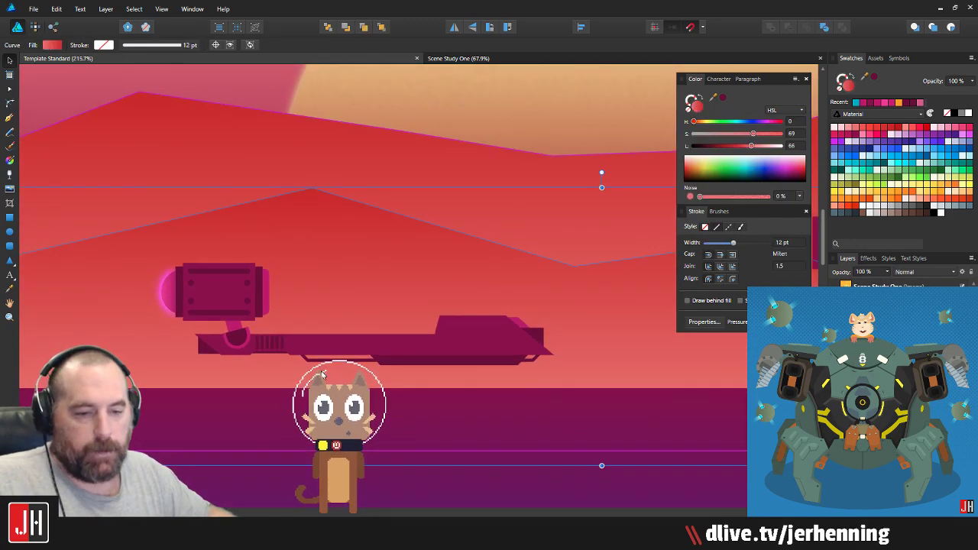
pyautogui.scroll(10, 303, 350)
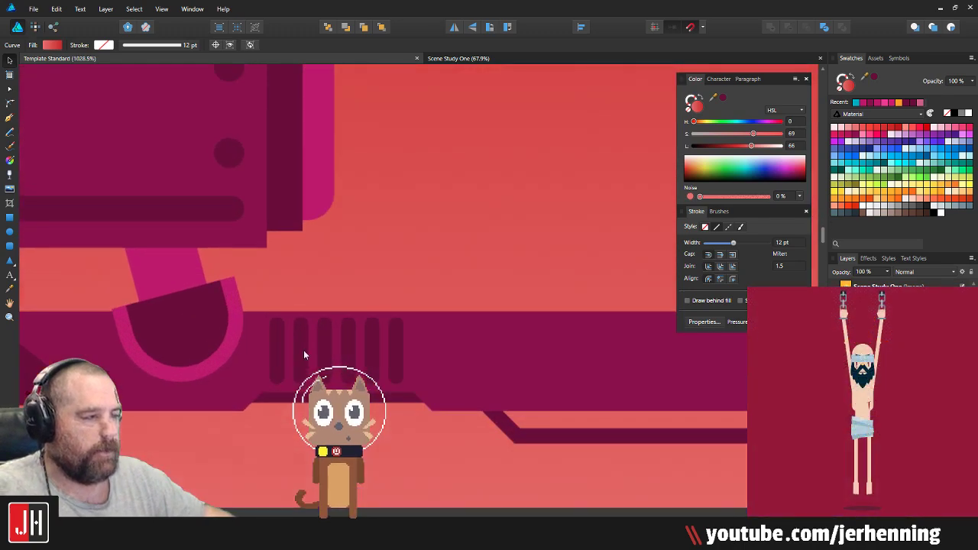
pyautogui.click(356, 325)
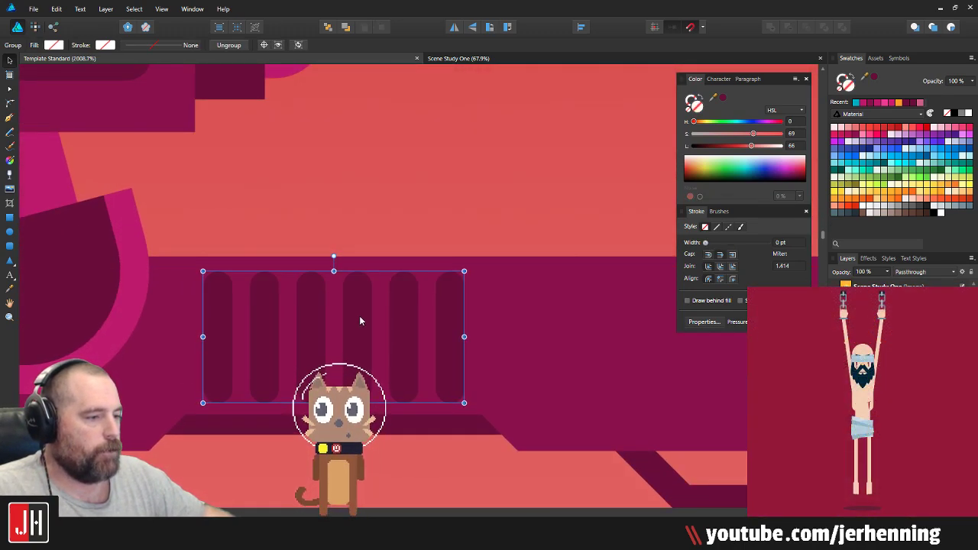
pyautogui.click(411, 212)
pyautogui.scroll(-3, 411, 287)
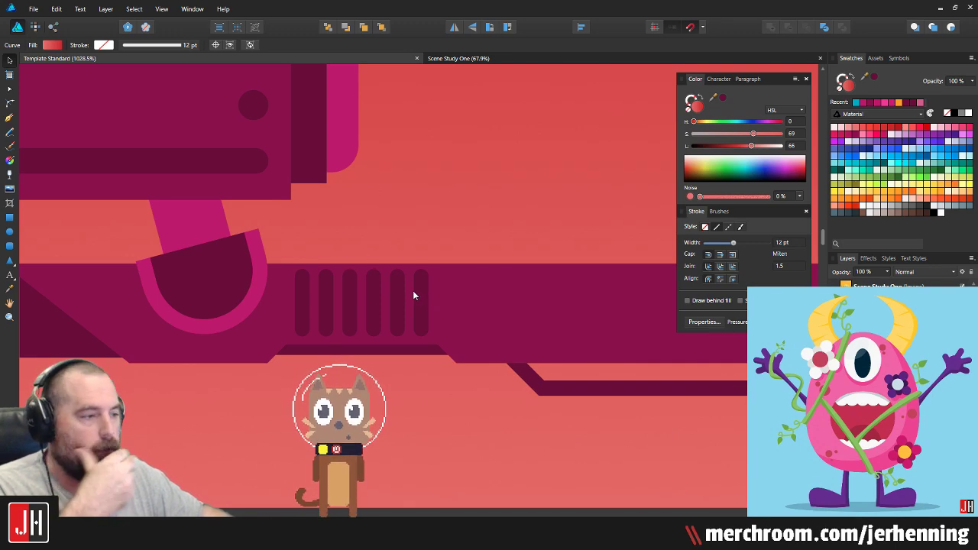
pyautogui.scroll(-1, 384, 300)
pyautogui.scroll(-10, 383, 294)
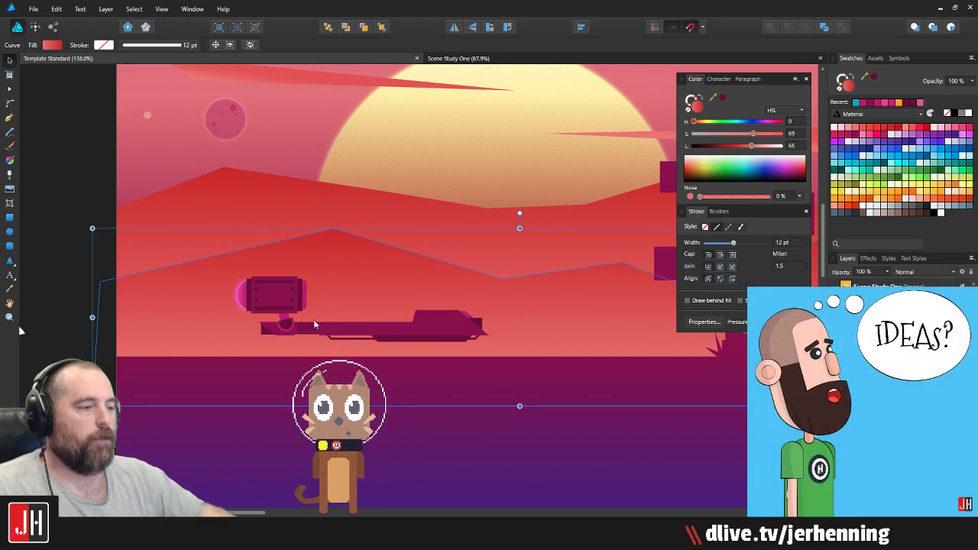
# Step: Scale the vent group down slightly so it has more margin inside the beam, and deselect it
pyautogui.scroll(6, 304, 334)
pyautogui.scroll(2, 328, 289)
pyautogui.click(332, 290)
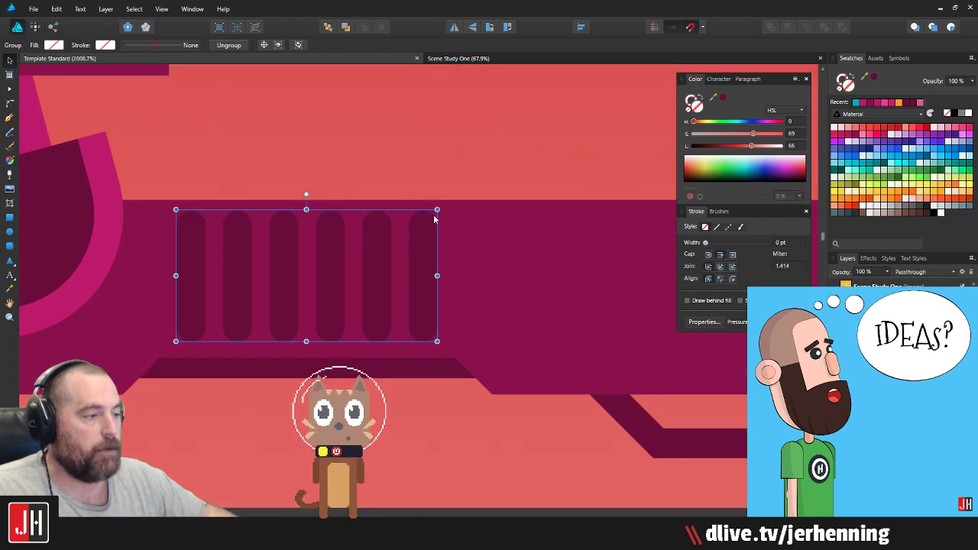
pyautogui.moveTo(432, 213); pyautogui.dragTo(404, 253)
pyautogui.scroll(-6, 407, 264)
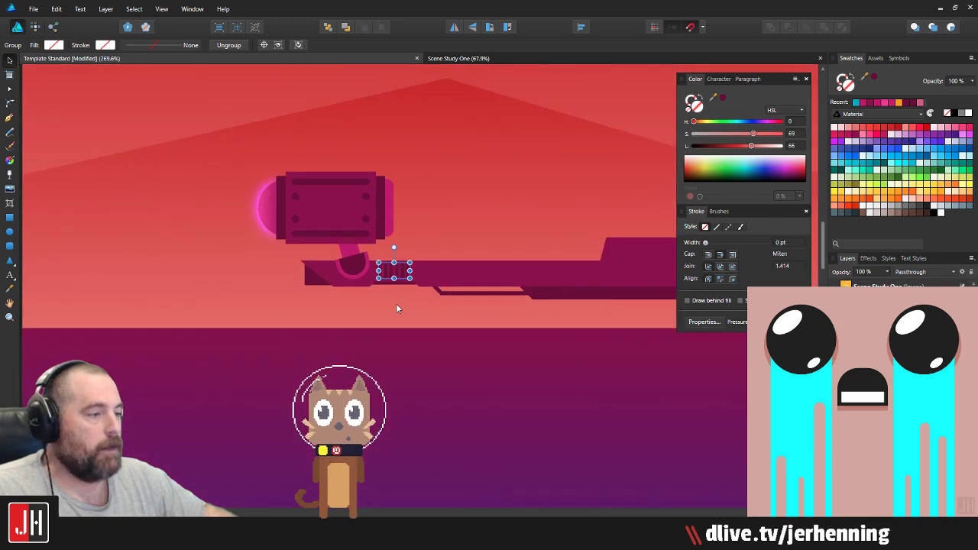
pyautogui.click(418, 297)
# Step: Draw a closed four-sided shape with inward-slanting ends across the beam's upper edge behind the raised body, and fill it with Red 700
pyautogui.scroll(3, 418, 296)
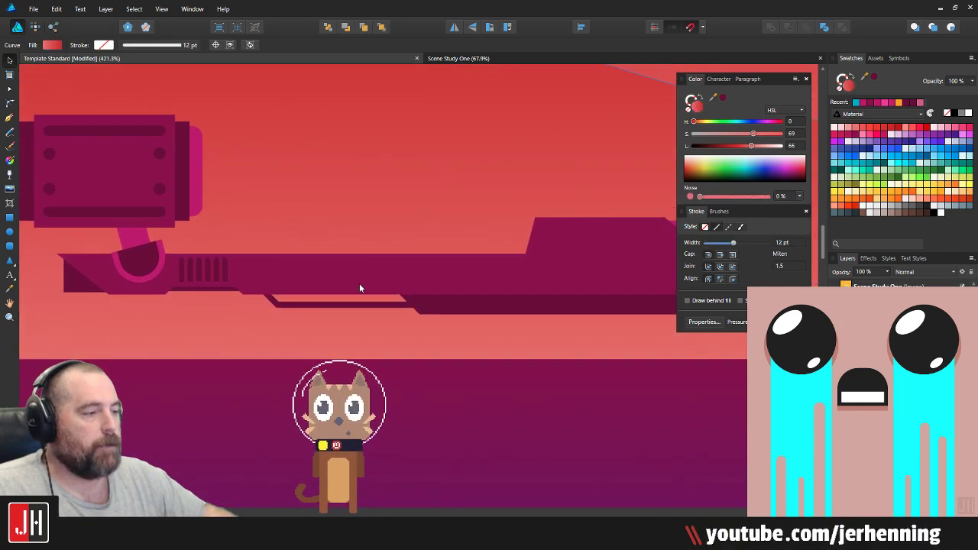
pyautogui.moveTo(490, 253); pyautogui.dragTo(468, 259)
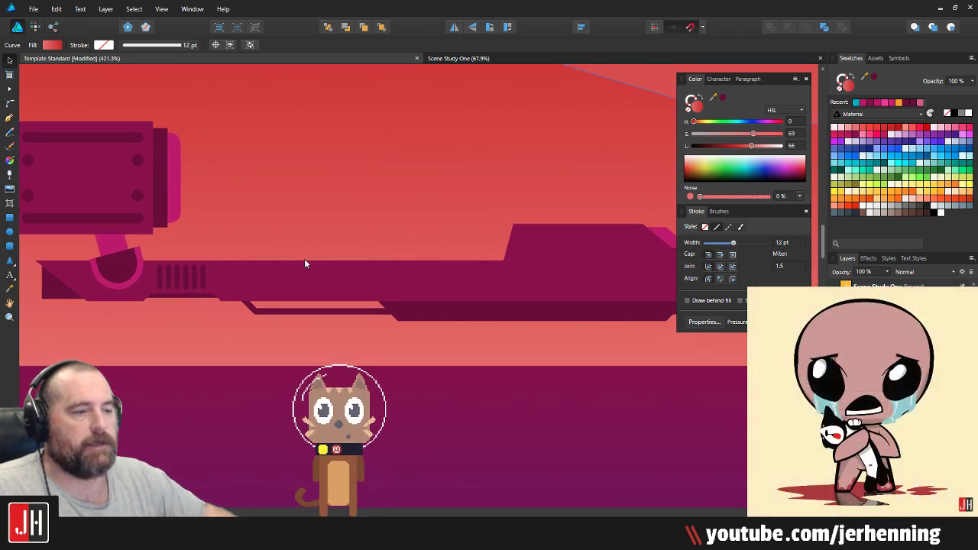
pyautogui.moveTo(408, 243); pyautogui.dragTo(267, 243)
pyautogui.hscroll(-3, 347, 247)
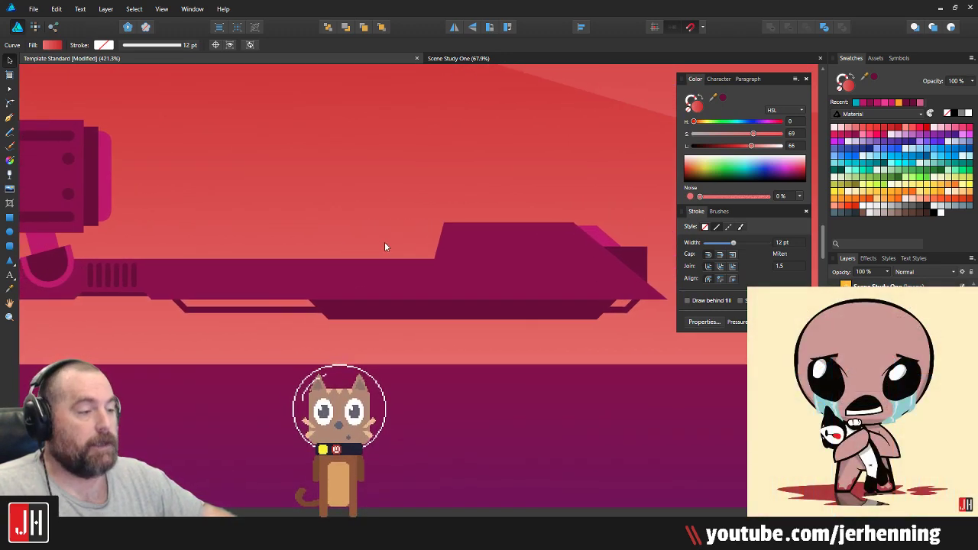
pyautogui.click(10, 117)
pyautogui.scroll(3, 453, 262)
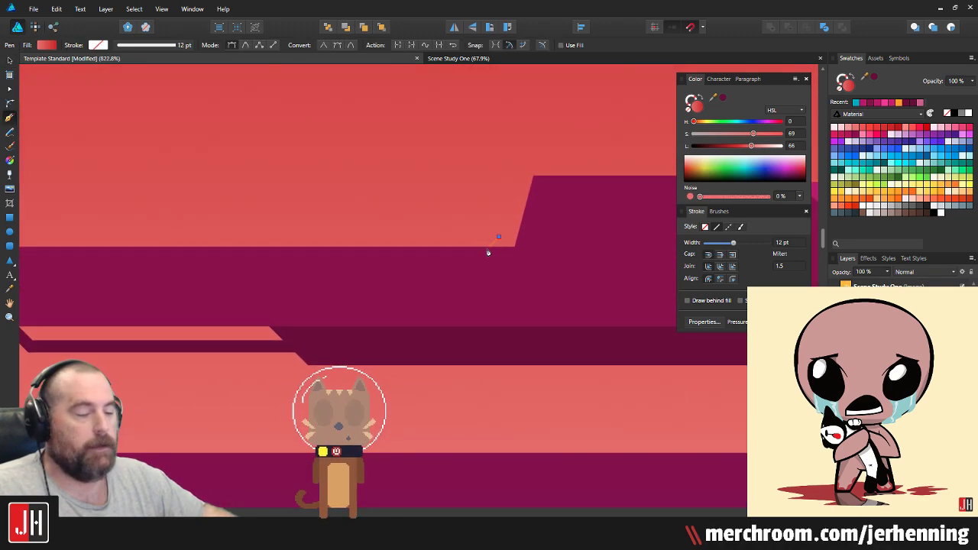
pyautogui.click(476, 260)
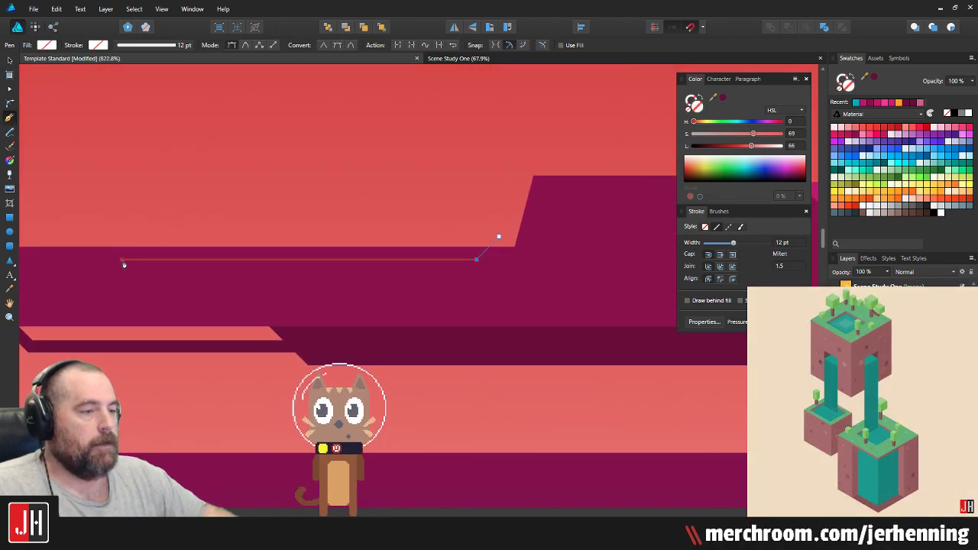
pyautogui.click(499, 237)
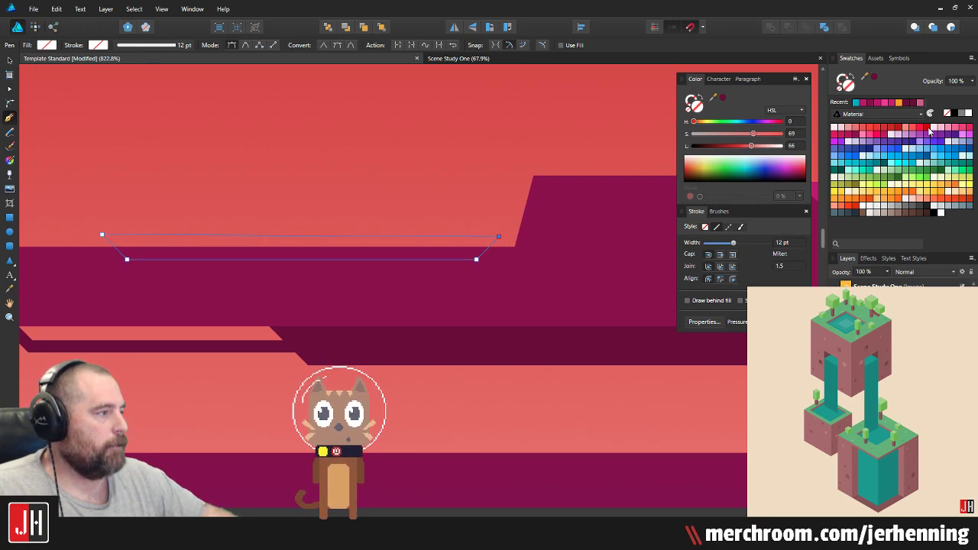
pyautogui.click(928, 132)
pyautogui.press('v')
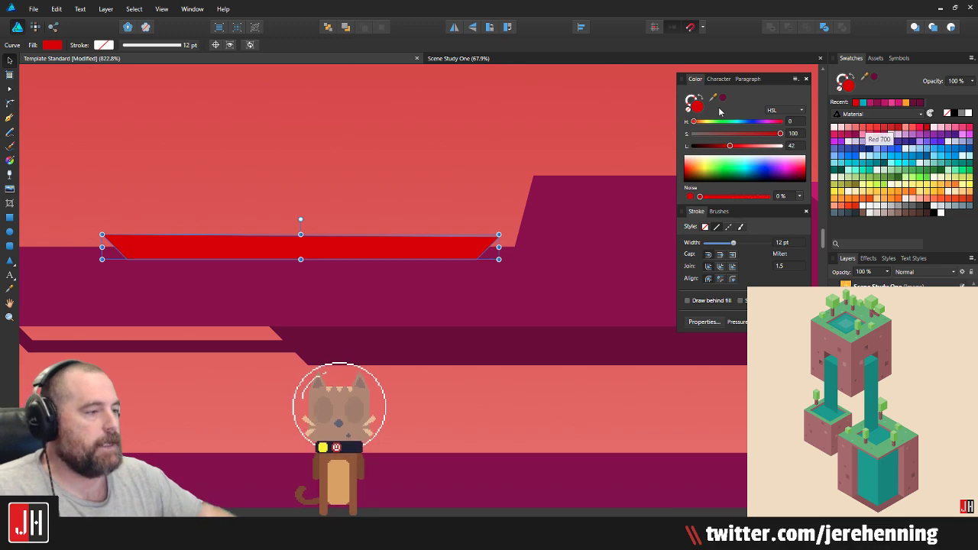
# Step: Subtract the red shape from the vehicle body to cut a shallow slanted notch in the beam's upper edge
pyautogui.keyDown('shift'); pyautogui.click(575, 222); pyautogui.keyUp('shift')
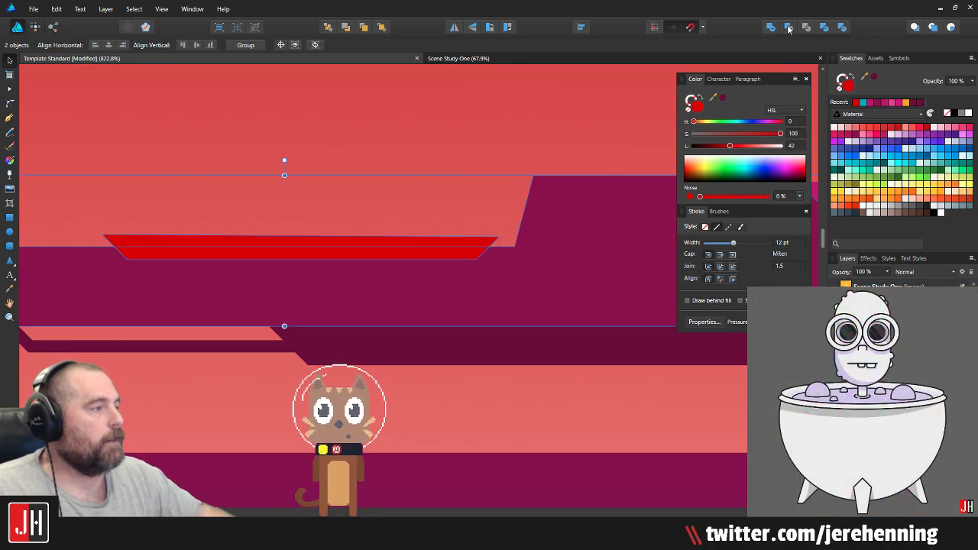
pyautogui.click(787, 27)
pyautogui.click(372, 151)
pyautogui.scroll(-6, 491, 270)
pyautogui.scroll(4, 346, 278)
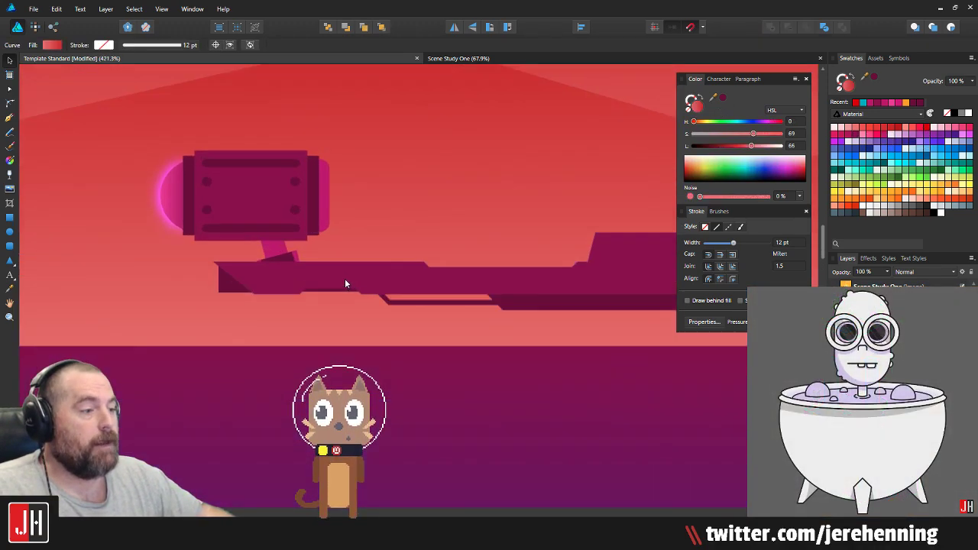
# Step: Bring the engine and strut group in front of the beam, and deselect it
pyautogui.click(256, 164)
pyautogui.hotkey('ctrl', 'shift', ']')
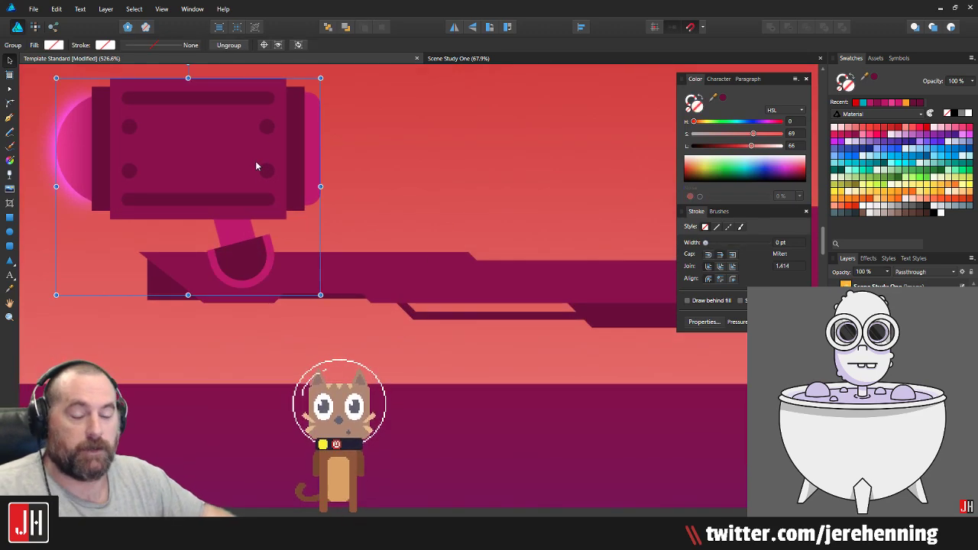
pyautogui.scroll(-3, 356, 244)
pyautogui.scroll(3, 413, 248)
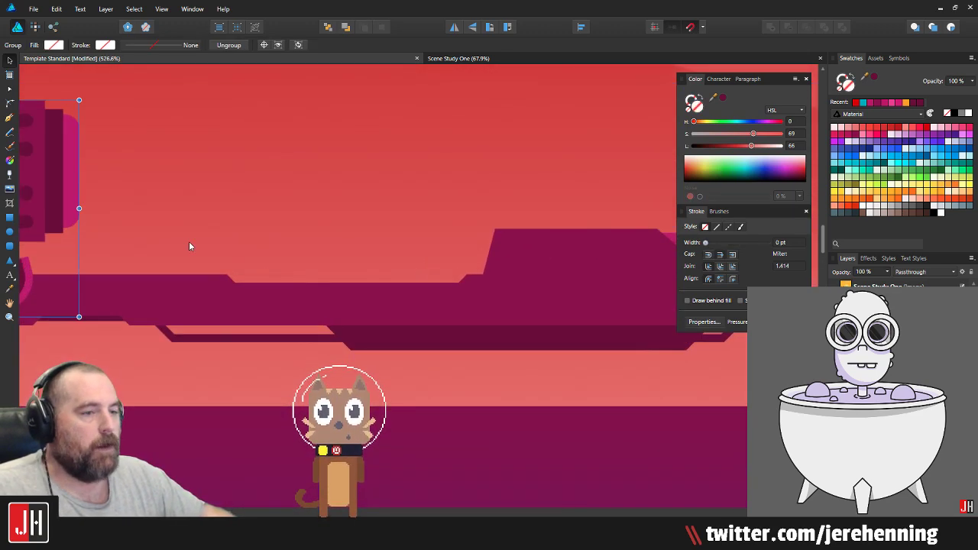
pyautogui.hotkey('ctrl', 'd')
# Step: Draw a rectangle about 108 by 14 px across the upper notch and fill it with the dark plum sampled from the underside panel
pyautogui.click(10, 218)
pyautogui.scroll(2, 347, 306)
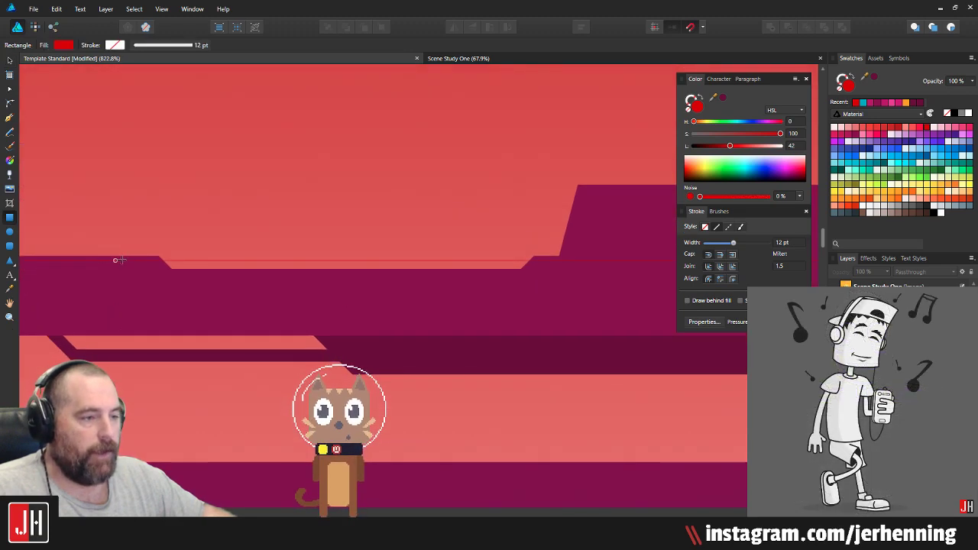
pyautogui.moveTo(210, 268); pyautogui.dragTo(581, 318)
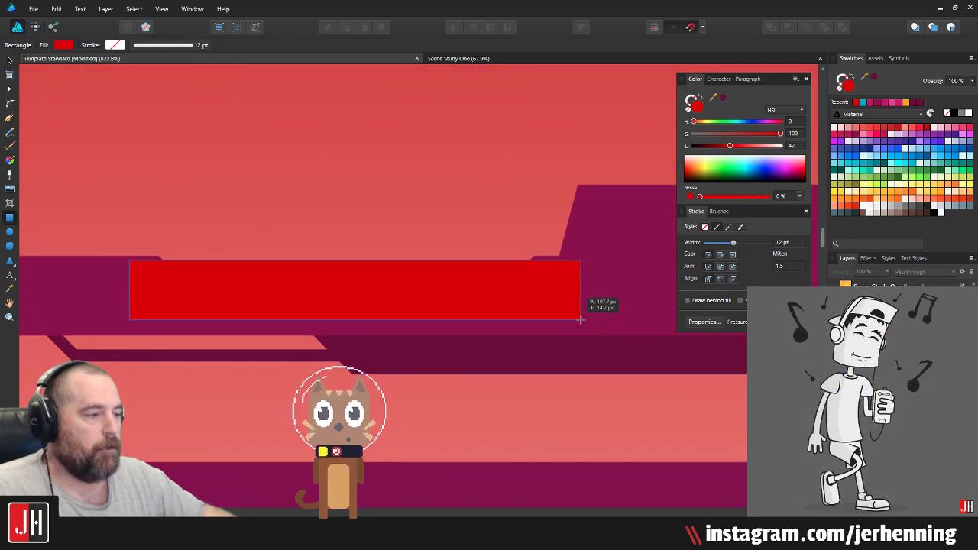
pyautogui.press('i')
pyautogui.click(548, 351)
pyautogui.press('m')
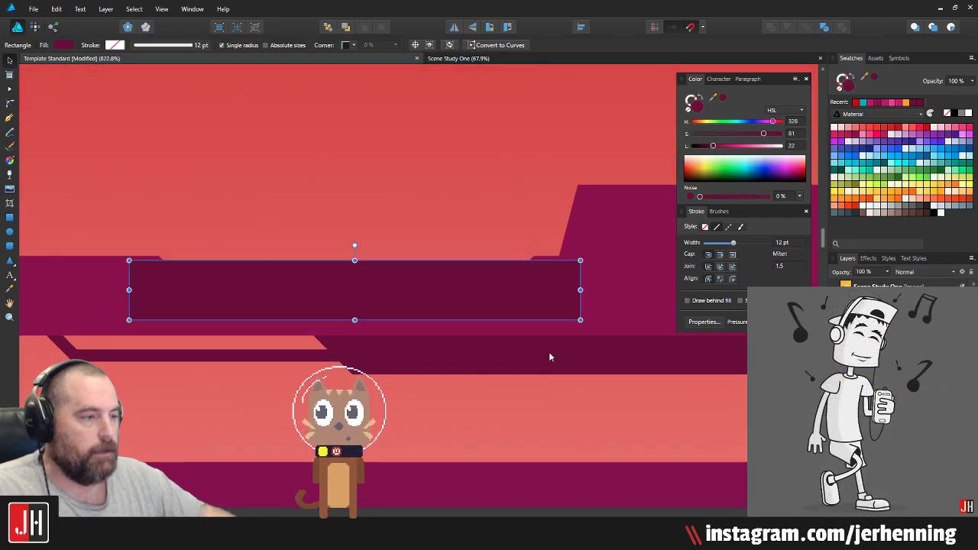
# Step: Move the dark plum rectangle behind the vehicle body so only a strip shows in the upper notch
pyautogui.hotkey('ctrl', 'x')
pyautogui.click(159, 275)
pyautogui.hotkey('ctrl', 'v')
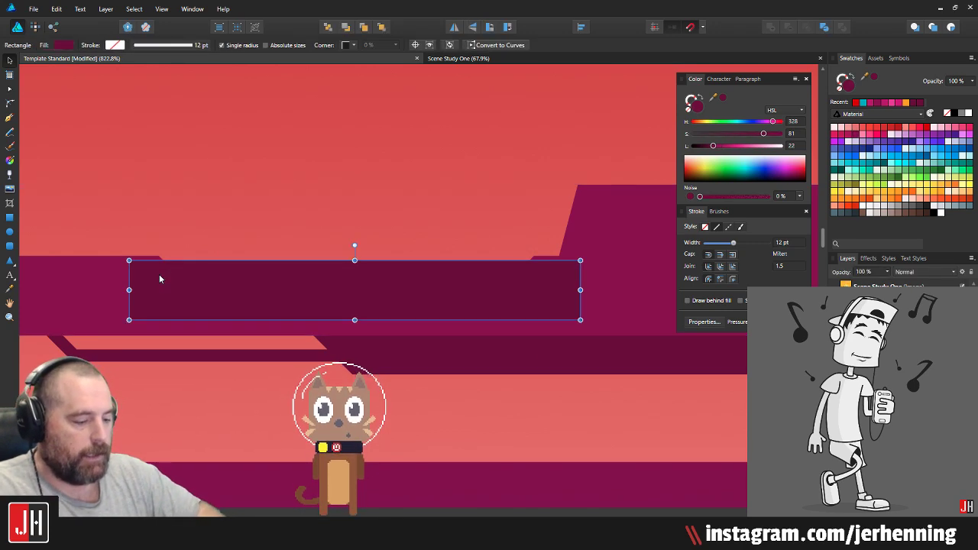
pyautogui.hotkey('ctrl', '[')
pyautogui.scroll(2, 359, 267)
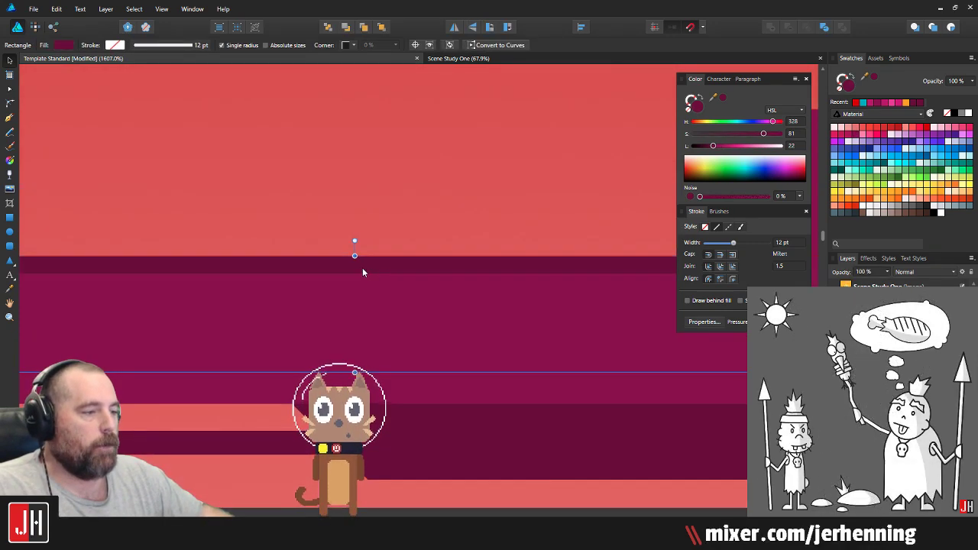
pyautogui.scroll(-3, 367, 271)
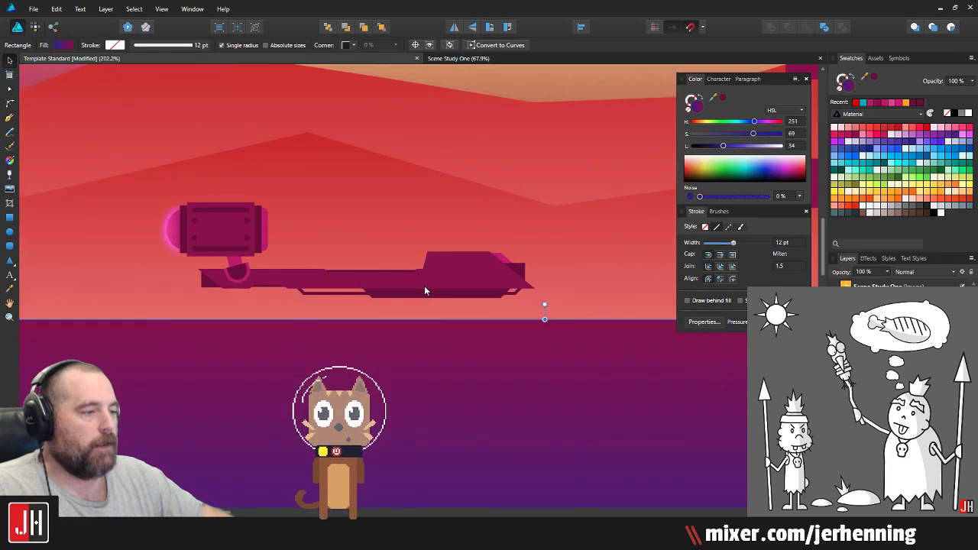
# Step: Deepen the upper notch by shifting its two bottom corner nodes down
pyautogui.scroll(2, 300, 279)
pyautogui.doubleClick(301, 279)
pyautogui.moveTo(70, 242); pyautogui.dragTo(508, 282)
pyautogui.moveTo(77, 245); pyautogui.dragTo(499, 261)
pyautogui.press('Down')
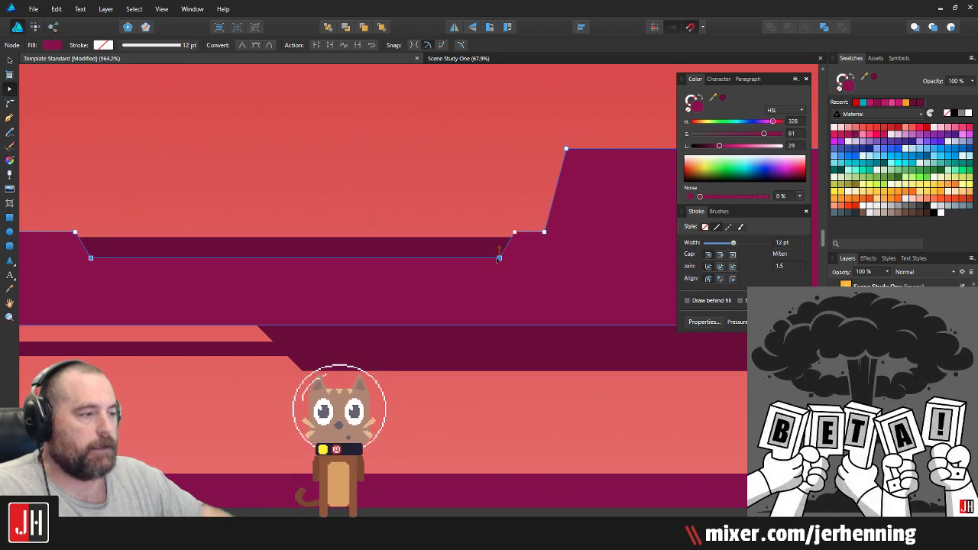
# Step: Lower the dark plum rectangle slightly within the upper notch, deselect it and save the document
pyautogui.press('v')
pyautogui.scroll(3, 329, 247)
pyautogui.click(331, 242)
pyautogui.moveTo(332, 242); pyautogui.dragTo(332, 250)
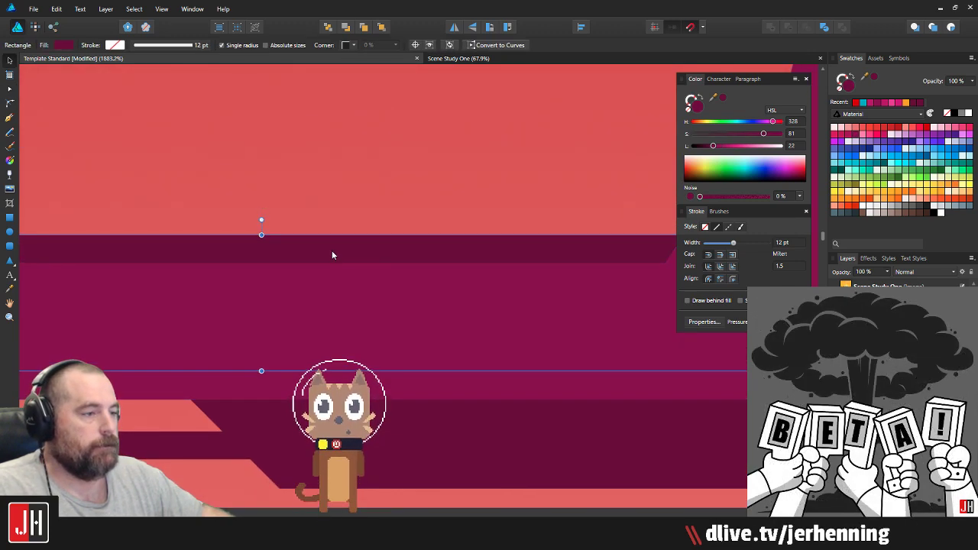
pyautogui.scroll(-9, 334, 264)
pyautogui.click(372, 344)
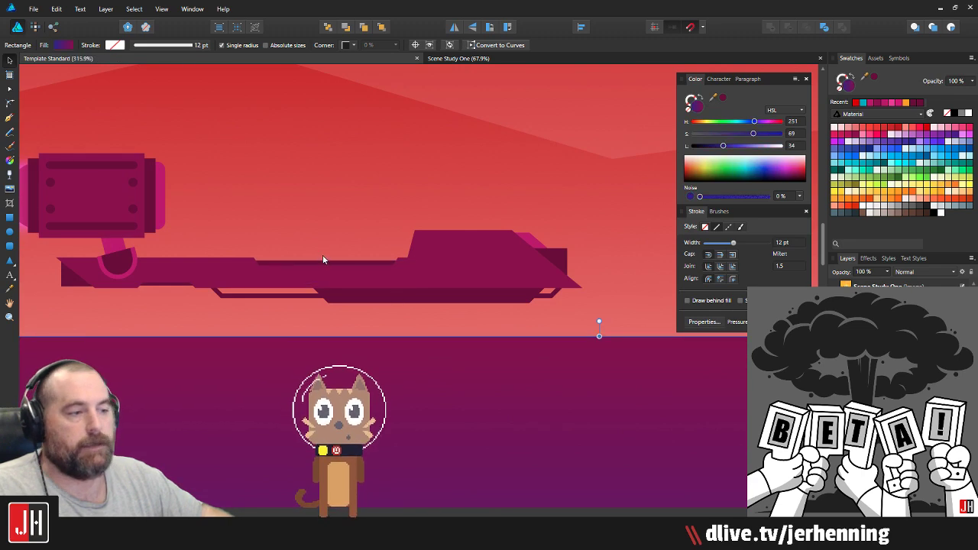
# Step: Move the upper rear corner node of the raised body horizontally forward to give its rear face a gentler slope
pyautogui.scroll(1, 268, 281)
pyautogui.scroll(1, 271, 281)
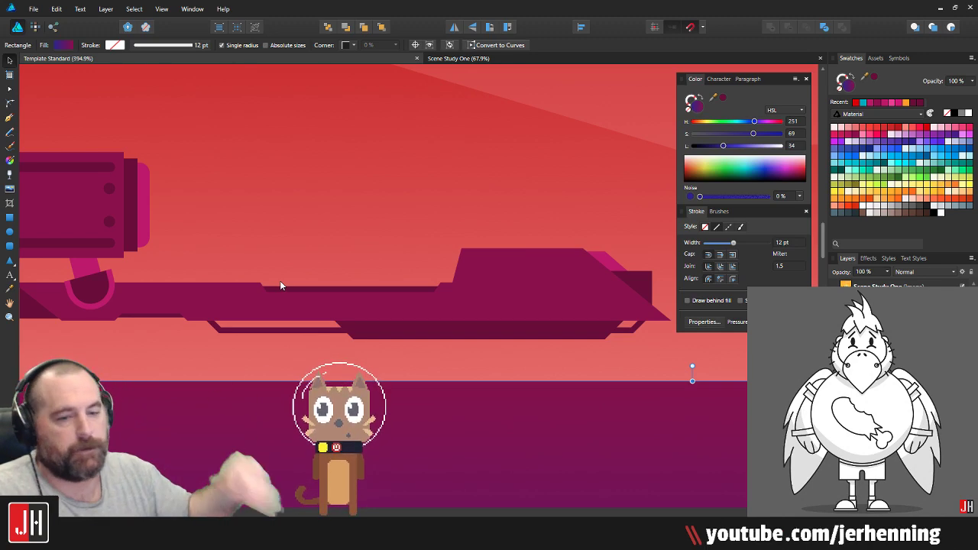
pyautogui.moveTo(498, 277); pyautogui.dragTo(441, 272)
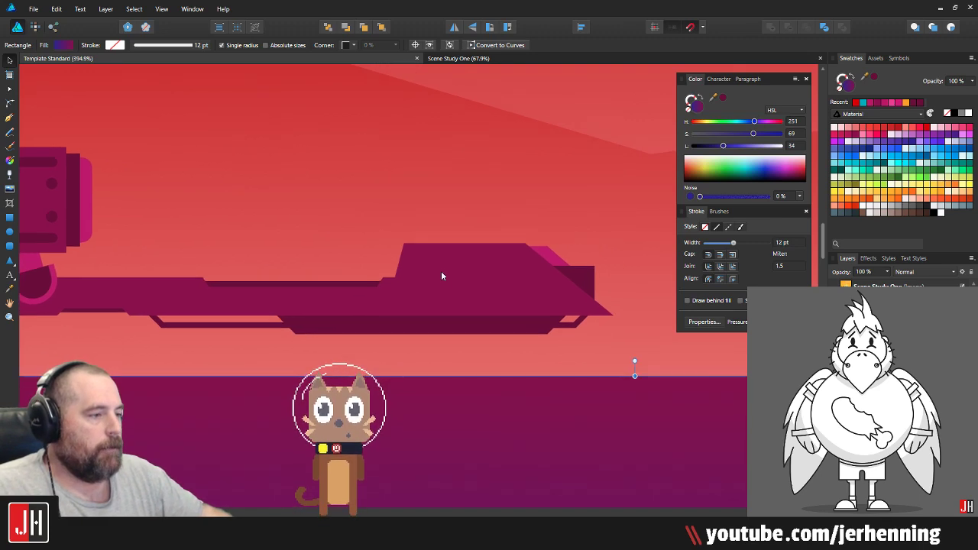
pyautogui.scroll(6, 441, 276)
pyautogui.press('a')
pyautogui.click(453, 198)
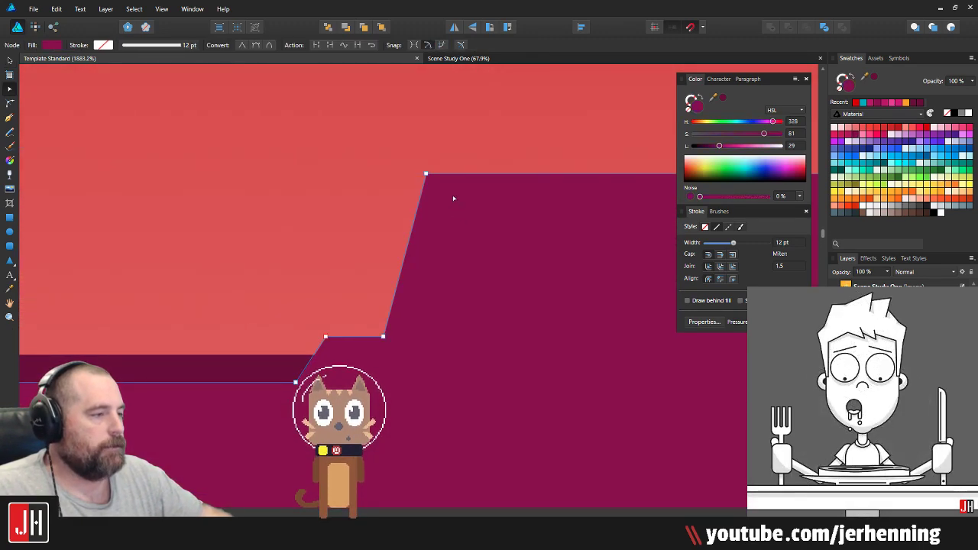
pyautogui.moveTo(429, 177); pyautogui.dragTo(468, 176)
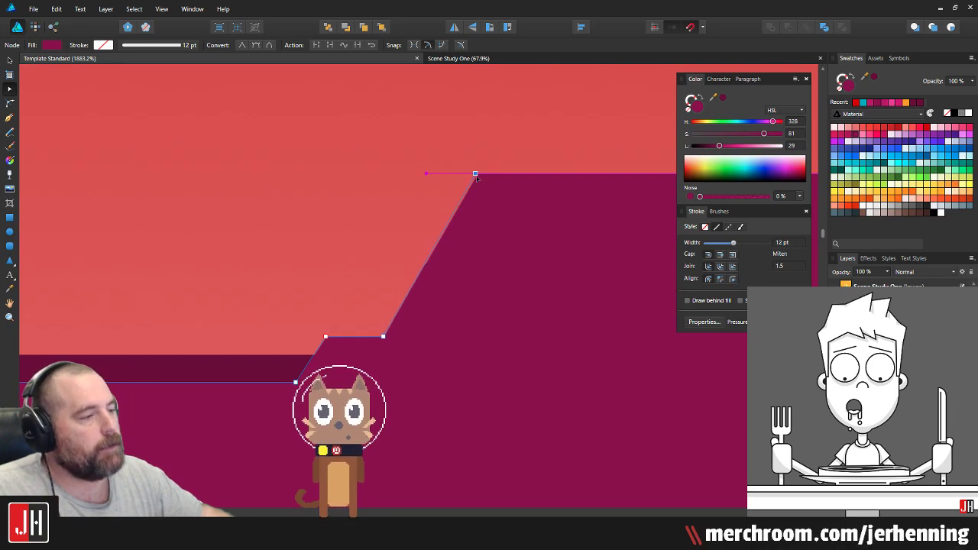
pyautogui.click(457, 187)
pyautogui.scroll(-8, 442, 215)
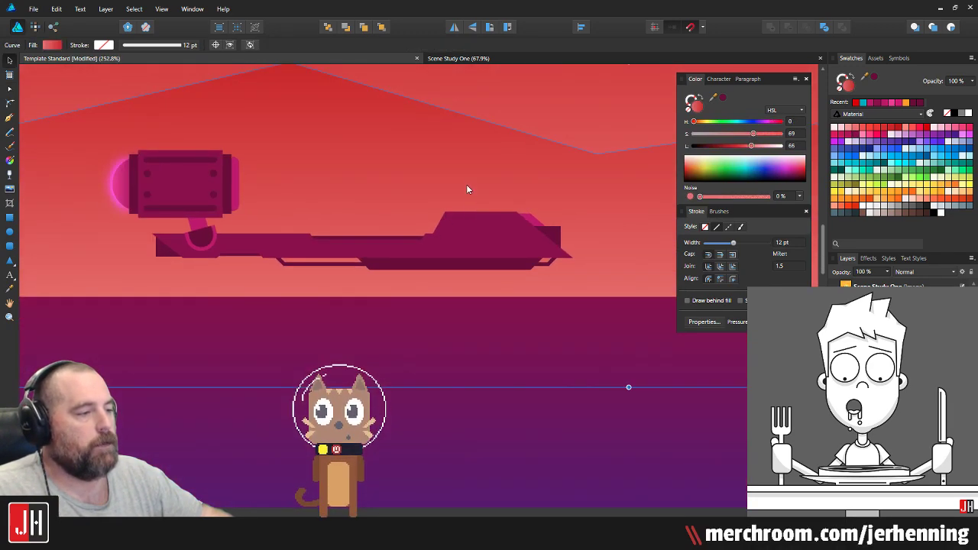
pyautogui.scroll(3, 403, 220)
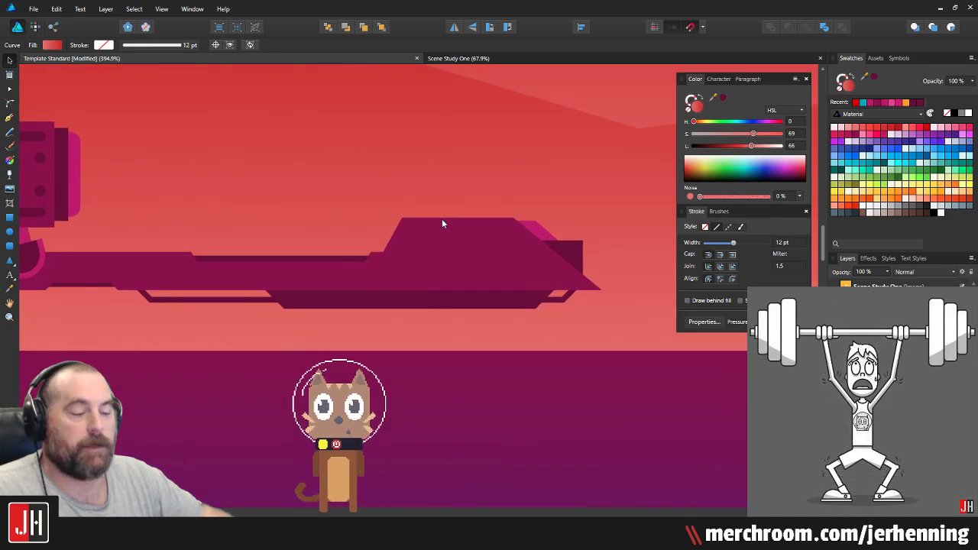
pyautogui.moveTo(422, 216); pyautogui.dragTo(448, 234)
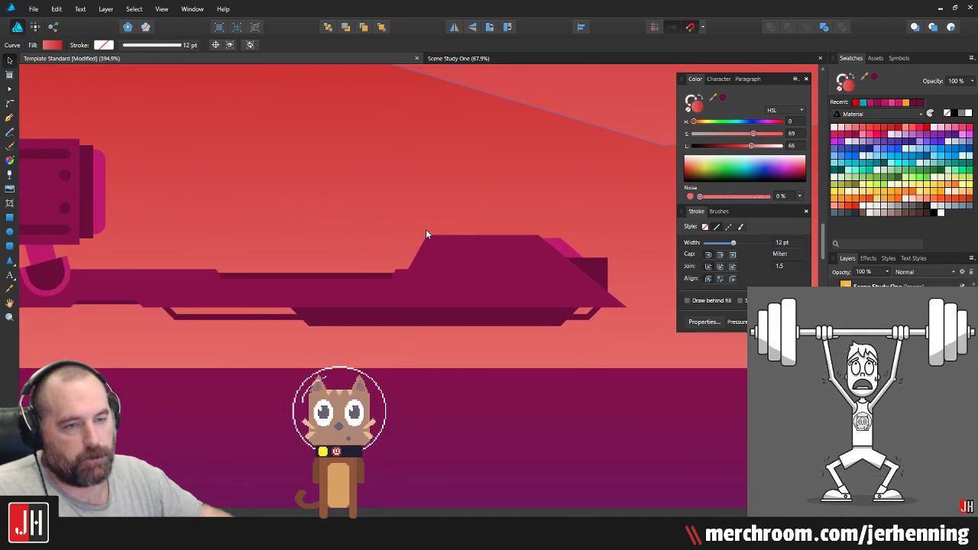
pyautogui.hscroll(-3, 400, 246)
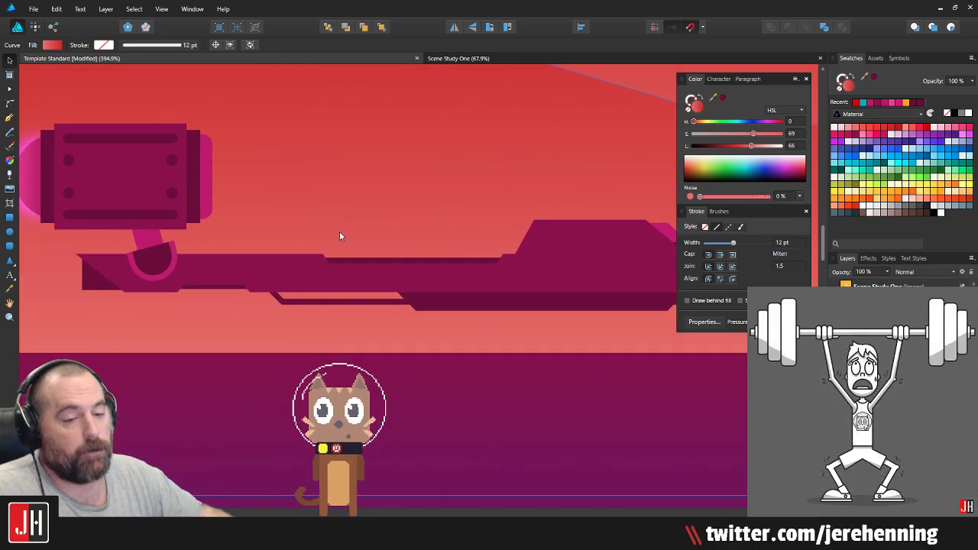
pyautogui.scroll(3, 272, 237)
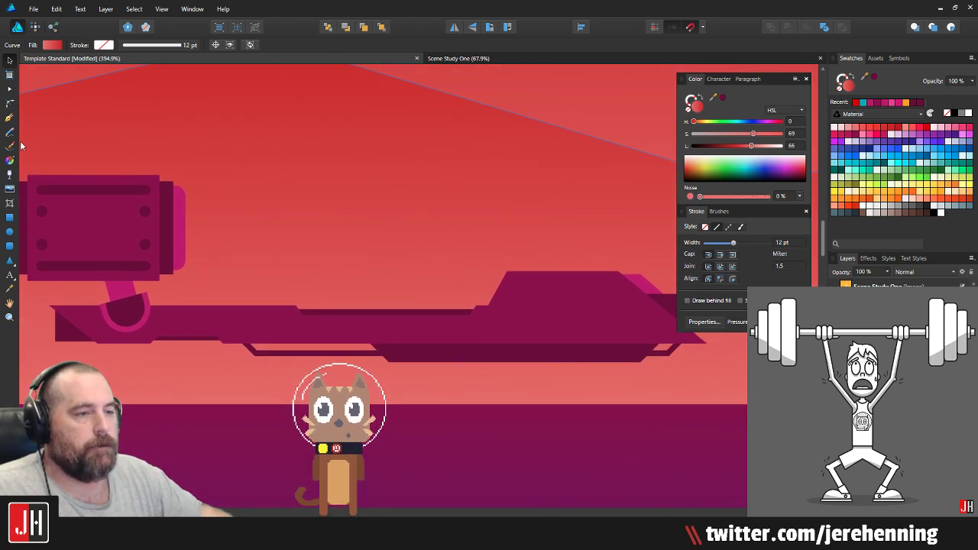
# Step: Draw a dark plum square on top of the beam, just in front of the engine
pyautogui.click(10, 217)
pyautogui.scroll(2, 213, 269)
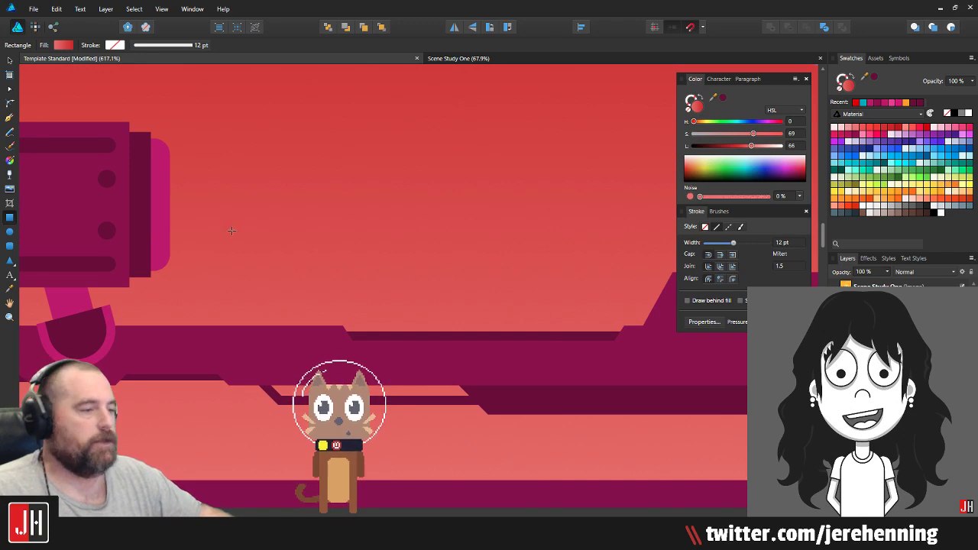
pyautogui.moveTo(231, 224)
pyautogui.mouseDown()
pyautogui.moveTo(349, 351)
pyautogui.moveTo(336, 343)
pyautogui.mouseUp()
pyautogui.scroll(2, 288, 275)
pyautogui.moveTo(284, 271); pyautogui.dragTo(258, 272)
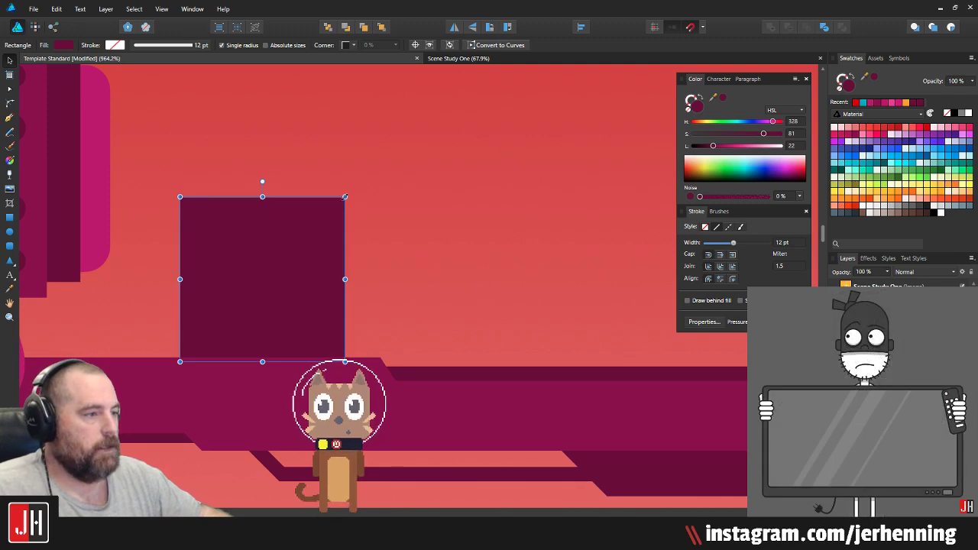
# Step: Shrink the plum square and add a smaller centred copy inside it, filled with the bright pink sampled from the engine's front cap
pyautogui.moveTo(345, 197); pyautogui.dragTo(305, 236)
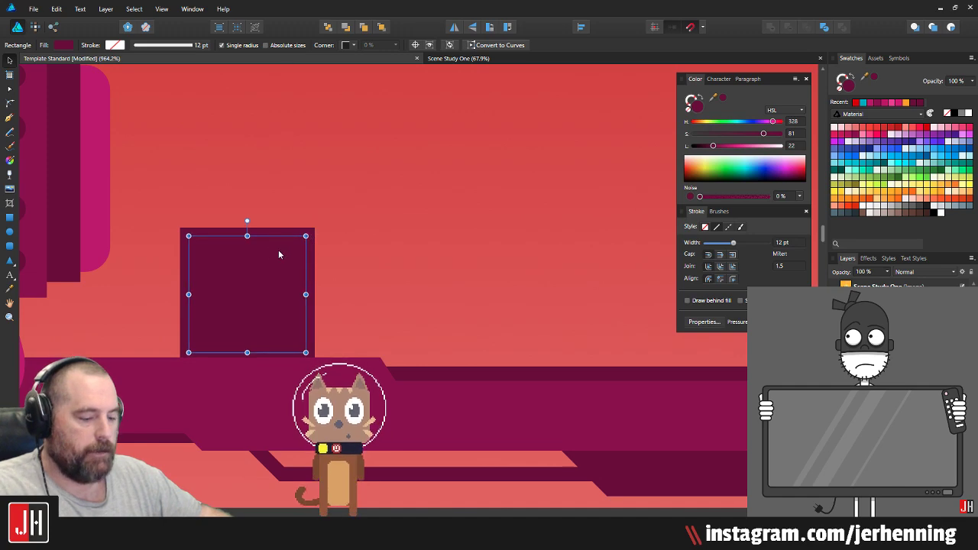
pyautogui.press('i')
pyautogui.click(103, 157)
pyautogui.press('v')
pyautogui.click(324, 202)
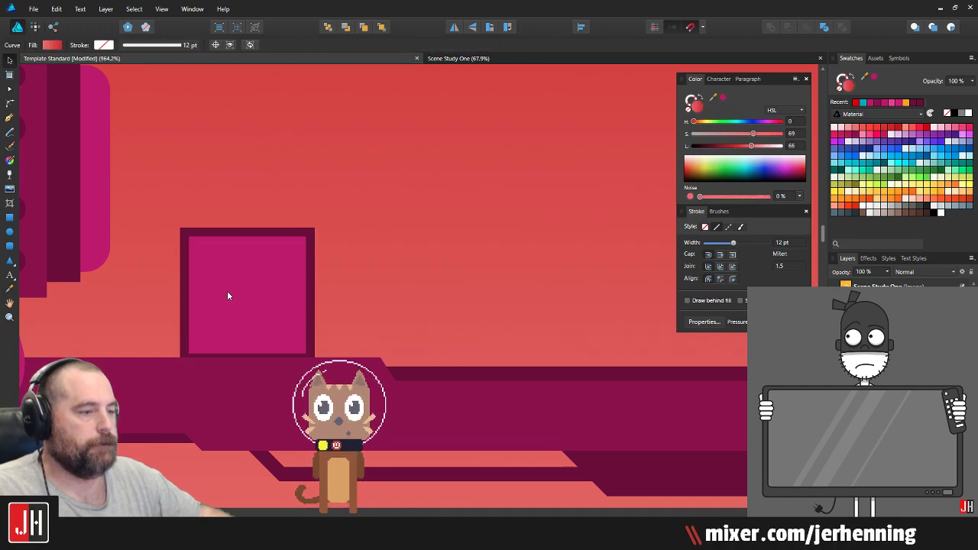
pyautogui.click(227, 292)
pyautogui.scroll(2, 238, 297)
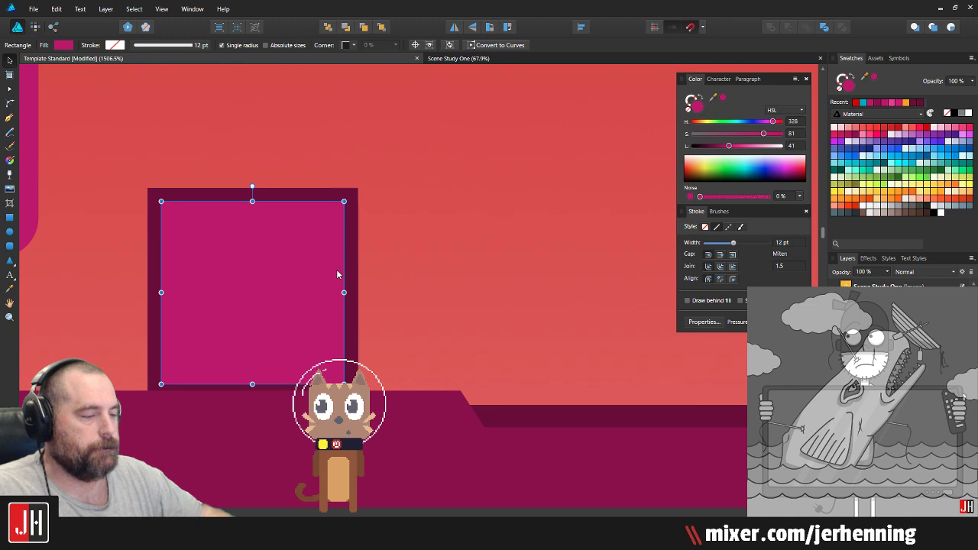
pyautogui.press('Delete')
pyautogui.click(280, 242)
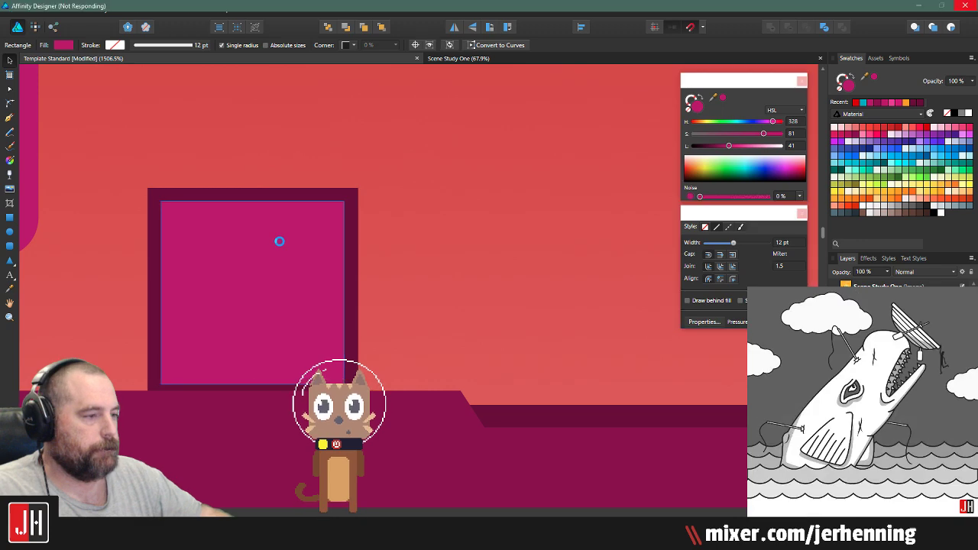
pyautogui.scroll(-3, 280, 246)
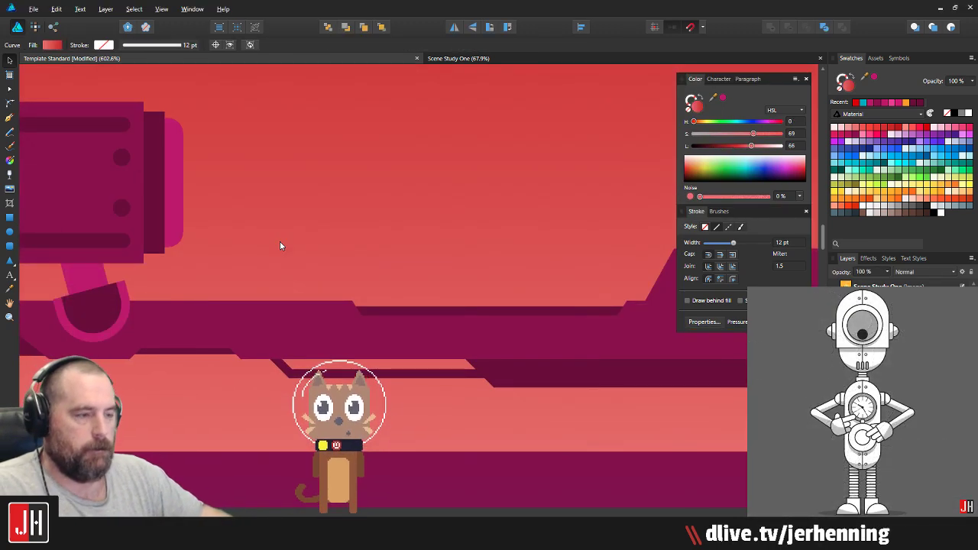
pyautogui.hotkey('ctrl', 'd')
pyautogui.hotkey('ctrl', 'z')
pyautogui.hotkey('ctrl', 'z')
pyautogui.hotkey('ctrl', 'z')
# Step: Nest the pink square inside the dark plum square as its child object
pyautogui.scroll(3, 276, 255)
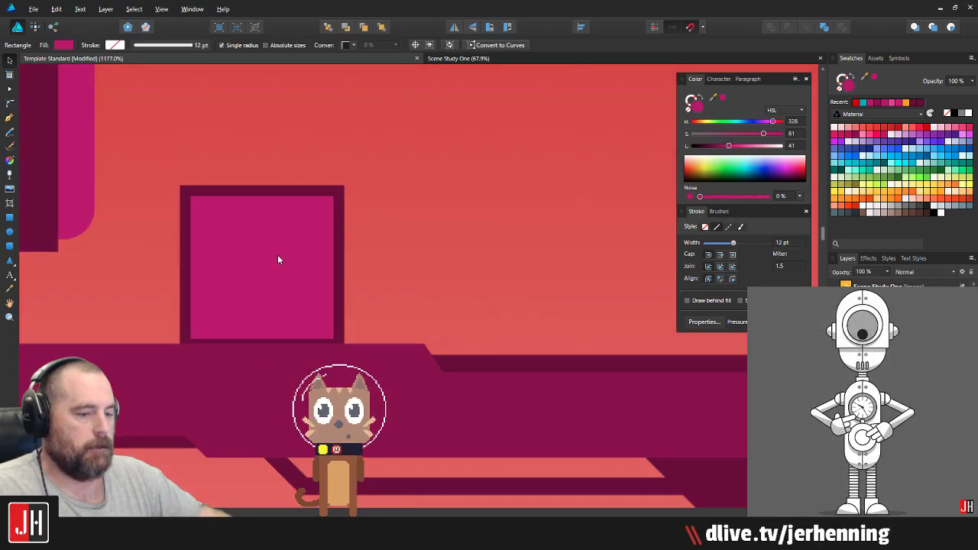
pyautogui.press('Delete')
pyautogui.click(285, 233)
pyautogui.hotkey('ctrl', 'z')
pyautogui.click(390, 233)
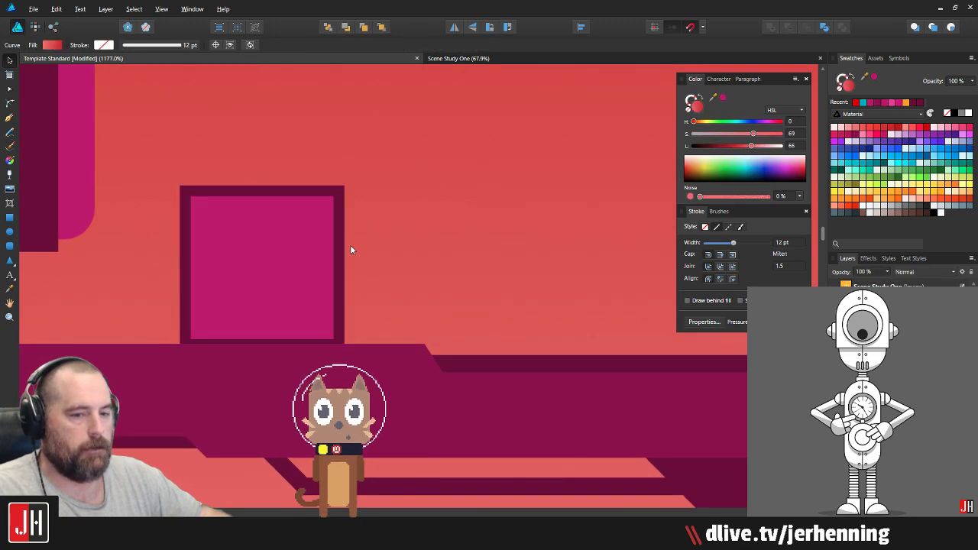
# Step: Enlarge the framed square proportionally and shift it forward so it sits on the beam's top edge
pyautogui.click(343, 207)
pyautogui.moveTo(343, 186); pyautogui.dragTo(362, 164)
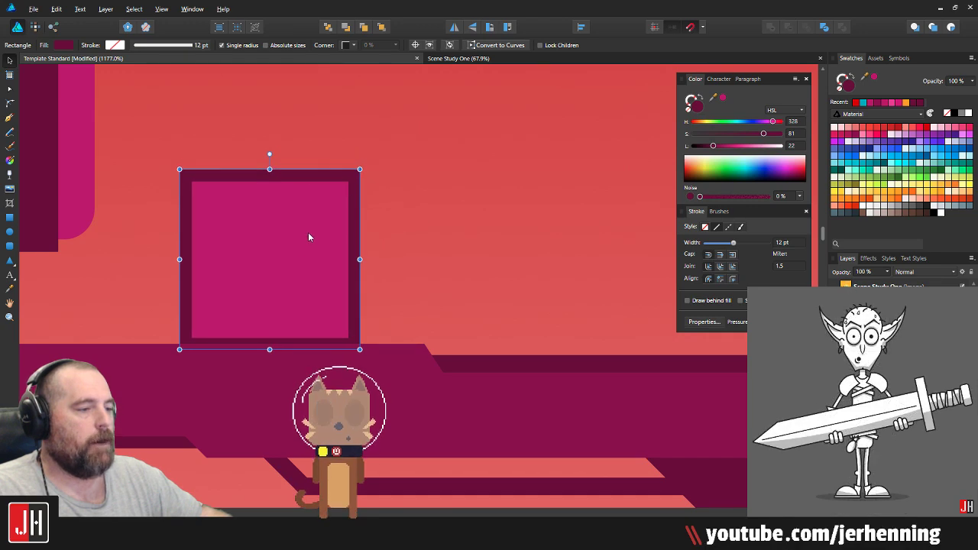
pyautogui.moveTo(304, 239); pyautogui.dragTo(334, 238)
pyautogui.scroll(-5, 334, 238)
pyautogui.scroll(5, 339, 243)
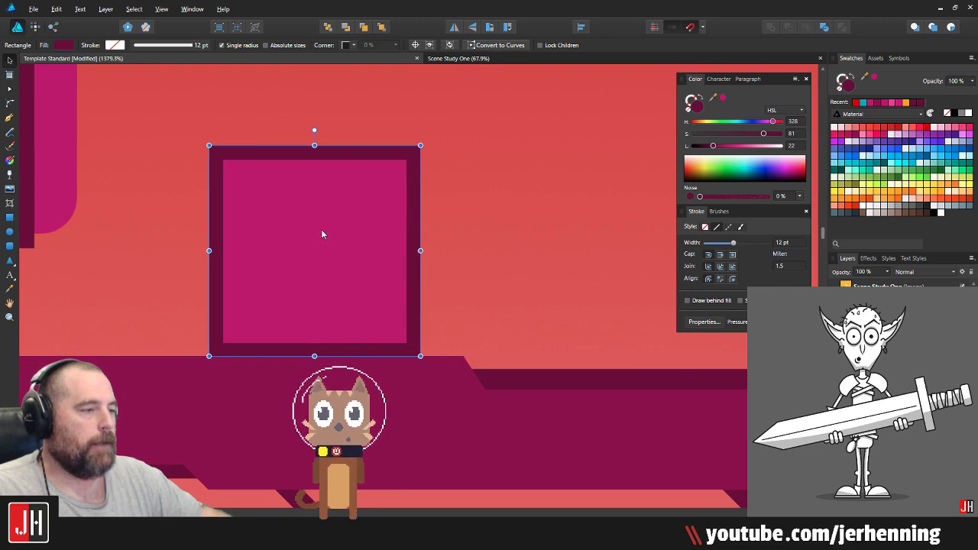
# Step: Shrink the pink inner square about its centre to make the surrounding plum frame thicker
pyautogui.scroll(-7, 321, 229)
pyautogui.click(343, 329)
pyautogui.scroll(7, 321, 233)
pyautogui.click(320, 234)
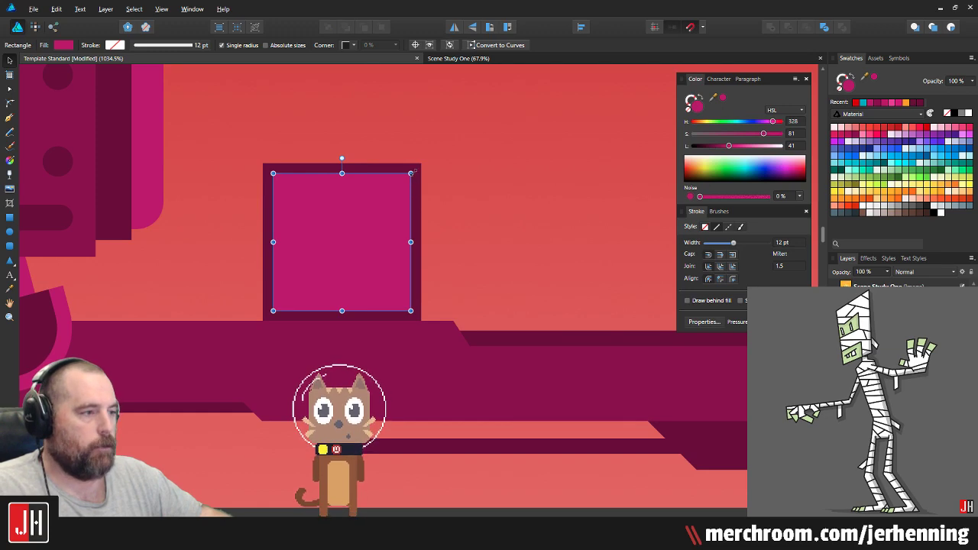
pyautogui.click(465, 178)
pyautogui.scroll(-1, 400, 223)
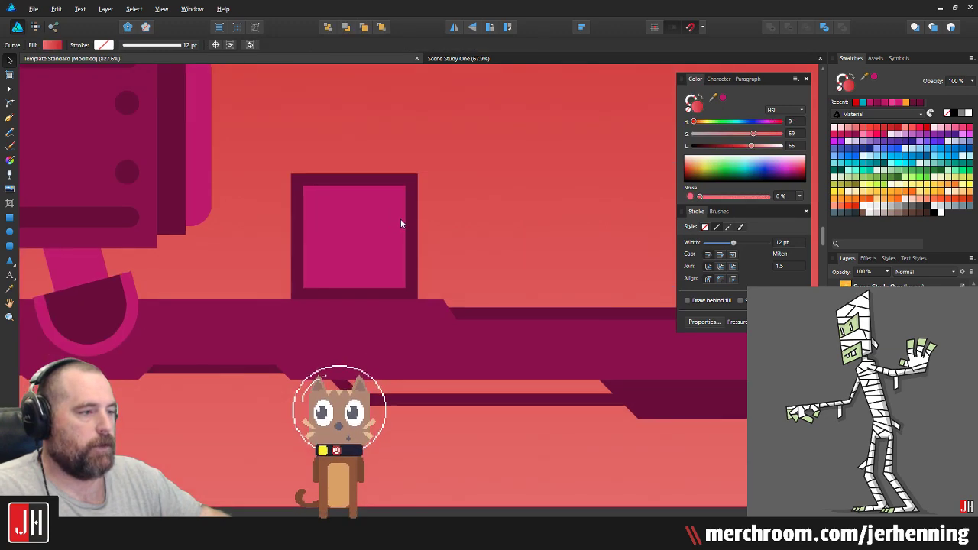
# Step: Scale the whole framed square down to about 26 px and nudge it forward along the beam
pyautogui.scroll(-1, 385, 226)
pyautogui.scroll(2, 344, 243)
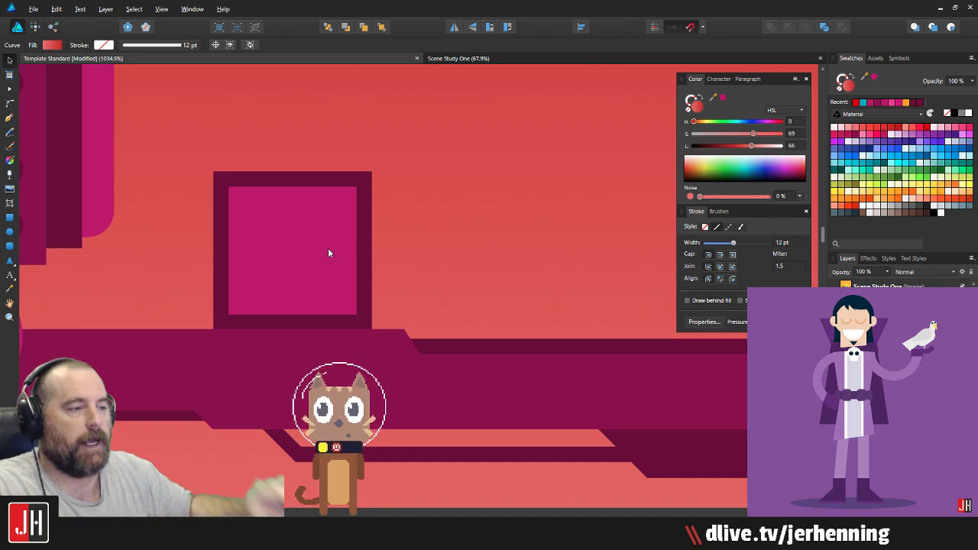
pyautogui.scroll(-3, 328, 280)
pyautogui.scroll(3, 328, 280)
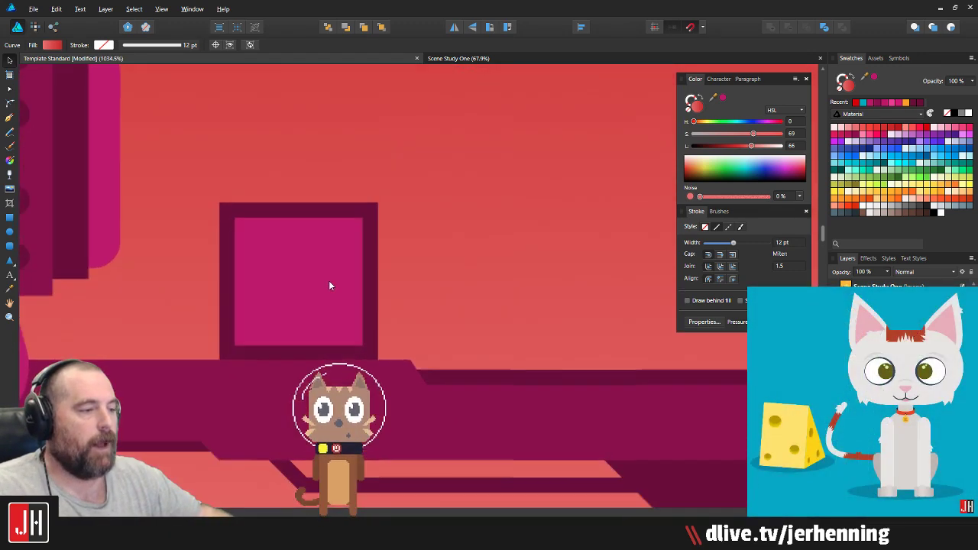
pyautogui.click(330, 275)
pyautogui.moveTo(378, 203); pyautogui.dragTo(356, 219)
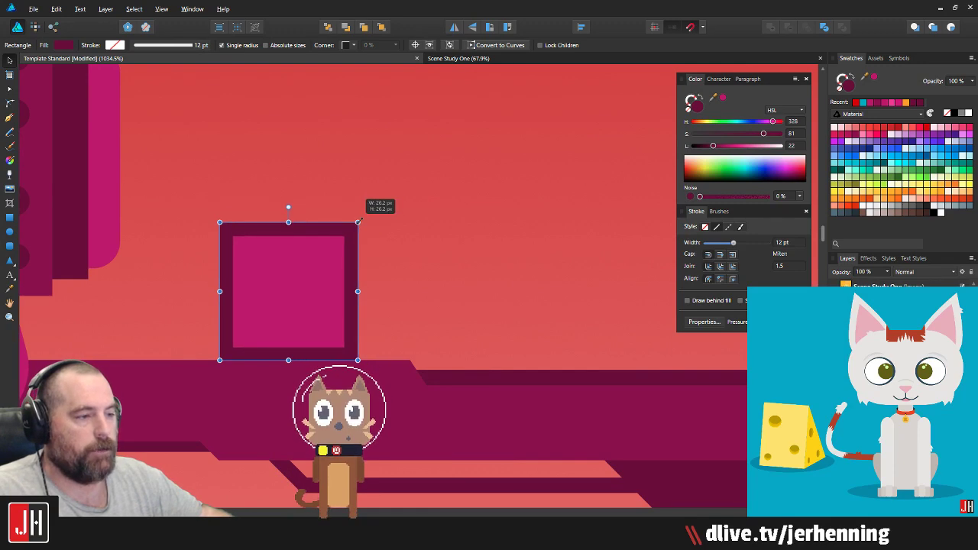
pyautogui.scroll(3, 319, 301)
pyautogui.moveTo(355, 301); pyautogui.dragTo(366, 298)
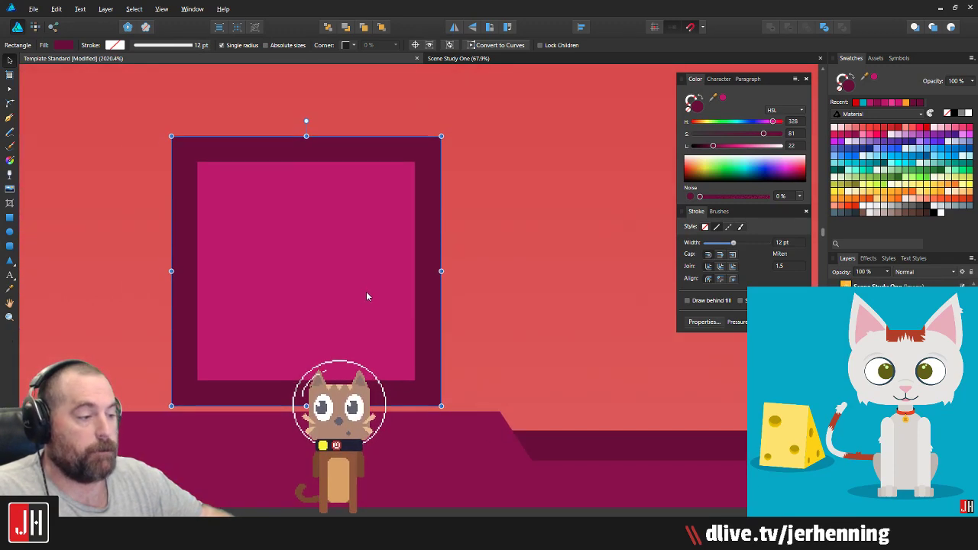
# Step: Duplicate the framed square and offset the copy toward the engine so the two boxes overlap
pyautogui.scroll(-5, 365, 295)
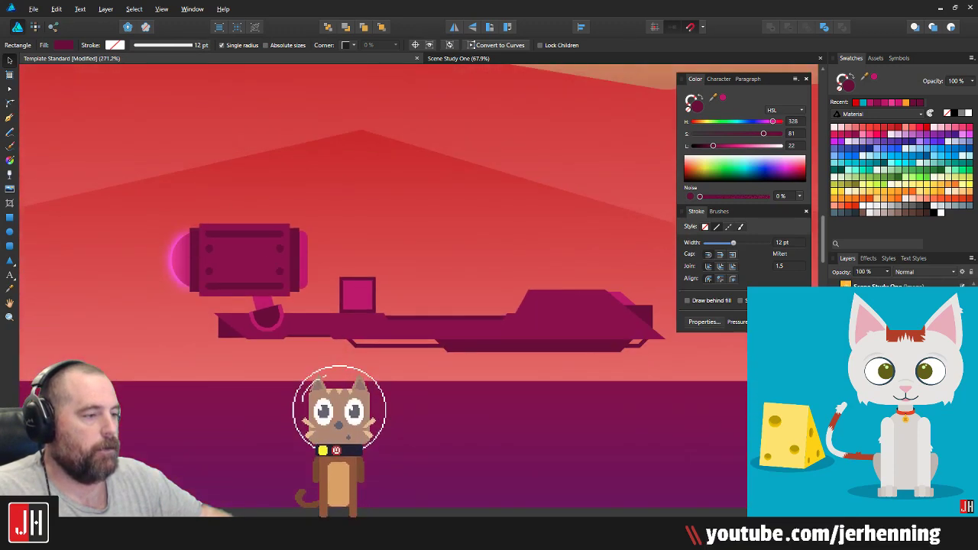
pyautogui.hotkey('ctrl', 'd')
pyautogui.scroll(4, 362, 296)
pyautogui.click(362, 300)
pyautogui.moveTo(394, 298); pyautogui.dragTo(291, 299)
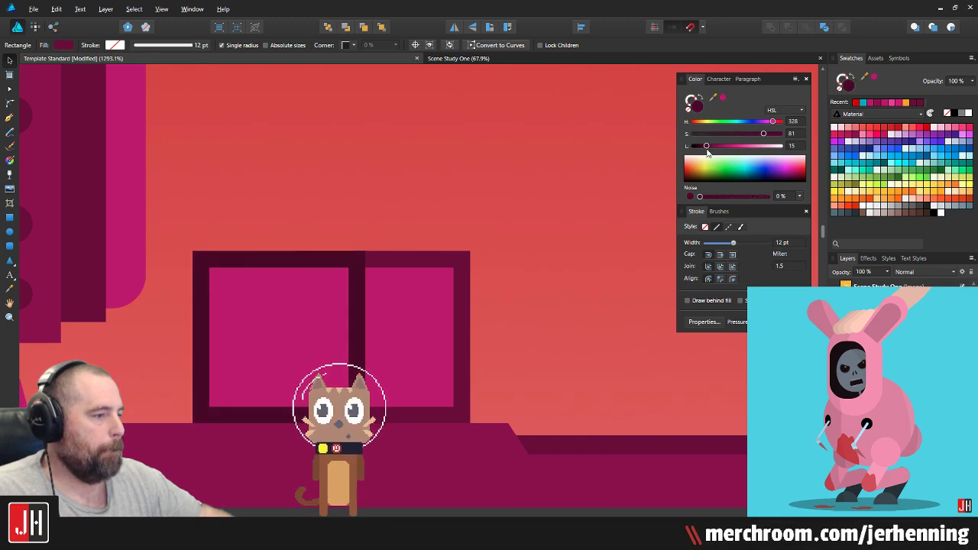
# Step: Darken the copy, with frame lightness 15 and inner square lightness 37, and bring the original box in front of it
pyautogui.click(299, 305)
pyautogui.moveTo(728, 145); pyautogui.dragTo(725, 146)
pyautogui.click(377, 295)
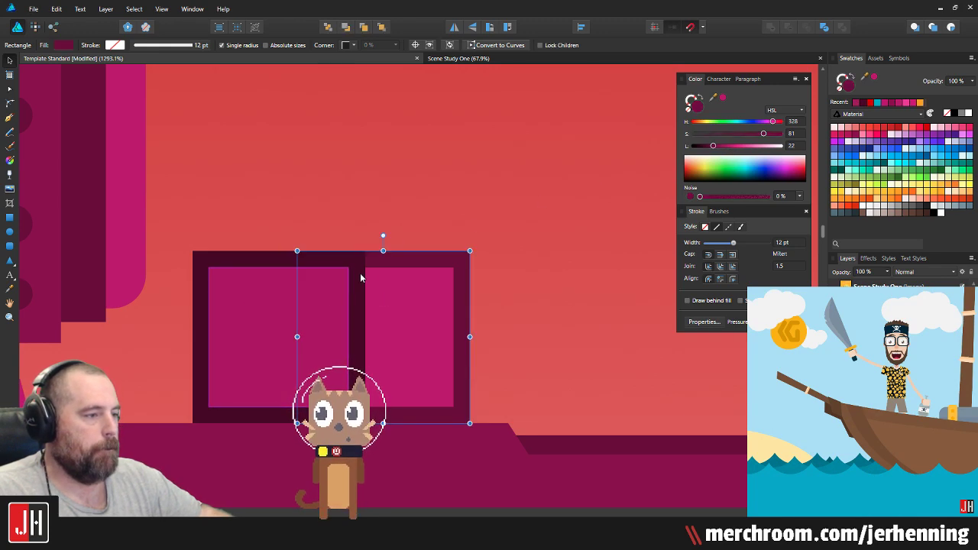
pyautogui.hotkey('ctrl', ']')
pyautogui.click(368, 194)
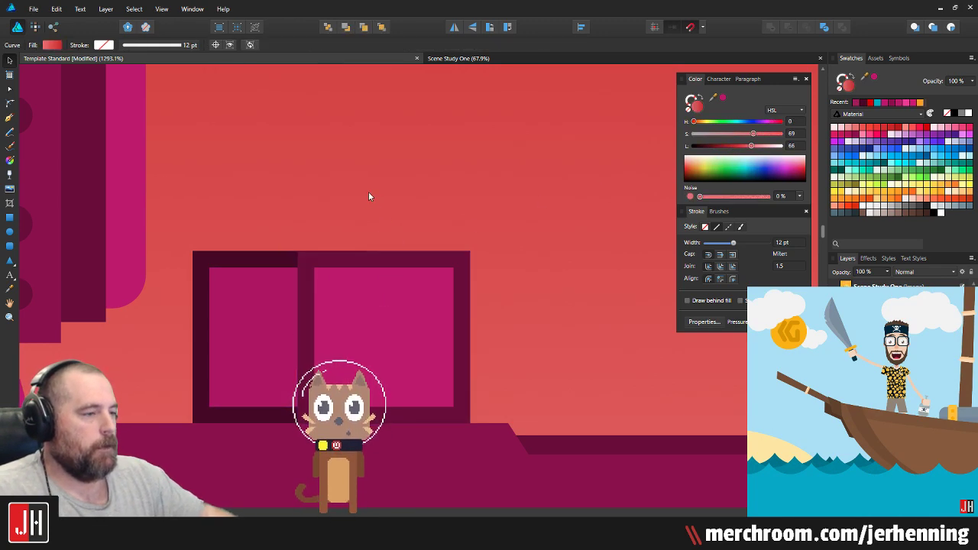
# Step: Delete both overlapping framed boxes from the top of the beam
pyautogui.scroll(-5, 353, 222)
pyautogui.moveTo(352, 223); pyautogui.dragTo(305, 293)
pyautogui.scroll(4, 286, 325)
pyautogui.click(416, 305)
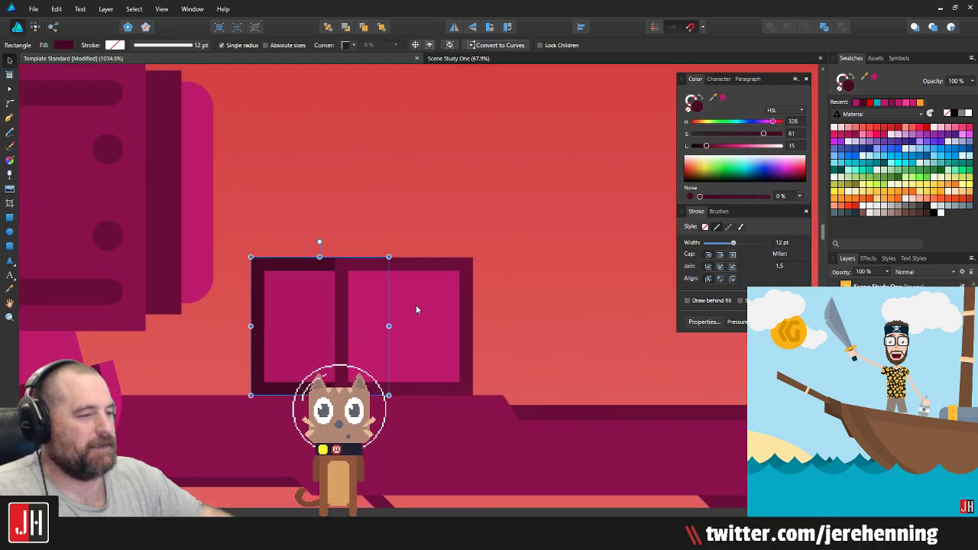
pyautogui.press('Delete')
pyautogui.scroll(-5, 417, 308)
pyautogui.scroll(4, 404, 325)
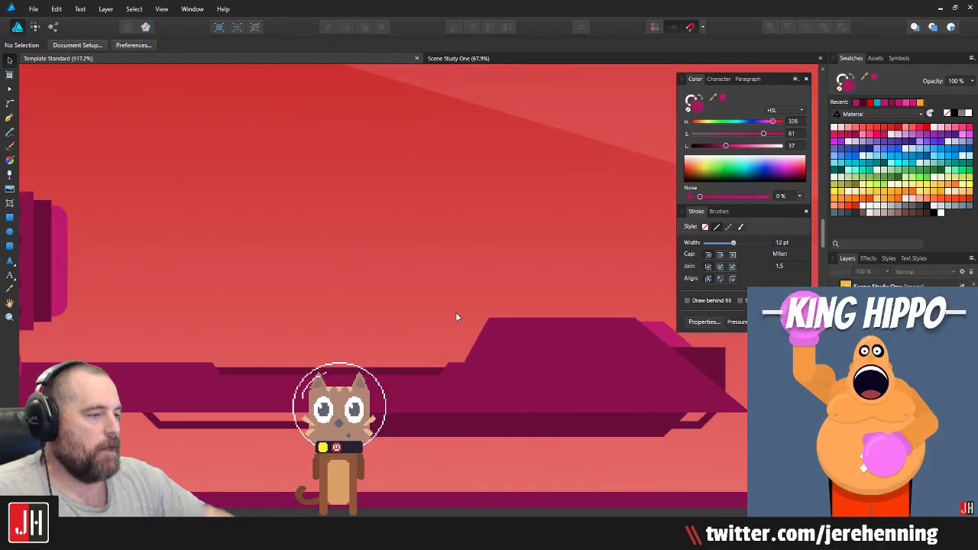
pyautogui.moveTo(436, 323); pyautogui.dragTo(375, 320)
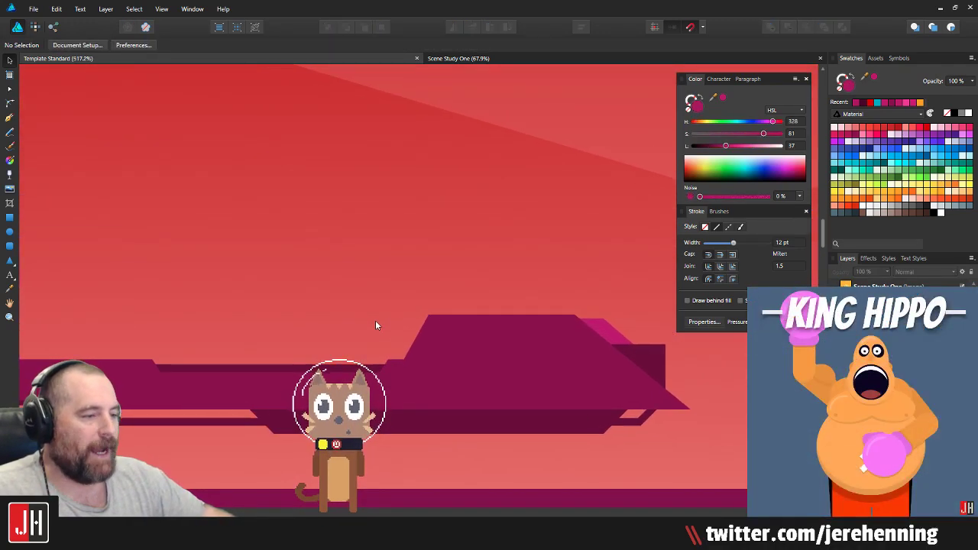
pyautogui.scroll(-5, 361, 330)
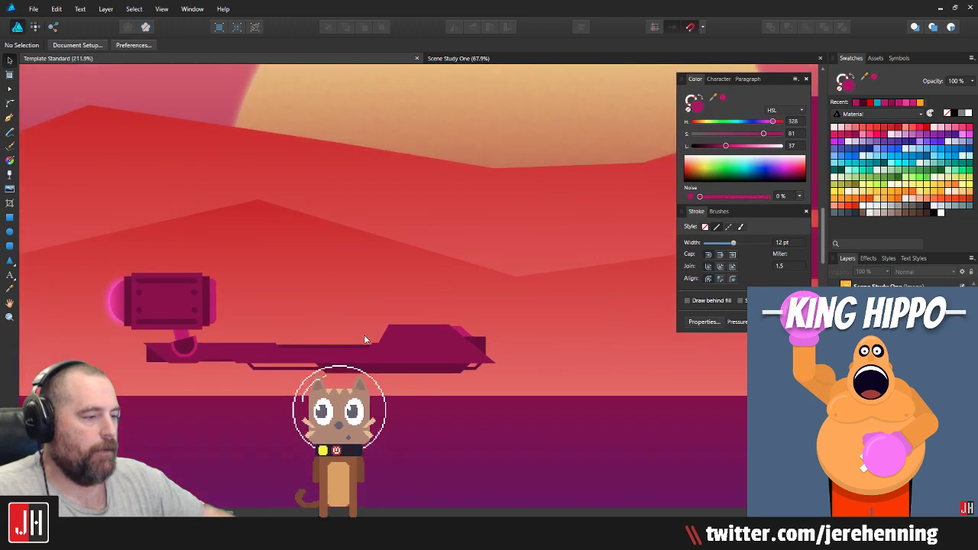
pyautogui.scroll(3, 364, 355)
pyautogui.scroll(5, 363, 353)
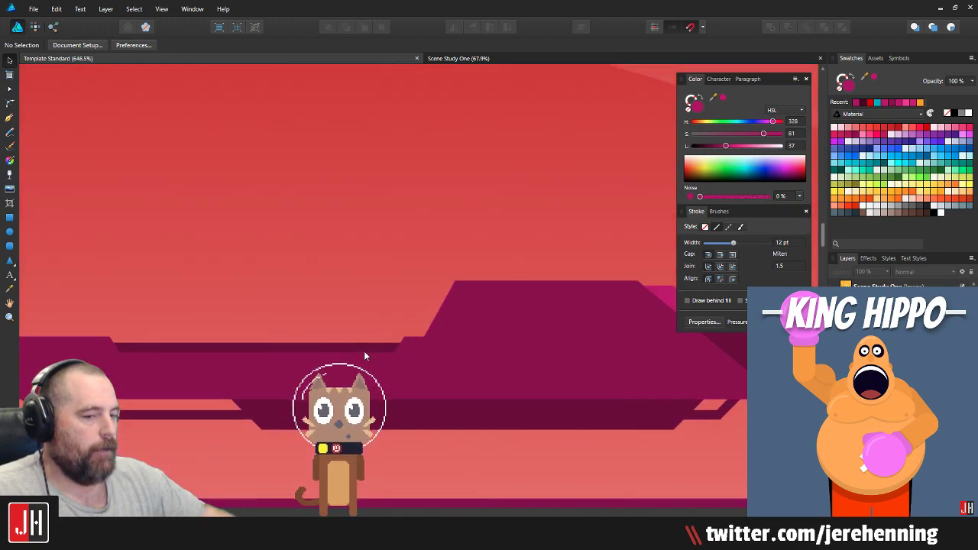
pyautogui.scroll(-4, 393, 329)
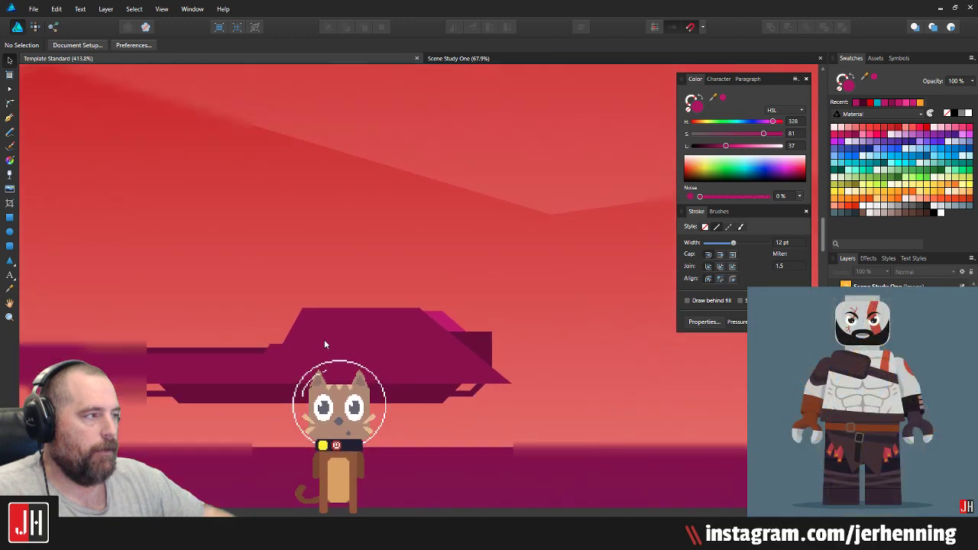
# Step: Import the Frankentoon SciFi StarterPack asset file from the Assets folder in Google Drive's Applications > Affinity Designer folder
pyautogui.click(877, 58)
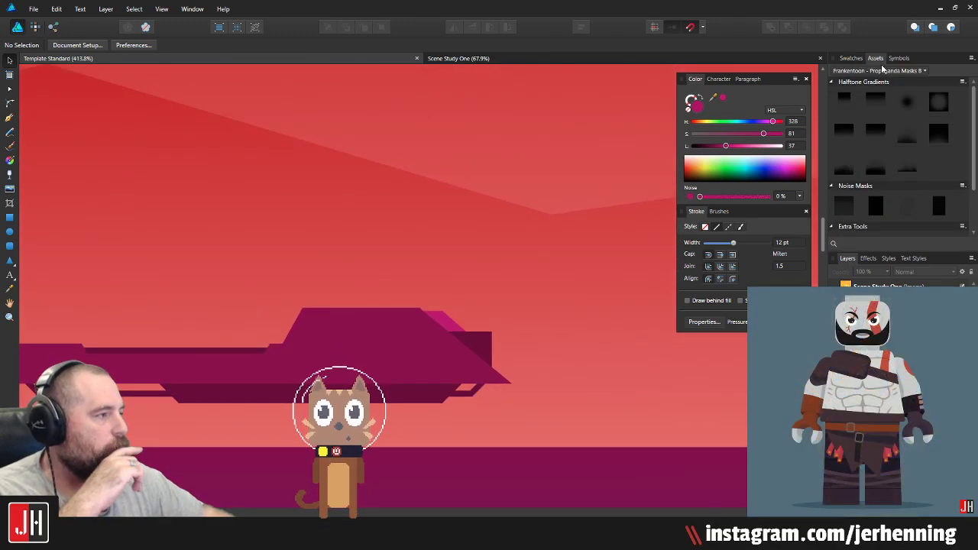
pyautogui.click(880, 70)
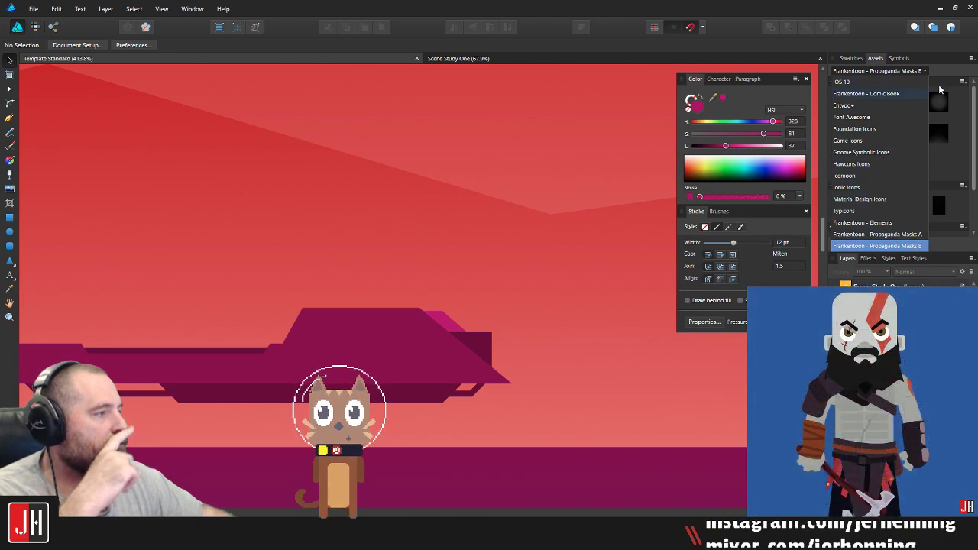
pyautogui.click(971, 61)
pyautogui.click(971, 59)
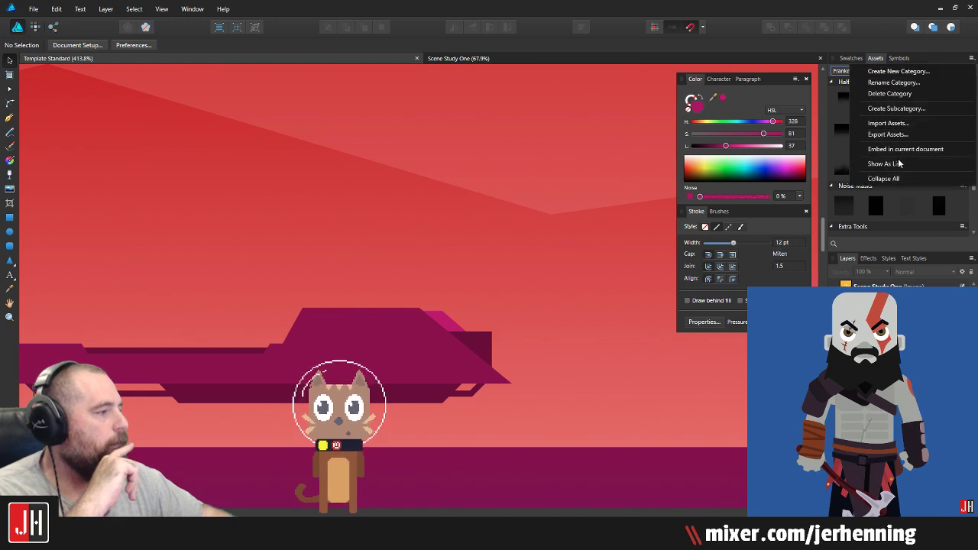
pyautogui.click(874, 124)
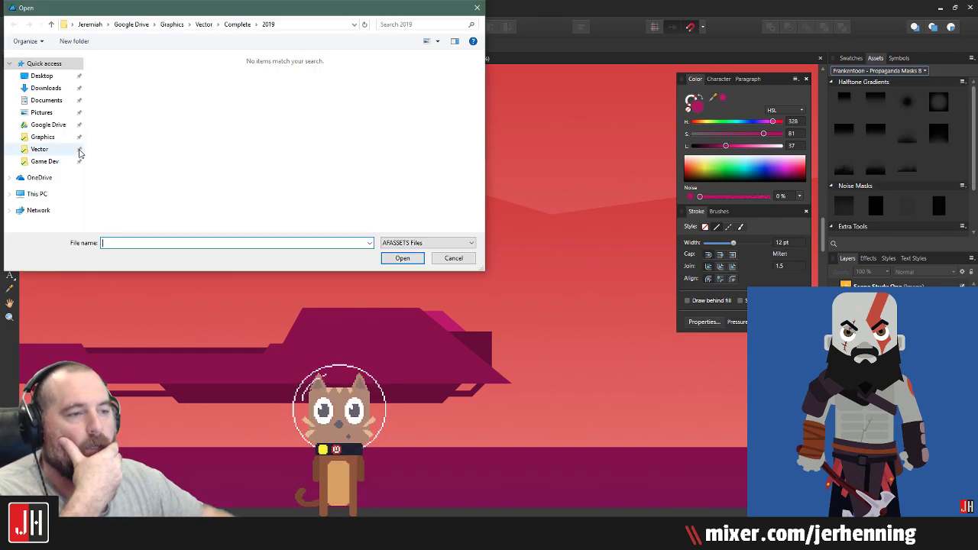
pyautogui.click(63, 126)
pyautogui.doubleClick(192, 82)
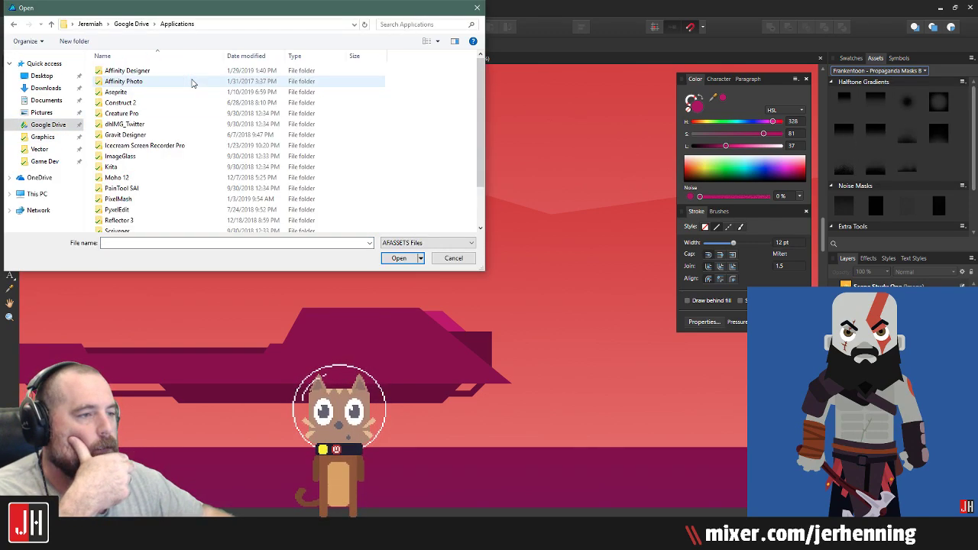
pyautogui.doubleClick(151, 72)
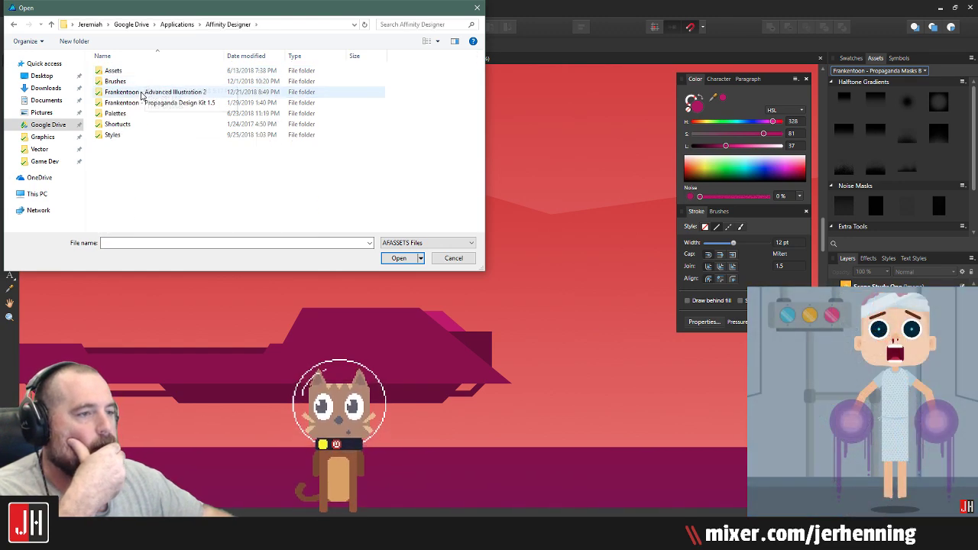
pyautogui.doubleClick(138, 72)
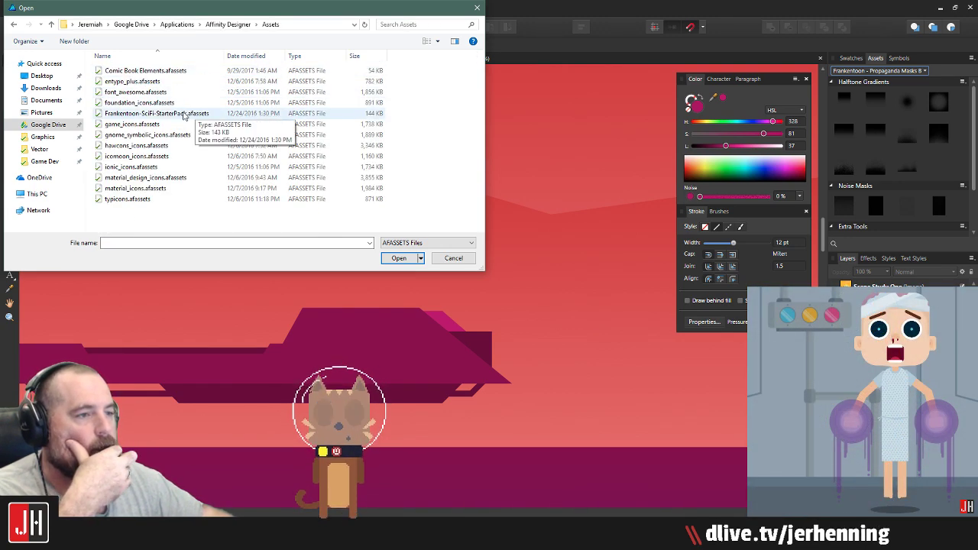
pyautogui.doubleClick(222, 109)
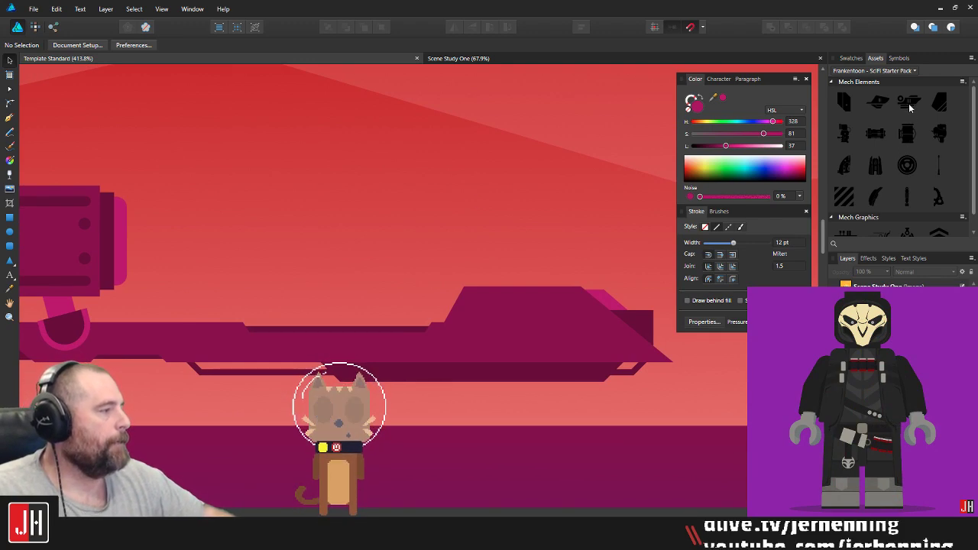
# Step: Try the starter pack's ringed, vented mech element on the vehicle's raised cabin, scaled down to fit inside the hull
pyautogui.moveTo(908, 103); pyautogui.dragTo(455, 277)
pyautogui.scroll(-3, 465, 263)
pyautogui.click(526, 243)
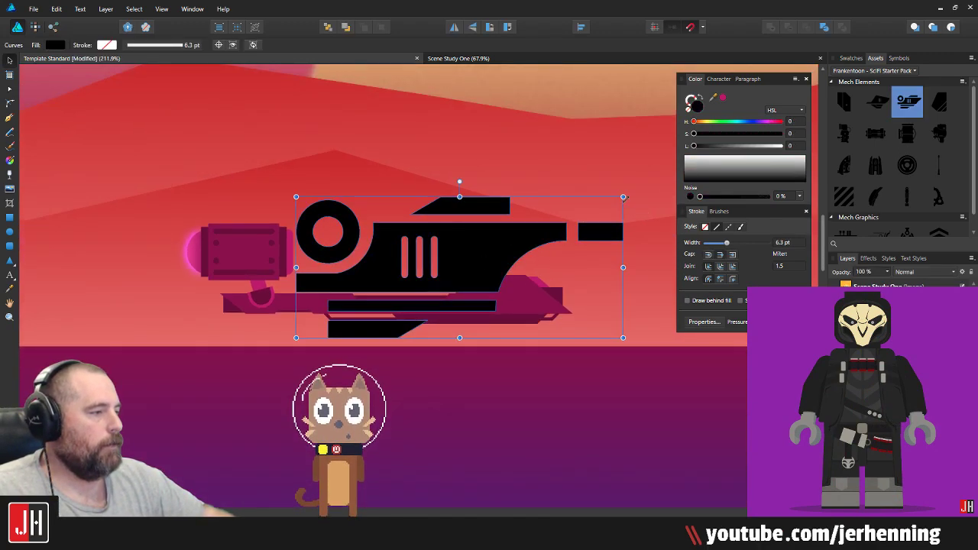
pyautogui.moveTo(622, 196); pyautogui.dragTo(356, 290)
pyautogui.scroll(2, 334, 325)
pyautogui.scroll(3, 334, 324)
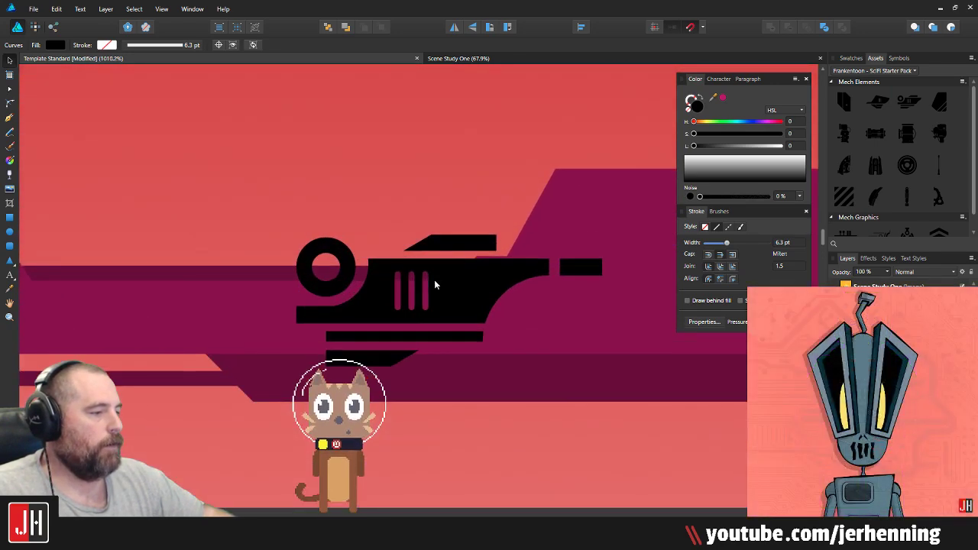
pyautogui.moveTo(434, 279); pyautogui.dragTo(477, 297)
pyautogui.moveTo(481, 301); pyautogui.dragTo(603, 287)
pyautogui.moveTo(606, 284); pyautogui.dragTo(472, 295)
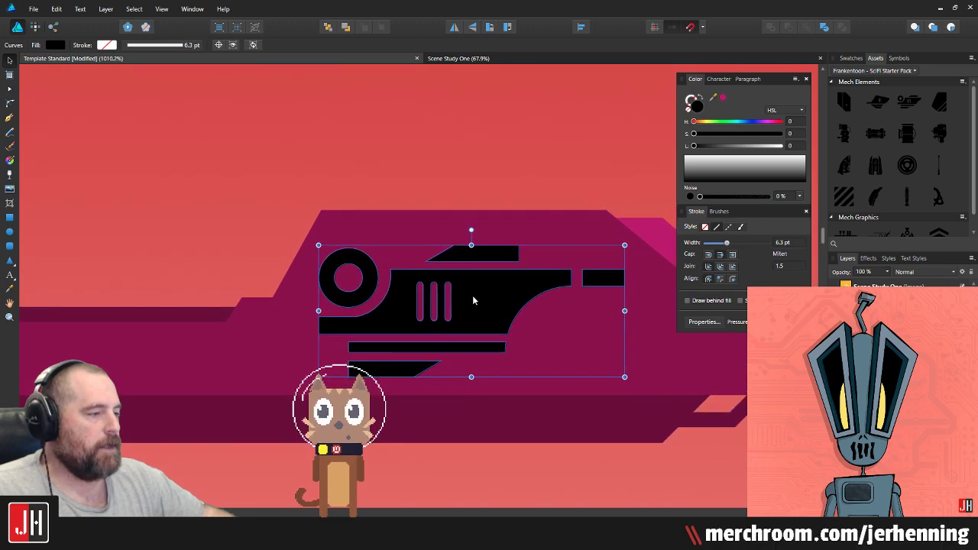
pyautogui.moveTo(624, 245)
pyautogui.mouseDown()
pyautogui.moveTo(605, 257)
pyautogui.moveTo(620, 242)
pyautogui.mouseUp()
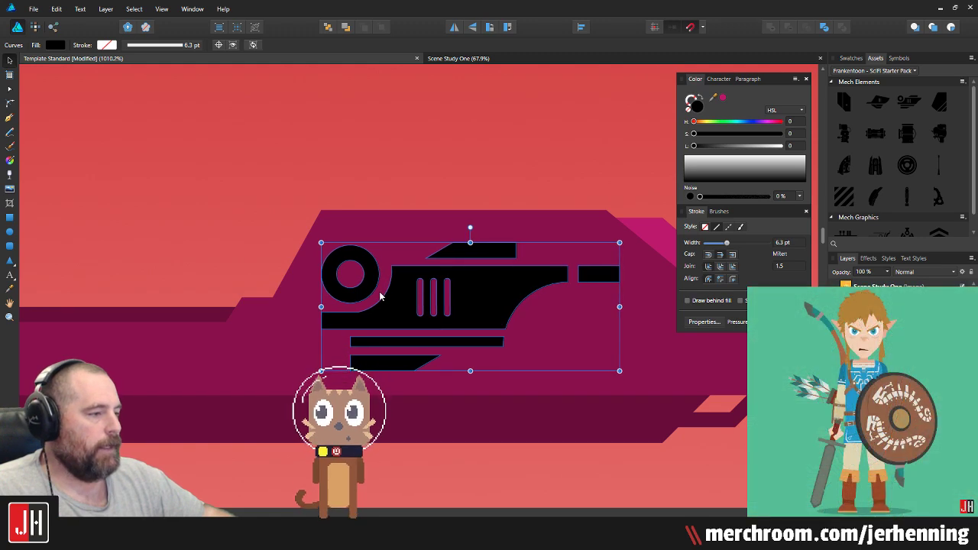
pyautogui.moveTo(411, 296); pyautogui.dragTo(417, 300)
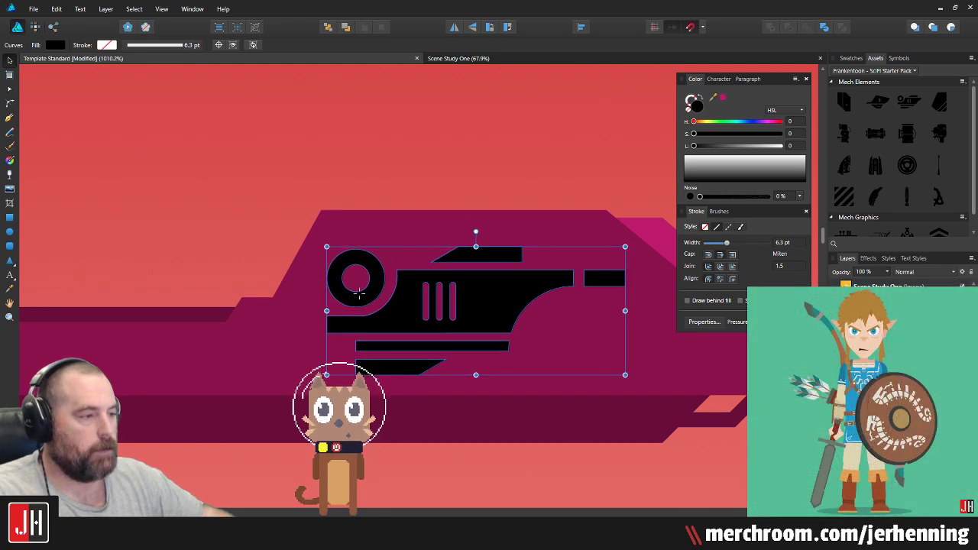
# Step: Recolour the mech element with the hull's magenta darkened to lightness 22 and nudge it slightly upward
pyautogui.press('i')
pyautogui.click(298, 296)
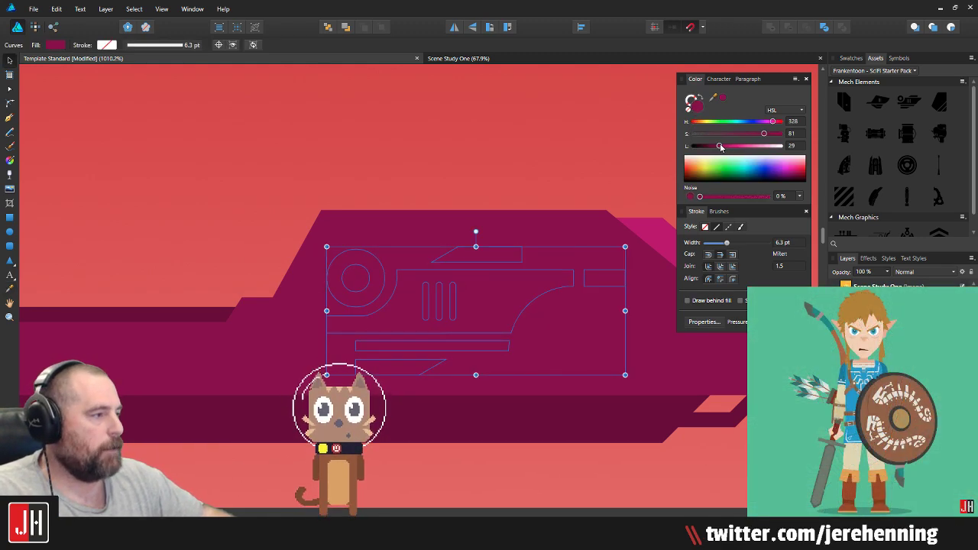
pyautogui.moveTo(719, 147); pyautogui.dragTo(714, 149)
pyautogui.click(450, 263)
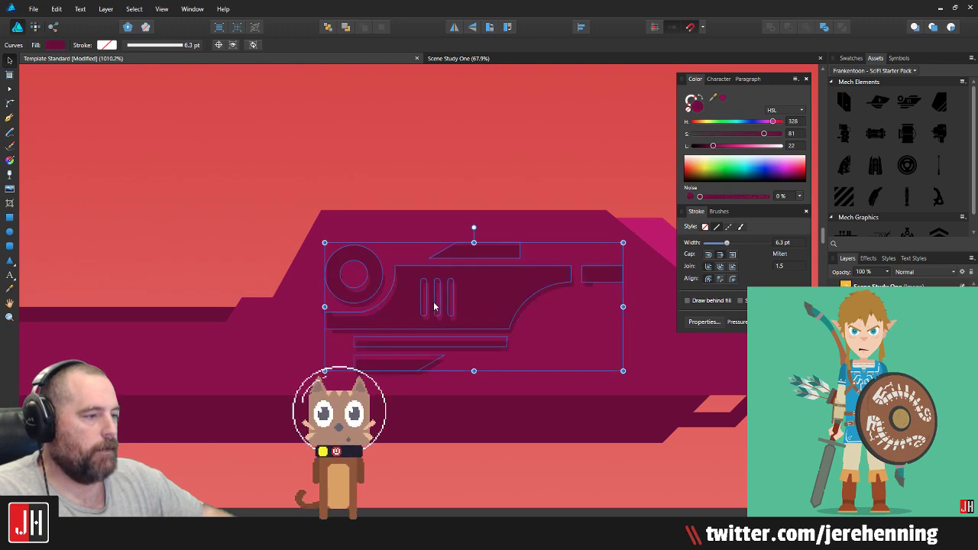
pyautogui.click(475, 216)
pyautogui.scroll(-12, 476, 239)
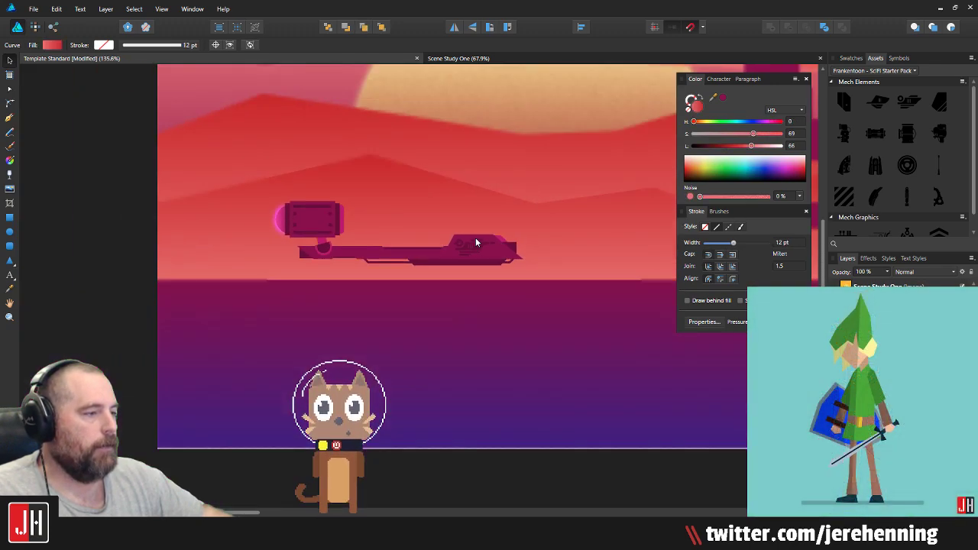
# Step: Delete the ringed mech element from the cabin
pyautogui.scroll(6, 471, 255)
pyautogui.moveTo(427, 253); pyautogui.dragTo(448, 263)
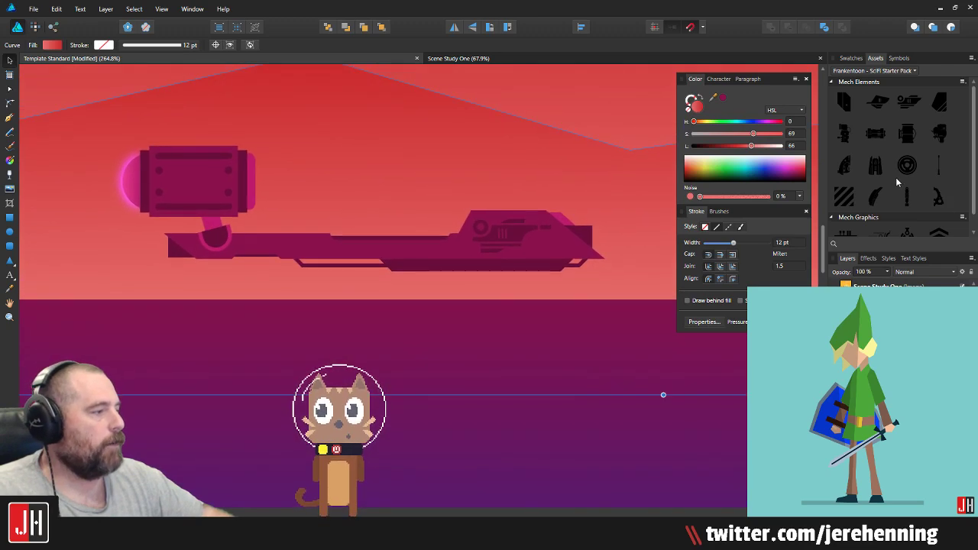
pyautogui.scroll(-1, 893, 187)
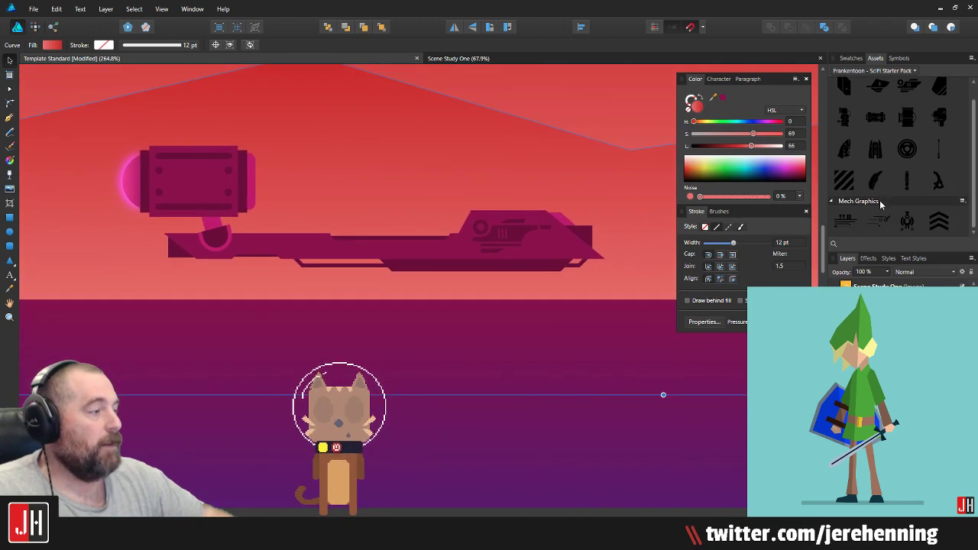
pyautogui.click(523, 241)
pyautogui.press('Delete')
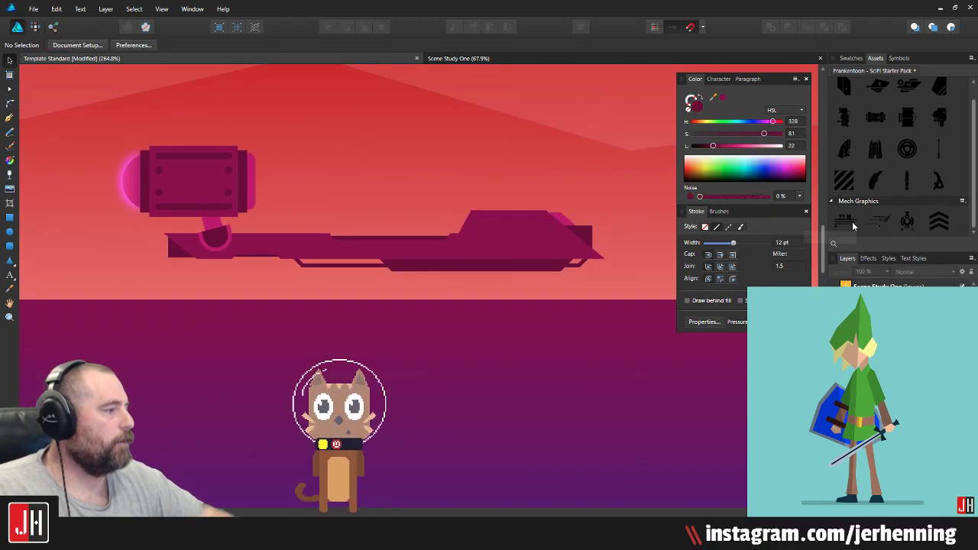
# Step: Try the circuit-style mech graphic with concentric rings on the cabin, scaled down and centred within the hull
pyautogui.moveTo(882, 221); pyautogui.dragTo(414, 237)
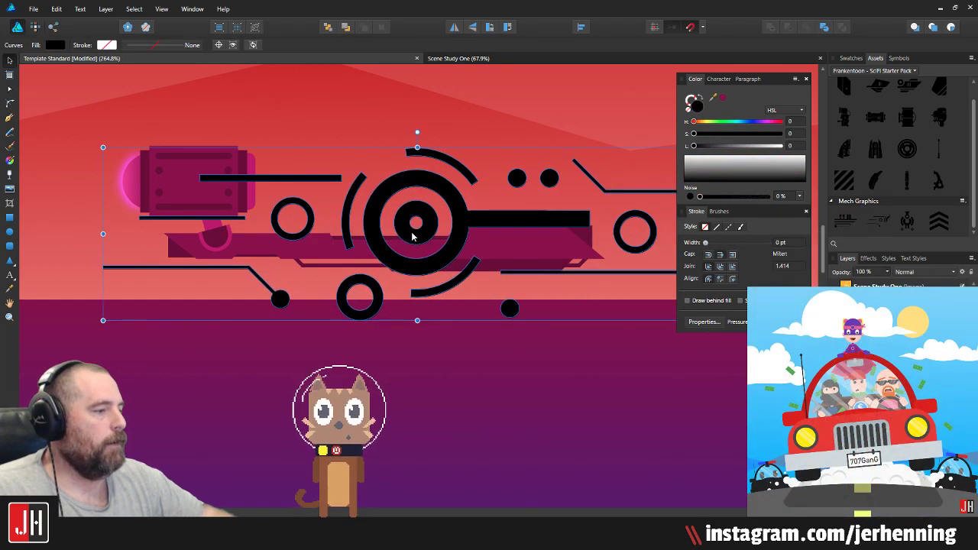
pyautogui.scroll(-2, 469, 223)
pyautogui.moveTo(563, 179); pyautogui.dragTo(421, 239)
pyautogui.scroll(4, 304, 270)
pyautogui.scroll(3, 344, 243)
pyautogui.moveTo(344, 245); pyautogui.dragTo(420, 245)
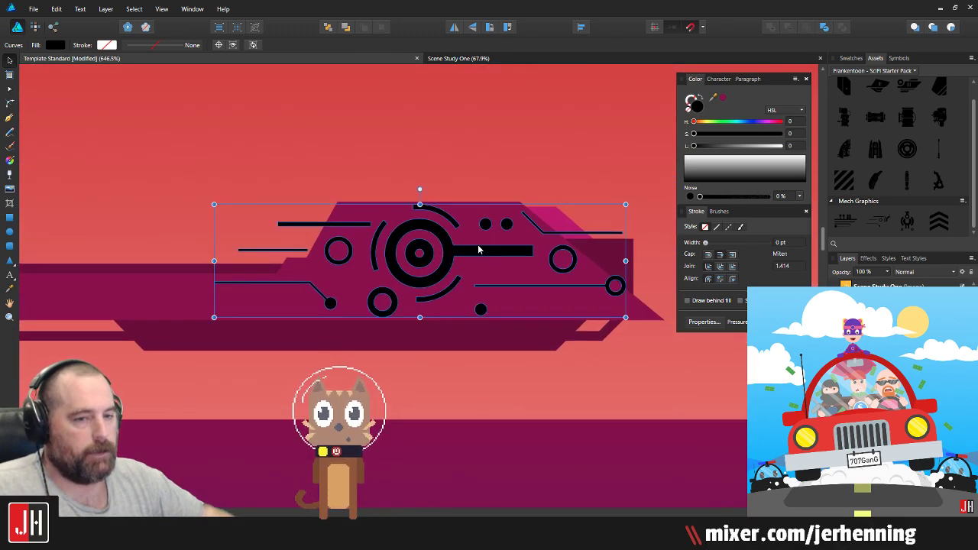
pyautogui.moveTo(626, 201); pyautogui.dragTo(461, 246)
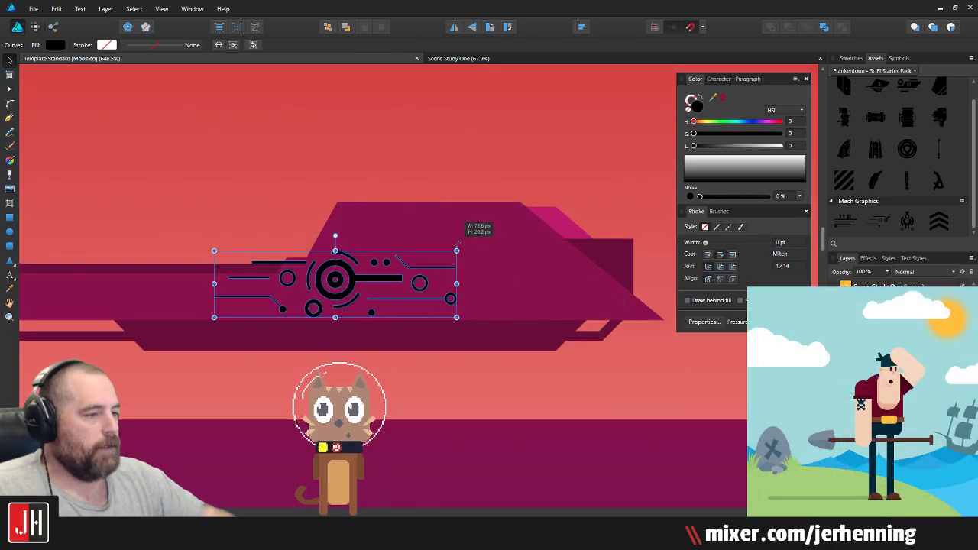
pyautogui.moveTo(351, 280); pyautogui.dragTo(457, 271)
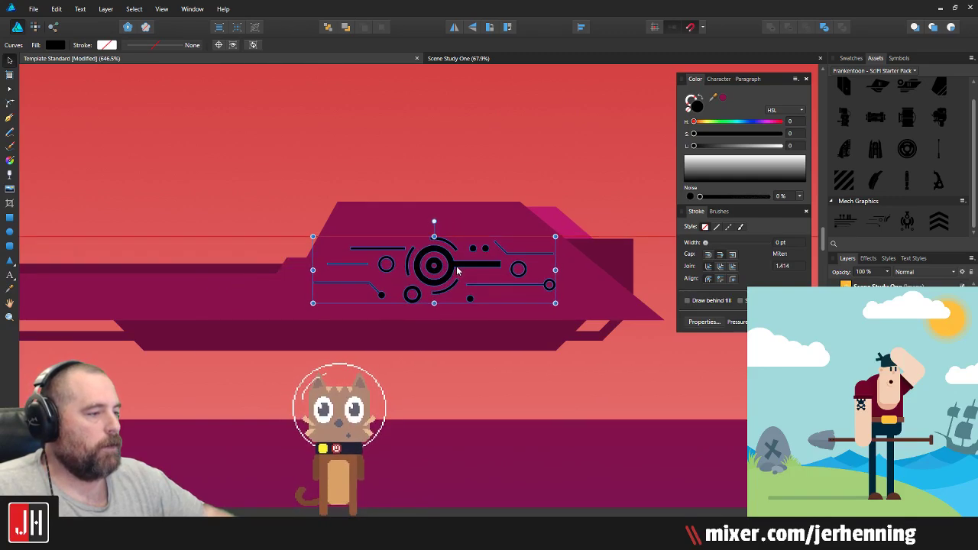
# Step: Tint the circuit graphic with the hull's magenta at lightness 24, and delete it from the cabin
pyautogui.click(724, 99)
pyautogui.click(506, 148)
pyautogui.hotkey('ctrl', 'z')
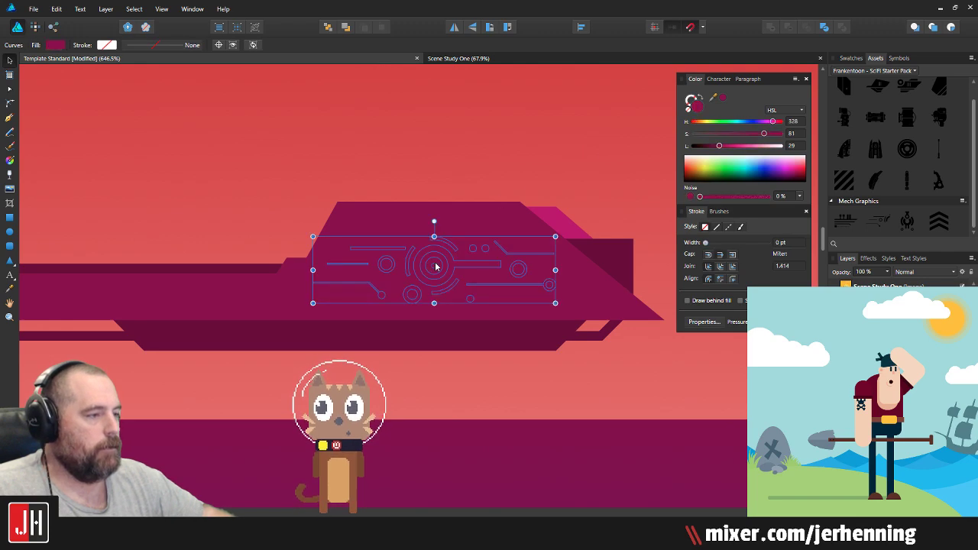
pyautogui.moveTo(724, 146); pyautogui.dragTo(714, 148)
pyautogui.scroll(2, 459, 271)
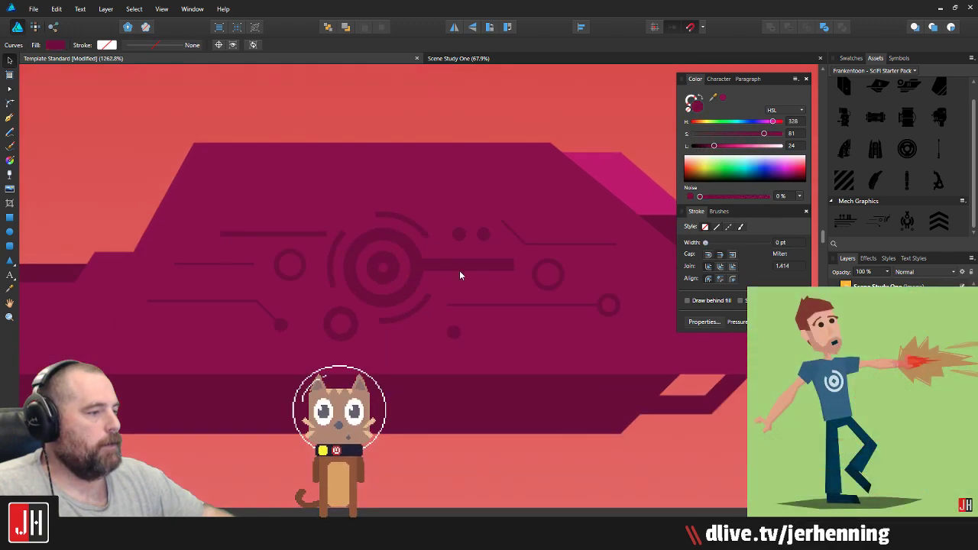
pyautogui.press('Delete')
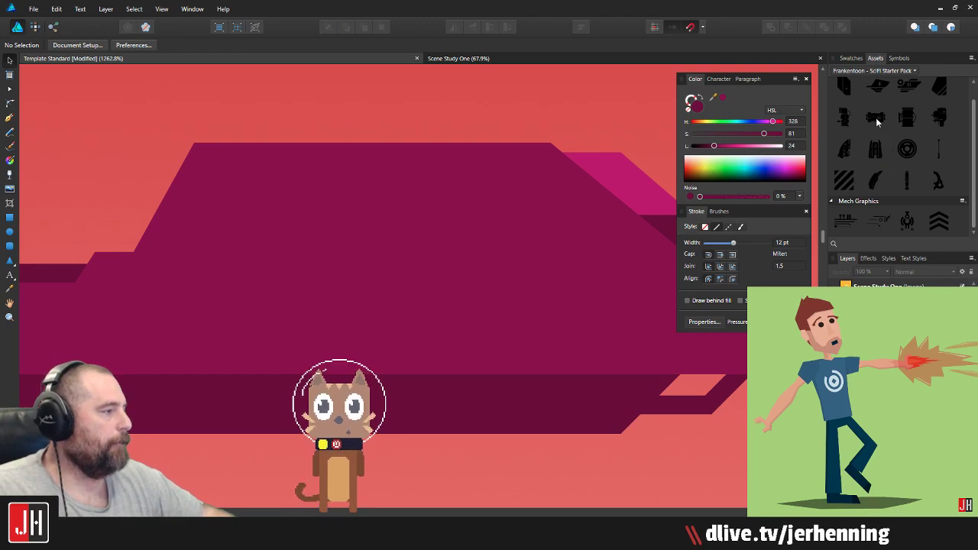
# Step: Add the capsule-shaped mech element with side caps and vents, scaled down to fit the beam between engine mount and notch
pyautogui.moveTo(876, 123); pyautogui.dragTo(459, 268)
pyautogui.scroll(-5, 471, 223)
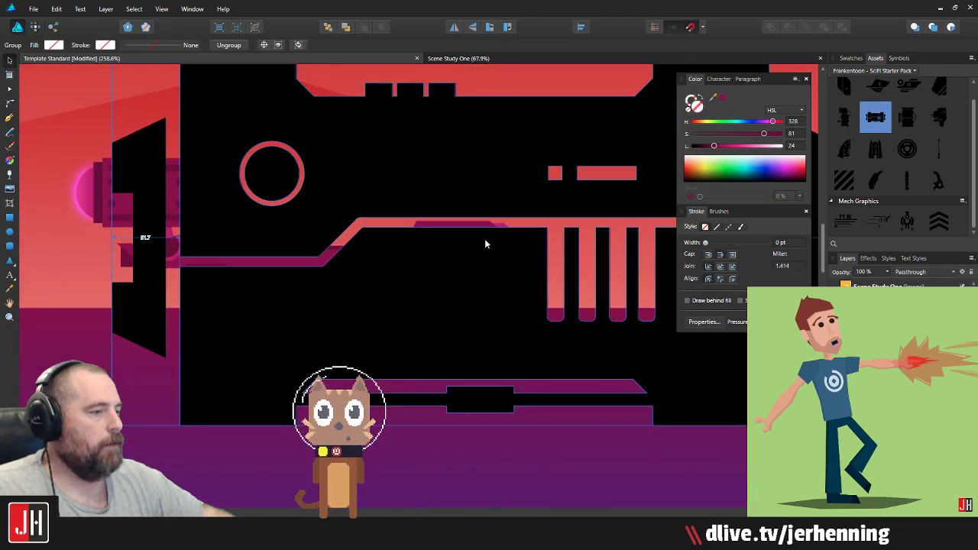
pyautogui.scroll(-3, 489, 238)
pyautogui.moveTo(665, 142); pyautogui.dragTo(455, 191)
pyautogui.scroll(3, 322, 315)
pyautogui.scroll(5, 456, 187)
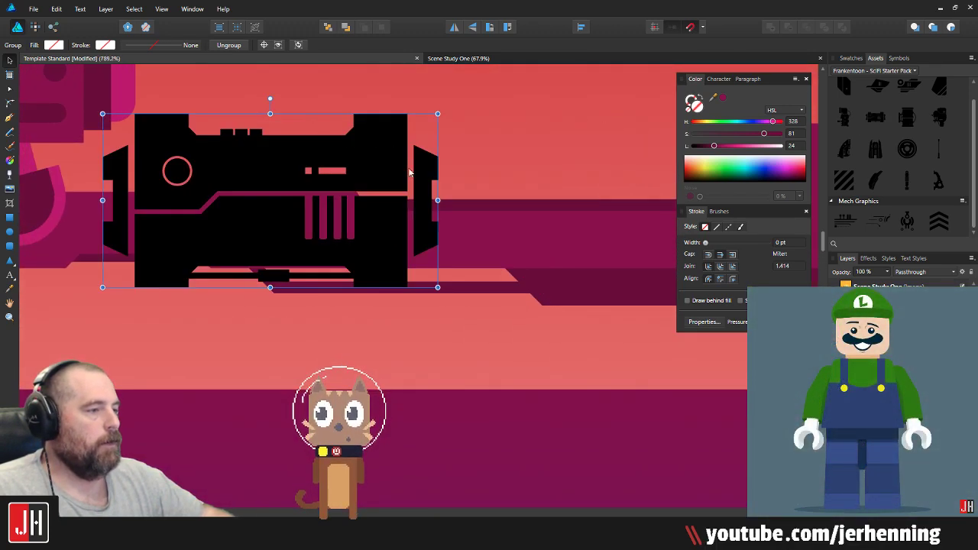
pyautogui.moveTo(436, 114); pyautogui.dragTo(204, 226)
pyautogui.scroll(-3, 355, 248)
pyautogui.moveTo(289, 274); pyautogui.dragTo(425, 241)
# Step: Fill the capsule-shaped mech element with the beam's magenta darkened to lightness 19
pyautogui.press('i')
pyautogui.click(491, 245)
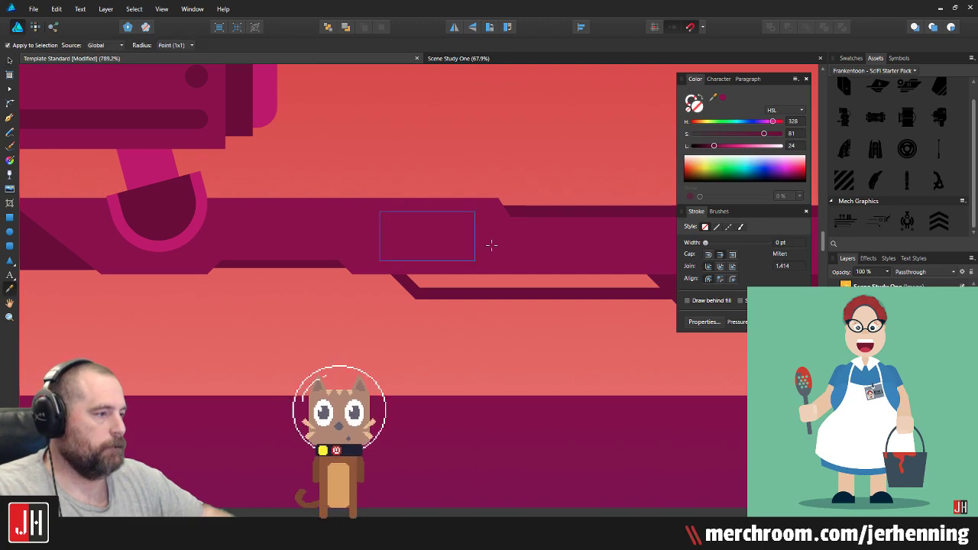
pyautogui.press('v')
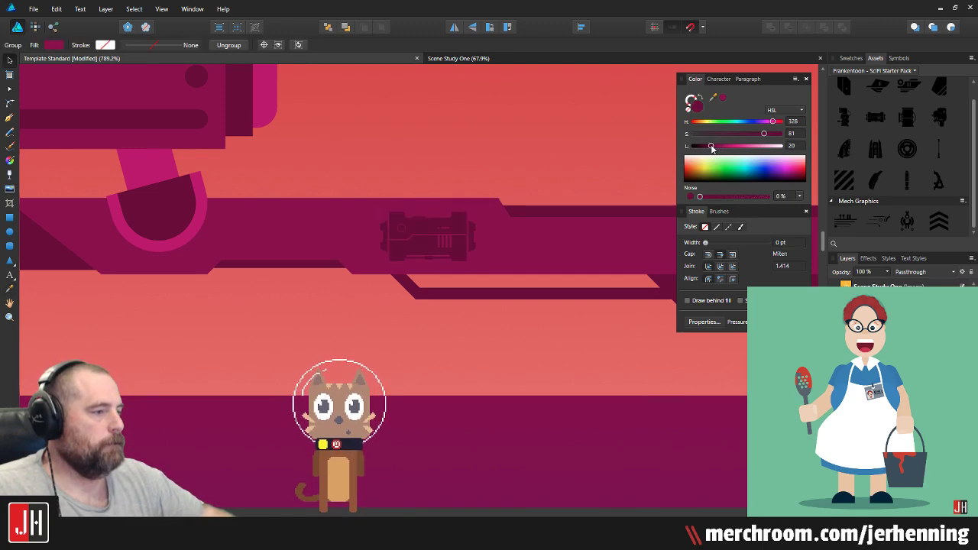
pyautogui.scroll(-5, 447, 244)
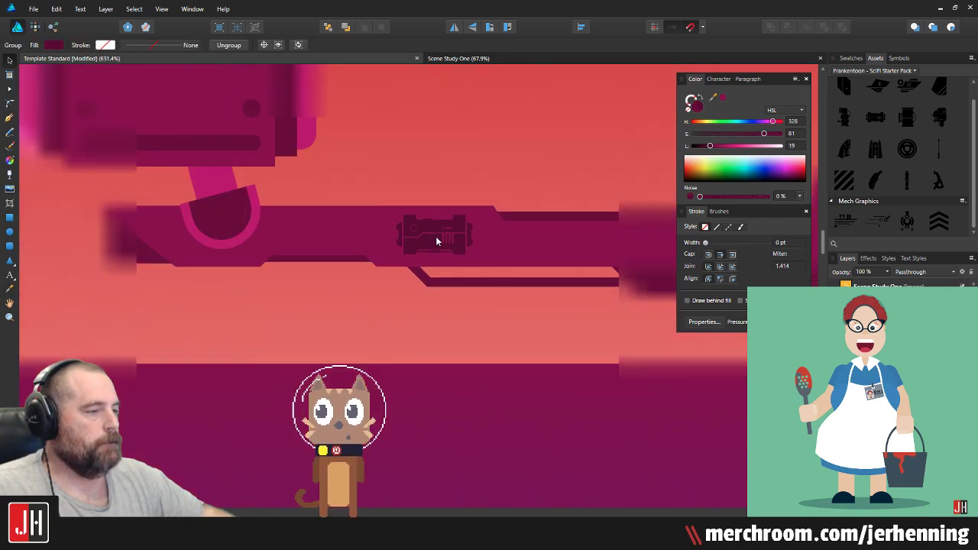
pyautogui.click(400, 204)
# Step: Select all of the vehicle's parts together and review the whole craft within the scene
pyautogui.scroll(-3, 394, 219)
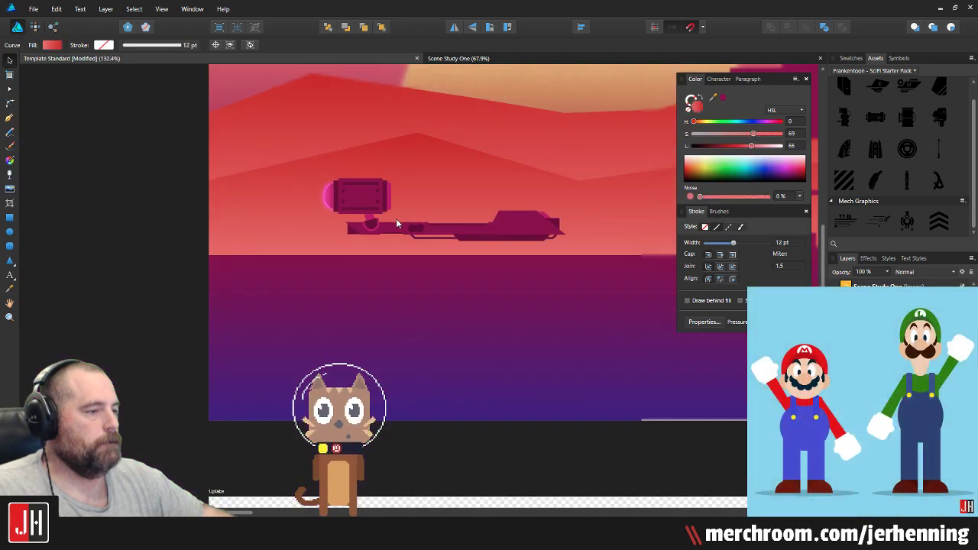
pyautogui.moveTo(142, 146); pyautogui.dragTo(640, 283)
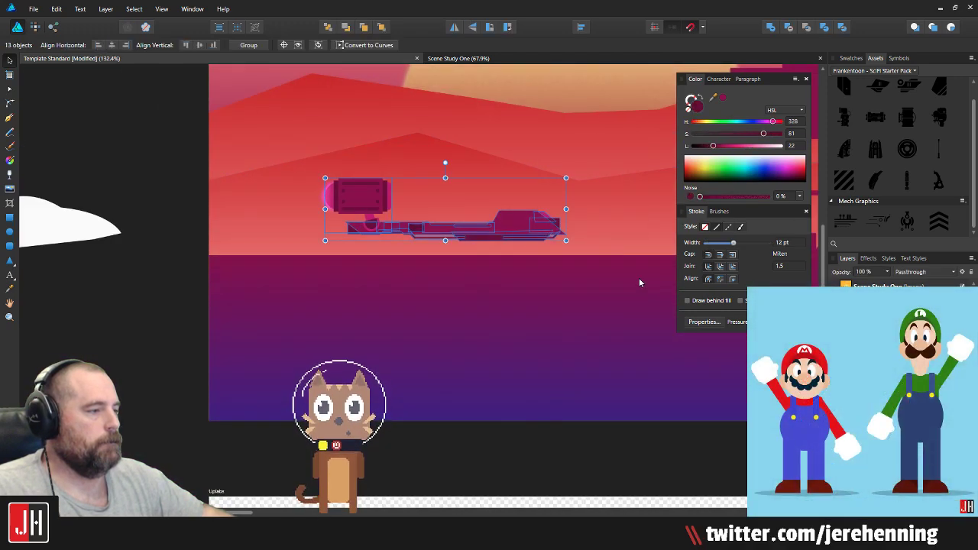
pyautogui.scroll(-3, 547, 249)
pyautogui.moveTo(245, 247); pyautogui.dragTo(147, 241)
pyautogui.click(276, 179)
pyautogui.scroll(5, 516, 257)
pyautogui.scroll(5, 401, 218)
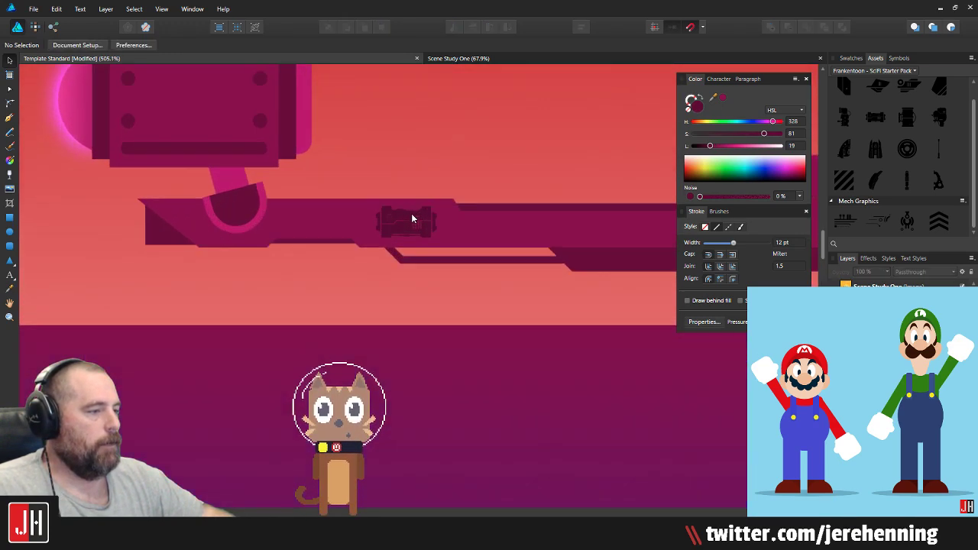
pyautogui.click(412, 218)
pyautogui.hscroll(3, 321, 243)
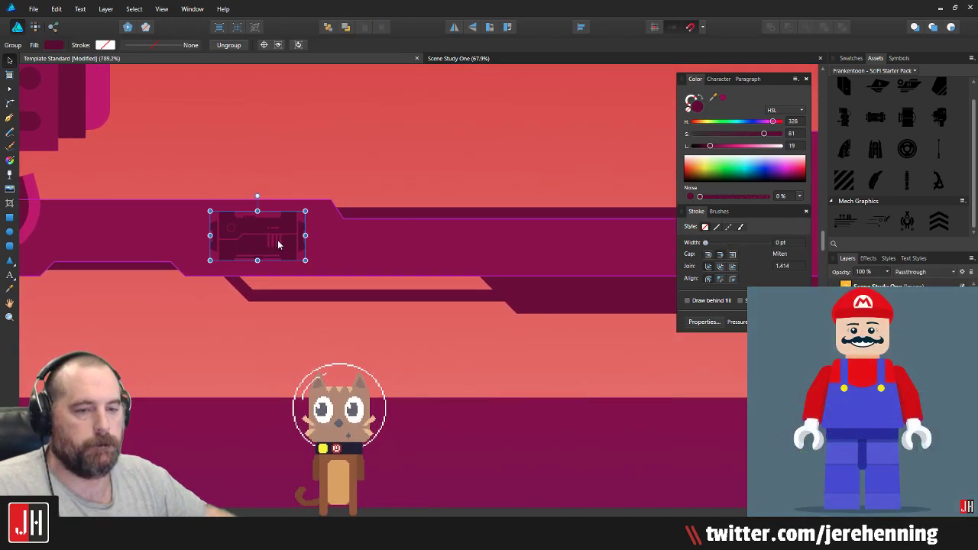
pyautogui.scroll(-4, 107, 250)
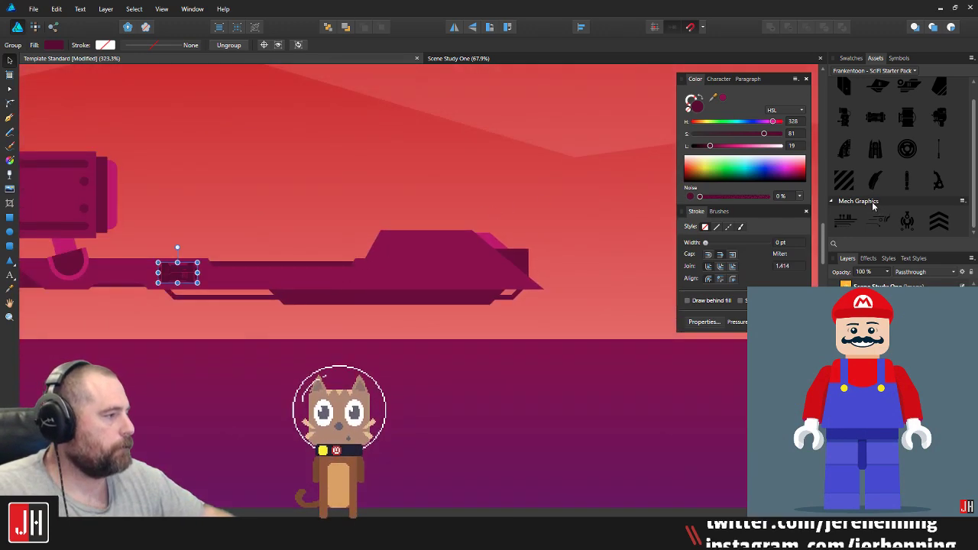
# Step: Add the thin antenna-shaped mech element, scaled down to about 20 by 192 px, just above the beam beside the engine
pyautogui.scroll(1, 903, 194)
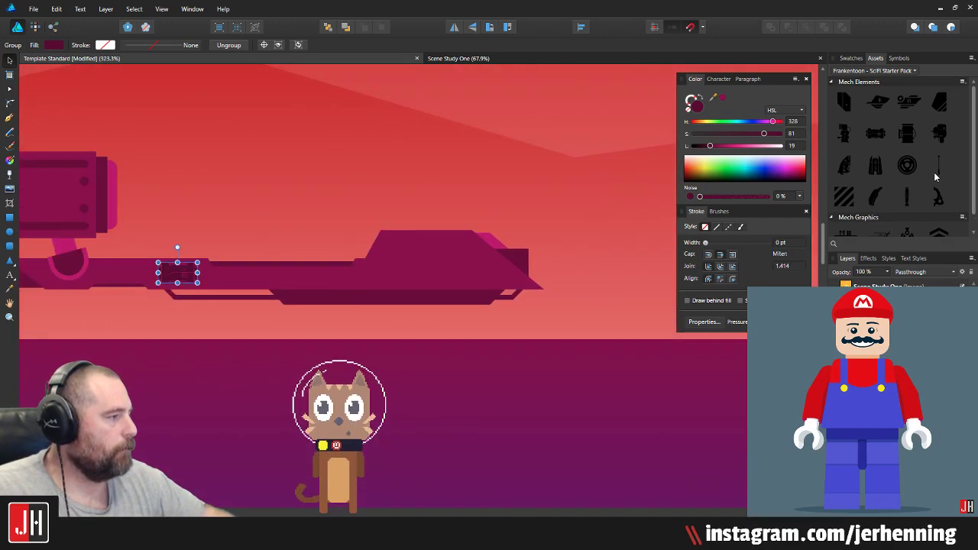
pyautogui.moveTo(933, 177); pyautogui.dragTo(328, 136)
pyautogui.scroll(-8, 343, 138)
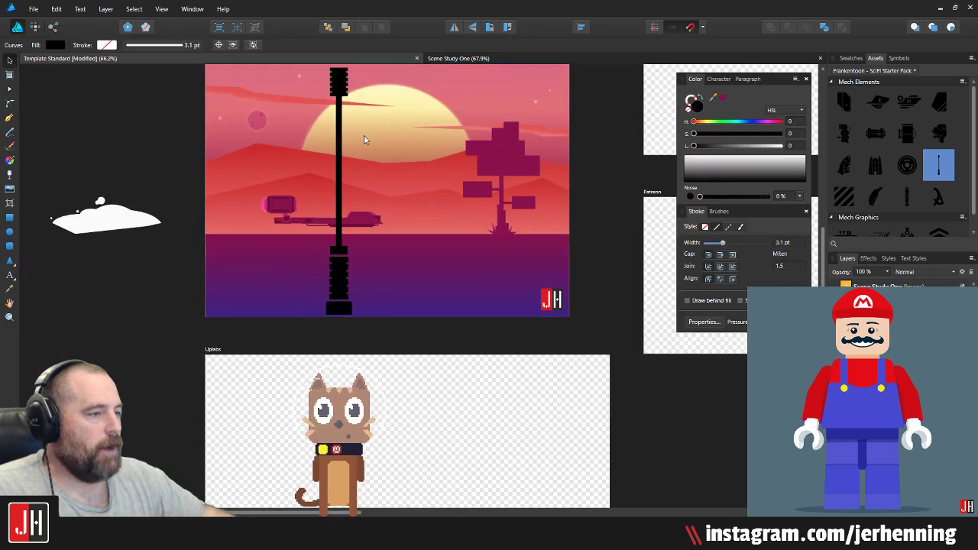
pyautogui.moveTo(348, 67); pyautogui.dragTo(335, 247)
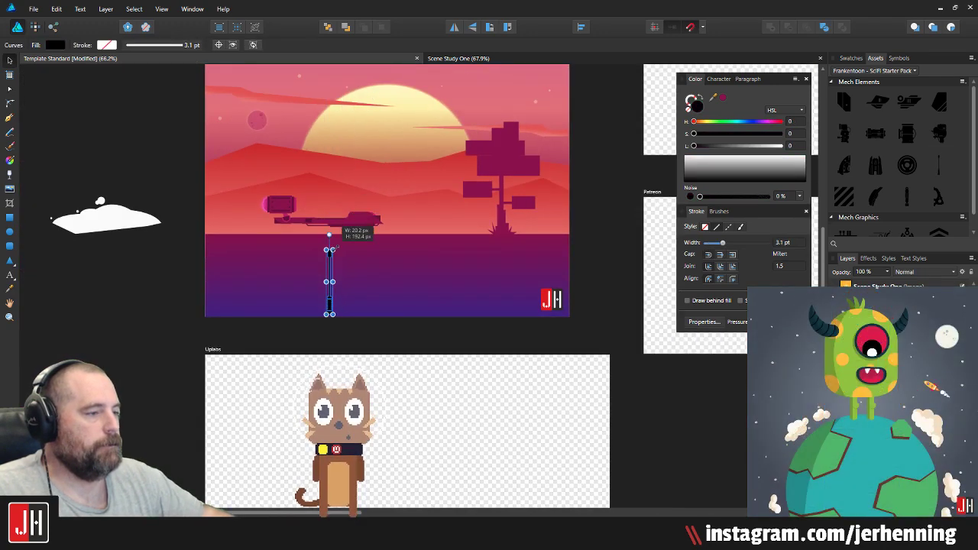
pyautogui.scroll(3, 329, 280)
pyautogui.moveTo(332, 307); pyautogui.dragTo(283, 117)
pyautogui.moveTo(283, 117); pyautogui.dragTo(297, 184)
pyautogui.scroll(3, 309, 195)
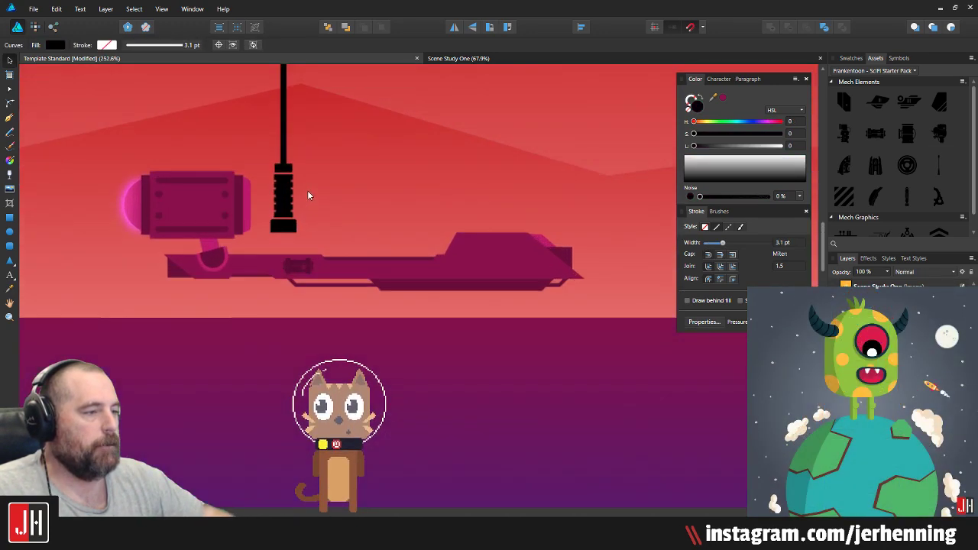
# Step: Fill the antenna with the magenta of the vehicle's beam
pyautogui.press('i')
pyautogui.click(269, 265)
pyautogui.press('v')
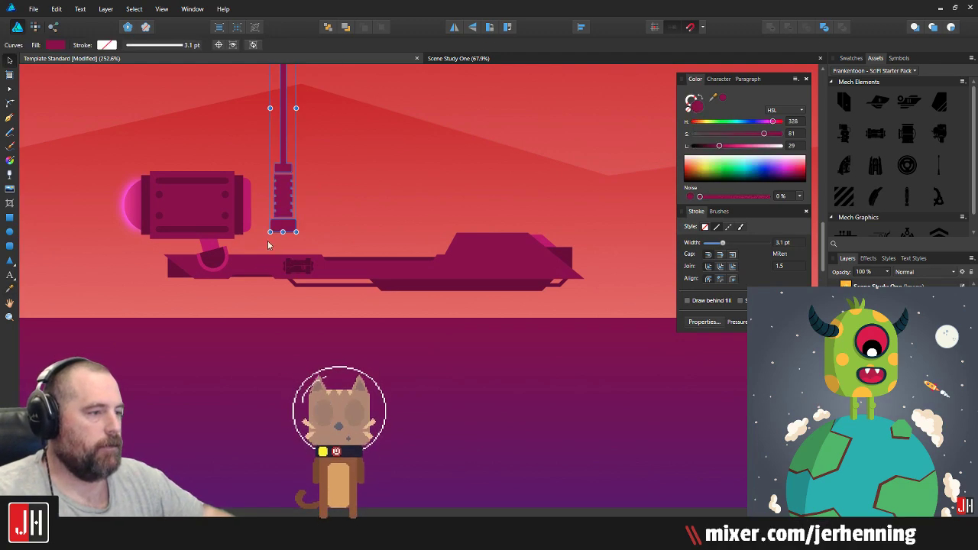
# Step: Scale the antenna down to roughly the engine's height and seat its base on the beam's upper edge beside the engine
pyautogui.scroll(3, 306, 260)
pyautogui.moveTo(312, 74); pyautogui.dragTo(274, 235)
pyautogui.scroll(3, 278, 310)
pyautogui.moveTo(299, 318); pyautogui.dragTo(276, 362)
pyautogui.scroll(4, 275, 397)
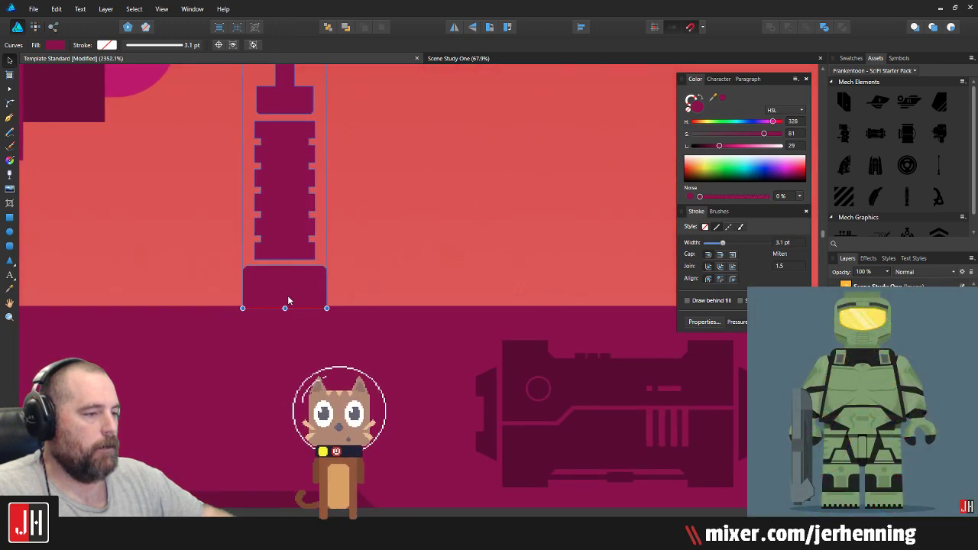
# Step: Delete the capsule-shaped mech element from the beam and check the vehicle without it
pyautogui.scroll(-5, 289, 295)
pyautogui.scroll(-2, 290, 300)
pyautogui.click(315, 306)
pyautogui.scroll(5, 306, 302)
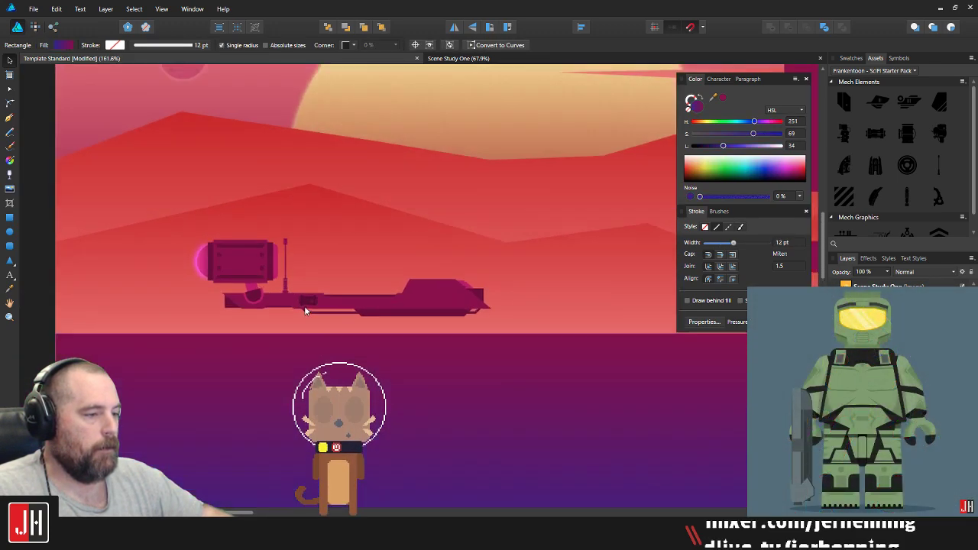
pyautogui.hotkey('ctrl', 'd')
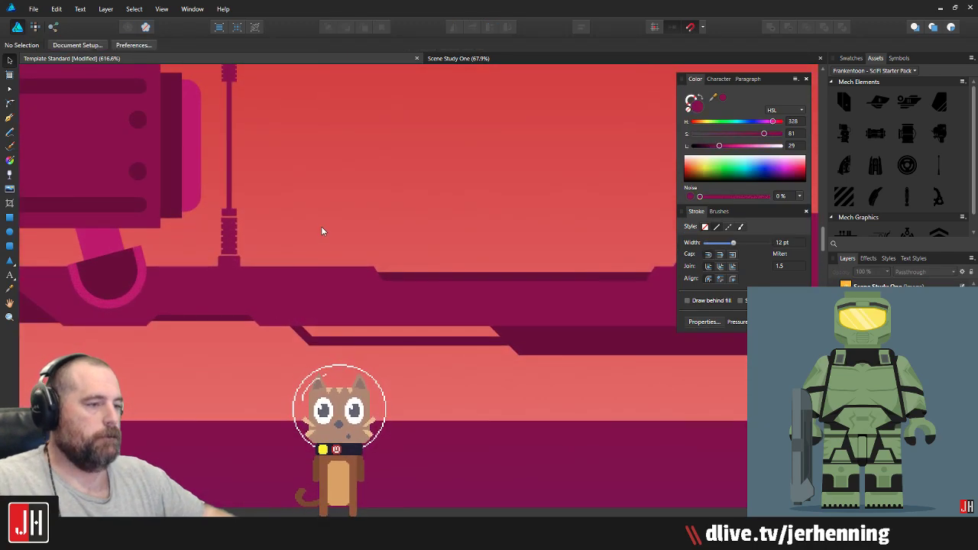
pyautogui.scroll(-5, 322, 221)
pyautogui.scroll(3, 269, 234)
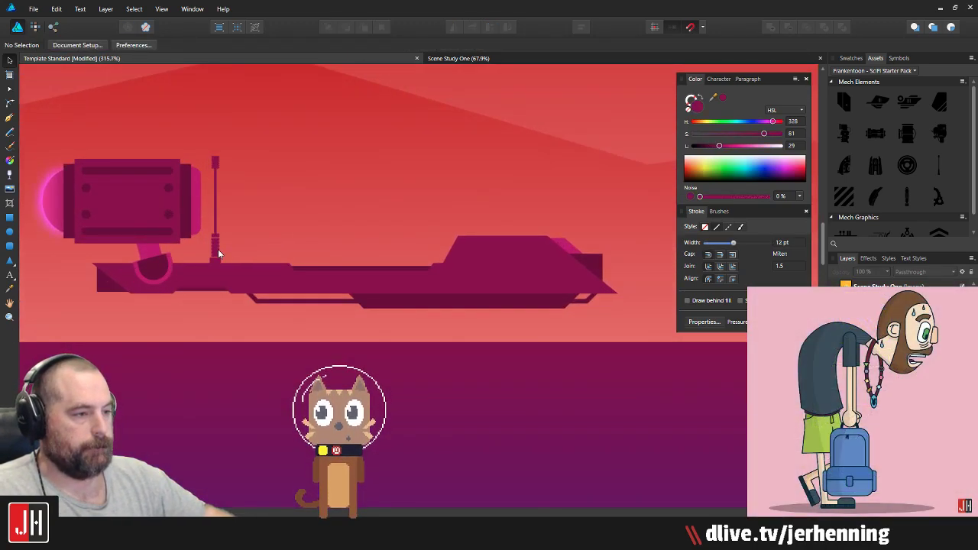
# Step: Try out the tall machinery mech element with the curved hose over the vehicle, and delete it
pyautogui.click(216, 247)
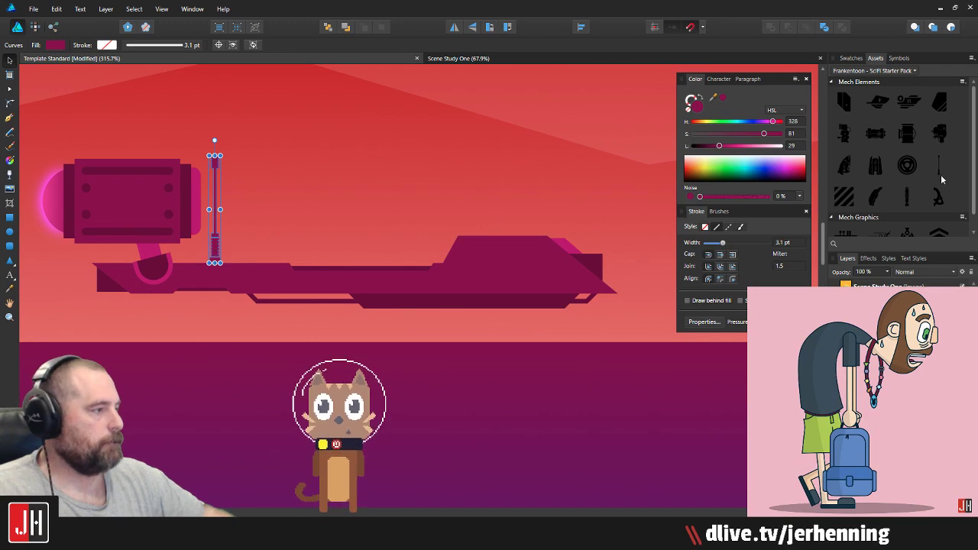
pyautogui.moveTo(843, 132); pyautogui.dragTo(371, 148)
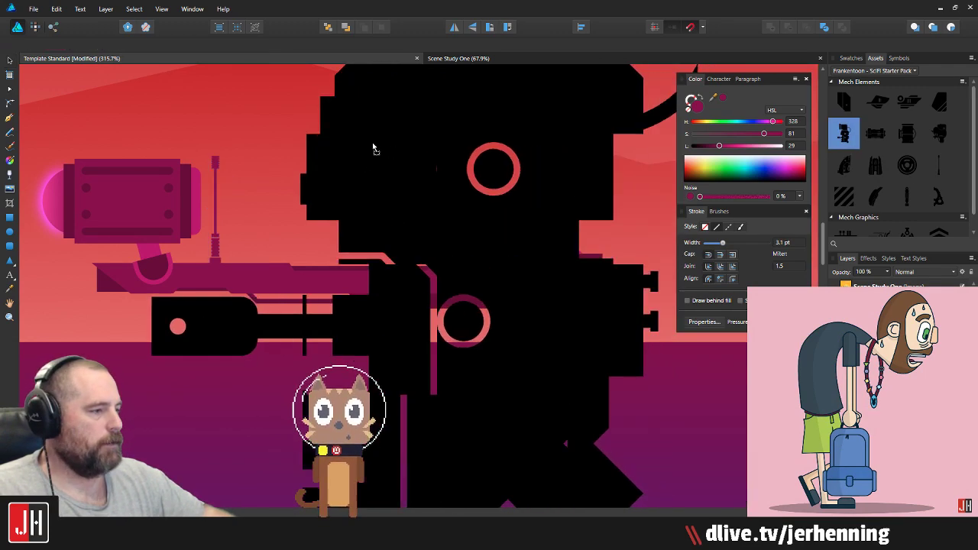
pyautogui.scroll(-4, 382, 168)
pyautogui.scroll(-4, 404, 177)
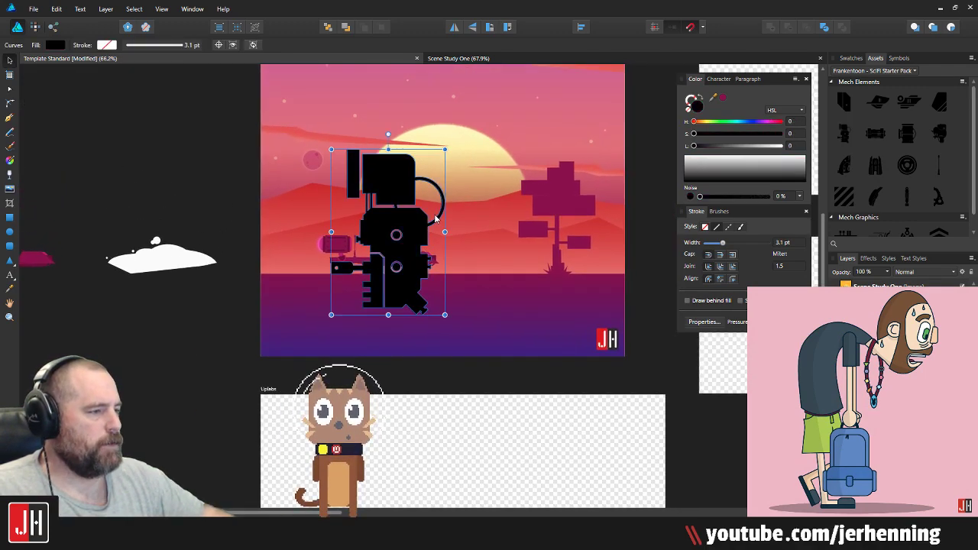
pyautogui.press('Delete')
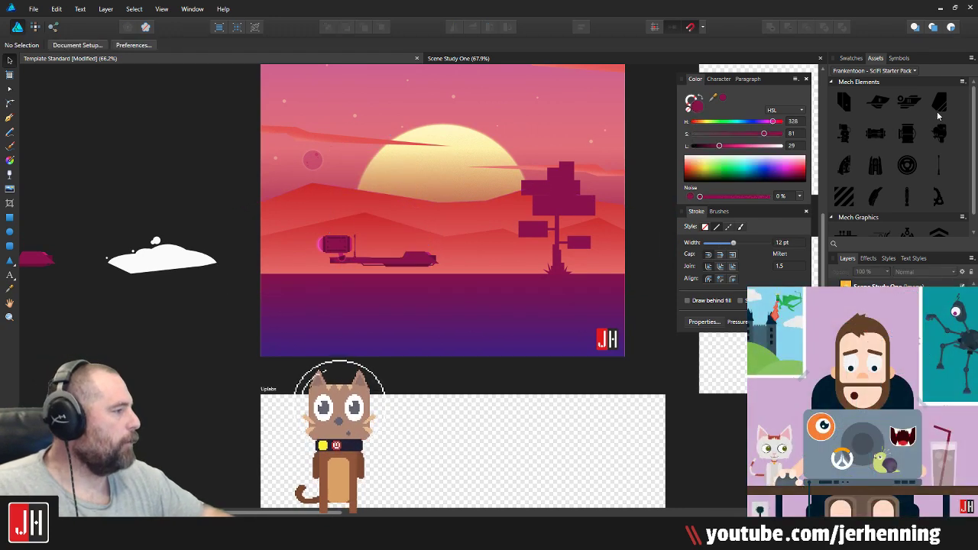
# Step: Add the wedge-shaped ship mech element with three slots, scaled down to fit on the side of the vehicle's cabin
pyautogui.moveTo(876, 107); pyautogui.dragTo(428, 260)
pyautogui.scroll(3, 429, 260)
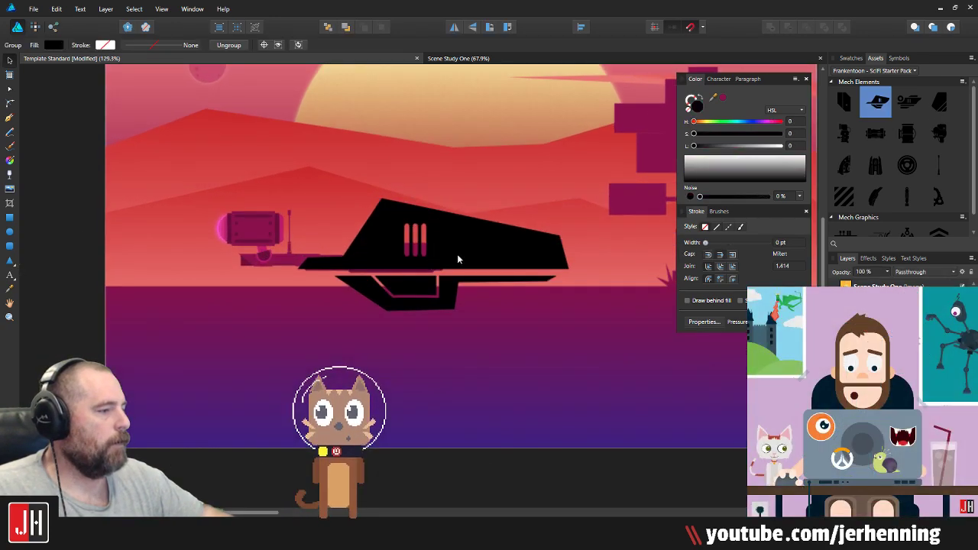
pyautogui.moveTo(569, 200); pyautogui.dragTo(333, 283)
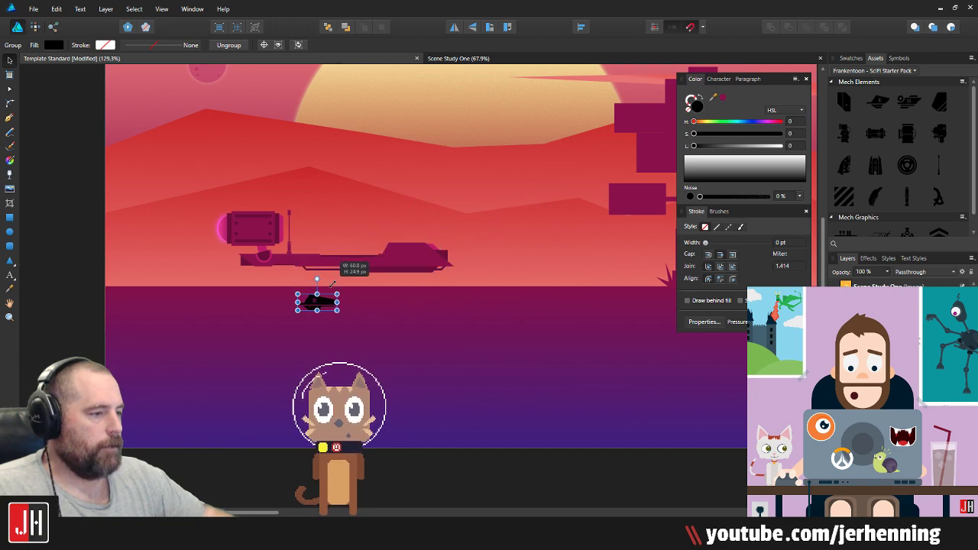
pyautogui.scroll(6, 345, 290)
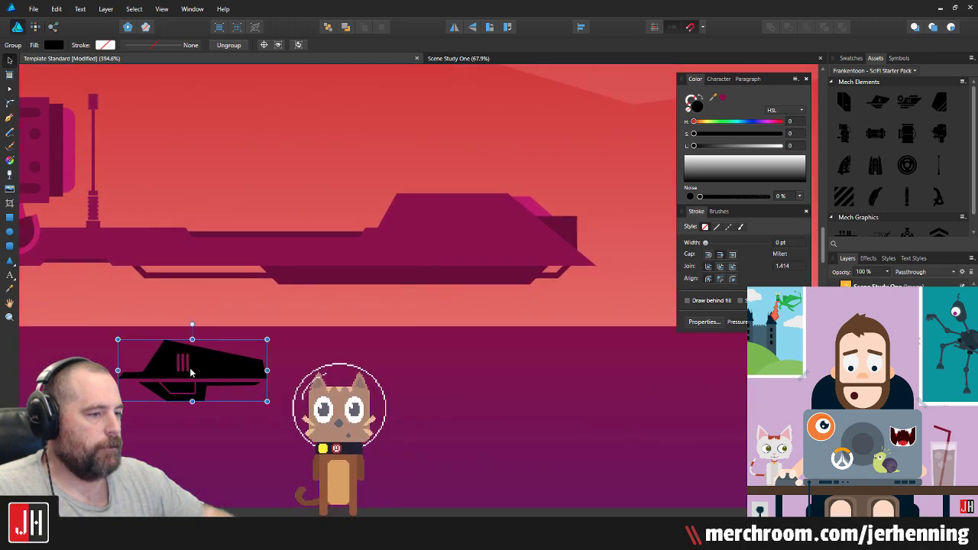
pyautogui.moveTo(185, 360); pyautogui.dragTo(461, 221)
pyautogui.scroll(4, 450, 241)
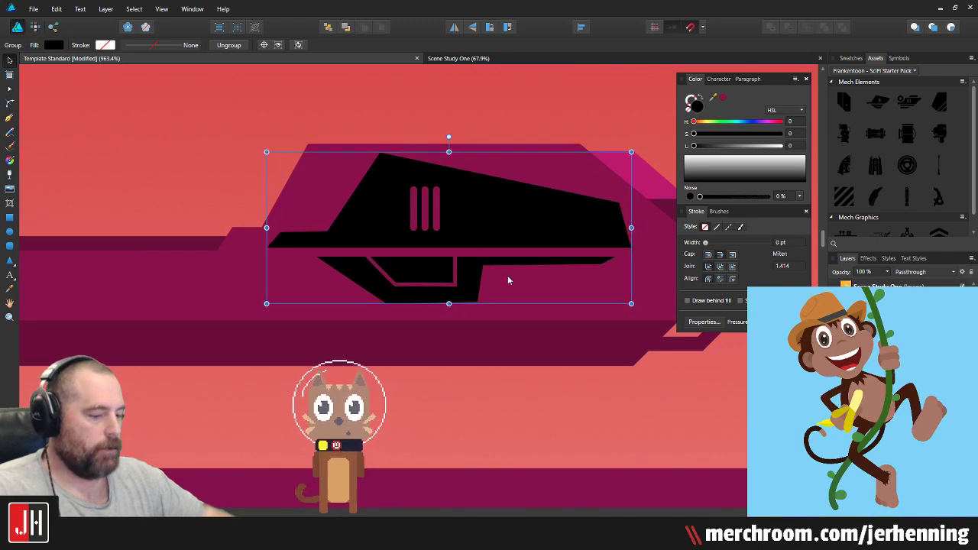
# Step: Fill the wedge-shaped element with the cabin's magenta darkened to lightness 22, and nudge it into position on the cabin
pyautogui.press('i')
pyautogui.click(555, 276)
pyautogui.press('v')
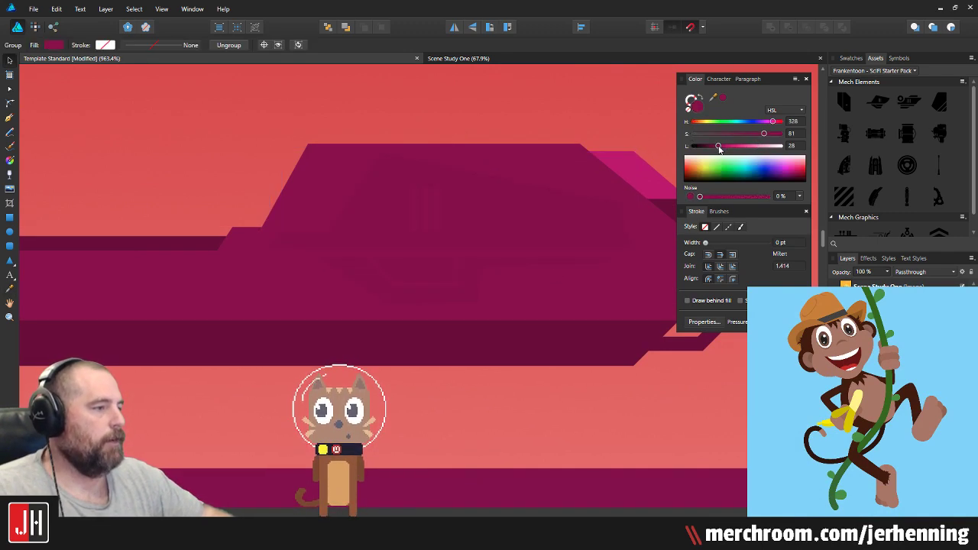
pyautogui.moveTo(489, 231); pyautogui.dragTo(492, 233)
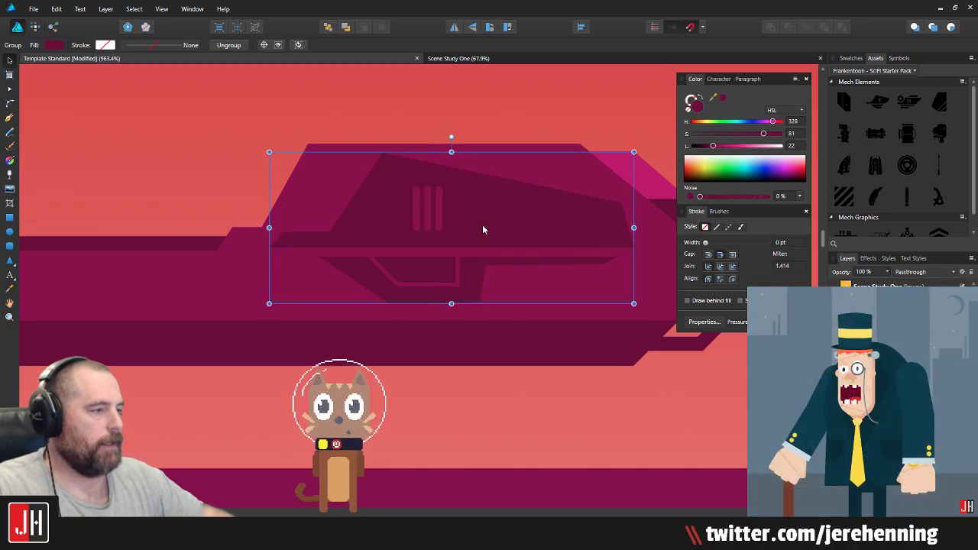
pyautogui.scroll(1, 478, 210)
pyautogui.moveTo(470, 214); pyautogui.dragTo(474, 211)
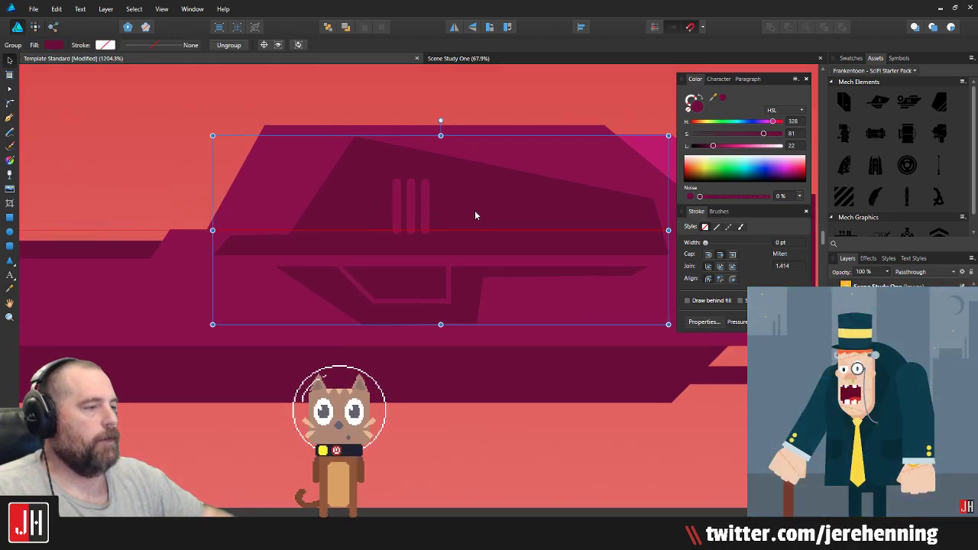
# Step: Review the antenna and cabin detail on the vehicle, both up close and within the whole scene
pyautogui.scroll(-6, 483, 214)
pyautogui.scroll(-2, 489, 220)
pyautogui.click(495, 284)
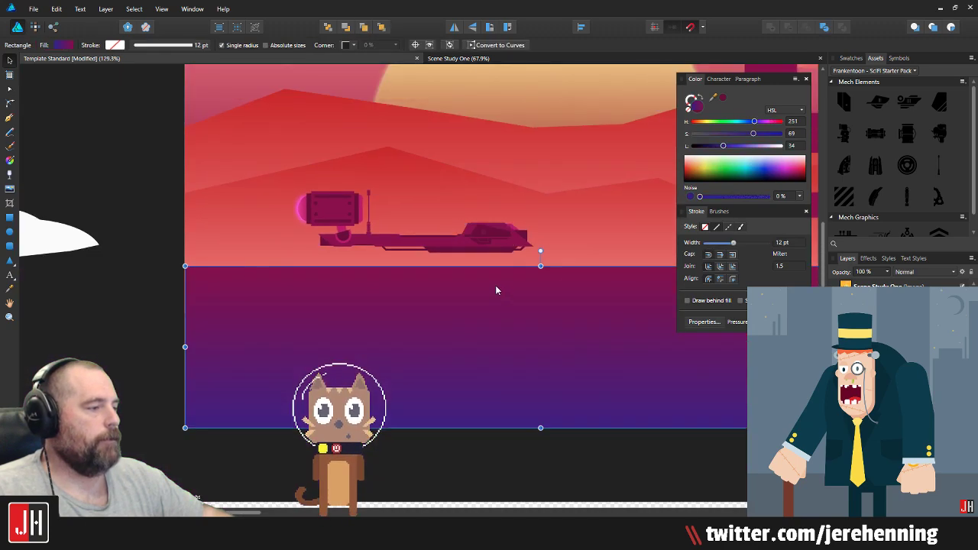
pyautogui.scroll(3, 489, 229)
pyautogui.scroll(-2, 481, 240)
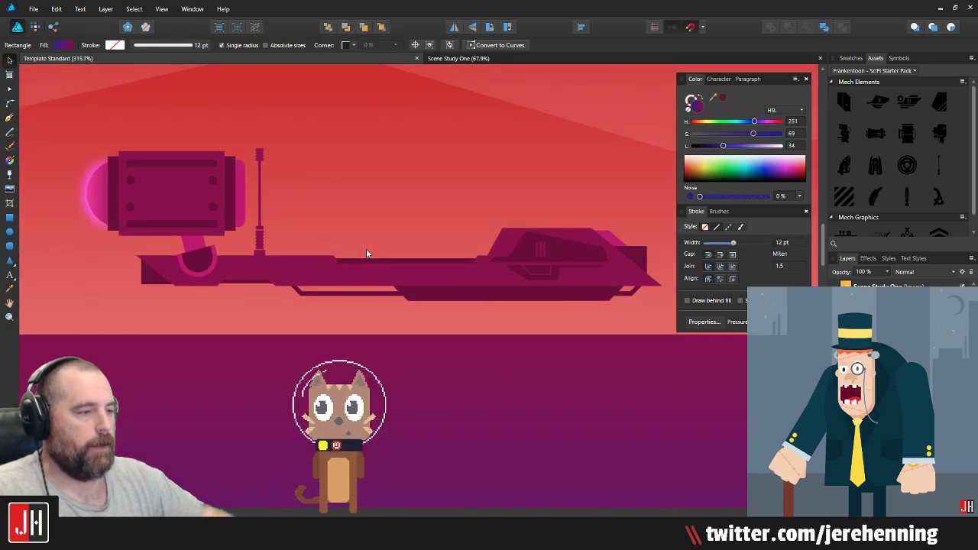
pyautogui.scroll(2, 336, 253)
pyautogui.scroll(2, 289, 268)
pyautogui.scroll(-10, 321, 265)
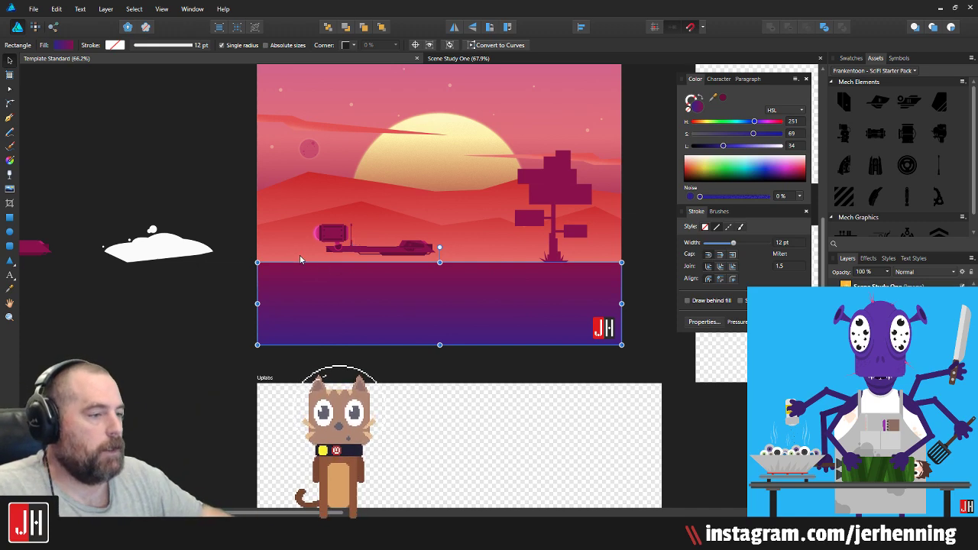
# Step: Select all of the vehicle's parts together and inspect the bare beam area near the engine strut
pyautogui.scroll(3, 299, 235)
pyautogui.moveTo(197, 193); pyautogui.dragTo(544, 288)
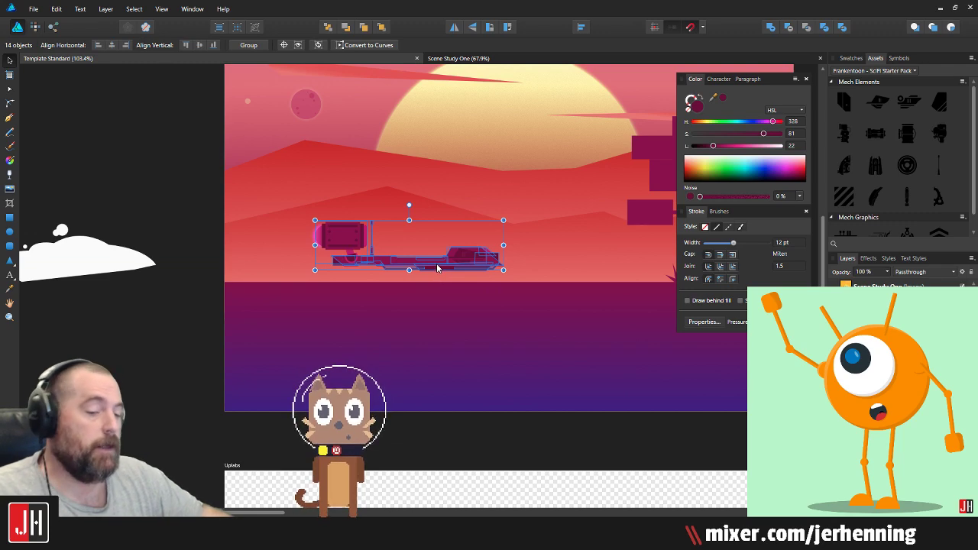
pyautogui.scroll(4, 437, 267)
pyautogui.scroll(2, 245, 252)
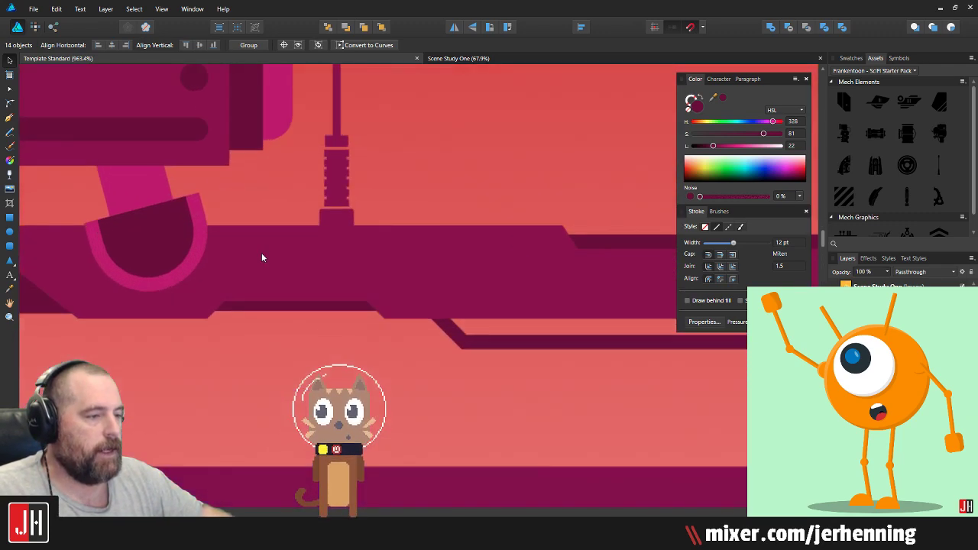
pyautogui.scroll(-5, 572, 258)
pyautogui.scroll(2, 572, 258)
# Step: Select and copy the vent-slot group beside the engine mount on the spare vehicle outside the artboard
pyautogui.moveTo(572, 259); pyautogui.dragTo(673, 258)
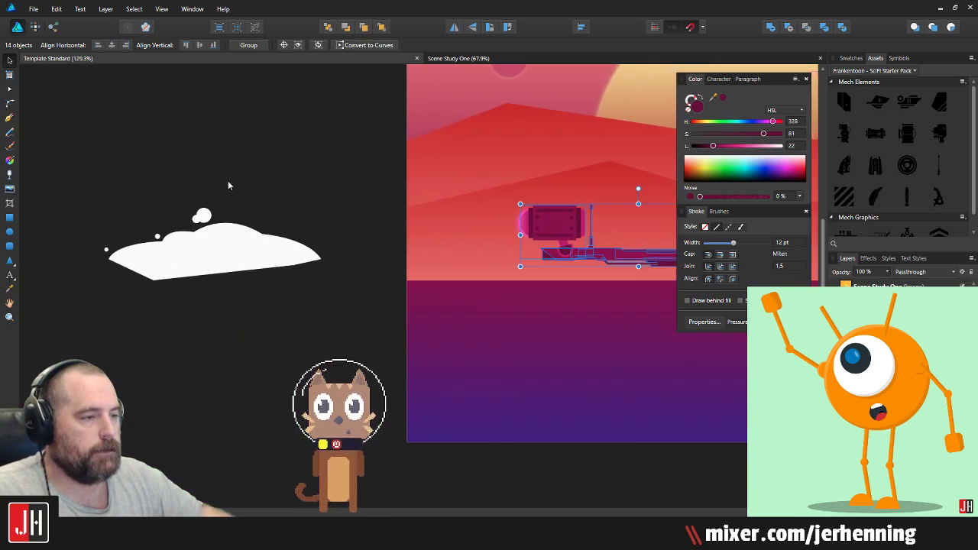
pyautogui.click(229, 184)
pyautogui.moveTo(232, 203); pyautogui.dragTo(646, 213)
pyautogui.moveTo(120, 177); pyautogui.dragTo(517, 369)
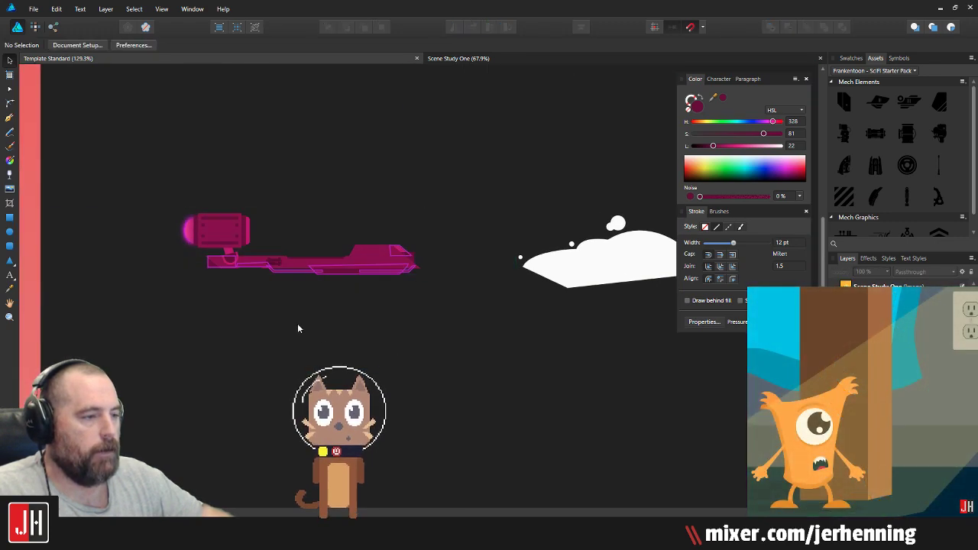
pyautogui.scroll(4, 261, 295)
pyautogui.moveTo(235, 200); pyautogui.dragTo(211, 169)
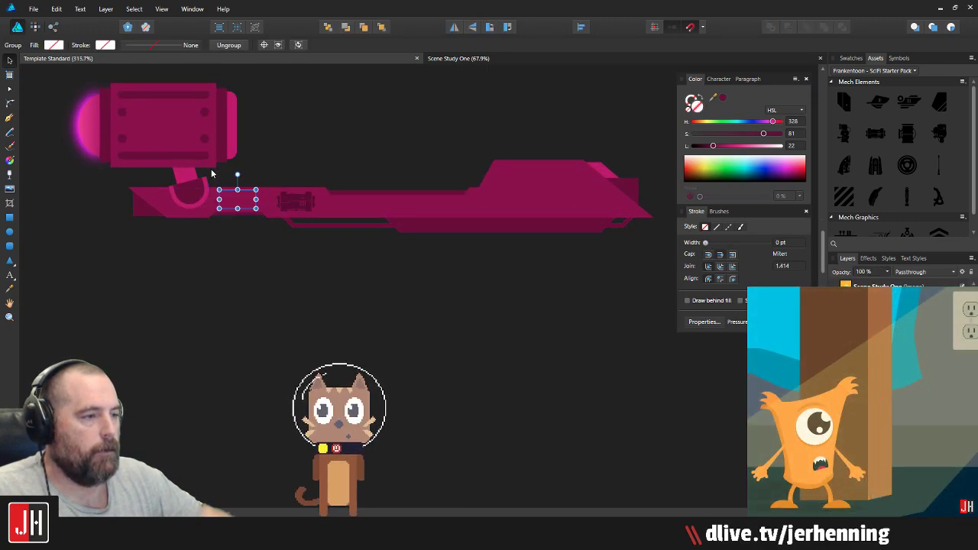
pyautogui.scroll(-6, 233, 195)
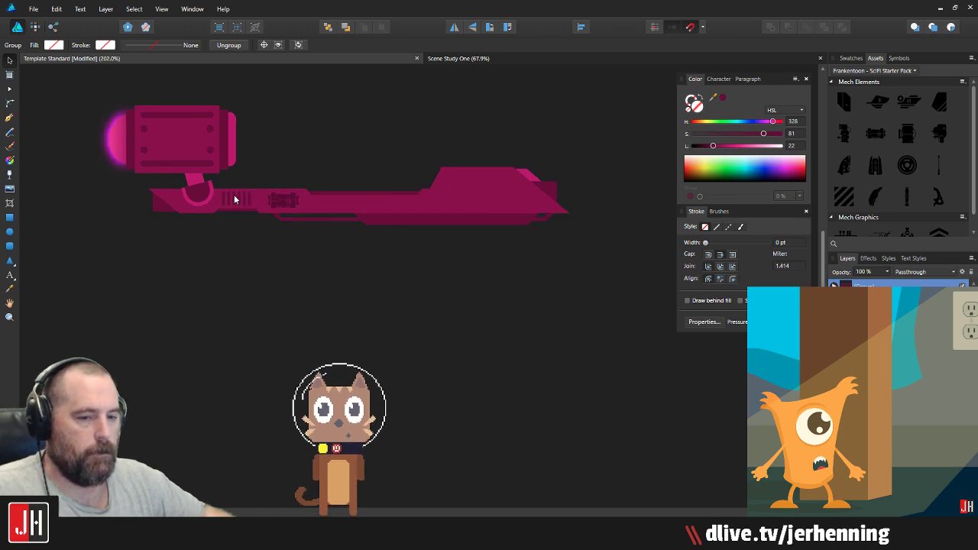
# Step: Paste the vent slots onto the scene vehicle's beam, between the engine mount and the antenna base
pyautogui.moveTo(424, 204); pyautogui.dragTo(246, 226)
pyautogui.scroll(3, 542, 219)
pyautogui.moveTo(563, 219); pyautogui.dragTo(212, 241)
pyautogui.hotkey('ctrl', 'v')
pyautogui.scroll(4, 432, 232)
pyautogui.scroll(3, 221, 234)
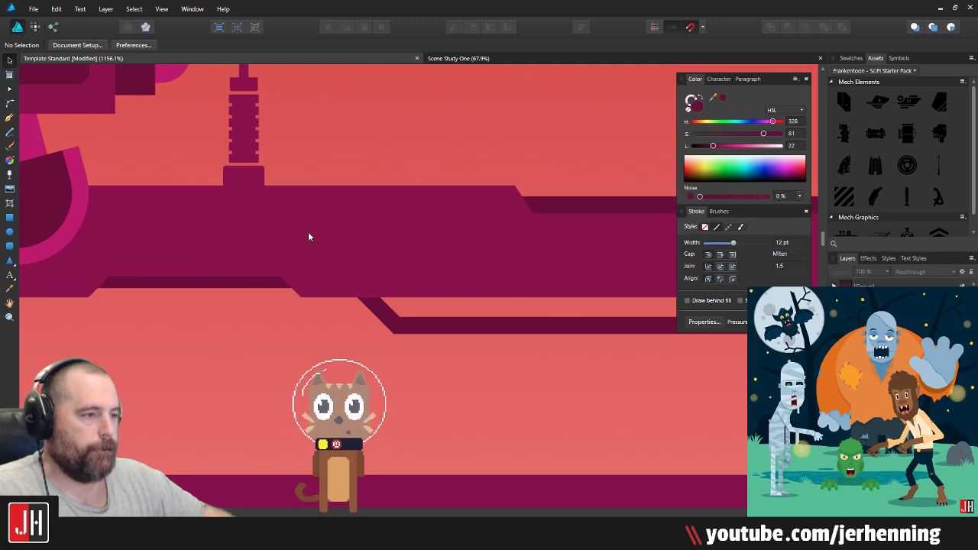
pyautogui.scroll(-5, 279, 223)
pyautogui.scroll(-3, 317, 208)
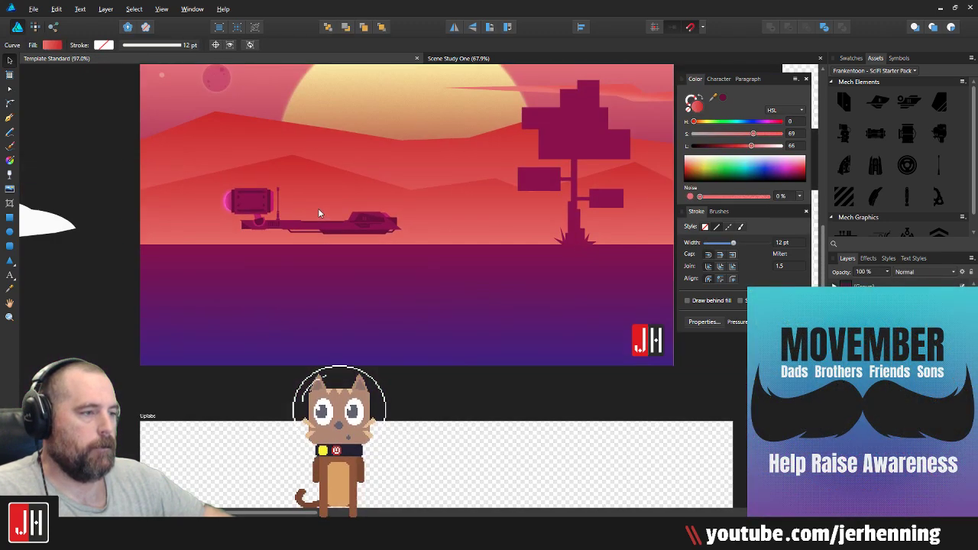
pyautogui.scroll(6, 203, 248)
pyautogui.scroll(-1, 272, 229)
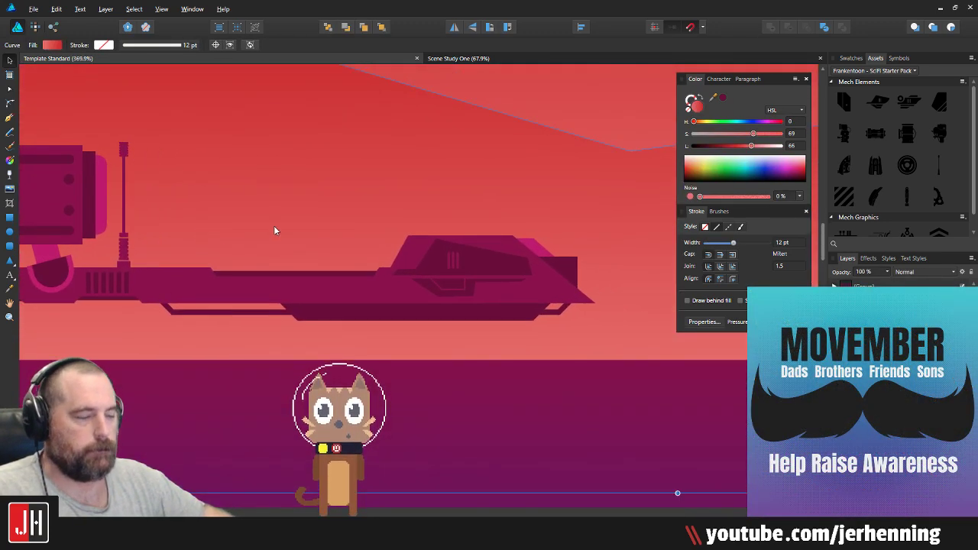
# Step: Reshape the cabin's top edge by moving its two upper corner nodes into a raised rear peak sloping down toward the nose
pyautogui.scroll(1, 326, 227)
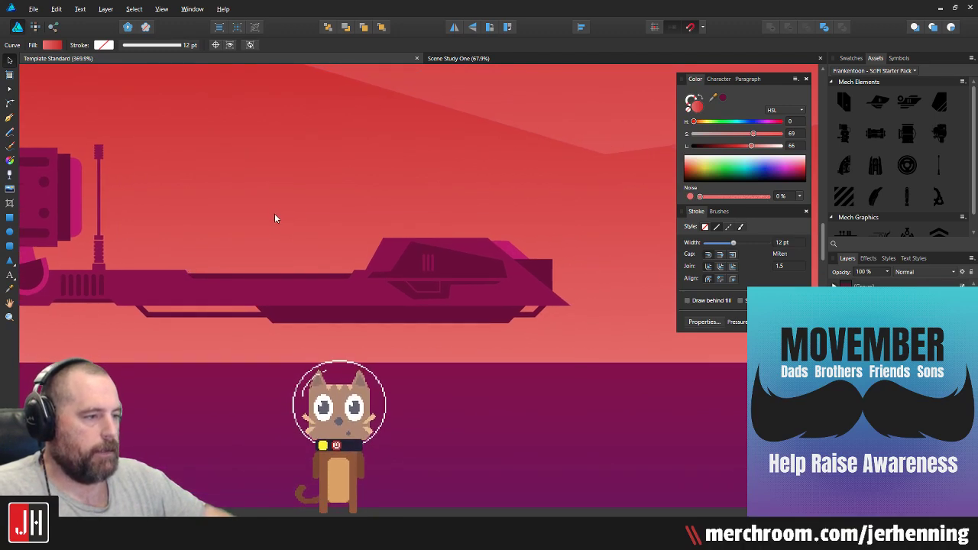
pyautogui.scroll(2, 455, 243)
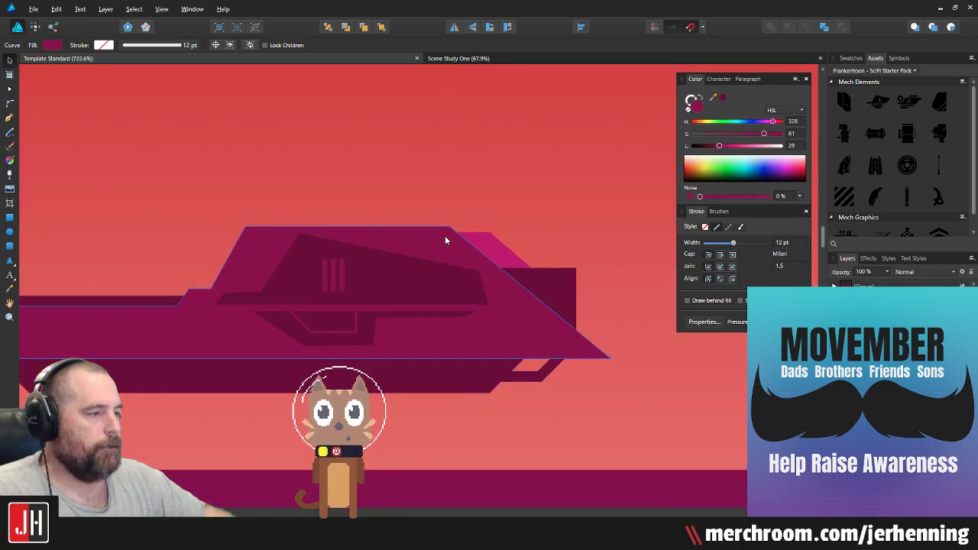
pyautogui.click(456, 234)
pyautogui.press('a')
pyautogui.moveTo(450, 227); pyautogui.dragTo(484, 252)
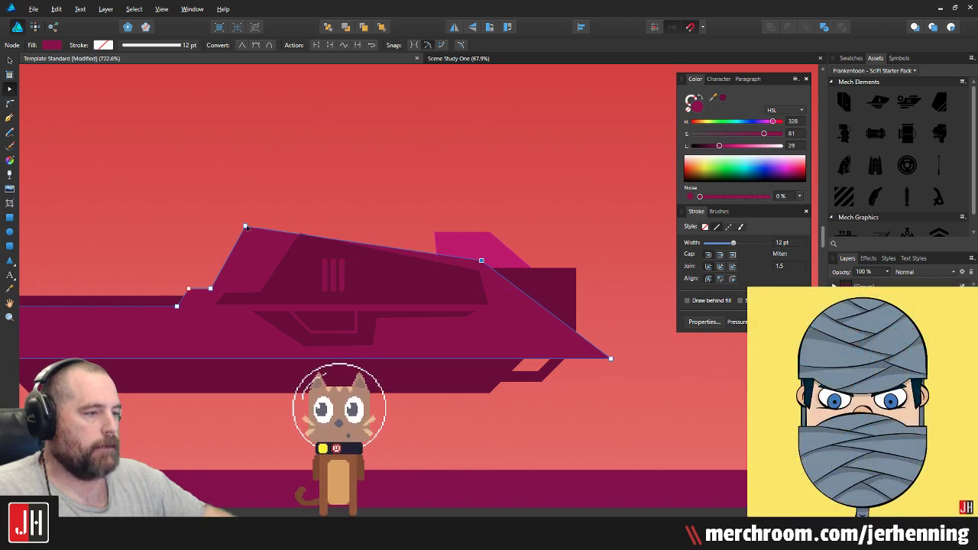
pyautogui.moveTo(276, 208); pyautogui.dragTo(264, 207)
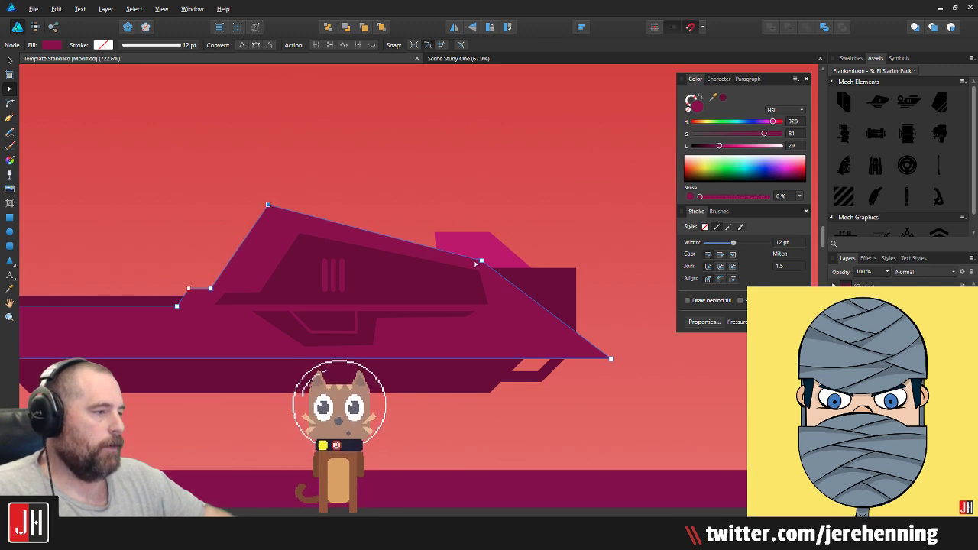
pyautogui.press('v')
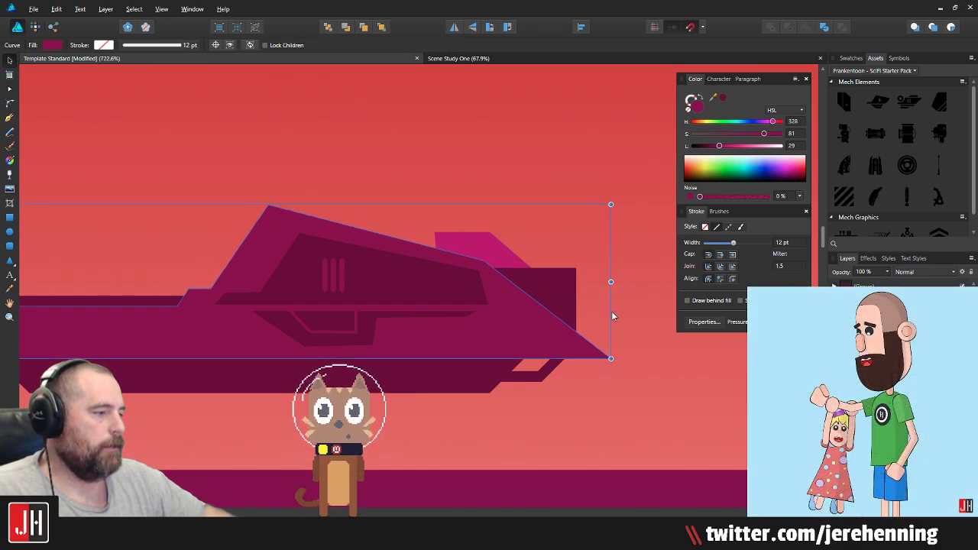
# Step: Shift the bright pink block behind the cabin slightly toward the engine
pyautogui.click(500, 250)
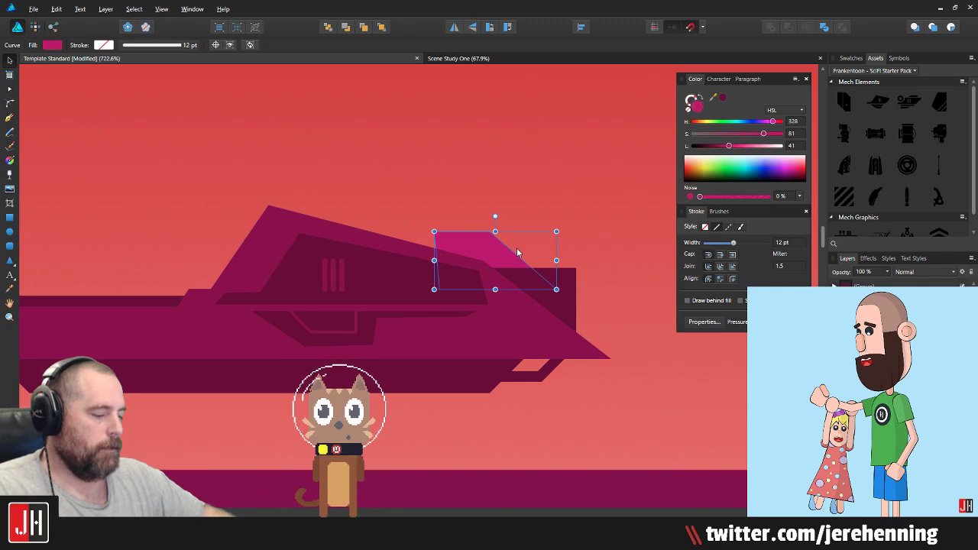
pyautogui.press('Delete')
pyautogui.moveTo(509, 246); pyautogui.dragTo(469, 251)
pyautogui.hotkey('ctrl', 'z')
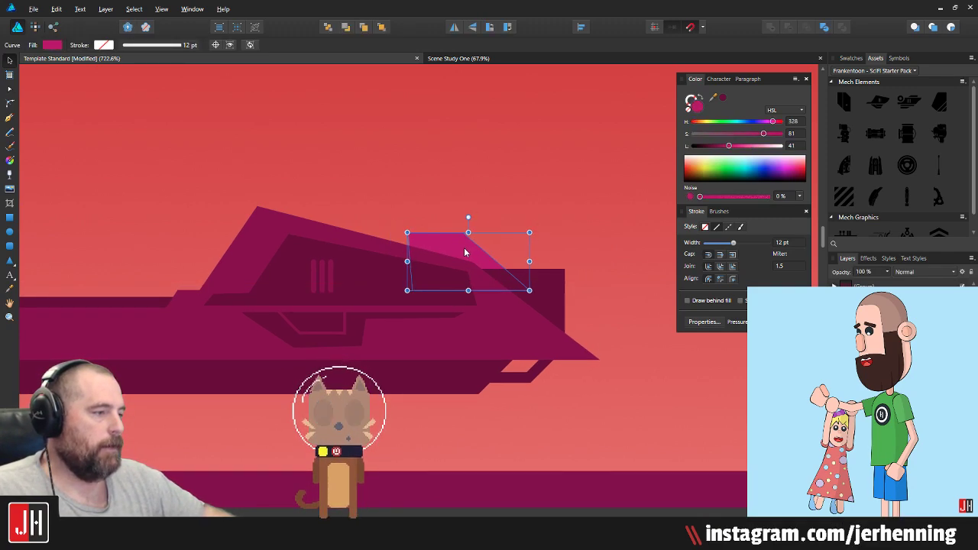
pyautogui.press('a')
pyautogui.scroll(3, 473, 241)
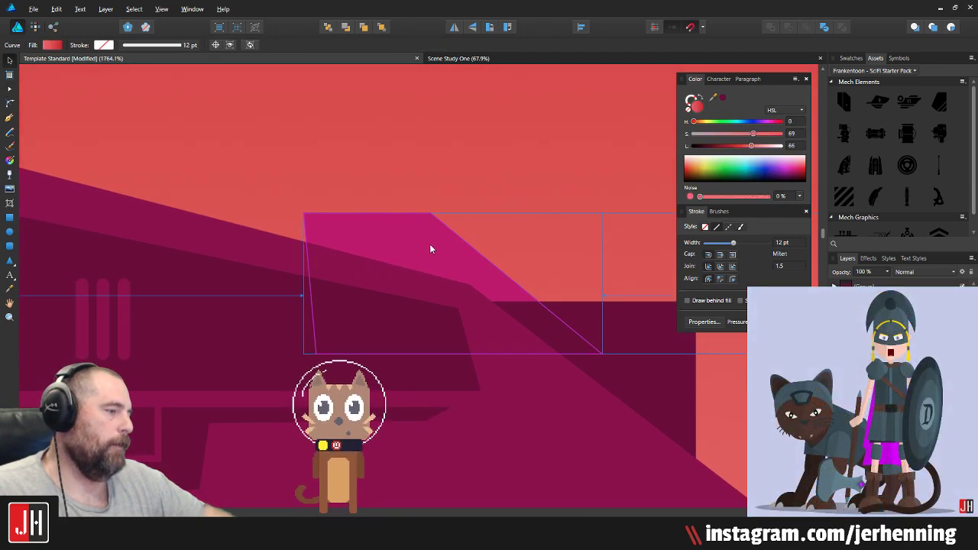
# Step: Duplicate the thin underside rail, widen the copy and place it beneath the vehicle's lower hull plate
pyautogui.scroll(-8, 429, 244)
pyautogui.scroll(4, 422, 263)
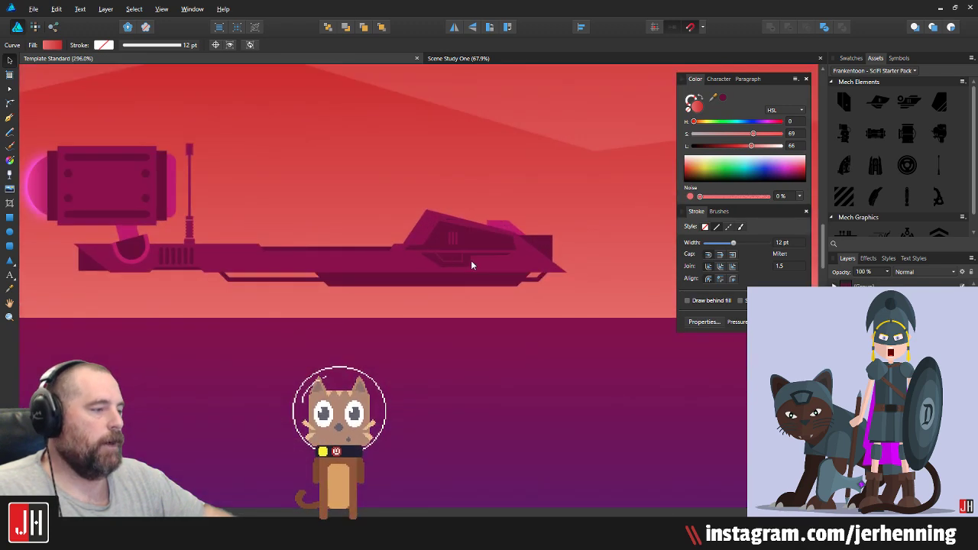
pyautogui.scroll(2, 350, 281)
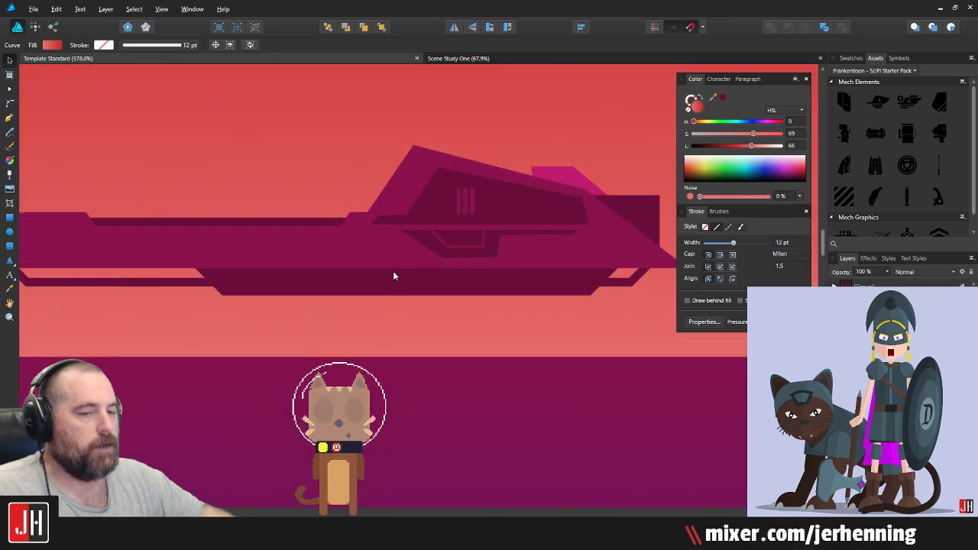
pyautogui.moveTo(349, 262); pyautogui.dragTo(600, 268)
pyautogui.moveTo(400, 237)
pyautogui.mouseDown()
pyautogui.moveTo(506, 233)
pyautogui.moveTo(417, 246)
pyautogui.mouseUp()
pyautogui.scroll(-6, 472, 245)
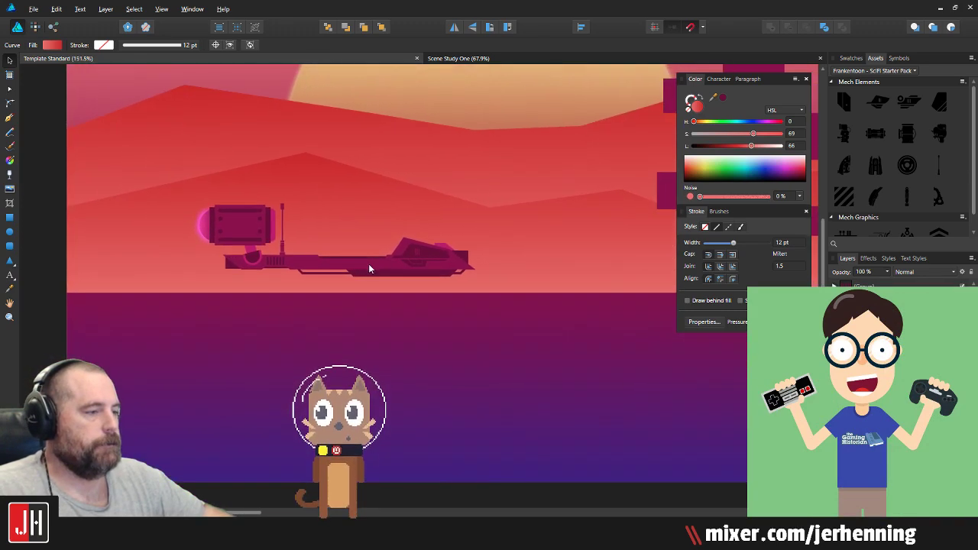
pyautogui.scroll(6, 337, 277)
pyautogui.moveTo(360, 281); pyautogui.dragTo(238, 297)
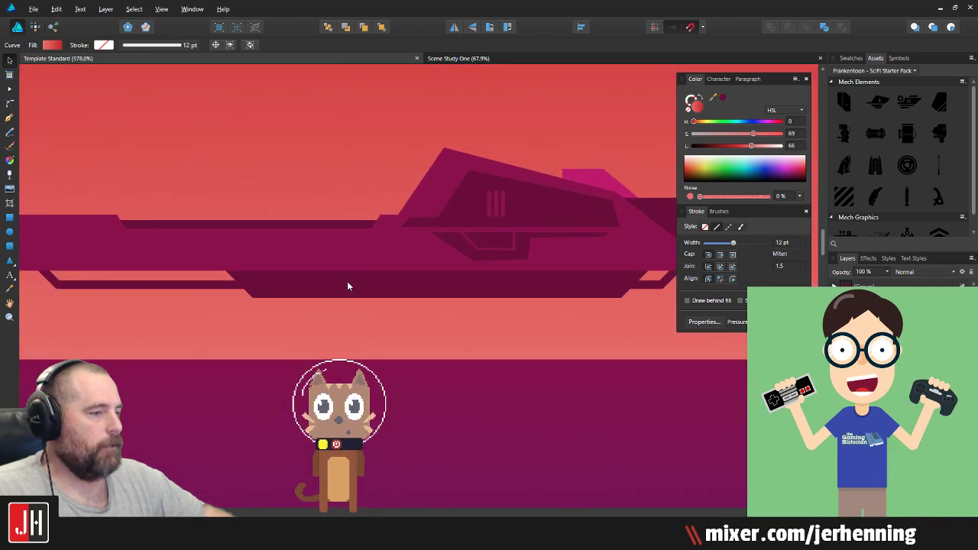
pyautogui.click(203, 284)
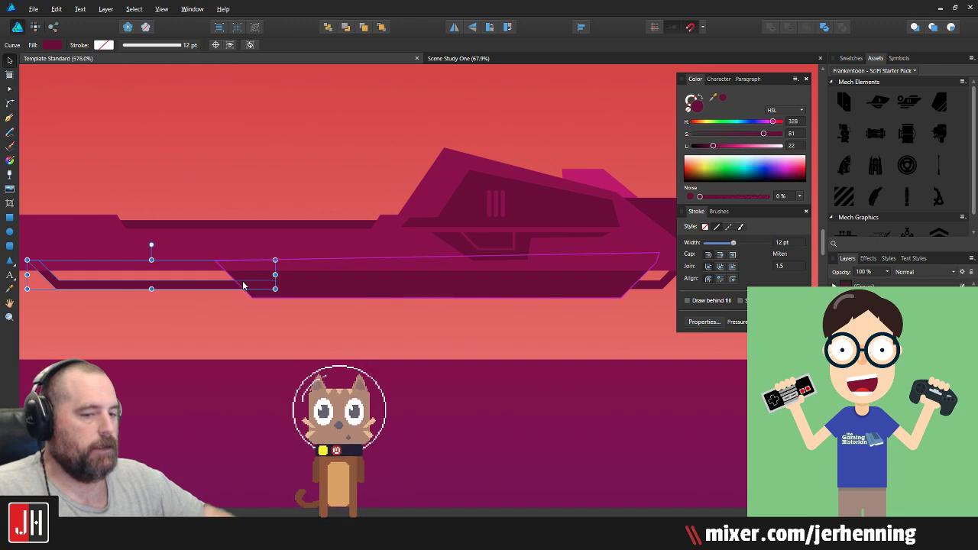
pyautogui.moveTo(232, 280); pyautogui.dragTo(553, 314)
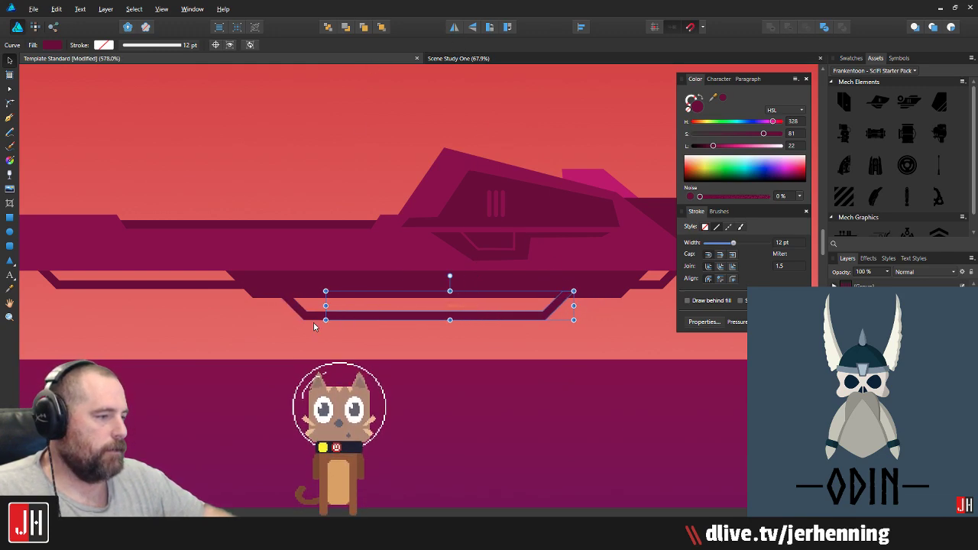
pyautogui.moveTo(326, 319); pyautogui.dragTo(274, 319)
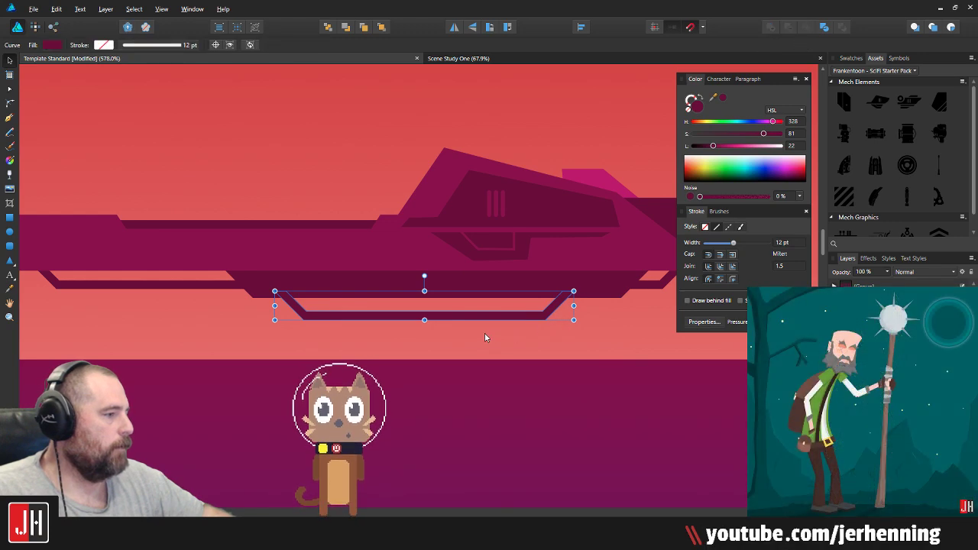
pyautogui.moveTo(483, 318)
pyautogui.mouseDown()
pyautogui.moveTo(507, 306)
pyautogui.moveTo(501, 313)
pyautogui.mouseUp()
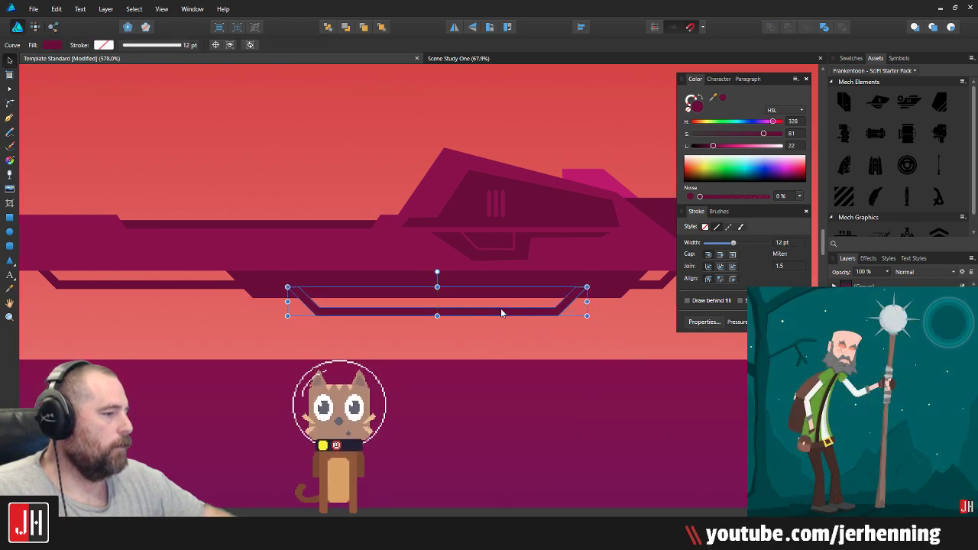
# Step: Draw an angular outline with the Pen tool from the cabin's peak, rising over the beam and coming back down into the hull
pyautogui.scroll(-9, 501, 309)
pyautogui.click(271, 373)
pyautogui.scroll(7, 498, 289)
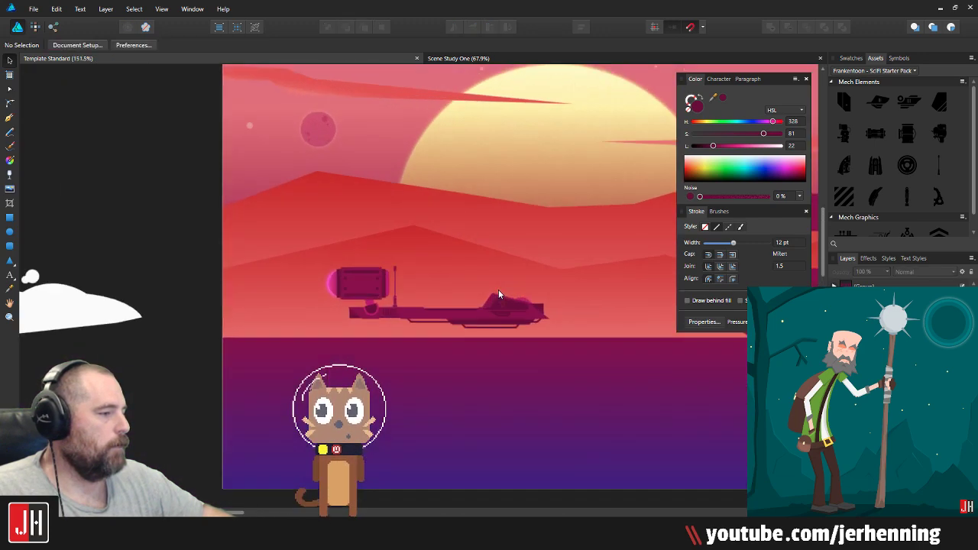
pyautogui.scroll(4, 371, 246)
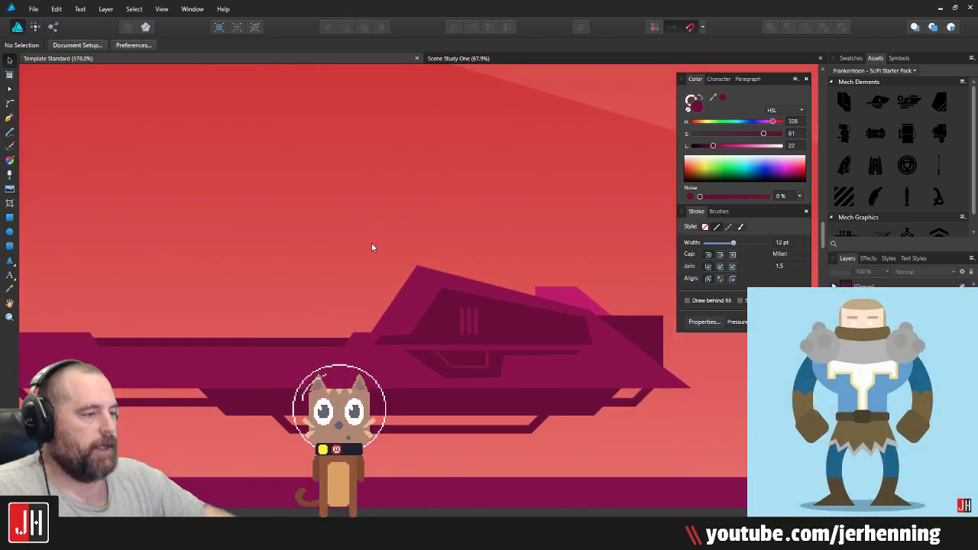
pyautogui.moveTo(258, 145); pyautogui.dragTo(306, 161)
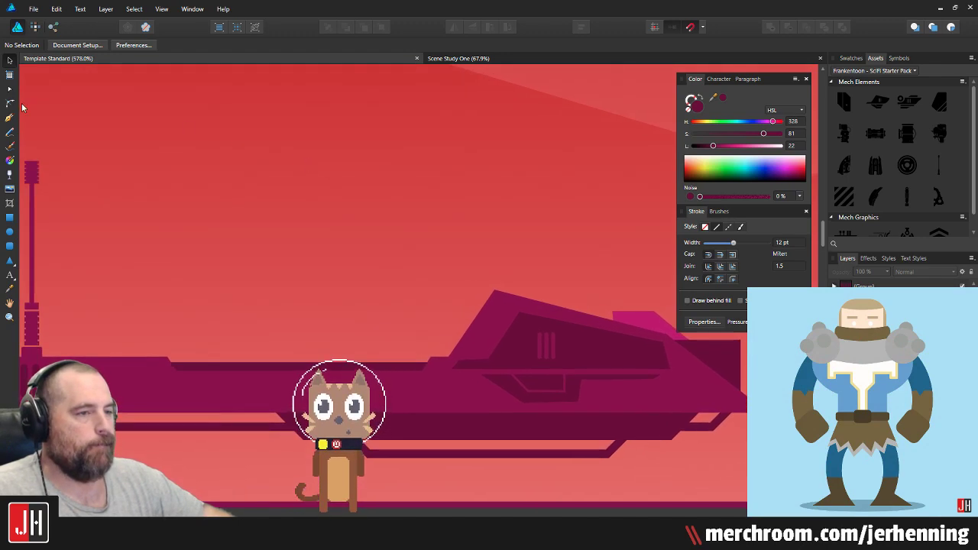
pyautogui.click(10, 118)
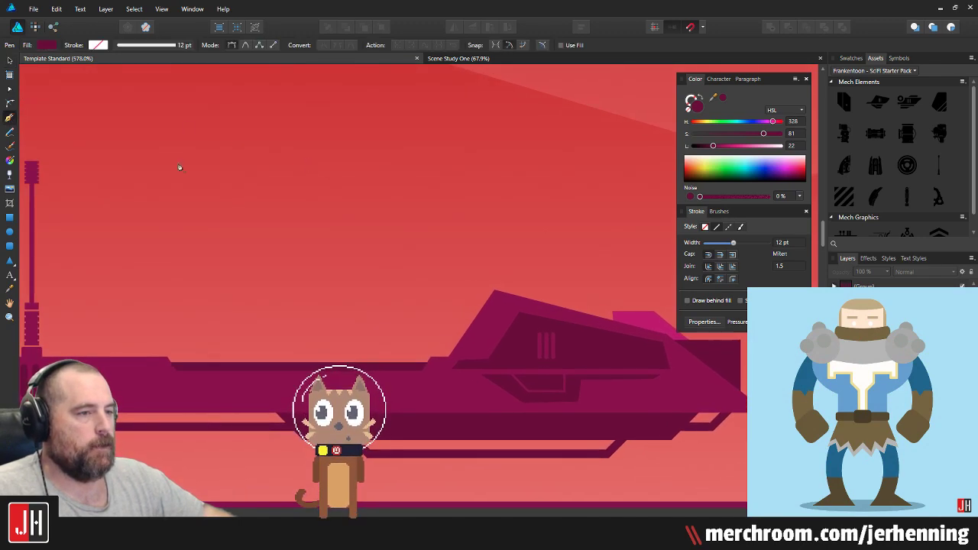
pyautogui.click(493, 291)
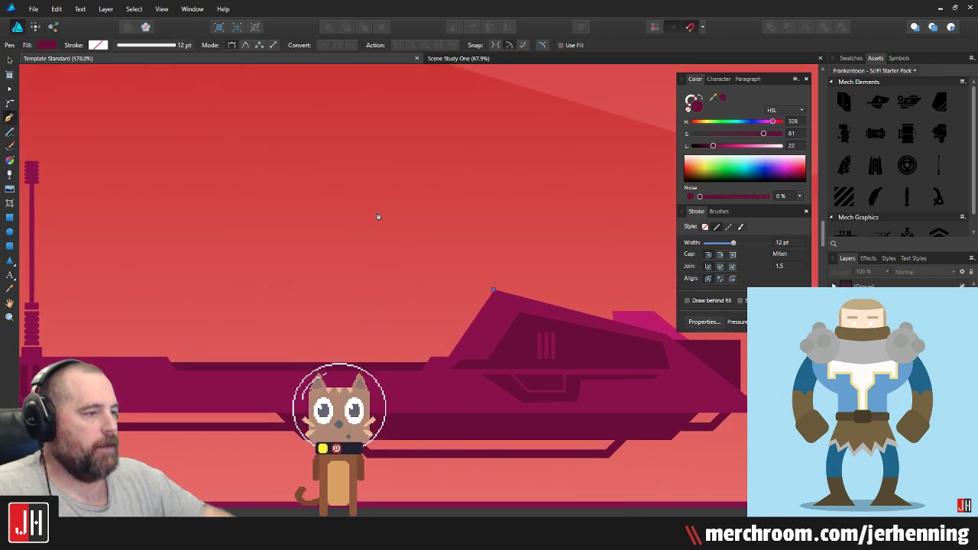
pyautogui.click(403, 207)
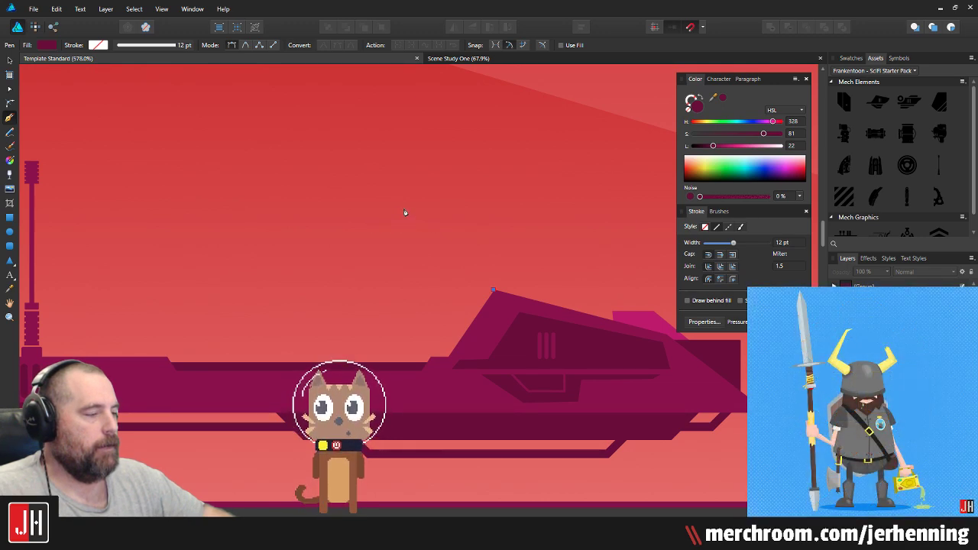
pyautogui.click(359, 289)
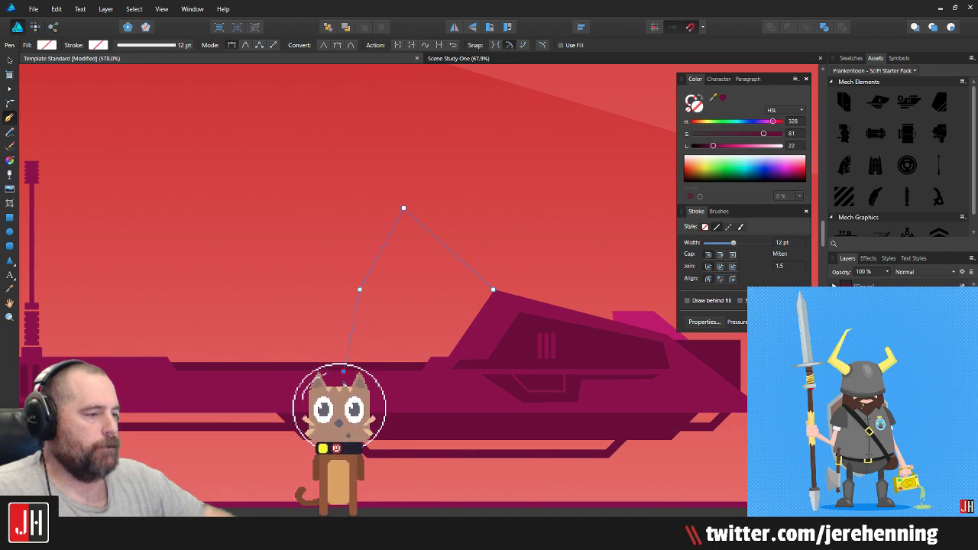
pyautogui.click(486, 334)
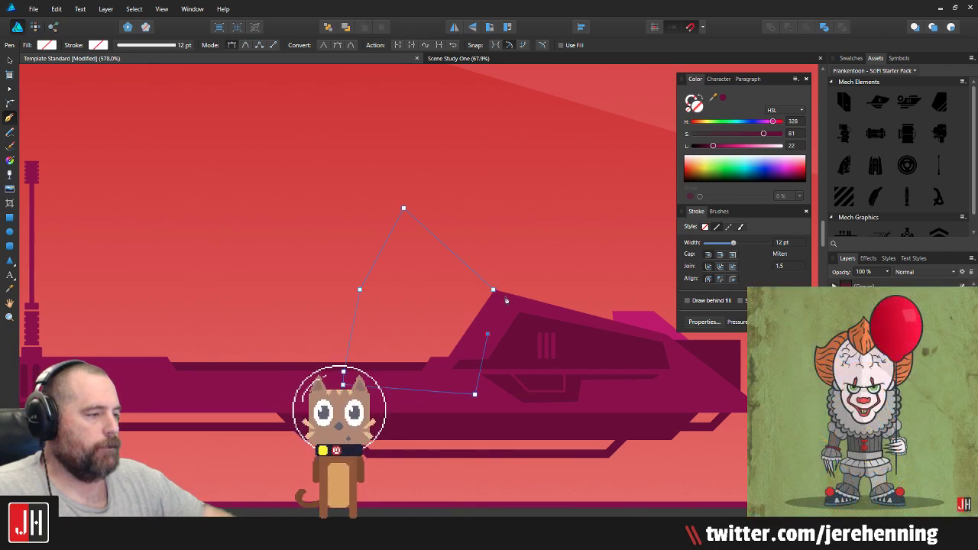
# Step: Close the angular outline at its starting point and align that corner node with the cabin's peak
pyautogui.scroll(5, 497, 294)
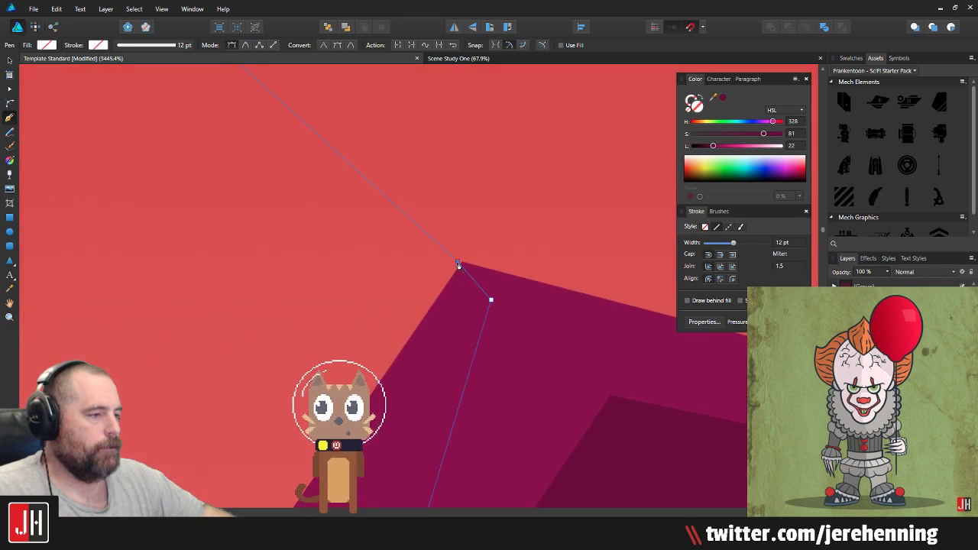
pyautogui.press('a')
pyautogui.scroll(3, 450, 267)
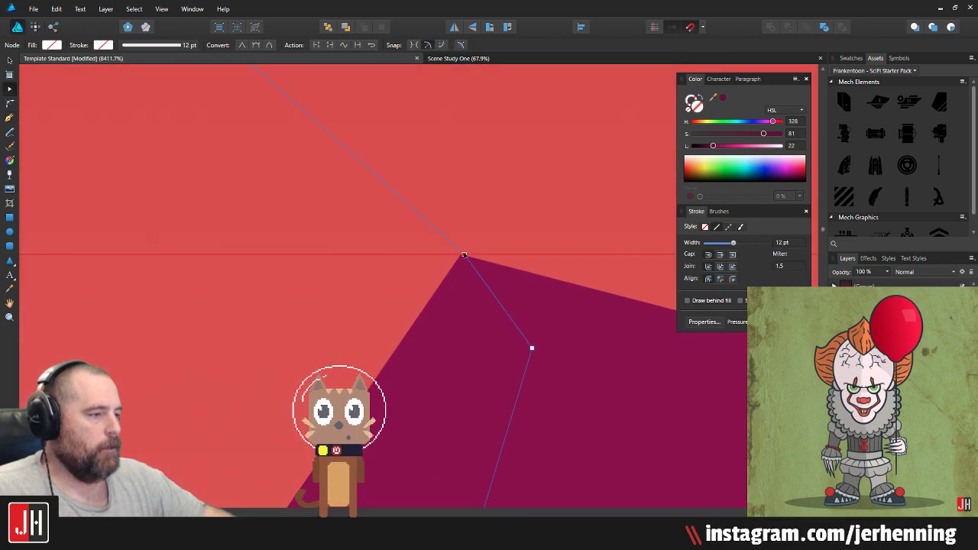
pyautogui.scroll(-6, 459, 255)
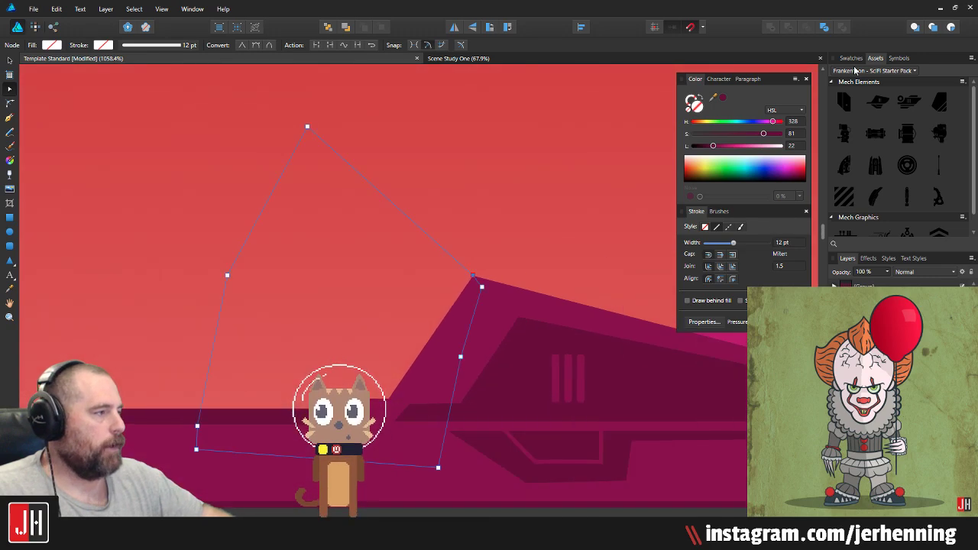
# Step: Fill the new angular shape with the near-white swatch from the Material palette and select the whole shape
pyautogui.click(851, 58)
pyautogui.click(866, 209)
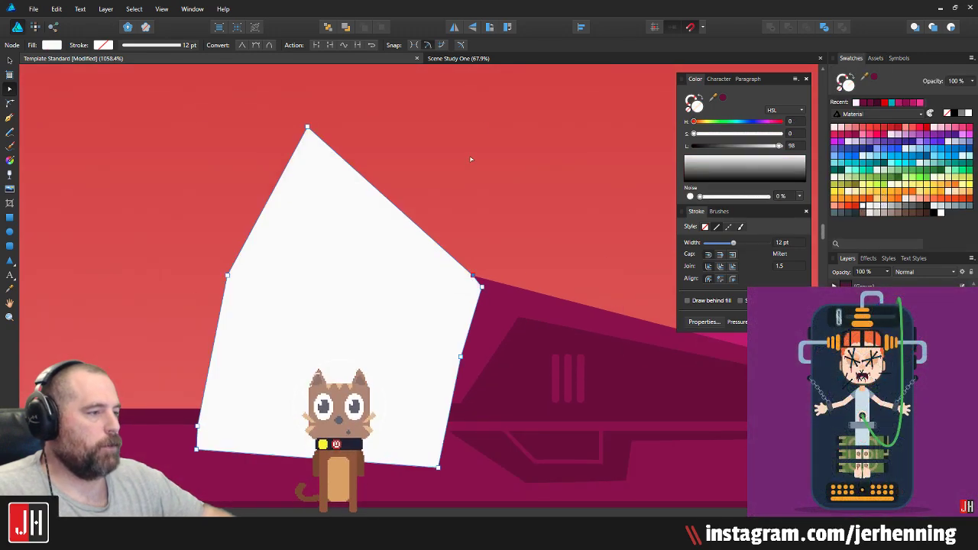
pyautogui.scroll(-3, 481, 149)
pyautogui.click(442, 217)
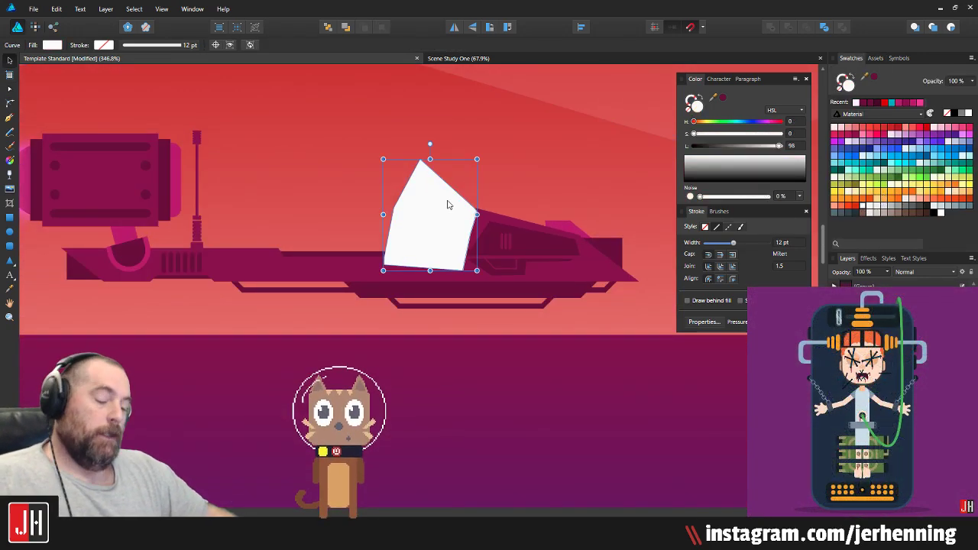
# Step: Set the white canopy shape's opacity to 30% and tuck it behind the hull's nose section
pyautogui.press('3')
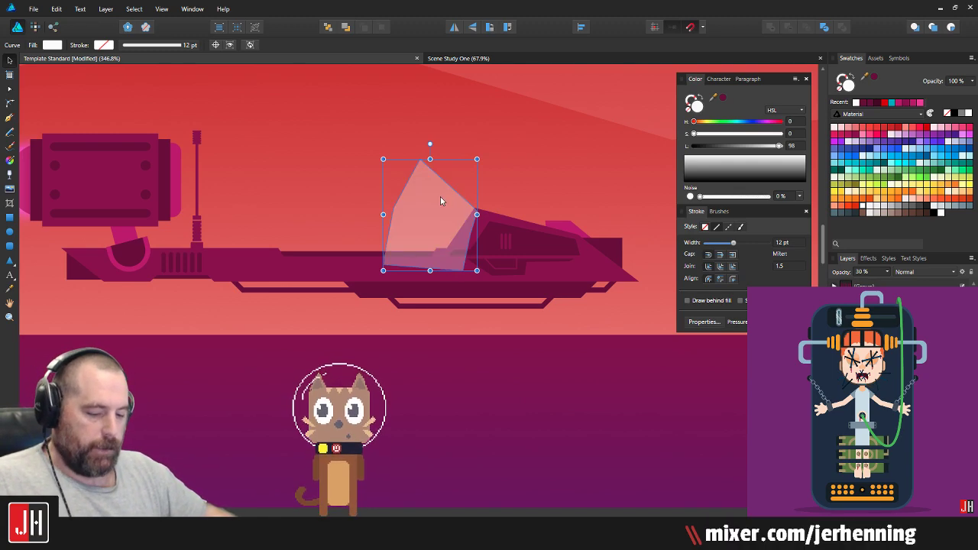
pyautogui.press('Delete')
pyautogui.hotkey('ctrl', 'z')
pyautogui.scroll(3, 420, 249)
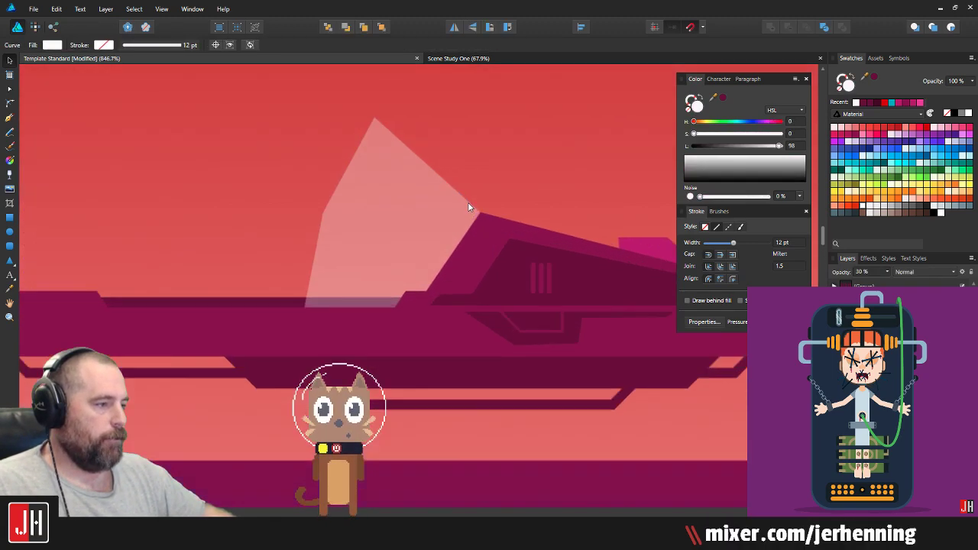
# Step: Narrow the canopy by shifting its rear nodes toward the nose, and move its top node up and forward
pyautogui.moveTo(382, 212); pyautogui.dragTo(463, 212)
pyautogui.press('a')
pyautogui.moveTo(305, 172); pyautogui.dragTo(455, 405)
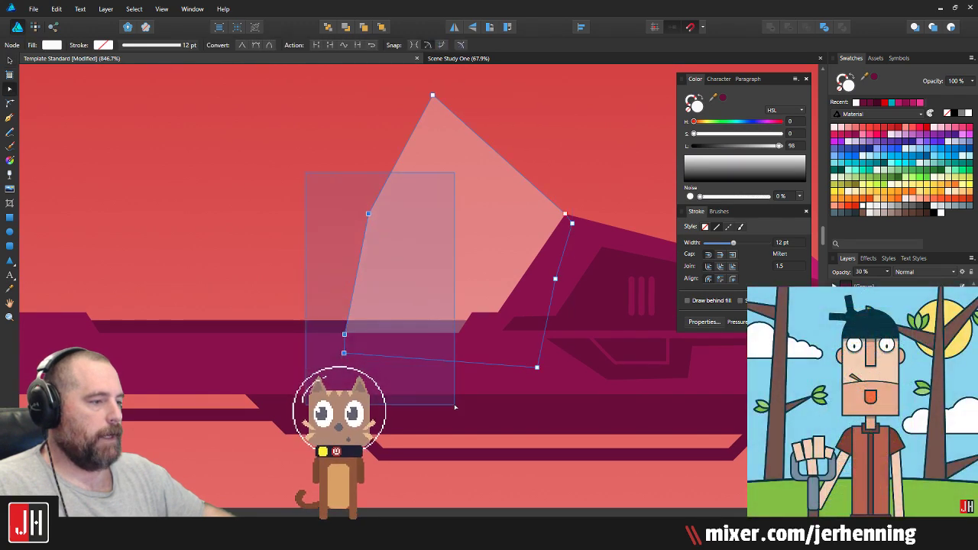
pyautogui.moveTo(368, 215); pyautogui.dragTo(405, 215)
pyautogui.moveTo(432, 96); pyautogui.dragTo(456, 85)
pyautogui.press('v')
# Step: Nudge the canopy's rear and top nodes together slightly further toward the nose
pyautogui.scroll(-6, 482, 161)
pyautogui.moveTo(503, 185); pyautogui.dragTo(412, 264)
pyautogui.scroll(4, 416, 235)
pyautogui.click(377, 221)
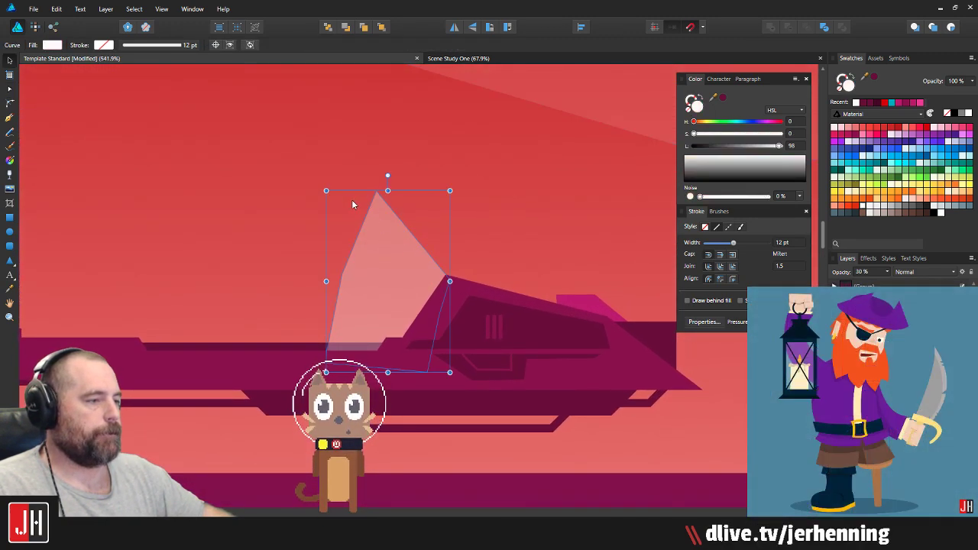
pyautogui.press('a')
pyautogui.moveTo(286, 161); pyautogui.dragTo(397, 370)
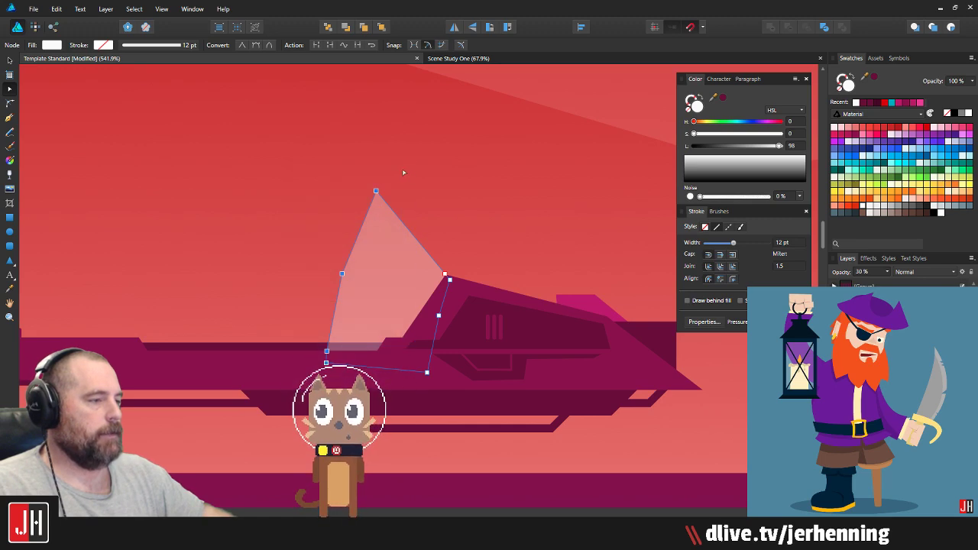
pyautogui.moveTo(375, 191)
pyautogui.mouseDown()
pyautogui.moveTo(350, 132)
pyautogui.moveTo(365, 140)
pyautogui.moveTo(376, 192)
pyautogui.mouseUp()
pyautogui.press('v')
pyautogui.click(434, 167)
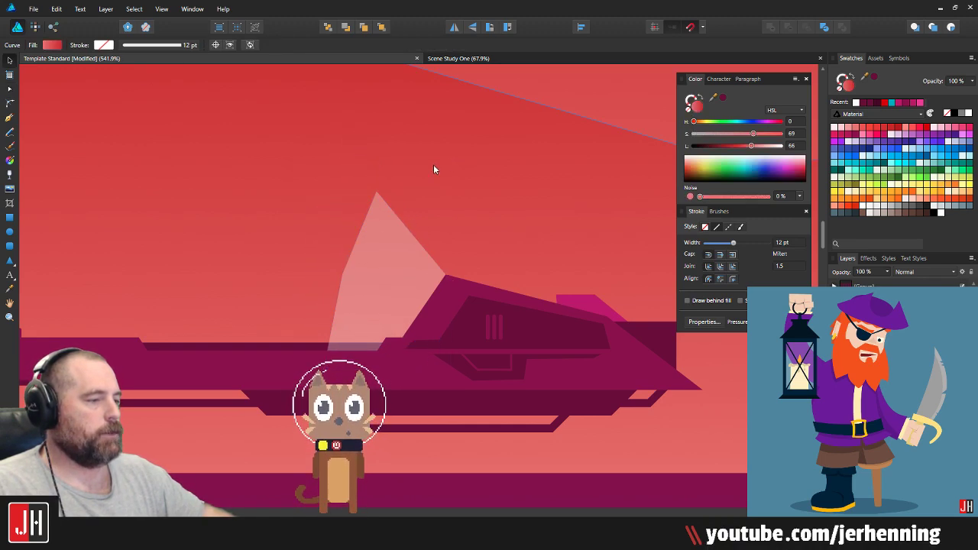
# Step: Examine the canopy's shape and proportions against the whole speeder and the surrounding scene
pyautogui.scroll(-4, 434, 168)
pyautogui.scroll(6, 412, 214)
pyautogui.moveTo(428, 173); pyautogui.dragTo(419, 216)
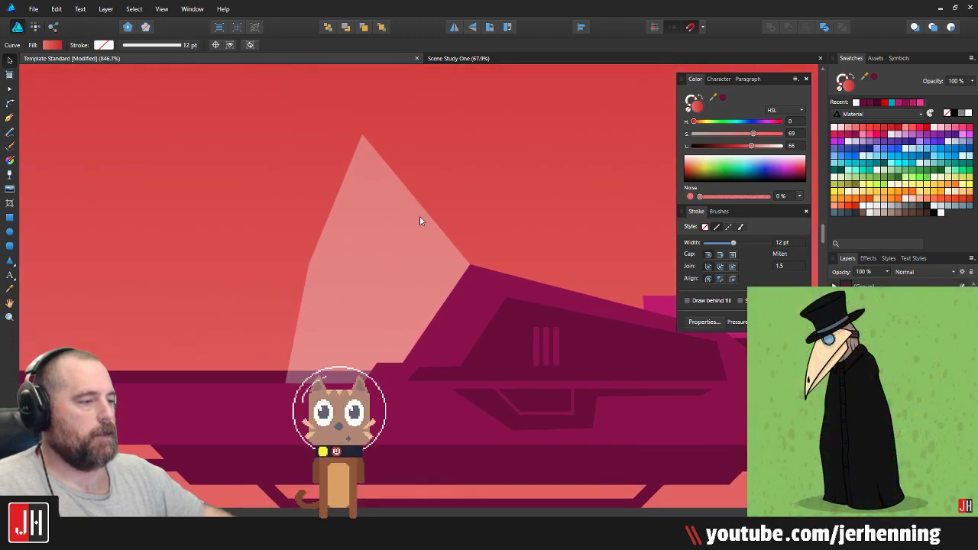
pyautogui.scroll(-5, 420, 215)
pyautogui.scroll(-2, 419, 223)
pyautogui.scroll(5, 422, 218)
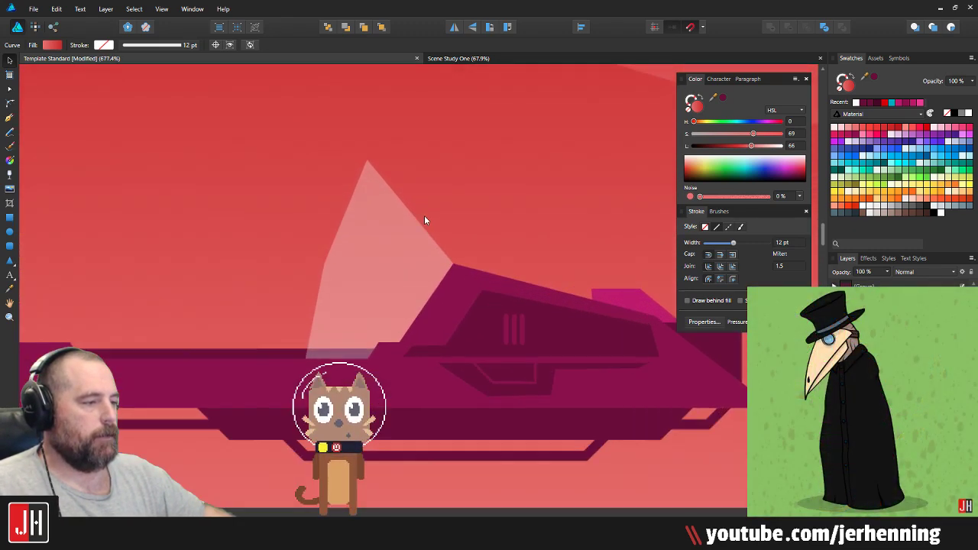
pyautogui.scroll(-3, 424, 215)
pyautogui.scroll(-3, 393, 218)
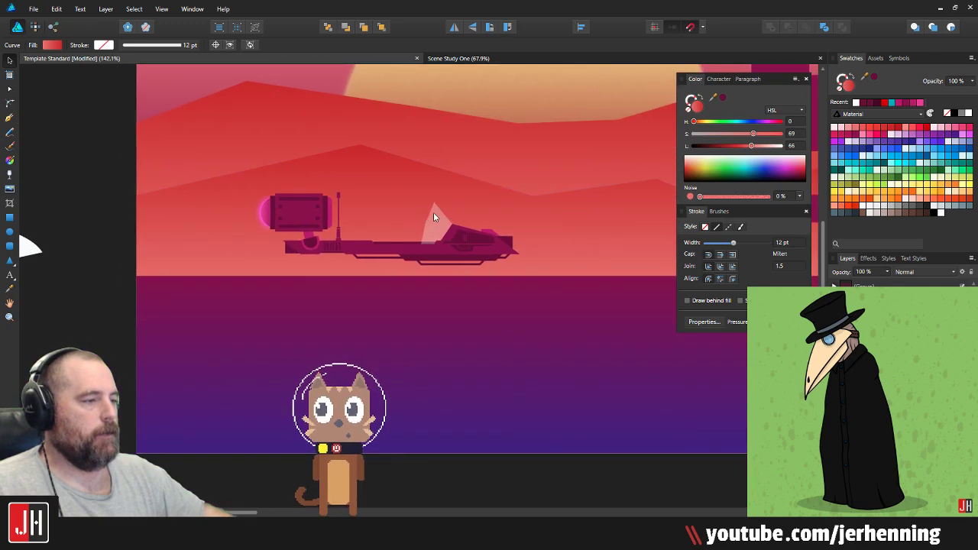
pyautogui.scroll(5, 439, 217)
# Step: Split the dark strip along the hull's upper deck into two segments with a short gap between them
pyautogui.click(409, 260)
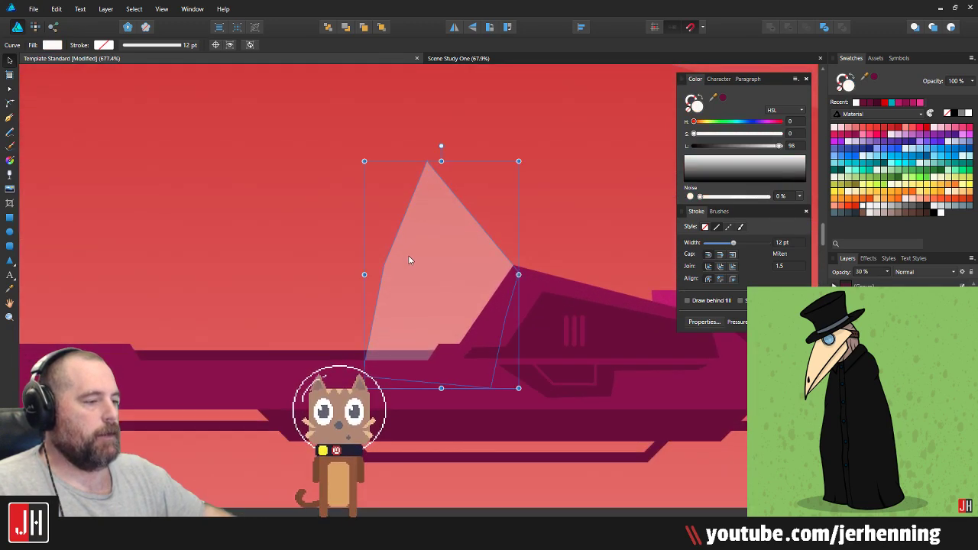
pyautogui.click(336, 360)
pyautogui.moveTo(340, 360); pyautogui.dragTo(139, 358)
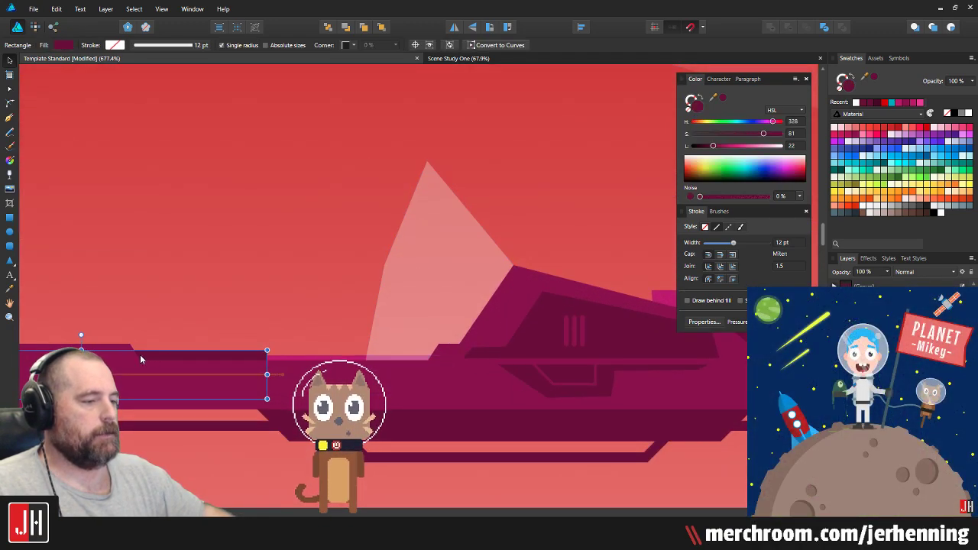
pyautogui.moveTo(205, 357); pyautogui.dragTo(617, 354)
pyautogui.keyDown('shift'); pyautogui.click(239, 352); pyautogui.keyUp('shift')
pyautogui.moveTo(238, 352); pyautogui.dragTo(292, 322)
pyautogui.scroll(-8, 321, 300)
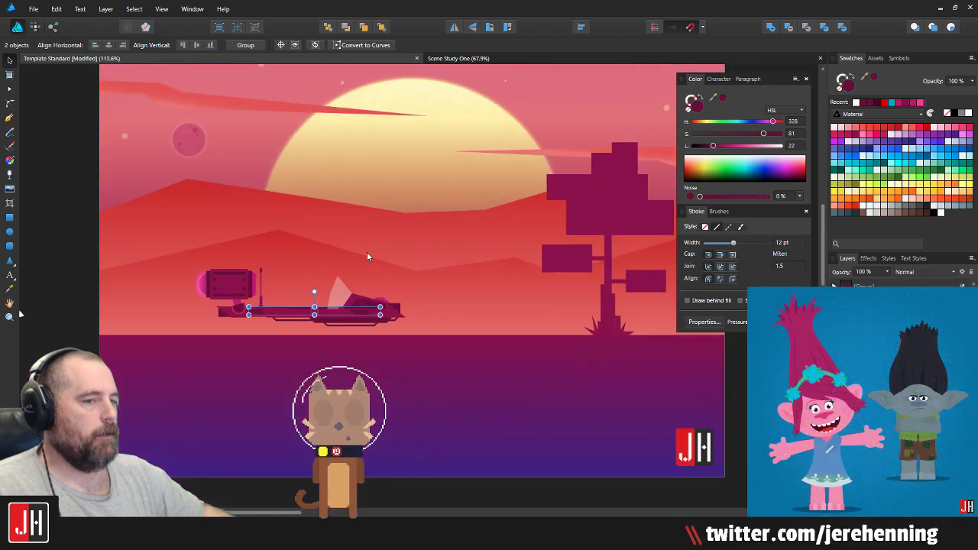
pyautogui.click(110, 291)
# Step: Move the canopy's middle rear node outward and lower its top node to make the shape fuller
pyautogui.scroll(8, 296, 298)
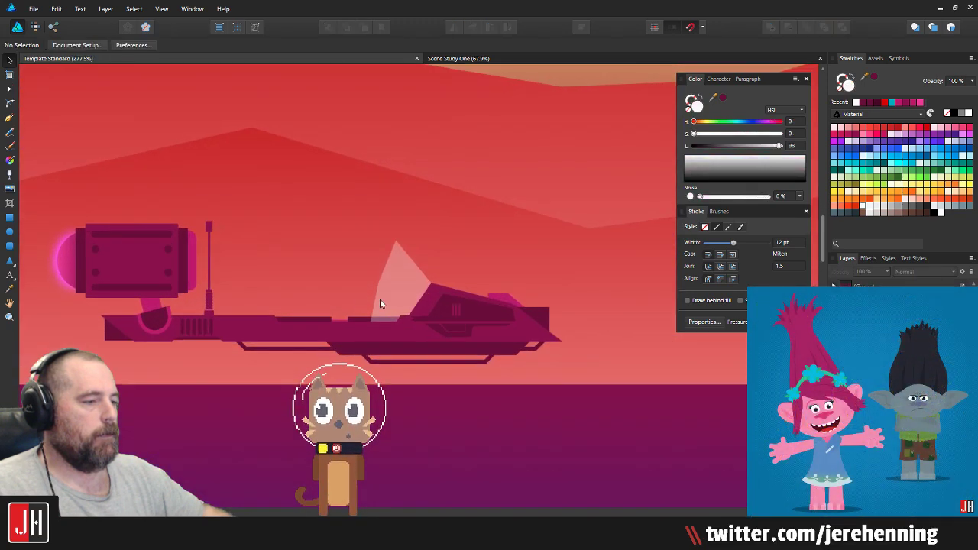
pyautogui.click(361, 253)
pyautogui.press('a')
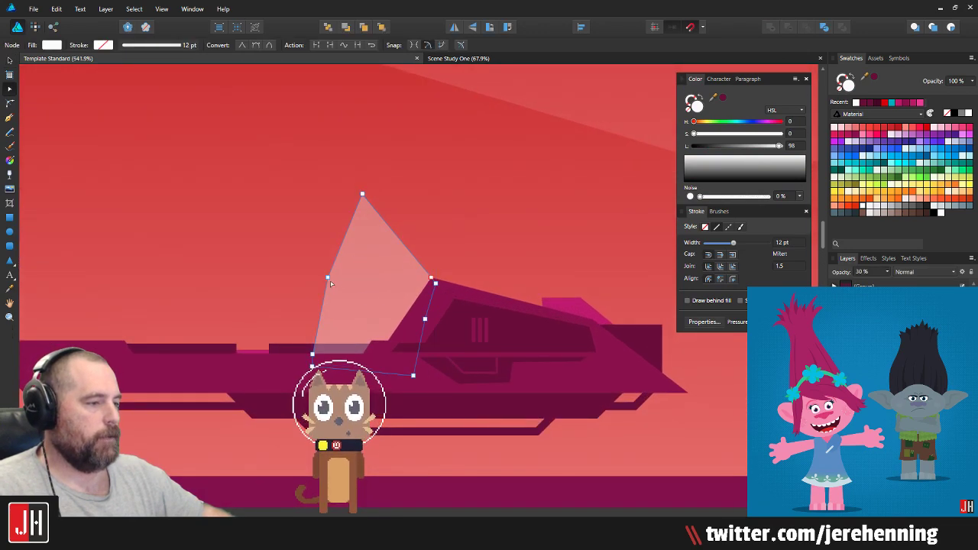
pyautogui.moveTo(328, 278); pyautogui.dragTo(320, 277)
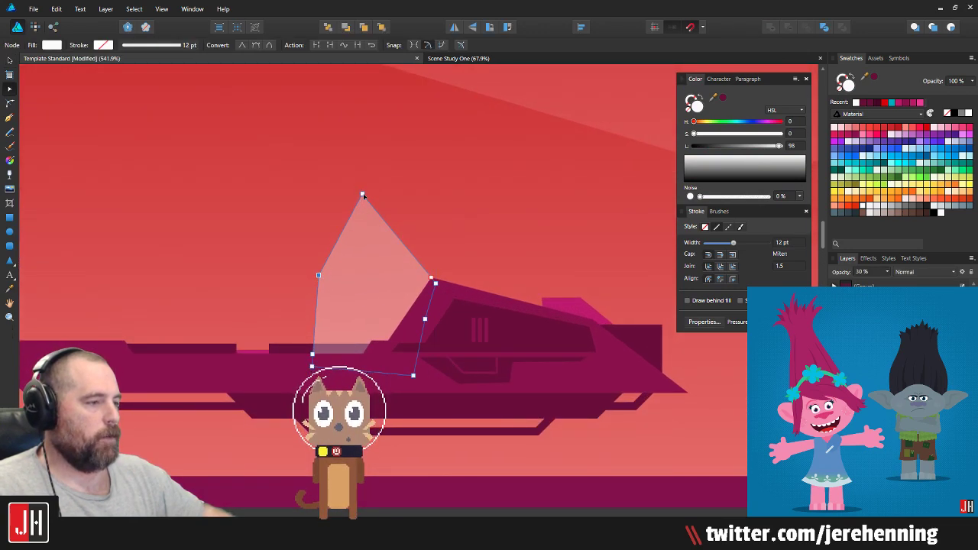
pyautogui.moveTo(363, 194); pyautogui.dragTo(363, 207)
pyautogui.press('v')
pyautogui.click(411, 205)
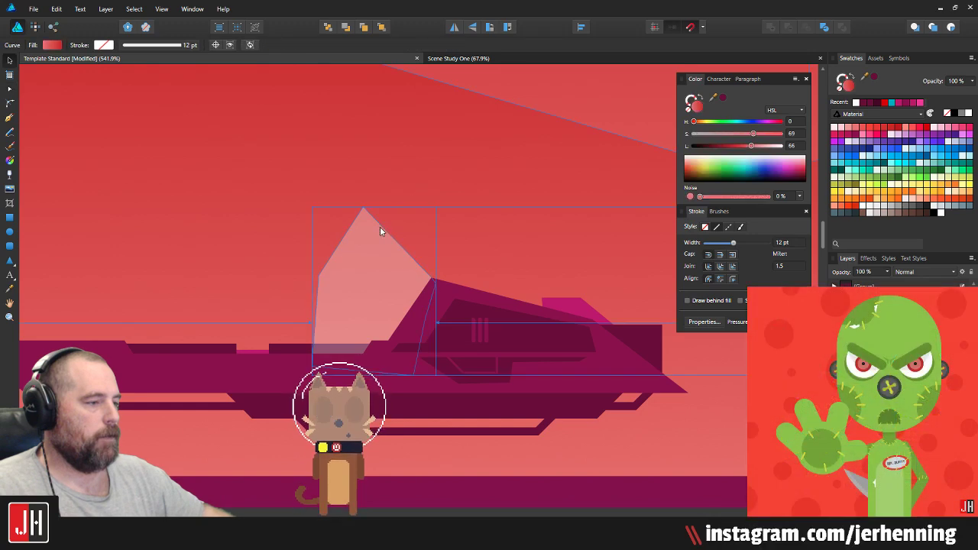
# Step: Draw a narrow vertical white rectangle at 30% opacity and place it just behind the canopy
pyautogui.scroll(-7, 385, 246)
pyautogui.scroll(2, 363, 251)
pyautogui.scroll(3, 362, 250)
pyautogui.scroll(-5, 404, 269)
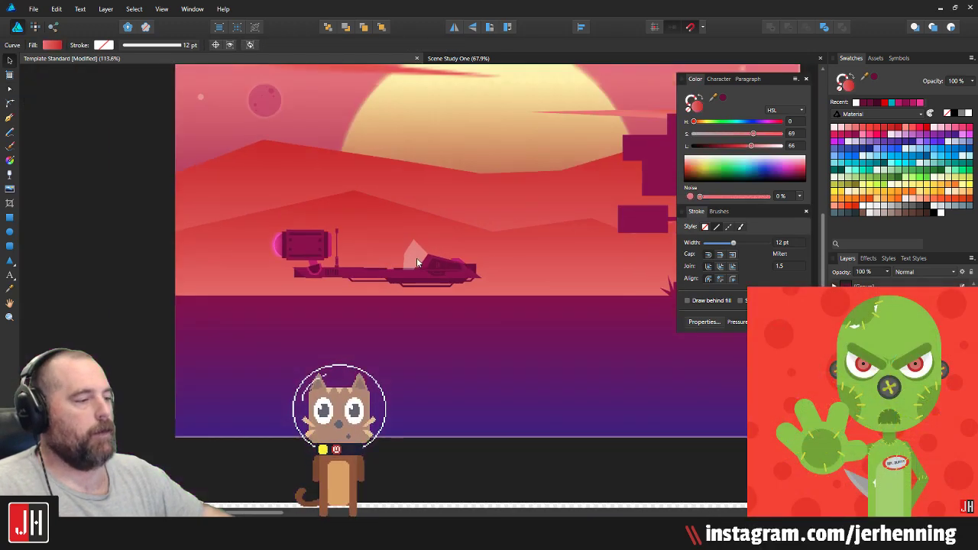
pyautogui.scroll(7, 416, 257)
pyautogui.press('m')
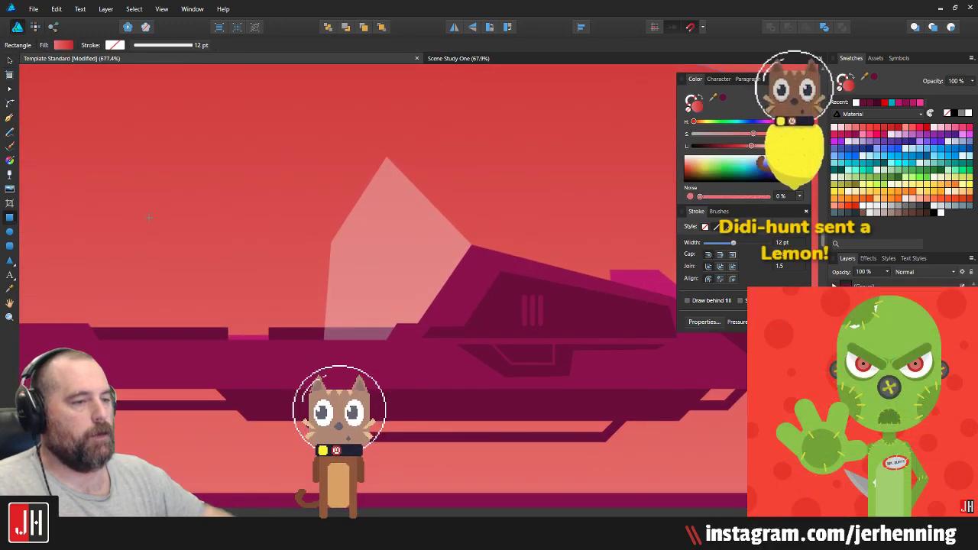
pyautogui.moveTo(323, 343); pyautogui.dragTo(334, 87)
pyautogui.press('3')
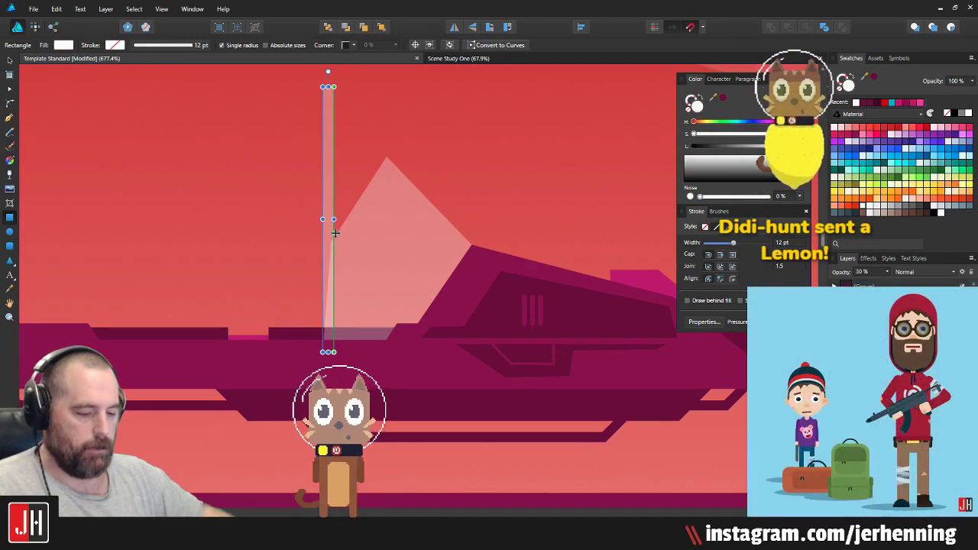
pyautogui.moveTo(300, 229); pyautogui.dragTo(276, 197)
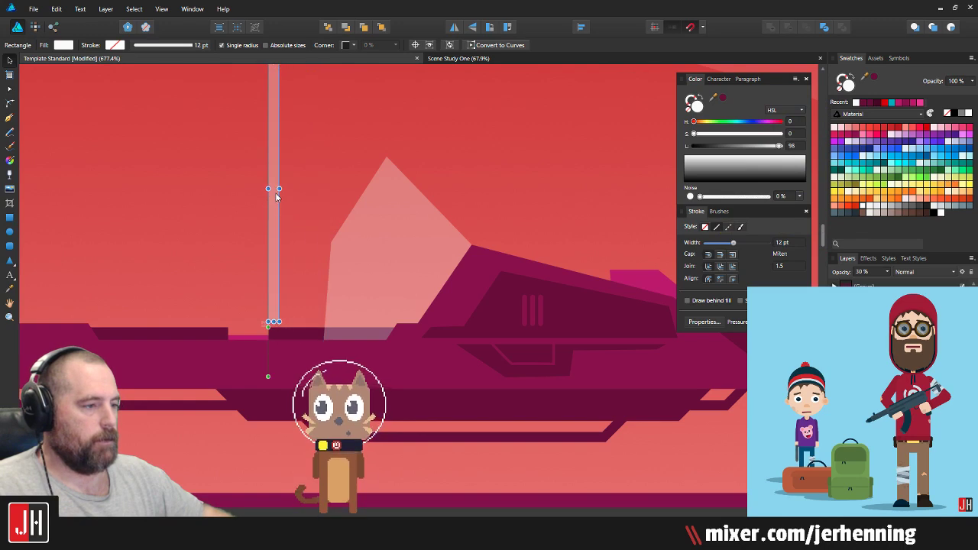
# Step: Duplicate the canopy shape, set the copy to 100% opacity and remove its fill
pyautogui.click(351, 232)
pyautogui.press('3')
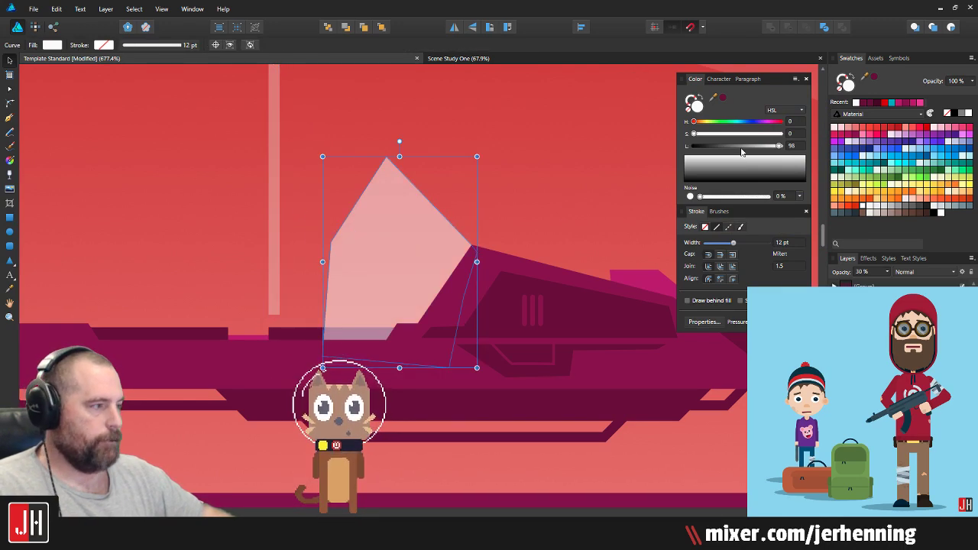
pyautogui.press('0')
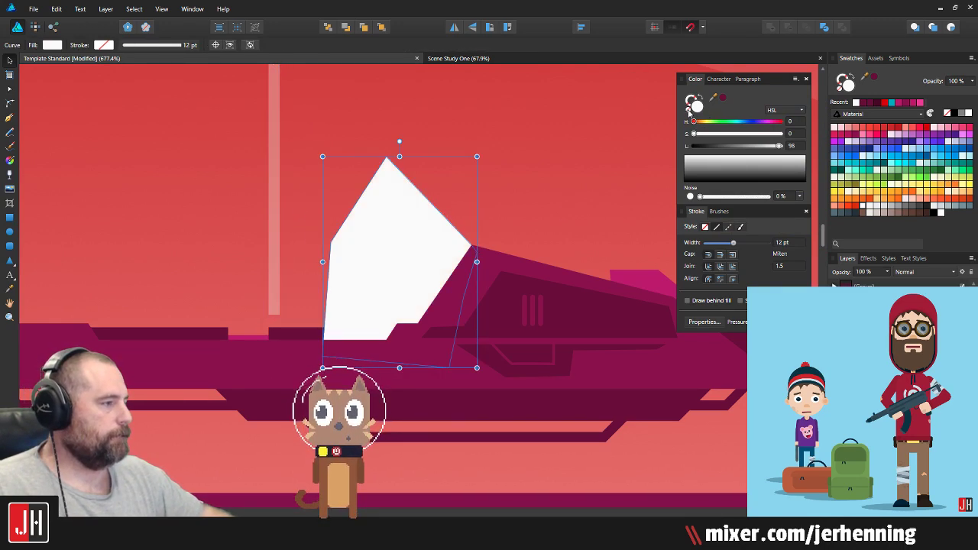
pyautogui.click(688, 112)
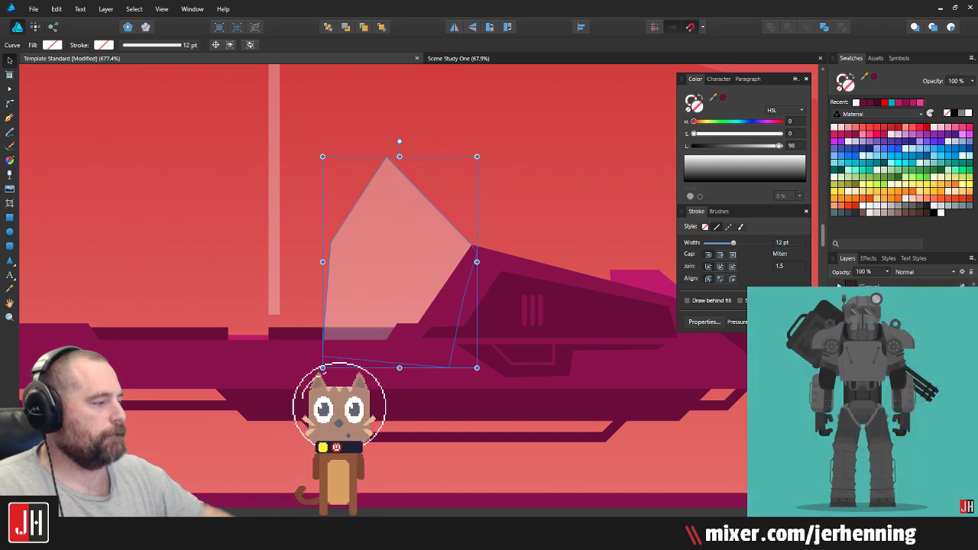
# Step: Lay the narrow bar diagonally across the canopy and fill it with the hull's dark magenta
pyautogui.click(277, 150)
pyautogui.moveTo(277, 150); pyautogui.dragTo(408, 263)
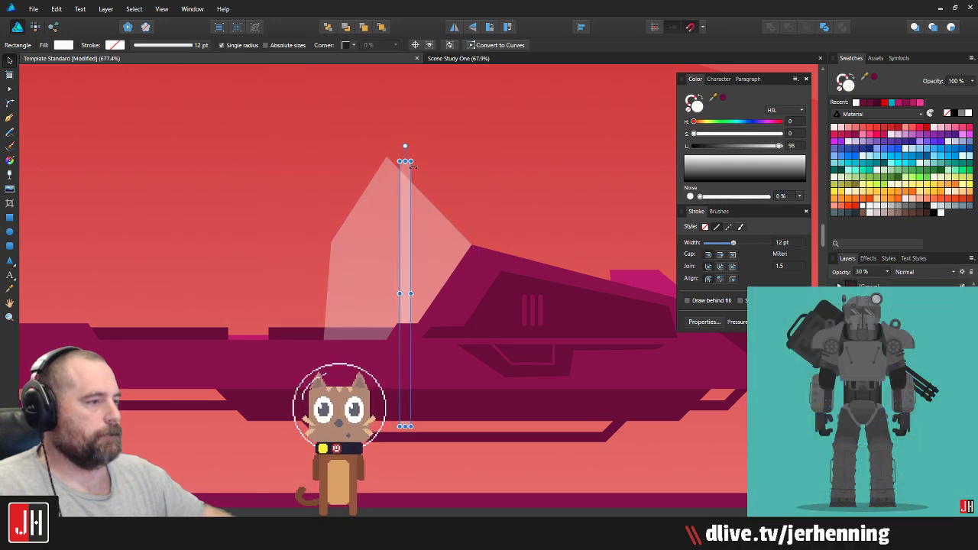
pyautogui.moveTo(407, 145); pyautogui.dragTo(306, 183)
pyautogui.moveTo(378, 260); pyautogui.dragTo(379, 238)
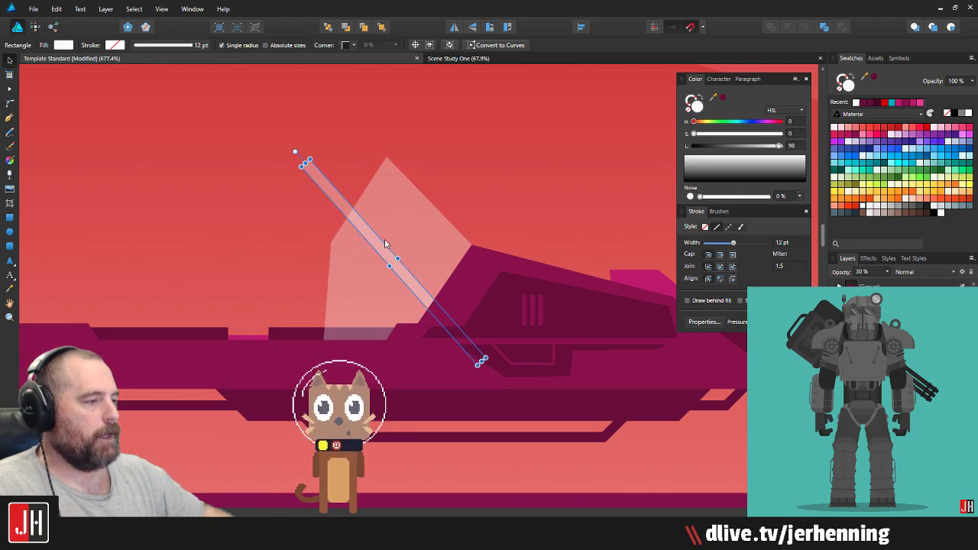
pyautogui.click(855, 133)
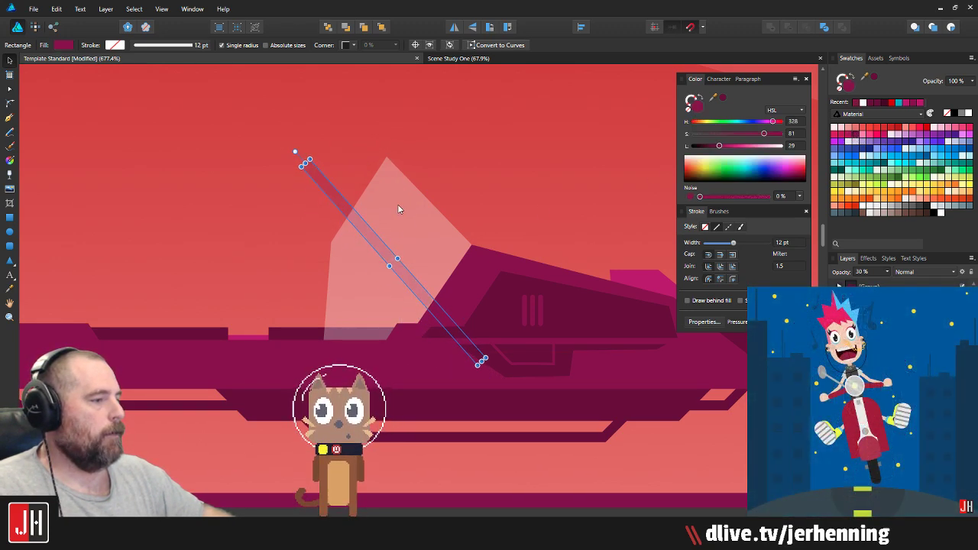
# Step: Clip the diagonal bar inside the unfilled copy of the canopy
pyautogui.hotkey('ctrl', 'd')
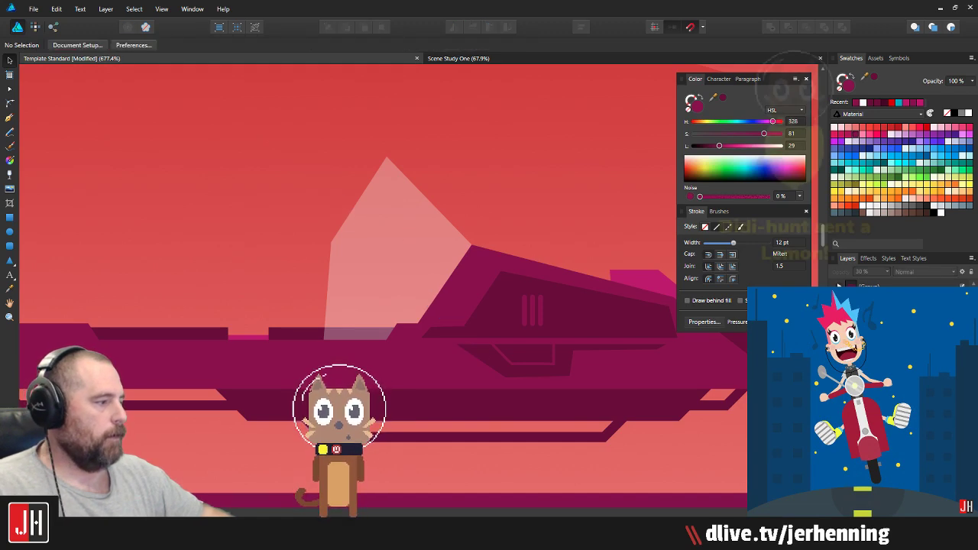
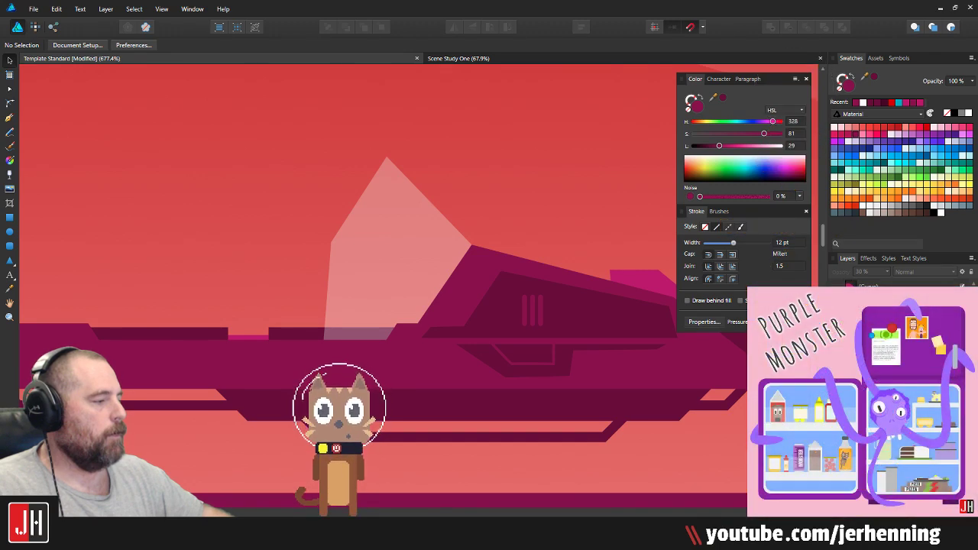
pyautogui.click(418, 261)
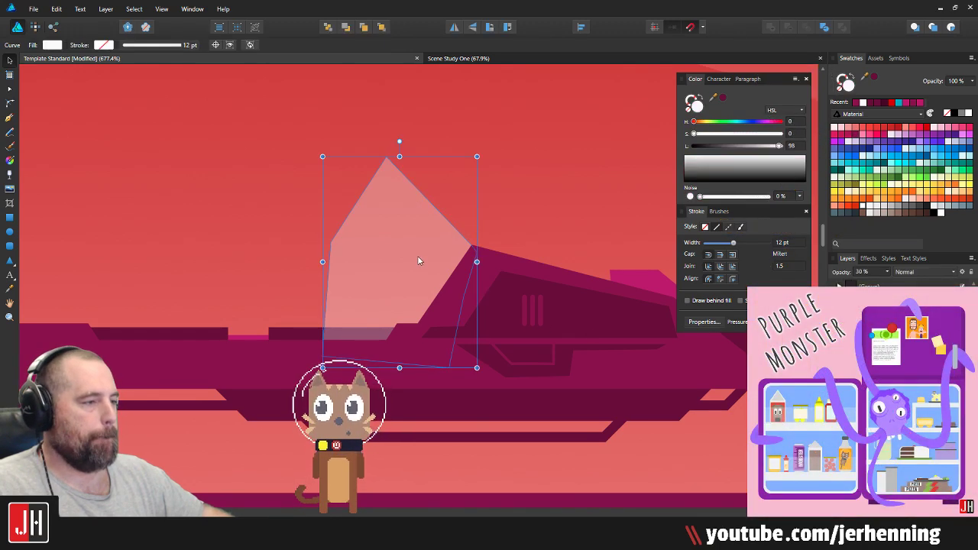
pyautogui.rightClick(413, 254)
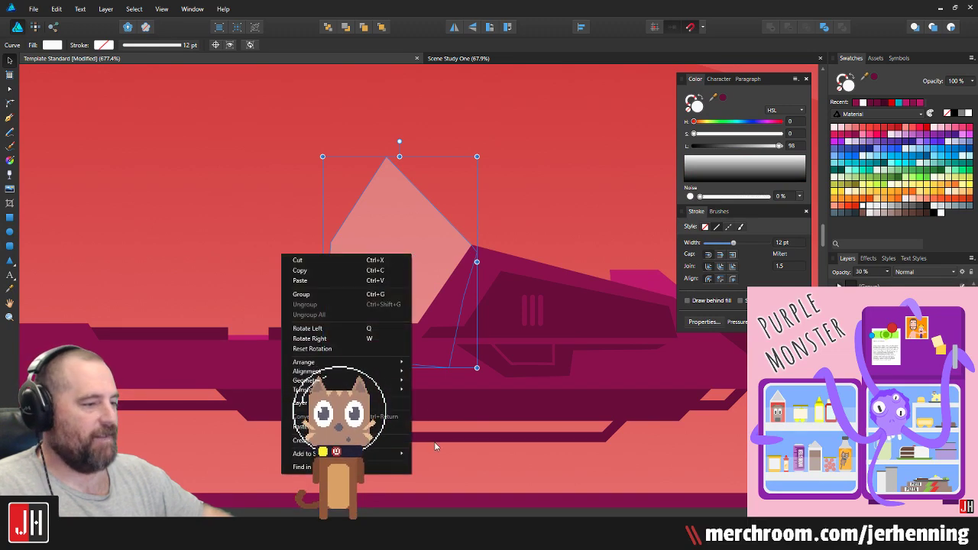
pyautogui.click(374, 468)
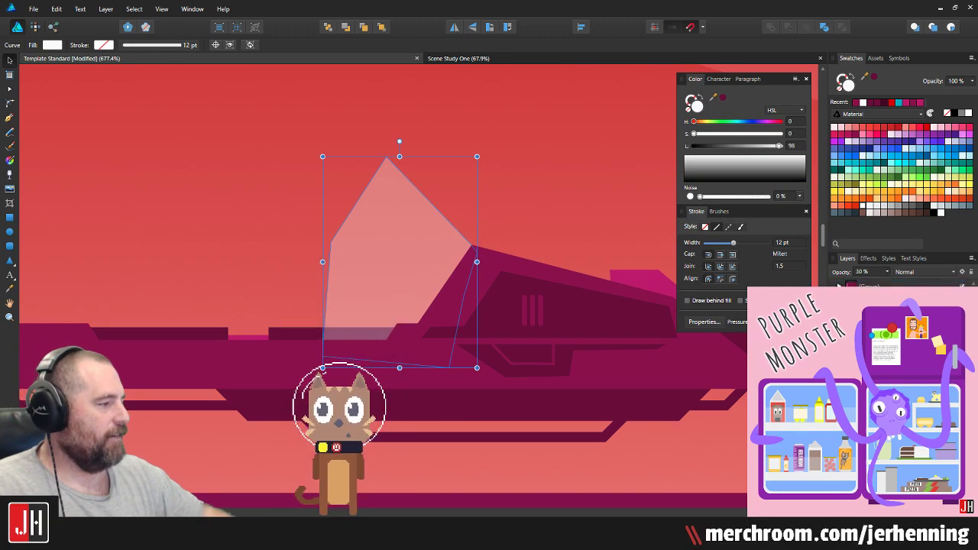
pyautogui.click(414, 288)
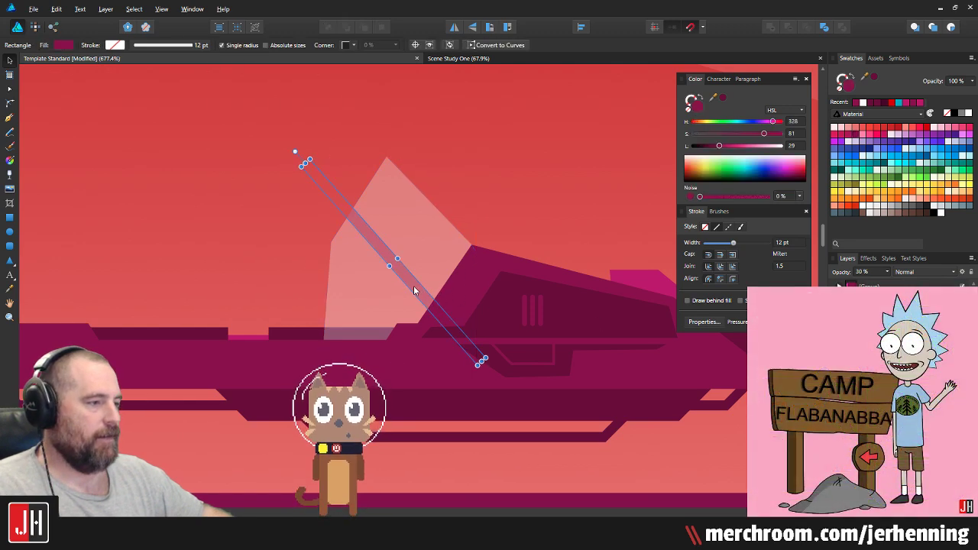
pyautogui.click(442, 223)
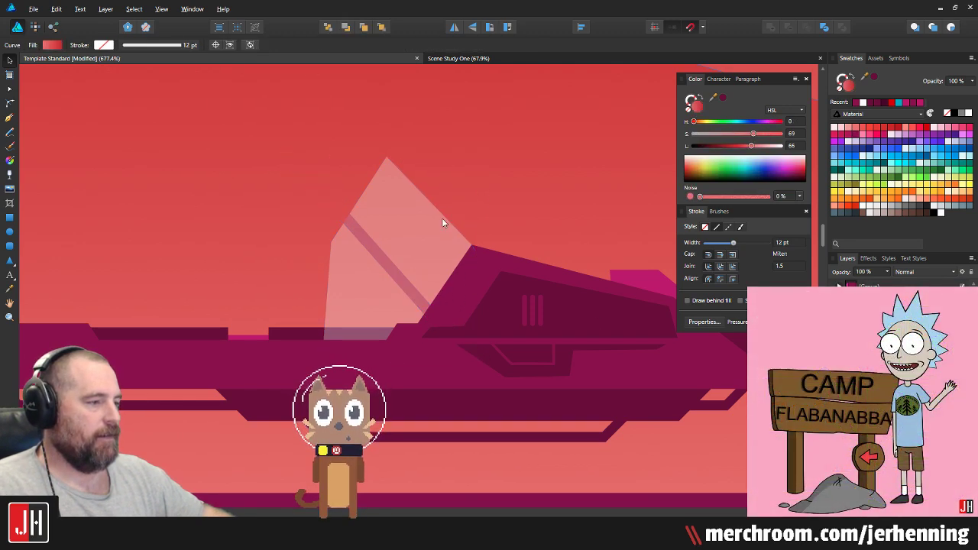
# Step: Fill the clipped canopy bar with white, widen it and rotate it to 30°
pyautogui.click(412, 303)
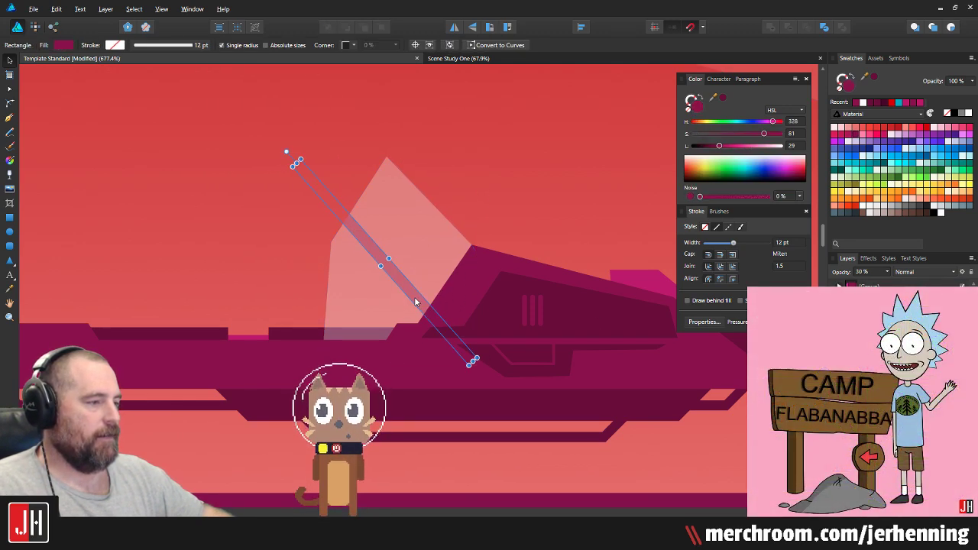
pyautogui.click(865, 205)
pyautogui.moveTo(405, 285); pyautogui.dragTo(400, 246)
pyautogui.moveTo(411, 274); pyautogui.dragTo(400, 278)
pyautogui.moveTo(288, 146); pyautogui.dragTo(296, 136)
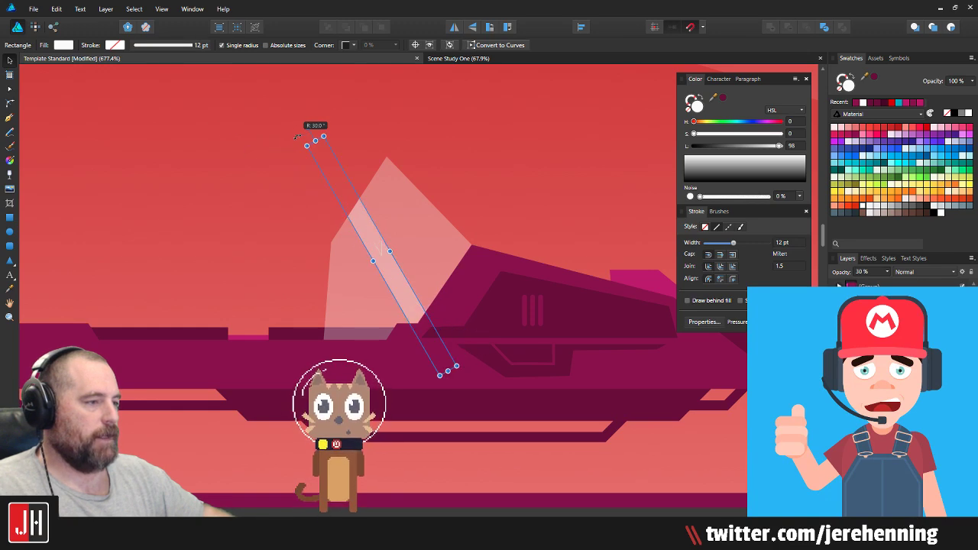
# Step: Add two narrower copies of the white reflection bar, one above and one below the wide bar on the canopy, and save the document
pyautogui.scroll(2, 406, 294)
pyautogui.moveTo(405, 293); pyautogui.dragTo(461, 258)
pyautogui.moveTo(424, 175); pyautogui.dragTo(401, 187)
pyautogui.moveTo(412, 221); pyautogui.dragTo(329, 292)
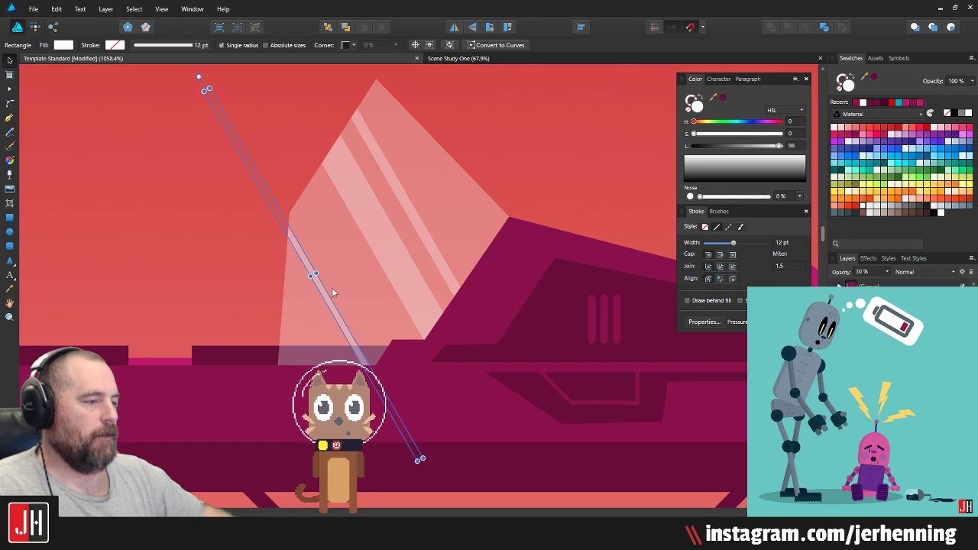
pyautogui.scroll(-11, 416, 282)
pyautogui.click(183, 333)
pyautogui.hotkey('ctrl', 's')
pyautogui.scroll(6, 410, 296)
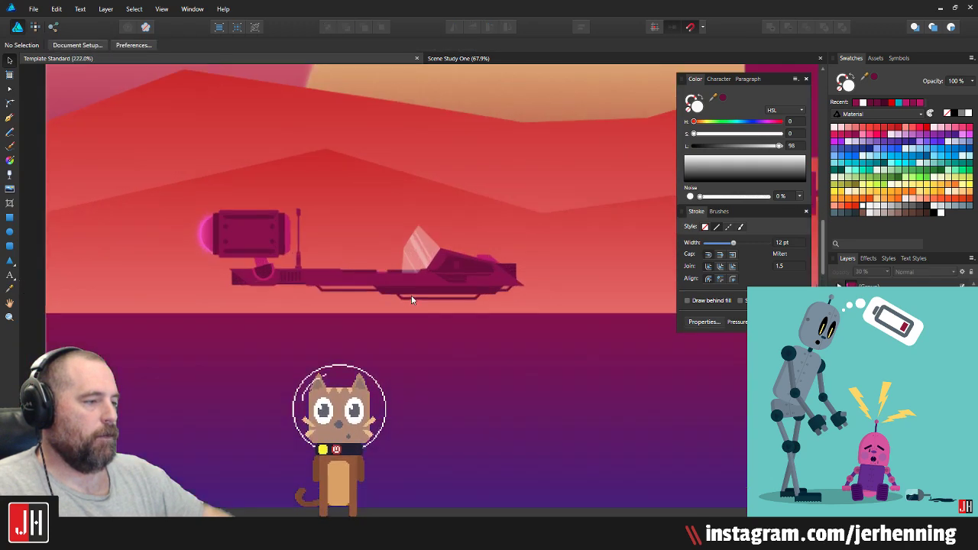
pyautogui.moveTo(447, 198); pyautogui.dragTo(393, 223)
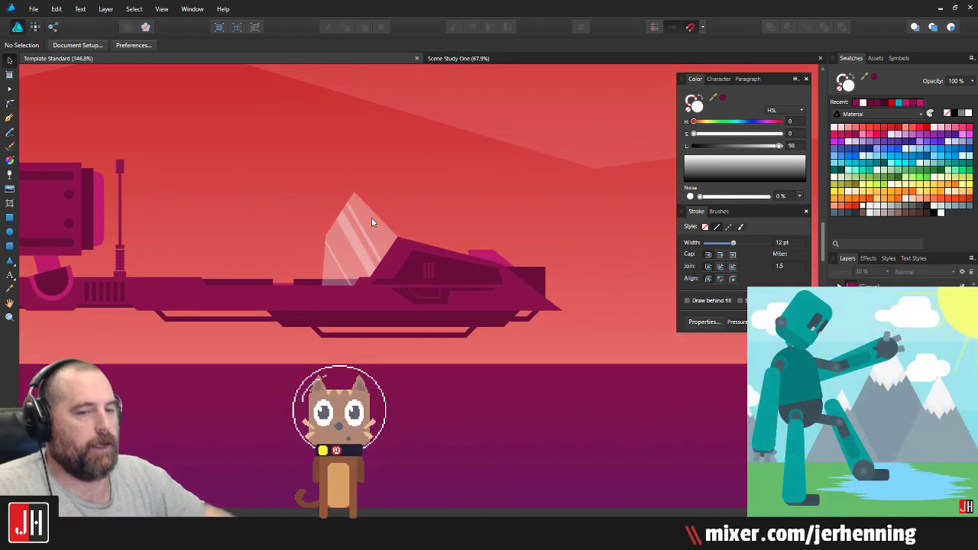
pyautogui.scroll(3, 371, 218)
pyautogui.scroll(-4, 328, 239)
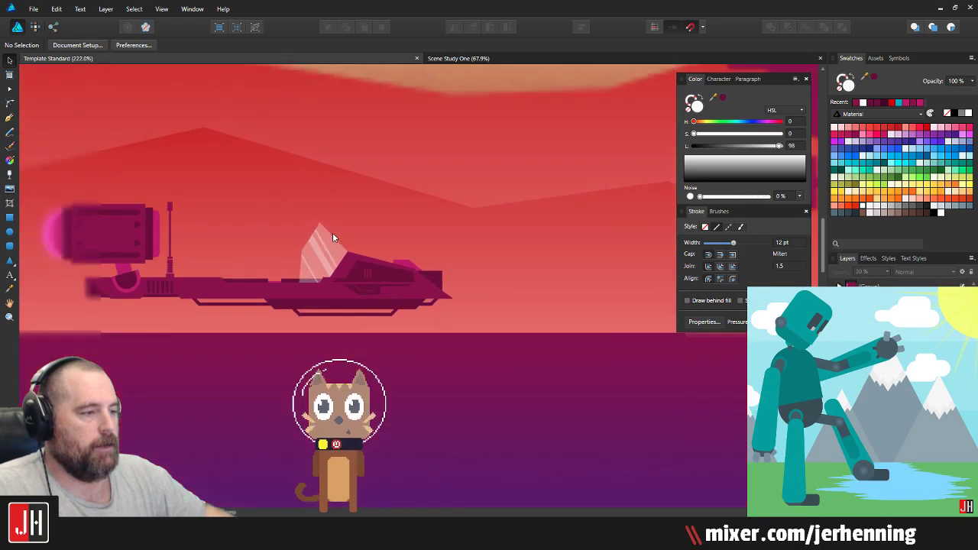
pyautogui.scroll(3, 344, 256)
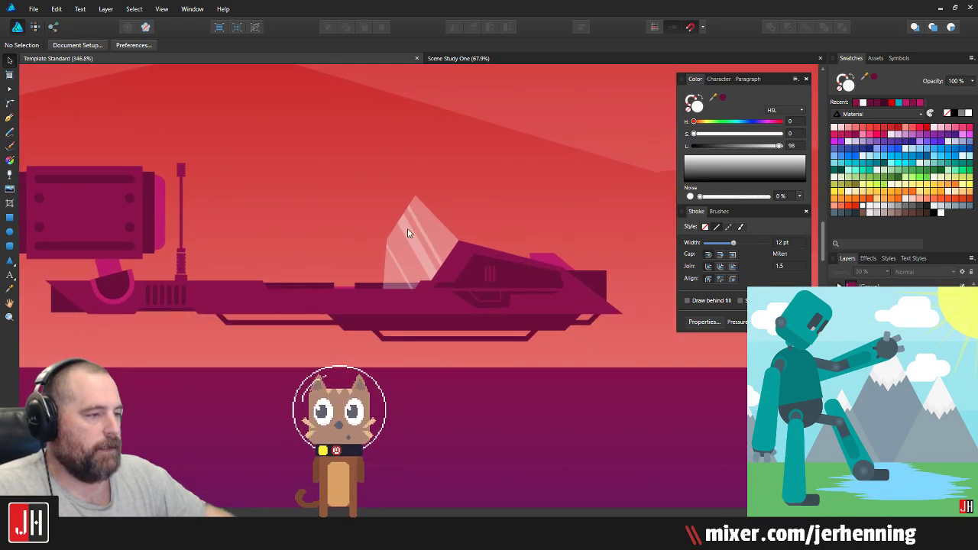
pyautogui.scroll(2, 375, 243)
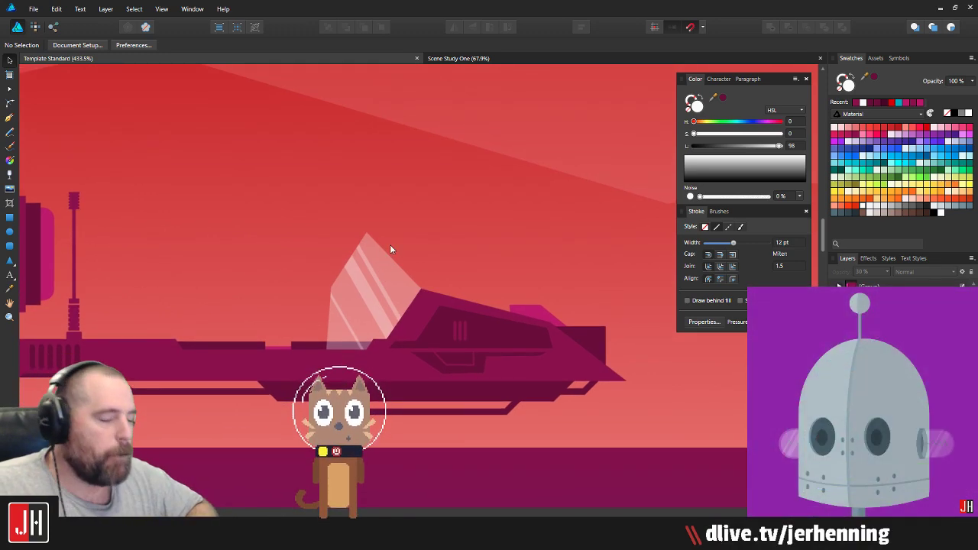
pyautogui.scroll(2, 359, 286)
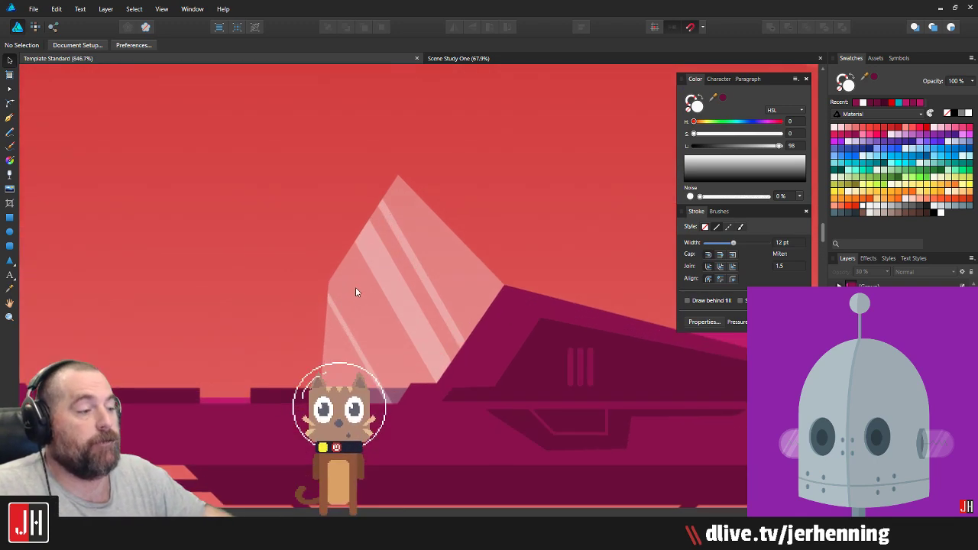
pyautogui.click(346, 277)
pyautogui.press('a')
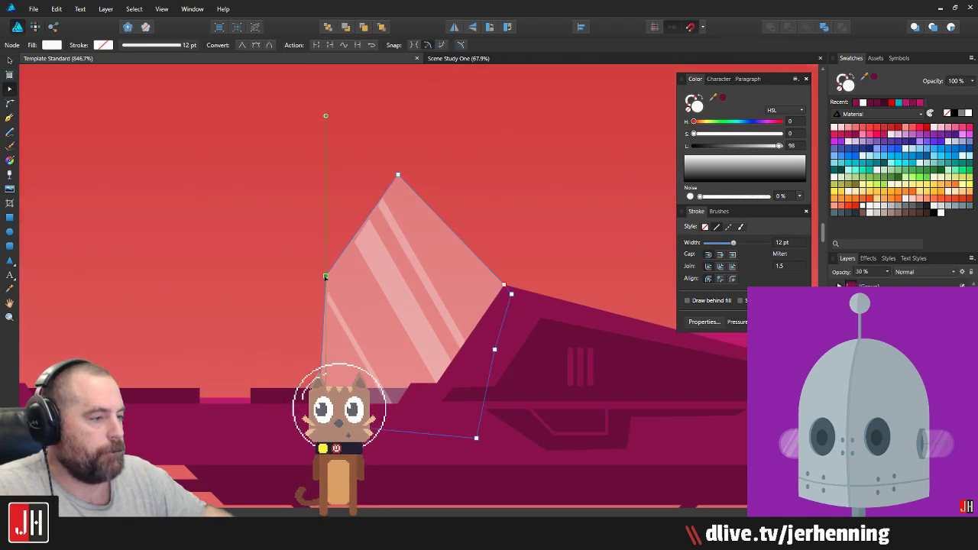
pyautogui.press('v')
pyautogui.click(456, 207)
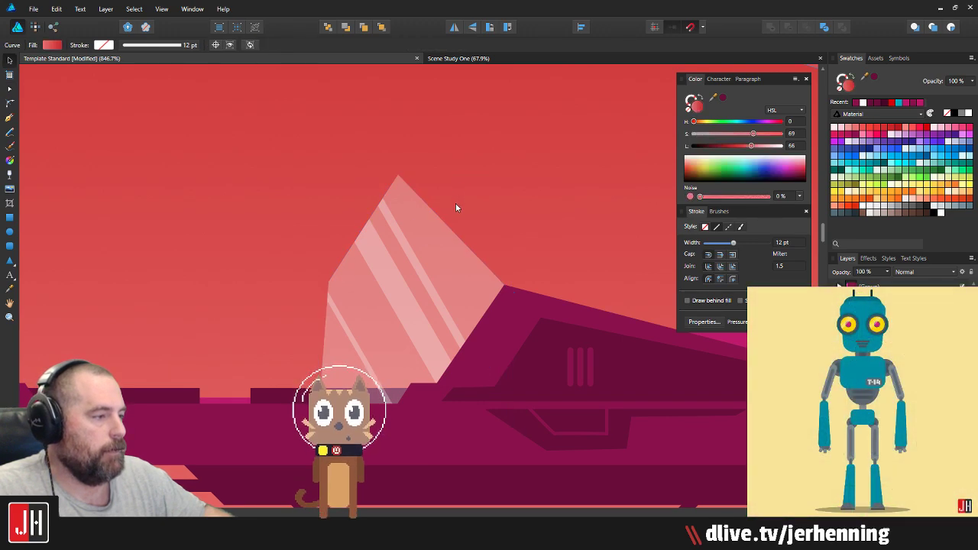
# Step: Draw a slanted four-sided handle inside the canopy with the Pen tool and fill it with the hull panel's dark magenta
pyautogui.scroll(-4, 473, 230)
pyautogui.scroll(3, 395, 284)
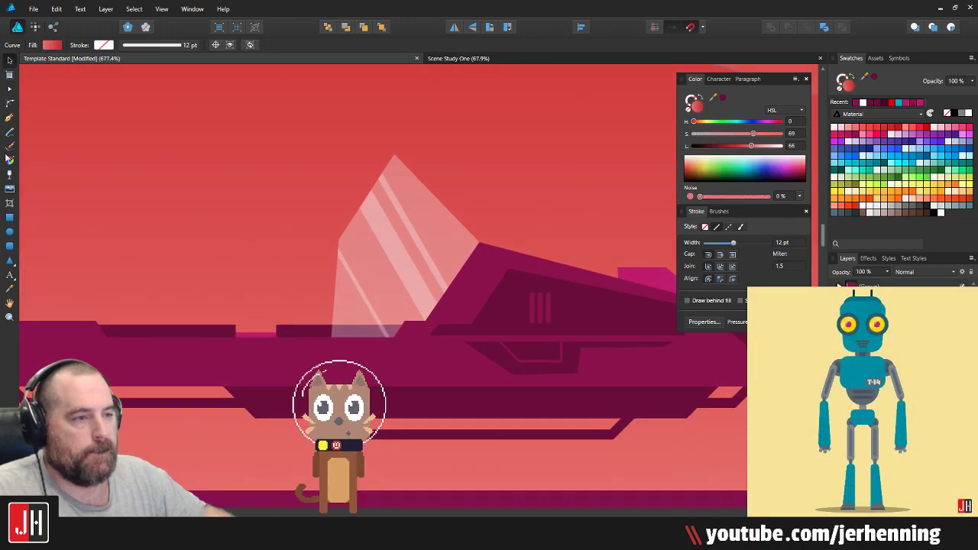
pyautogui.click(9, 118)
pyautogui.scroll(2, 428, 268)
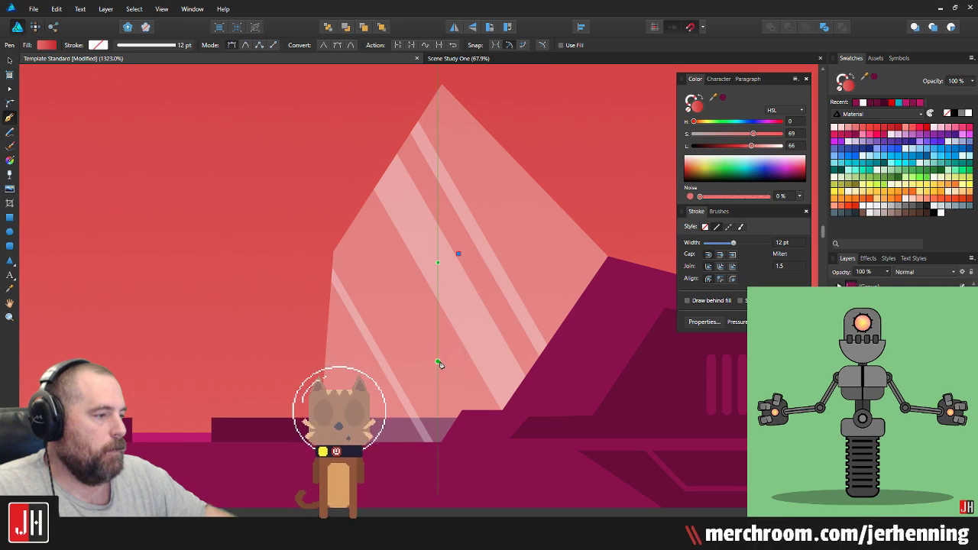
pyautogui.click(438, 362)
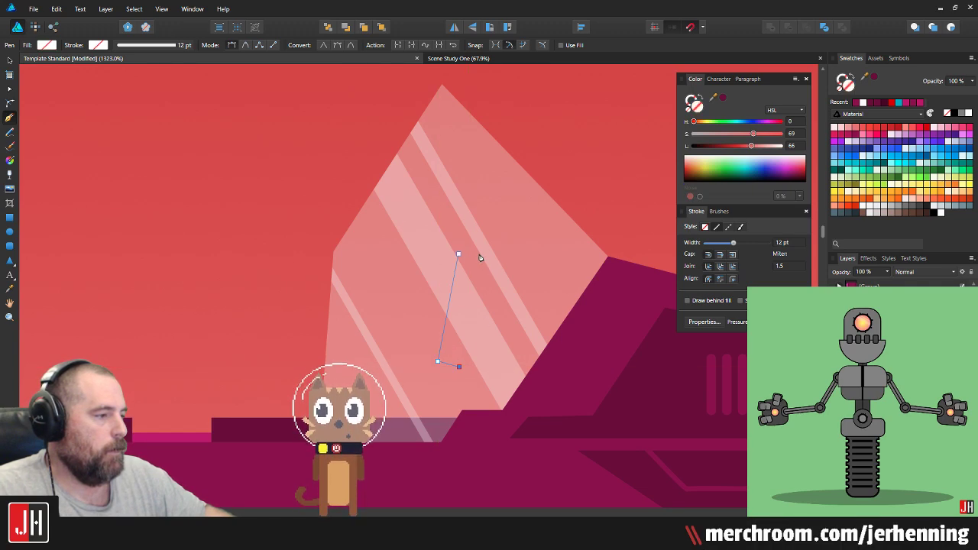
pyautogui.press('i')
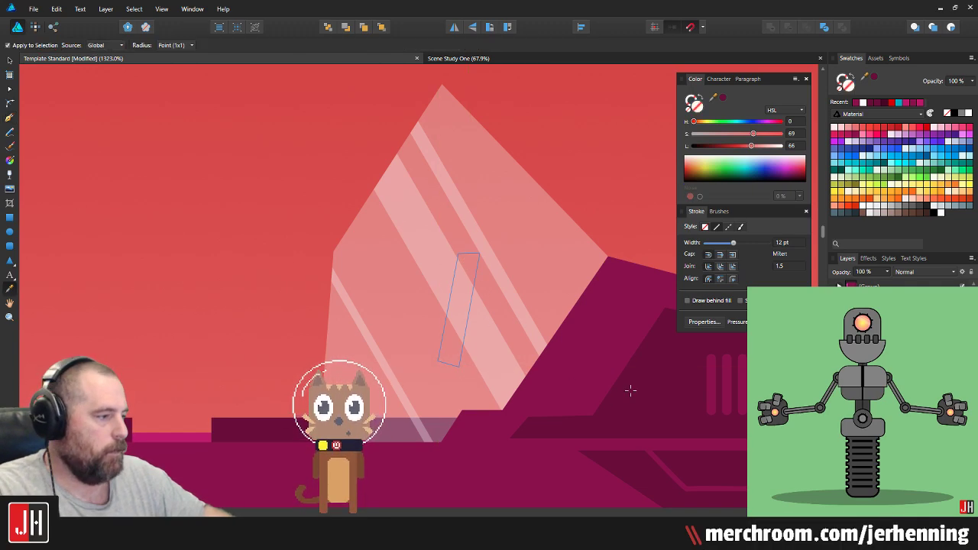
pyautogui.click(627, 391)
pyautogui.press('v')
pyautogui.click(597, 169)
pyautogui.scroll(2, 509, 331)
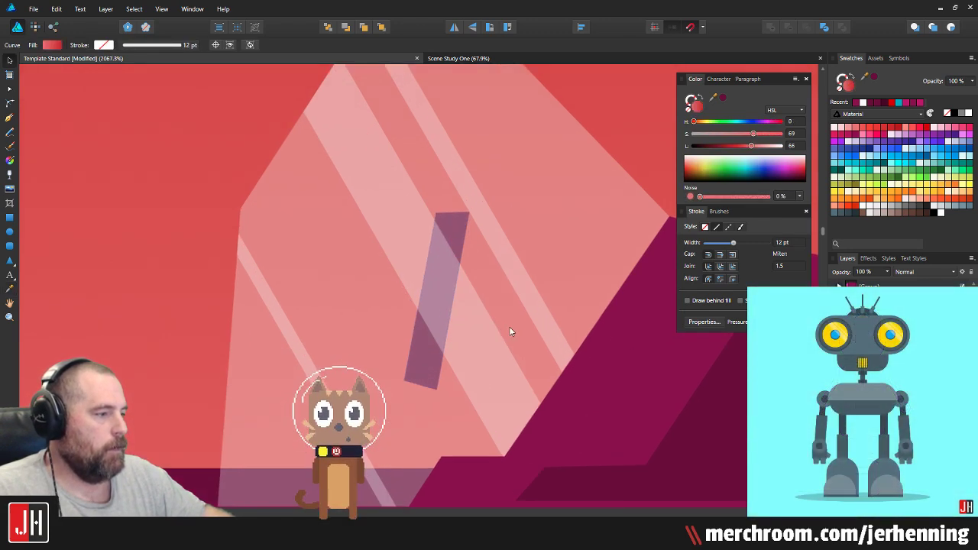
# Step: Draw a bent arm from the handle down into the hull and fill it with the sampled dark magenta, lowering its lightness to 14
pyautogui.click(10, 120)
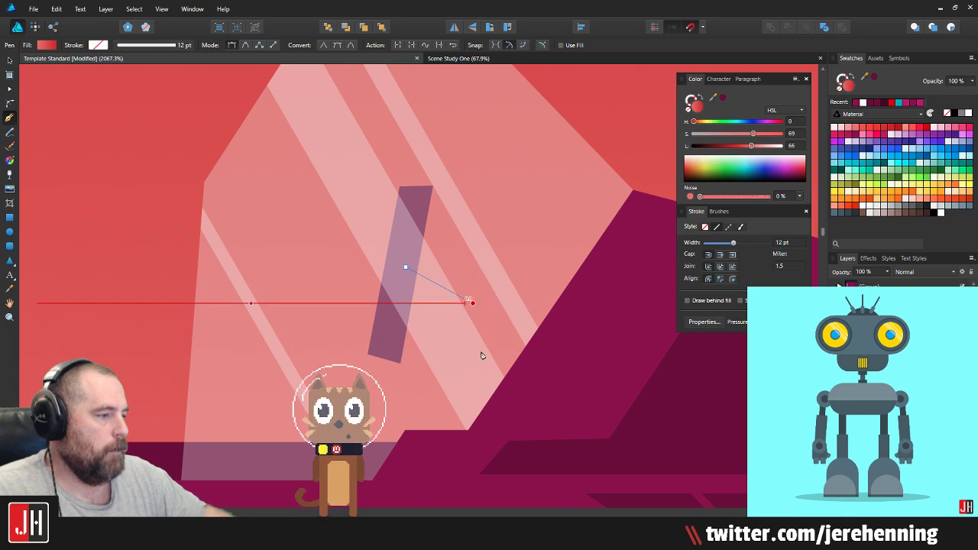
pyautogui.click(473, 304)
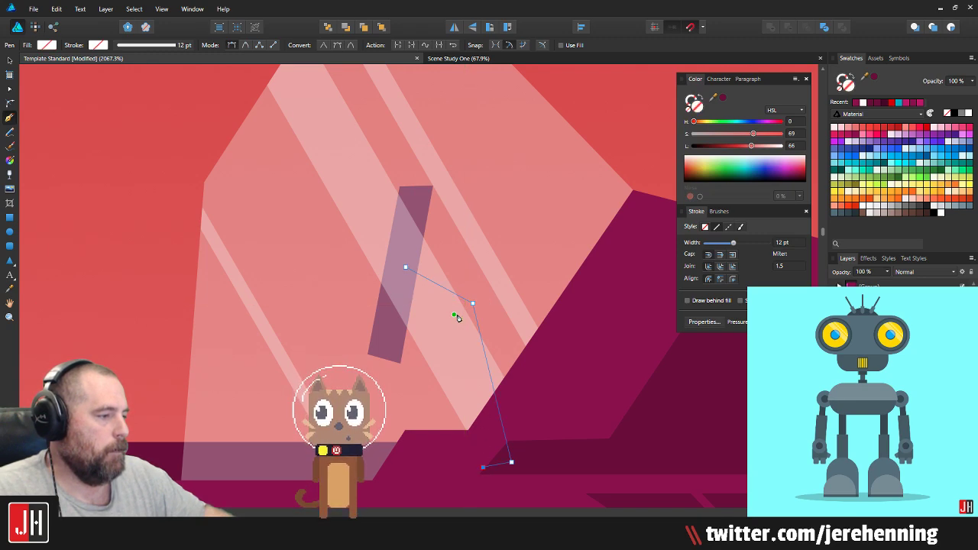
pyautogui.click(400, 290)
pyautogui.click(405, 267)
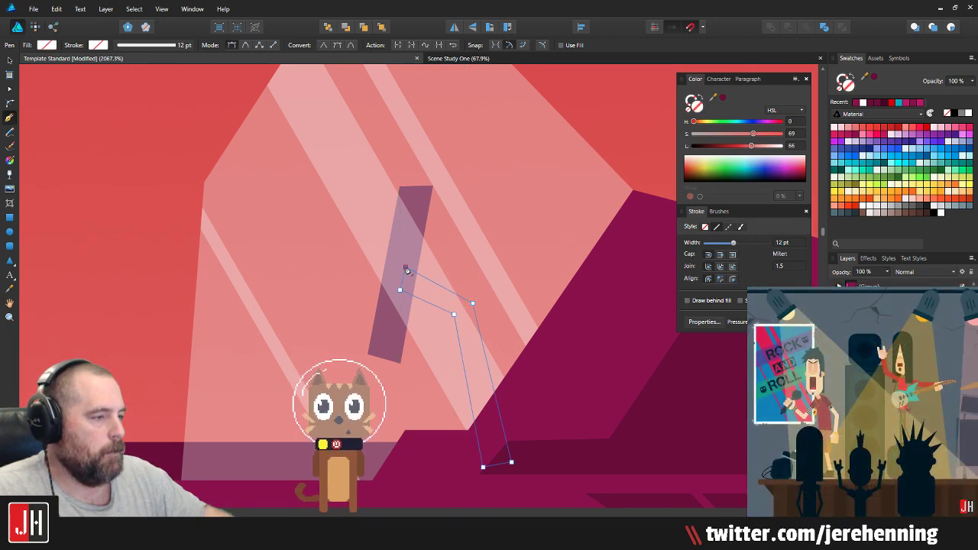
pyautogui.click(722, 98)
pyautogui.press('v')
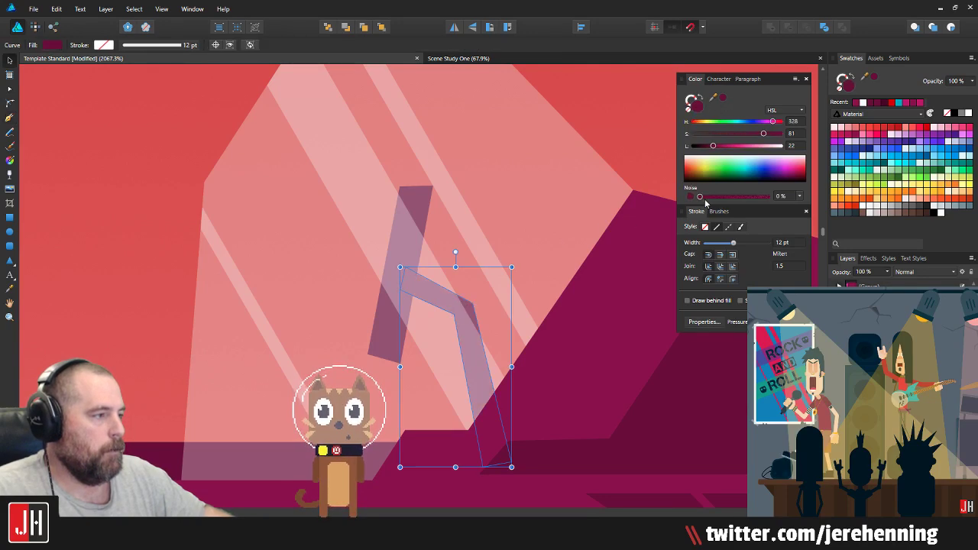
pyautogui.moveTo(716, 150); pyautogui.dragTo(711, 150)
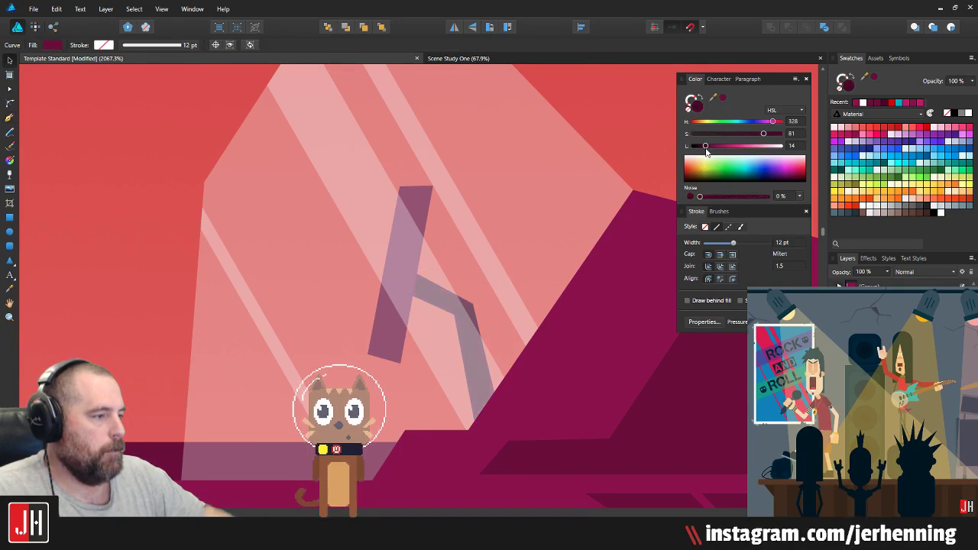
# Step: Move the bent arm down so its upper end meets the lower end of the slanted handle
pyautogui.scroll(-5, 443, 252)
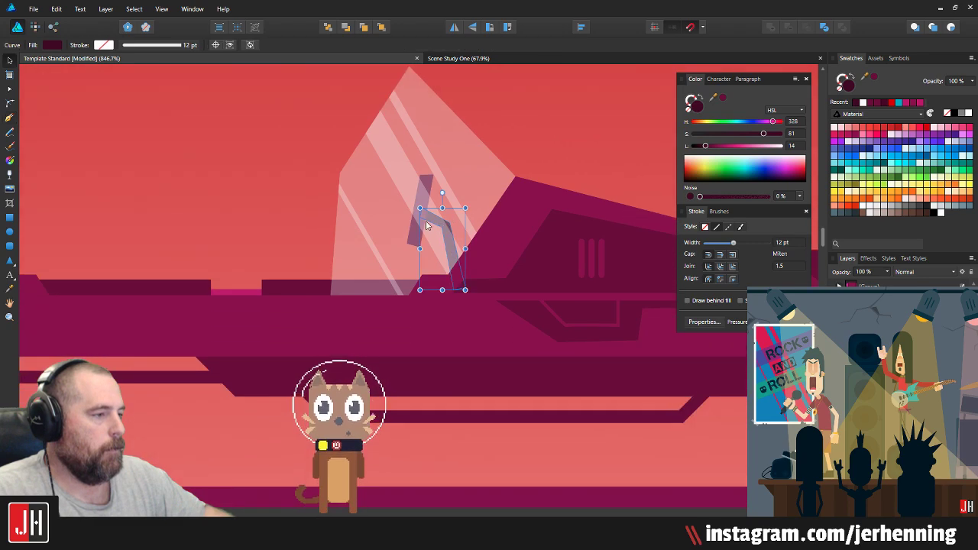
pyautogui.scroll(3, 426, 221)
pyautogui.moveTo(468, 260); pyautogui.dragTo(460, 309)
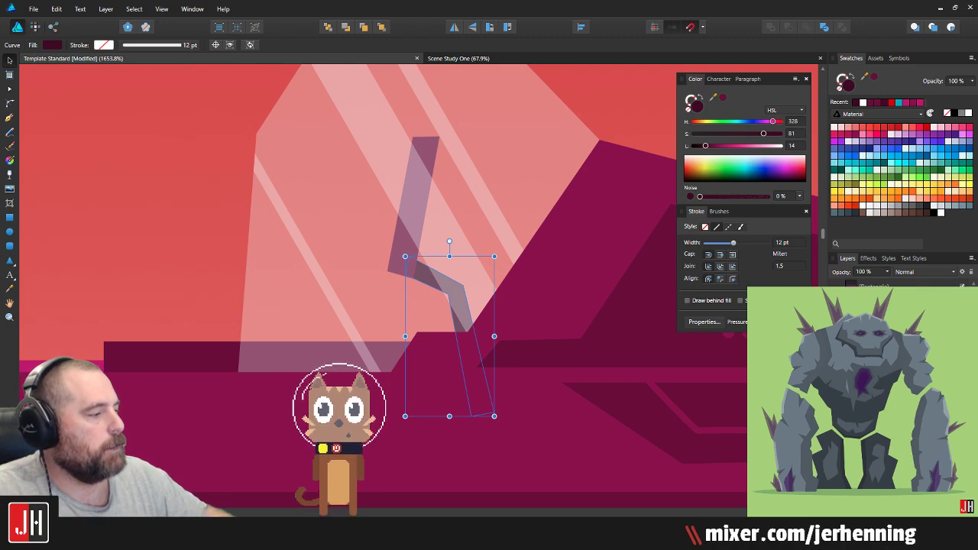
# Step: Select the handle and bent arm together, scale them down and position them at the front of the canopy against the hull
pyautogui.hotkey('ctrl', 'a')
pyautogui.click(414, 208)
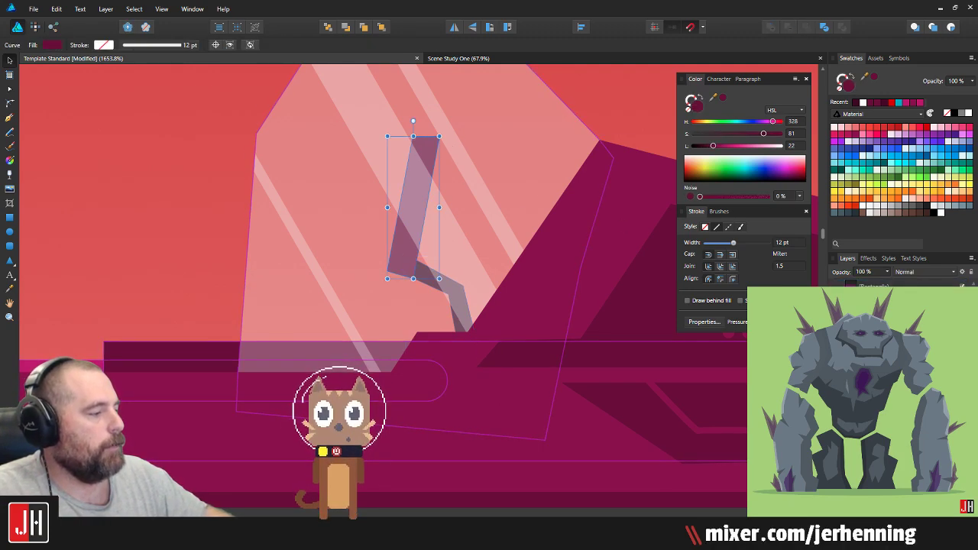
pyautogui.click(875, 359)
pyautogui.keyDown('shift'); pyautogui.click(874, 347); pyautogui.keyUp('shift')
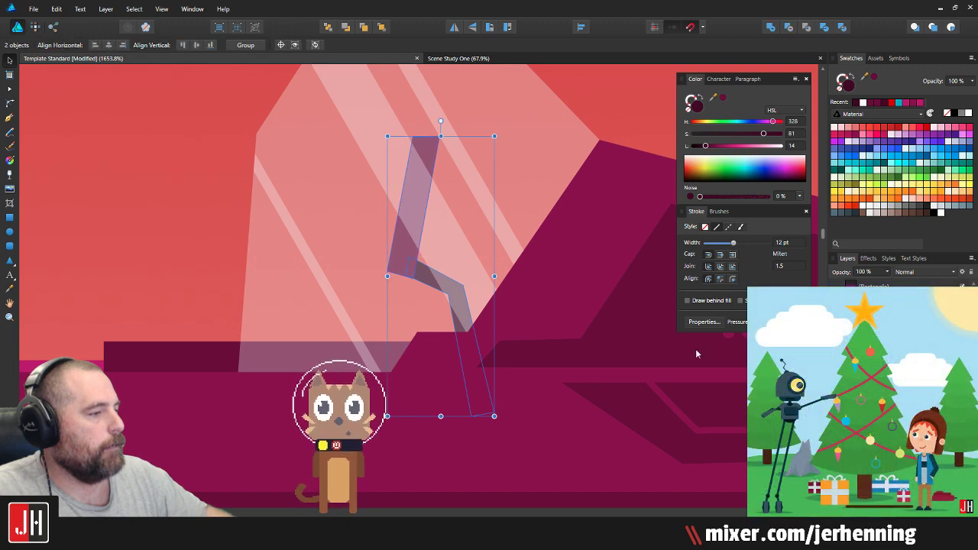
pyautogui.moveTo(494, 138); pyautogui.dragTo(479, 168)
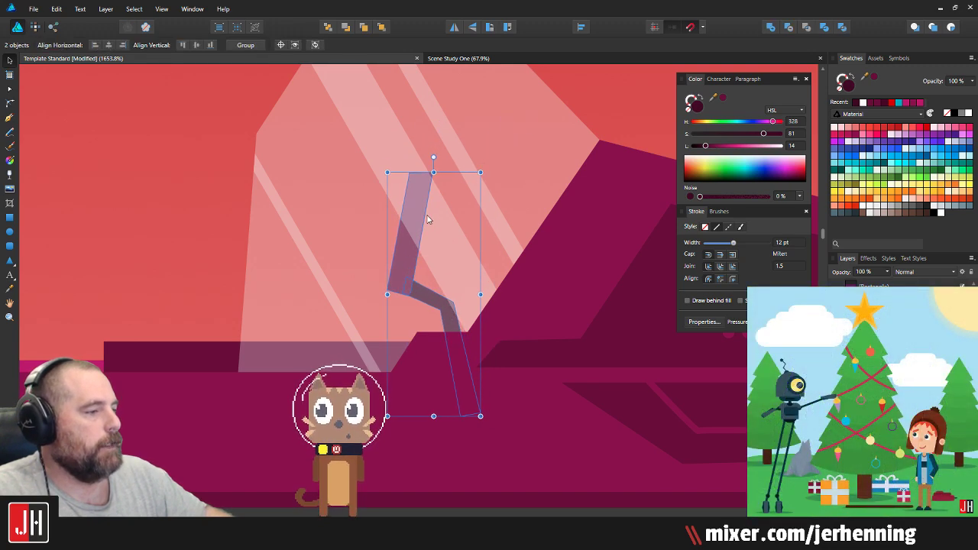
pyautogui.moveTo(428, 220); pyautogui.dragTo(475, 163)
pyautogui.scroll(-2, 483, 210)
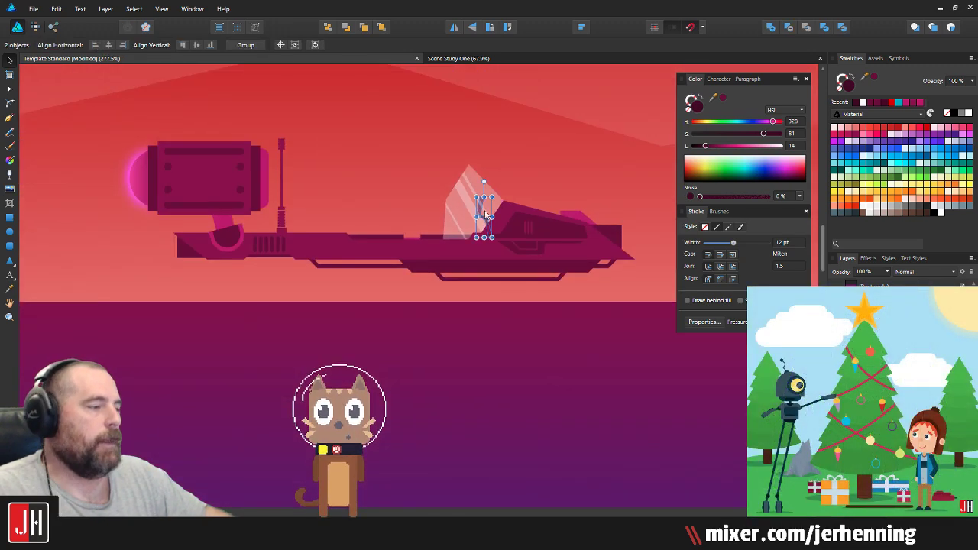
pyautogui.scroll(5, 466, 218)
pyautogui.moveTo(468, 215); pyautogui.dragTo(454, 239)
pyautogui.scroll(-15, 456, 239)
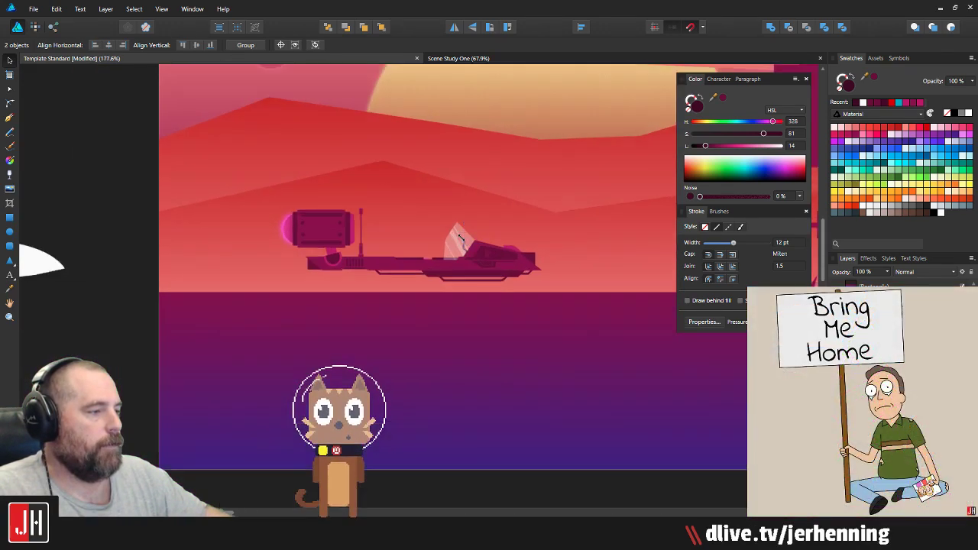
pyautogui.hotkey('ctrl', 'd')
# Step: Group all parts of the speeder, enlarge the group and shift it slightly left above the horizon
pyautogui.scroll(4, 460, 263)
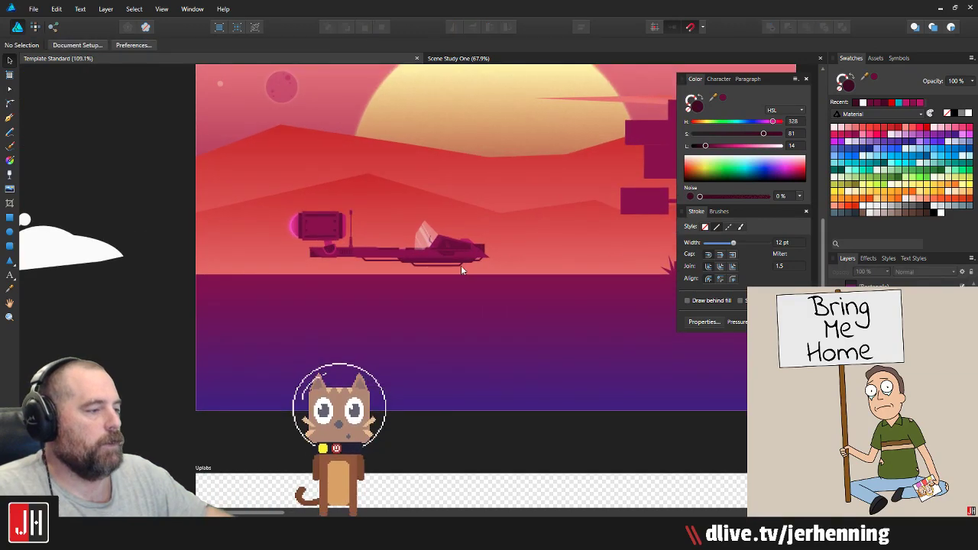
pyautogui.moveTo(403, 287); pyautogui.dragTo(372, 293)
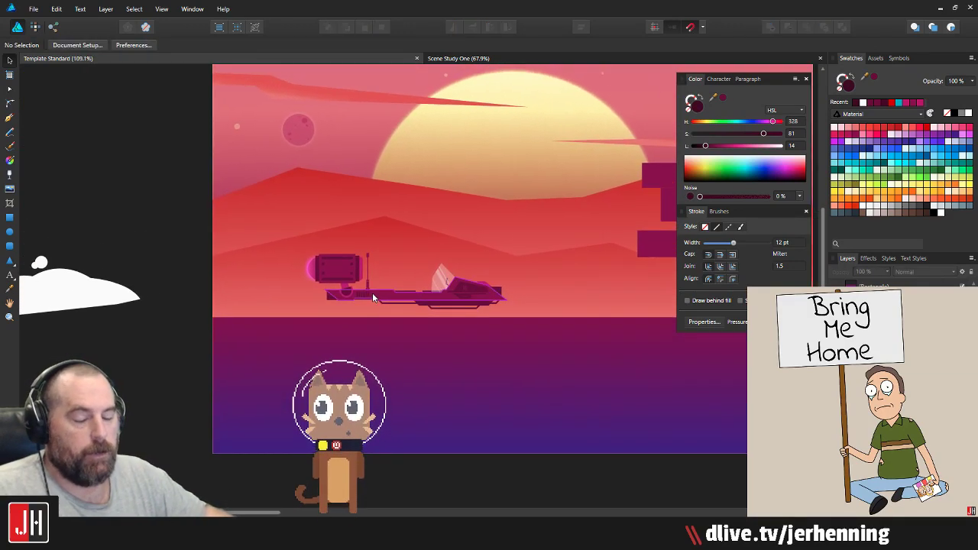
pyautogui.moveTo(154, 205); pyautogui.dragTo(545, 331)
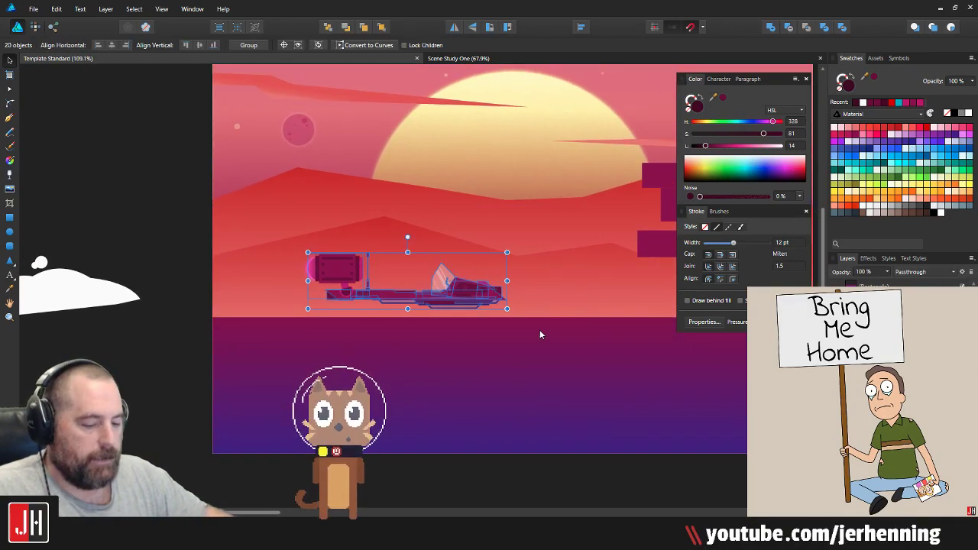
pyautogui.hotkey('ctrl', 'g')
pyautogui.moveTo(507, 251); pyautogui.dragTo(554, 210)
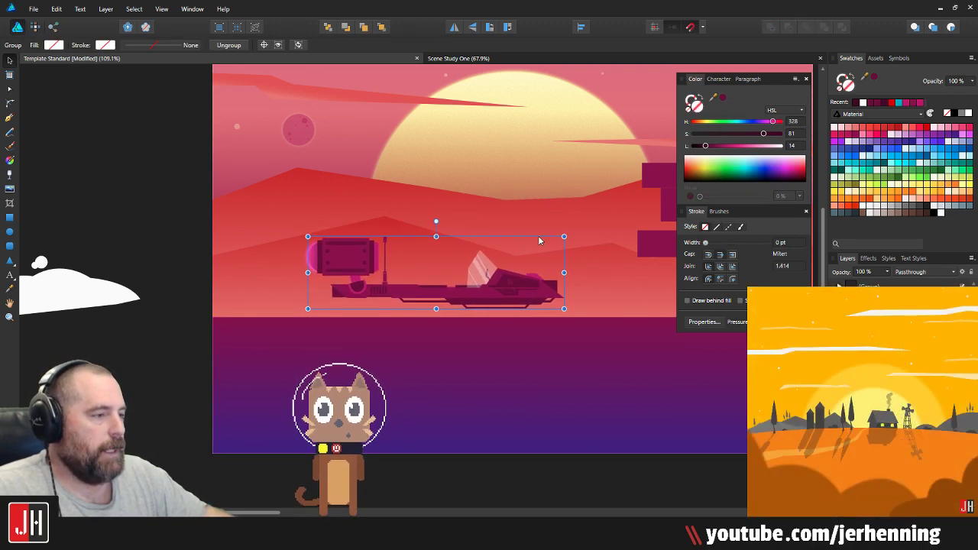
pyautogui.scroll(4, 543, 276)
pyautogui.moveTo(408, 294); pyautogui.dragTo(507, 321)
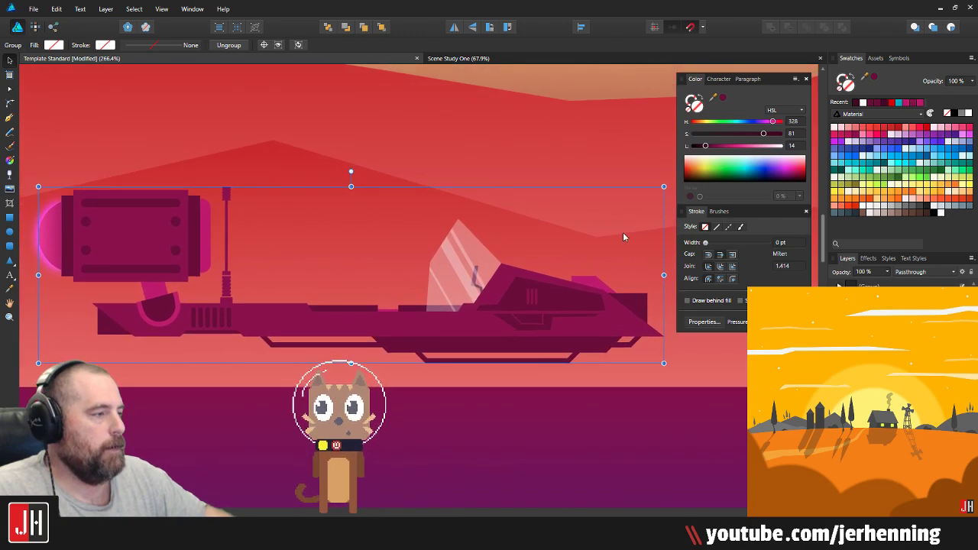
# Step: Delete the old speeder copy and the red gradient square lying outside the Instagram artboard
pyautogui.scroll(-3, 485, 333)
pyautogui.scroll(-4, 489, 335)
pyautogui.click(403, 281)
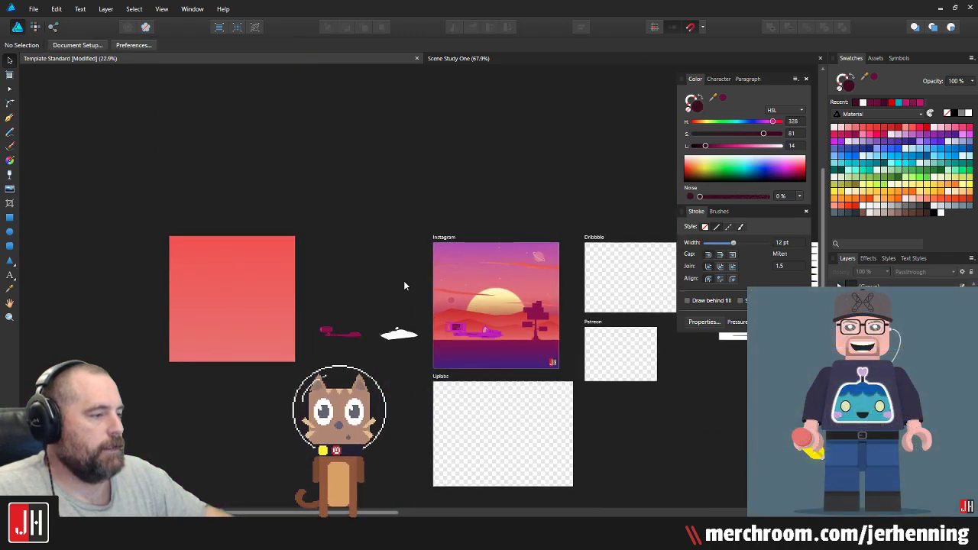
pyautogui.scroll(3, 472, 332)
pyautogui.hscroll(-6, 473, 304)
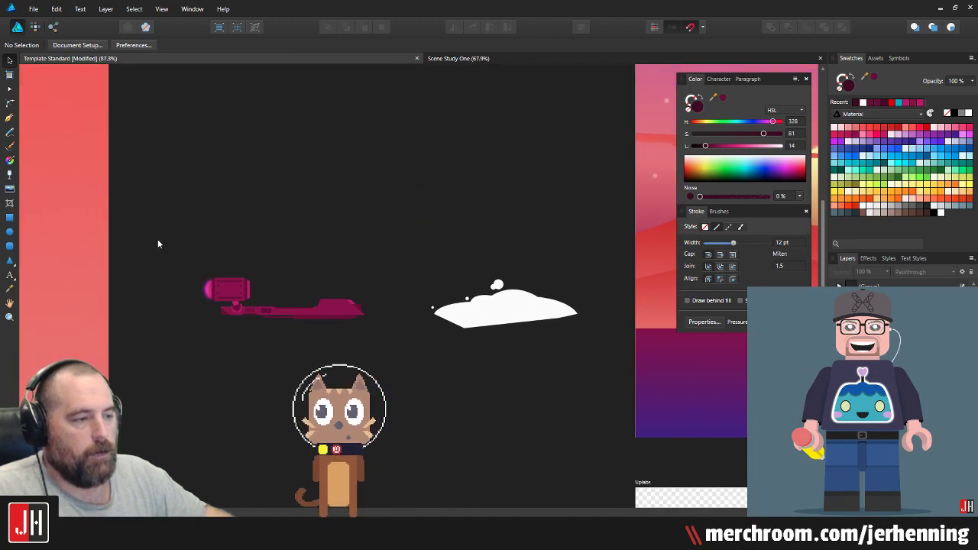
pyautogui.moveTo(157, 240); pyautogui.dragTo(418, 399)
pyautogui.press('Delete')
pyautogui.click(93, 221)
pyautogui.press('Delete')
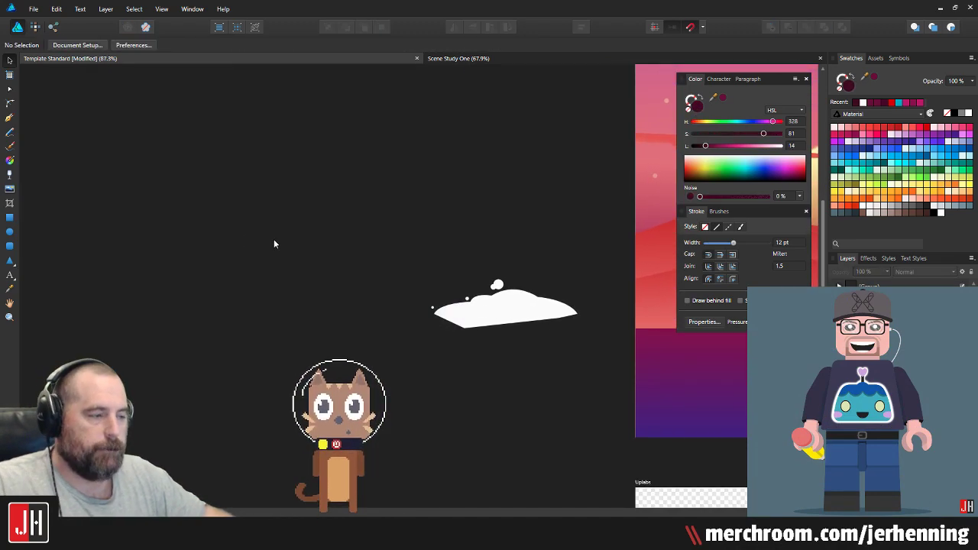
pyautogui.scroll(-4, 295, 279)
pyautogui.moveTo(344, 270); pyautogui.dragTo(280, 268)
pyautogui.moveTo(340, 281); pyautogui.dragTo(313, 286)
pyautogui.scroll(4, 337, 288)
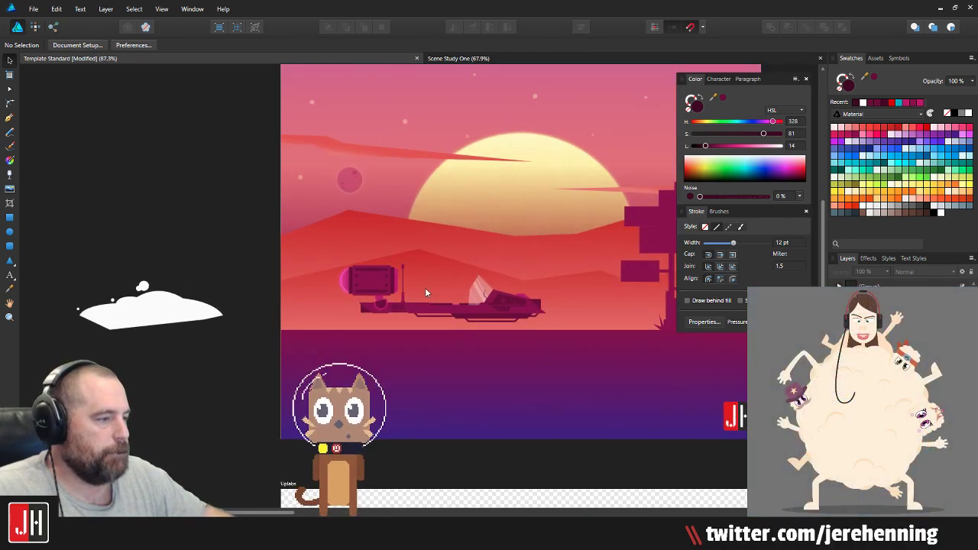
# Step: Shift the speeder group slightly right, keeping it hovering above the horizon
pyautogui.click(432, 317)
pyautogui.moveTo(429, 316); pyautogui.dragTo(434, 317)
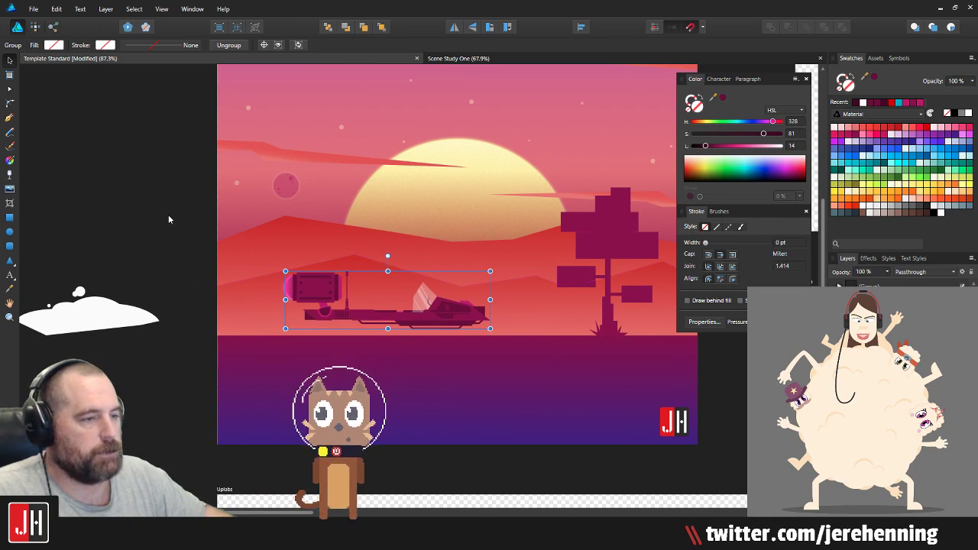
# Step: Draw a closed, bumpy dust cloud over the speeder's rear with the Pen tool, extending past the artboard's left edge, and fill it off-white
pyautogui.moveTo(174, 251); pyautogui.dragTo(215, 241)
pyautogui.scroll(2, 214, 242)
pyautogui.click(10, 117)
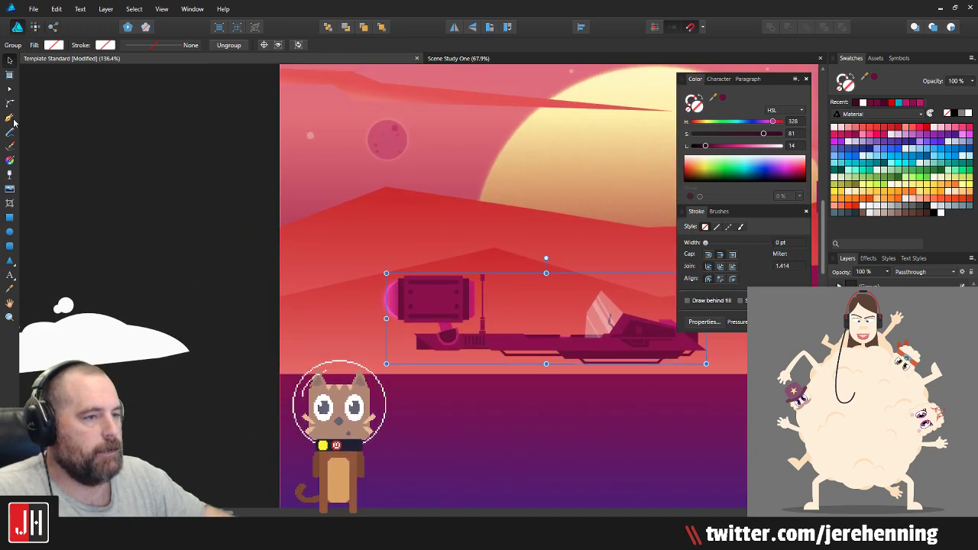
pyautogui.hotkey('ctrl', 'd')
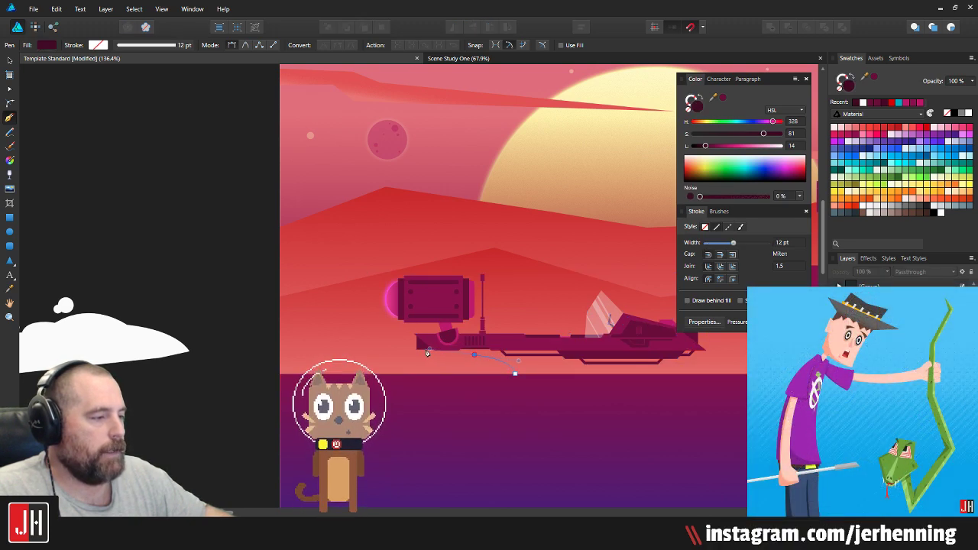
pyautogui.moveTo(443, 371); pyautogui.dragTo(474, 357)
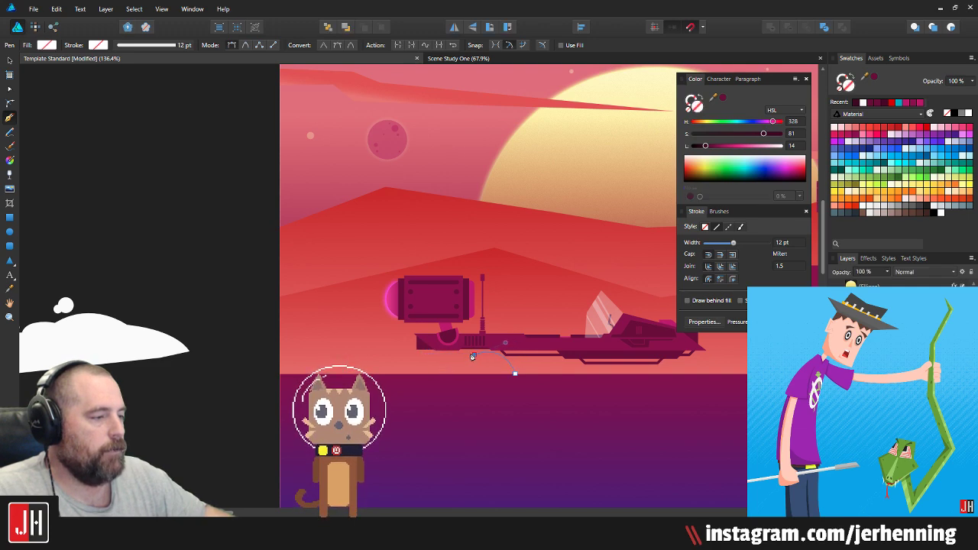
pyautogui.moveTo(385, 342); pyautogui.dragTo(393, 343)
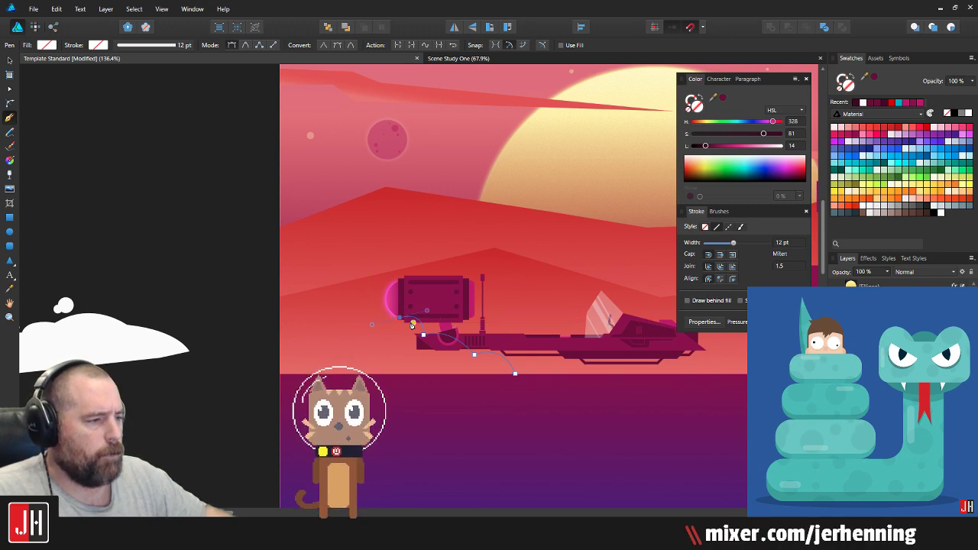
pyautogui.moveTo(447, 317); pyautogui.dragTo(596, 320)
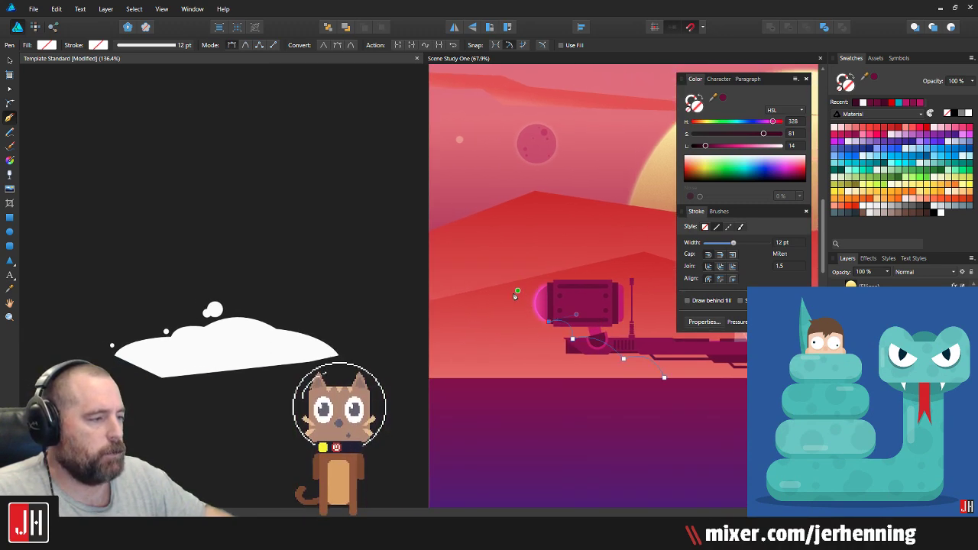
pyautogui.moveTo(472, 302); pyautogui.dragTo(433, 333)
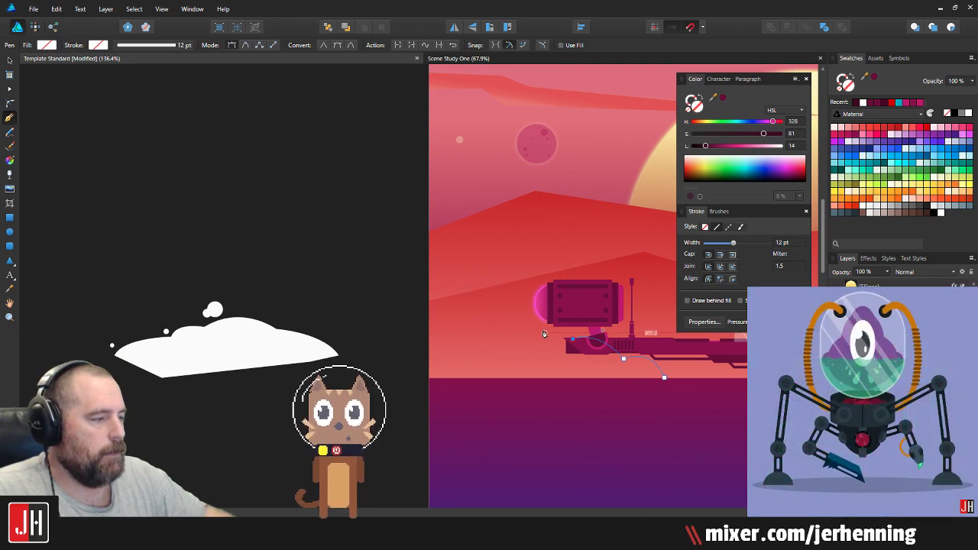
pyautogui.moveTo(542, 327); pyautogui.dragTo(512, 342)
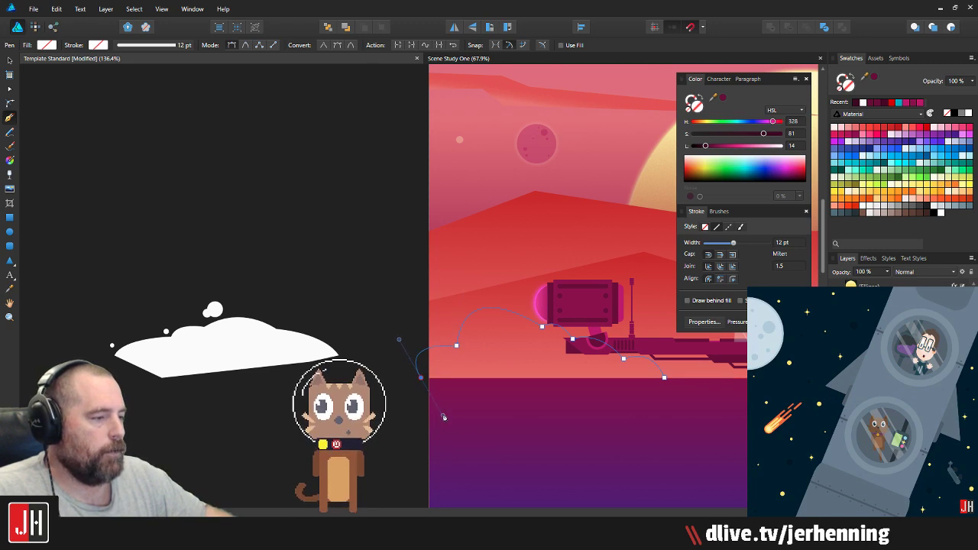
pyautogui.moveTo(422, 382); pyautogui.dragTo(460, 401)
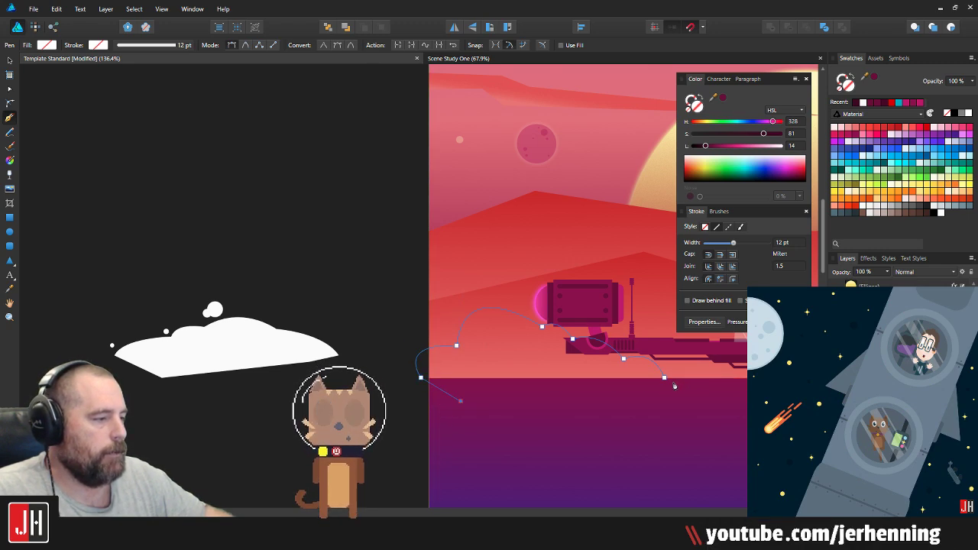
pyautogui.moveTo(668, 382); pyautogui.dragTo(563, 383)
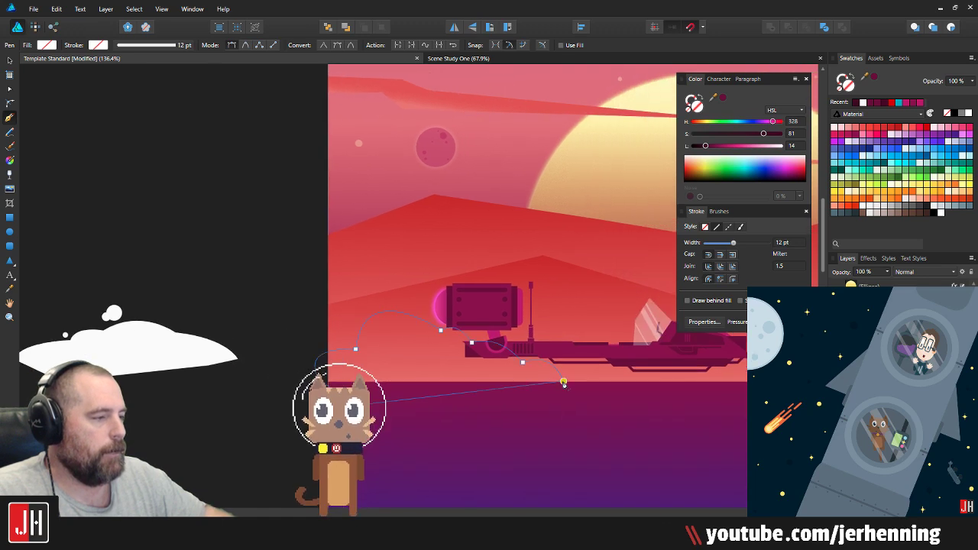
pyautogui.click(862, 206)
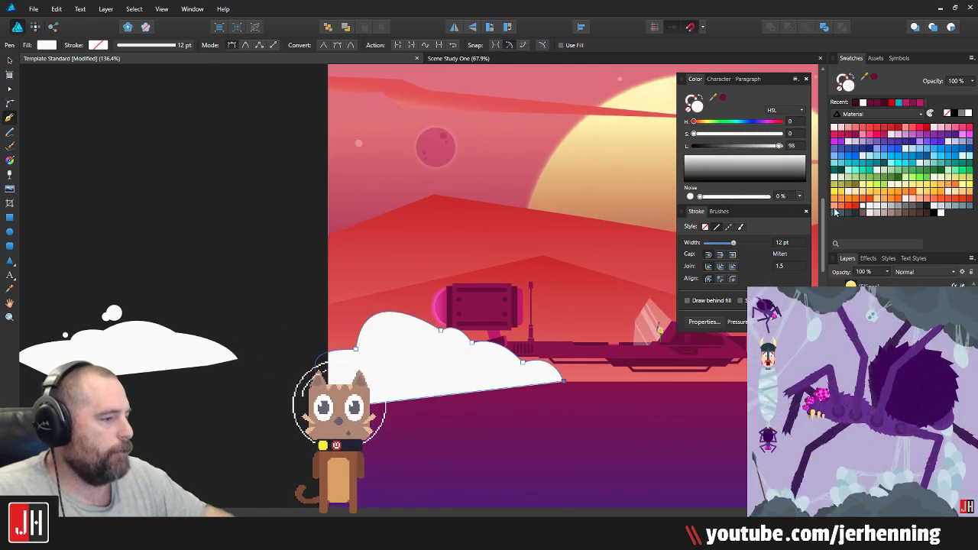
# Step: Cut the dust cloud, paste it in front of the speeder but behind the purple ground, and set its opacity to 40%
pyautogui.press('v')
pyautogui.click(285, 243)
pyautogui.click(412, 356)
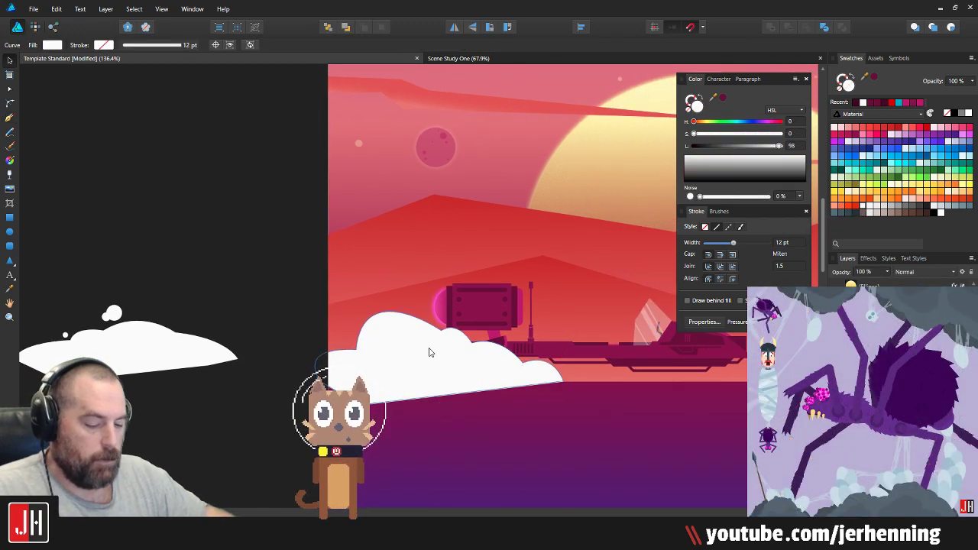
pyautogui.hotkey('ctrl', 'x')
pyautogui.click(502, 350)
pyautogui.hotkey('ctrl', 'v')
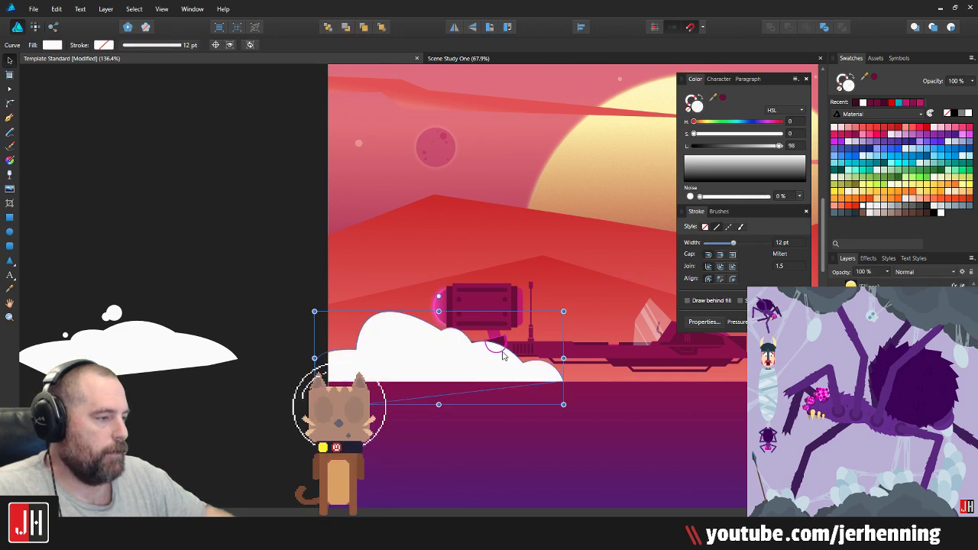
pyautogui.click(297, 289)
pyautogui.click(435, 343)
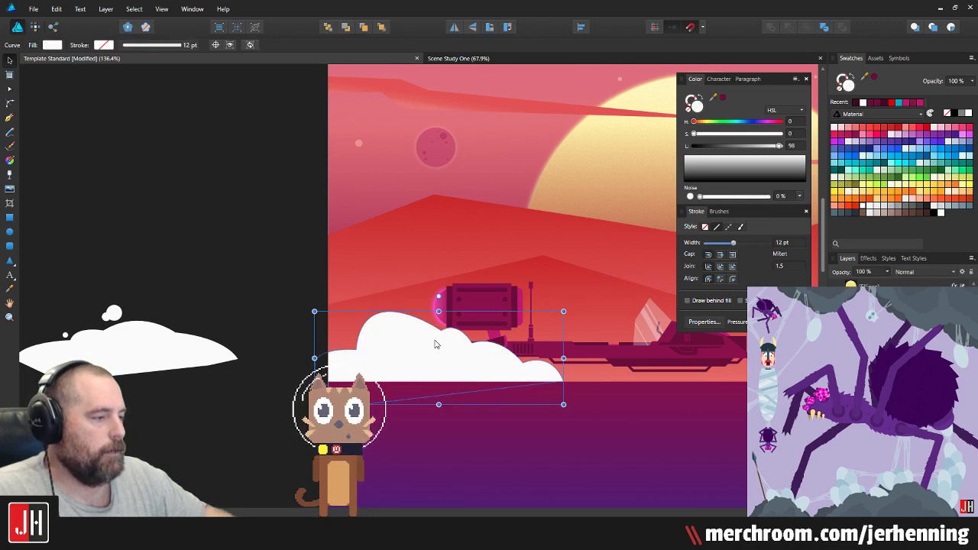
pyautogui.press('4')
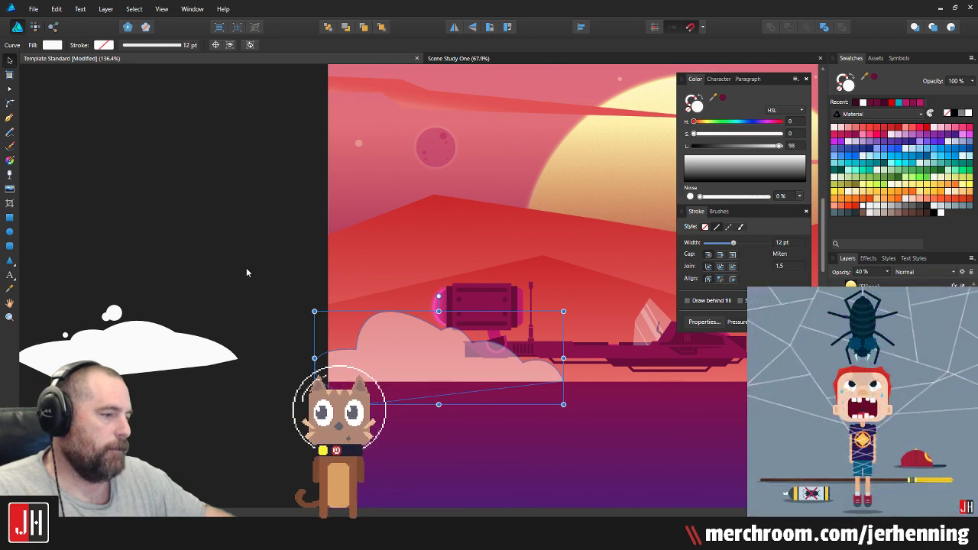
# Step: Reshape the dust cloud by moving the two nodes between its middle bumps to the left, away from the engine
pyautogui.click(246, 269)
pyautogui.scroll(2, 441, 353)
pyautogui.click(461, 346)
pyautogui.scroll(3, 467, 328)
pyautogui.press('a')
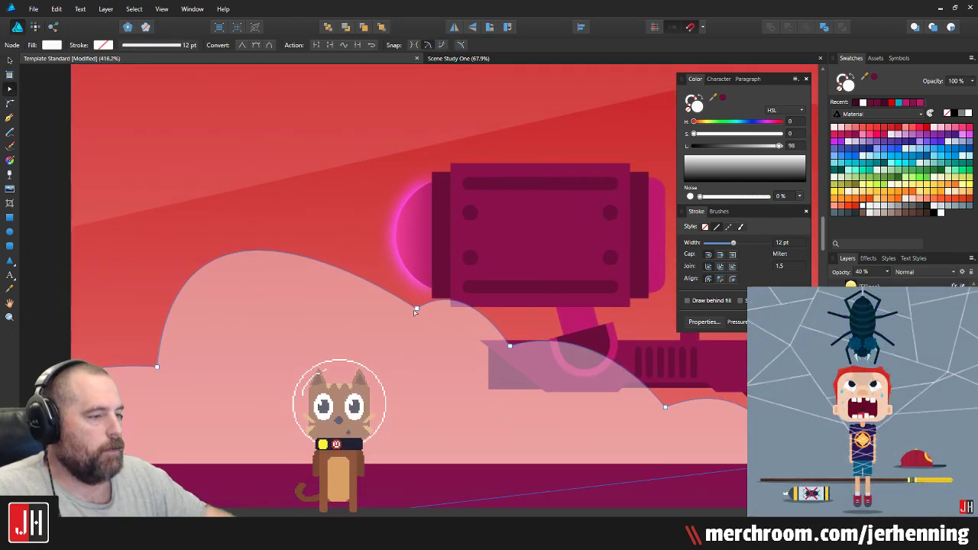
pyautogui.moveTo(262, 230); pyautogui.dragTo(456, 343)
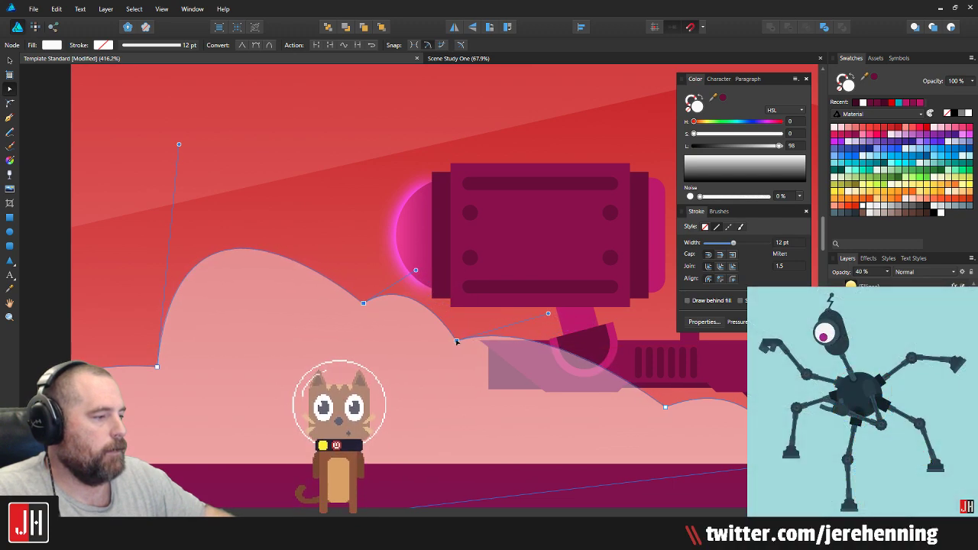
pyautogui.press('v')
pyautogui.scroll(-4, 474, 344)
pyautogui.scroll(-2, 479, 342)
pyautogui.click(372, 271)
# Step: Move the speeder a little farther right relative to the dust cloud behind its engine
pyautogui.scroll(5, 467, 323)
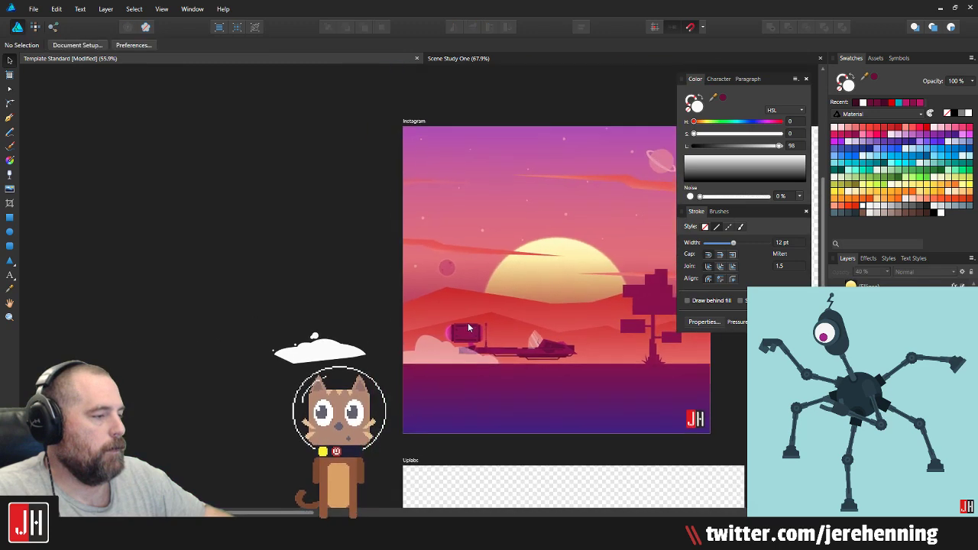
pyautogui.moveTo(447, 329); pyautogui.dragTo(406, 330)
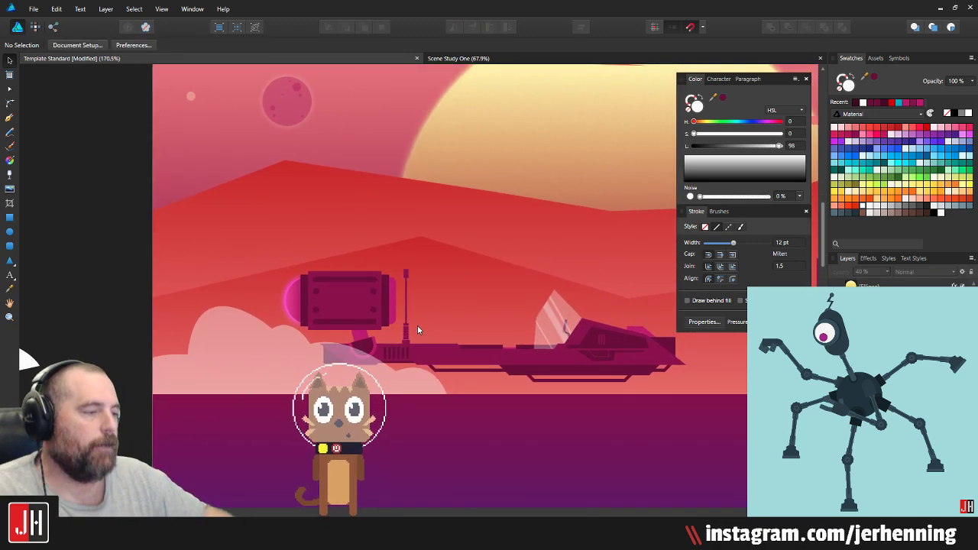
pyautogui.click(410, 351)
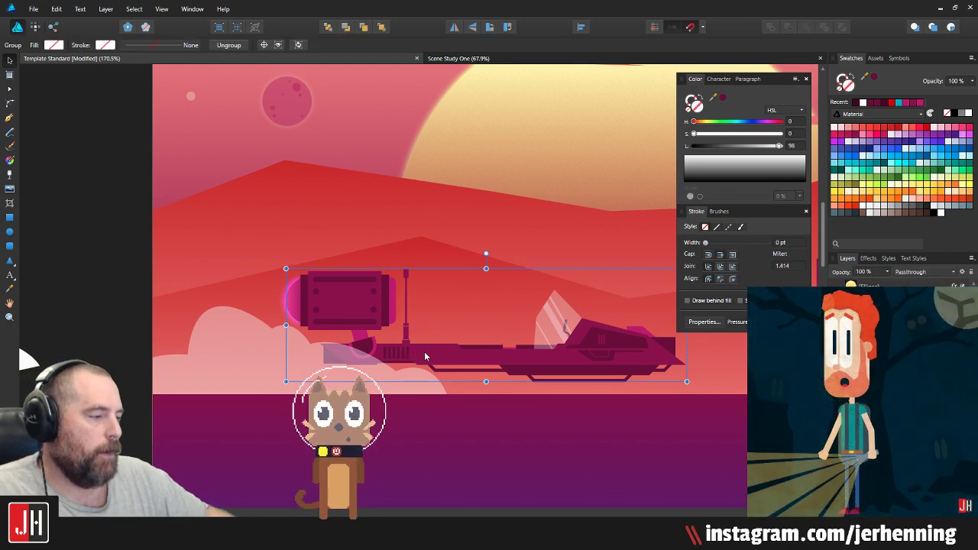
pyautogui.moveTo(424, 352); pyautogui.dragTo(433, 356)
pyautogui.scroll(-10, 432, 351)
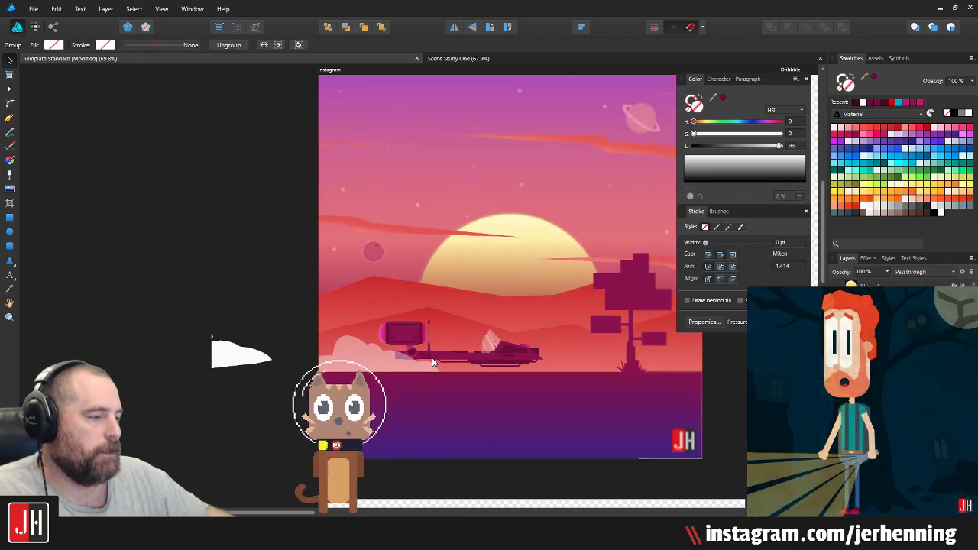
pyautogui.click(366, 316)
pyautogui.scroll(10, 429, 350)
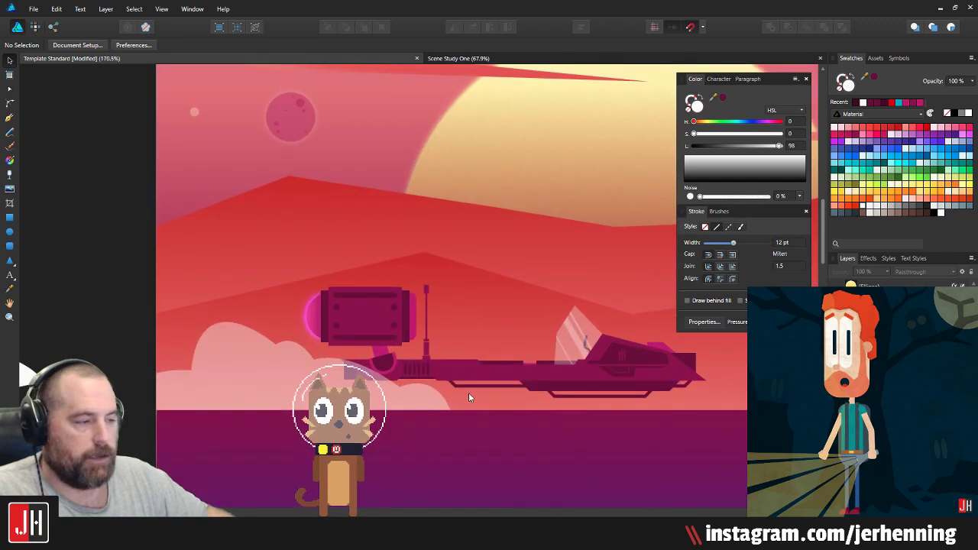
pyautogui.press('p')
pyautogui.click(524, 412)
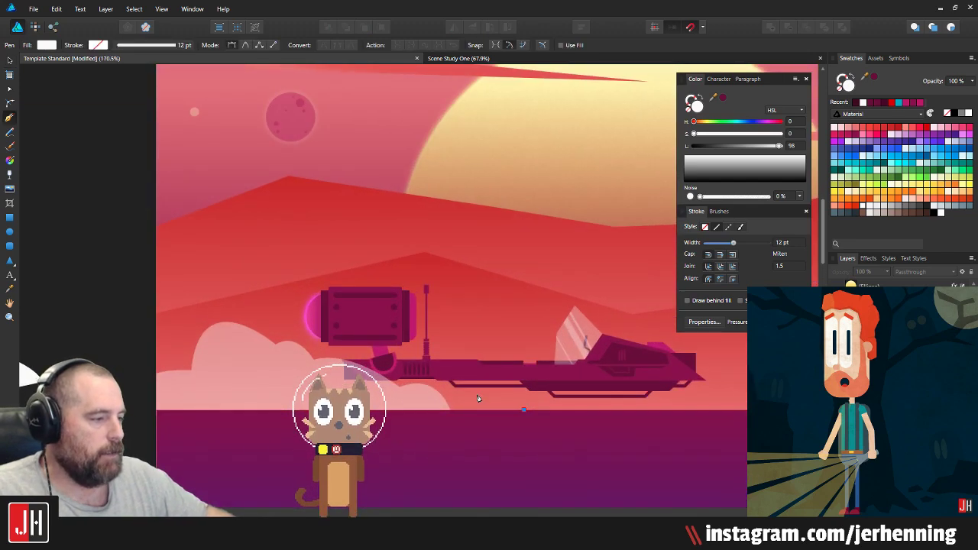
pyautogui.moveTo(468, 398); pyautogui.dragTo(433, 420)
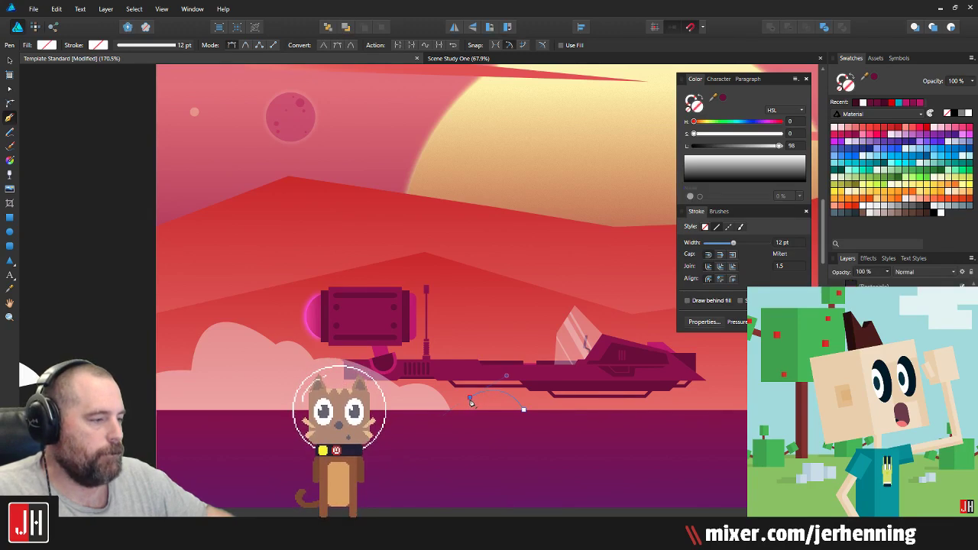
pyautogui.hotkey('ctrl', 'z')
pyautogui.hotkey('ctrl', 'z')
pyautogui.hotkey('ctrl', 'z')
# Step: Draw a second, longer and lower dust cloud across the horizon beneath the speeder's rear with the Pen tool and fill it off-white
pyautogui.hotkey('ctrl', 'd')
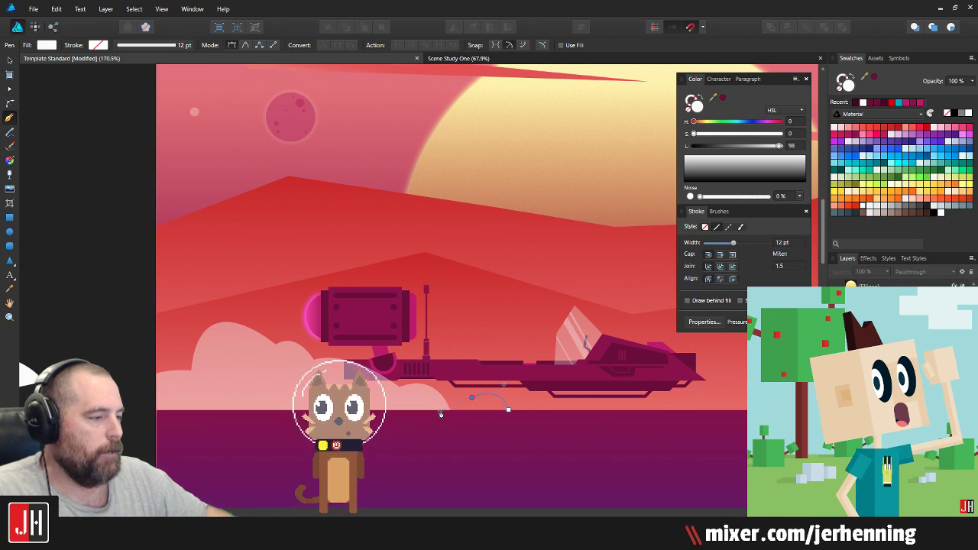
pyautogui.click(469, 399)
pyautogui.moveTo(432, 393); pyautogui.dragTo(419, 421)
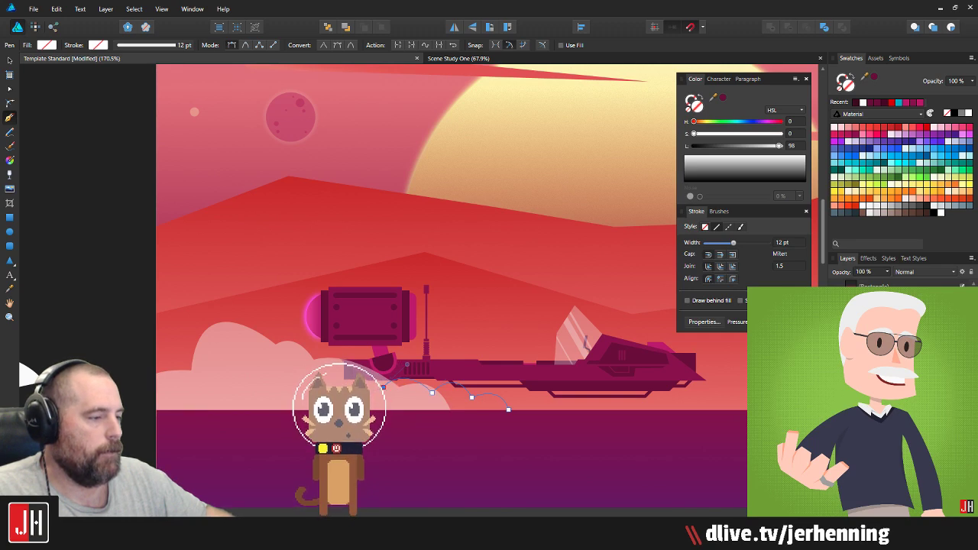
pyautogui.click(271, 379)
pyautogui.click(221, 352)
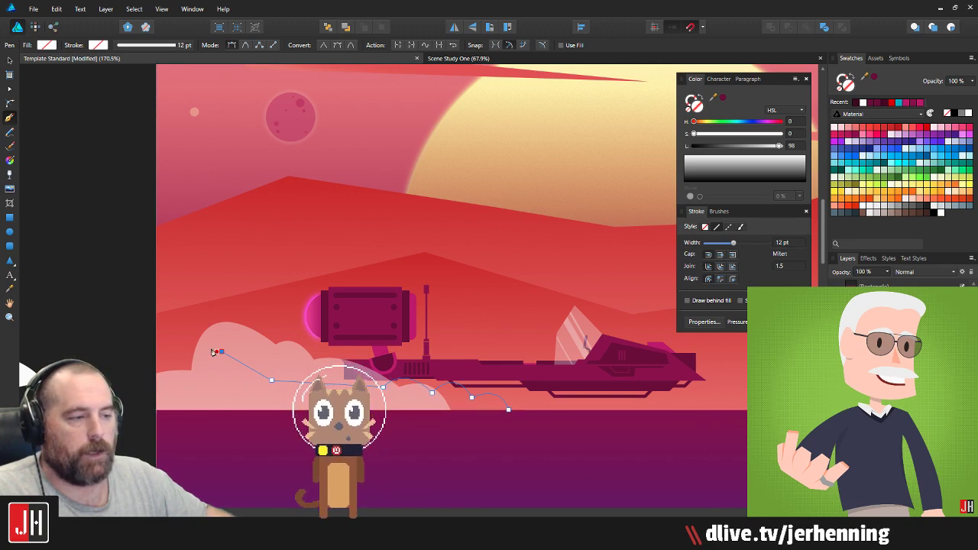
pyautogui.moveTo(139, 361); pyautogui.dragTo(162, 304)
pyautogui.keyDown('alt'); pyautogui.click(140, 361); pyautogui.keyUp('alt')
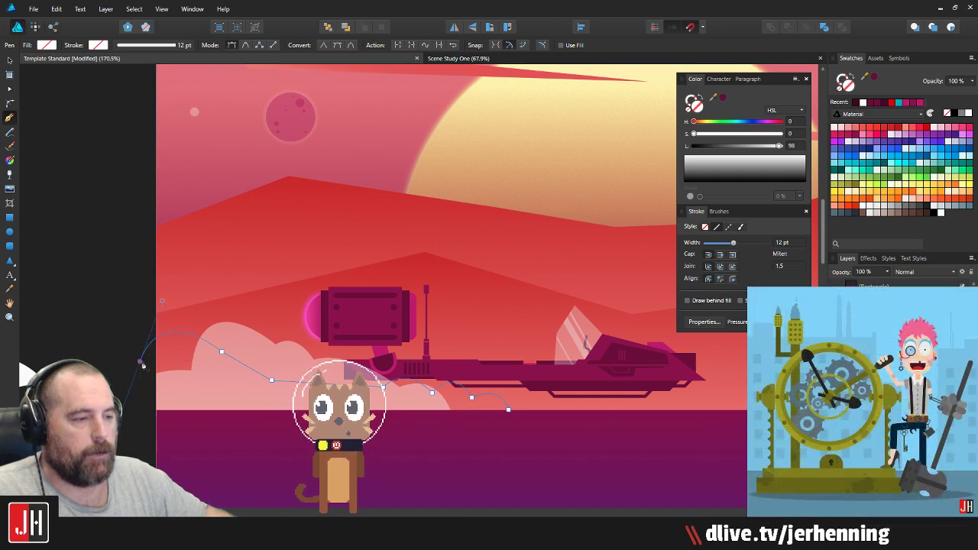
pyautogui.click(127, 422)
pyautogui.click(127, 424)
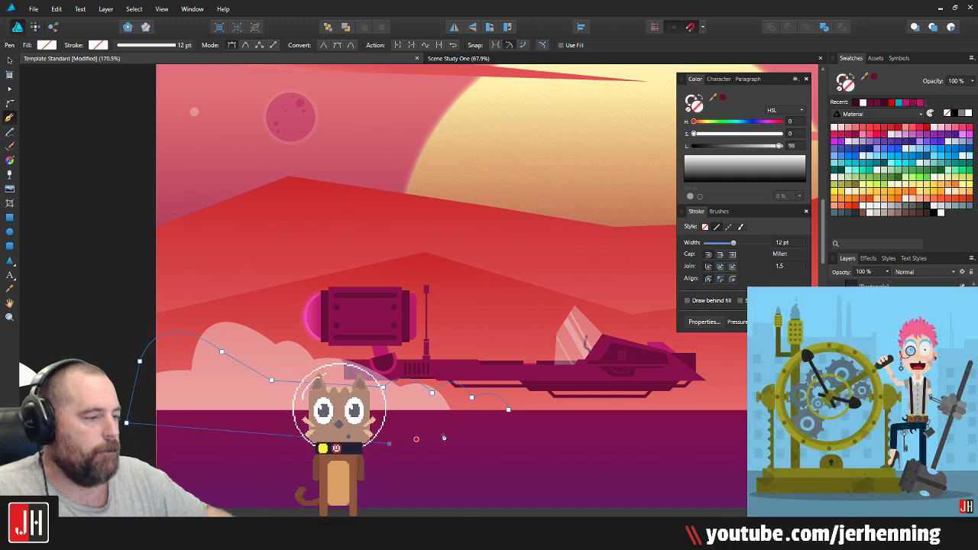
pyautogui.click(508, 411)
pyautogui.click(865, 211)
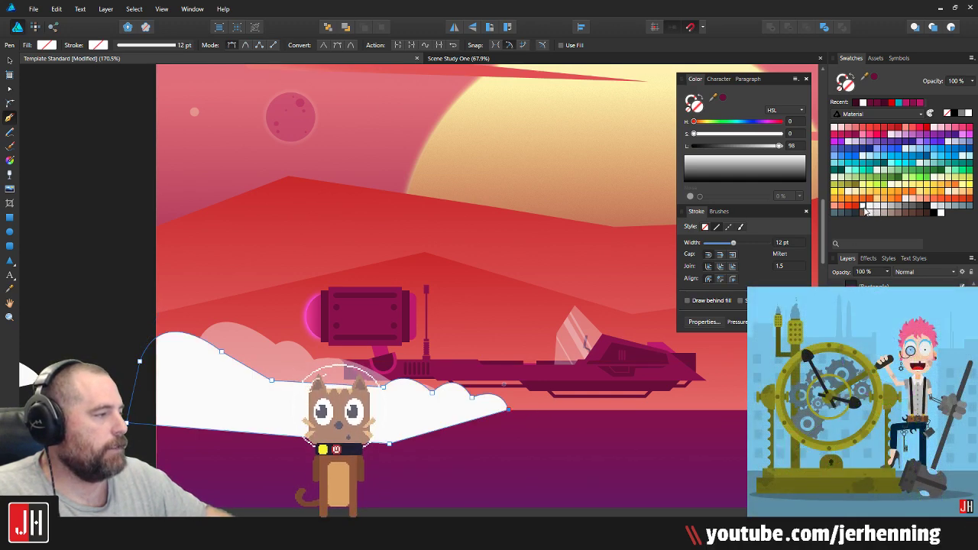
# Step: Set the second dust cloud's opacity to 20%, then cut it and paste it behind the purple ground
pyautogui.press('2')
pyautogui.press('v')
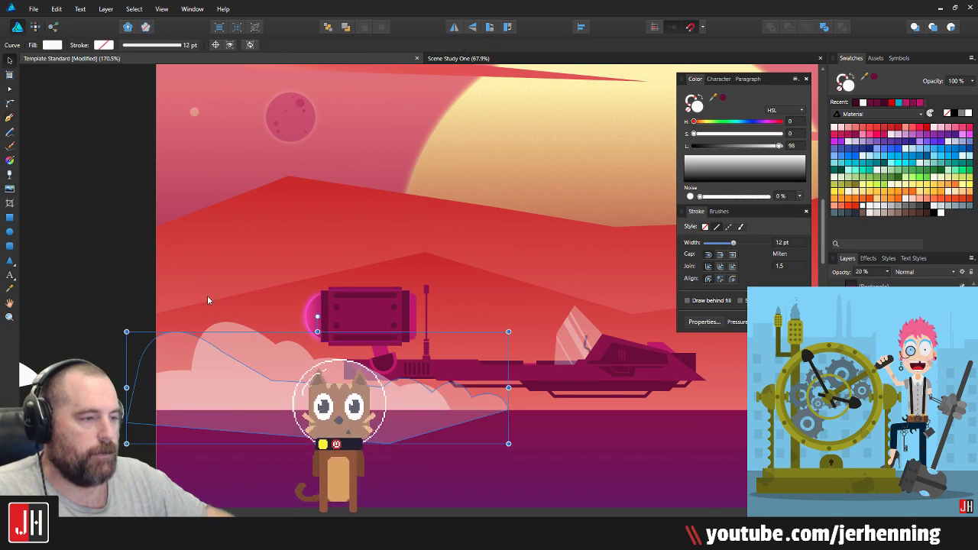
pyautogui.click(134, 247)
pyautogui.click(204, 377)
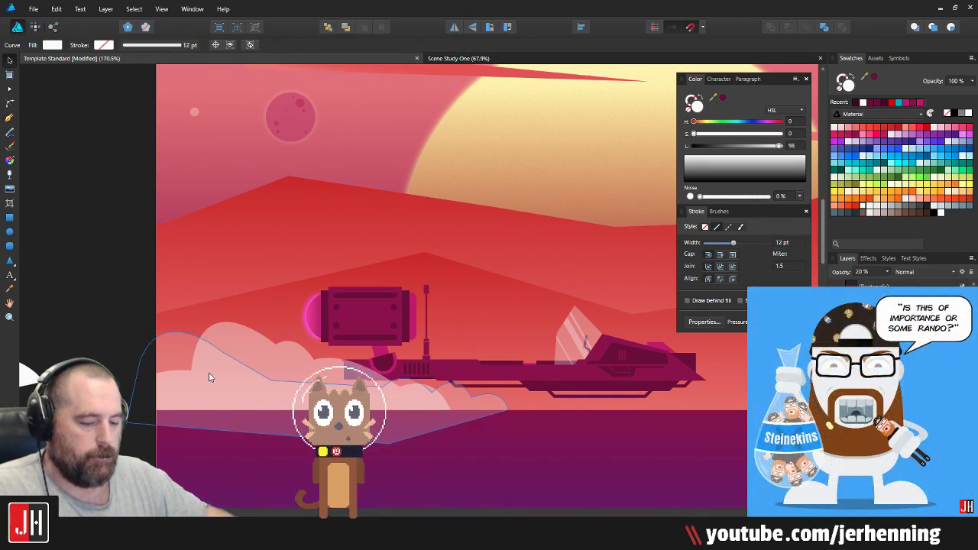
pyautogui.hotkey('ctrl', 'x')
pyautogui.click(221, 305)
pyautogui.click(220, 310)
pyautogui.click(125, 277)
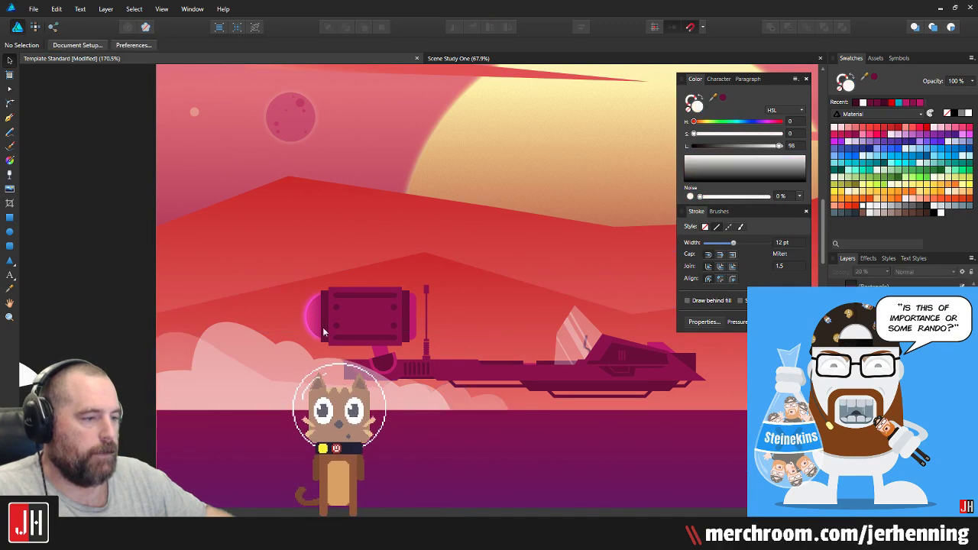
pyautogui.scroll(3, 366, 356)
pyautogui.moveTo(408, 410); pyautogui.dragTo(489, 404)
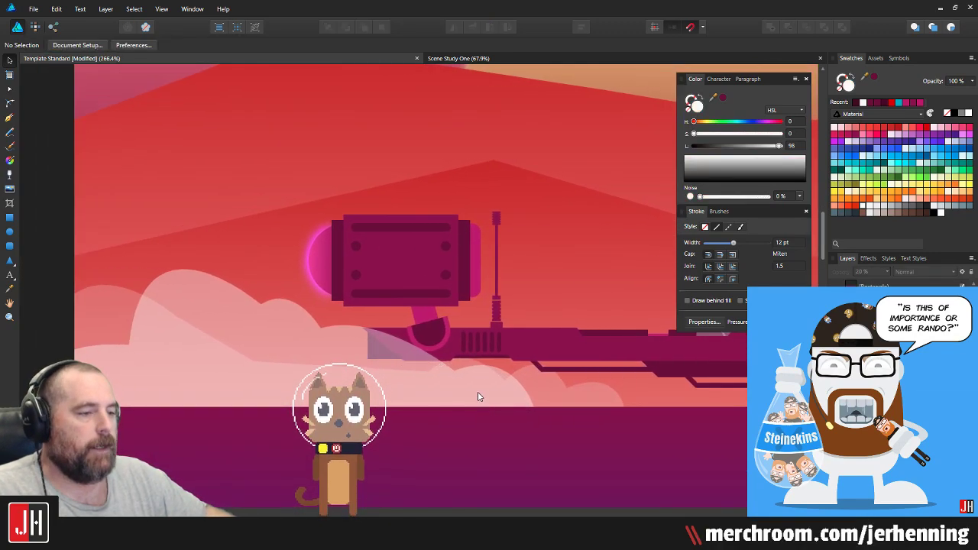
pyautogui.moveTo(457, 377); pyautogui.dragTo(515, 384)
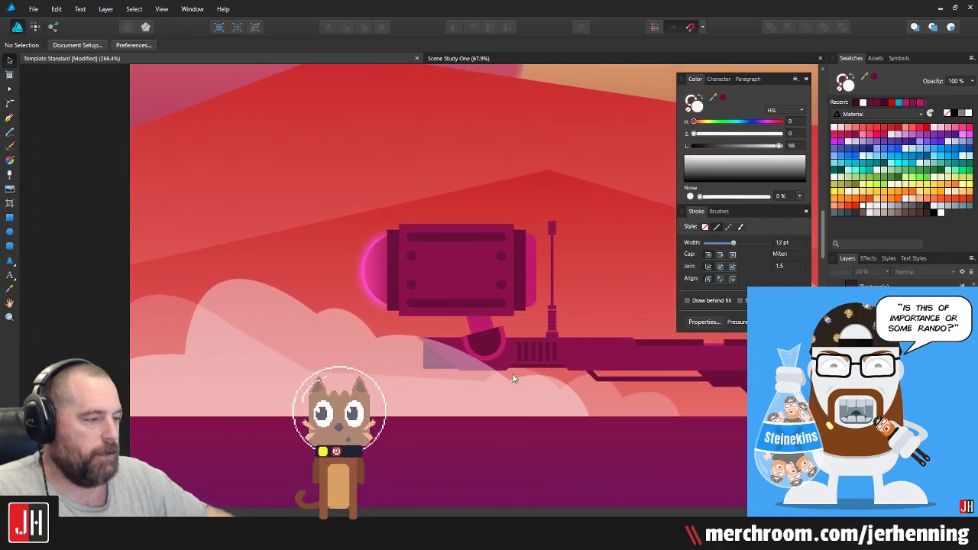
# Step: Draw a swatch circle beside the artboard and fill it with the pink sampled from the front dust cloud
pyautogui.click(9, 232)
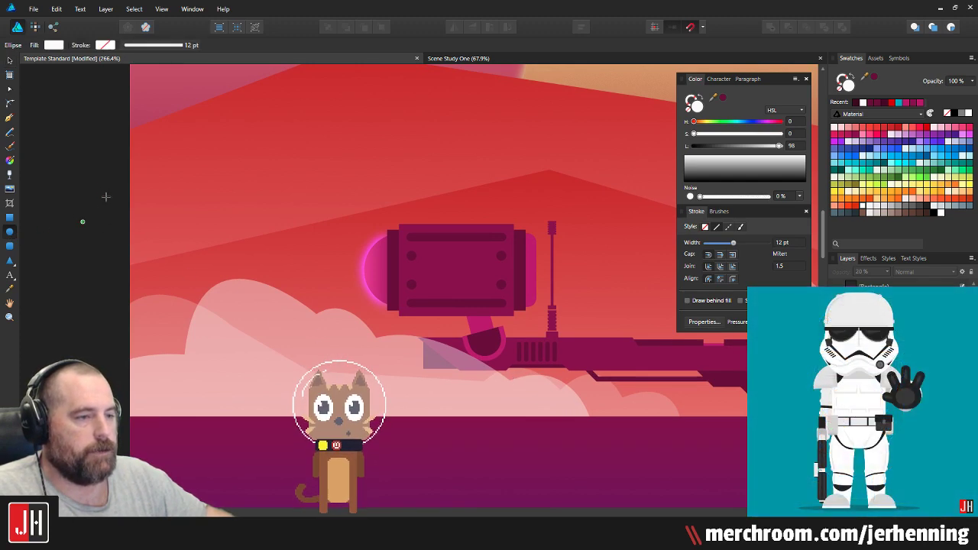
pyautogui.moveTo(53, 162); pyautogui.dragTo(120, 230)
pyautogui.press('i')
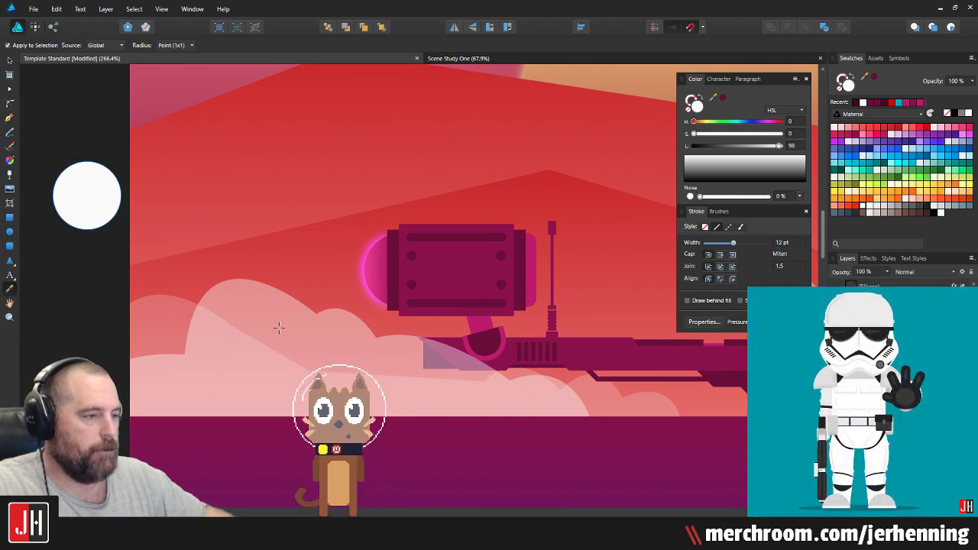
pyautogui.click(277, 327)
# Step: Duplicate the swatch circle below the original and fill the copy with the darker pink sampled from the rear dust cloud
pyautogui.press('v')
pyautogui.moveTo(95, 218); pyautogui.dragTo(95, 333)
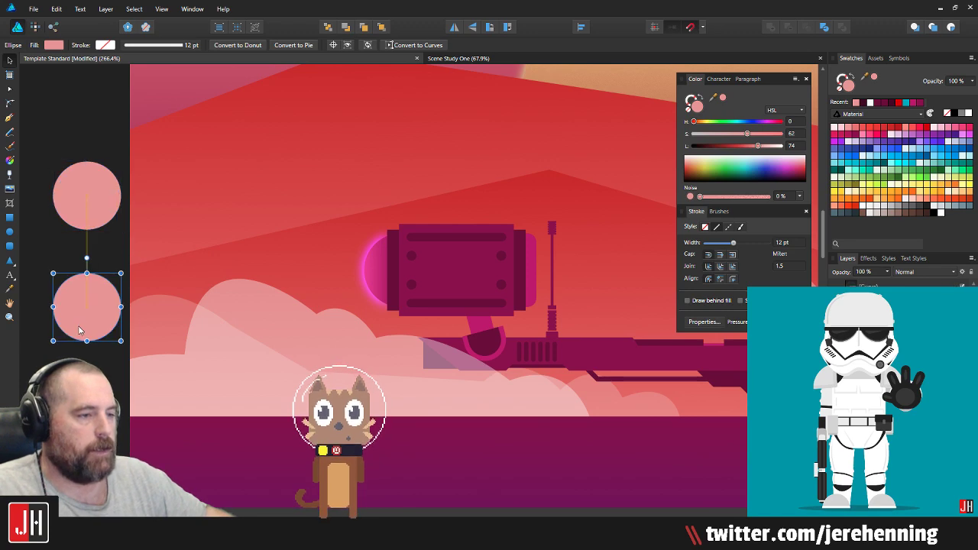
pyautogui.press('i')
pyautogui.click(166, 321)
pyautogui.press('v')
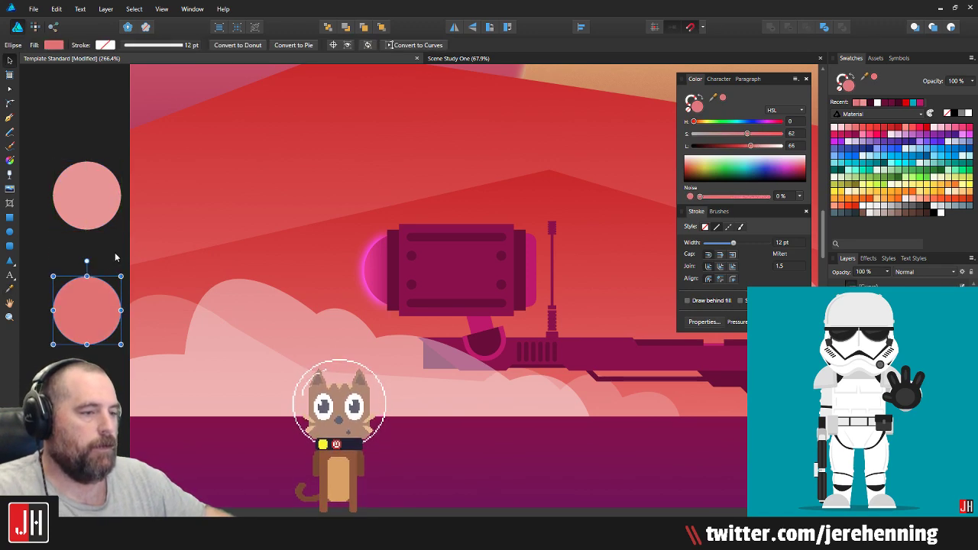
# Step: Set the front dust cloud's opacity to 100% and fill it with the lighter pink of the upper swatch circle
pyautogui.click(282, 297)
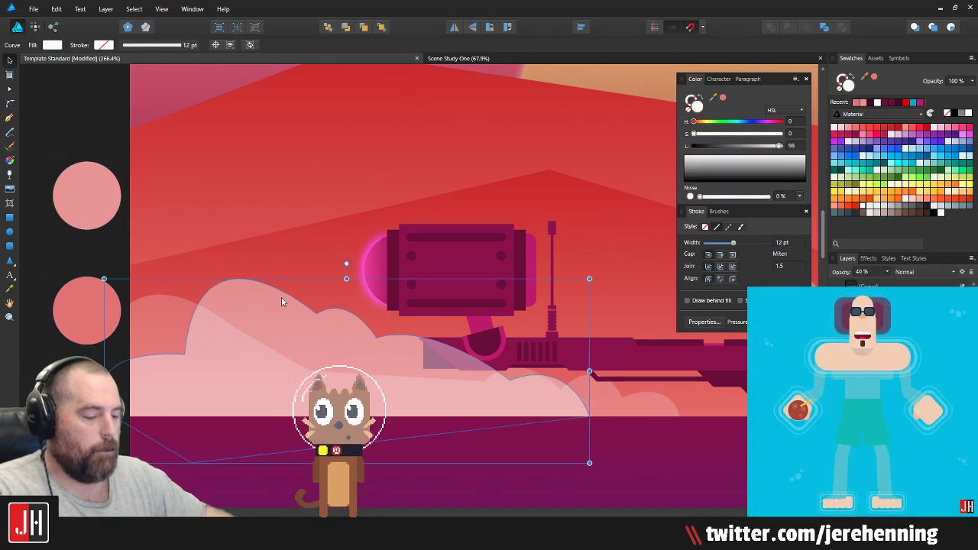
pyautogui.press('0')
pyautogui.press('i')
pyautogui.click(103, 189)
pyautogui.press('v')
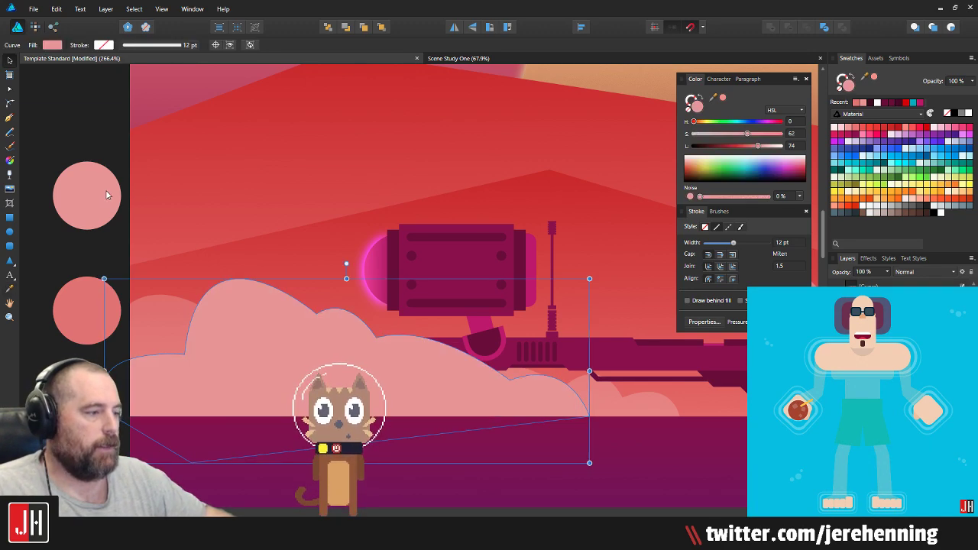
# Step: Set the rear dust cloud's opacity to 100% and fill it with the darker pink of the lower swatch circle
pyautogui.click(150, 315)
pyautogui.press('0')
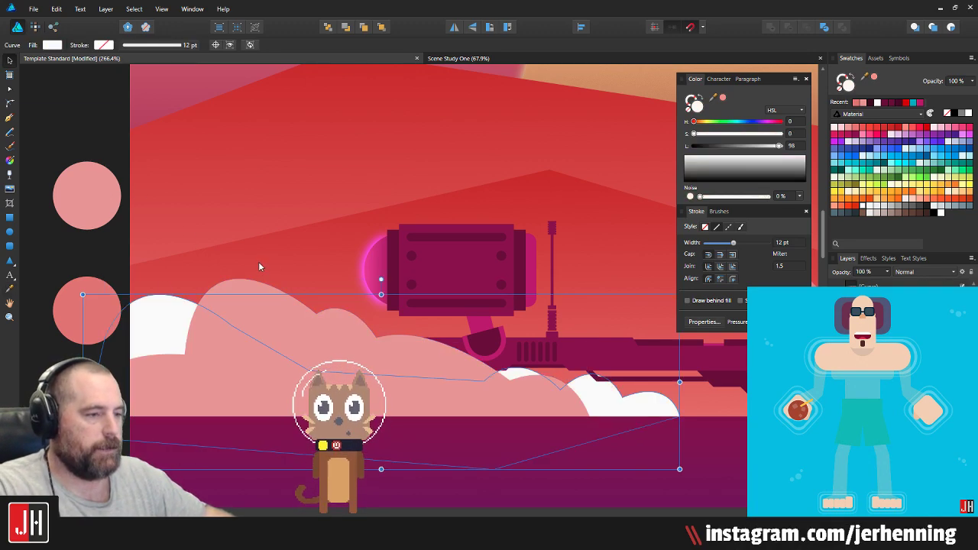
pyautogui.press('i')
pyautogui.click(90, 285)
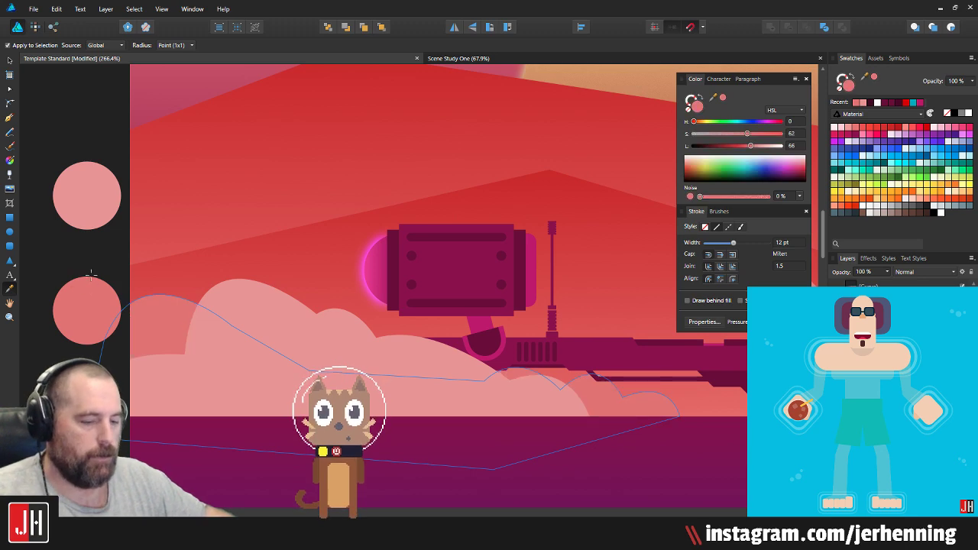
pyautogui.press('v')
pyautogui.click(90, 245)
# Step: Lighten the rear dust cloud's fill to a lightness of 68
pyautogui.scroll(-4, 146, 270)
pyautogui.moveTo(226, 269); pyautogui.dragTo(294, 335)
pyautogui.scroll(3, 405, 379)
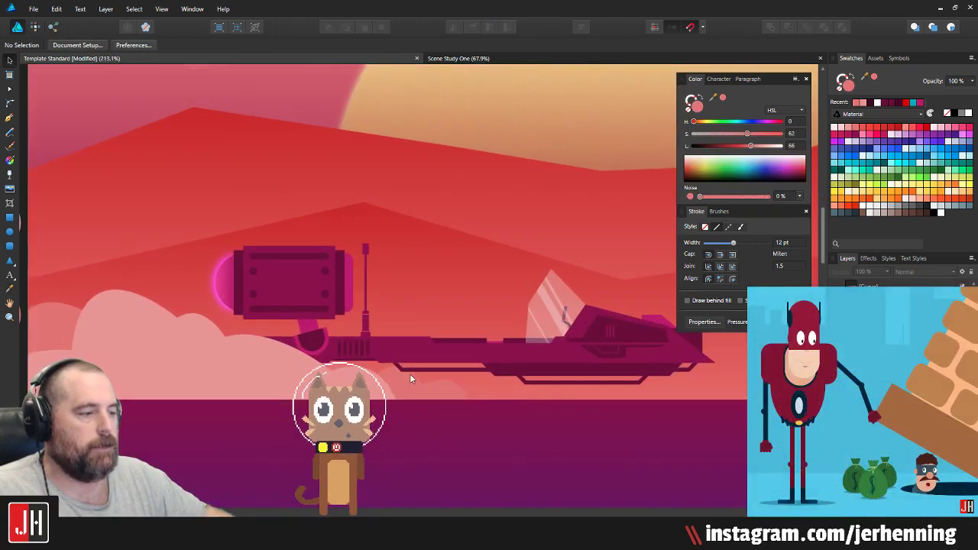
pyautogui.click(411, 375)
pyautogui.moveTo(751, 147); pyautogui.dragTo(753, 149)
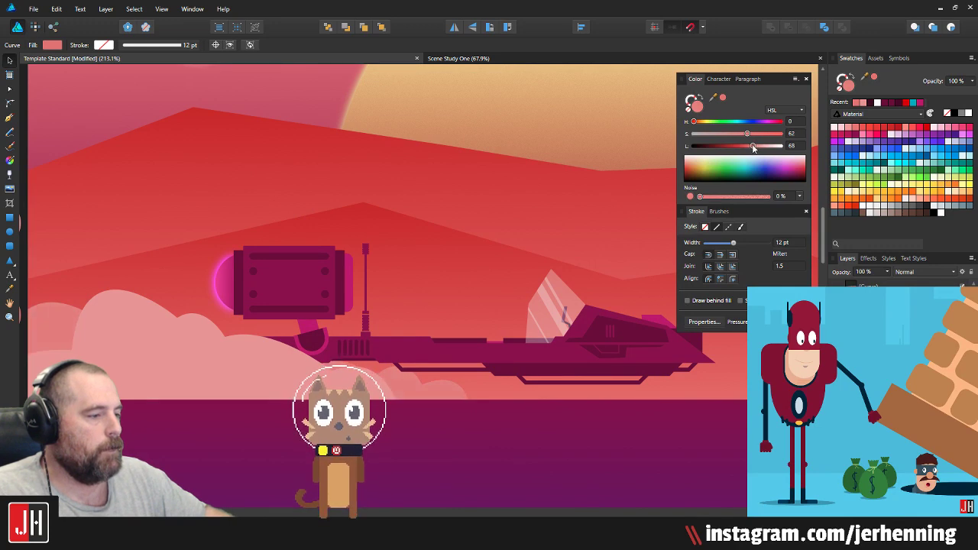
# Step: Move both dust clouds together a little to the right and enlarge them slightly
pyautogui.hscroll(-3, 507, 251)
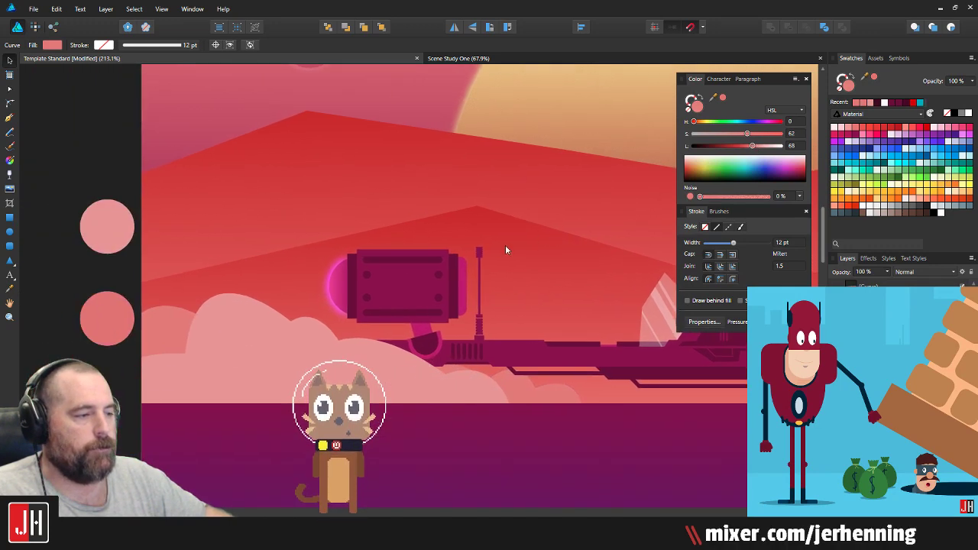
pyautogui.keyDown('shift'); pyautogui.click(277, 336); pyautogui.keyUp('shift')
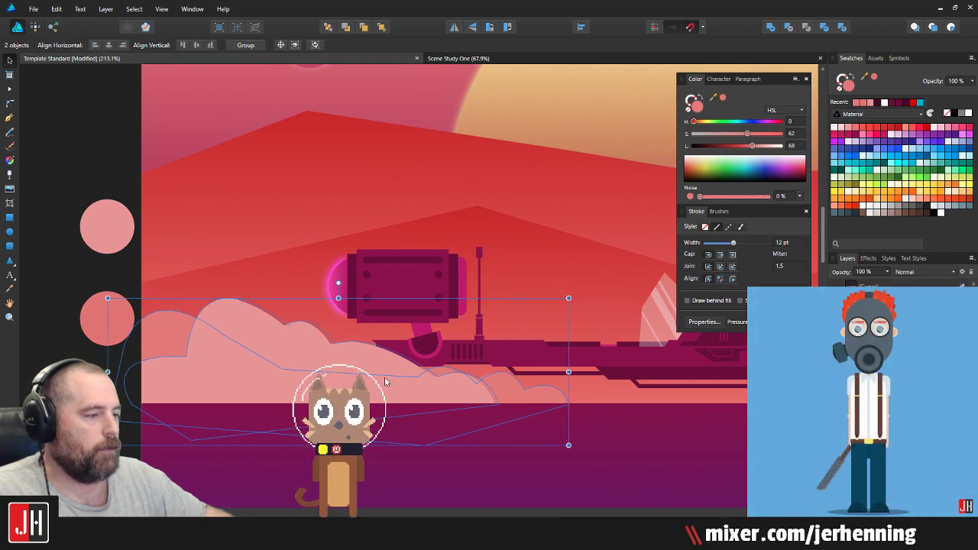
pyautogui.moveTo(386, 377)
pyautogui.mouseDown()
pyautogui.moveTo(414, 380)
pyautogui.moveTo(402, 379)
pyautogui.mouseUp()
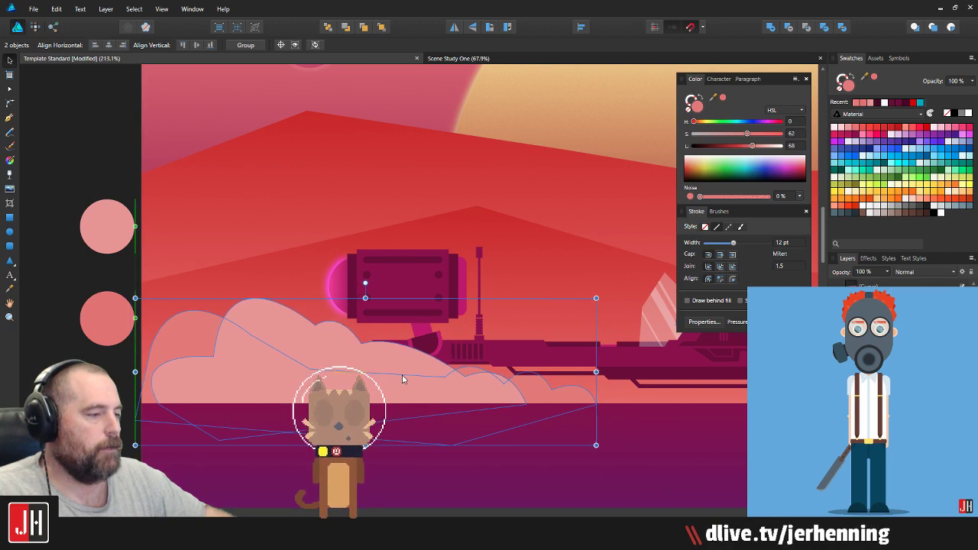
pyautogui.moveTo(595, 298); pyautogui.dragTo(604, 295)
# Step: Extend the left ends of both dust clouds to the artboard's left edge by moving their end nodes and adjusting the handles
pyautogui.press('a')
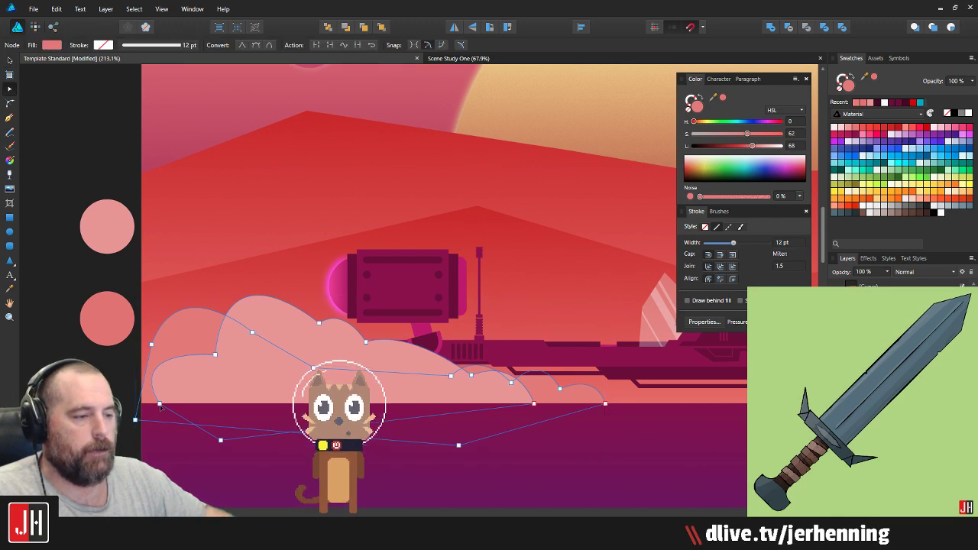
pyautogui.moveTo(136, 406); pyautogui.dragTo(143, 392)
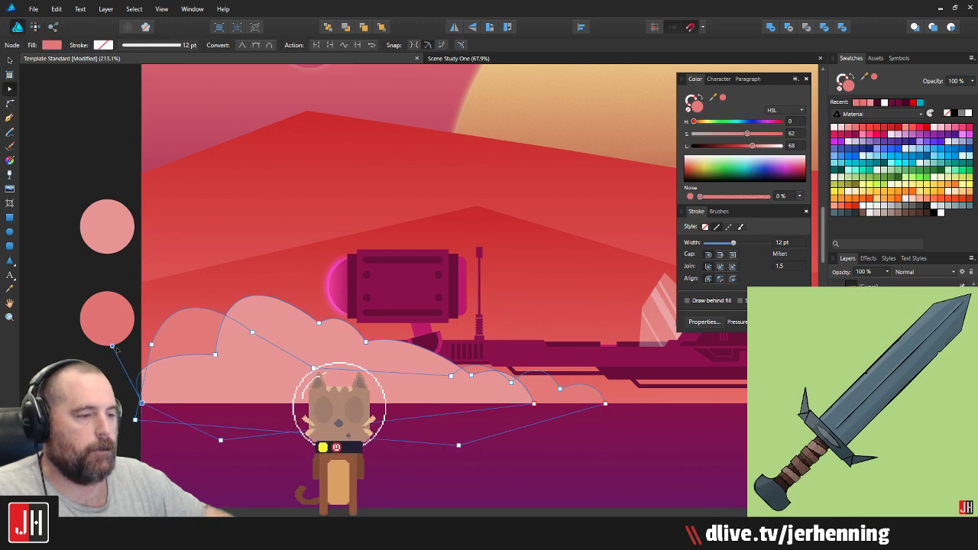
pyautogui.moveTo(108, 347); pyautogui.dragTo(152, 351)
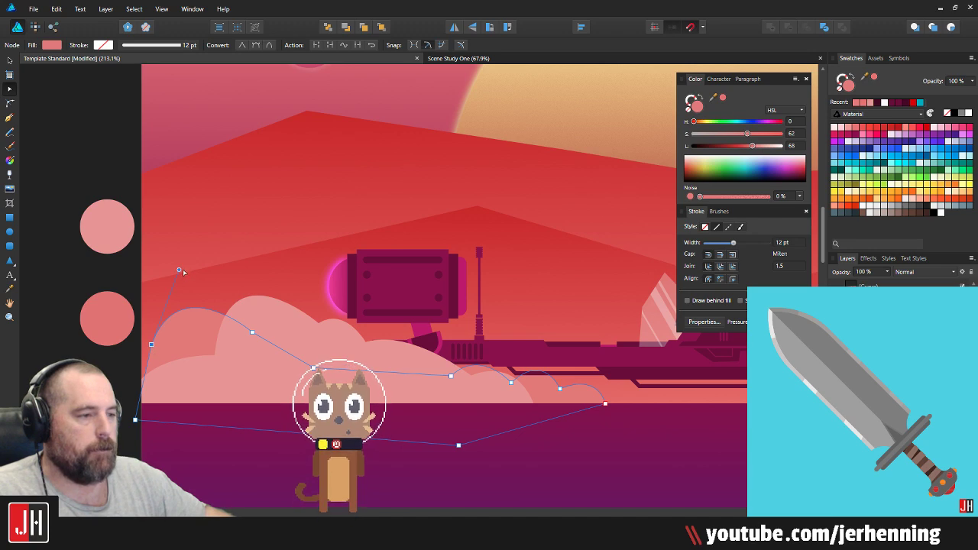
pyautogui.click(141, 397)
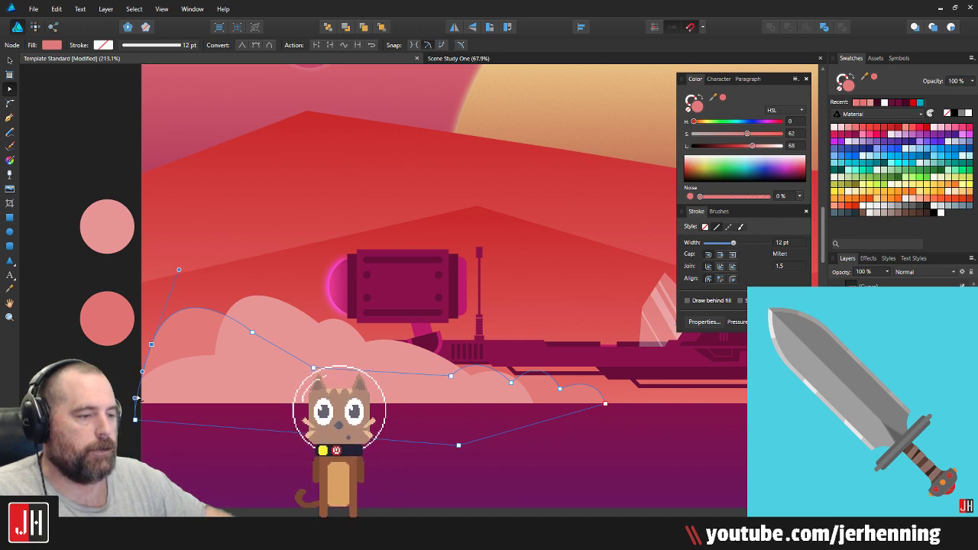
pyautogui.moveTo(150, 344); pyautogui.dragTo(130, 351)
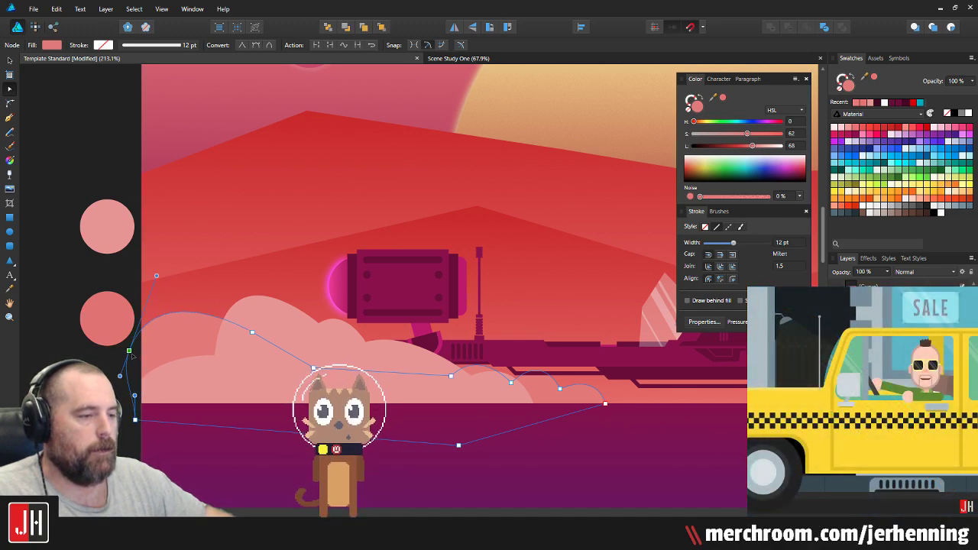
pyautogui.press('v')
pyautogui.click(95, 283)
# Step: Draw a small circle on the rear dust cloud and fill it with the front cloud's light pink
pyautogui.scroll(-4, 100, 292)
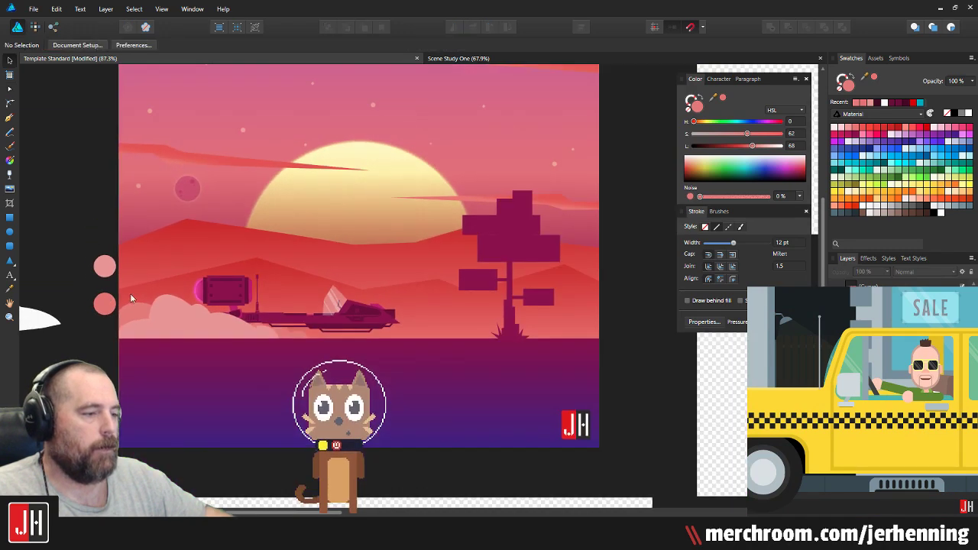
pyautogui.moveTo(190, 297); pyautogui.dragTo(254, 320)
pyautogui.scroll(3, 255, 319)
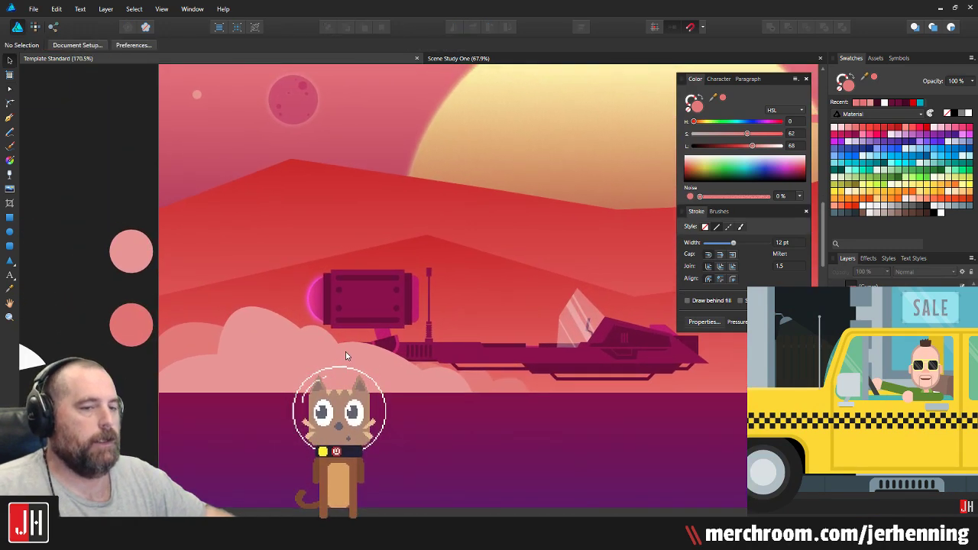
pyautogui.scroll(2, 340, 354)
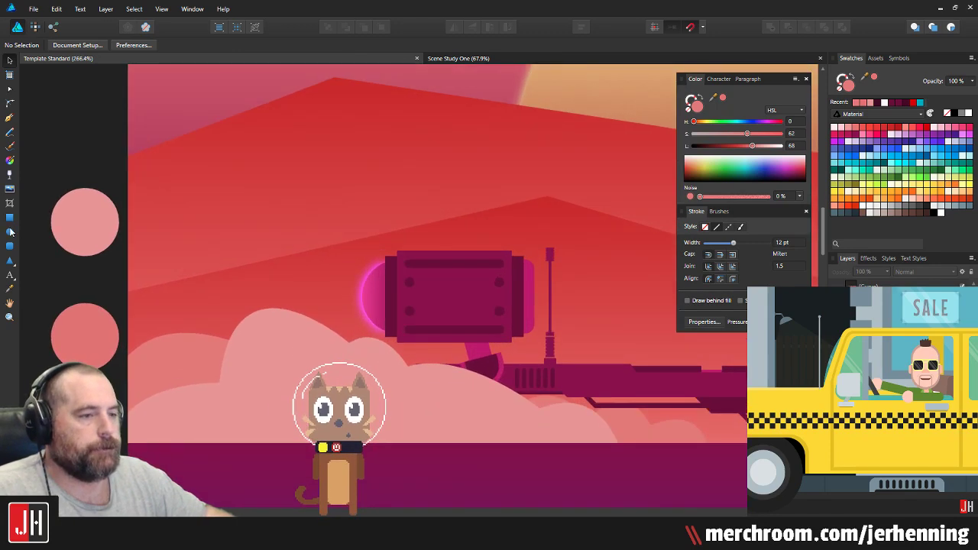
pyautogui.click(10, 231)
pyautogui.scroll(2, 218, 333)
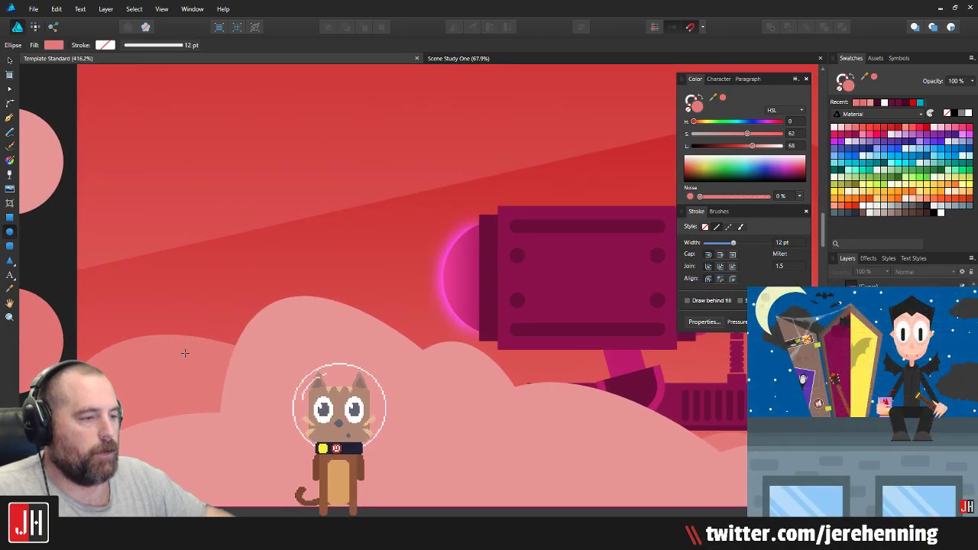
pyautogui.press('i')
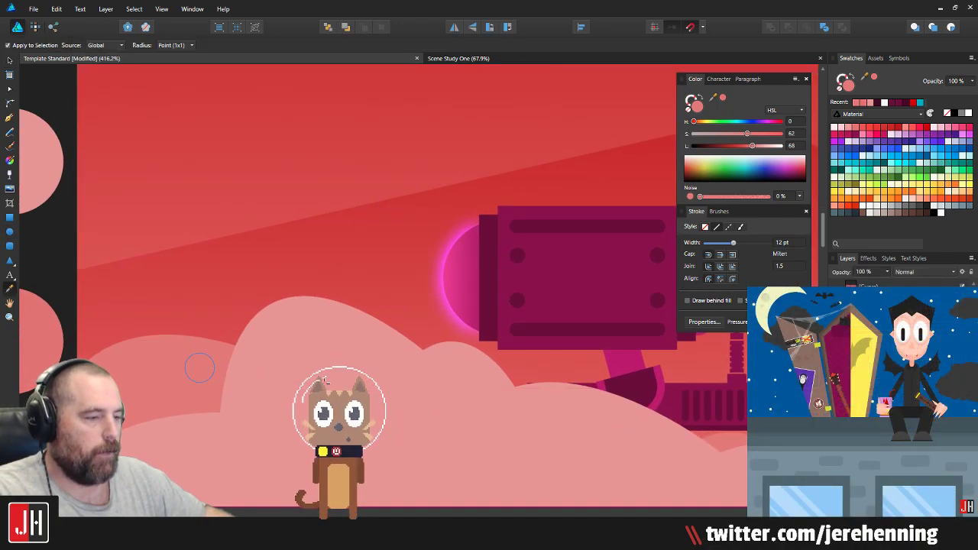
pyautogui.click(325, 380)
# Step: Scatter copies of the small circle in different sizes above the dust clouds, filling the leftmost one with the rear cloud's darker pink
pyautogui.press('v')
pyautogui.moveTo(202, 373); pyautogui.dragTo(227, 334)
pyautogui.scroll(2, 386, 278)
pyautogui.scroll(-3, 407, 332)
pyautogui.scroll(2, 245, 317)
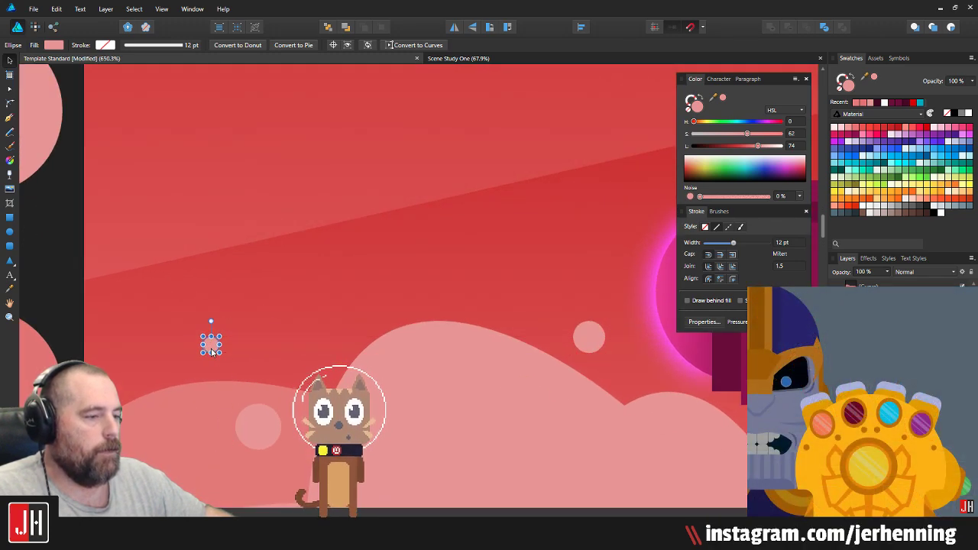
pyautogui.moveTo(122, 333); pyautogui.dragTo(130, 333)
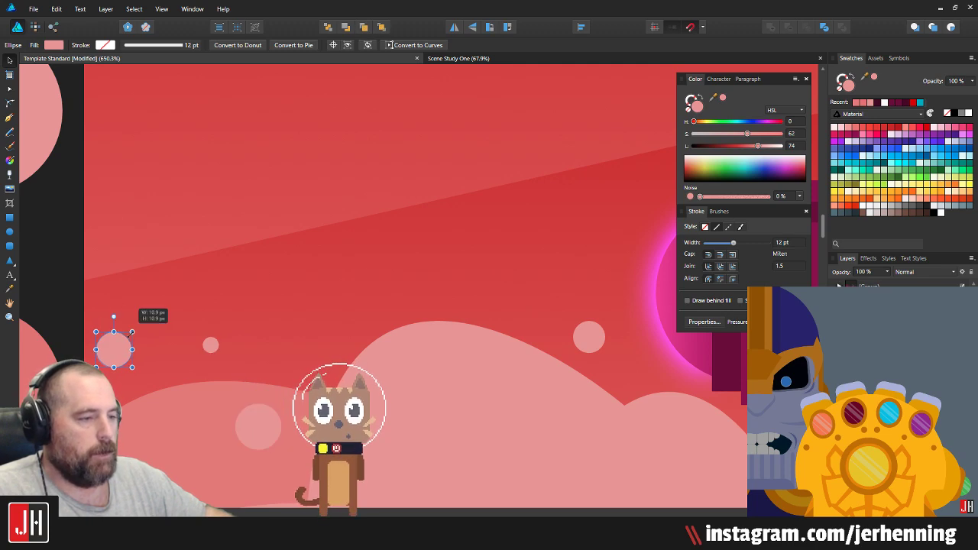
pyautogui.scroll(3, 103, 336)
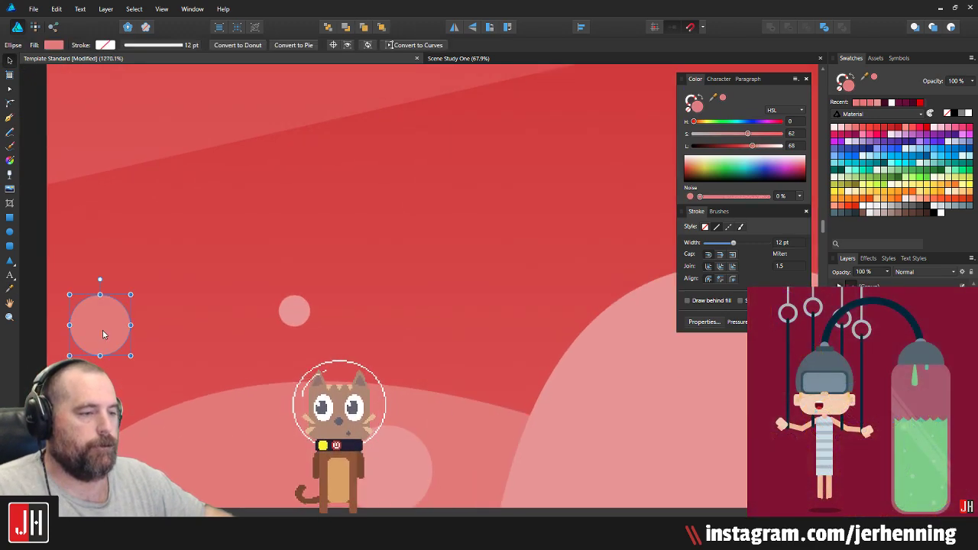
# Step: Delete the leftover white cloud group lying off the left side of the artboard
pyautogui.scroll(-8, 117, 363)
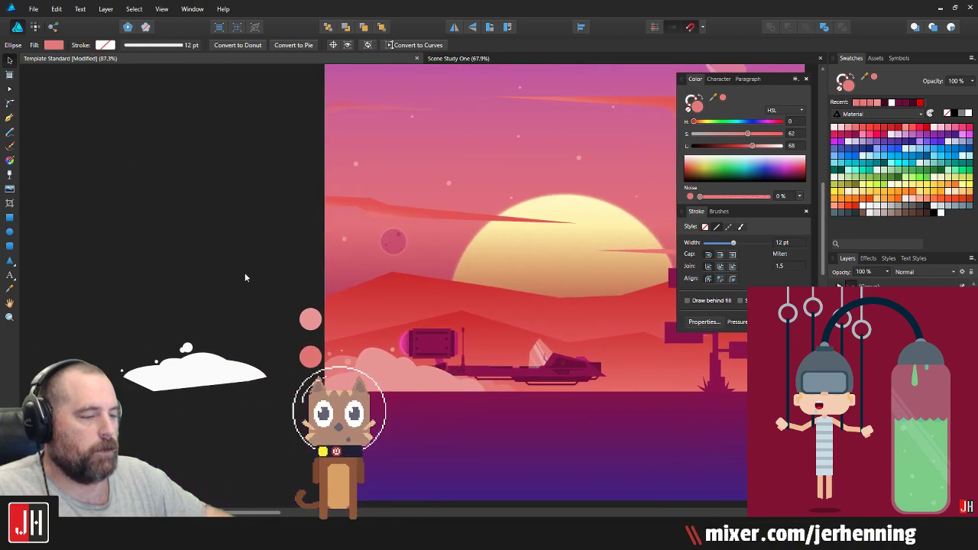
pyautogui.press('v')
pyautogui.moveTo(94, 309); pyautogui.dragTo(277, 438)
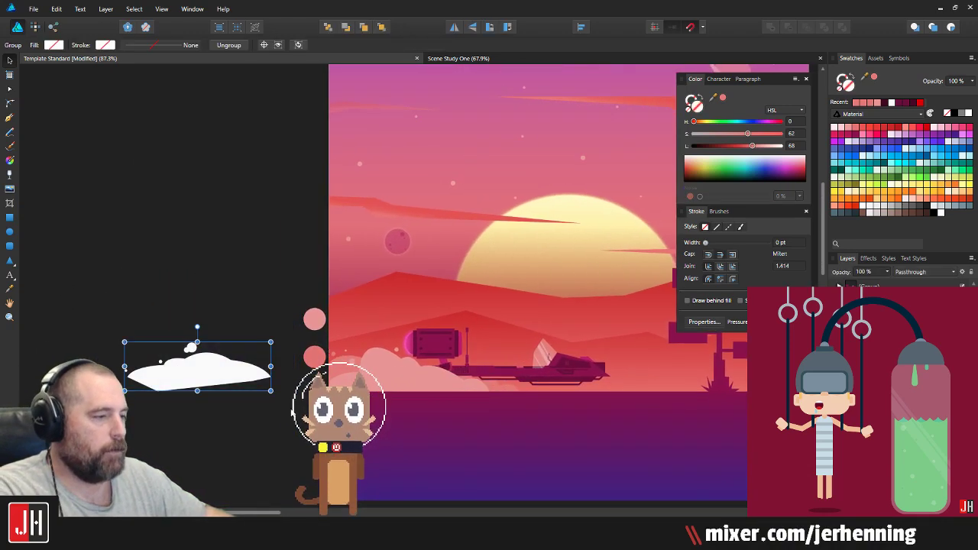
pyautogui.press('Delete')
# Step: Place four copies of the darker pink circle in different sizes across the front dust cloud
pyautogui.scroll(5, 174, 334)
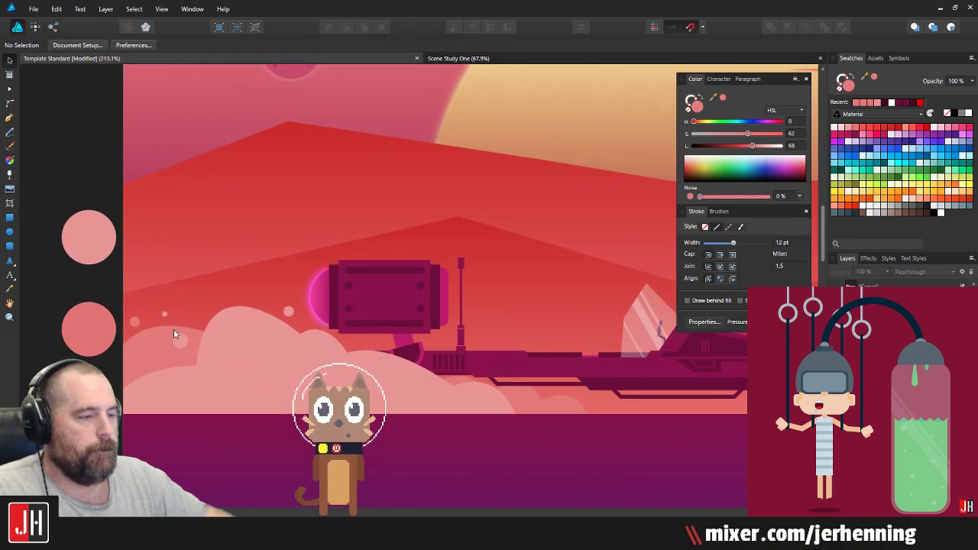
pyautogui.click(134, 322)
pyautogui.scroll(4, 133, 323)
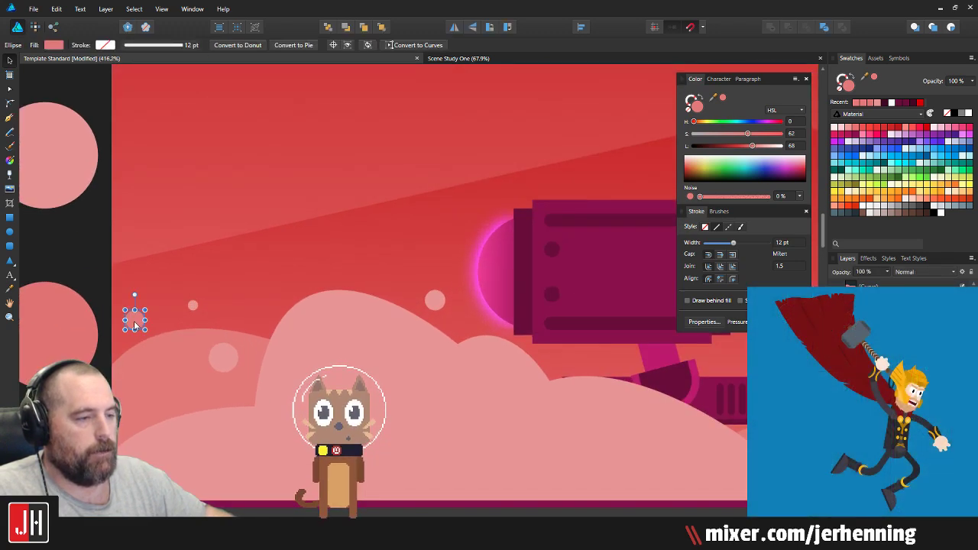
pyautogui.moveTo(135, 321); pyautogui.dragTo(438, 444)
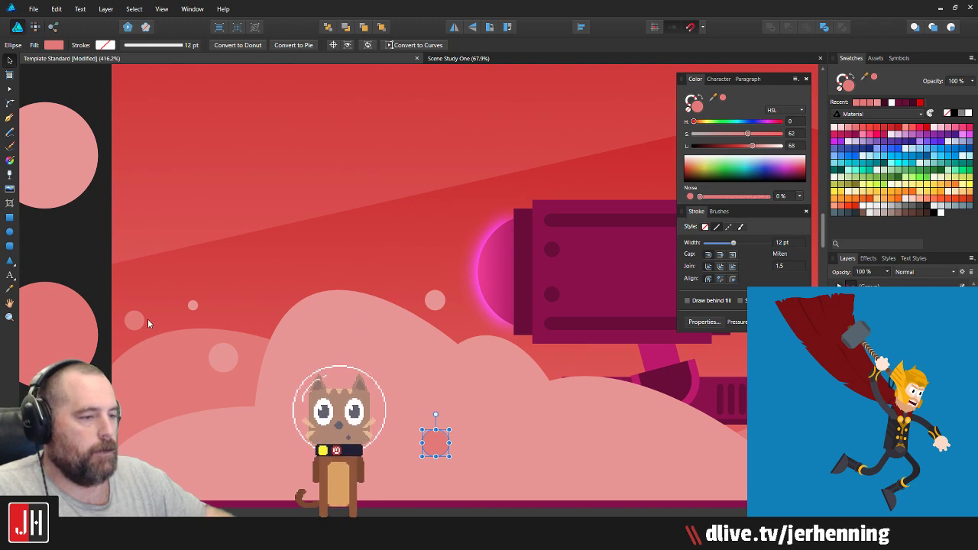
pyautogui.moveTo(446, 444); pyautogui.dragTo(143, 481)
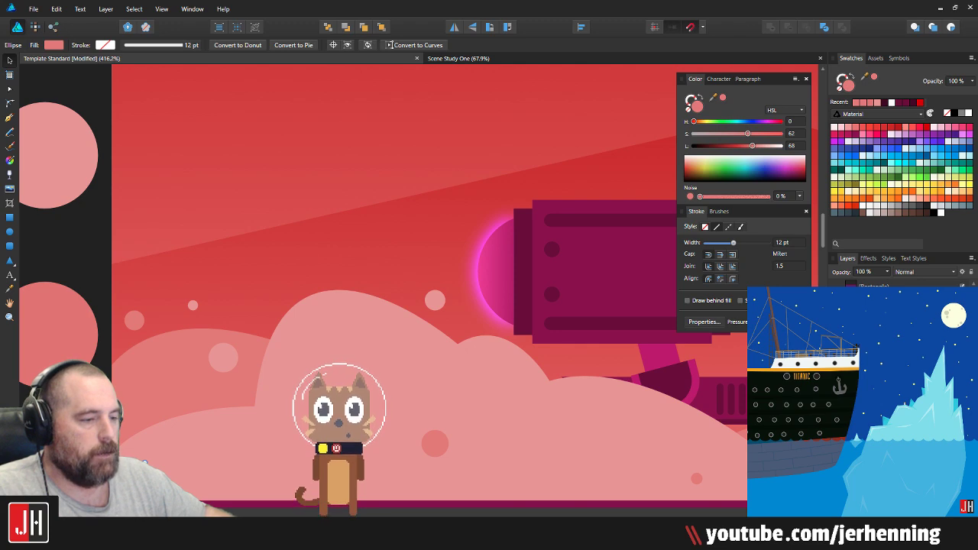
pyautogui.moveTo(370, 341); pyautogui.dragTo(331, 314)
pyautogui.scroll(-8, 354, 334)
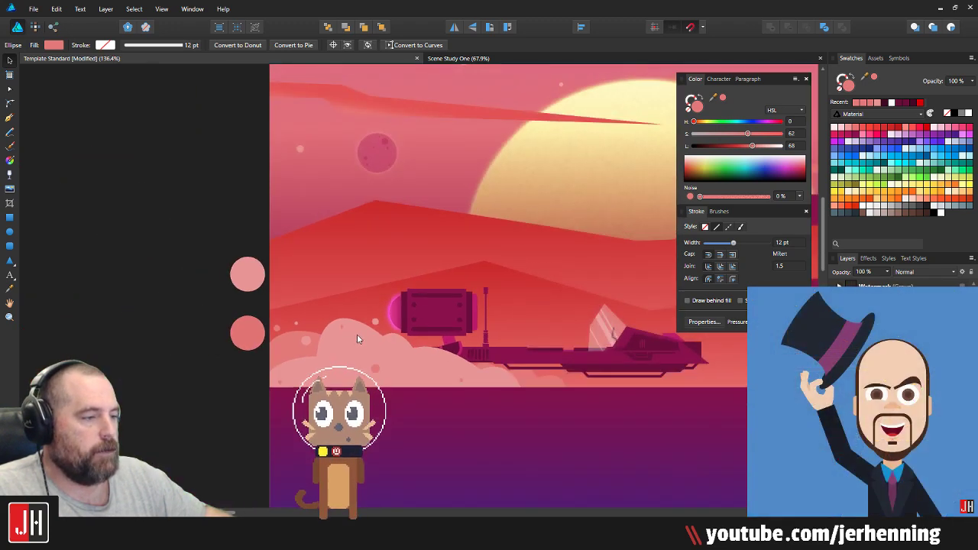
pyautogui.click(245, 393)
# Step: Draw a closed low cloud outline with six rounded bumps along the base of the dust clouds using the Pen tool
pyautogui.scroll(4, 359, 340)
pyautogui.moveTo(393, 357); pyautogui.dragTo(321, 329)
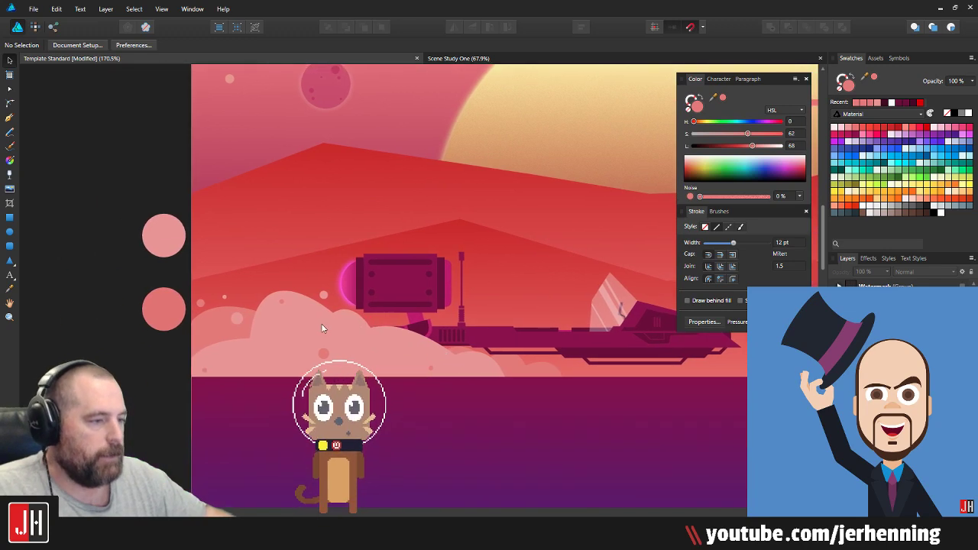
pyautogui.click(10, 119)
pyautogui.scroll(2, 165, 314)
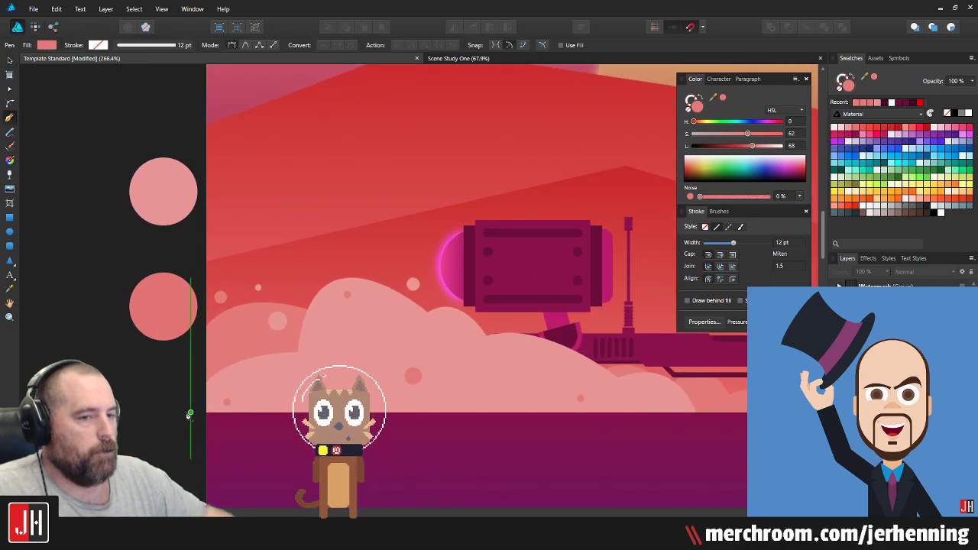
pyautogui.click(184, 413)
pyautogui.moveTo(260, 402); pyautogui.dragTo(299, 422)
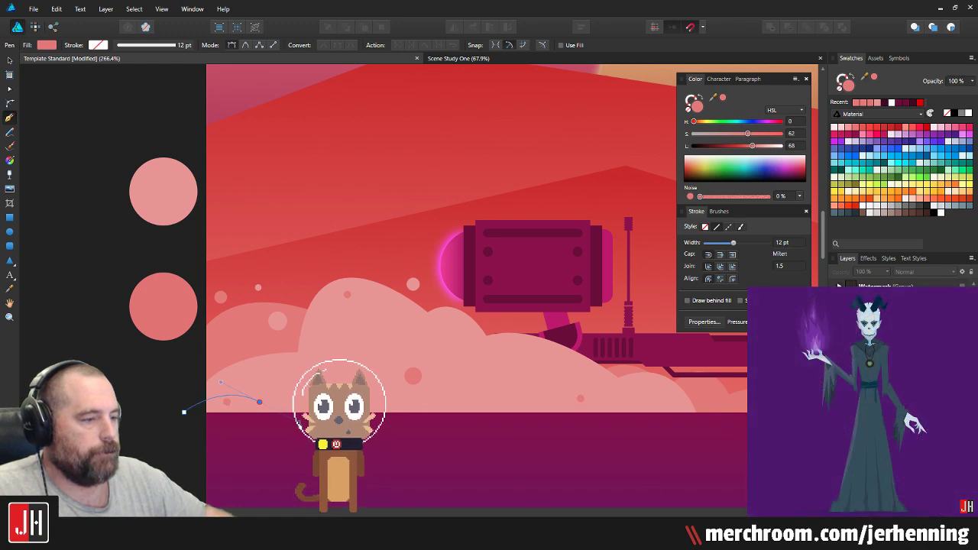
pyautogui.keyDown('alt'); pyautogui.click(260, 402); pyautogui.keyUp('alt')
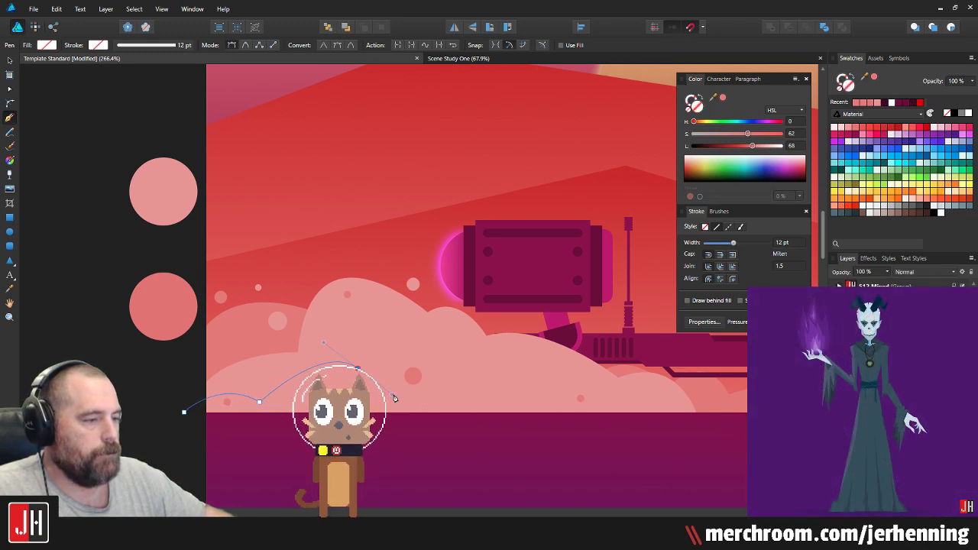
pyautogui.hotkey('ctrl', 'z')
pyautogui.moveTo(349, 392); pyautogui.dragTo(490, 460)
pyautogui.hotkey('ctrl', 'z')
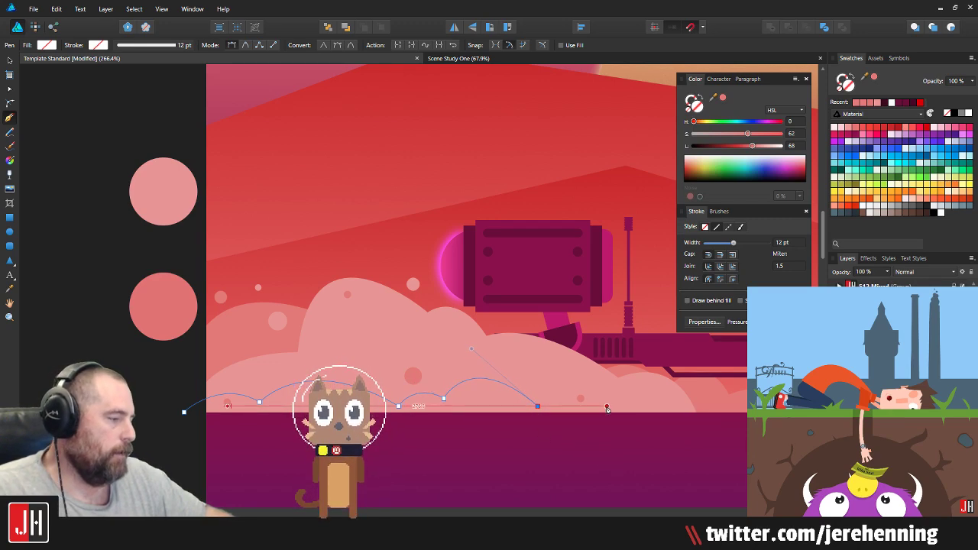
pyautogui.moveTo(607, 408); pyautogui.dragTo(640, 433)
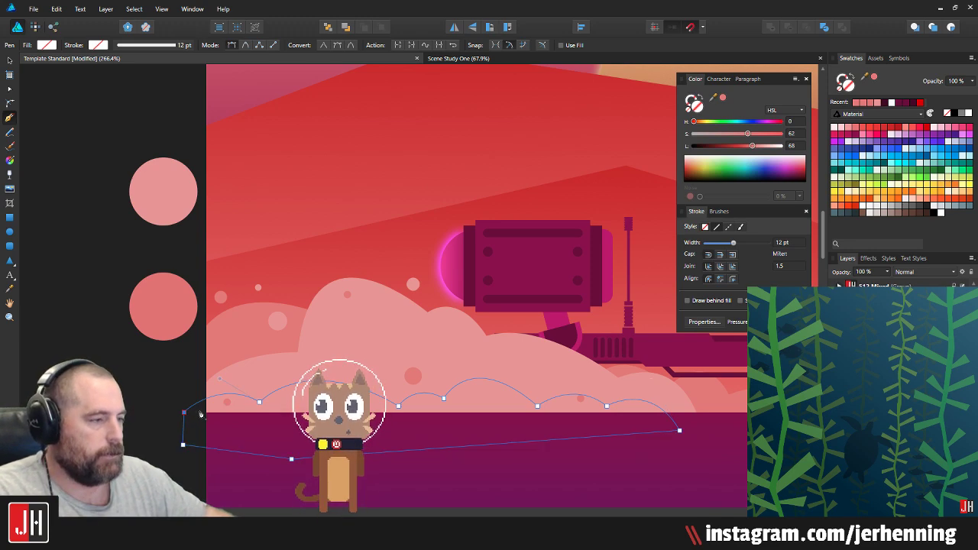
pyautogui.click(184, 413)
# Step: Restack the new cloud shape directly above the front dust cloud, behind the ground, and set its fill lightness to 61
pyautogui.press('v')
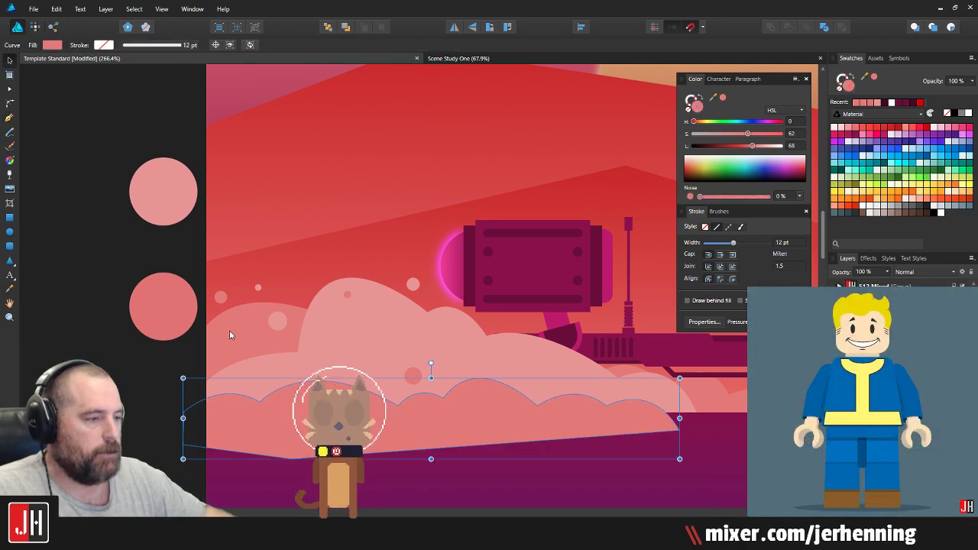
pyautogui.hotkey('ctrl', 'x')
pyautogui.click(399, 382)
pyautogui.hotkey('ctrl', 'v')
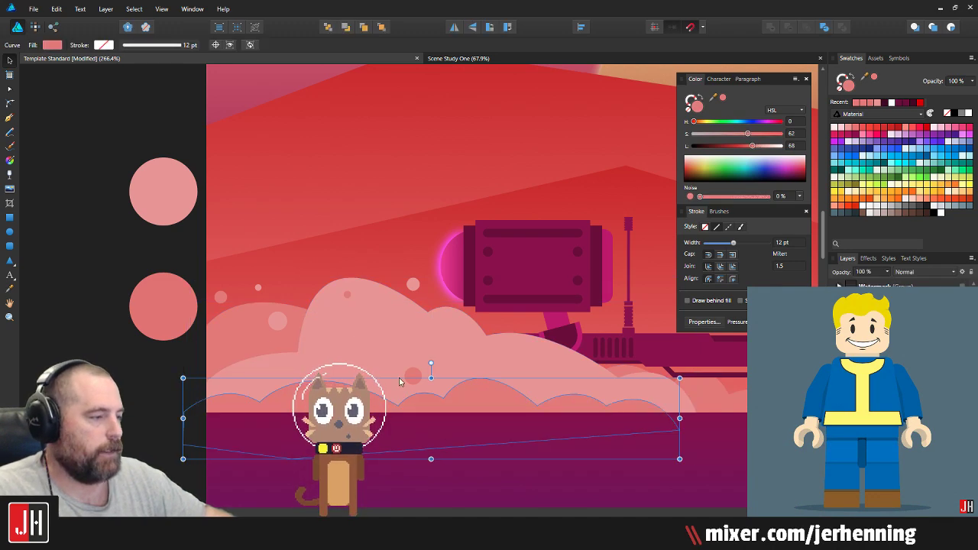
pyautogui.moveTo(753, 150); pyautogui.dragTo(749, 148)
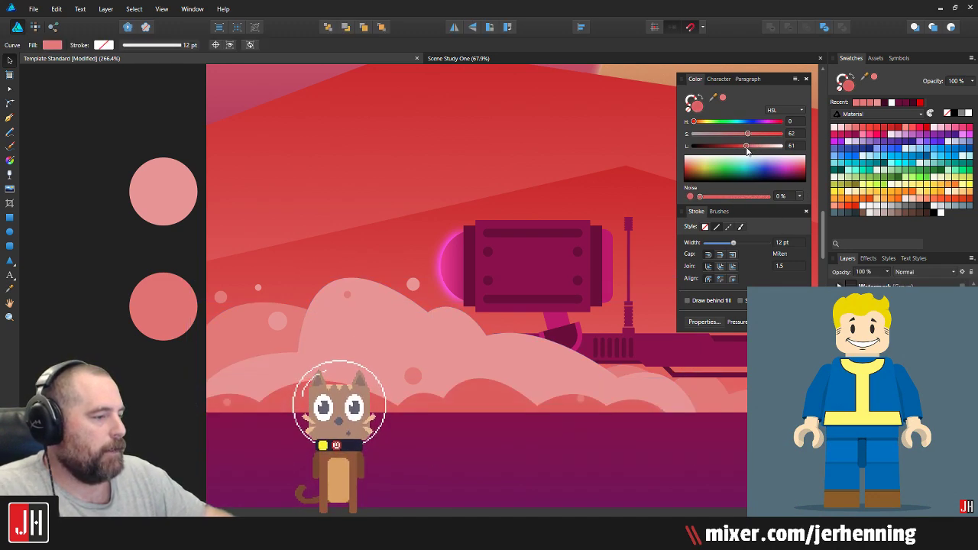
pyautogui.moveTo(526, 207); pyautogui.dragTo(282, 196)
pyautogui.scroll(-8, 283, 198)
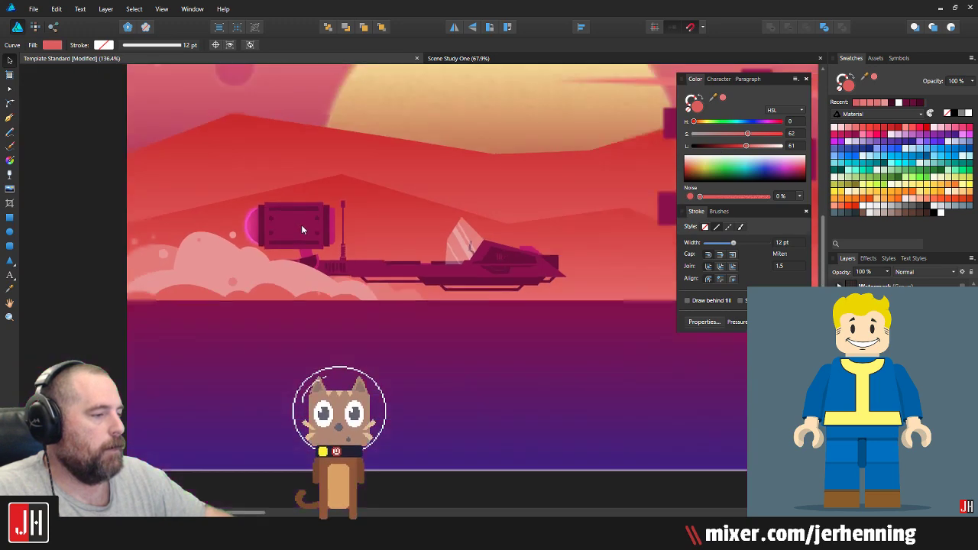
pyautogui.hotkey('ctrl', 'd')
# Step: Shift the darker pink circle off the low cloud shape and place a copy near the front dust cloud's upper edge
pyautogui.scroll(10, 257, 258)
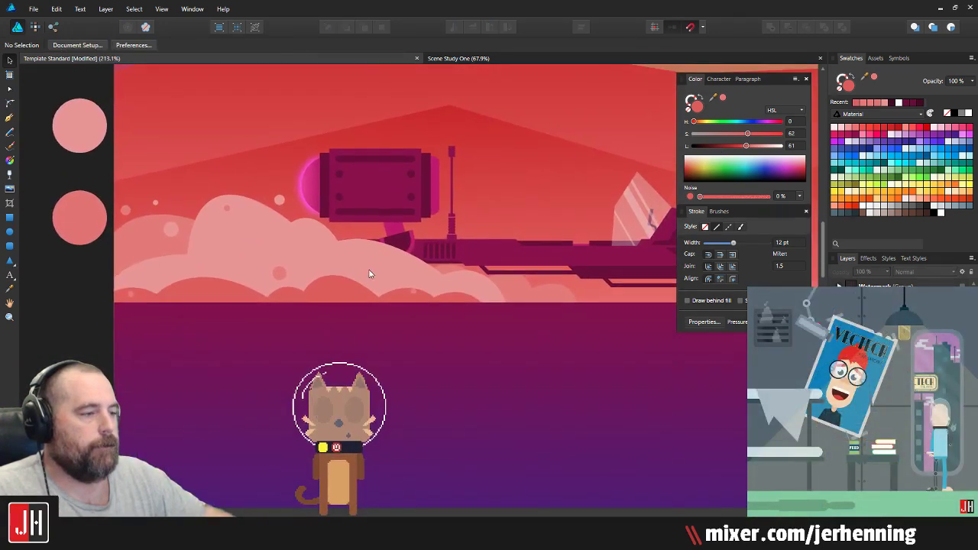
pyautogui.click(401, 300)
pyautogui.scroll(3, 402, 301)
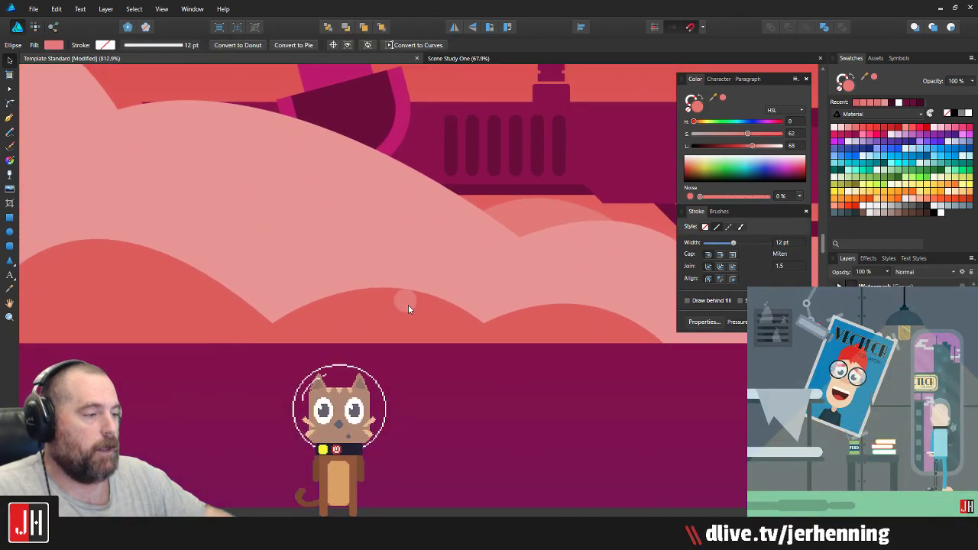
pyautogui.moveTo(407, 303); pyautogui.dragTo(426, 291)
pyautogui.moveTo(204, 138)
pyautogui.mouseDown()
pyautogui.moveTo(227, 160)
pyautogui.moveTo(221, 144)
pyautogui.moveTo(583, 246)
pyautogui.mouseUp()
pyautogui.scroll(-2, 232, 167)
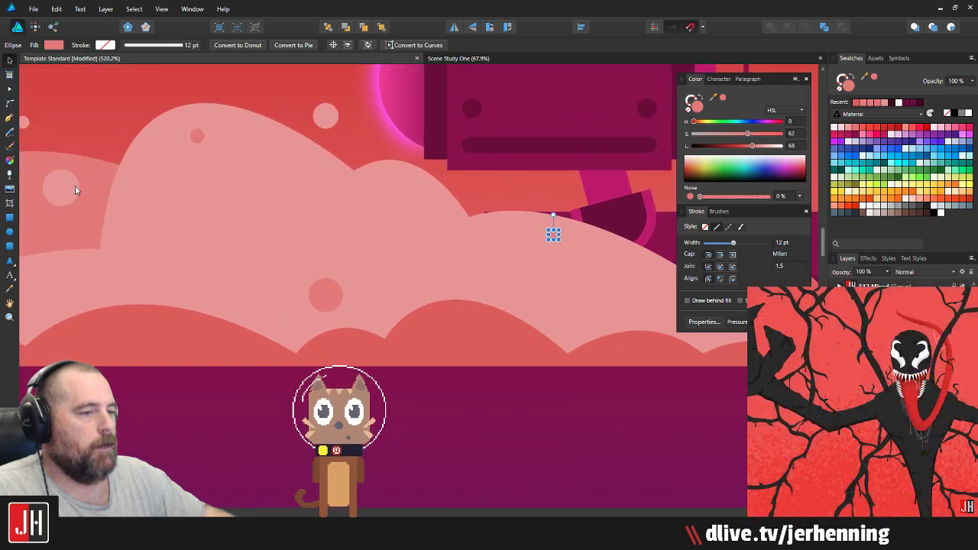
# Step: Place small copies of the light pink circle on the low cloud shape at the base of the dust
pyautogui.moveTo(63, 188)
pyautogui.mouseDown()
pyautogui.moveTo(153, 339)
pyautogui.moveTo(164, 327)
pyautogui.moveTo(152, 337)
pyautogui.moveTo(672, 375)
pyautogui.moveTo(642, 350)
pyautogui.moveTo(699, 361)
pyautogui.mouseUp()
pyautogui.scroll(4, 657, 350)
pyautogui.scroll(-10, 639, 376)
pyautogui.click(434, 340)
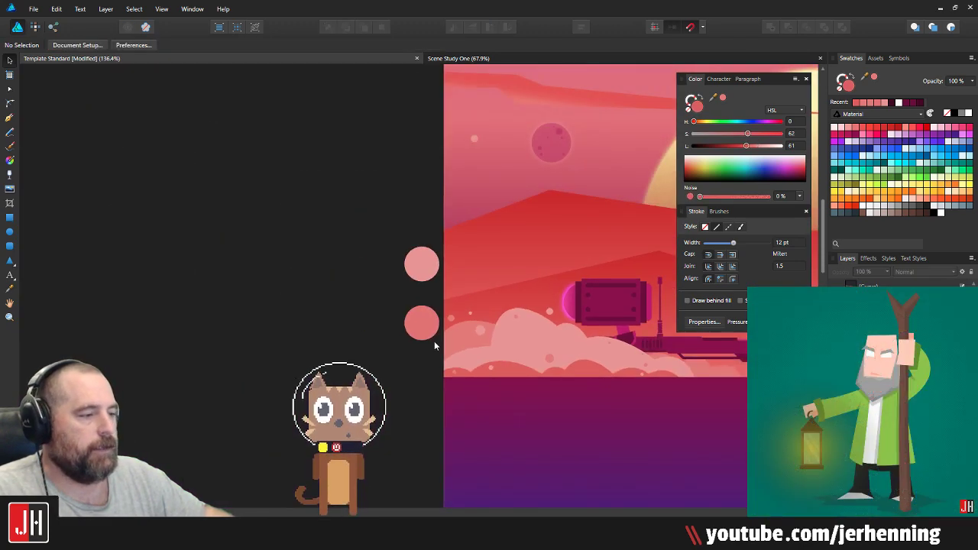
# Step: Delete the two large sample circles beside the artboard and save the document
pyautogui.moveTo(525, 346); pyautogui.dragTo(251, 251)
pyautogui.scroll(-3, 416, 321)
pyautogui.scroll(2, 395, 295)
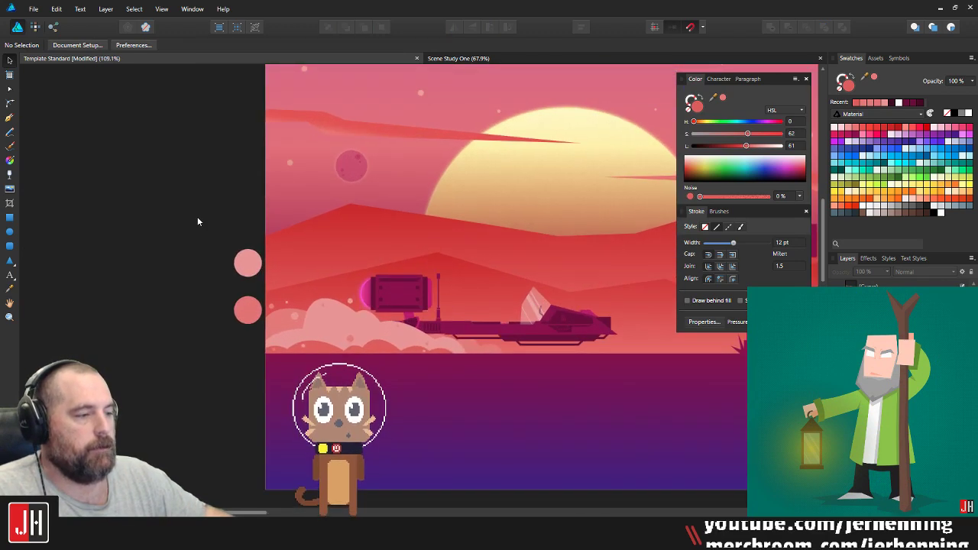
pyautogui.moveTo(174, 186); pyautogui.dragTo(262, 357)
pyautogui.press('Delete')
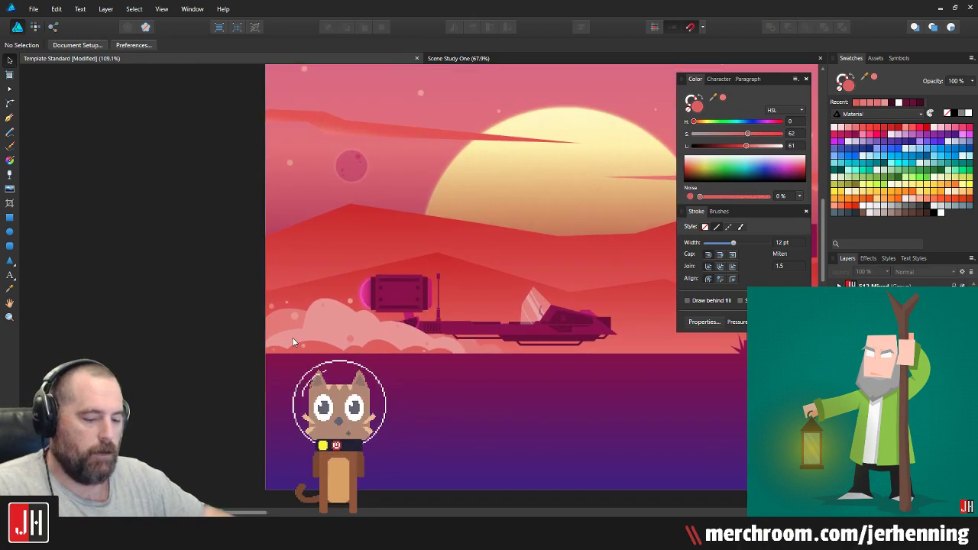
pyautogui.hotkey('ctrl', 's')
# Step: Draw a large rectangle over the dust area behind the thruster, fill it with light violet, and set its opacity to 20%
pyautogui.moveTo(402, 343); pyautogui.dragTo(318, 326)
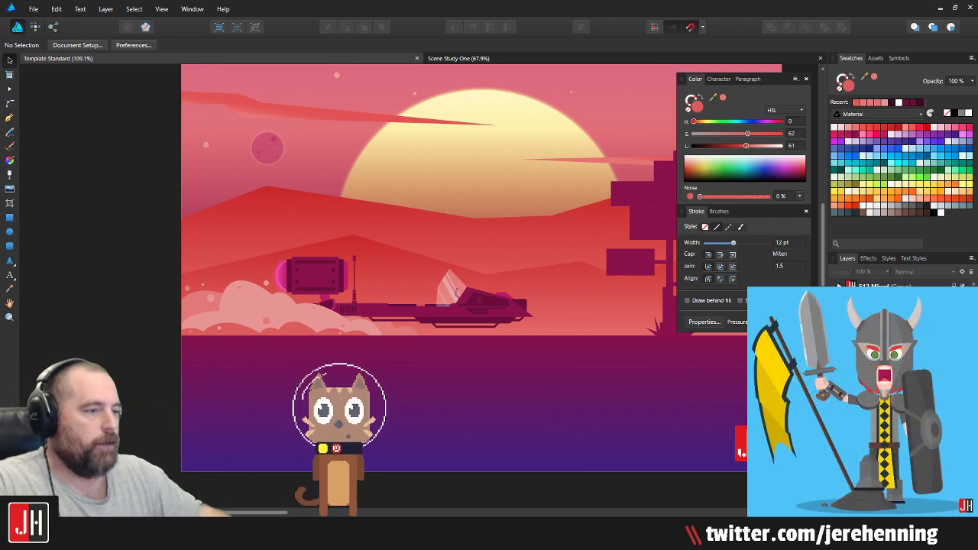
pyautogui.scroll(3, 211, 253)
pyautogui.press('m')
pyautogui.moveTo(289, 278); pyautogui.dragTo(393, 266)
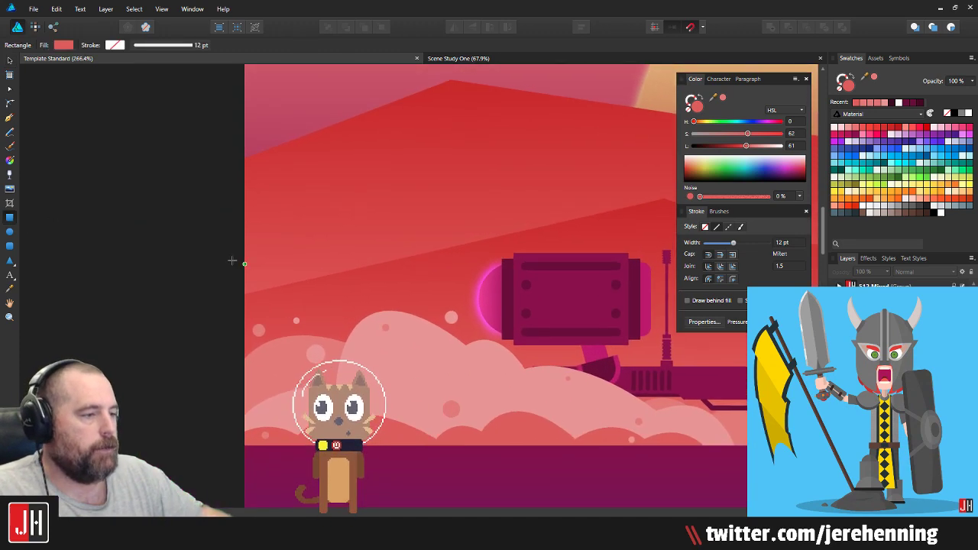
pyautogui.moveTo(215, 250); pyautogui.dragTo(625, 428)
pyautogui.hscroll(2, 612, 399)
pyautogui.scroll(1, 612, 399)
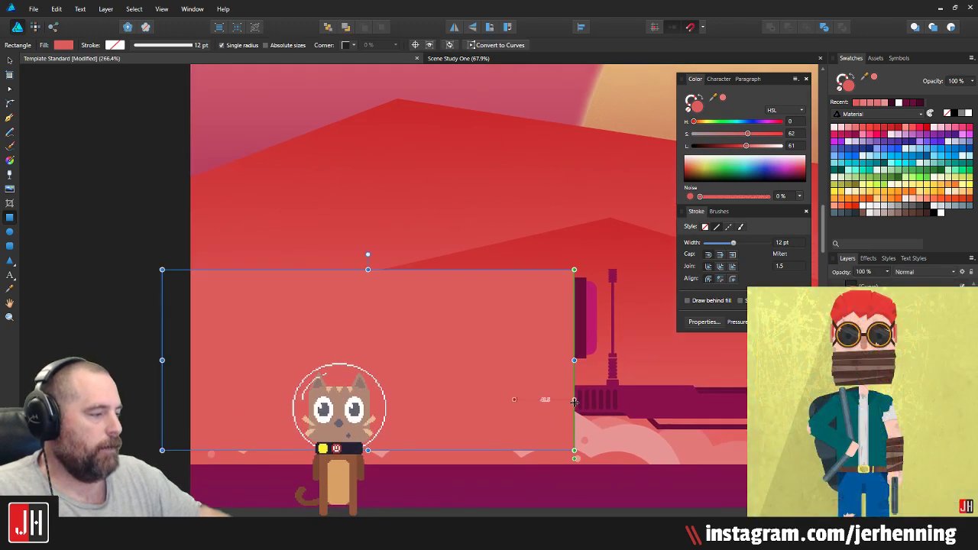
pyautogui.click(965, 135)
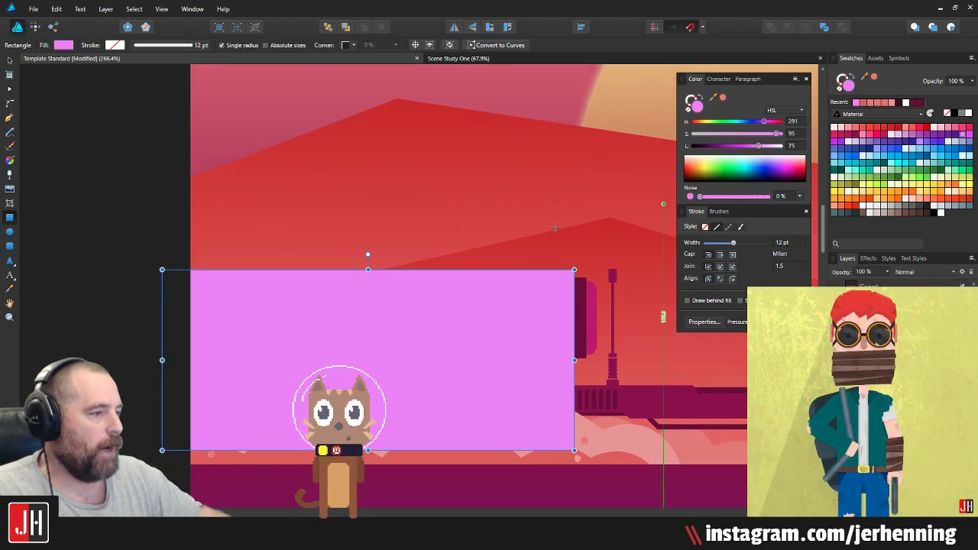
pyautogui.press('2')
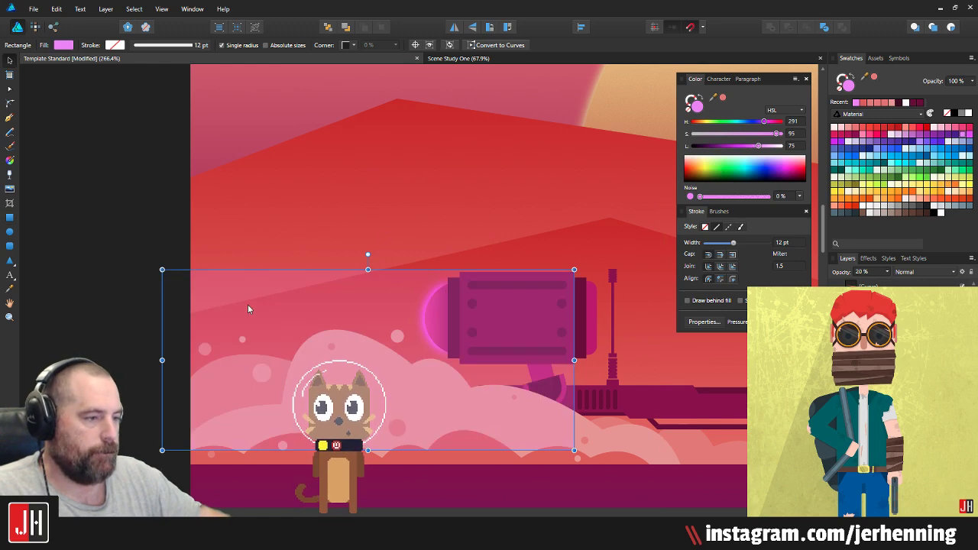
# Step: Restack the translucent violet rectangle just above the nearest hill so it sits behind the speeder and dust clouds
pyautogui.hotkey('ctrl', 'x')
pyautogui.click(322, 312)
pyautogui.hotkey('ctrl', 'v')
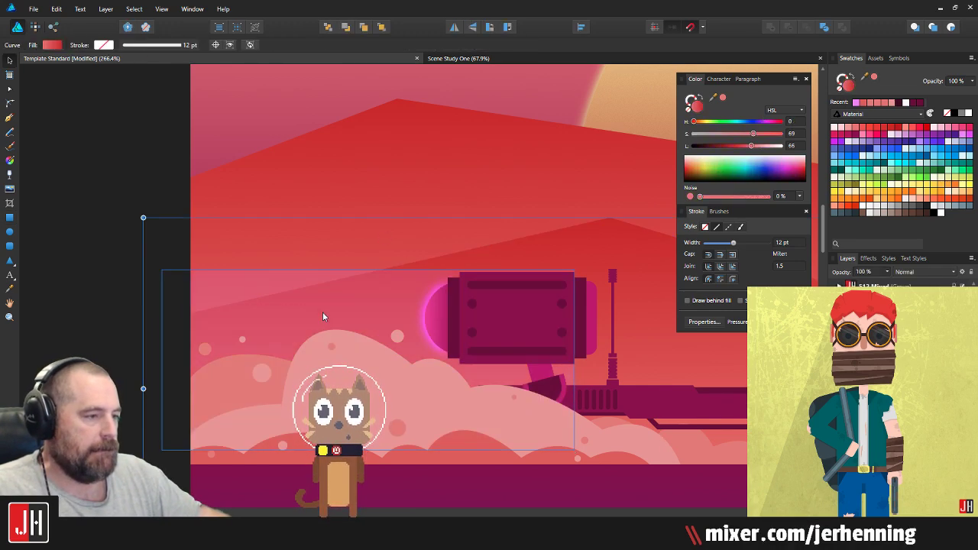
pyautogui.click(161, 297)
pyautogui.scroll(-3, 281, 299)
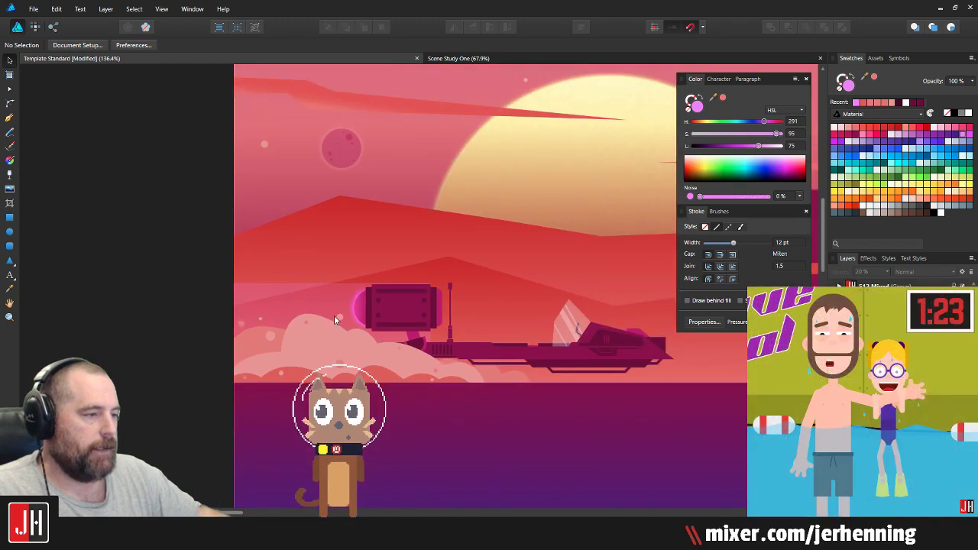
pyautogui.scroll(2, 367, 314)
pyautogui.scroll(1, 327, 305)
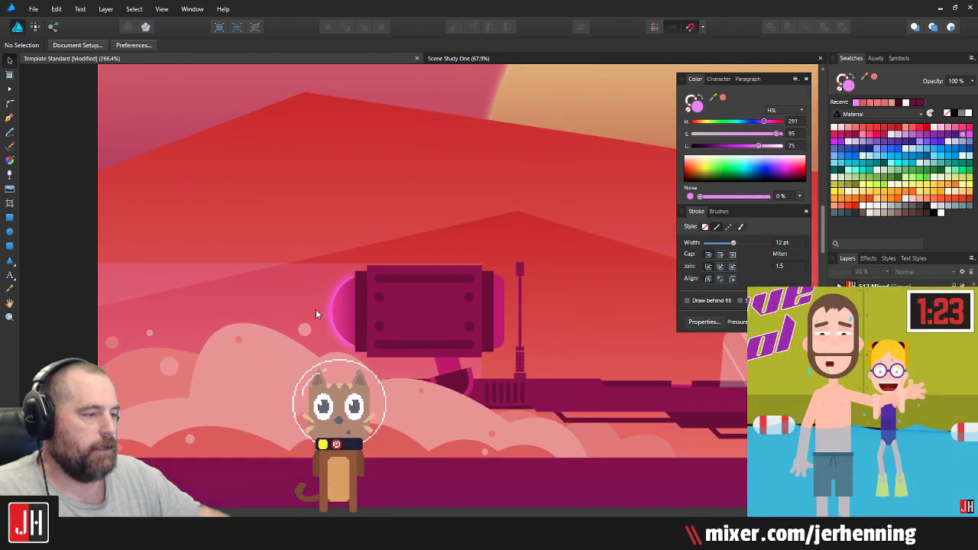
# Step: Shift the violet rectangle slightly left and lower its upper edge to a height of about 128 px
pyautogui.moveTo(290, 297)
pyautogui.mouseDown()
pyautogui.moveTo(306, 288)
pyautogui.moveTo(288, 292)
pyautogui.mouseUp()
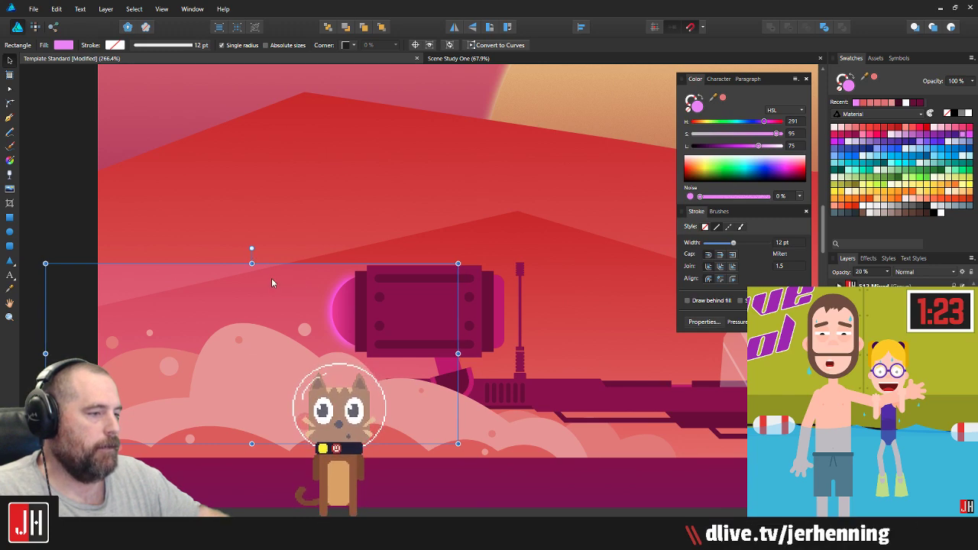
pyautogui.moveTo(251, 263); pyautogui.dragTo(252, 270)
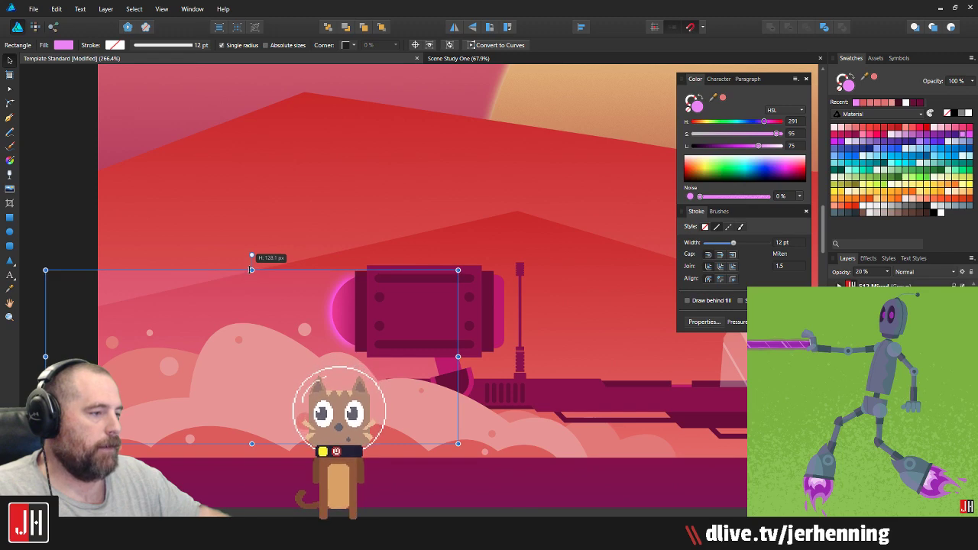
pyautogui.click(82, 193)
pyautogui.scroll(-4, 98, 227)
pyautogui.moveTo(169, 245); pyautogui.dragTo(254, 246)
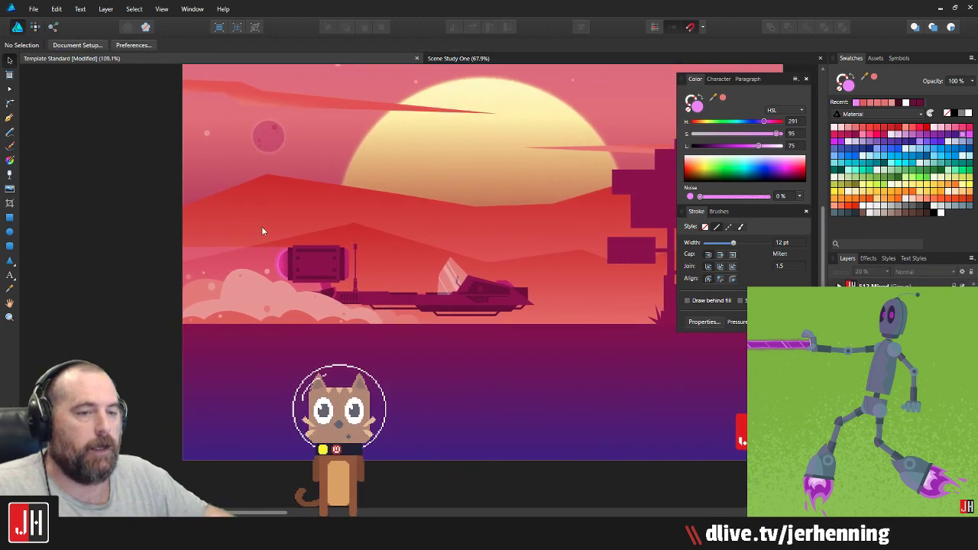
# Step: Draw a near-white horizontal strip about 275 px wide trailing from the thruster, make it translucent, and place it behind the speeder
pyautogui.scroll(3, 262, 270)
pyautogui.click(10, 217)
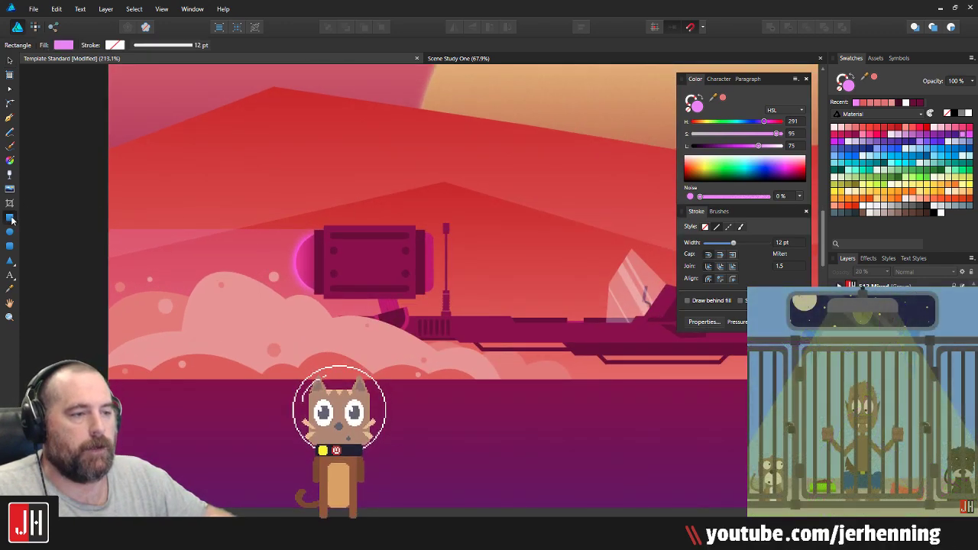
pyautogui.moveTo(103, 257)
pyautogui.mouseDown()
pyautogui.moveTo(437, 277)
pyautogui.moveTo(390, 260)
pyautogui.mouseUp()
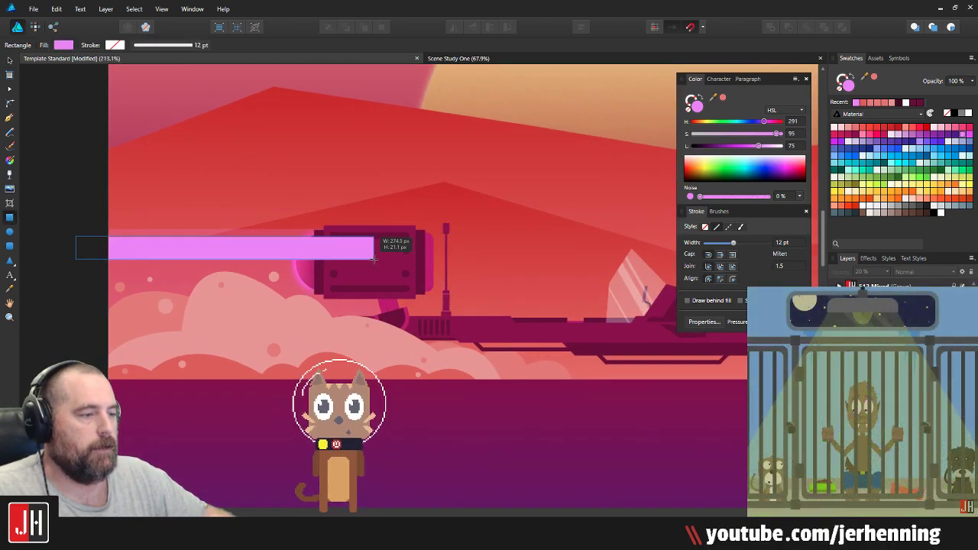
pyautogui.click(863, 205)
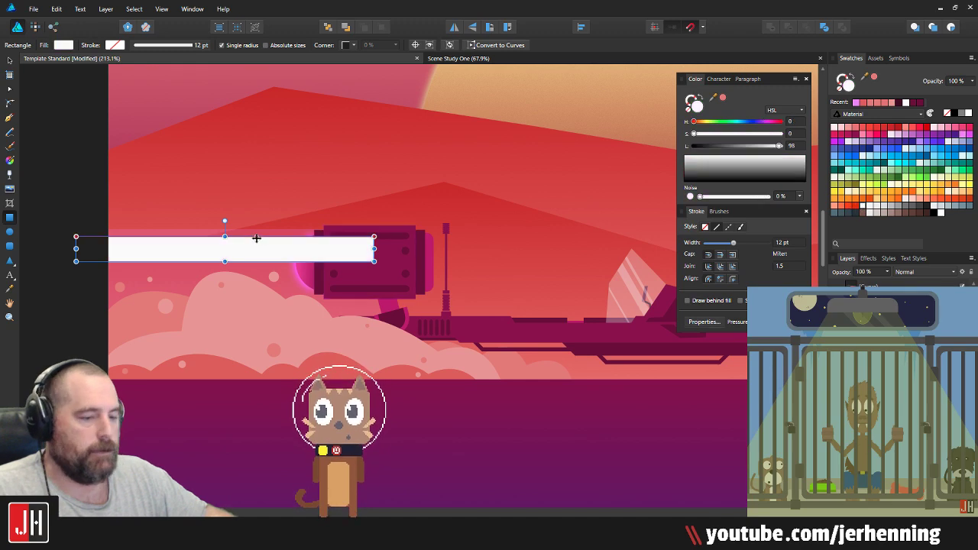
pyautogui.hotkey('ctrl', 'shift', '[')
pyautogui.scroll(3, 246, 249)
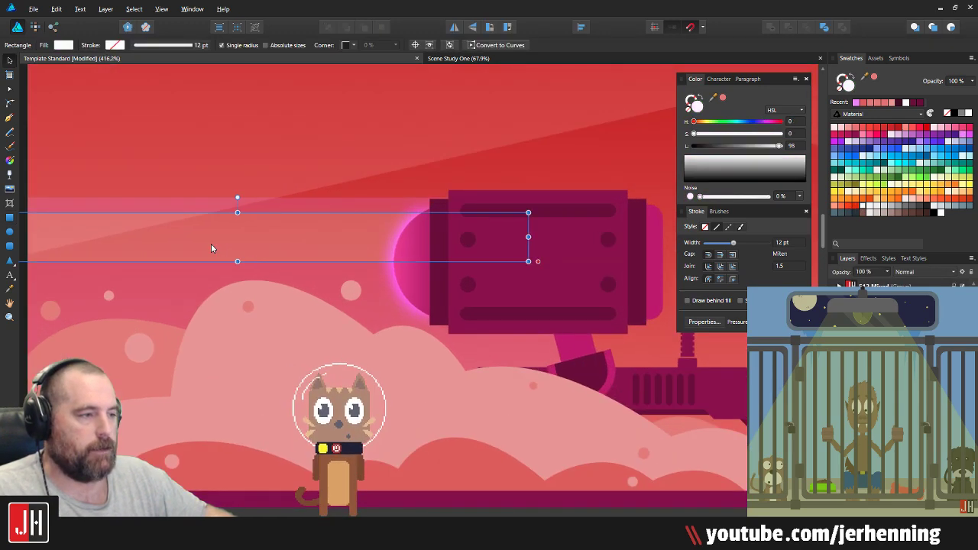
# Step: Reduce the white strip's height and add a thinner copy of it just below
pyautogui.scroll(-4, 222, 249)
pyautogui.scroll(3, 231, 253)
pyautogui.moveTo(226, 251); pyautogui.dragTo(227, 239)
pyautogui.moveTo(285, 225); pyautogui.dragTo(228, 253)
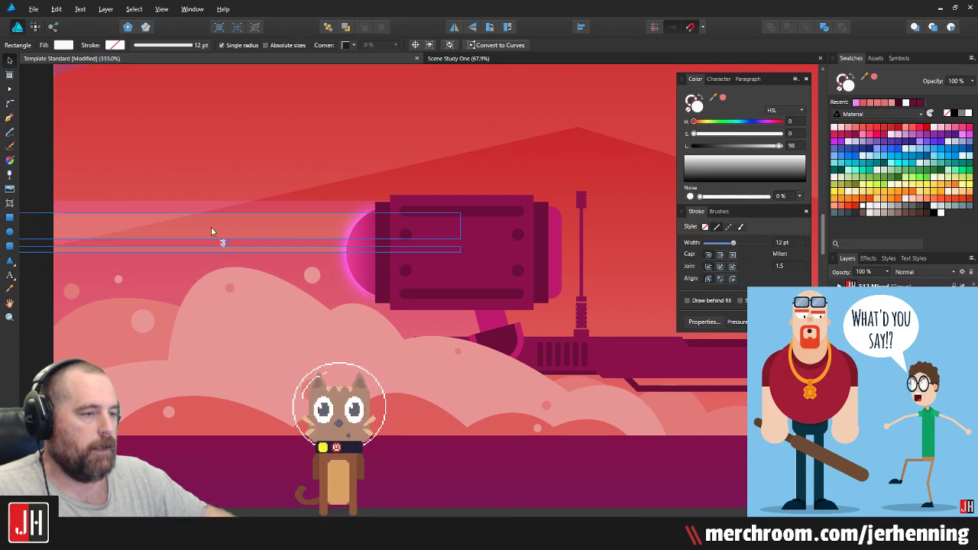
pyautogui.scroll(-4, 169, 200)
pyautogui.click(109, 271)
pyautogui.scroll(4, 182, 206)
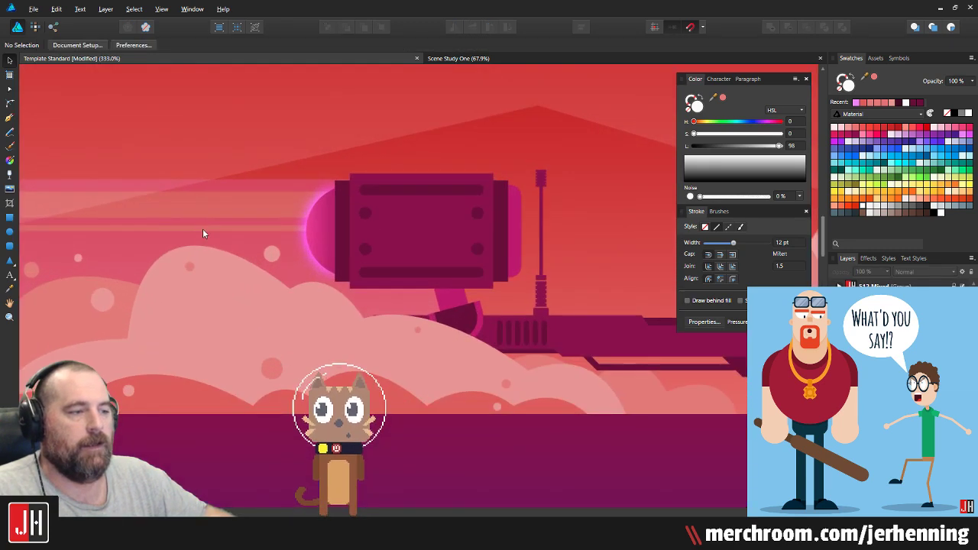
# Step: Place another copy of the thin strip lower down, near the thruster's lower edge
pyautogui.click(202, 230)
pyautogui.moveTo(217, 227); pyautogui.dragTo(214, 292)
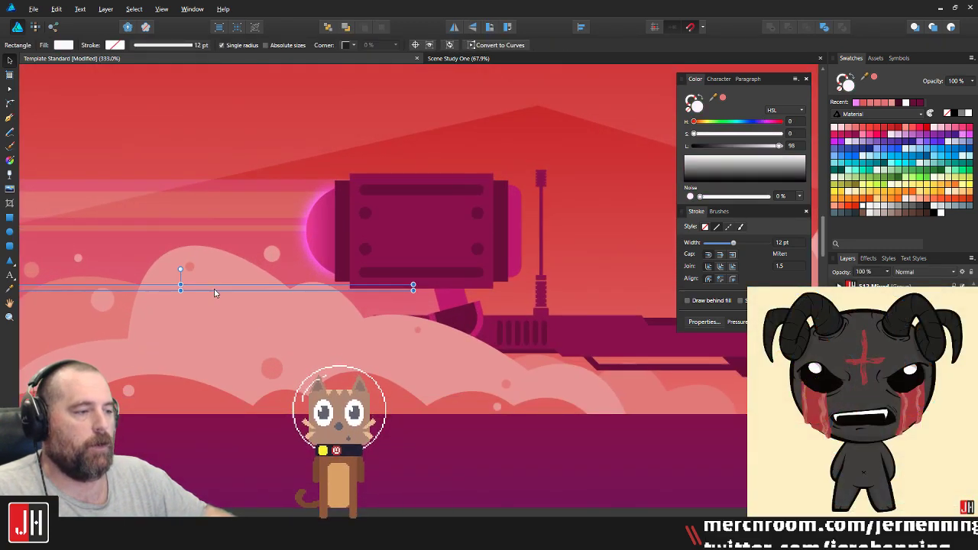
pyautogui.scroll(-4, 161, 297)
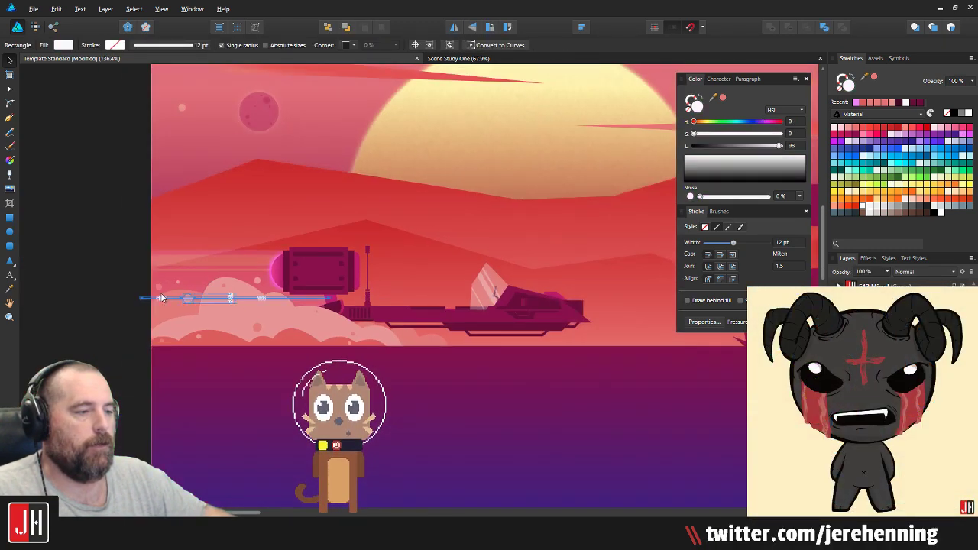
# Step: Slightly reduce the height of the widest translucent light streak trailing from the thruster by raising its lower edge
pyautogui.click(181, 285)
pyautogui.scroll(3, 194, 279)
pyautogui.click(220, 242)
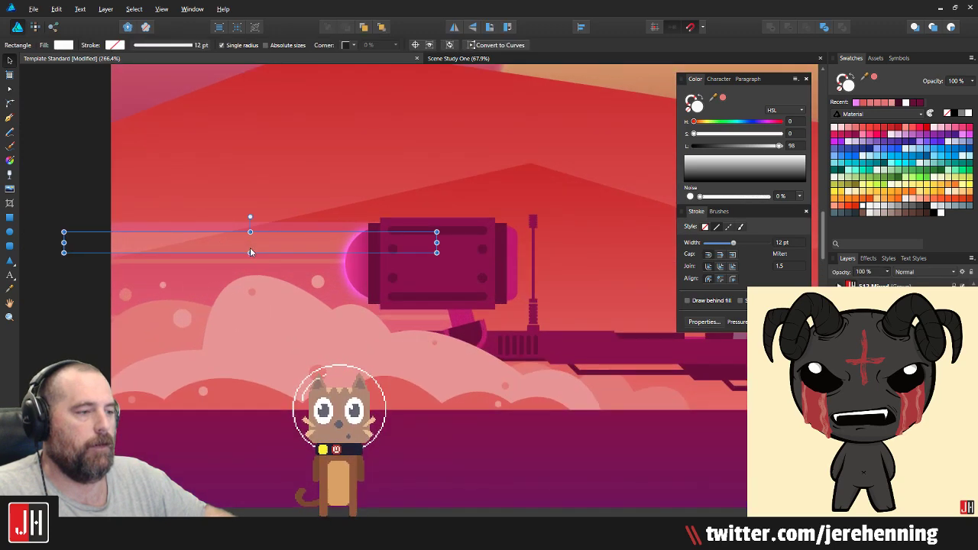
pyautogui.moveTo(249, 252)
pyautogui.mouseDown()
pyautogui.moveTo(265, 256)
pyautogui.moveTo(265, 246)
pyautogui.mouseUp()
pyautogui.scroll(3, 254, 269)
pyautogui.scroll(-6, 262, 254)
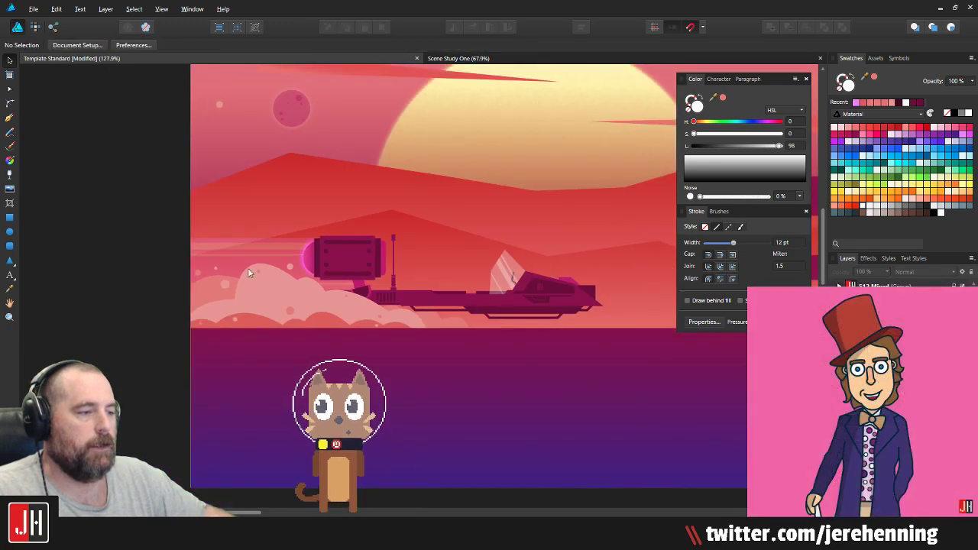
# Step: Place a copy of the wide light streak lower behind the thruster and save the document
pyautogui.scroll(3, 281, 271)
pyautogui.click(300, 222)
pyautogui.moveTo(300, 222); pyautogui.dragTo(306, 262)
pyautogui.click(83, 184)
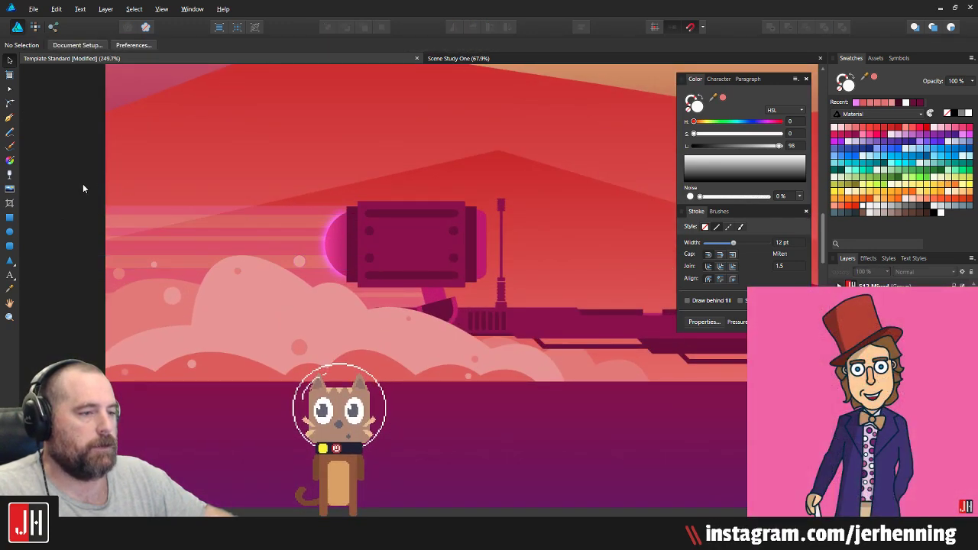
pyautogui.scroll(-6, 101, 207)
pyautogui.moveTo(204, 233); pyautogui.dragTo(347, 276)
pyautogui.scroll(2, 351, 251)
pyautogui.hotkey('ctrl', 's')
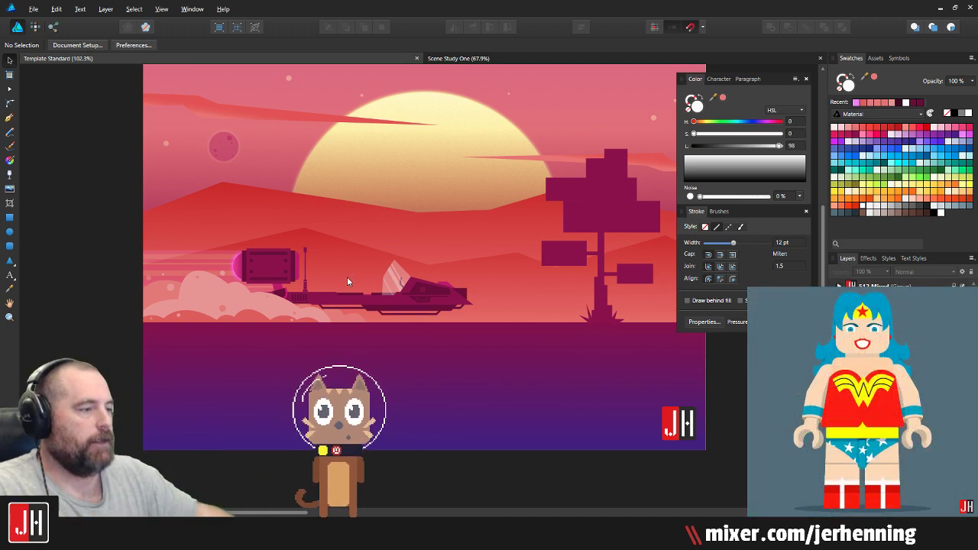
# Step: Draw a closed, two-lobed bush outline with the Pen tool, overlapping the horizon in front of the dust clouds
pyautogui.scroll(2, 164, 298)
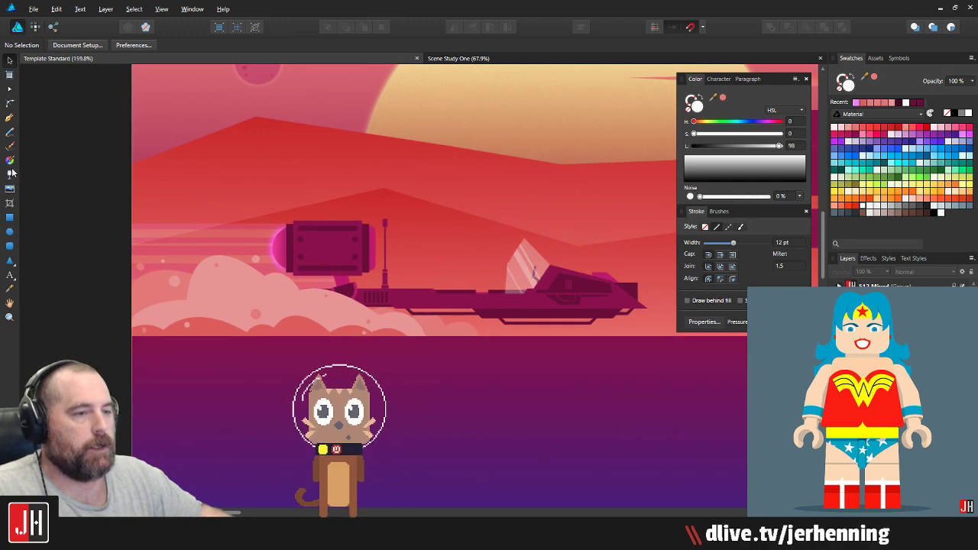
pyautogui.click(9, 117)
pyautogui.scroll(3, 206, 313)
pyautogui.click(282, 254)
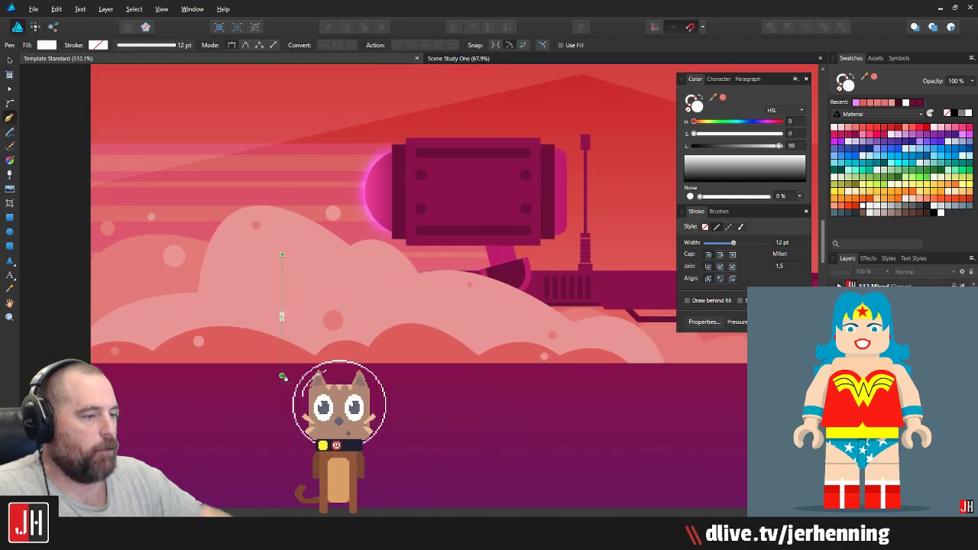
pyautogui.click(282, 376)
pyautogui.moveTo(341, 344); pyautogui.dragTo(394, 373)
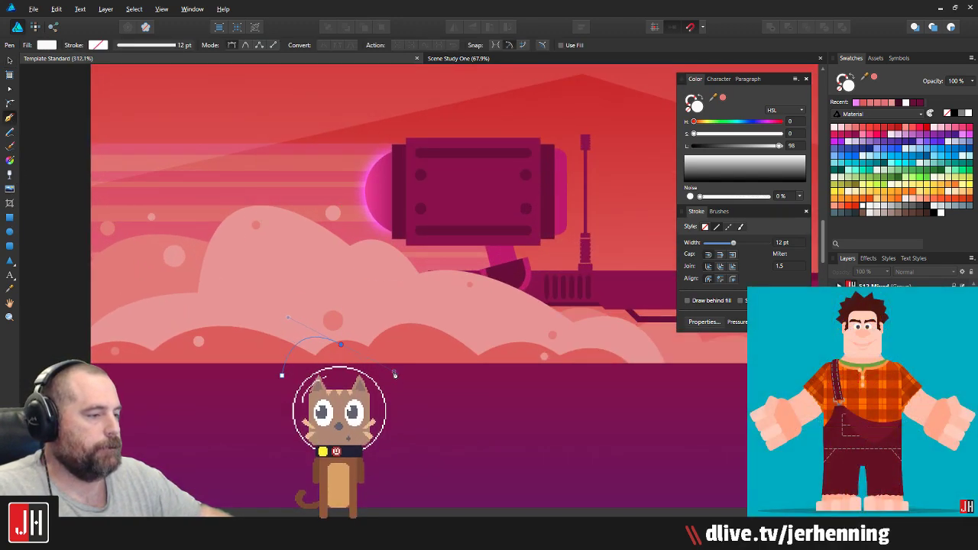
pyautogui.moveTo(397, 294); pyautogui.dragTo(427, 299)
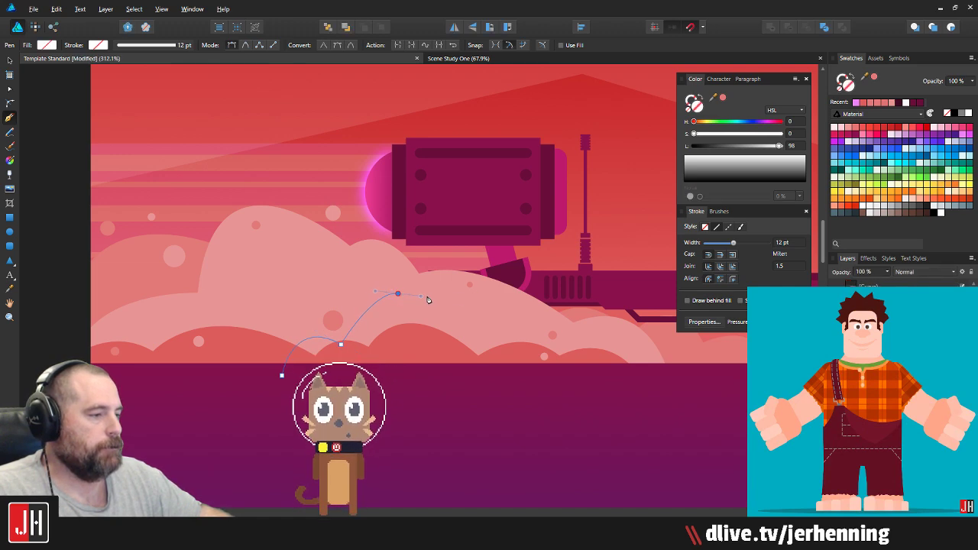
pyautogui.moveTo(466, 384); pyautogui.dragTo(474, 422)
pyautogui.click(465, 385)
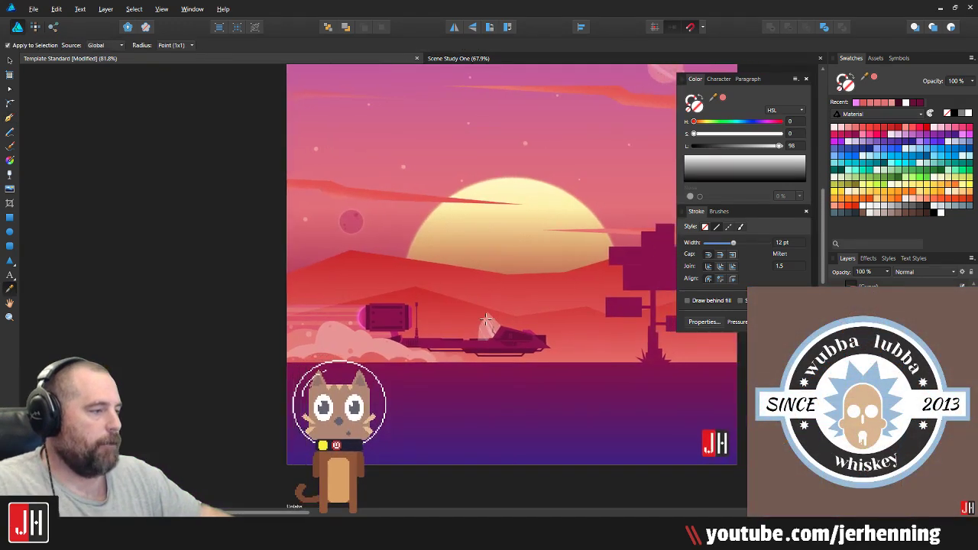
# Step: Fill the bush with the dark magenta sampled from the tree
pyautogui.hscroll(1, 485, 320)
pyautogui.click(637, 279)
pyautogui.press('v')
pyautogui.click(276, 356)
pyautogui.scroll(3, 334, 360)
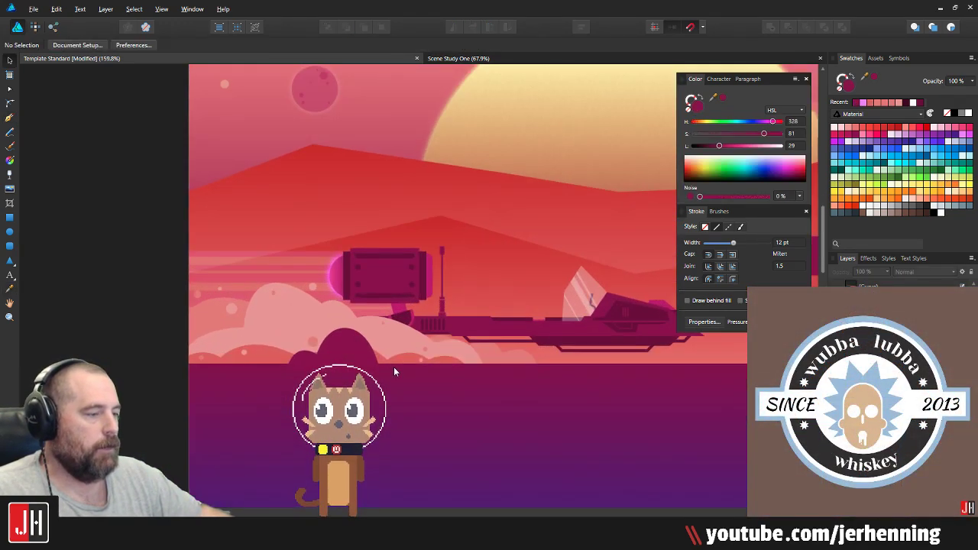
pyautogui.scroll(-3, 394, 371)
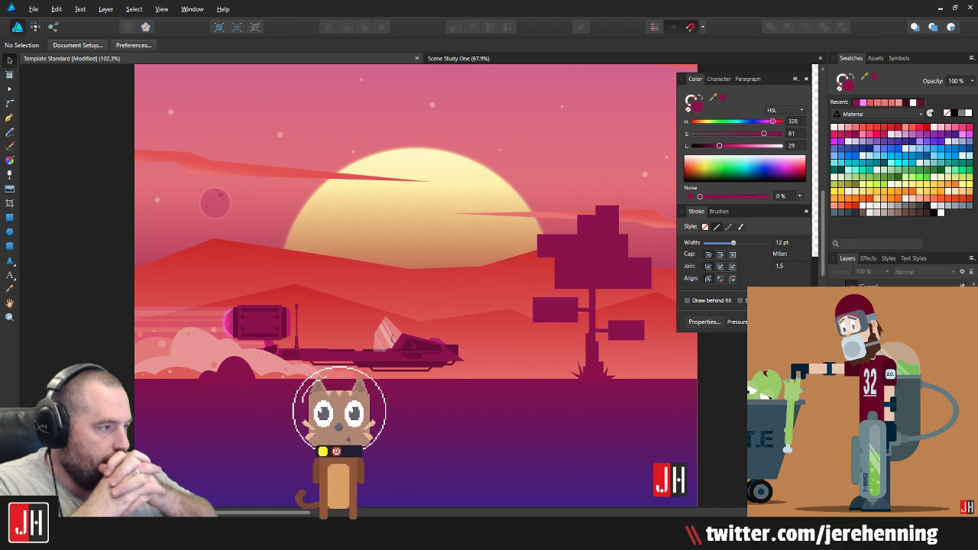
# Step: Move the tree group out of the desert scene onto the Dribbble artboard
pyautogui.moveTo(447, 295); pyautogui.dragTo(382, 320)
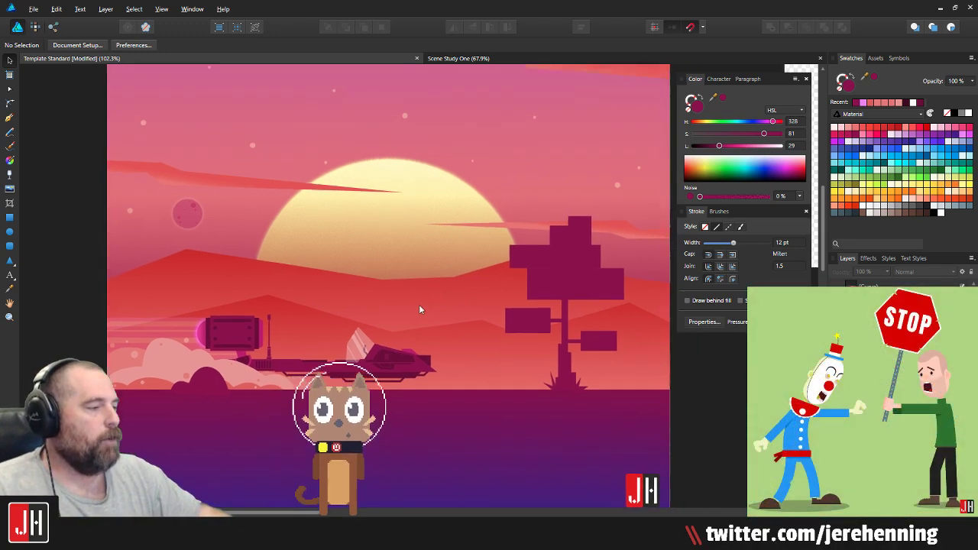
pyautogui.scroll(-3, 440, 313)
pyautogui.moveTo(488, 303); pyautogui.dragTo(651, 220)
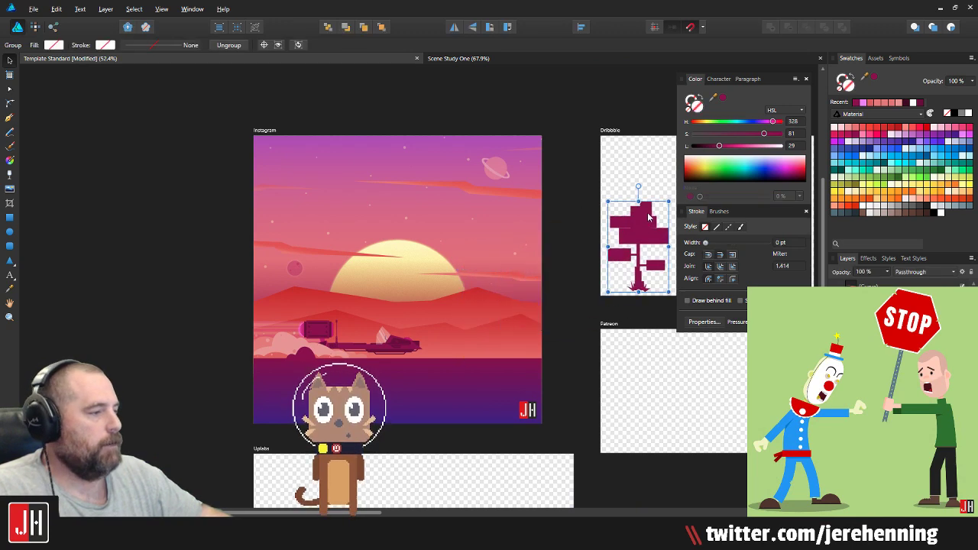
pyautogui.click(530, 116)
# Step: Set the noise of the ringed planet's ring to 20 %
pyautogui.scroll(7, 504, 152)
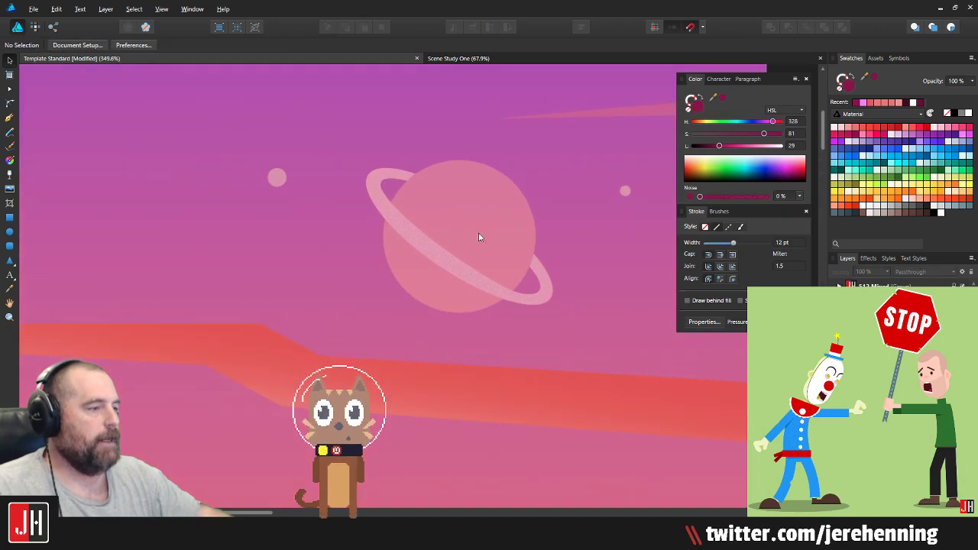
pyautogui.click(451, 264)
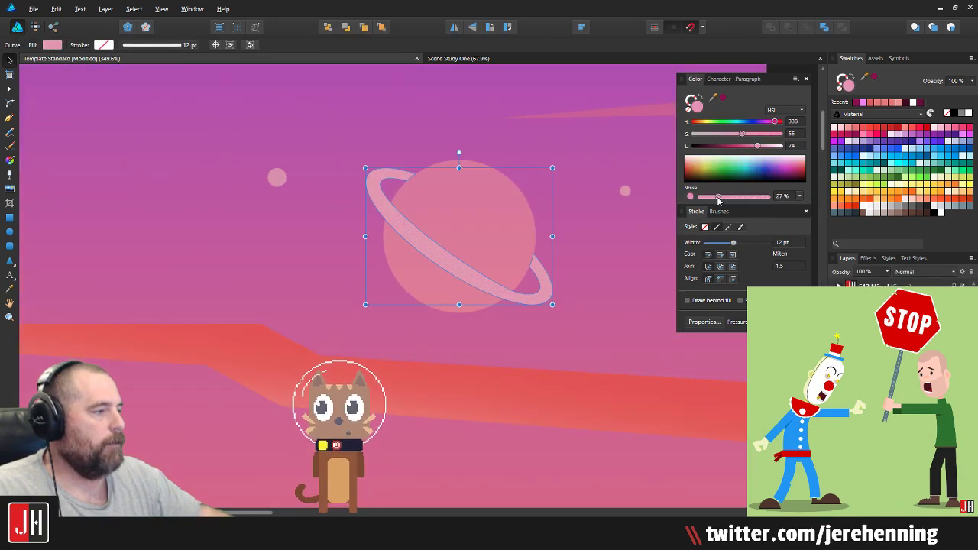
pyautogui.moveTo(718, 200); pyautogui.dragTo(709, 199)
pyautogui.click(588, 176)
pyautogui.scroll(5, 469, 209)
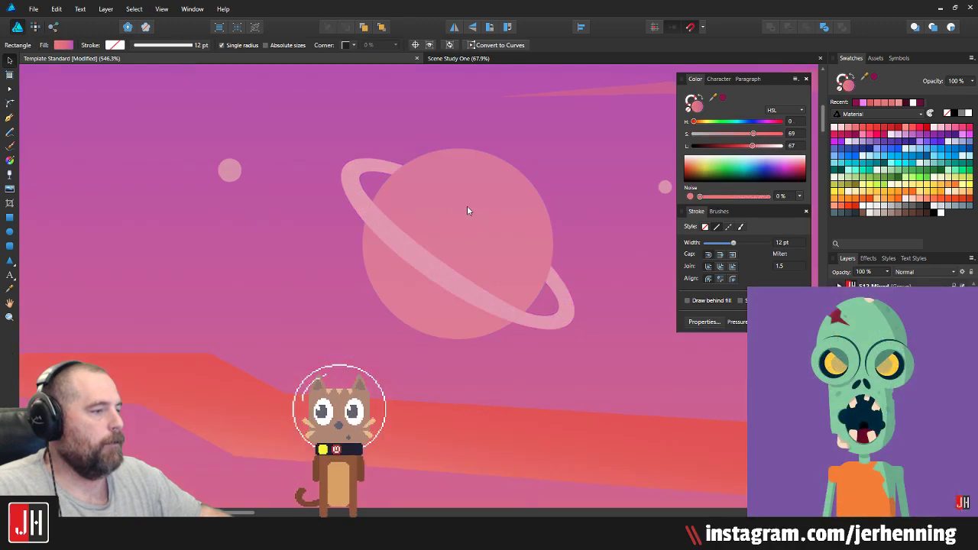
pyautogui.scroll(-5, 479, 208)
pyautogui.scroll(-8, 478, 204)
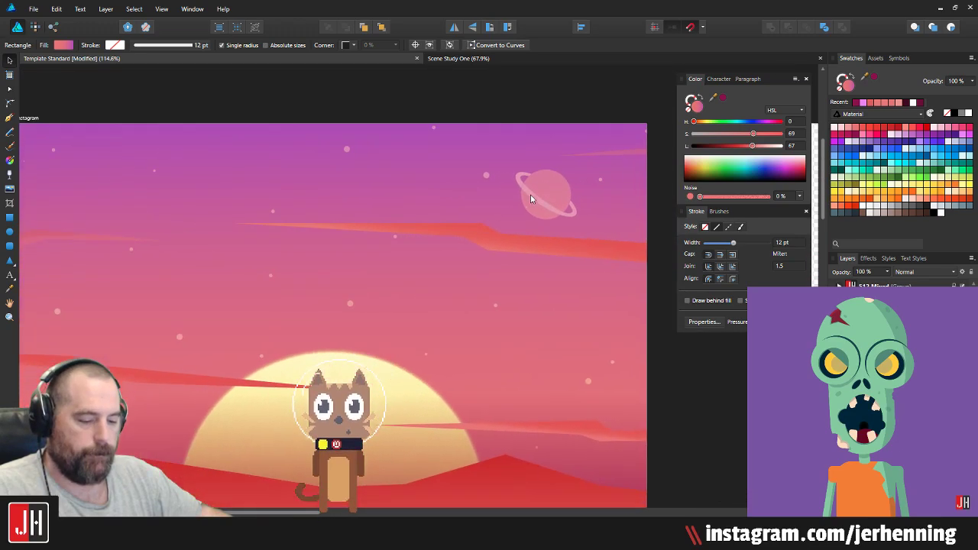
pyautogui.scroll(2, 421, 277)
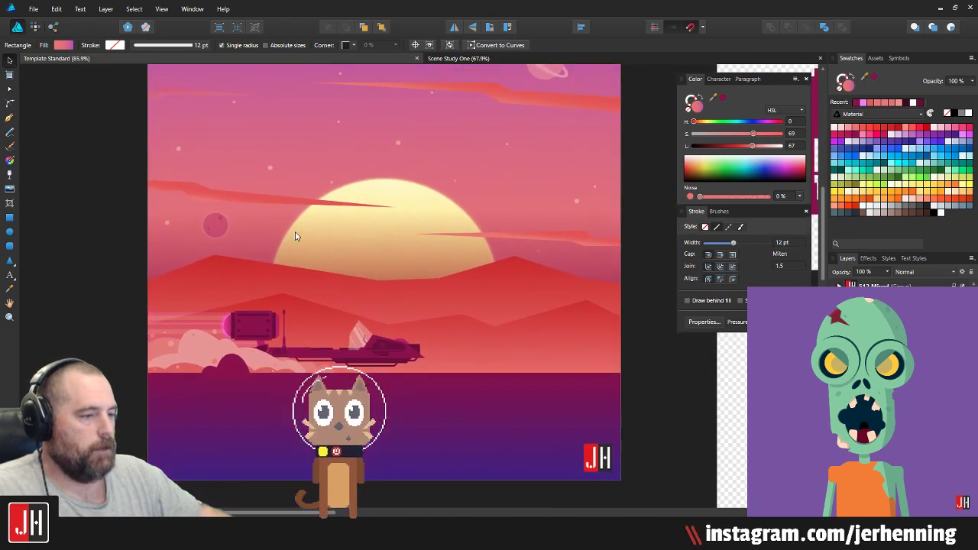
pyautogui.press('v')
pyautogui.scroll(3, 380, 273)
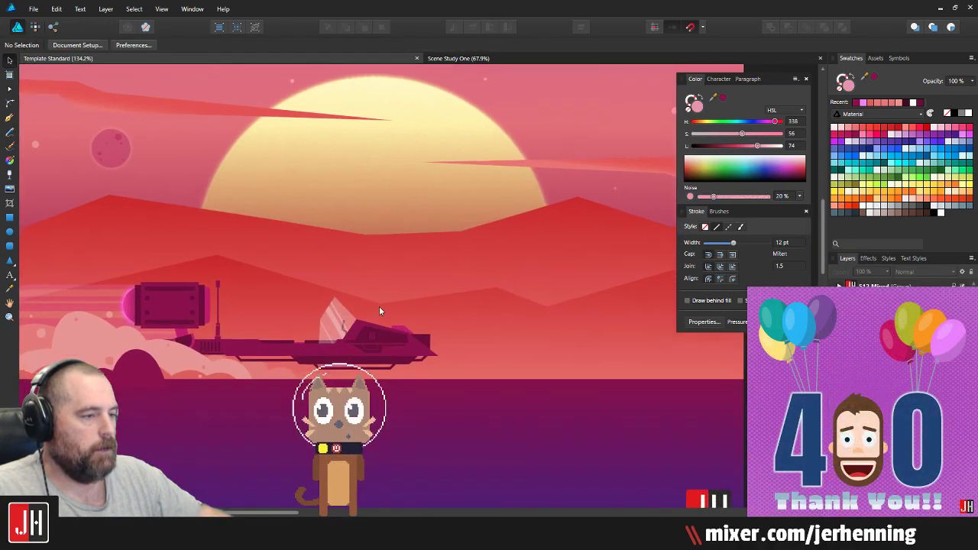
pyautogui.moveTo(359, 263); pyautogui.dragTo(370, 284)
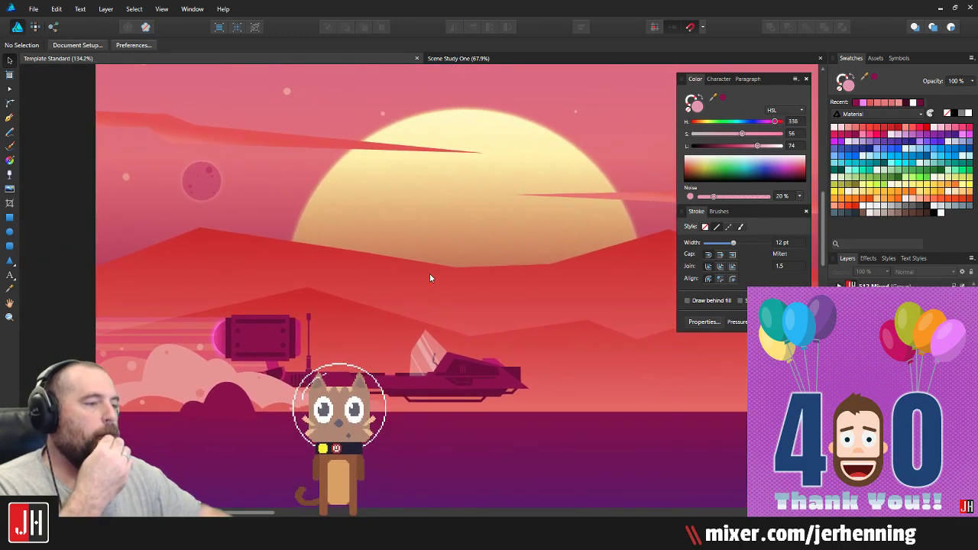
pyautogui.moveTo(429, 272); pyautogui.dragTo(378, 282)
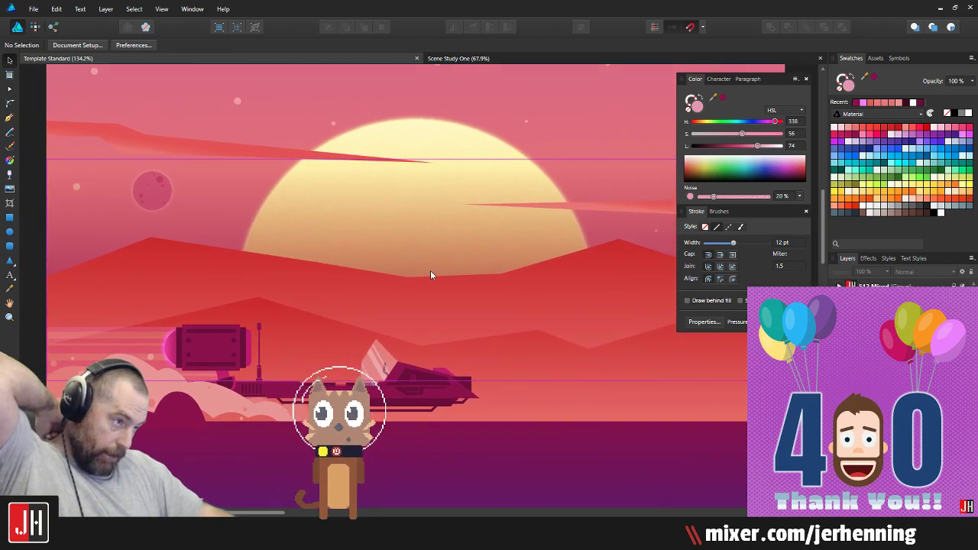
pyautogui.hscroll(-2, 430, 273)
pyautogui.hscroll(1, 380, 303)
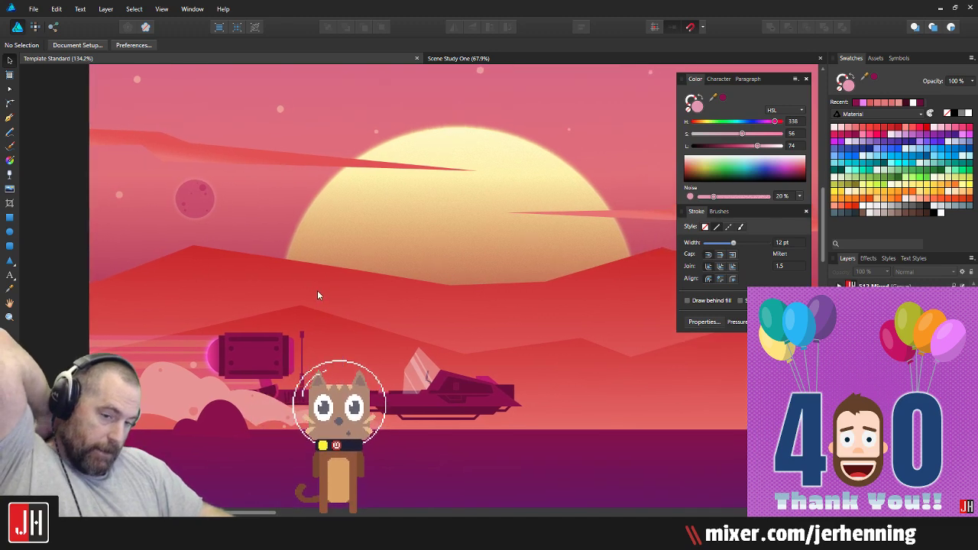
pyautogui.hscroll(2, 332, 299)
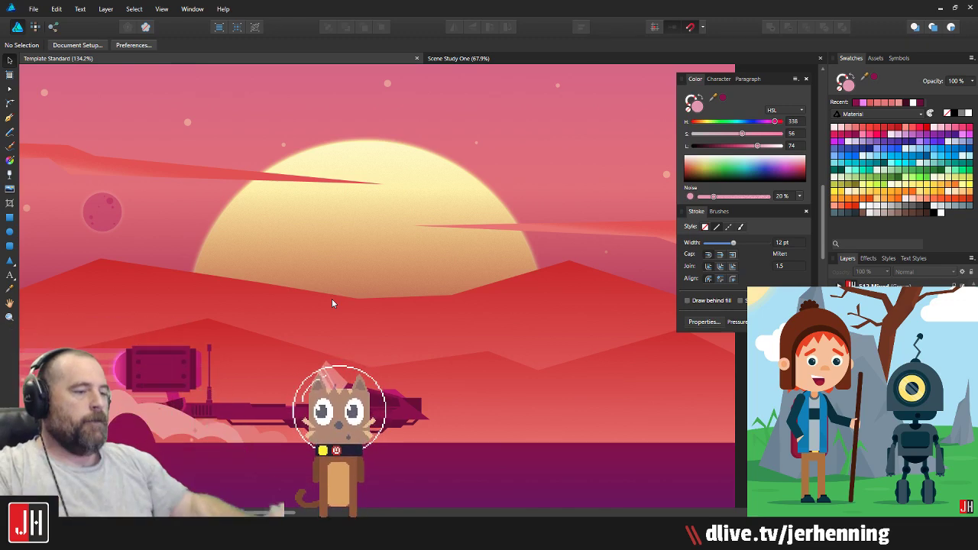
pyautogui.scroll(-4, 321, 299)
pyautogui.scroll(3, 313, 336)
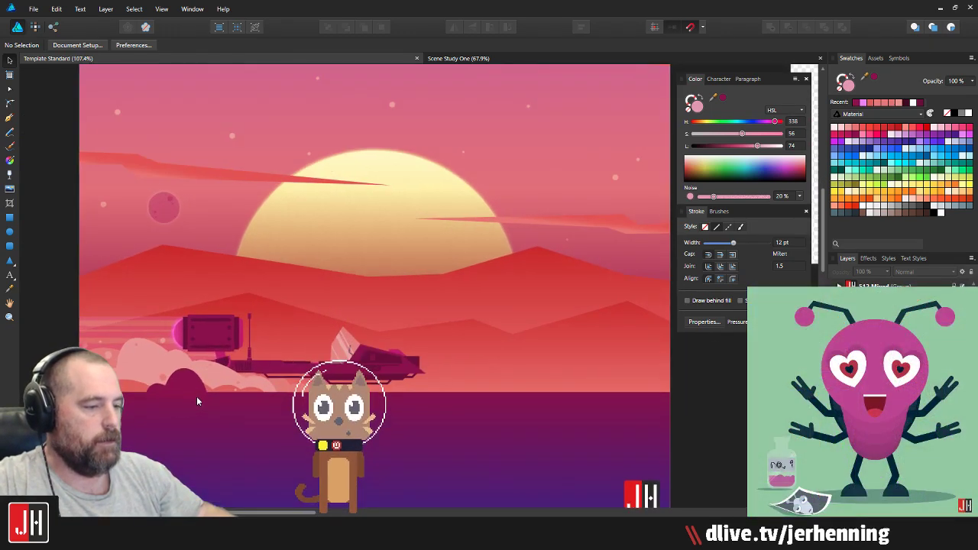
pyautogui.click(184, 384)
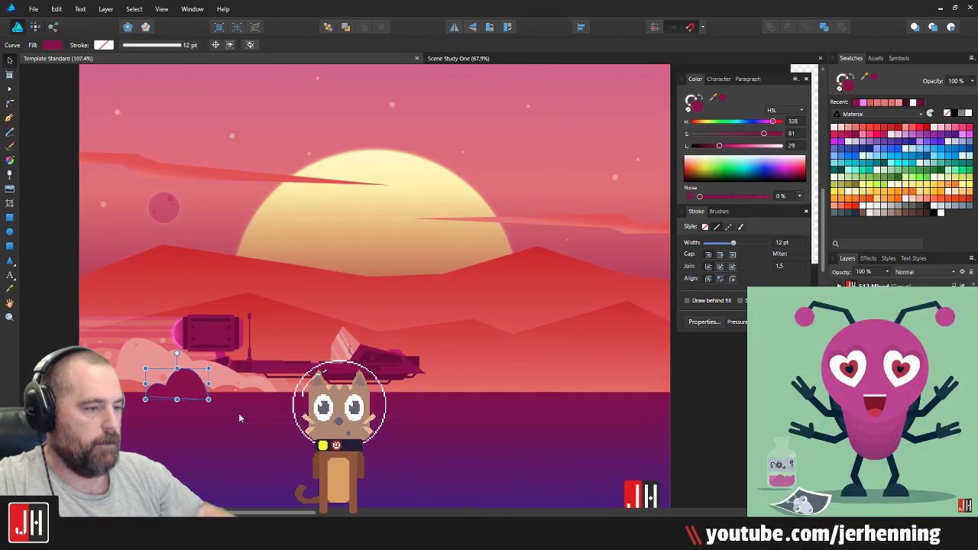
pyautogui.keyDown('shift'); pyautogui.click(270, 416); pyautogui.keyUp('shift')
pyautogui.click(81, 298)
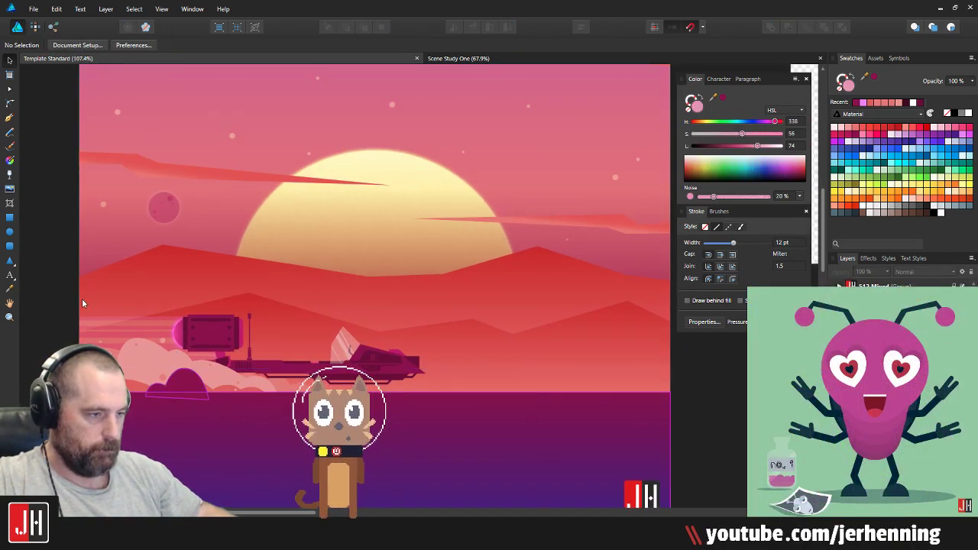
pyautogui.click(181, 382)
pyautogui.scroll(4, 182, 382)
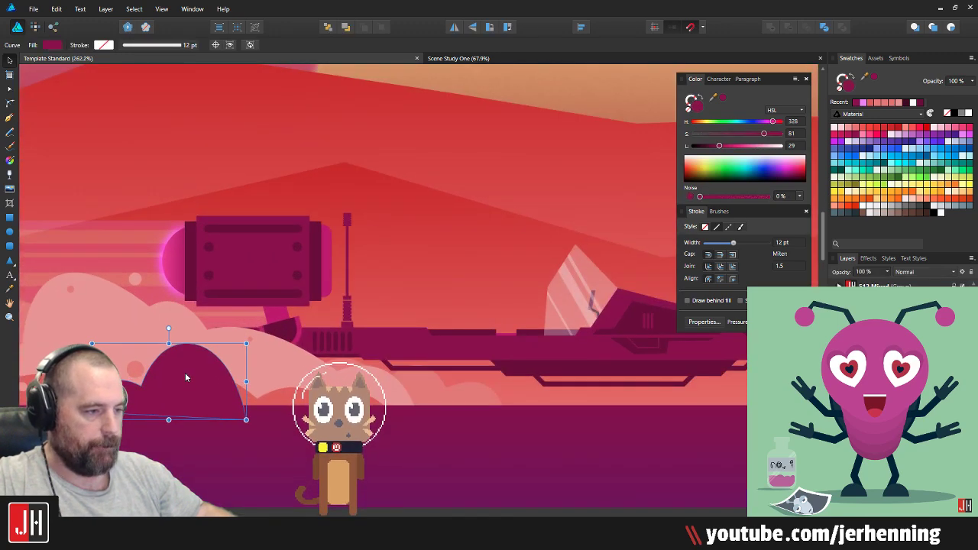
pyautogui.scroll(-7, 184, 372)
pyautogui.scroll(7, 178, 376)
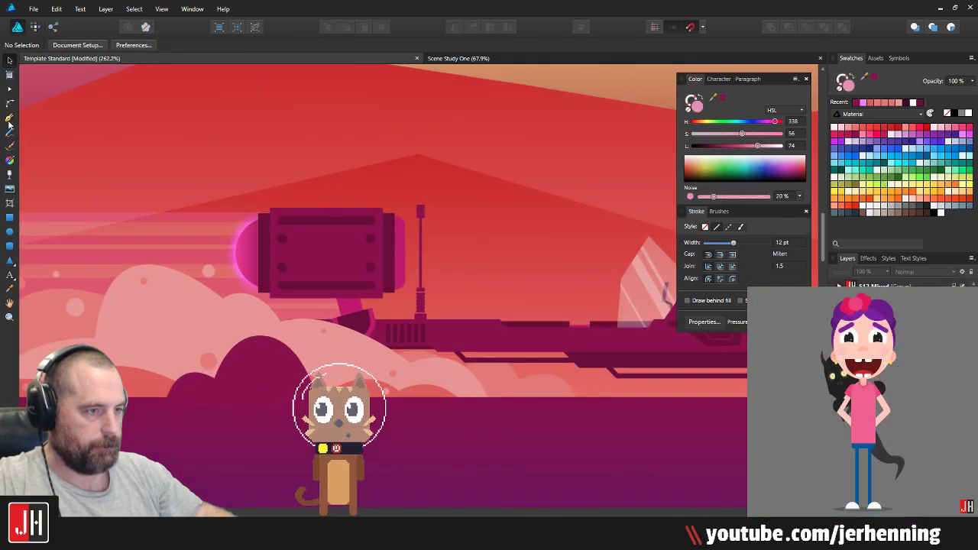
# Step: Draw a jagged clump of grass spikes with the Pen tool along the bush's left side at the horizon
pyautogui.press('p')
pyautogui.scroll(3, 386, 382)
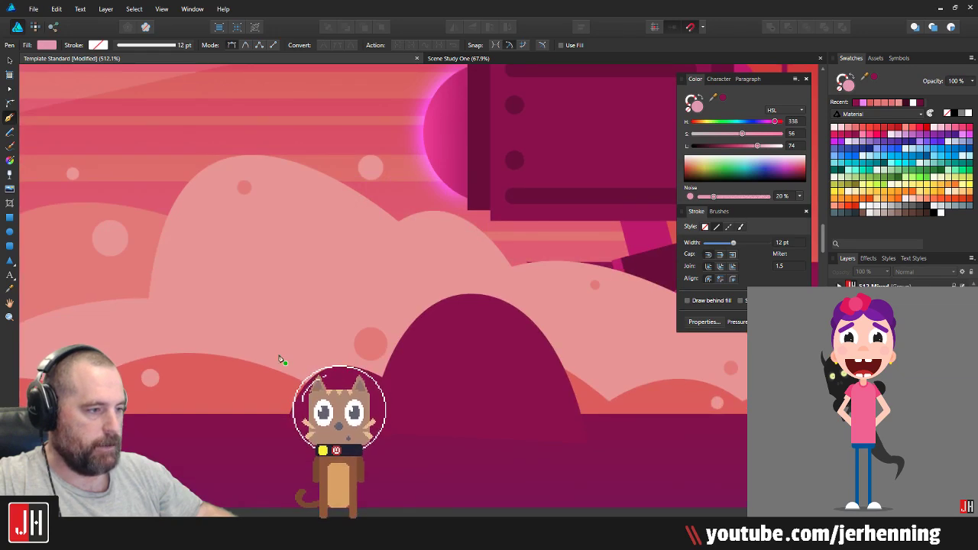
pyautogui.click(257, 319)
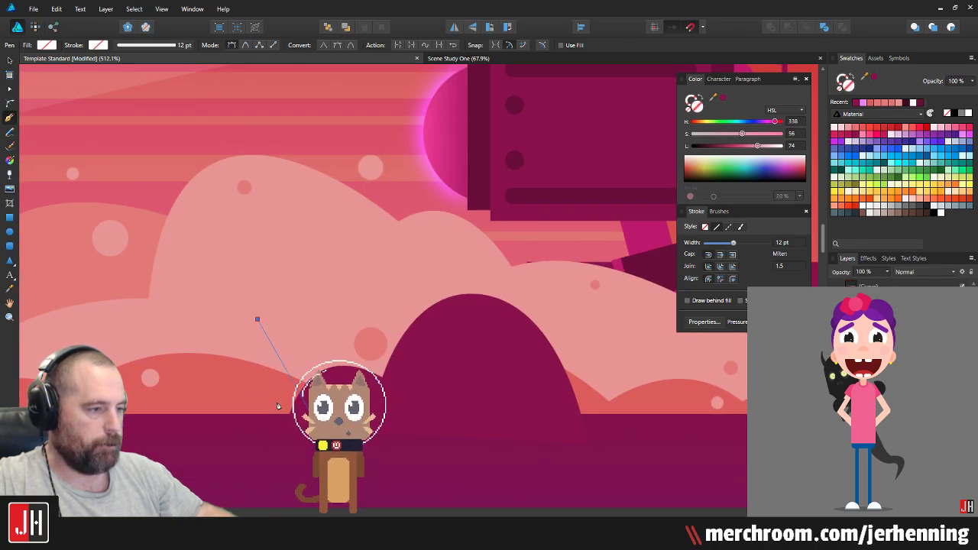
pyautogui.moveTo(277, 401); pyautogui.dragTo(207, 391)
pyautogui.click(275, 433)
pyautogui.click(314, 416)
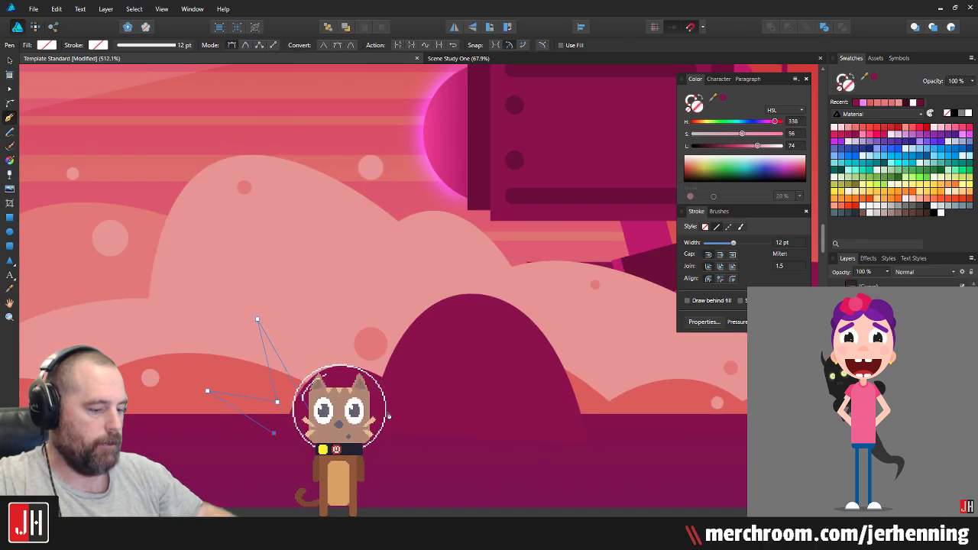
# Step: Fill the spiky grass shape with the dark magenta sampled from the bush
pyautogui.press('i')
pyautogui.click(441, 401)
pyautogui.press('v')
pyautogui.scroll(-8, 413, 386)
pyautogui.click(288, 386)
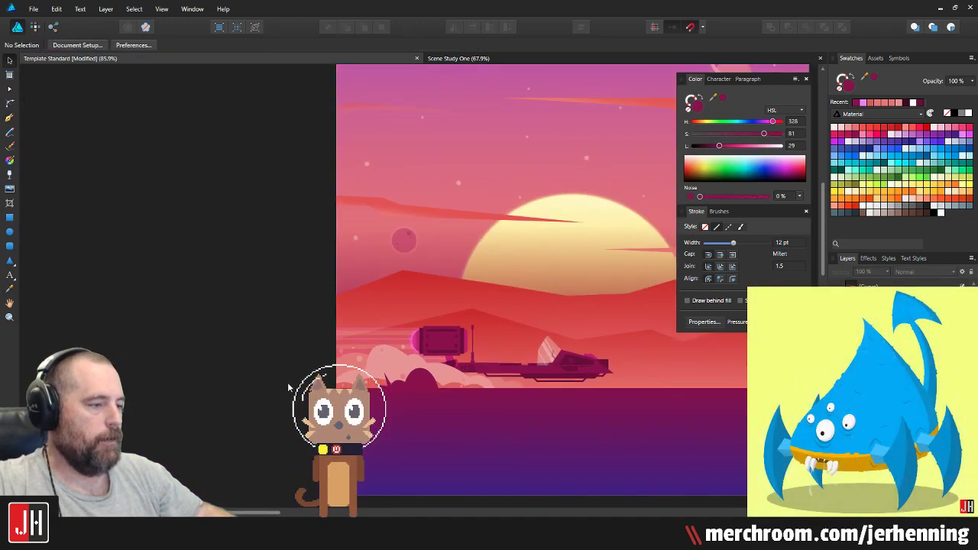
# Step: Scale down the dark magenta bush together with its spiky grass and shift them slightly along the horizon behind the speeder
pyautogui.moveTo(435, 386); pyautogui.dragTo(335, 386)
pyautogui.scroll(2, 335, 384)
pyautogui.hscroll(3, 422, 386)
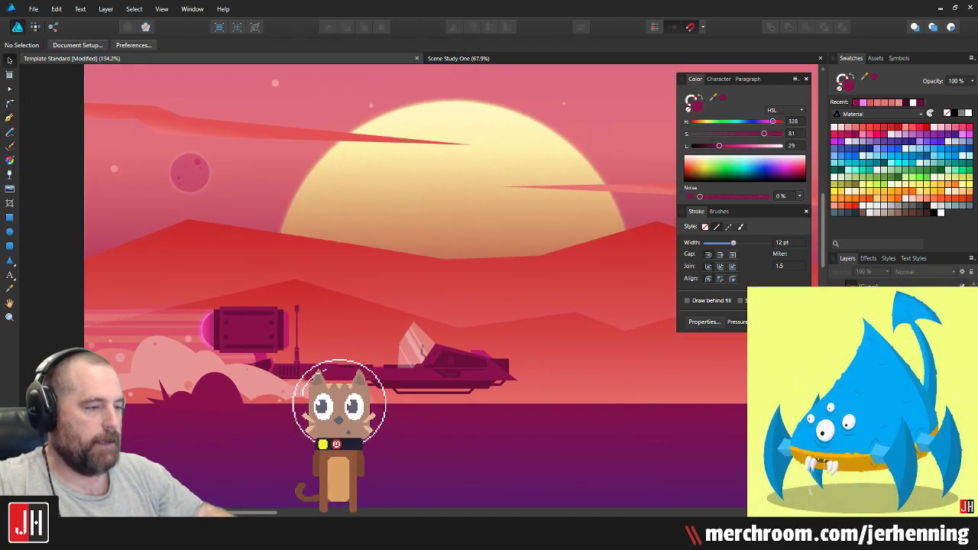
pyautogui.hscroll(1, 384, 371)
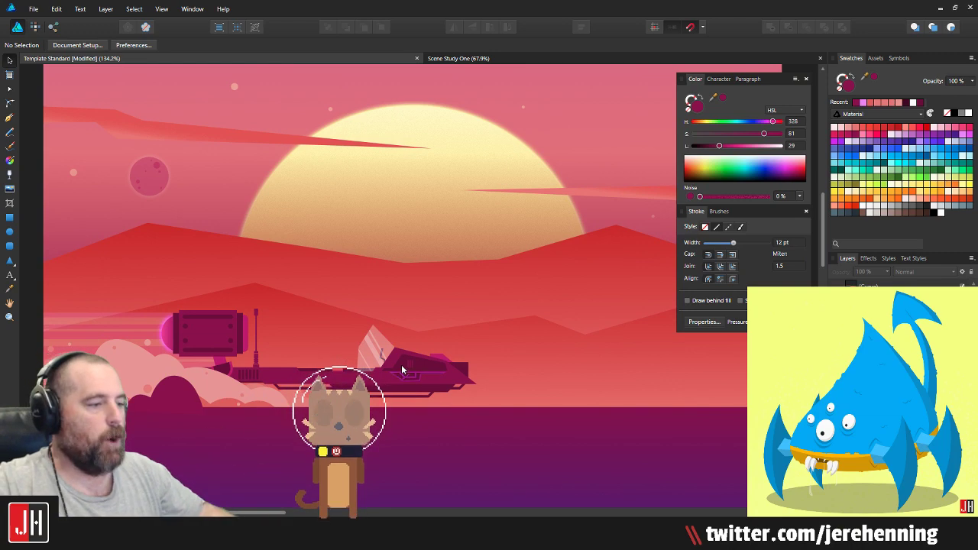
pyautogui.click(129, 404)
pyautogui.scroll(3, 129, 405)
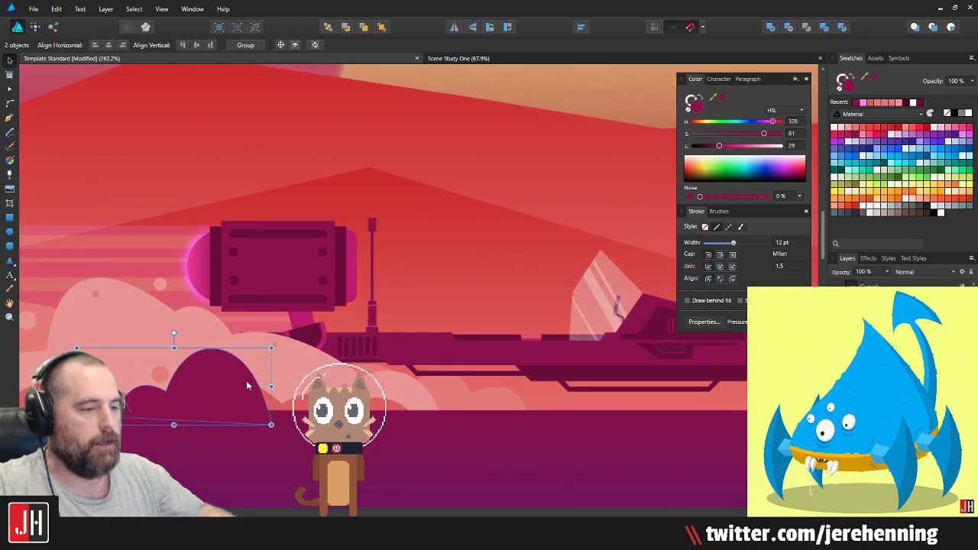
pyautogui.moveTo(248, 358)
pyautogui.mouseDown()
pyautogui.moveTo(225, 368)
pyautogui.moveTo(231, 363)
pyautogui.mouseUp()
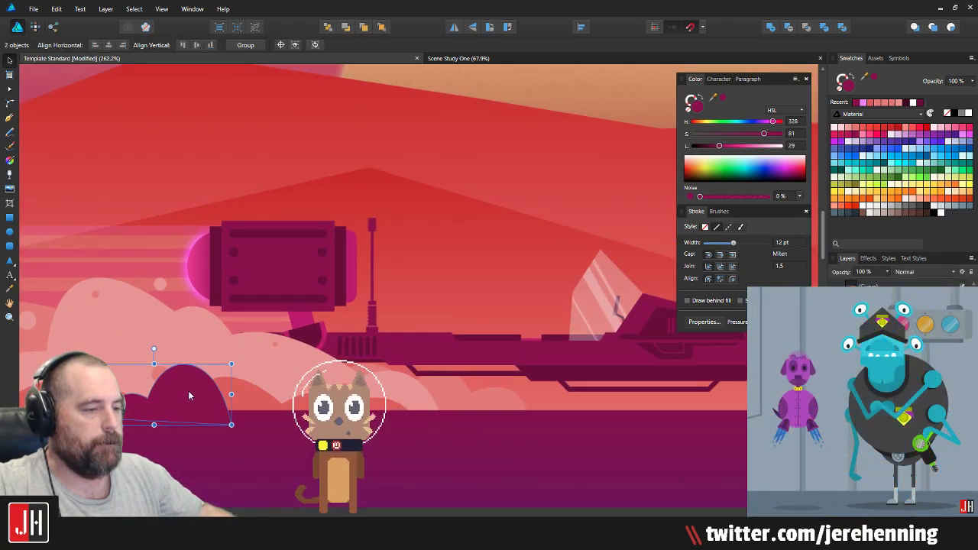
pyautogui.moveTo(188, 390); pyautogui.dragTo(204, 391)
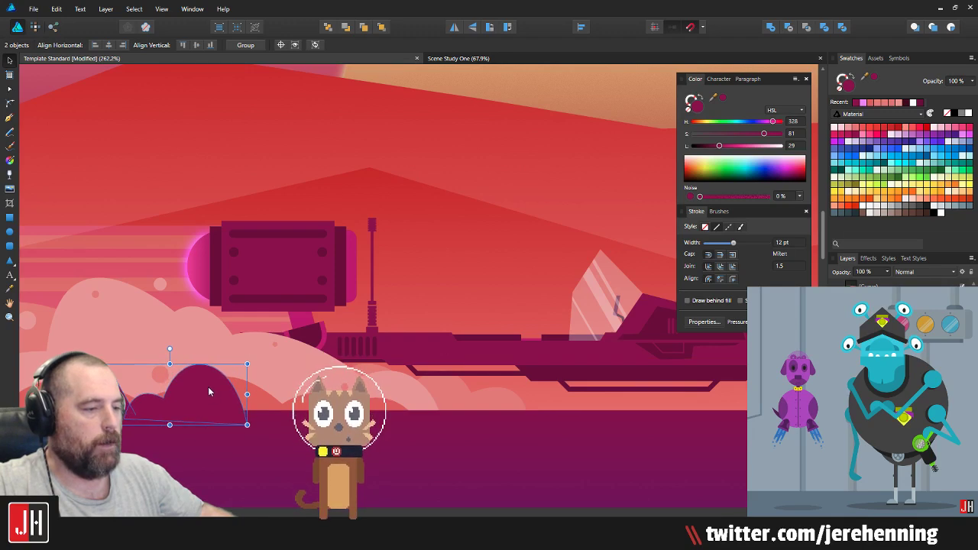
pyautogui.scroll(-8, 209, 388)
pyautogui.click(129, 373)
pyautogui.scroll(4, 271, 390)
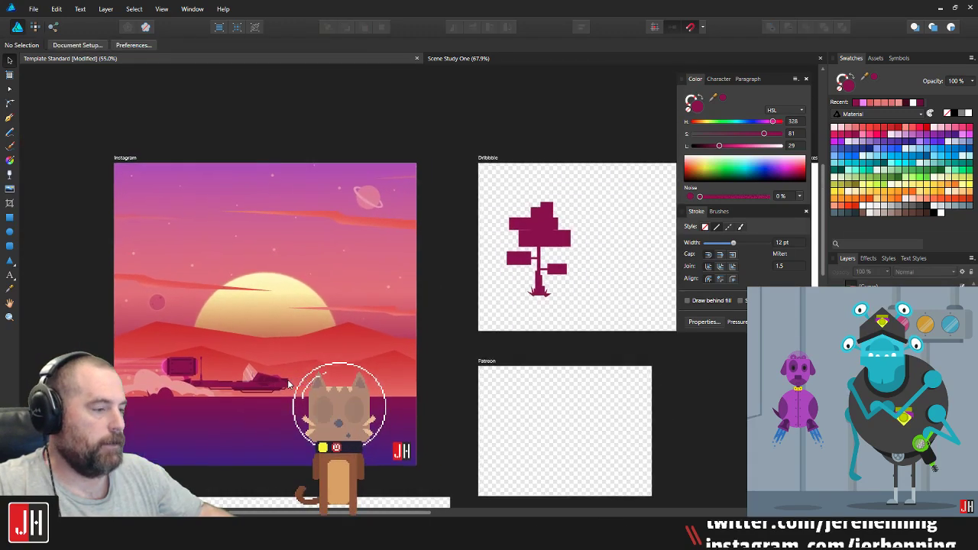
# Step: Draw a dark magenta teardrop about 147 × 340 px above the horizon ahead of the speeder with the Tear tool
pyautogui.moveTo(345, 410); pyautogui.dragTo(391, 370)
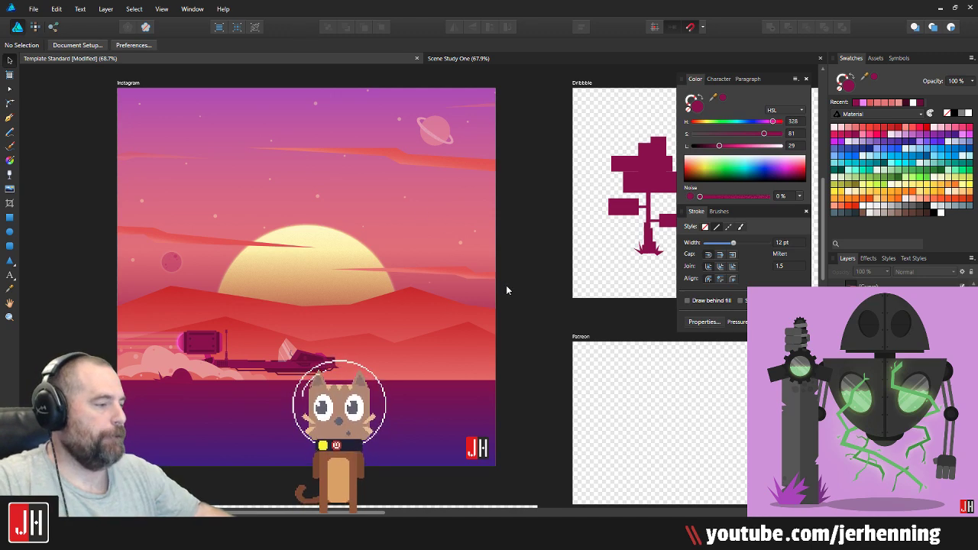
pyautogui.scroll(2, 347, 307)
pyautogui.scroll(-4, 257, 246)
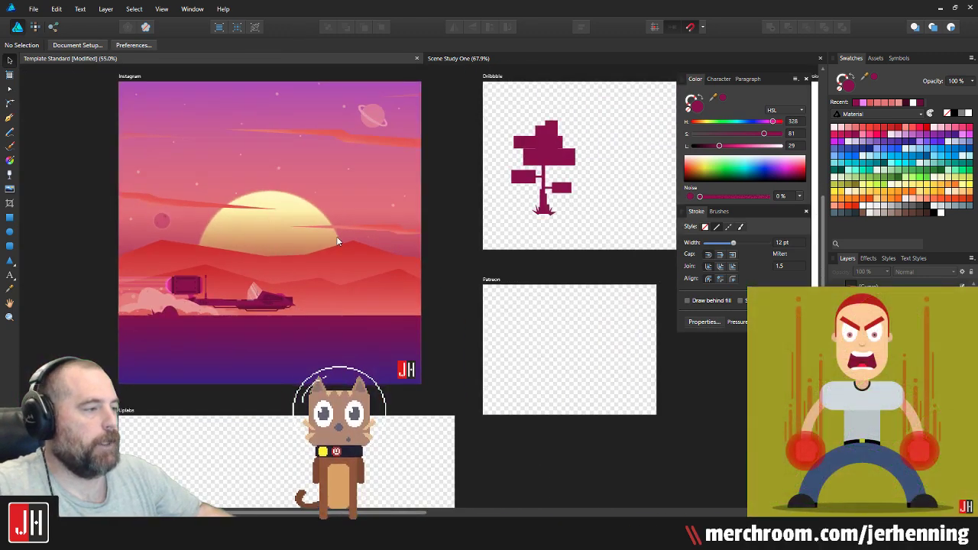
pyautogui.click(10, 261)
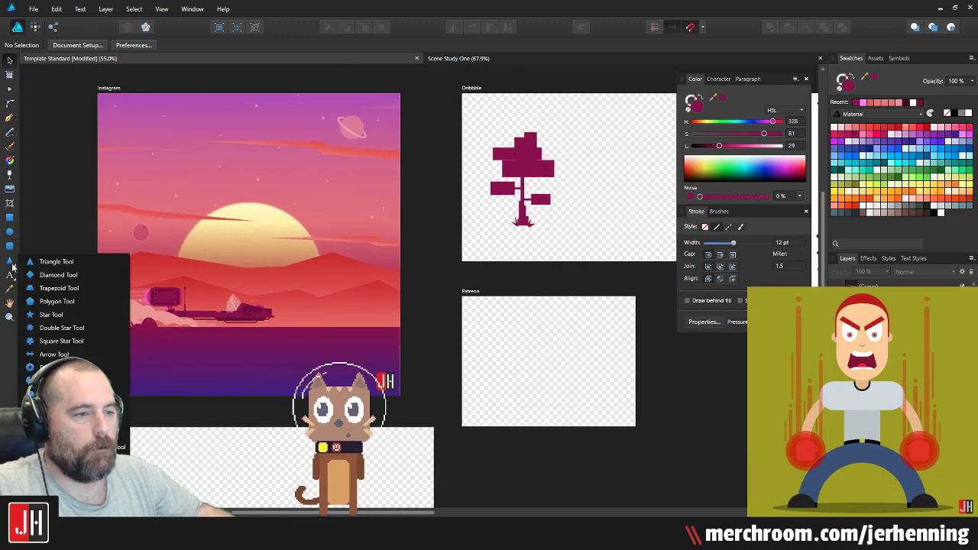
pyautogui.click(47, 366)
pyautogui.scroll(2, 309, 326)
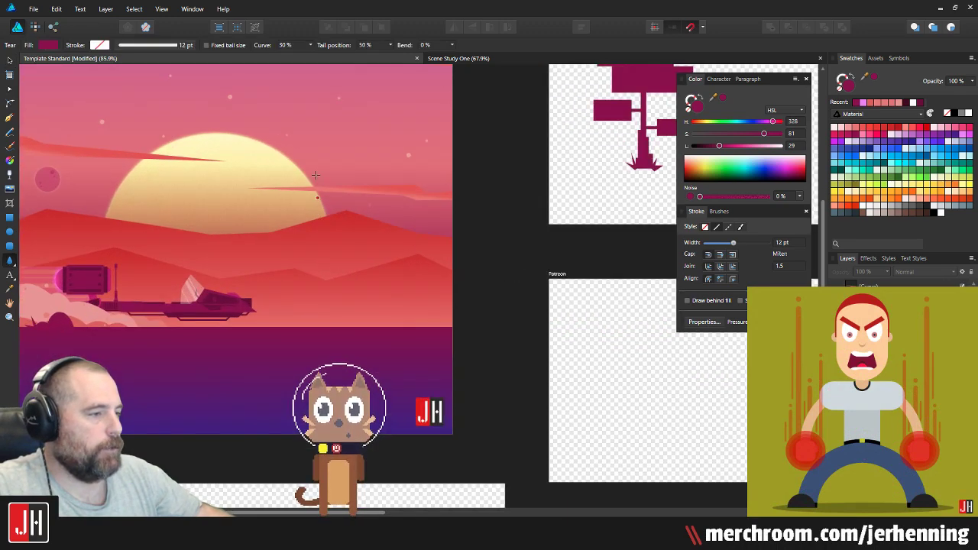
pyautogui.moveTo(318, 152); pyautogui.dragTo(384, 300)
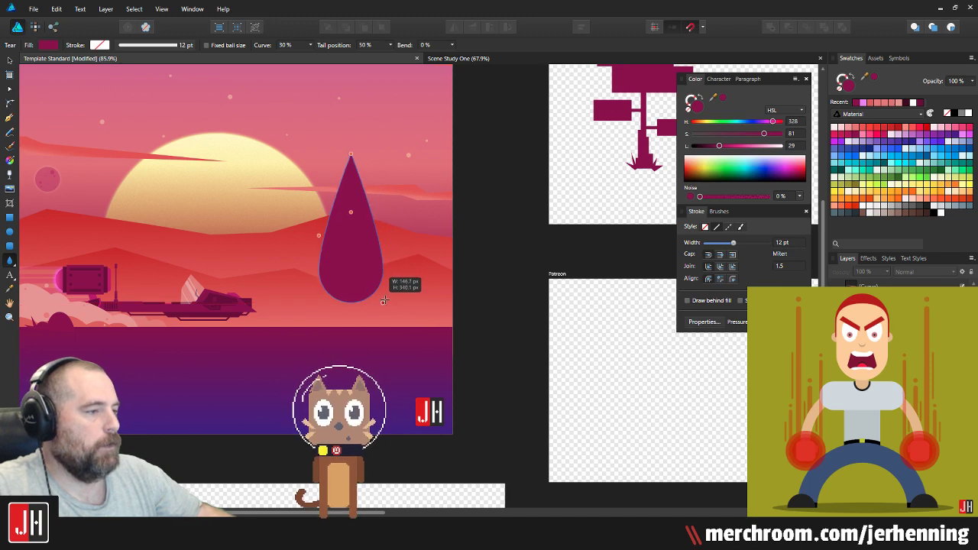
pyautogui.press('v')
pyautogui.click(482, 243)
pyautogui.scroll(2, 324, 243)
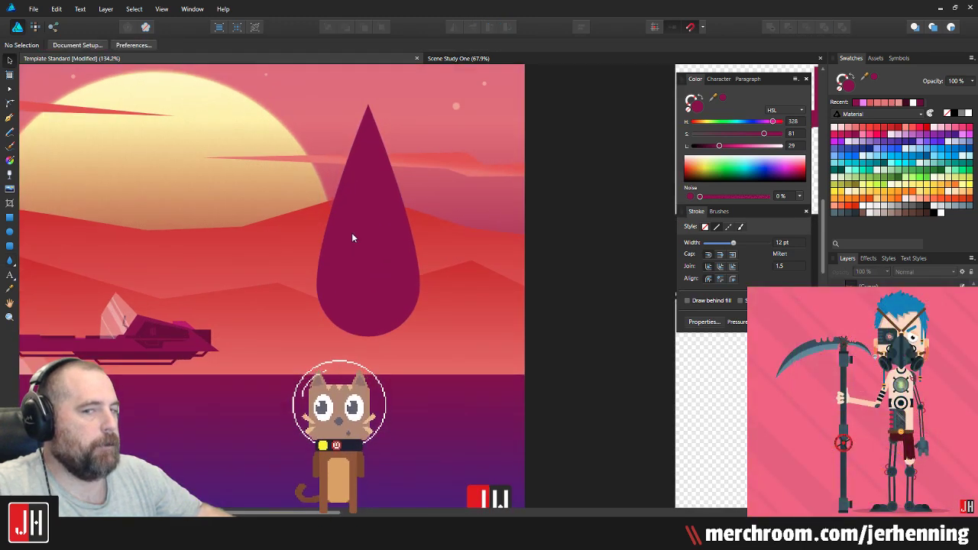
# Step: Draw a tall, narrow rounded rectangle with 50% corners and place it at the lower left edge of the teardrop
pyautogui.click(12, 246)
pyautogui.moveTo(266, 132); pyautogui.dragTo(295, 316)
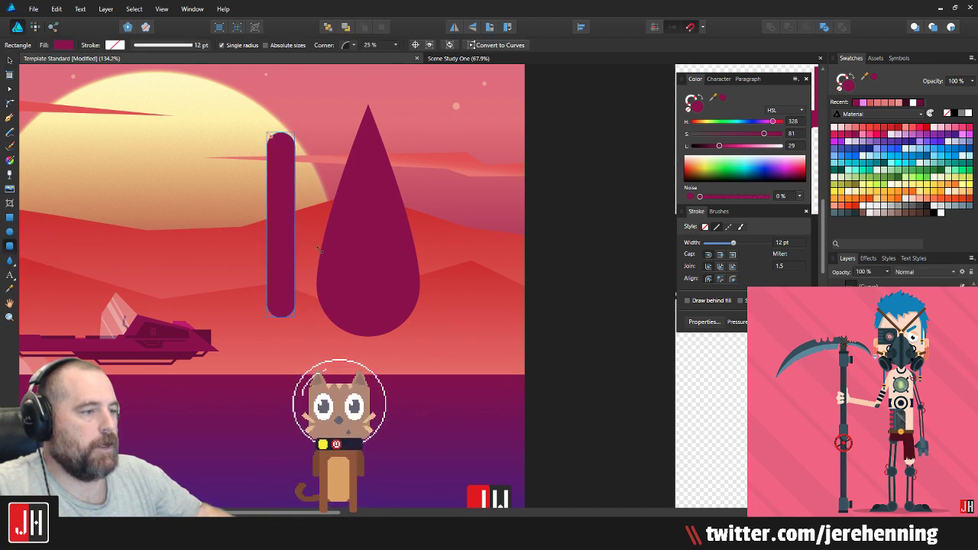
pyautogui.moveTo(287, 249); pyautogui.dragTo(330, 300)
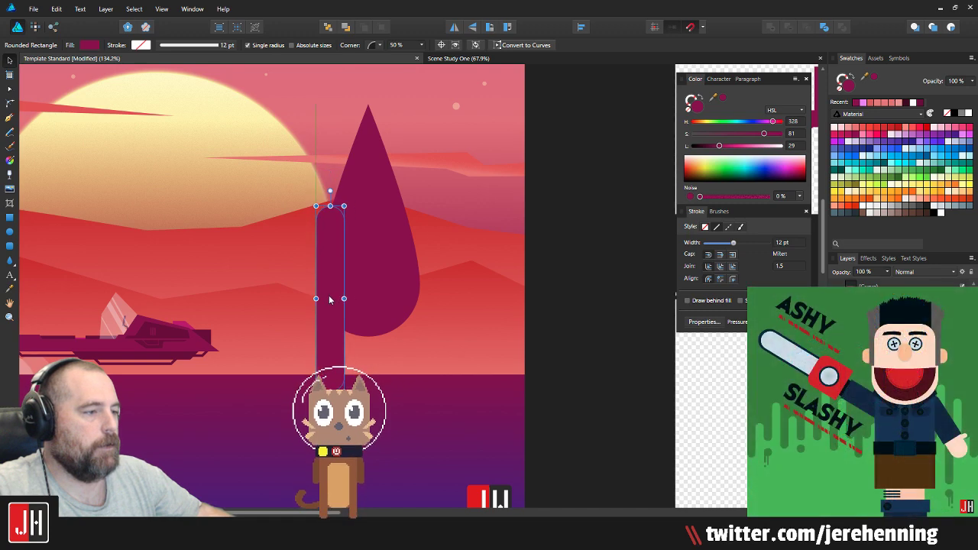
pyautogui.scroll(5, 323, 294)
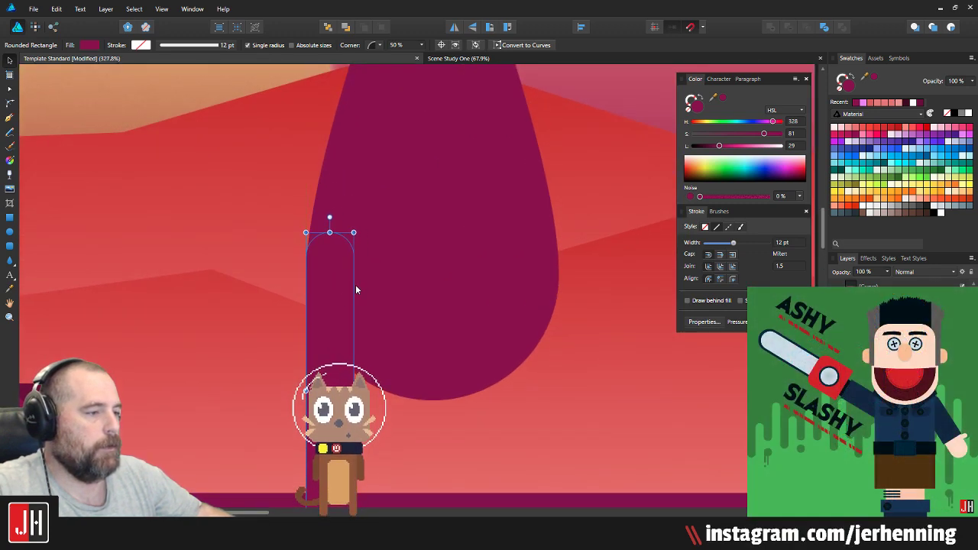
pyautogui.scroll(-5, 355, 284)
# Step: Move the teardrop and the rounded rectangle together up into the sky above the sun
pyautogui.keyDown('shift'); pyautogui.click(393, 254); pyautogui.keyUp('shift')
pyautogui.scroll(-4, 391, 257)
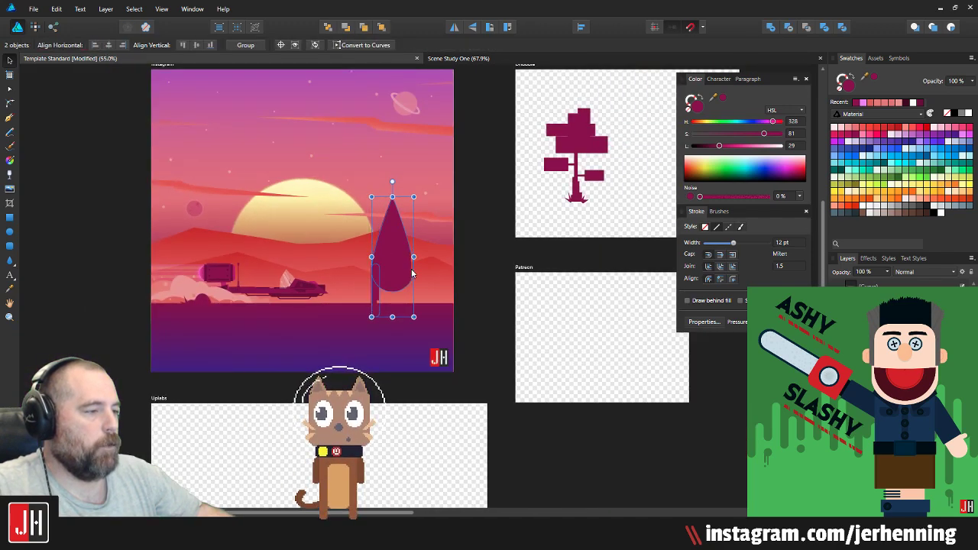
pyautogui.moveTo(391, 257); pyautogui.dragTo(367, 148)
pyautogui.scroll(4, 368, 148)
pyautogui.scroll(1, 367, 148)
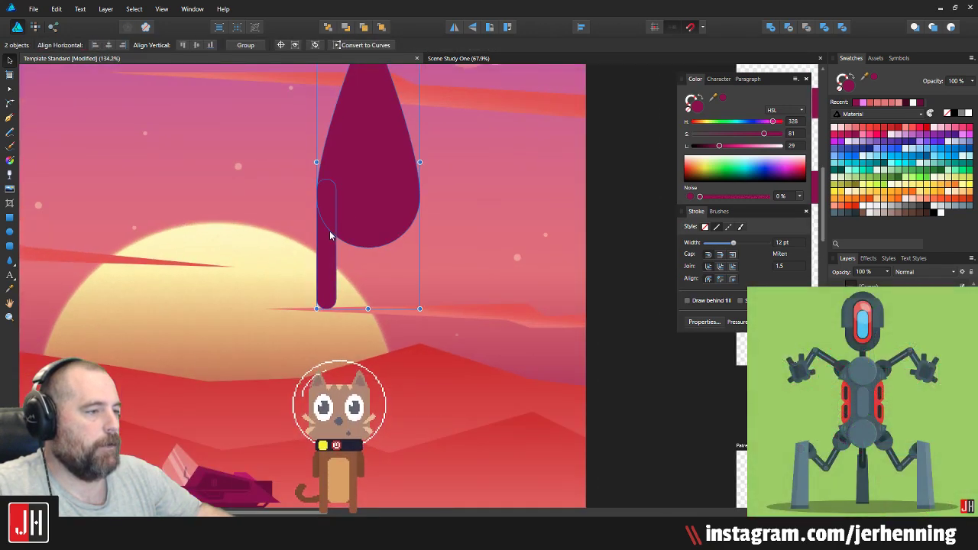
# Step: Duplicate the rounded rectangle as narrower hanging legs of varied length and height along the teardrop's lower edge
pyautogui.click(330, 231)
pyautogui.scroll(-3, 335, 206)
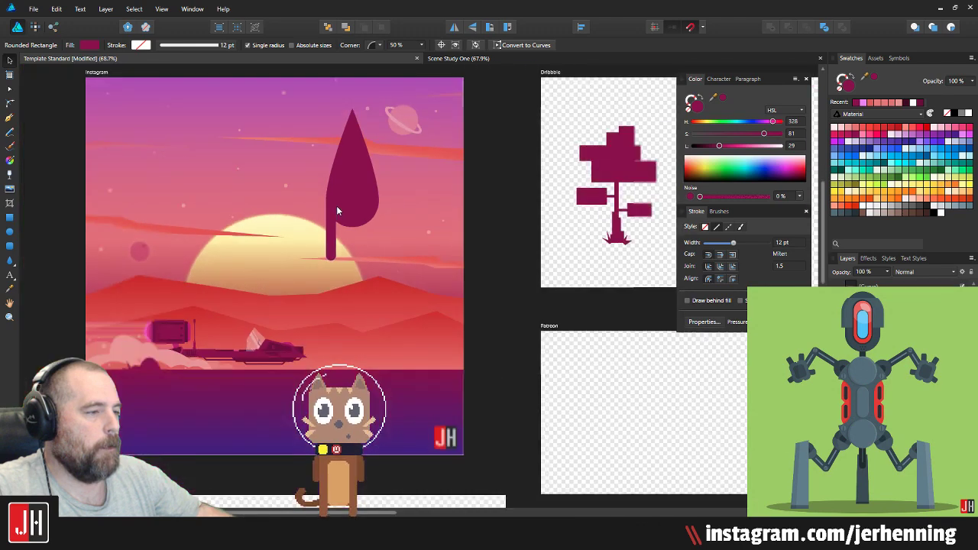
pyautogui.moveTo(329, 213); pyautogui.dragTo(371, 213)
pyautogui.scroll(3, 354, 214)
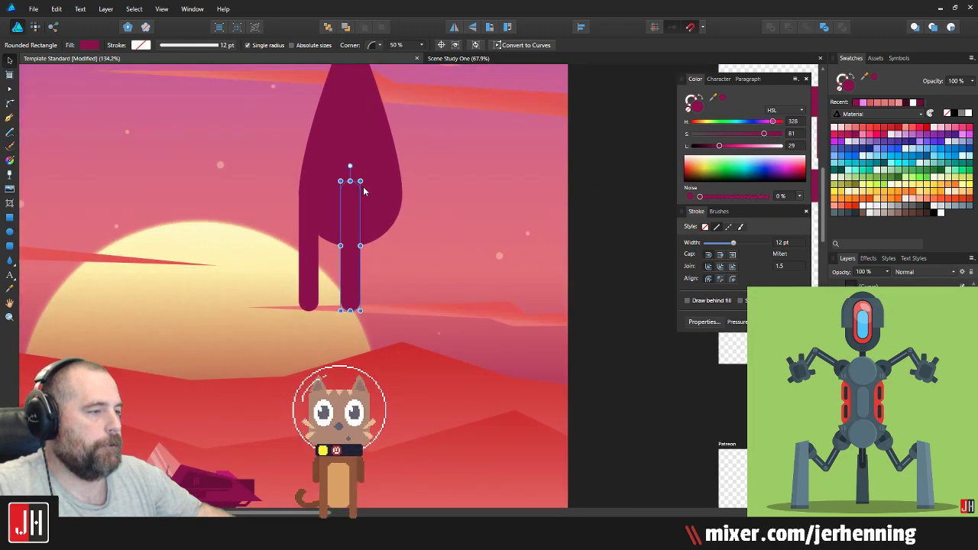
pyautogui.moveTo(346, 254); pyautogui.dragTo(388, 239)
pyautogui.scroll(-6, 391, 237)
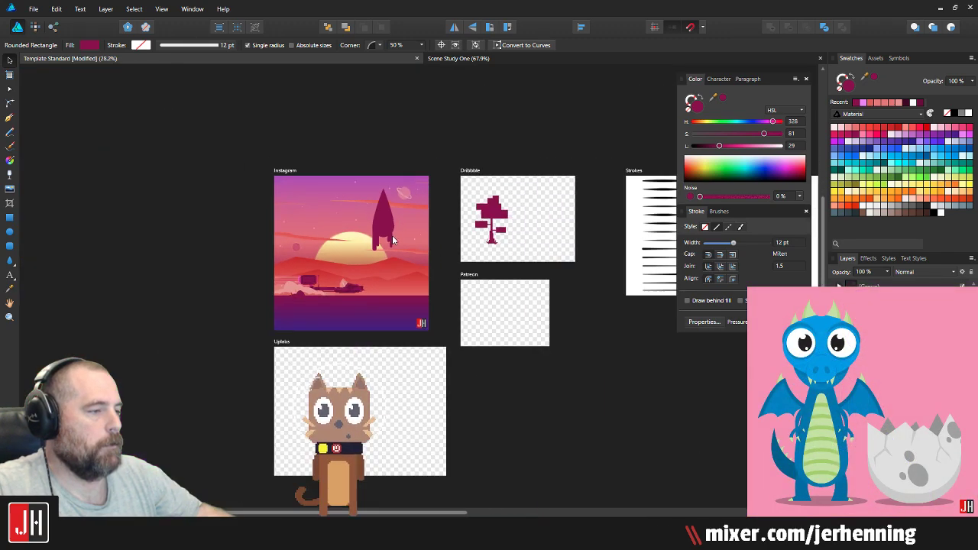
pyautogui.scroll(6, 378, 237)
# Step: Delete the teardrop and all of its rounded rectangle legs from the sky
pyautogui.click(335, 271)
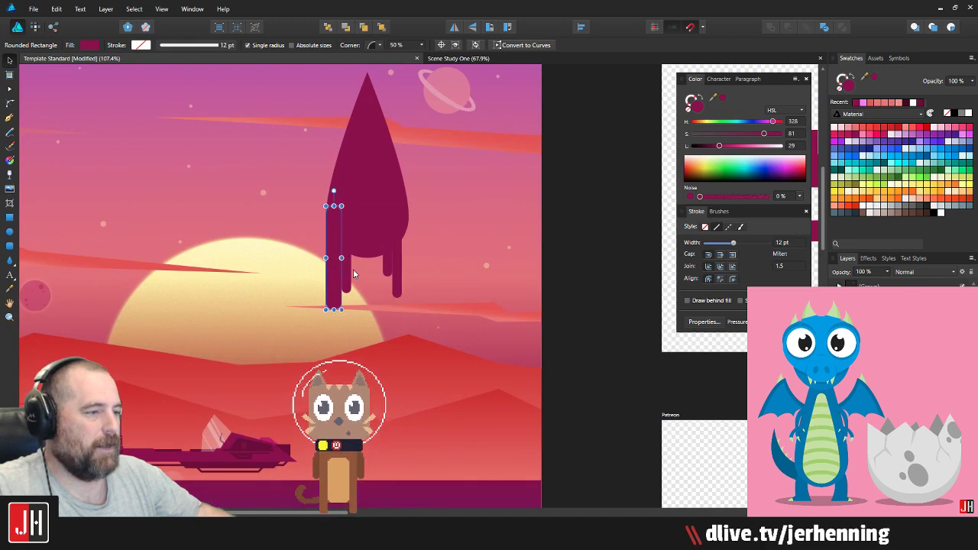
pyautogui.keyDown('shift'); pyautogui.click(347, 270); pyautogui.keyUp('shift')
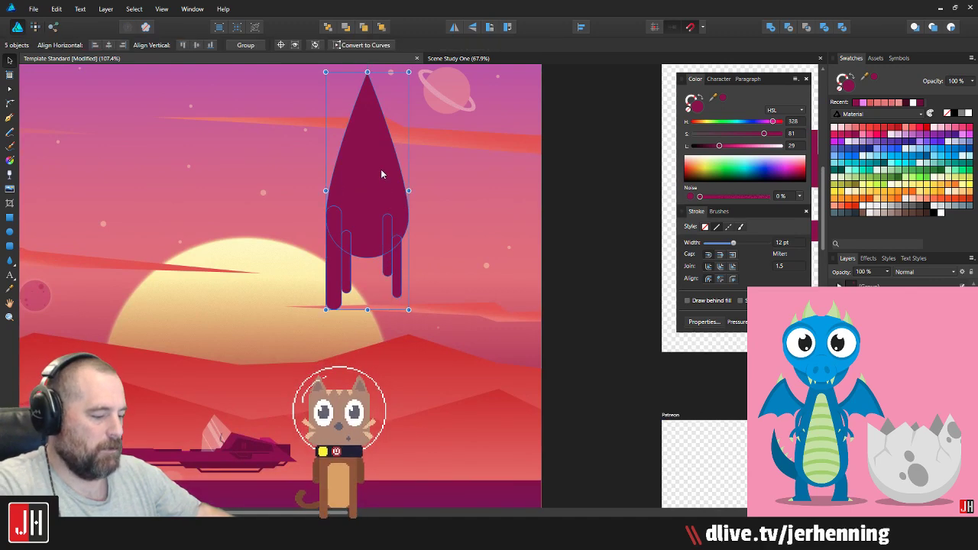
pyautogui.press('Delete')
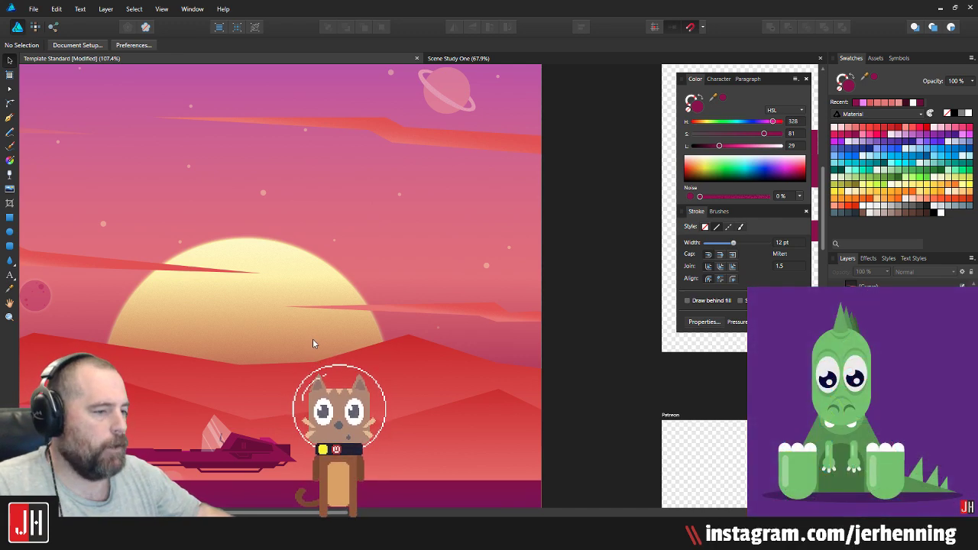
# Step: Draw a squared spiral plant rising from the horizon ahead of the speeder with the Pen tool, using a 12 pt dark magenta stroke
pyautogui.click(313, 341)
pyautogui.moveTo(312, 341); pyautogui.dragTo(380, 205)
pyautogui.click(627, 385)
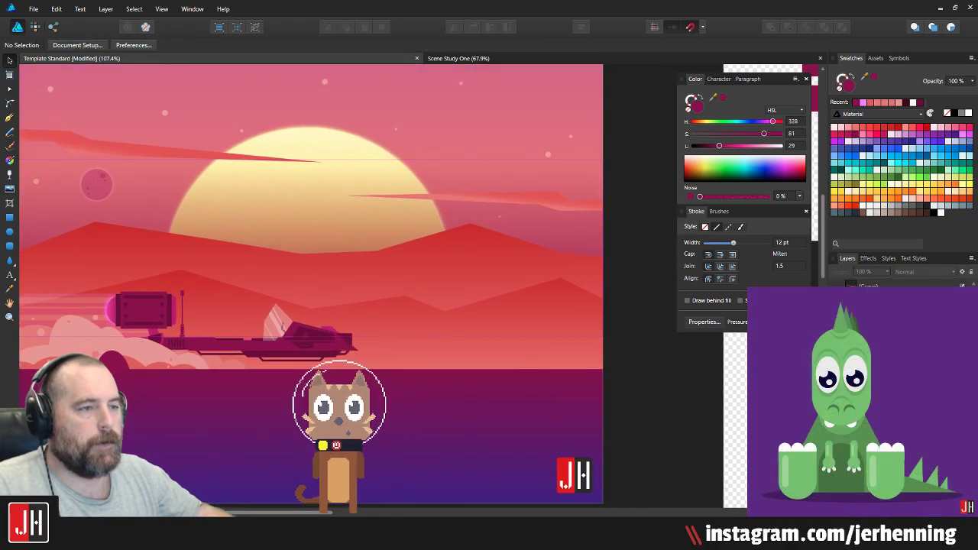
pyautogui.click(9, 117)
pyautogui.scroll(3, 385, 348)
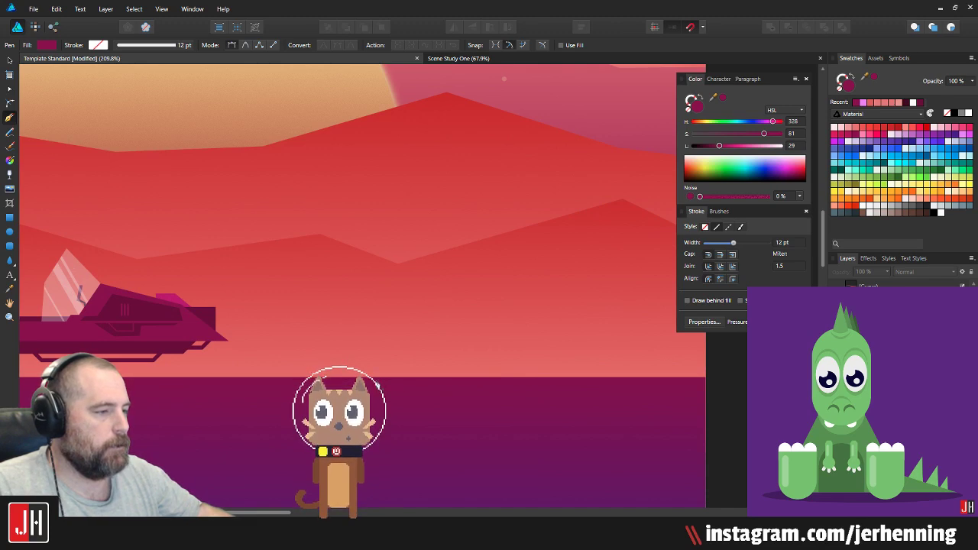
pyautogui.moveTo(377, 381); pyautogui.dragTo(379, 303)
pyautogui.click(378, 285)
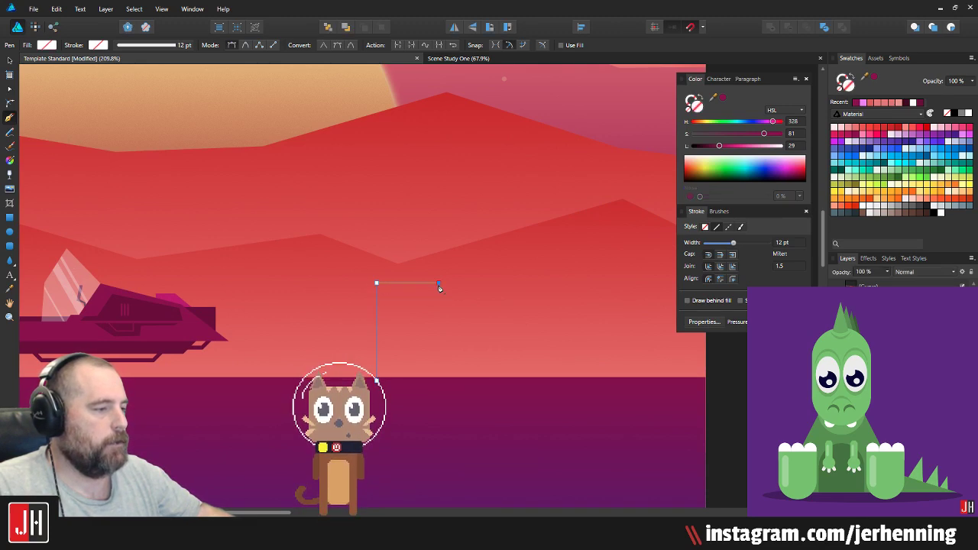
pyautogui.click(438, 330)
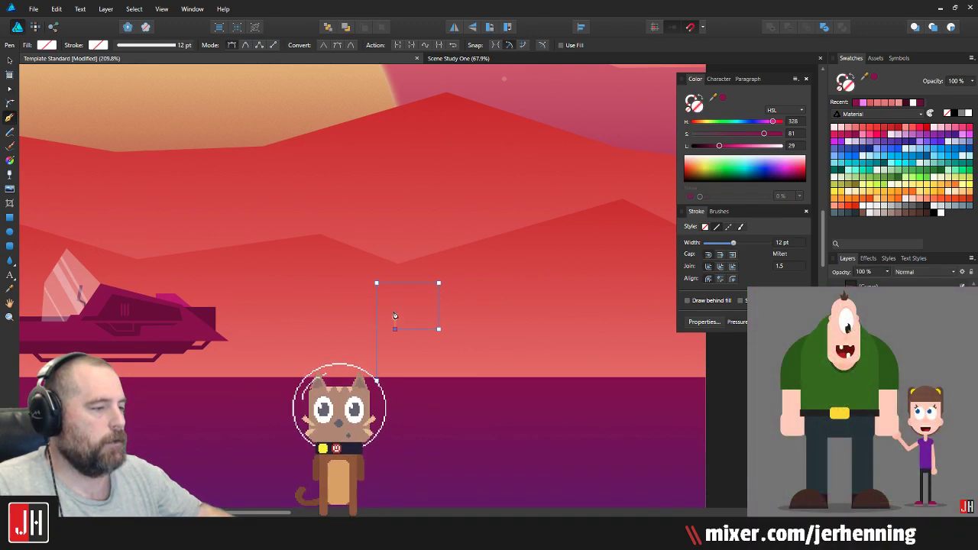
pyautogui.click(725, 102)
# Step: Adjust the spiral's inner nodes by moving its inner vertical segment right and its end segment down to even out the gaps
pyautogui.press('a')
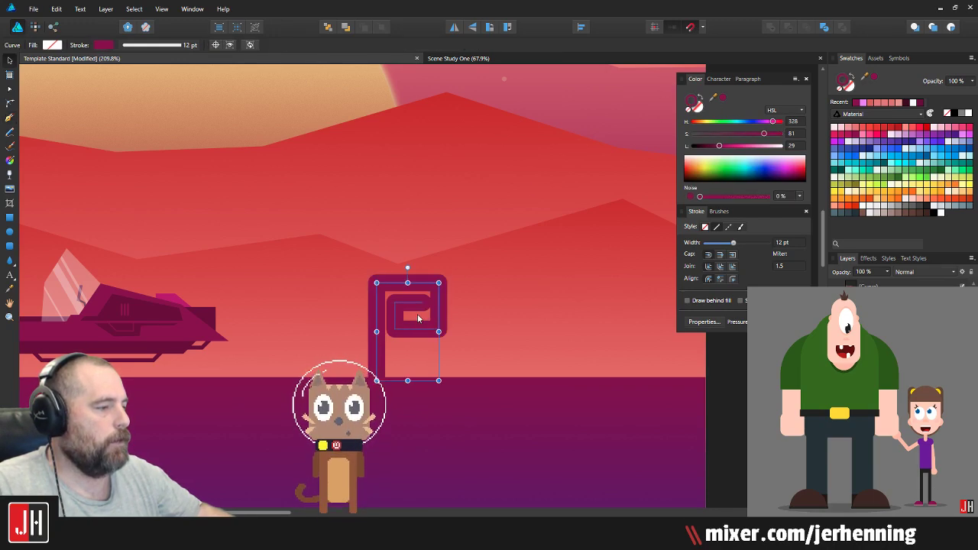
pyautogui.scroll(3, 417, 314)
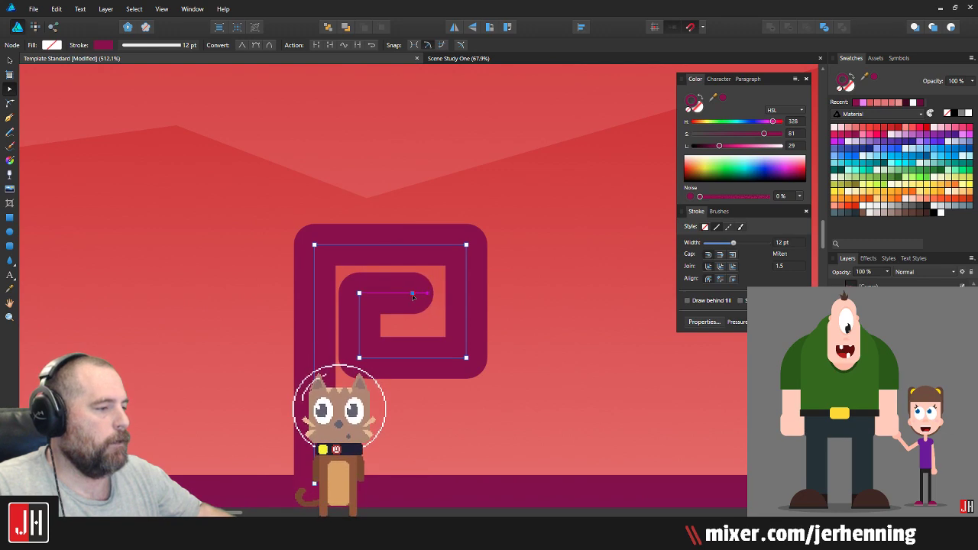
pyautogui.moveTo(413, 295); pyautogui.dragTo(418, 295)
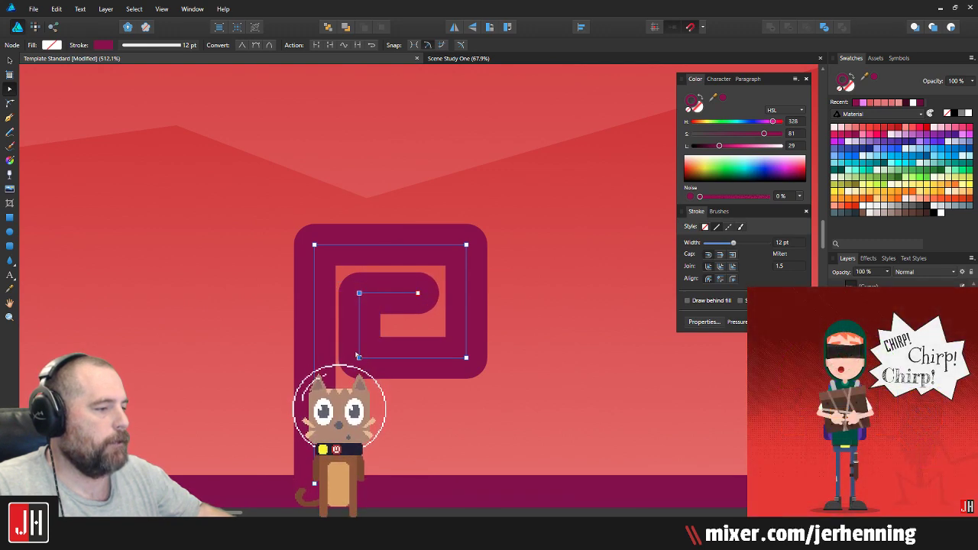
pyautogui.moveTo(359, 357); pyautogui.dragTo(366, 357)
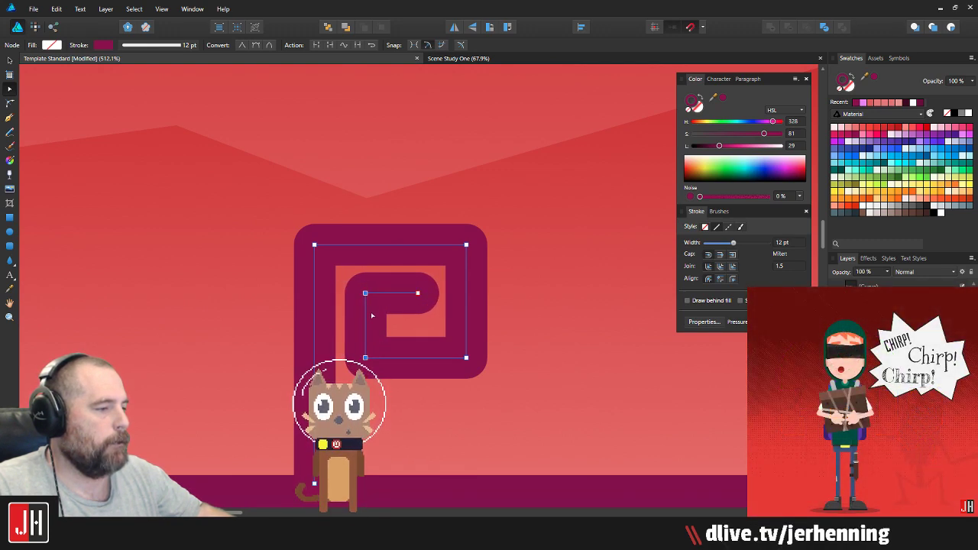
pyautogui.moveTo(417, 294); pyautogui.dragTo(416, 303)
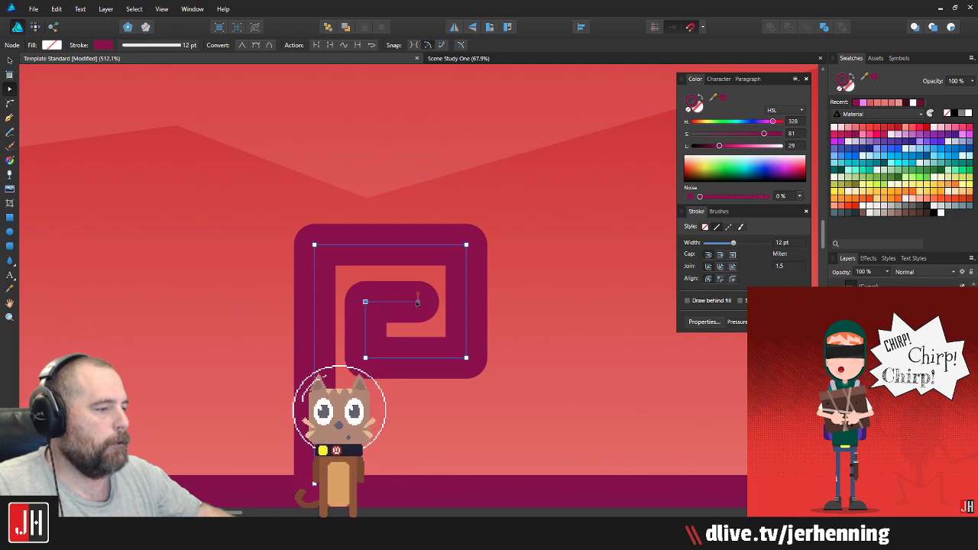
pyautogui.press('v')
pyautogui.click(539, 269)
pyautogui.scroll(-12, 406, 295)
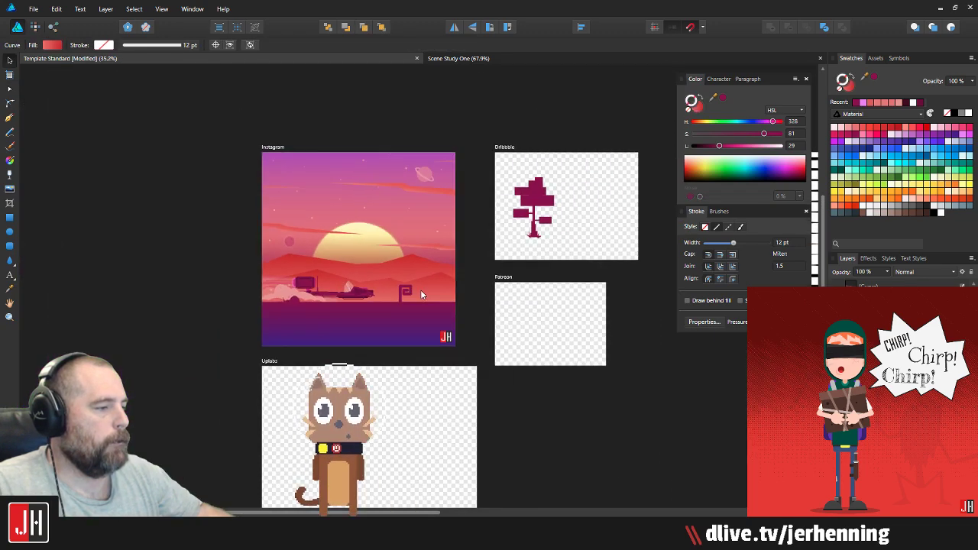
# Step: Expand the squared spiral plant's stroke into a filled curve
pyautogui.scroll(5, 405, 300)
pyautogui.scroll(4, 404, 303)
pyautogui.click(345, 284)
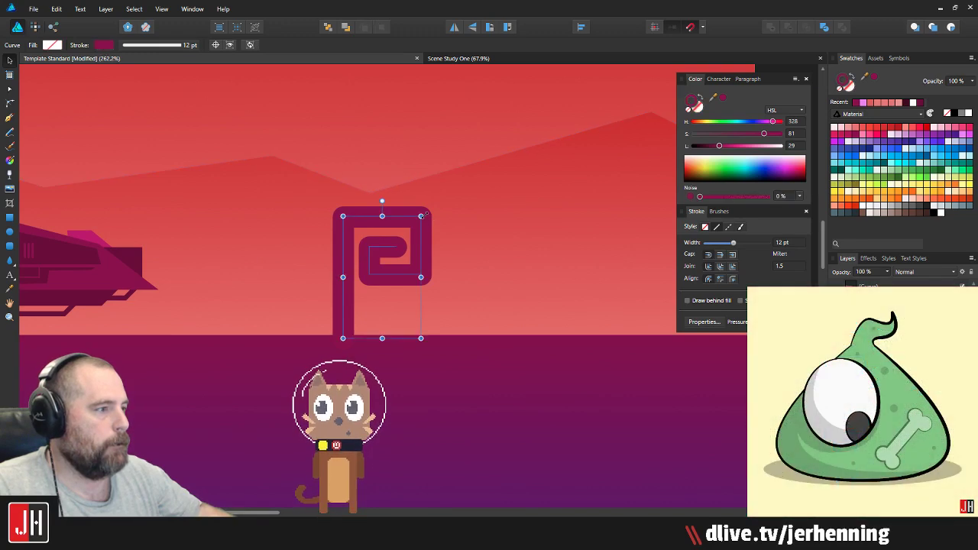
pyautogui.moveTo(412, 227); pyautogui.dragTo(420, 216)
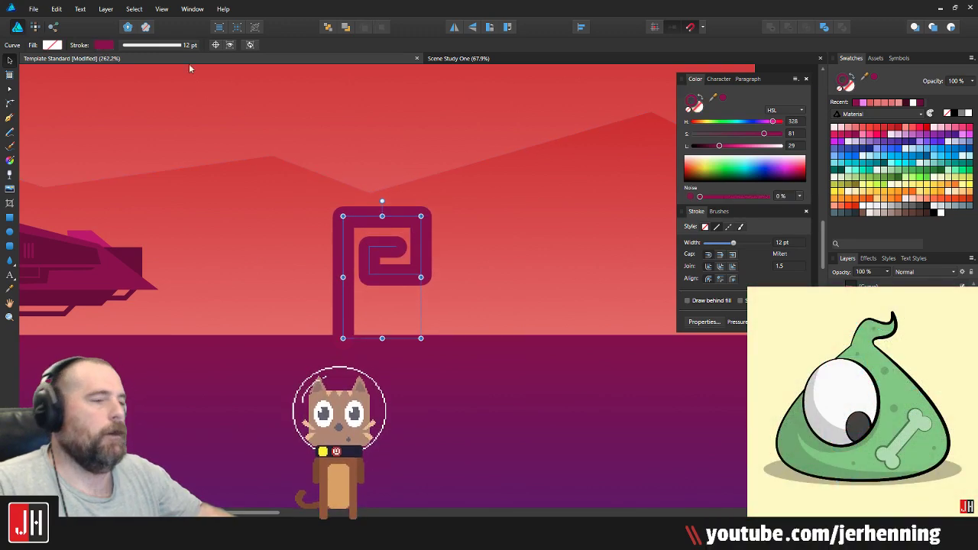
pyautogui.click(105, 8)
pyautogui.click(133, 257)
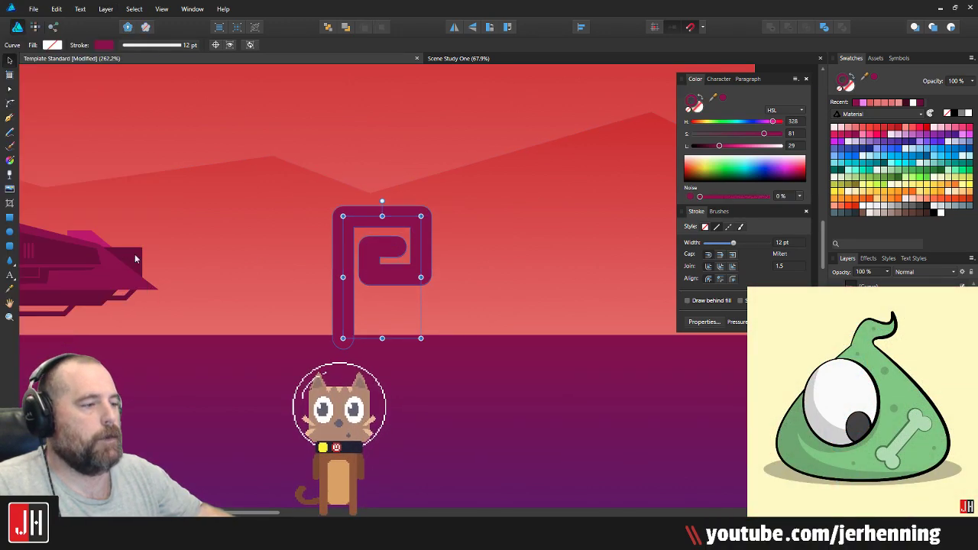
# Step: Scale the expanded spiral plant down slightly and reposition it so its stem still meets the horizon ahead of the speeder
pyautogui.moveTo(431, 205); pyautogui.dragTo(404, 225)
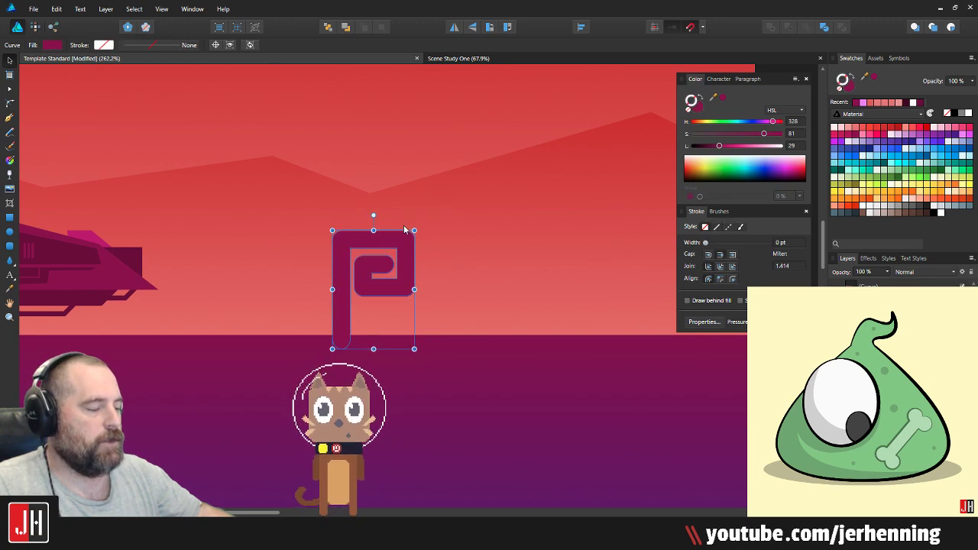
pyautogui.scroll(2, 377, 284)
pyautogui.moveTo(377, 284); pyautogui.dragTo(372, 282)
pyautogui.scroll(-7, 382, 282)
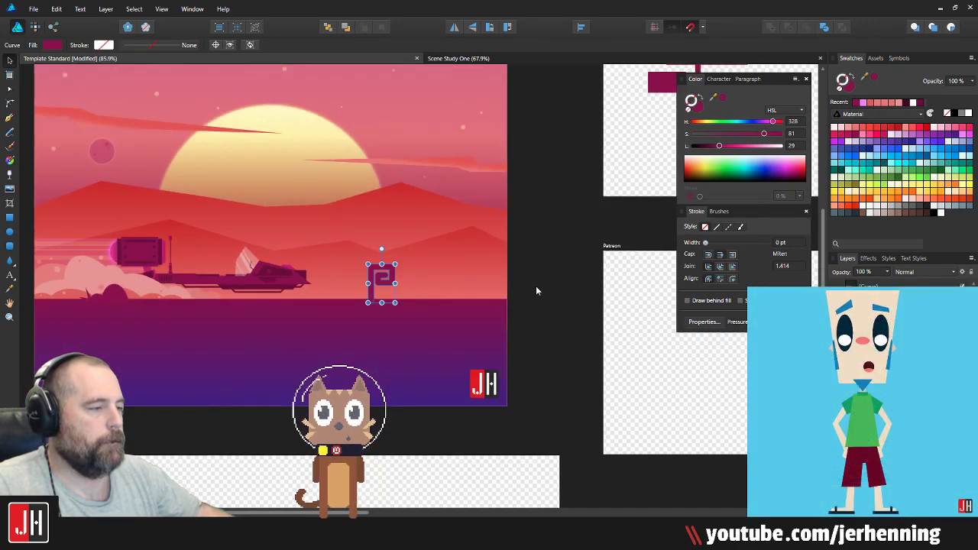
pyautogui.click(535, 290)
pyautogui.scroll(5, 470, 273)
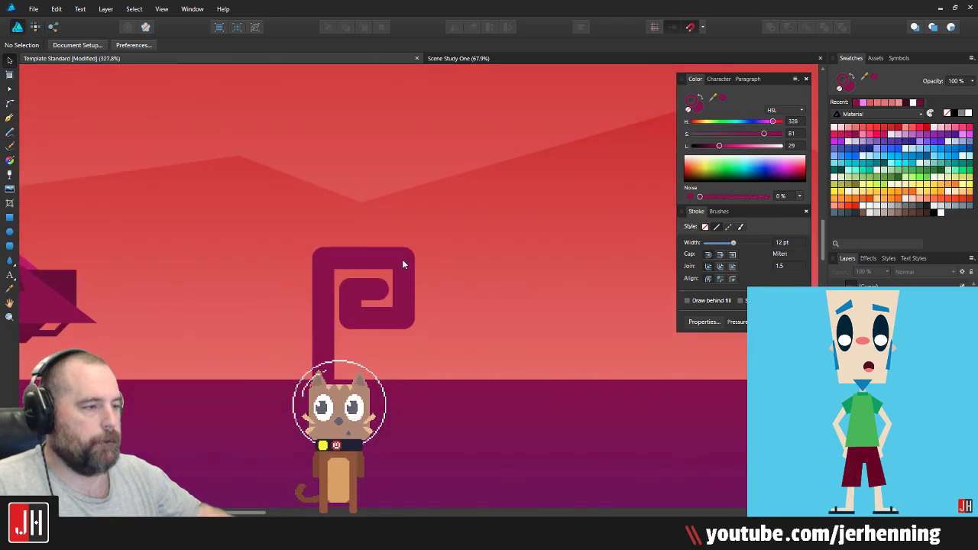
# Step: Duplicate the spiral plant at a smaller size and place a copy of it between the speeder and the large spiral
pyautogui.click(393, 262)
pyautogui.moveTo(392, 262); pyautogui.dragTo(414, 277)
pyautogui.scroll(-4, 211, 247)
pyautogui.scroll(2, 254, 255)
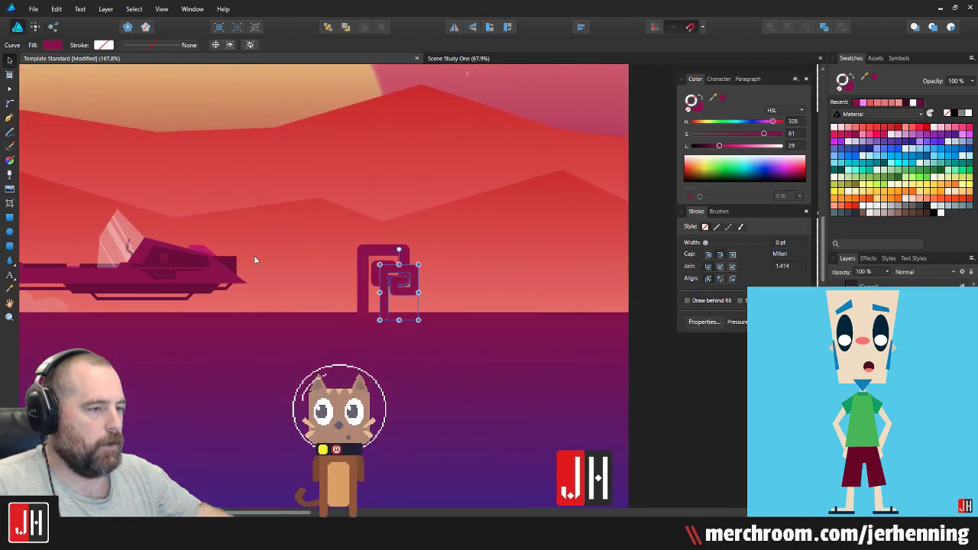
pyautogui.press('a')
pyautogui.scroll(3, 409, 287)
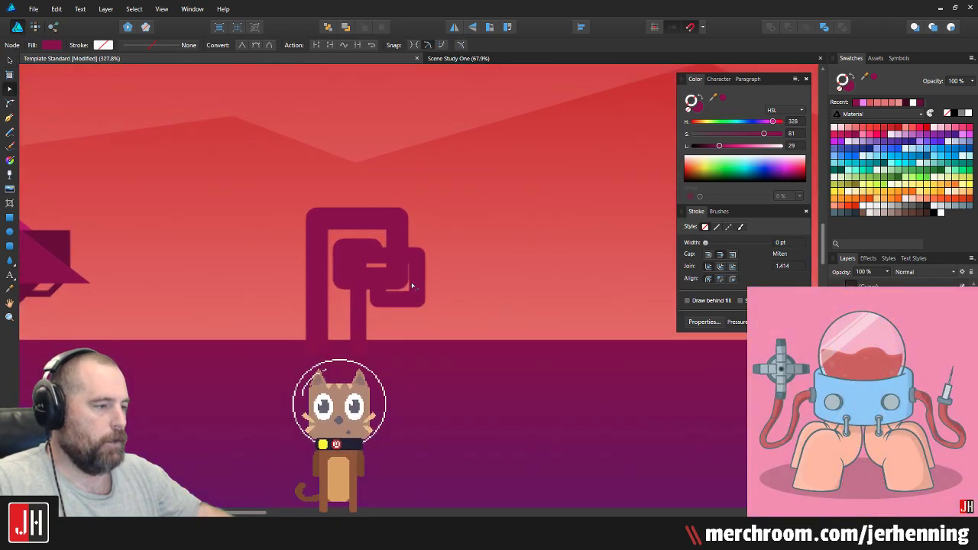
pyautogui.press('v')
pyautogui.moveTo(420, 277); pyautogui.dragTo(246, 268)
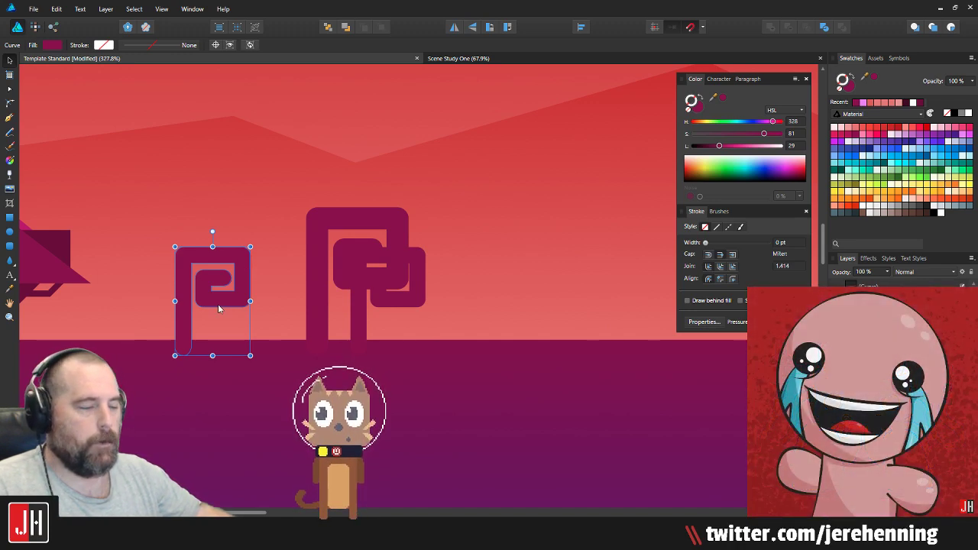
# Step: Mirror the small spiral horizontally, set it close beside the large spiral, and delete the extra copy overlapping the large one
pyautogui.scroll(3, 275, 282)
pyautogui.click(472, 26)
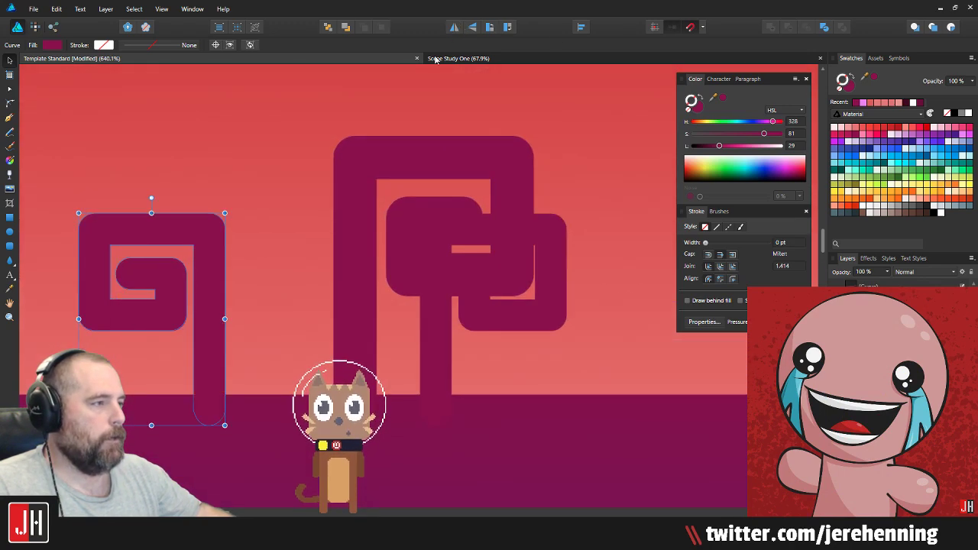
pyautogui.moveTo(204, 285); pyautogui.dragTo(296, 298)
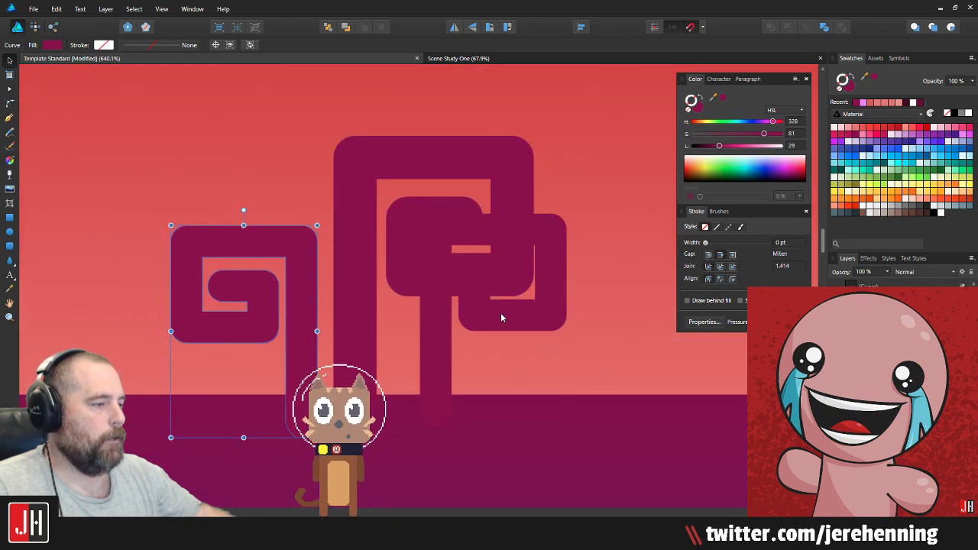
pyautogui.click(506, 321)
pyautogui.press('Delete')
# Step: Scale the large spiral down so it forms a compact pair with the small mirrored spiral on the horizon
pyautogui.click(295, 268)
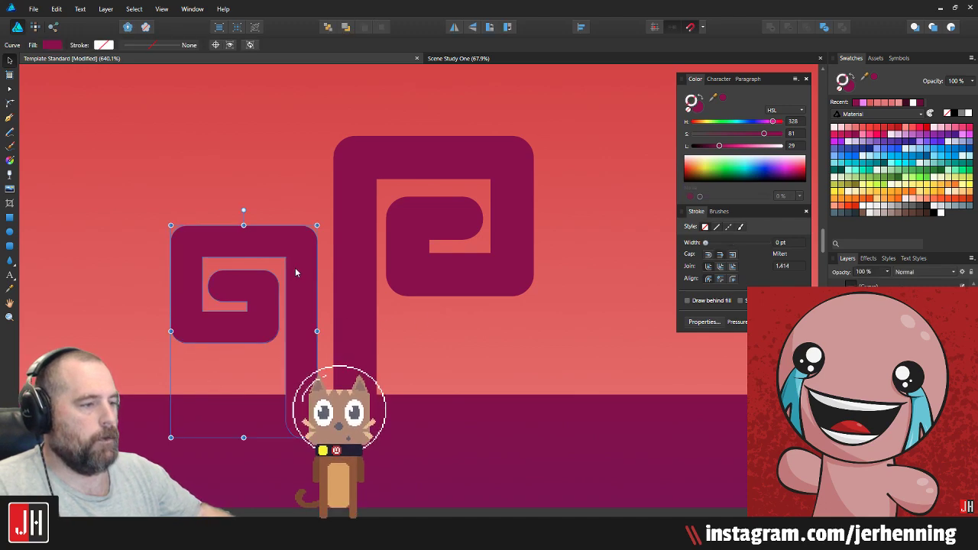
pyautogui.keyDown('shift'); pyautogui.click(344, 281); pyautogui.keyUp('shift')
pyautogui.scroll(-10, 344, 282)
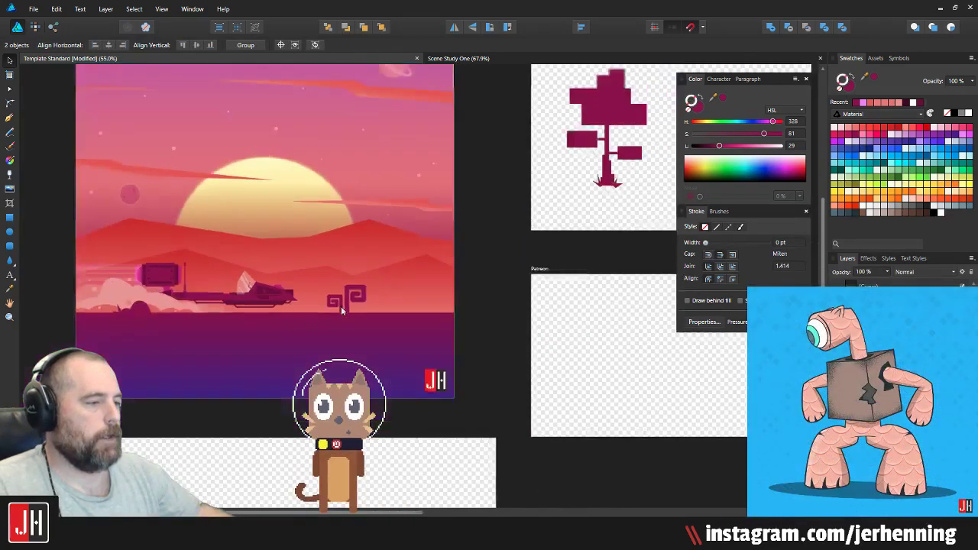
pyautogui.scroll(6, 336, 301)
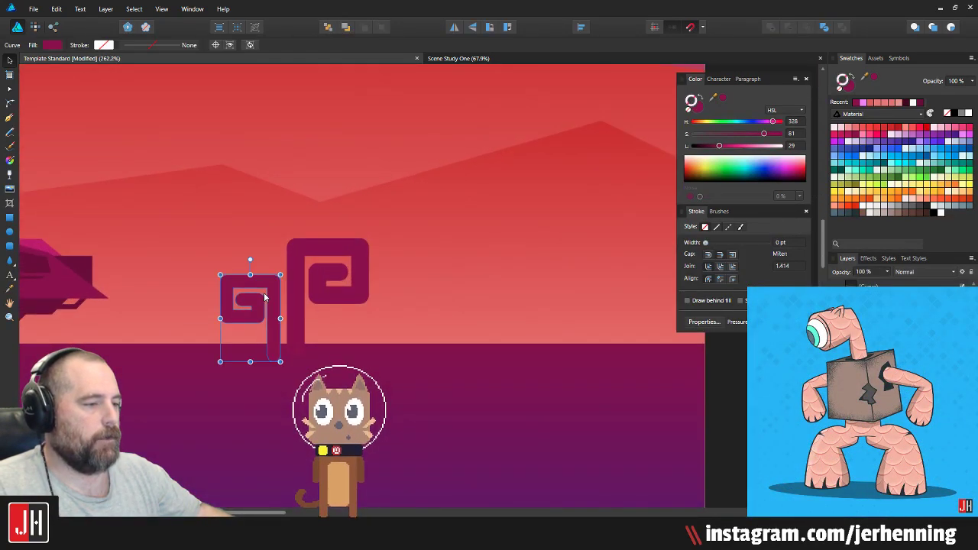
pyautogui.moveTo(369, 238); pyautogui.dragTo(326, 269)
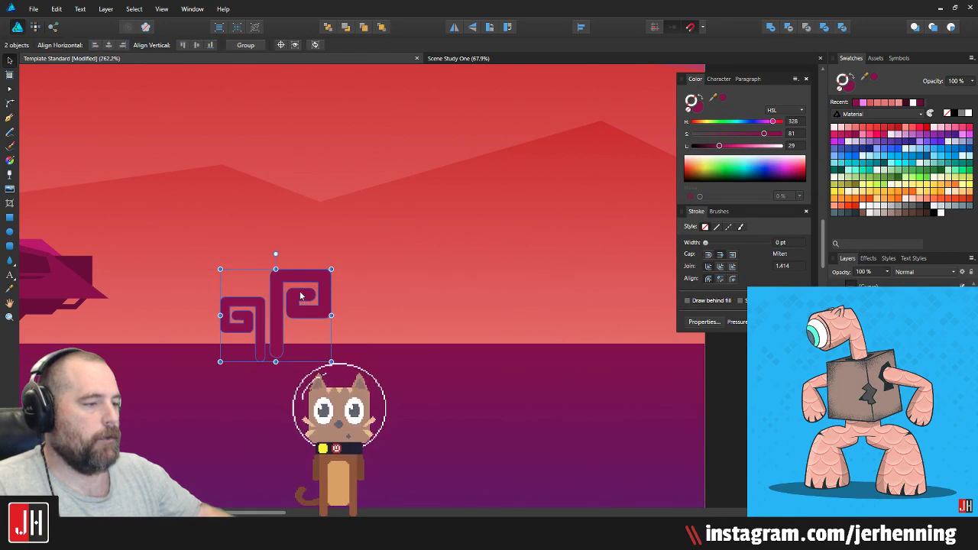
pyautogui.scroll(-10, 284, 303)
pyautogui.click(355, 308)
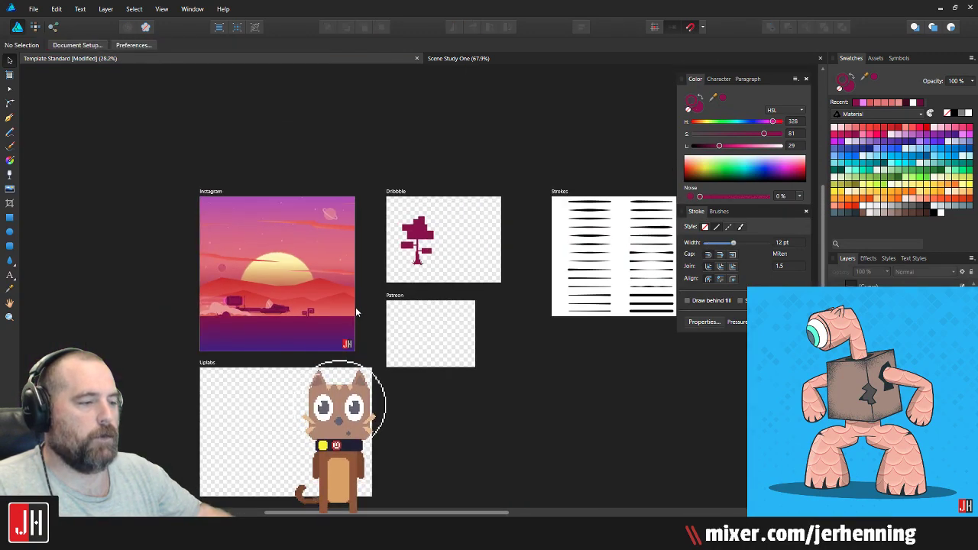
pyautogui.moveTo(304, 309); pyautogui.dragTo(407, 309)
pyautogui.scroll(3, 409, 305)
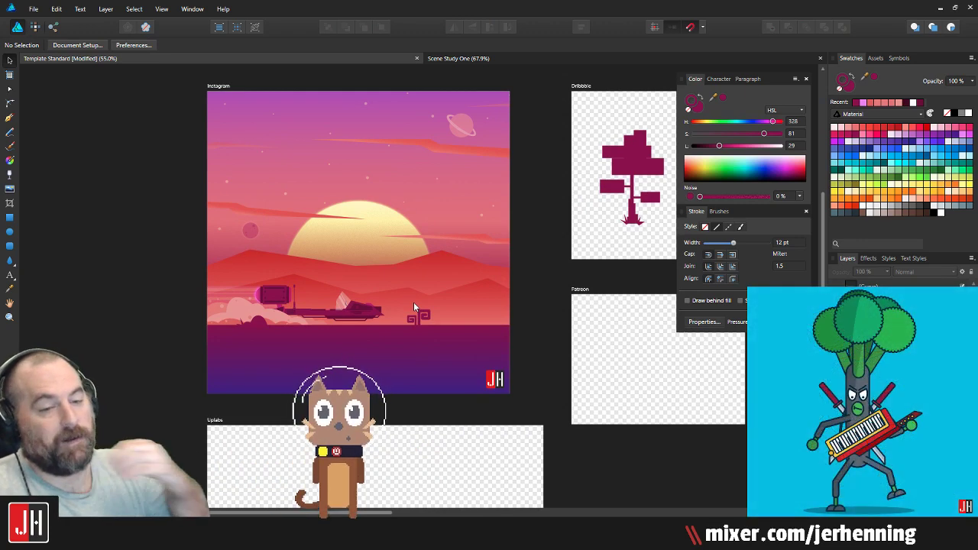
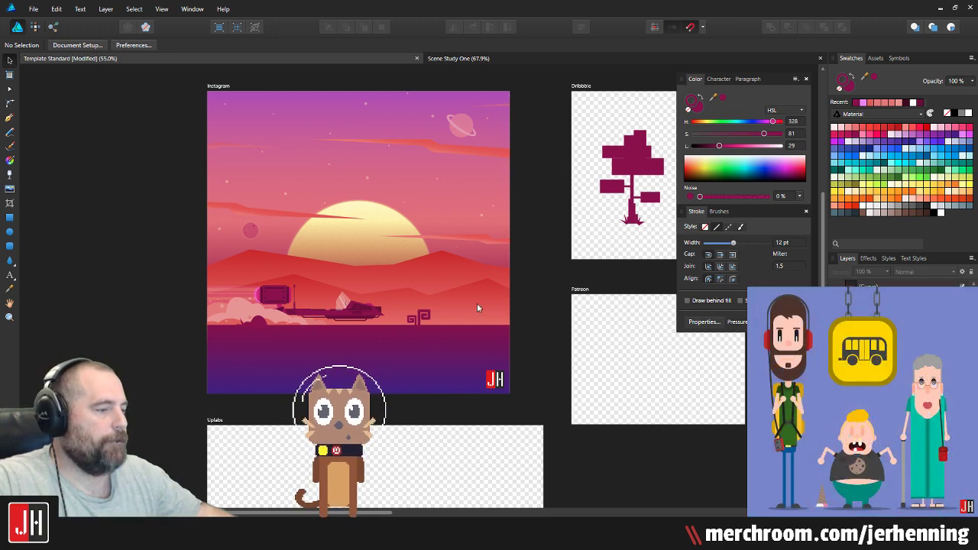
# Step: Draw a narrow dark magenta rectangle about 10 × 150 px without a stroke, standing on the horizon beyond the spiral plants
pyautogui.scroll(2, 478, 305)
pyautogui.scroll(-2, 538, 269)
pyautogui.scroll(3, 548, 256)
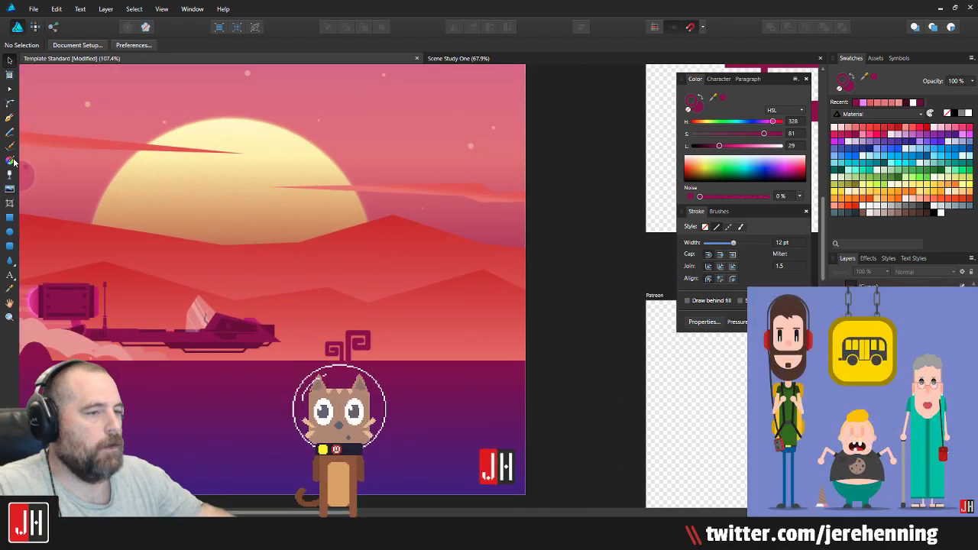
pyautogui.click(9, 217)
pyautogui.scroll(3, 397, 344)
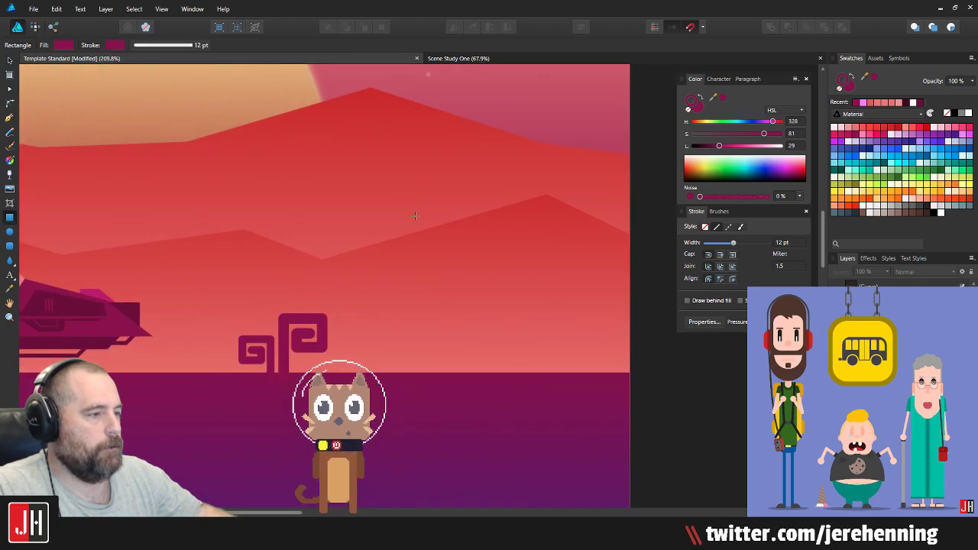
pyautogui.moveTo(414, 207); pyautogui.dragTo(422, 369)
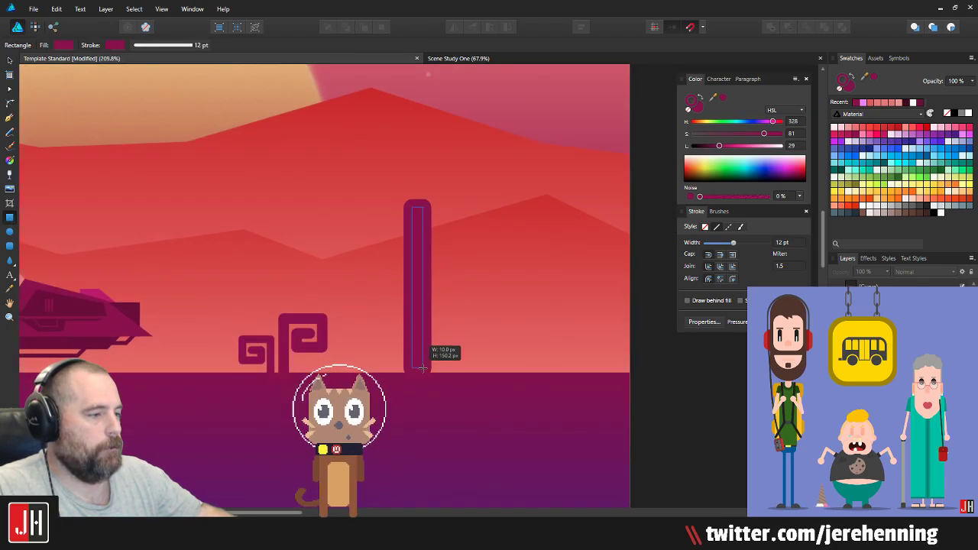
pyautogui.click(688, 111)
pyautogui.moveTo(421, 279); pyautogui.dragTo(446, 264)
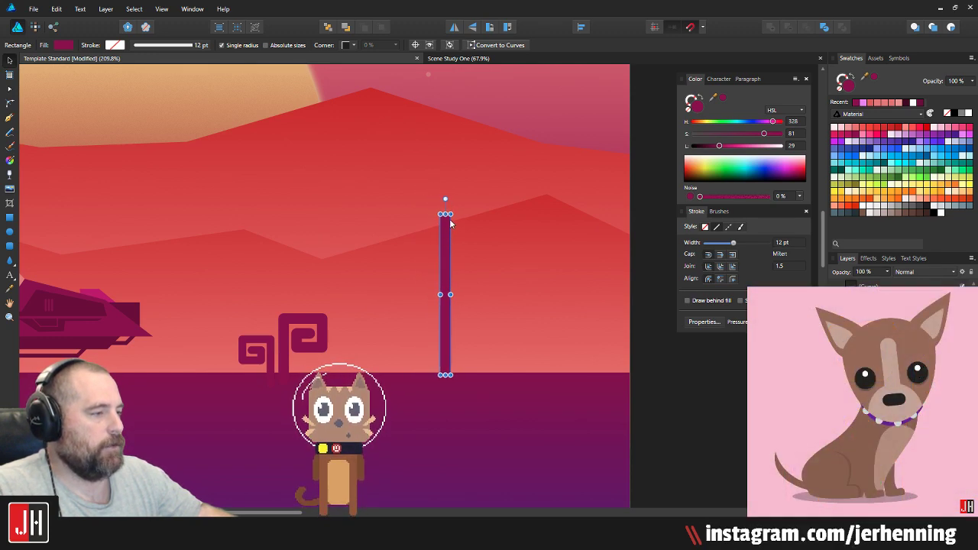
# Step: Widen the rectangle and duplicate it side by side at varied heights to build a stepped tower with short blocks at its base
pyautogui.moveTo(449, 211)
pyautogui.mouseDown()
pyautogui.moveTo(452, 187)
pyautogui.moveTo(482, 153)
pyautogui.moveTo(424, 192)
pyautogui.moveTo(432, 305)
pyautogui.moveTo(477, 304)
pyautogui.moveTo(467, 305)
pyautogui.moveTo(464, 219)
pyautogui.mouseUp()
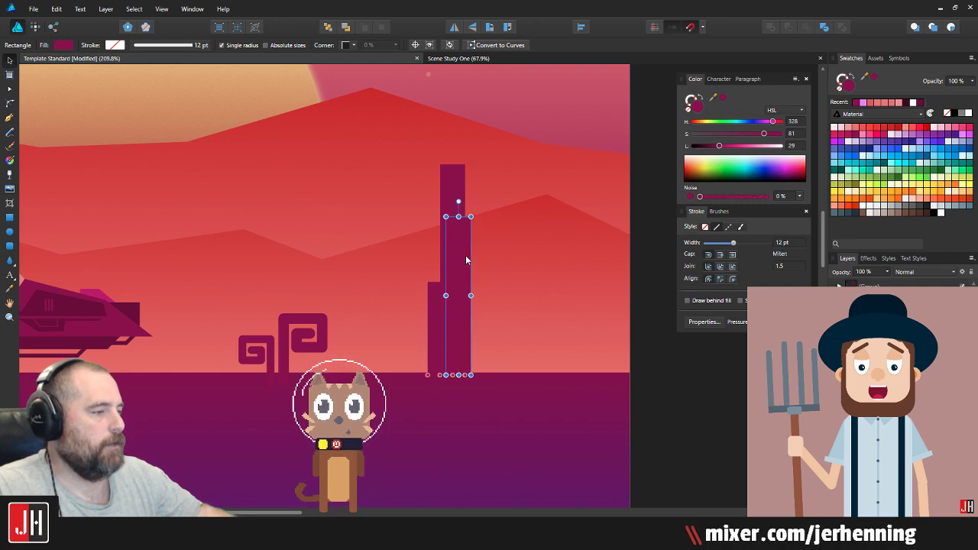
pyautogui.moveTo(435, 296); pyautogui.dragTo(420, 297)
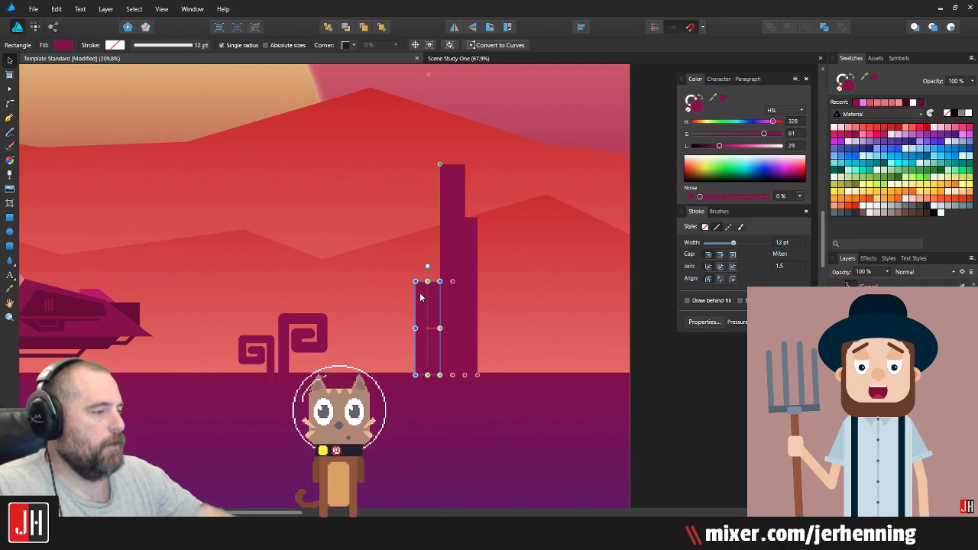
pyautogui.scroll(3, 430, 337)
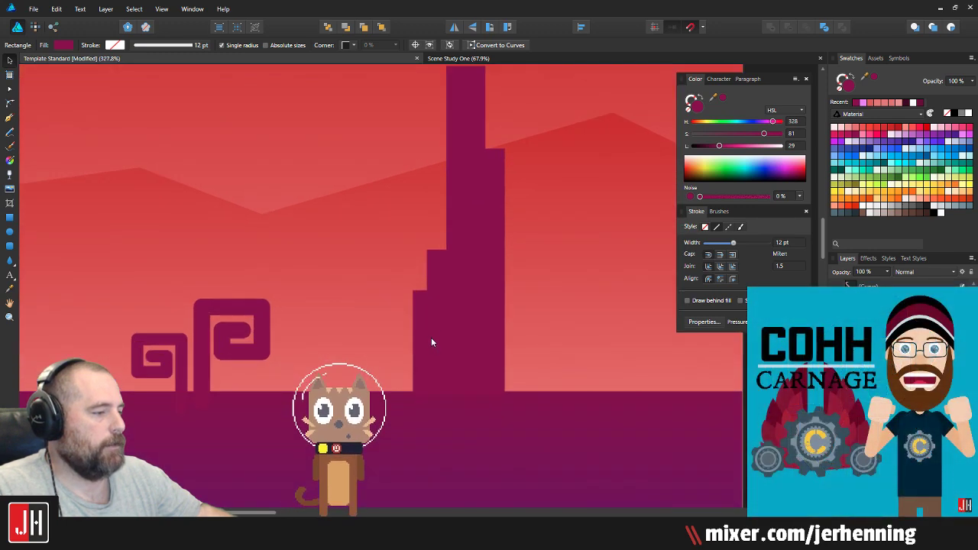
pyautogui.moveTo(481, 323); pyautogui.dragTo(496, 345)
pyautogui.click(421, 314)
pyautogui.moveTo(440, 290); pyautogui.dragTo(432, 343)
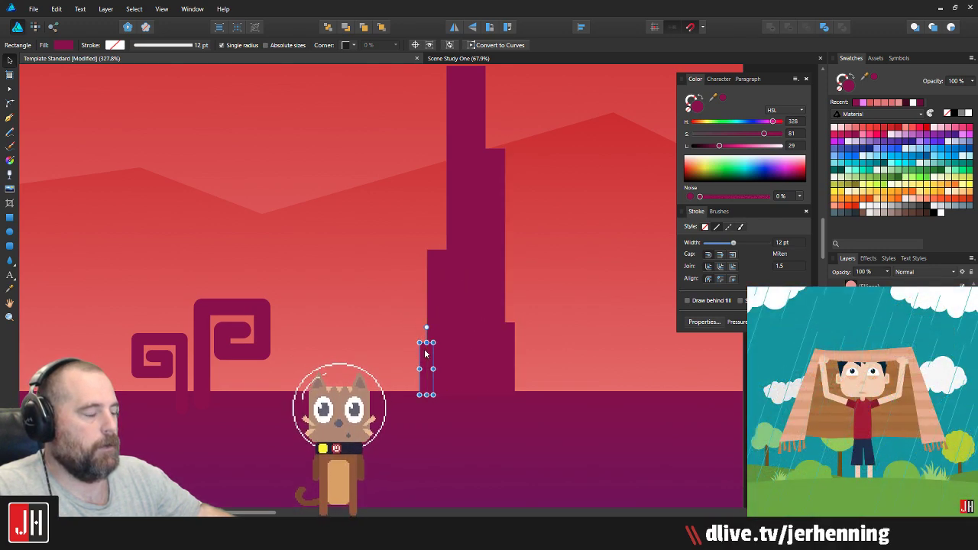
# Step: Scale the tower's five rectangles down together to about 36 × 126 px on the horizon and save the document
pyautogui.scroll(-8, 434, 346)
pyautogui.click(507, 368)
pyautogui.scroll(3, 504, 374)
pyautogui.moveTo(518, 371); pyautogui.dragTo(300, 229)
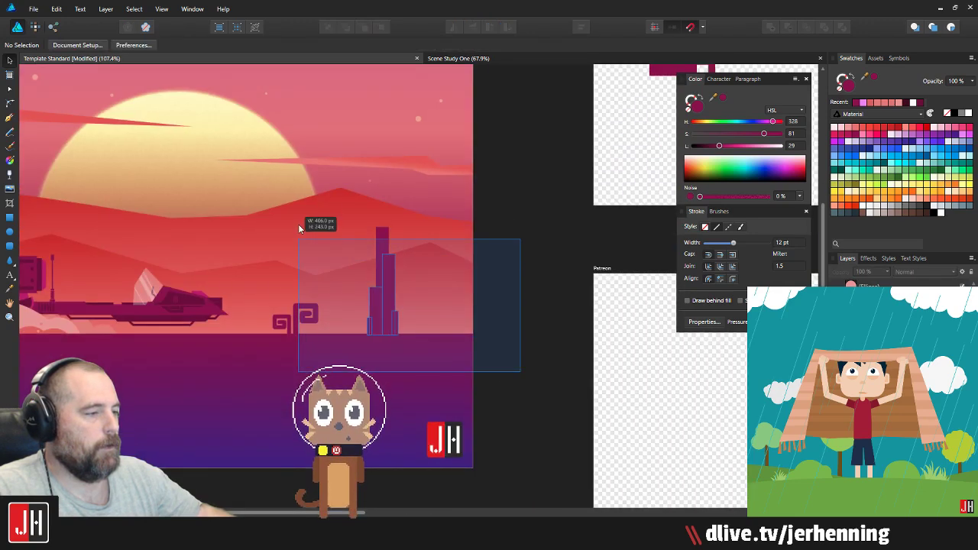
pyautogui.scroll(2, 401, 217)
pyautogui.moveTo(386, 210); pyautogui.dragTo(363, 289)
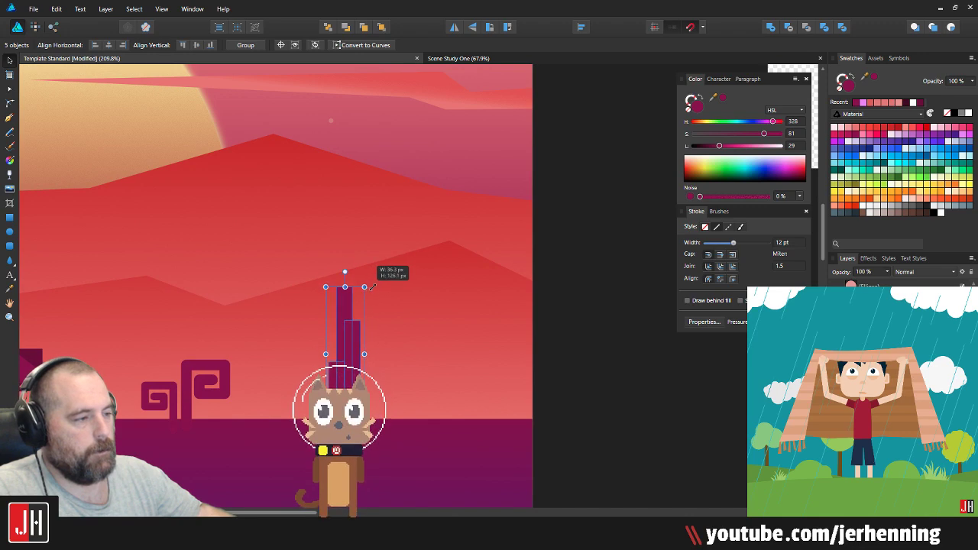
pyautogui.hotkey('ctrl', 'd')
pyautogui.hotkey('ctrl', '0')
# Step: Stretch the tower's tallest rectangle upward to make a higher spire above the stepped blocks
pyautogui.scroll(1, 395, 350)
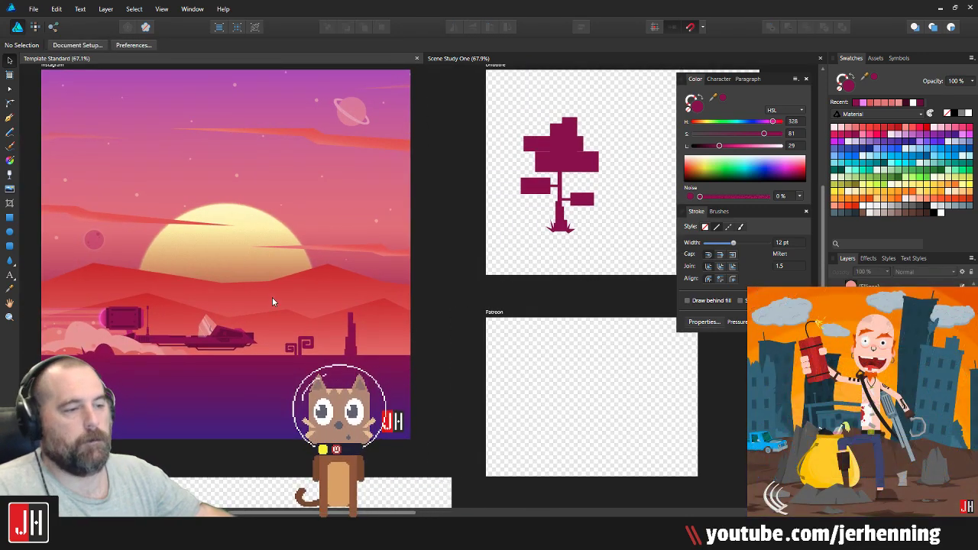
pyautogui.scroll(1, 427, 307)
pyautogui.scroll(1, 425, 308)
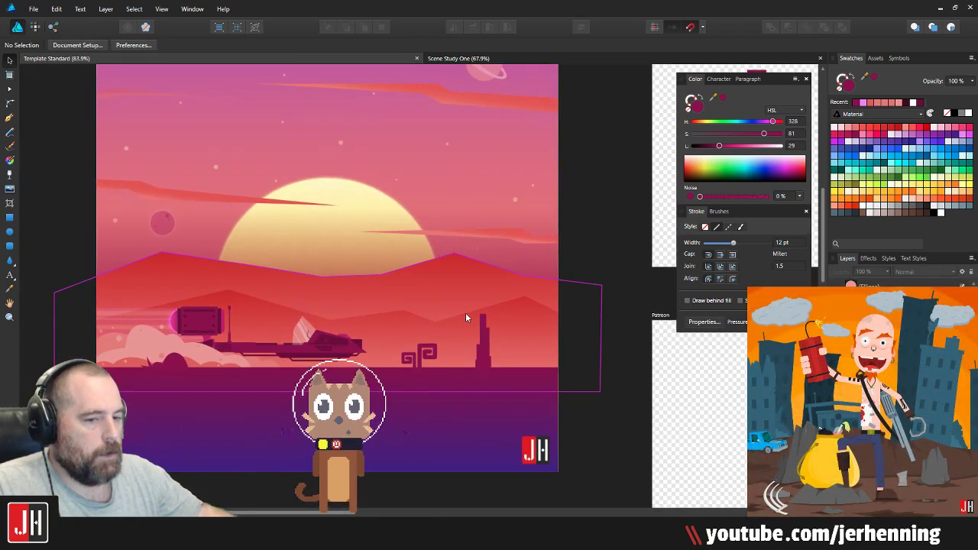
pyautogui.scroll(3, 465, 312)
pyautogui.scroll(3, 486, 371)
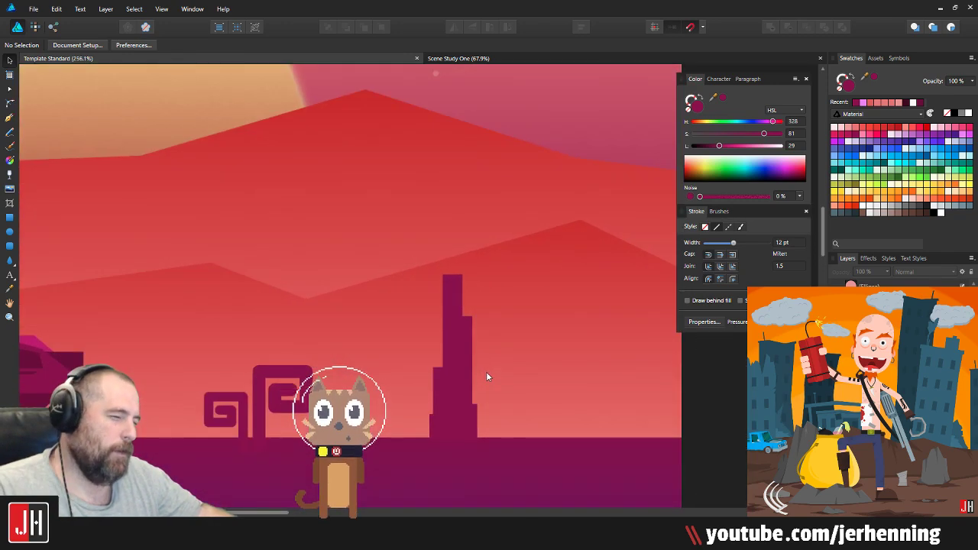
pyautogui.moveTo(468, 250); pyautogui.dragTo(437, 332)
pyautogui.scroll(-4, 438, 332)
pyautogui.scroll(-2, 370, 321)
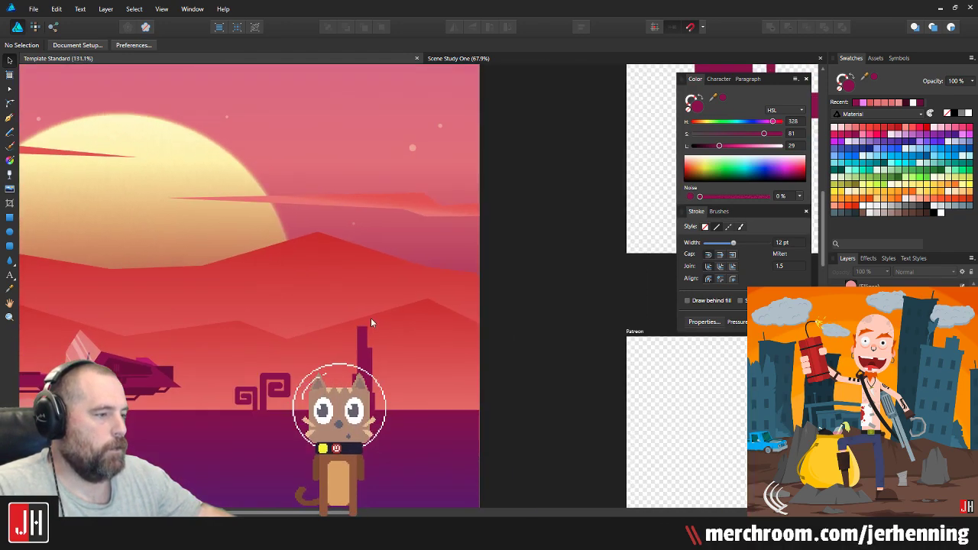
pyautogui.scroll(4, 384, 327)
pyautogui.click(383, 314)
pyautogui.scroll(3, 383, 313)
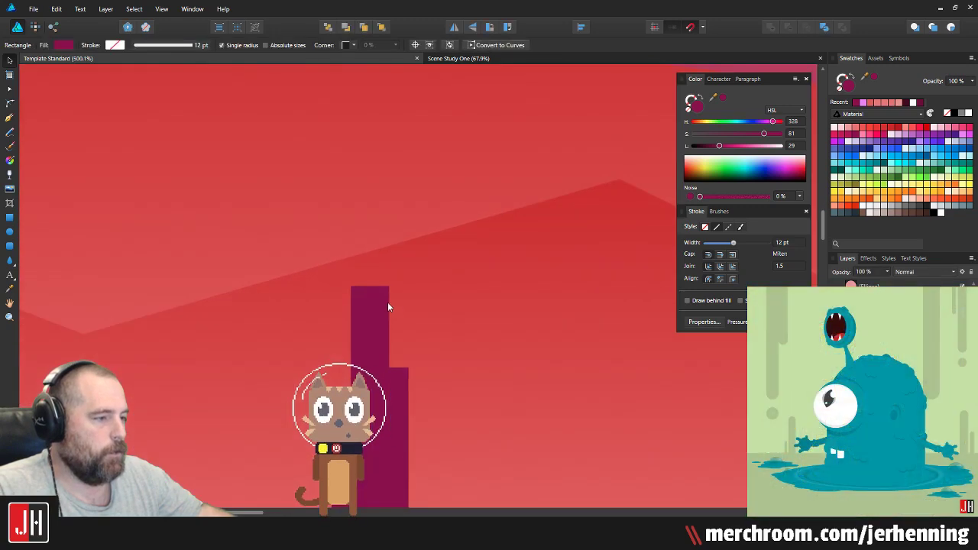
pyautogui.scroll(-7, 371, 176)
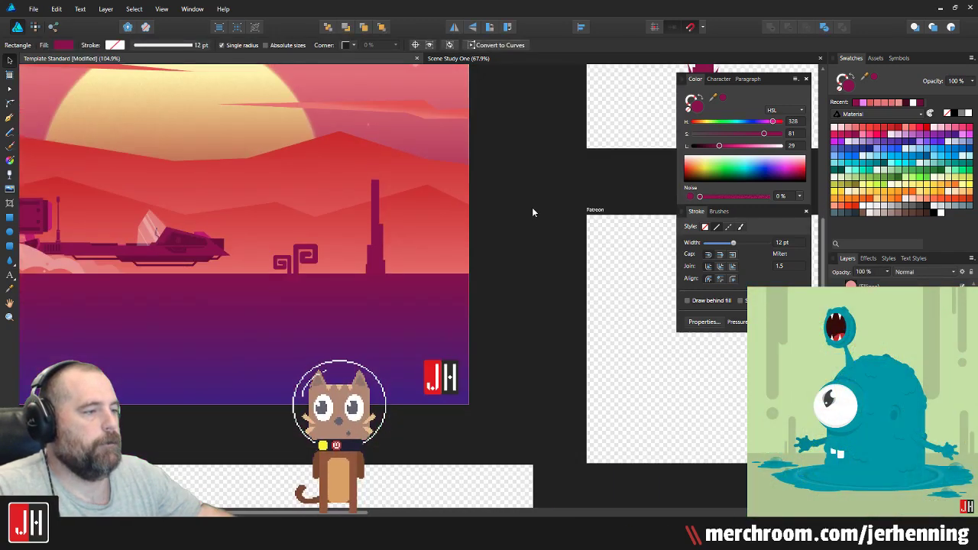
pyautogui.click(531, 207)
pyautogui.scroll(5, 312, 201)
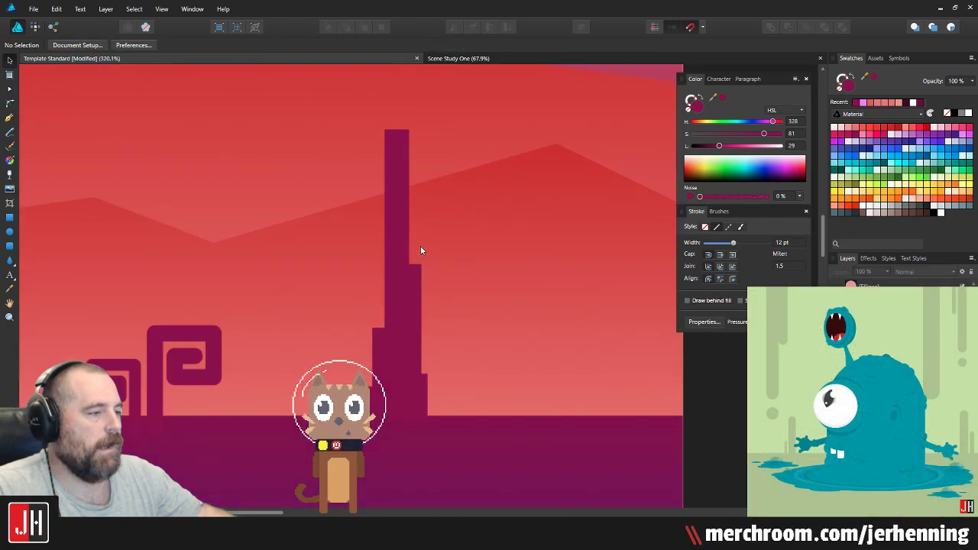
# Step: Draw a thin dark magenta rectangle and rotate it diagonally to form a branch on the left side of the trunk
pyautogui.click(10, 217)
pyautogui.moveTo(253, 119); pyautogui.dragTo(264, 256)
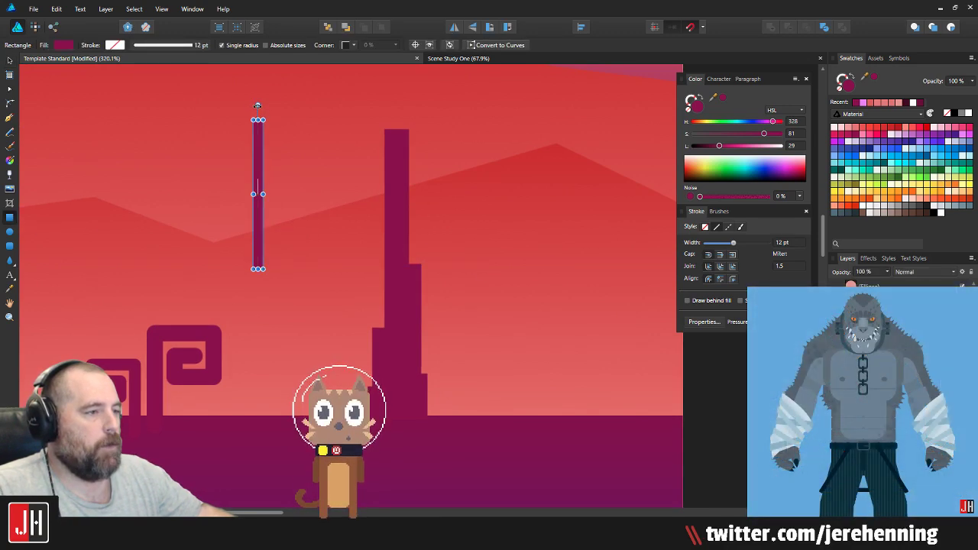
pyautogui.moveTo(258, 105); pyautogui.dragTo(186, 149)
pyautogui.moveTo(253, 192); pyautogui.dragTo(330, 258)
pyautogui.moveTo(270, 225); pyautogui.dragTo(288, 235)
# Step: Duplicate the branch, mirror it horizontally and attach it higher up on the right side of the trunk
pyautogui.moveTo(307, 248); pyautogui.dragTo(462, 192)
pyautogui.click(454, 26)
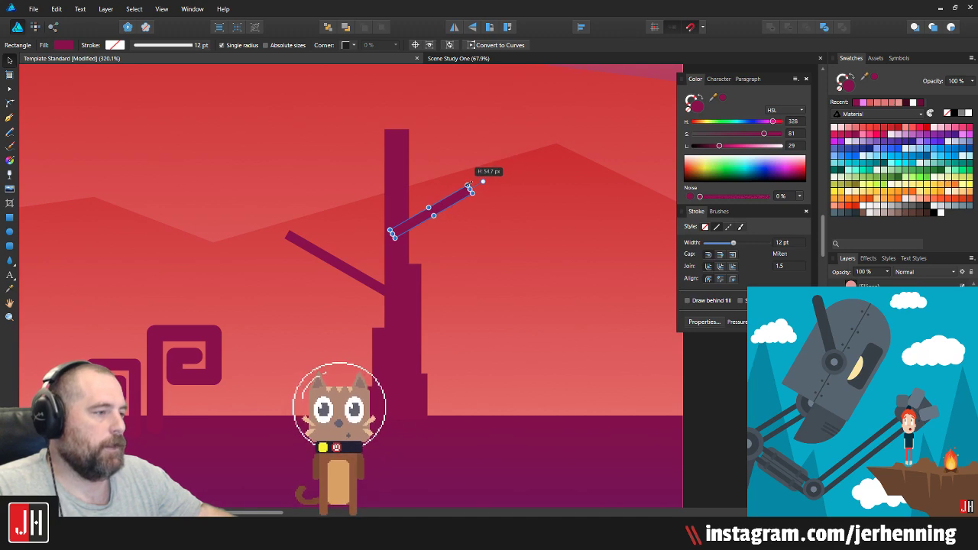
pyautogui.scroll(-6, 470, 184)
pyautogui.click(556, 214)
pyautogui.scroll(3, 438, 202)
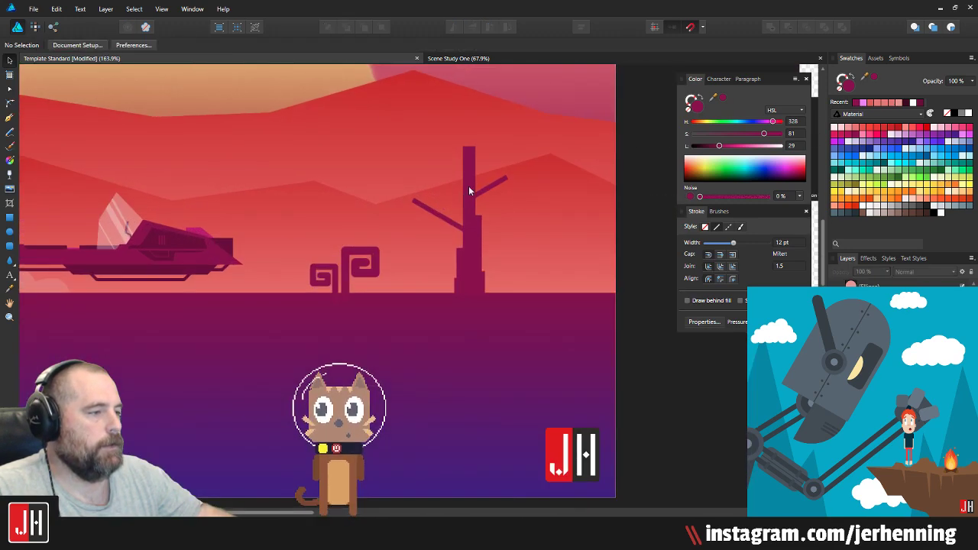
# Step: Draw a magenta square, shape a copy into a wide foliage block on the right branch, and delete the spare square
pyautogui.moveTo(469, 191); pyautogui.dragTo(382, 236)
pyautogui.scroll(2, 358, 230)
pyautogui.press('m')
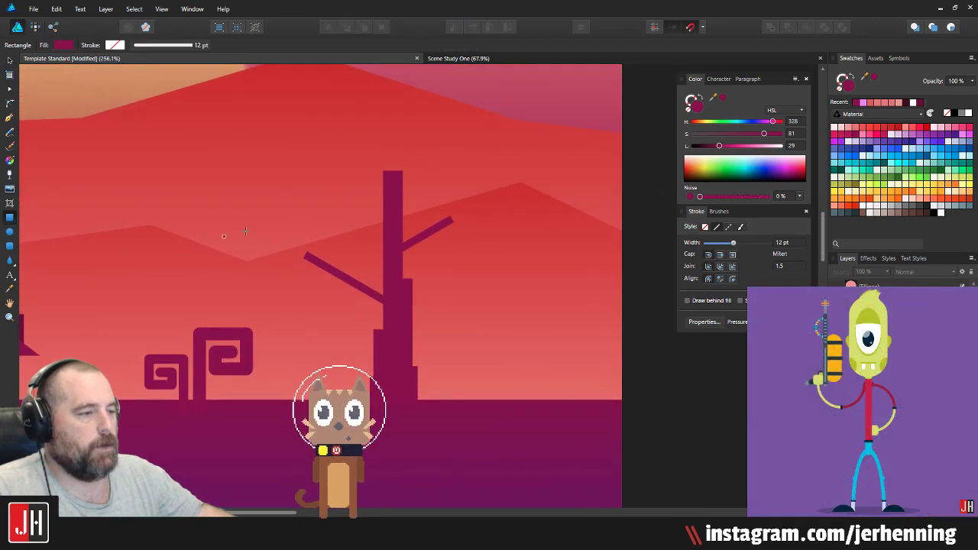
pyautogui.moveTo(238, 190); pyautogui.dragTo(337, 264)
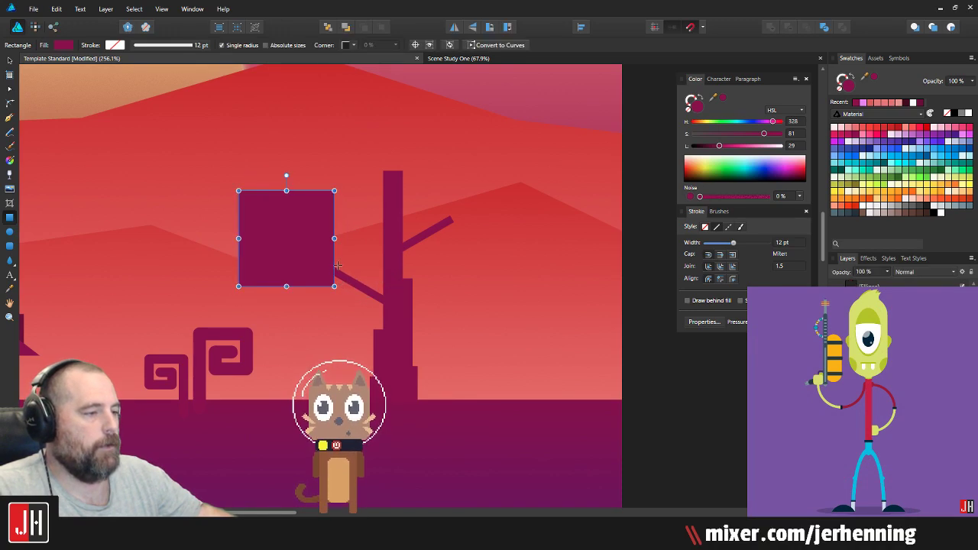
pyautogui.moveTo(292, 235); pyautogui.dragTo(611, 202)
pyautogui.moveTo(611, 162); pyautogui.dragTo(544, 195)
pyautogui.moveTo(482, 214)
pyautogui.mouseDown()
pyautogui.moveTo(493, 205)
pyautogui.moveTo(482, 207)
pyautogui.mouseUp()
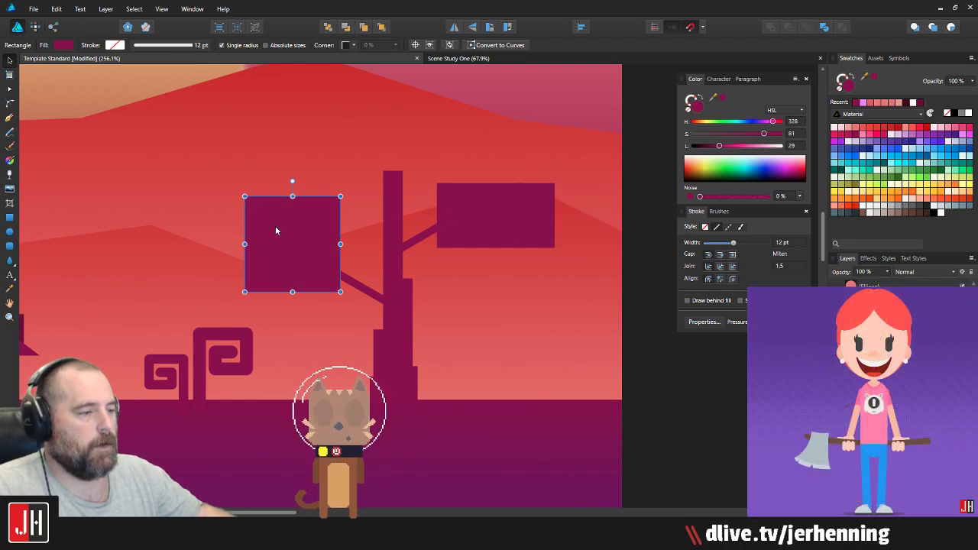
pyautogui.press('Delete')
pyautogui.click(476, 213)
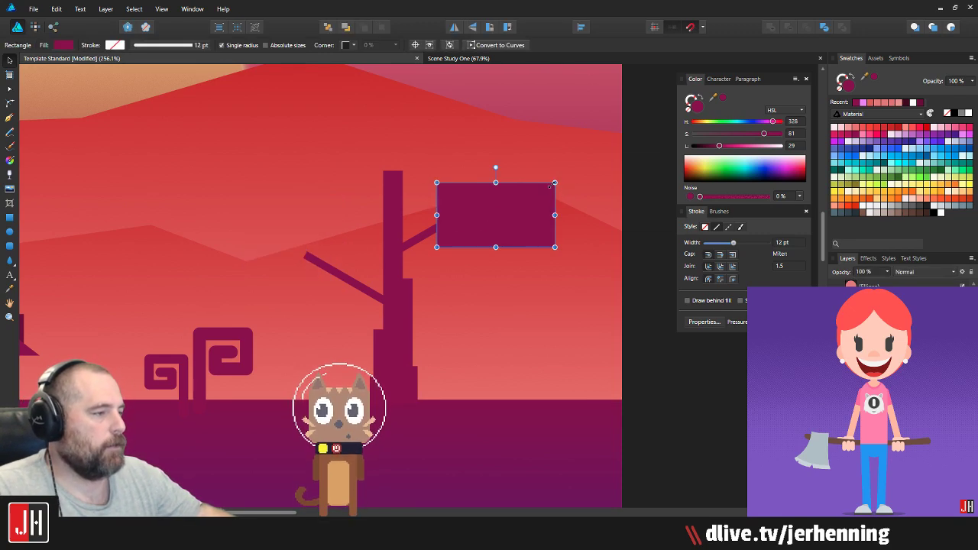
pyautogui.moveTo(554, 184); pyautogui.dragTo(529, 196)
# Step: Copy the foliage block onto the end of the left branch and make this copy slightly larger
pyautogui.scroll(3, 478, 220)
pyautogui.moveTo(476, 221); pyautogui.dragTo(253, 254)
pyautogui.scroll(-1, 488, 222)
pyautogui.moveTo(489, 205); pyautogui.dragTo(485, 197)
pyautogui.click(254, 241)
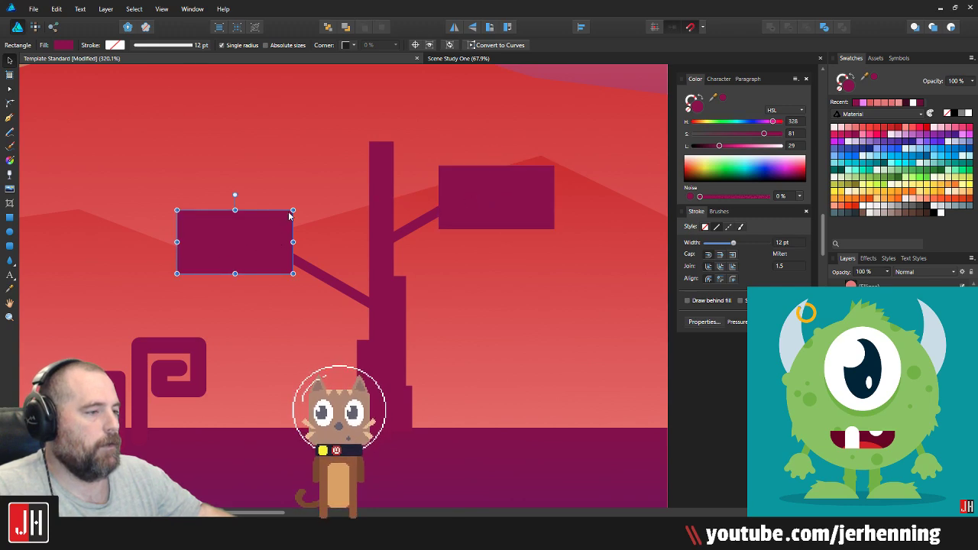
pyautogui.moveTo(292, 210); pyautogui.dragTo(280, 229)
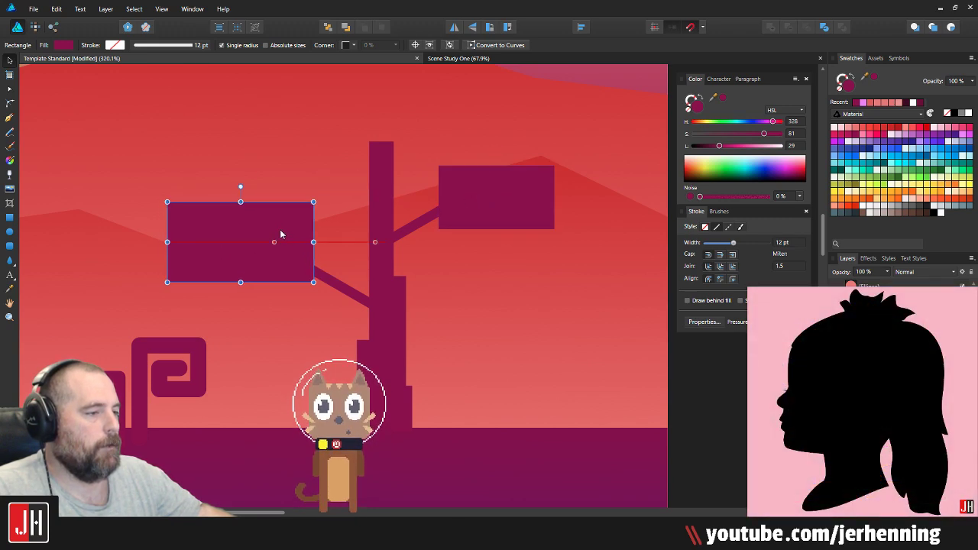
pyautogui.scroll(-9, 290, 231)
pyautogui.click(378, 248)
pyautogui.scroll(4, 315, 225)
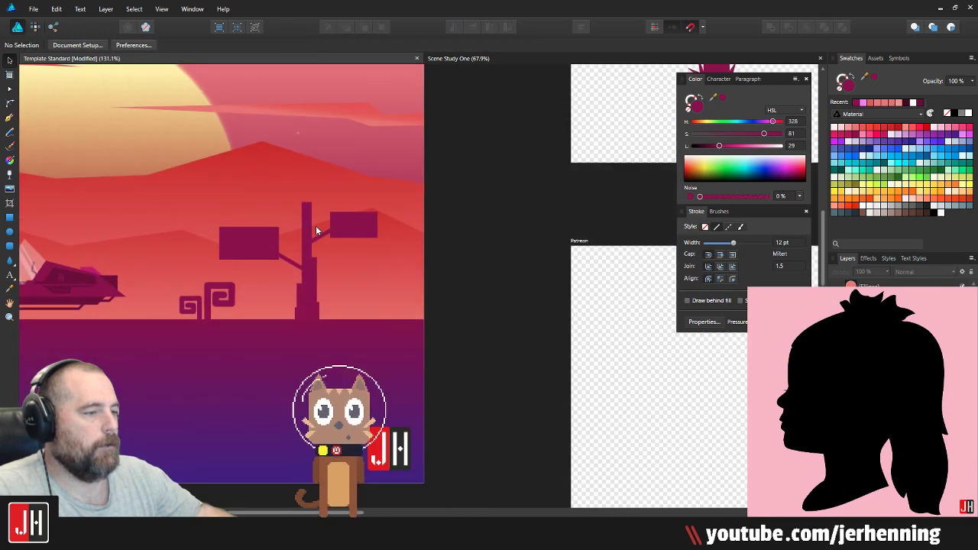
pyautogui.scroll(2, 311, 258)
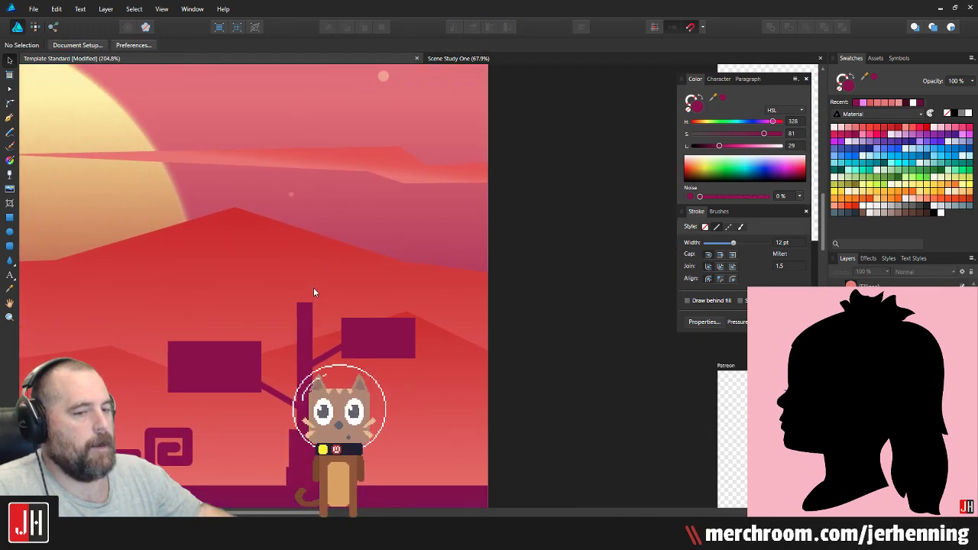
# Step: Draw a large rectangle over the top of the trunk and adjust its height and width as the main canopy block
pyautogui.click(8, 219)
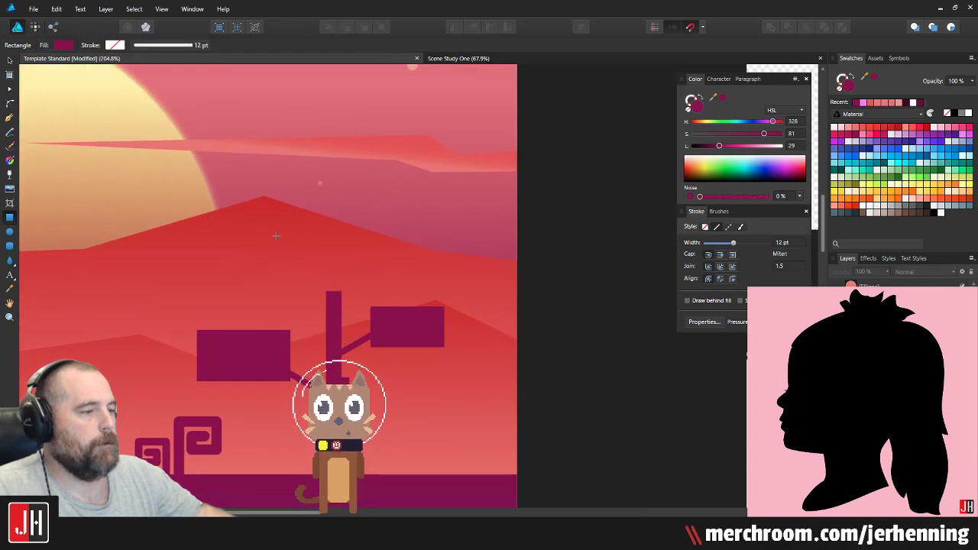
pyautogui.moveTo(217, 194); pyautogui.dragTo(378, 299)
pyautogui.scroll(2, 321, 287)
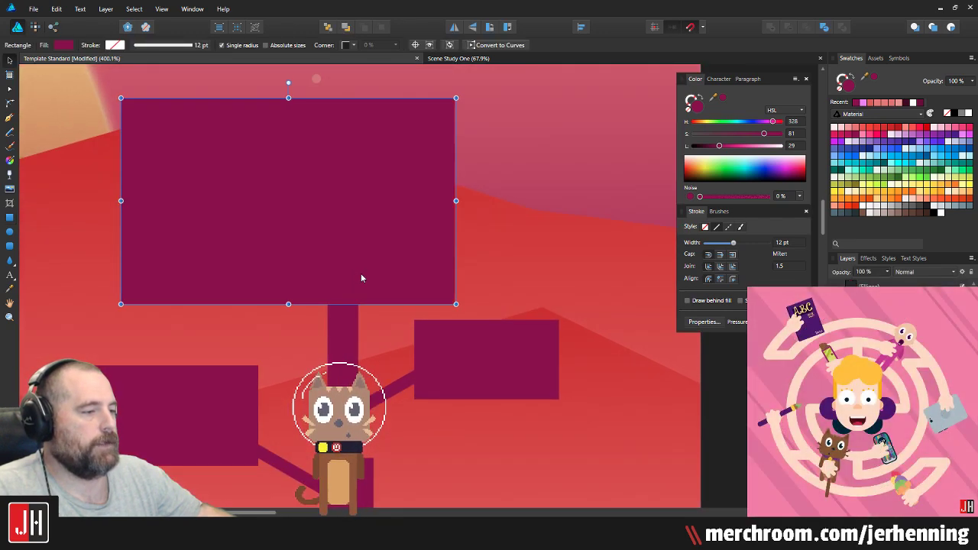
pyautogui.moveTo(306, 98); pyautogui.dragTo(306, 151)
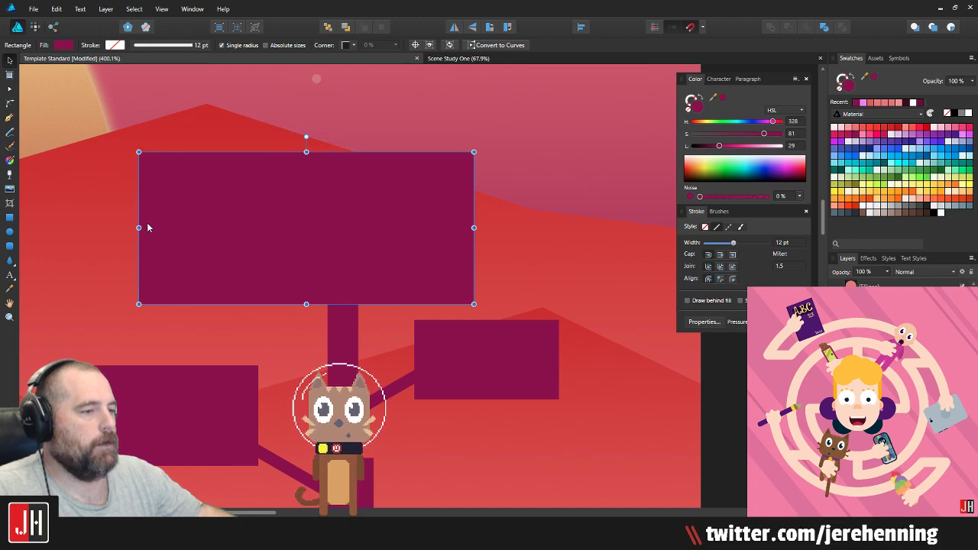
pyautogui.moveTo(138, 227); pyautogui.dragTo(126, 227)
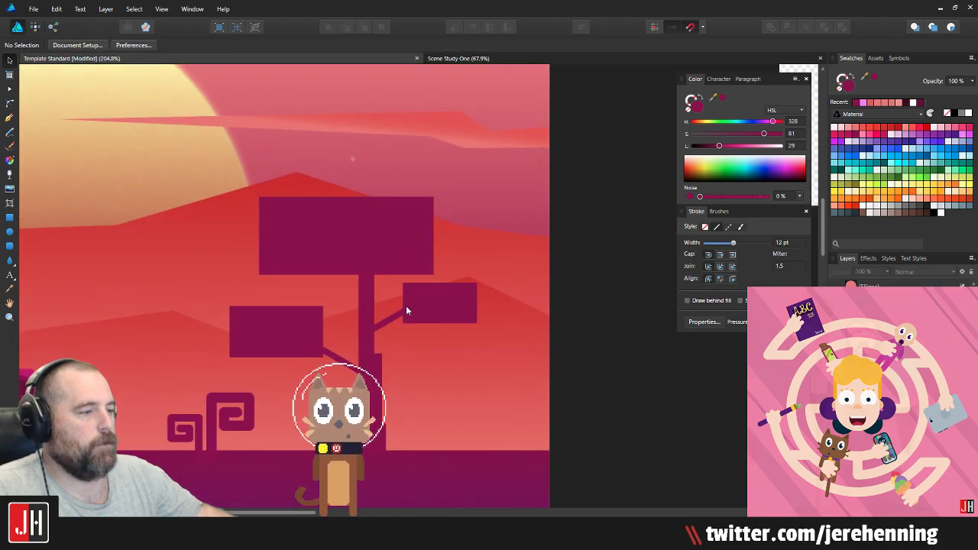
# Step: Copy the right branch's foliage block on top of the main canopy and stretch it into a wide upper tier offset to the right
pyautogui.click(440, 303)
pyautogui.moveTo(440, 303); pyautogui.dragTo(337, 143)
pyautogui.scroll(3, 279, 199)
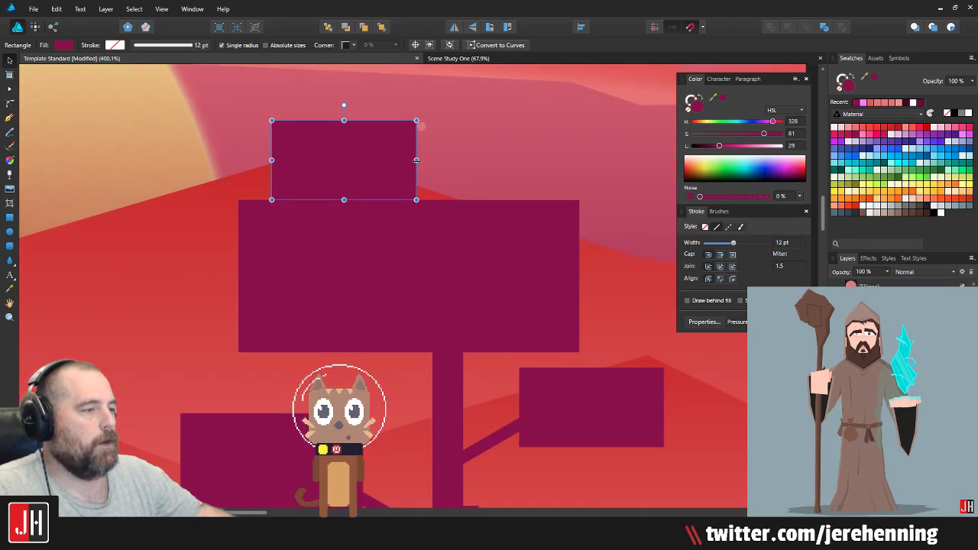
pyautogui.moveTo(417, 160); pyautogui.dragTo(605, 183)
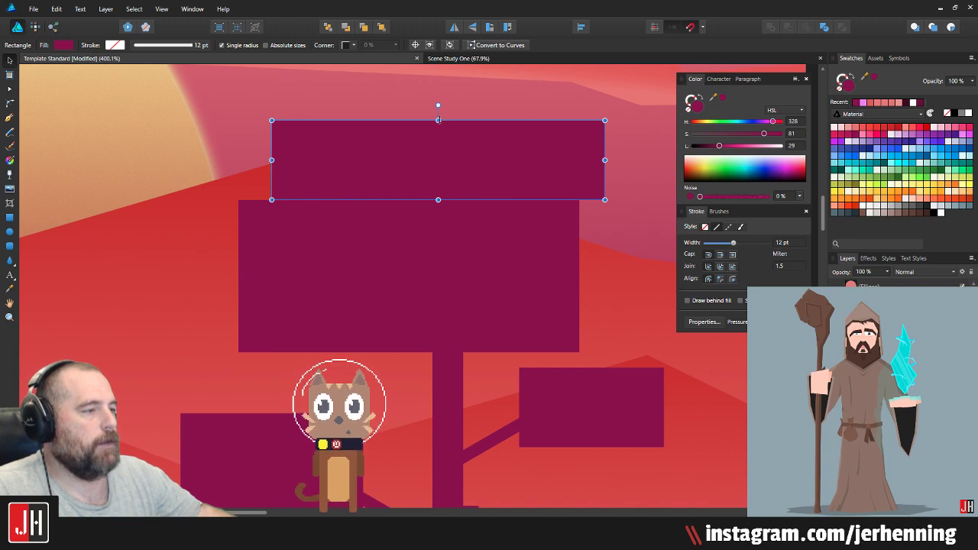
pyautogui.moveTo(438, 119); pyautogui.dragTo(437, 114)
pyautogui.scroll(-8, 468, 161)
pyautogui.click(561, 209)
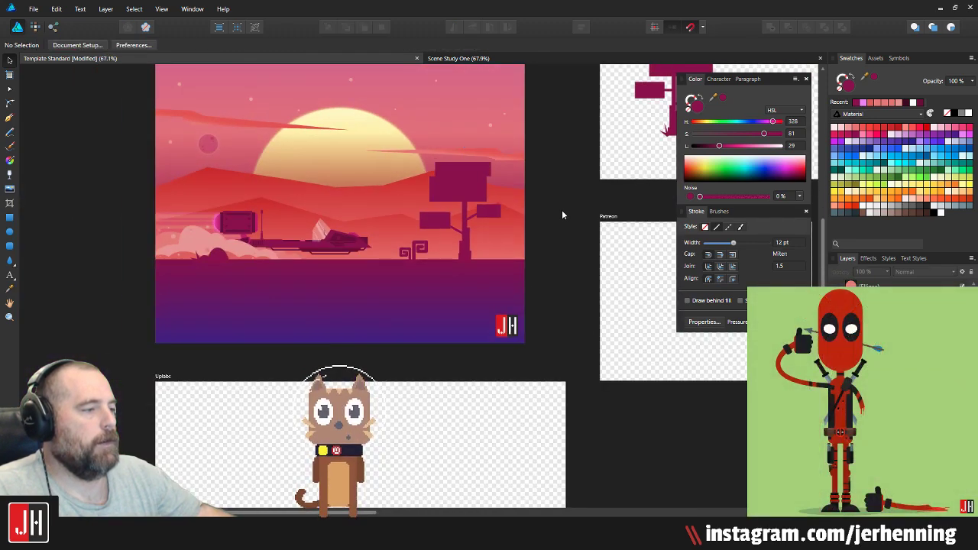
pyautogui.moveTo(562, 209); pyautogui.dragTo(476, 240)
pyautogui.scroll(-2, 371, 220)
pyautogui.scroll(5, 371, 220)
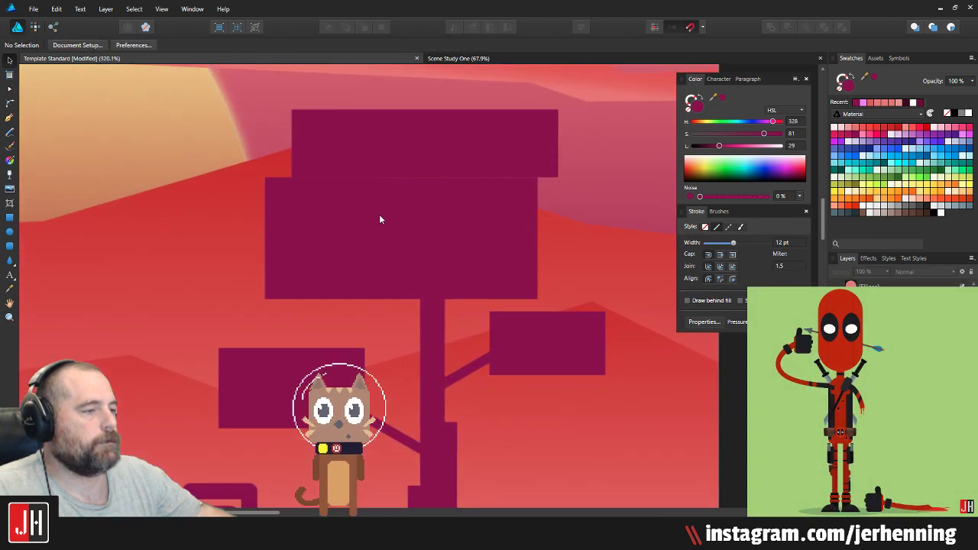
pyautogui.click(365, 151)
pyautogui.moveTo(365, 156); pyautogui.dragTo(356, 291)
pyautogui.press('Delete')
# Step: Add magenta squares along the canopy's left, right and upper edges, varying their sizes to give it a stepped blocky outline
pyautogui.click(9, 217)
pyautogui.moveTo(326, 244); pyautogui.dragTo(518, 249)
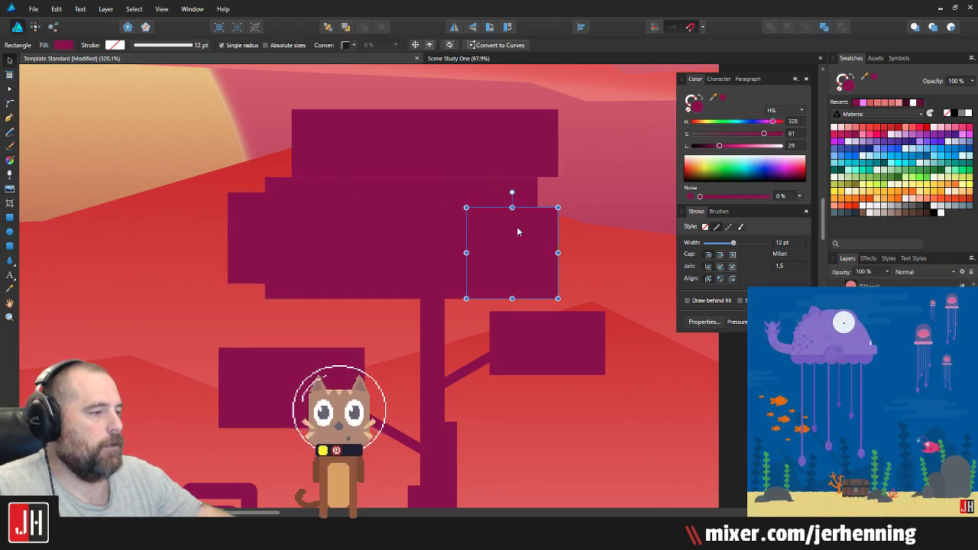
pyautogui.moveTo(515, 227); pyautogui.dragTo(369, 105)
pyautogui.scroll(2, 382, 183)
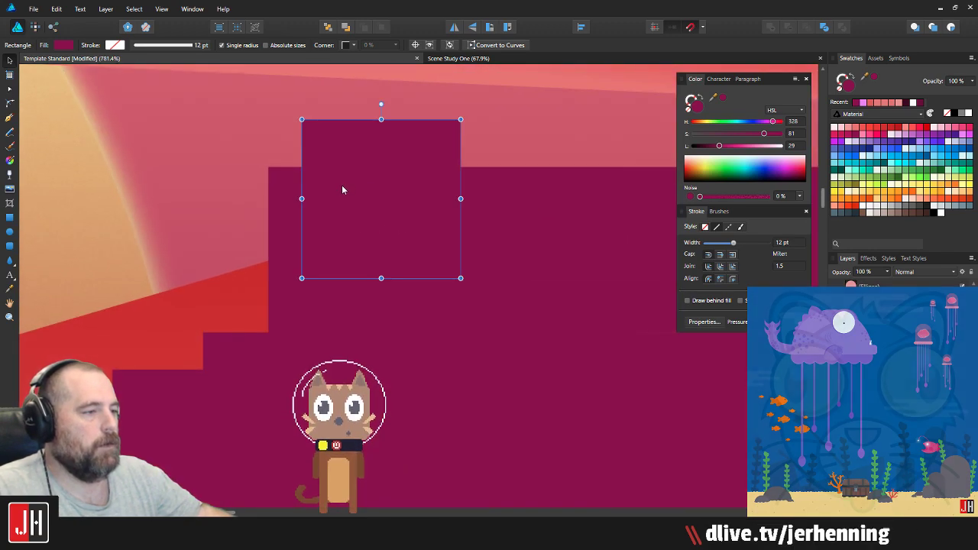
pyautogui.moveTo(341, 185); pyautogui.dragTo(365, 187)
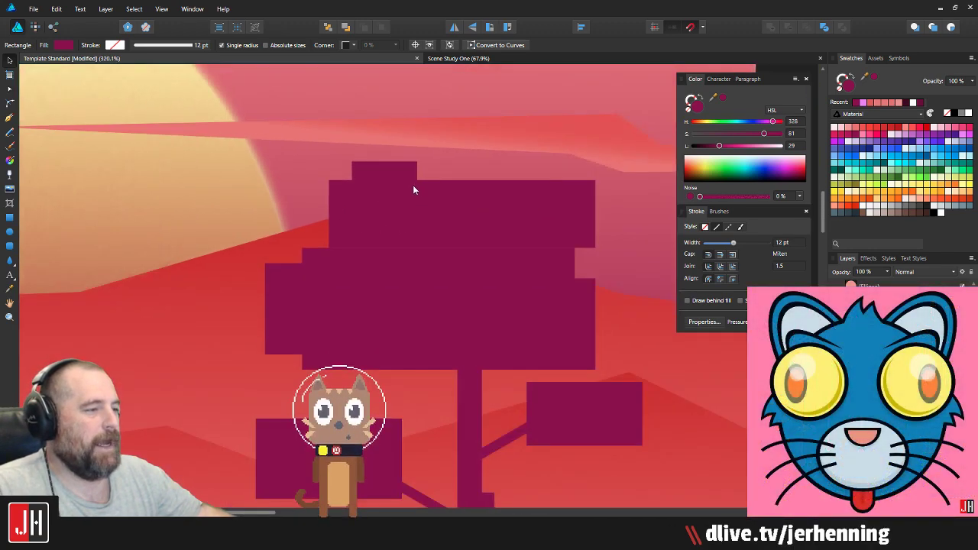
pyautogui.moveTo(412, 185); pyautogui.dragTo(634, 201)
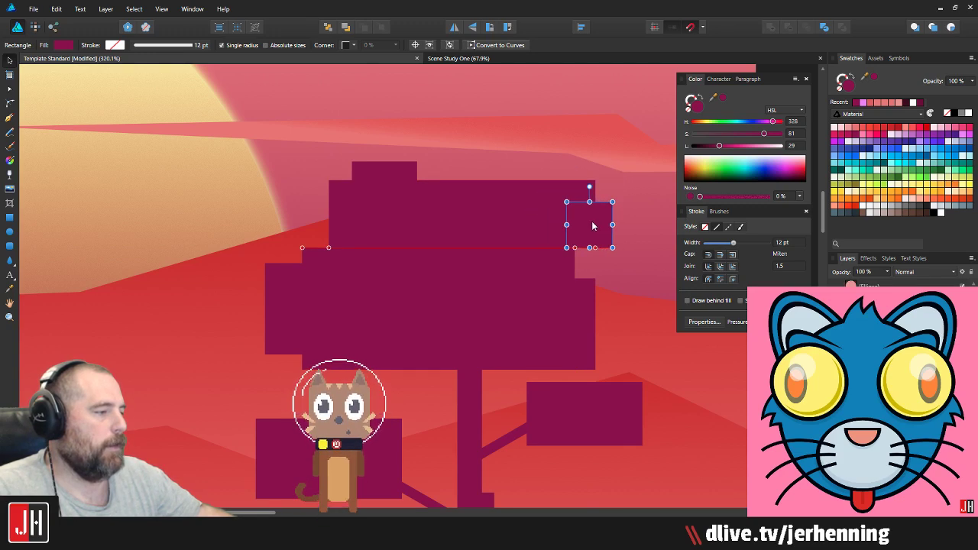
pyautogui.scroll(-7, 592, 231)
pyautogui.click(646, 259)
pyautogui.hscroll(2, 580, 256)
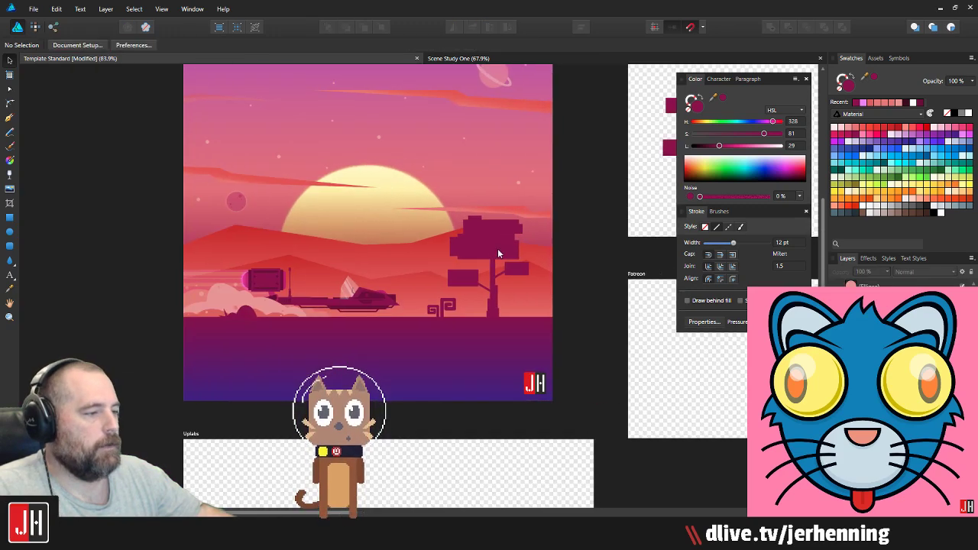
# Step: Place smaller copies of the square under the main canopy and around the edges of the left branch's foliage block
pyautogui.scroll(8, 498, 253)
pyautogui.scroll(-2, 503, 266)
pyautogui.moveTo(231, 161); pyautogui.dragTo(390, 216)
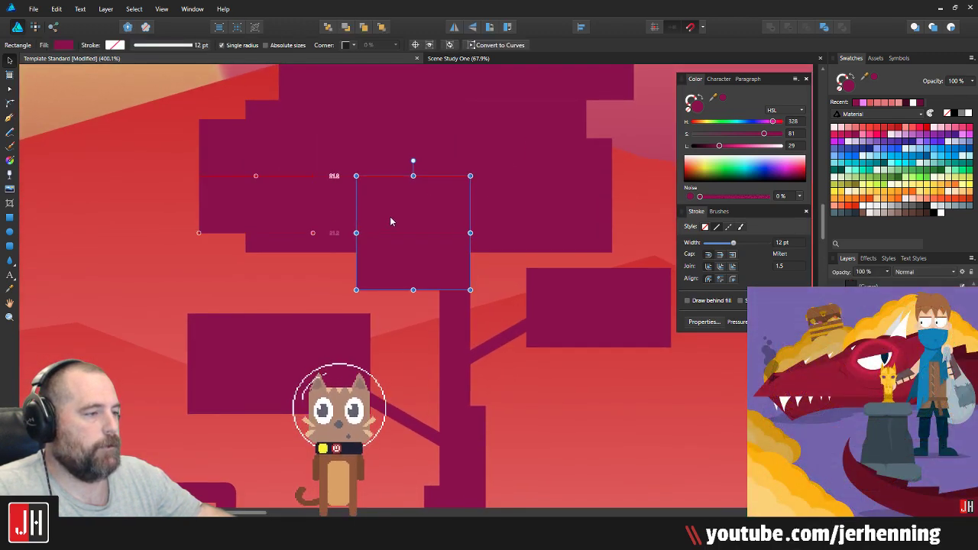
pyautogui.moveTo(468, 176); pyautogui.dragTo(421, 218)
pyautogui.moveTo(400, 251); pyautogui.dragTo(307, 321)
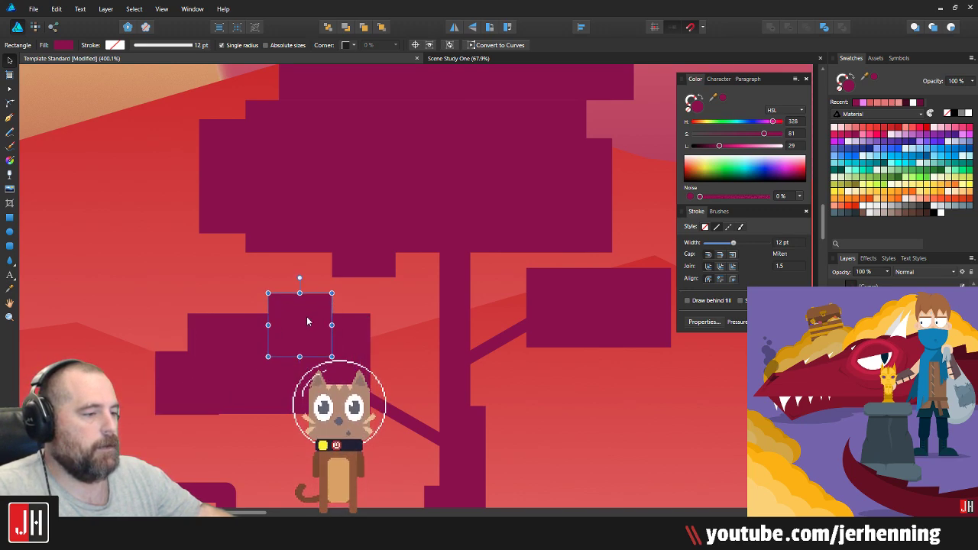
pyautogui.moveTo(337, 380); pyautogui.dragTo(179, 384)
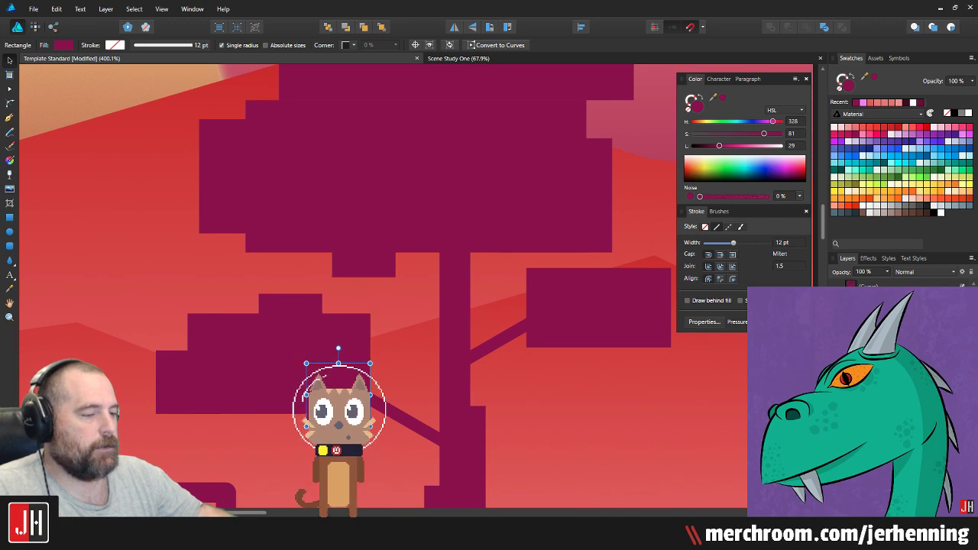
pyautogui.scroll(-5, 297, 316)
pyautogui.click(485, 349)
pyautogui.scroll(4, 381, 347)
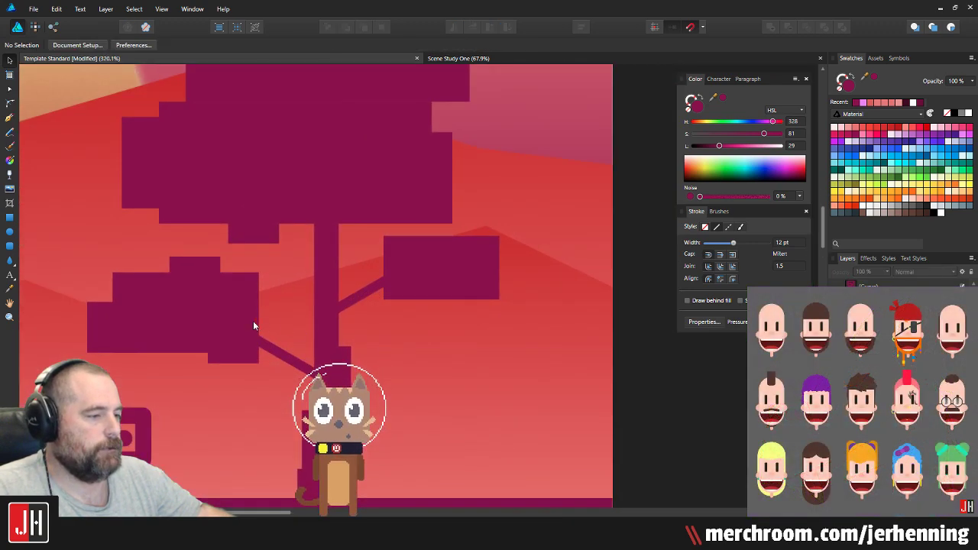
# Step: Copy small squares onto the right end and underside of the right branch's foliage block to break up its outline
pyautogui.click(182, 270)
pyautogui.moveTo(184, 270); pyautogui.dragTo(487, 266)
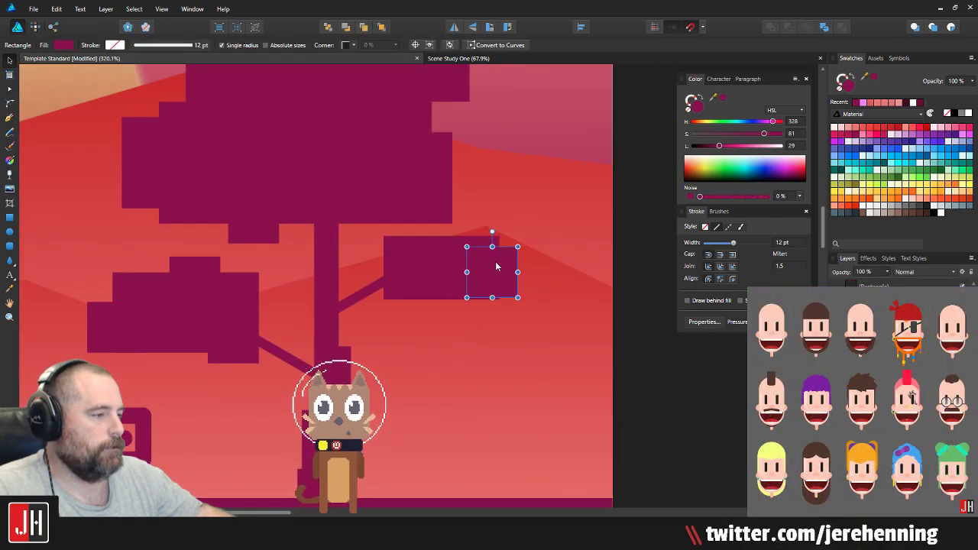
pyautogui.scroll(3, 474, 272)
pyautogui.click(479, 273)
pyautogui.click(570, 290)
pyautogui.moveTo(543, 275)
pyautogui.mouseDown()
pyautogui.moveTo(510, 257)
pyautogui.moveTo(533, 269)
pyautogui.mouseUp()
pyautogui.moveTo(546, 226); pyautogui.dragTo(527, 245)
pyautogui.moveTo(508, 280); pyautogui.dragTo(432, 304)
pyautogui.scroll(-9, 435, 302)
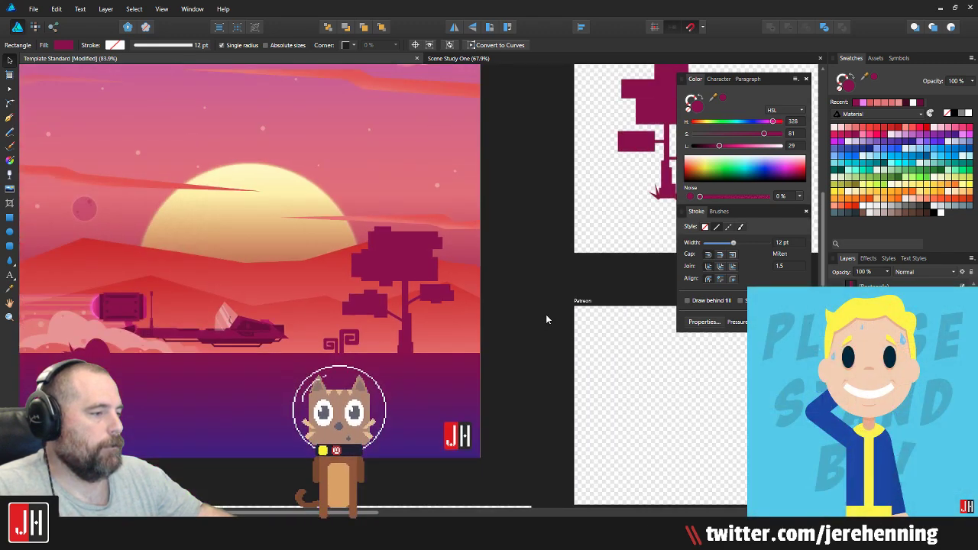
# Step: Group all the trunk, branch and foliage shapes of the tree together
pyautogui.click(545, 317)
pyautogui.moveTo(524, 188); pyautogui.dragTo(348, 349)
pyautogui.hotkey('ctrl', 'g')
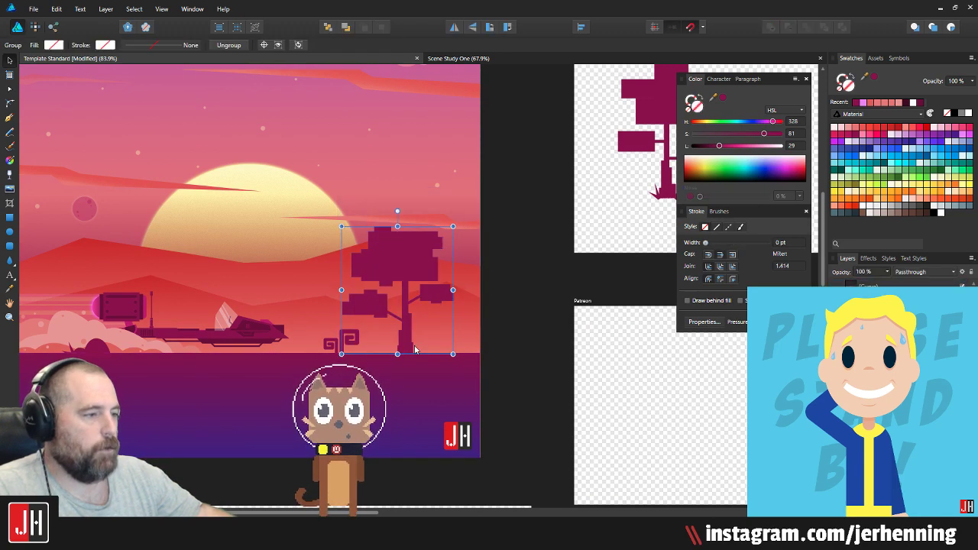
pyautogui.scroll(2, 434, 309)
pyautogui.scroll(-4, 435, 310)
pyautogui.click(480, 288)
pyautogui.hscroll(2, 482, 287)
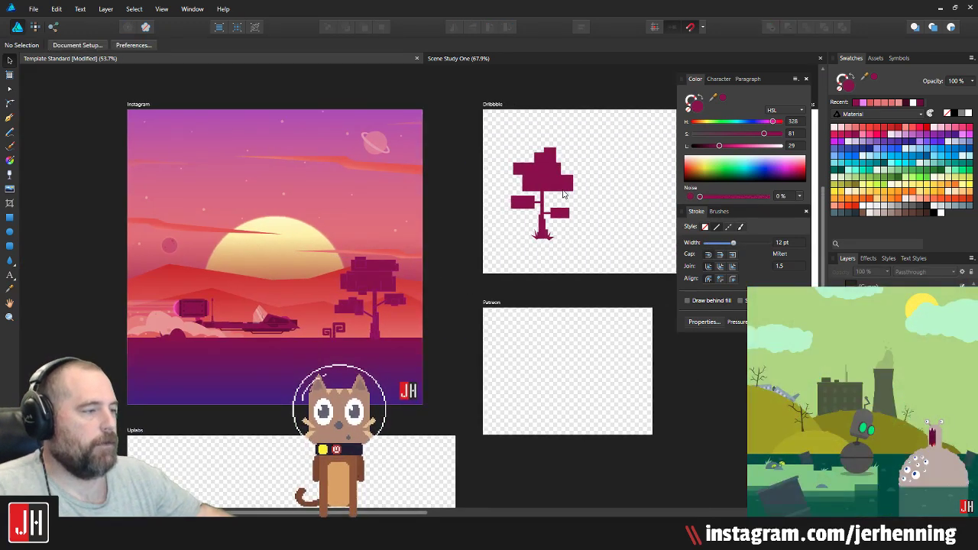
# Step: Scale the grouped tree up slightly, keeping its base on the horizon
pyautogui.scroll(3, 392, 271)
pyautogui.scroll(-3, 410, 259)
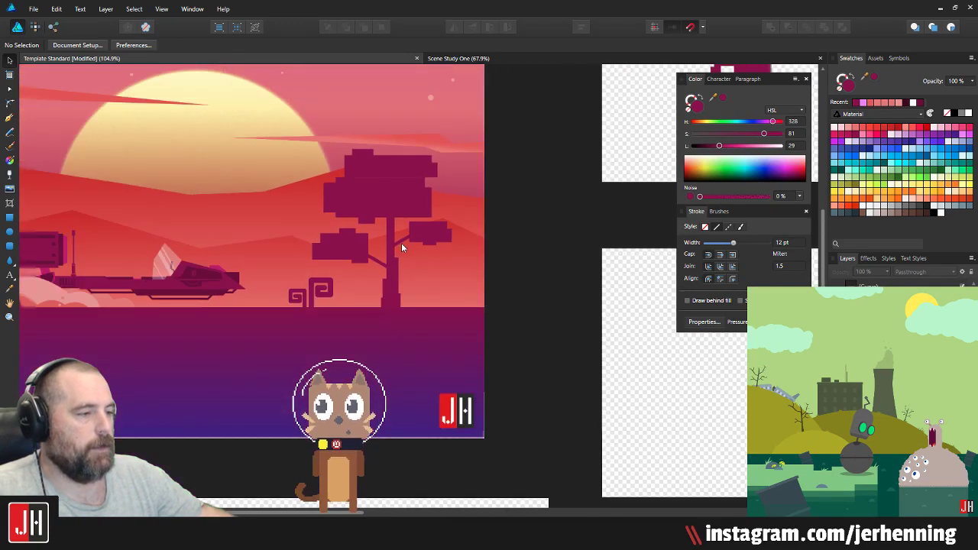
pyautogui.scroll(4, 409, 231)
pyautogui.click(369, 237)
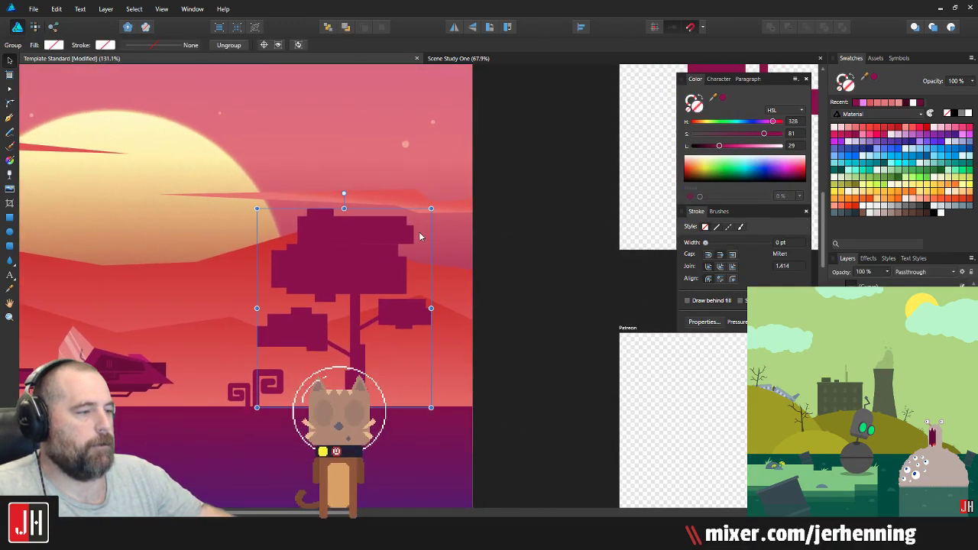
pyautogui.moveTo(432, 210); pyautogui.dragTo(446, 192)
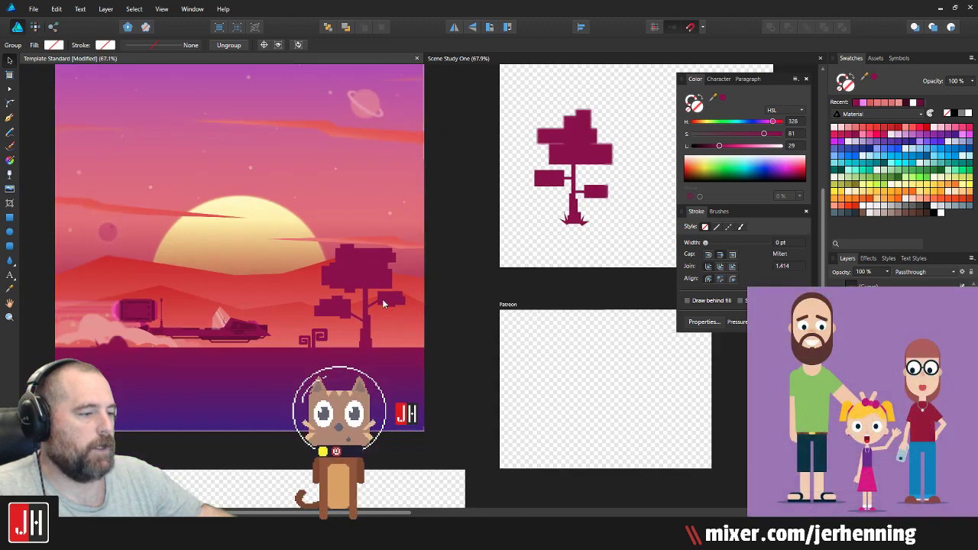
# Step: Shrink the two squared spiral plants left of the tree, keeping their stems on the horizon
pyautogui.scroll(5, 397, 328)
pyautogui.moveTo(336, 311); pyautogui.dragTo(506, 291)
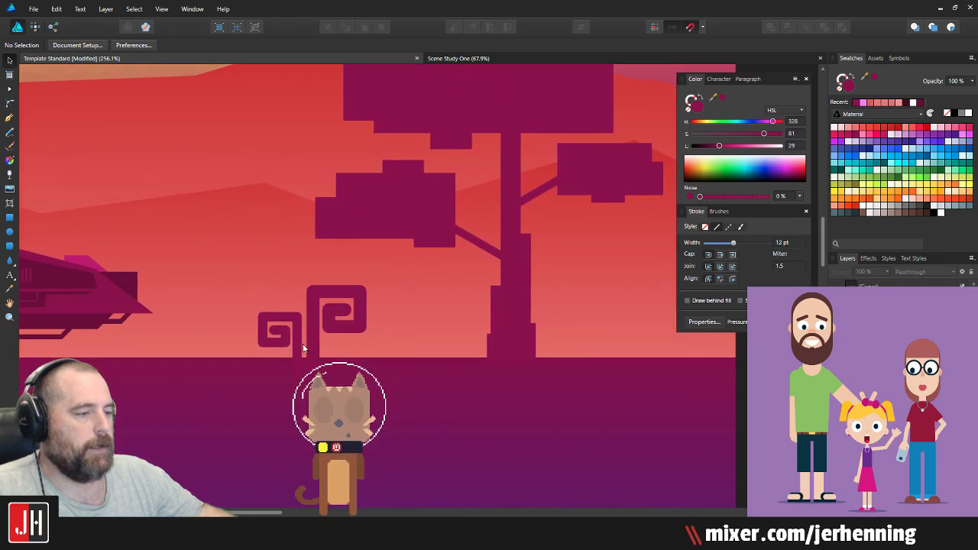
pyautogui.click(294, 330)
pyautogui.keyDown('shift'); pyautogui.click(327, 318); pyautogui.keyUp('shift')
pyautogui.moveTo(325, 317)
pyautogui.mouseDown()
pyautogui.moveTo(345, 312)
pyautogui.moveTo(316, 316)
pyautogui.mouseUp()
pyautogui.scroll(-4, 331, 315)
pyautogui.scroll(4, 326, 304)
pyautogui.moveTo(363, 296); pyautogui.dragTo(341, 345)
pyautogui.scroll(-7, 354, 343)
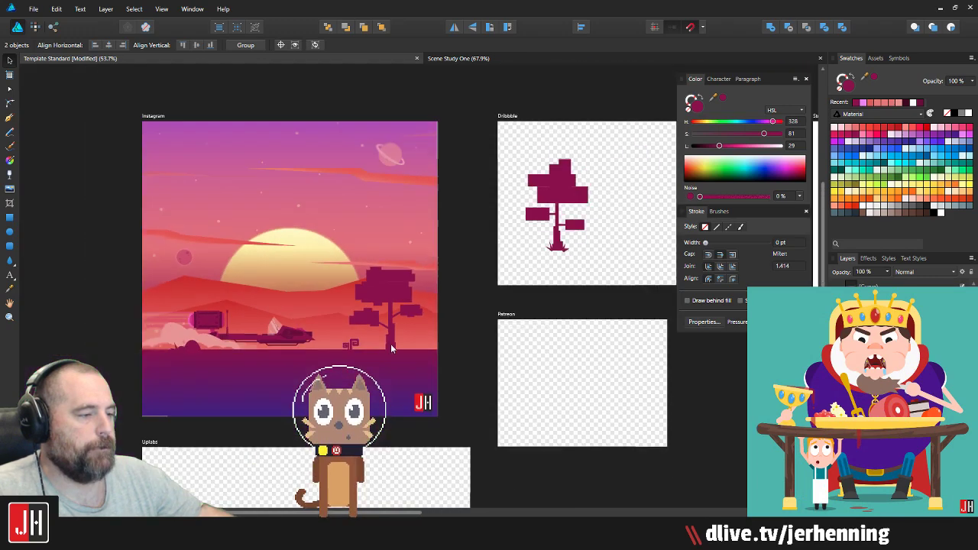
pyautogui.click(453, 348)
# Step: Move both squared spiral plants from the left of the tree to the right side of its trunk
pyautogui.scroll(1, 364, 334)
pyautogui.scroll(2, 364, 334)
pyautogui.click(327, 360)
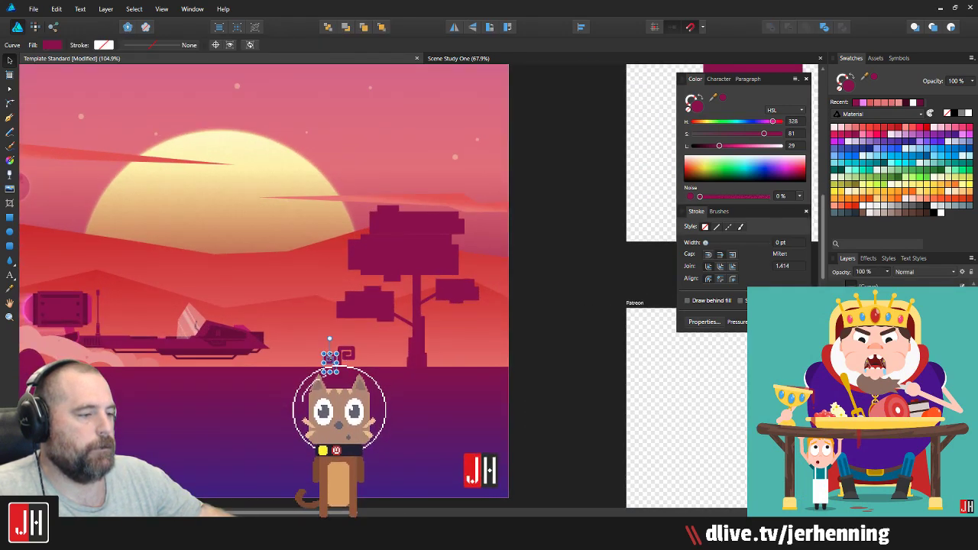
pyautogui.keyDown('shift'); pyautogui.click(346, 355); pyautogui.keyUp('shift')
pyautogui.moveTo(346, 354); pyautogui.dragTo(456, 352)
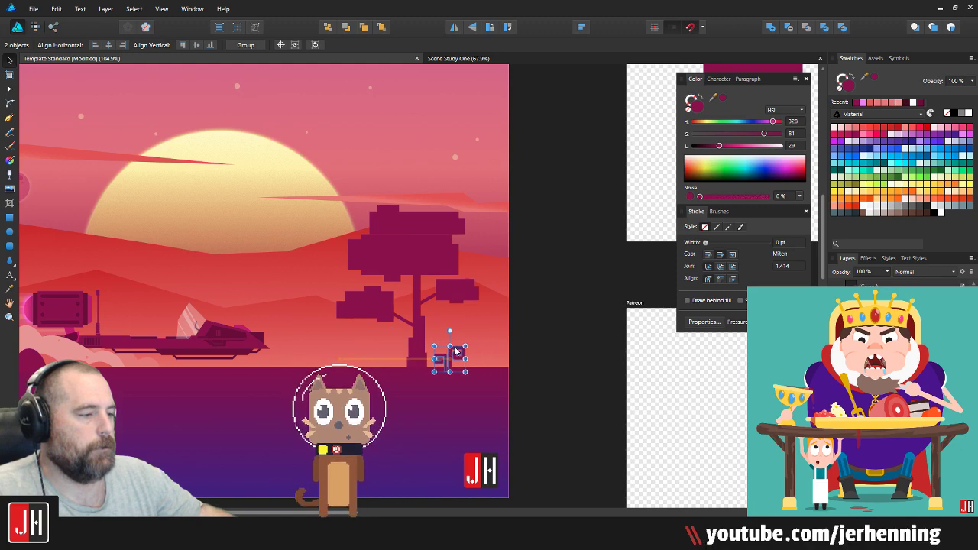
# Step: Scale the two spiral plants to about 50 × 42 px, seat their stems on the horizon and group them
pyautogui.scroll(4, 456, 352)
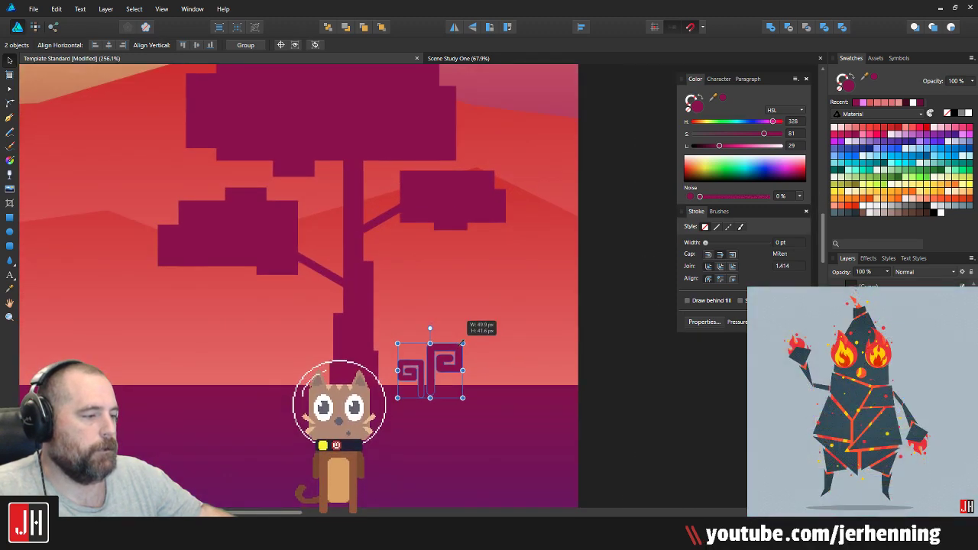
pyautogui.moveTo(428, 364); pyautogui.dragTo(427, 361)
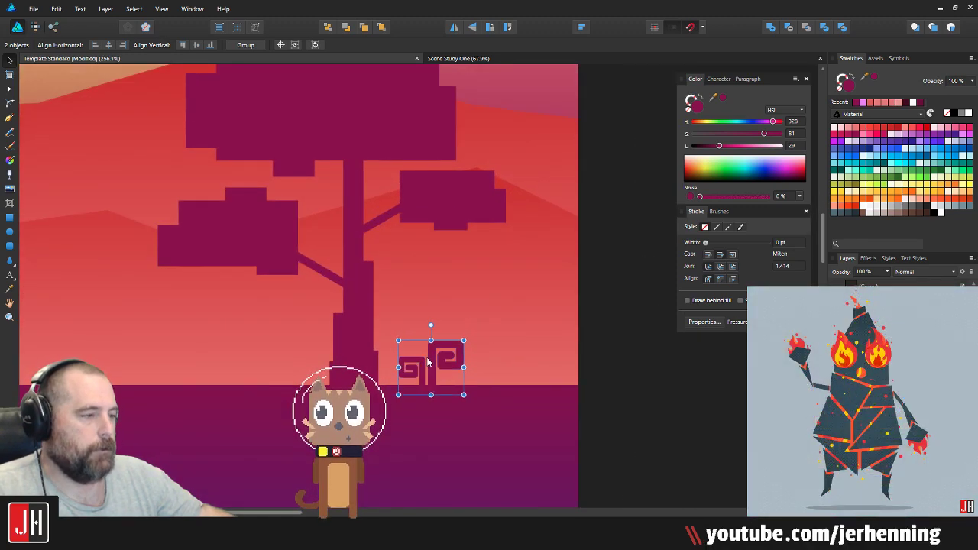
pyautogui.scroll(-4, 427, 362)
pyautogui.hotkey('ctrl', 'g')
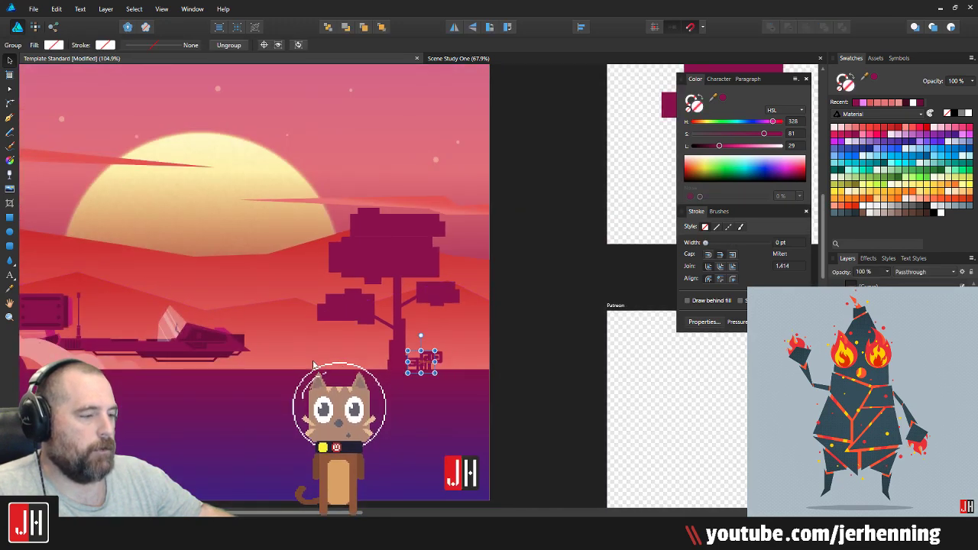
pyautogui.click(522, 404)
pyautogui.scroll(-2, 260, 395)
# Step: Place a smaller mirrored copy of the spiral plant group on the horizon just ahead of the speeder's nose
pyautogui.scroll(6, 261, 395)
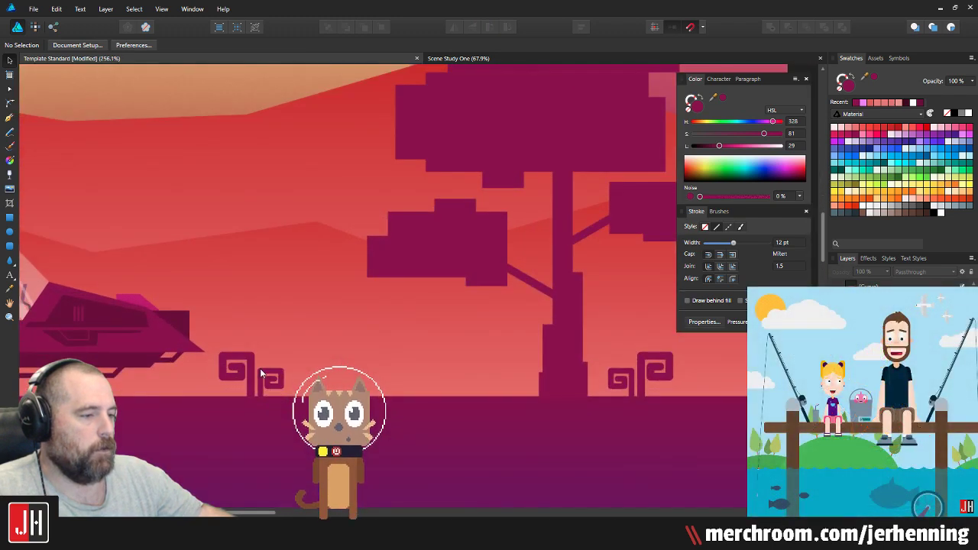
pyautogui.click(269, 374)
pyautogui.moveTo(284, 350); pyautogui.dragTo(259, 372)
pyautogui.scroll(4, 241, 382)
pyautogui.scroll(-10, 238, 356)
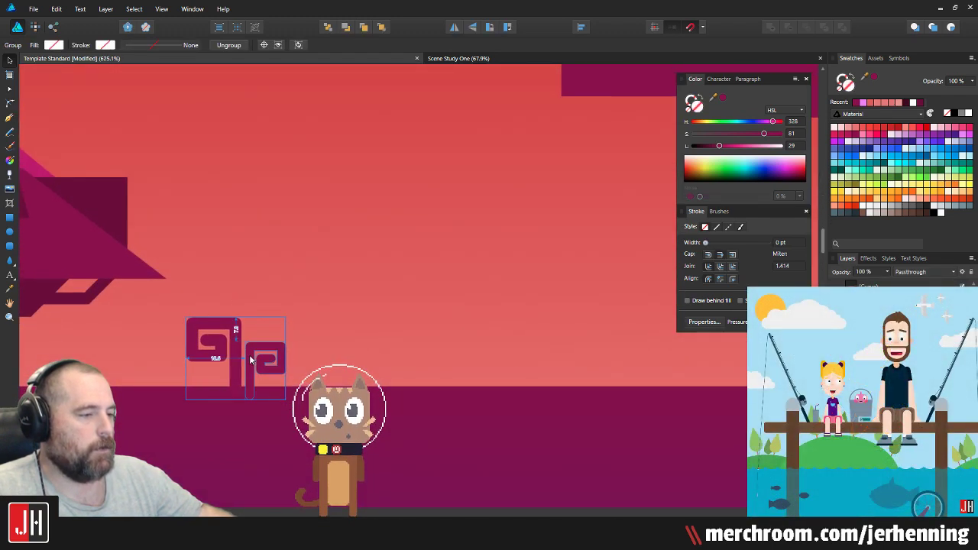
pyautogui.hotkey('ctrl', 'd')
pyautogui.scroll(7, 275, 348)
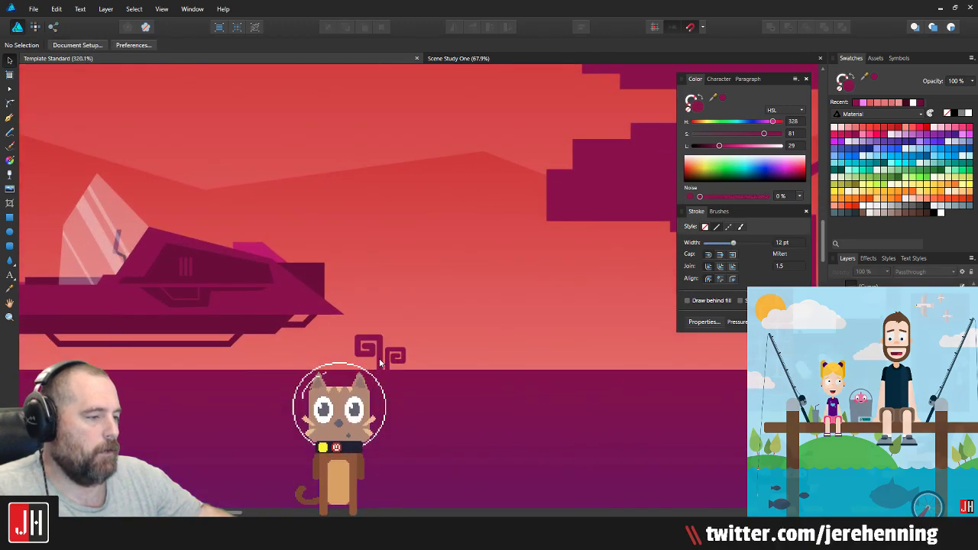
# Step: Shift the small spiral plant group slightly further ahead of the speeder
pyautogui.click(384, 357)
pyautogui.scroll(-8, 383, 357)
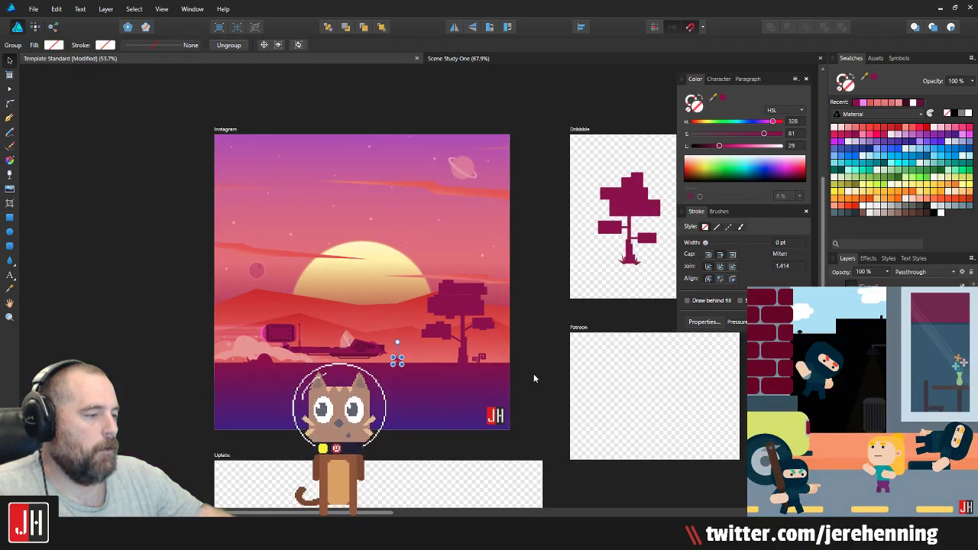
pyautogui.hotkey('ctrl', 'd')
pyautogui.scroll(2, 429, 375)
pyautogui.moveTo(429, 372); pyautogui.dragTo(398, 383)
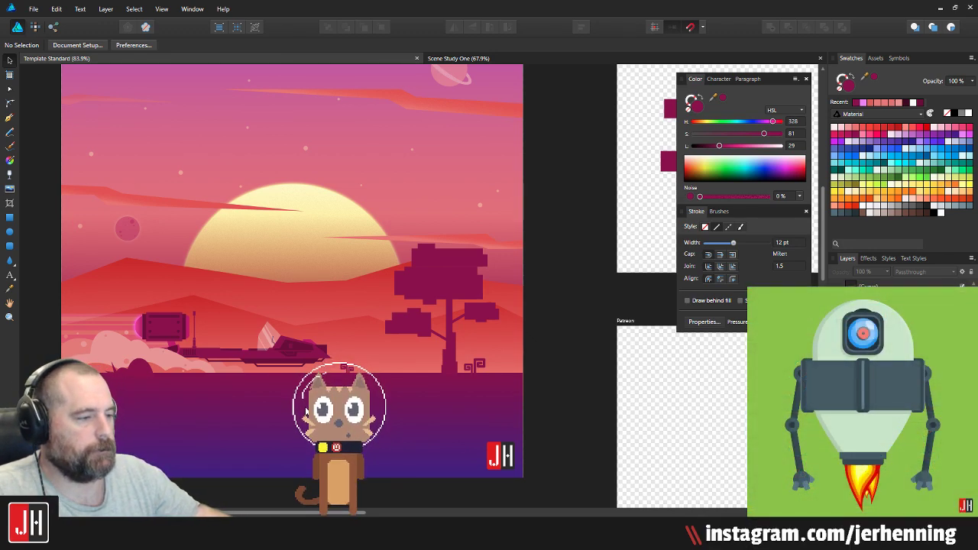
# Step: Place a copy of the spiky grass clump against the left base of the tree trunk on the horizon
pyautogui.click(114, 368)
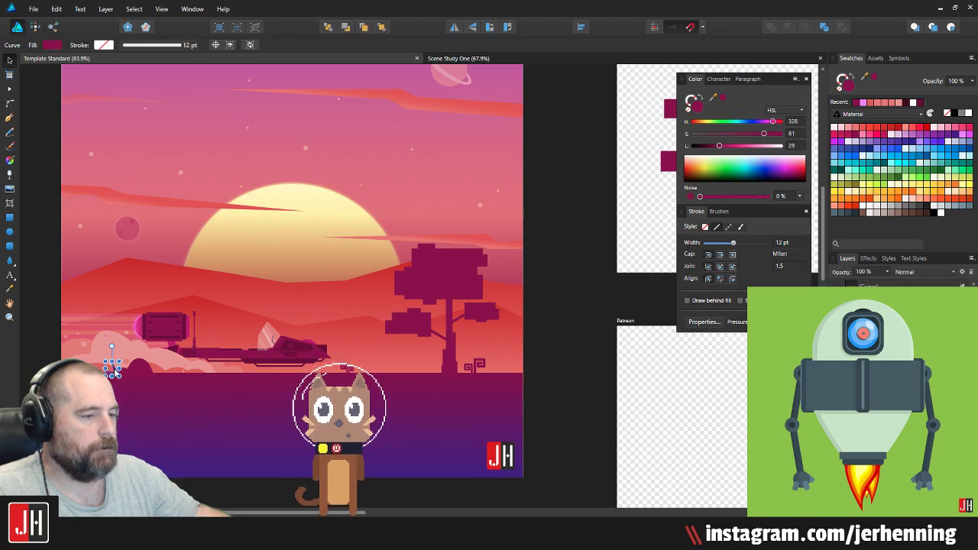
pyautogui.scroll(2, 113, 371)
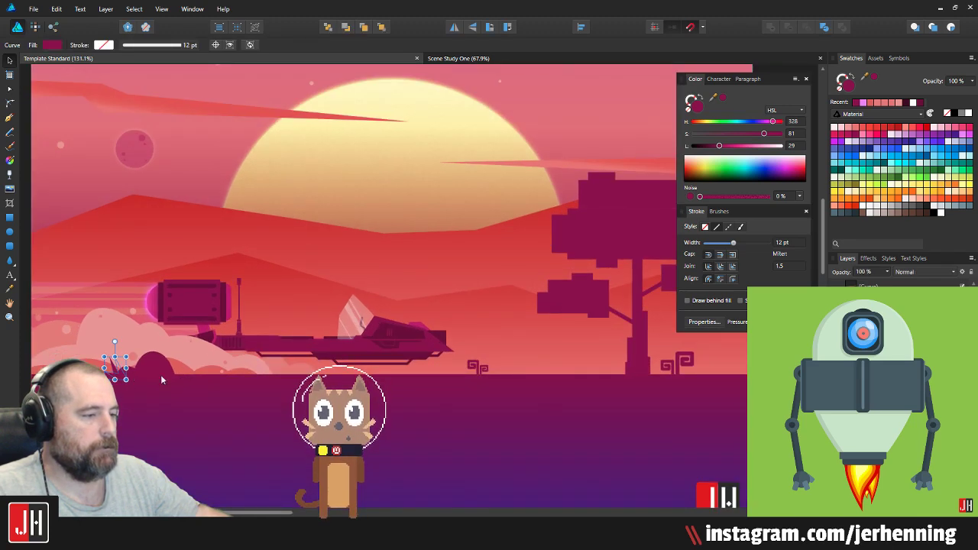
pyautogui.moveTo(116, 370); pyautogui.dragTo(561, 403)
pyautogui.scroll(5, 646, 367)
pyautogui.scroll(3, 610, 386)
pyautogui.scroll(-12, 562, 403)
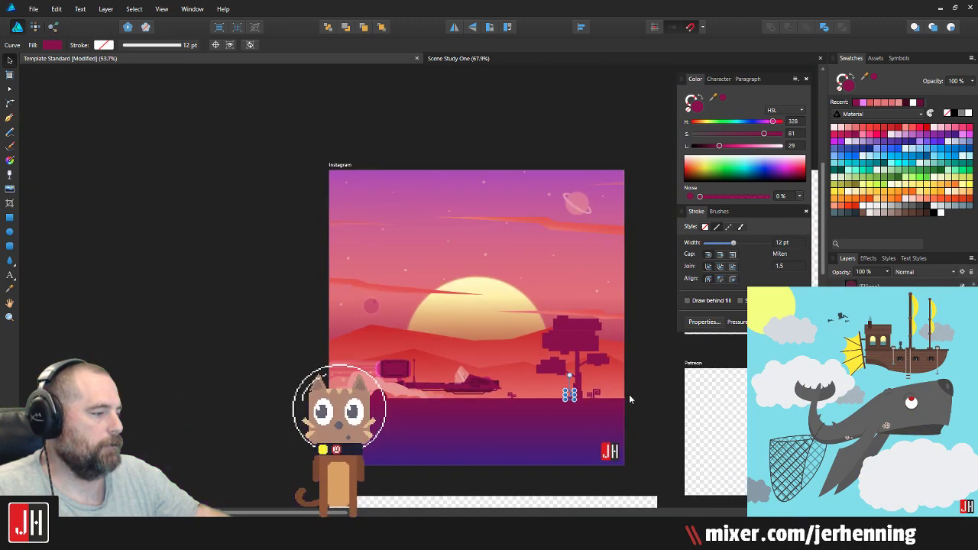
pyautogui.click(629, 394)
pyautogui.scroll(4, 584, 397)
pyautogui.moveTo(530, 400); pyautogui.dragTo(565, 378)
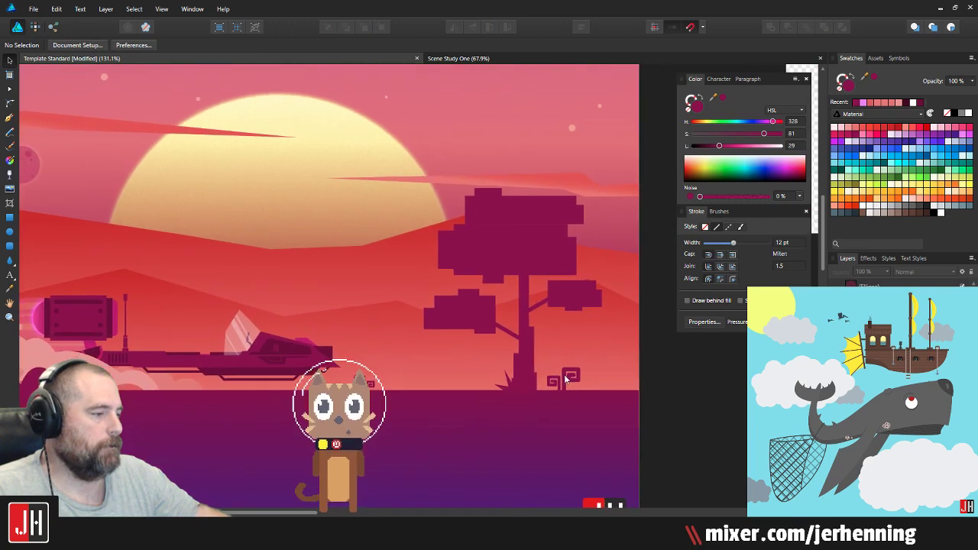
# Step: Enlarge the spiral plant group right of the tree slightly, keeping its base on the horizon
pyautogui.scroll(5, 574, 378)
pyautogui.click(574, 378)
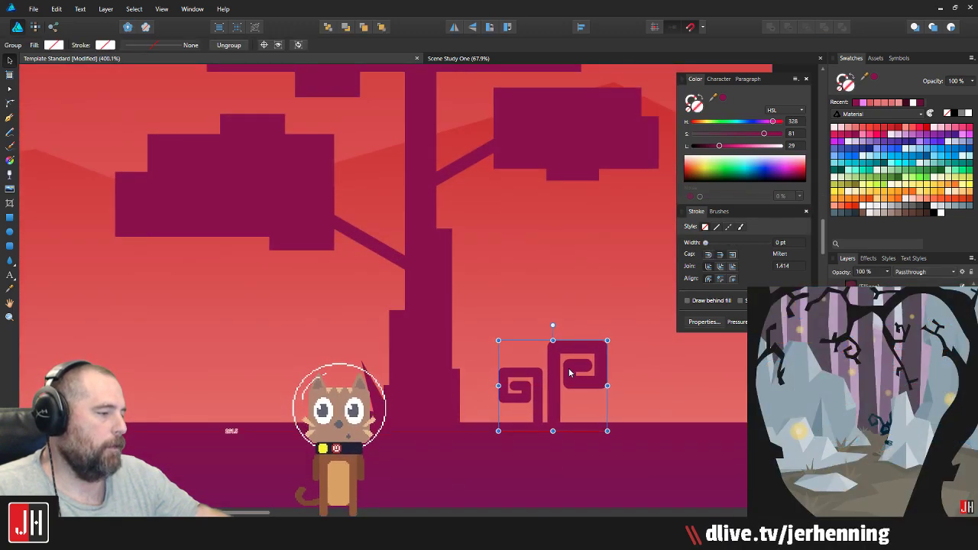
pyautogui.scroll(-5, 563, 382)
pyautogui.scroll(-4, 563, 382)
pyautogui.click(608, 380)
pyautogui.moveTo(571, 379); pyautogui.dragTo(508, 379)
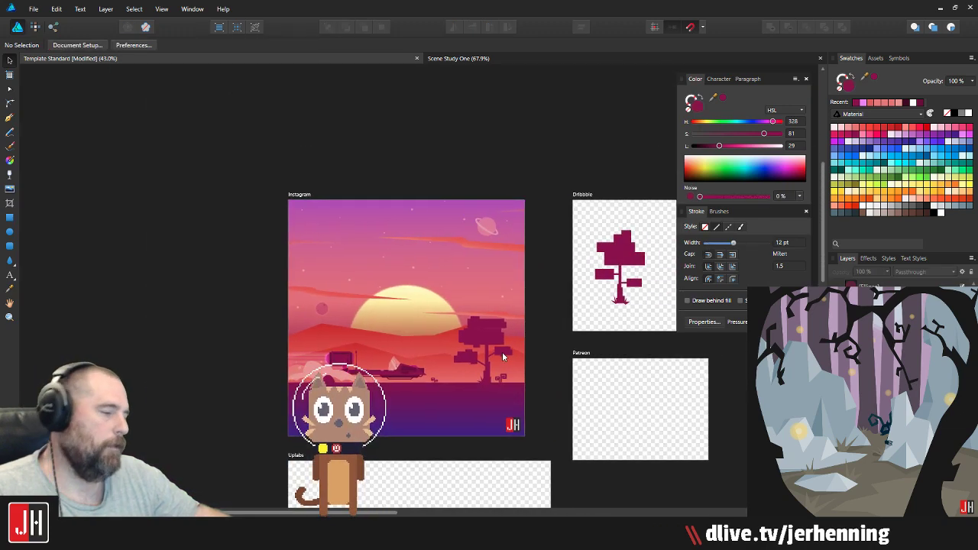
# Step: Merge the spiky grass clump and the bush behind the speeder with the ground using the Add operation
pyautogui.moveTo(469, 343); pyautogui.dragTo(407, 321)
pyautogui.scroll(2, 399, 331)
pyautogui.scroll(1, 358, 316)
pyautogui.scroll(-3, 461, 292)
pyautogui.scroll(3, 433, 329)
pyautogui.scroll(3, 178, 356)
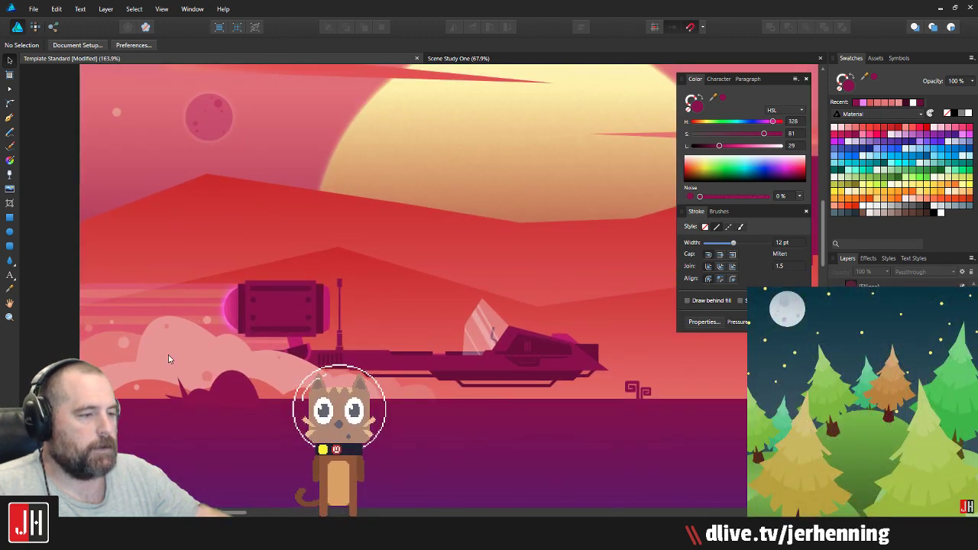
pyautogui.scroll(-4, 174, 356)
pyautogui.moveTo(222, 354); pyautogui.dragTo(286, 328)
pyautogui.scroll(3, 285, 328)
pyautogui.scroll(3, 285, 332)
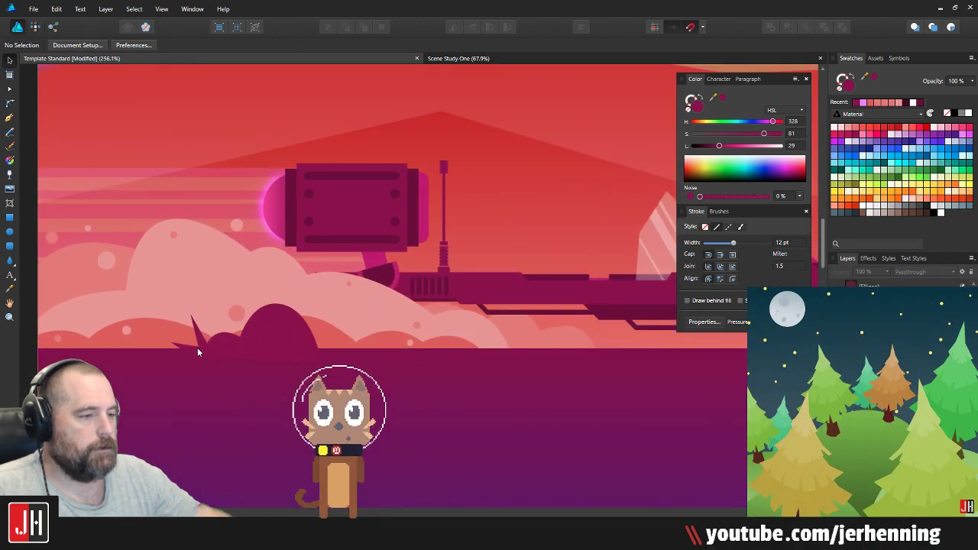
pyautogui.click(193, 349)
pyautogui.keyDown('shift'); pyautogui.click(259, 350); pyautogui.keyUp('shift')
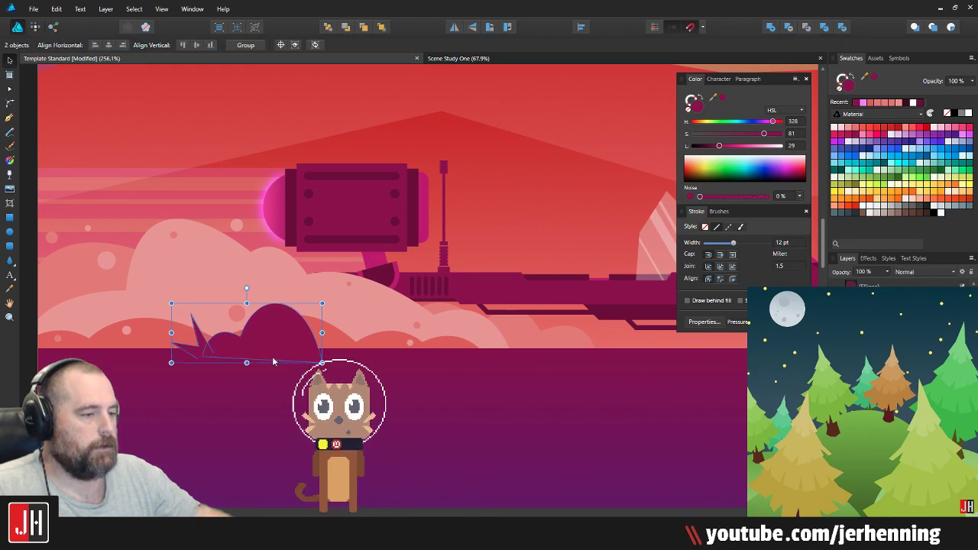
pyautogui.keyDown('shift'); pyautogui.click(302, 385); pyautogui.keyUp('shift')
pyautogui.click(772, 29)
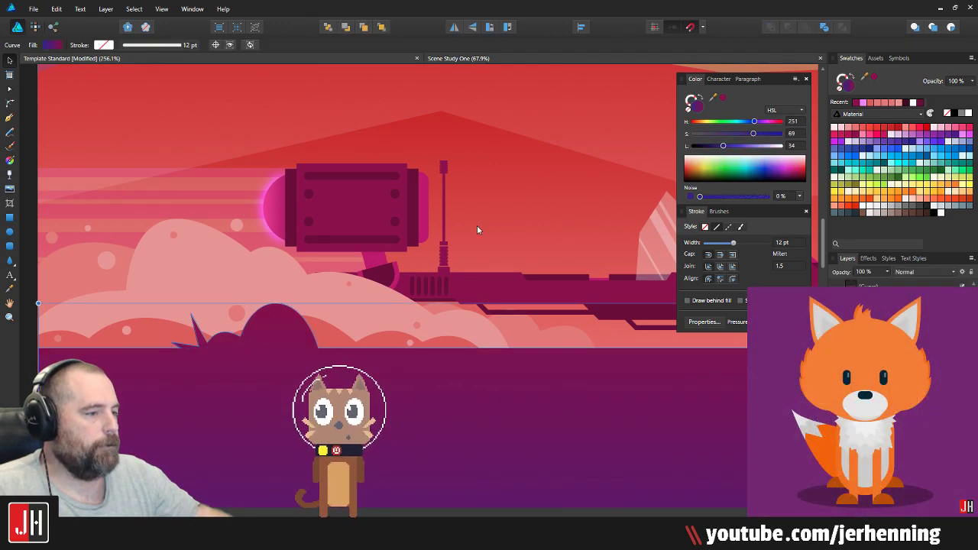
# Step: Merge the small spiral plants ahead of the speeder into the ground shape using the Add operation
pyautogui.scroll(-3, 370, 289)
pyautogui.moveTo(528, 319); pyautogui.dragTo(362, 358)
pyautogui.scroll(3, 464, 357)
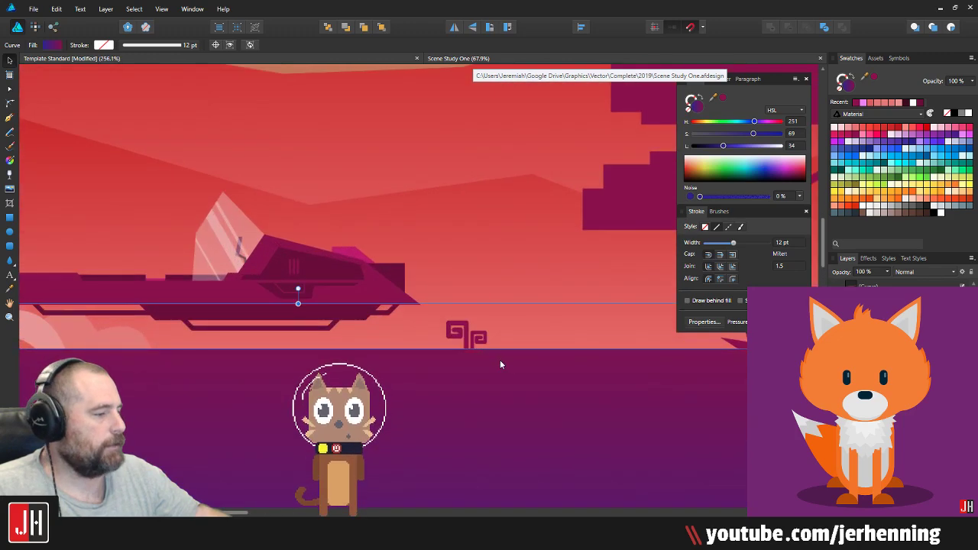
pyautogui.keyDown('shift'); pyautogui.click(472, 334); pyautogui.keyUp('shift')
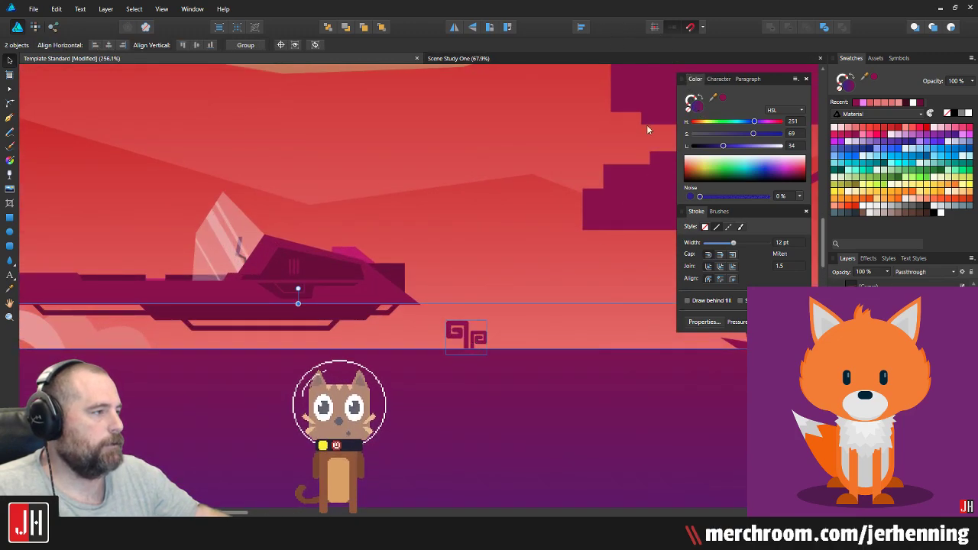
pyautogui.hotkey('ctrl', 'g')
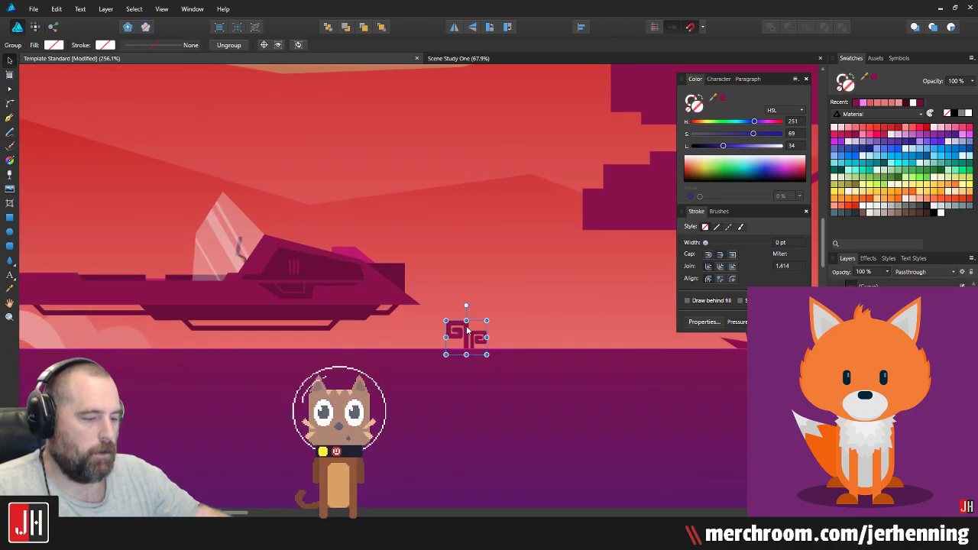
pyautogui.hotkey('ctrl', 'z')
pyautogui.keyDown('shift'); pyautogui.click(527, 373); pyautogui.keyUp('shift')
pyautogui.click(770, 29)
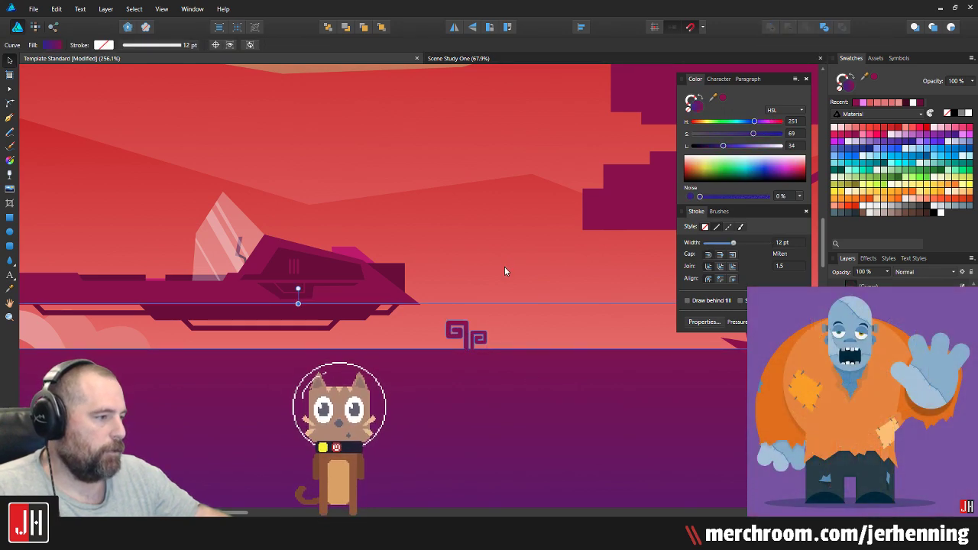
# Step: Select the spiral plant group to the right of the tree
pyautogui.scroll(-5, 504, 270)
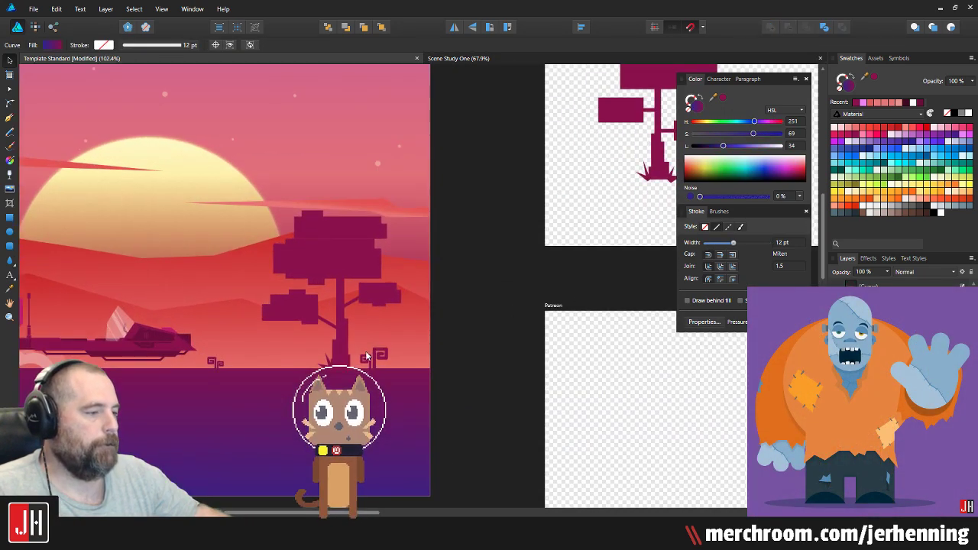
pyautogui.click(378, 363)
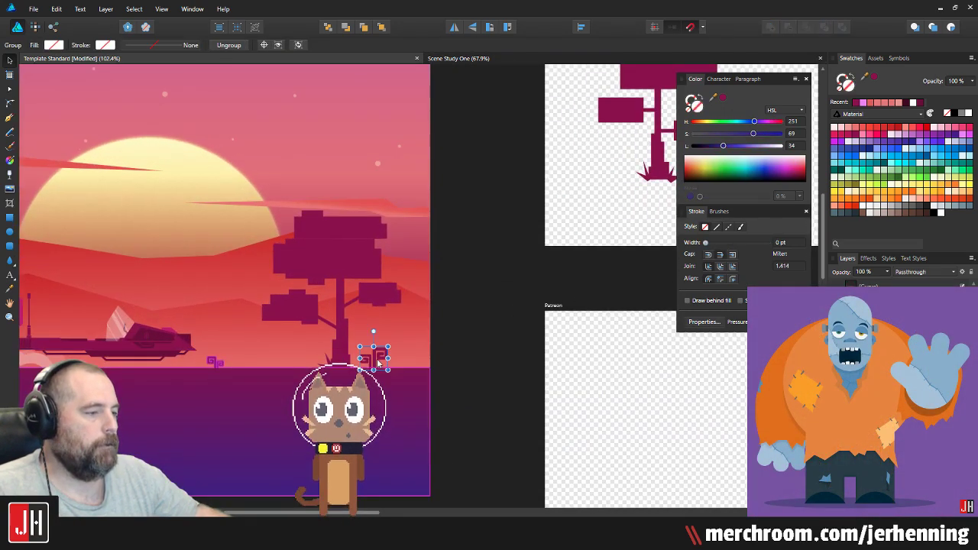
# Step: Ungroup the pair of curled plants standing beside the tree in the sunset scene
pyautogui.scroll(4, 349, 312)
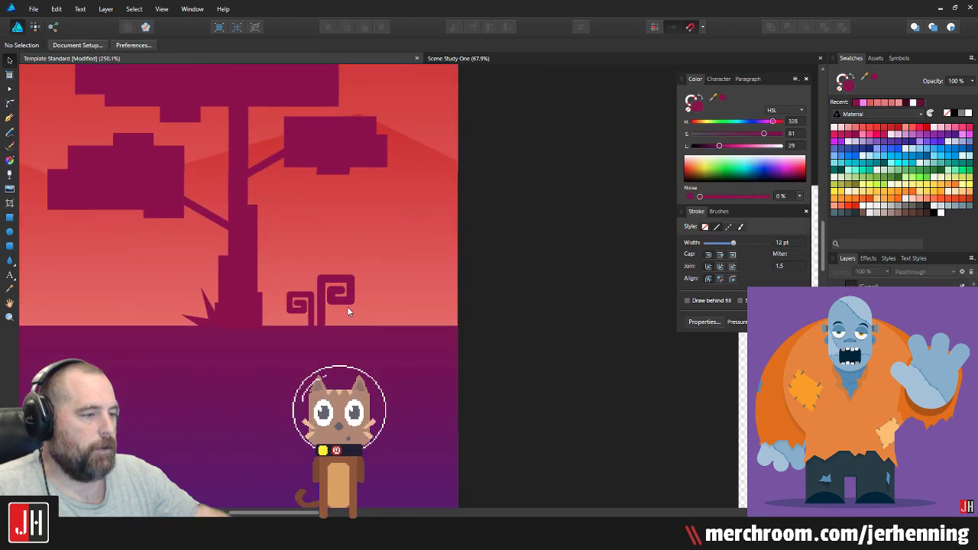
pyautogui.hotkey('ctrl', 'shift', 'g')
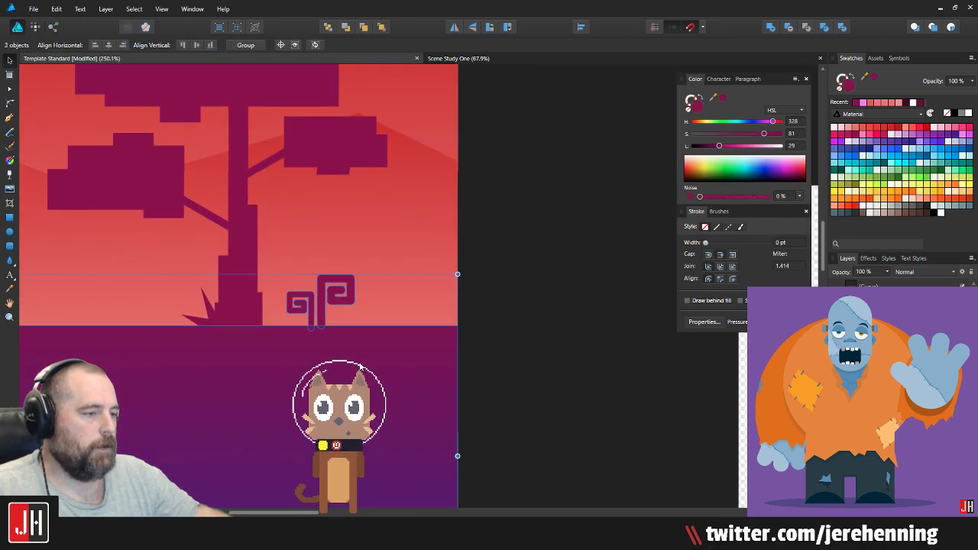
# Step: Try to merge both curled plants beside the tree with the gradient ground shape
pyautogui.click(510, 263)
pyautogui.click(314, 352)
pyautogui.keyDown('shift'); pyautogui.click(320, 301); pyautogui.keyUp('shift')
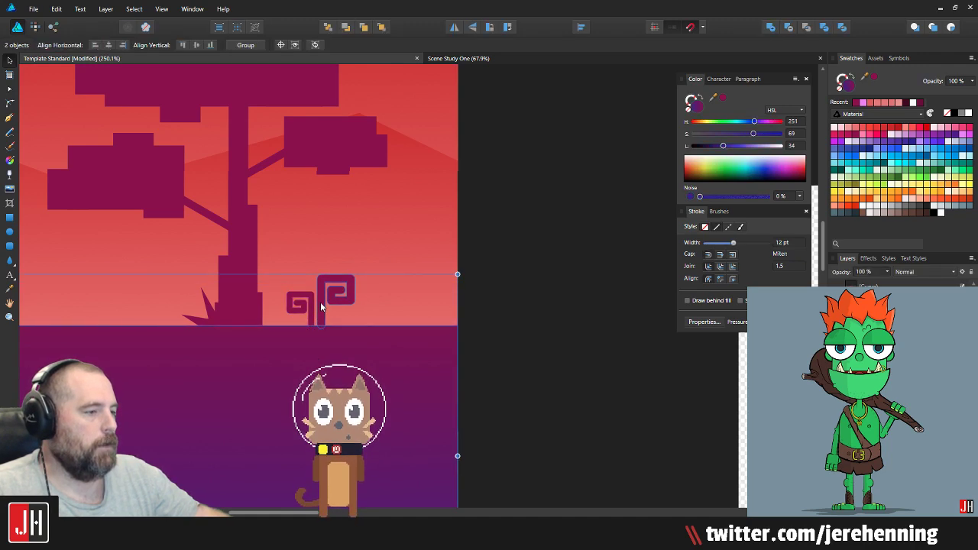
pyautogui.keyDown('shift'); pyautogui.click(309, 305); pyautogui.keyUp('shift')
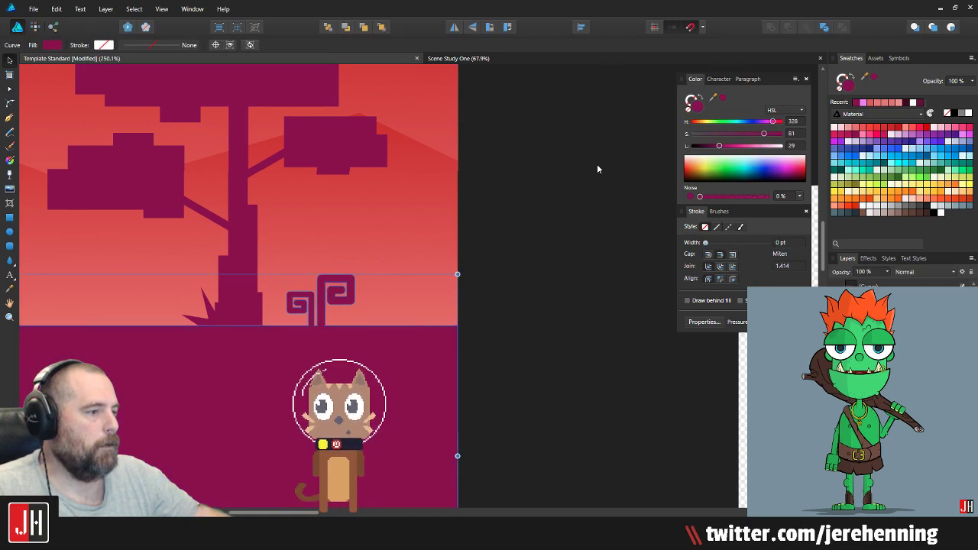
pyautogui.click(545, 230)
pyautogui.scroll(-5, 522, 224)
pyautogui.scroll(6, 471, 261)
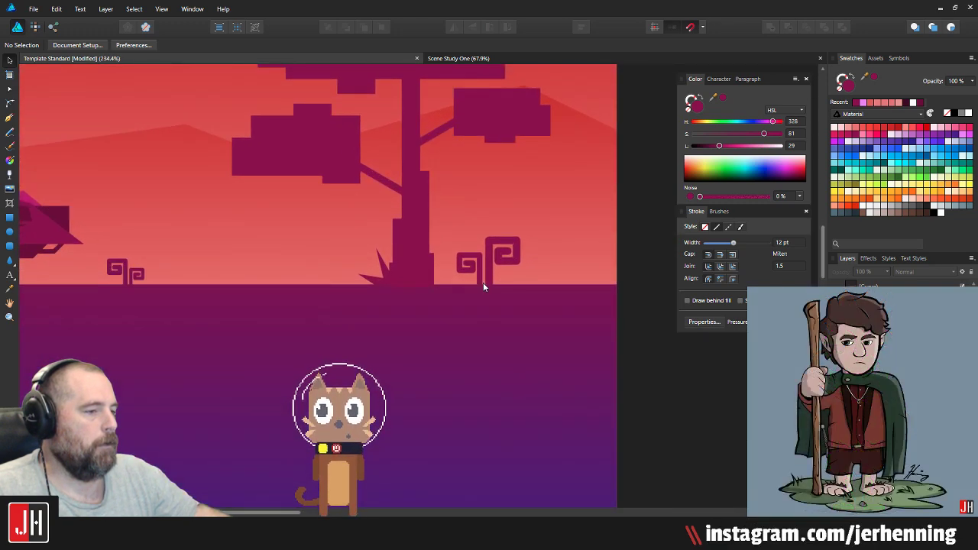
# Step: Merge the curled plants with the ground once more and try the Fill tool on the merged shape, undoing the attempt
pyautogui.click(511, 301)
pyautogui.scroll(3, 511, 297)
pyautogui.keyDown('shift'); pyautogui.click(467, 241); pyautogui.keyUp('shift')
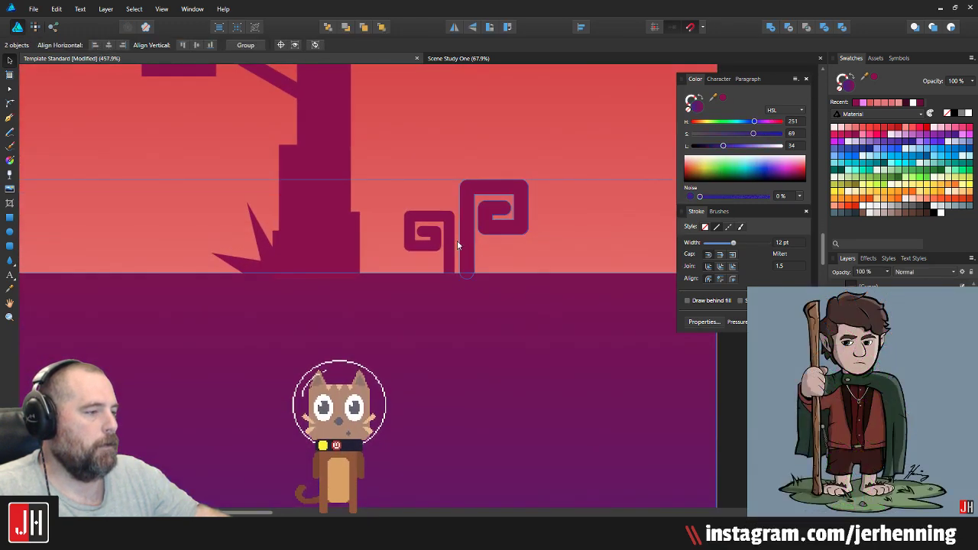
pyautogui.click(771, 27)
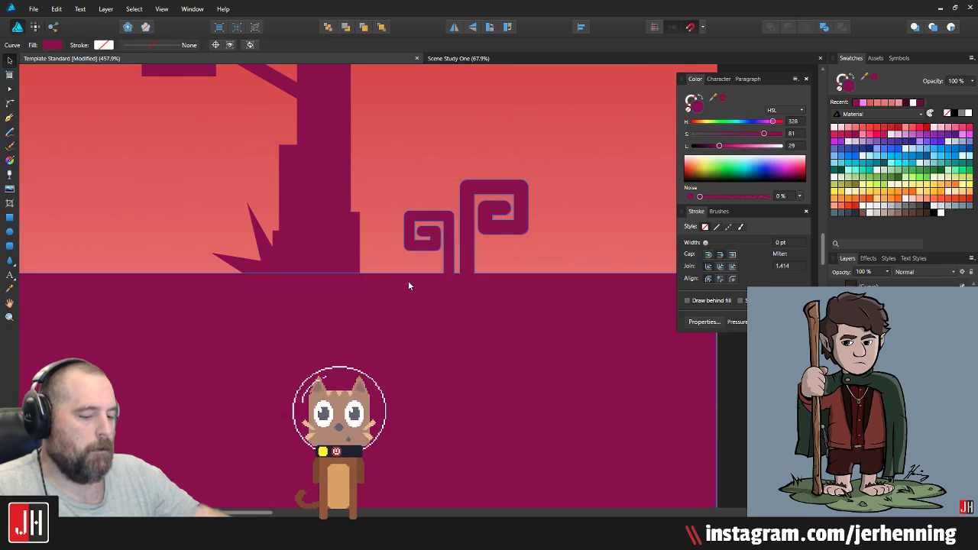
pyautogui.scroll(-5, 408, 281)
pyautogui.press('g')
pyautogui.moveTo(376, 300); pyautogui.dragTo(539, 264)
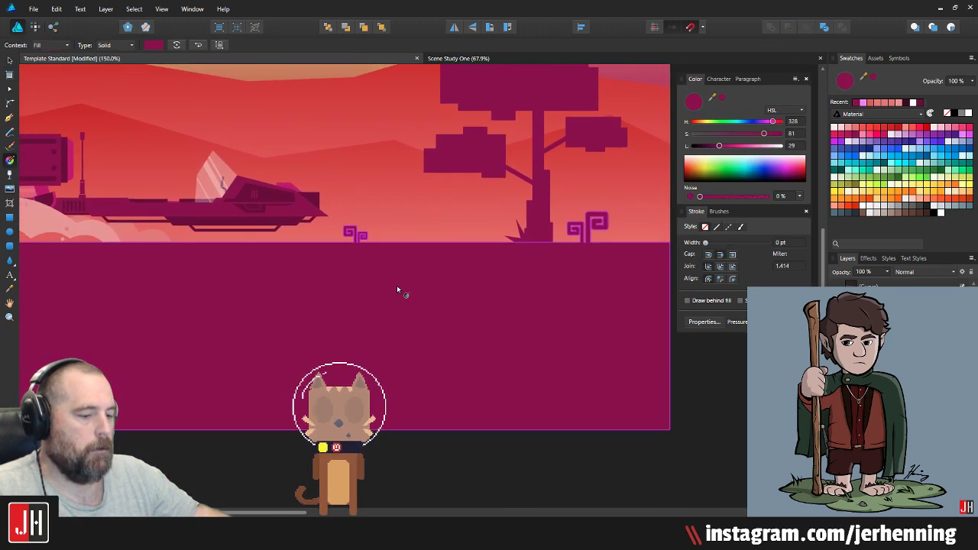
pyautogui.scroll(-2, 401, 288)
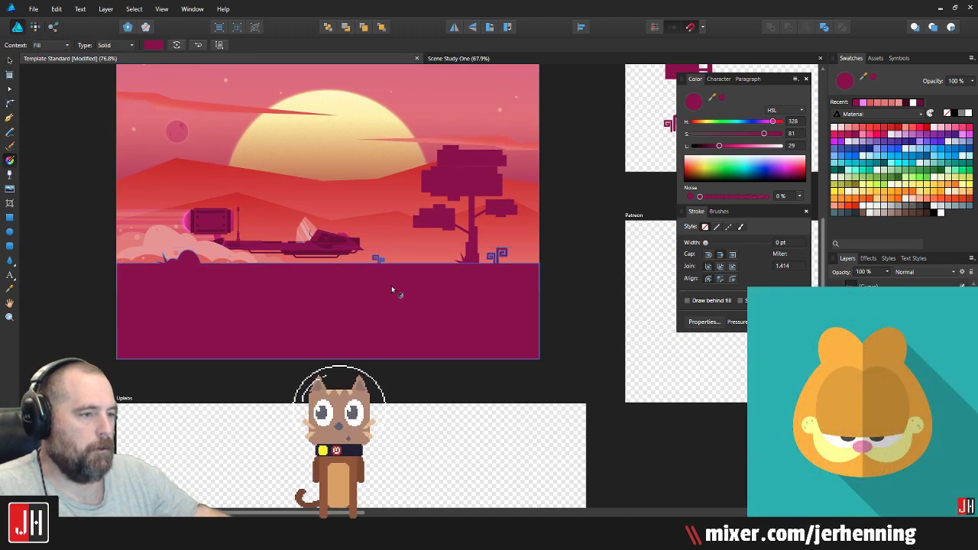
pyautogui.hotkey('ctrl', 'z')
pyautogui.press('v')
pyautogui.click(558, 291)
pyautogui.scroll(5, 522, 279)
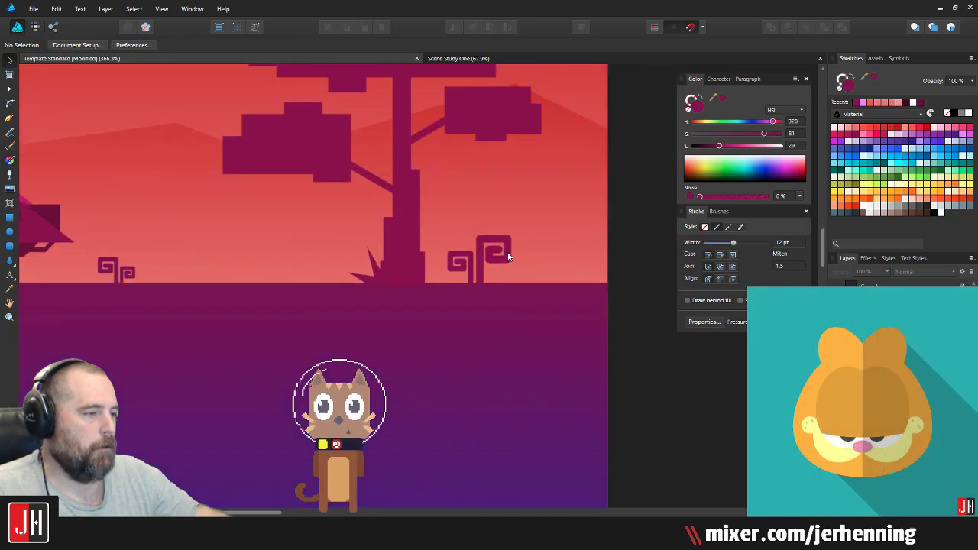
# Step: Examine how the curled plants near the ship and beside the tree meet the ground
pyautogui.scroll(-5, 454, 280)
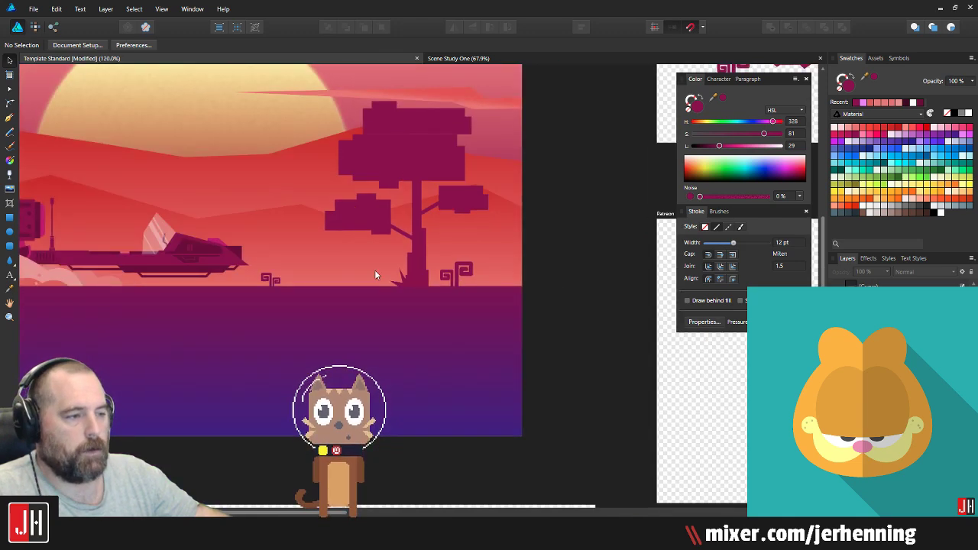
pyautogui.scroll(8, 355, 277)
pyautogui.click(319, 318)
pyautogui.scroll(-8, 331, 312)
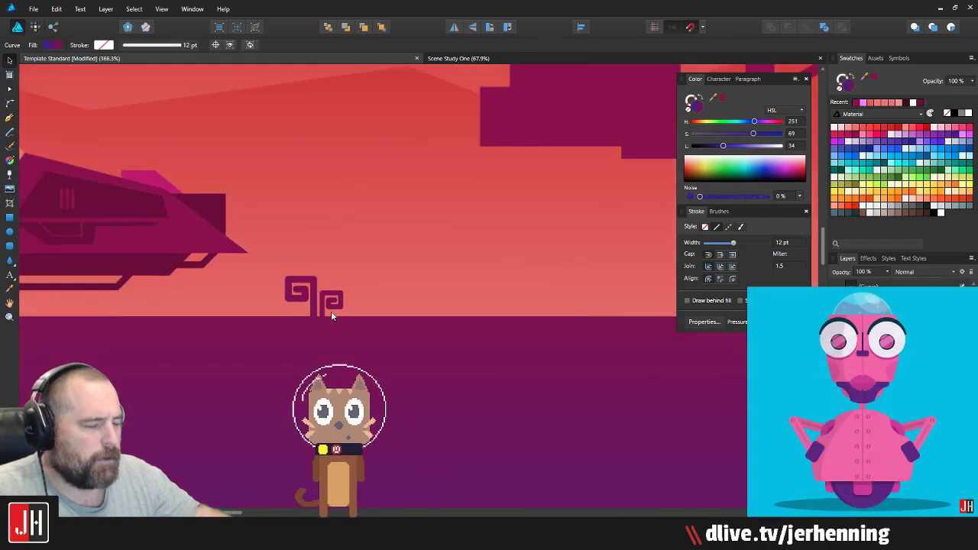
pyautogui.moveTo(557, 313); pyautogui.dragTo(497, 311)
pyautogui.scroll(4, 450, 314)
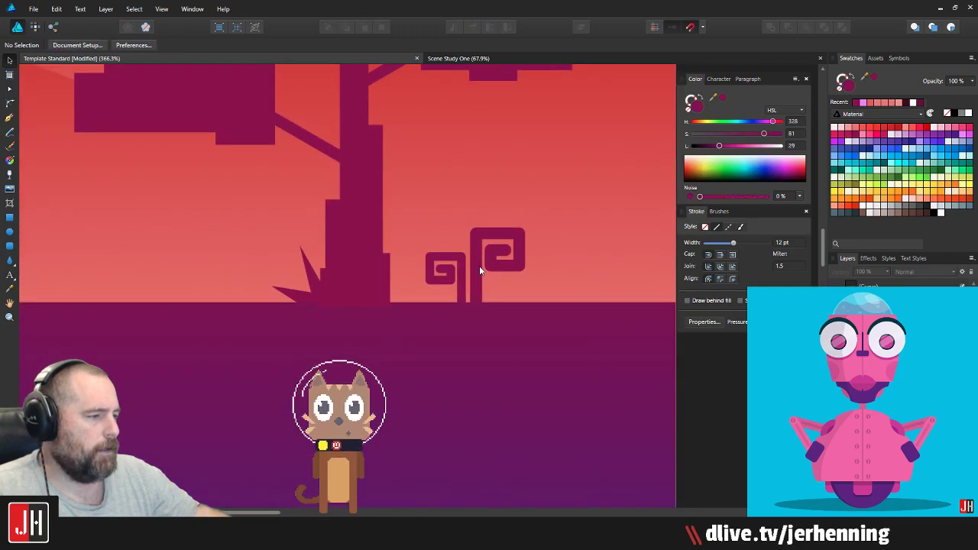
pyautogui.keyDown('shift'); pyautogui.click(479, 266); pyautogui.keyUp('shift')
pyautogui.keyDown('shift'); pyautogui.click(511, 336); pyautogui.keyUp('shift')
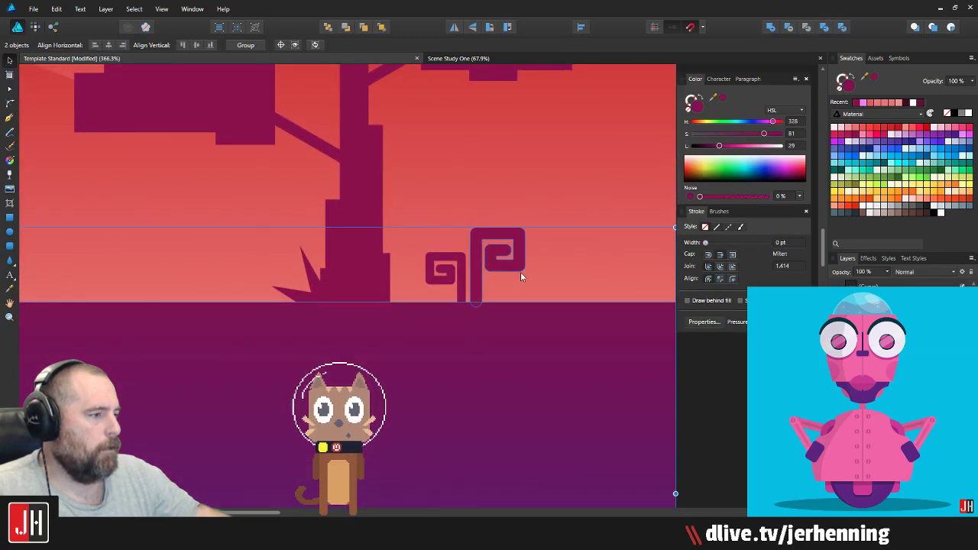
# Step: Move both curled plants beside the tree slightly down into the ground and save the document
pyautogui.scroll(3, 464, 295)
pyautogui.click(463, 284)
pyautogui.keyDown('shift'); pyautogui.click(491, 269); pyautogui.keyUp('shift')
pyautogui.moveTo(490, 250); pyautogui.dragTo(490, 260)
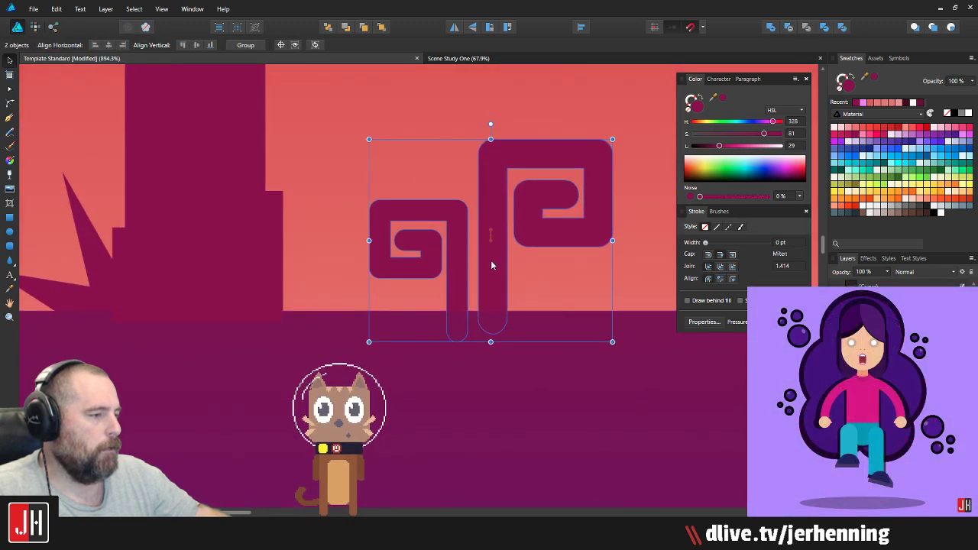
pyautogui.scroll(-10, 495, 262)
pyautogui.click(576, 285)
pyautogui.hotkey('ctrl', 's')
pyautogui.scroll(-2, 387, 278)
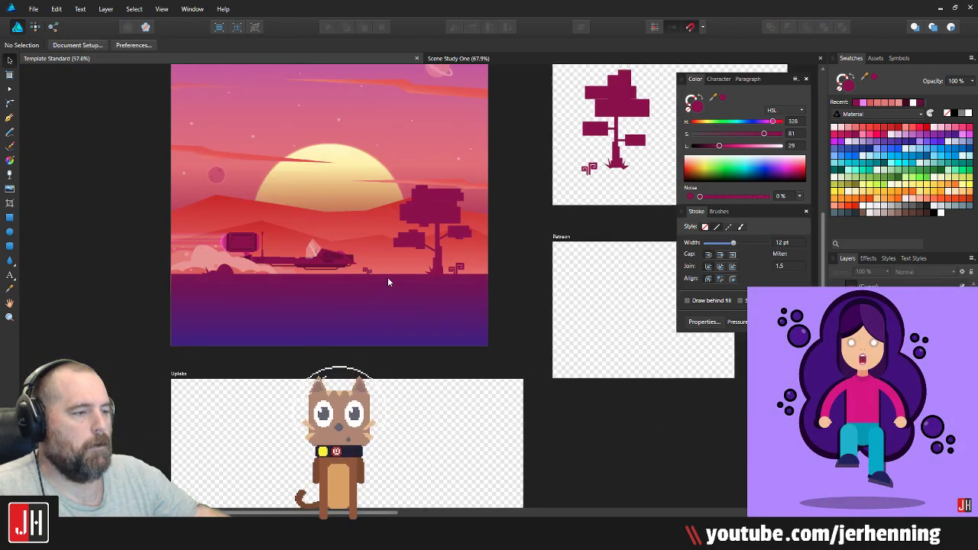
# Step: Try to merge only the smaller curled plant beside the tree with the ground shape
pyautogui.moveTo(388, 278); pyautogui.dragTo(345, 283)
pyautogui.scroll(2, 322, 274)
pyautogui.scroll(2, 321, 273)
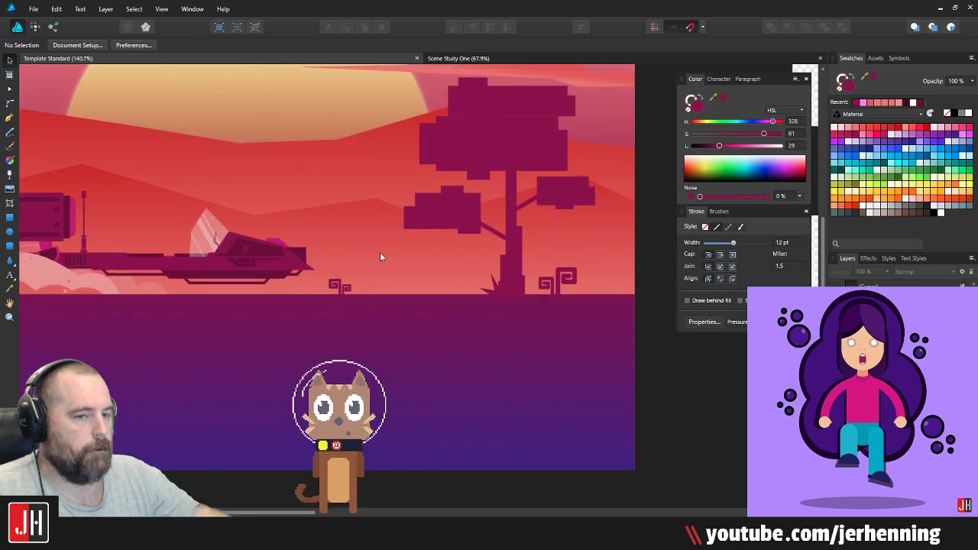
pyautogui.scroll(7, 471, 310)
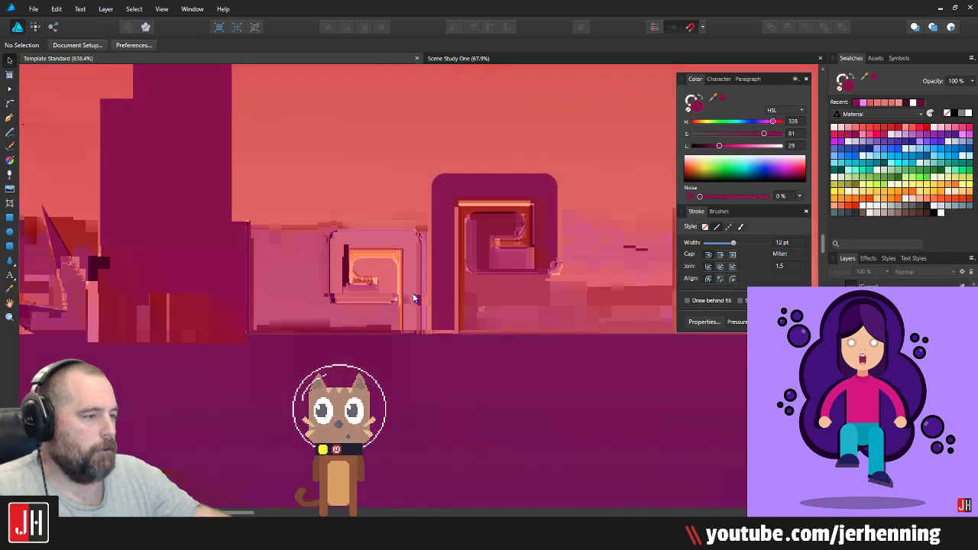
pyautogui.click(461, 339)
pyautogui.click(771, 28)
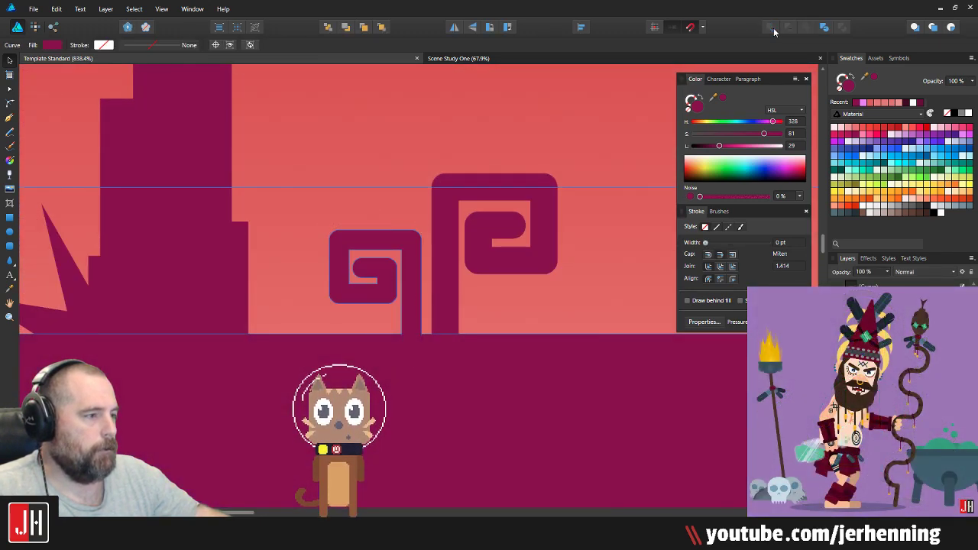
pyautogui.scroll(-9, 464, 204)
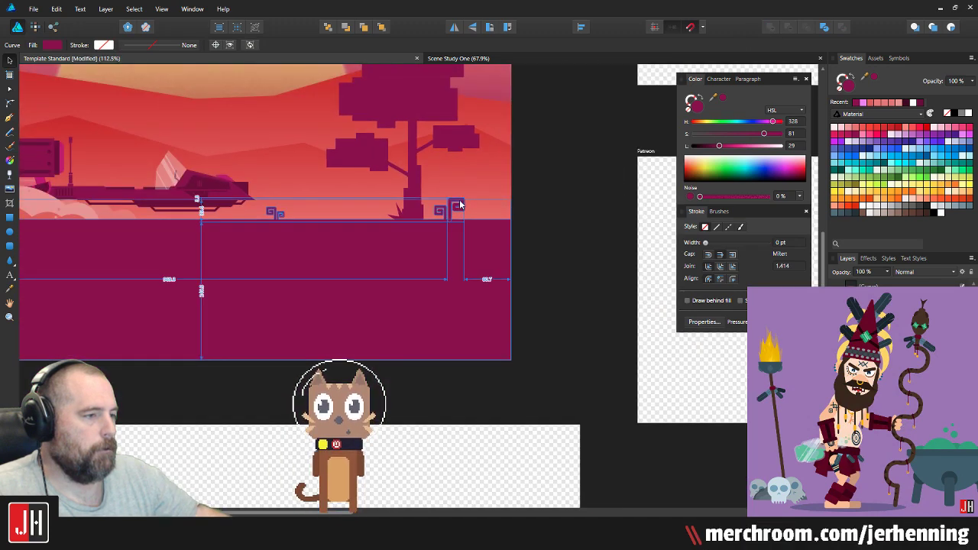
pyautogui.press('g')
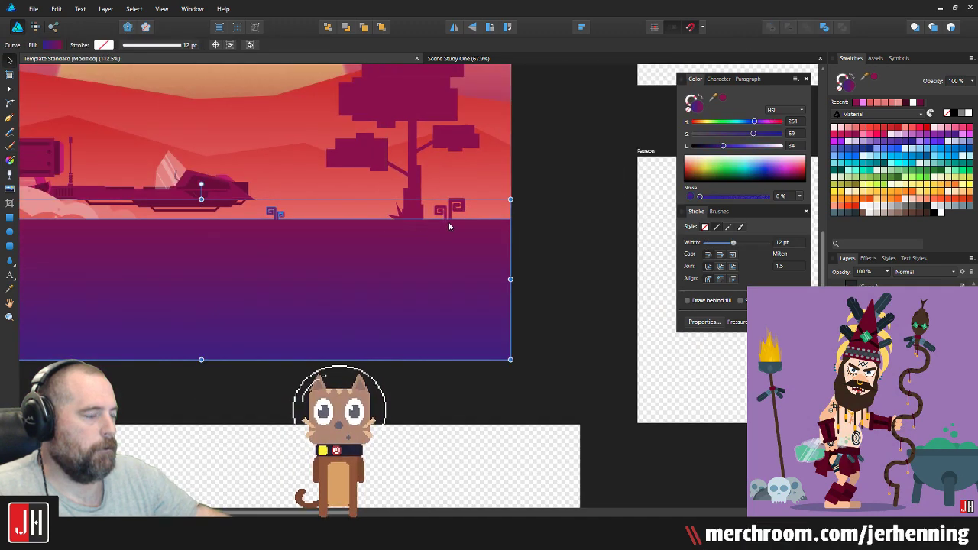
# Step: Place a copy of the gradient ground shape on the empty canvas below the Patreon artboard
pyautogui.scroll(-4, 346, 268)
pyautogui.moveTo(334, 287); pyautogui.dragTo(649, 414)
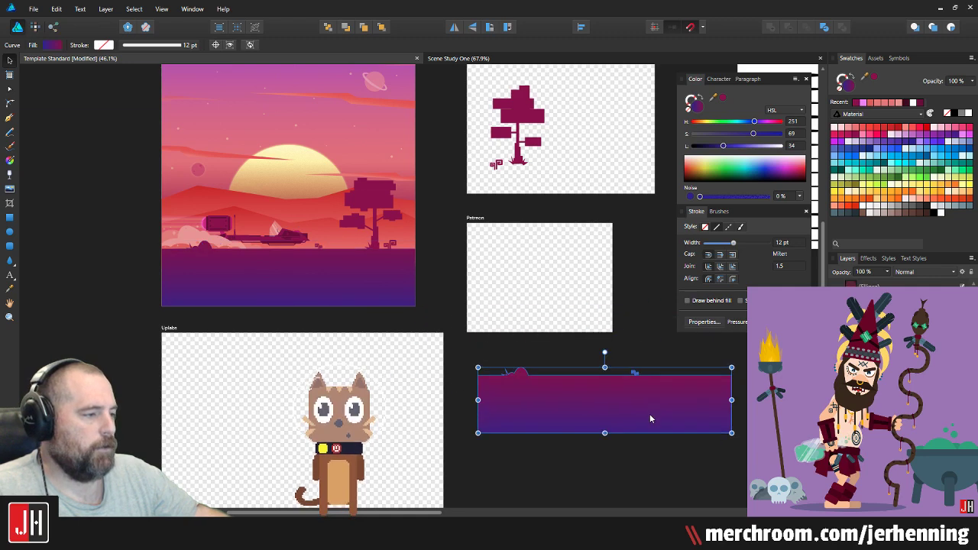
pyautogui.click(665, 324)
# Step: Merge the scene's ground shape and both curled plants beside the tree into a single curve
pyautogui.scroll(7, 374, 243)
pyautogui.scroll(3, 467, 270)
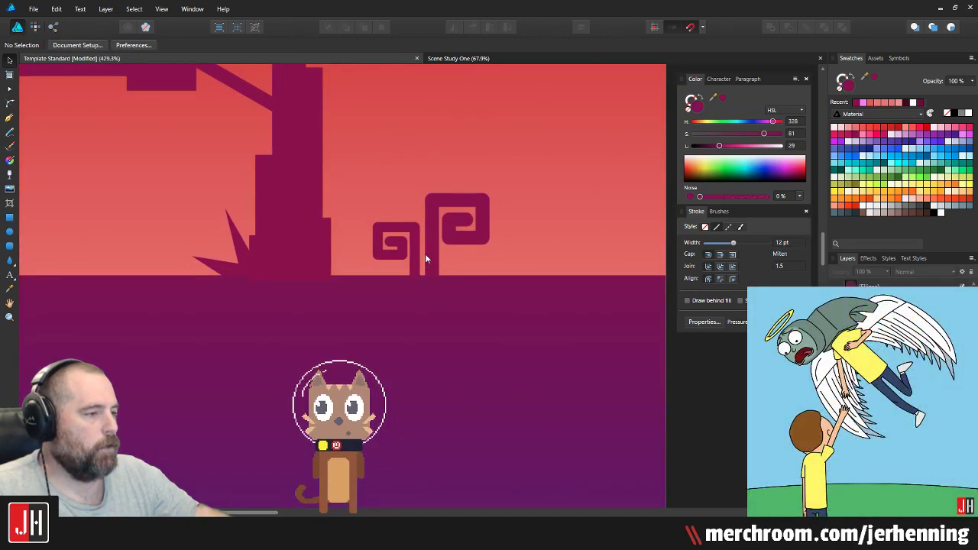
pyautogui.click(428, 256)
pyautogui.keyDown('shift'); pyautogui.click(411, 254); pyautogui.keyUp('shift')
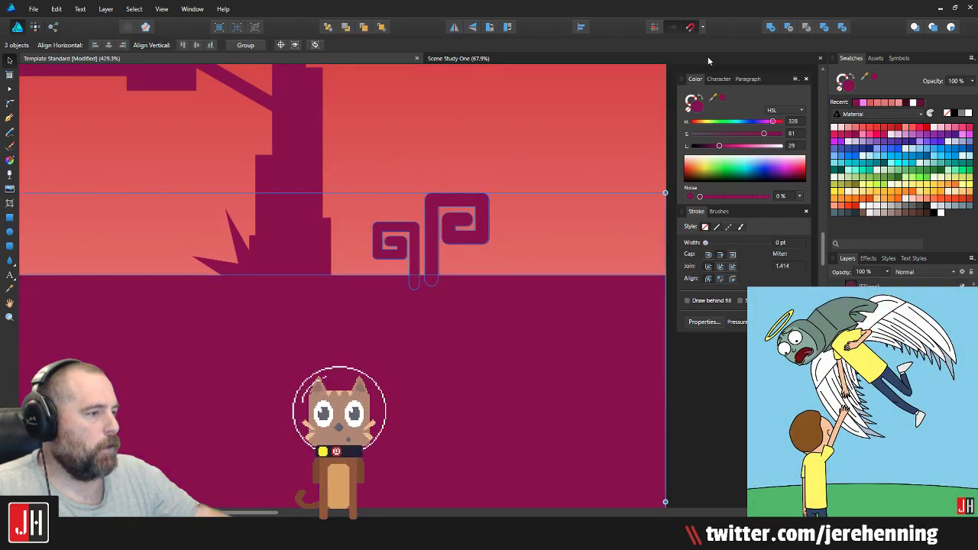
pyautogui.scroll(-6, 449, 271)
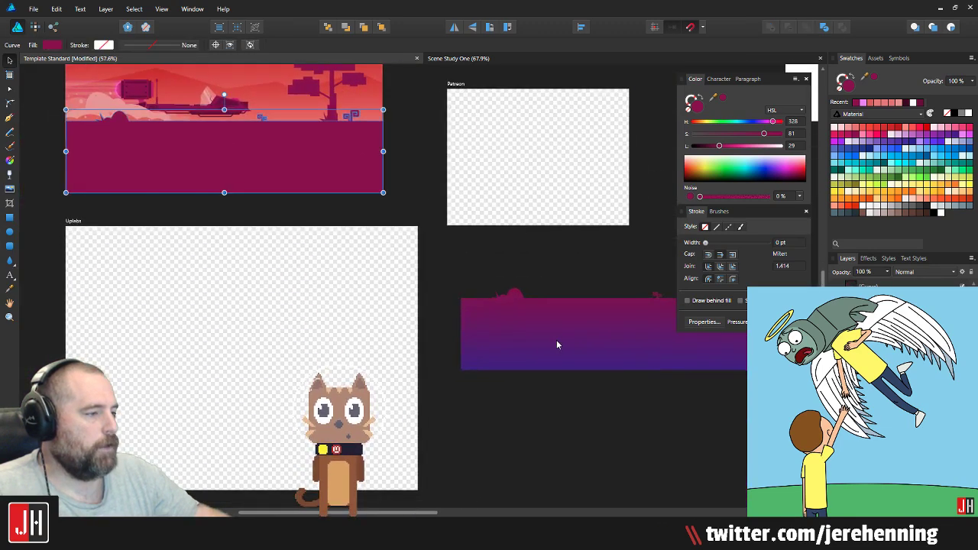
# Step: Copy the spare ground shape and apply its gradient style to the merged ground in the scene
pyautogui.click(556, 342)
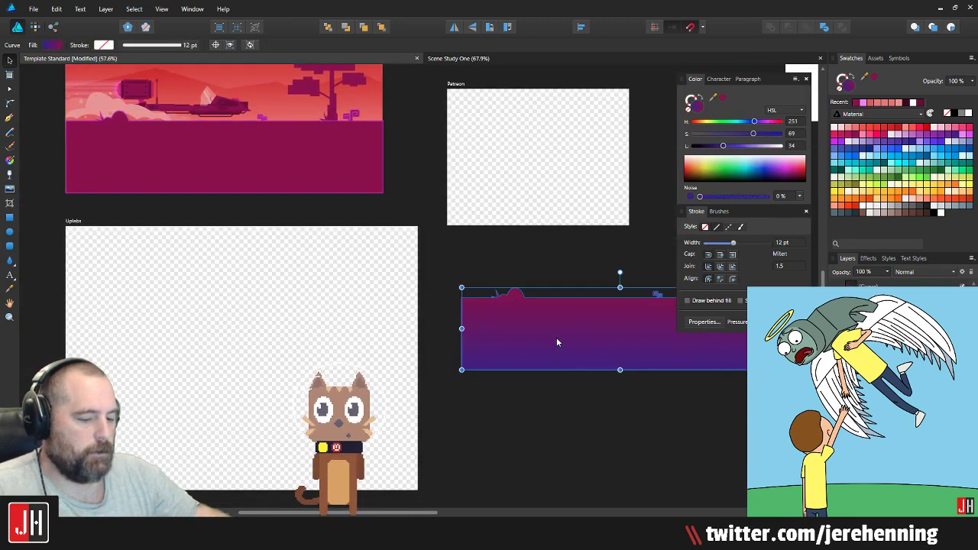
pyautogui.hotkey('ctrl', 'c')
pyautogui.hotkey('ctrl', 'v')
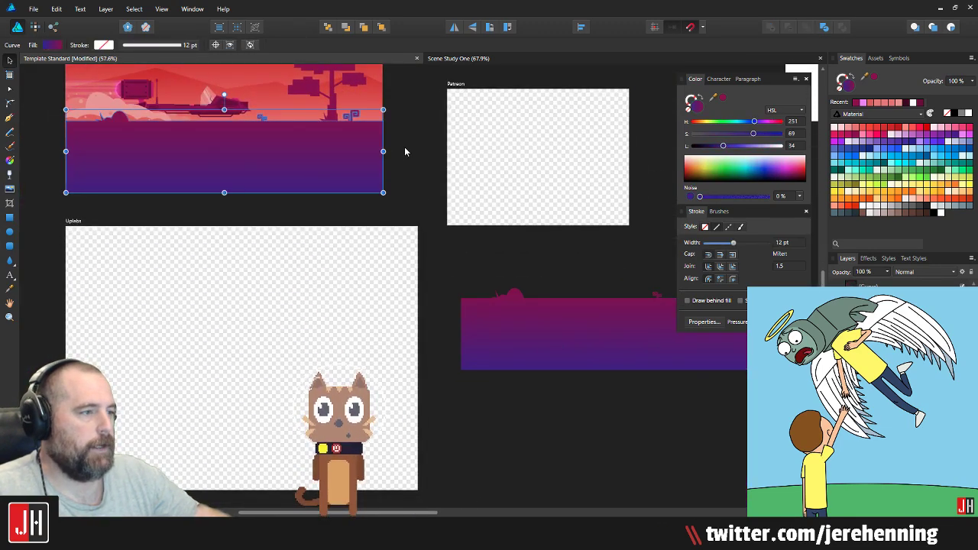
pyautogui.press('g')
pyautogui.click(408, 120)
# Step: Delete the small block on top of the tree's lower-left foliage cluster
pyautogui.scroll(6, 428, 233)
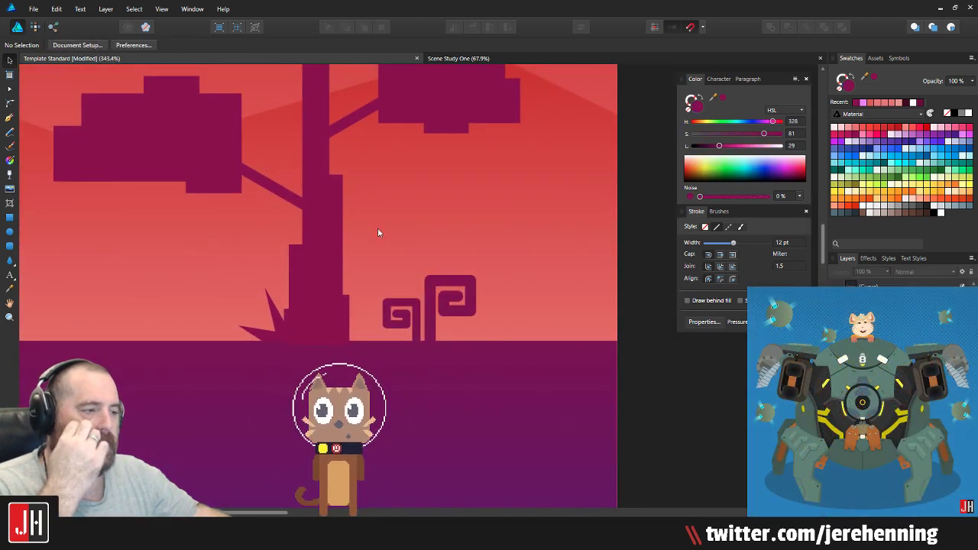
pyautogui.moveTo(377, 232); pyautogui.dragTo(496, 243)
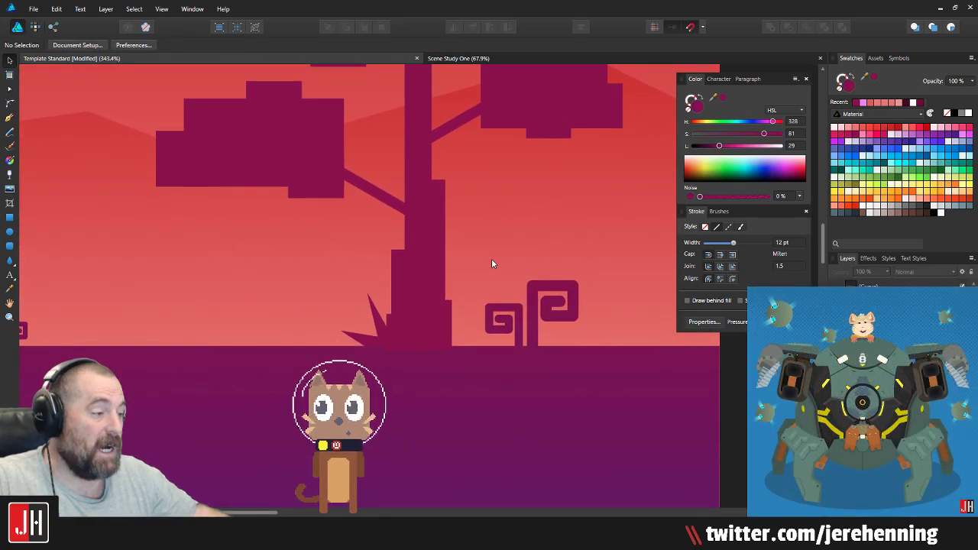
pyautogui.scroll(-4, 496, 264)
pyautogui.scroll(6, 556, 251)
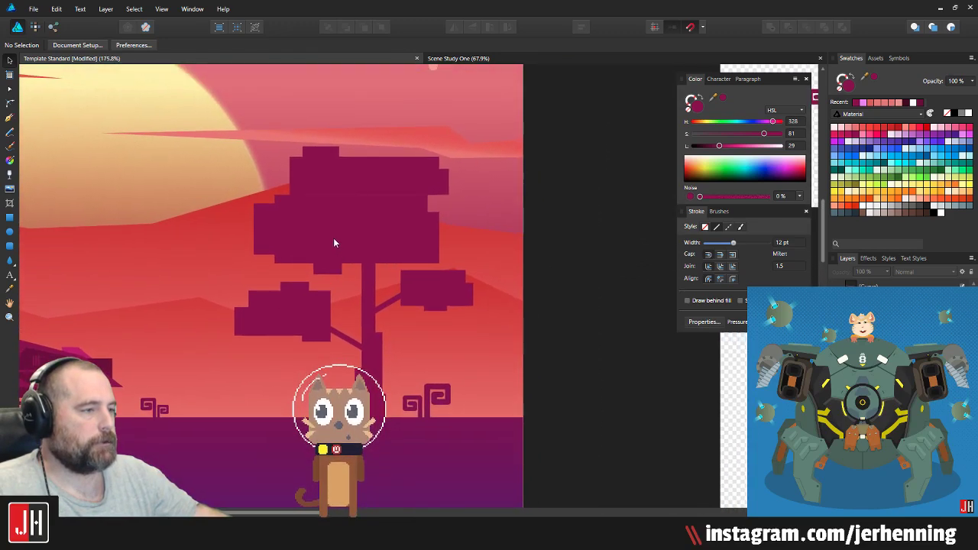
pyautogui.scroll(5, 254, 323)
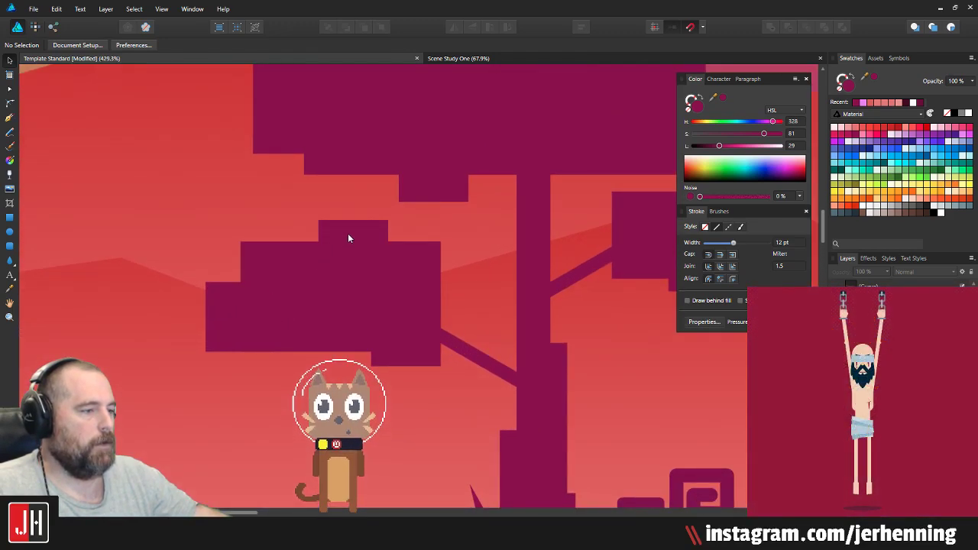
pyautogui.click(348, 237)
pyautogui.doubleClick(348, 232)
pyautogui.press('Delete')
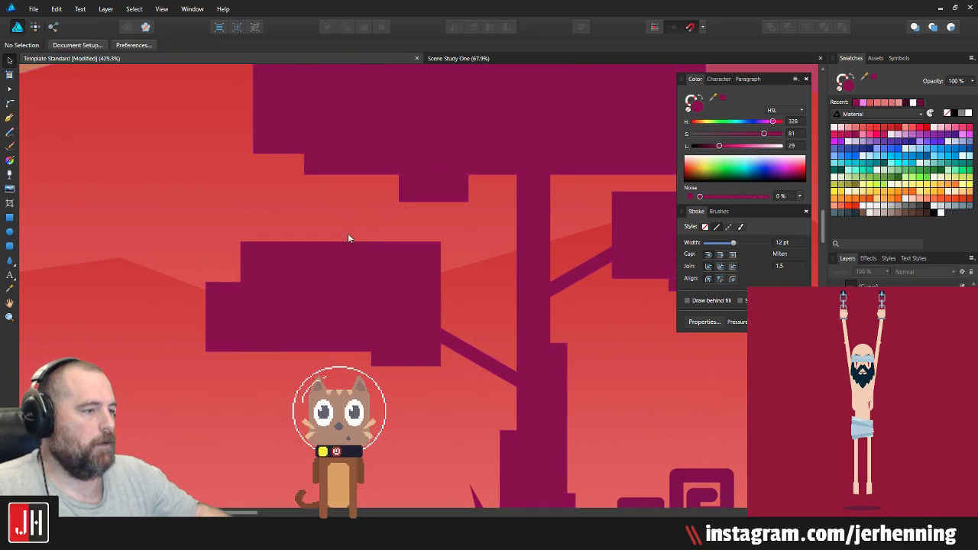
# Step: Move the square block on the outer edge of the lower-left foliage cluster inward so it protrudes less
pyautogui.click(216, 306)
pyautogui.scroll(5, 230, 305)
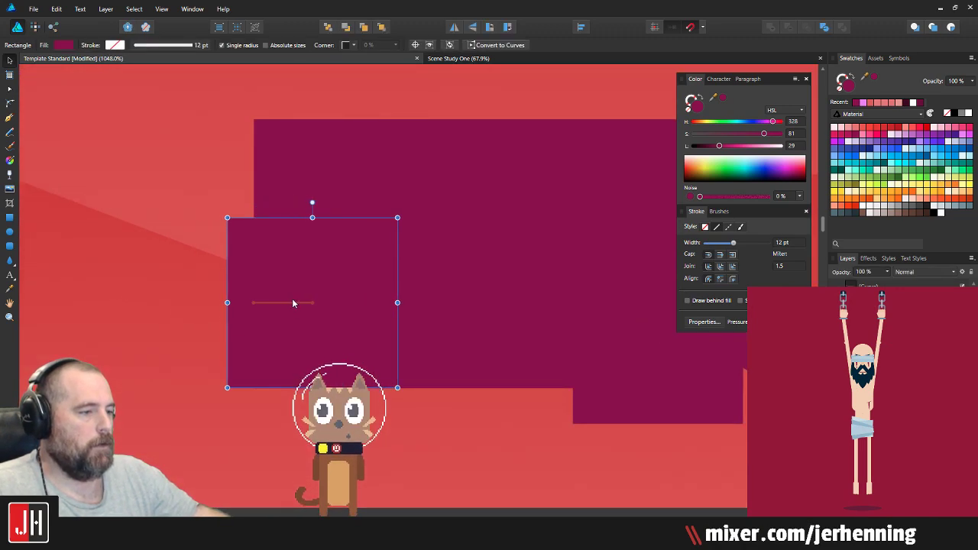
pyautogui.scroll(-10, 290, 312)
pyautogui.click(423, 341)
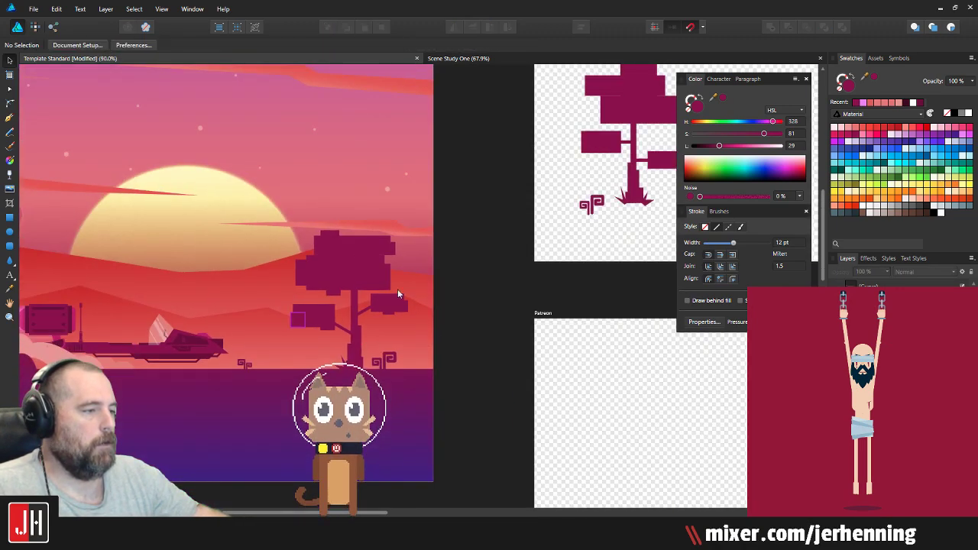
# Step: Move the block on the main foliage's upper-right edge inward and slightly shrink the square block on its left edge
pyautogui.scroll(5, 395, 263)
pyautogui.scroll(1, 397, 261)
pyautogui.click(415, 294)
pyautogui.moveTo(426, 293); pyautogui.dragTo(412, 294)
pyautogui.moveTo(117, 244); pyautogui.dragTo(273, 215)
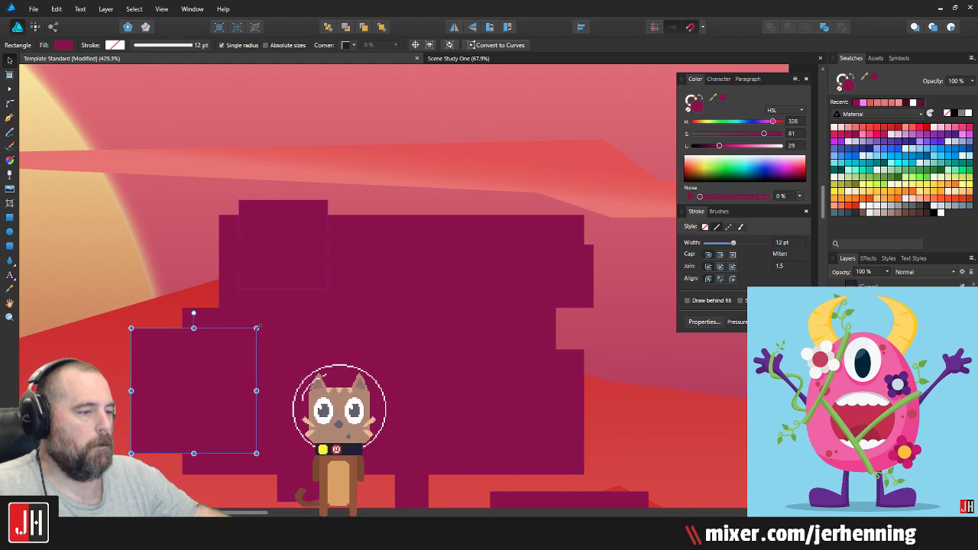
pyautogui.scroll(-5, 206, 373)
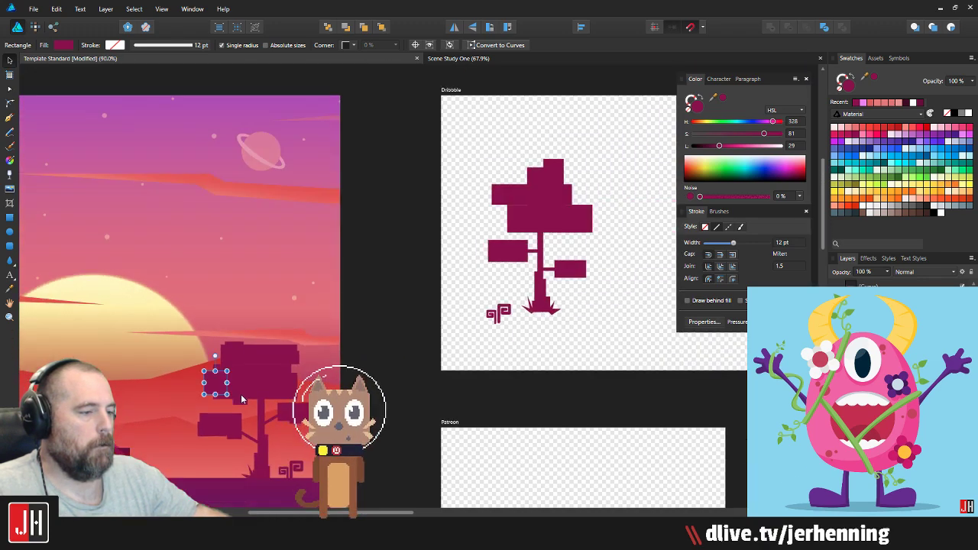
# Step: Delete the small blocks protruding beneath the tree's main foliage and beneath its lower-right foliage cluster
pyautogui.scroll(4, 241, 395)
pyautogui.click(248, 413)
pyautogui.press('Delete')
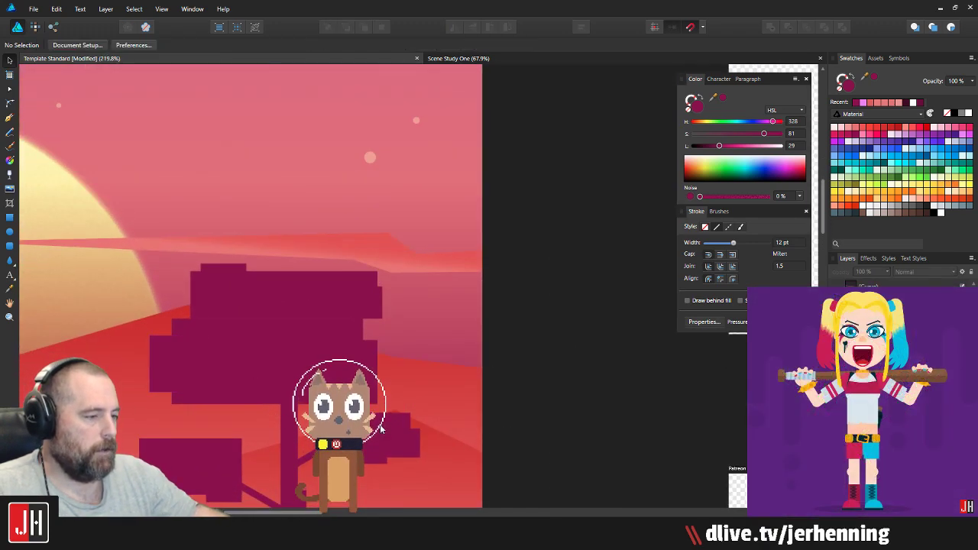
pyautogui.scroll(-3, 381, 425)
pyautogui.scroll(4, 380, 404)
pyautogui.click(355, 270)
pyautogui.press('Delete')
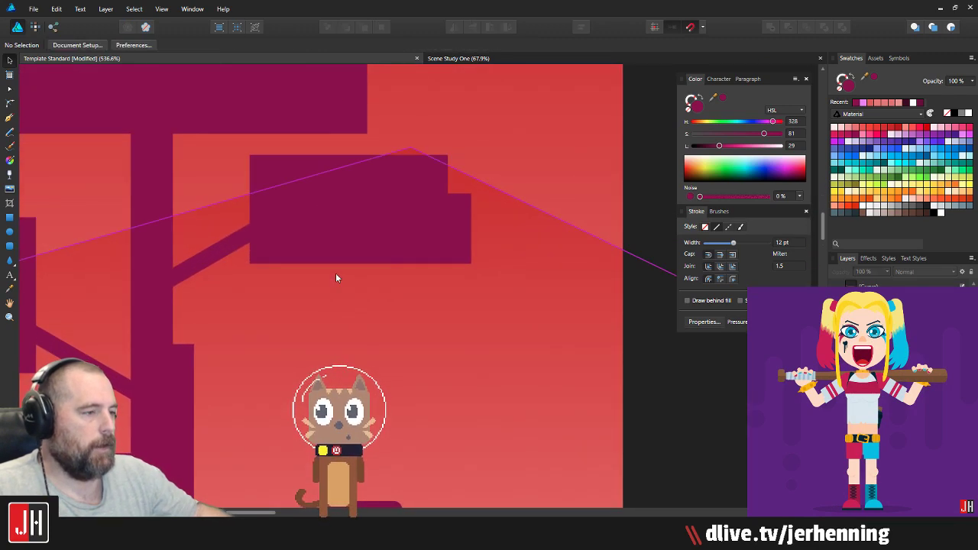
# Step: Narrow the tall rectangle on the right side of the tree trunk by pulling in its right edge
pyautogui.scroll(-5, 323, 315)
pyautogui.scroll(6, 283, 289)
pyautogui.click(263, 200)
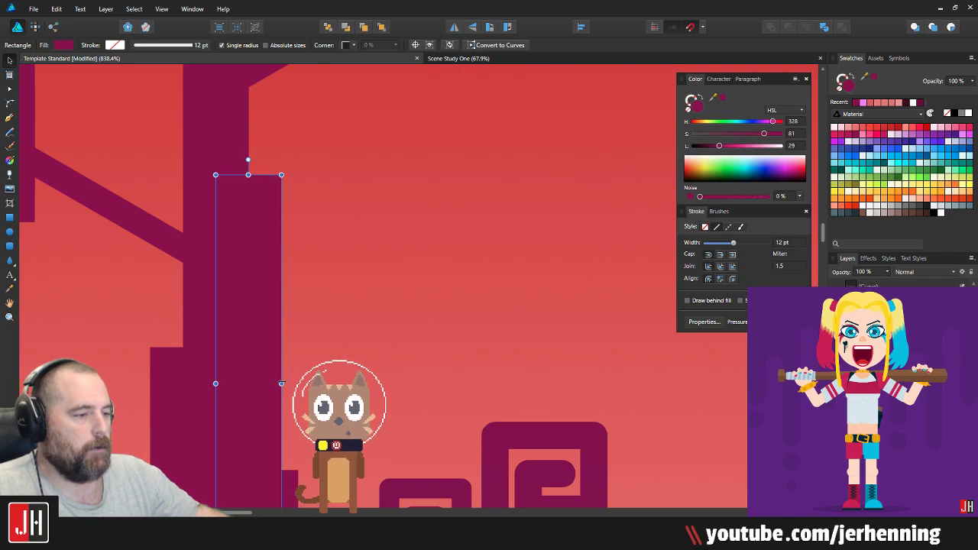
pyautogui.moveTo(281, 384); pyautogui.dragTo(271, 383)
pyautogui.scroll(-9, 316, 246)
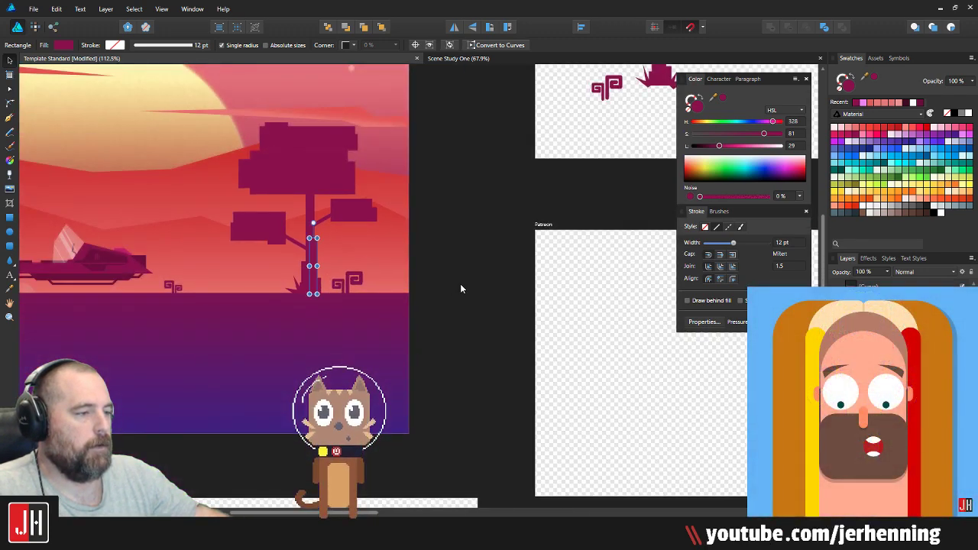
pyautogui.click(422, 298)
# Step: Merge the spiky grass at the tree's base with the ground shape into a single curve
pyautogui.click(334, 174)
pyautogui.click(334, 174)
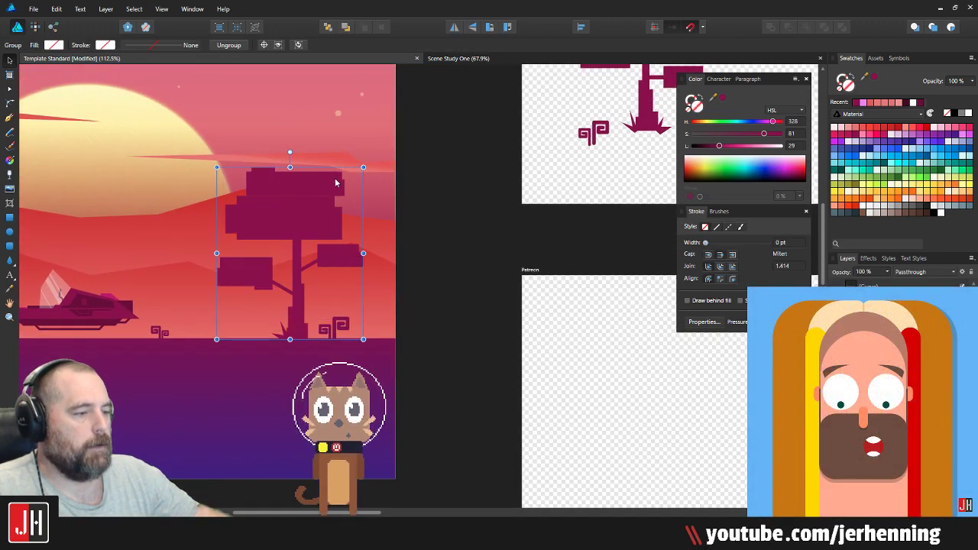
pyautogui.scroll(4, 299, 352)
pyautogui.click(298, 323)
pyautogui.doubleClick(299, 331)
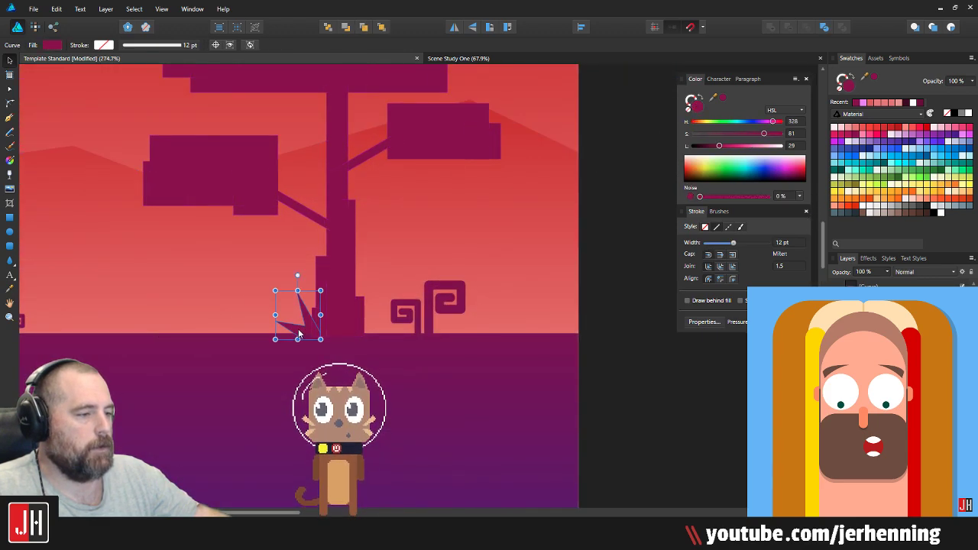
pyautogui.keyDown('shift'); pyautogui.click(323, 369); pyautogui.keyUp('shift')
pyautogui.click(782, 31)
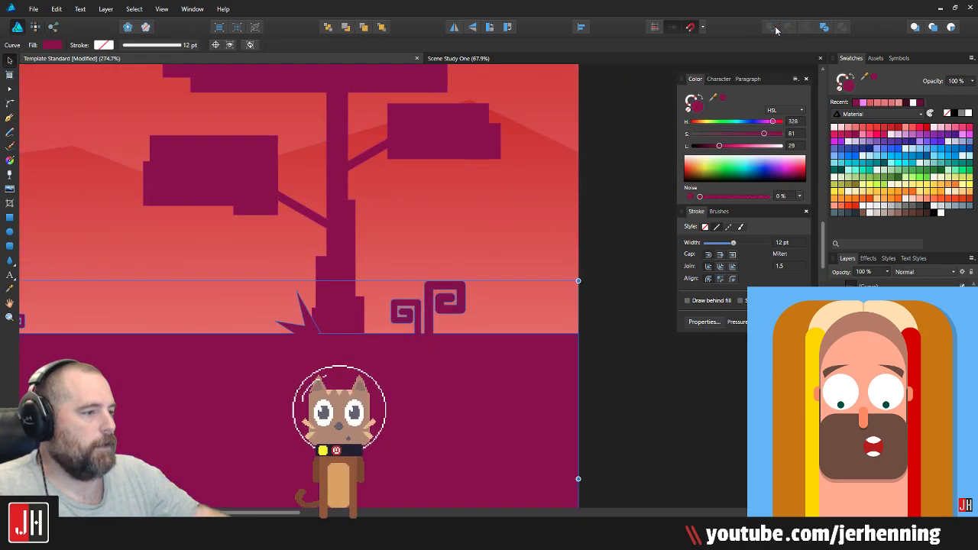
# Step: Copy the spare ground shape and apply its gradient style to the ground curve that includes the spiky grass
pyautogui.scroll(-5, 602, 203)
pyautogui.moveTo(533, 303); pyautogui.dragTo(319, 197)
pyautogui.click(558, 469)
pyautogui.hotkey('ctrl', 'c')
pyautogui.click(292, 230)
pyautogui.hotkey('ctrl', 'shift', 'v')
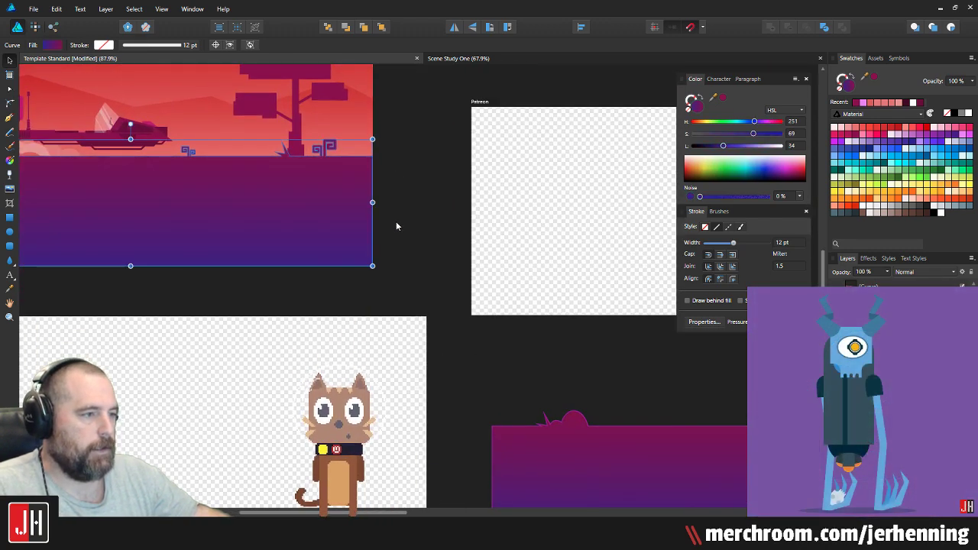
pyautogui.click(396, 224)
pyautogui.scroll(6, 268, 138)
pyautogui.scroll(-3, 235, 246)
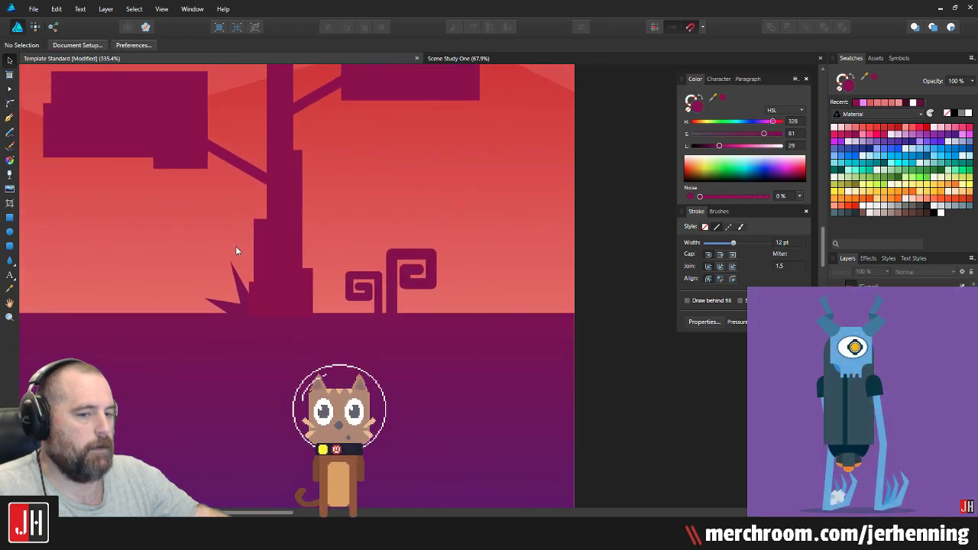
pyautogui.rightClick(283, 240)
pyautogui.scroll(-2, 501, 207)
pyautogui.scroll(-2, 502, 203)
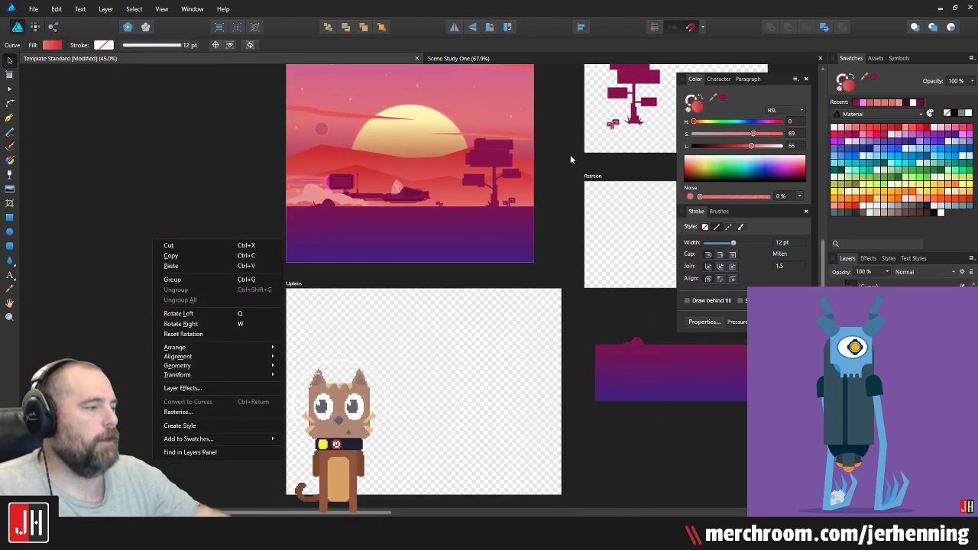
pyautogui.click(557, 146)
pyautogui.scroll(4, 413, 243)
pyautogui.scroll(-5, 412, 249)
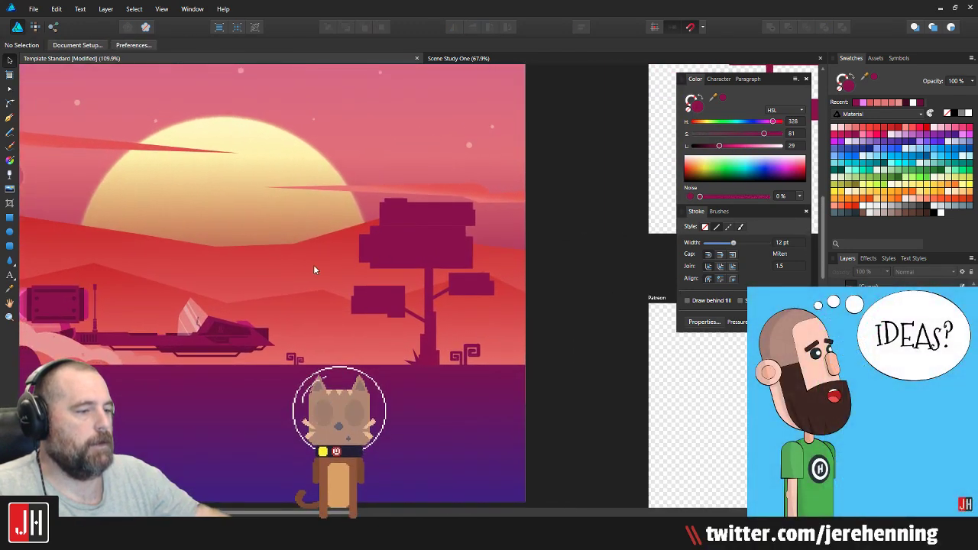
pyautogui.scroll(4, 377, 292)
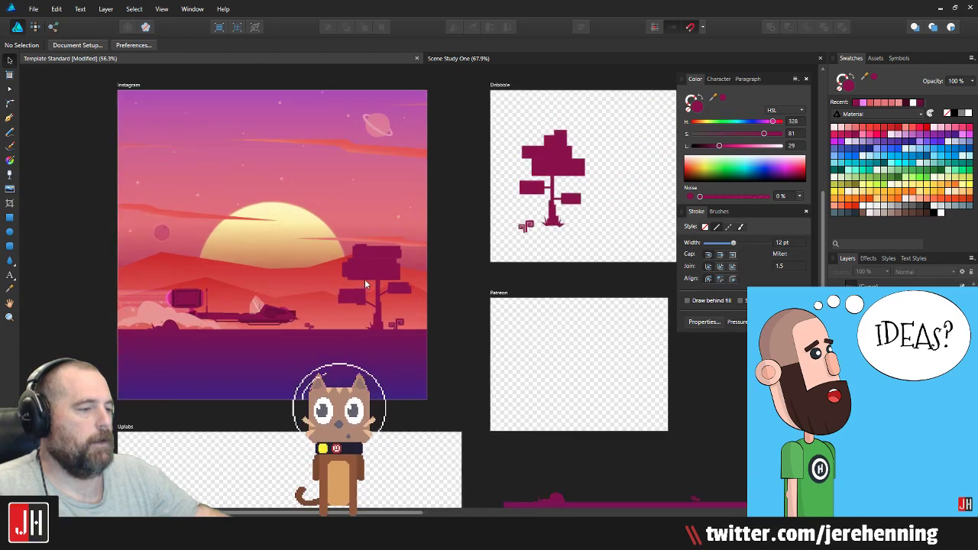
# Step: Ungroup the tree and merge all its pieces with the ground shape into a single gradient-filled curve
pyautogui.click(375, 283)
pyautogui.scroll(5, 366, 301)
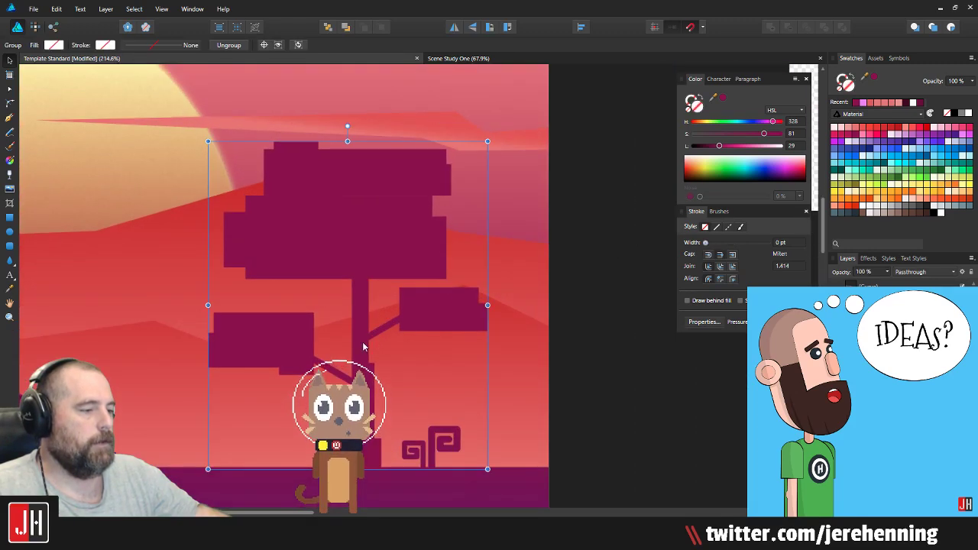
pyautogui.scroll(-3, 392, 401)
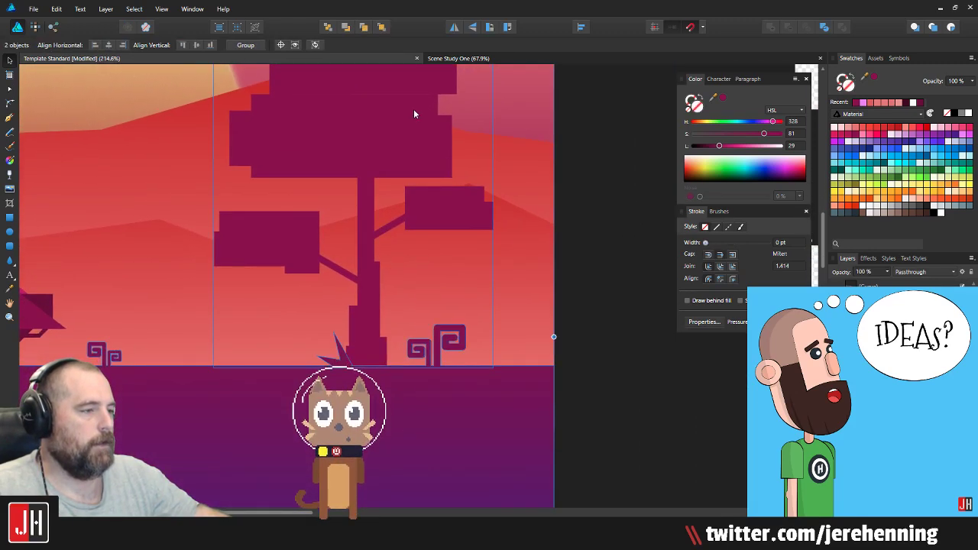
pyautogui.hotkey('ctrl', 'shift', 'g')
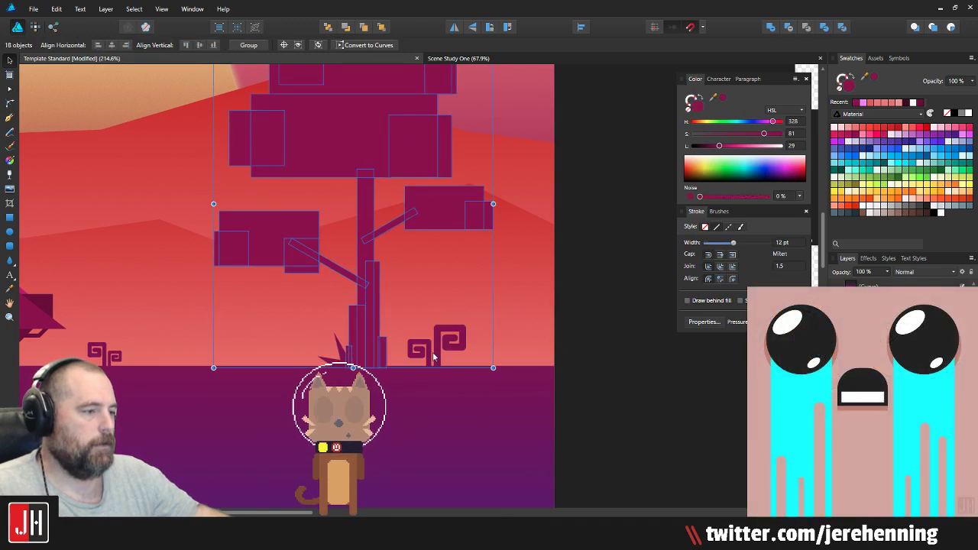
pyautogui.press('Escape')
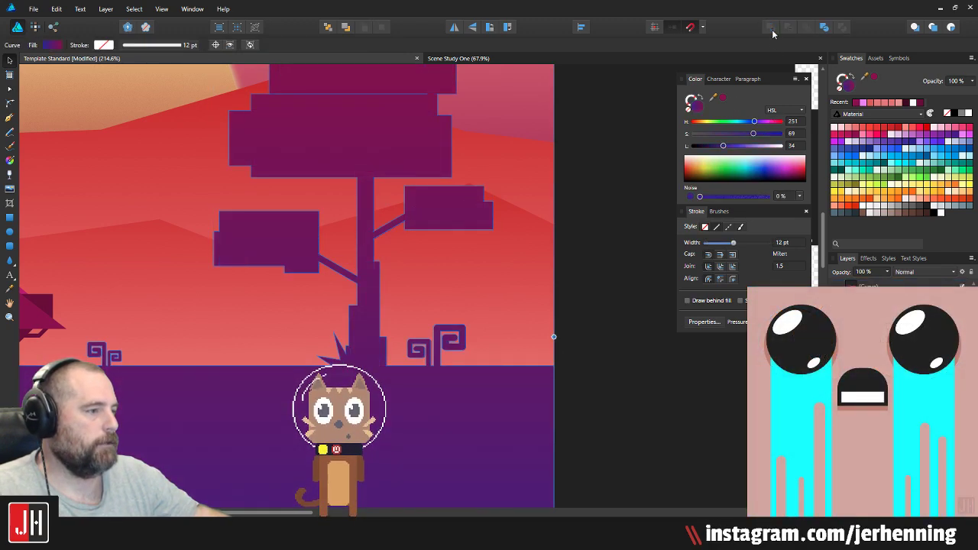
# Step: Lower the start of the merged silhouette's linear gradient from the treetop to just above the ground line
pyautogui.scroll(-3, 540, 233)
pyautogui.scroll(-2, 539, 233)
pyautogui.scroll(3, 525, 278)
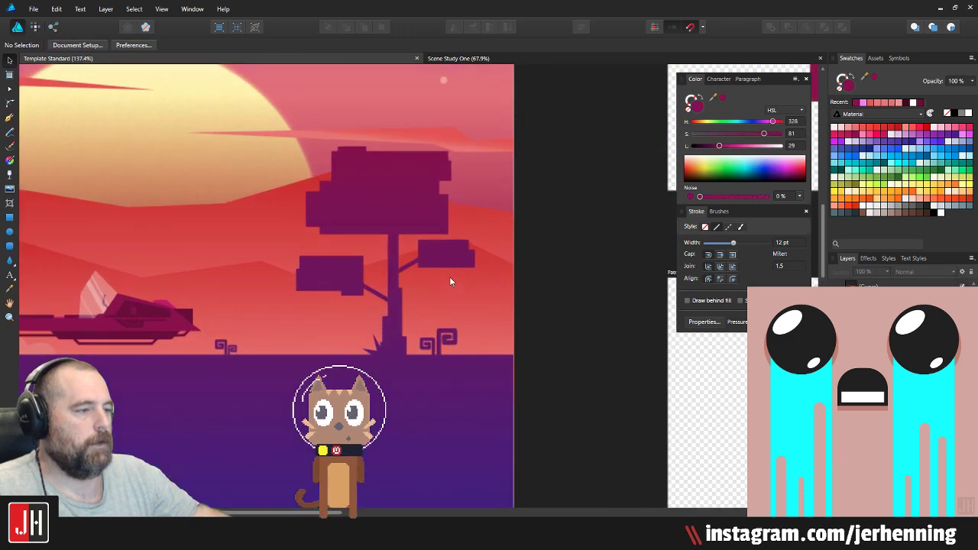
pyautogui.scroll(-2, 481, 264)
pyautogui.scroll(2, 458, 351)
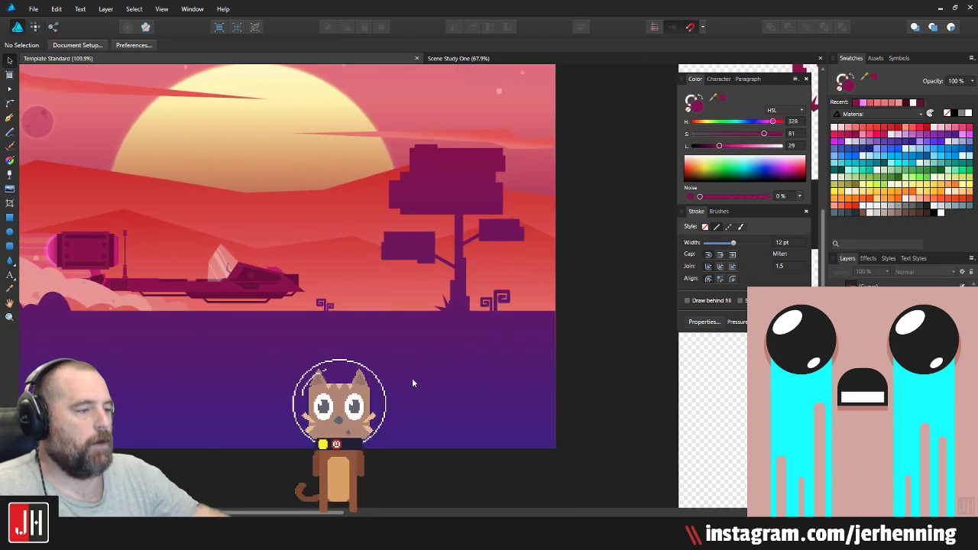
pyautogui.press('g')
pyautogui.click(402, 379)
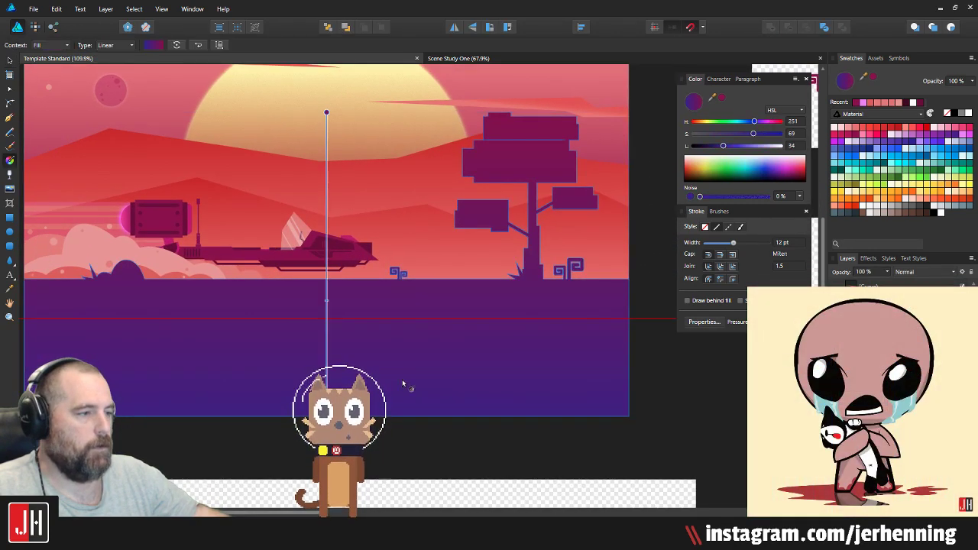
pyautogui.moveTo(326, 112); pyautogui.dragTo(328, 263)
pyautogui.press('v')
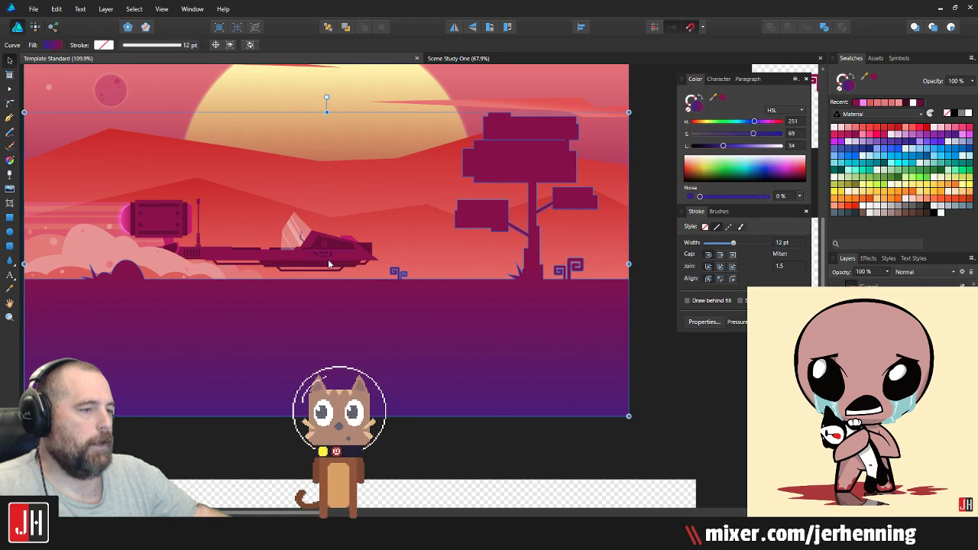
pyautogui.scroll(-4, 336, 261)
pyautogui.click(464, 276)
# Step: Select all the crater circles on the small moon left of the sun and delete them
pyautogui.moveTo(368, 298); pyautogui.dragTo(382, 359)
pyautogui.scroll(3, 386, 331)
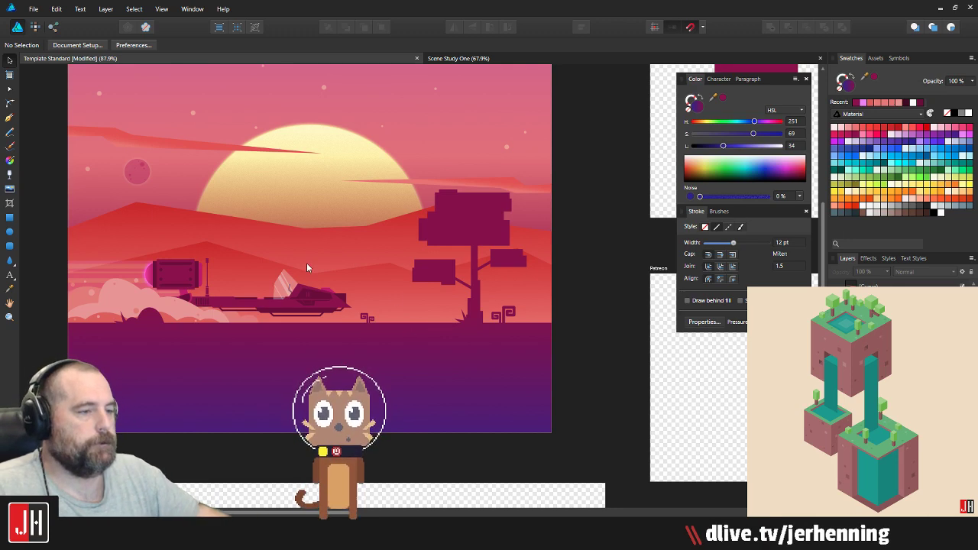
pyautogui.scroll(4, 306, 263)
pyautogui.scroll(6, 249, 287)
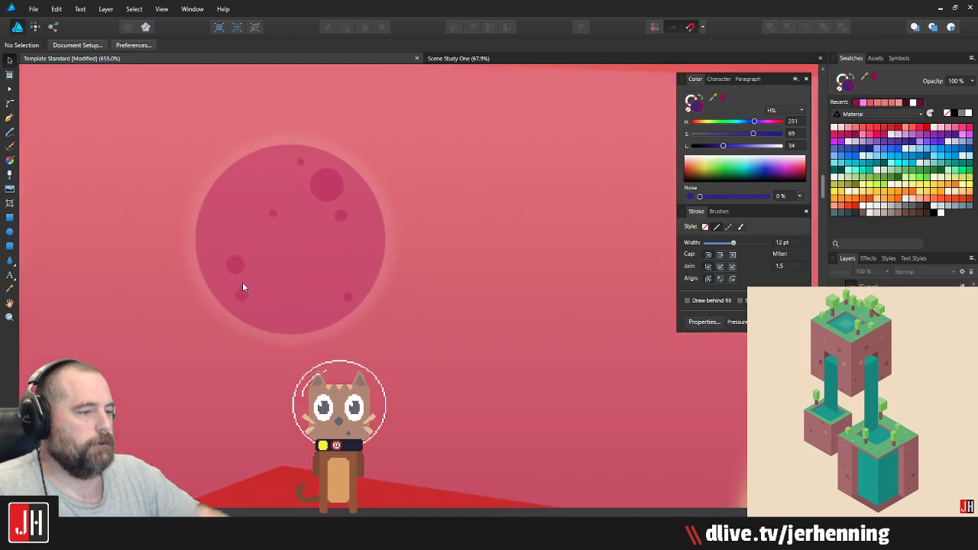
pyautogui.click(235, 263)
pyautogui.keyDown('shift'); pyautogui.click(244, 296); pyautogui.keyUp('shift')
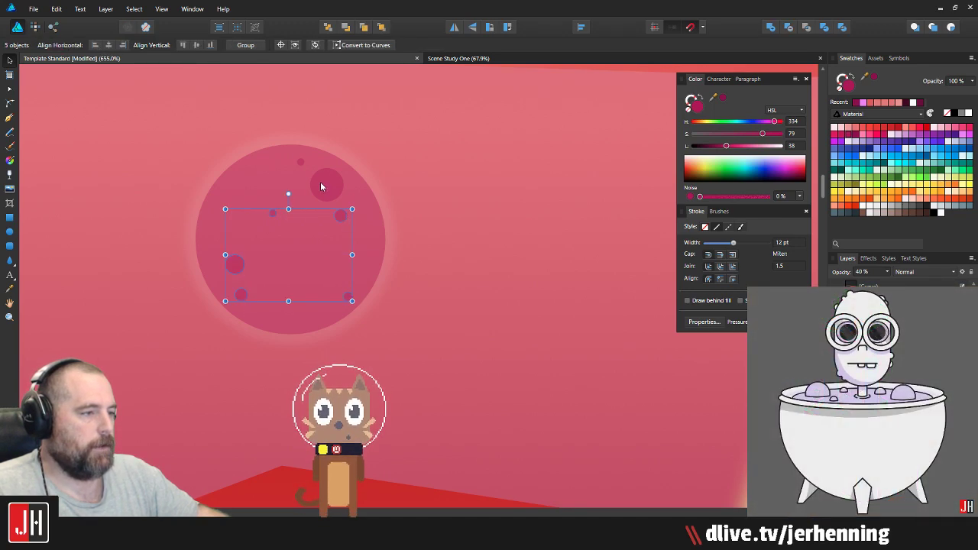
pyautogui.hotkey('ctrl', 'd')
pyautogui.scroll(-12, 322, 271)
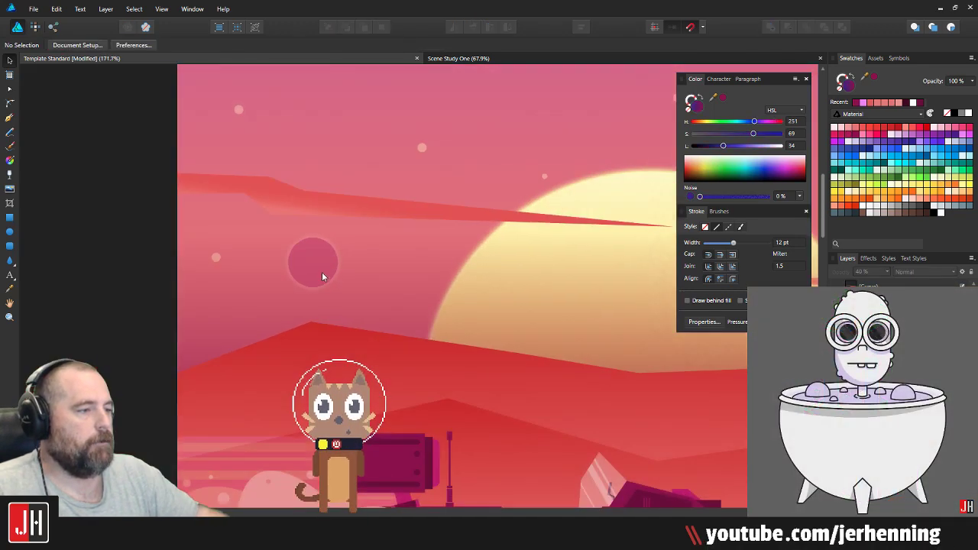
# Step: Delete the ring around the planet in the upper sky, leaving only its plain circle
pyautogui.scroll(6, 363, 246)
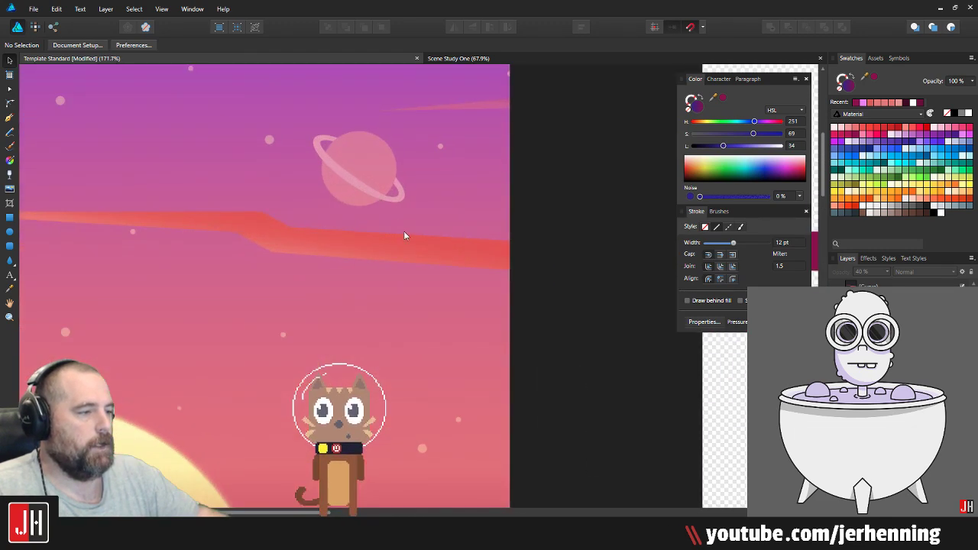
pyautogui.click(370, 191)
pyautogui.press('Delete')
pyautogui.hotkey('ctrl', 'd')
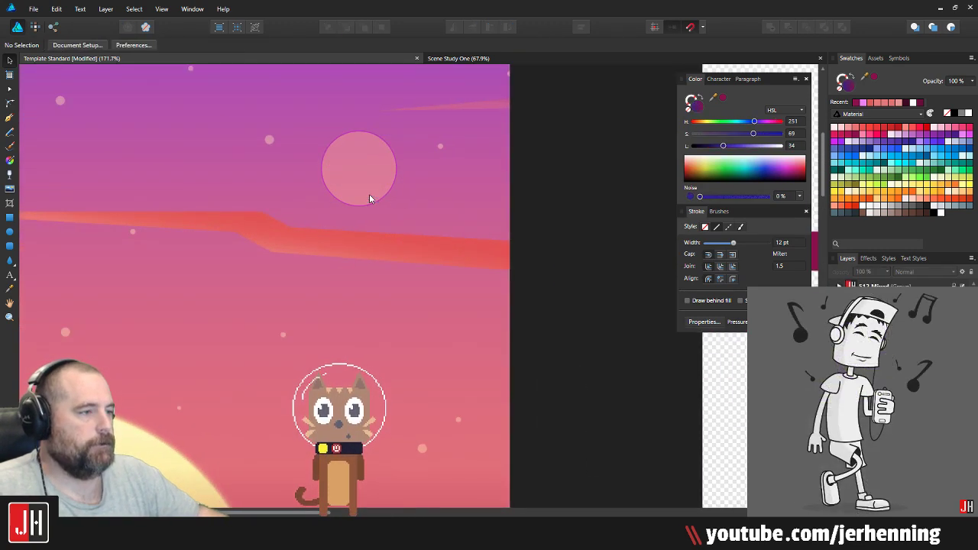
# Step: Duplicate the upper planet's circle in place and enlarge the copy slightly from its centre to form a halo
pyautogui.scroll(-6, 244, 222)
pyautogui.scroll(3, 336, 214)
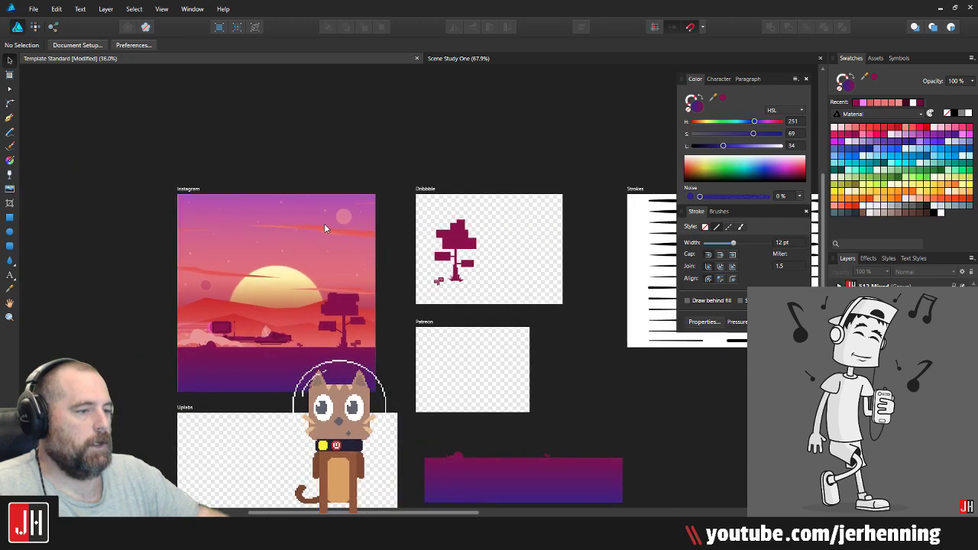
pyautogui.scroll(4, 337, 236)
pyautogui.click(336, 234)
pyautogui.scroll(3, 337, 234)
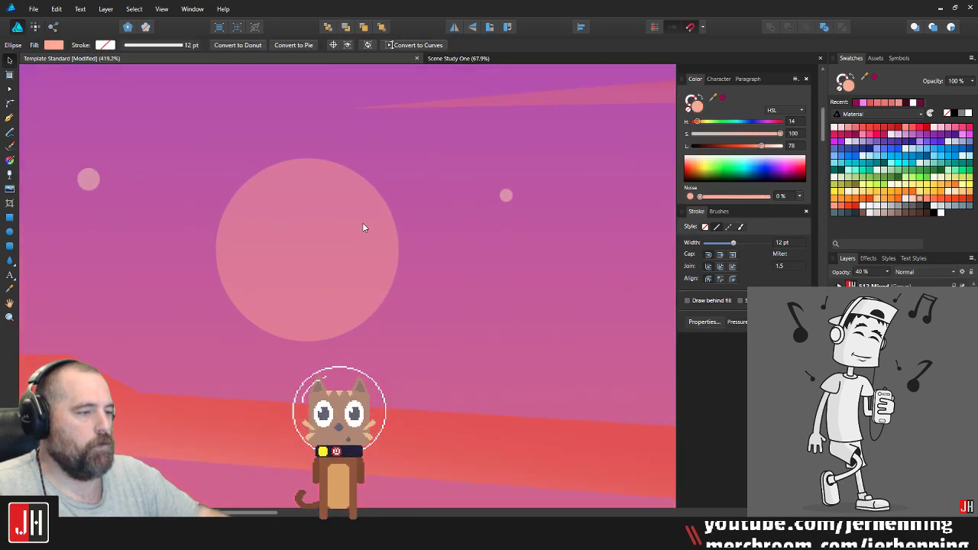
pyautogui.hotkey('ctrl', 'j')
pyautogui.moveTo(399, 158); pyautogui.dragTo(410, 145)
pyautogui.scroll(-6, 146, 336)
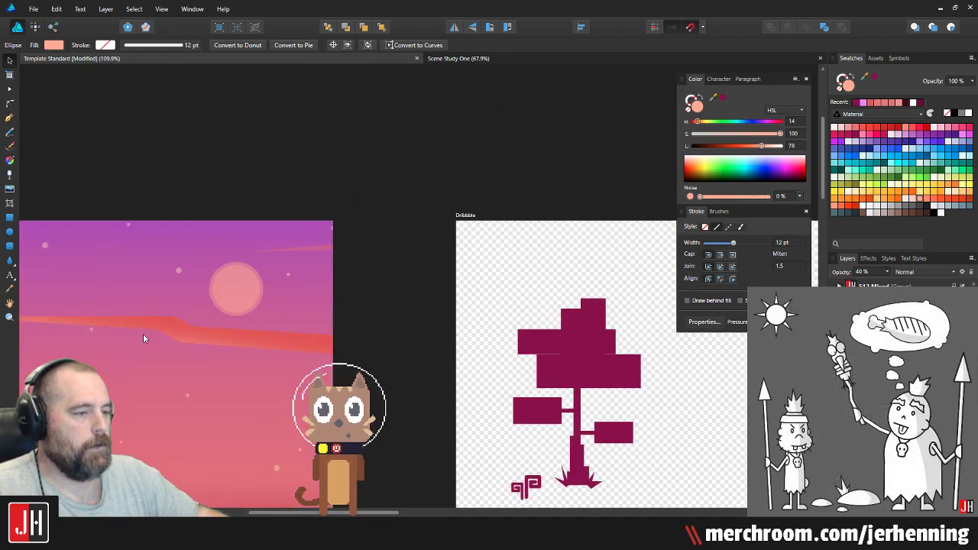
# Step: Remove the soft blur from the pale halo circle around the small moon to give it a crisp edge
pyautogui.scroll(3, 266, 368)
pyautogui.scroll(5, 269, 289)
pyautogui.click(249, 269)
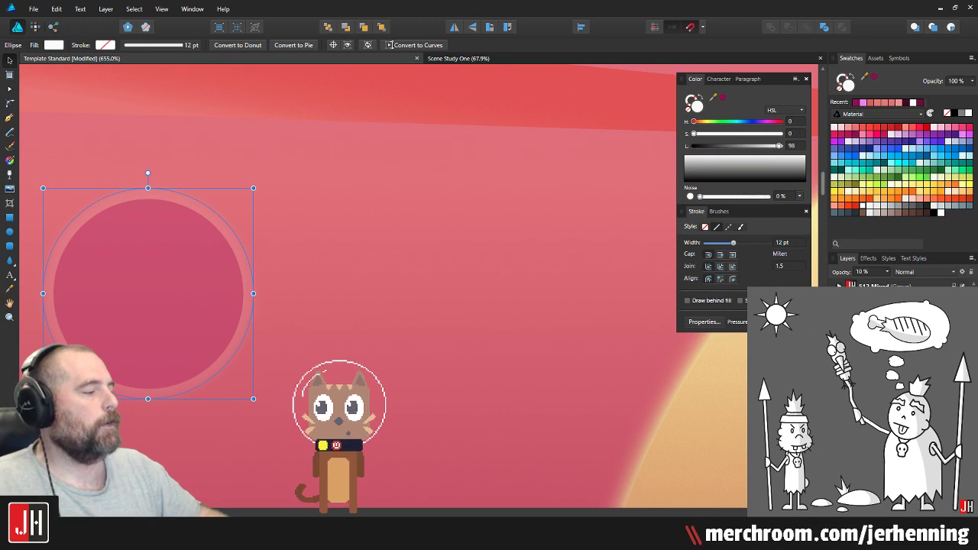
pyautogui.click(900, 451)
pyautogui.click(630, 127)
pyautogui.scroll(-6, 490, 233)
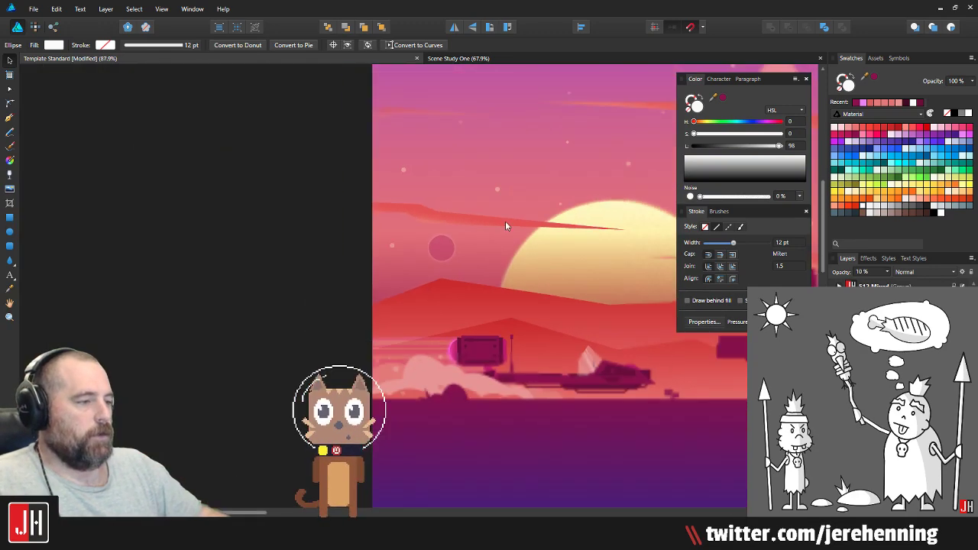
# Step: Apply a Gaussian blur to the upper planet's halo circle and shrink the halo slightly from its centre
pyautogui.scroll(8, 441, 284)
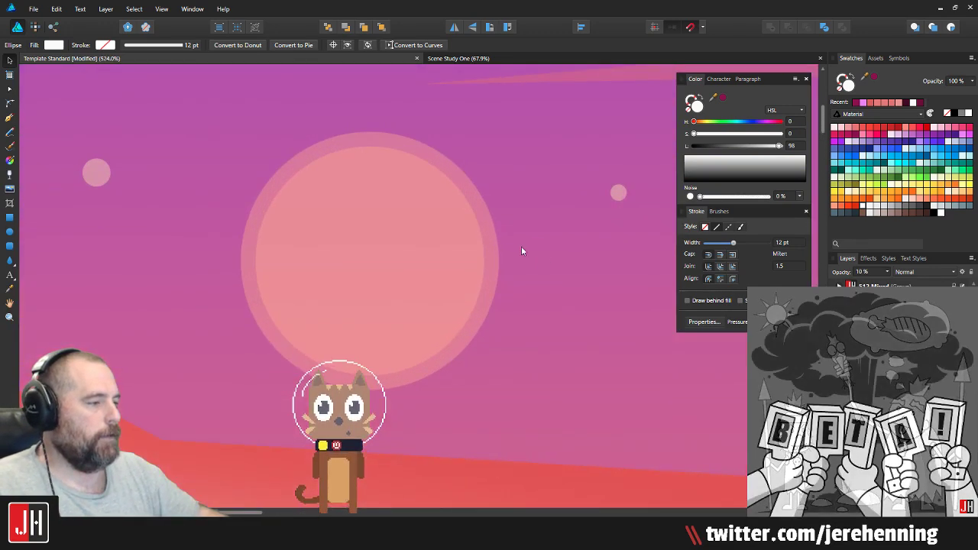
pyautogui.click(491, 233)
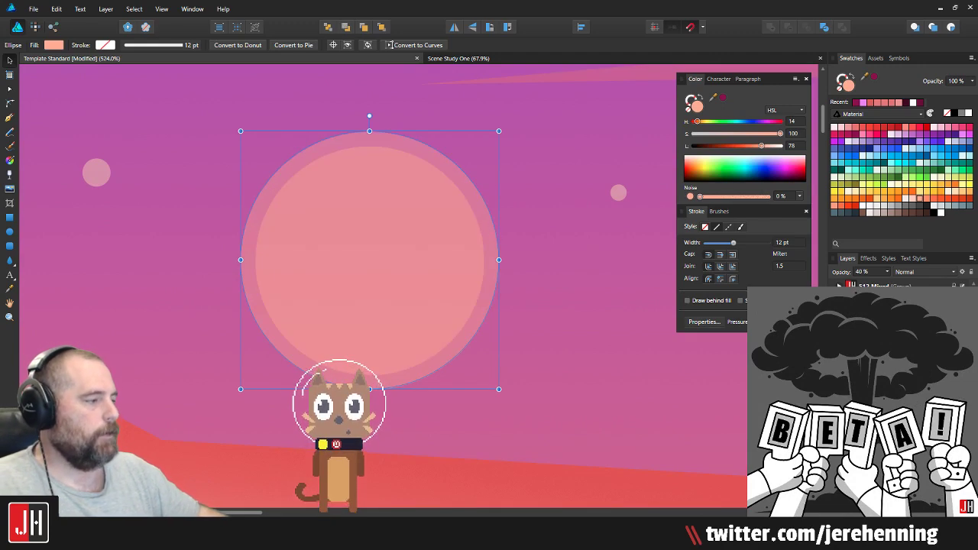
pyautogui.click(900, 451)
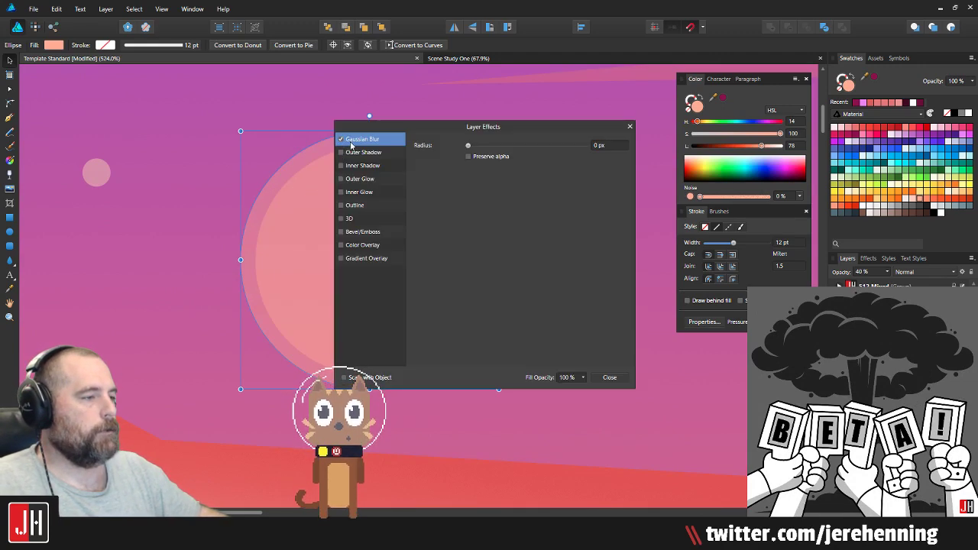
pyautogui.click(608, 377)
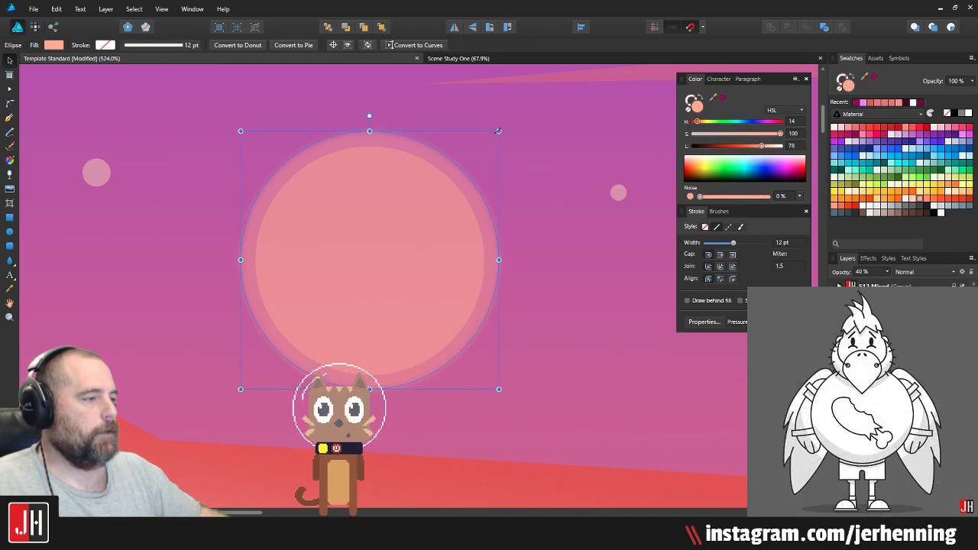
pyautogui.moveTo(498, 131); pyautogui.dragTo(491, 136)
pyautogui.scroll(-8, 468, 217)
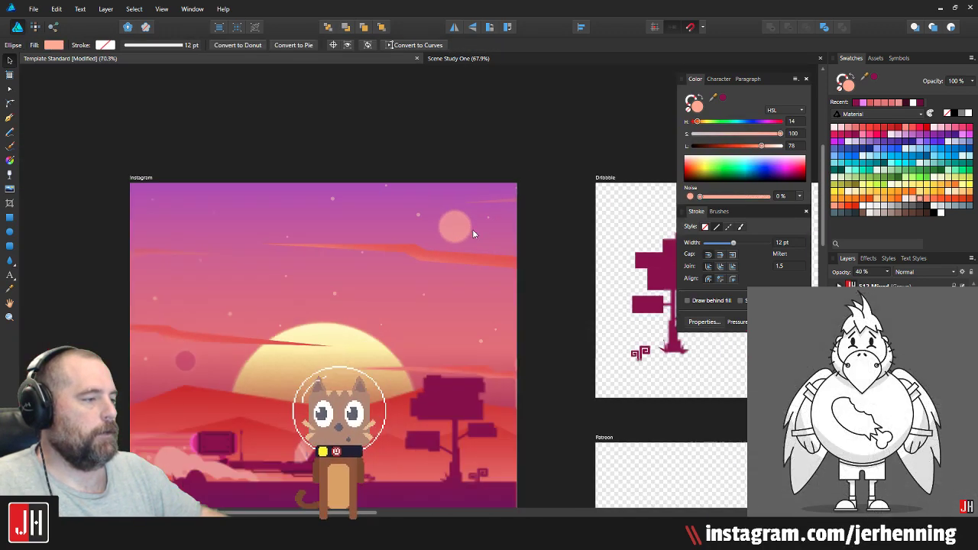
pyautogui.click(498, 241)
# Step: Examine the sunset composition as a whole and up close, from the sky and planet down to the vehicle, tree and ground
pyautogui.scroll(4, 428, 269)
pyautogui.scroll(-4, 428, 268)
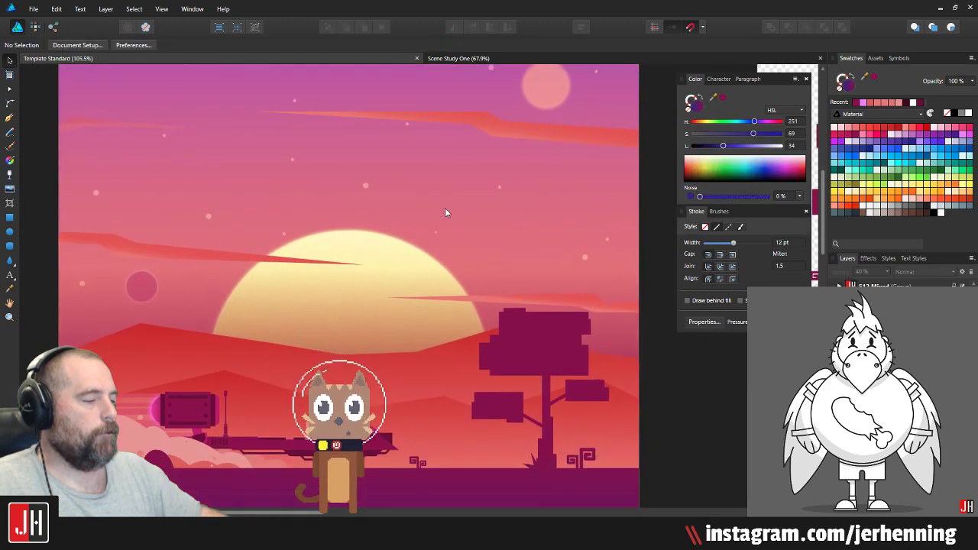
pyautogui.moveTo(409, 273); pyautogui.dragTo(421, 242)
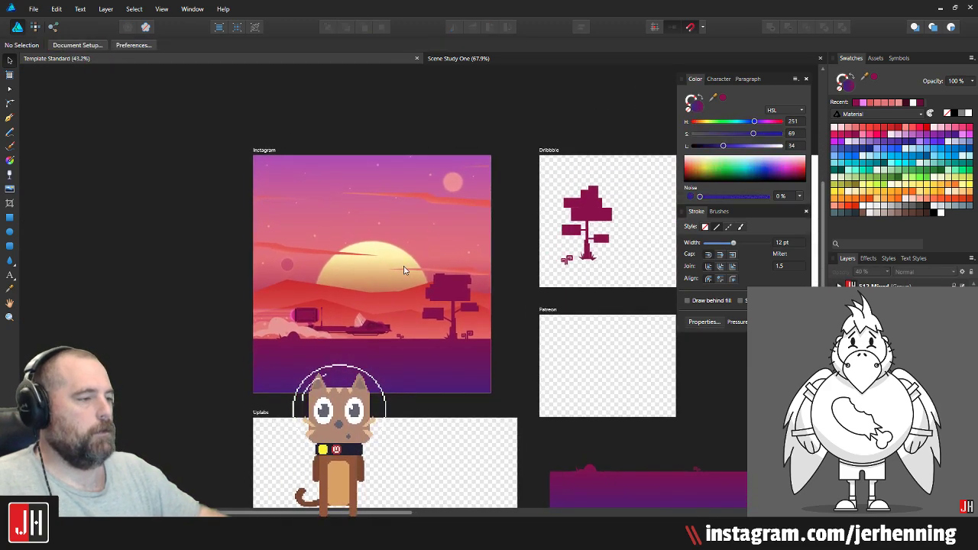
pyautogui.scroll(1, 399, 291)
pyautogui.scroll(3, 393, 325)
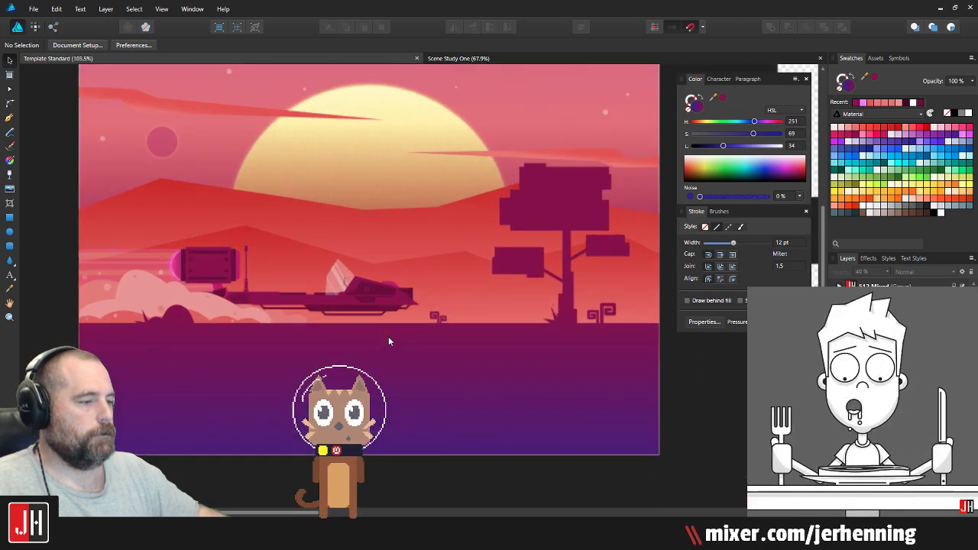
pyautogui.scroll(-4, 409, 307)
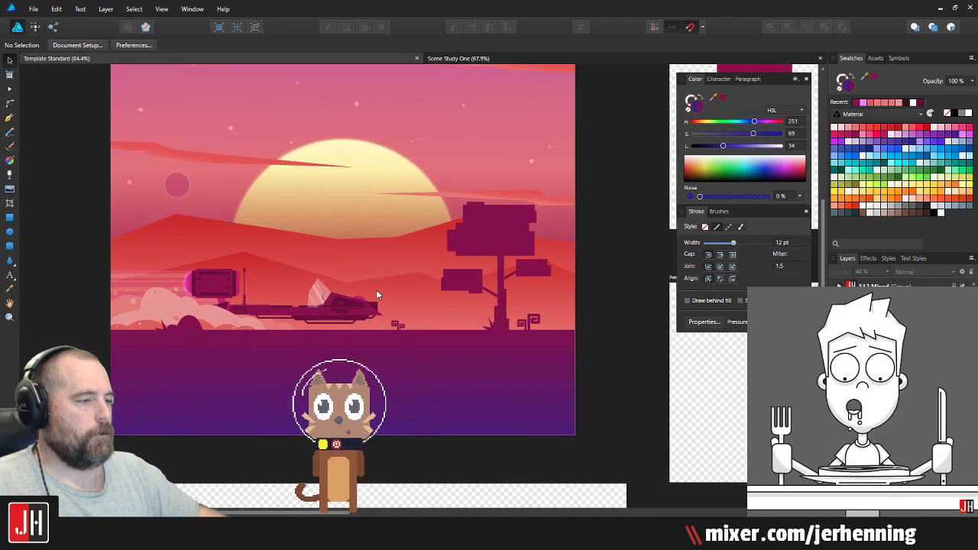
pyautogui.scroll(1, 367, 308)
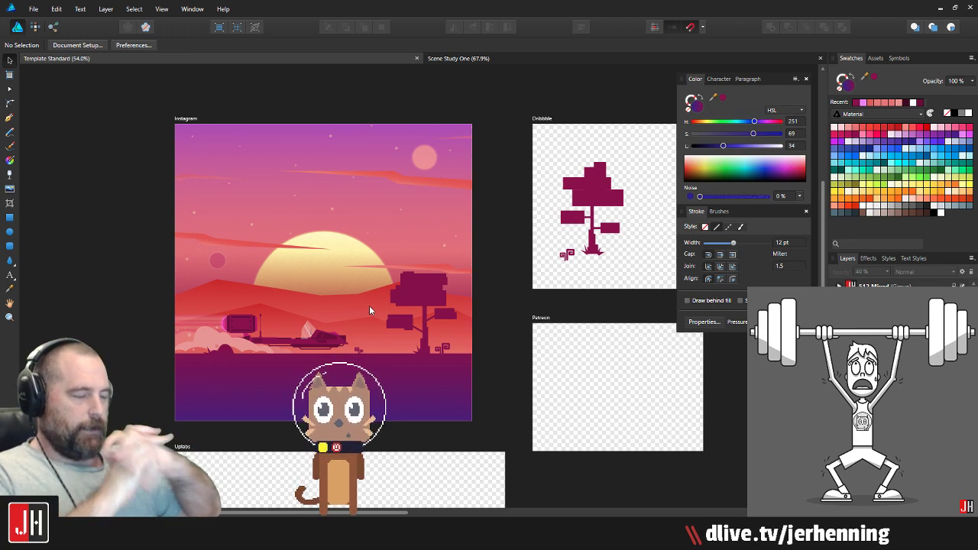
pyautogui.scroll(4, 400, 273)
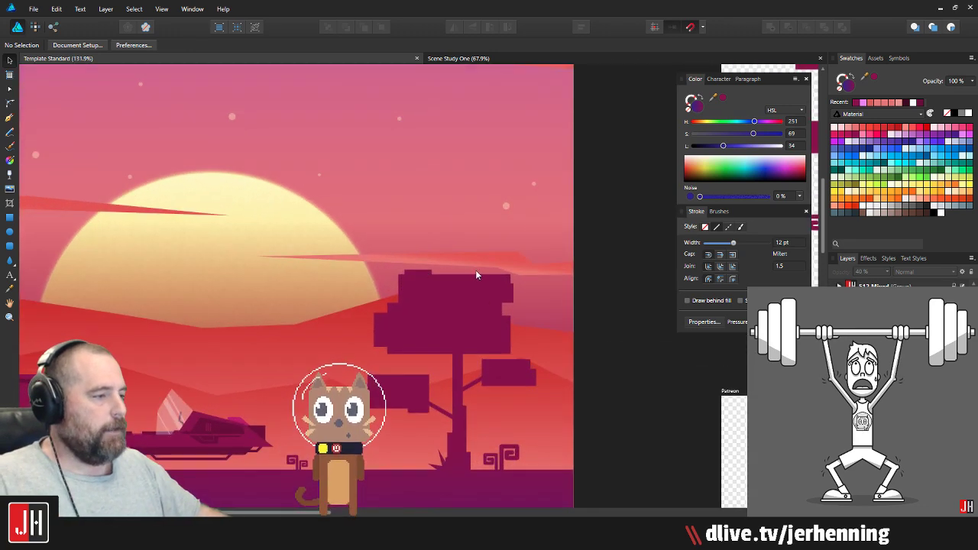
# Step: Raise the thin cloud behind the tree slightly so that it clears the treetop
pyautogui.click(477, 265)
pyautogui.scroll(-3, 477, 241)
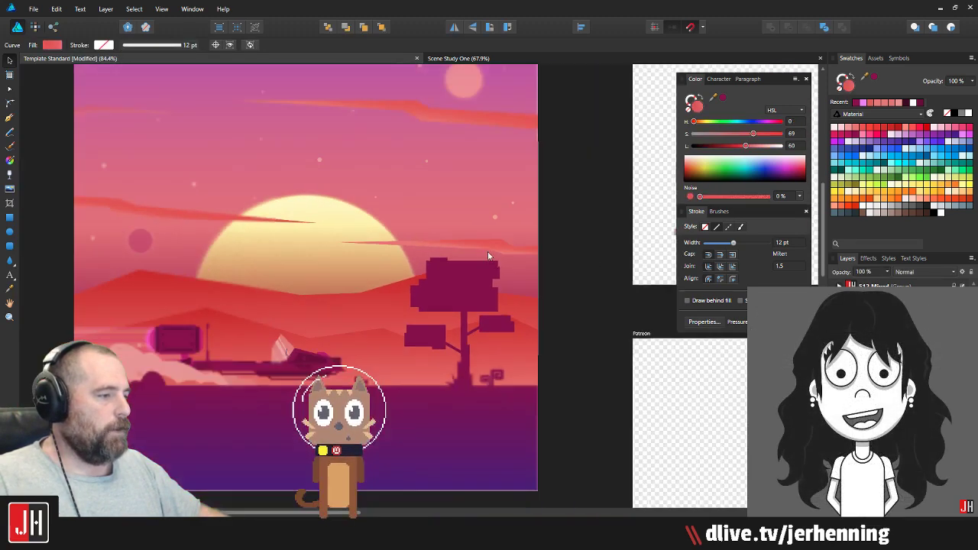
pyautogui.click(562, 314)
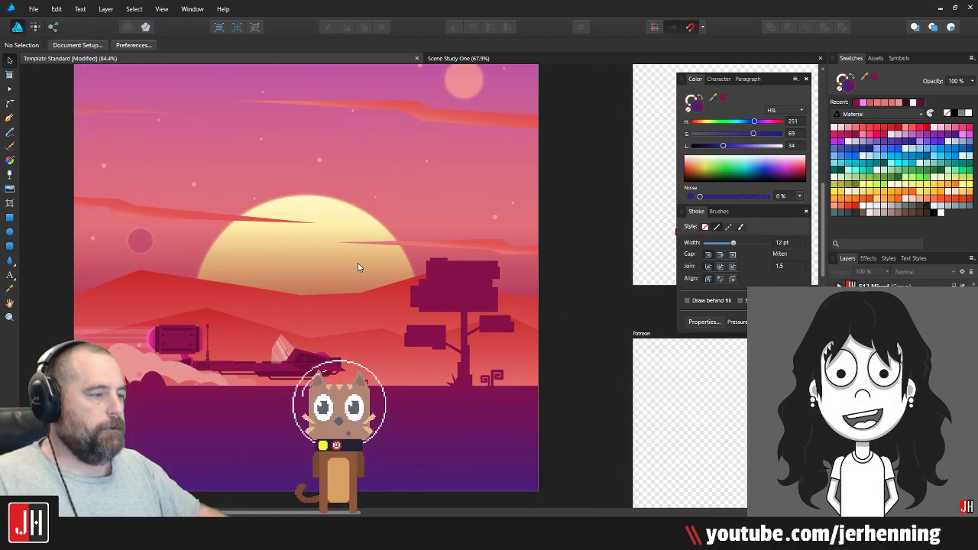
# Step: Adjust the linear gradient on the cloud above the tree so the fill fades across the cloud's height
pyautogui.moveTo(416, 288); pyautogui.dragTo(468, 307)
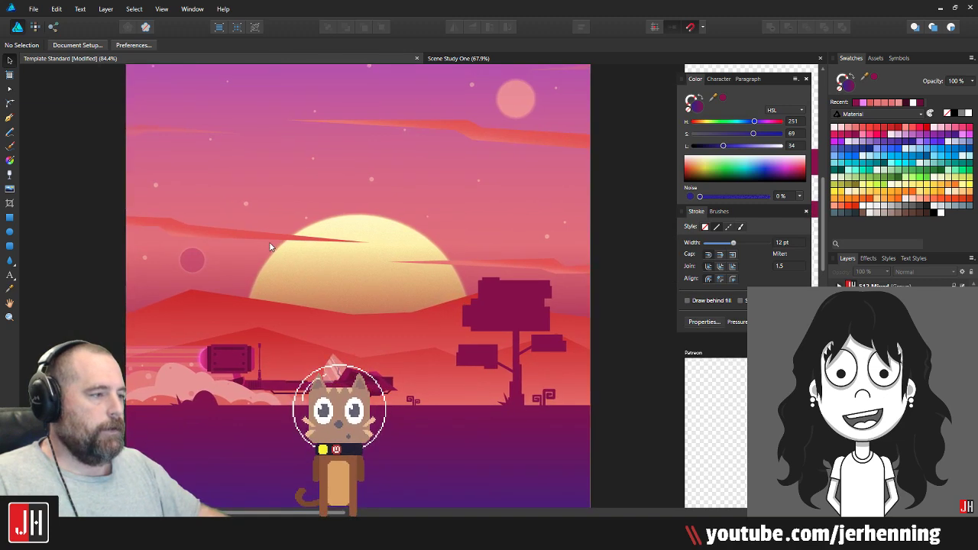
pyautogui.click(544, 265)
pyautogui.press('g')
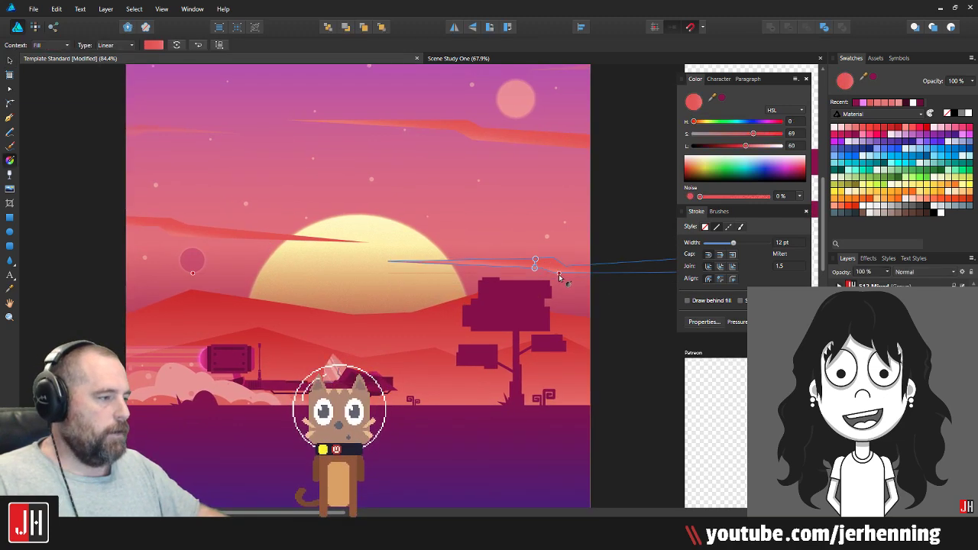
pyautogui.scroll(6, 557, 276)
pyautogui.moveTo(495, 253); pyautogui.dragTo(500, 263)
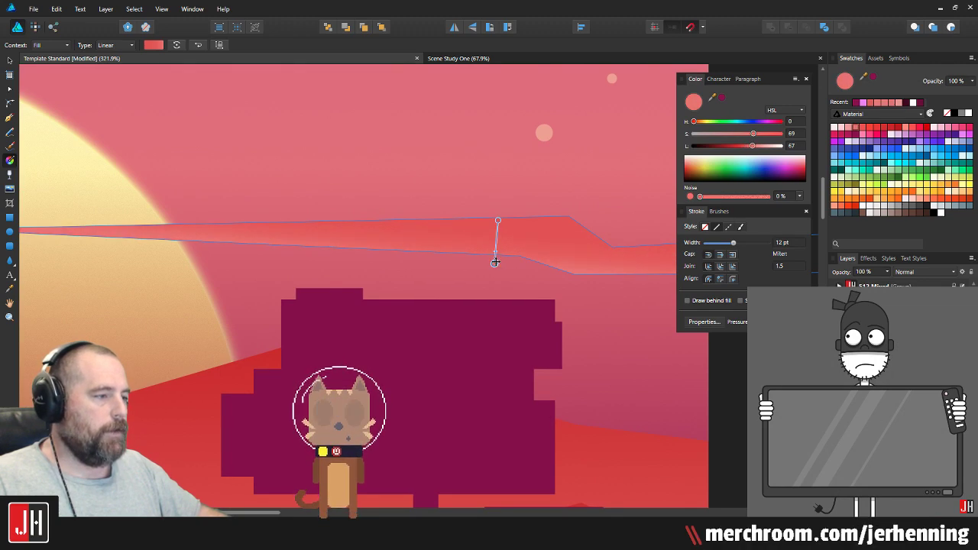
pyautogui.scroll(-6, 504, 252)
pyautogui.press('v')
pyautogui.click(581, 294)
pyautogui.scroll(-4, 495, 275)
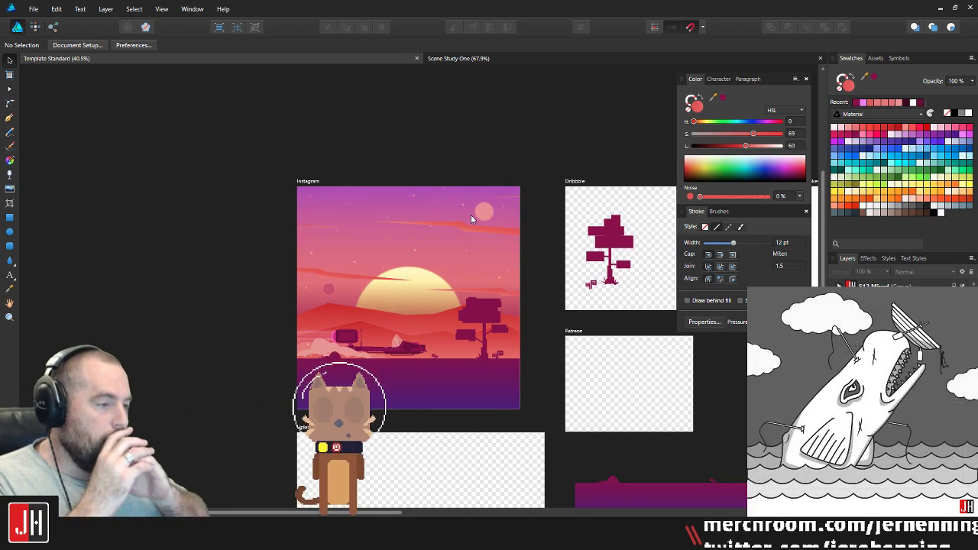
# Step: Try light blue and yellow-green fills on the inner circle of the upper planet
pyautogui.scroll(8, 458, 206)
pyautogui.click(495, 200)
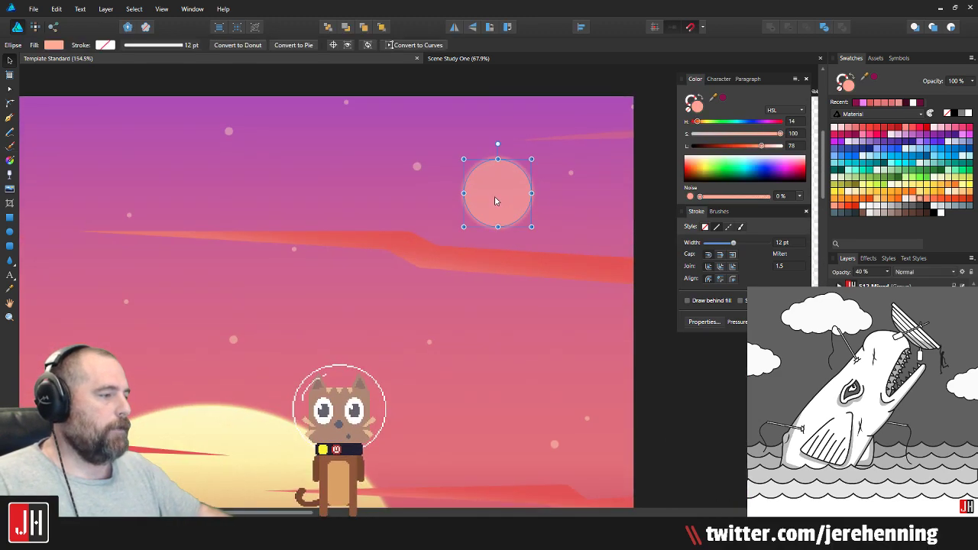
pyautogui.scroll(4, 382, 195)
pyautogui.moveTo(529, 182); pyautogui.dragTo(357, 237)
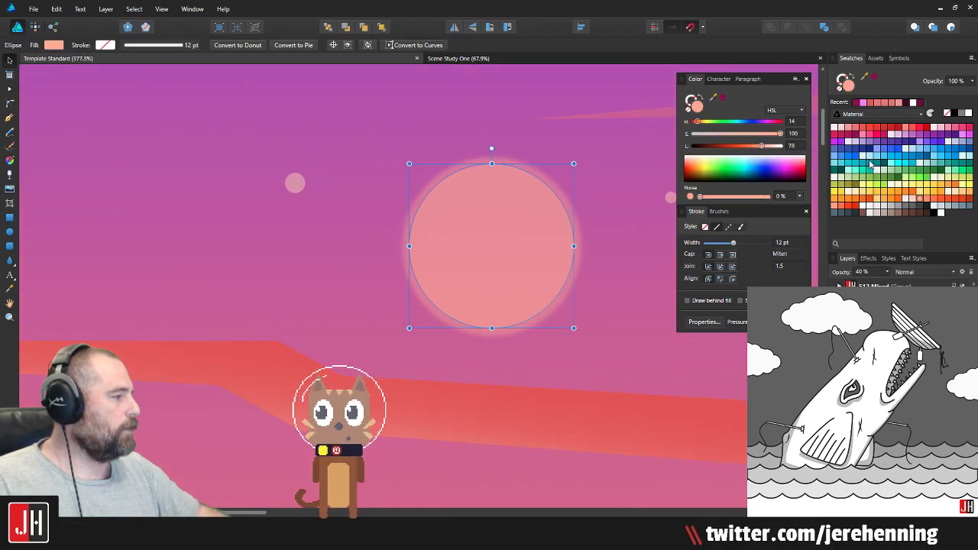
pyautogui.click(834, 158)
pyautogui.scroll(-3, 502, 222)
pyautogui.scroll(2, 524, 225)
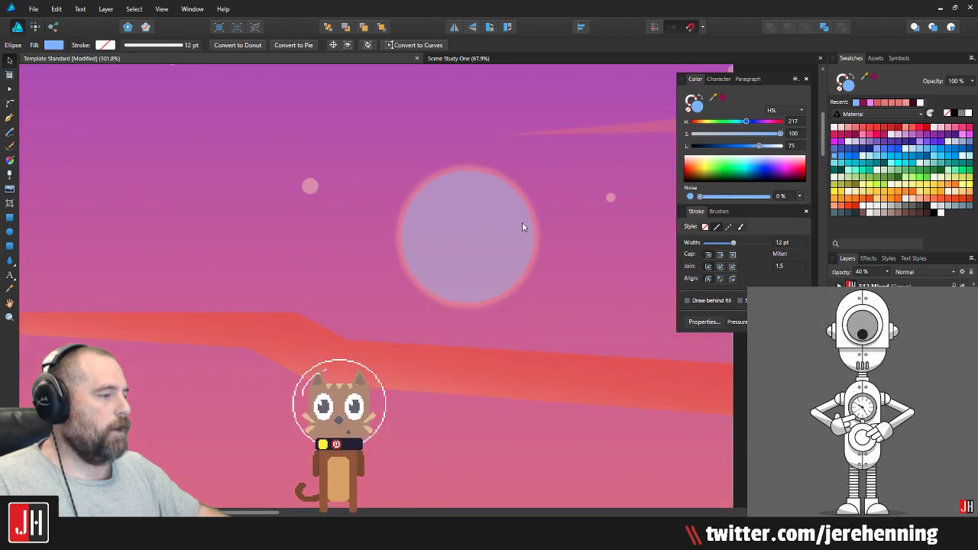
pyautogui.click(870, 187)
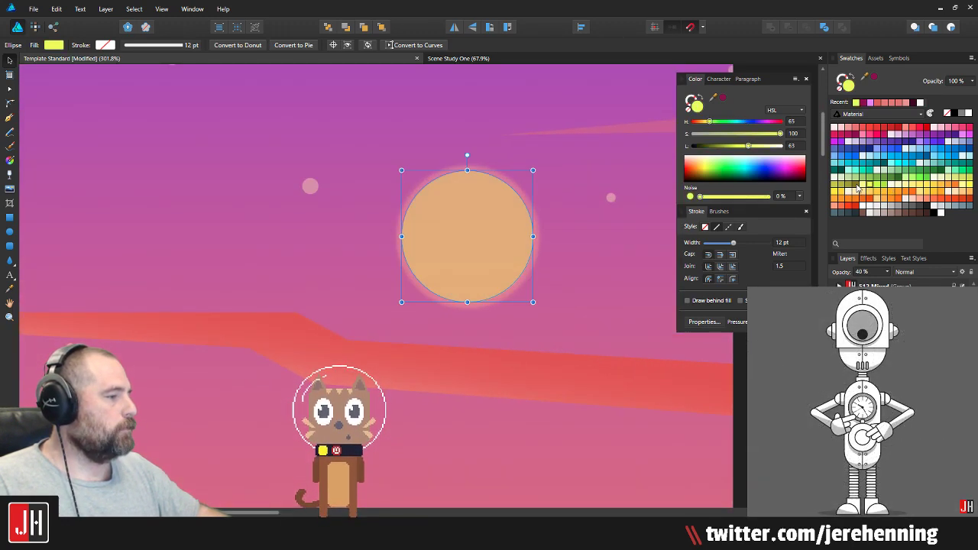
pyautogui.click(857, 187)
# Step: Fill the upper planet's inner circle with red (HSL 4, 90, 58) and save the document
pyautogui.click(849, 128)
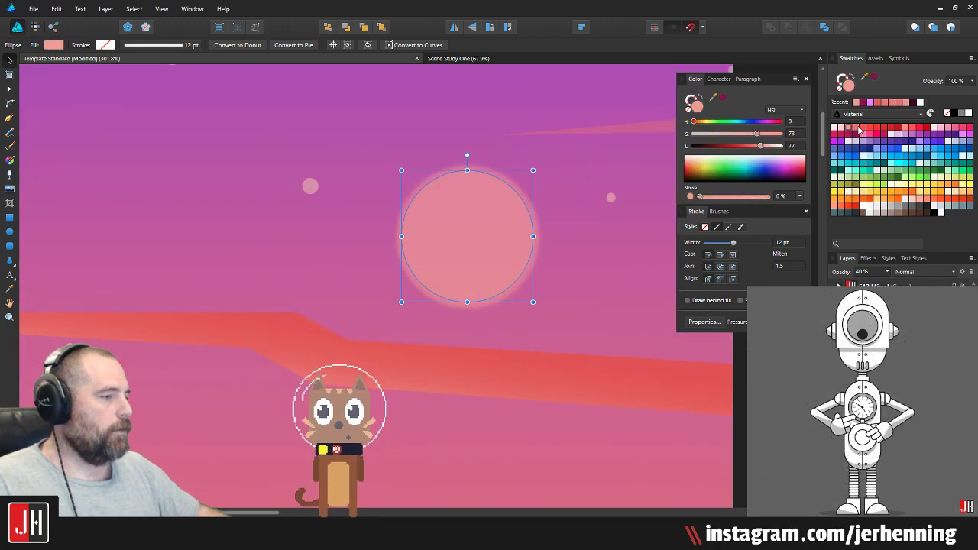
pyautogui.click(858, 128)
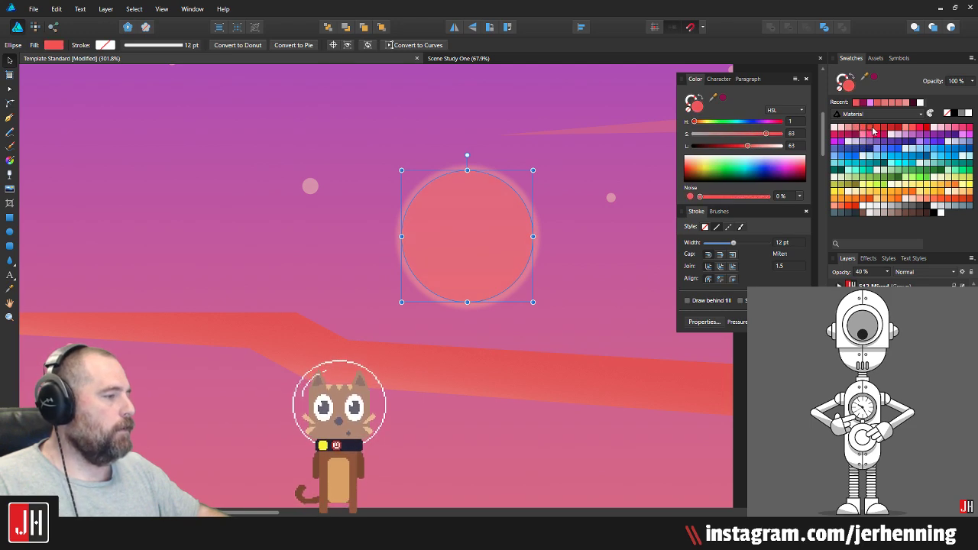
pyautogui.click(866, 128)
pyautogui.scroll(-3, 556, 243)
pyautogui.scroll(-4, 557, 243)
pyautogui.click(616, 291)
pyautogui.hotkey('ctrl', 's')
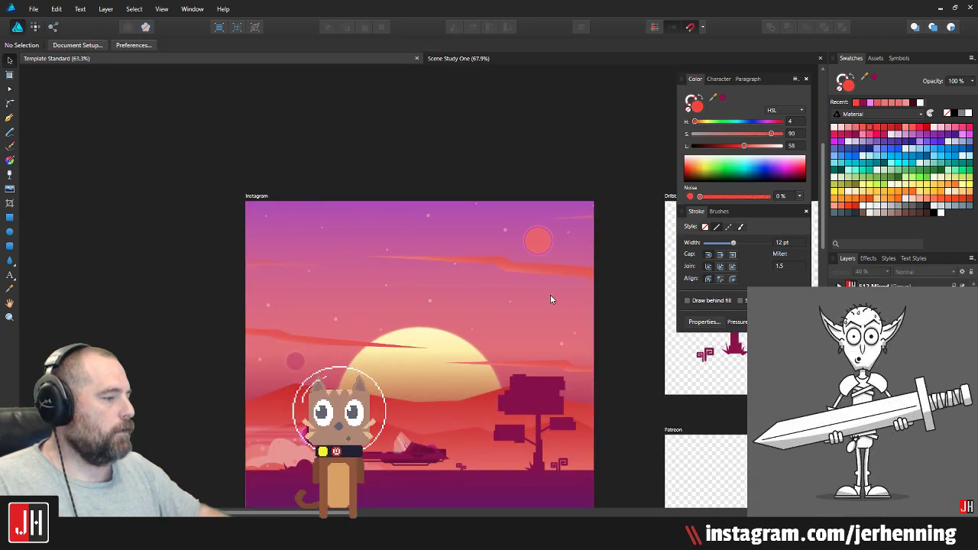
# Step: Review the recoloured scene at several magnifications, checking the hover vehicle, its dust clouds and the plants along the ground
pyautogui.scroll(1, 529, 306)
pyautogui.moveTo(528, 305); pyautogui.dragTo(521, 266)
pyautogui.scroll(-1, 520, 270)
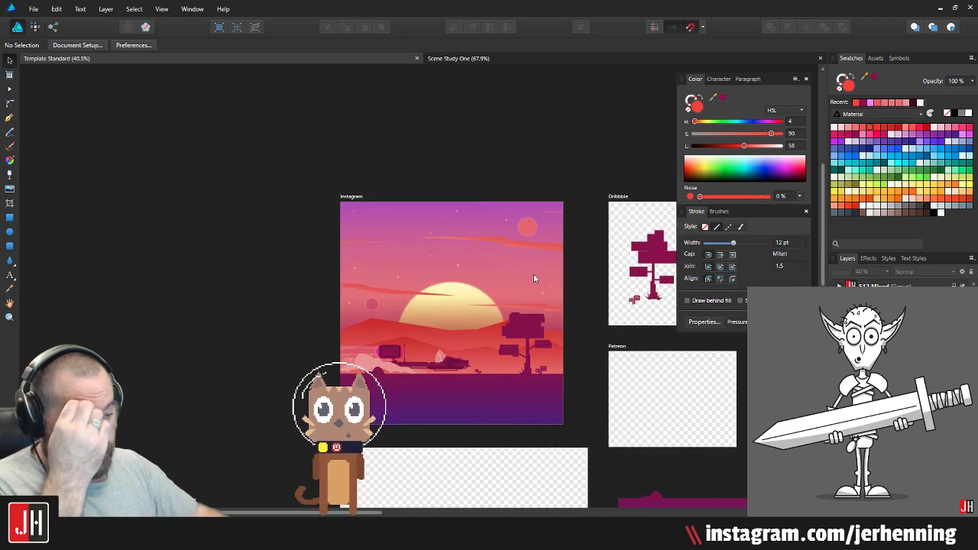
pyautogui.scroll(2, 412, 381)
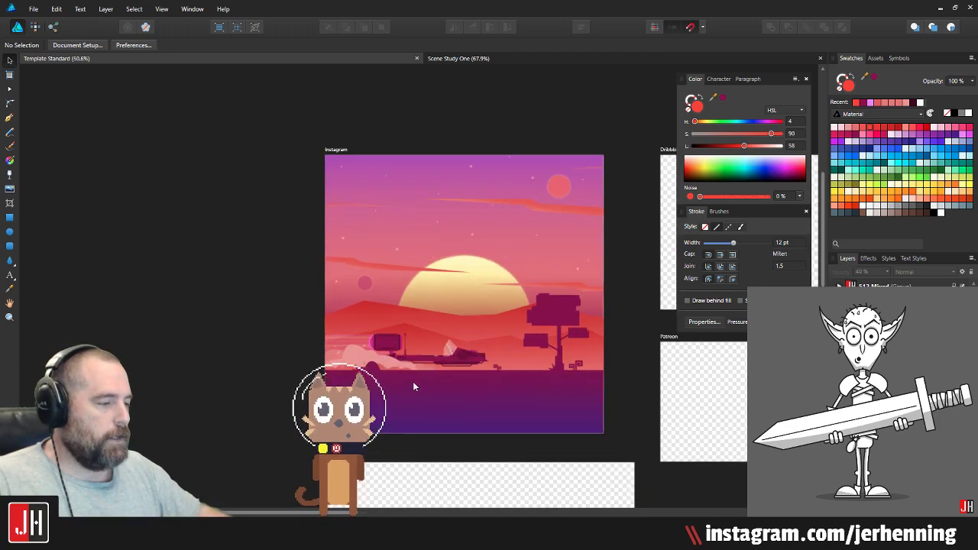
pyautogui.scroll(-2, 458, 320)
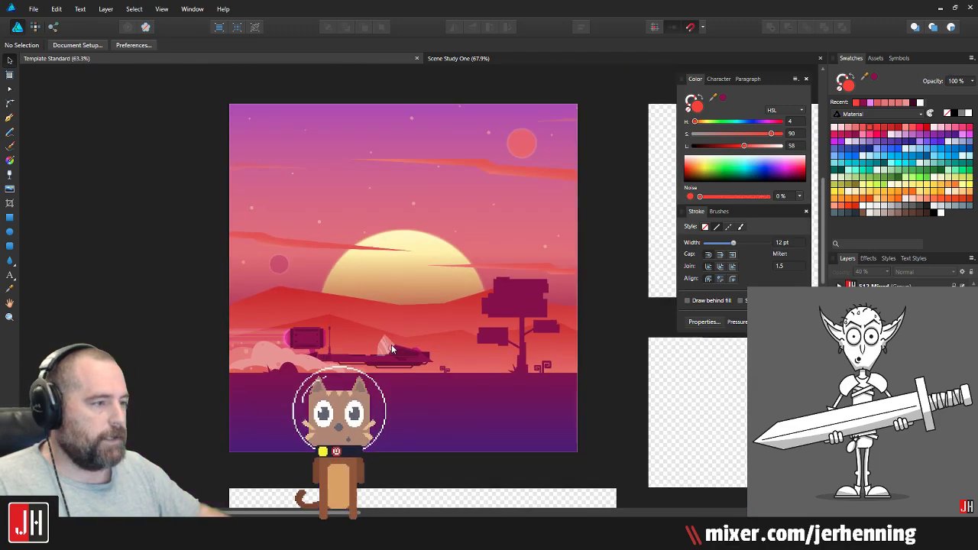
pyautogui.scroll(1, 391, 344)
pyautogui.scroll(2, 399, 340)
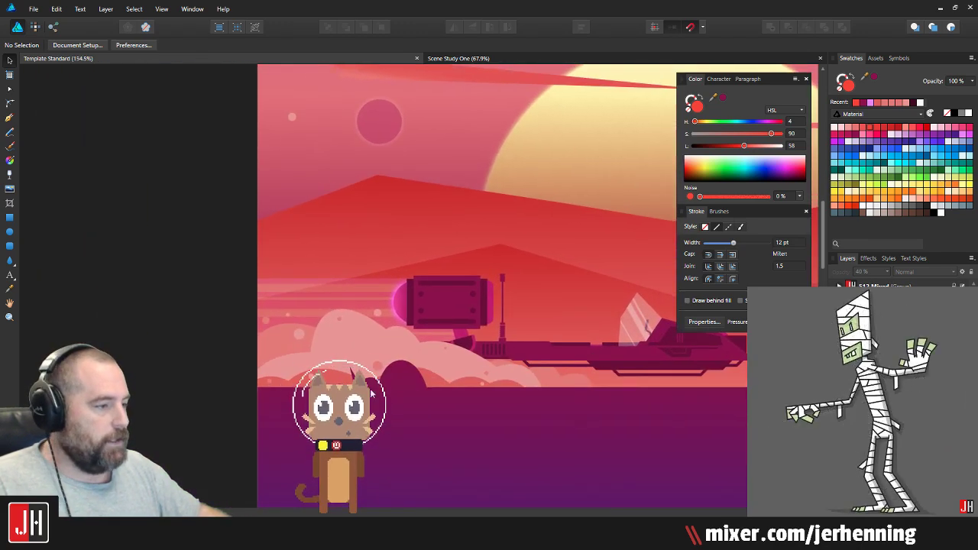
pyautogui.scroll(-3, 404, 362)
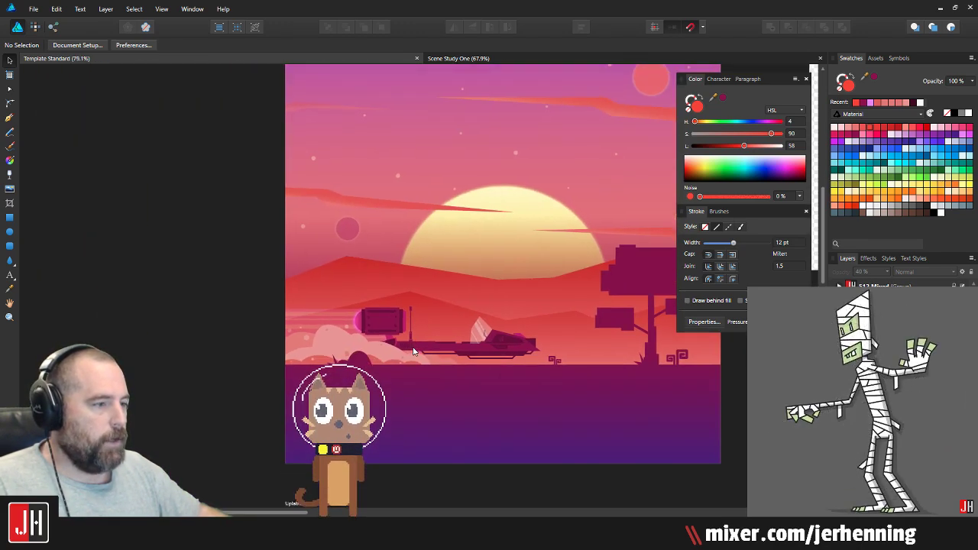
pyautogui.scroll(3, 394, 362)
pyautogui.moveTo(437, 344)
pyautogui.mouseDown()
pyautogui.moveTo(367, 349)
pyautogui.moveTo(454, 351)
pyautogui.mouseUp()
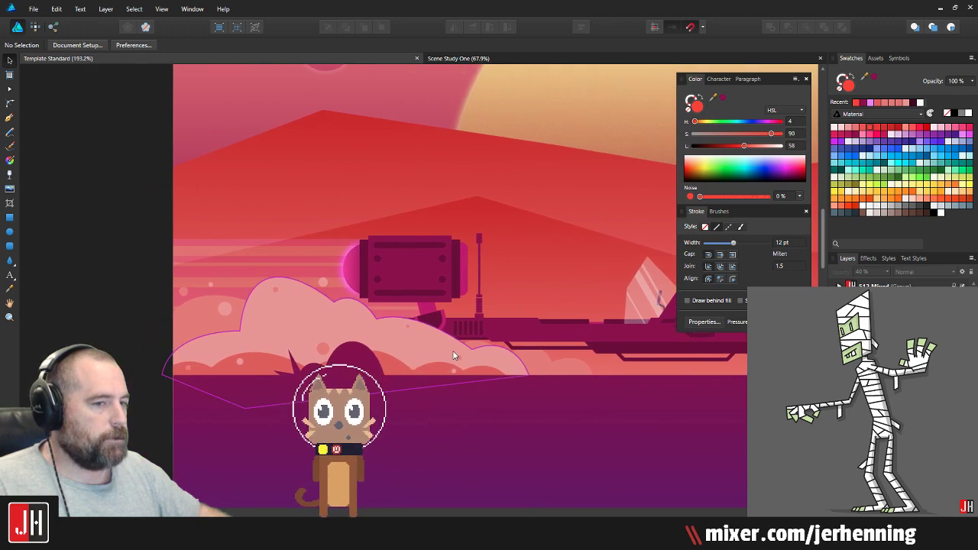
pyautogui.scroll(-4, 453, 355)
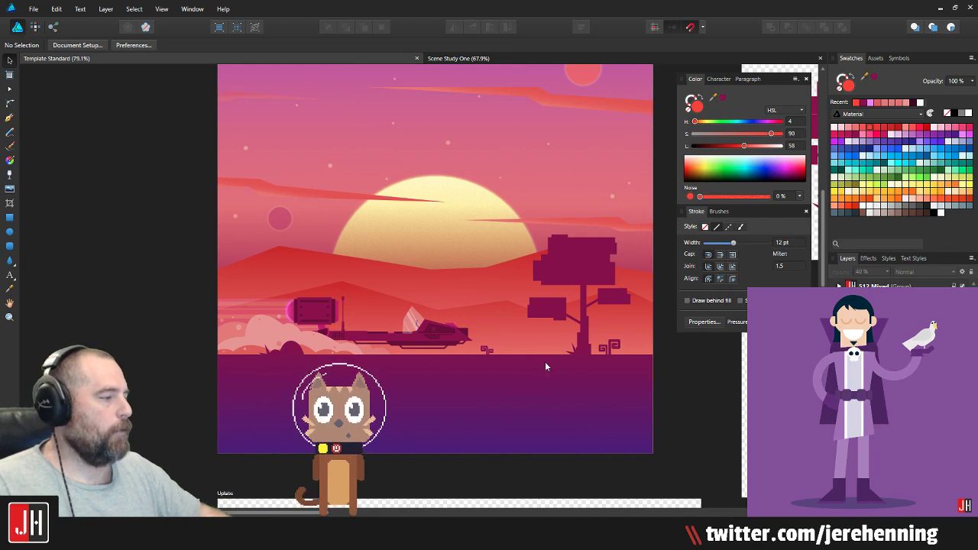
# Step: Bring the 512 Mixed logo group to the front so it shows over the scene's ground
pyautogui.click(882, 287)
pyautogui.hotkey('ctrl', 'shift', ']')
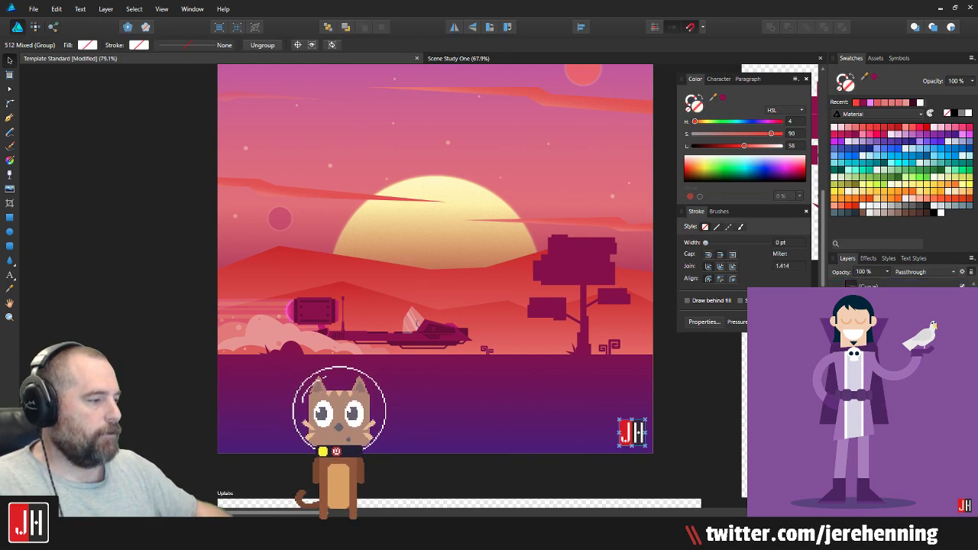
pyautogui.click(677, 425)
pyautogui.scroll(-3, 466, 368)
pyautogui.scroll(4, 440, 308)
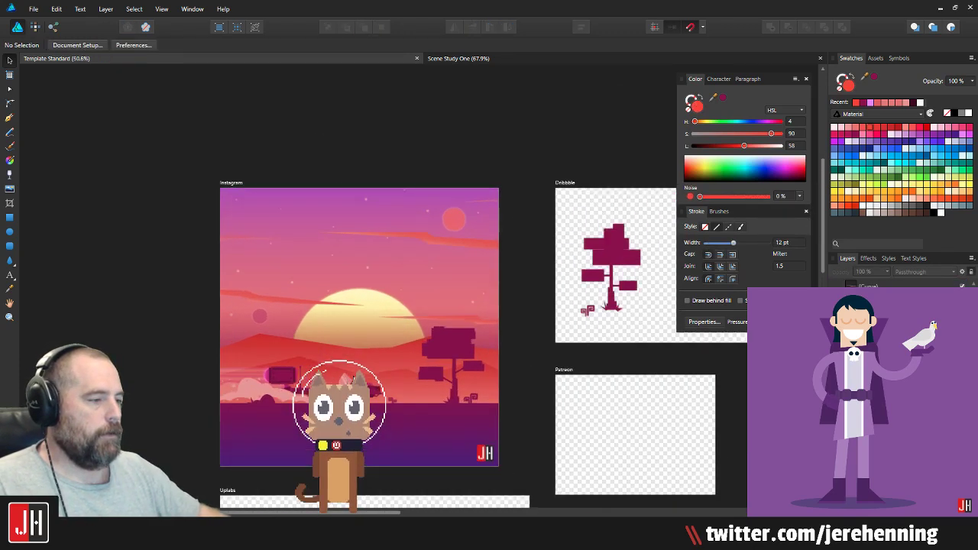
pyautogui.moveTo(392, 301); pyautogui.dragTo(425, 280)
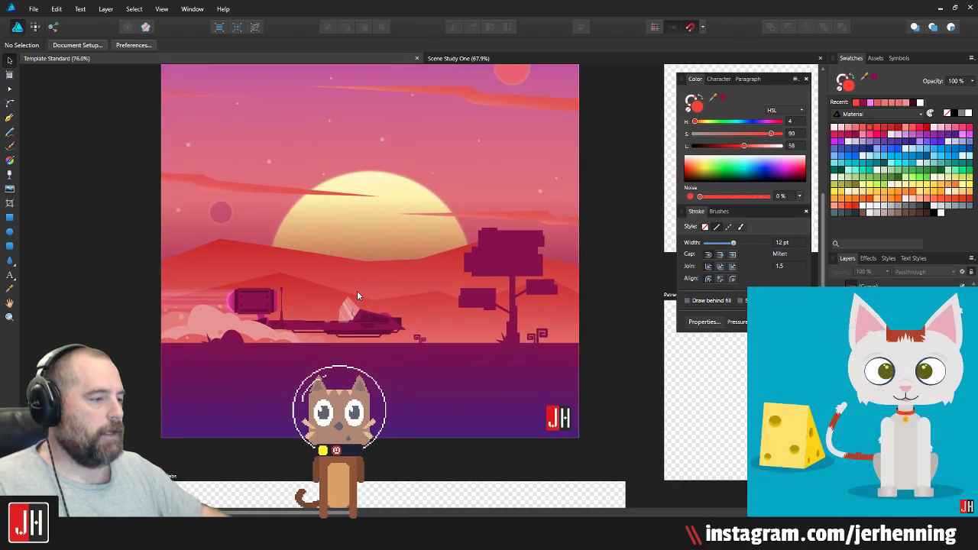
pyautogui.scroll(1, 361, 292)
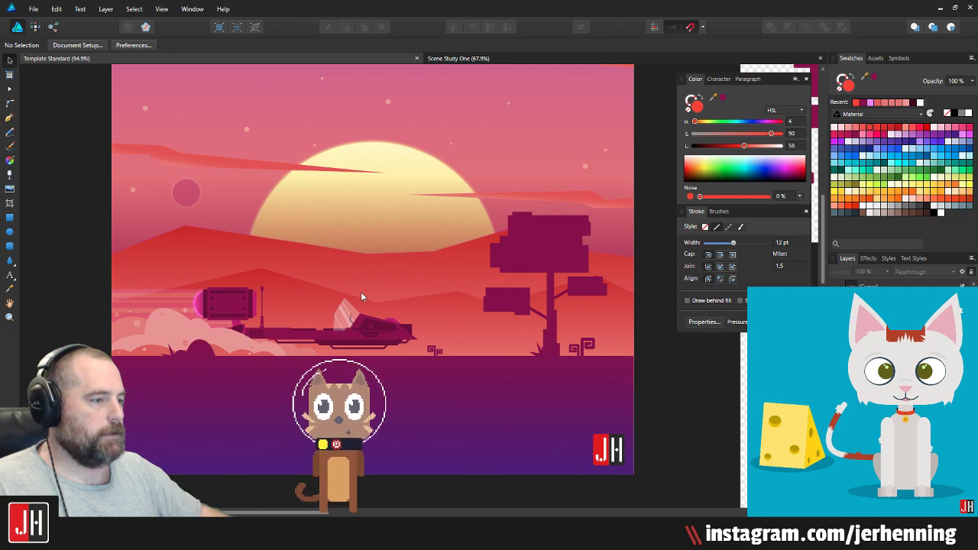
# Step: Draw a closed two-humped bush outline with the Pen tool, straddling the ground edge beside the small spiral plant near the vehicle's nose
pyautogui.scroll(3, 560, 362)
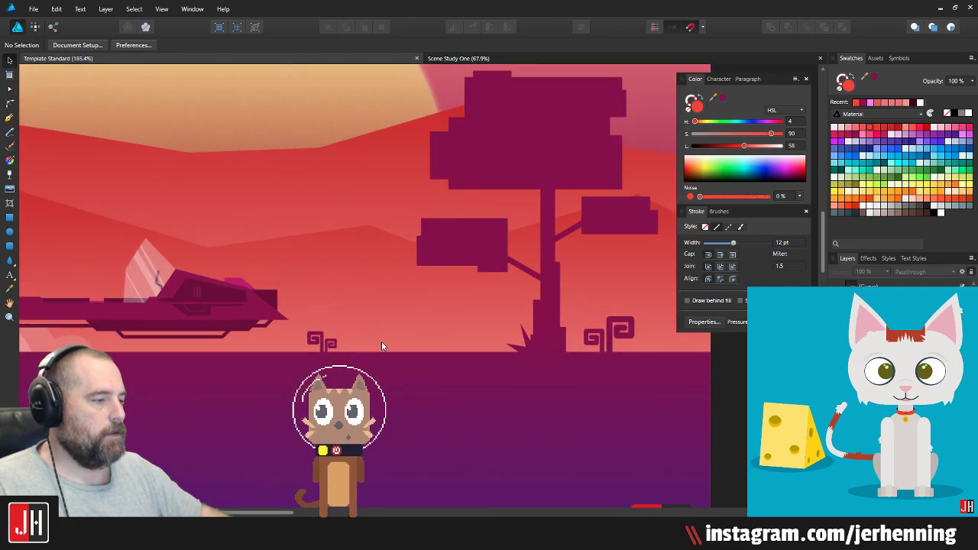
pyautogui.press('p')
pyautogui.scroll(3, 297, 247)
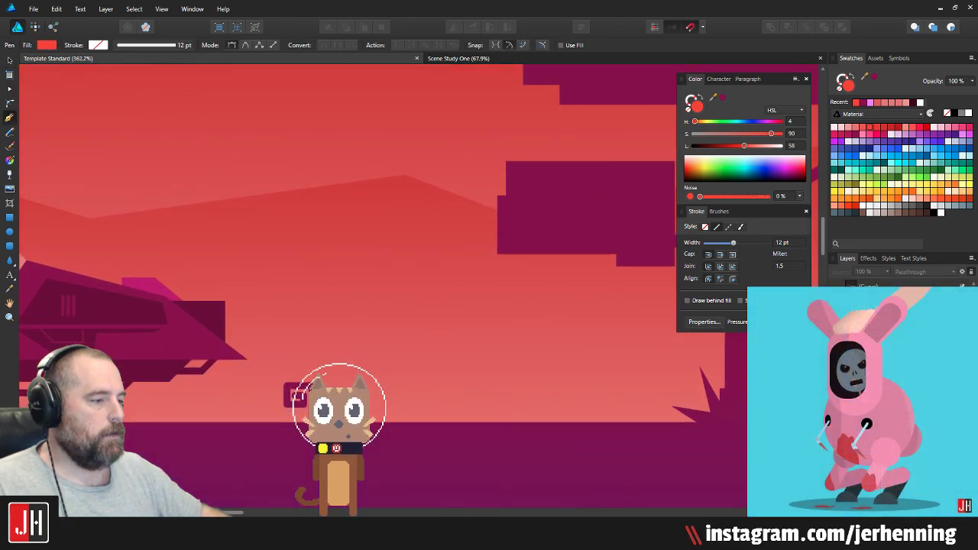
pyautogui.moveTo(391, 407); pyautogui.dragTo(563, 548)
pyautogui.hotkey('ctrl', 'z')
pyautogui.click(373, 418)
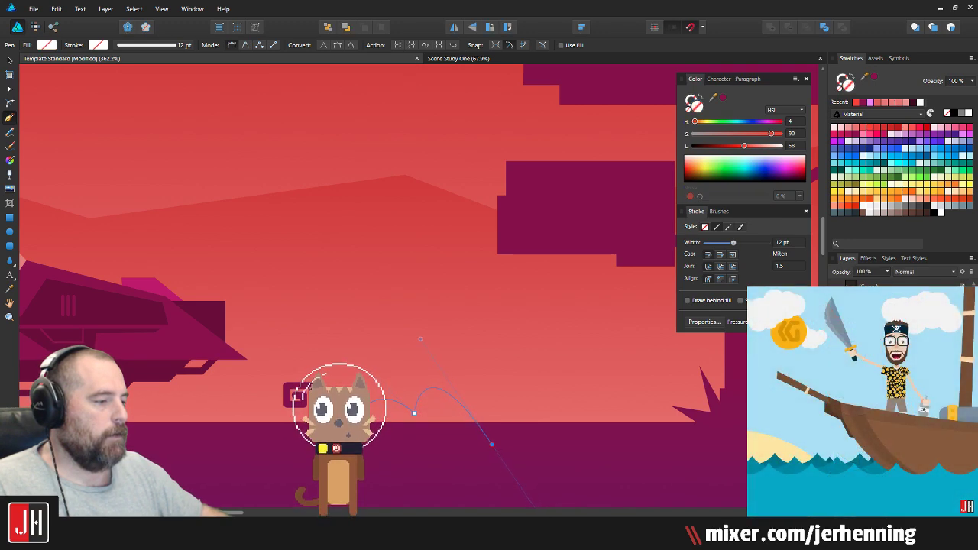
pyautogui.moveTo(512, 419); pyautogui.dragTo(475, 333)
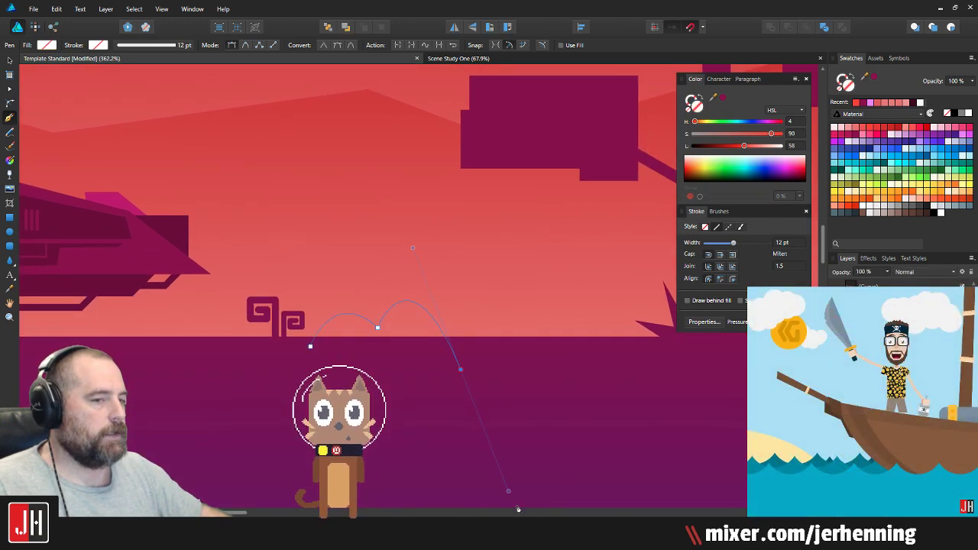
pyautogui.moveTo(480, 536); pyautogui.dragTo(485, 545)
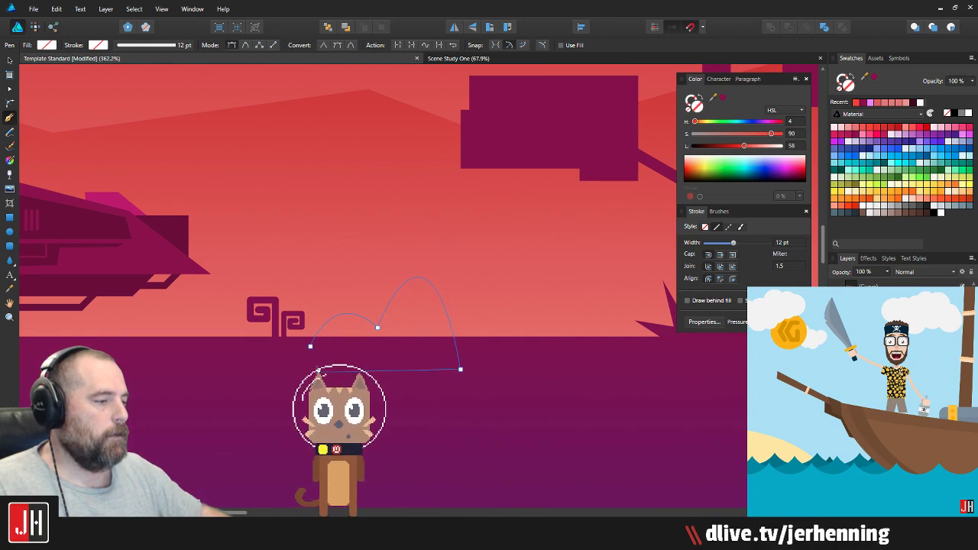
pyautogui.click(310, 348)
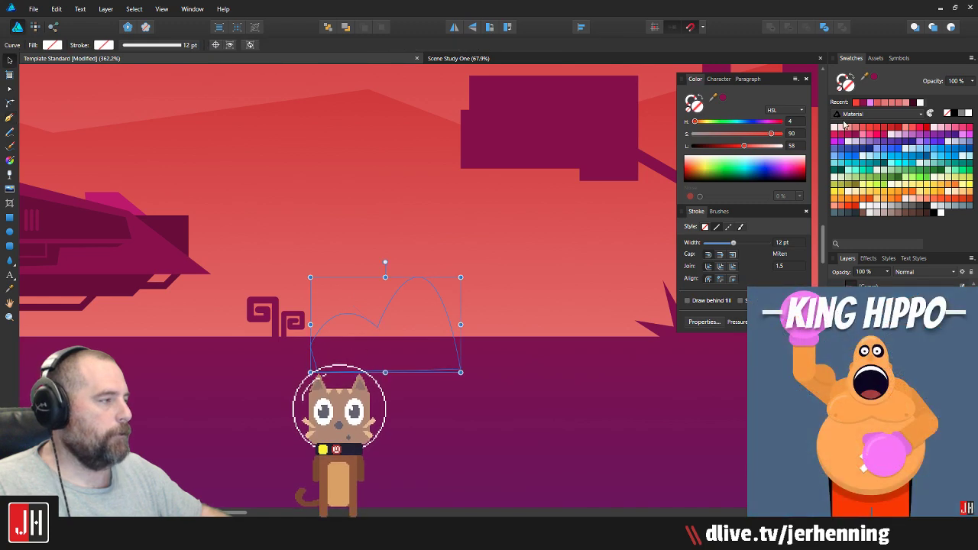
# Step: Fill the new bush with the dark plum and merge it with the gradient ground shape using Add
pyautogui.click(855, 133)
pyautogui.scroll(-5, 490, 353)
pyautogui.click(514, 363)
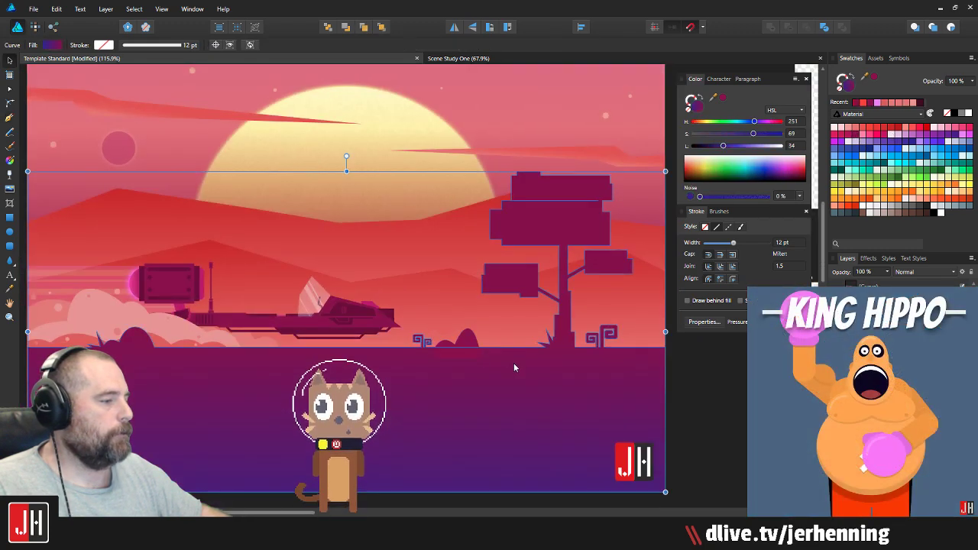
pyautogui.keyDown('shift'); pyautogui.click(468, 341); pyautogui.keyUp('shift')
pyautogui.click(770, 28)
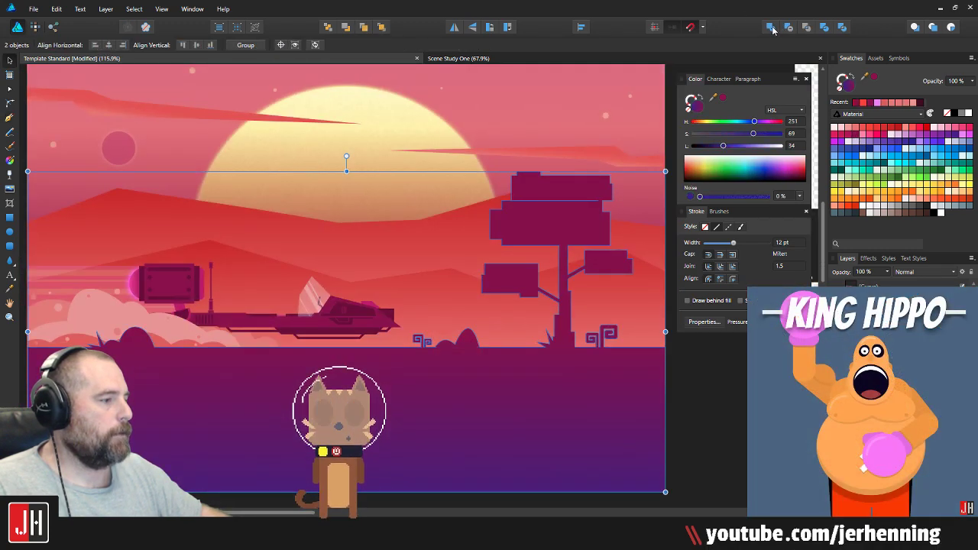
pyautogui.click(703, 391)
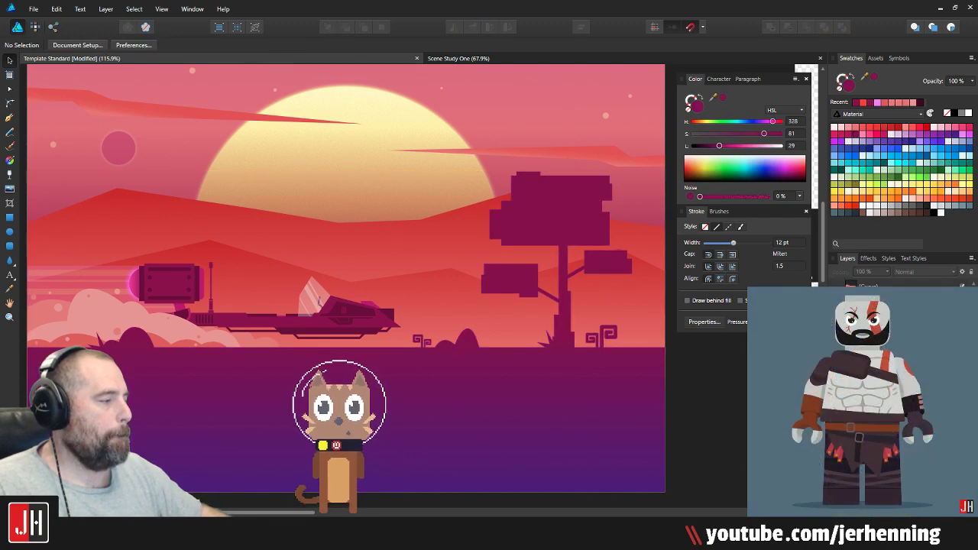
# Step: Move the 512 Mixed logo group to the front, above the merged ground and bush shape
pyautogui.click(878, 336)
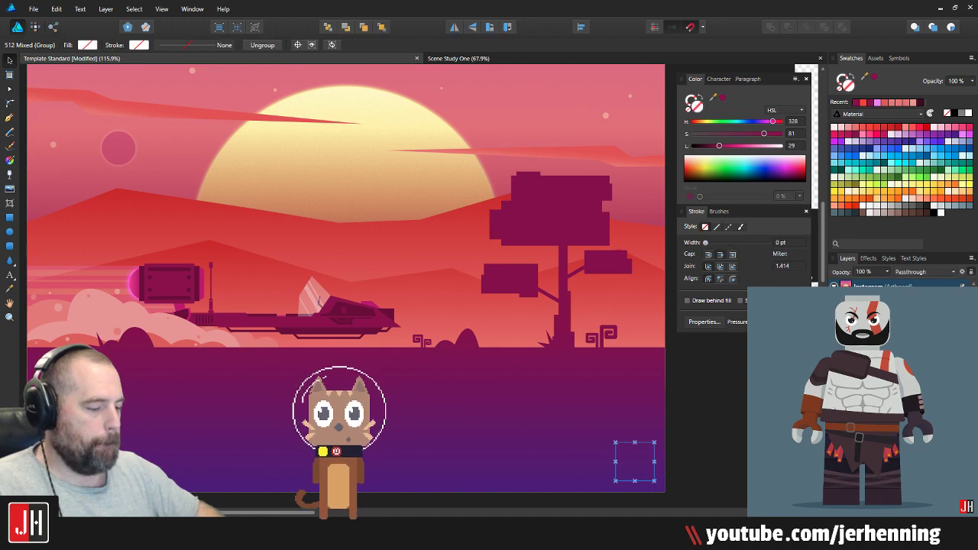
pyautogui.hotkey('ctrl', 'shift', ']')
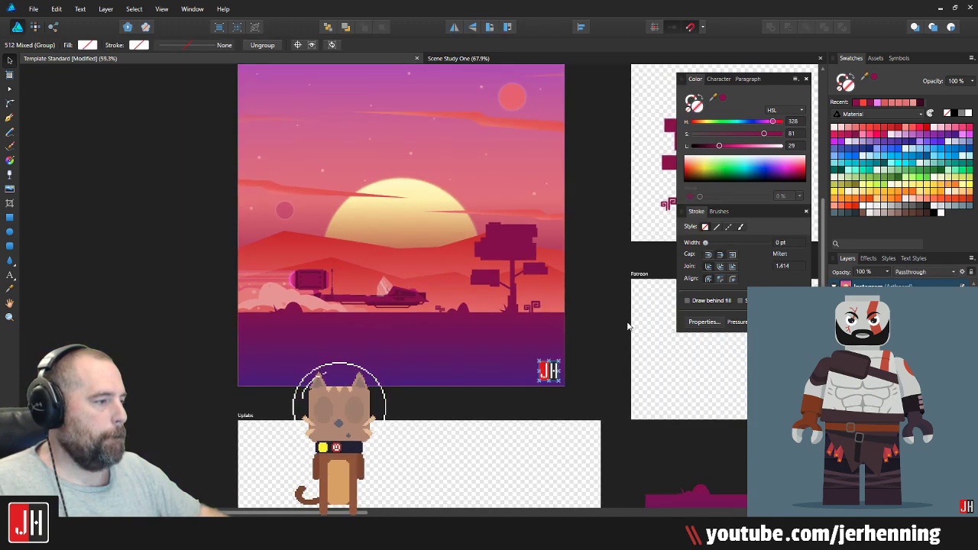
pyautogui.scroll(3, 619, 321)
pyautogui.scroll(-5, 491, 336)
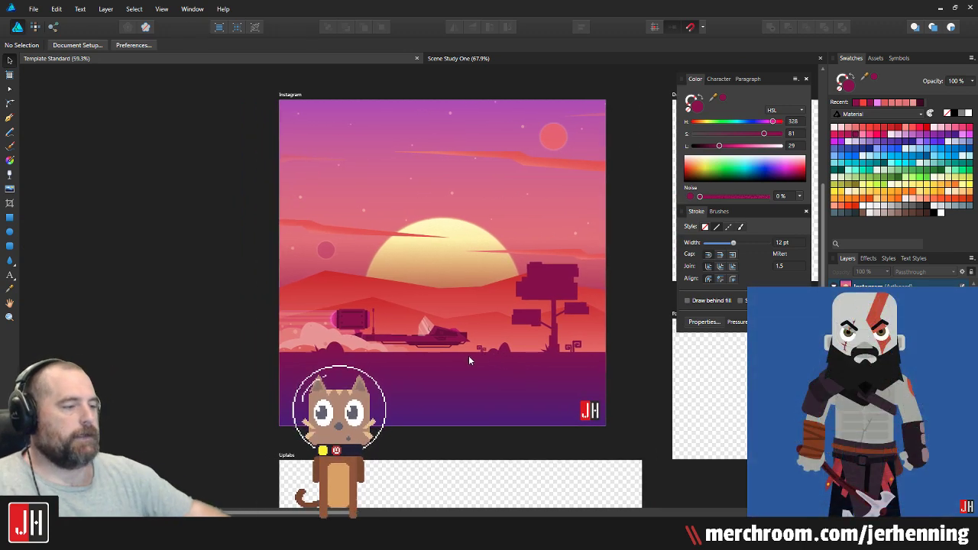
# Step: Scale down the vehicle's antenna beside the engine so it is shorter and thinner
pyautogui.moveTo(475, 246); pyautogui.dragTo(449, 280)
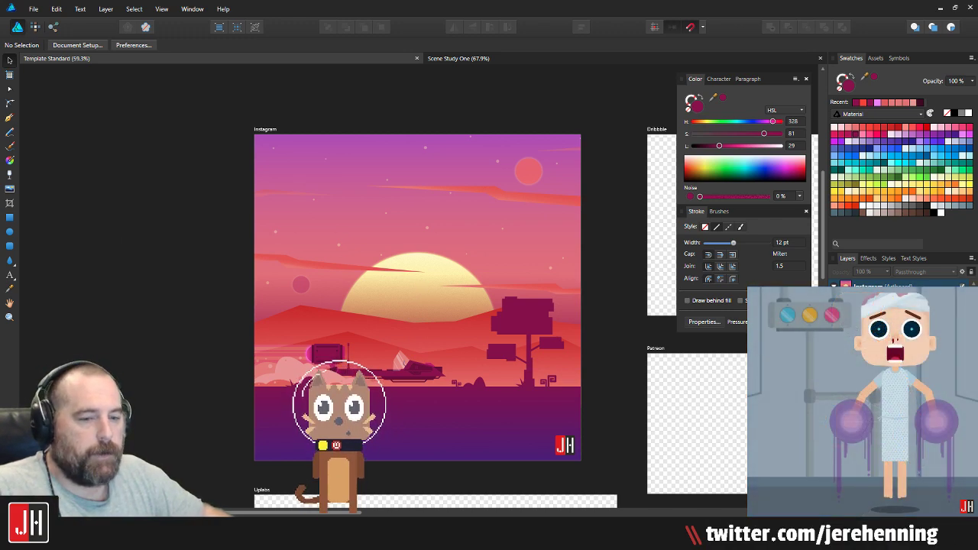
pyautogui.scroll(3, 437, 305)
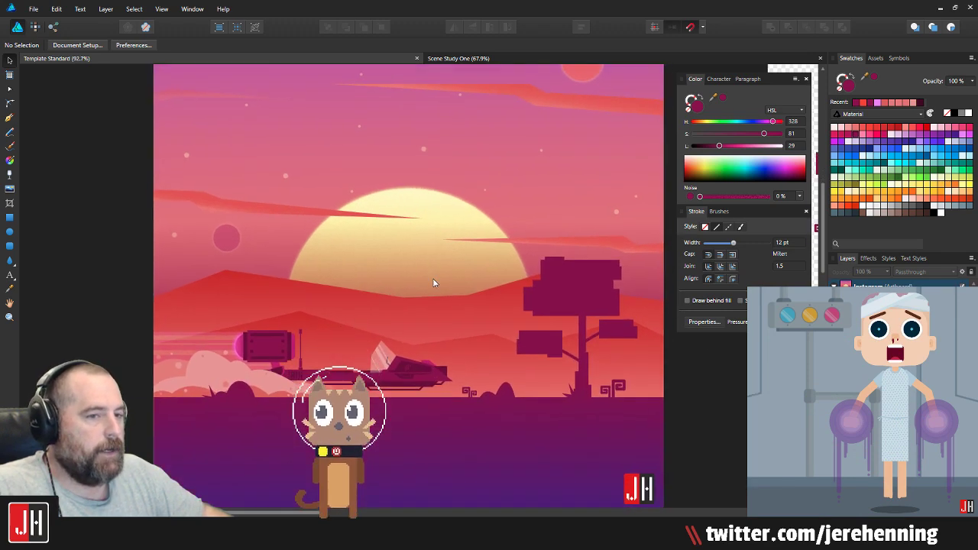
pyautogui.moveTo(448, 304); pyautogui.dragTo(396, 356)
pyautogui.scroll(6, 396, 356)
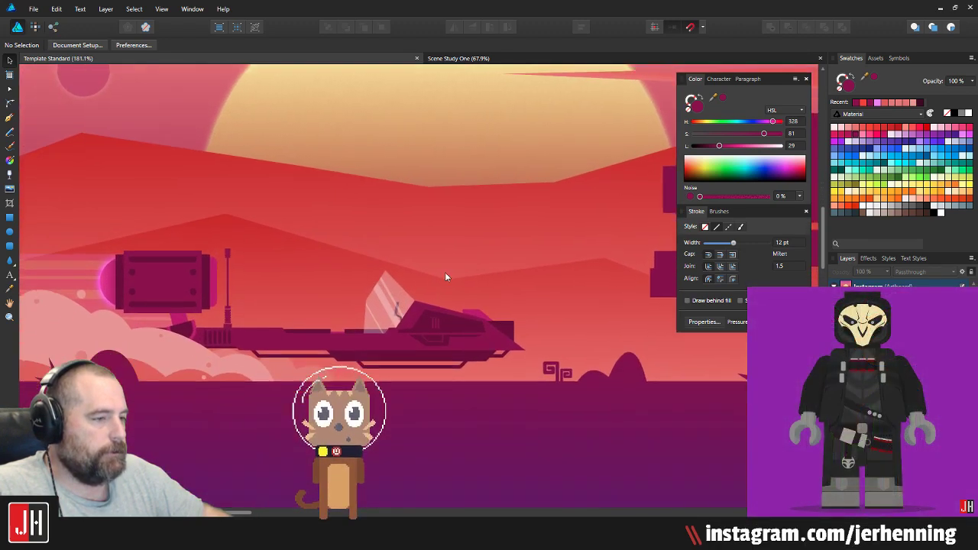
pyautogui.scroll(2, 224, 273)
pyautogui.moveTo(280, 273); pyautogui.dragTo(377, 282)
pyautogui.scroll(3, 374, 283)
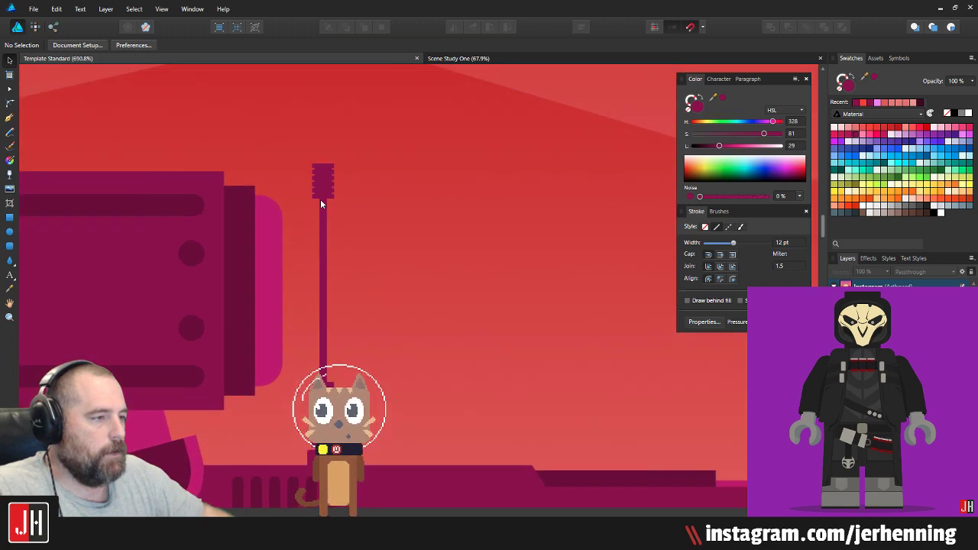
pyautogui.click(328, 189)
pyautogui.doubleClick(330, 183)
pyautogui.moveTo(338, 164); pyautogui.dragTo(376, 345)
pyautogui.scroll(-4, 321, 241)
pyautogui.scroll(4, 376, 359)
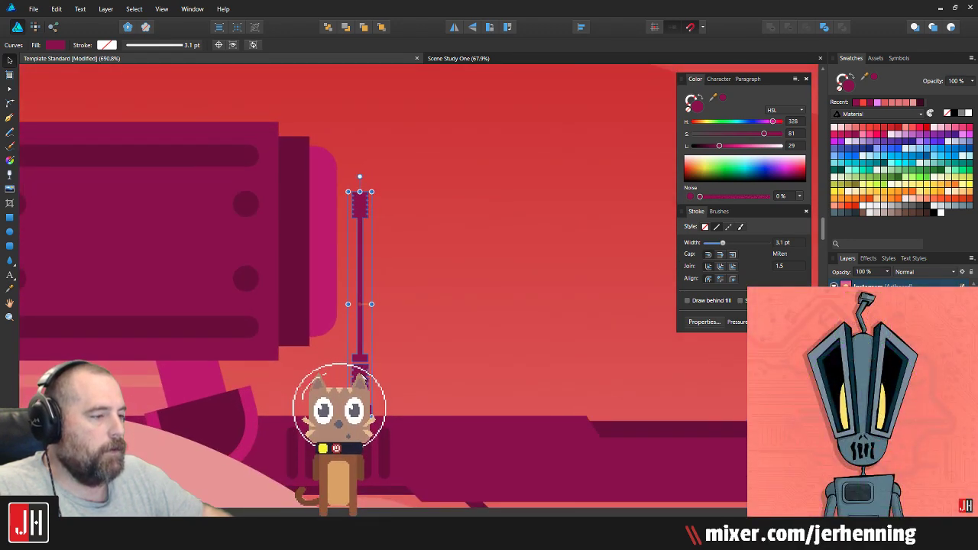
pyautogui.scroll(-6, 416, 345)
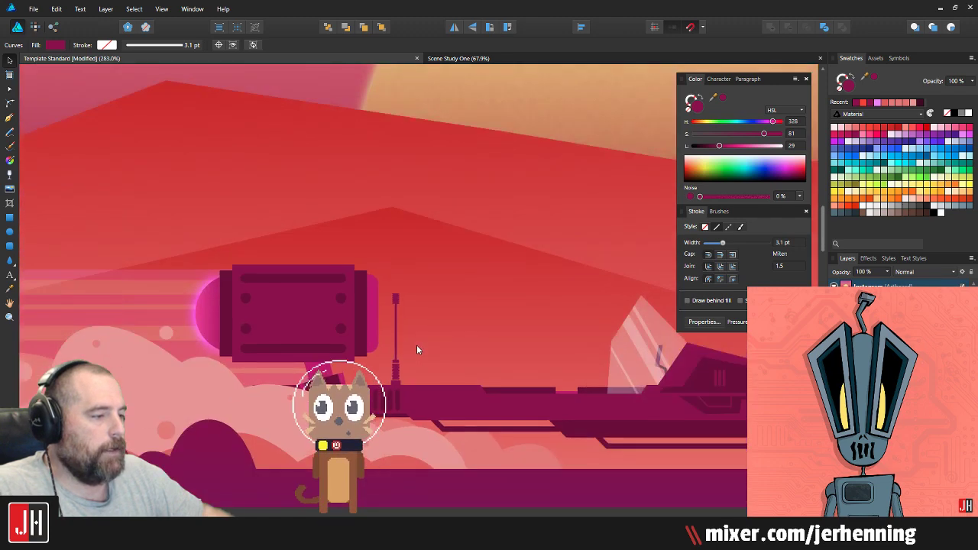
pyautogui.click(169, 342)
# Step: Draw a closed, tilted block silhouette with a small projection on its lower edge inside the vehicle's windshield using the Pen tool
pyautogui.moveTo(553, 382); pyautogui.dragTo(356, 333)
pyautogui.scroll(2, 353, 330)
pyautogui.moveTo(303, 284); pyautogui.dragTo(362, 282)
pyautogui.scroll(3, 366, 281)
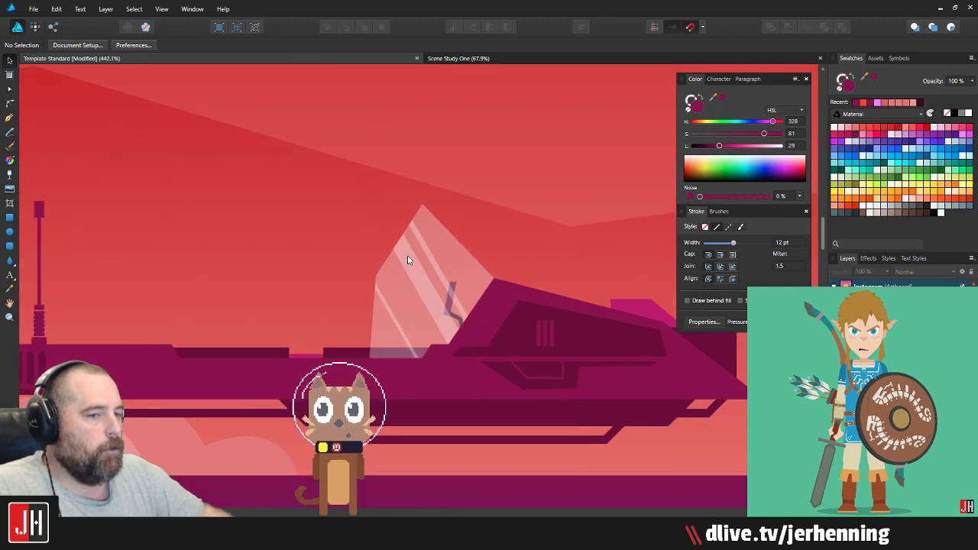
pyautogui.scroll(-3, 377, 258)
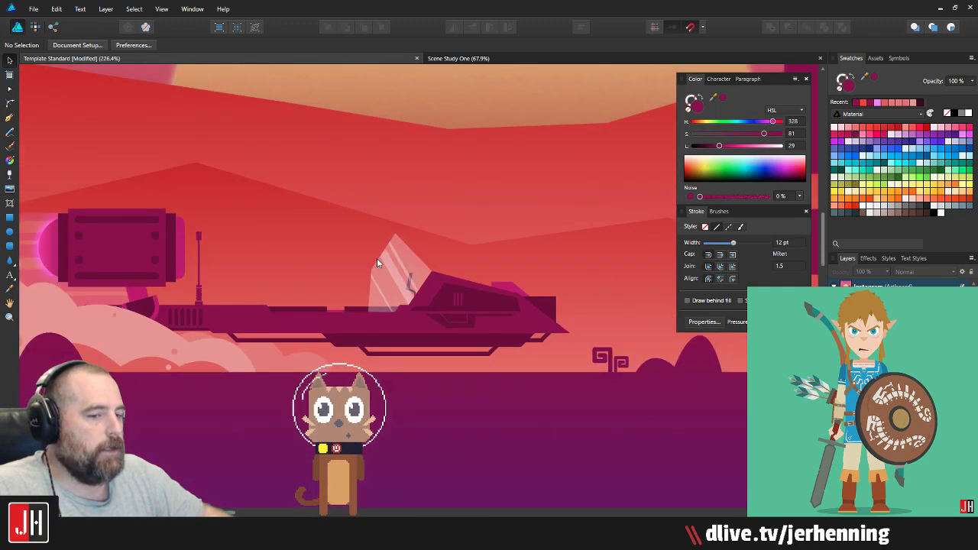
pyautogui.scroll(4, 380, 262)
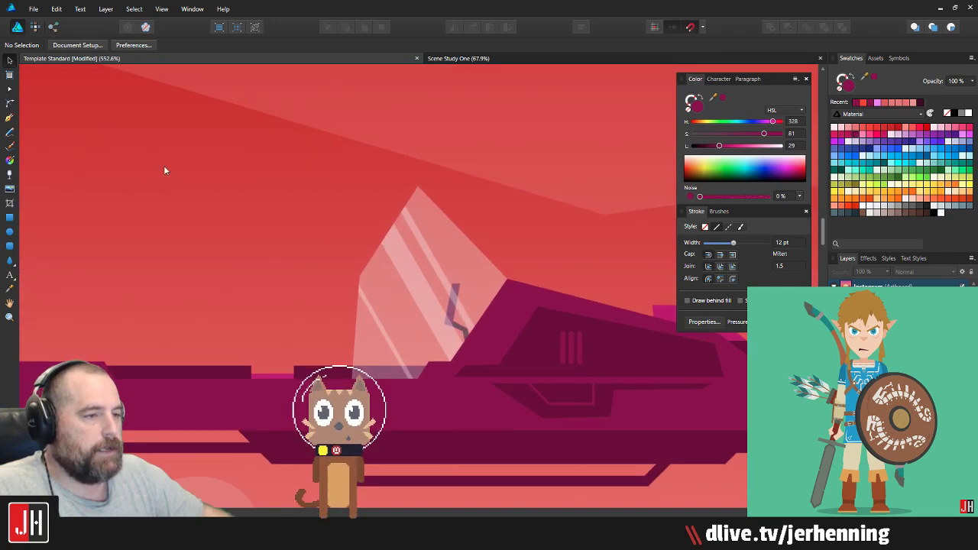
pyautogui.click(9, 118)
pyautogui.scroll(3, 362, 247)
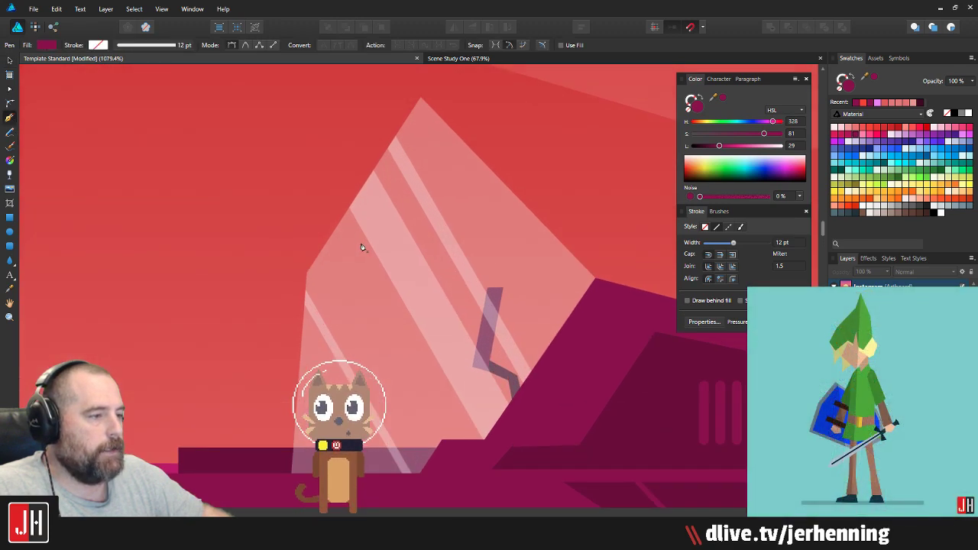
pyautogui.click(449, 236)
pyautogui.click(431, 317)
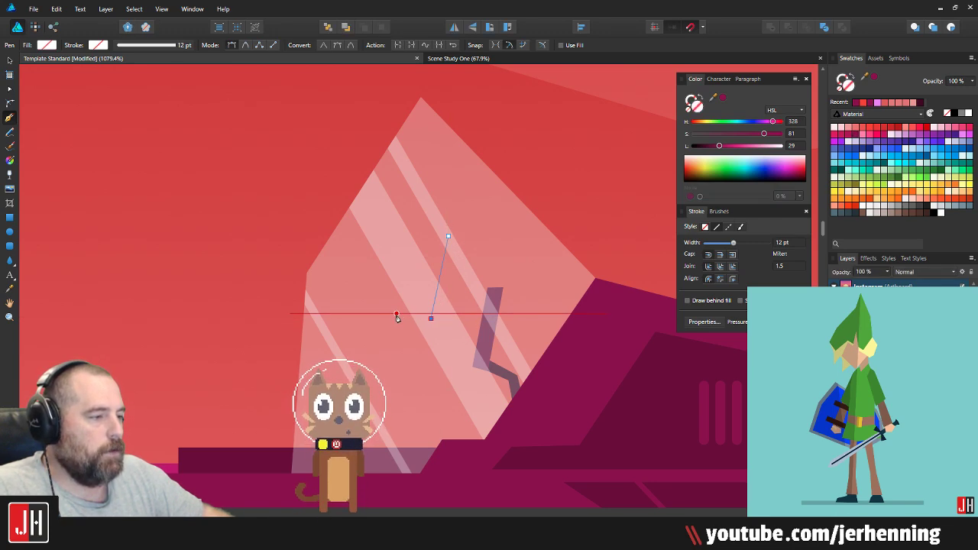
pyautogui.click(387, 314)
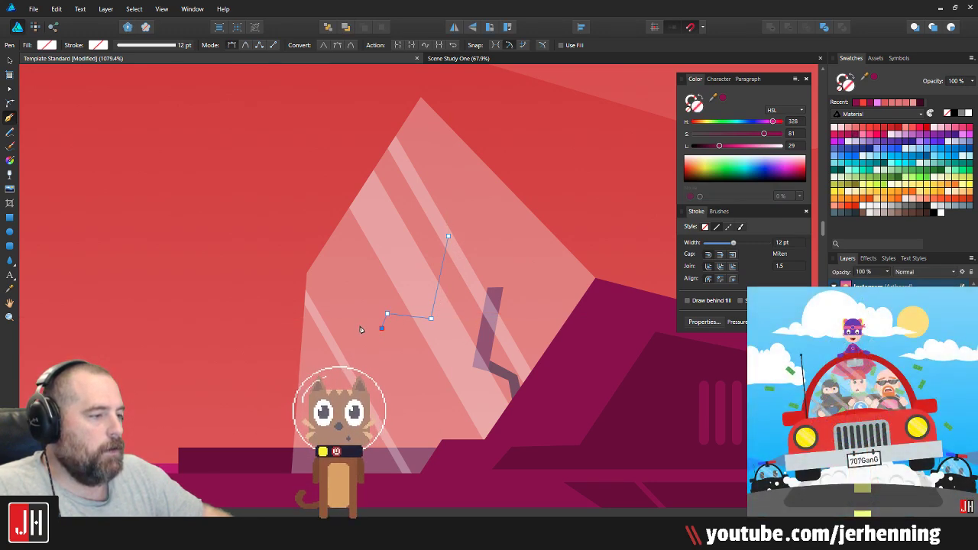
pyautogui.click(375, 314)
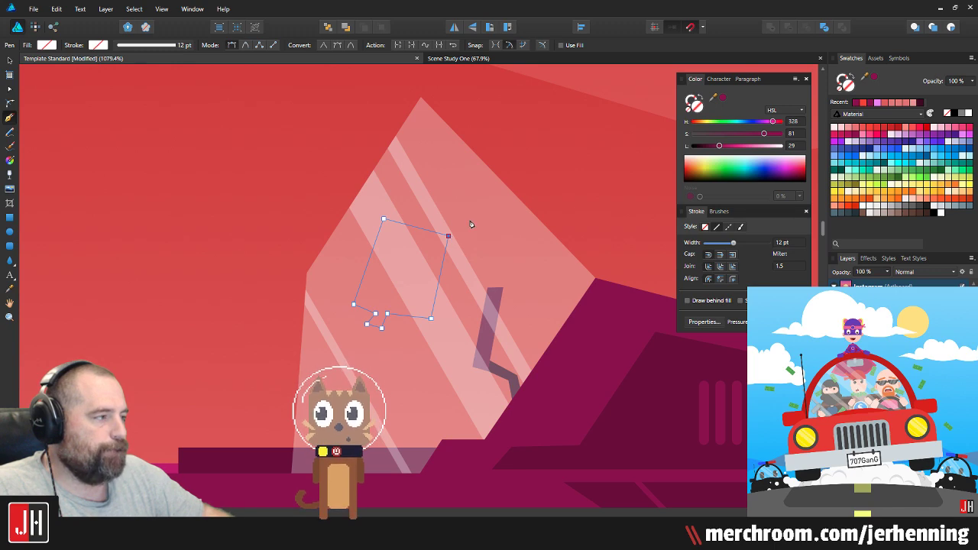
# Step: Fill the windshield silhouette with the dark plum (HSL 328, 81, 22) sampled from the vehicle
pyautogui.scroll(-5, 280, 372)
pyautogui.moveTo(280, 372); pyautogui.dragTo(351, 339)
pyautogui.press('i')
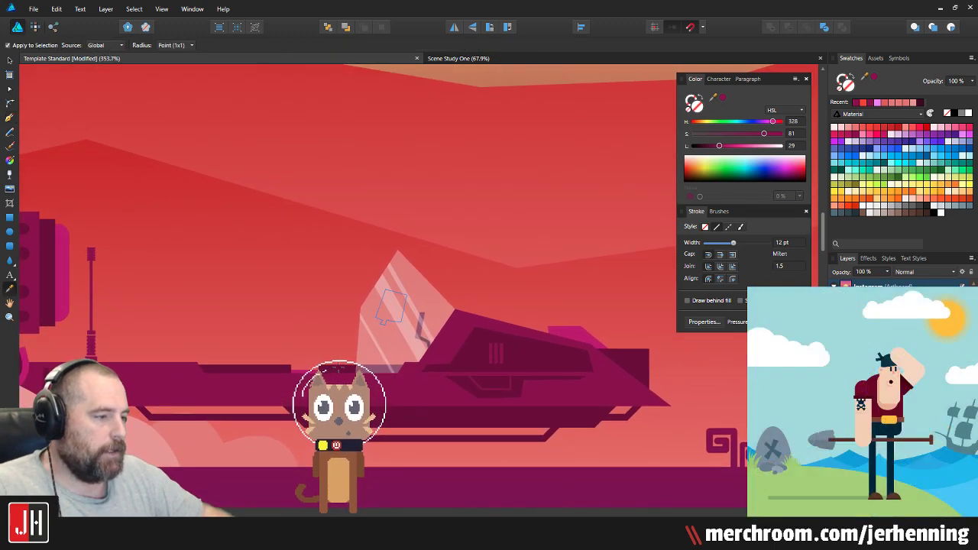
pyautogui.click(338, 367)
pyautogui.press('v')
# Step: Cut the silhouette and paste it above the background hill so it sits behind the windshield glass, adjusting its position slightly
pyautogui.scroll(3, 389, 312)
pyautogui.hotkey('ctrl', 'x')
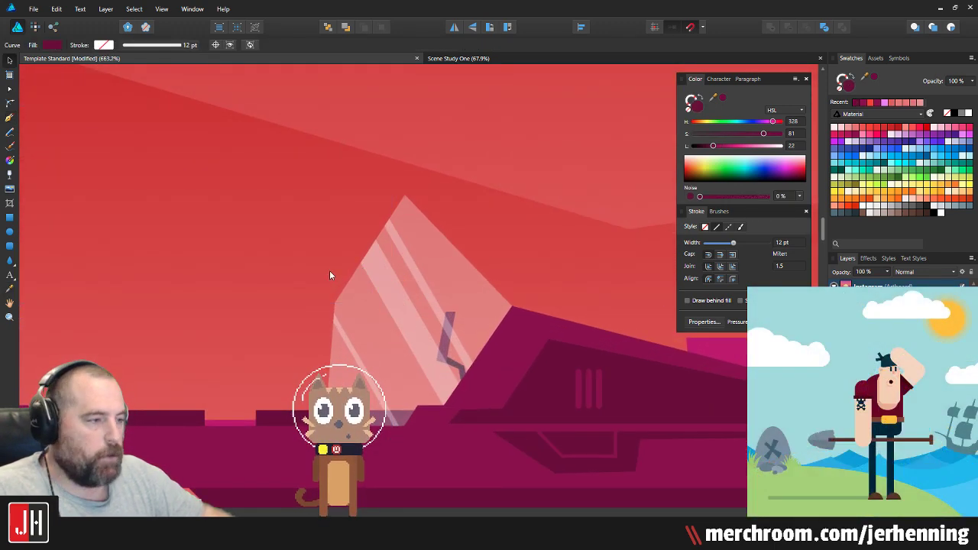
pyautogui.click(329, 271)
pyautogui.hotkey('ctrl', 'v')
pyautogui.scroll(4, 391, 295)
pyautogui.moveTo(410, 312); pyautogui.dragTo(413, 302)
# Step: Reshape the silhouette's lower edge by lowering one bottom corner node and shifting the opposite corner and its neighbouring node
pyautogui.press('a')
pyautogui.scroll(3, 414, 371)
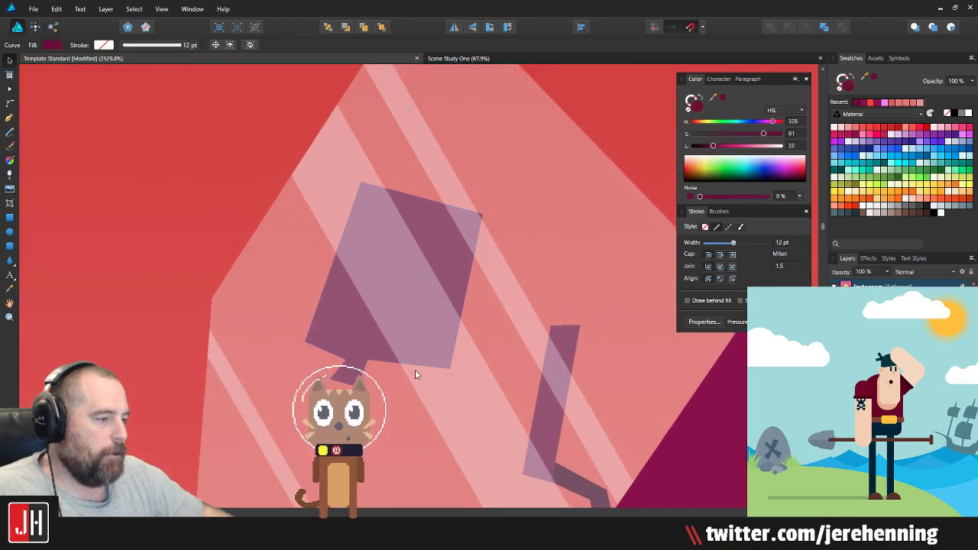
pyautogui.moveTo(462, 405); pyautogui.dragTo(465, 423)
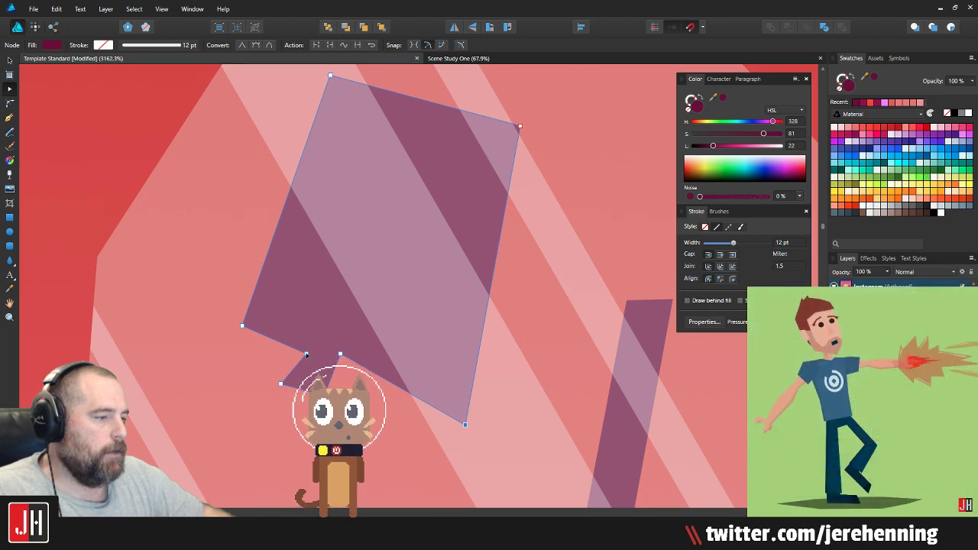
pyautogui.moveTo(259, 330)
pyautogui.mouseDown()
pyautogui.moveTo(263, 316)
pyautogui.moveTo(256, 327)
pyautogui.mouseUp()
pyautogui.hotkey('ctrl', 'z')
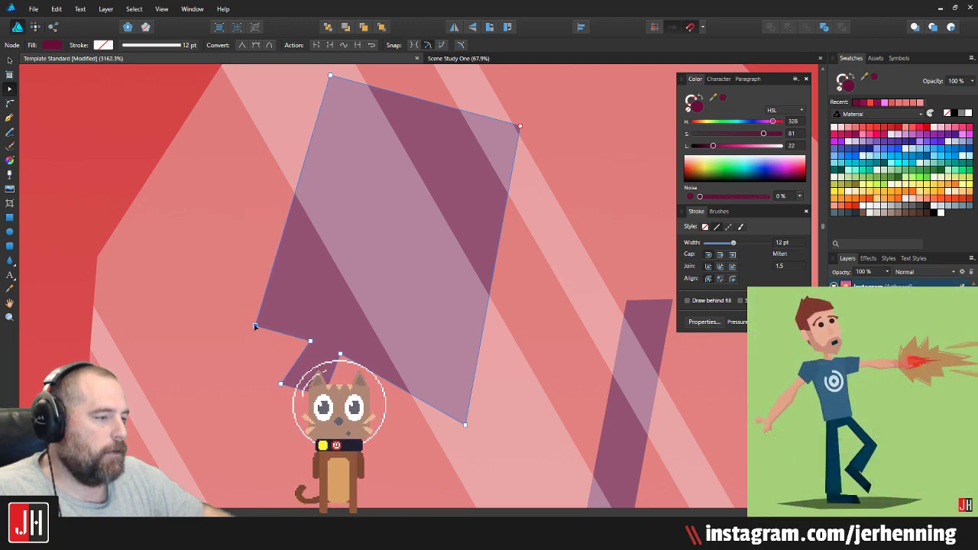
# Step: Draw a closed, jagged hair shape over the top and back of the head silhouette with the Pen tool and fill it dark plum (HSL 328, 81, 22)
pyautogui.press('v')
pyautogui.scroll(-5, 277, 322)
pyautogui.scroll(-2, 278, 326)
pyautogui.click(369, 211)
pyautogui.scroll(4, 301, 301)
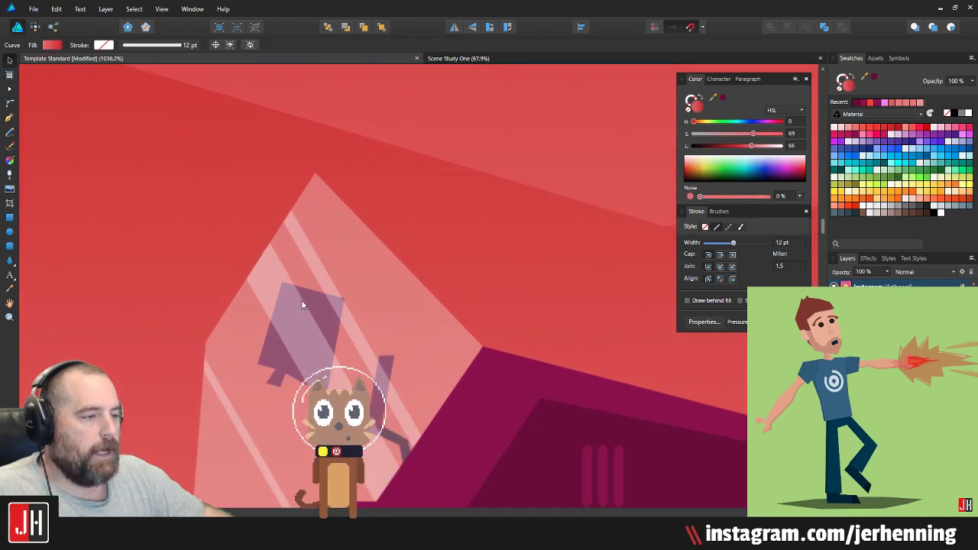
pyautogui.press('p')
pyautogui.scroll(2, 289, 330)
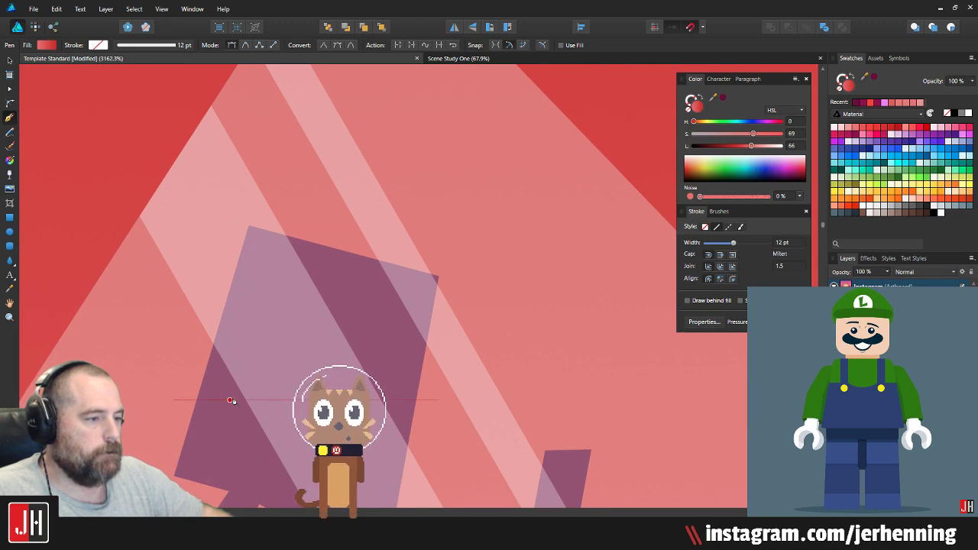
pyautogui.moveTo(231, 401); pyautogui.dragTo(319, 355)
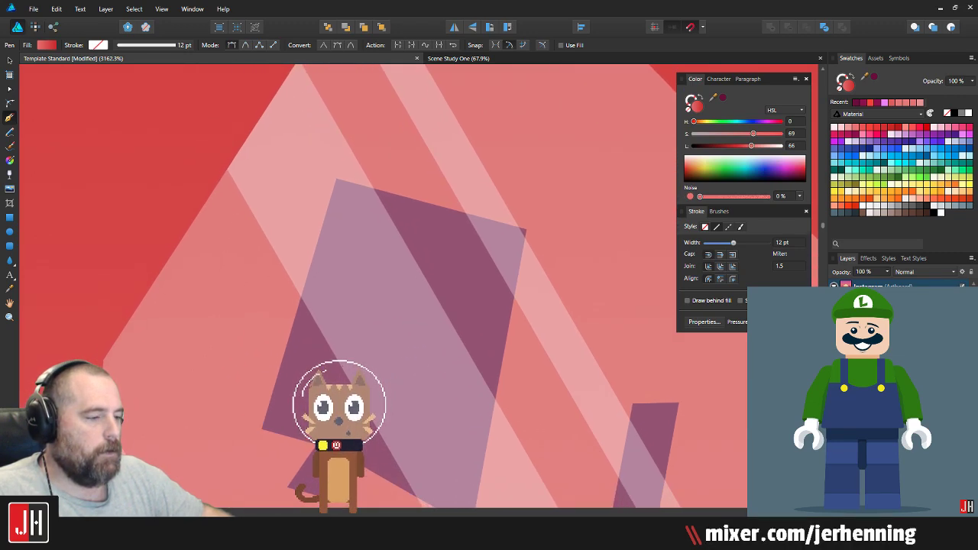
pyautogui.moveTo(228, 466); pyautogui.dragTo(250, 445)
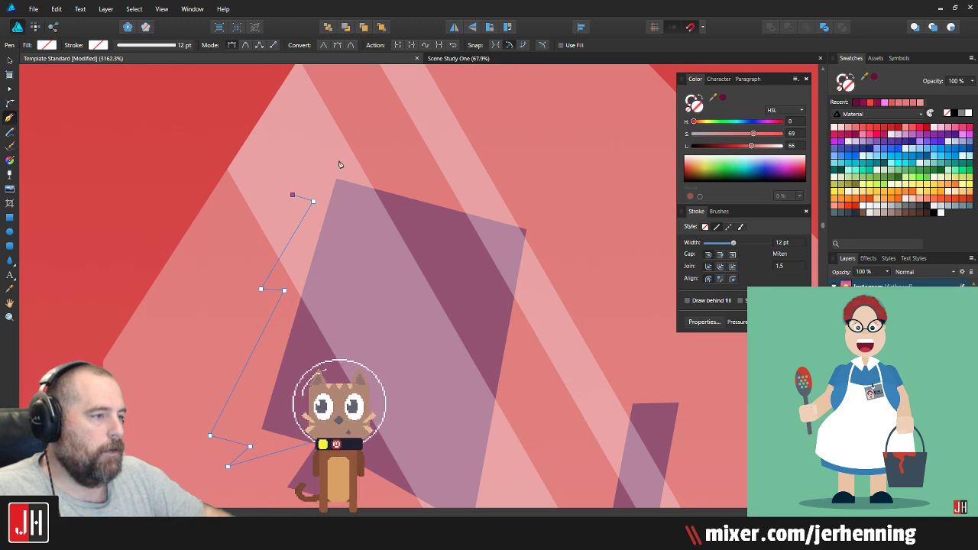
pyautogui.click(433, 188)
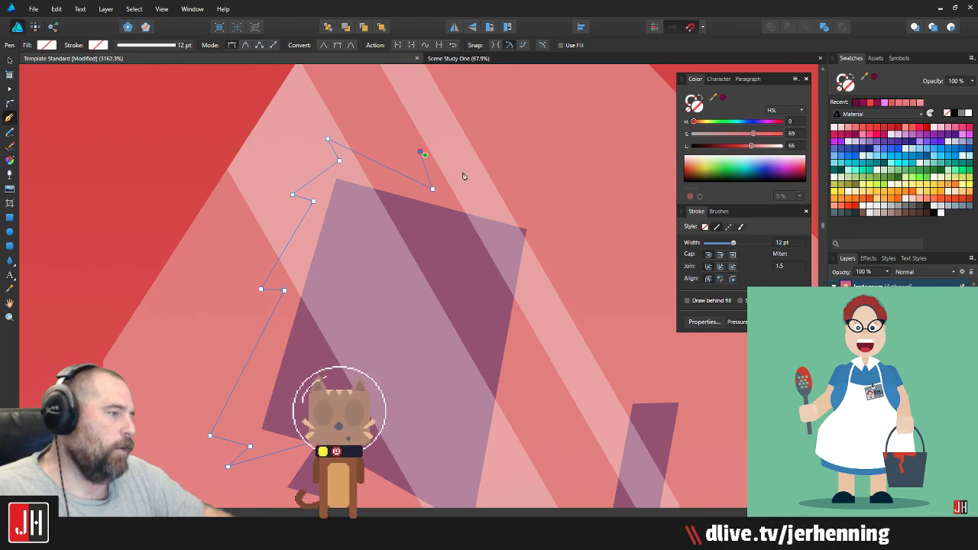
pyautogui.click(506, 208)
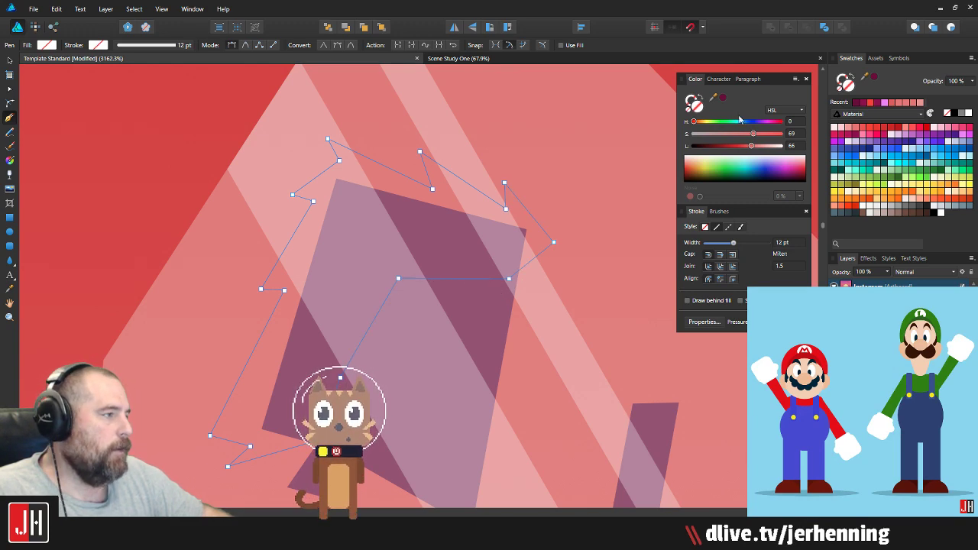
pyautogui.press('Return')
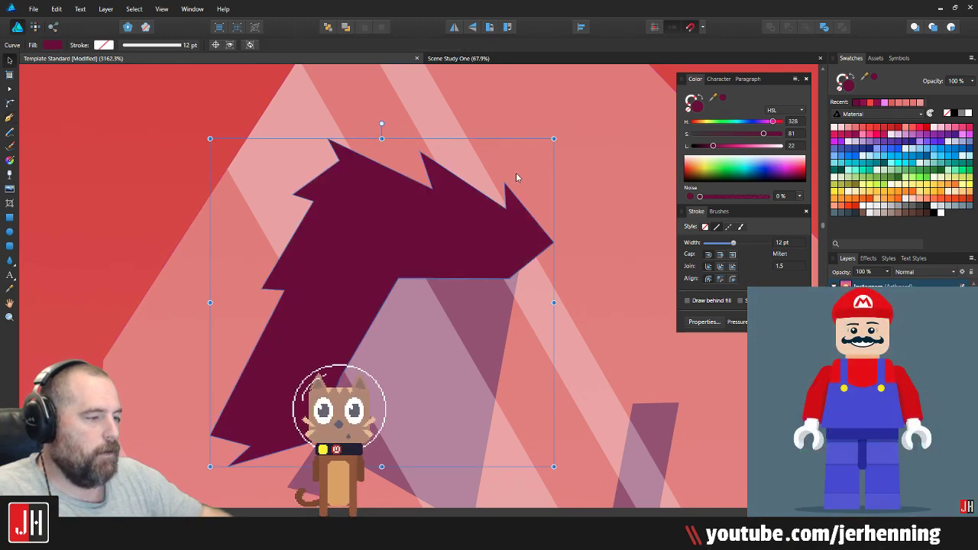
# Step: Cut the hair shape and paste it directly above the background hill so it sits behind the windshield glass
pyautogui.scroll(-4, 470, 286)
pyautogui.hotkey('ctrl', 'x')
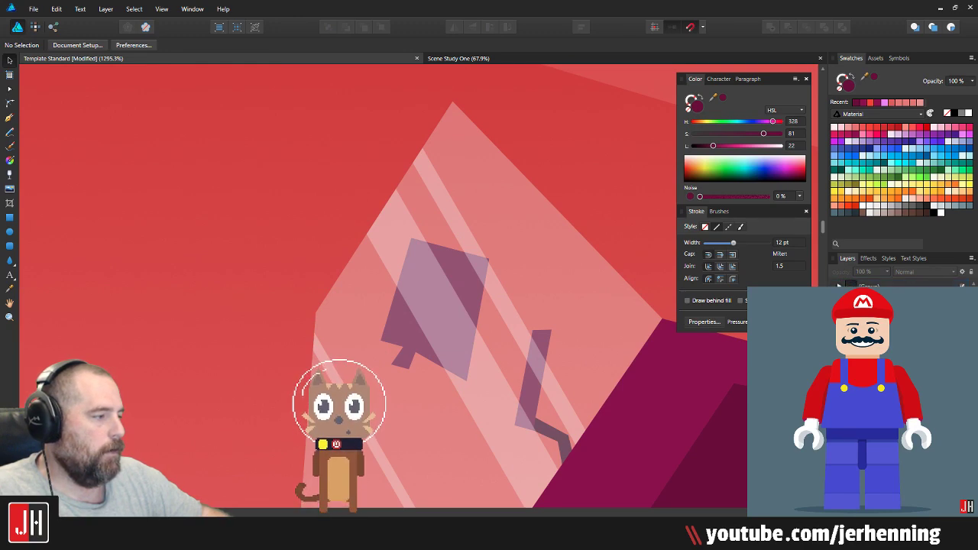
pyautogui.click(451, 306)
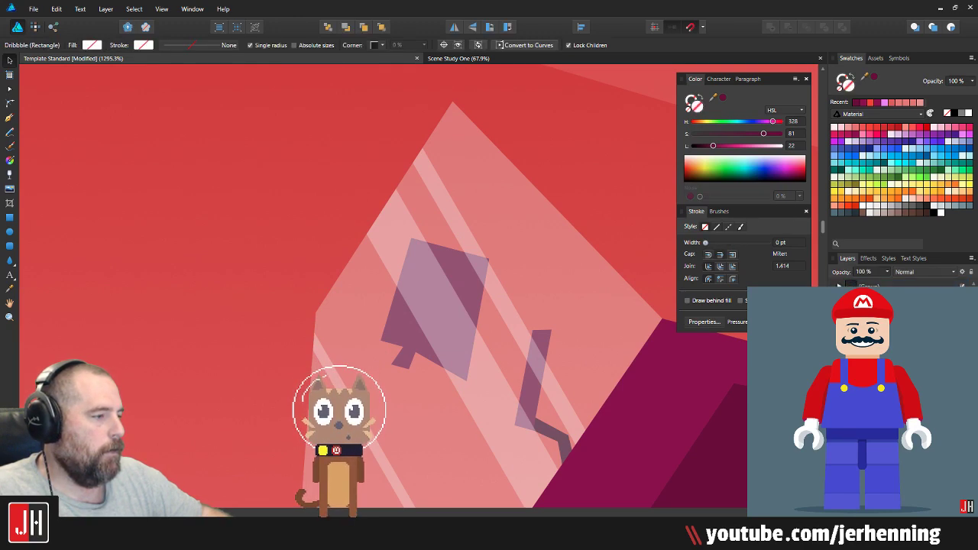
pyautogui.doubleClick(249, 195)
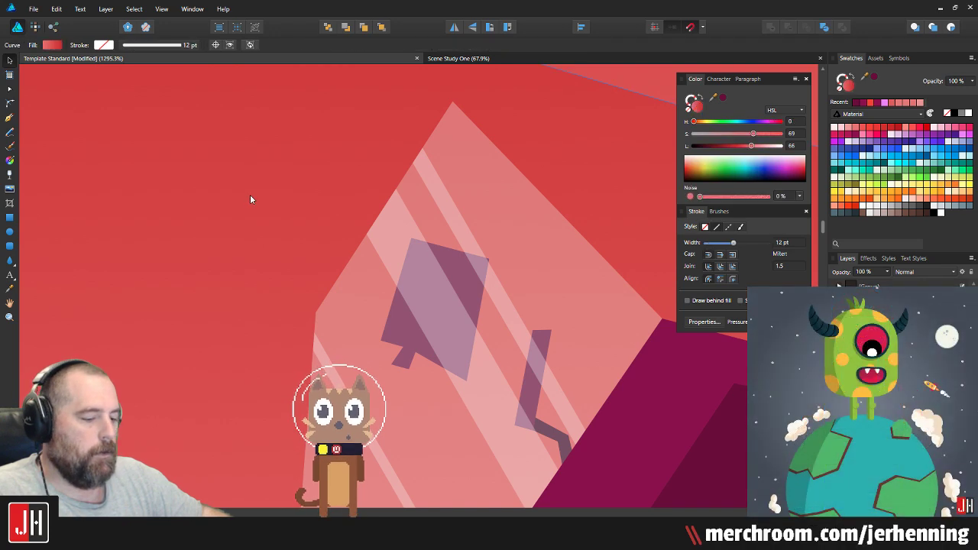
pyautogui.hotkey('ctrl', 'v')
pyautogui.scroll(-4, 261, 202)
pyautogui.scroll(-3, 262, 206)
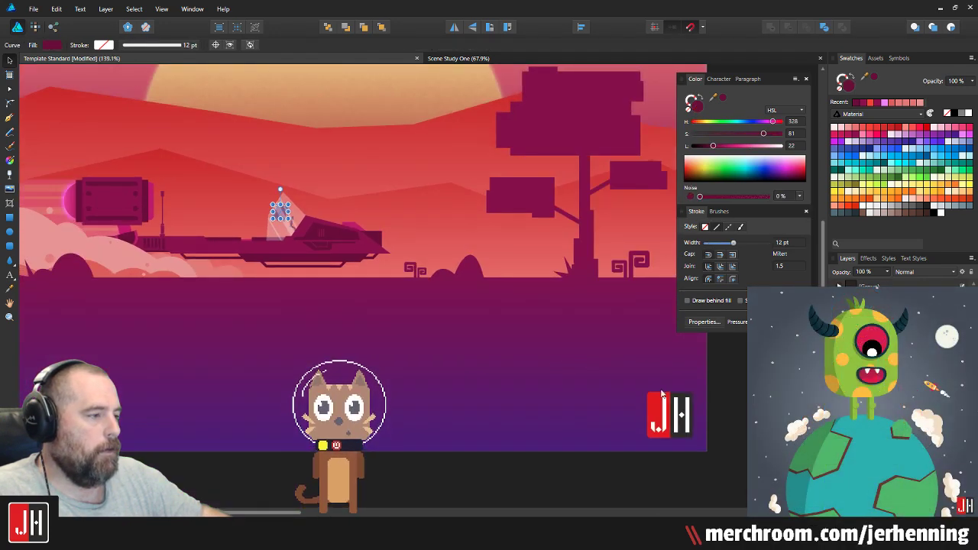
pyautogui.hotkey('ctrl', 'd')
# Step: Examine the head and hair silhouette behind the windshield, both up close and against the whole vehicle
pyautogui.scroll(2, 276, 223)
pyautogui.scroll(6, 276, 222)
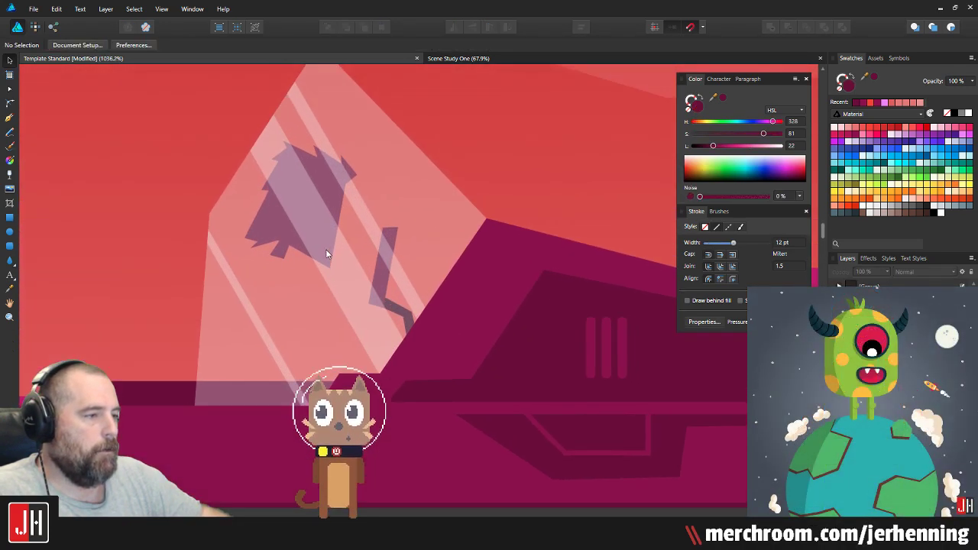
pyautogui.scroll(-6, 489, 305)
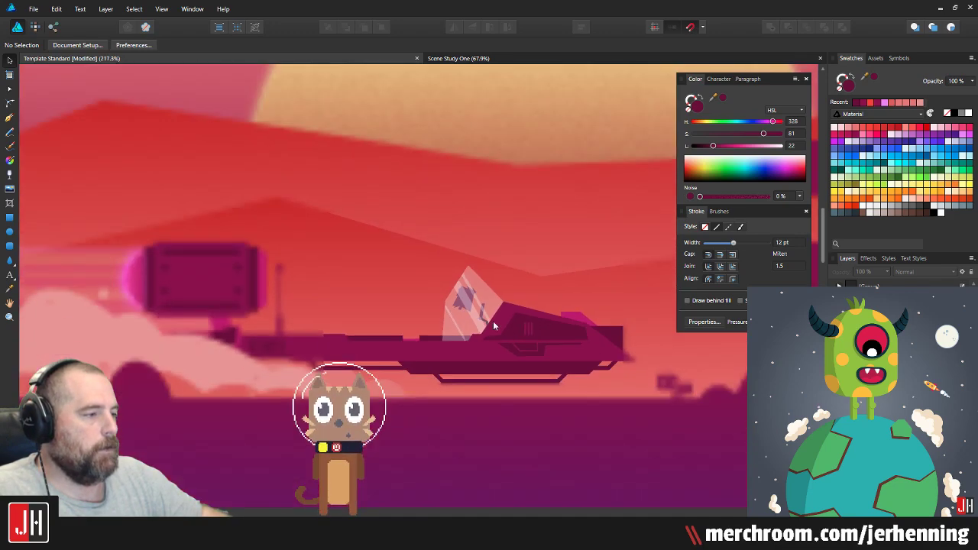
pyautogui.click(497, 348)
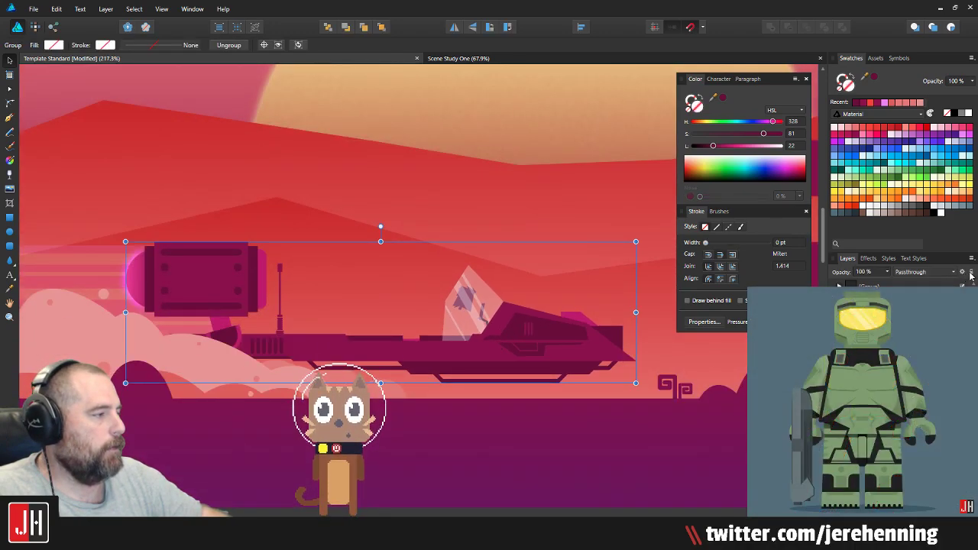
pyautogui.scroll(6, 475, 305)
pyautogui.doubleClick(489, 284)
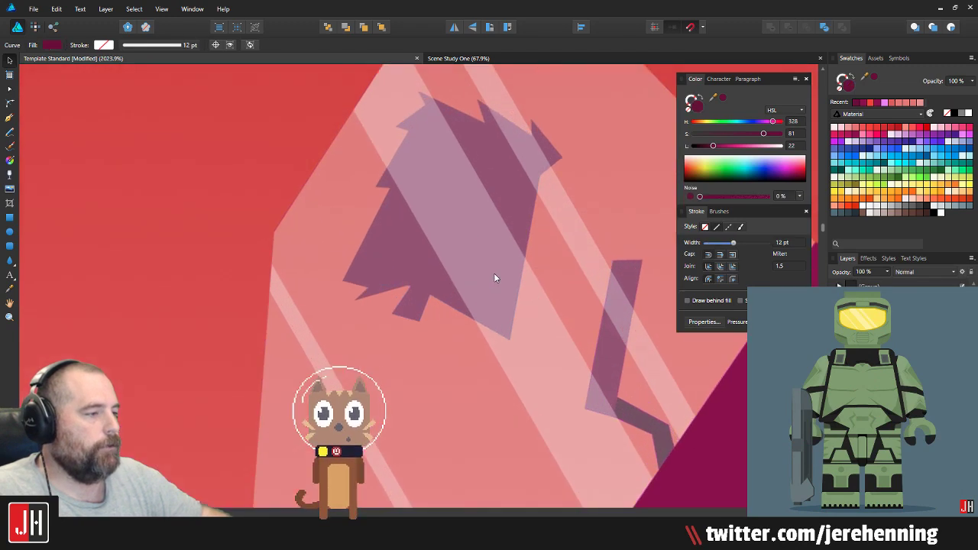
pyautogui.moveTo(545, 115); pyautogui.dragTo(536, 123)
pyautogui.scroll(2, 498, 229)
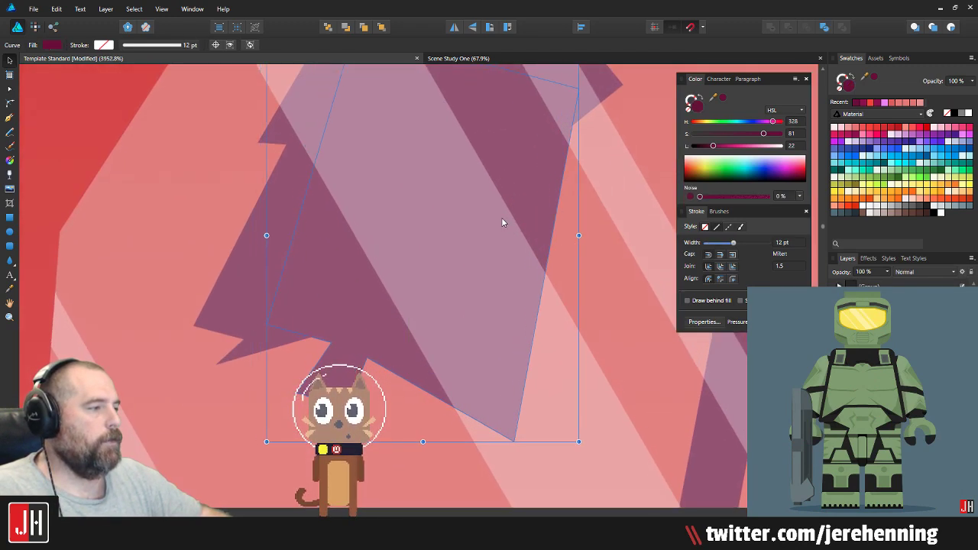
pyautogui.scroll(-3, 498, 237)
pyautogui.scroll(-5, 497, 250)
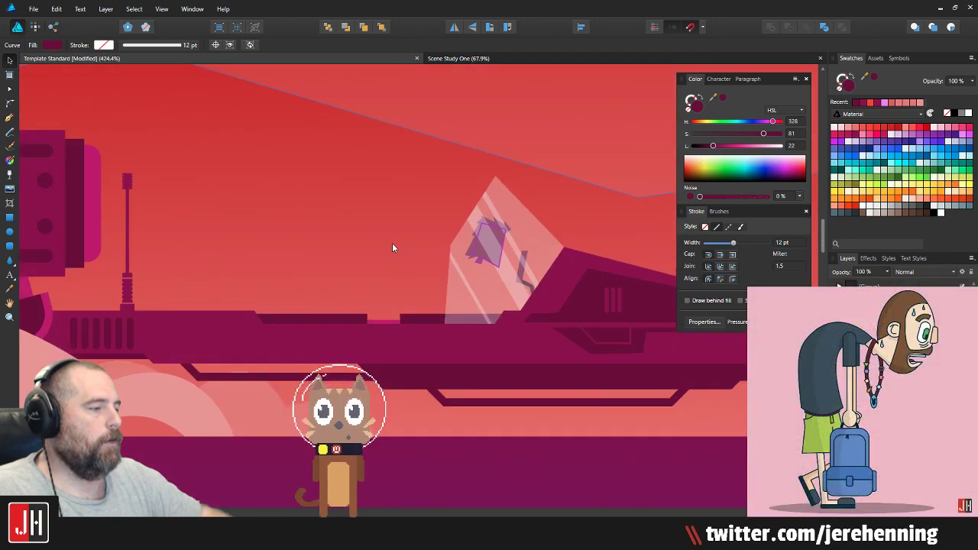
# Step: Draw a closed, thin bent strand streaming backward from the back of the hair with the Pen tool, directly above the background hill
pyautogui.click(392, 244)
pyautogui.moveTo(492, 244); pyautogui.dragTo(404, 262)
pyautogui.scroll(7, 419, 277)
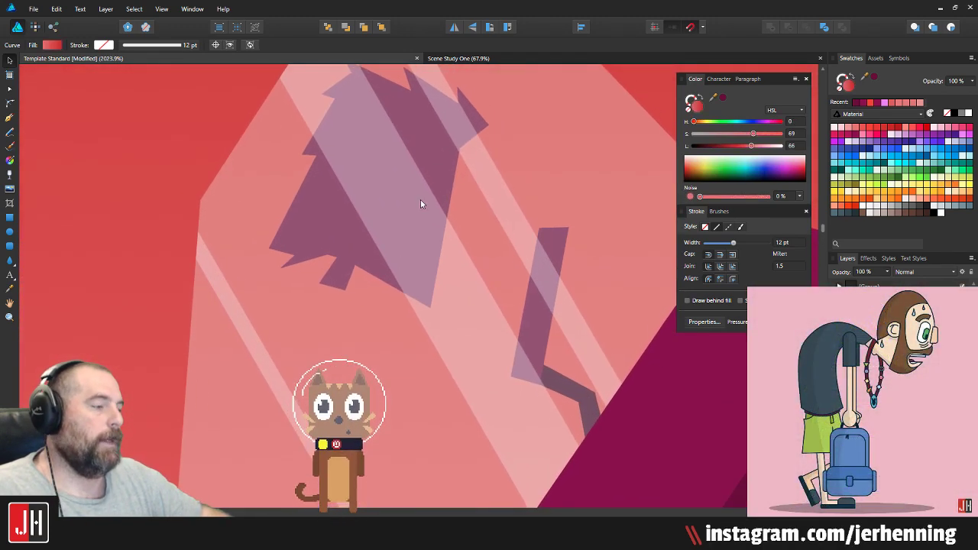
pyautogui.moveTo(426, 181); pyautogui.dragTo(445, 276)
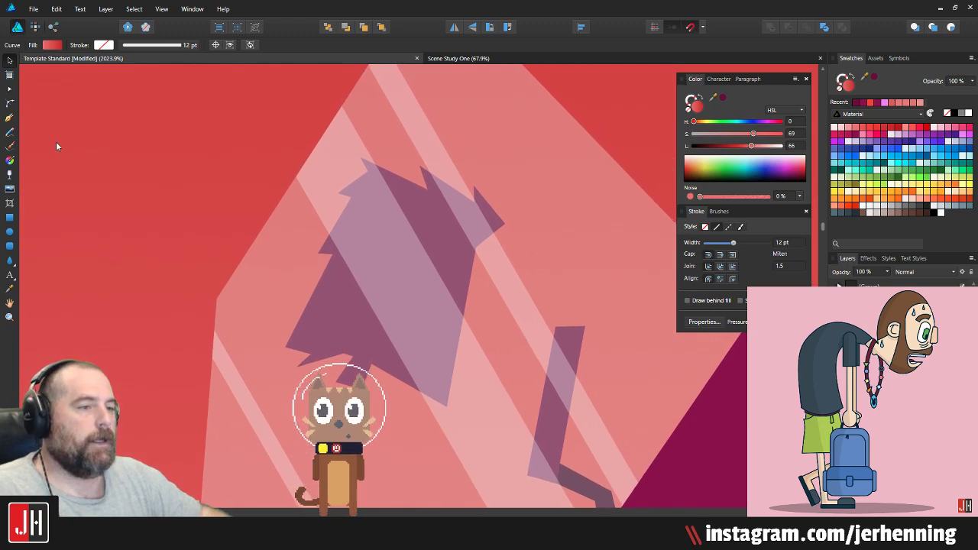
pyautogui.click(10, 116)
pyautogui.scroll(4, 319, 196)
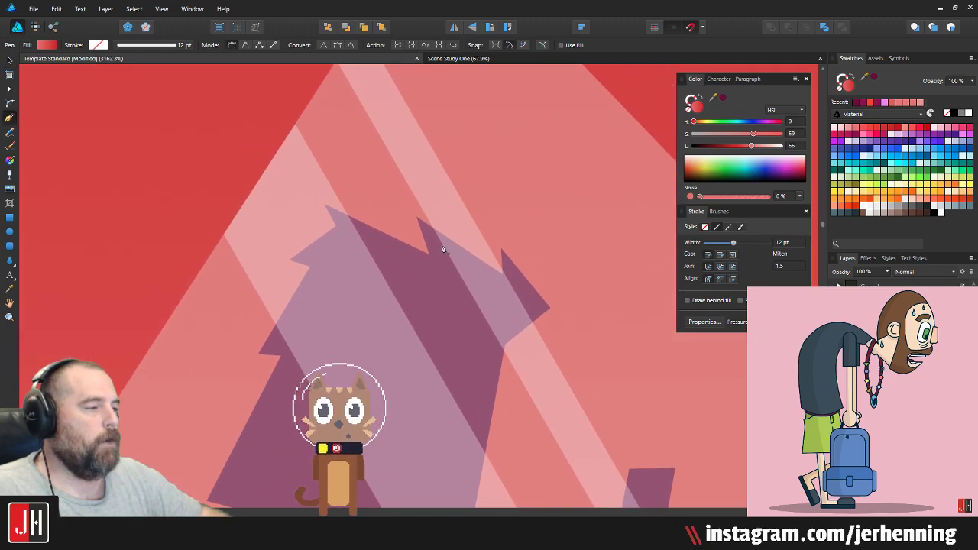
pyautogui.hscroll(-2, 443, 249)
pyautogui.click(390, 301)
pyautogui.click(325, 281)
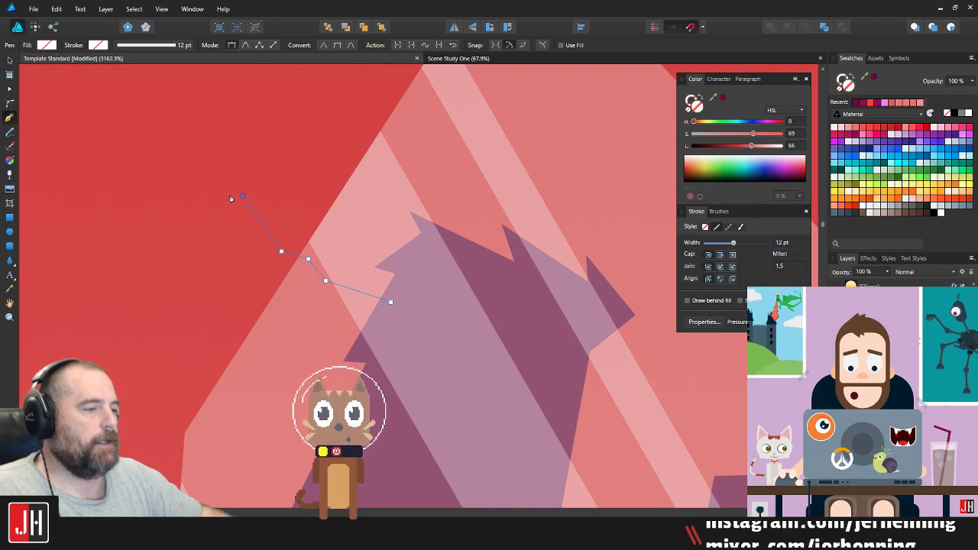
pyautogui.moveTo(242, 195); pyautogui.dragTo(224, 194)
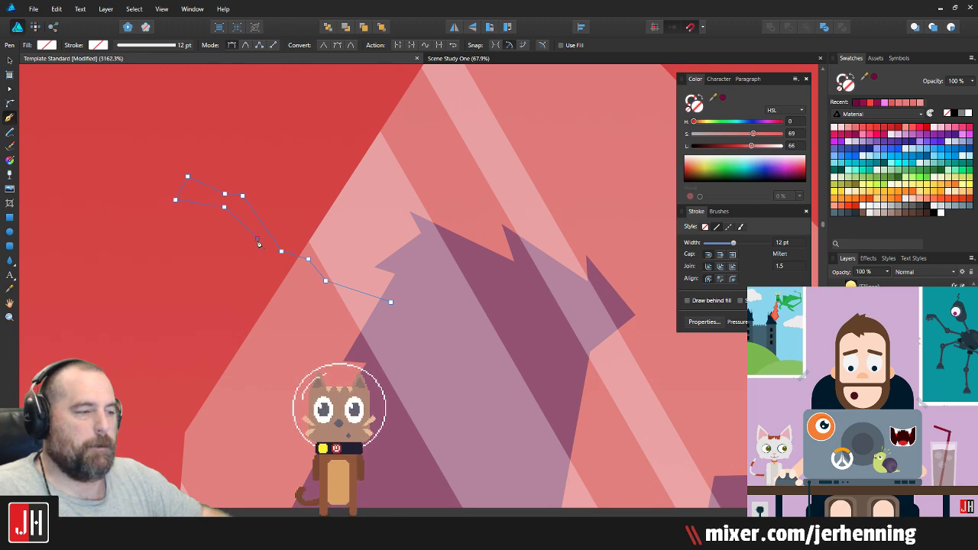
pyautogui.moveTo(271, 264); pyautogui.dragTo(306, 271)
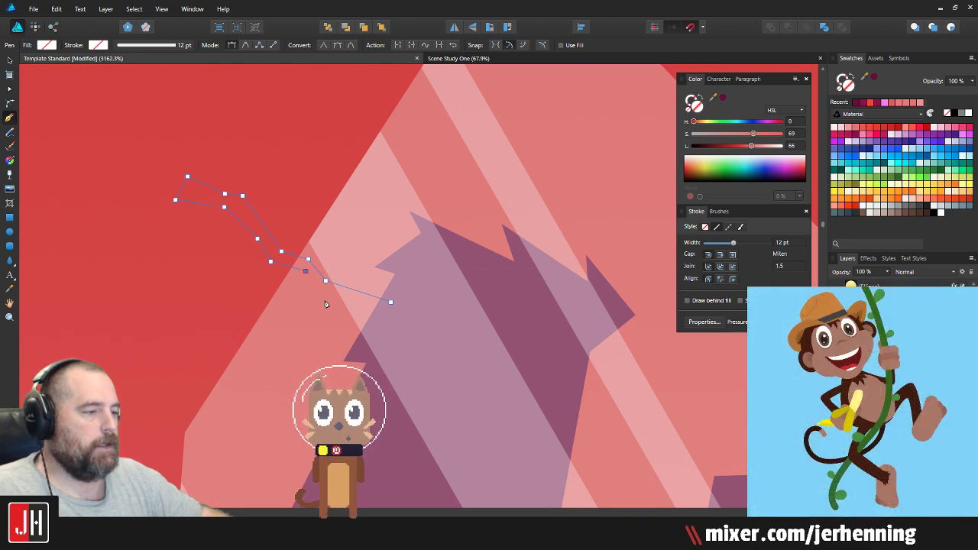
pyautogui.click(391, 303)
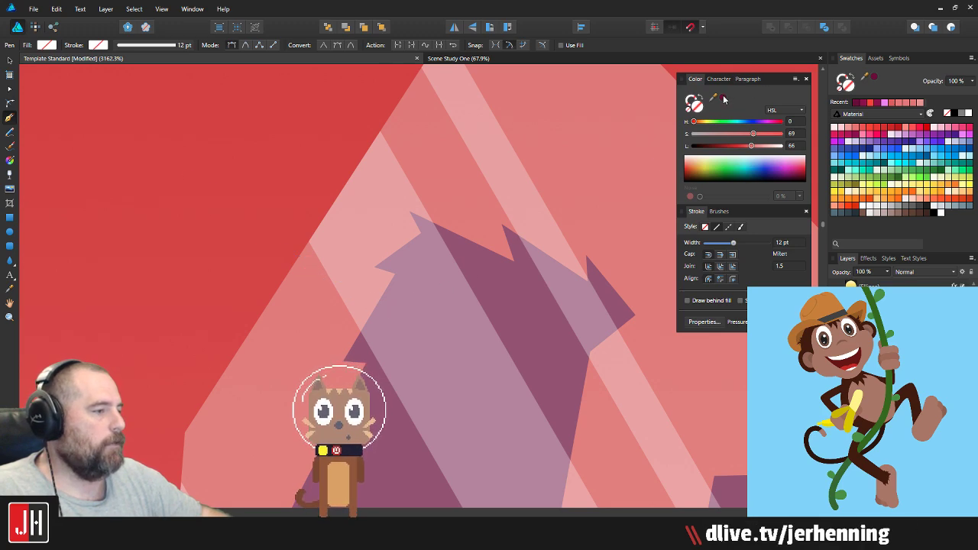
# Step: Fill the strand with the sampled dark plum (HSL 328, 81, 22) and shift it slightly down toward the head
pyautogui.click(724, 100)
pyautogui.press('v')
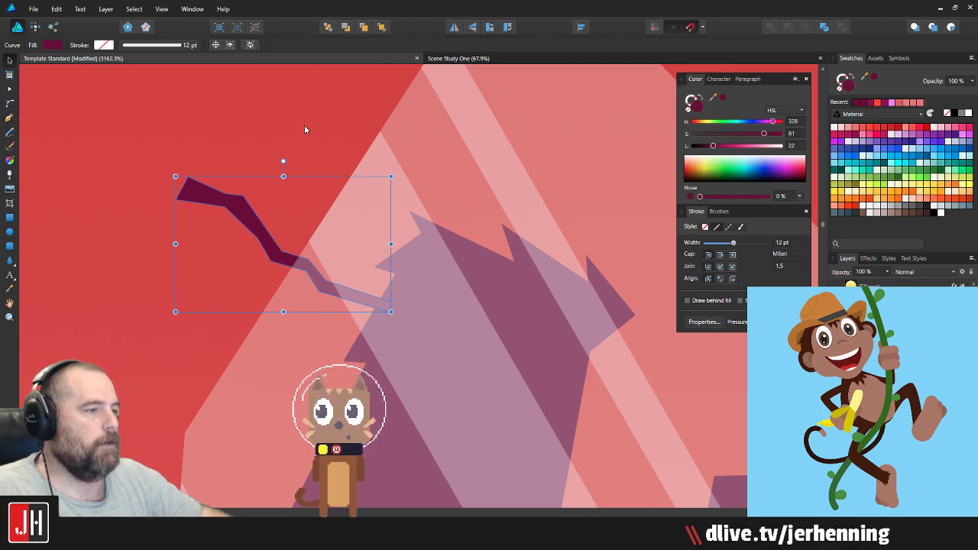
pyautogui.click(305, 129)
pyautogui.scroll(-7, 313, 151)
pyautogui.moveTo(314, 157); pyautogui.dragTo(295, 182)
pyautogui.scroll(6, 296, 183)
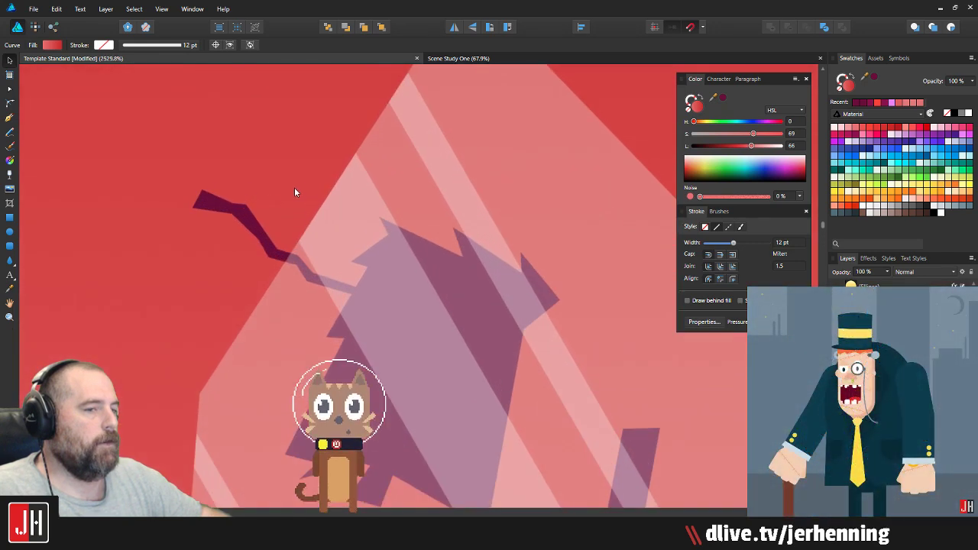
pyautogui.moveTo(255, 230)
pyautogui.mouseDown()
pyautogui.moveTo(266, 237)
pyautogui.moveTo(258, 242)
pyautogui.mouseUp()
pyautogui.scroll(-3, 271, 257)
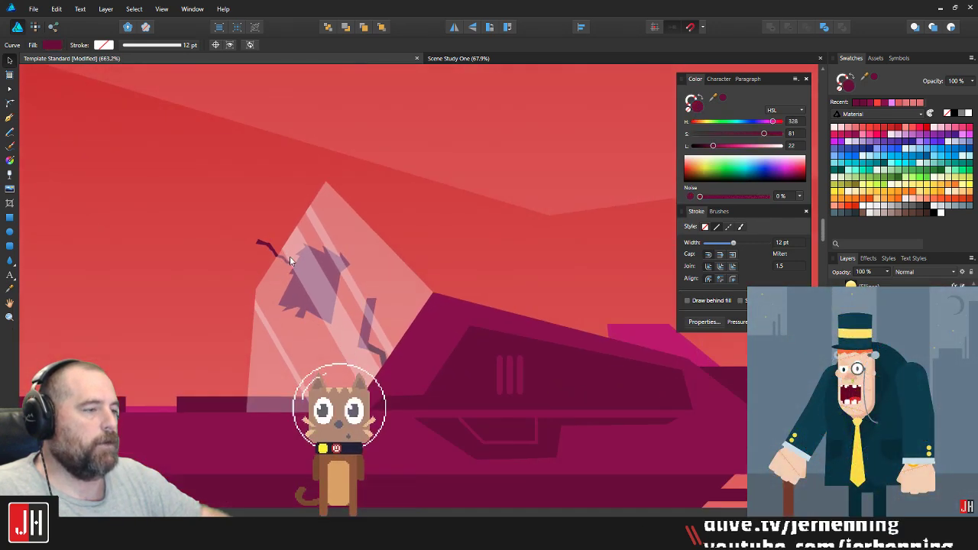
# Step: Scale the strand down from its outer end, keeping it attached to the back of the hair
pyautogui.scroll(6, 289, 256)
pyautogui.click(268, 245)
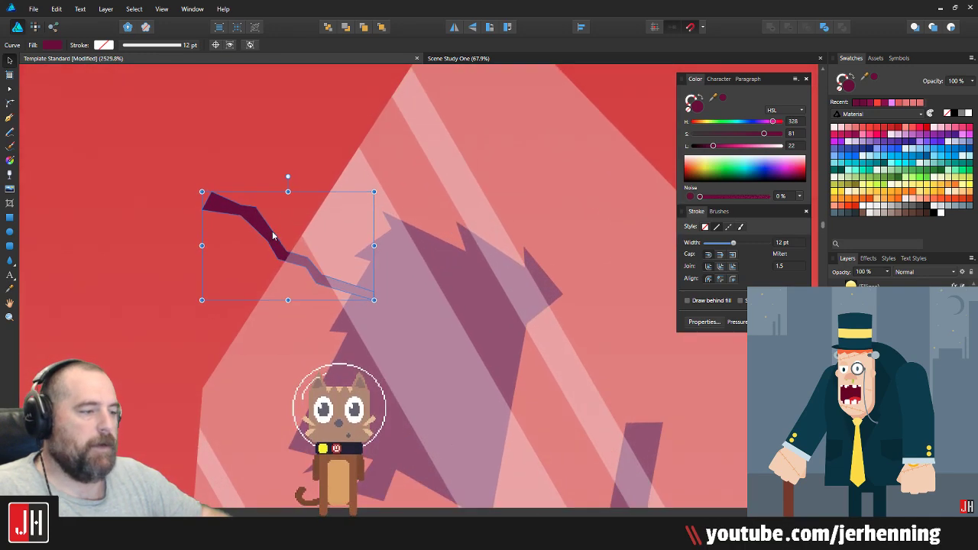
pyautogui.scroll(-8, 275, 231)
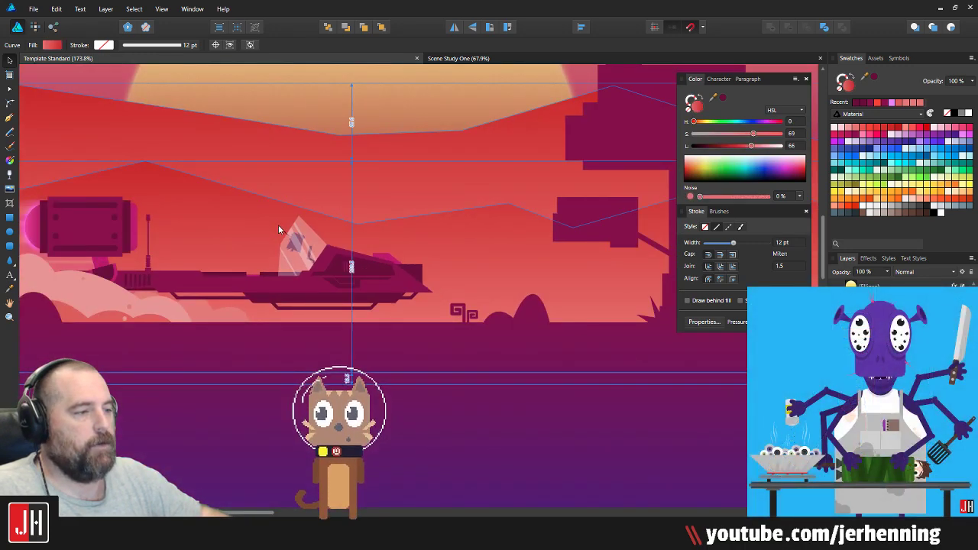
pyautogui.scroll(8, 297, 255)
pyautogui.moveTo(228, 185); pyautogui.dragTo(251, 206)
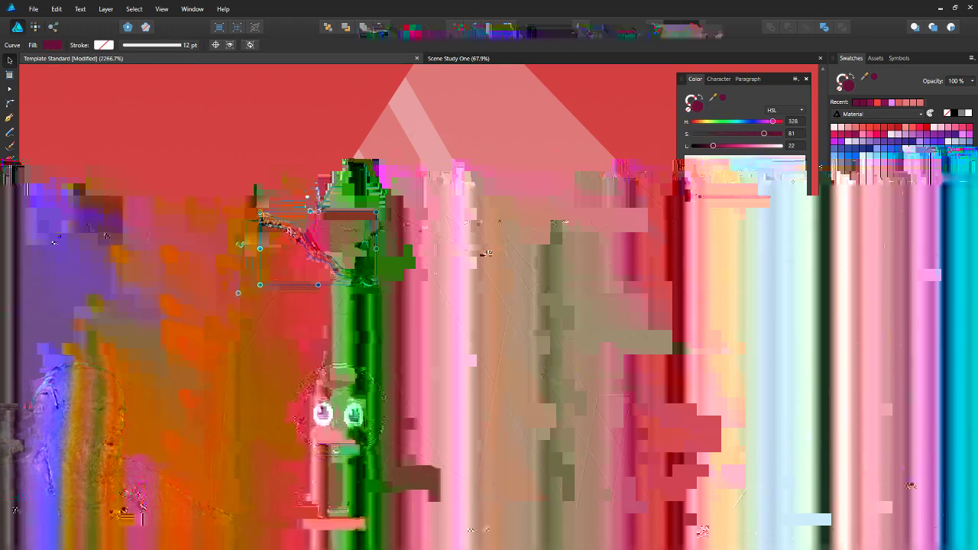
pyautogui.scroll(-8, 293, 233)
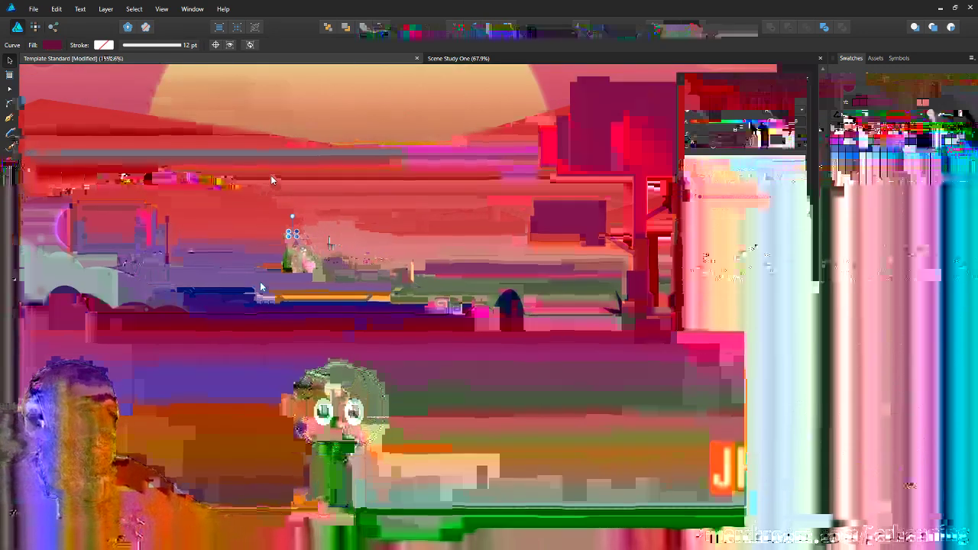
pyautogui.scroll(-3, 279, 259)
pyautogui.scroll(-2, 330, 305)
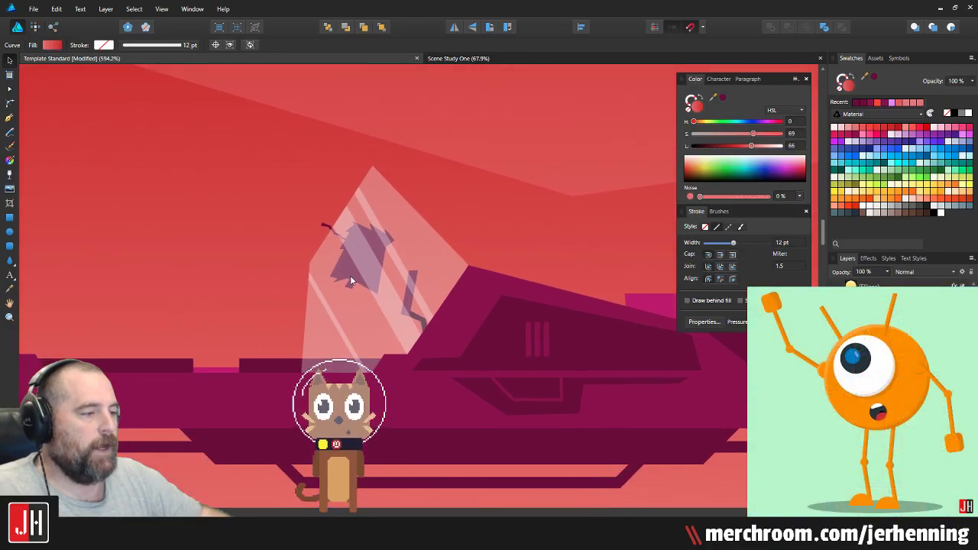
# Step: Draw a closed, slim torso outline with the Pen tool from the neck down to the cockpit edge behind the windshield
pyautogui.scroll(3, 336, 267)
pyautogui.click(9, 118)
pyautogui.scroll(2, 321, 336)
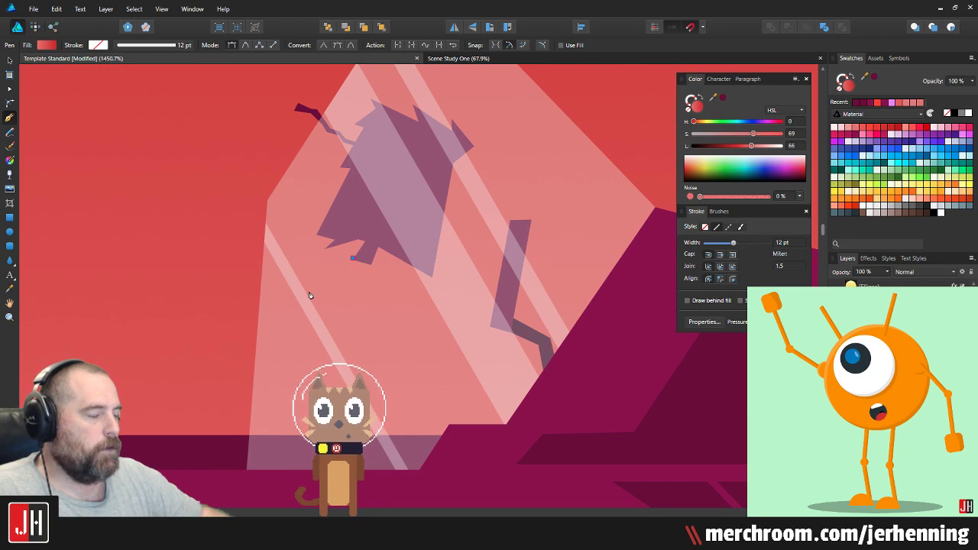
pyautogui.click(330, 274)
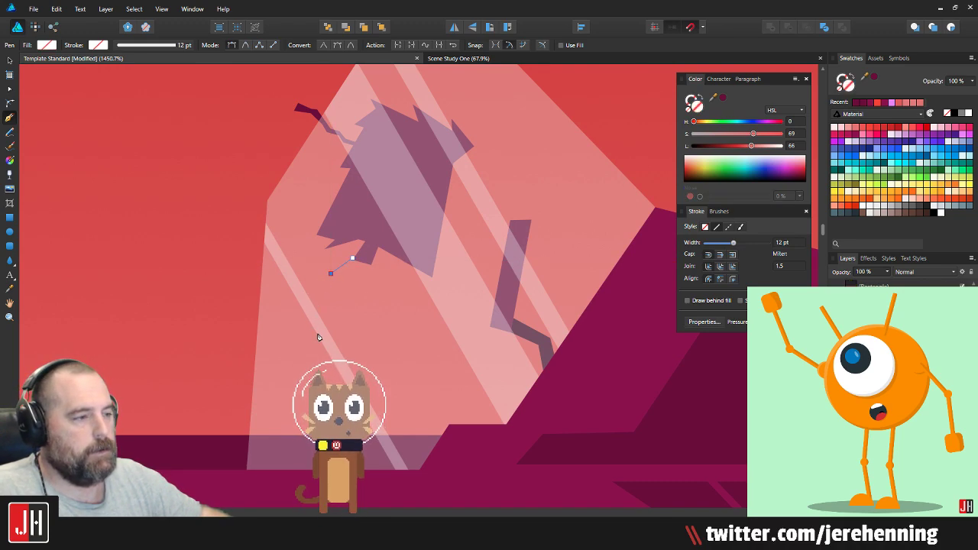
pyautogui.click(313, 351)
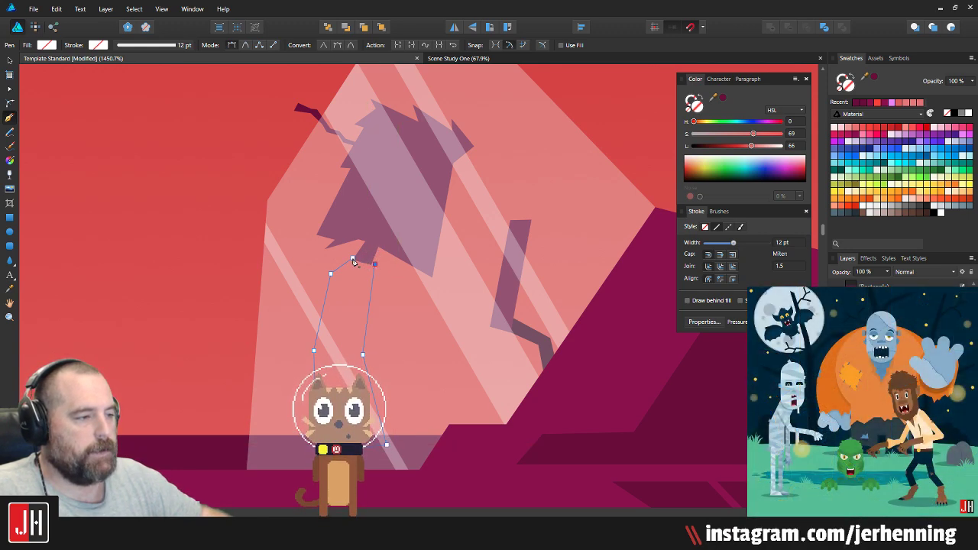
# Step: Fill the torso with the dark plum (HSL 328, 81, 22) and place it behind the windshield with the head
pyautogui.press('v')
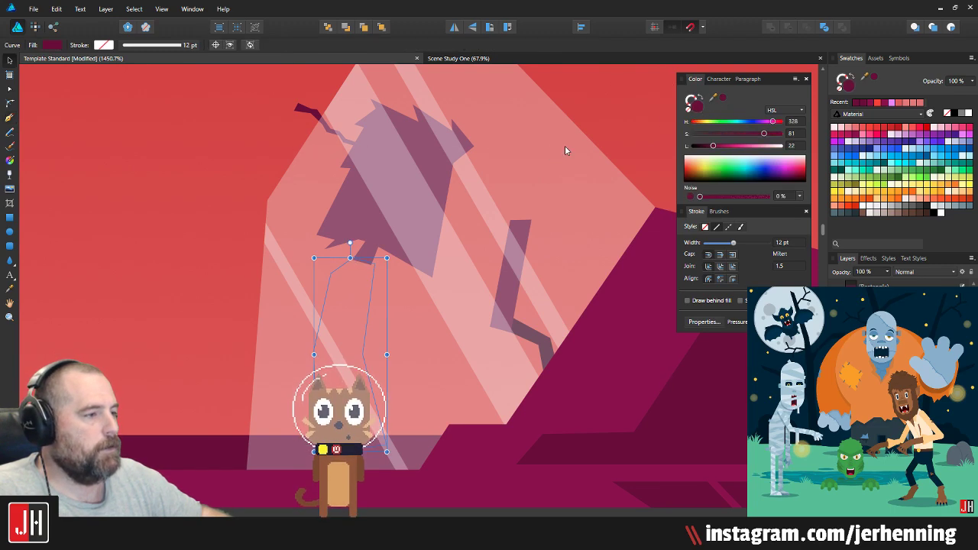
pyautogui.hotkey('ctrl', 'shift', ']')
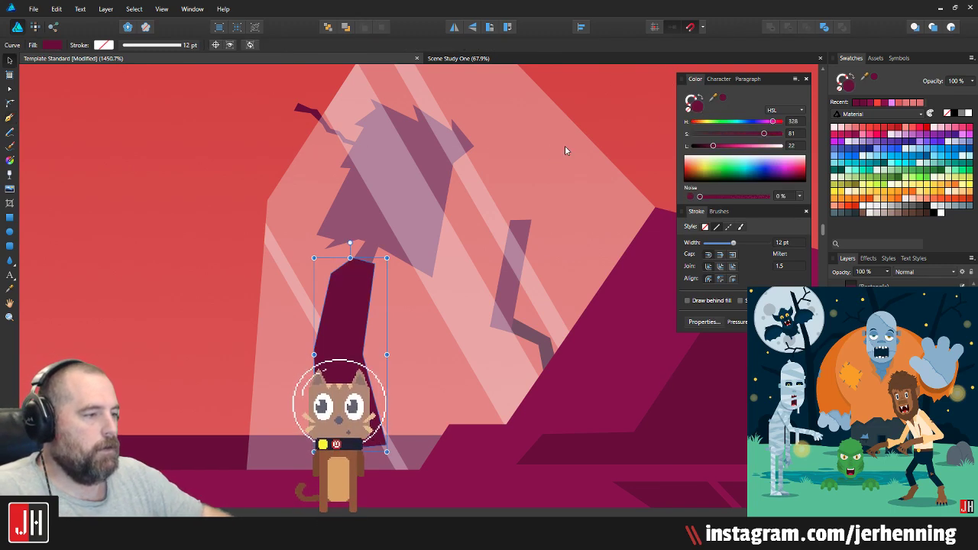
pyautogui.hotkey('ctrl', '[')
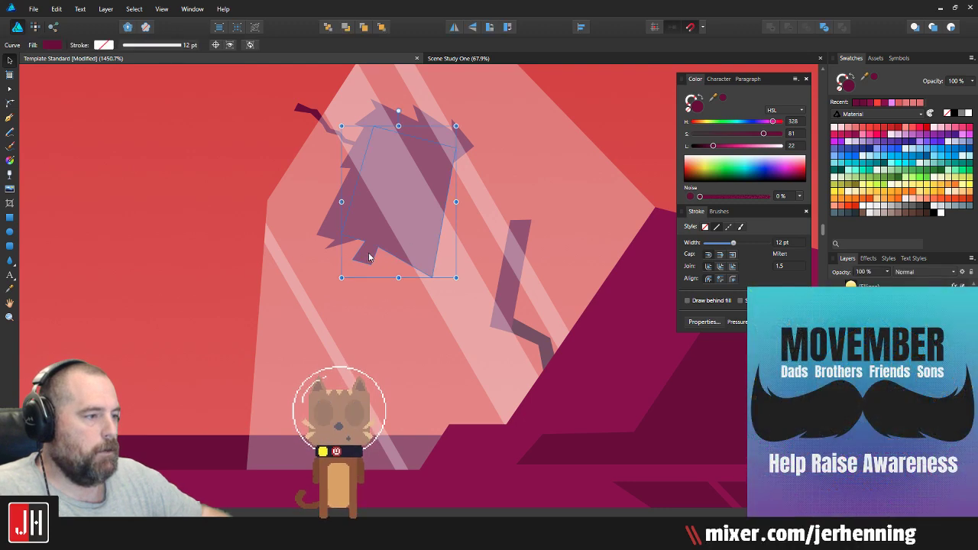
pyautogui.scroll(-4, 397, 252)
pyautogui.scroll(4, 516, 218)
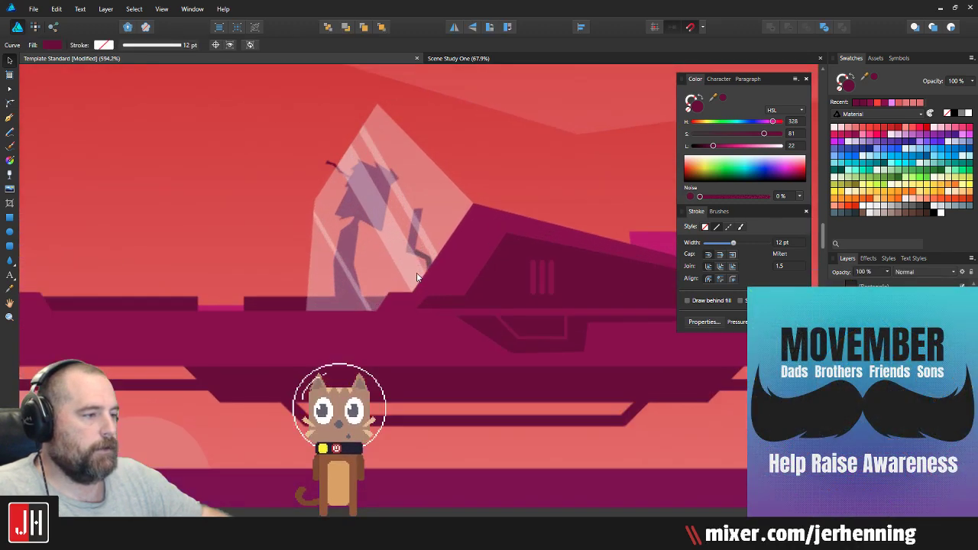
# Step: Draw a closed, angular raised-leg shape with the Pen tool from the torso's lower end forward into the vehicle body
pyautogui.hotkey('ctrl', 'd')
pyautogui.click(9, 118)
pyautogui.scroll(2, 543, 297)
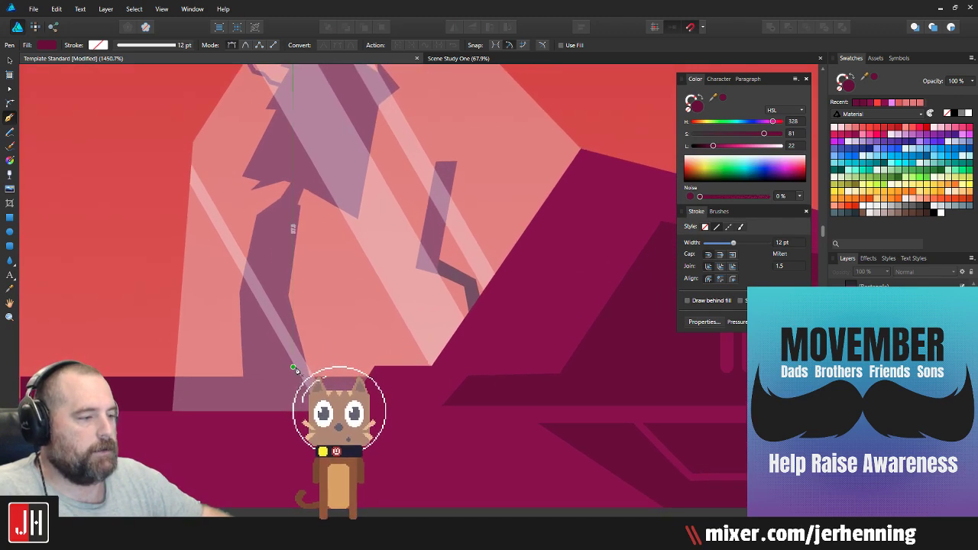
pyautogui.moveTo(292, 368); pyautogui.dragTo(380, 338)
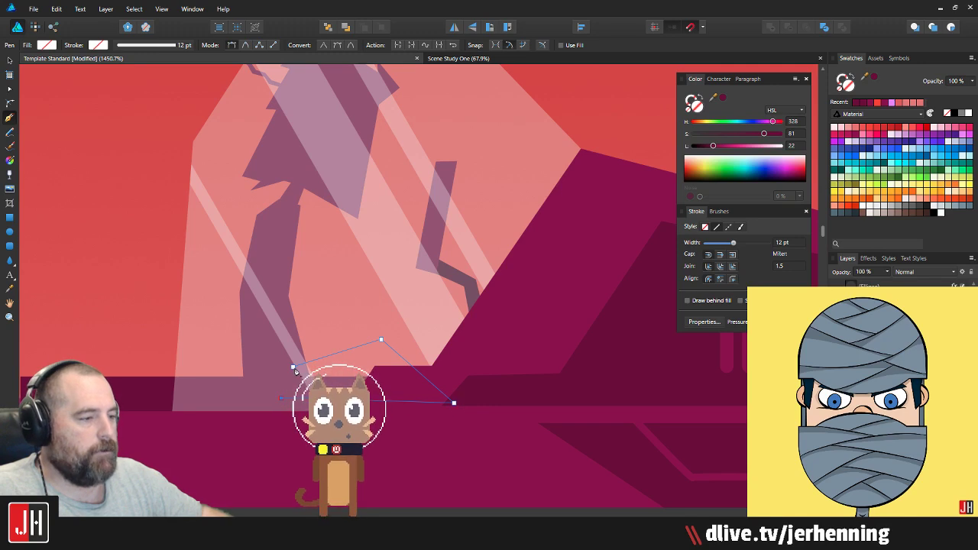
# Step: Fill the leg with the sampled dark plum (HSL 328, 81, 22) and restack it beside the torso behind the windshield
pyautogui.click(723, 98)
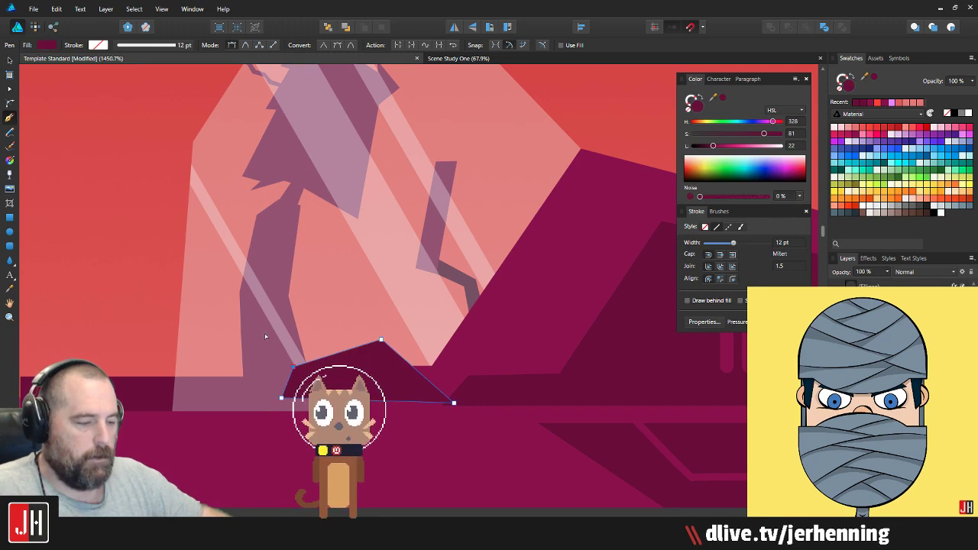
pyautogui.press('v')
pyautogui.hotkey('ctrl', 'x')
pyautogui.click(289, 329)
pyautogui.hotkey('ctrl', 'v')
pyautogui.scroll(-7, 308, 338)
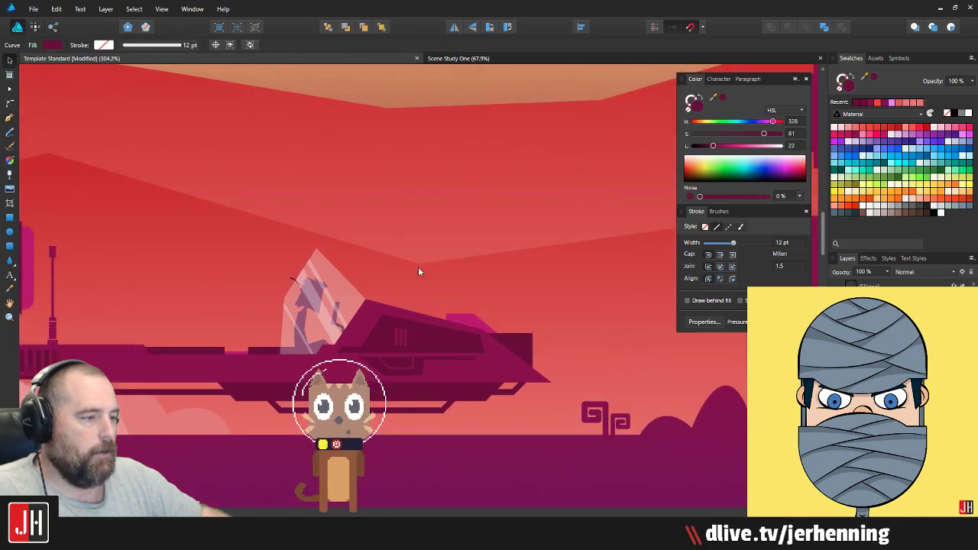
# Step: Draw a closed bent arm with the Pen tool from the driver's shoulder down to the elbow and up toward the steering lever
pyautogui.click(319, 325)
pyautogui.scroll(6, 308, 326)
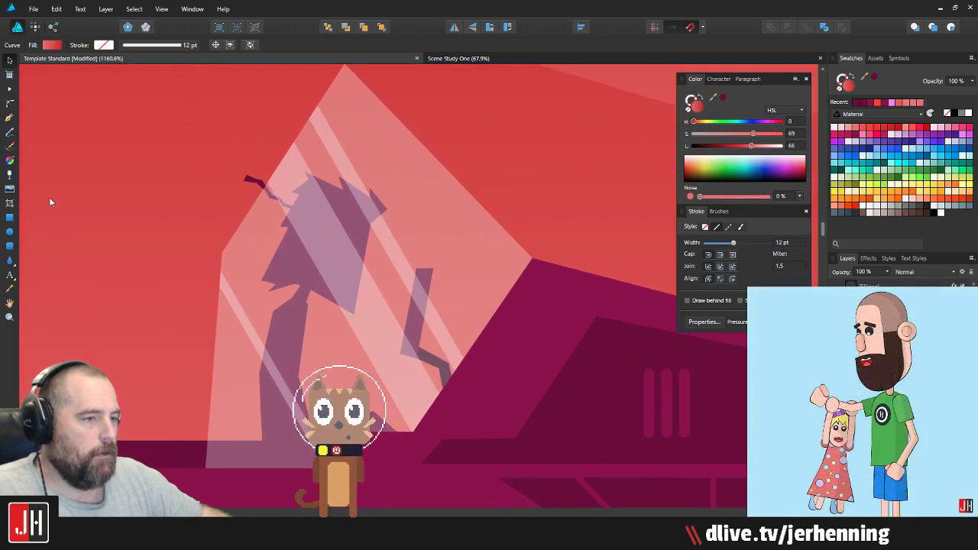
pyautogui.click(10, 116)
pyautogui.scroll(3, 410, 327)
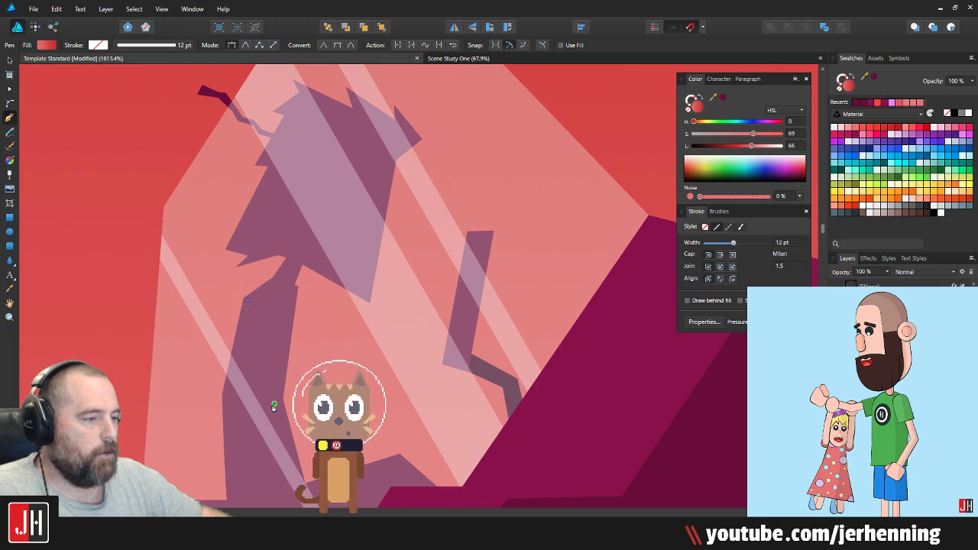
pyautogui.click(247, 300)
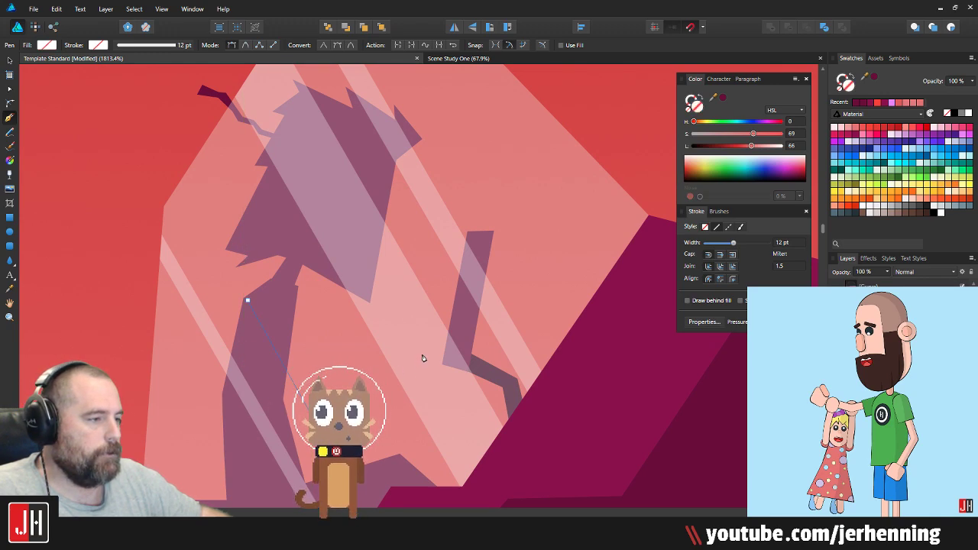
pyautogui.moveTo(429, 354); pyautogui.dragTo(402, 317)
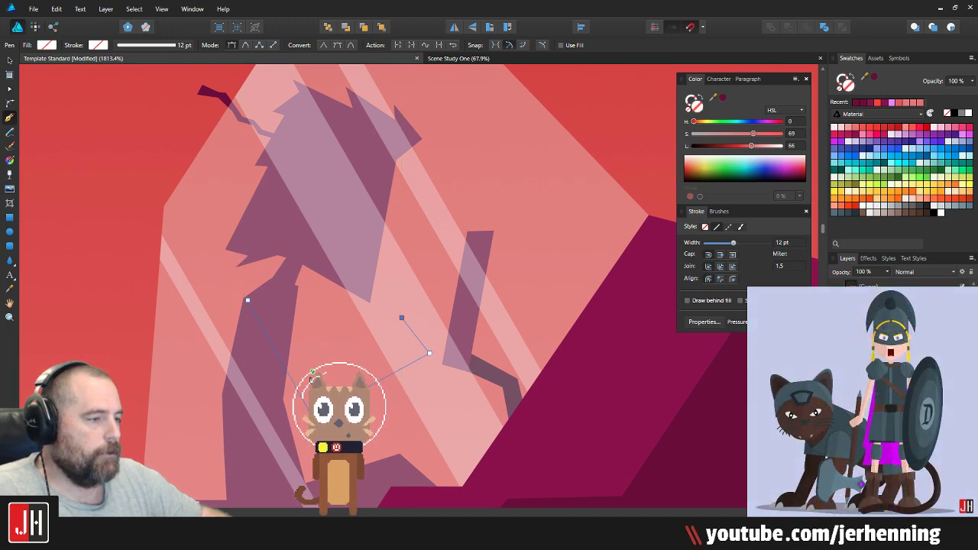
# Step: Fill the arm with the sampled dark plum (HSL 328, 81, 22) and restack it with the torso behind the windshield
pyautogui.click(724, 99)
pyautogui.press('v')
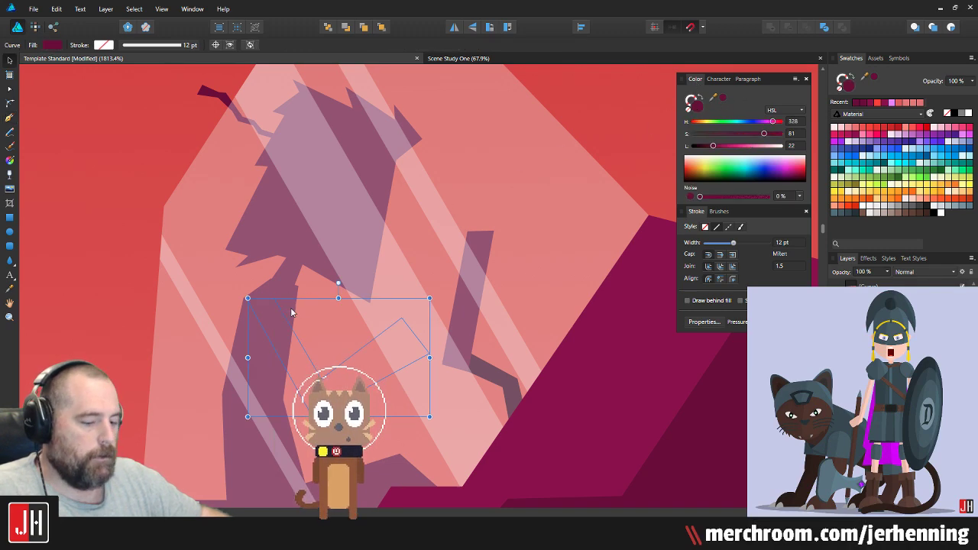
pyautogui.hotkey('ctrl', 'x')
pyautogui.click(280, 309)
pyautogui.hotkey('ctrl', 'v')
pyautogui.scroll(-6, 311, 301)
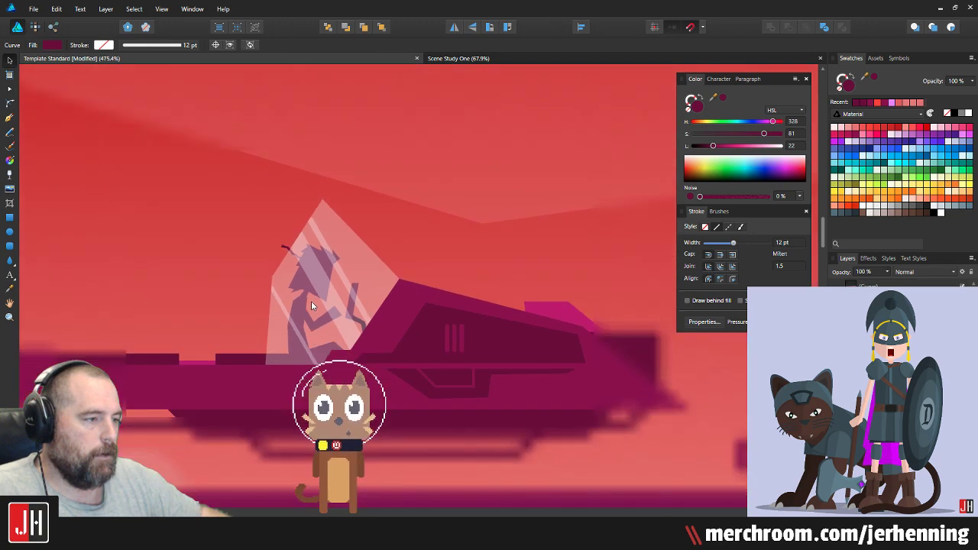
# Step: Reshape the arm by moving its wrist nodes to slim the forearm and shifting both elbow nodes forward and up
pyautogui.scroll(6, 328, 312)
pyautogui.press('a')
pyautogui.moveTo(352, 286); pyautogui.dragTo(367, 293)
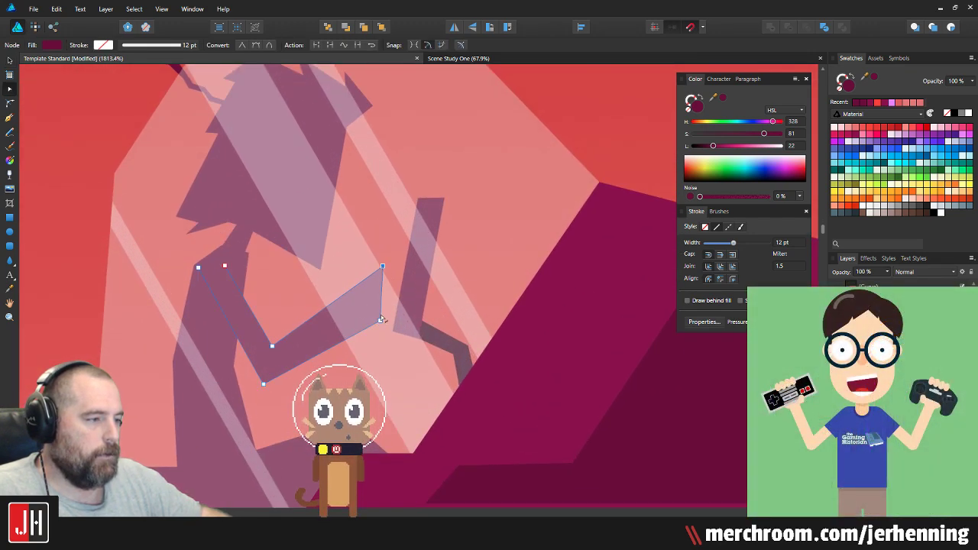
pyautogui.moveTo(368, 324); pyautogui.dragTo(373, 308)
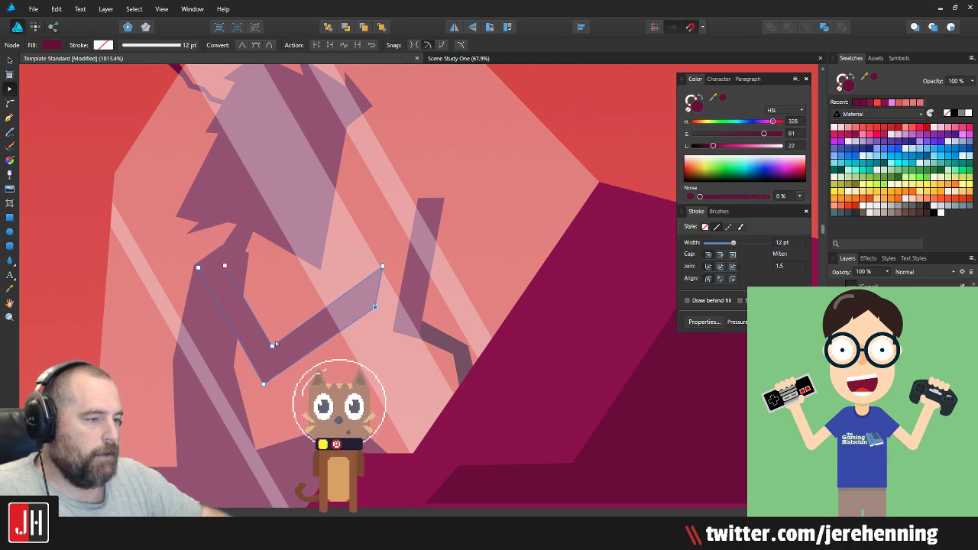
pyautogui.moveTo(269, 386); pyautogui.dragTo(282, 377)
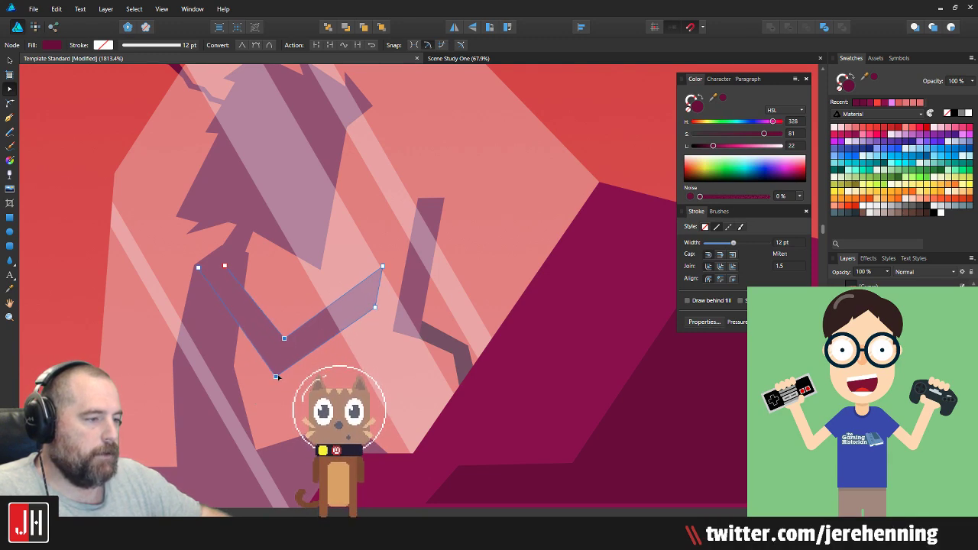
pyautogui.press('v')
pyautogui.scroll(-8, 305, 329)
pyautogui.click(345, 317)
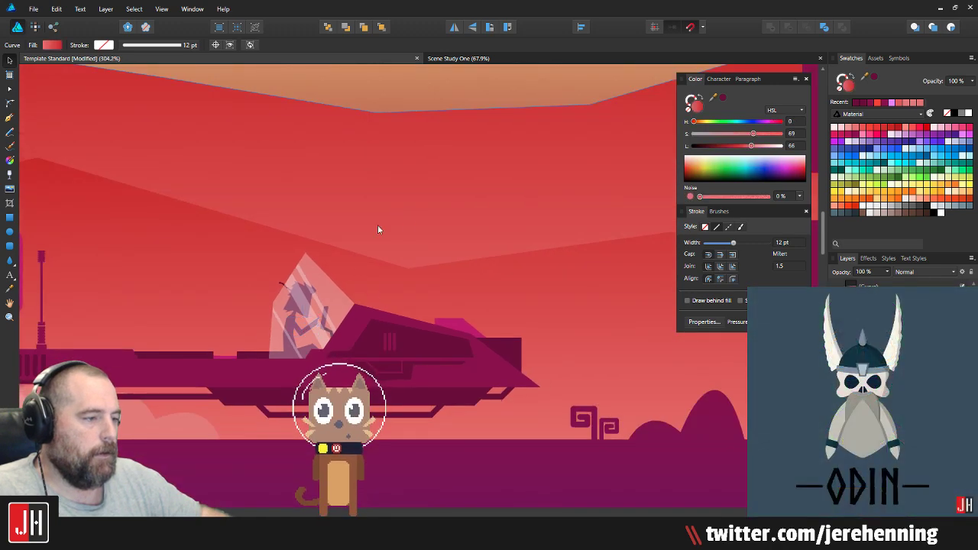
# Step: Add nodes along the front edge of the face and pull one outward to form a small pointed nose
pyautogui.scroll(6, 302, 317)
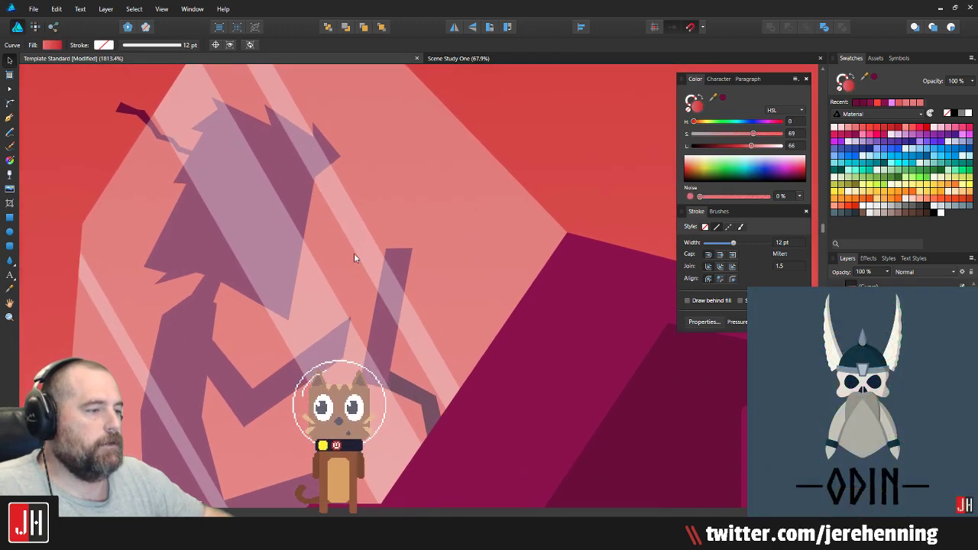
pyautogui.scroll(2, 294, 226)
pyautogui.click(298, 224)
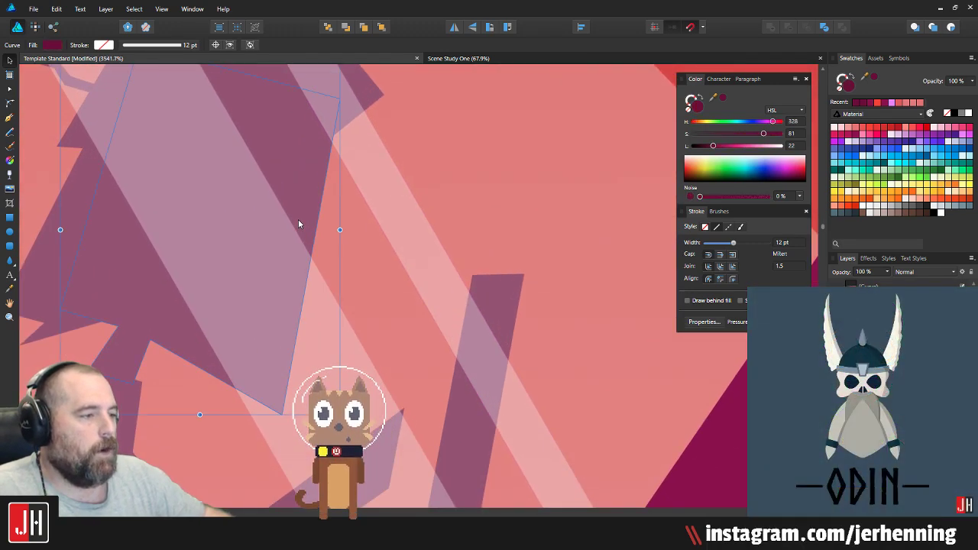
pyautogui.press('a')
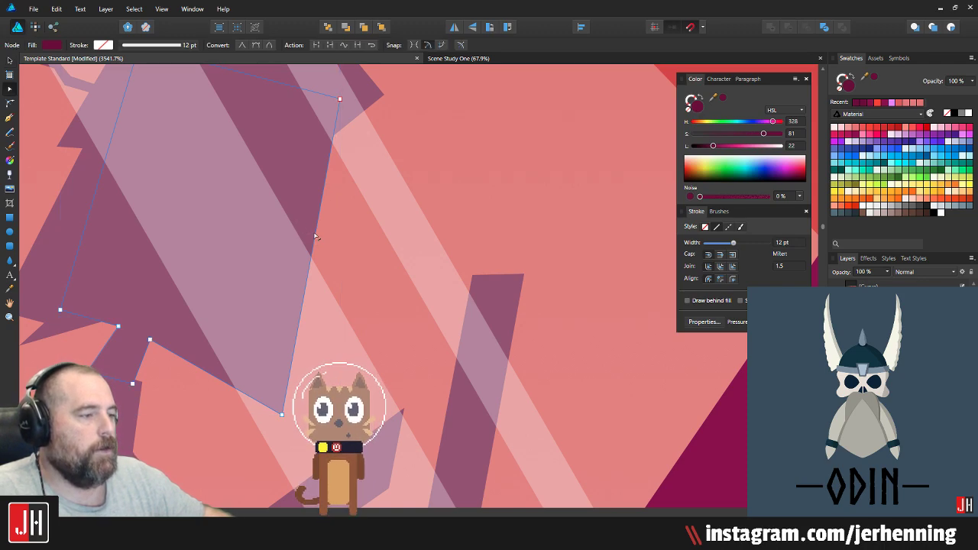
pyautogui.click(310, 214)
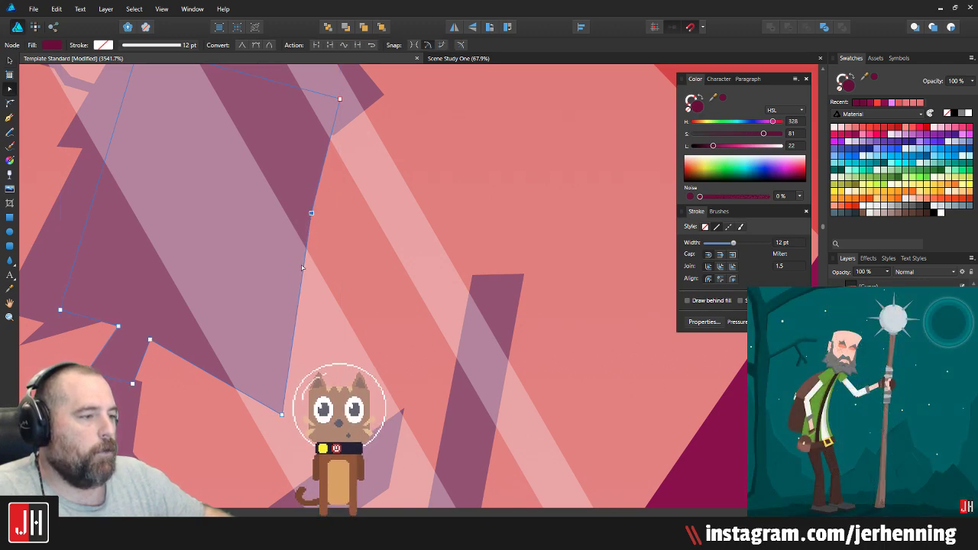
pyautogui.moveTo(304, 260)
pyautogui.mouseDown()
pyautogui.moveTo(317, 279)
pyautogui.moveTo(311, 270)
pyautogui.mouseUp()
pyautogui.press('v')
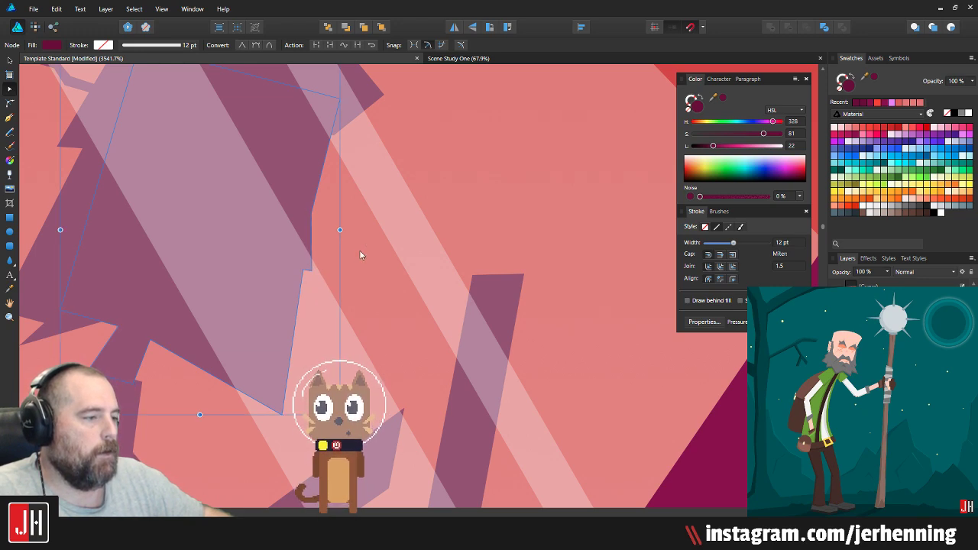
pyautogui.click(373, 227)
pyautogui.scroll(-7, 355, 255)
pyautogui.scroll(-2, 382, 243)
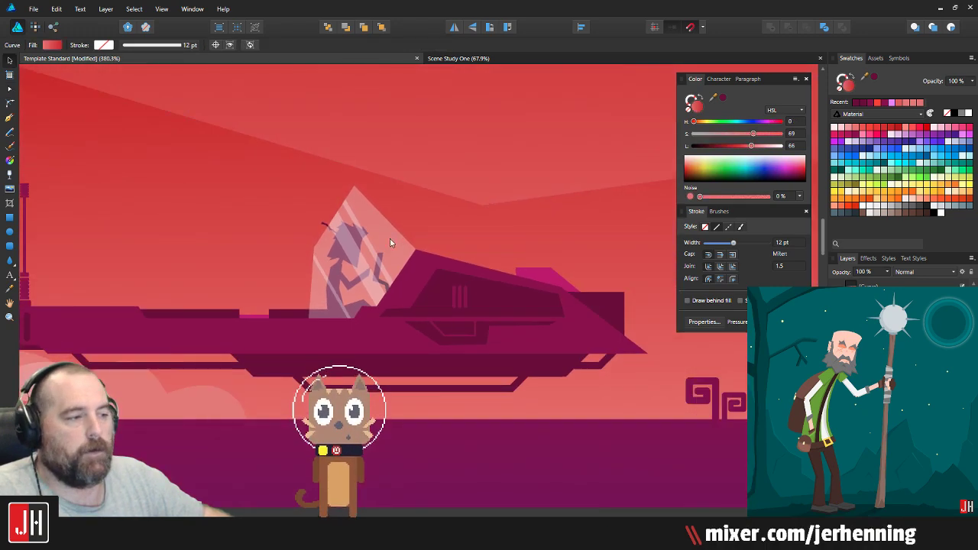
# Step: Move the face's pointed chin node slightly up to shorten the chin, and check the driver within the whole scene
pyautogui.scroll(8, 321, 263)
pyautogui.click(257, 285)
pyautogui.press('a')
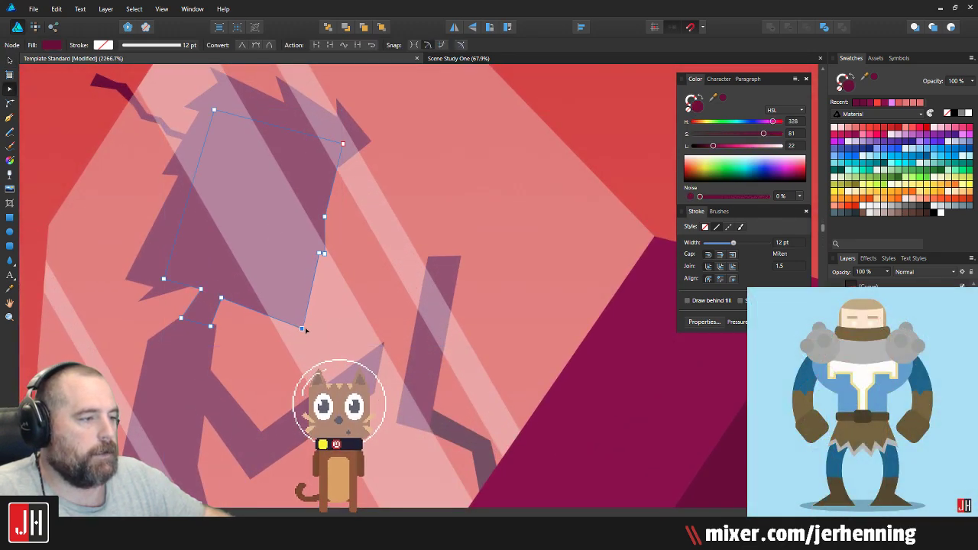
pyautogui.press('v')
pyautogui.scroll(-7, 309, 309)
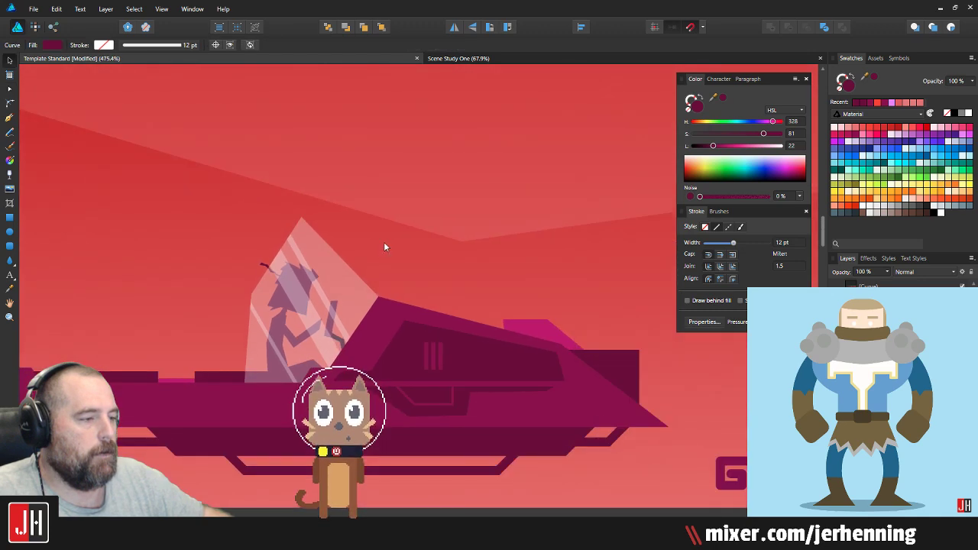
pyautogui.click(387, 246)
pyautogui.scroll(-3, 346, 272)
pyautogui.scroll(-4, 328, 295)
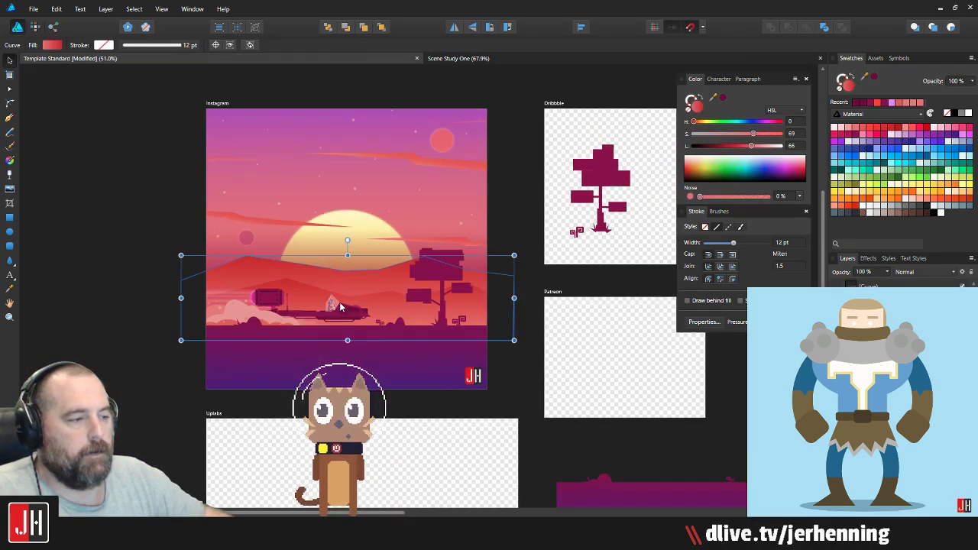
# Step: Draw a closed angular hand outline with the Pen tool, bridging the end of the forearm and the upright control lever
pyautogui.scroll(4, 339, 305)
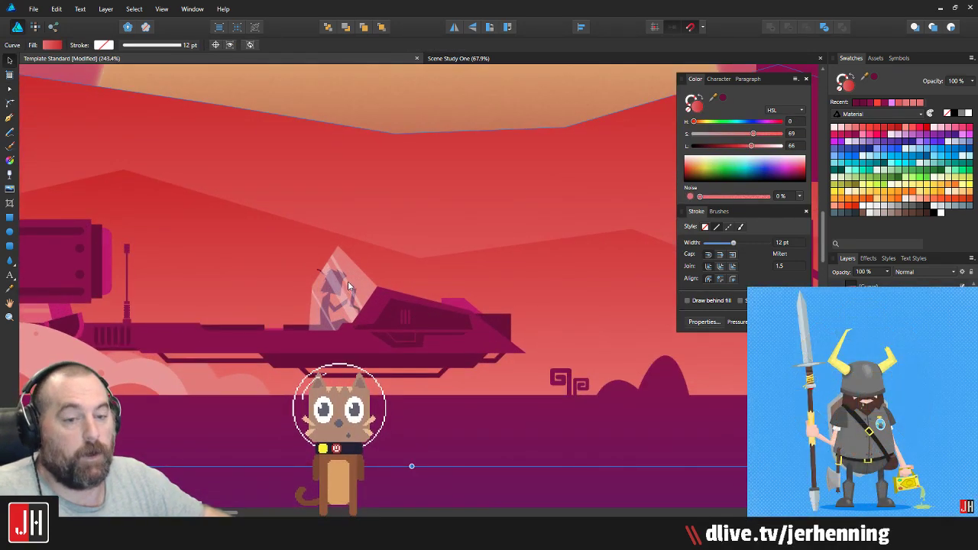
pyautogui.scroll(5, 352, 280)
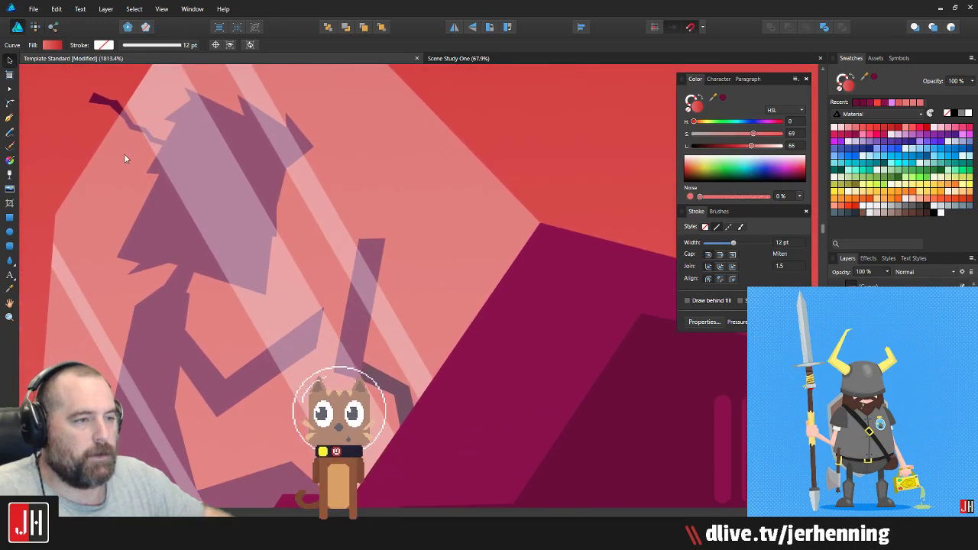
pyautogui.click(10, 119)
pyautogui.scroll(2, 262, 338)
pyautogui.click(261, 343)
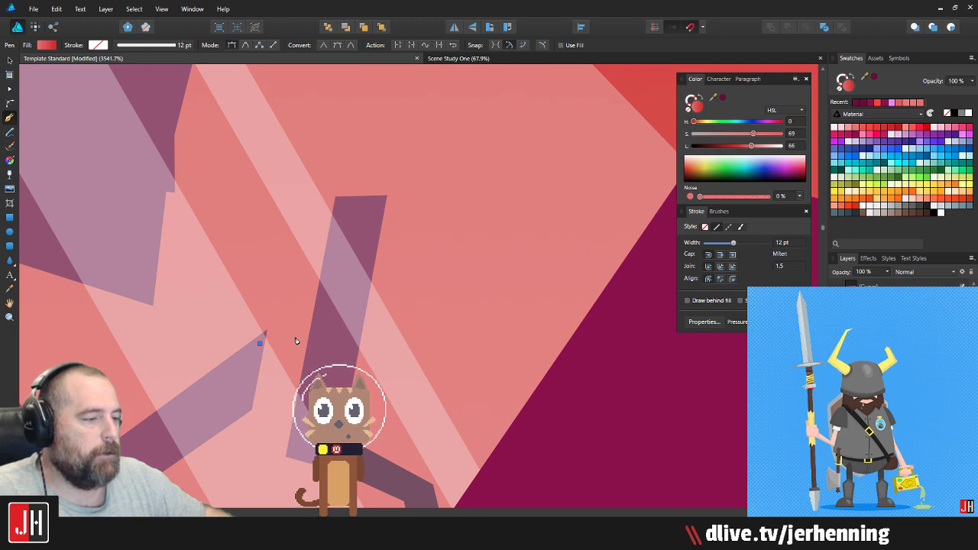
pyautogui.click(296, 336)
pyautogui.moveTo(310, 291); pyautogui.dragTo(366, 350)
pyautogui.click(360, 363)
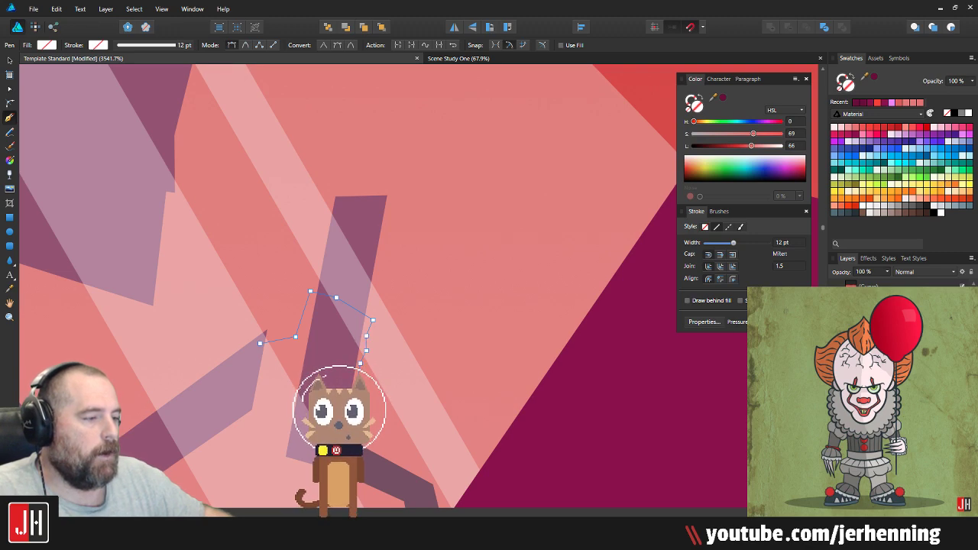
pyautogui.moveTo(292, 374); pyautogui.dragTo(247, 393)
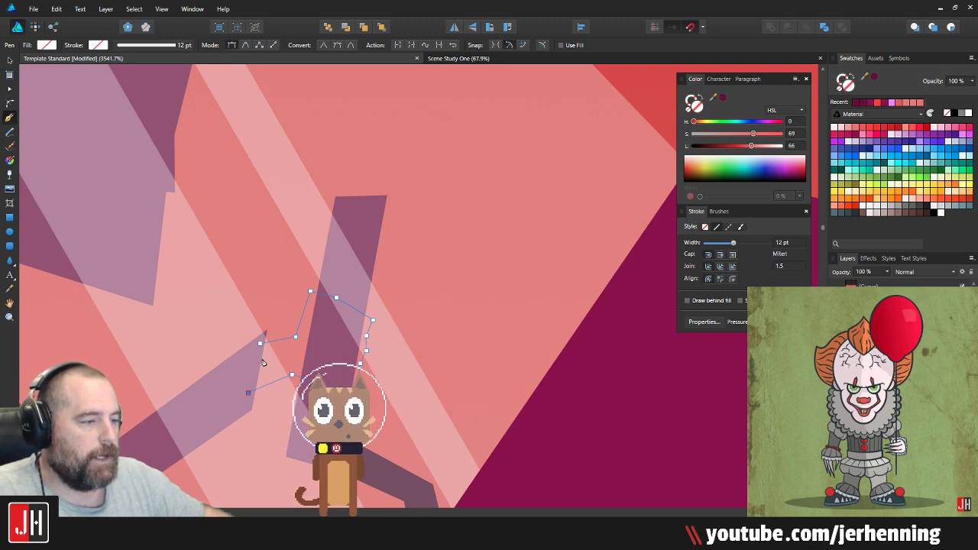
pyautogui.click(260, 344)
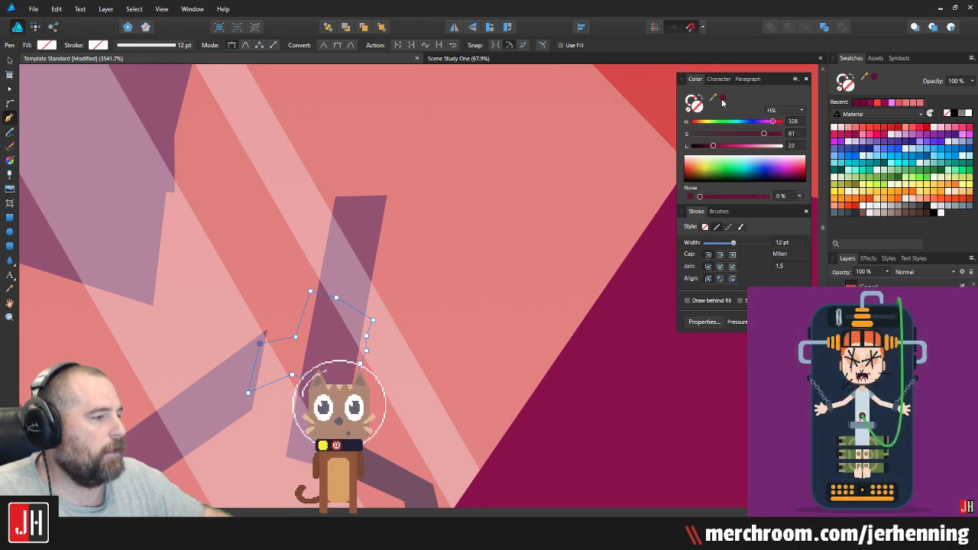
# Step: Fill the hand outline with the sampled dark plum (HSL 328, 81, 22) and reselect the hand
pyautogui.press('v')
pyautogui.press('Delete')
pyautogui.click(245, 375)
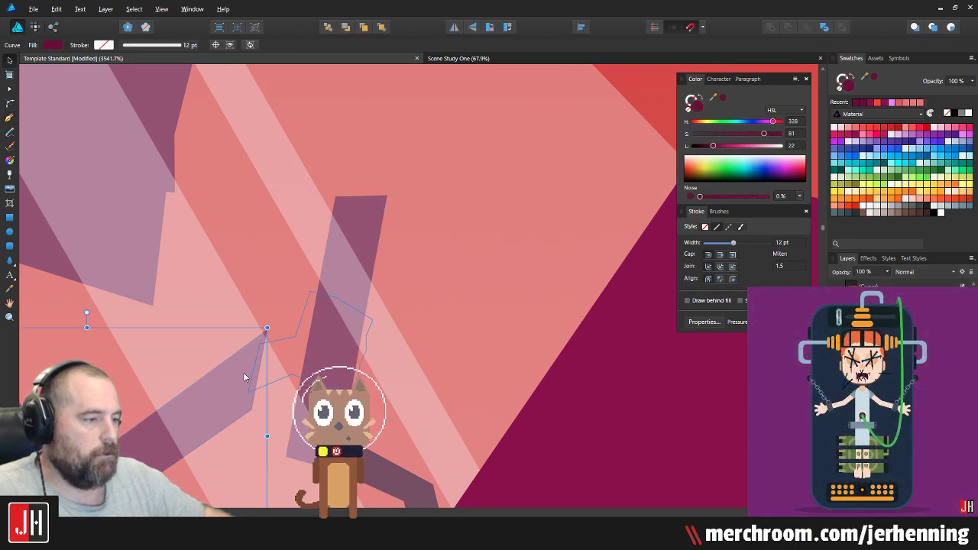
pyautogui.scroll(4, 296, 365)
pyautogui.click(299, 359)
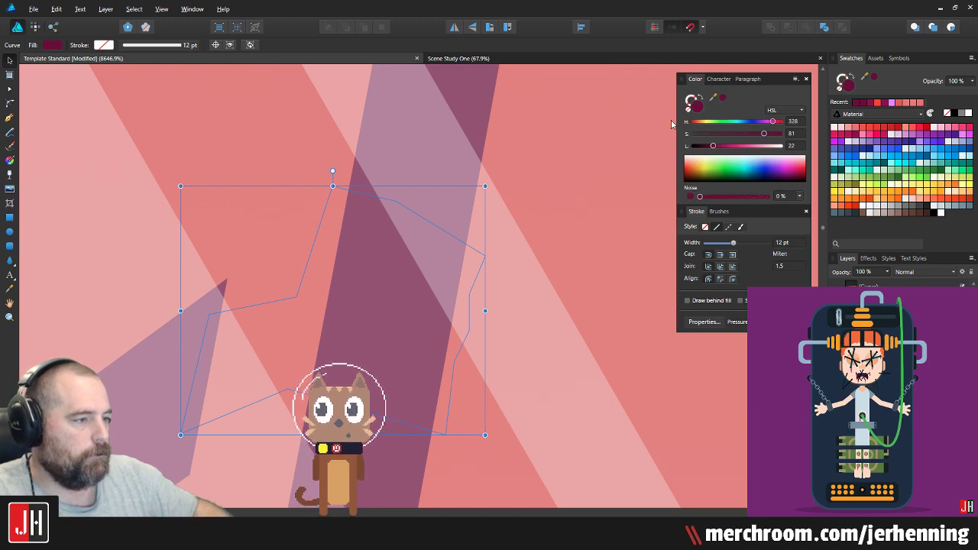
# Step: Restack the hand with the arm behind the windshield using a temporary blue fill, and refill it with dark plum (HSL 328, 81, 22)
pyautogui.click(890, 151)
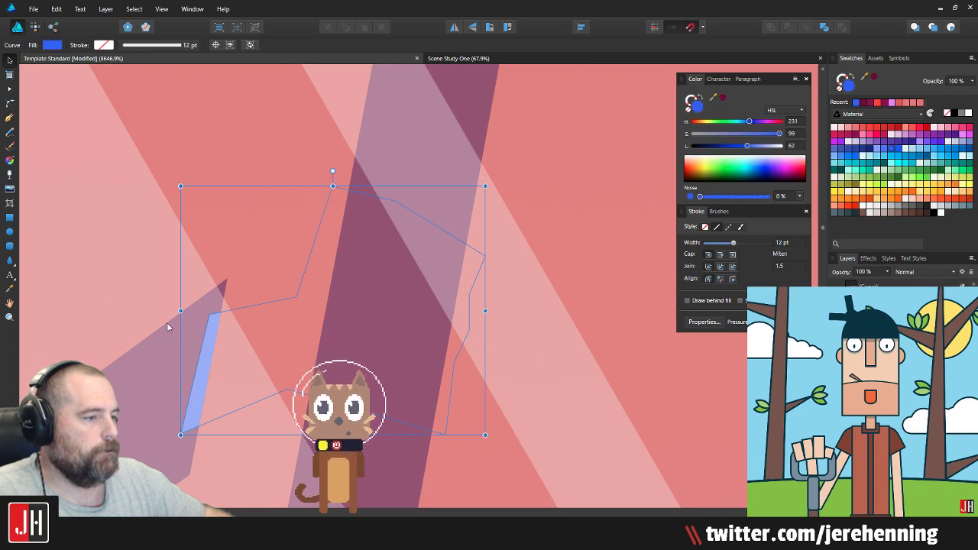
pyautogui.hotkey('ctrl', 'd')
pyautogui.hotkey('ctrl', 'x')
pyautogui.click(194, 359)
pyautogui.hotkey('ctrl', 'v')
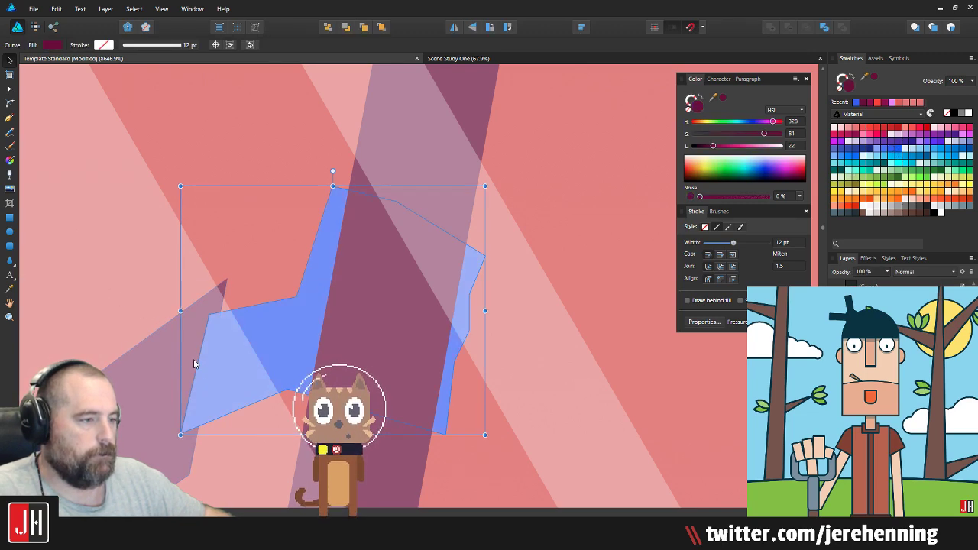
pyautogui.click(723, 98)
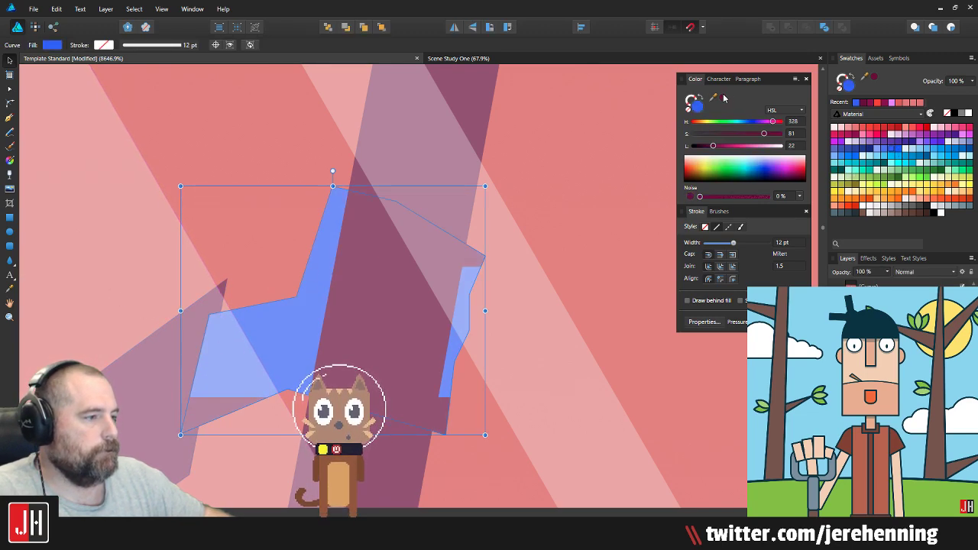
pyautogui.scroll(-2, 395, 212)
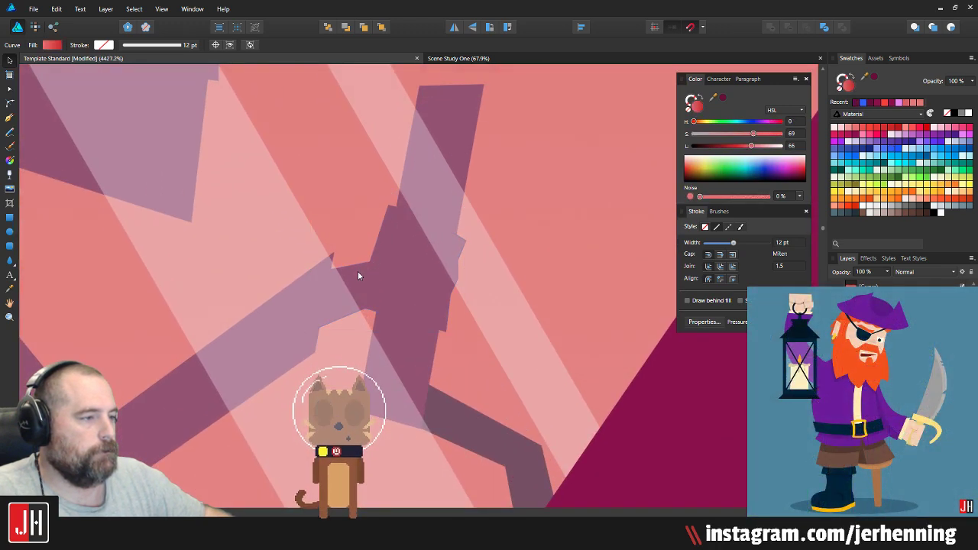
# Step: Rotate and shift the hand onto the lever, and move the hand and forearm nodes to join them cleanly at the wrist
pyautogui.moveTo(389, 189); pyautogui.dragTo(389, 179)
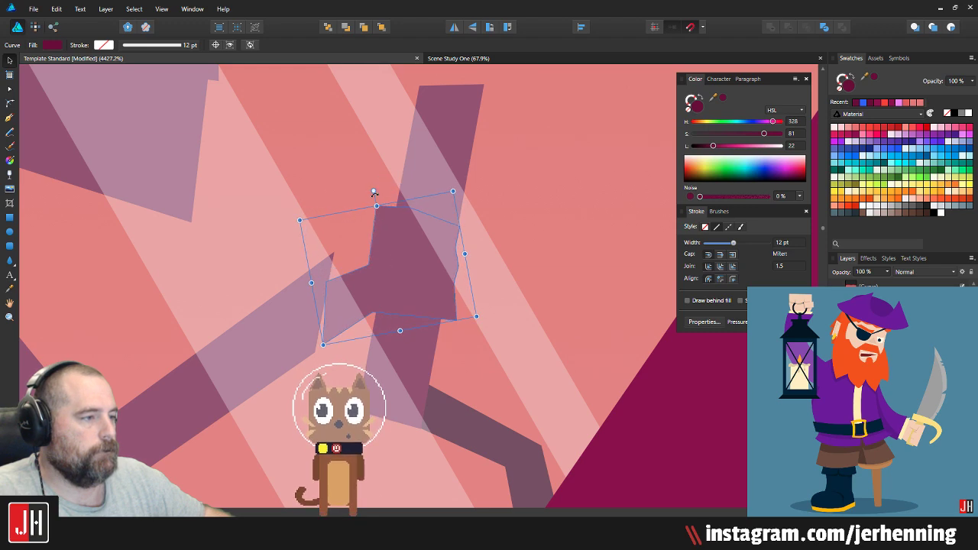
pyautogui.moveTo(400, 267)
pyautogui.mouseDown()
pyautogui.moveTo(413, 267)
pyautogui.moveTo(411, 257)
pyautogui.mouseUp()
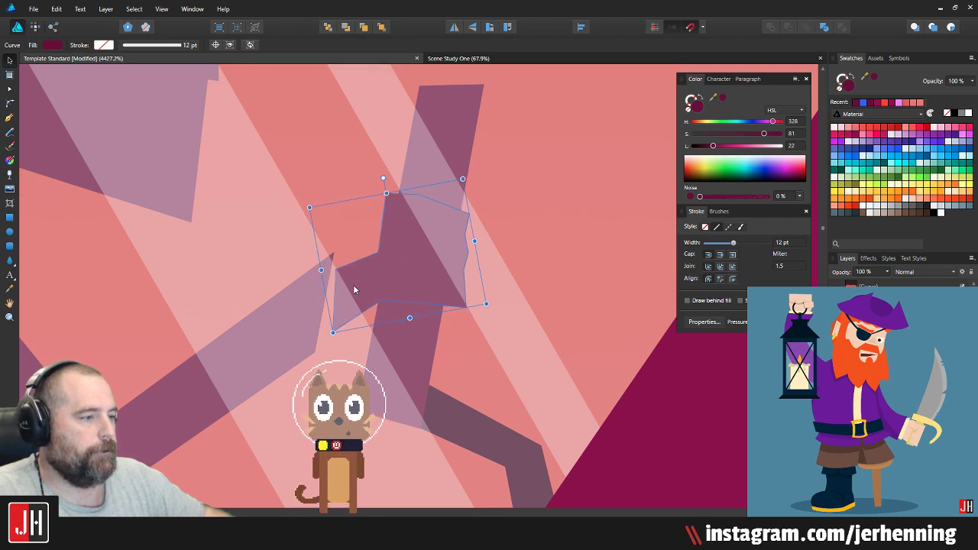
pyautogui.press('a')
pyautogui.moveTo(332, 331); pyautogui.dragTo(313, 345)
pyautogui.click(300, 306)
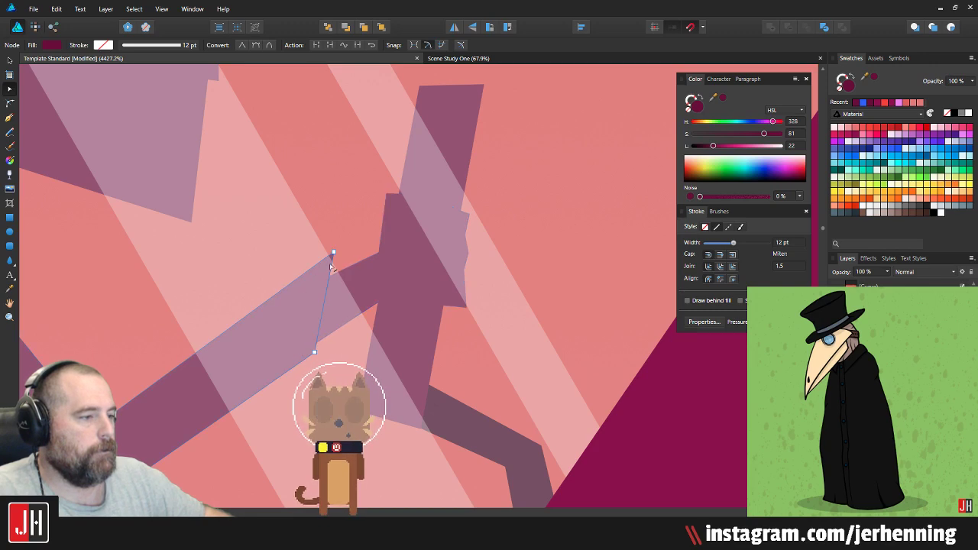
pyautogui.moveTo(334, 249)
pyautogui.mouseDown()
pyautogui.moveTo(334, 265)
pyautogui.moveTo(344, 261)
pyautogui.mouseUp()
pyautogui.scroll(-10, 344, 262)
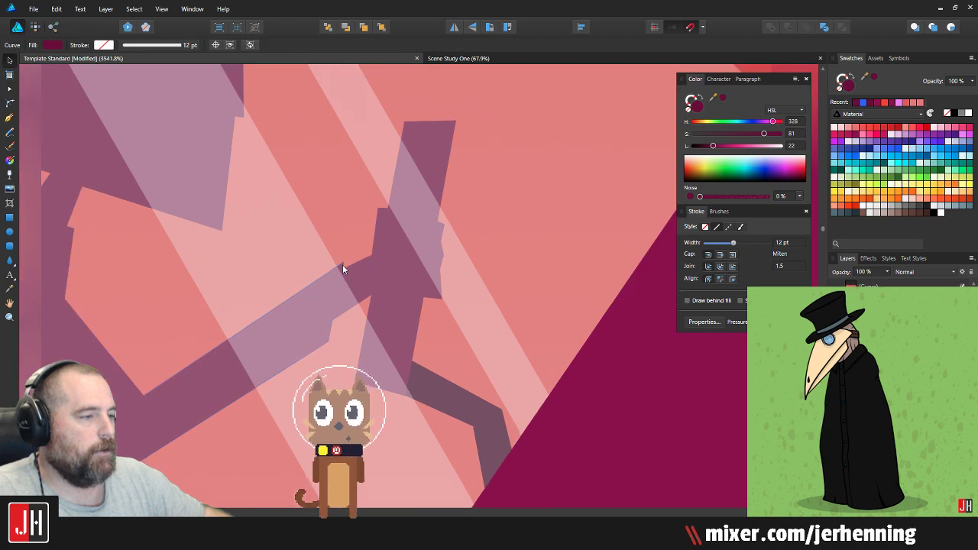
pyautogui.scroll(4, 341, 284)
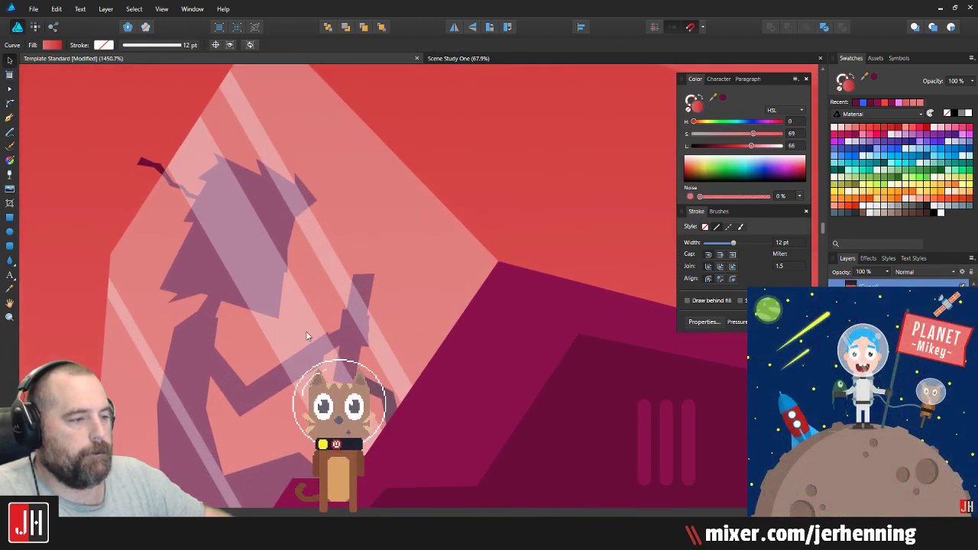
pyautogui.moveTo(264, 355); pyautogui.dragTo(320, 307)
pyautogui.scroll(-4, 334, 312)
pyautogui.scroll(-10, 333, 315)
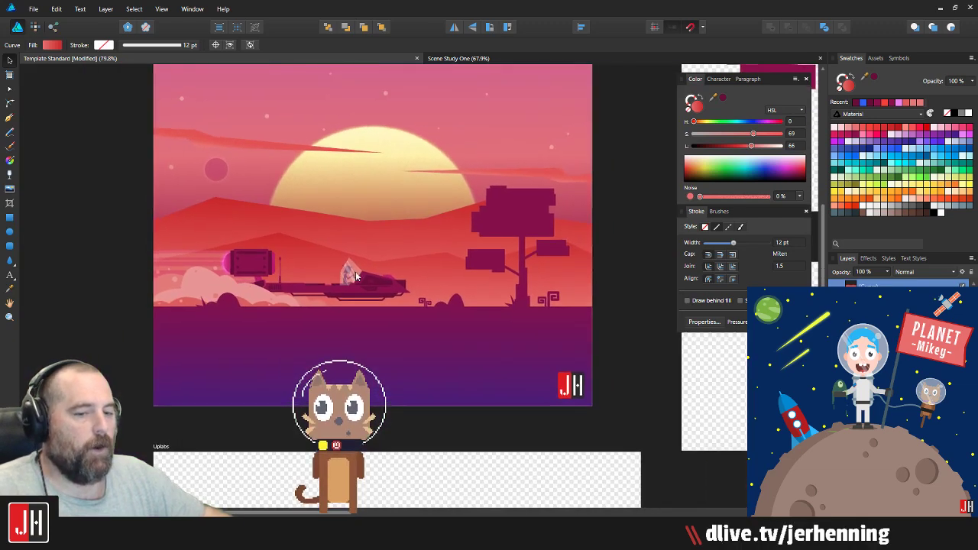
pyautogui.click(370, 277)
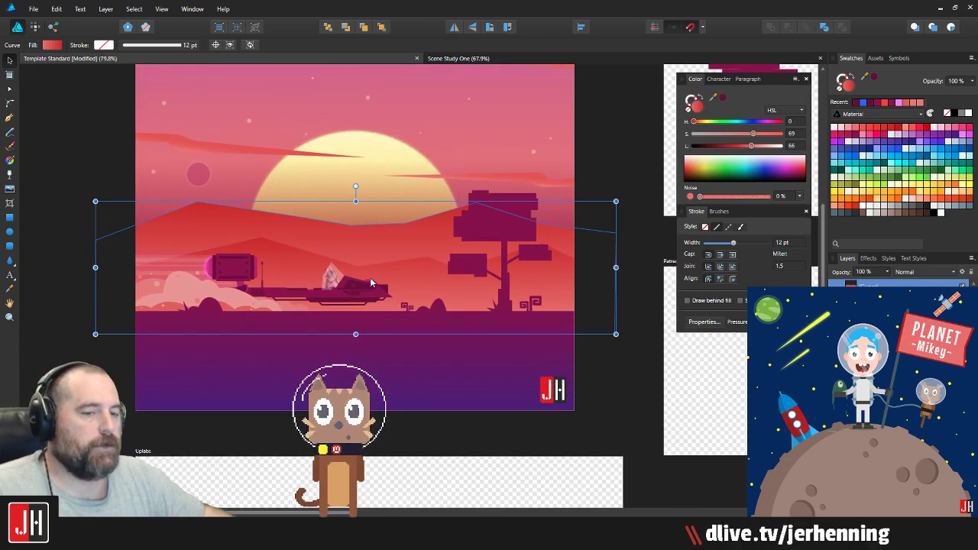
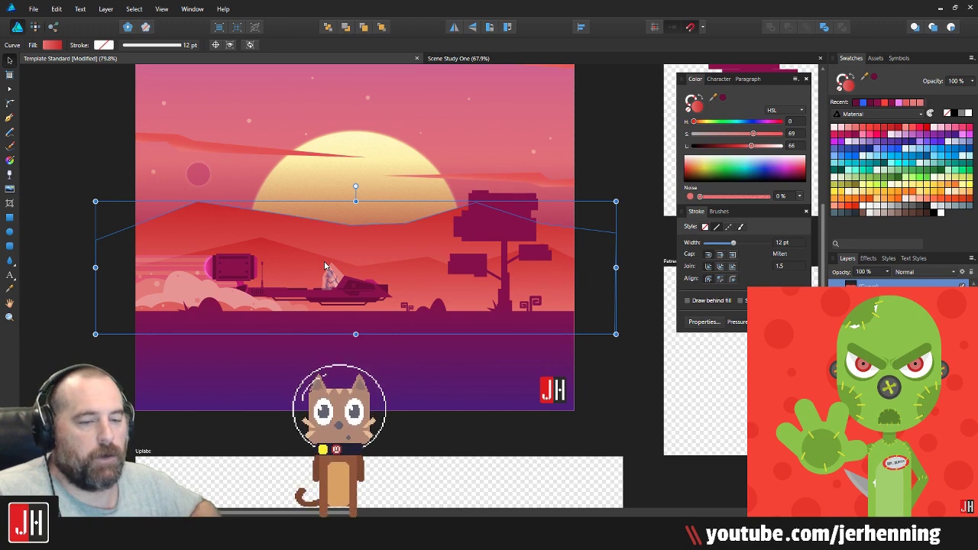
# Step: Draw a narrow vertical dark plum rectangle as a stem rising from the top of the tree's canopy
pyautogui.scroll(4, 570, 185)
pyautogui.click(653, 196)
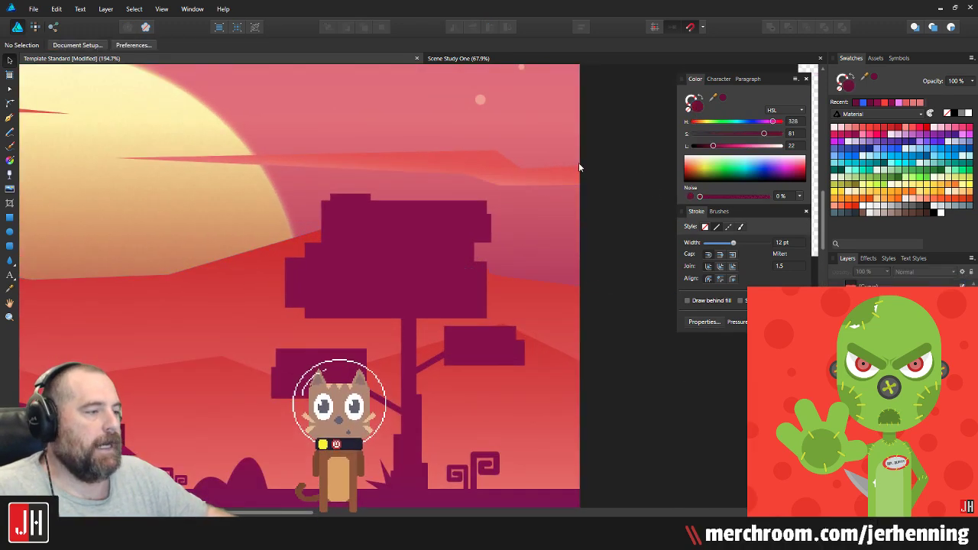
pyautogui.scroll(2, 474, 174)
pyautogui.moveTo(476, 175); pyautogui.dragTo(461, 229)
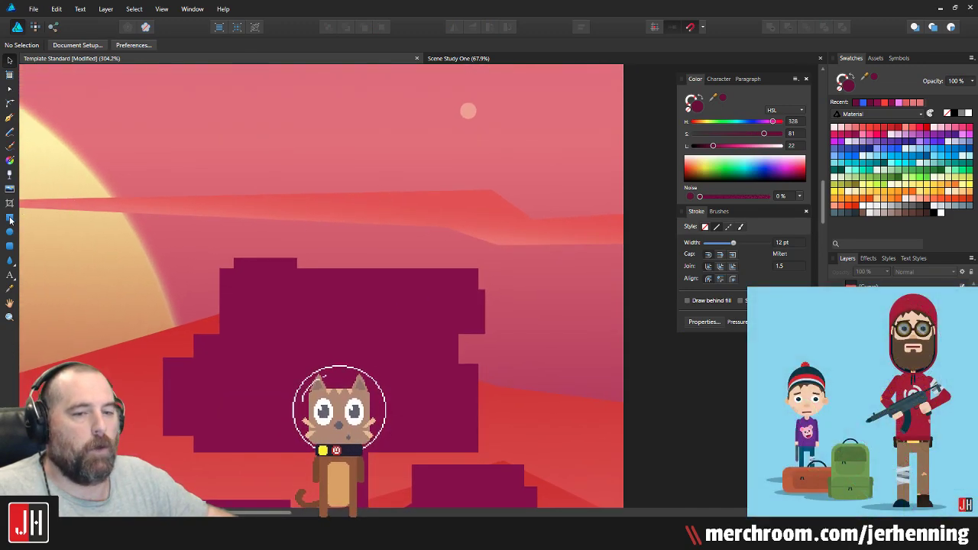
pyautogui.click(9, 217)
pyautogui.scroll(2, 448, 247)
pyautogui.moveTo(343, 275); pyautogui.dragTo(350, 301)
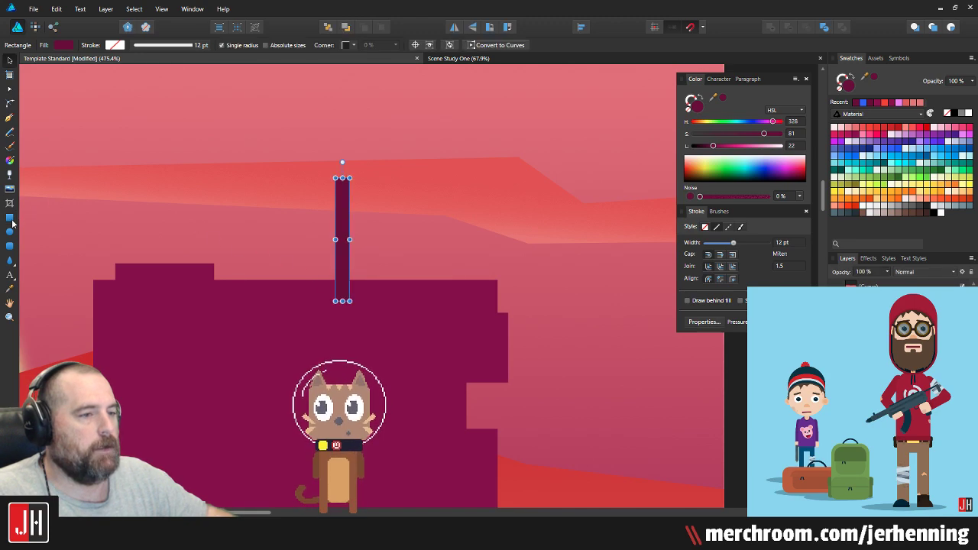
# Step: Add a large foliage rectangle atop the stem and a smaller overlapping one offset upward at its right corner
pyautogui.moveTo(277, 109); pyautogui.dragTo(445, 203)
pyautogui.moveTo(389, 159)
pyautogui.mouseDown()
pyautogui.moveTo(374, 194)
pyautogui.moveTo(383, 144)
pyautogui.mouseUp()
pyautogui.moveTo(424, 100); pyautogui.dragTo(361, 138)
pyautogui.moveTo(318, 168); pyautogui.dragTo(383, 160)
# Step: Select both foliage rectangles and the stem, and move them slightly right along the canopy's top
pyautogui.click(370, 200)
pyautogui.keyDown('shift'); pyautogui.click(393, 146); pyautogui.keyUp('shift')
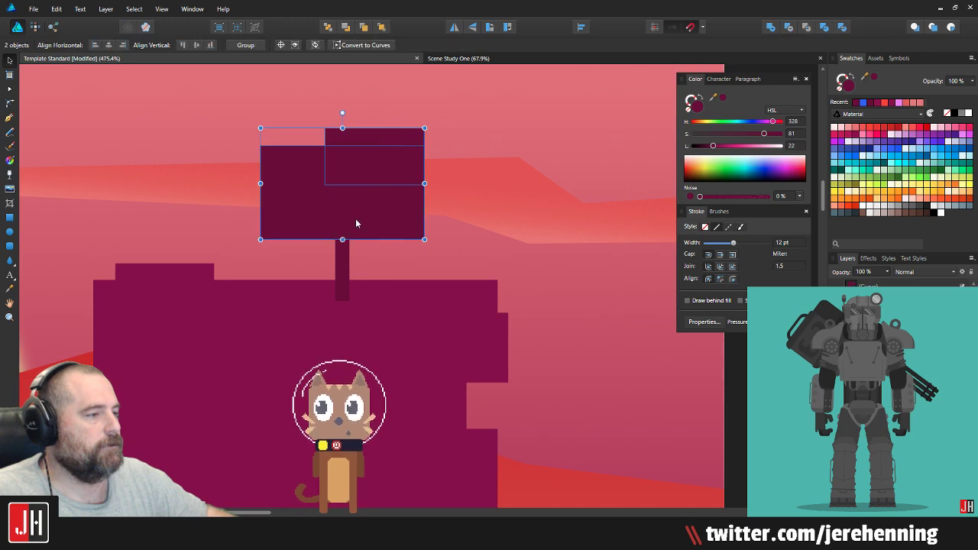
pyautogui.keyDown('shift'); pyautogui.click(347, 265); pyautogui.keyUp('shift')
pyautogui.scroll(-6, 348, 264)
pyautogui.scroll(3, 348, 264)
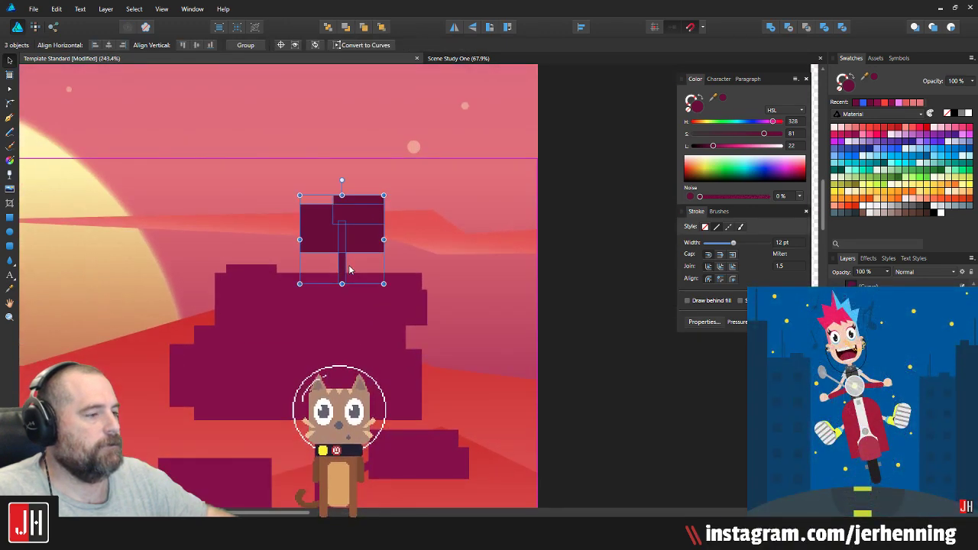
pyautogui.moveTo(368, 242); pyautogui.dragTo(384, 245)
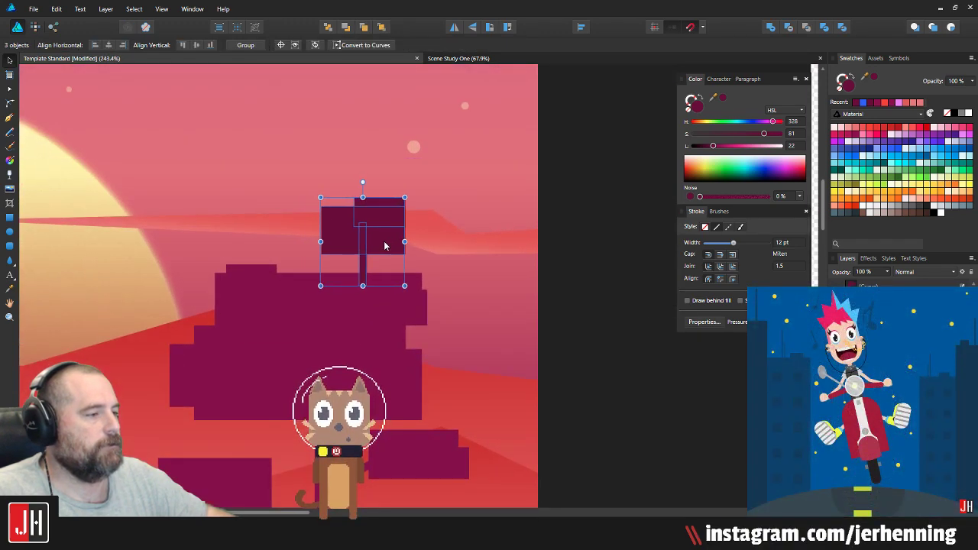
# Step: Merge the stem and foliage rectangles with the tree silhouette using Add, and check the tree within the whole scene
pyautogui.keyDown('shift'); pyautogui.click(348, 324); pyautogui.keyUp('shift')
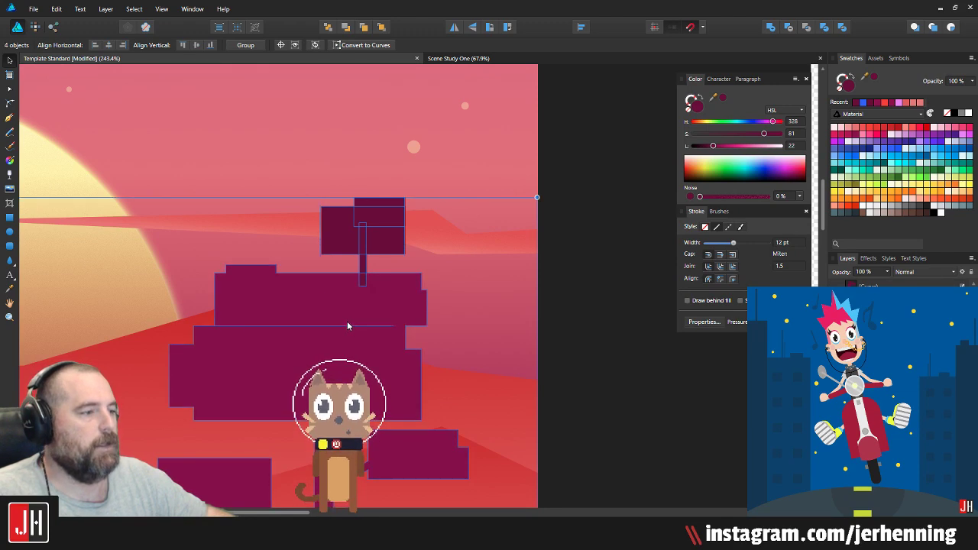
pyautogui.click(770, 29)
pyautogui.click(600, 211)
pyautogui.scroll(-7, 418, 217)
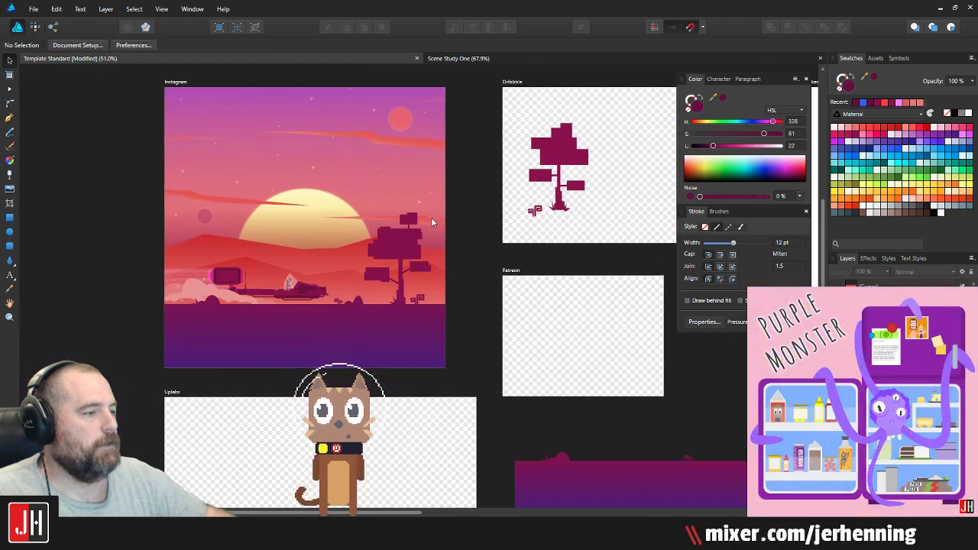
pyautogui.scroll(-2, 433, 228)
pyautogui.scroll(5, 390, 214)
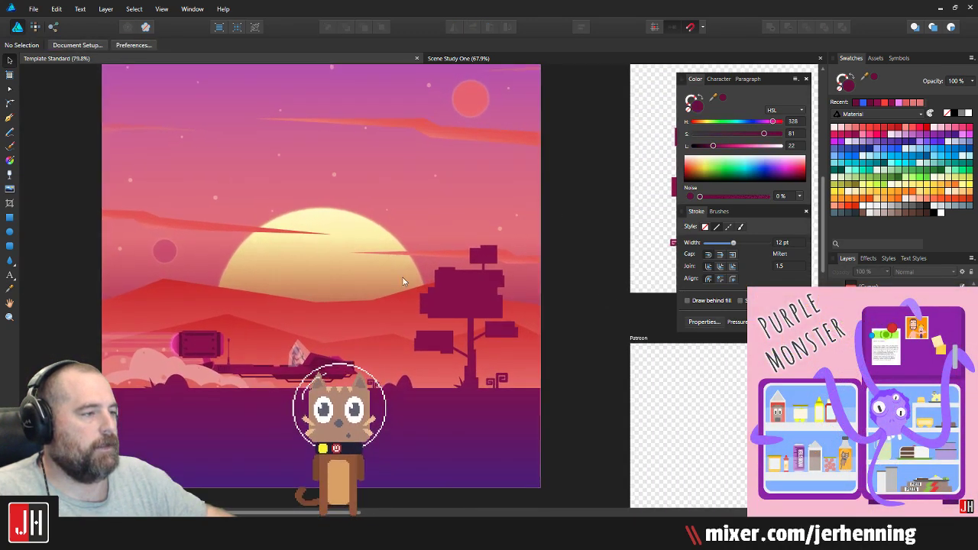
pyautogui.moveTo(389, 255); pyautogui.dragTo(433, 264)
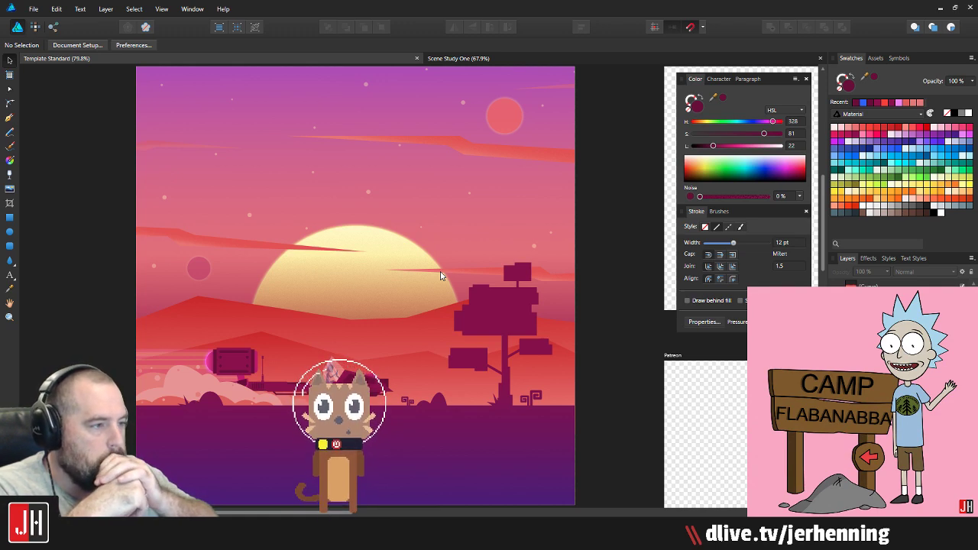
# Step: Try a hot pink fill on the small moon beside the sun, and settle on pale green (HSL 122, 38, 84)
pyautogui.scroll(8, 166, 293)
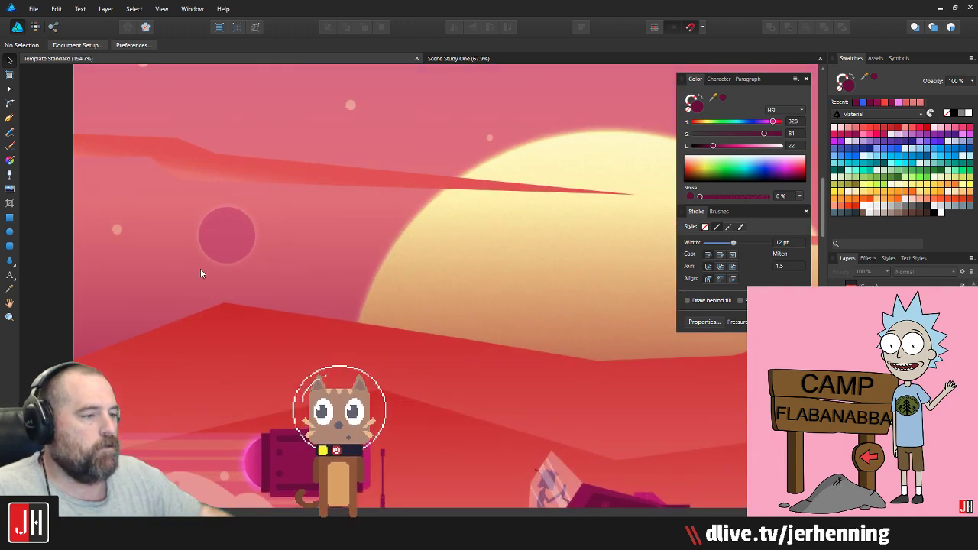
pyautogui.click(230, 224)
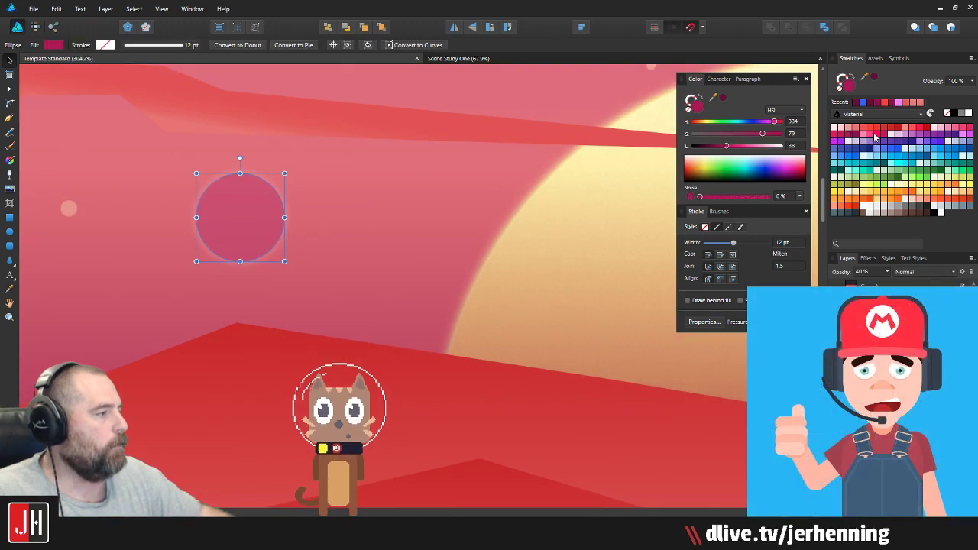
pyautogui.click(875, 136)
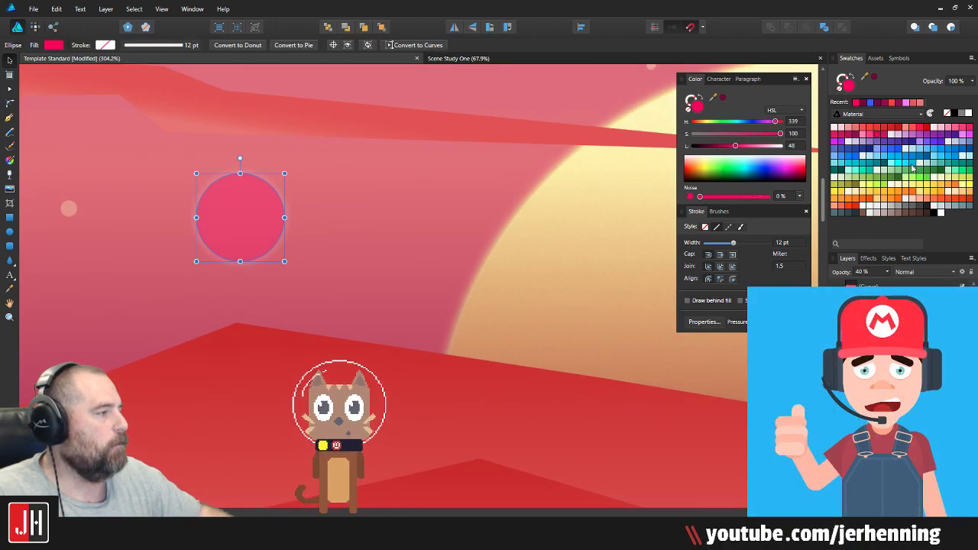
pyautogui.click(888, 175)
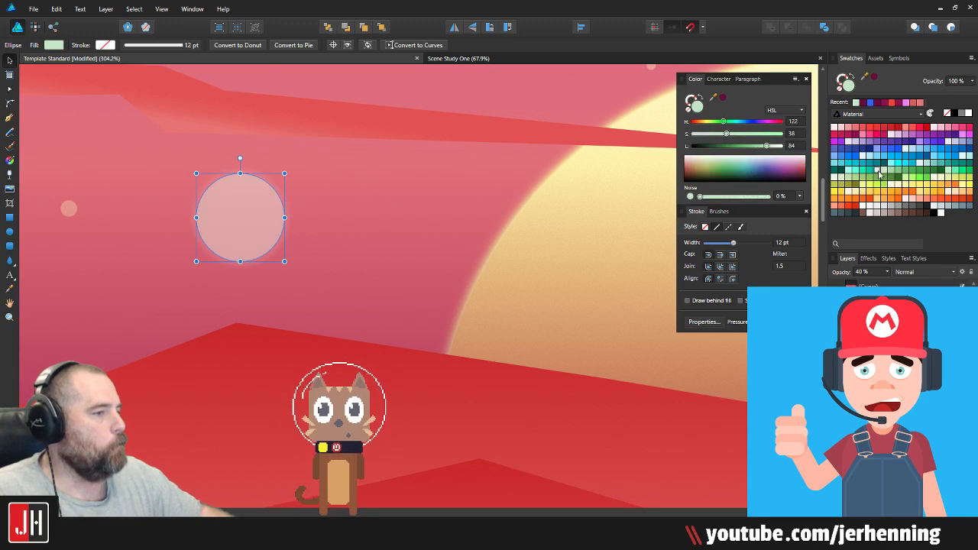
pyautogui.scroll(-4, 245, 222)
pyautogui.scroll(-5, 244, 223)
pyautogui.click(152, 247)
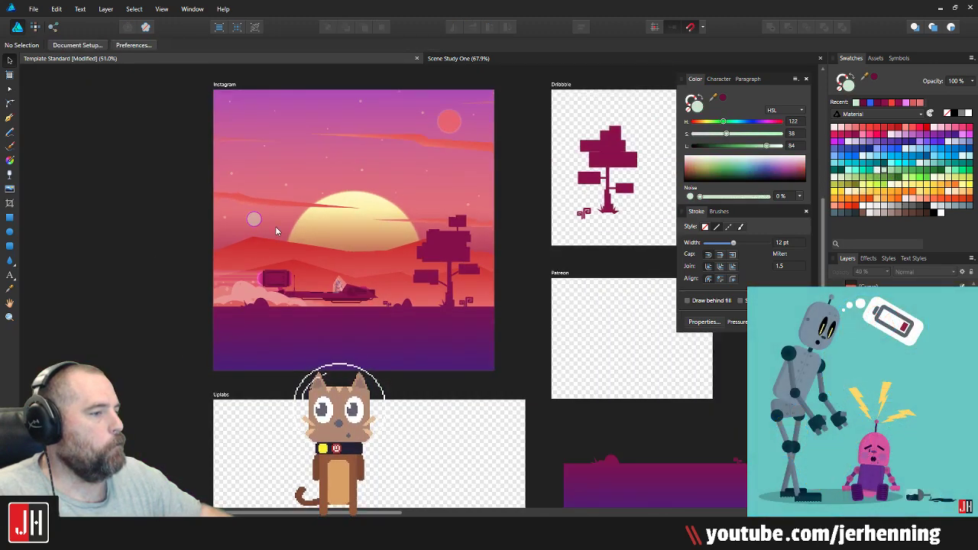
# Step: Lock the nearer and farther red hill shapes behind the speeder
pyautogui.scroll(3, 306, 229)
pyautogui.scroll(-2, 305, 290)
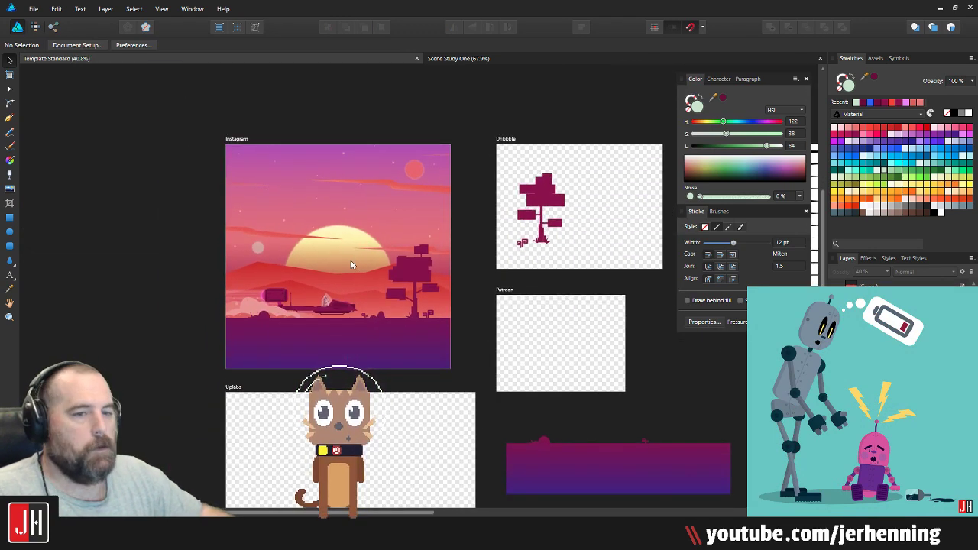
pyautogui.scroll(3, 339, 281)
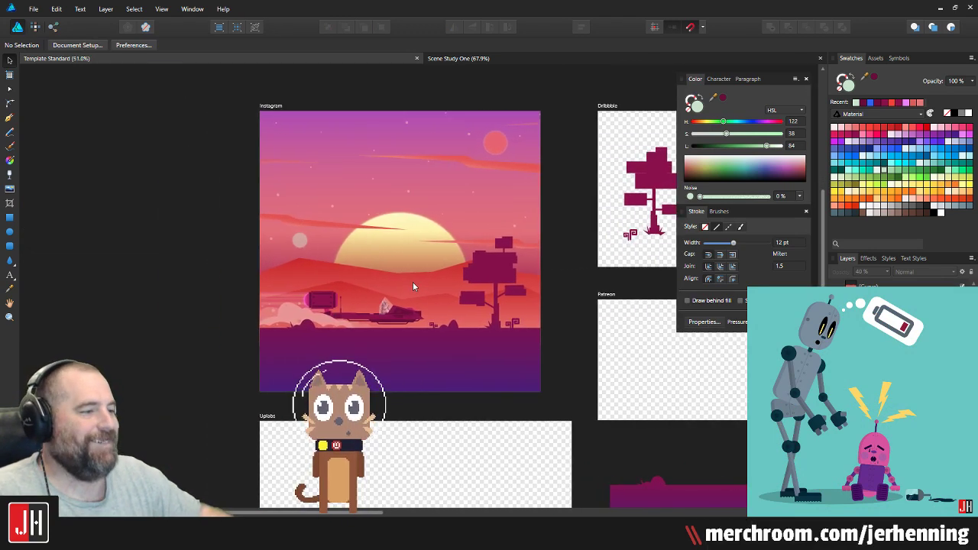
pyautogui.scroll(8, 365, 309)
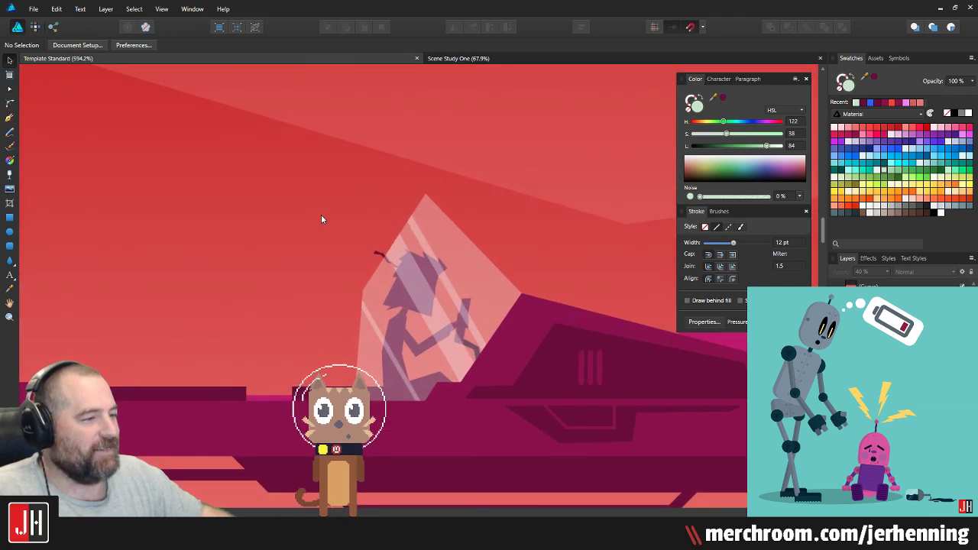
pyautogui.click(321, 219)
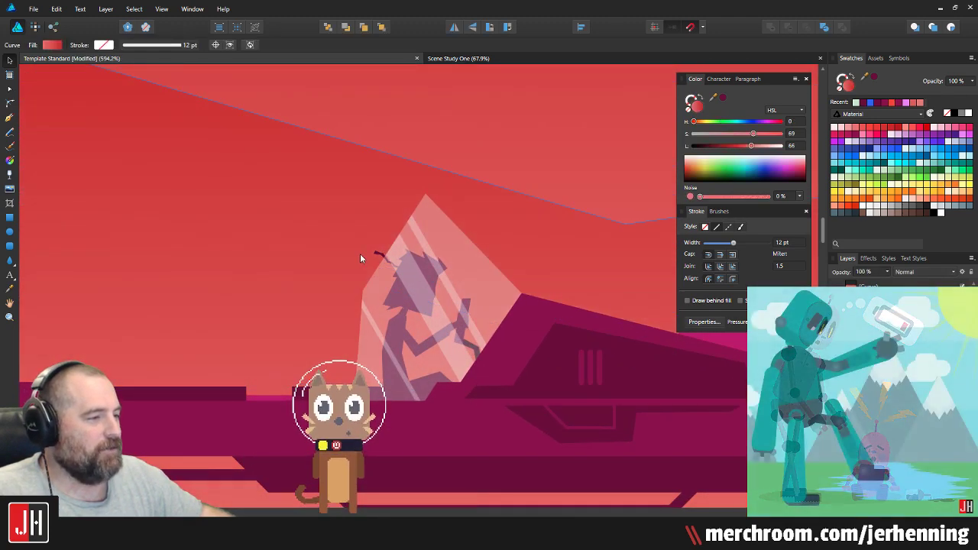
pyautogui.click(374, 252)
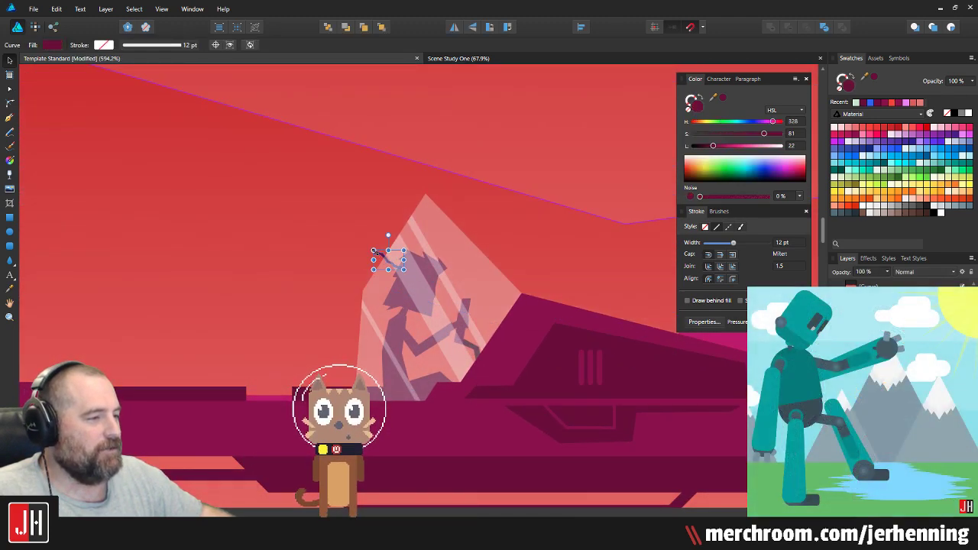
pyautogui.click(346, 175)
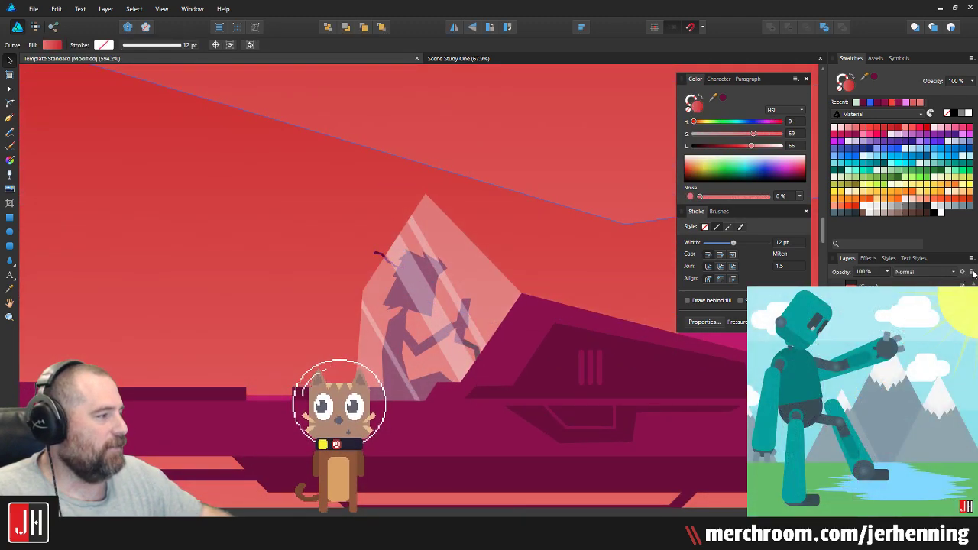
pyautogui.scroll(-2, 492, 398)
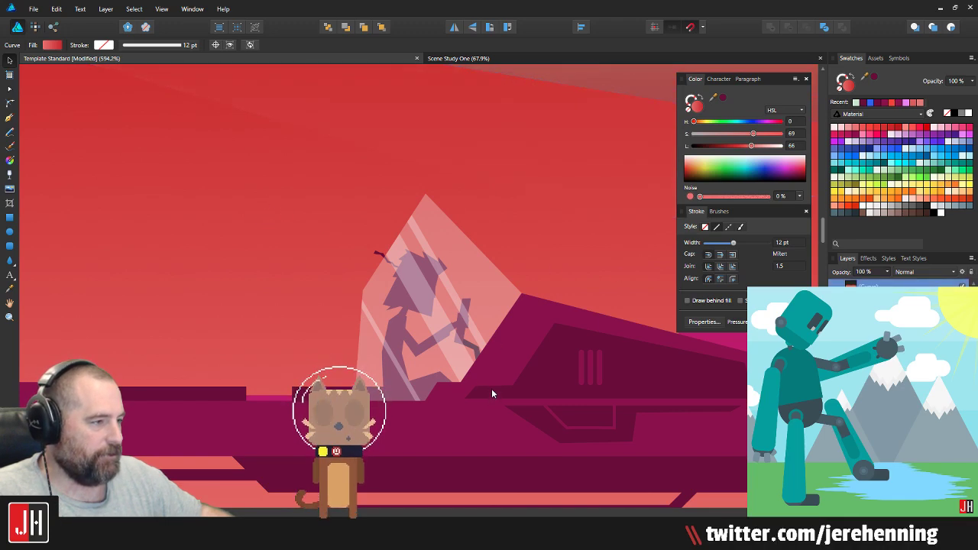
pyautogui.scroll(-3, 492, 374)
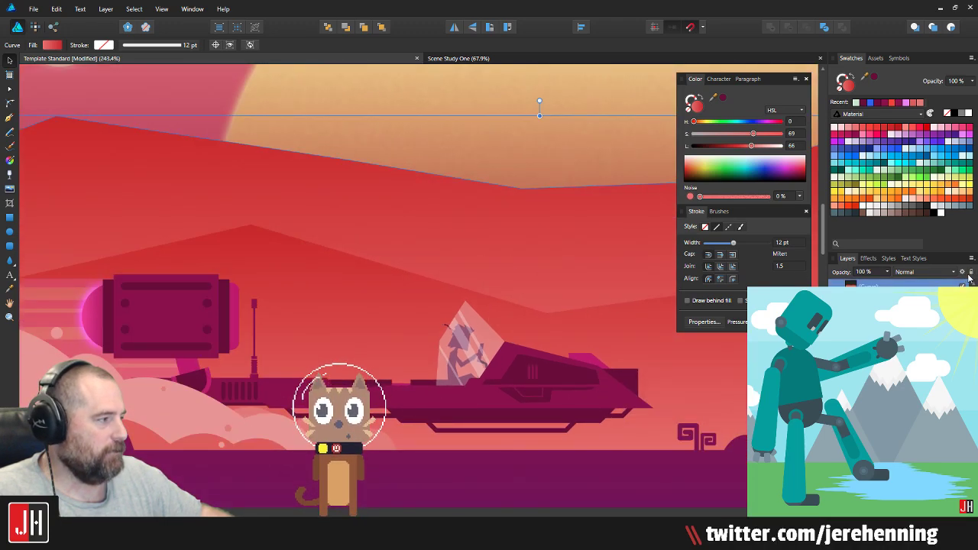
# Step: Lock the haze rectangle across the hills, the sky background rectangle and the sun ellipse
pyautogui.click(521, 105)
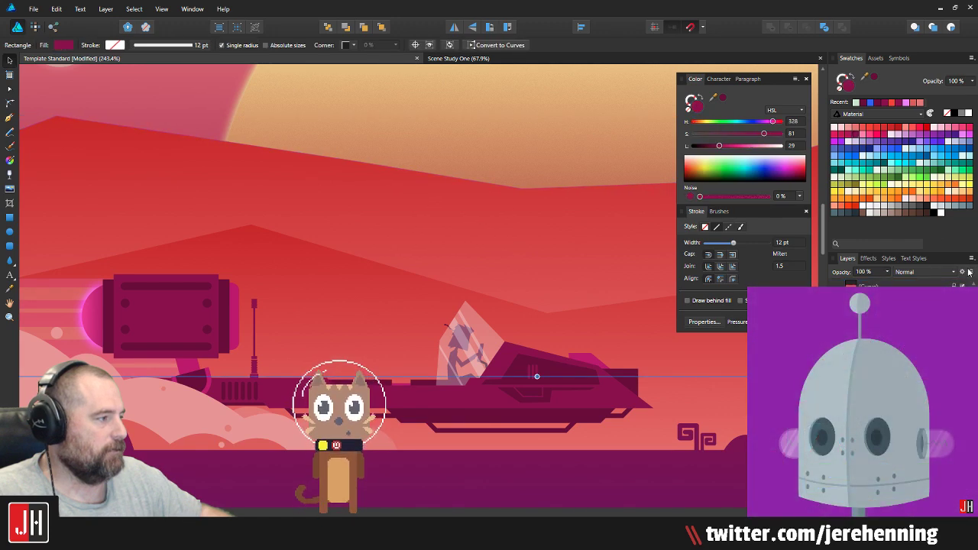
pyautogui.scroll(-5, 215, 161)
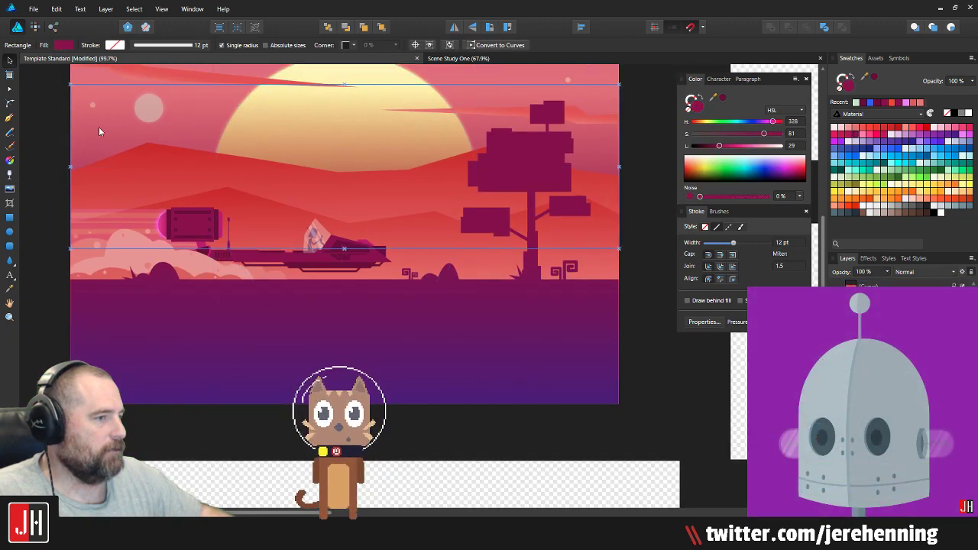
pyautogui.click(100, 128)
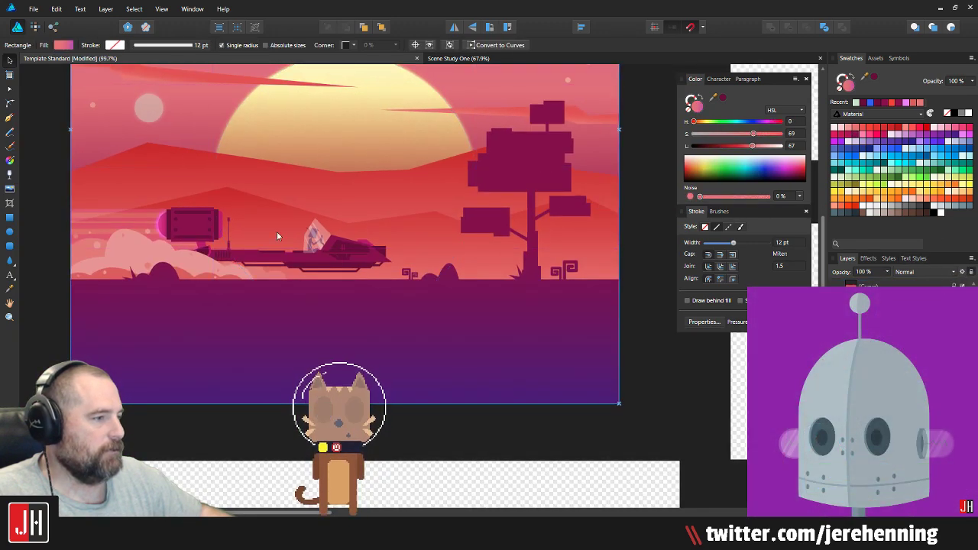
pyautogui.scroll(8, 277, 231)
pyautogui.click(377, 160)
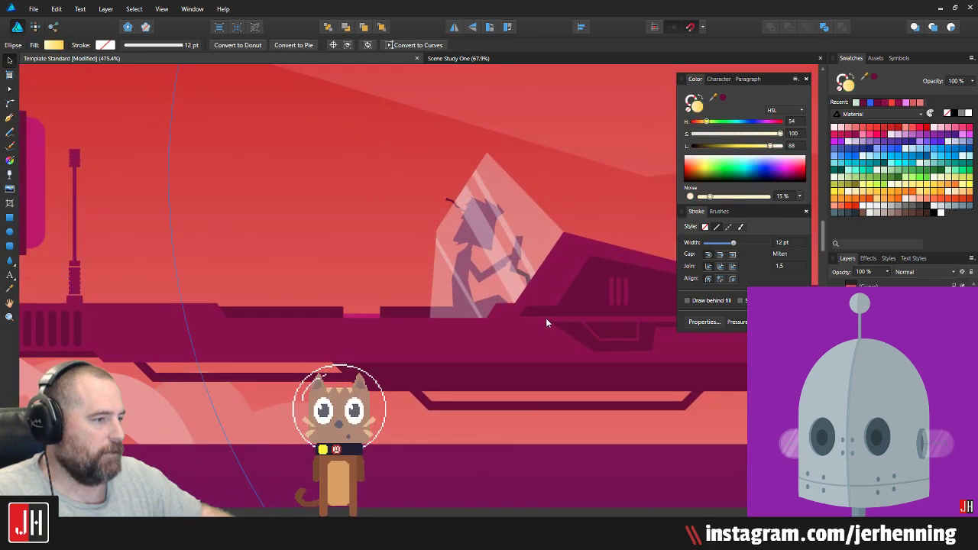
pyautogui.scroll(-6, 545, 317)
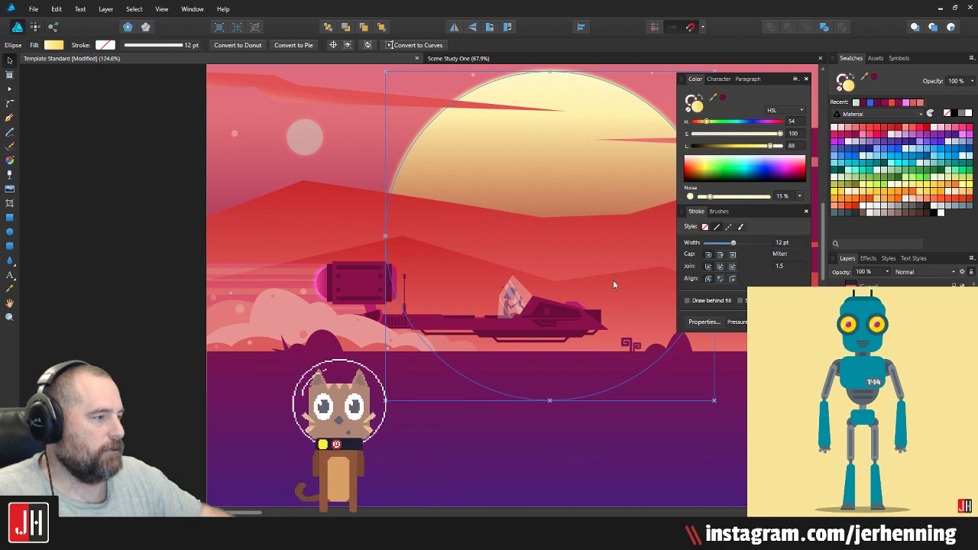
pyautogui.scroll(4, 474, 285)
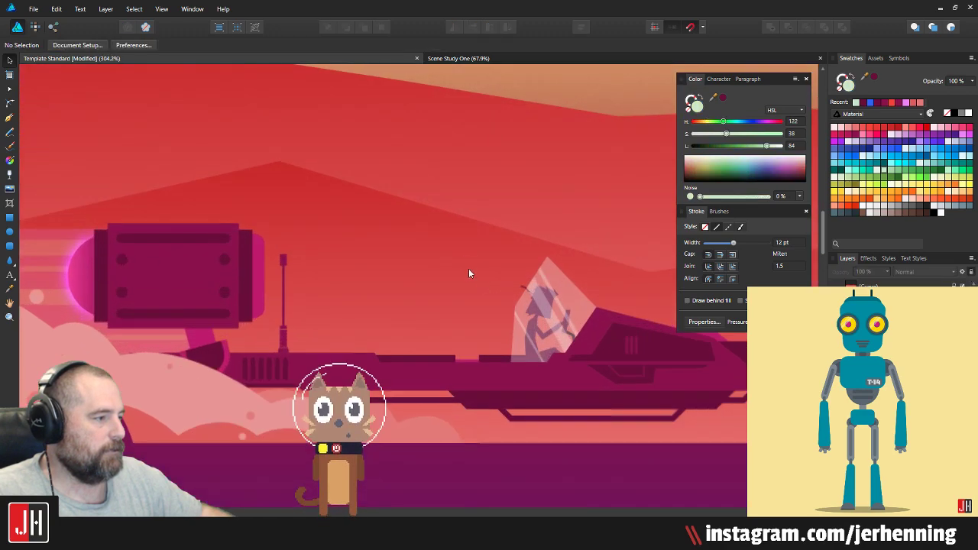
# Step: Select all seven shapes of the driver's silhouette inside the canopy and group them
pyautogui.click(609, 385)
pyautogui.scroll(5, 592, 358)
pyautogui.scroll(2, 550, 211)
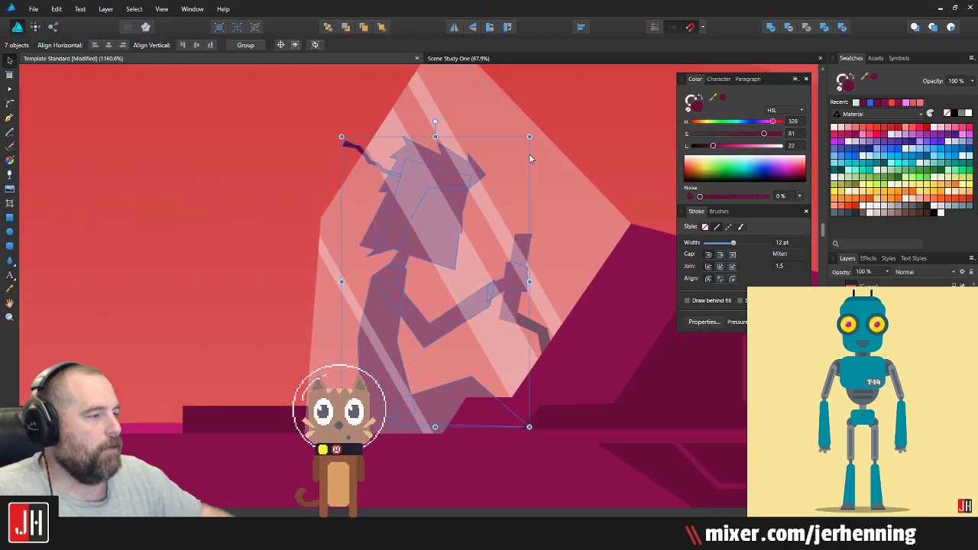
pyautogui.scroll(2, 434, 337)
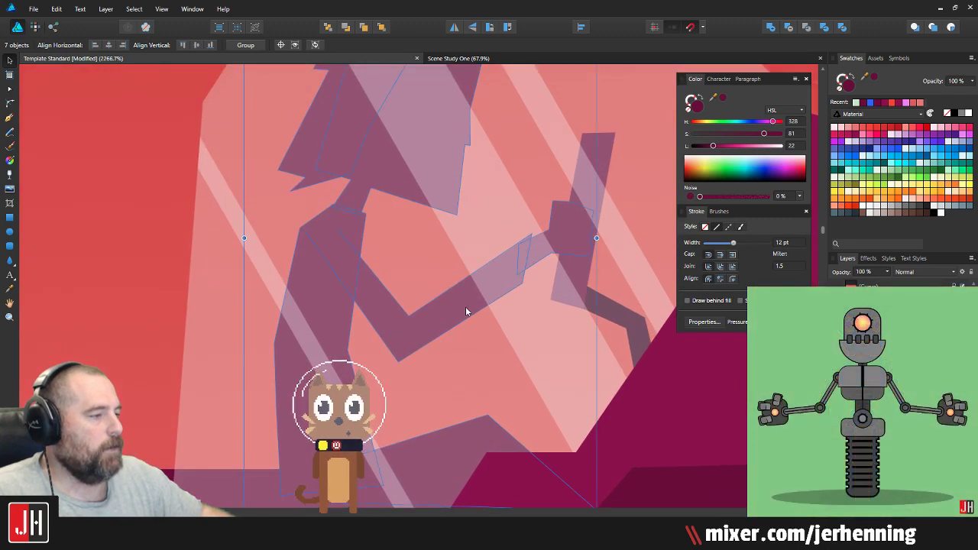
pyautogui.scroll(-5, 478, 311)
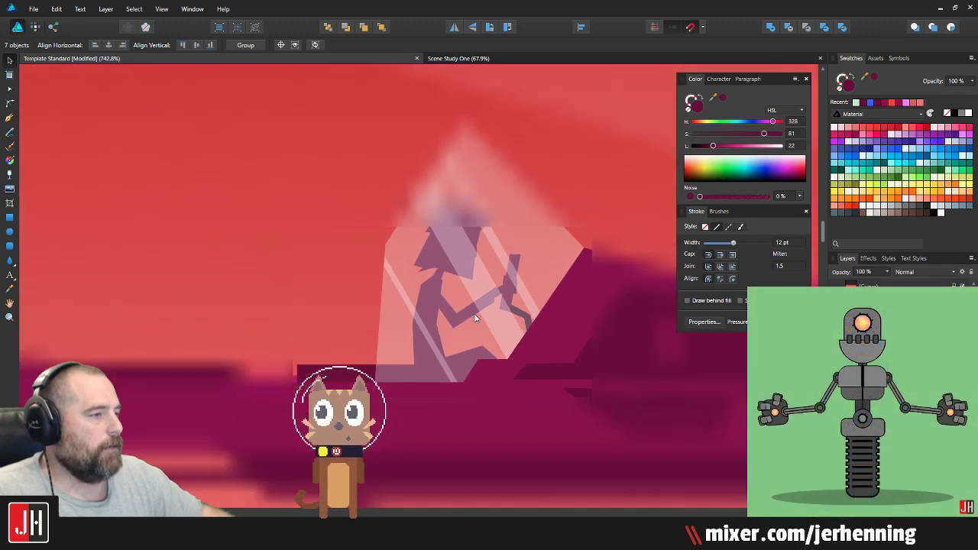
pyautogui.hotkey('ctrl', 'g')
pyautogui.scroll(-6, 481, 318)
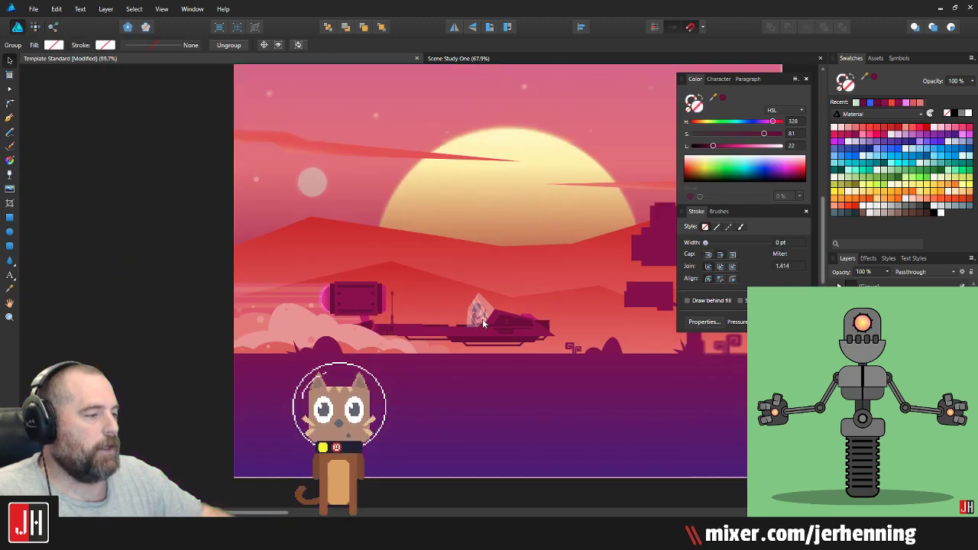
pyautogui.moveTo(508, 336); pyautogui.dragTo(420, 349)
pyautogui.click(554, 367)
# Step: Examine the speeder's hull, cockpit and nose up close for details that need refining
pyautogui.scroll(5, 386, 337)
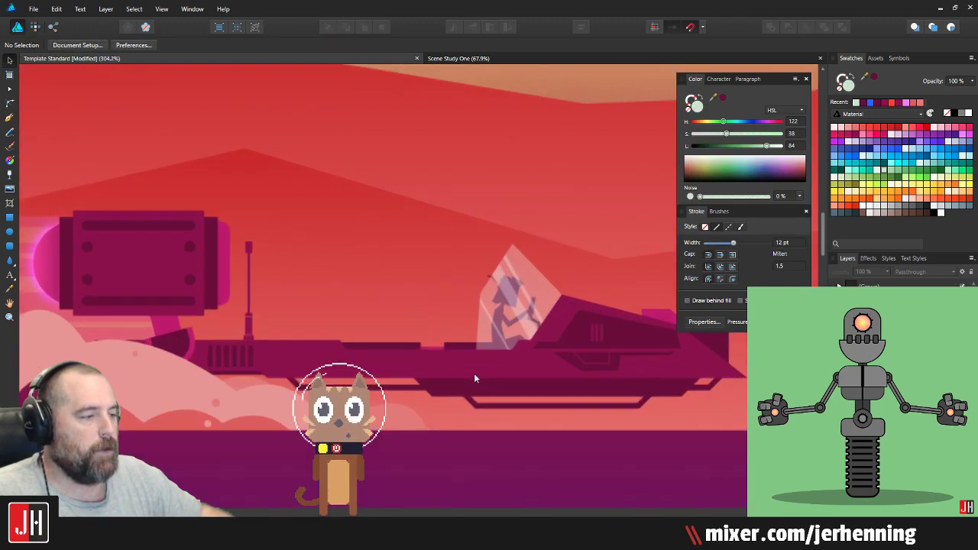
pyautogui.moveTo(473, 374); pyautogui.dragTo(410, 357)
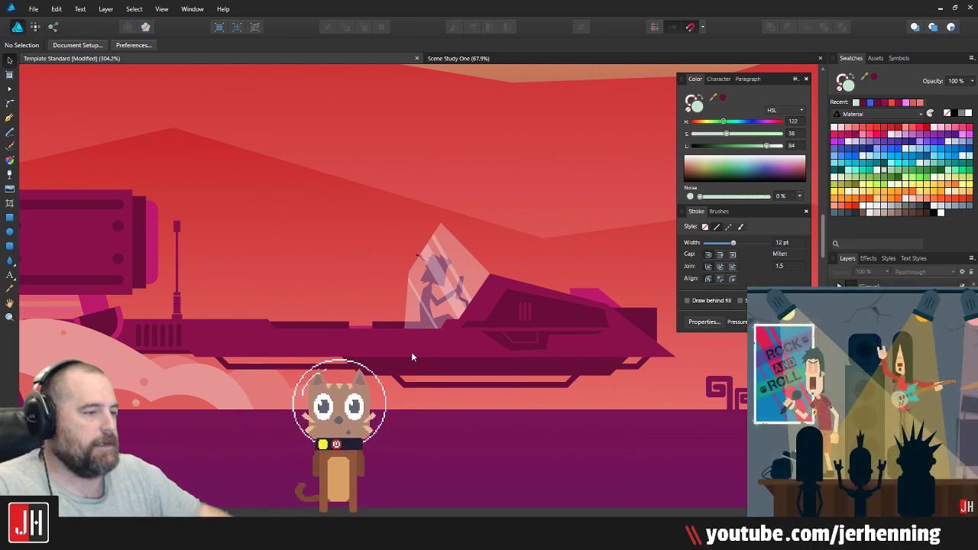
pyautogui.scroll(3, 288, 289)
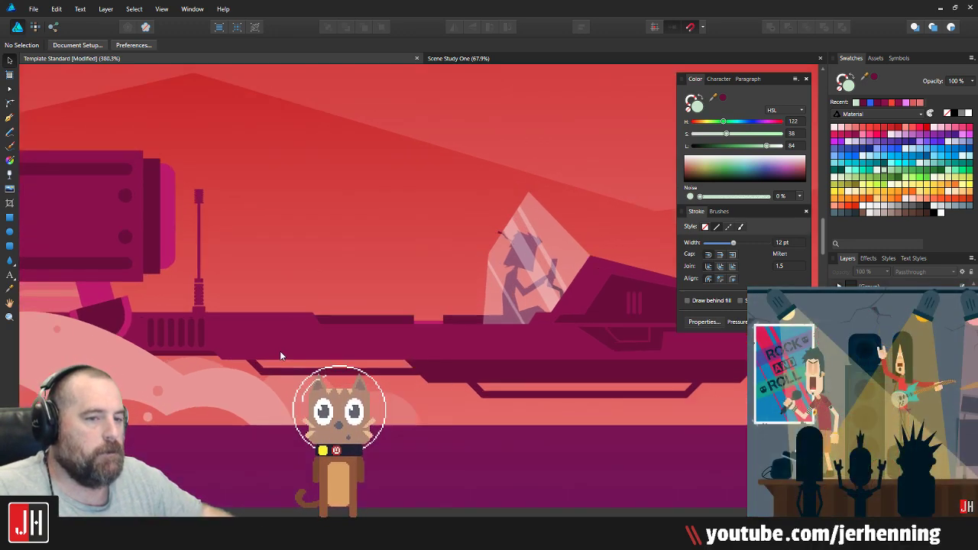
pyautogui.scroll(-3, 278, 331)
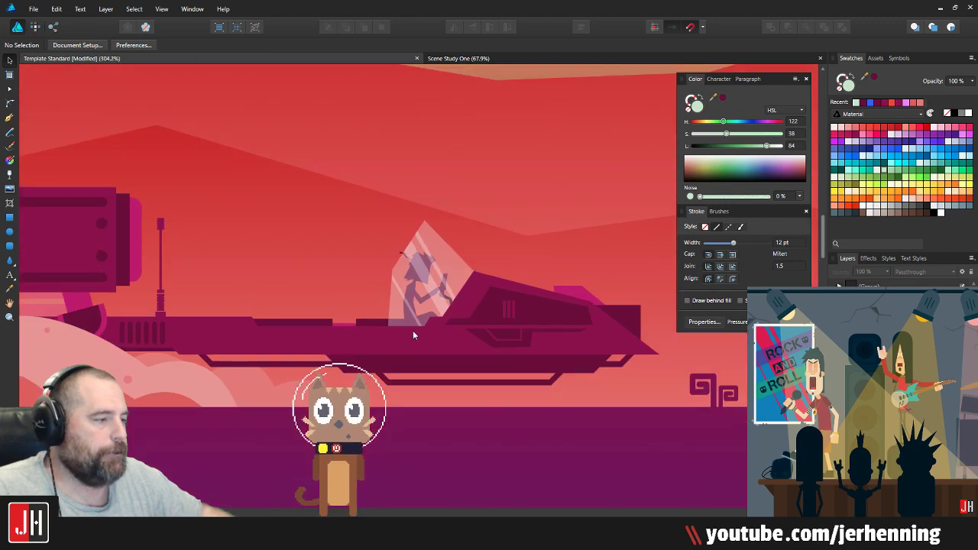
pyautogui.scroll(5, 474, 340)
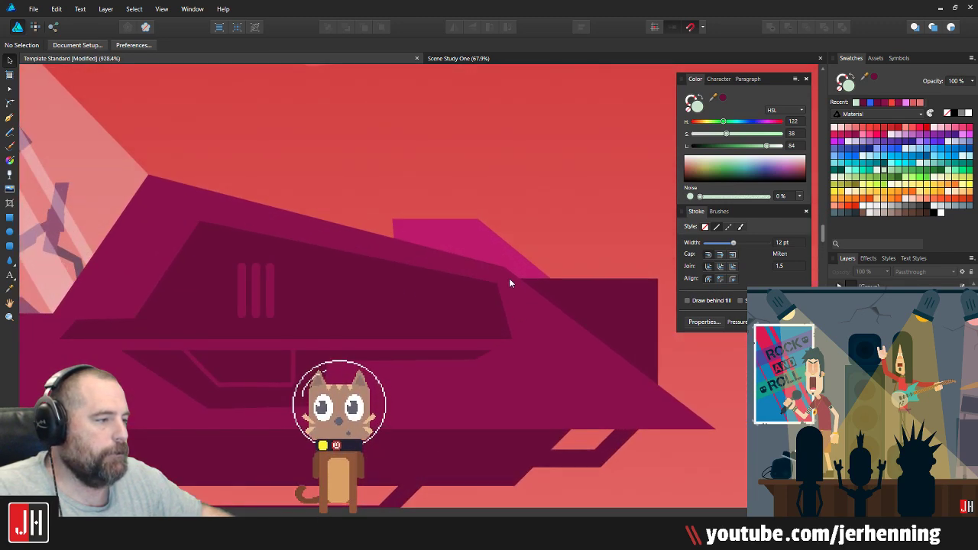
pyautogui.press('a')
pyautogui.press('v')
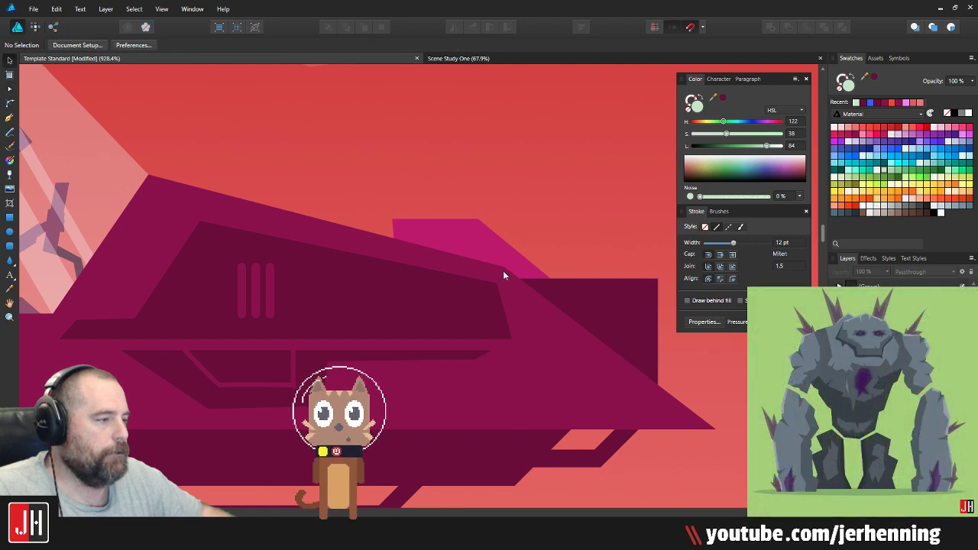
# Step: Examine the overall scene composition, including the engine's dust trail, the sun and the tree
pyautogui.scroll(-10, 371, 340)
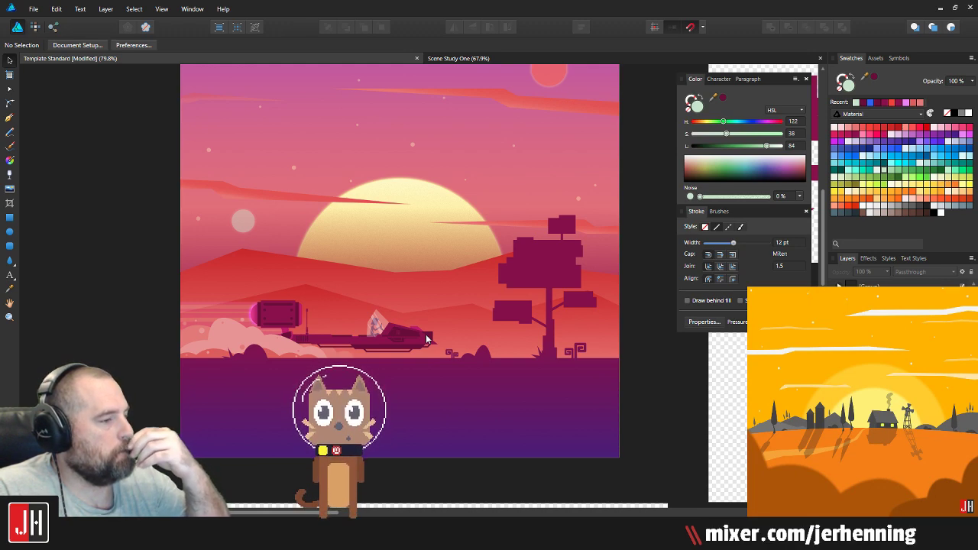
pyautogui.scroll(3, 222, 313)
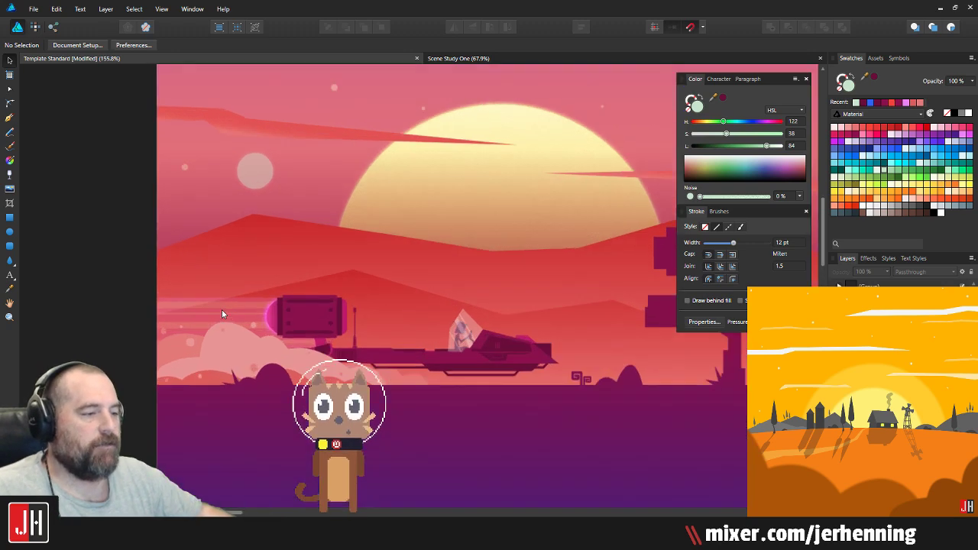
pyautogui.scroll(3, 221, 313)
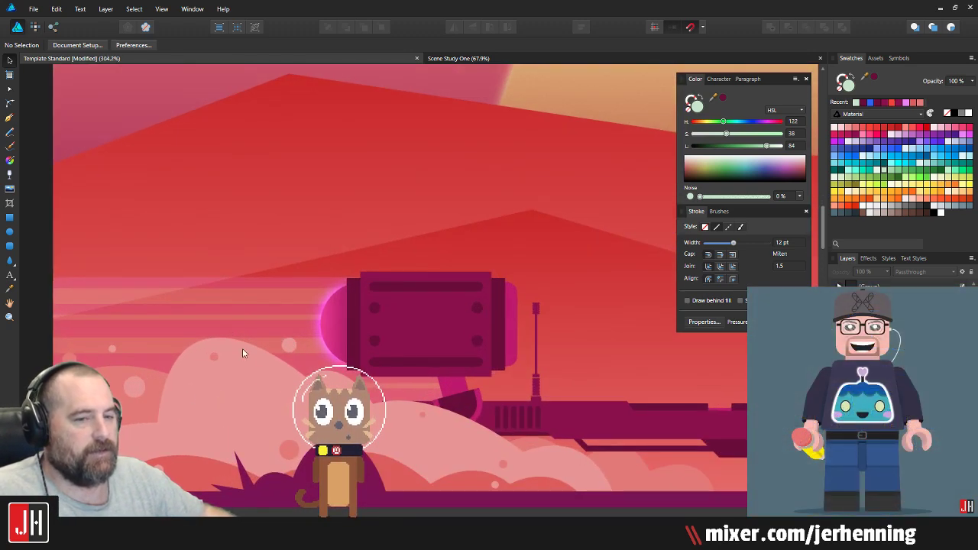
pyautogui.scroll(-2, 242, 348)
pyautogui.scroll(-2, 230, 328)
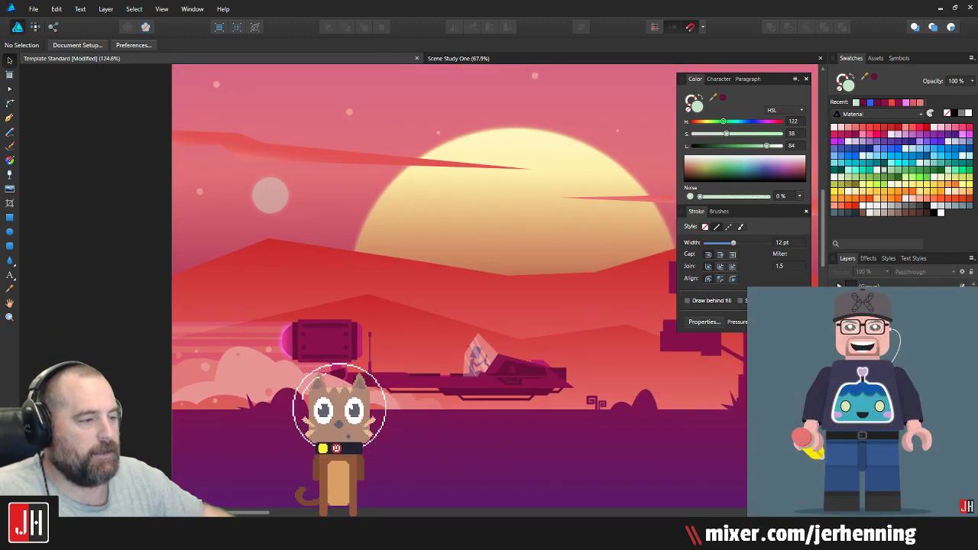
pyautogui.scroll(-1, 275, 339)
pyautogui.scroll(1, 276, 343)
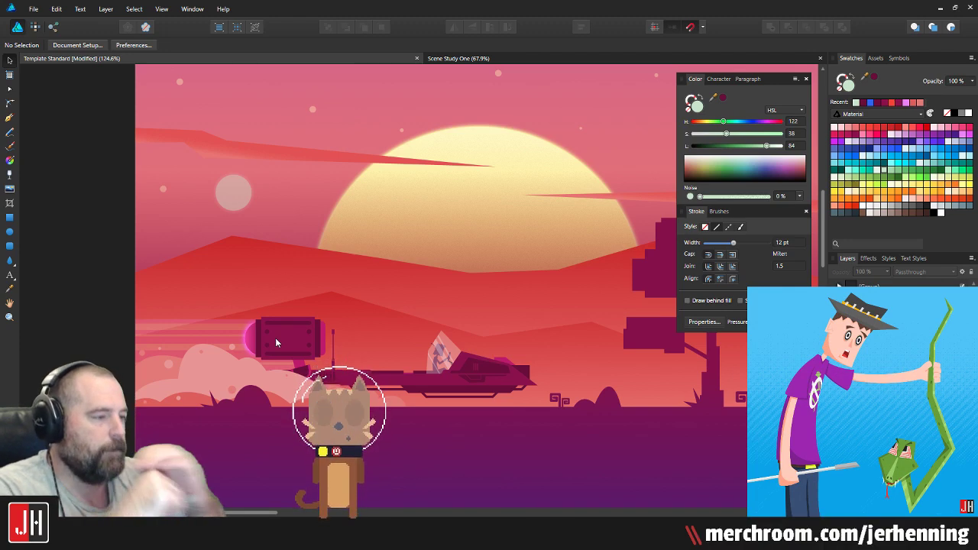
pyautogui.scroll(-5, 275, 337)
pyautogui.scroll(4, 347, 340)
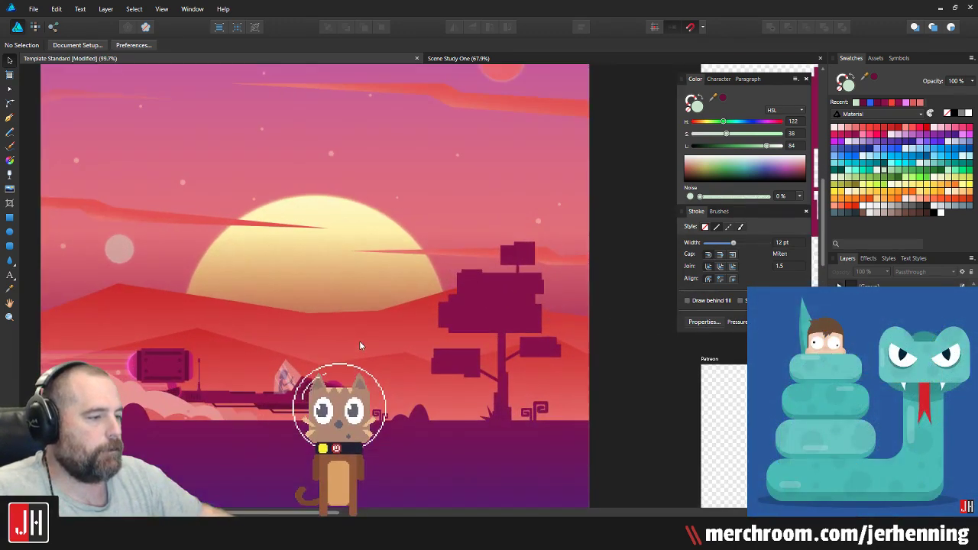
pyautogui.moveTo(443, 319); pyautogui.dragTo(426, 325)
pyautogui.scroll(-1, 351, 286)
pyautogui.moveTo(352, 285); pyautogui.dragTo(395, 294)
pyautogui.scroll(2, 361, 362)
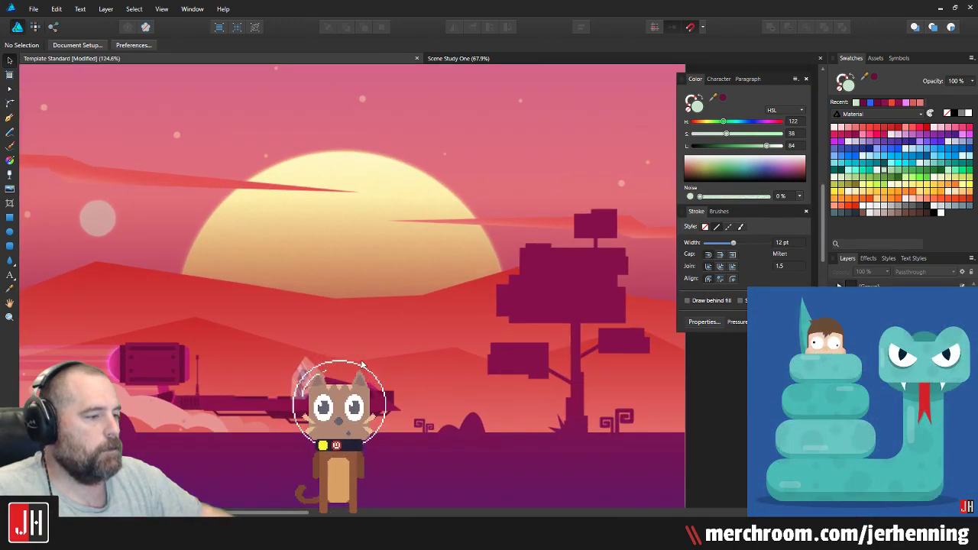
# Step: Draw a closed stepped outline with the Pen tool on the speeder's deck between the antenna and the cockpit
pyautogui.scroll(10, 367, 362)
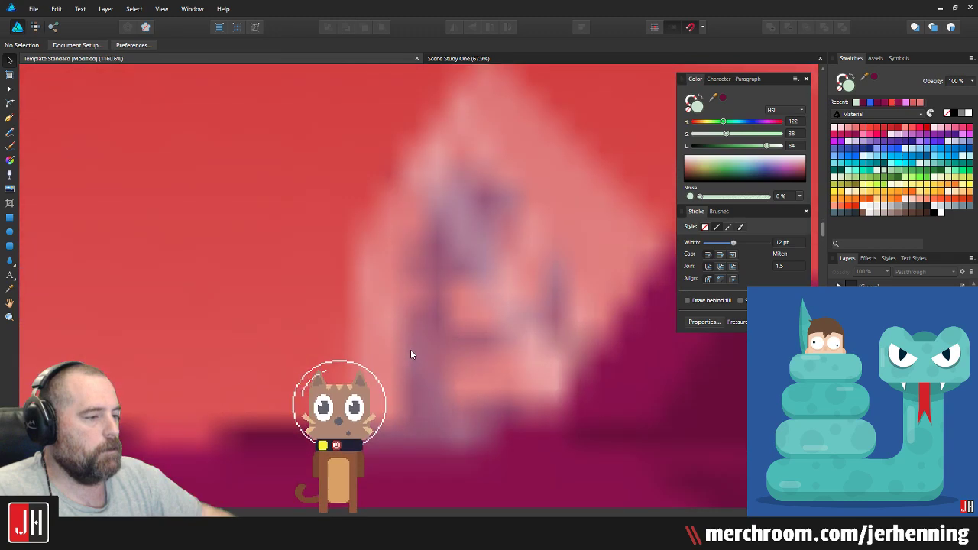
pyautogui.scroll(-4, 407, 334)
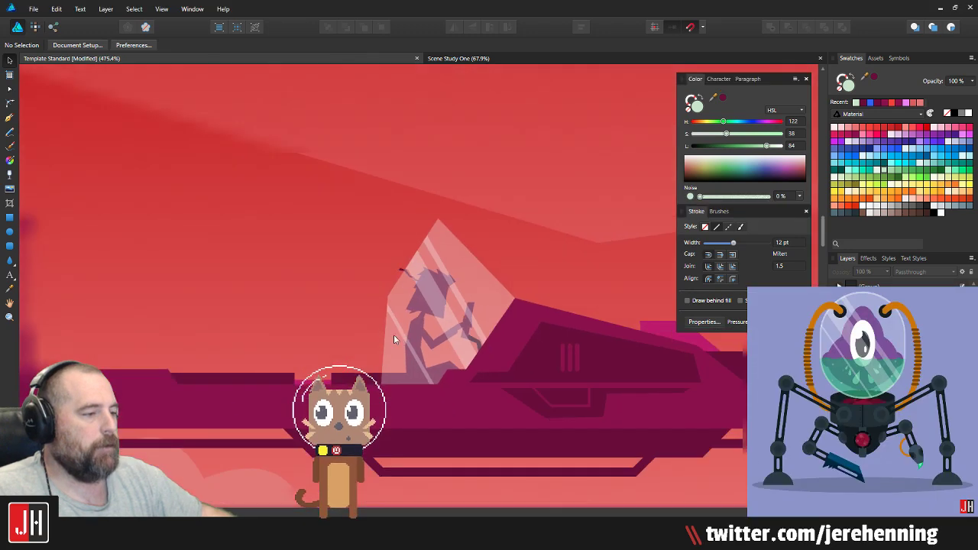
pyautogui.click(10, 117)
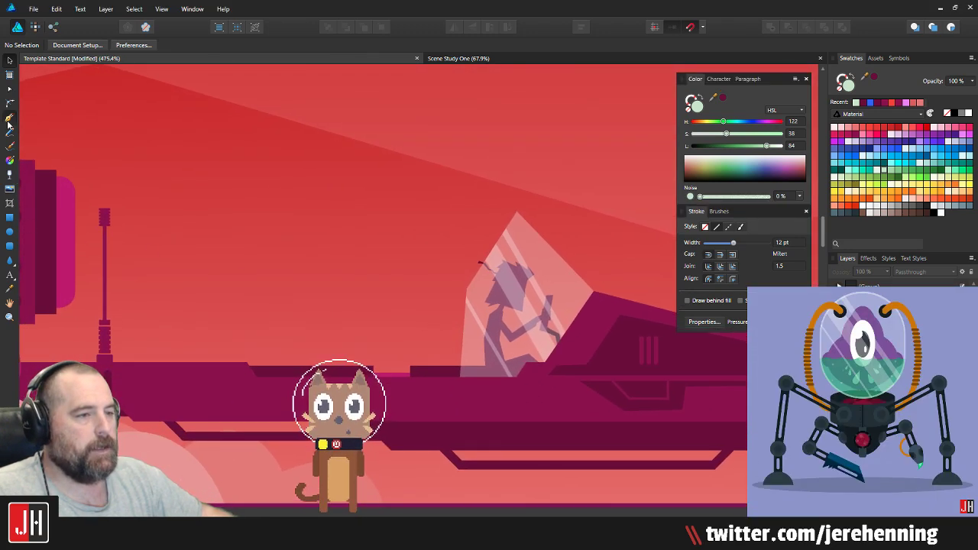
pyautogui.scroll(2, 214, 344)
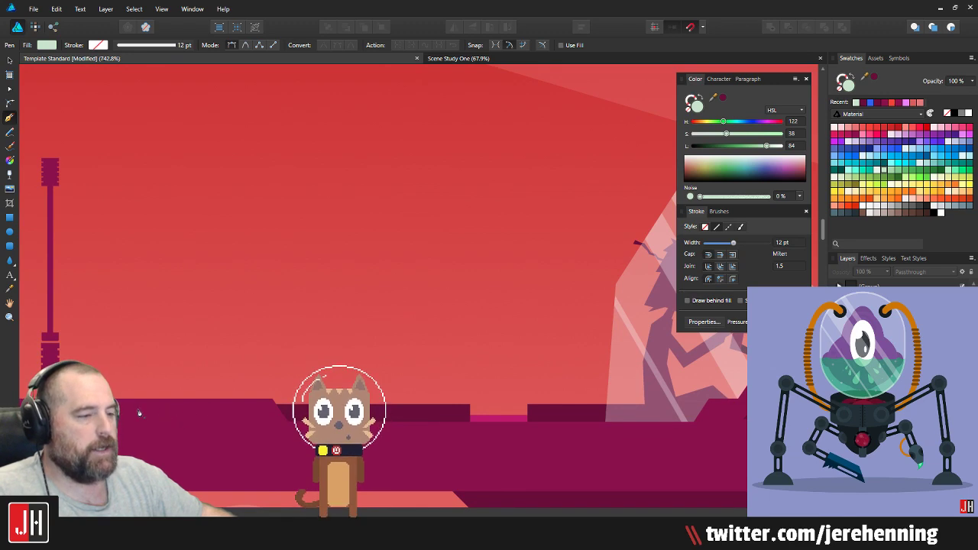
pyautogui.click(137, 327)
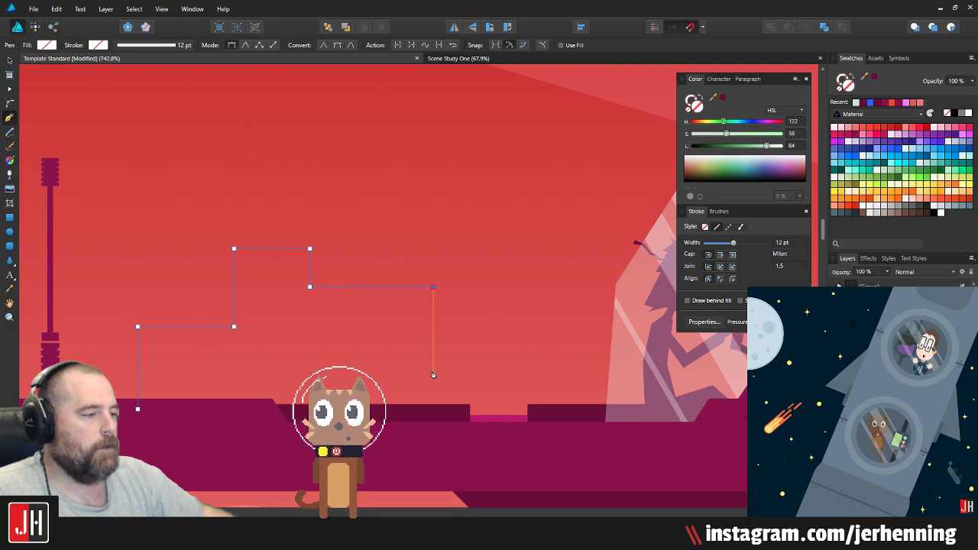
pyautogui.click(492, 338)
pyautogui.click(491, 448)
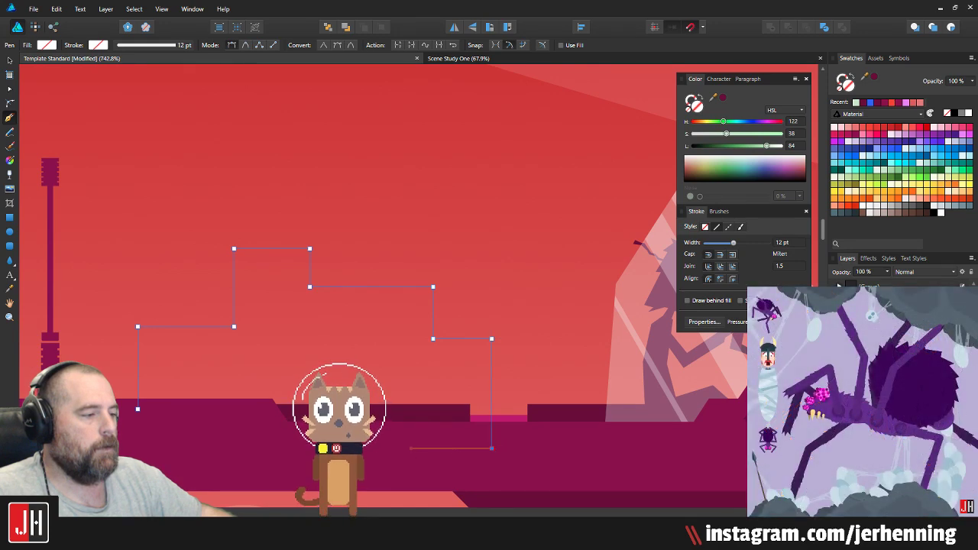
pyautogui.click(138, 448)
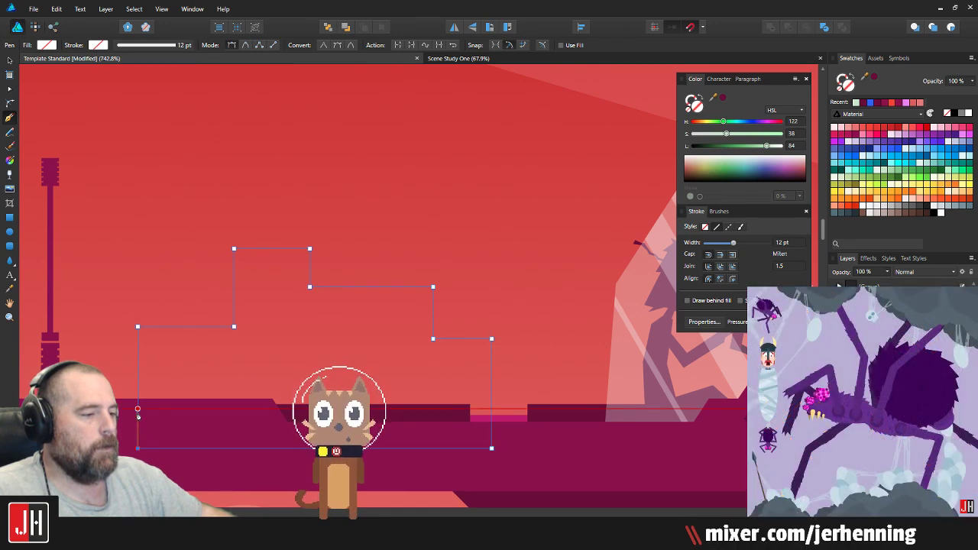
# Step: Fill the stepped shape with the maroon sampled from the speeder's hull and set its lightness to 36
pyautogui.press('i')
pyautogui.click(243, 412)
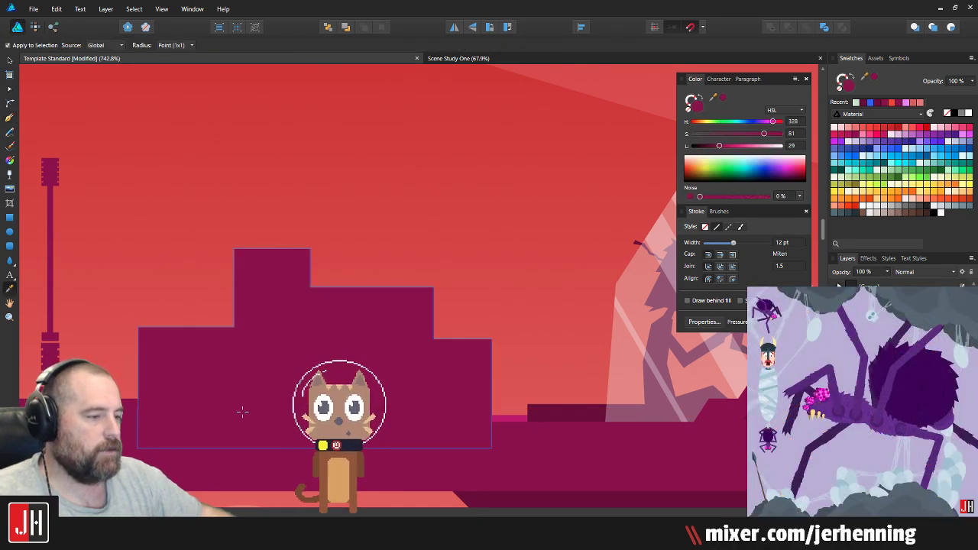
pyautogui.press('v')
pyautogui.moveTo(719, 145); pyautogui.dragTo(725, 147)
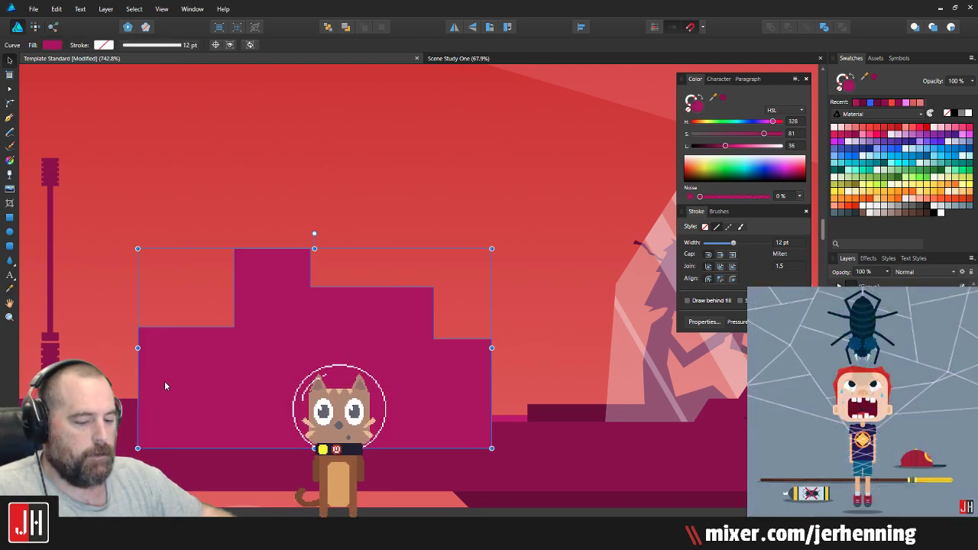
# Step: Try to move the stepped shape behind the speeder's hull in the stacking order
pyautogui.hotkey('ctrl', 'x')
pyautogui.hotkey('ctrl', 'v')
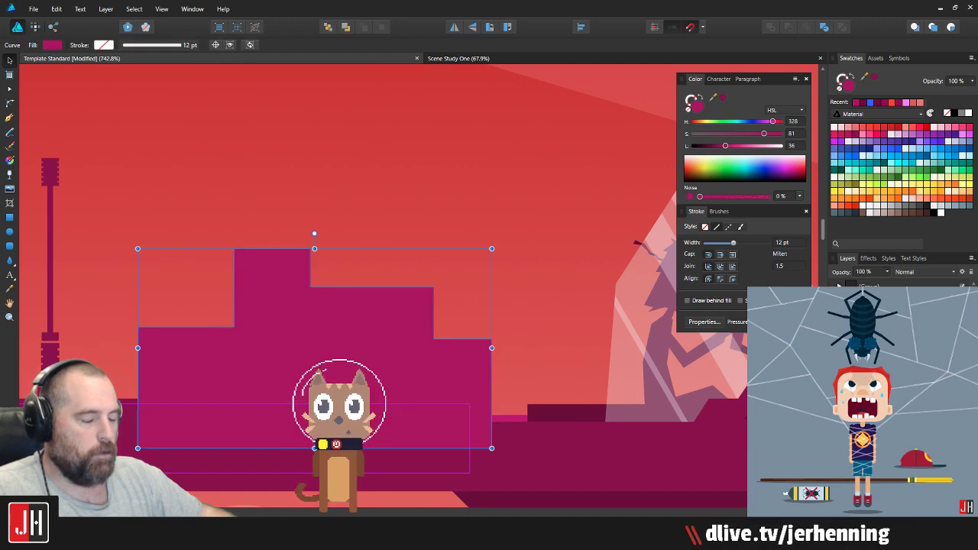
pyautogui.click(340, 242)
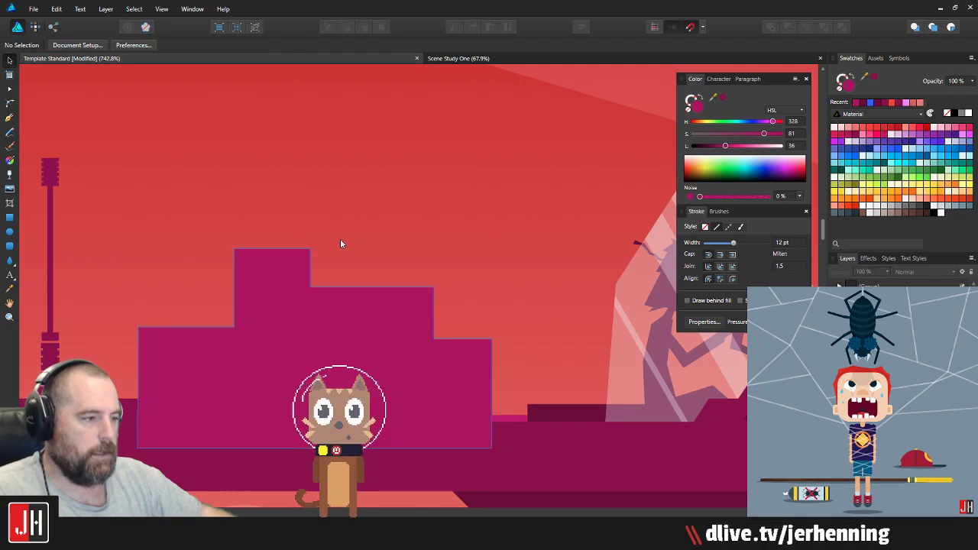
pyautogui.click(341, 329)
pyautogui.scroll(-3, 341, 337)
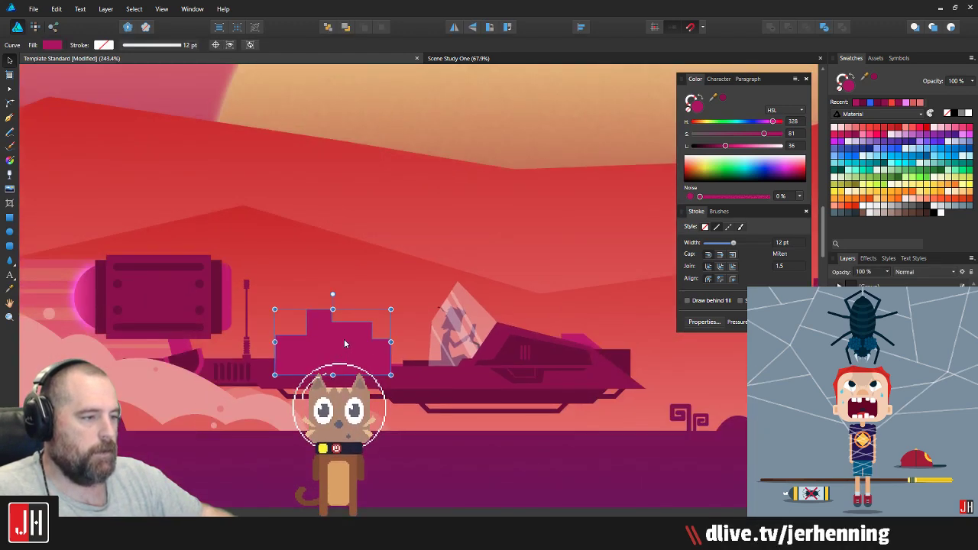
pyautogui.hotkey('ctrl', 'z')
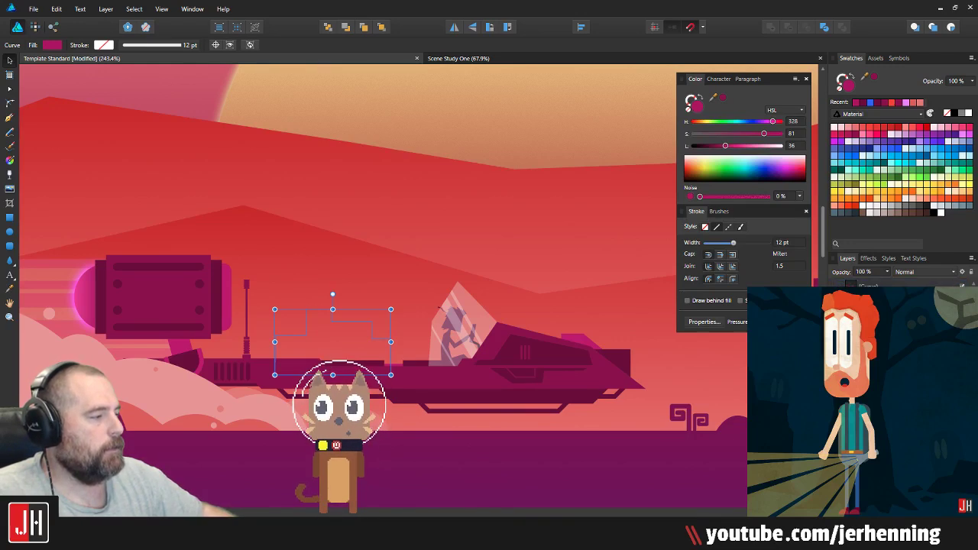
pyautogui.scroll(2, 324, 345)
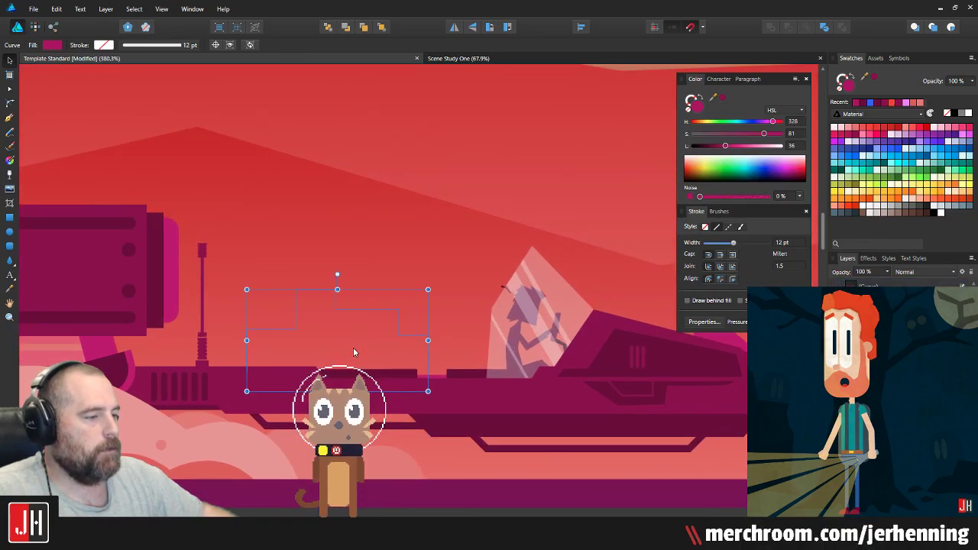
# Step: Cut the stepped shape and paste it inside the speeder group, stacked behind the hull
pyautogui.press('Delete')
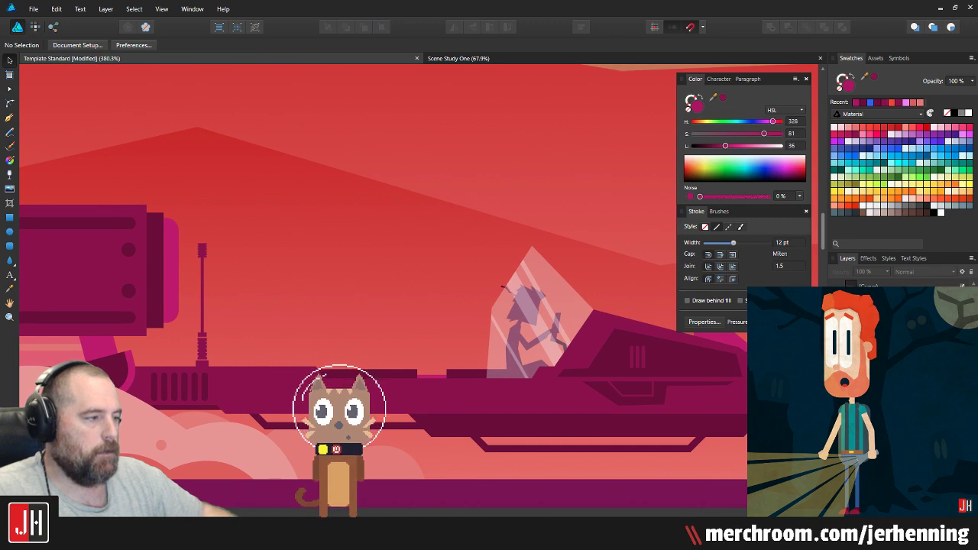
pyautogui.scroll(-4, 344, 370)
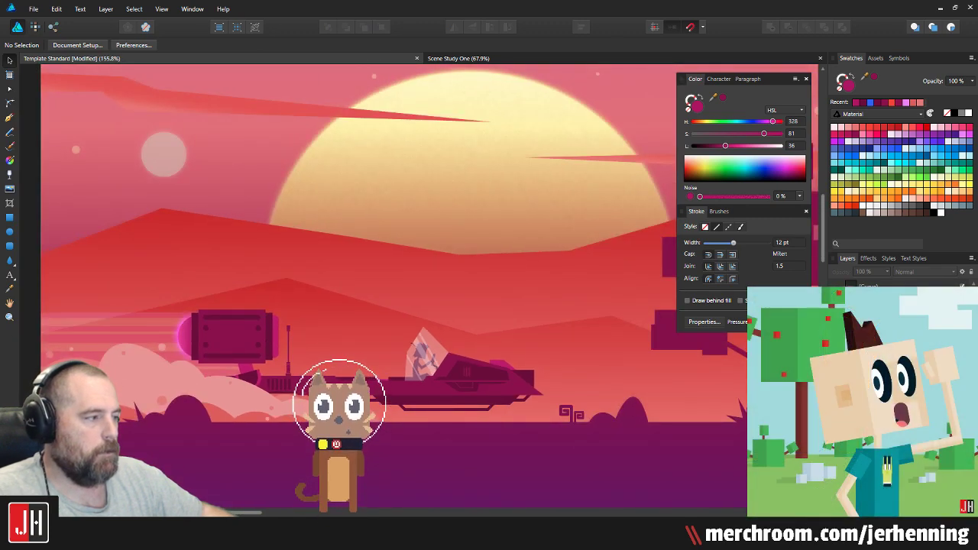
pyautogui.click(422, 389)
pyautogui.scroll(3, 422, 388)
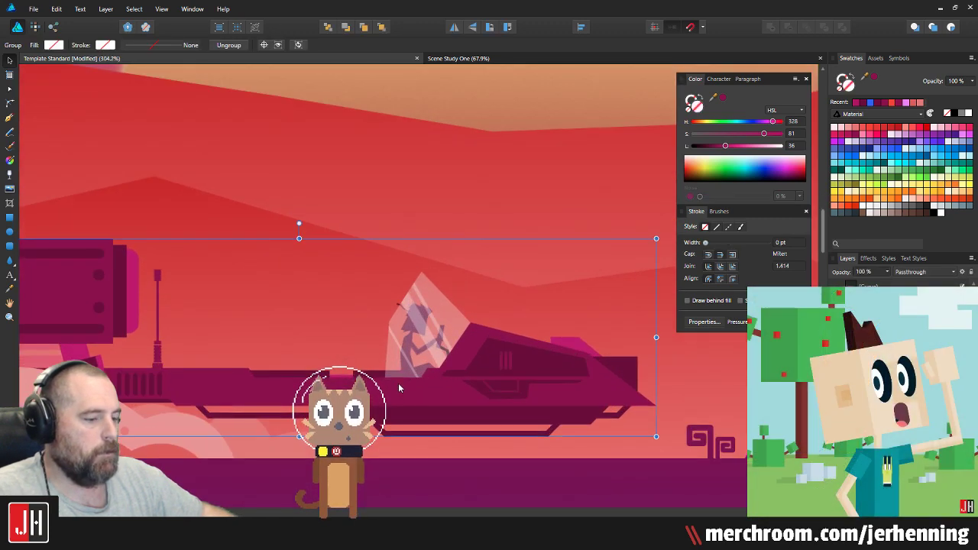
pyautogui.doubleClick(398, 382)
pyautogui.scroll(2, 323, 378)
pyautogui.hotkey('ctrl', '[')
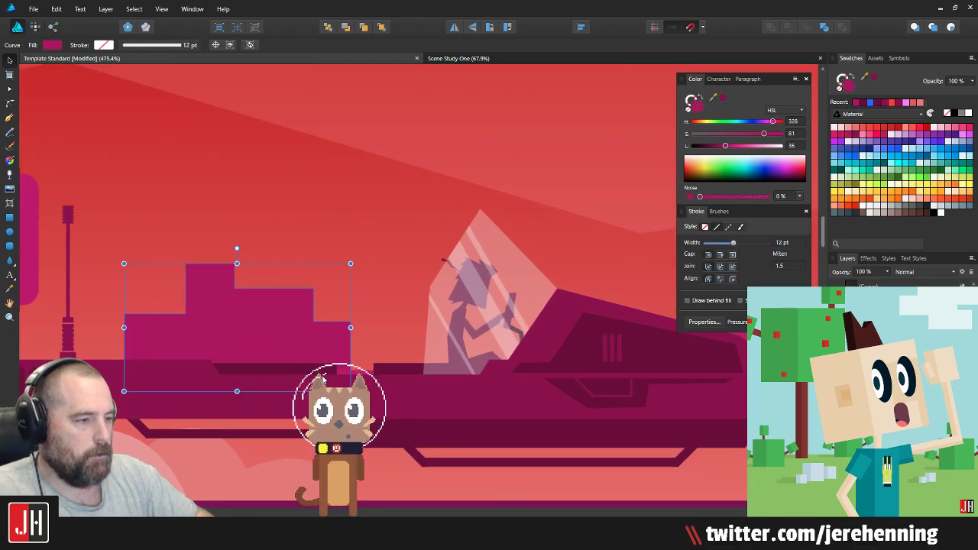
pyautogui.scroll(2, 322, 378)
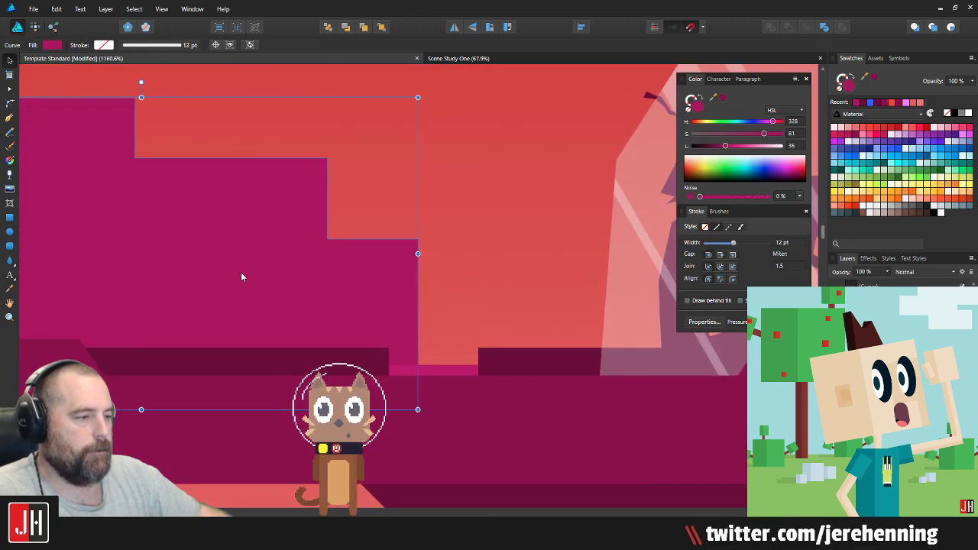
pyautogui.scroll(-1, 244, 270)
pyautogui.scroll(-1, 244, 270)
pyautogui.scroll(-2, 290, 297)
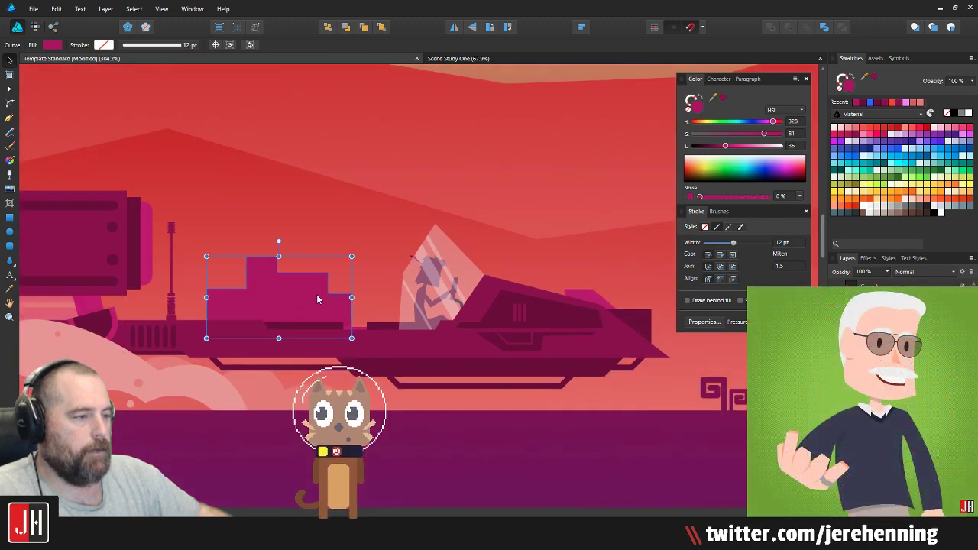
# Step: Darken the stepped shape's fill to a lightness of 14
pyautogui.scroll(2, 269, 321)
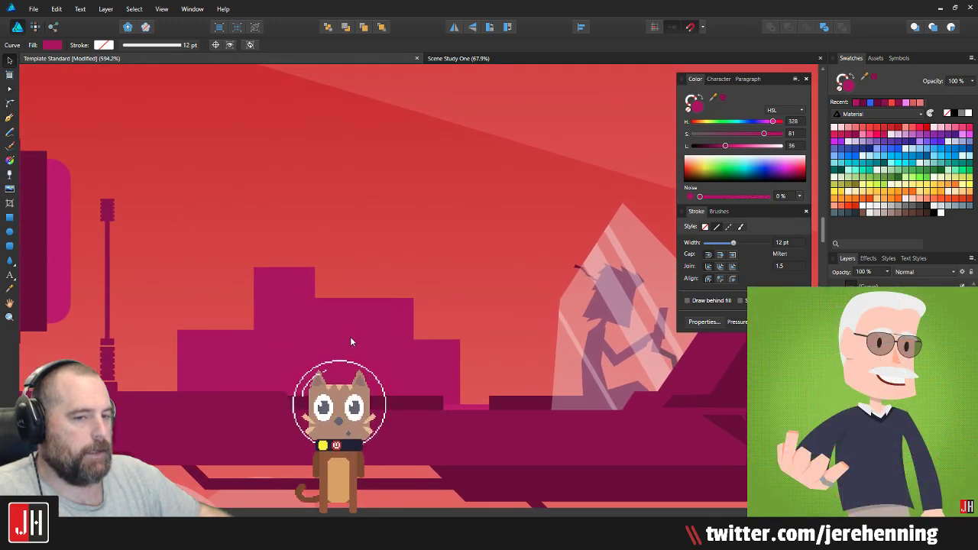
pyautogui.scroll(-1, 359, 333)
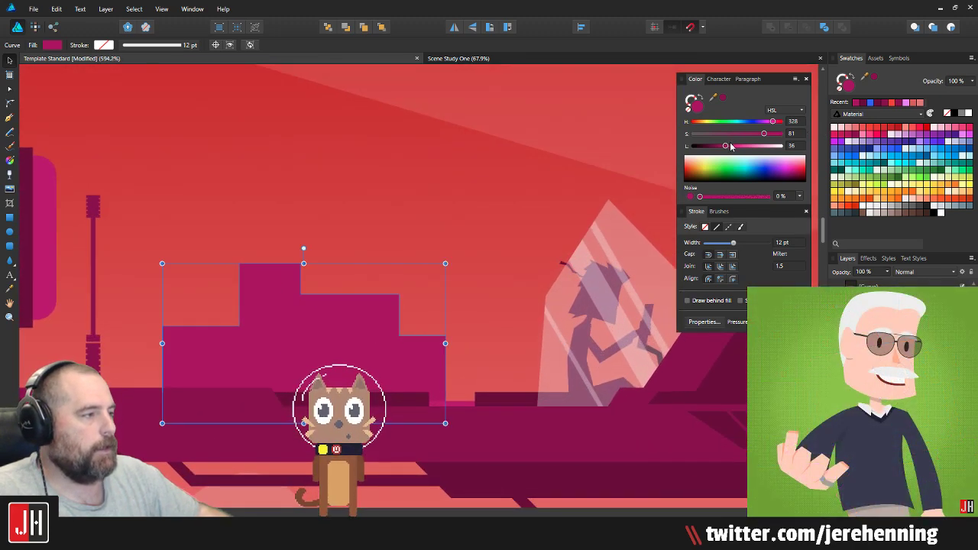
pyautogui.moveTo(730, 147); pyautogui.dragTo(706, 152)
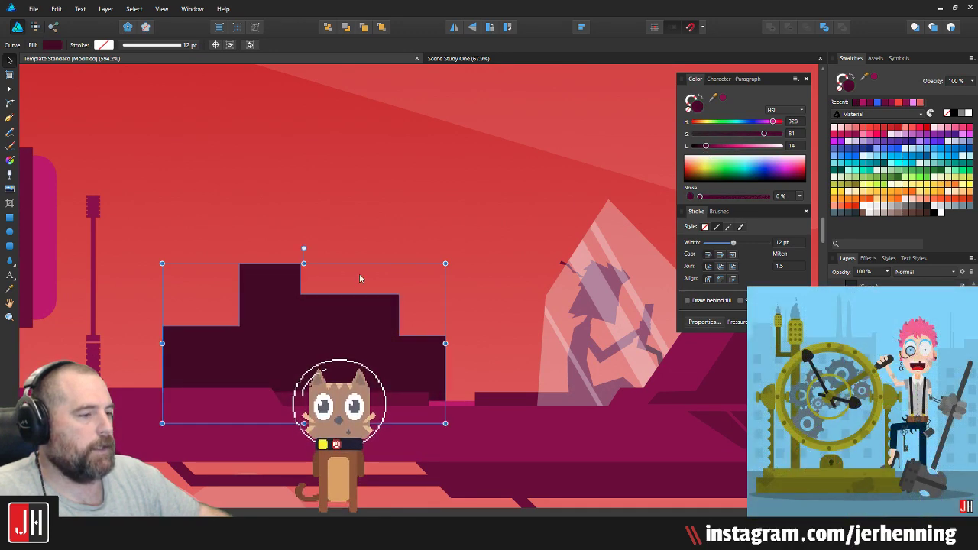
pyautogui.click(208, 287)
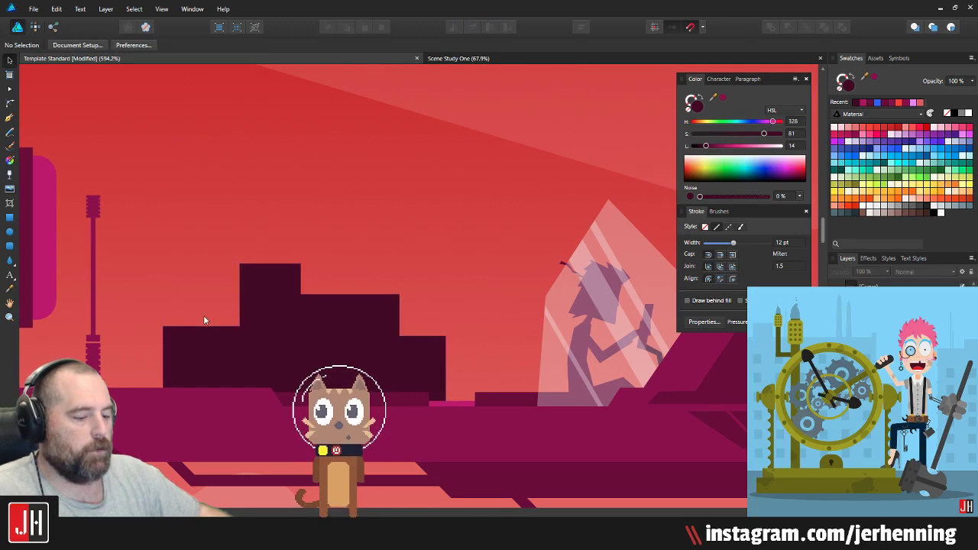
# Step: Draw a second, taller closed stepped outline with the Pen tool, overlapping the dark stepped shape and offset toward the cockpit
pyautogui.press('p')
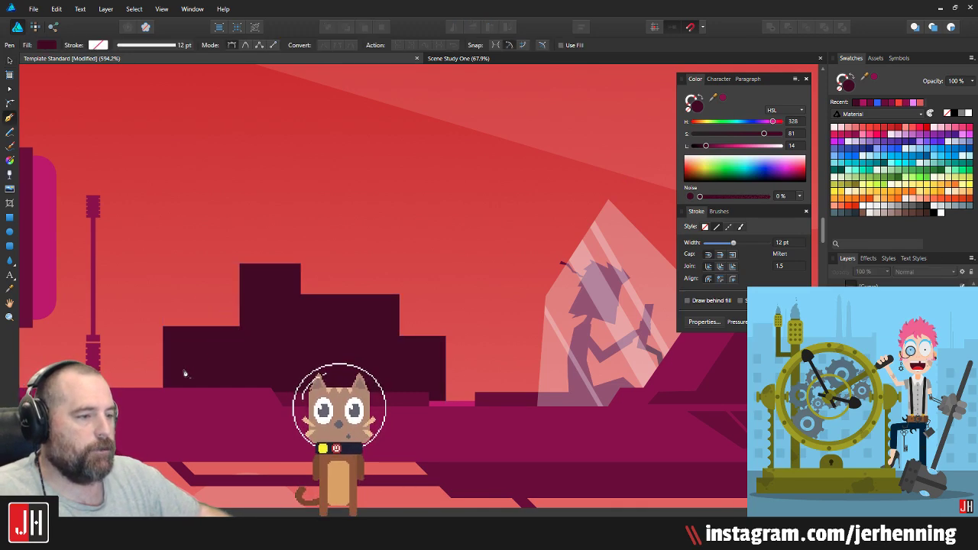
pyautogui.click(194, 283)
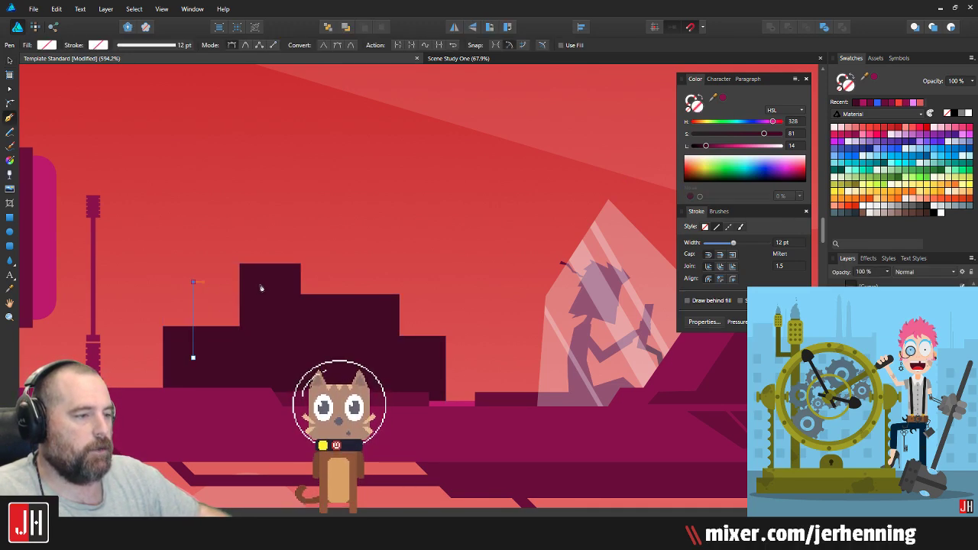
pyautogui.click(264, 284)
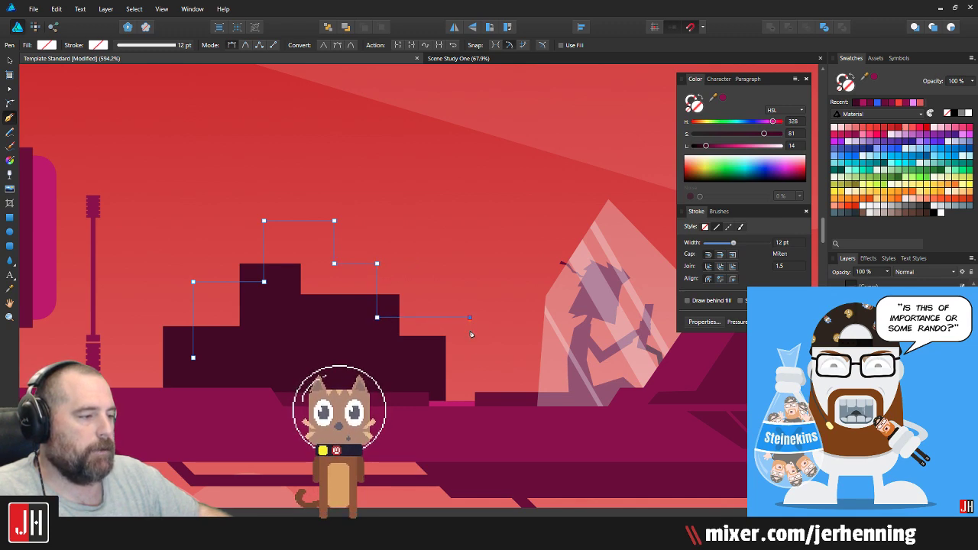
pyautogui.click(469, 436)
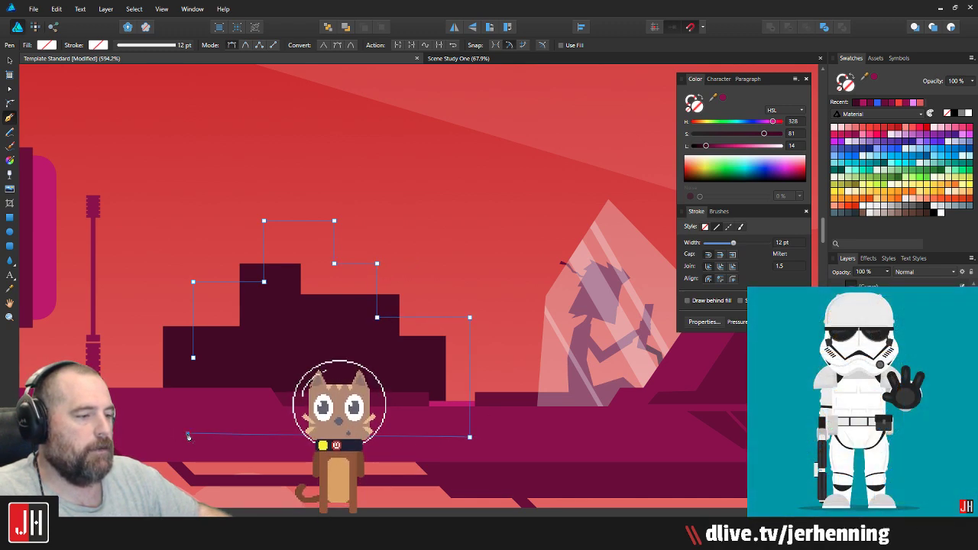
pyautogui.click(194, 358)
# Step: Fill the second stepped shape with the first one's sampled dark colour and set its lightness to 21
pyautogui.press('i')
pyautogui.click(302, 360)
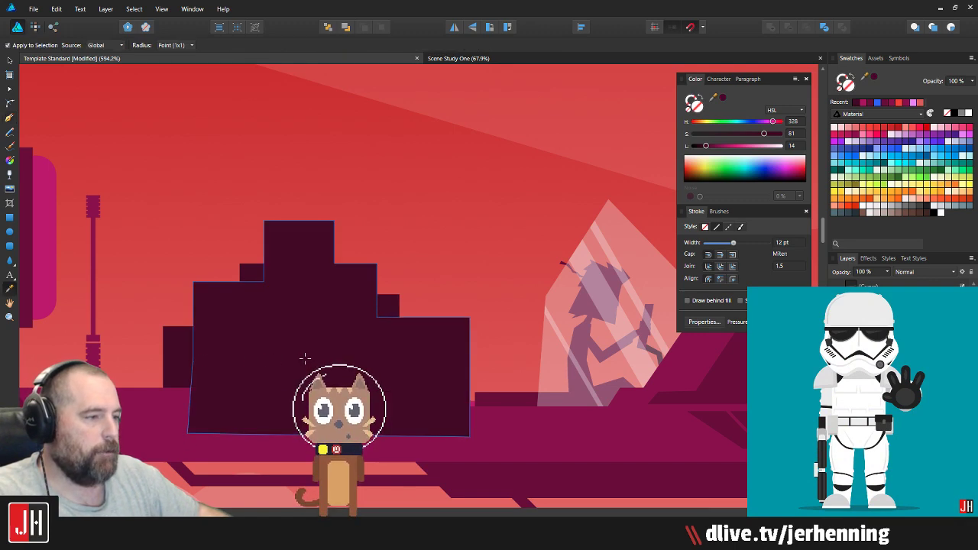
pyautogui.press('v')
pyautogui.moveTo(708, 150); pyautogui.dragTo(713, 151)
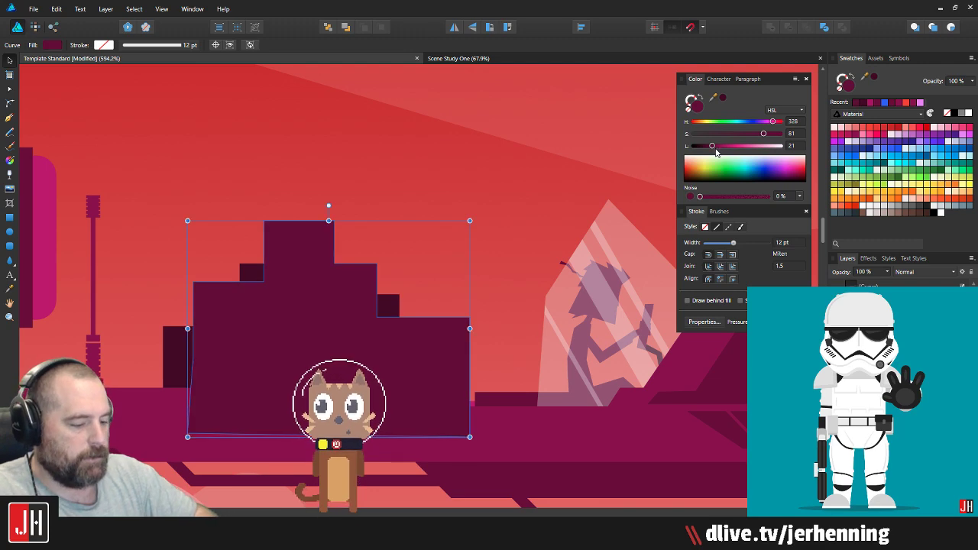
# Step: Cut the second stepped shape and paste it into the speeder group, stacked directly behind the darker one
pyautogui.hotkey('ctrl', 'x')
pyautogui.click(385, 315)
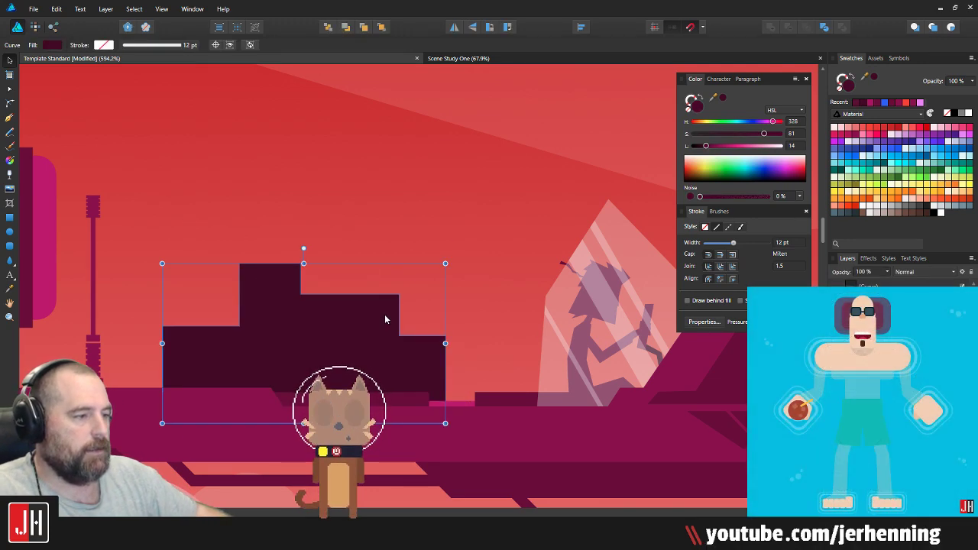
pyautogui.hotkey('ctrl', 'v')
pyautogui.hotkey('ctrl', '[')
pyautogui.scroll(-6, 385, 318)
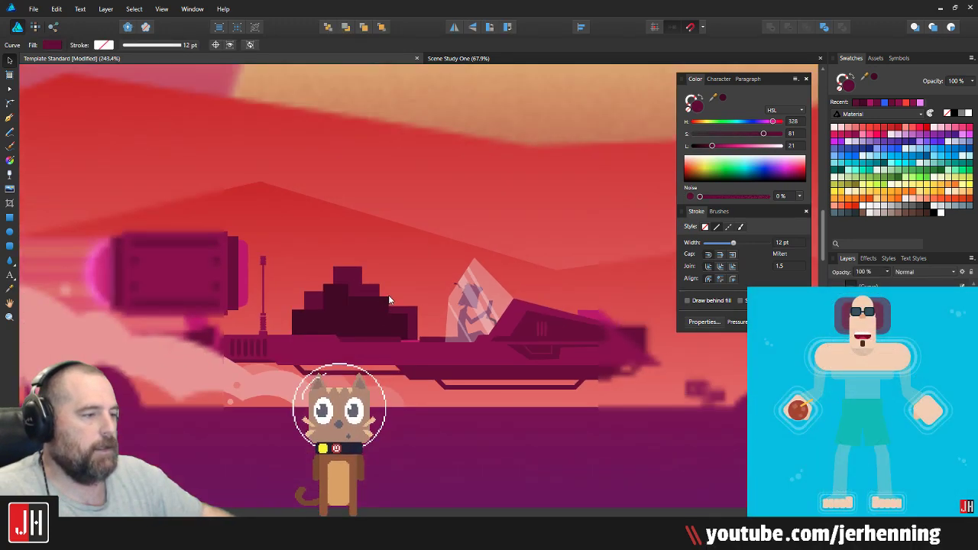
pyautogui.click(107, 244)
pyautogui.scroll(2, 437, 299)
pyautogui.scroll(4, 328, 310)
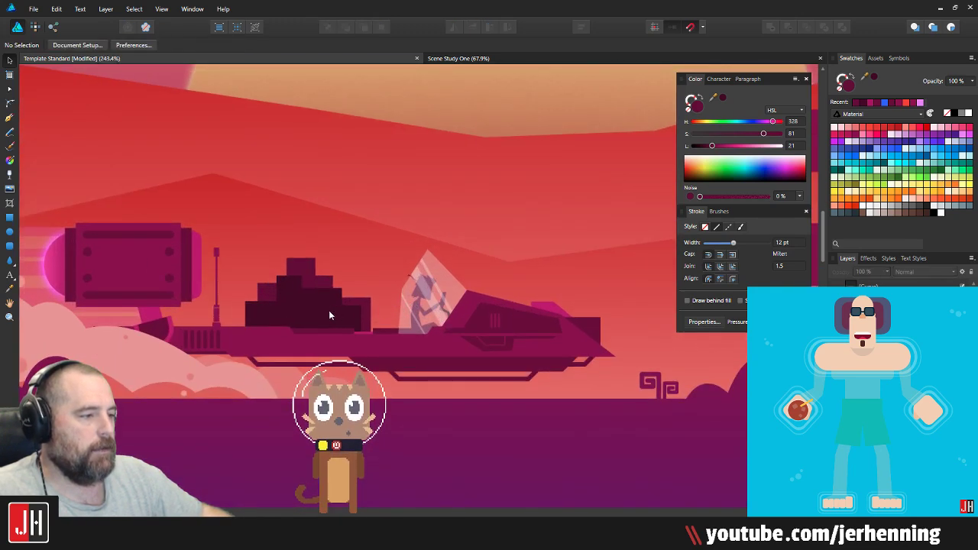
# Step: Select both stepped shapes and move them together slightly along the deck toward the antenna
pyautogui.click(329, 313)
pyautogui.keyDown('shift'); pyautogui.click(419, 298); pyautogui.keyUp('shift')
pyautogui.moveTo(420, 298); pyautogui.dragTo(409, 299)
pyautogui.scroll(-10, 406, 301)
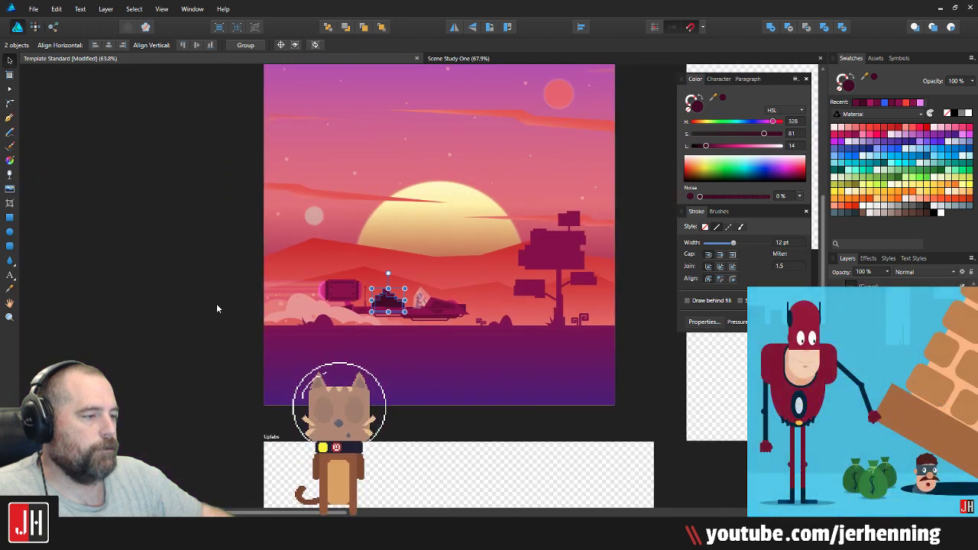
pyautogui.click(216, 307)
# Step: Nudge both stepped cargo shapes together slightly along the deck toward the antenna
pyautogui.scroll(3, 397, 297)
pyautogui.scroll(6, 398, 292)
pyautogui.click(341, 314)
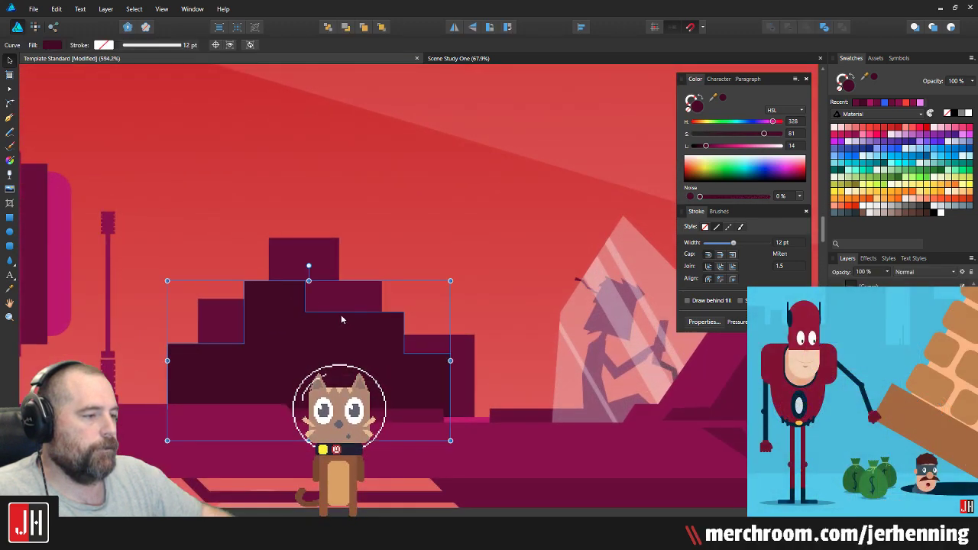
pyautogui.moveTo(324, 264); pyautogui.dragTo(319, 265)
# Step: Move the antenna-side edge nodes of the taller, lighter stepped shape outward to widen it slightly
pyautogui.click(236, 310)
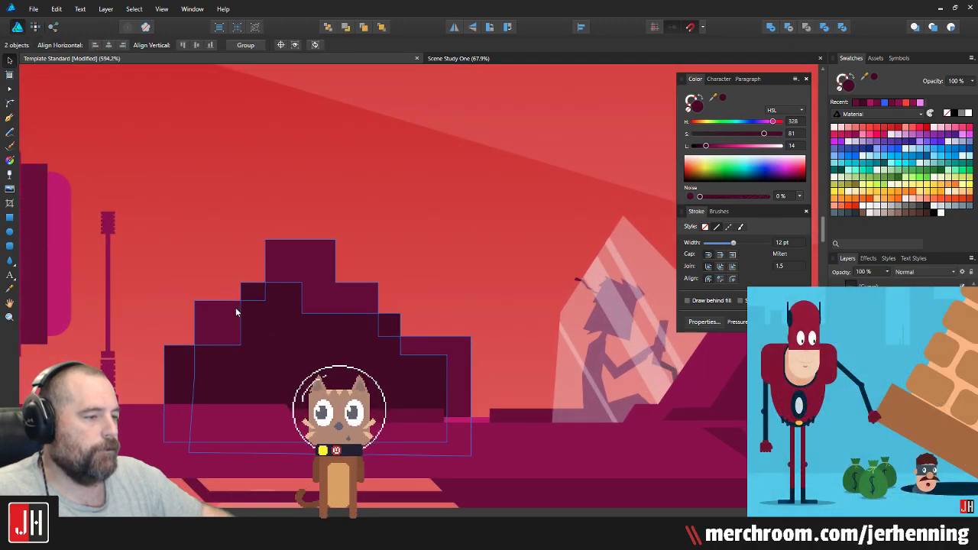
pyautogui.press('a')
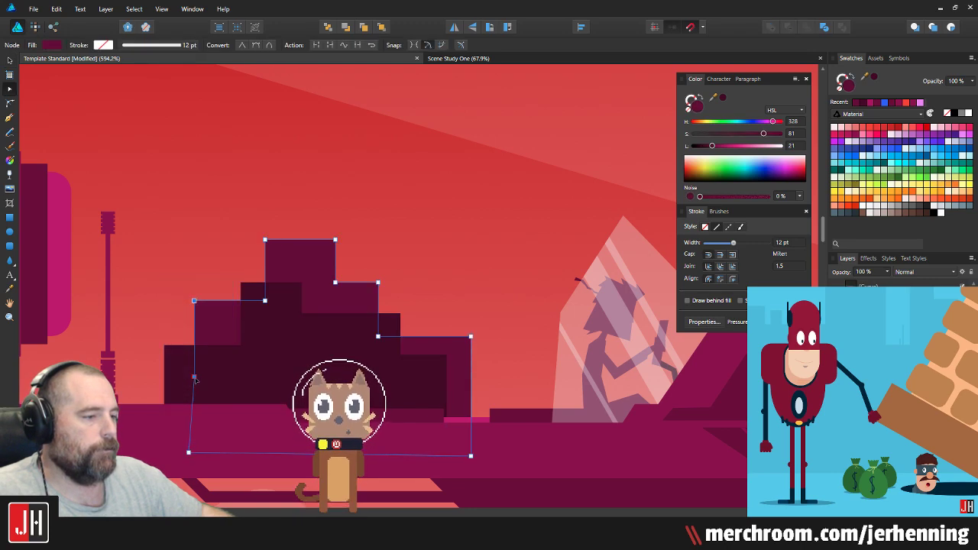
pyautogui.moveTo(194, 378); pyautogui.dragTo(187, 377)
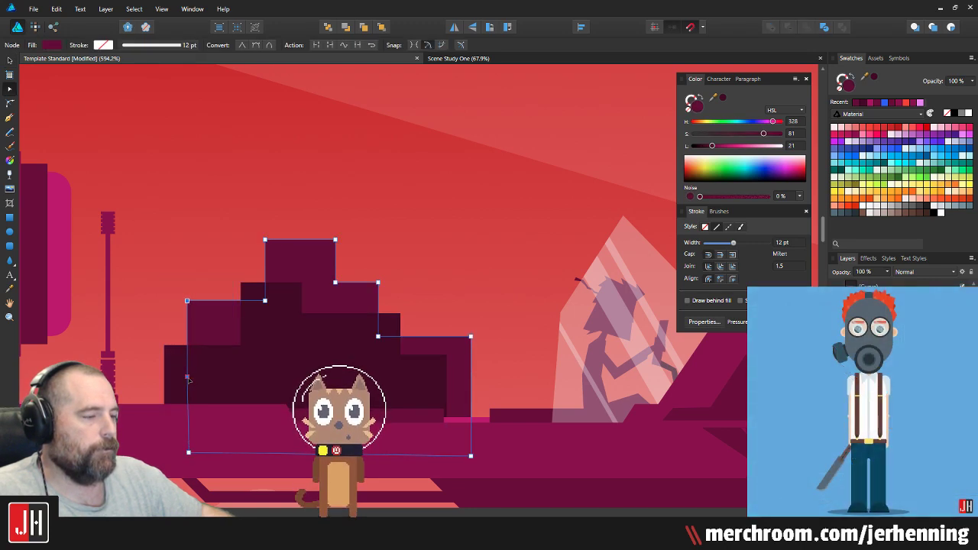
pyautogui.press('v')
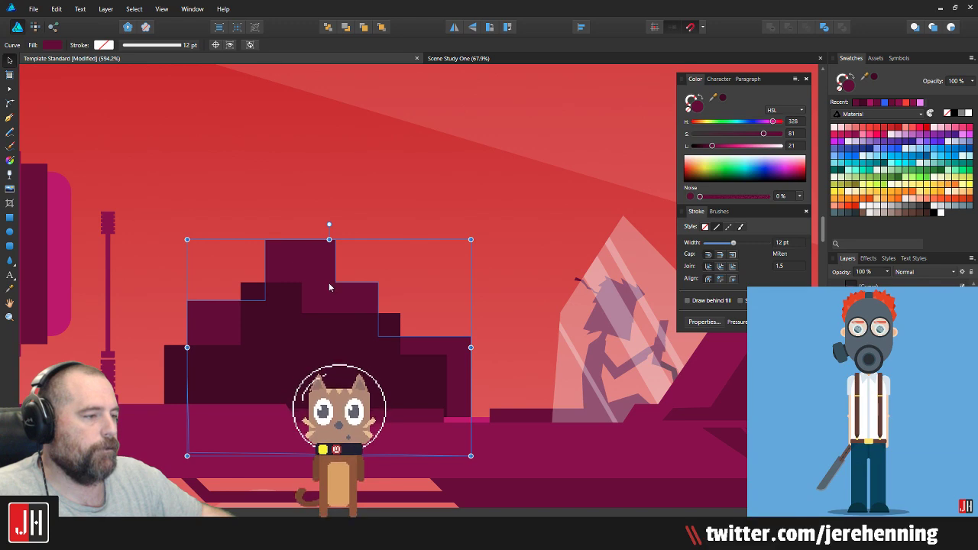
pyautogui.scroll(-13, 373, 294)
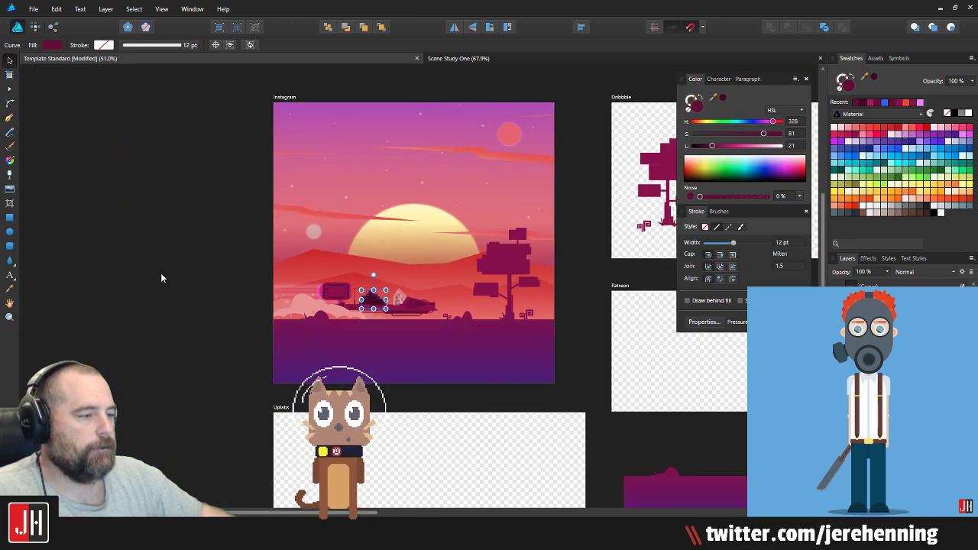
pyautogui.click(160, 273)
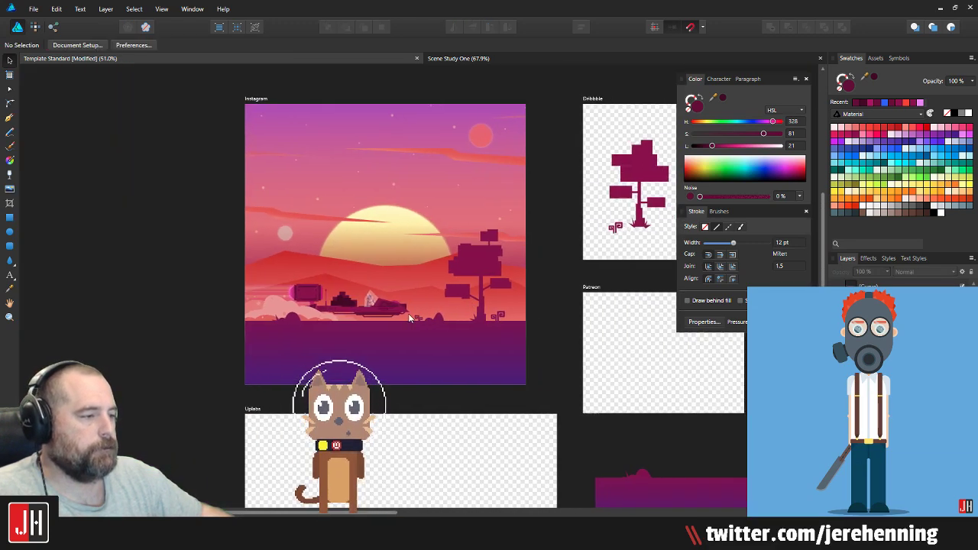
# Step: Delete the spare gradient ground strip lying outside the artboards below the Patreon artboard
pyautogui.scroll(4, 409, 318)
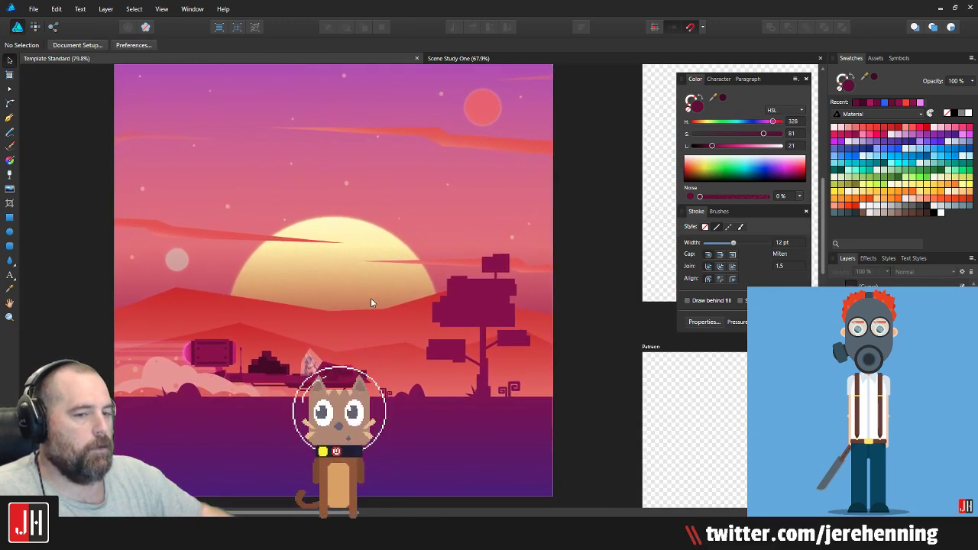
pyautogui.scroll(-4, 370, 295)
pyautogui.scroll(3, 371, 305)
pyautogui.scroll(-3, 428, 280)
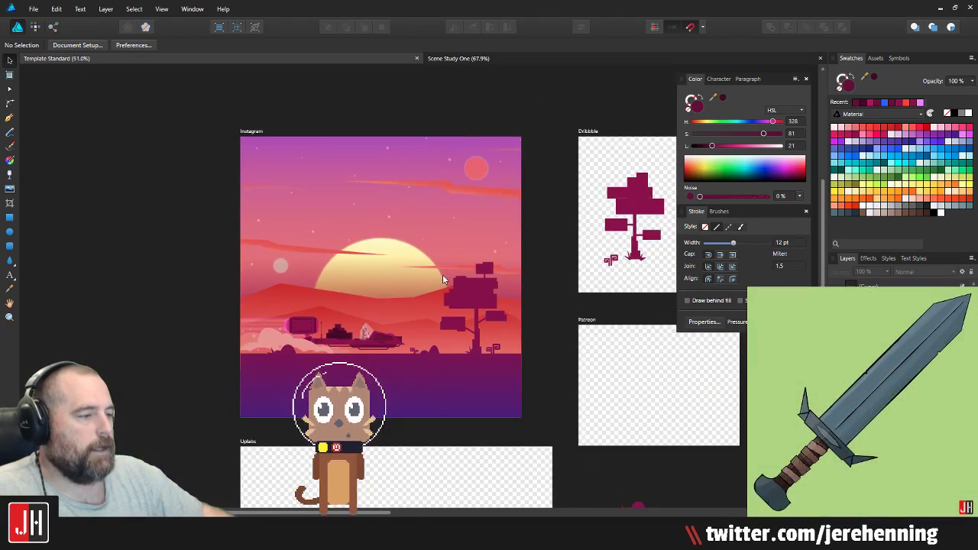
pyautogui.scroll(-4, 262, 207)
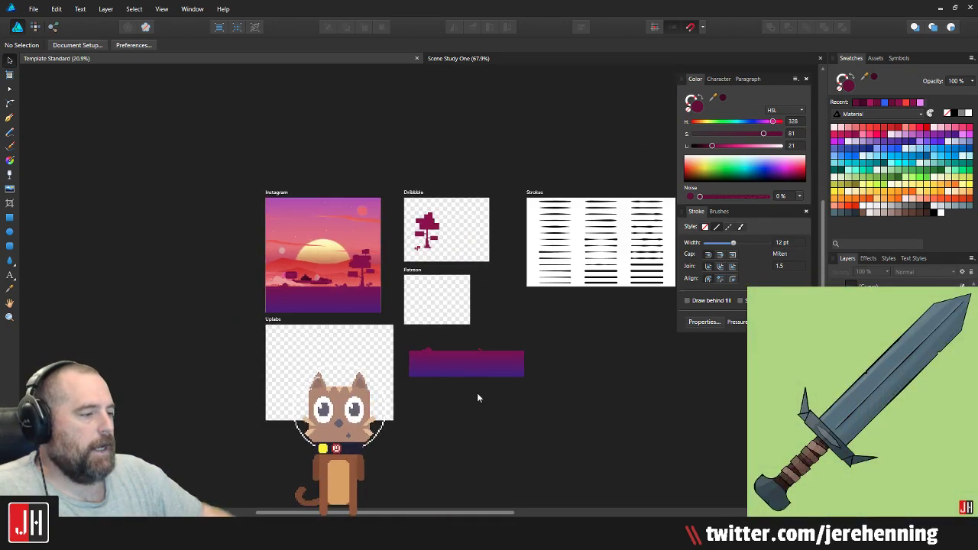
pyautogui.click(466, 362)
pyautogui.press('Delete')
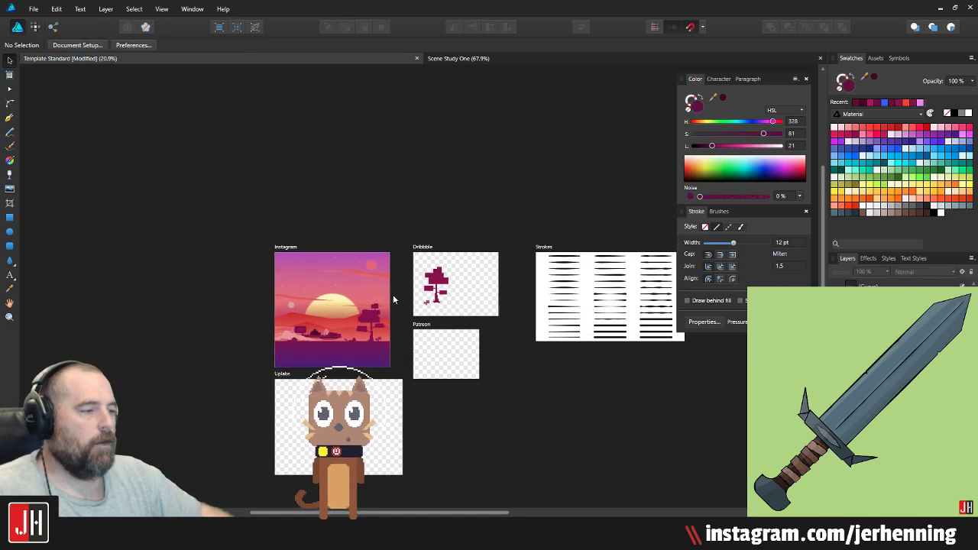
# Step: Save the document in the 2019 folder inside Complete as "Scifi Scene Study"
pyautogui.scroll(4, 329, 319)
pyautogui.click(34, 8)
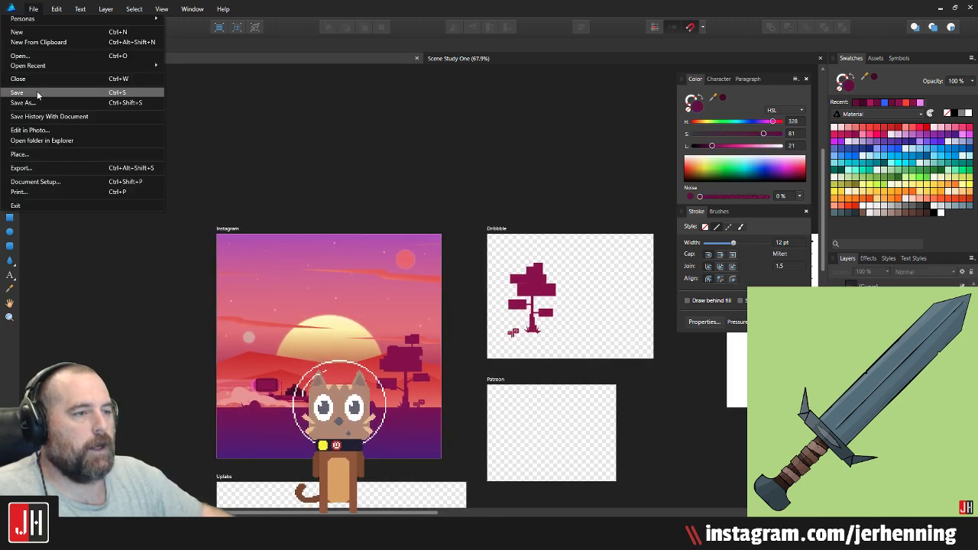
pyautogui.click(36, 91)
pyautogui.doubleClick(229, 88)
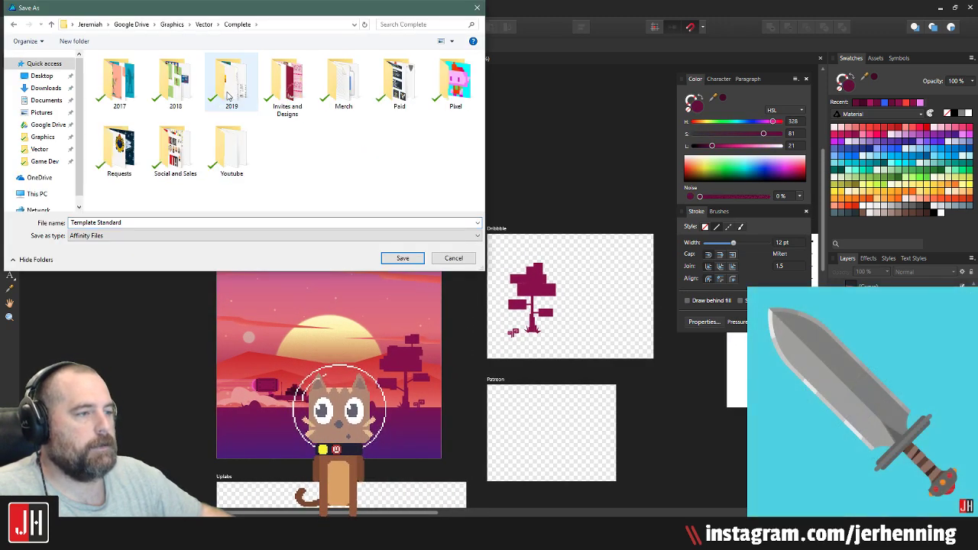
pyautogui.click(219, 167)
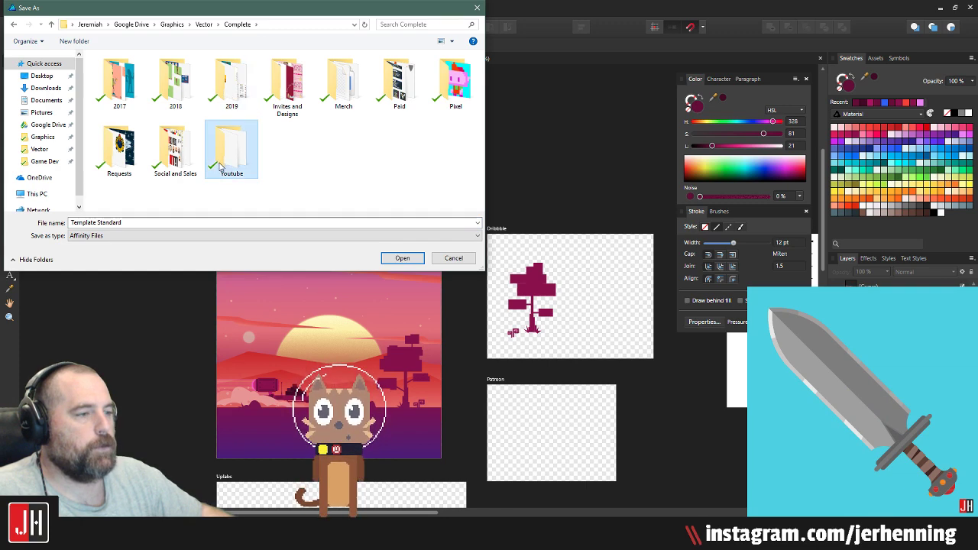
pyautogui.doubleClick(231, 82)
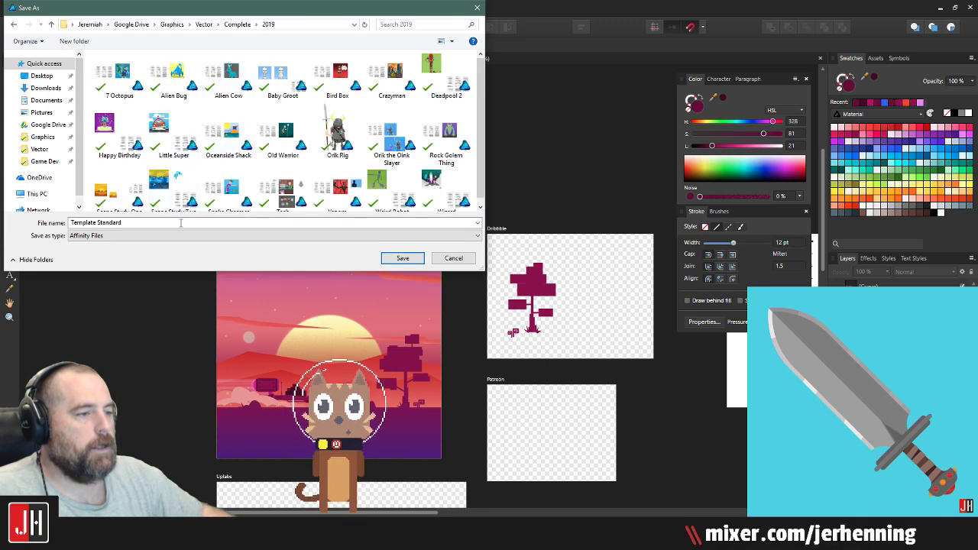
pyautogui.click(130, 223)
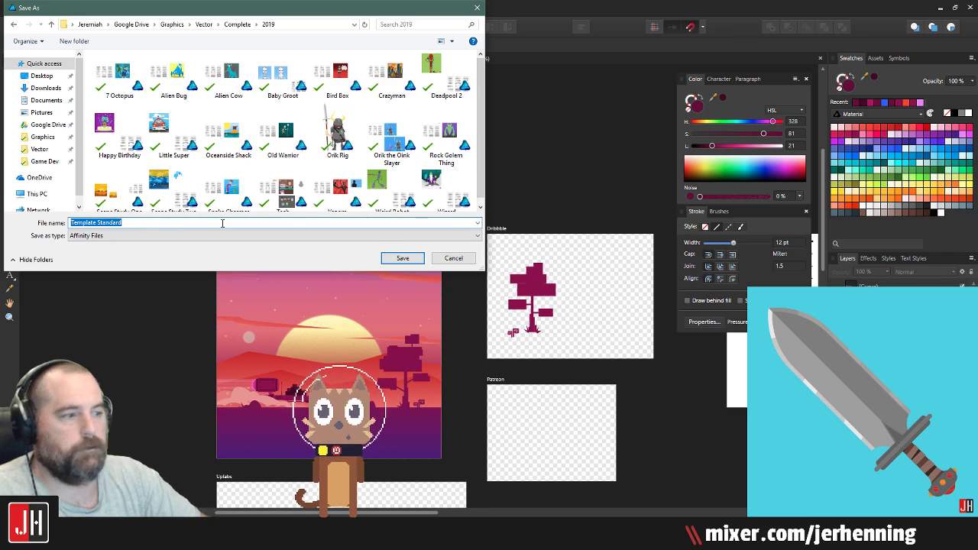
pyautogui.write('Scif')
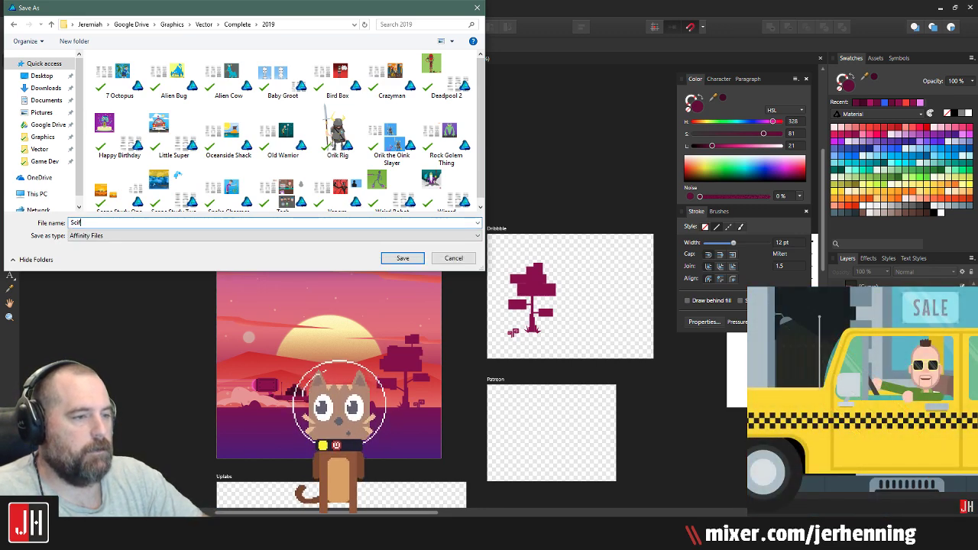
pyautogui.write('i Sc')
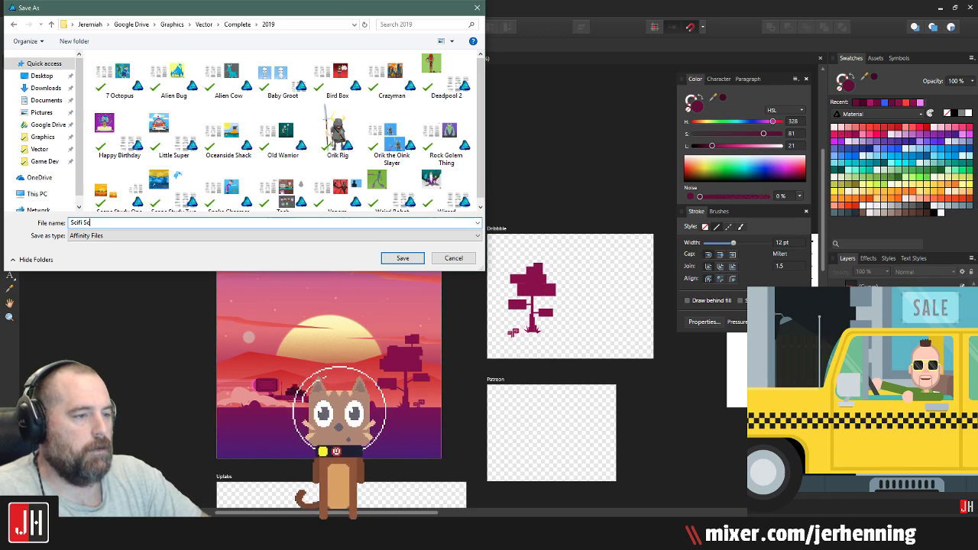
pyautogui.write('ene Study')
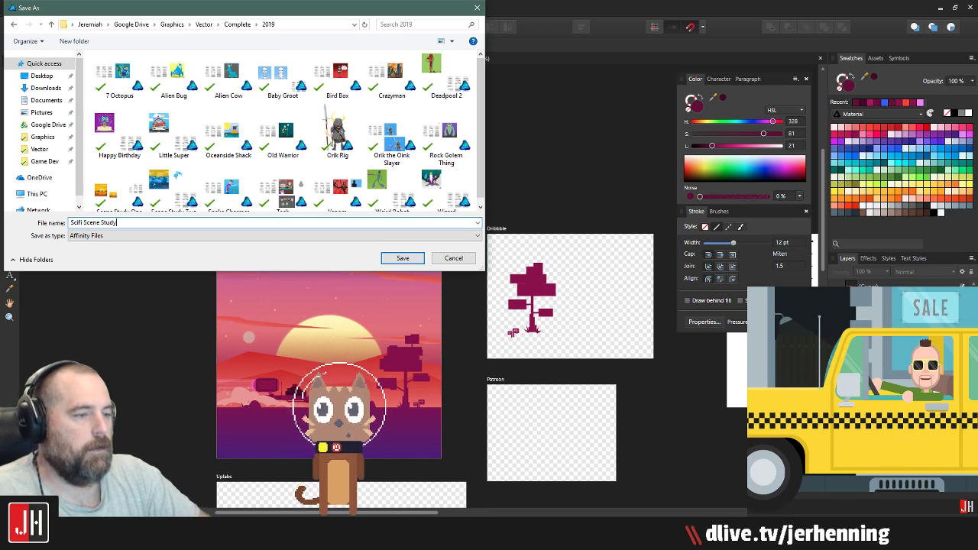
pyautogui.press('Return')
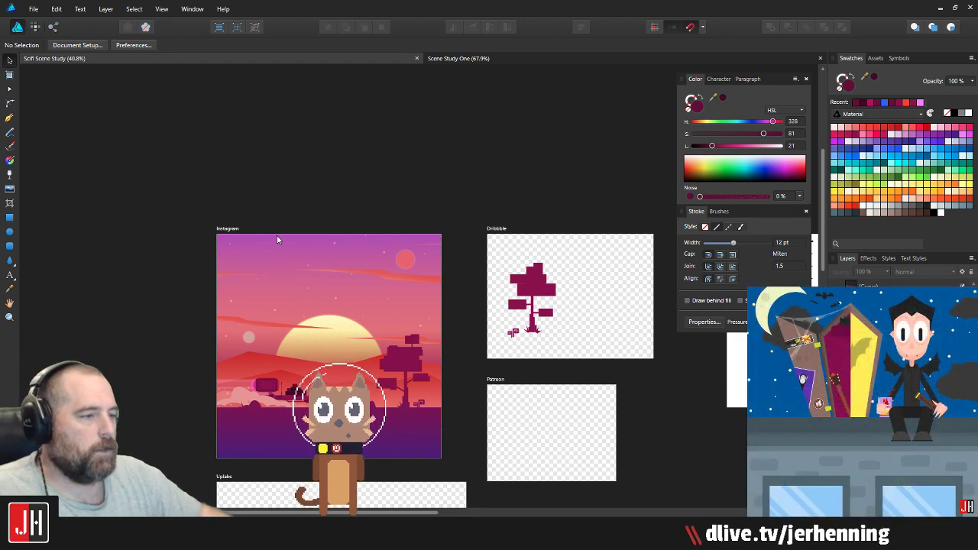
# Step: Paste the JH logo into the lower corner of the Instagram artboard and save the document
pyautogui.click(252, 238)
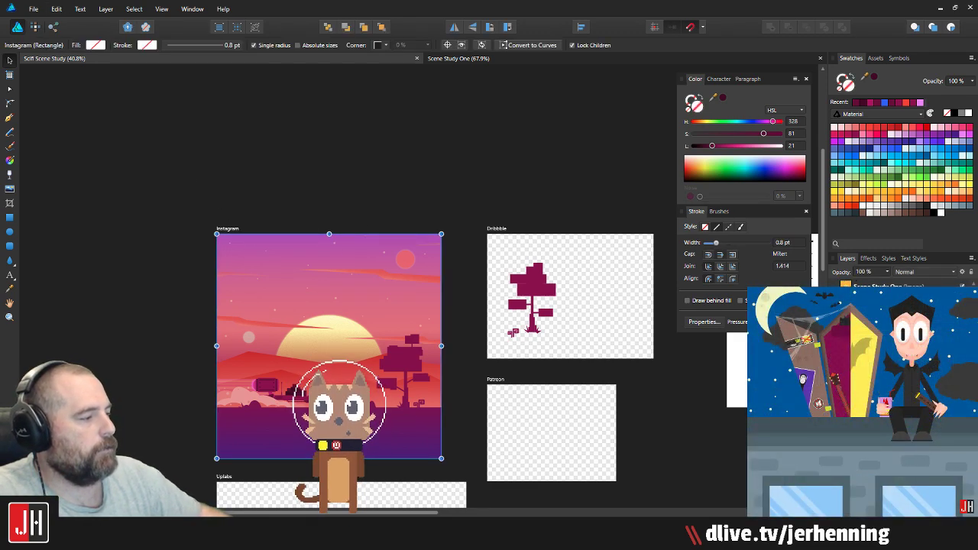
pyautogui.hotkey('ctrl', 'v')
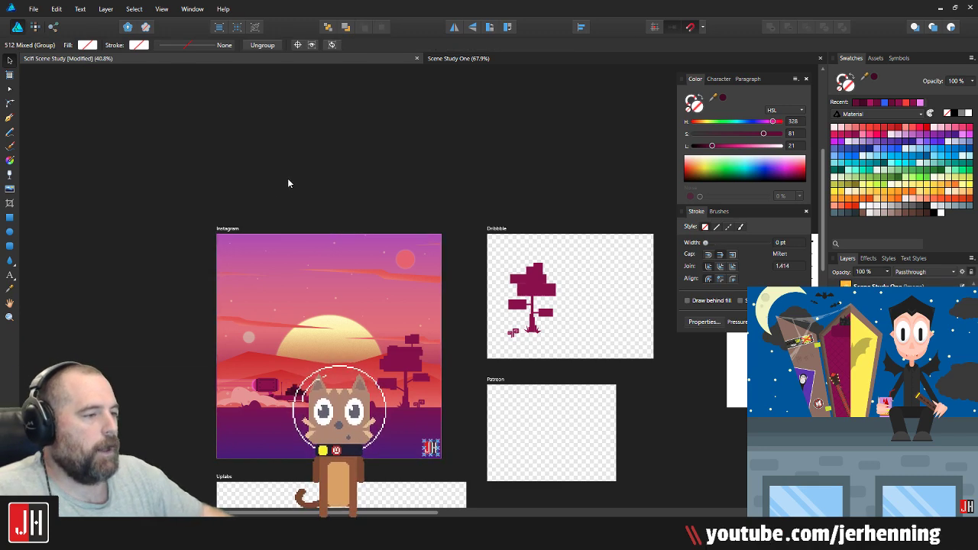
pyautogui.click(287, 180)
pyautogui.hotkey('ctrl', 's')
# Step: Review the whole Instagram composition and examine the speeder's details up close
pyautogui.scroll(3, 336, 235)
pyautogui.moveTo(334, 240); pyautogui.dragTo(365, 101)
pyautogui.scroll(-2, 362, 246)
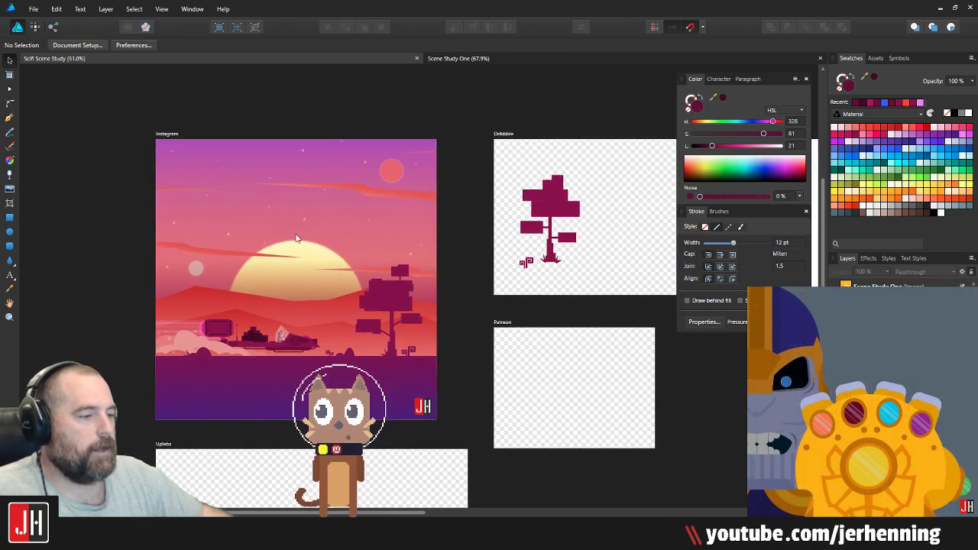
pyautogui.scroll(5, 335, 365)
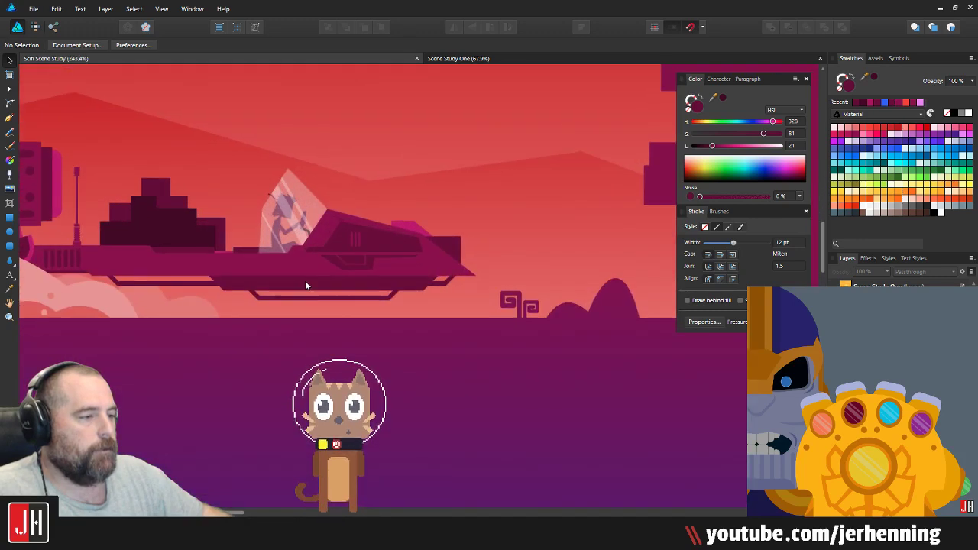
pyautogui.scroll(-4, 305, 280)
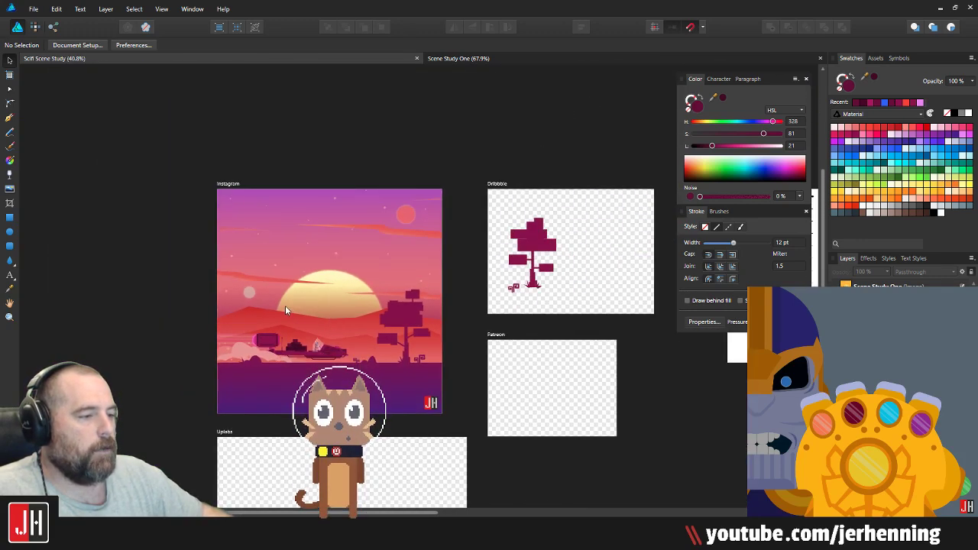
pyautogui.scroll(-1, 332, 288)
pyautogui.scroll(2, 334, 286)
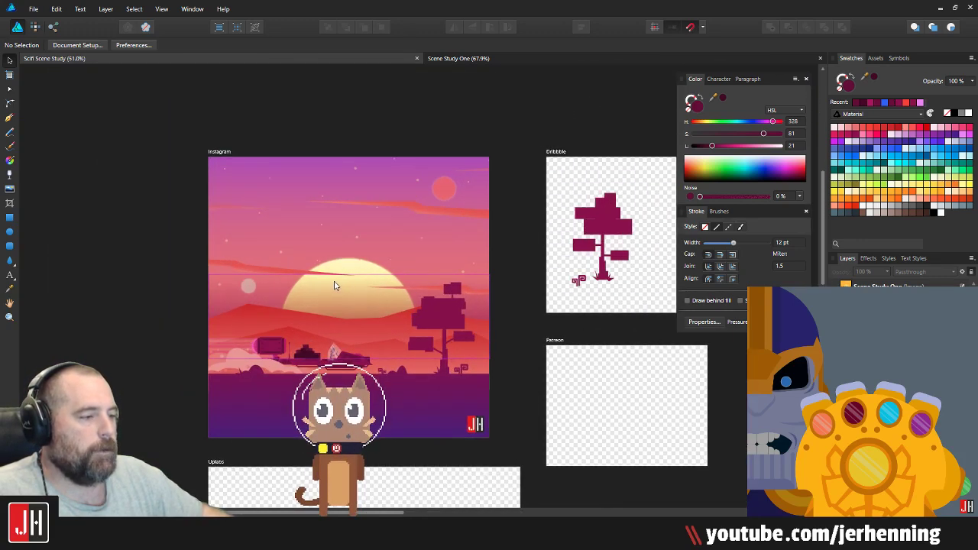
pyautogui.scroll(3, 336, 290)
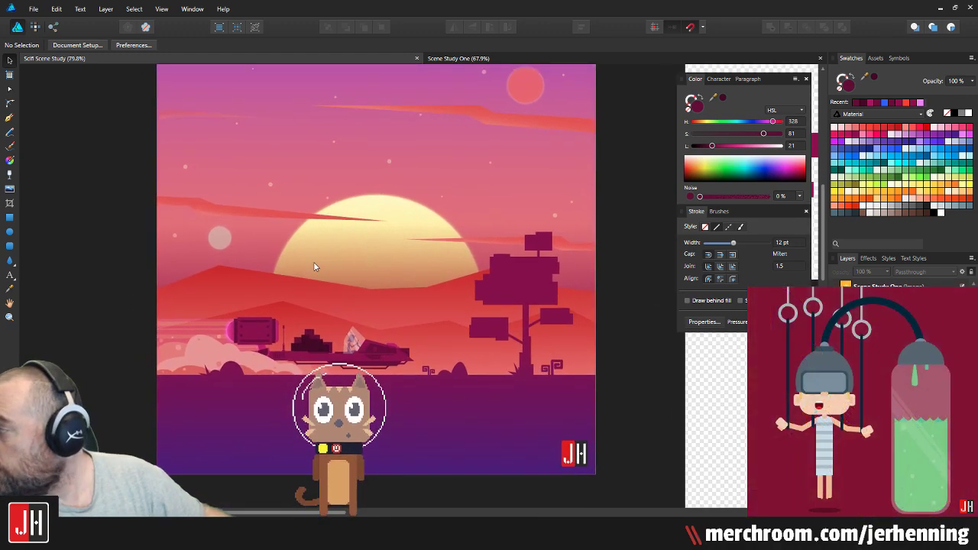
# Step: Select the whole speeder with its cargo, exhaust trails and dust clouds and shift it slightly toward the tree
pyautogui.click(232, 372)
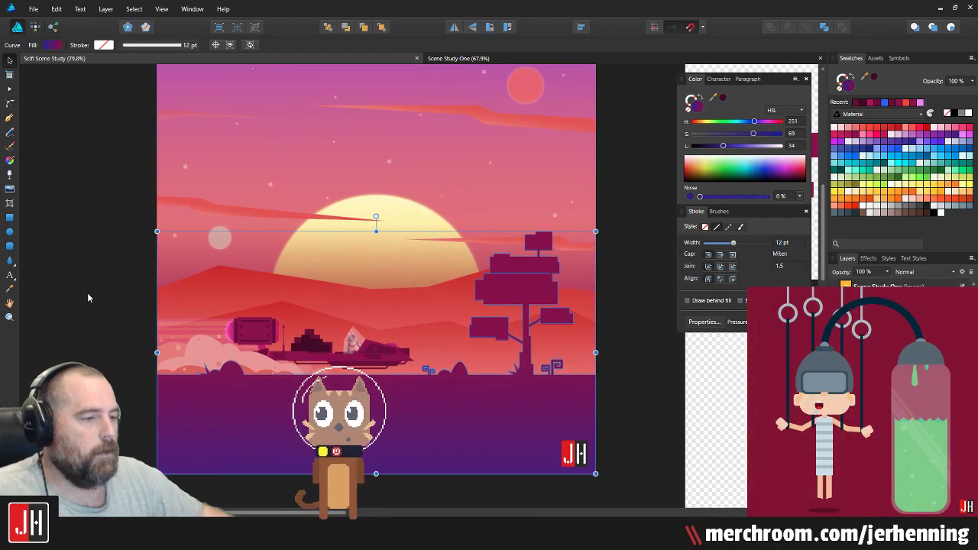
pyautogui.moveTo(80, 276); pyautogui.dragTo(420, 403)
pyautogui.scroll(3, 386, 345)
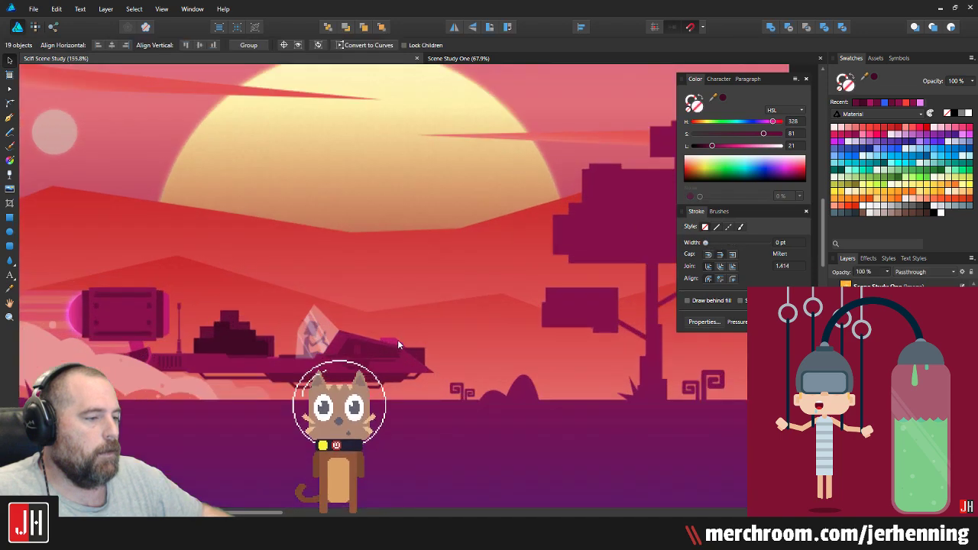
pyautogui.moveTo(436, 280); pyautogui.dragTo(519, 260)
pyautogui.scroll(-2, 304, 321)
pyautogui.scroll(3, 304, 321)
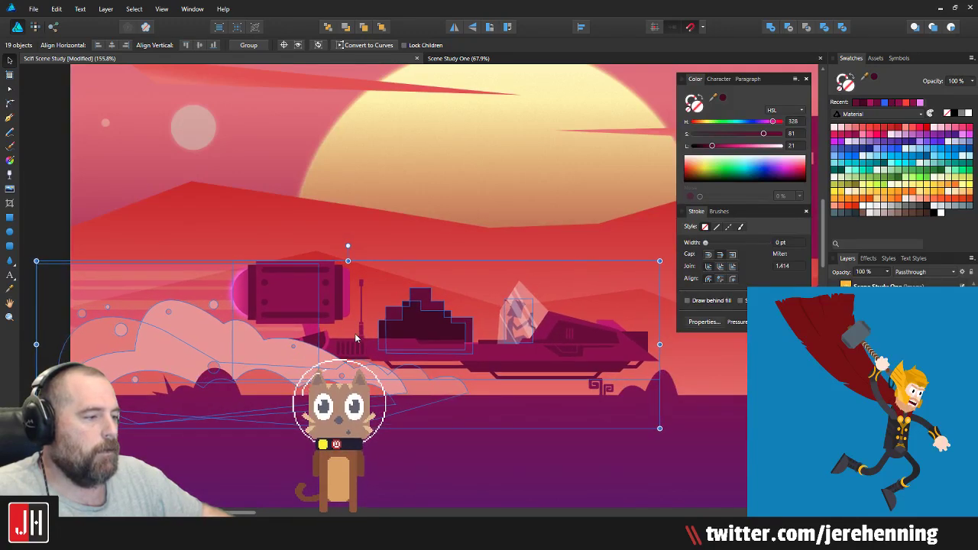
pyautogui.moveTo(355, 333); pyautogui.dragTo(321, 339)
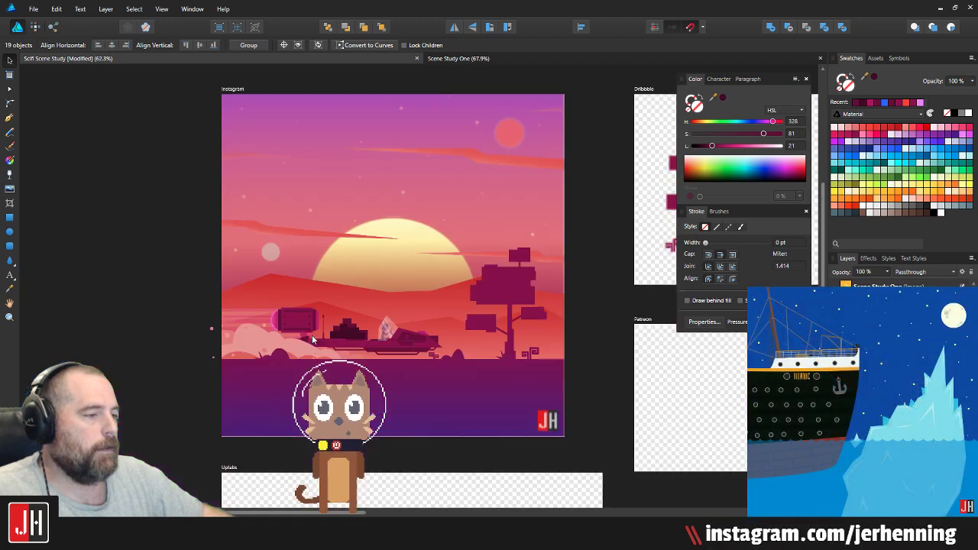
pyautogui.hotkey('ctrl', 'd')
# Step: Move the ground silhouette's nodes for the rounded mounds and curled plant near the speeder's nose closer to the tree
pyautogui.scroll(5, 403, 320)
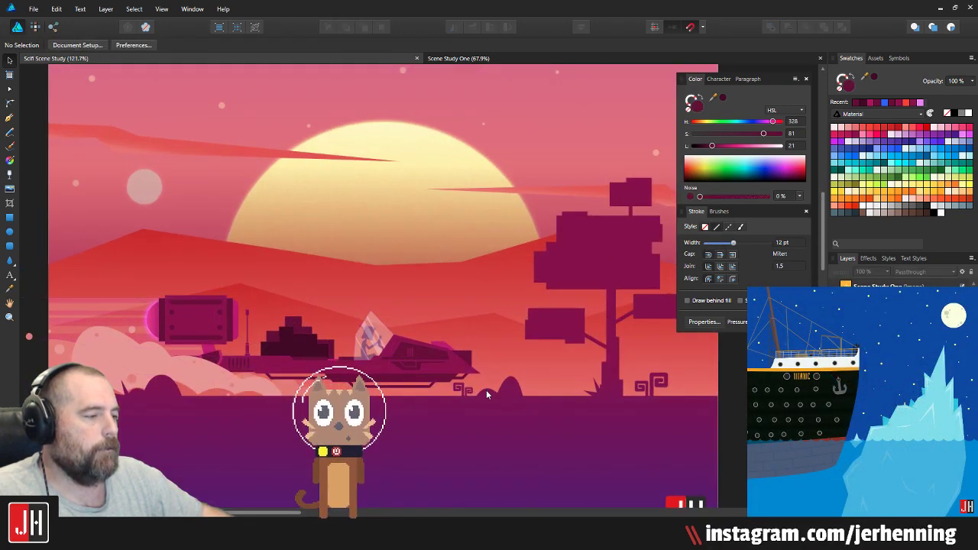
pyautogui.scroll(3, 478, 390)
pyautogui.click(443, 389)
pyautogui.moveTo(448, 403); pyautogui.dragTo(356, 410)
pyautogui.press('a')
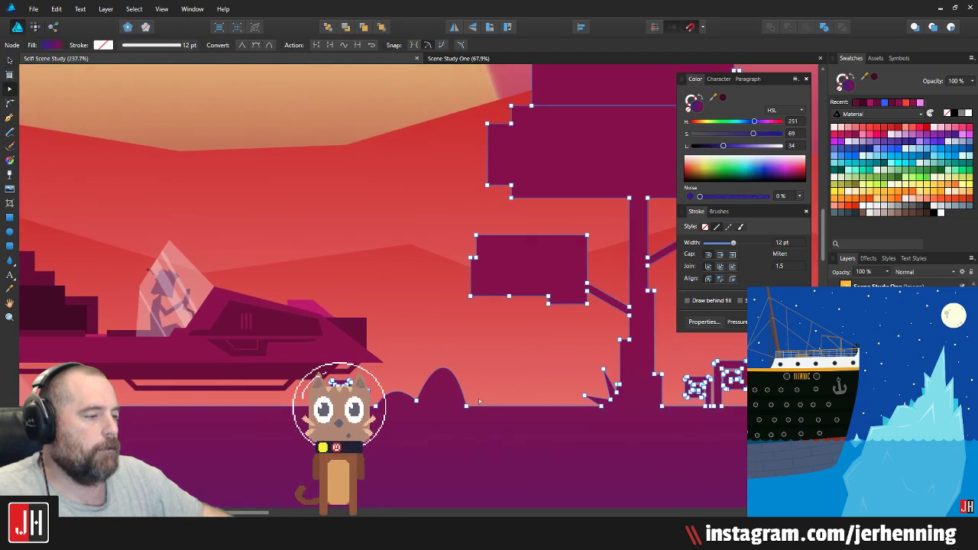
pyautogui.moveTo(506, 356); pyautogui.dragTo(410, 405)
pyautogui.press('v')
pyautogui.scroll(-5, 390, 424)
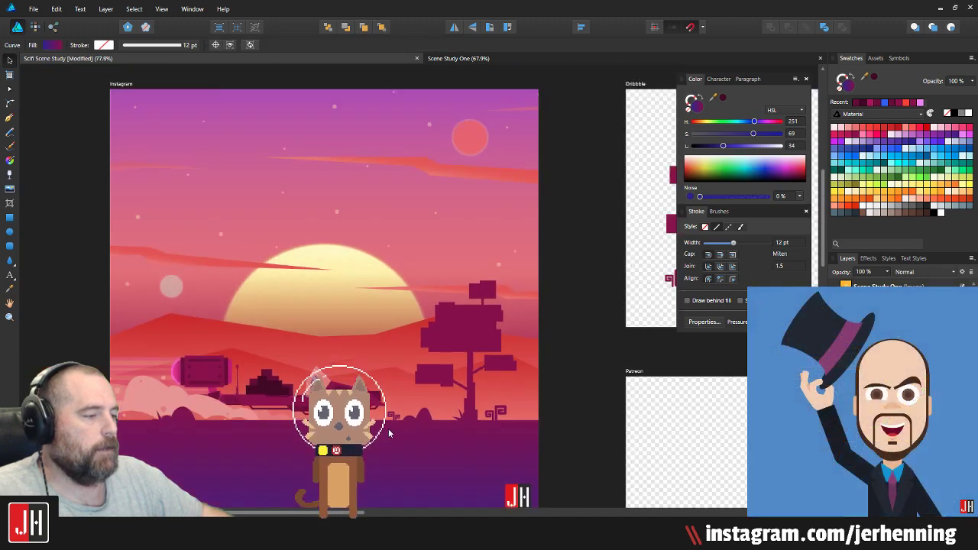
pyautogui.click(462, 422)
pyautogui.scroll(3, 371, 430)
pyautogui.moveTo(371, 429); pyautogui.dragTo(351, 391)
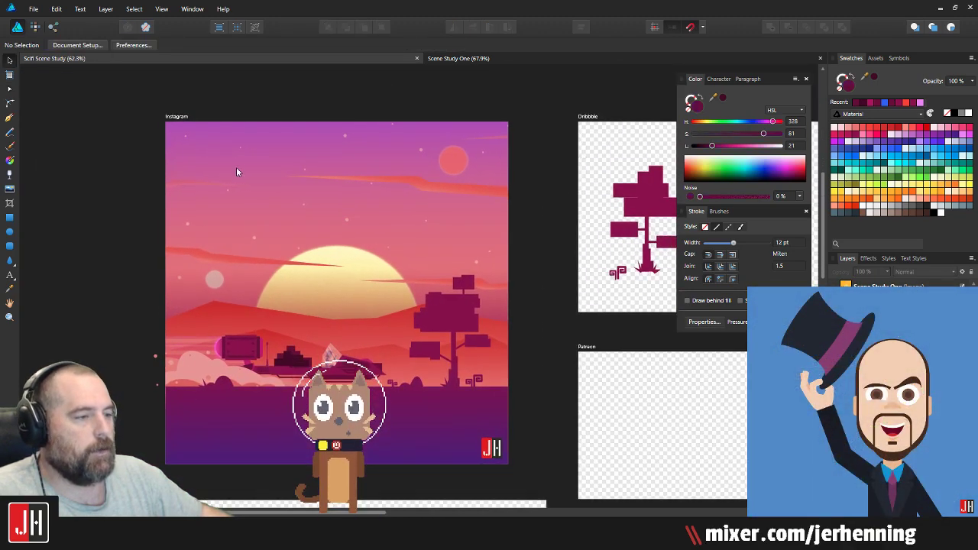
# Step: Delete the stray shapes outside the Instagram artboard's edge and export that artboard to the Desktop as the PNG file Scifi Scene Study
pyautogui.moveTo(133, 265); pyautogui.dragTo(169, 408)
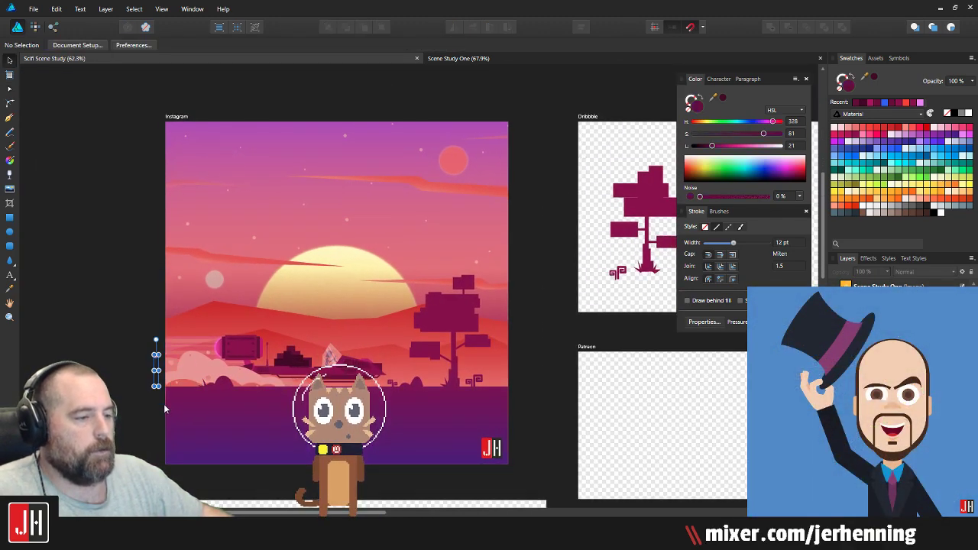
pyautogui.click(184, 111)
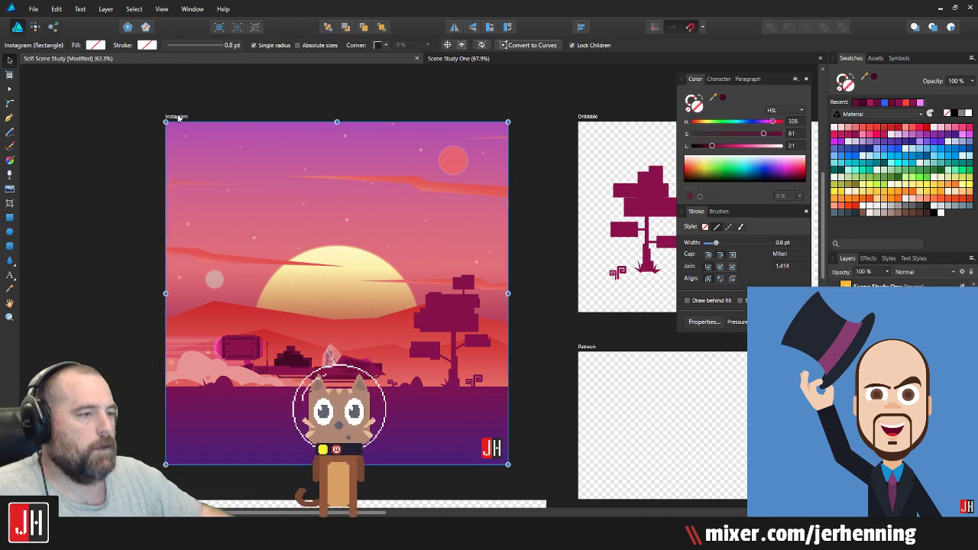
pyautogui.click(33, 9)
pyautogui.click(63, 169)
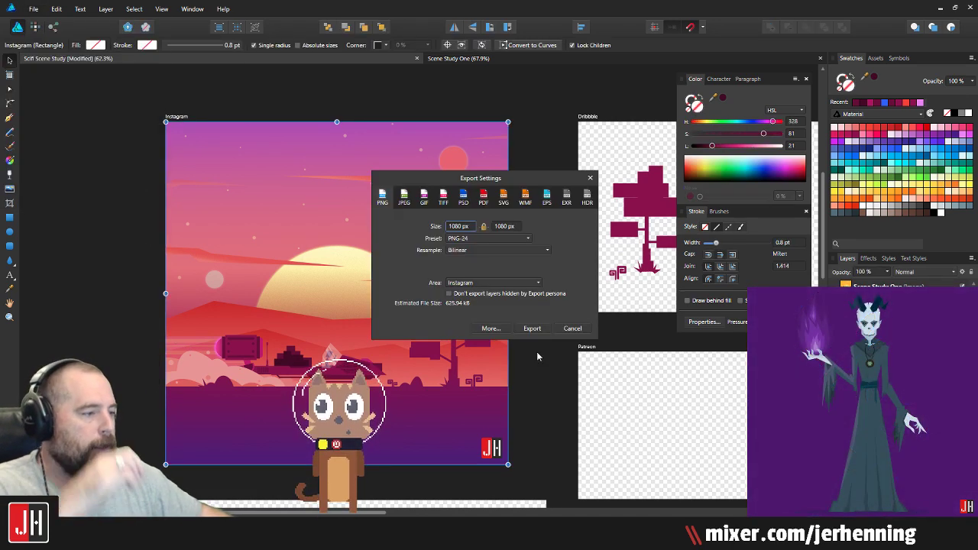
pyautogui.click(536, 328)
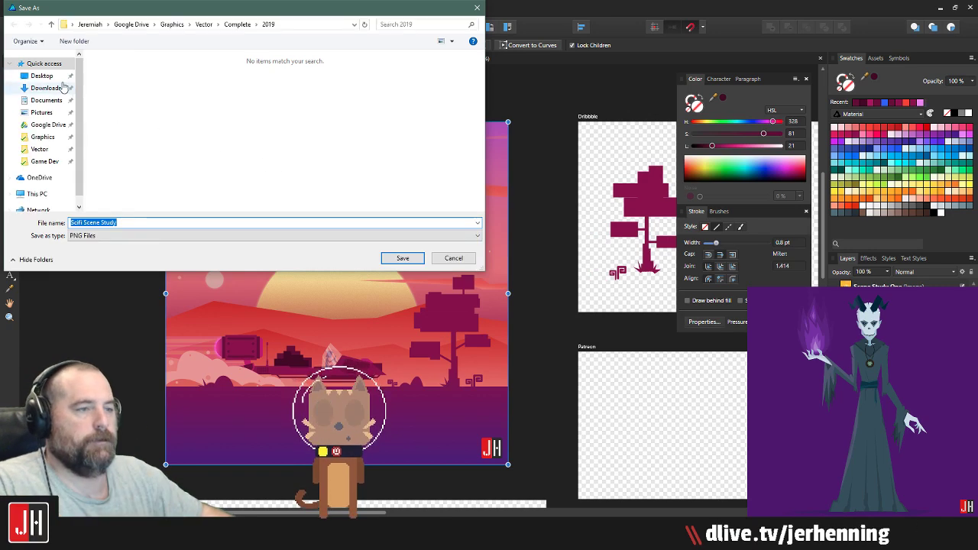
pyautogui.click(41, 75)
pyautogui.click(402, 259)
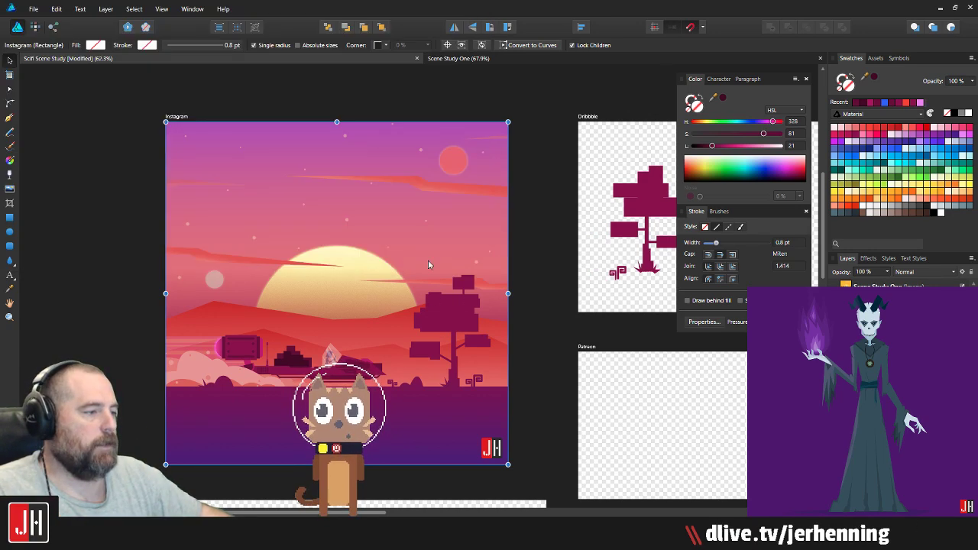
# Step: Delete the spare tree and curled plant artwork from the Dribbble artboard and save the document
pyautogui.click(538, 173)
pyautogui.scroll(-3, 530, 176)
pyautogui.moveTo(524, 130); pyautogui.dragTo(626, 290)
pyautogui.press('Delete')
pyautogui.hscroll(2, 534, 274)
pyautogui.hotkey('ctrl', 's')
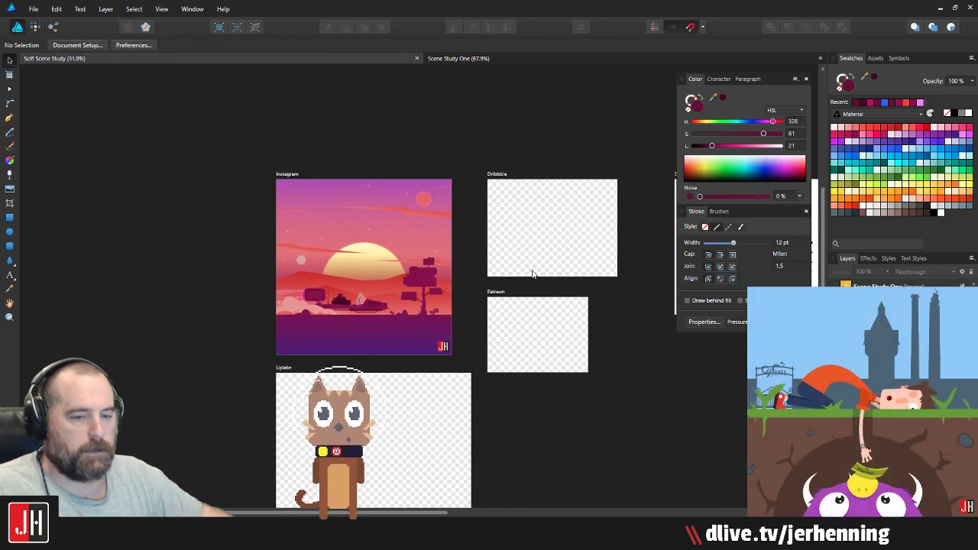